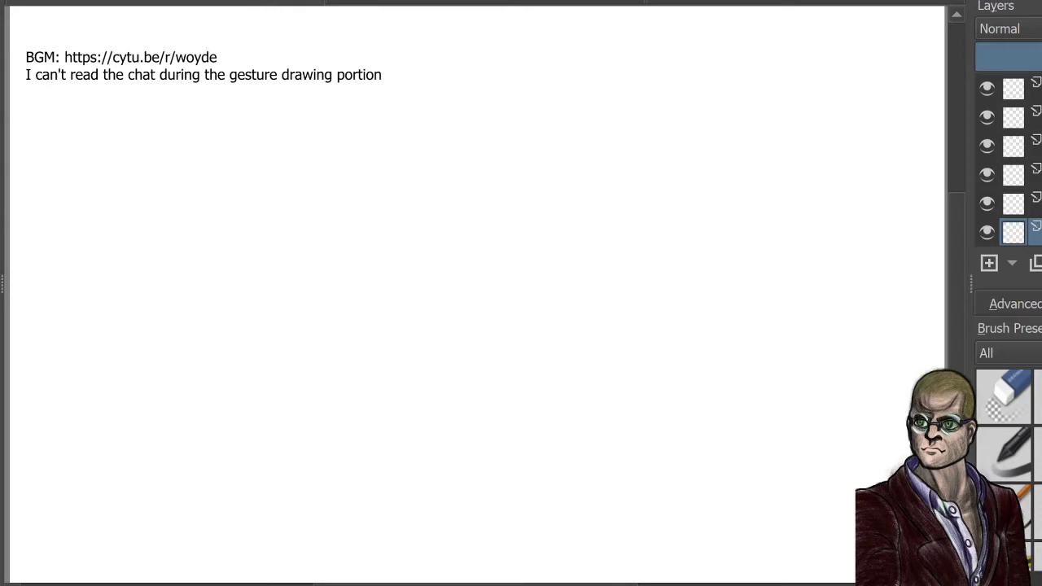
# Step: Switch to the sketching brush and draw a fist's outer contours and curled fingers on the lowest visible layer
pyautogui.press('/')
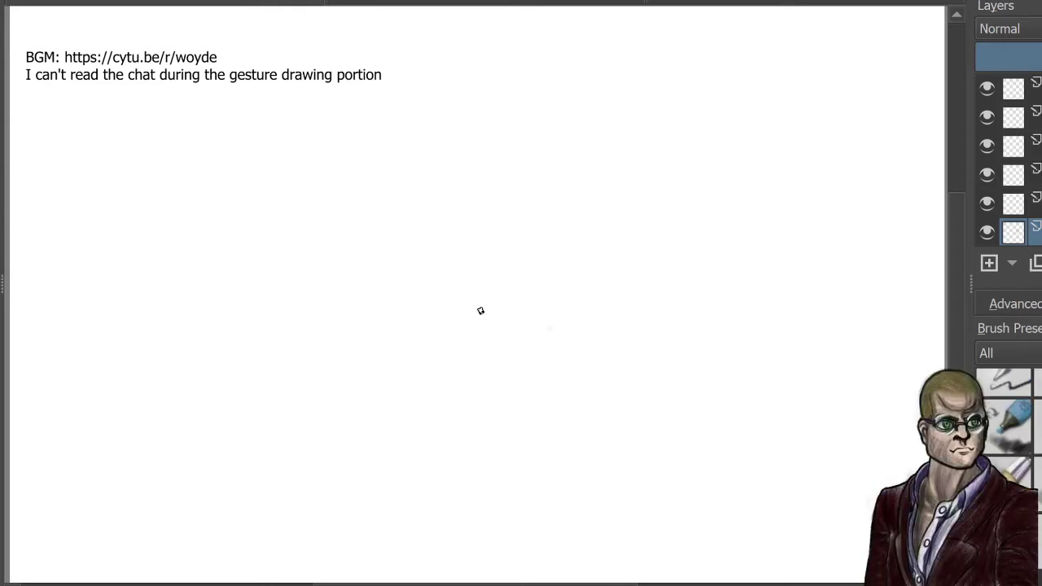
pyautogui.moveTo(477, 405)
pyautogui.mouseDown()
pyautogui.moveTo(488, 225)
pyautogui.moveTo(445, 204)
pyautogui.moveTo(479, 179)
pyautogui.moveTo(533, 202)
pyautogui.mouseUp()
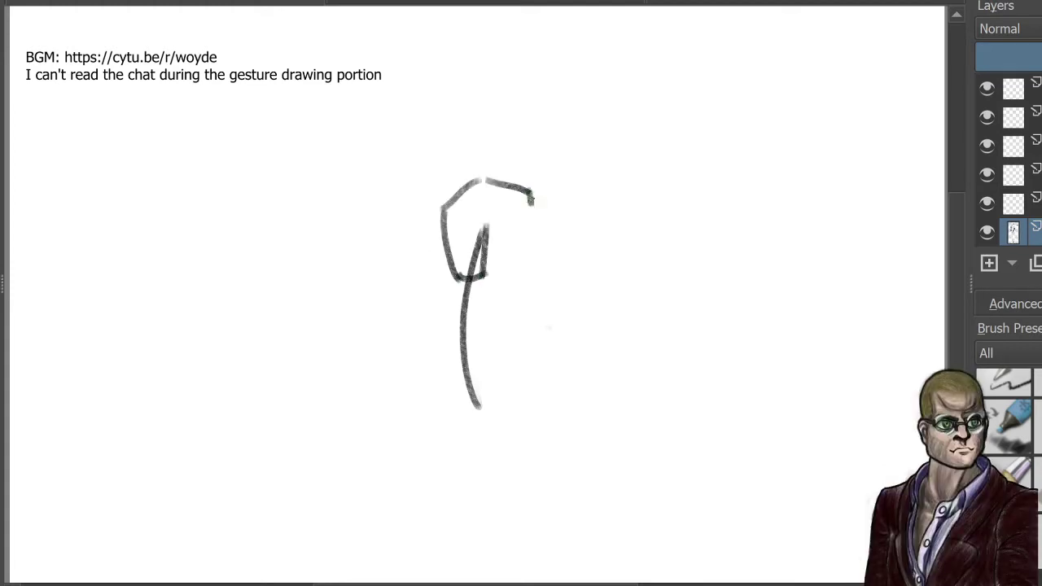
pyautogui.moveTo(500, 285)
pyautogui.mouseDown()
pyautogui.moveTo(500, 226)
pyautogui.moveTo(521, 195)
pyautogui.moveTo(577, 187)
pyautogui.moveTo(595, 236)
pyautogui.moveTo(617, 221)
pyautogui.moveTo(553, 222)
pyautogui.mouseUp()
pyautogui.moveTo(557, 226)
pyautogui.mouseDown()
pyautogui.moveTo(553, 292)
pyautogui.moveTo(582, 308)
pyautogui.moveTo(622, 237)
pyautogui.moveTo(643, 254)
pyautogui.mouseUp()
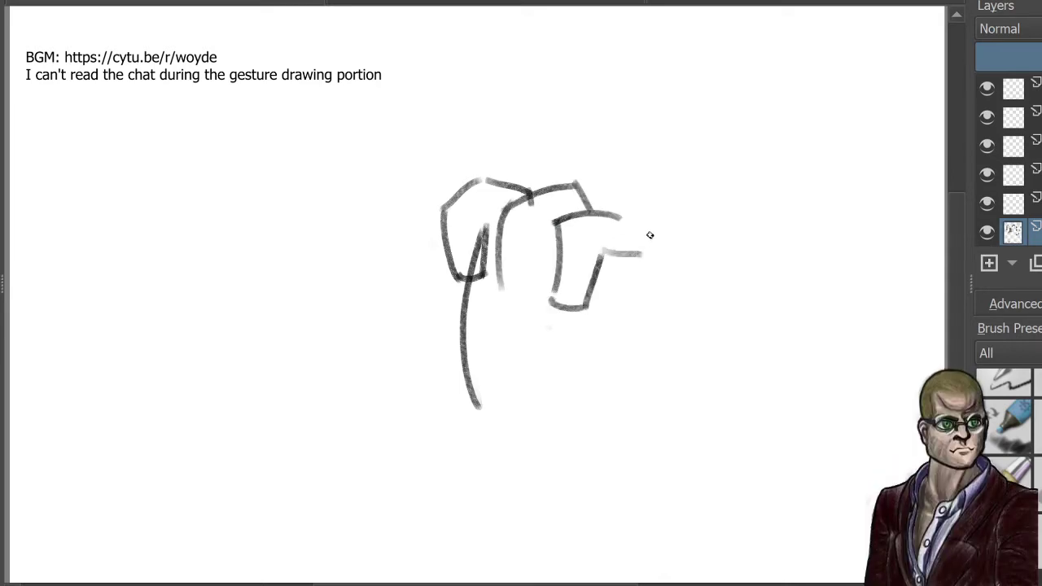
pyautogui.moveTo(633, 218)
pyautogui.mouseDown()
pyautogui.moveTo(649, 300)
pyautogui.moveTo(670, 259)
pyautogui.moveTo(713, 269)
pyautogui.moveTo(689, 407)
pyautogui.mouseUp()
pyautogui.moveTo(637, 335)
pyautogui.mouseDown()
pyautogui.moveTo(689, 295)
pyautogui.moveTo(702, 300)
pyautogui.mouseUp()
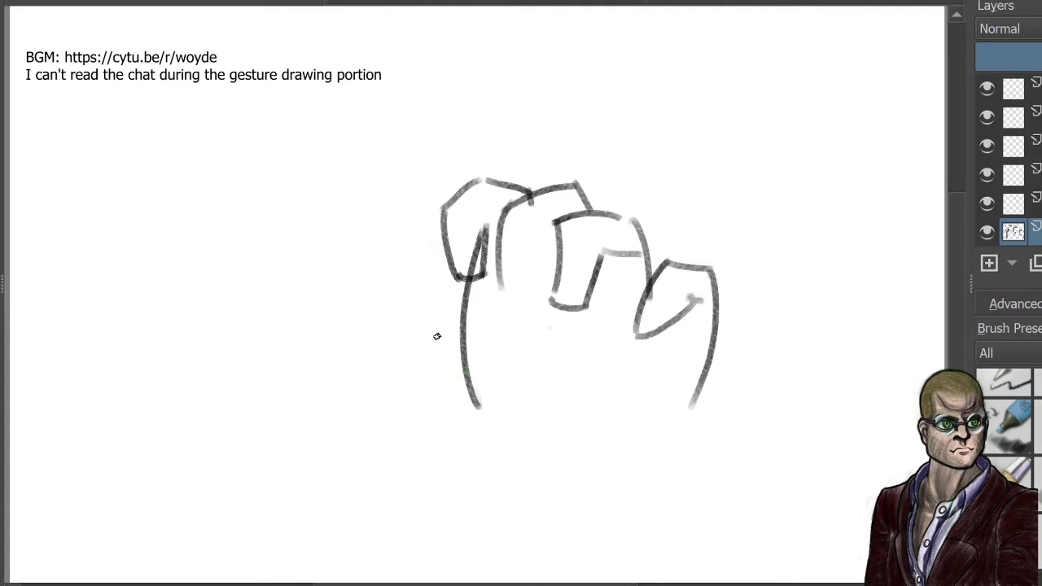
# Step: Add the thumb and lower palm lines beside the fist, and hide that sketch's layer
pyautogui.moveTo(468, 350)
pyautogui.mouseDown()
pyautogui.moveTo(434, 339)
pyautogui.moveTo(449, 385)
pyautogui.moveTo(400, 342)
pyautogui.moveTo(408, 377)
pyautogui.moveTo(427, 376)
pyautogui.moveTo(406, 361)
pyautogui.moveTo(429, 351)
pyautogui.moveTo(439, 371)
pyautogui.moveTo(404, 367)
pyautogui.moveTo(407, 380)
pyautogui.moveTo(382, 364)
pyautogui.moveTo(408, 341)
pyautogui.mouseUp()
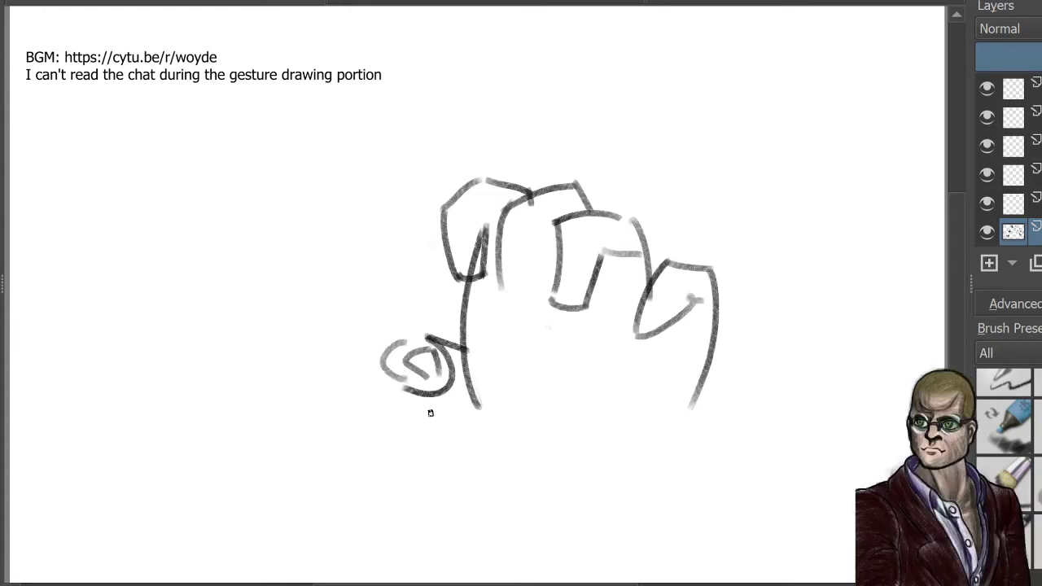
pyautogui.moveTo(419, 389)
pyautogui.mouseDown()
pyautogui.moveTo(551, 453)
pyautogui.moveTo(616, 469)
pyautogui.moveTo(676, 448)
pyautogui.mouseUp()
pyautogui.click(987, 232)
# Step: On the next blank layer up, sketch the angular outline of a hand seen sideways with its fingers bending downward
pyautogui.click(1022, 204)
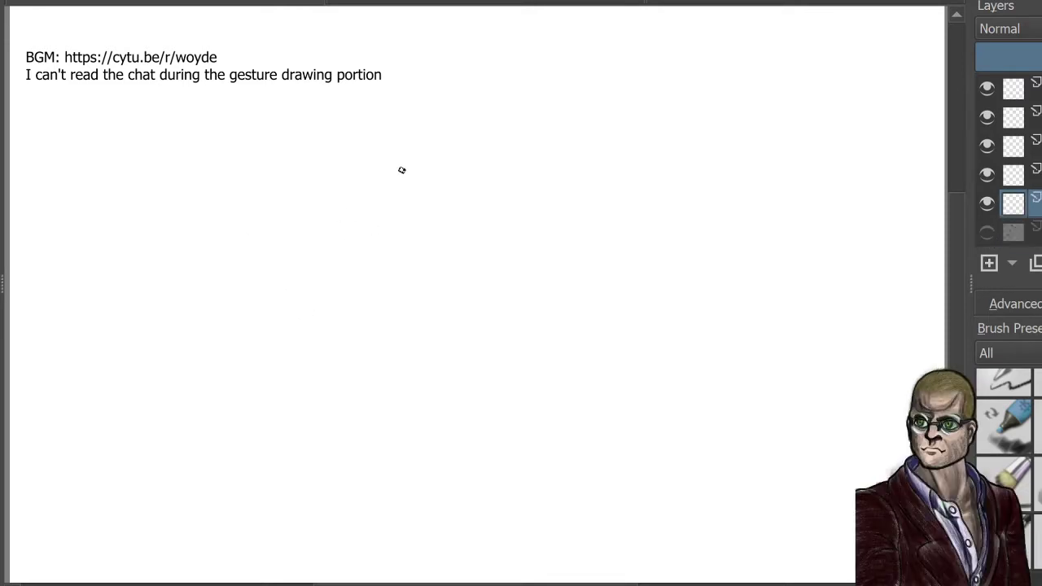
pyautogui.moveTo(306, 251); pyautogui.dragTo(483, 157)
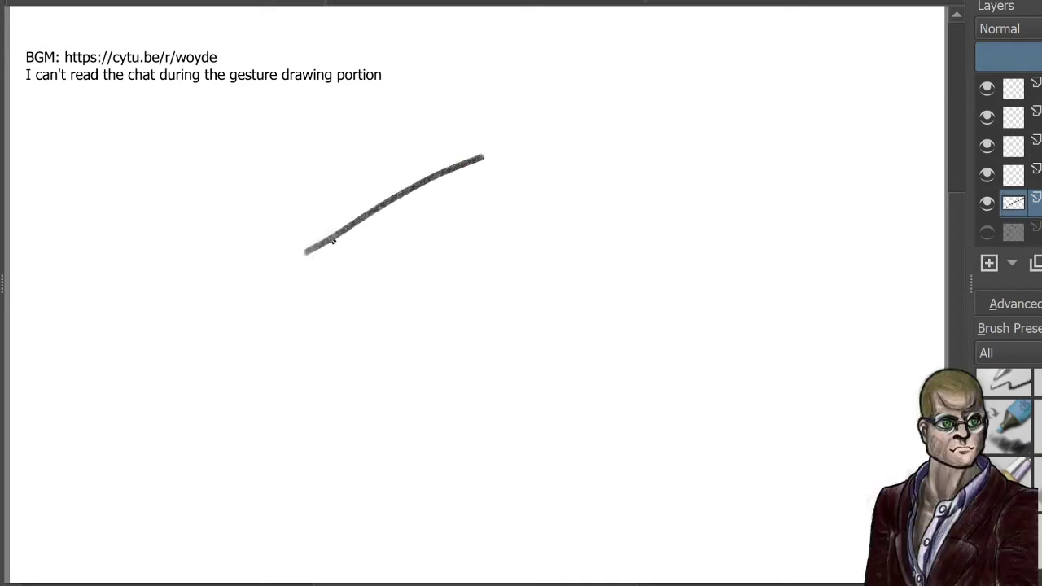
pyautogui.moveTo(326, 242); pyautogui.dragTo(293, 330)
pyautogui.moveTo(486, 167)
pyautogui.mouseDown()
pyautogui.moveTo(390, 298)
pyautogui.moveTo(299, 338)
pyautogui.mouseUp()
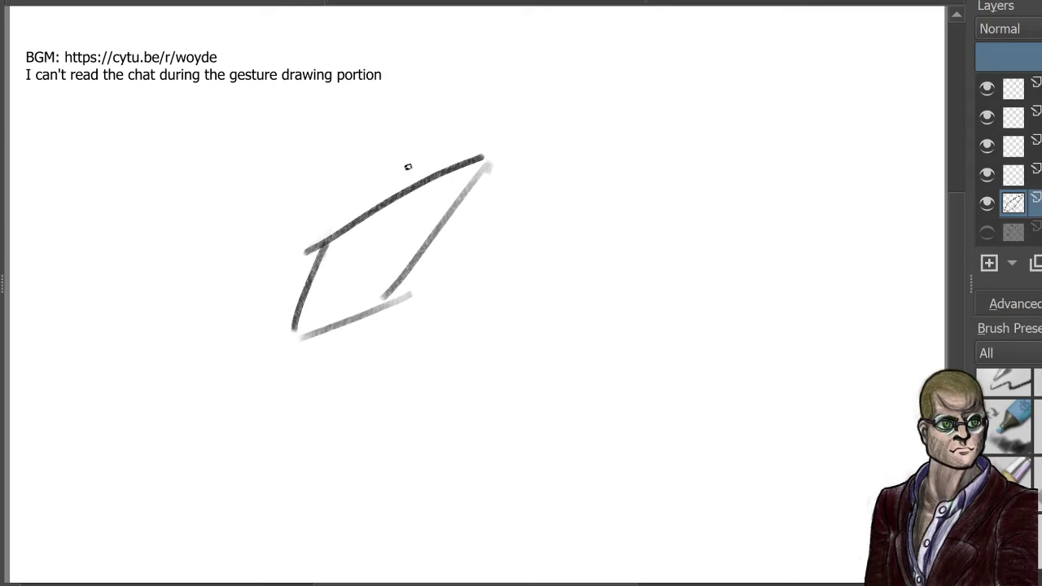
pyautogui.moveTo(396, 185)
pyautogui.mouseDown()
pyautogui.moveTo(512, 199)
pyautogui.moveTo(520, 183)
pyautogui.moveTo(539, 284)
pyautogui.mouseUp()
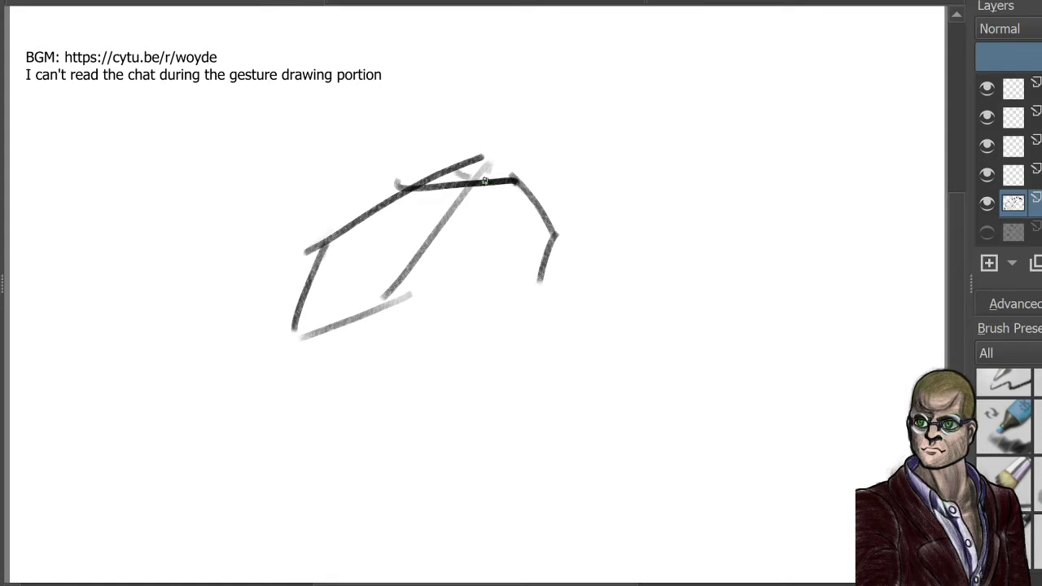
pyautogui.moveTo(456, 173)
pyautogui.mouseDown()
pyautogui.moveTo(552, 183)
pyautogui.moveTo(588, 223)
pyautogui.moveTo(599, 261)
pyautogui.mouseUp()
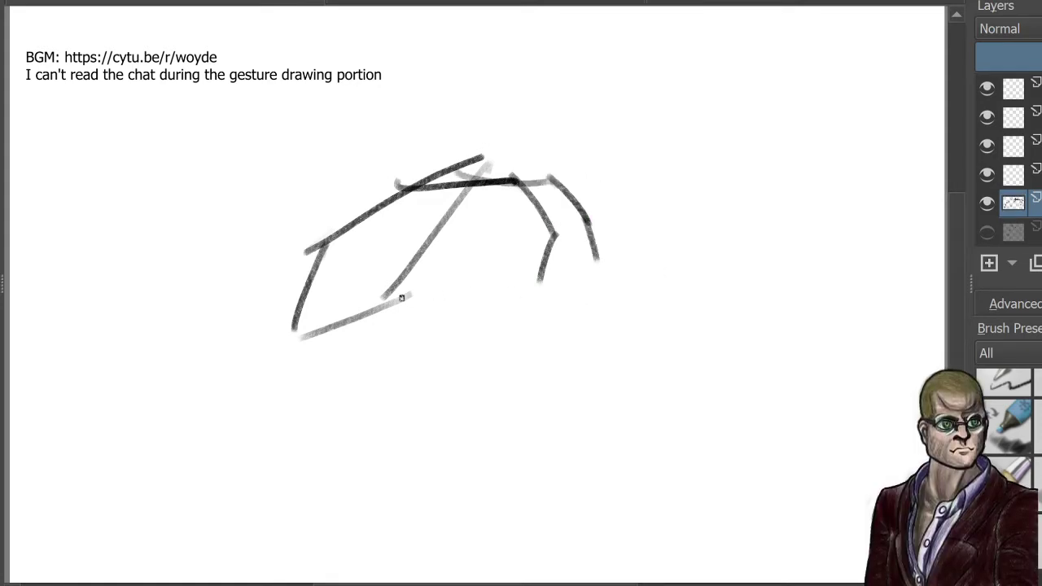
pyautogui.moveTo(399, 298)
pyautogui.mouseDown()
pyautogui.moveTo(452, 282)
pyautogui.moveTo(494, 292)
pyautogui.moveTo(487, 281)
pyautogui.moveTo(598, 265)
pyautogui.mouseUp()
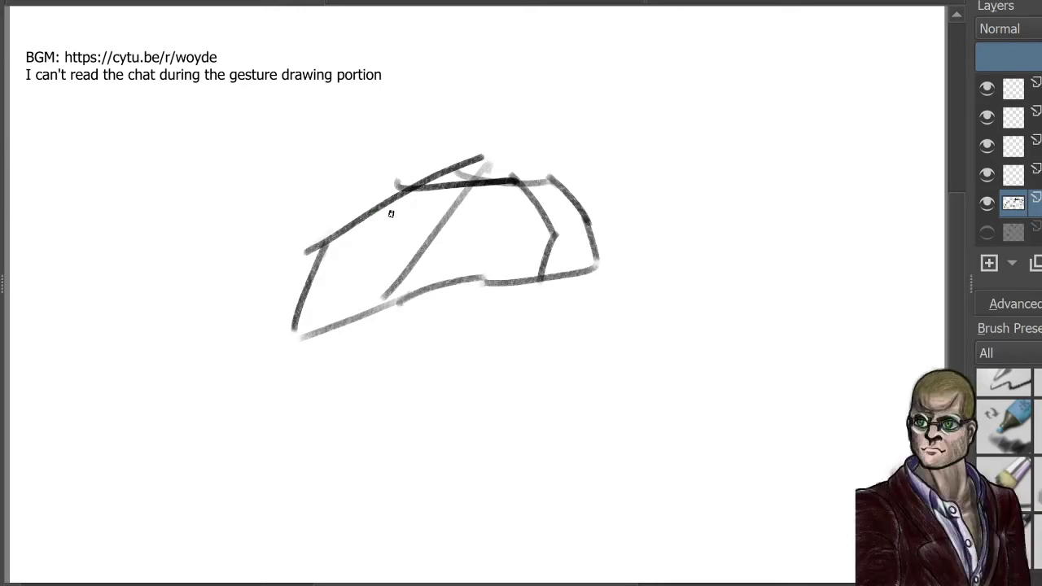
# Step: Draw the inner finger dividing lines on the sideways hand and hide its layer
pyautogui.moveTo(372, 210)
pyautogui.mouseDown()
pyautogui.moveTo(443, 230)
pyautogui.moveTo(476, 291)
pyautogui.moveTo(482, 252)
pyautogui.moveTo(497, 304)
pyautogui.mouseUp()
pyautogui.moveTo(330, 239); pyautogui.dragTo(403, 253)
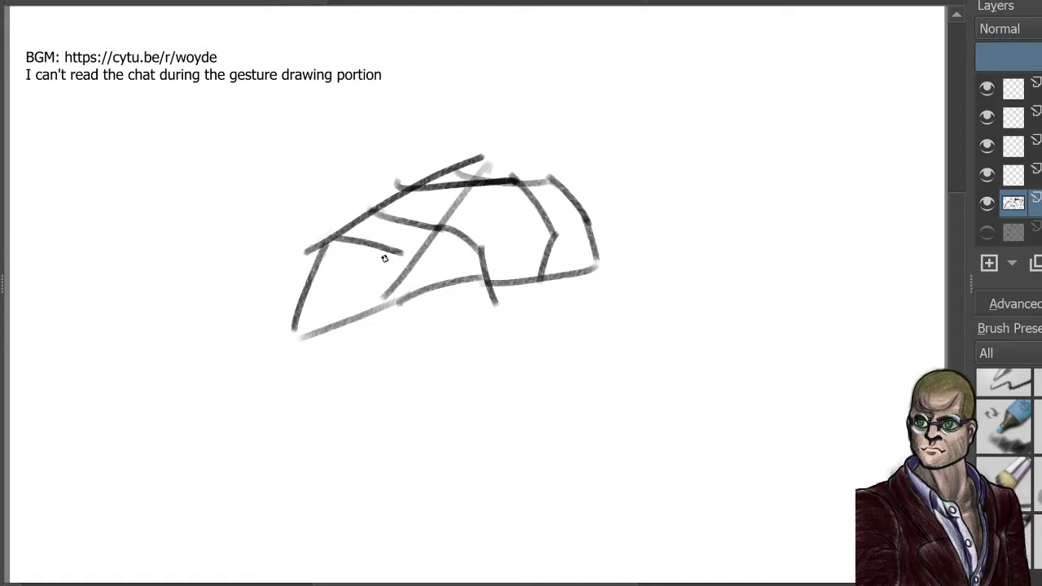
pyautogui.click(988, 203)
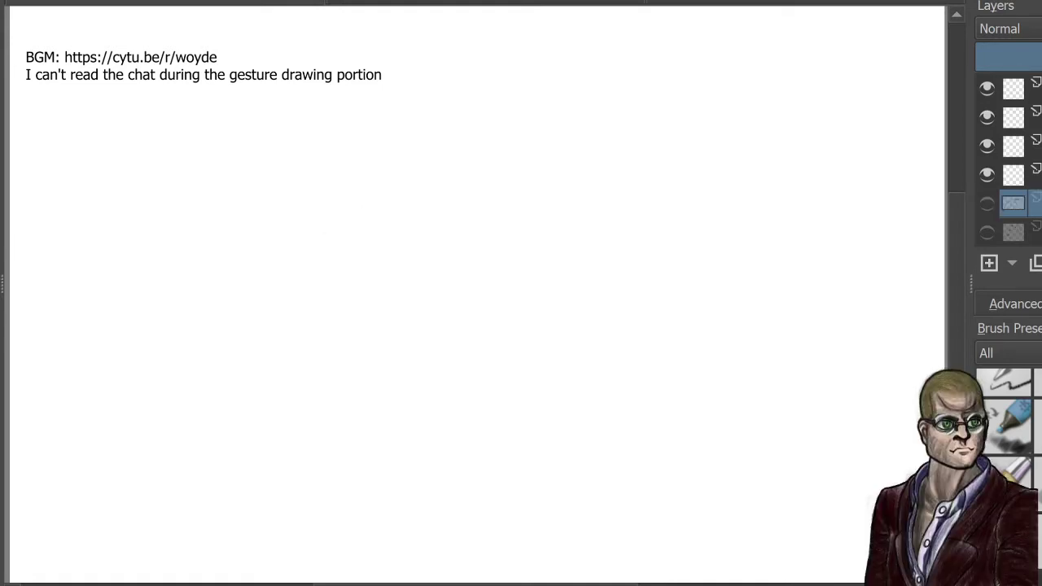
# Step: On the next blank layer up, sketch a flat horizontal hand with one long extended finger and the thumb and palm below, then hide the layer
pyautogui.click(1014, 174)
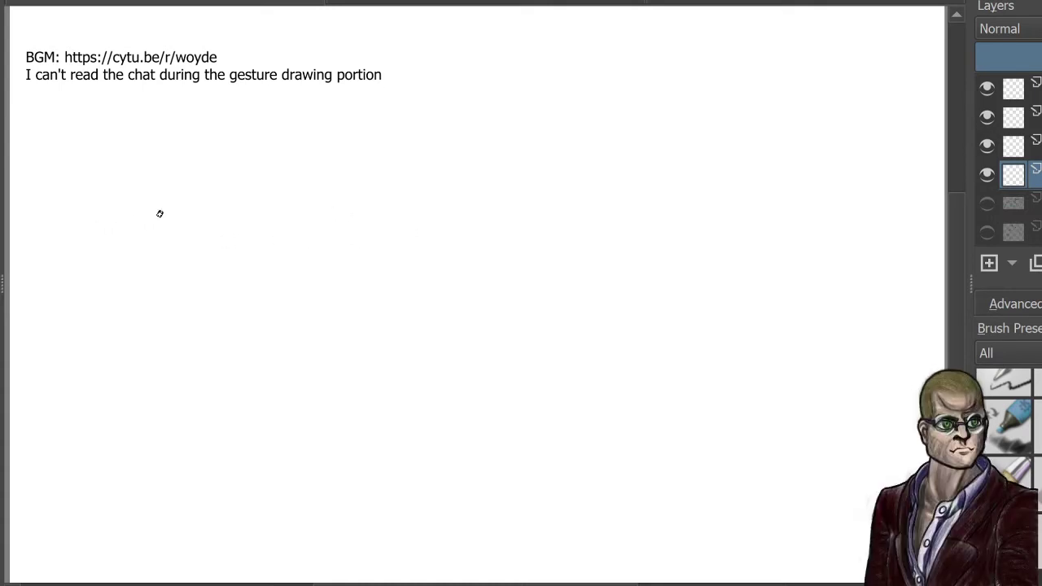
pyautogui.moveTo(123, 221)
pyautogui.mouseDown()
pyautogui.moveTo(312, 235)
pyautogui.moveTo(748, 213)
pyautogui.mouseUp()
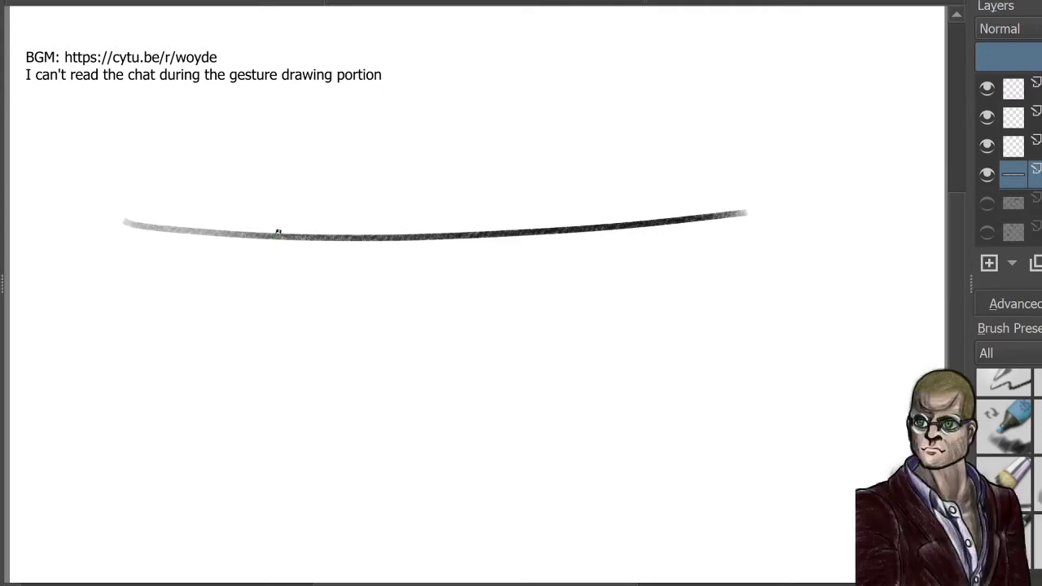
pyautogui.moveTo(275, 236); pyautogui.dragTo(319, 279)
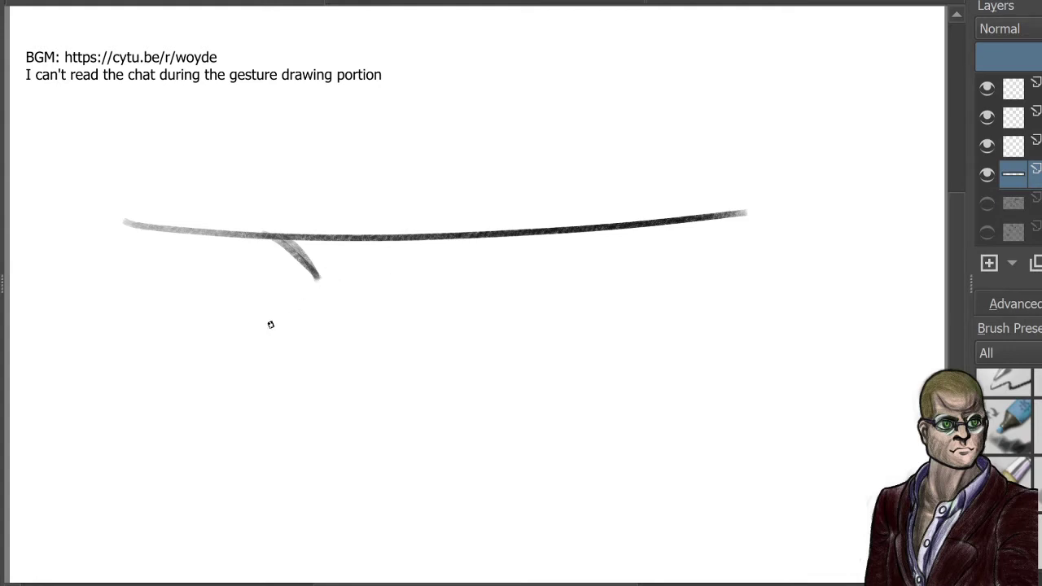
pyautogui.moveTo(283, 355)
pyautogui.mouseDown()
pyautogui.moveTo(272, 324)
pyautogui.moveTo(307, 298)
pyautogui.mouseUp()
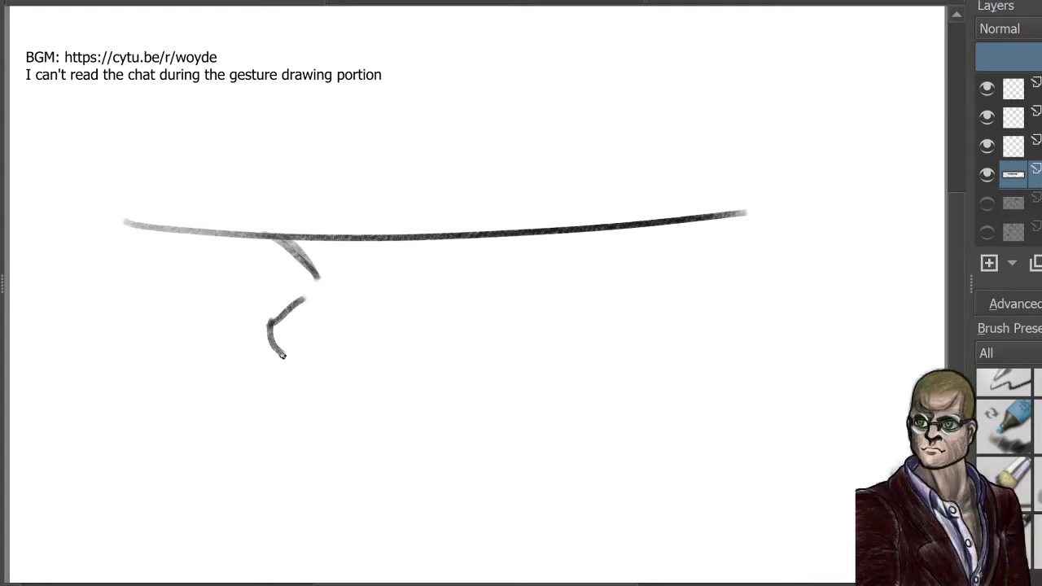
pyautogui.moveTo(282, 355); pyautogui.dragTo(340, 348)
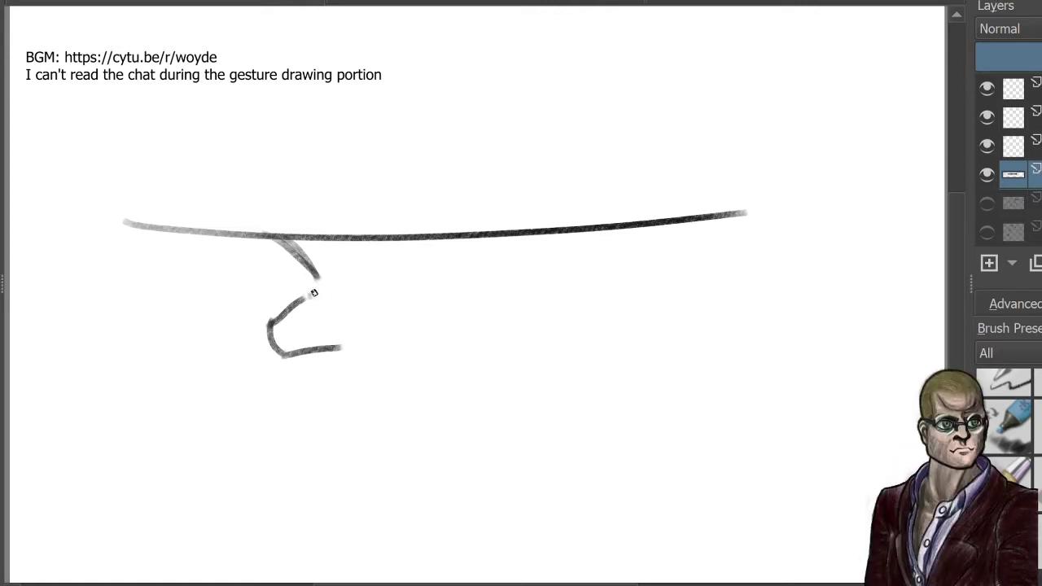
pyautogui.moveTo(310, 294)
pyautogui.mouseDown()
pyautogui.moveTo(366, 264)
pyautogui.moveTo(316, 293)
pyautogui.mouseUp()
pyautogui.moveTo(343, 342)
pyautogui.mouseDown()
pyautogui.moveTo(370, 357)
pyautogui.moveTo(437, 335)
pyautogui.moveTo(487, 319)
pyautogui.mouseUp()
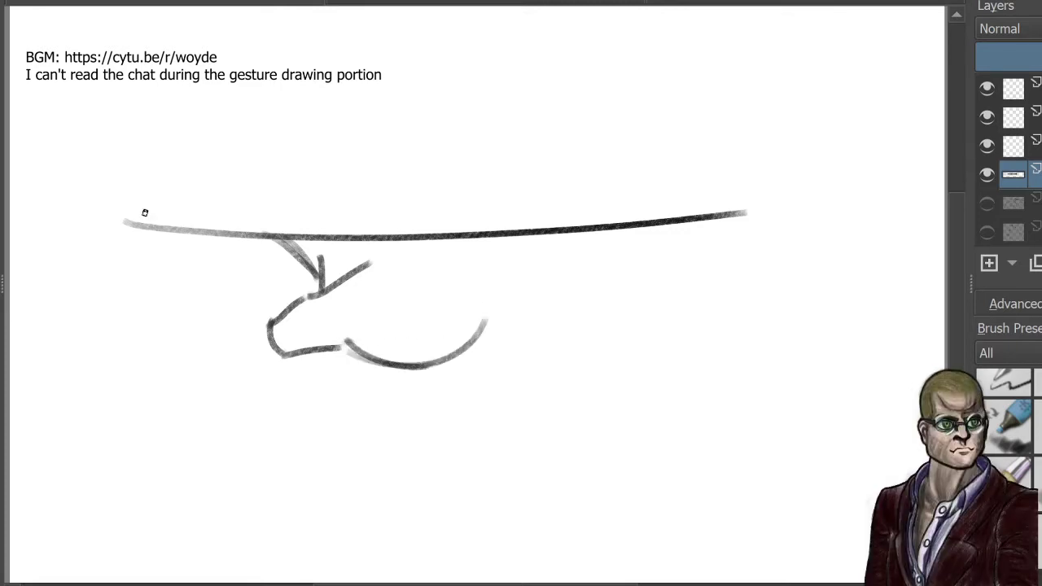
pyautogui.moveTo(135, 229)
pyautogui.mouseDown()
pyautogui.moveTo(172, 265)
pyautogui.moveTo(161, 267)
pyautogui.moveTo(279, 266)
pyautogui.mouseUp()
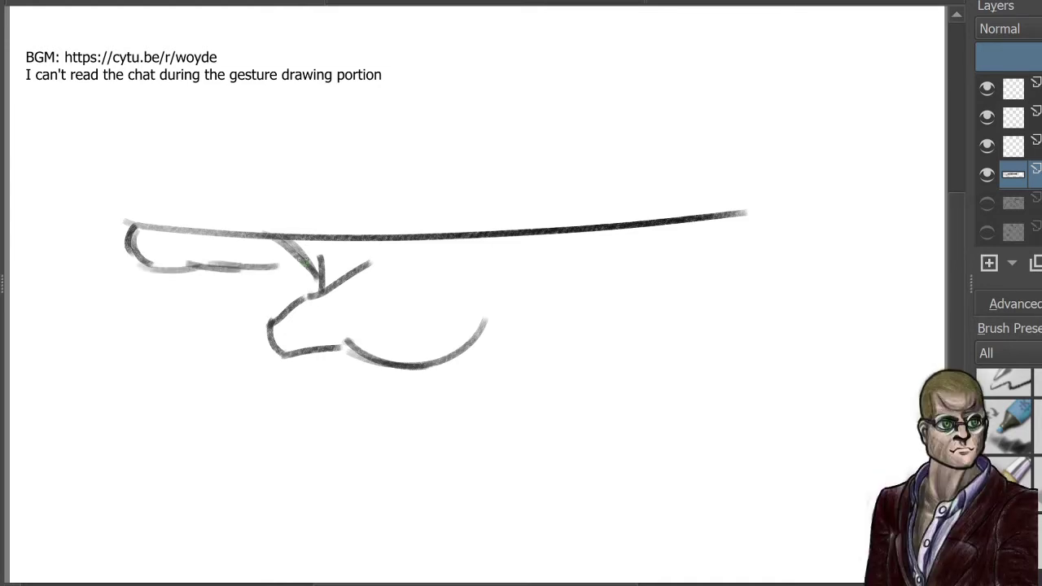
pyautogui.click(986, 173)
# Step: On the next blank layer up, sketch a curved knuckle contour, a fingertip below it, and the diagonal edge joining them
pyautogui.press('pageup')
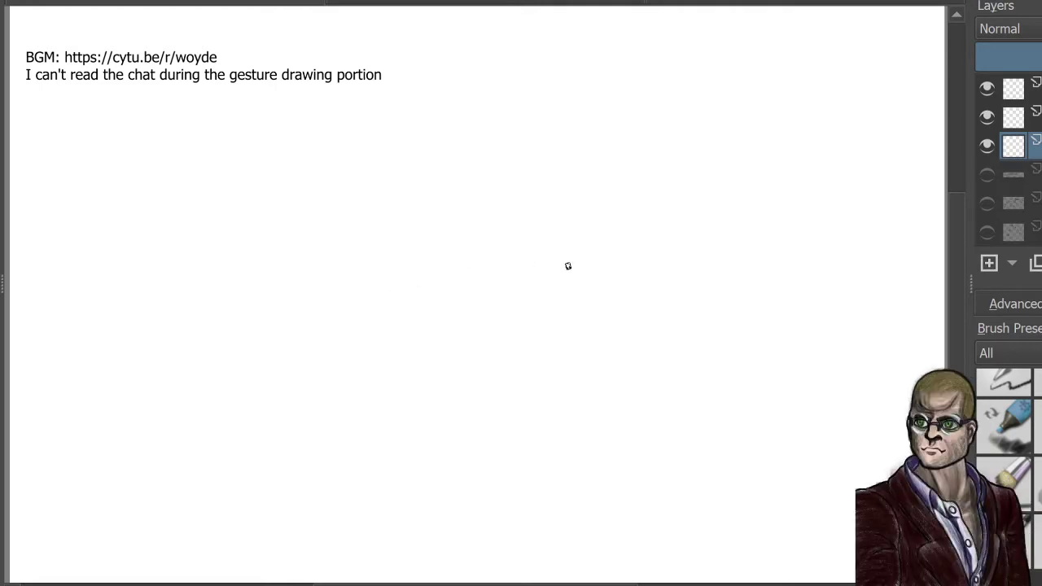
pyautogui.moveTo(372, 196)
pyautogui.mouseDown()
pyautogui.moveTo(403, 188)
pyautogui.moveTo(458, 276)
pyautogui.mouseUp()
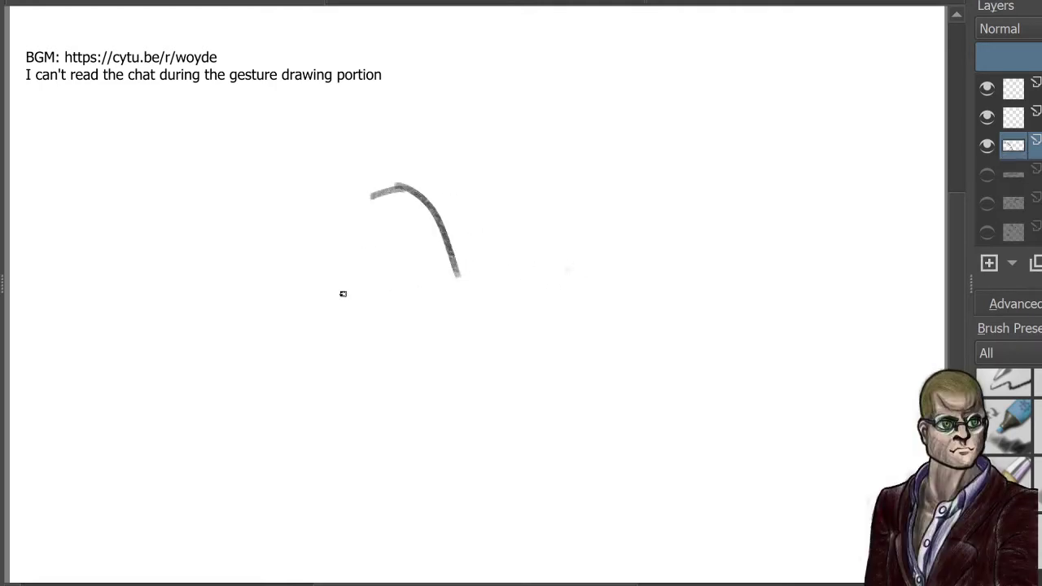
pyautogui.moveTo(277, 335)
pyautogui.mouseDown()
pyautogui.moveTo(299, 312)
pyautogui.moveTo(345, 359)
pyautogui.mouseUp()
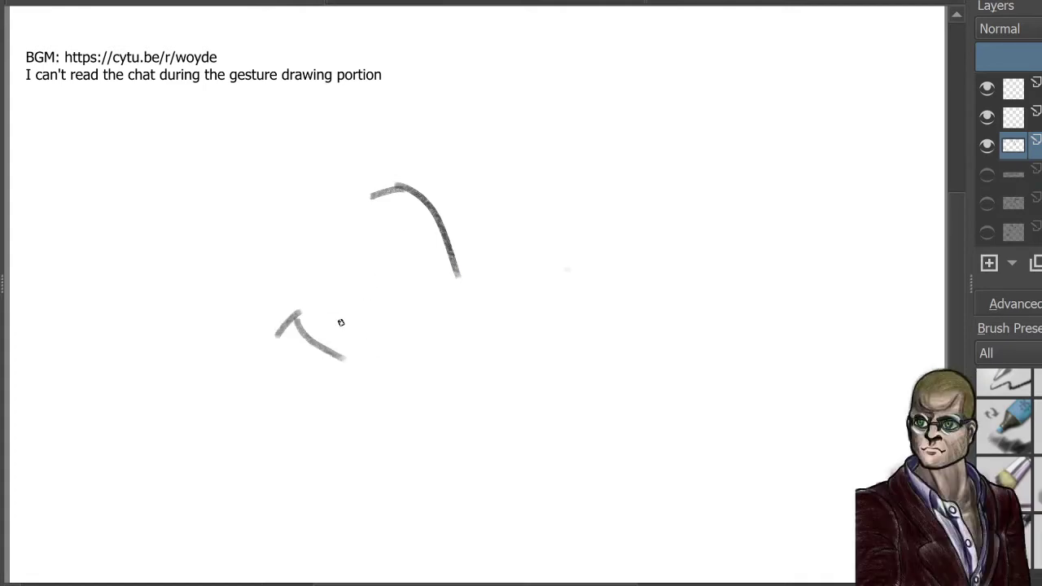
pyautogui.moveTo(287, 319); pyautogui.dragTo(303, 314)
pyautogui.moveTo(444, 211)
pyautogui.mouseDown()
pyautogui.moveTo(396, 232)
pyautogui.moveTo(314, 319)
pyautogui.moveTo(294, 321)
pyautogui.mouseUp()
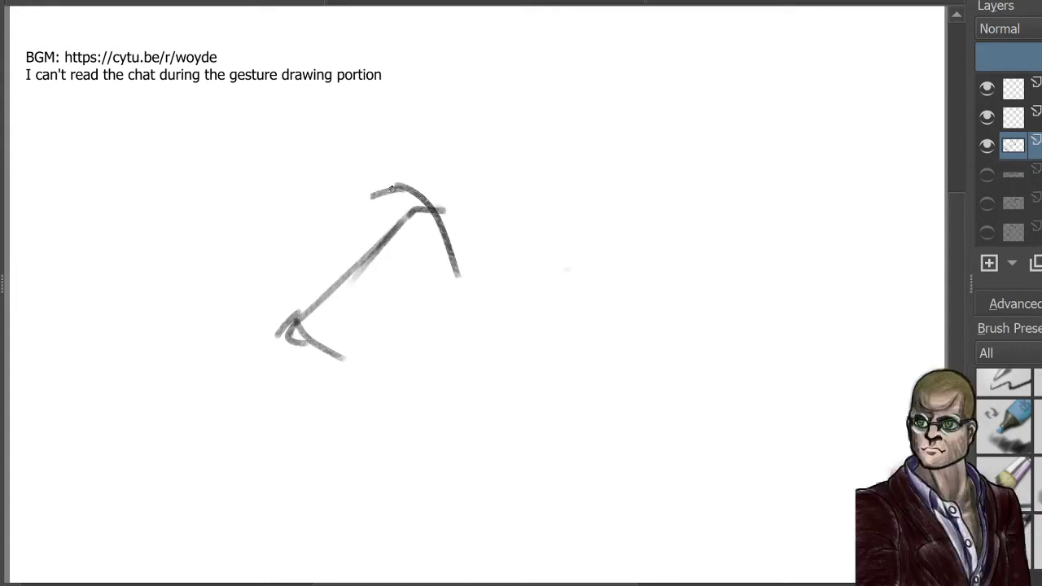
# Step: Add the parallel outer finger contours and a short line beside the knuckle of the diagonal hand, then hide its layer
pyautogui.moveTo(393, 189)
pyautogui.mouseDown()
pyautogui.moveTo(320, 252)
pyautogui.moveTo(279, 332)
pyautogui.mouseUp()
pyautogui.moveTo(305, 279); pyautogui.dragTo(296, 326)
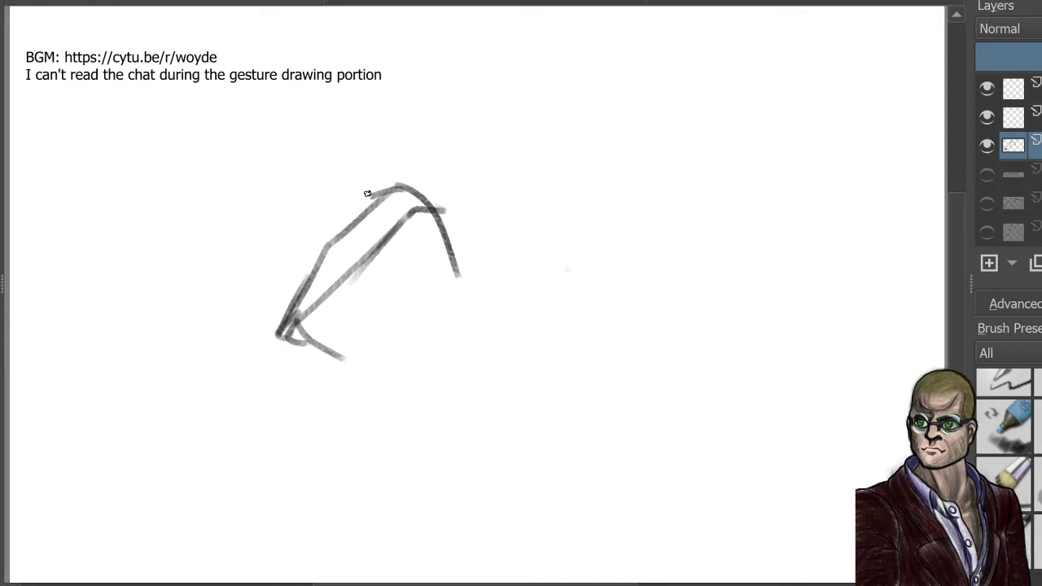
pyautogui.moveTo(370, 191)
pyautogui.mouseDown()
pyautogui.moveTo(307, 251)
pyautogui.moveTo(281, 324)
pyautogui.mouseUp()
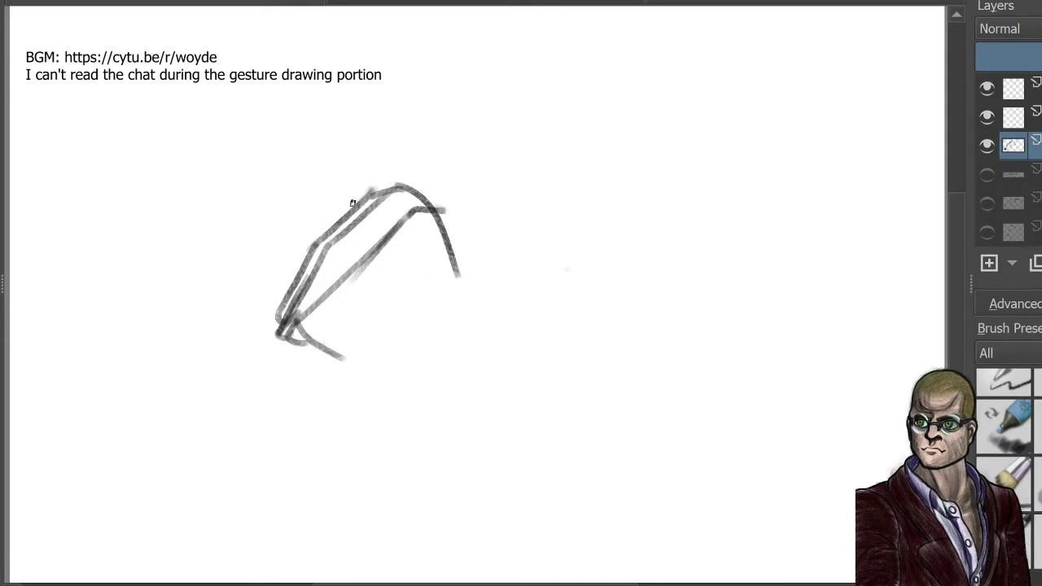
pyautogui.moveTo(359, 199); pyautogui.dragTo(333, 228)
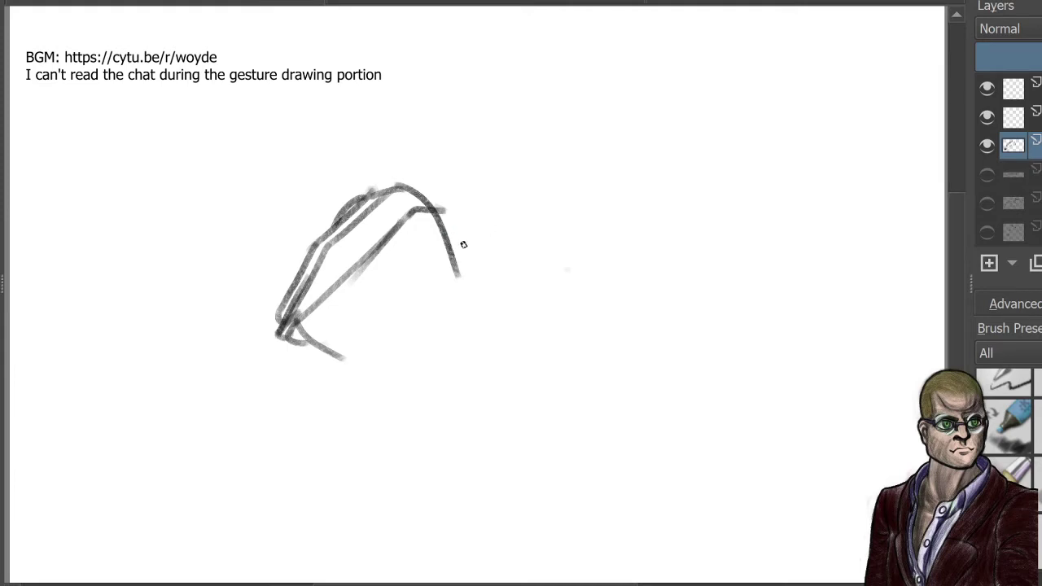
pyautogui.moveTo(450, 229); pyautogui.dragTo(489, 267)
pyautogui.click(987, 145)
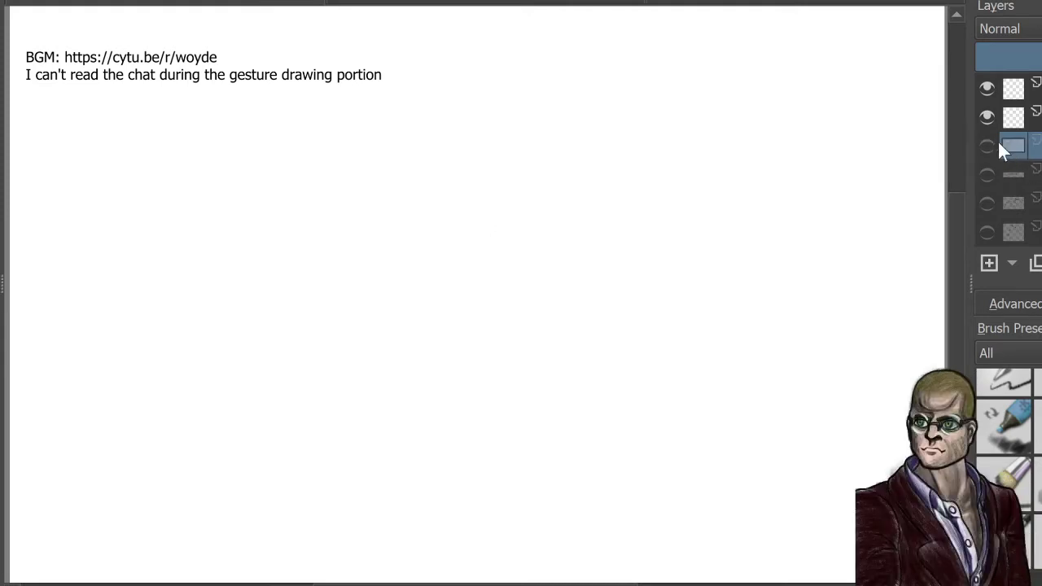
# Step: On the next blank layer up, sketch a hanging forearm and hand with the wrist, thumb and lower palm outline
pyautogui.click(1014, 116)
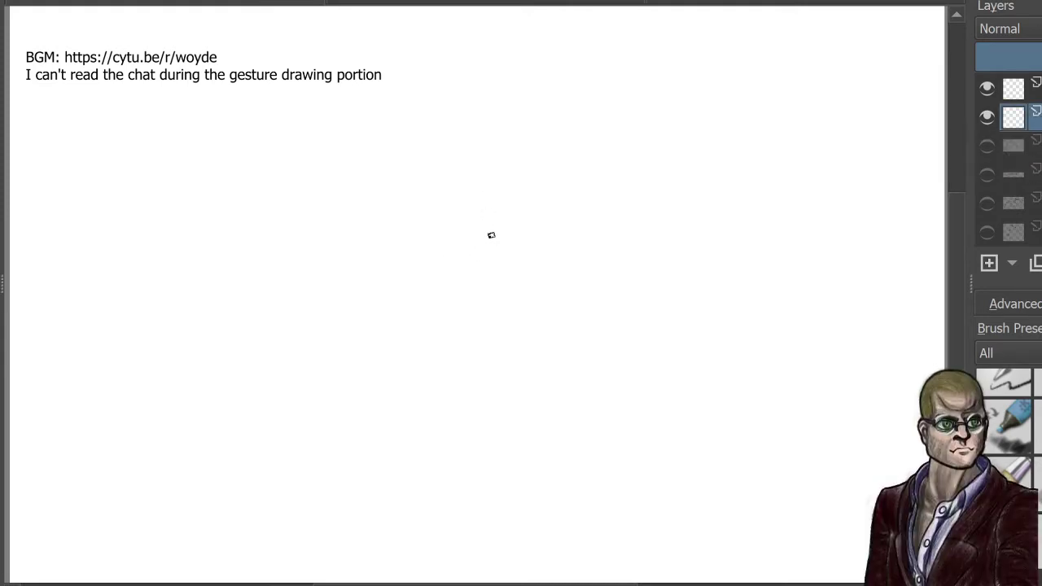
pyautogui.moveTo(555, 151)
pyautogui.mouseDown()
pyautogui.moveTo(508, 216)
pyautogui.moveTo(515, 270)
pyautogui.mouseUp()
pyautogui.moveTo(557, 148); pyautogui.dragTo(559, 37)
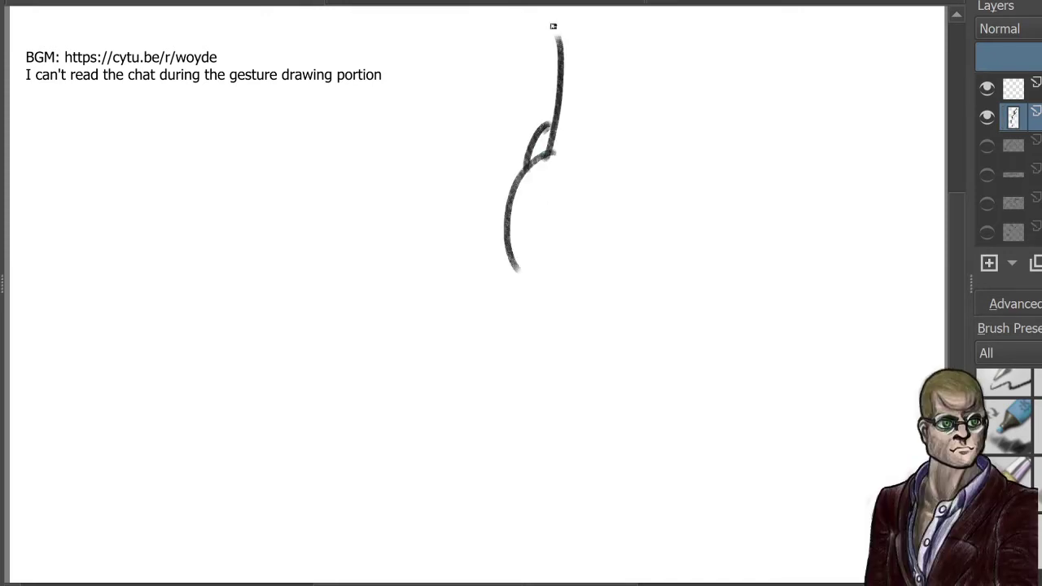
pyautogui.moveTo(672, 25)
pyautogui.mouseDown()
pyautogui.moveTo(652, 189)
pyautogui.moveTo(680, 316)
pyautogui.mouseUp()
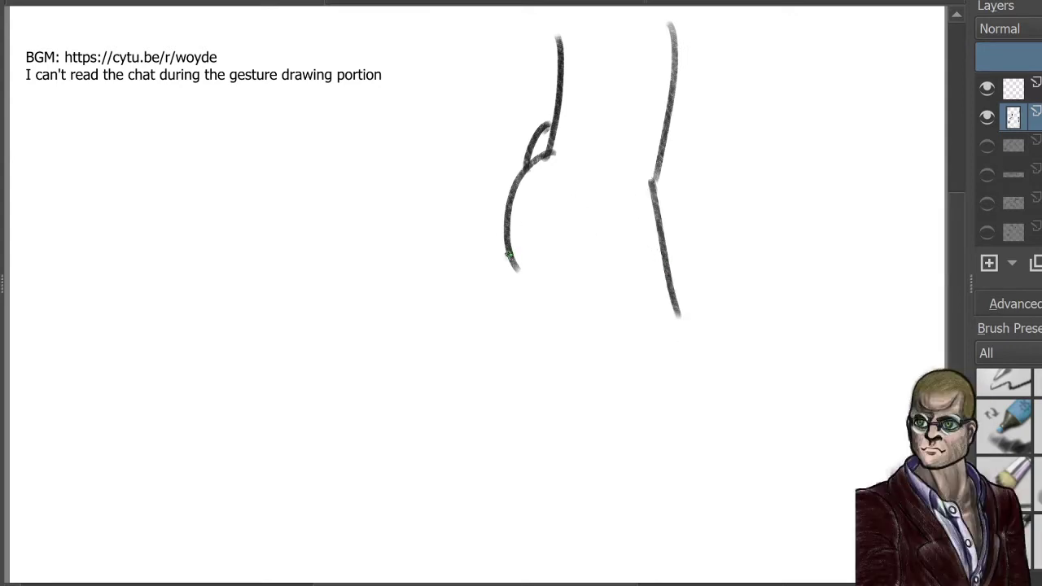
pyautogui.moveTo(511, 252)
pyautogui.mouseDown()
pyautogui.moveTo(452, 332)
pyautogui.moveTo(470, 356)
pyautogui.moveTo(498, 355)
pyautogui.moveTo(575, 282)
pyautogui.moveTo(611, 325)
pyautogui.moveTo(591, 359)
pyautogui.mouseUp()
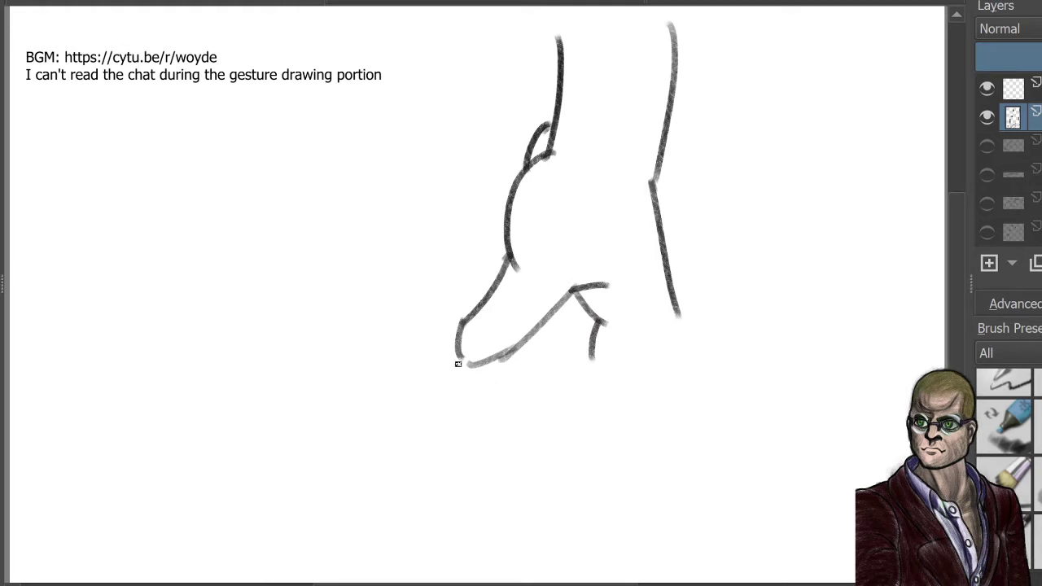
pyautogui.moveTo(460, 360)
pyautogui.mouseDown()
pyautogui.moveTo(464, 386)
pyautogui.moveTo(594, 408)
pyautogui.moveTo(679, 313)
pyautogui.mouseUp()
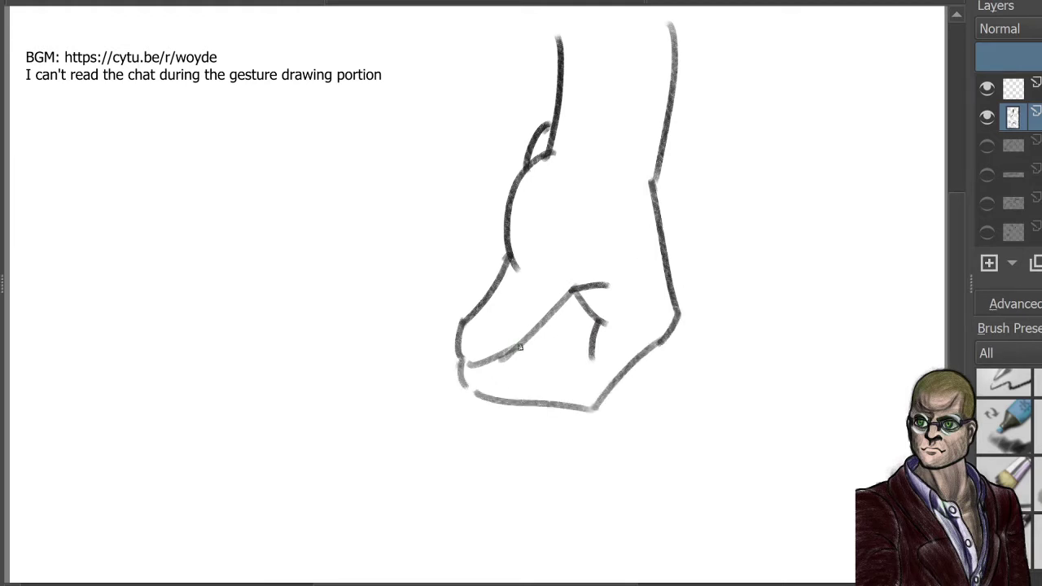
# Step: Add inner lines in the gap beside the thumb and two small fingertips projecting from the hanging hand's outer edge
pyautogui.moveTo(518, 348); pyautogui.dragTo(592, 344)
pyautogui.moveTo(526, 334); pyautogui.dragTo(600, 328)
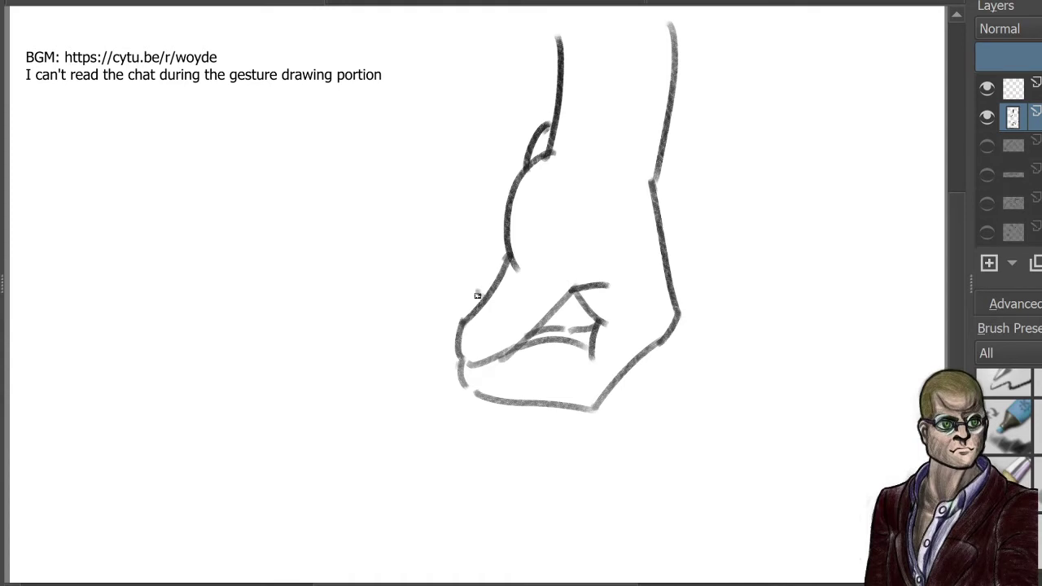
pyautogui.moveTo(482, 296)
pyautogui.mouseDown()
pyautogui.moveTo(457, 262)
pyautogui.moveTo(486, 259)
pyautogui.moveTo(509, 241)
pyautogui.mouseUp()
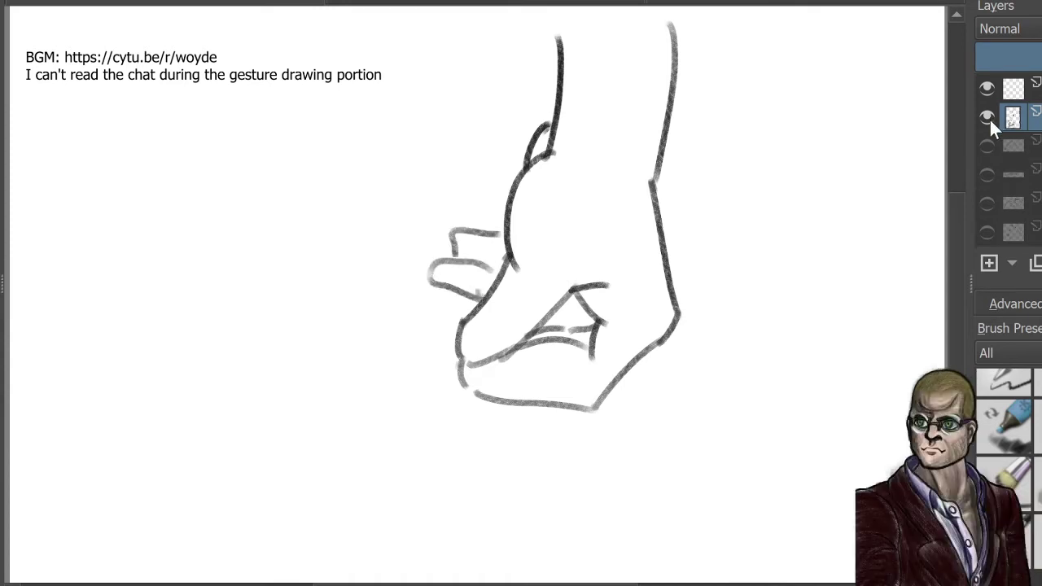
# Step: Hide the hanging hand's layer and, on the next blank layer up, sketch a sideways hand's back contour and downward-bent finger
pyautogui.click(987, 115)
pyautogui.click(1014, 88)
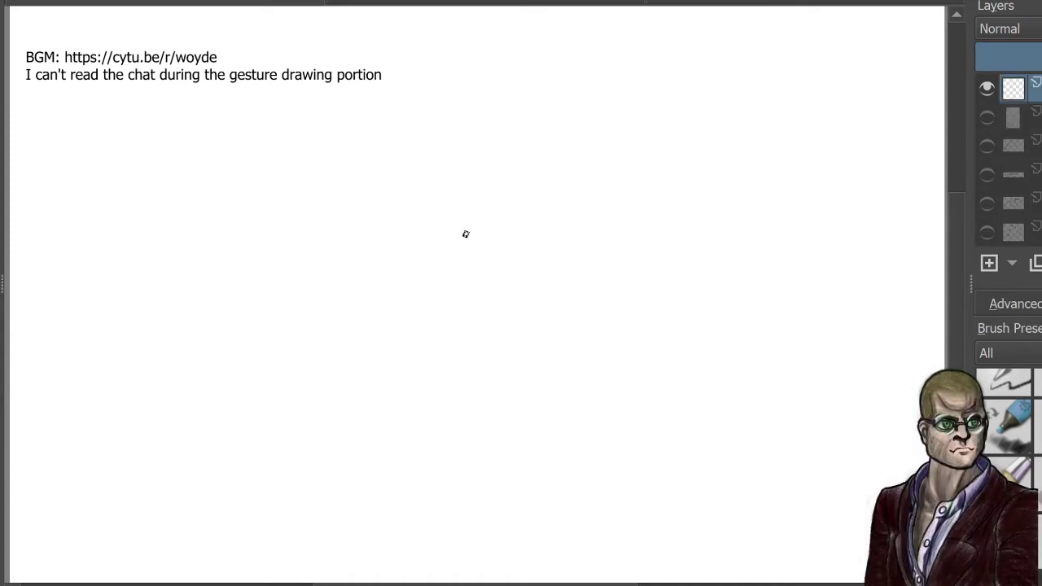
pyautogui.moveTo(495, 254); pyautogui.dragTo(519, 259)
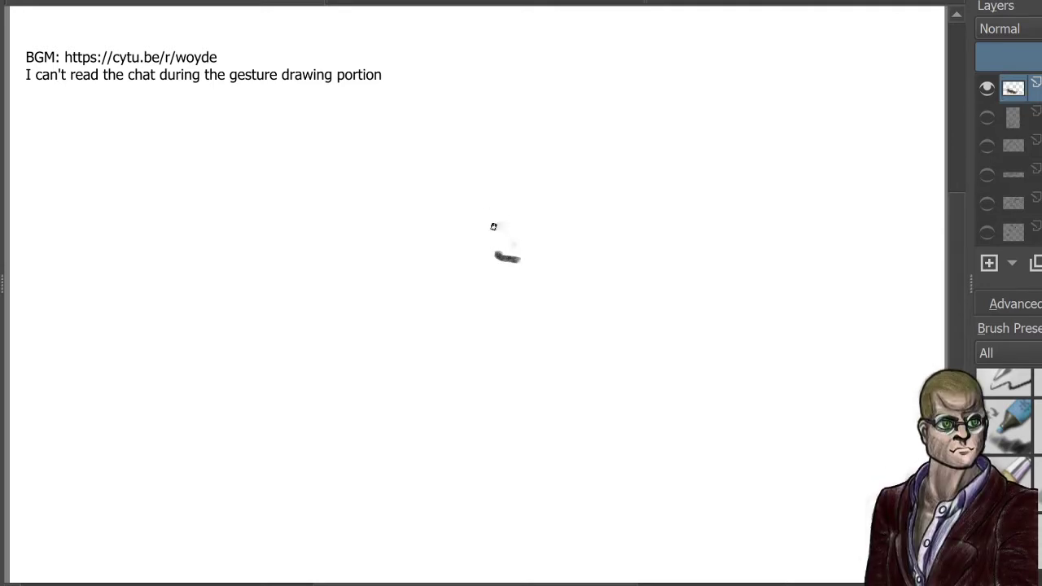
pyautogui.moveTo(506, 224)
pyautogui.mouseDown()
pyautogui.moveTo(318, 240)
pyautogui.moveTo(254, 310)
pyautogui.mouseUp()
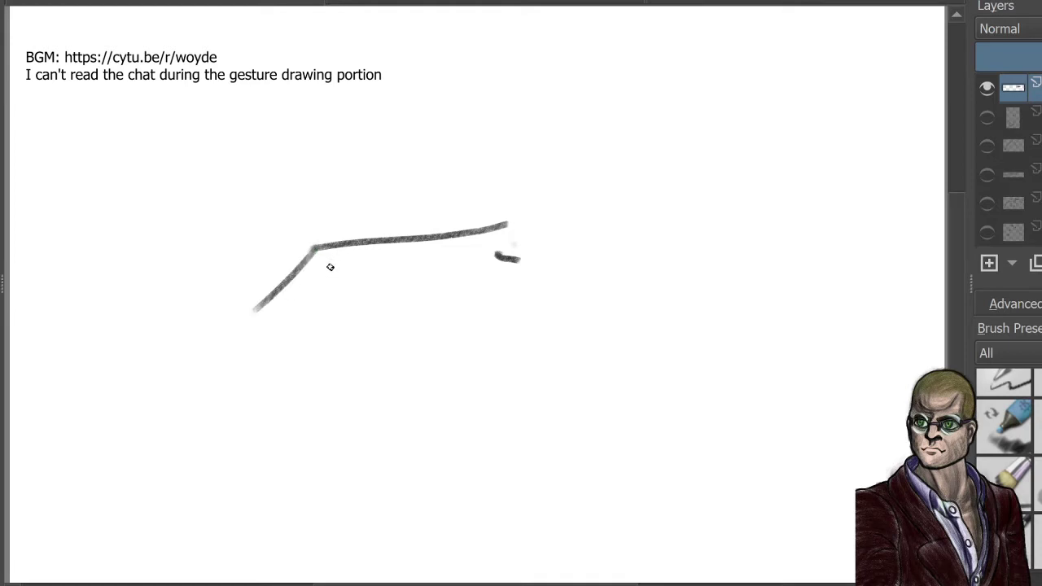
pyautogui.moveTo(335, 268)
pyautogui.mouseDown()
pyautogui.moveTo(250, 323)
pyautogui.moveTo(244, 384)
pyautogui.moveTo(293, 446)
pyautogui.moveTo(303, 396)
pyautogui.moveTo(292, 334)
pyautogui.moveTo(349, 301)
pyautogui.moveTo(399, 340)
pyautogui.mouseUp()
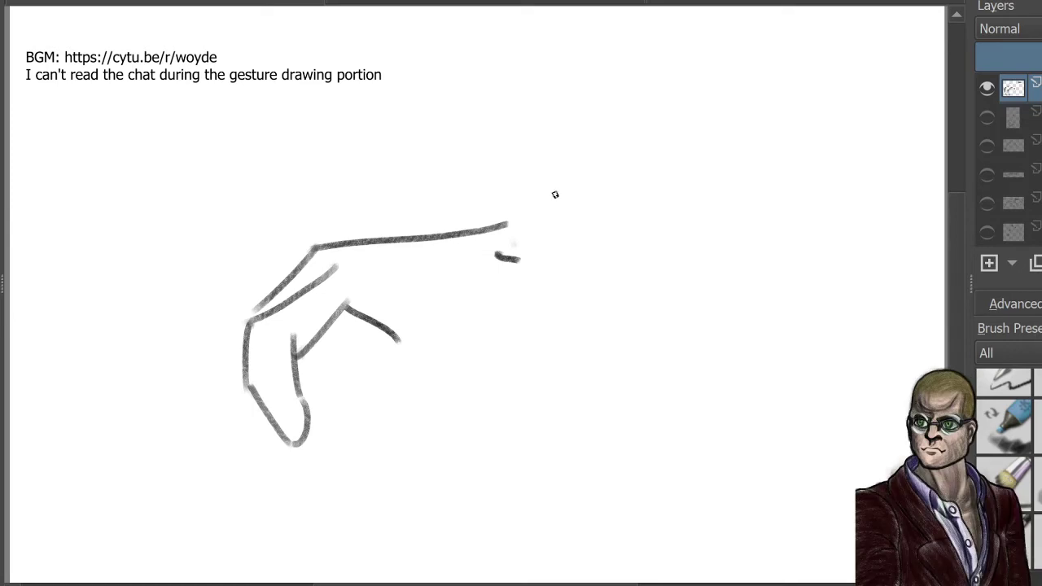
# Step: Add the lower wrist contour and a downward-pointing thumb to the sideways hand, then hide its layer
pyautogui.moveTo(540, 287)
pyautogui.mouseDown()
pyautogui.moveTo(486, 331)
pyautogui.moveTo(444, 390)
pyautogui.mouseUp()
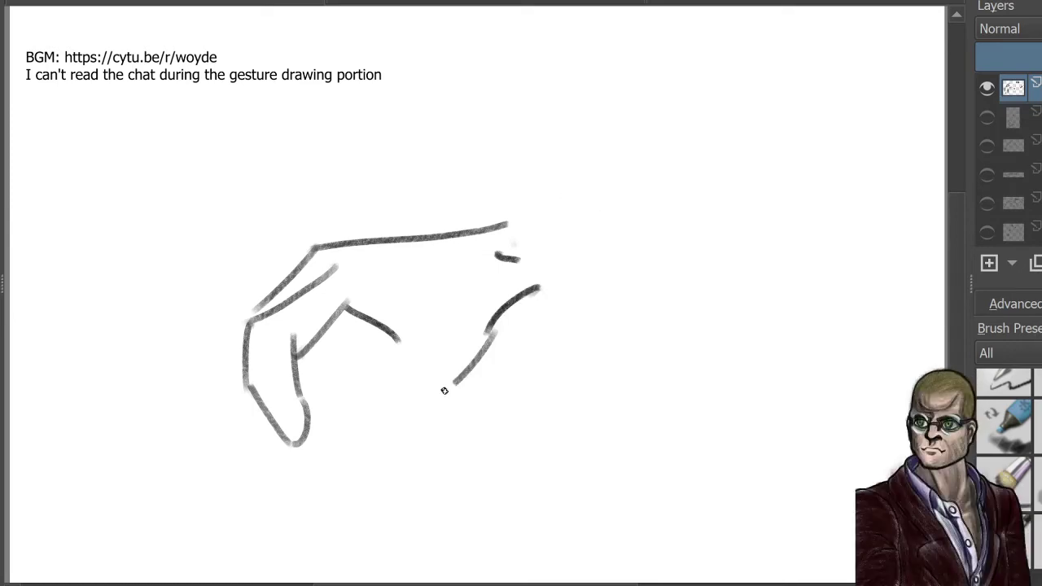
pyautogui.moveTo(391, 328)
pyautogui.mouseDown()
pyautogui.moveTo(345, 469)
pyautogui.moveTo(351, 436)
pyautogui.moveTo(340, 435)
pyautogui.moveTo(356, 452)
pyautogui.moveTo(466, 381)
pyautogui.mouseUp()
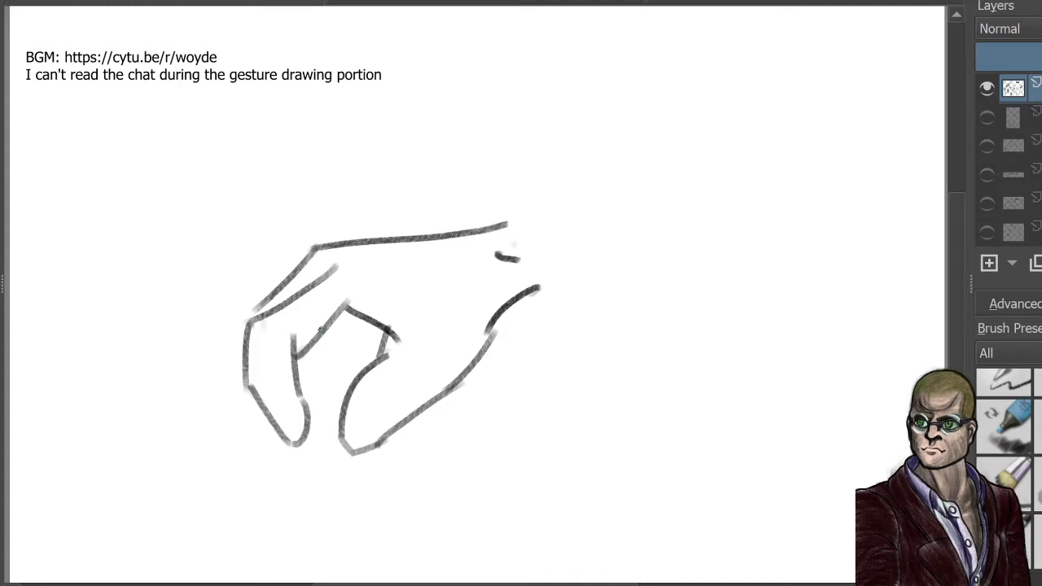
pyautogui.scroll(1, 990, 181)
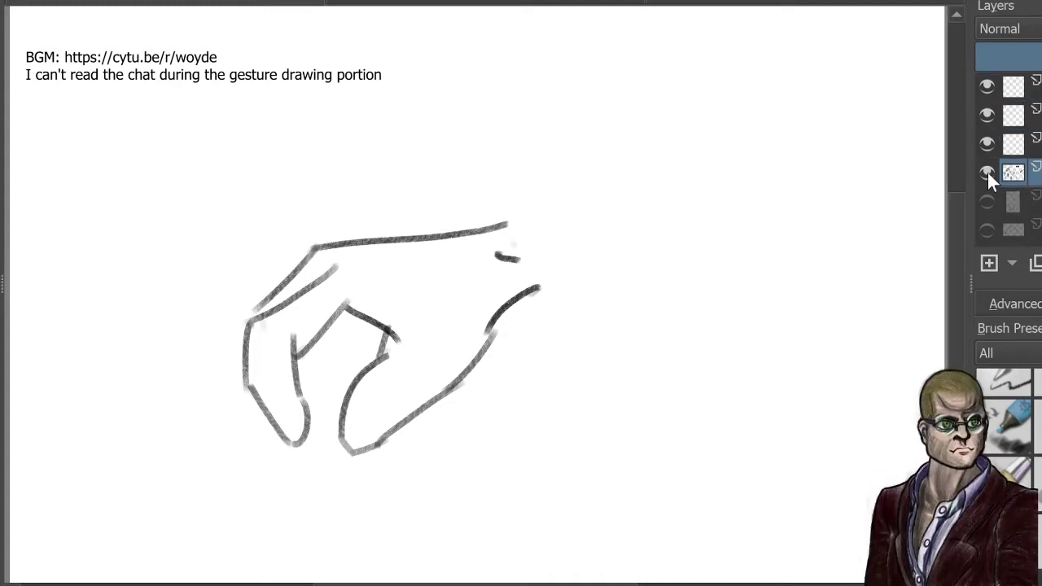
pyautogui.click(987, 173)
# Step: On the next blank layer up, sketch a rounded upright hand outline with an angular thumb base and a curled fingertip beside it
pyautogui.click(1014, 143)
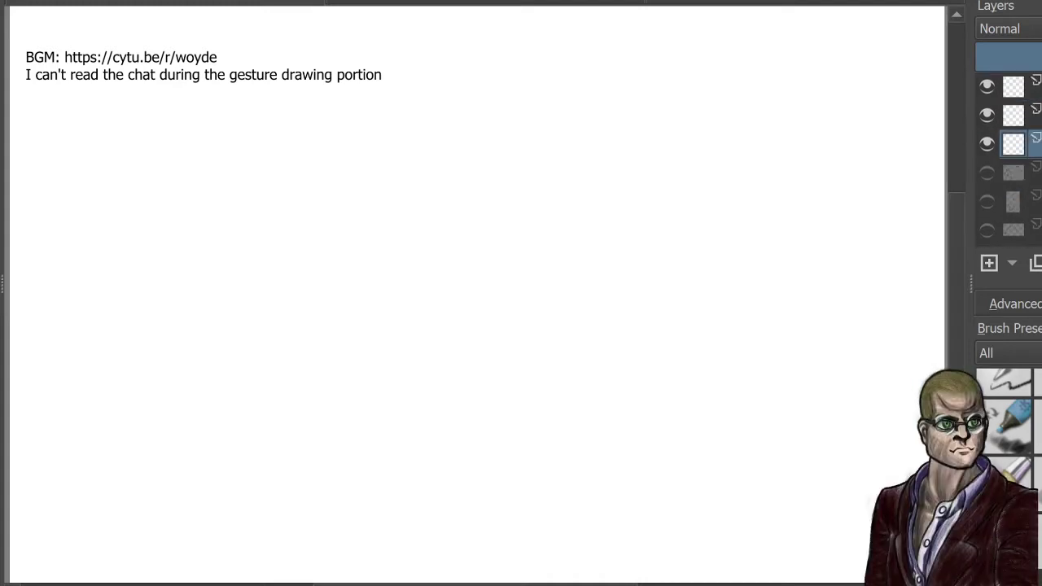
pyautogui.moveTo(319, 387)
pyautogui.mouseDown()
pyautogui.moveTo(356, 212)
pyautogui.moveTo(353, 228)
pyautogui.moveTo(432, 226)
pyautogui.moveTo(469, 261)
pyautogui.moveTo(423, 427)
pyautogui.mouseUp()
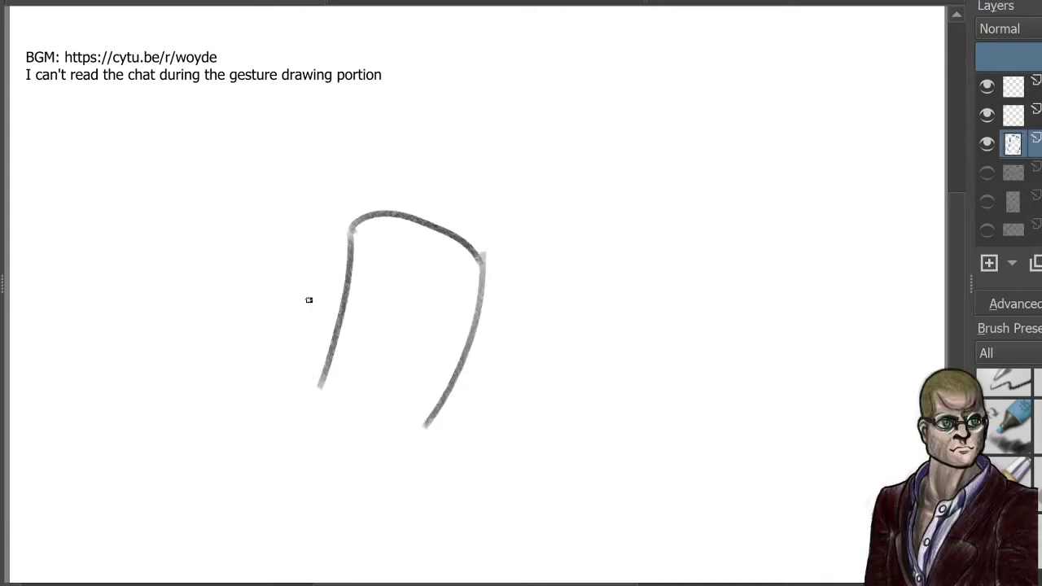
pyautogui.moveTo(346, 293)
pyautogui.mouseDown()
pyautogui.moveTo(292, 316)
pyautogui.moveTo(280, 354)
pyautogui.moveTo(334, 423)
pyautogui.mouseUp()
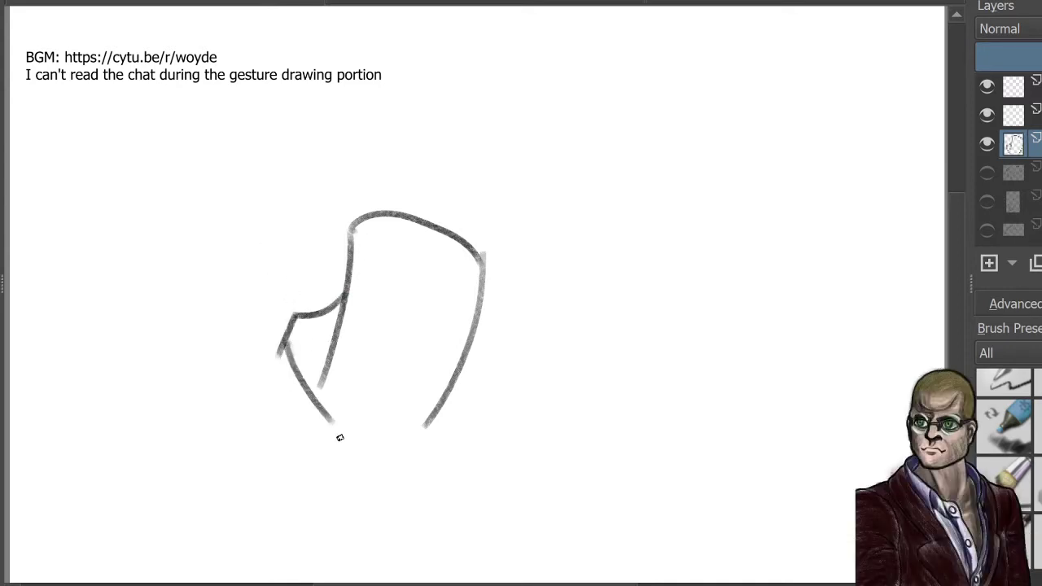
pyautogui.moveTo(279, 345)
pyautogui.mouseDown()
pyautogui.moveTo(261, 268)
pyautogui.moveTo(293, 230)
pyautogui.moveTo(318, 233)
pyautogui.moveTo(323, 284)
pyautogui.moveTo(319, 275)
pyautogui.moveTo(331, 305)
pyautogui.mouseUp()
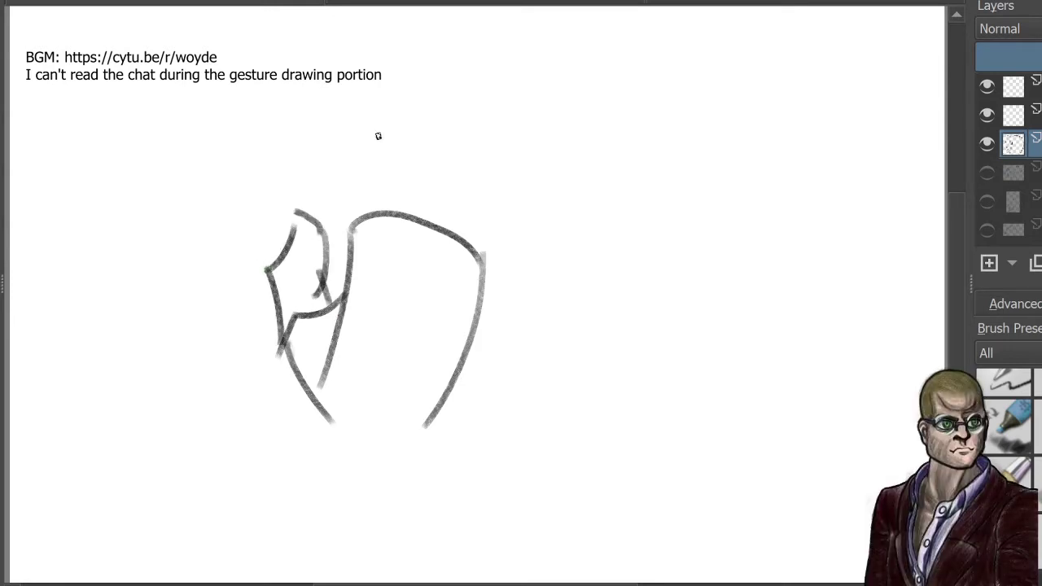
# Step: Add a bent finger with a squared end overlapping the top of the upright hand, then hide its layer
pyautogui.moveTo(359, 253)
pyautogui.mouseDown()
pyautogui.moveTo(414, 252)
pyautogui.moveTo(394, 180)
pyautogui.mouseUp()
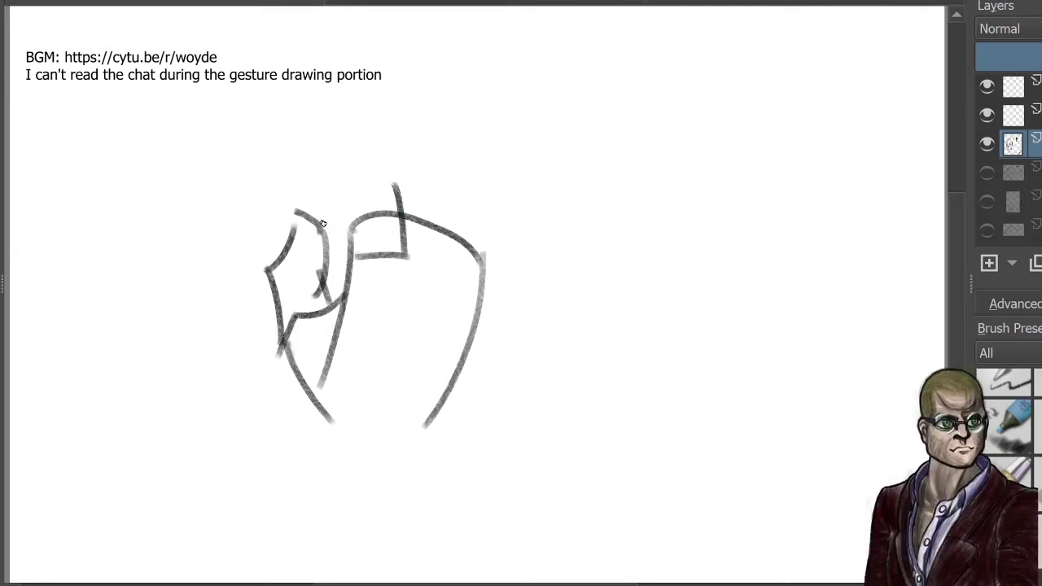
pyautogui.moveTo(320, 224)
pyautogui.mouseDown()
pyautogui.moveTo(334, 244)
pyautogui.moveTo(346, 184)
pyautogui.moveTo(397, 171)
pyautogui.mouseUp()
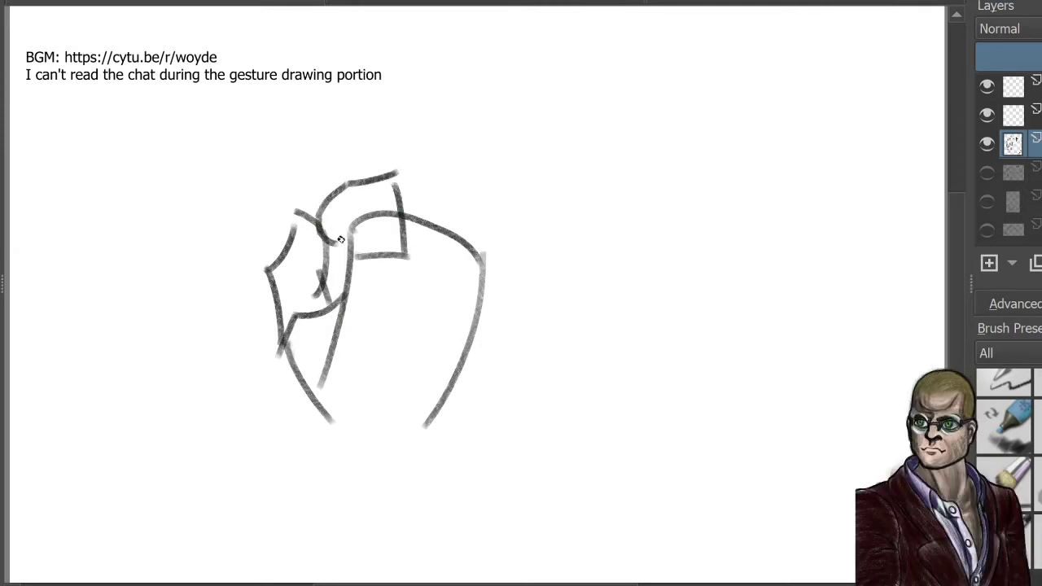
pyautogui.moveTo(373, 228)
pyautogui.mouseDown()
pyautogui.moveTo(364, 263)
pyautogui.moveTo(394, 204)
pyautogui.moveTo(393, 185)
pyautogui.mouseUp()
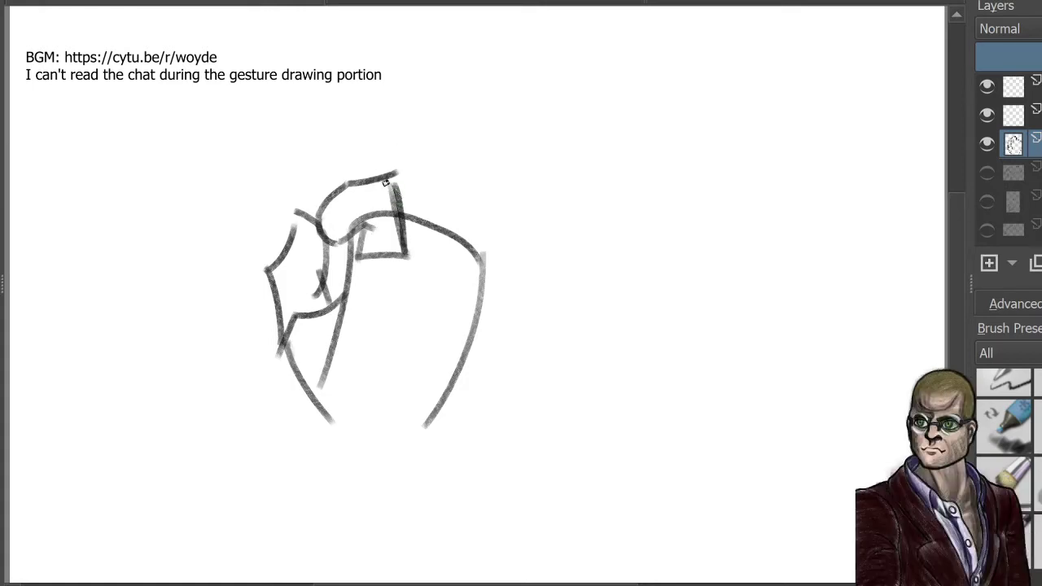
pyautogui.moveTo(359, 126); pyautogui.dragTo(371, 169)
pyautogui.click(987, 144)
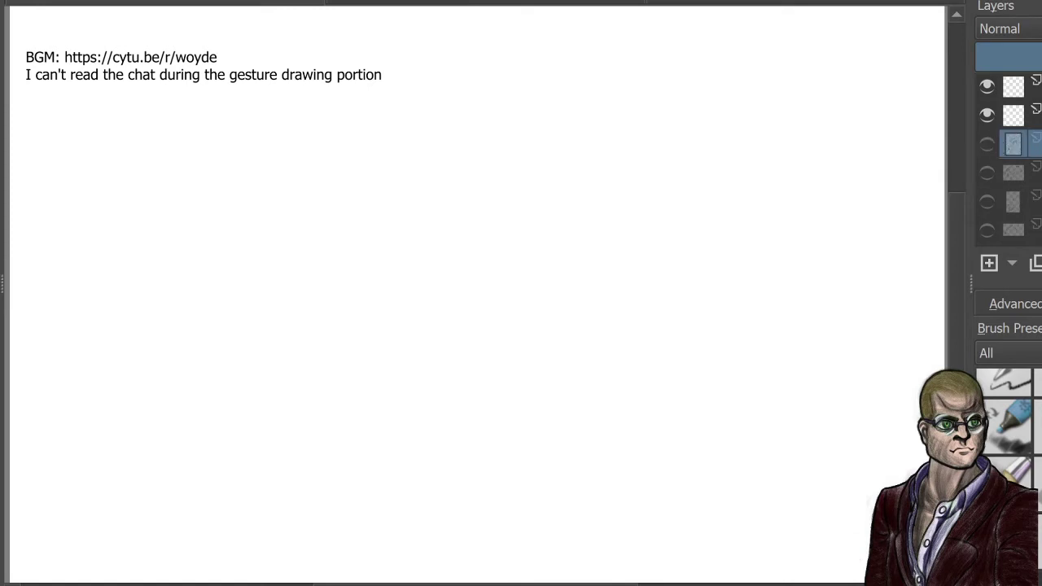
# Step: On the next blank layer up, sketch a broad open palm outline with a thumb rising from its upper edge
pyautogui.click(1028, 114)
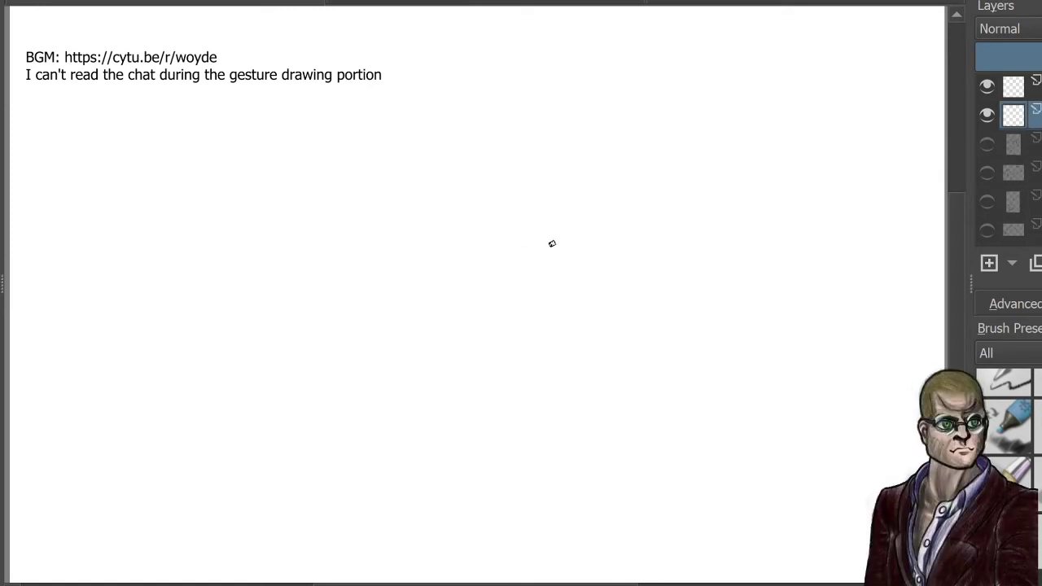
pyautogui.moveTo(512, 189)
pyautogui.mouseDown()
pyautogui.moveTo(606, 290)
pyautogui.moveTo(599, 413)
pyautogui.mouseUp()
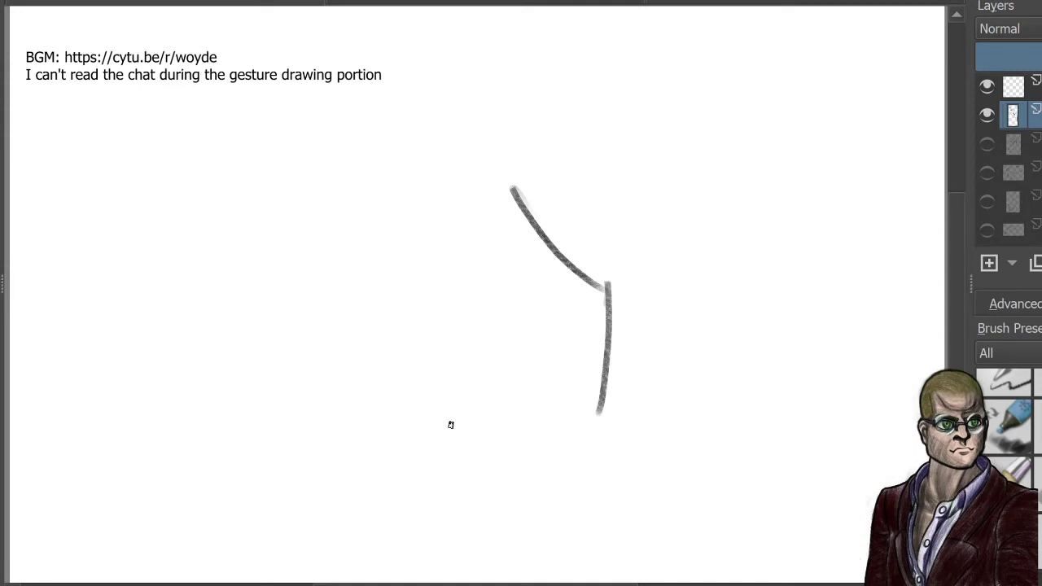
pyautogui.moveTo(384, 438); pyautogui.dragTo(601, 416)
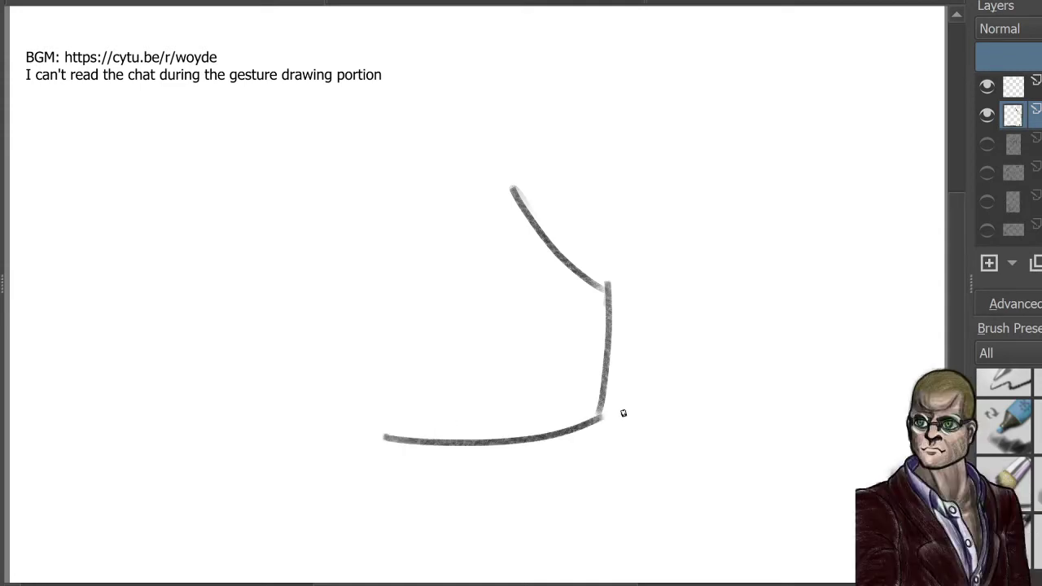
pyautogui.moveTo(396, 437)
pyautogui.mouseDown()
pyautogui.moveTo(363, 225)
pyautogui.moveTo(485, 187)
pyautogui.mouseUp()
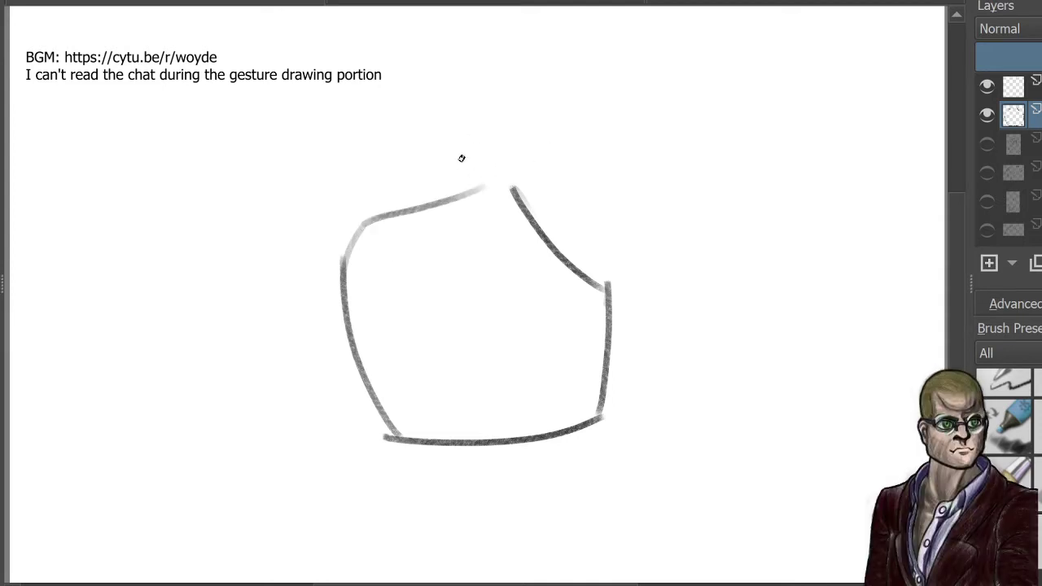
pyautogui.moveTo(513, 184)
pyautogui.mouseDown()
pyautogui.moveTo(407, 96)
pyautogui.moveTo(404, 161)
pyautogui.moveTo(422, 186)
pyautogui.mouseUp()
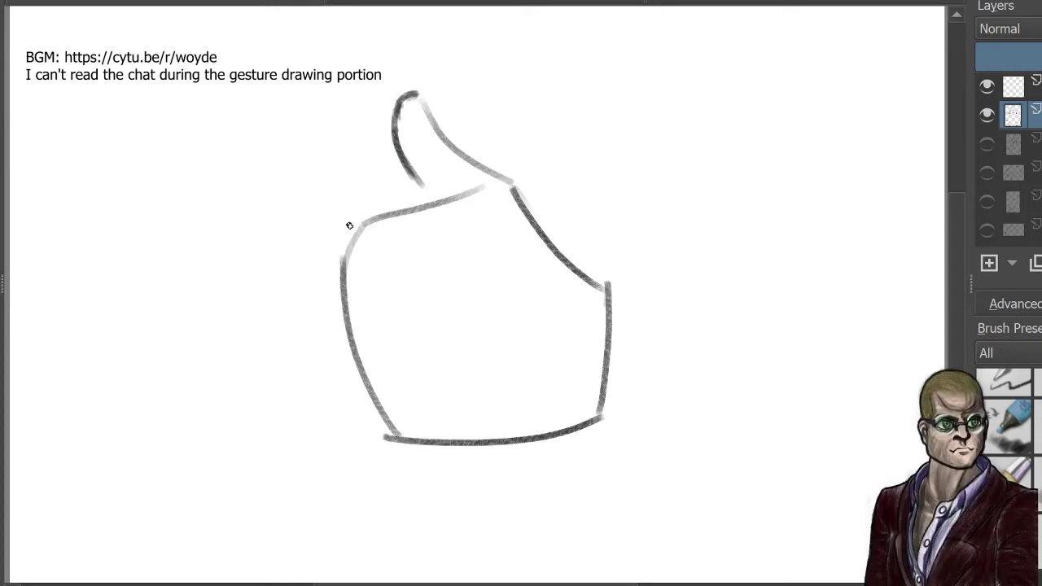
# Step: Add the outstretched index and little fingers and a single middle finger contour to the open palm, then hide its layer
pyautogui.moveTo(364, 220)
pyautogui.mouseDown()
pyautogui.moveTo(198, 228)
pyautogui.moveTo(163, 246)
pyautogui.mouseUp()
pyautogui.moveTo(346, 298)
pyautogui.mouseDown()
pyautogui.moveTo(204, 279)
pyautogui.moveTo(173, 260)
pyautogui.mouseUp()
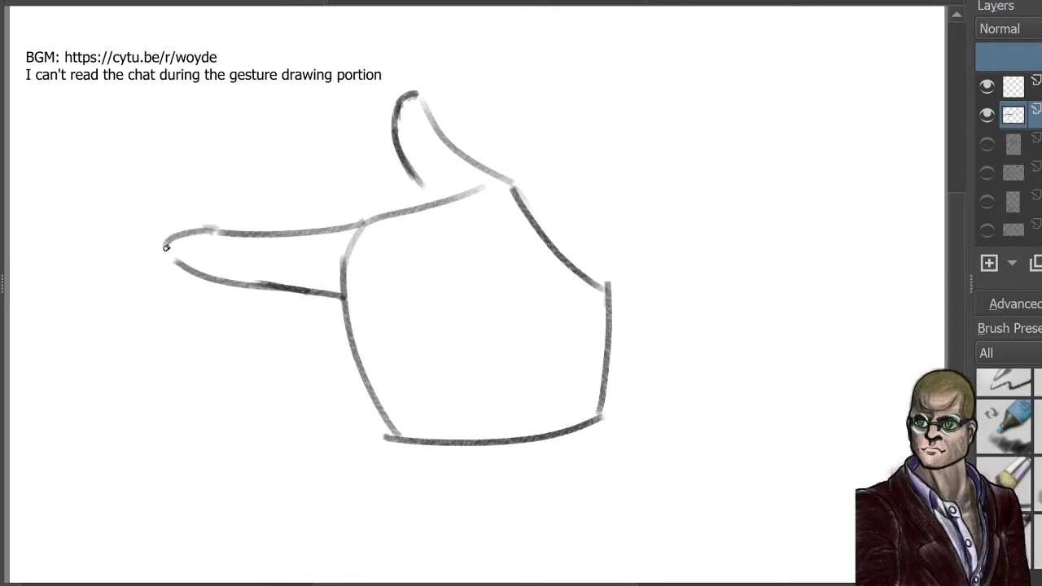
pyautogui.moveTo(425, 440); pyautogui.dragTo(233, 489)
pyautogui.moveTo(363, 376)
pyautogui.mouseDown()
pyautogui.moveTo(272, 441)
pyautogui.moveTo(239, 486)
pyautogui.mouseUp()
pyautogui.moveTo(338, 291); pyautogui.dragTo(160, 333)
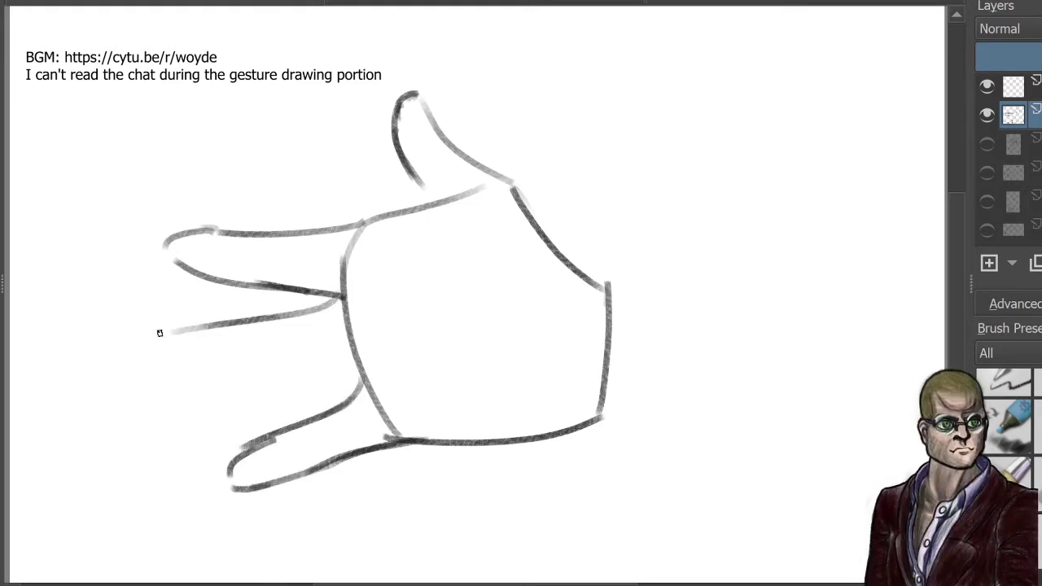
pyautogui.click(989, 114)
# Step: On the next blank layer up, sketch a long diagonal upper hand contour, a short knuckle edge and the lower palm line rising at the wrist
pyautogui.press('Insert')
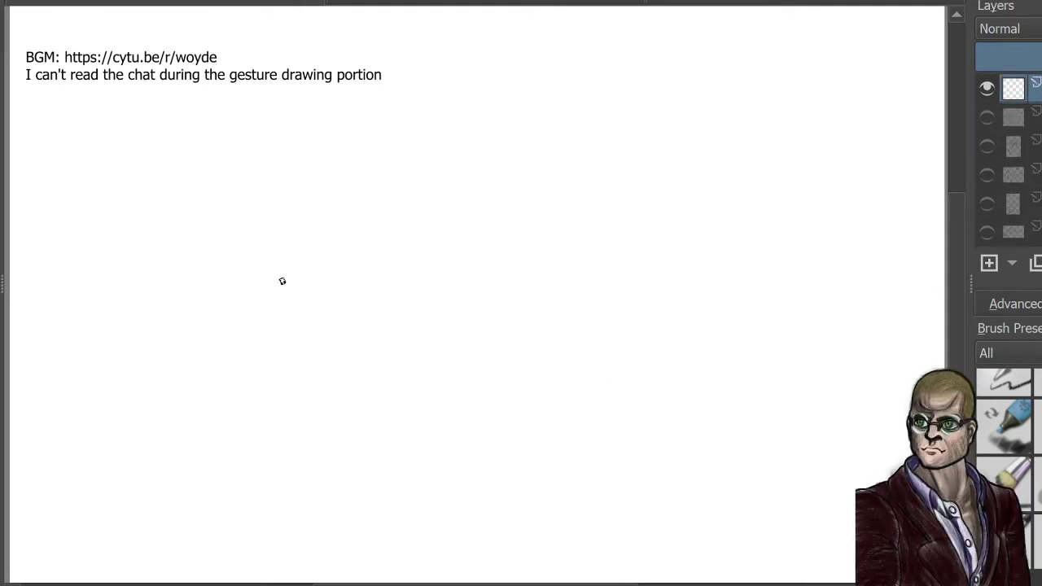
pyautogui.moveTo(281, 282); pyautogui.dragTo(723, 119)
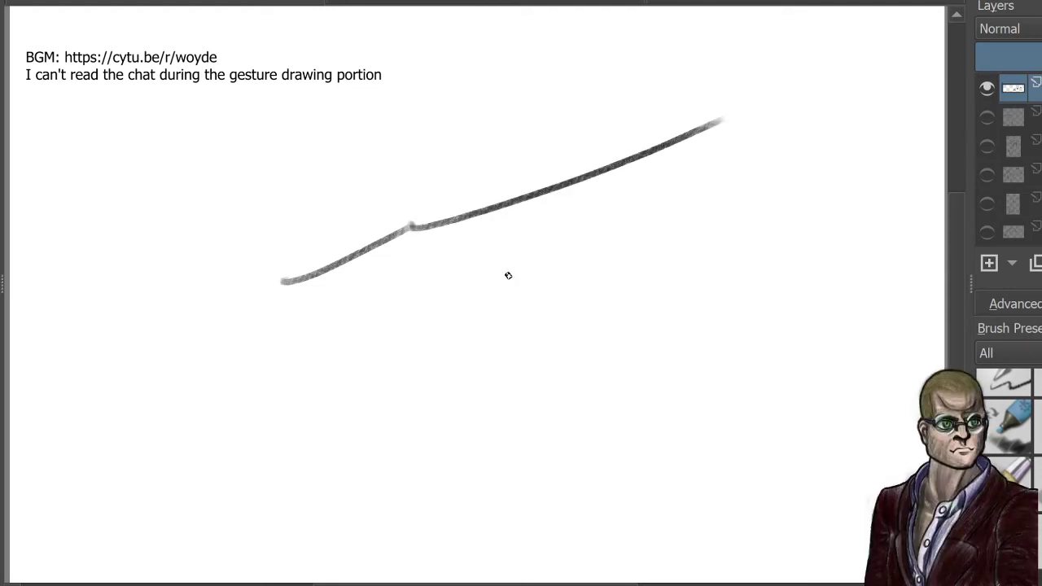
pyautogui.moveTo(411, 225)
pyautogui.mouseDown()
pyautogui.moveTo(421, 289)
pyautogui.moveTo(460, 317)
pyautogui.moveTo(820, 215)
pyautogui.mouseUp()
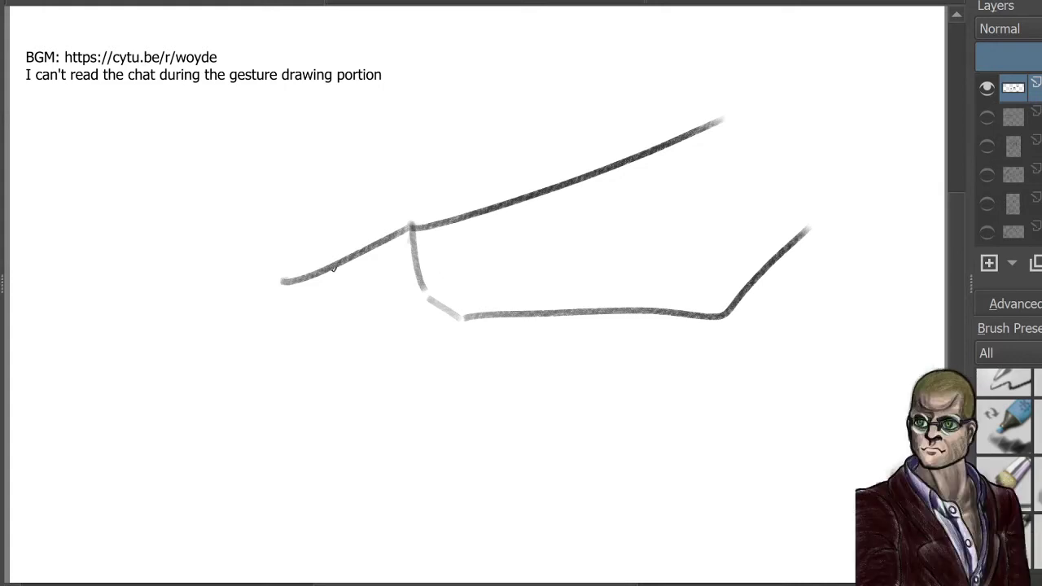
# Step: Add overlapping bent fingers and a small curled fingertip at the end of the long hand, then hide its layer
pyautogui.moveTo(400, 232)
pyautogui.mouseDown()
pyautogui.moveTo(315, 235)
pyautogui.moveTo(279, 289)
pyautogui.moveTo(253, 284)
pyautogui.moveTo(300, 335)
pyautogui.moveTo(374, 310)
pyautogui.mouseUp()
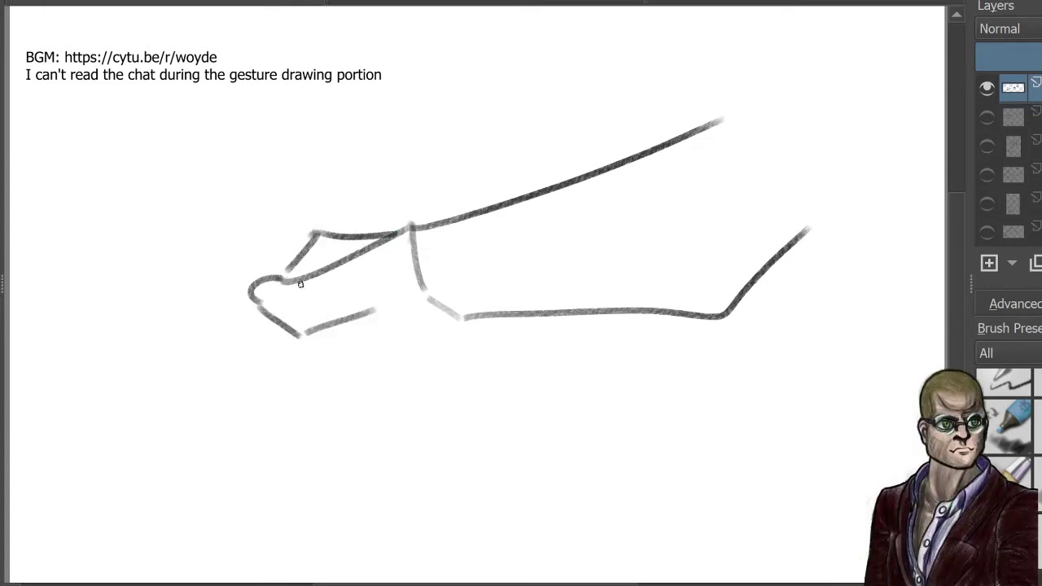
pyautogui.moveTo(257, 310); pyautogui.dragTo(265, 353)
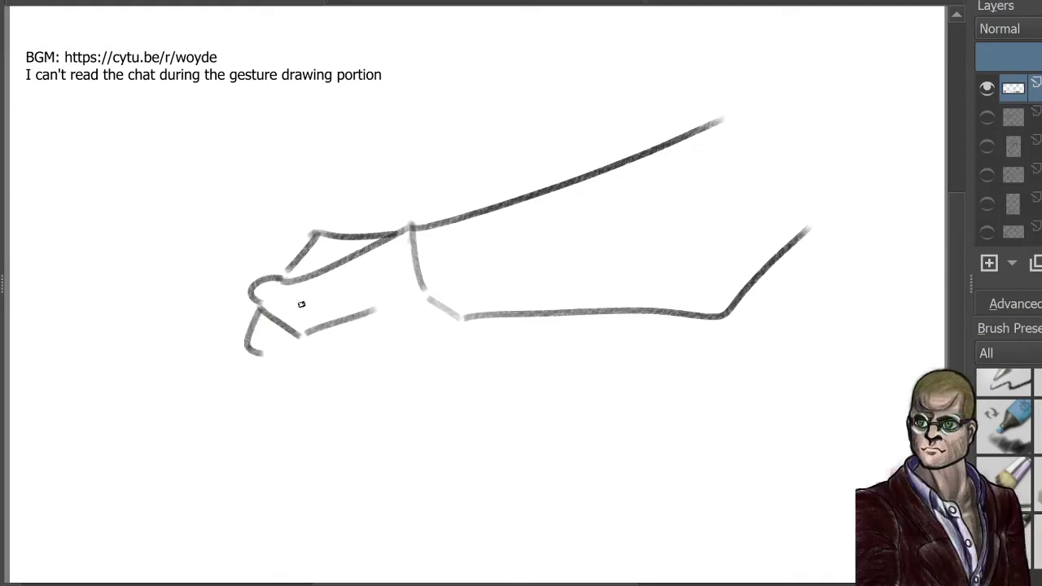
pyautogui.moveTo(261, 311)
pyautogui.mouseDown()
pyautogui.moveTo(310, 325)
pyautogui.moveTo(273, 360)
pyautogui.mouseUp()
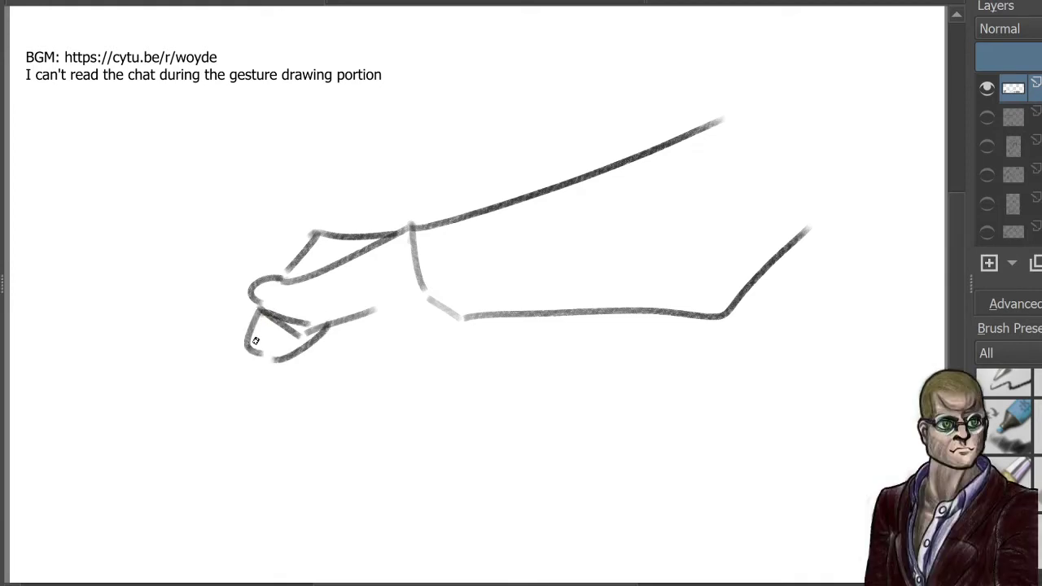
pyautogui.scroll(3, 1009, 159)
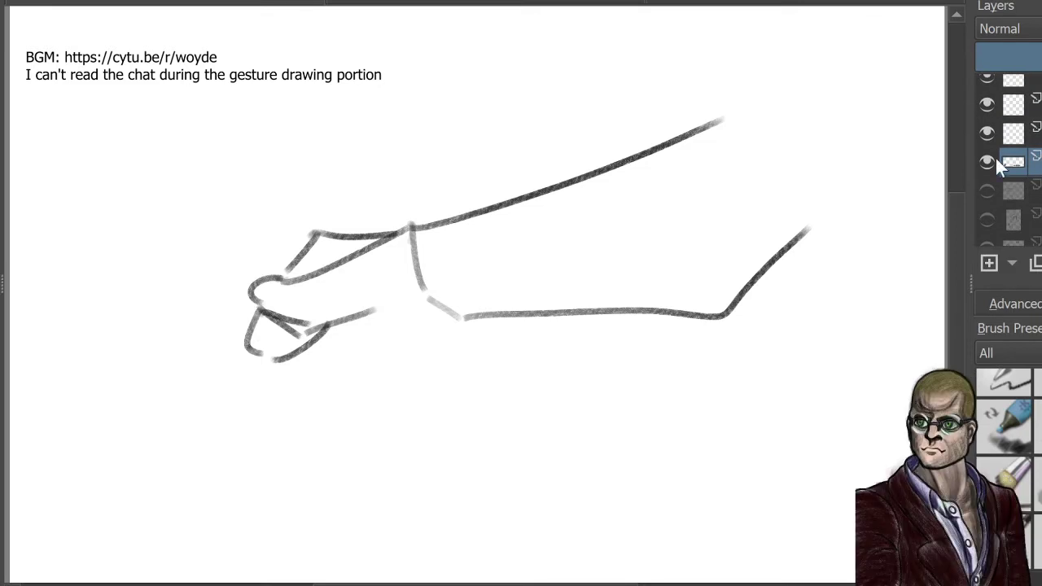
pyautogui.click(988, 161)
# Step: On the next blank layer up, sketch a diagonal forearm and hand with a rounded knuckle, a raised pointing finger and a curved contour below
pyautogui.click(1020, 133)
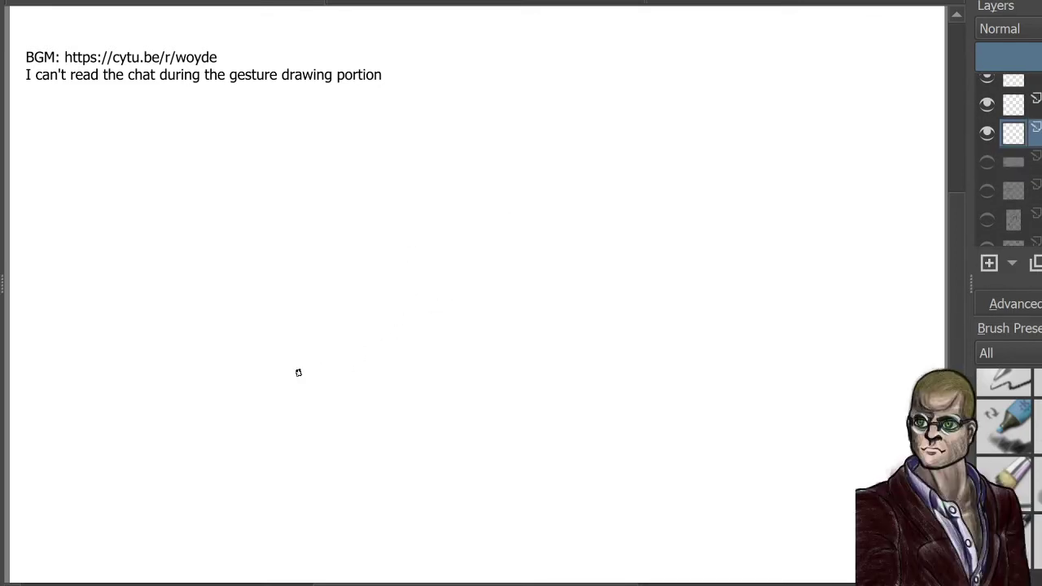
pyautogui.moveTo(322, 371); pyautogui.dragTo(148, 448)
pyautogui.moveTo(482, 444); pyautogui.dragTo(420, 535)
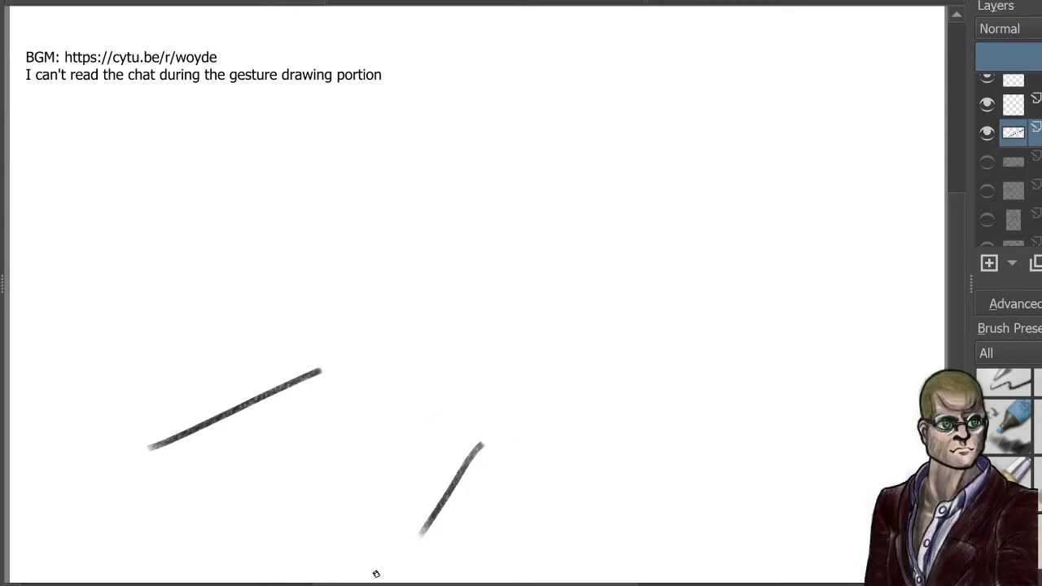
pyautogui.moveTo(323, 363)
pyautogui.mouseDown()
pyautogui.moveTo(407, 289)
pyautogui.moveTo(444, 237)
pyautogui.mouseUp()
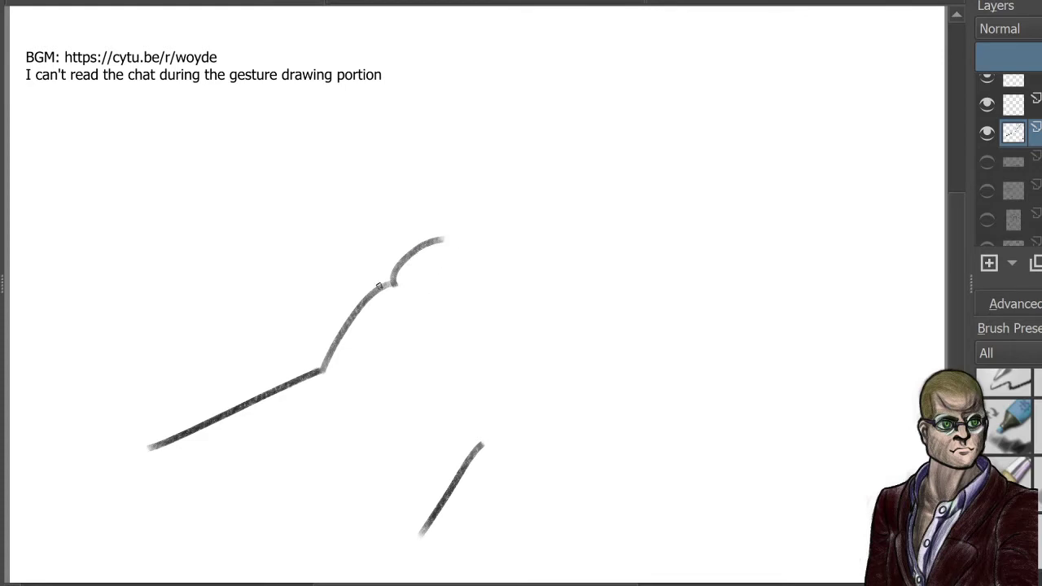
pyautogui.moveTo(379, 286)
pyautogui.mouseDown()
pyautogui.moveTo(432, 243)
pyautogui.moveTo(485, 271)
pyautogui.moveTo(529, 211)
pyautogui.moveTo(570, 104)
pyautogui.moveTo(593, 115)
pyautogui.moveTo(593, 232)
pyautogui.moveTo(545, 295)
pyautogui.moveTo(608, 279)
pyautogui.moveTo(612, 291)
pyautogui.moveTo(519, 388)
pyautogui.moveTo(453, 403)
pyautogui.mouseUp()
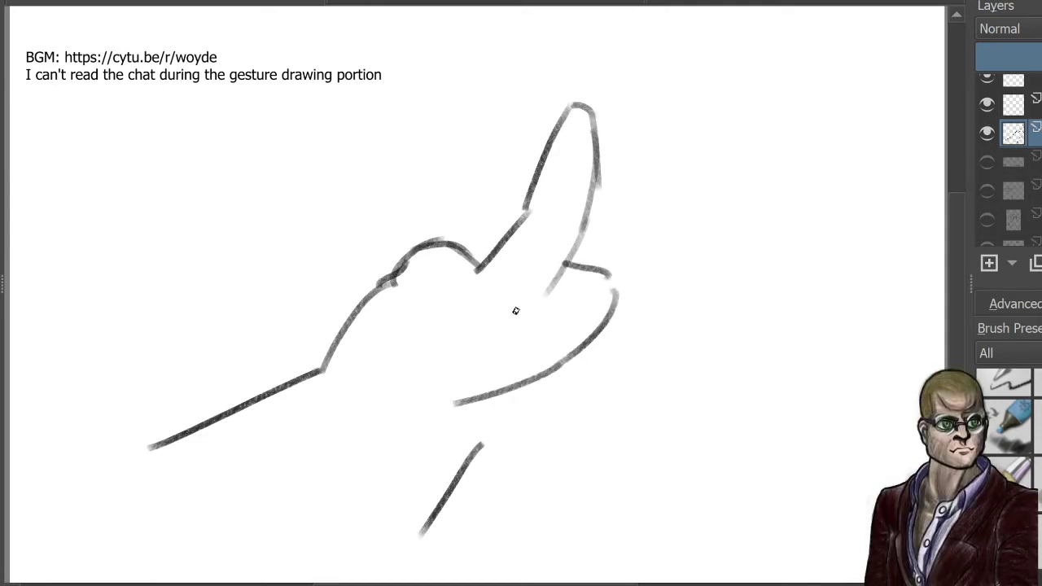
# Step: Add a palm crease and small folded finger contours below the raised finger, then hide the layer and select the next blank one up
pyautogui.moveTo(539, 297); pyautogui.dragTo(490, 333)
pyautogui.moveTo(544, 381)
pyautogui.mouseDown()
pyautogui.moveTo(546, 396)
pyautogui.moveTo(487, 417)
pyautogui.moveTo(515, 440)
pyautogui.moveTo(454, 478)
pyautogui.mouseUp()
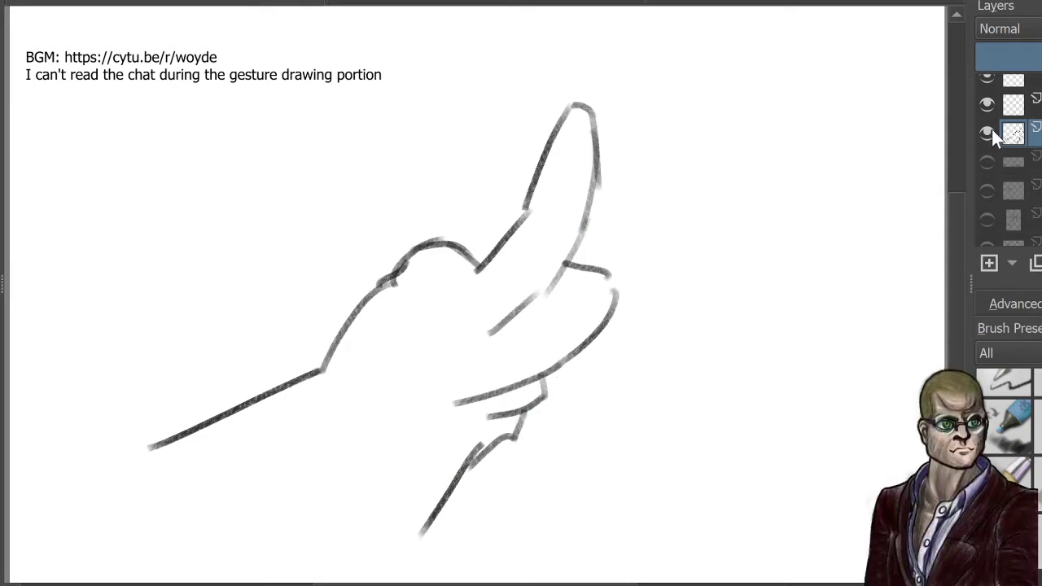
pyautogui.click(987, 133)
pyautogui.click(1014, 105)
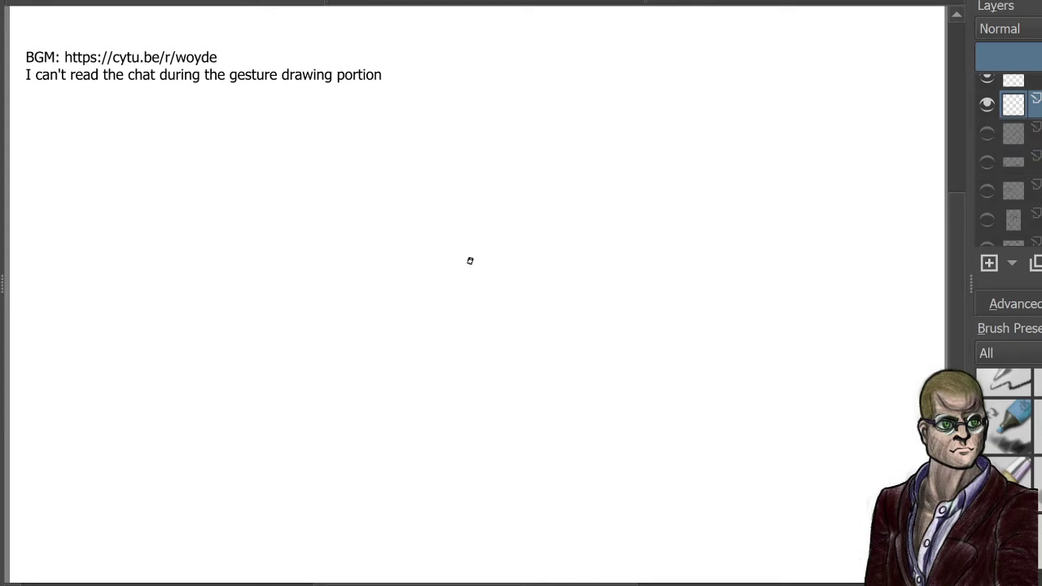
# Step: Sketch the hand's curved back and rounded wrist edge, with long forearm contours extending diagonally downward and a straighter upper arm line
pyautogui.moveTo(436, 159)
pyautogui.mouseDown()
pyautogui.moveTo(526, 236)
pyautogui.moveTo(529, 226)
pyautogui.moveTo(582, 319)
pyautogui.mouseUp()
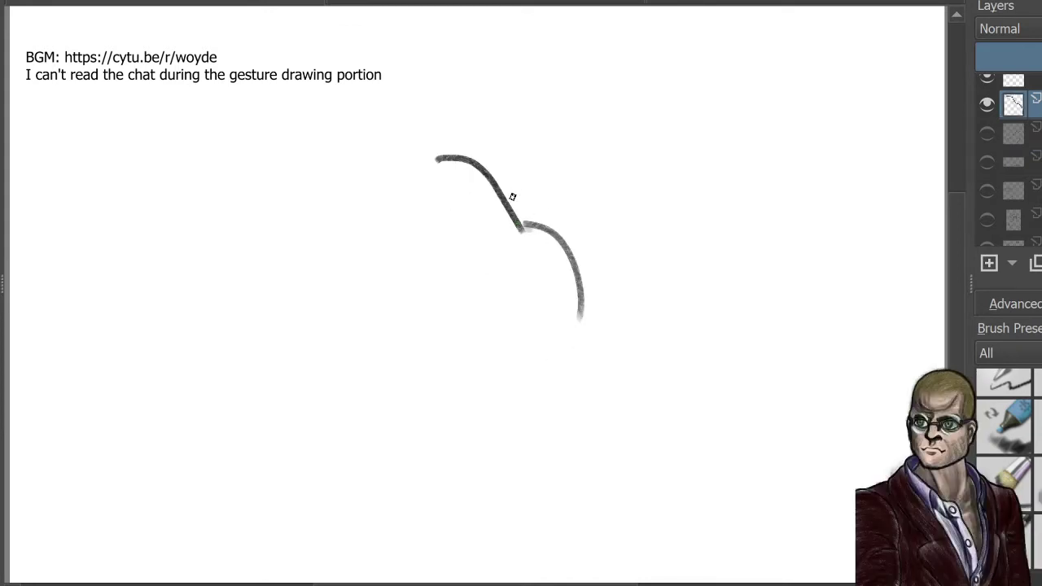
pyautogui.moveTo(499, 186)
pyautogui.mouseDown()
pyautogui.moveTo(513, 174)
pyautogui.moveTo(795, 282)
pyautogui.mouseUp()
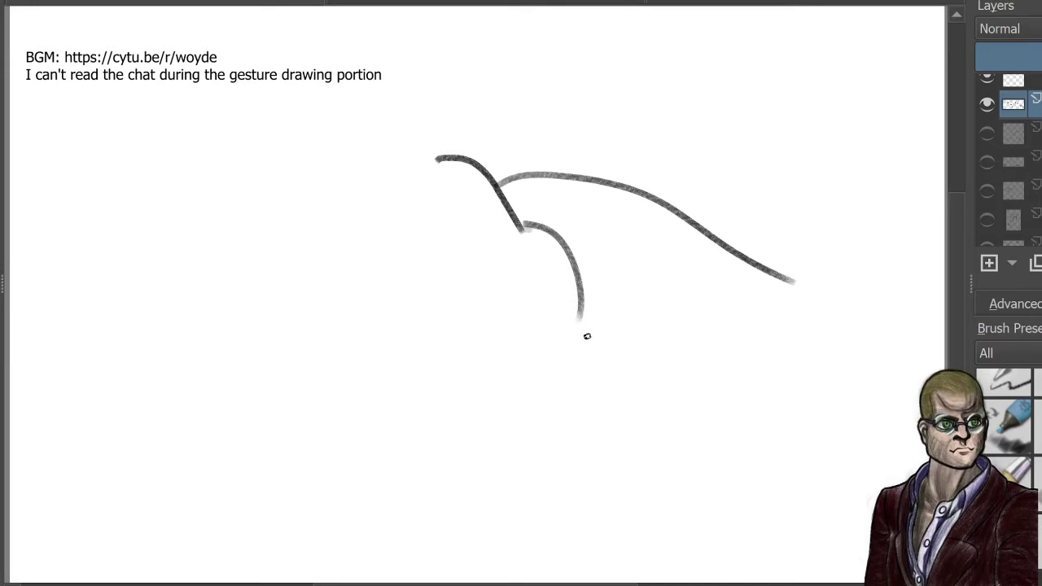
pyautogui.moveTo(579, 330); pyautogui.dragTo(861, 490)
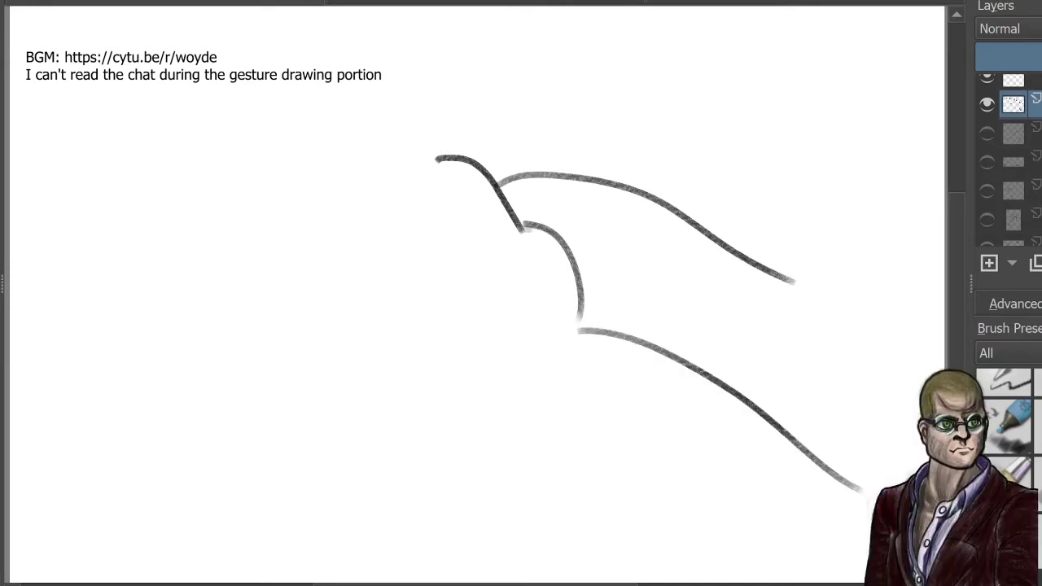
pyautogui.moveTo(598, 181); pyautogui.dragTo(878, 228)
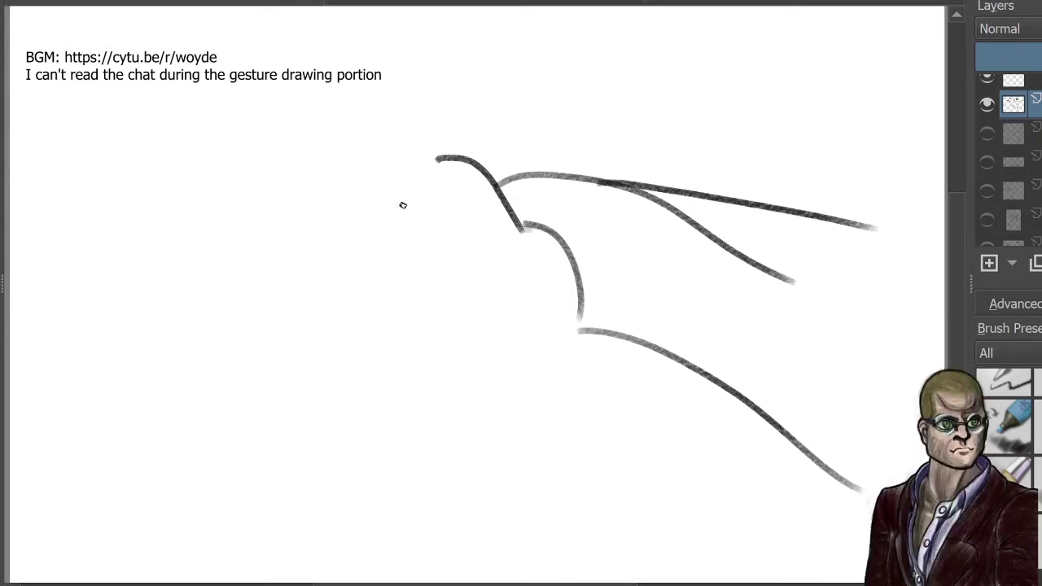
# Step: Sketch two overlapping bent fingers beside the palm, closing the front one with a rounded knuckle and lower edge
pyautogui.moveTo(402, 205); pyautogui.dragTo(440, 243)
pyautogui.moveTo(405, 203)
pyautogui.mouseDown()
pyautogui.moveTo(326, 218)
pyautogui.moveTo(319, 279)
pyautogui.mouseUp()
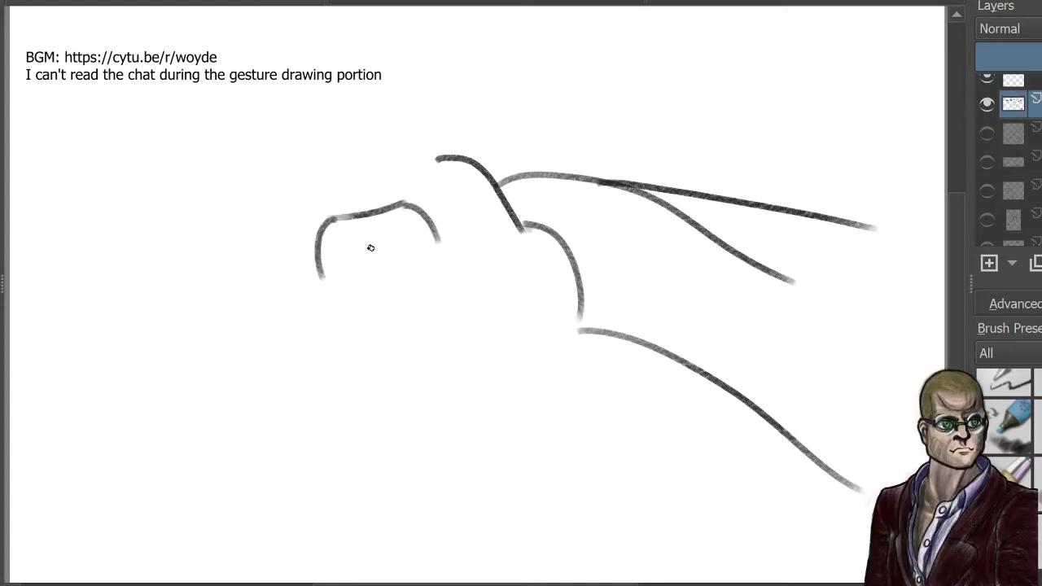
pyautogui.moveTo(371, 246)
pyautogui.mouseDown()
pyautogui.moveTo(358, 286)
pyautogui.moveTo(347, 270)
pyautogui.moveTo(355, 316)
pyautogui.mouseUp()
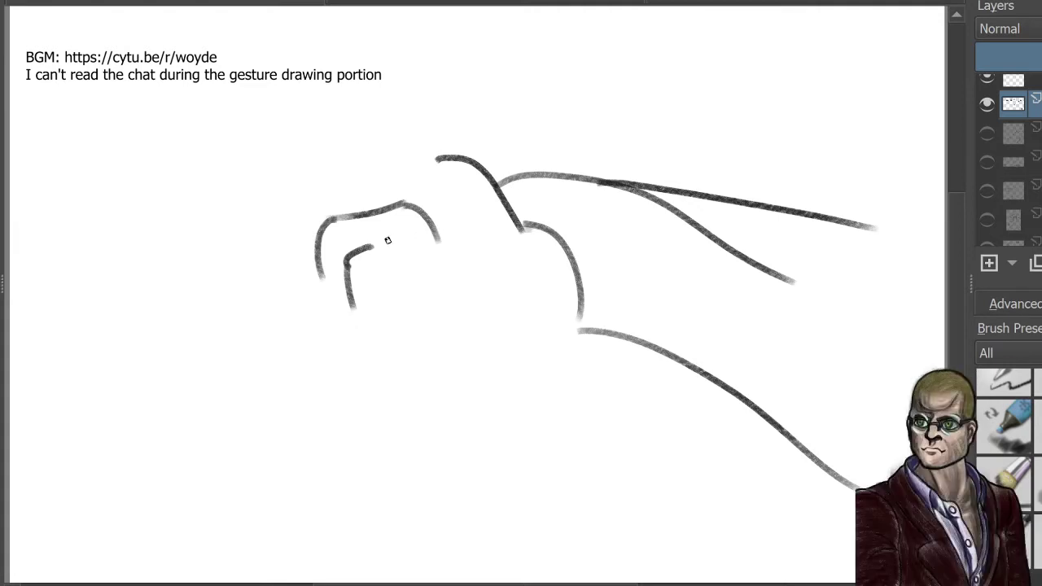
pyautogui.moveTo(373, 246)
pyautogui.mouseDown()
pyautogui.moveTo(413, 236)
pyautogui.moveTo(456, 244)
pyautogui.moveTo(454, 287)
pyautogui.mouseUp()
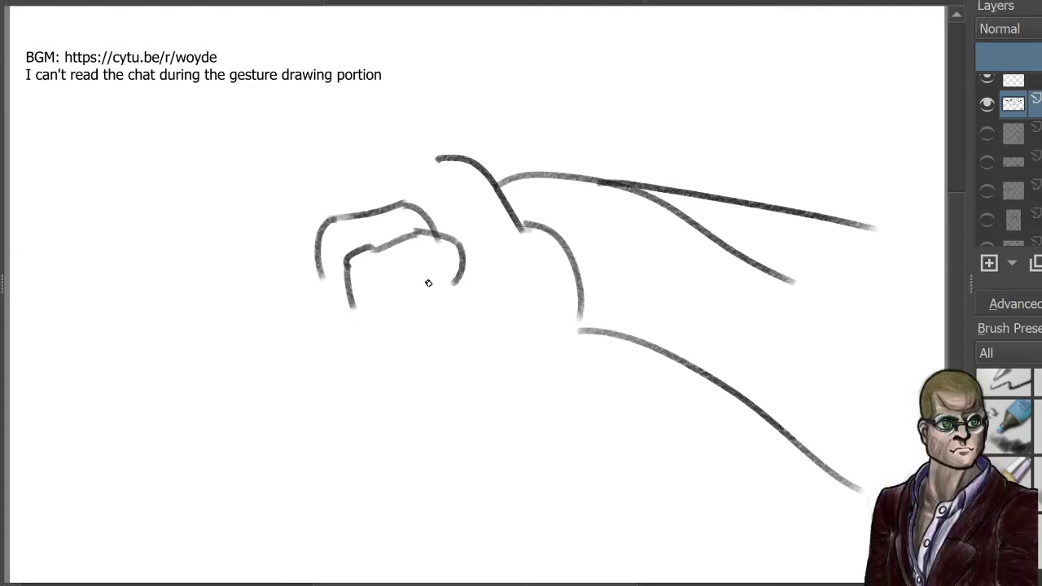
pyautogui.moveTo(383, 286); pyautogui.dragTo(413, 287)
pyautogui.moveTo(413, 287); pyautogui.dragTo(462, 267)
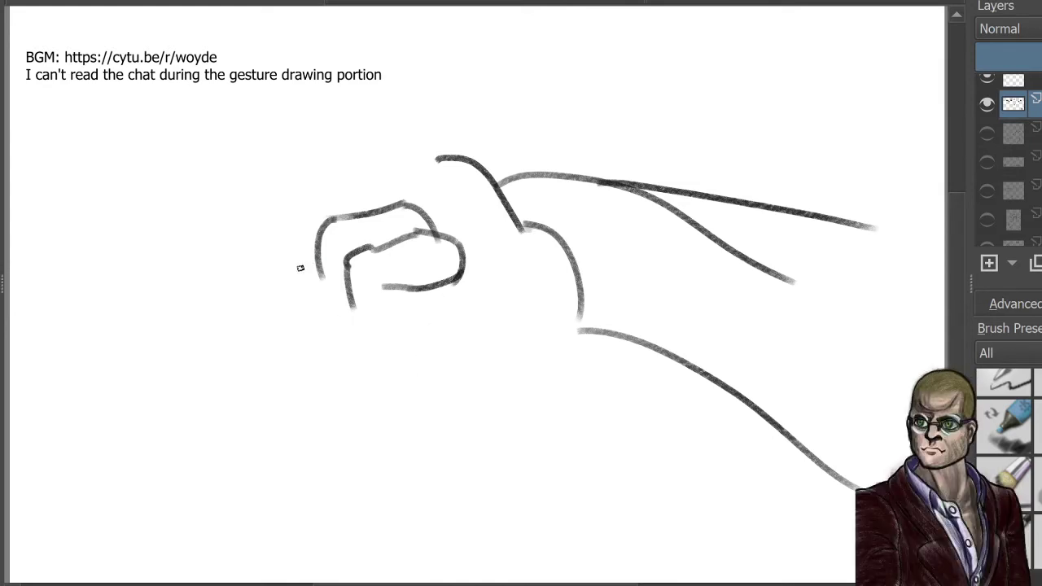
# Step: Outline the lowest folded finger with a rounded tip and join its underside to the wrist with a straight palm edge
pyautogui.moveTo(290, 291)
pyautogui.mouseDown()
pyautogui.moveTo(295, 264)
pyautogui.moveTo(342, 291)
pyautogui.moveTo(305, 260)
pyautogui.moveTo(389, 309)
pyautogui.mouseUp()
pyautogui.moveTo(333, 280); pyautogui.dragTo(390, 311)
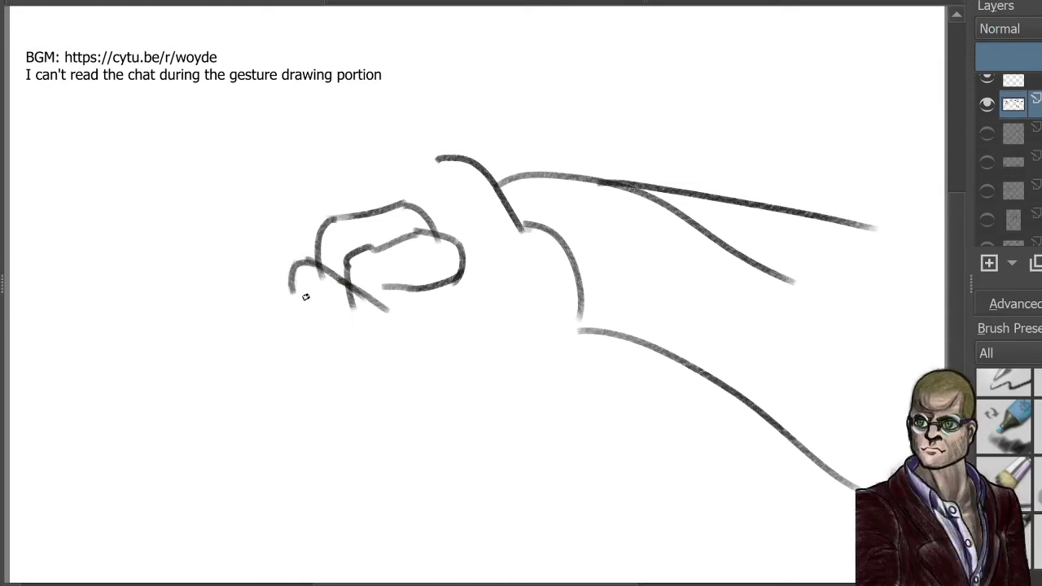
pyautogui.moveTo(290, 295)
pyautogui.mouseDown()
pyautogui.moveTo(366, 370)
pyautogui.moveTo(426, 374)
pyautogui.mouseUp()
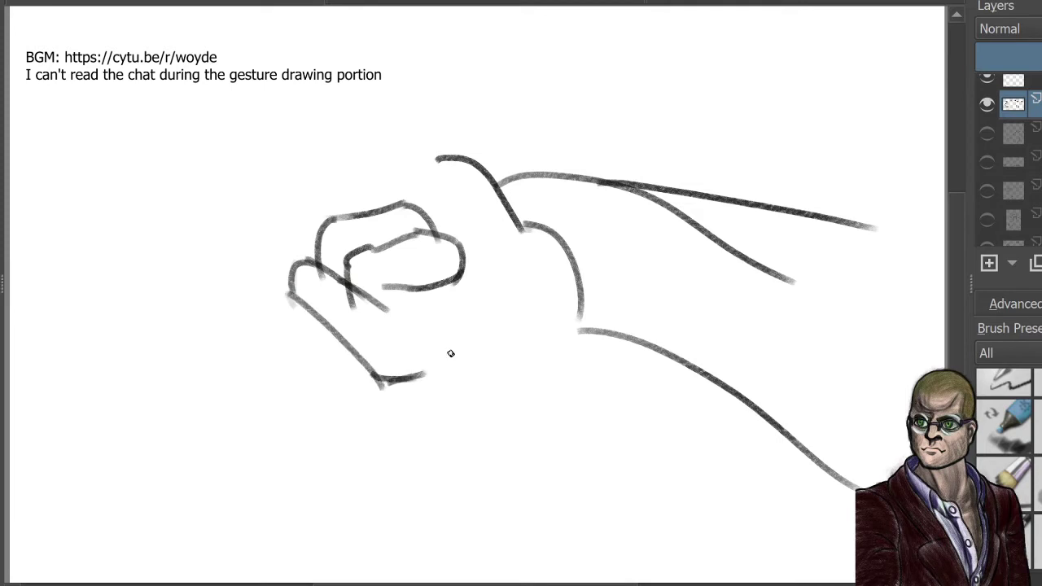
pyautogui.moveTo(578, 329); pyautogui.dragTo(399, 377)
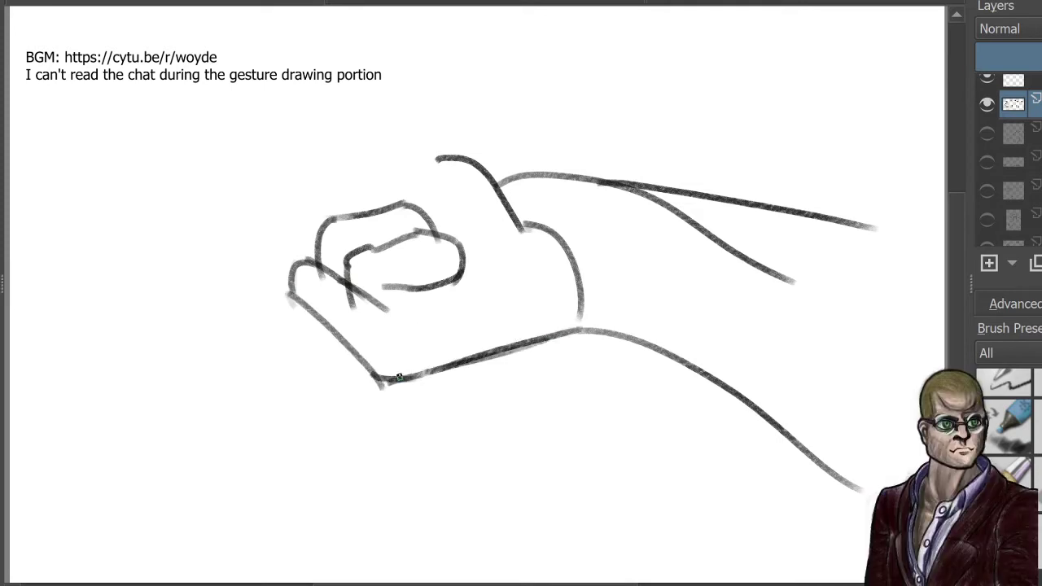
# Step: Add a long pointing finger, a shorter upper finger and small inner creases to the hand, then hide its layer
pyautogui.moveTo(408, 297); pyautogui.dragTo(422, 338)
pyautogui.moveTo(487, 173)
pyautogui.mouseDown()
pyautogui.moveTo(354, 137)
pyautogui.moveTo(334, 186)
pyautogui.moveTo(352, 177)
pyautogui.moveTo(421, 220)
pyautogui.moveTo(202, 184)
pyautogui.moveTo(231, 189)
pyautogui.moveTo(216, 206)
pyautogui.moveTo(201, 191)
pyautogui.moveTo(197, 212)
pyautogui.moveTo(223, 223)
pyautogui.moveTo(208, 220)
pyautogui.moveTo(307, 250)
pyautogui.mouseUp()
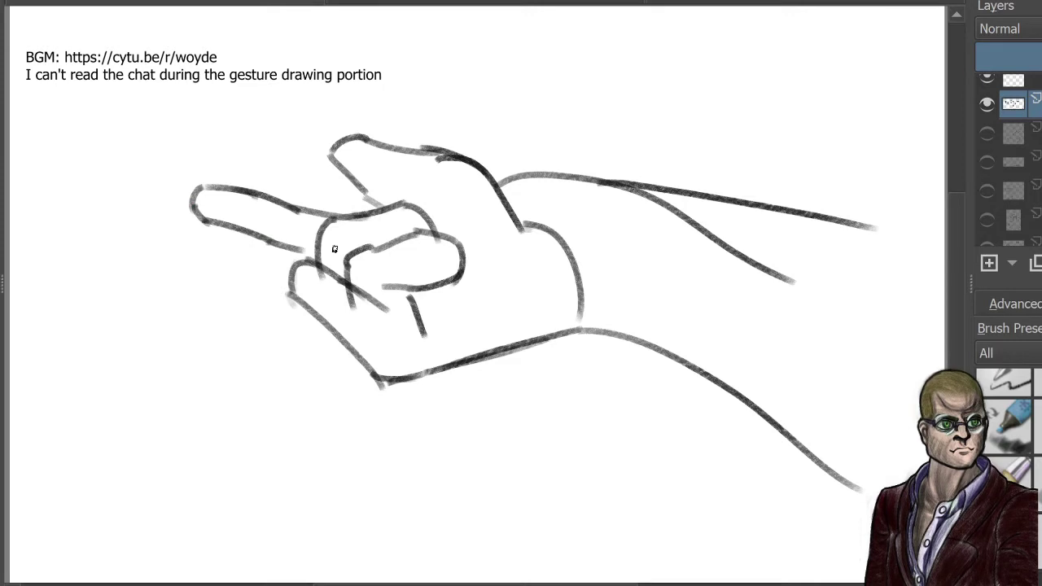
pyautogui.moveTo(382, 311); pyautogui.dragTo(439, 328)
pyautogui.click(987, 102)
# Step: On the next blank layer up, sketch an angular lower hand contour, a short slanted wrist line and two diverging forearm edges
pyautogui.scroll(1, 992, 100)
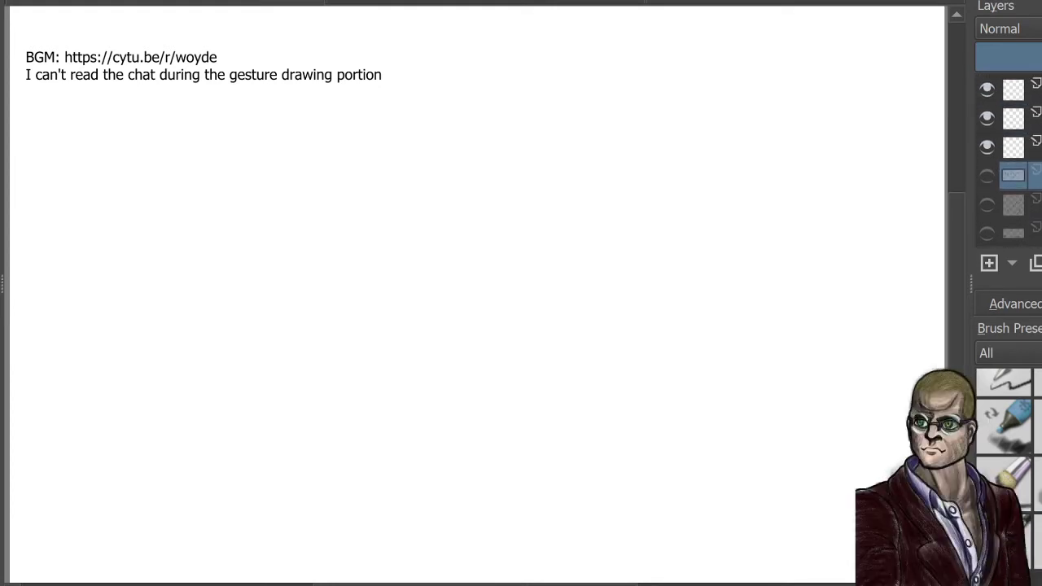
pyautogui.click(1028, 147)
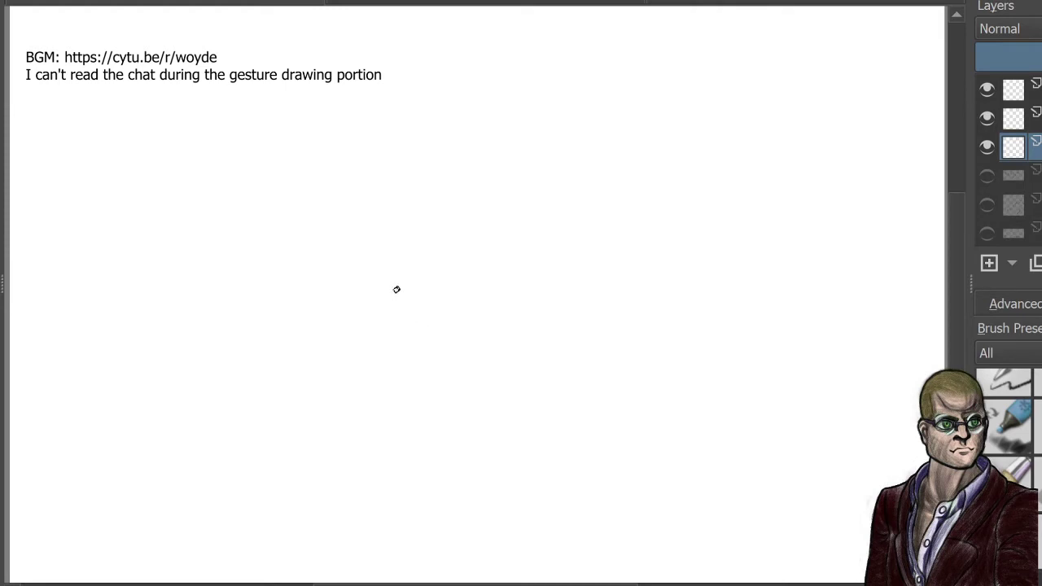
pyautogui.moveTo(339, 193)
pyautogui.mouseDown()
pyautogui.moveTo(428, 352)
pyautogui.moveTo(593, 291)
pyautogui.moveTo(635, 212)
pyautogui.mouseUp()
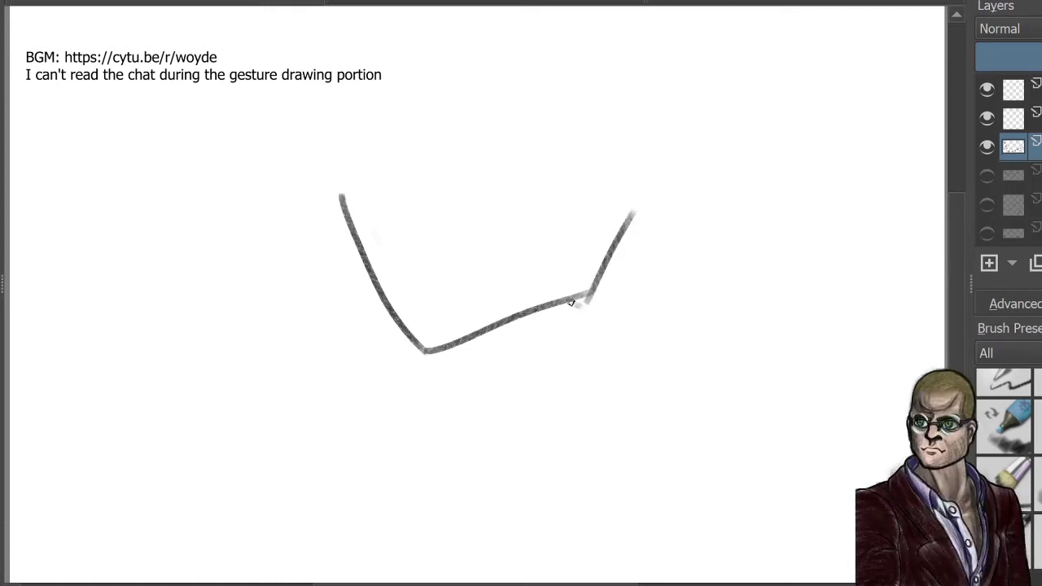
pyautogui.moveTo(573, 301); pyautogui.dragTo(846, 493)
pyautogui.moveTo(636, 210); pyautogui.dragTo(921, 300)
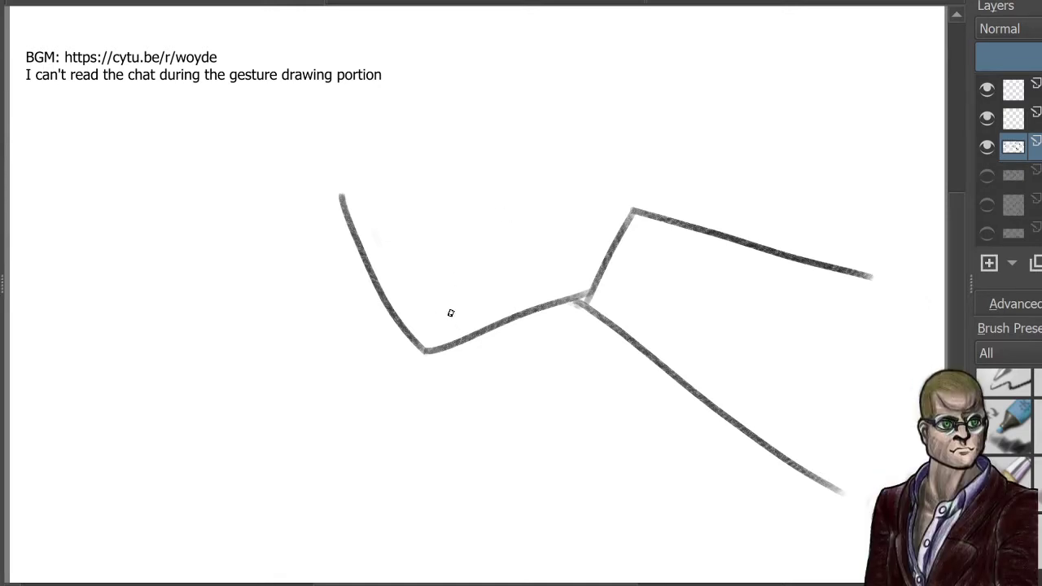
# Step: Sketch three overlapping curled fingers with rounded tops, plus short dividing lines at the lower hand edge
pyautogui.moveTo(470, 340); pyautogui.dragTo(441, 295)
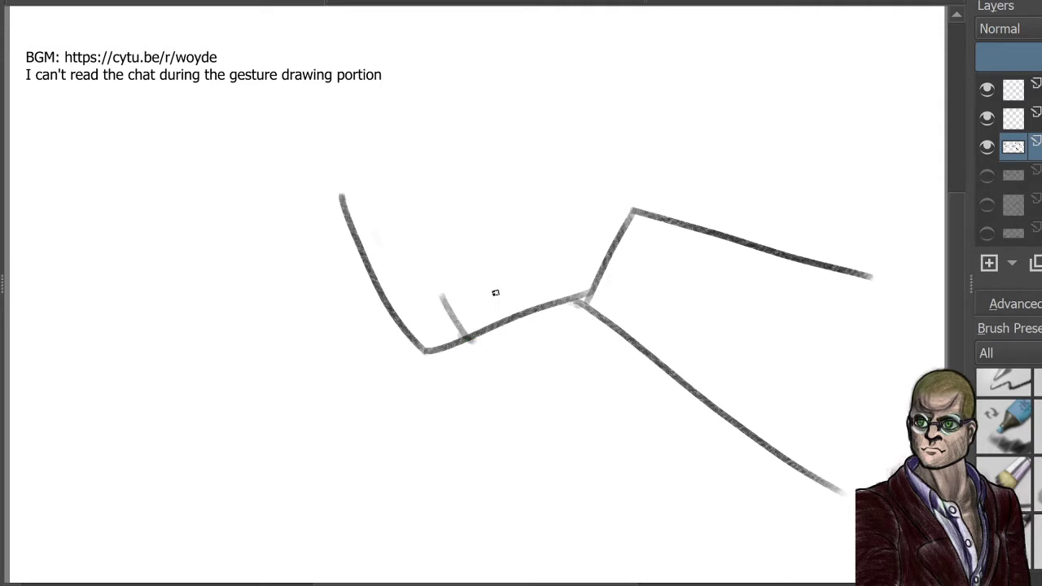
pyautogui.moveTo(521, 313); pyautogui.dragTo(501, 284)
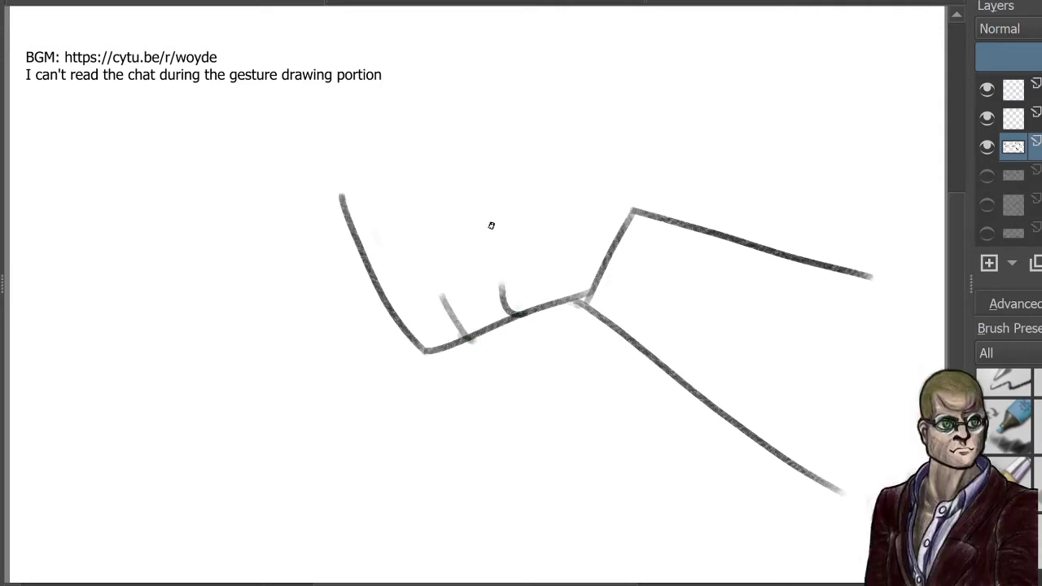
pyautogui.moveTo(499, 200); pyautogui.dragTo(483, 289)
pyautogui.moveTo(508, 196); pyautogui.dragTo(563, 245)
pyautogui.moveTo(444, 298)
pyautogui.mouseDown()
pyautogui.moveTo(453, 193)
pyautogui.moveTo(440, 281)
pyautogui.mouseUp()
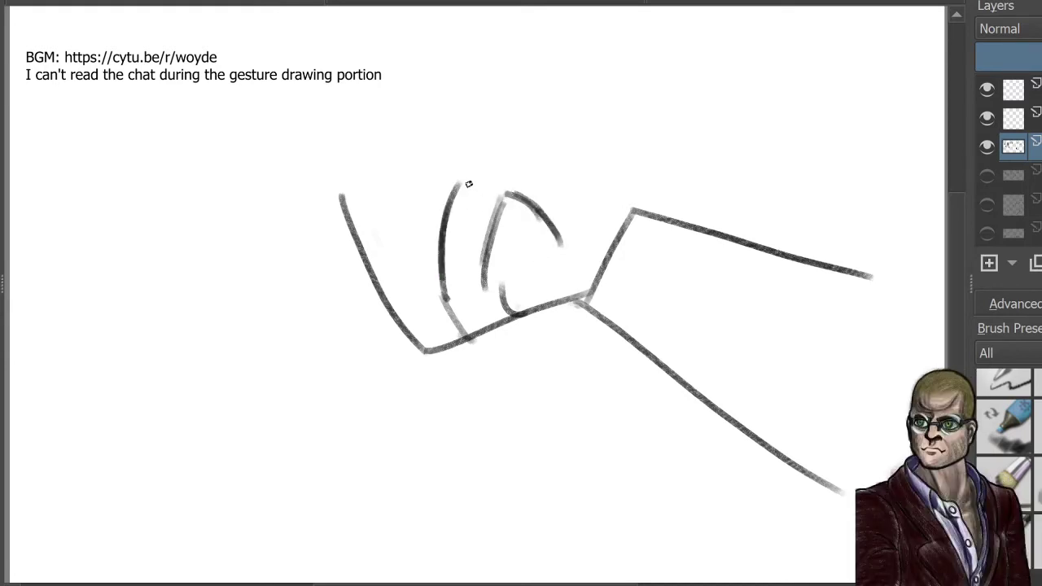
pyautogui.moveTo(458, 184)
pyautogui.mouseDown()
pyautogui.moveTo(520, 179)
pyautogui.moveTo(537, 199)
pyautogui.mouseUp()
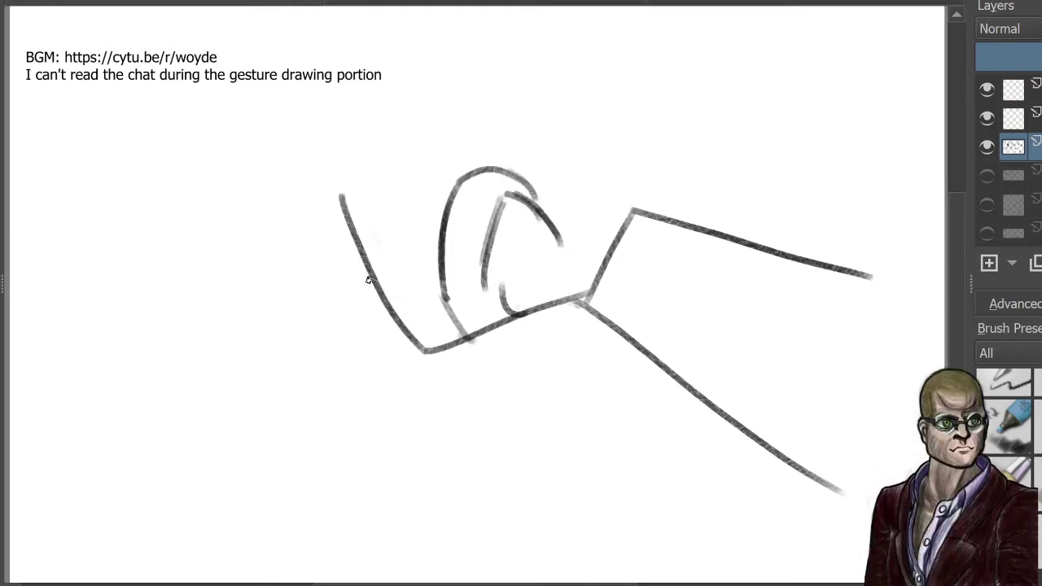
pyautogui.moveTo(397, 289)
pyautogui.mouseDown()
pyautogui.moveTo(375, 187)
pyautogui.moveTo(376, 197)
pyautogui.moveTo(397, 173)
pyautogui.moveTo(411, 176)
pyautogui.moveTo(443, 190)
pyautogui.mouseUp()
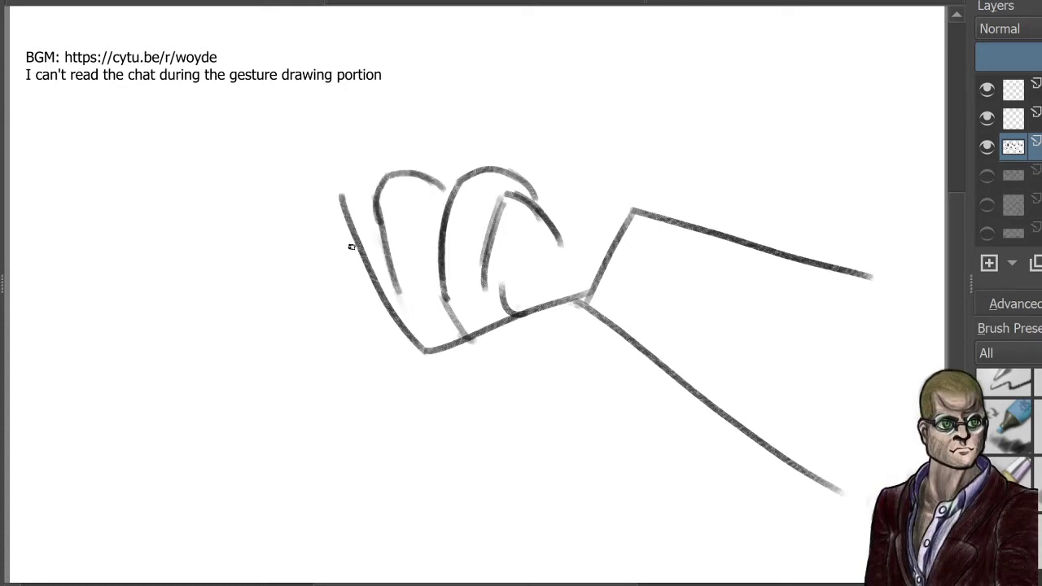
# Step: Erase the upper part of the outermost hand contour and redraw it as a bent finger edge
pyautogui.press('e')
pyautogui.moveTo(334, 193)
pyautogui.mouseDown()
pyautogui.moveTo(335, 184)
pyautogui.moveTo(377, 327)
pyautogui.mouseUp()
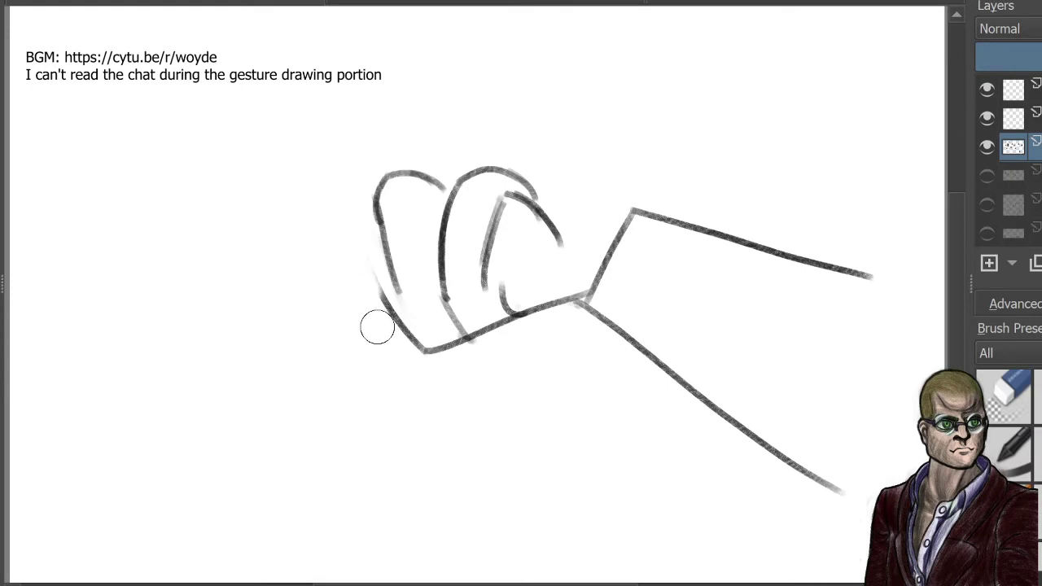
pyautogui.press('e')
pyautogui.moveTo(362, 175)
pyautogui.mouseDown()
pyautogui.moveTo(326, 243)
pyautogui.moveTo(364, 265)
pyautogui.moveTo(412, 331)
pyautogui.mouseUp()
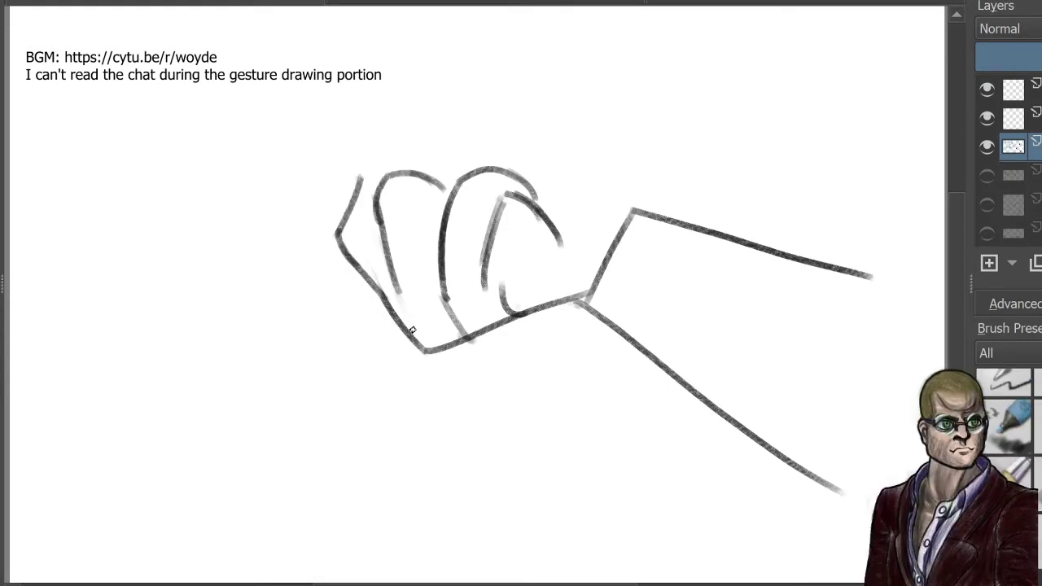
# Step: Round off the outermost fingertip and contour the top of the hand from the wrist to the fingers, then hide the layer
pyautogui.moveTo(360, 175); pyautogui.dragTo(404, 188)
pyautogui.moveTo(667, 220)
pyautogui.mouseDown()
pyautogui.moveTo(493, 160)
pyautogui.moveTo(457, 179)
pyautogui.mouseUp()
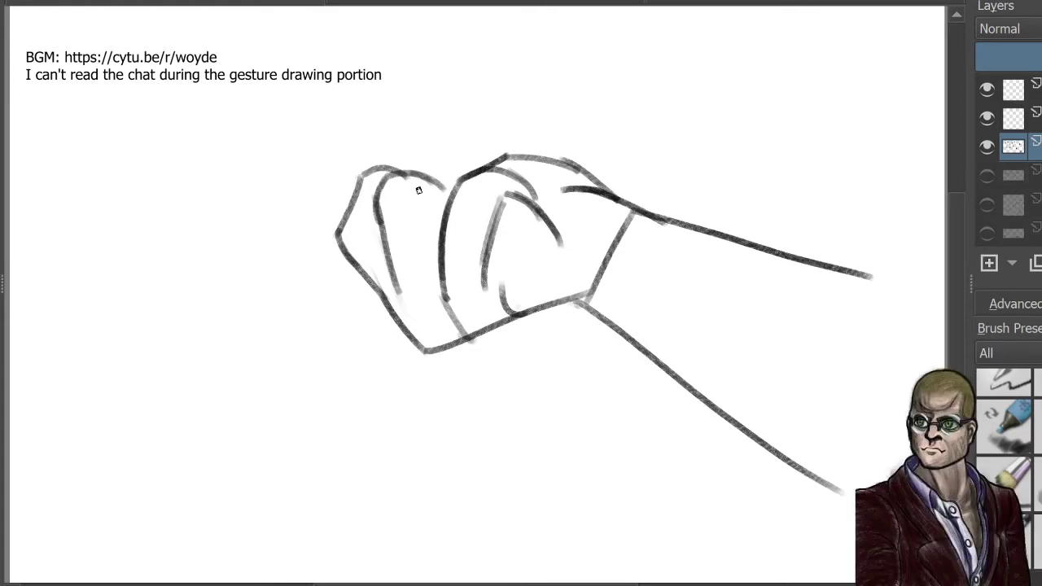
pyautogui.click(987, 147)
# Step: On the next blank layer up, sketch a curved wrist line, two long forearm edges and a four-sided palm block
pyautogui.click(1014, 117)
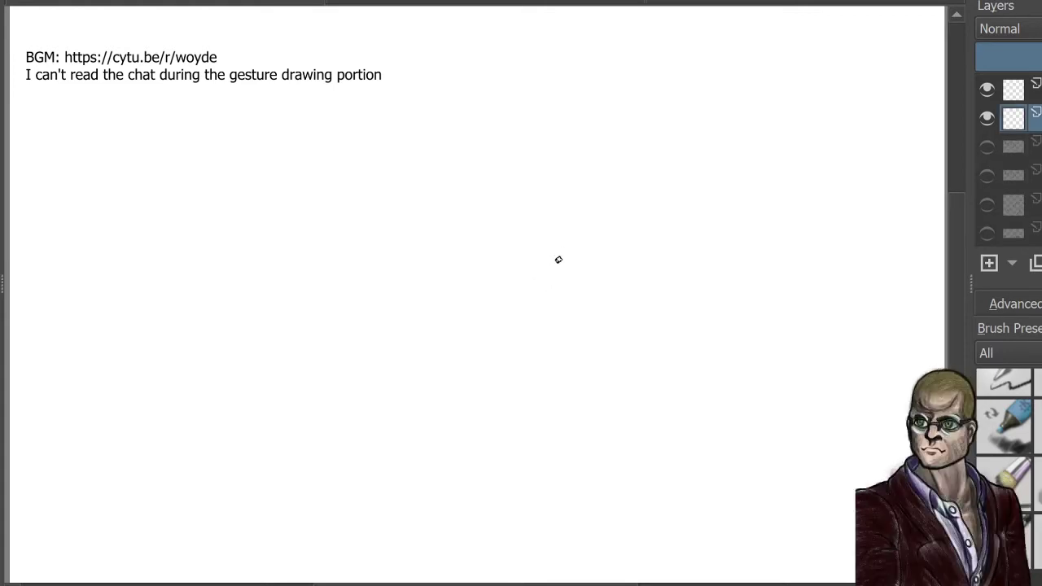
pyautogui.moveTo(485, 201); pyautogui.dragTo(500, 359)
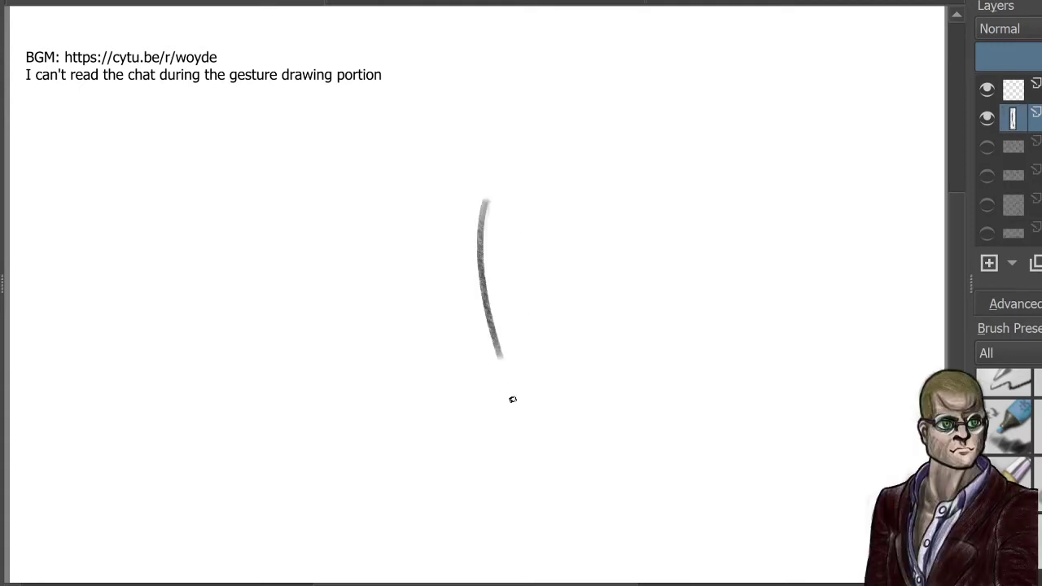
pyautogui.moveTo(487, 195); pyautogui.dragTo(826, 98)
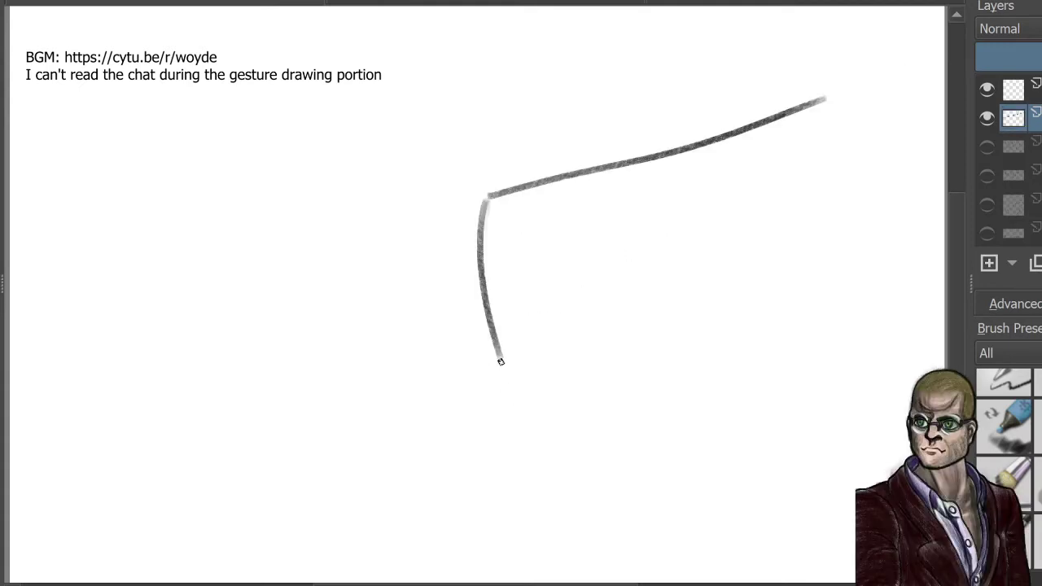
pyautogui.moveTo(498, 363); pyautogui.dragTo(909, 338)
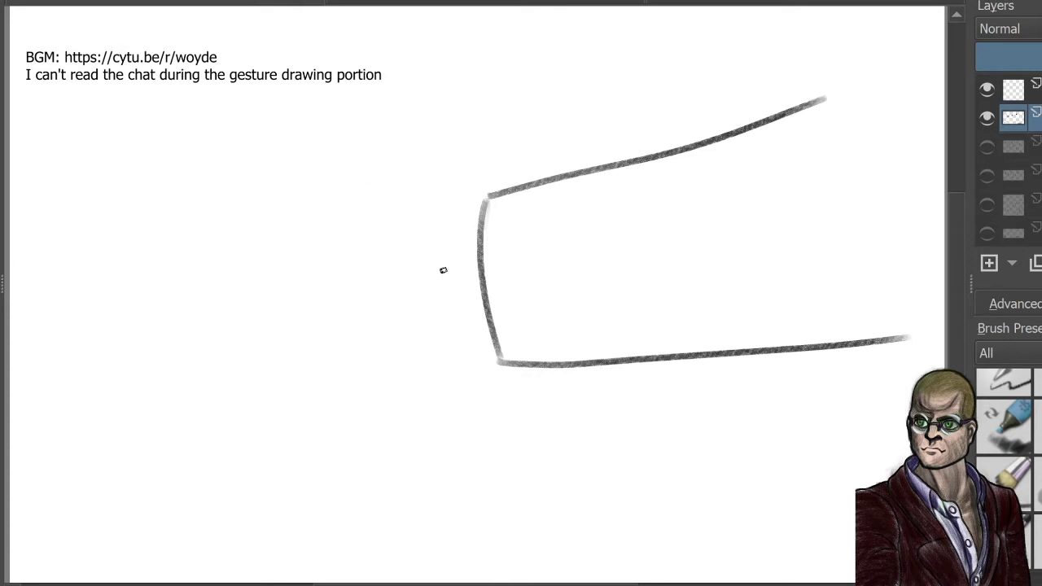
pyautogui.moveTo(296, 427); pyautogui.dragTo(492, 373)
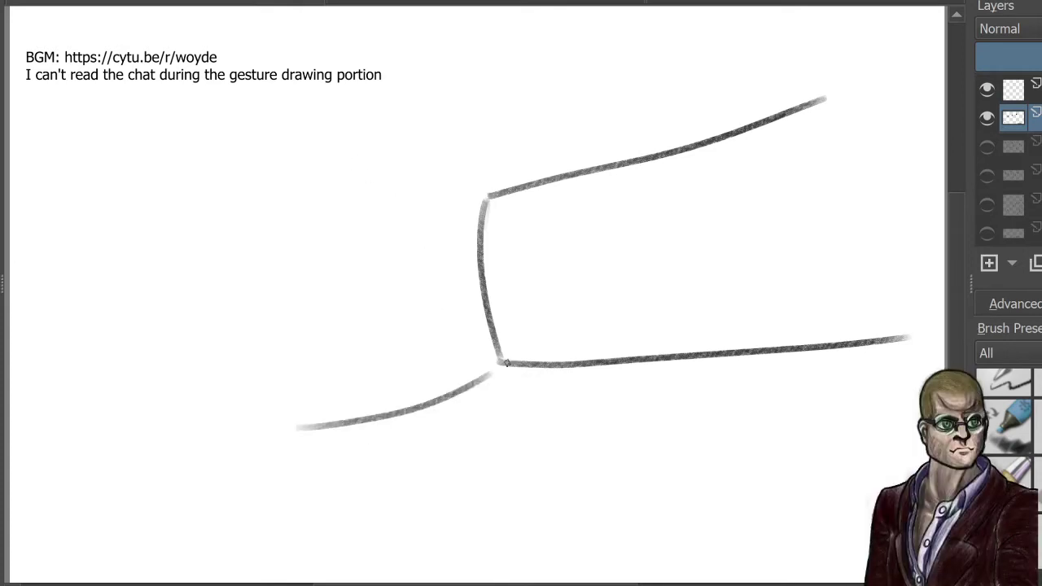
pyautogui.moveTo(307, 425)
pyautogui.mouseDown()
pyautogui.moveTo(251, 183)
pyautogui.moveTo(477, 197)
pyautogui.mouseUp()
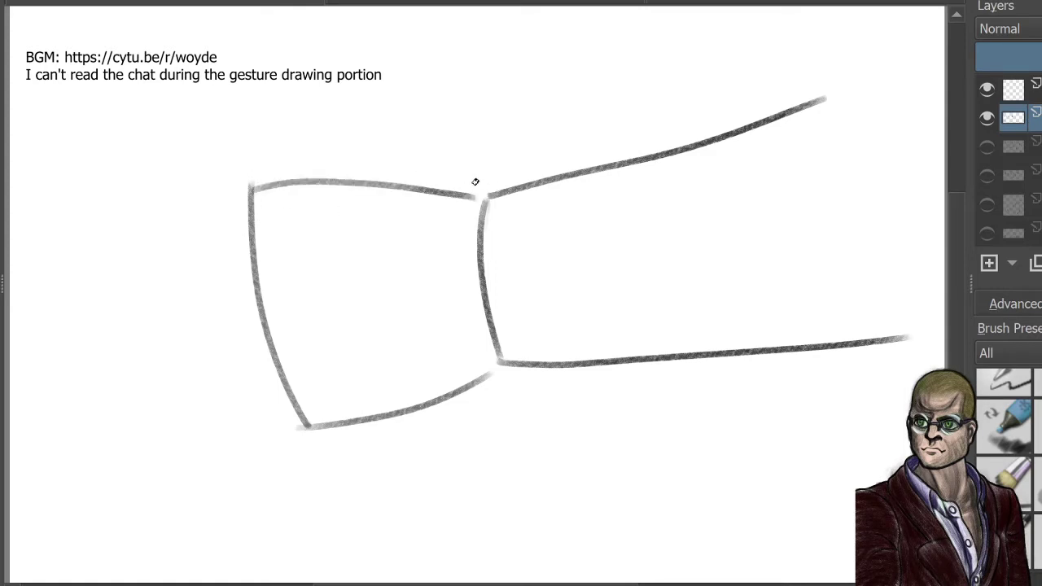
# Step: Add a triangular thumb base above the palm block and extend it into a tall upright thumb with a rounded tip
pyautogui.moveTo(496, 196); pyautogui.dragTo(424, 144)
pyautogui.moveTo(494, 196); pyautogui.dragTo(411, 121)
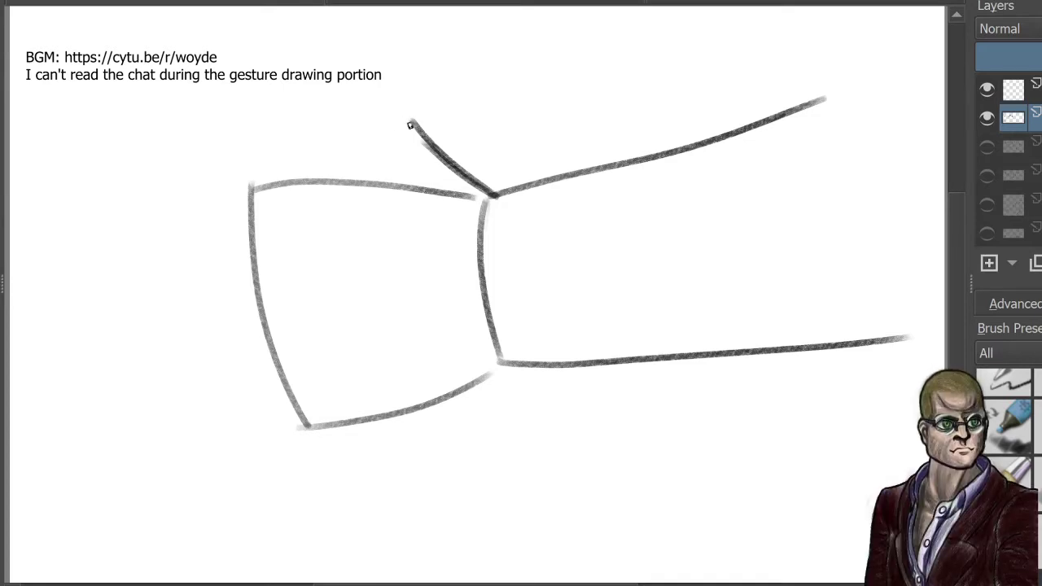
pyautogui.moveTo(413, 120); pyautogui.dragTo(351, 181)
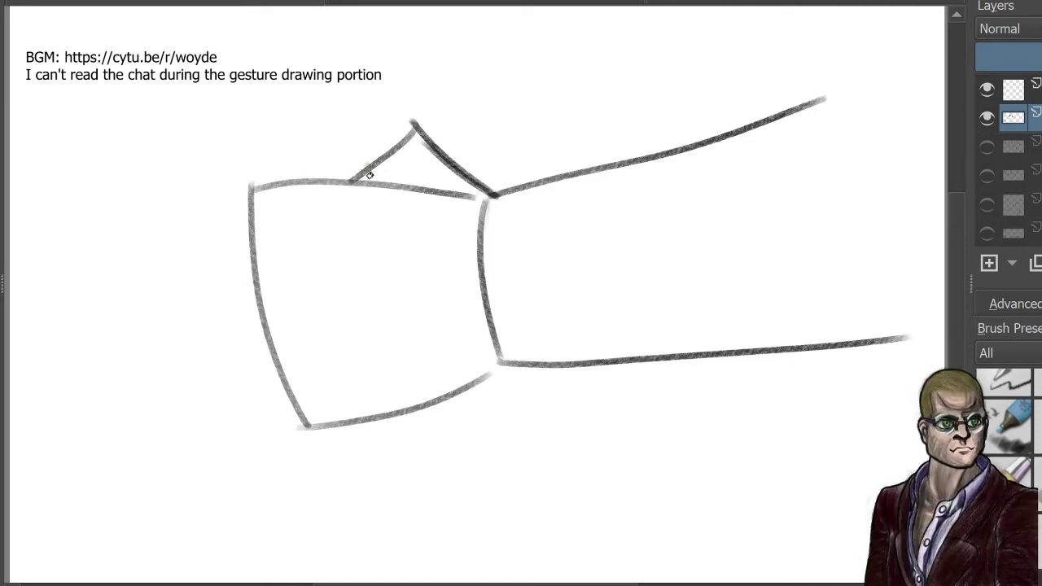
pyautogui.moveTo(370, 175)
pyautogui.mouseDown()
pyautogui.moveTo(326, 49)
pyautogui.moveTo(326, 18)
pyautogui.moveTo(338, 10)
pyautogui.moveTo(359, 13)
pyautogui.moveTo(412, 113)
pyautogui.moveTo(422, 163)
pyautogui.mouseUp()
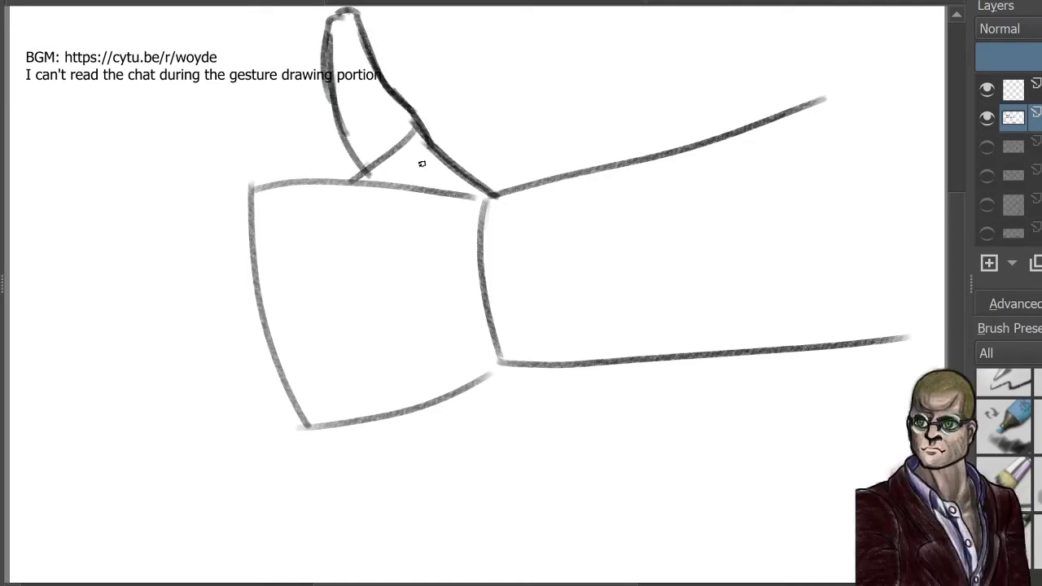
# Step: Darken the palm block's upper edge and outline the index and middle fingers stretching horizontally away from the palm, with rounded tips
pyautogui.moveTo(359, 179); pyautogui.dragTo(252, 188)
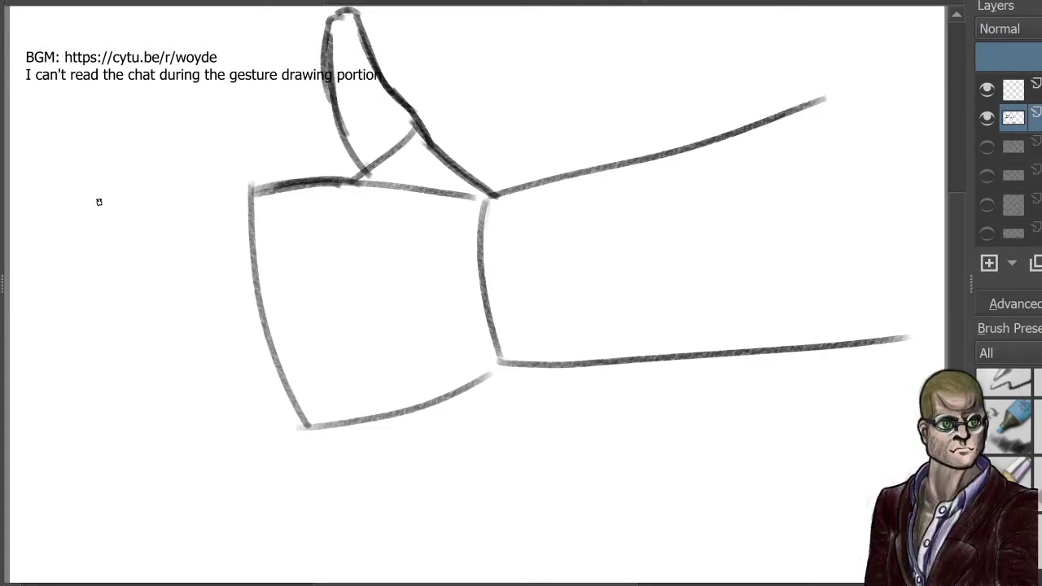
pyautogui.moveTo(253, 189)
pyautogui.mouseDown()
pyautogui.moveTo(131, 176)
pyautogui.moveTo(63, 187)
pyautogui.mouseUp()
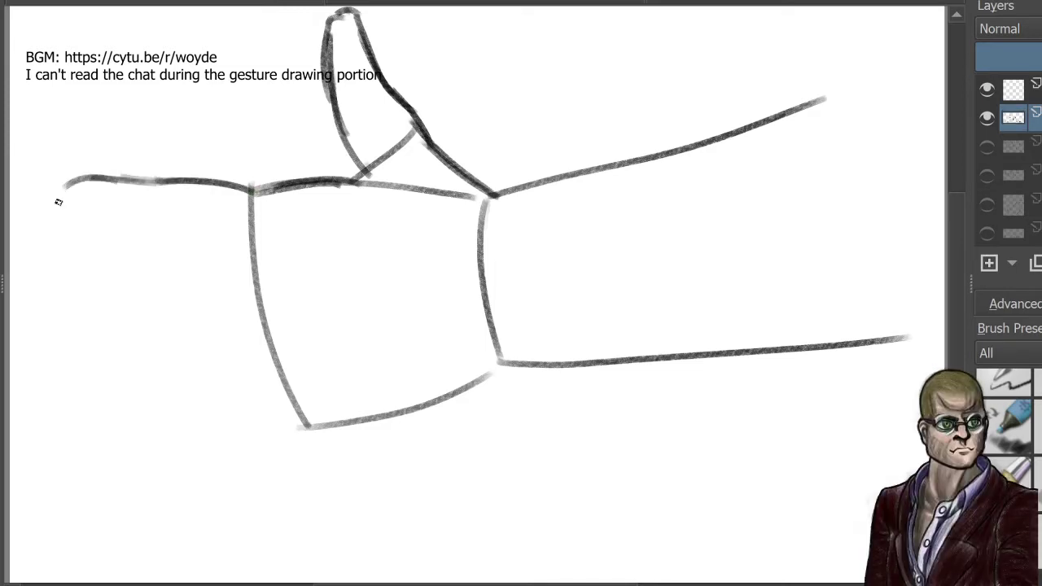
pyautogui.moveTo(240, 260)
pyautogui.mouseDown()
pyautogui.moveTo(223, 240)
pyautogui.moveTo(146, 231)
pyautogui.moveTo(70, 202)
pyautogui.moveTo(62, 187)
pyautogui.mouseUp()
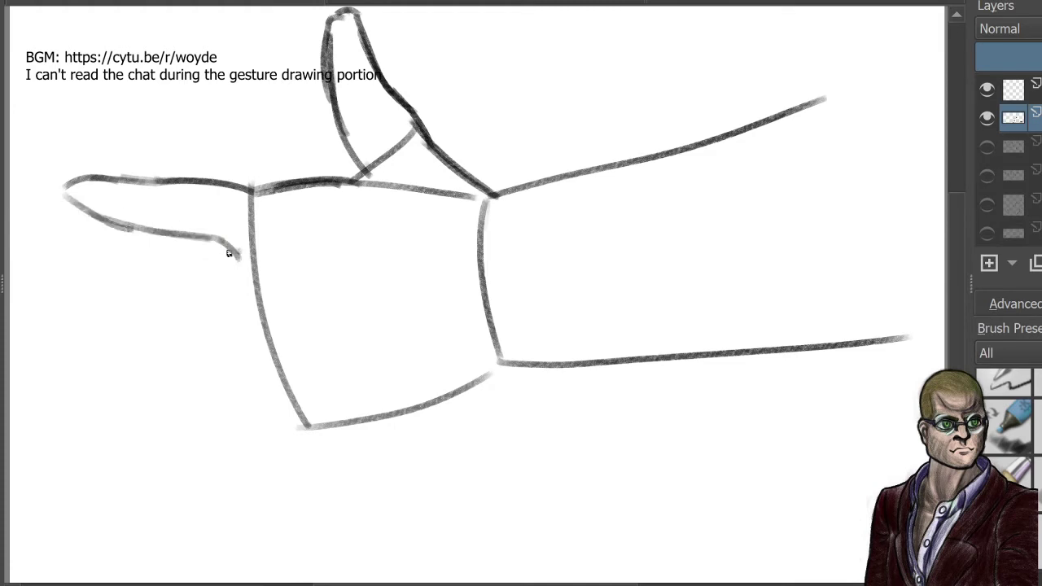
pyautogui.moveTo(238, 252)
pyautogui.mouseDown()
pyautogui.moveTo(146, 251)
pyautogui.moveTo(180, 257)
pyautogui.moveTo(73, 281)
pyautogui.mouseUp()
pyautogui.moveTo(158, 270); pyautogui.dragTo(43, 293)
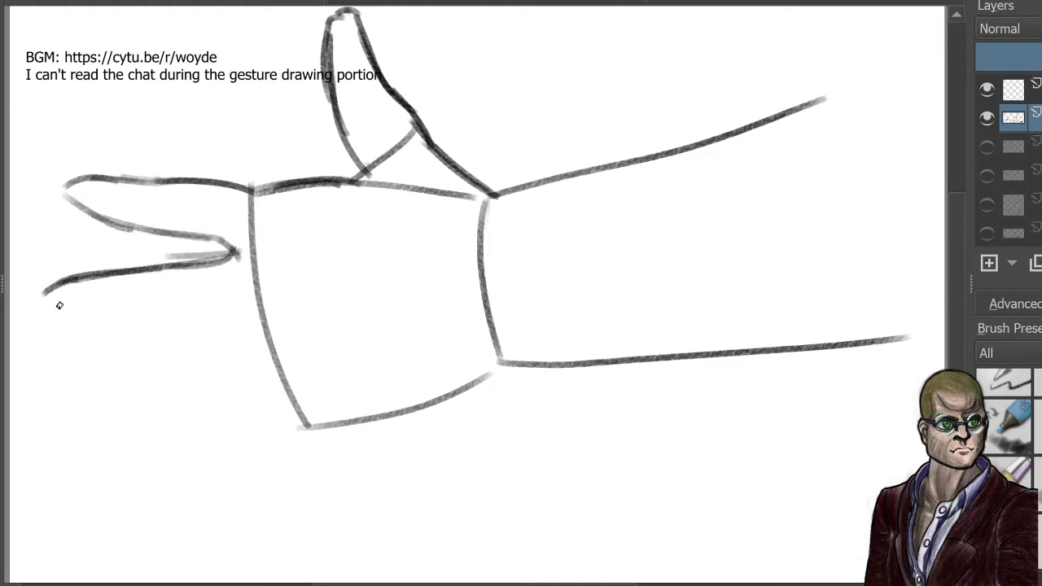
pyautogui.moveTo(231, 314)
pyautogui.mouseDown()
pyautogui.moveTo(70, 327)
pyautogui.moveTo(49, 302)
pyautogui.moveTo(53, 276)
pyautogui.mouseUp()
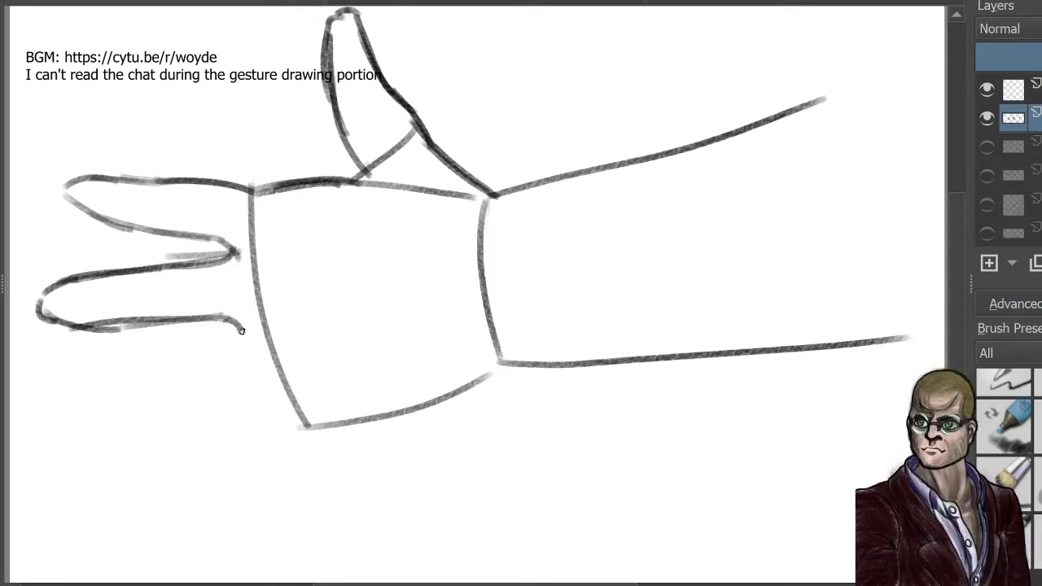
# Step: Outline the ring and little fingers slanting down from the palm with rounded tips, then hide the layer
pyautogui.moveTo(241, 330)
pyautogui.mouseDown()
pyautogui.moveTo(243, 358)
pyautogui.moveTo(189, 371)
pyautogui.moveTo(96, 432)
pyautogui.mouseUp()
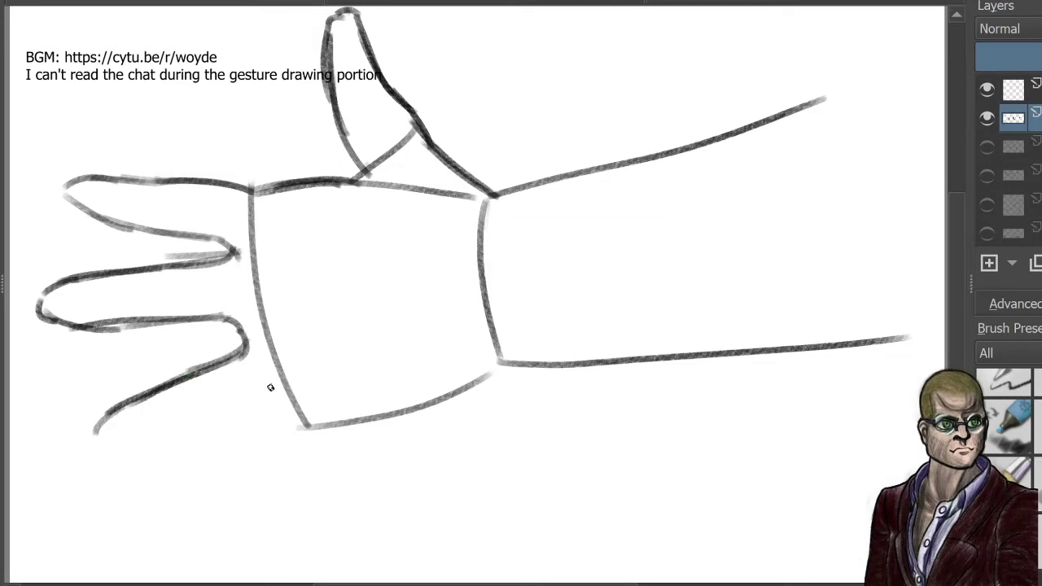
pyautogui.moveTo(259, 399)
pyautogui.mouseDown()
pyautogui.moveTo(272, 416)
pyautogui.moveTo(117, 453)
pyautogui.moveTo(94, 433)
pyautogui.mouseUp()
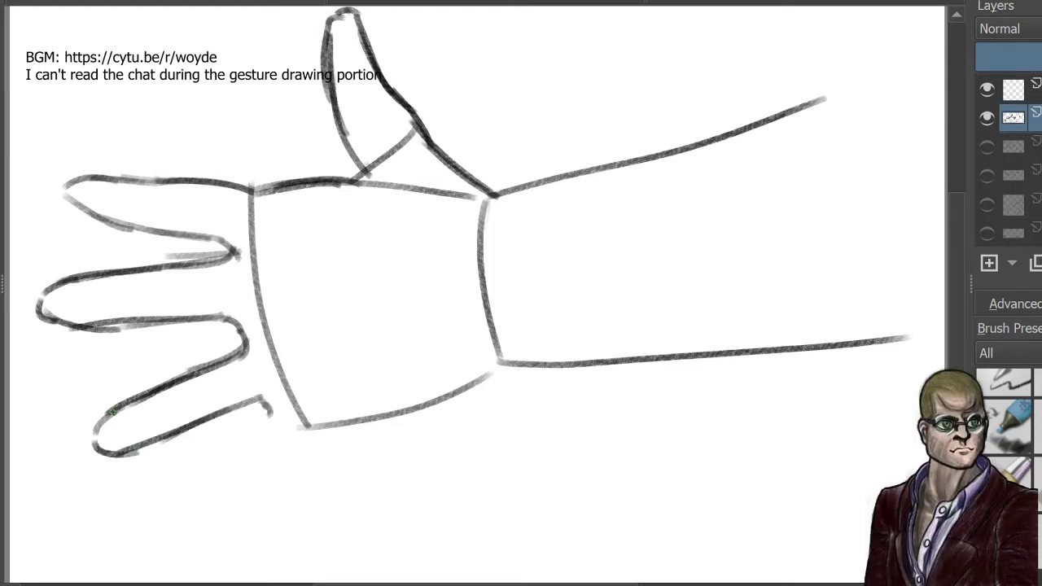
pyautogui.moveTo(264, 408)
pyautogui.mouseDown()
pyautogui.moveTo(166, 447)
pyautogui.moveTo(258, 424)
pyautogui.moveTo(171, 492)
pyautogui.mouseUp()
pyautogui.moveTo(343, 425)
pyautogui.mouseDown()
pyautogui.moveTo(236, 478)
pyautogui.moveTo(161, 485)
pyautogui.mouseUp()
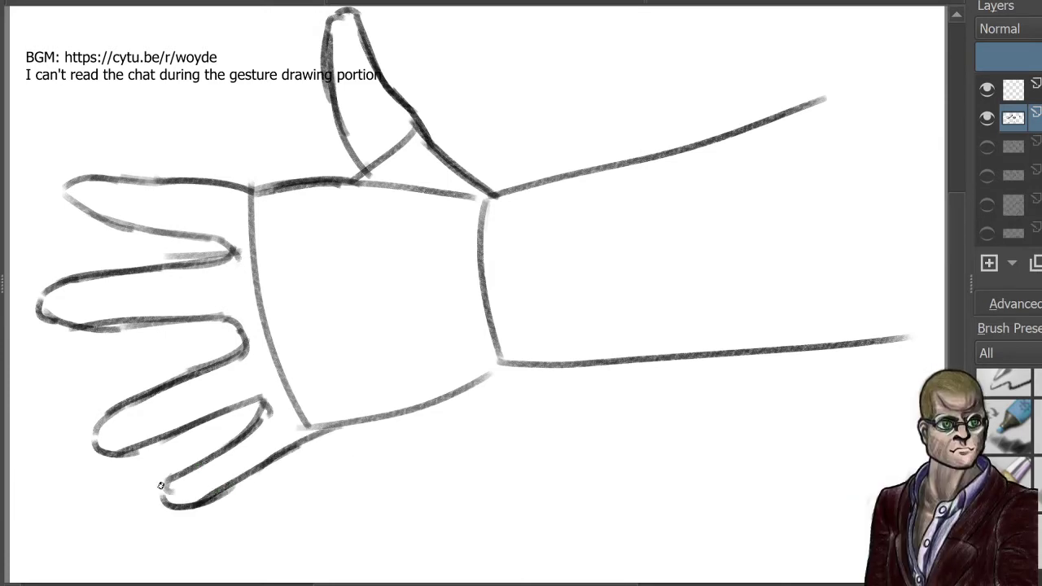
pyautogui.click(987, 117)
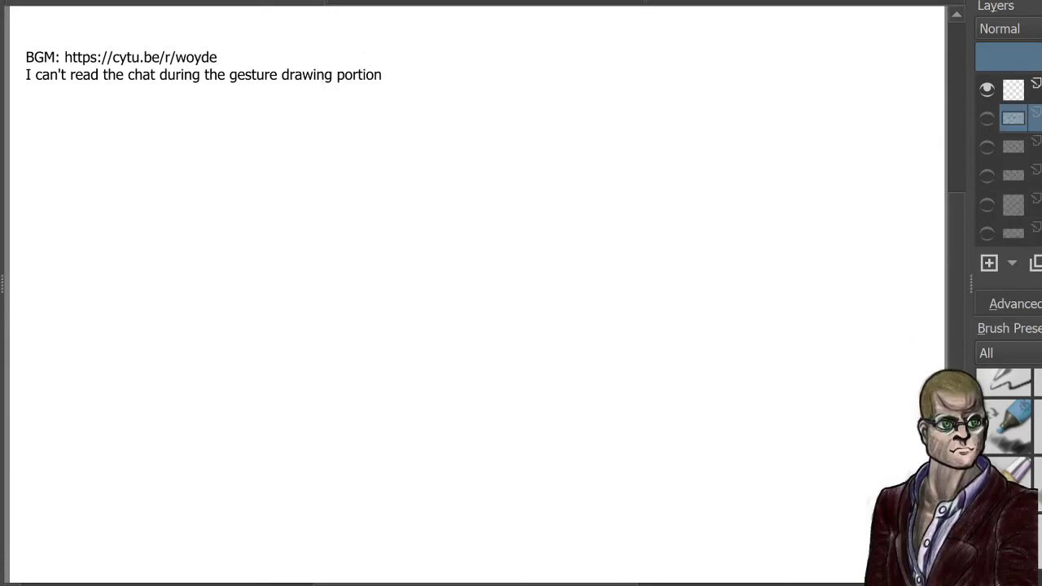
# Step: On the next blank layer up, sketch a curved wrist line with short crease strokes and two long forearm edges running from it
pyautogui.click(1014, 89)
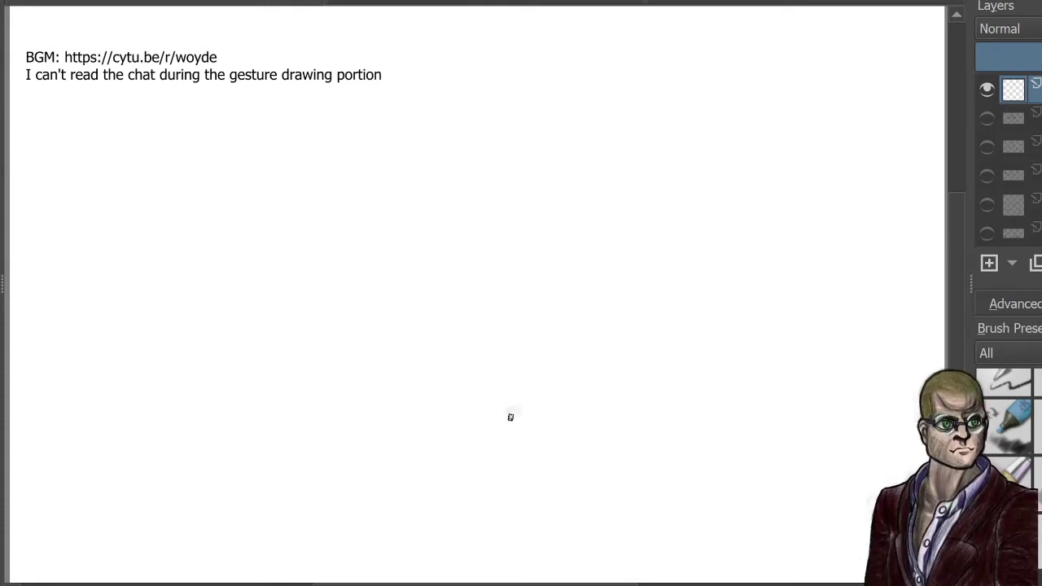
pyautogui.moveTo(509, 417); pyautogui.dragTo(573, 310)
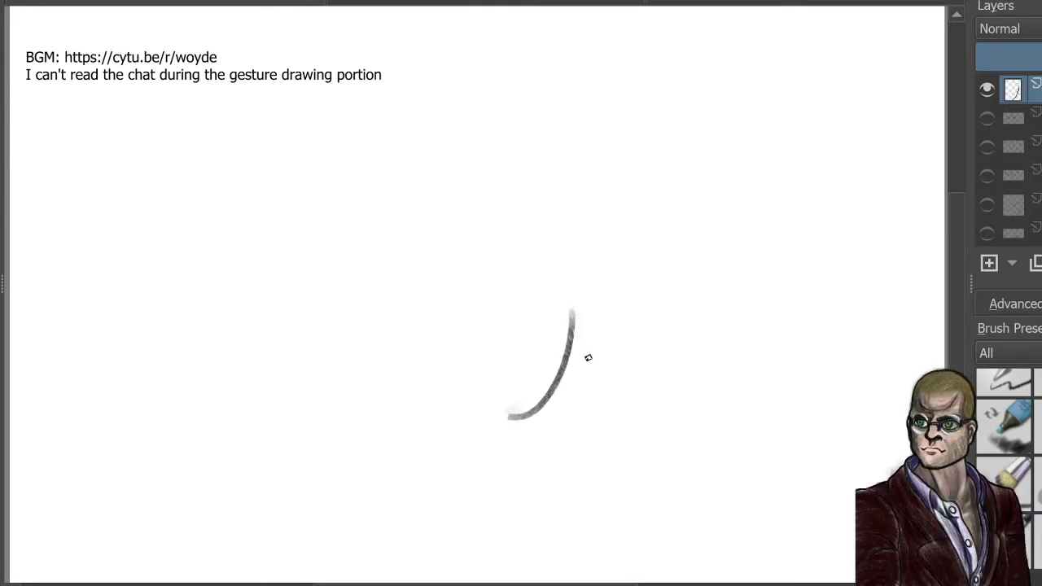
pyautogui.moveTo(518, 351)
pyautogui.mouseDown()
pyautogui.moveTo(560, 345)
pyautogui.moveTo(649, 375)
pyautogui.mouseUp()
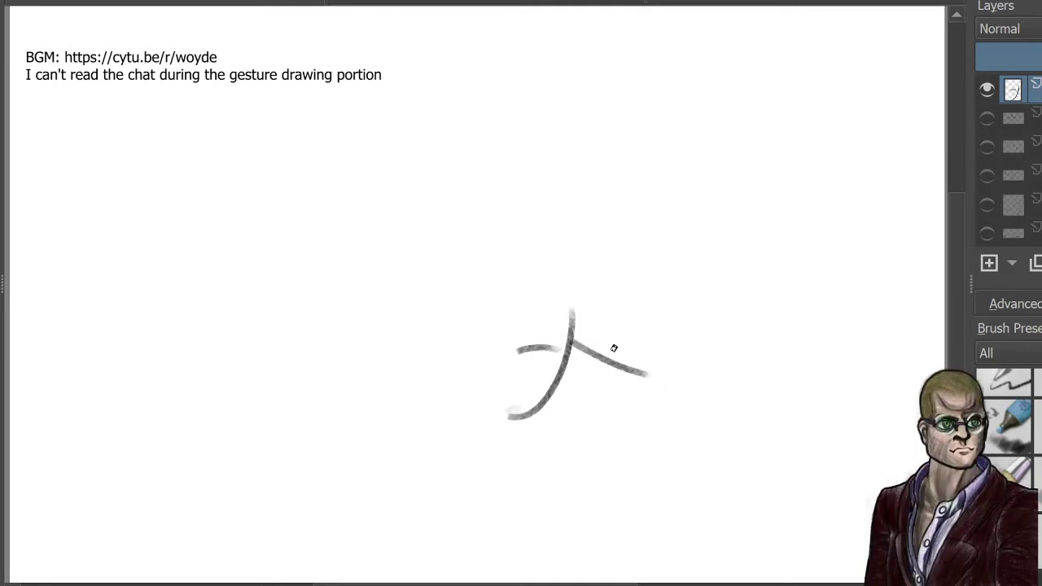
pyautogui.moveTo(560, 309)
pyautogui.mouseDown()
pyautogui.moveTo(754, 347)
pyautogui.moveTo(879, 352)
pyautogui.mouseUp()
pyautogui.moveTo(503, 421); pyautogui.dragTo(829, 554)
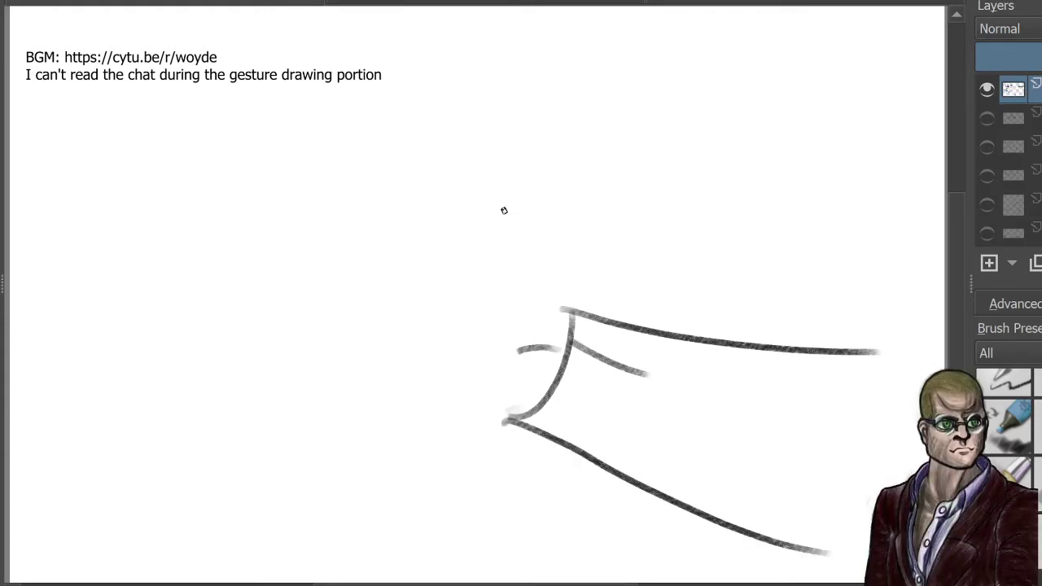
# Step: Sketch a rounded oval for the hand above the wrist and a short curved edge along the heel of the palm
pyautogui.moveTo(502, 350)
pyautogui.mouseDown()
pyautogui.moveTo(440, 269)
pyautogui.moveTo(462, 222)
pyautogui.moveTo(526, 242)
pyautogui.moveTo(580, 313)
pyautogui.mouseUp()
pyautogui.moveTo(477, 221)
pyautogui.mouseDown()
pyautogui.moveTo(573, 325)
pyautogui.moveTo(564, 329)
pyautogui.mouseUp()
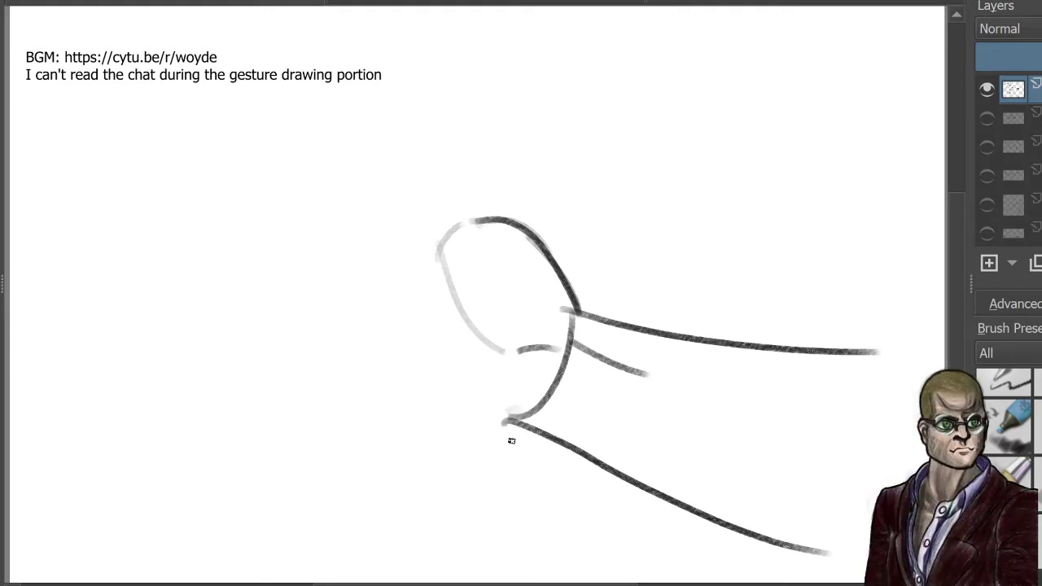
pyautogui.moveTo(505, 421)
pyautogui.mouseDown()
pyautogui.moveTo(449, 412)
pyautogui.moveTo(438, 399)
pyautogui.mouseUp()
pyautogui.moveTo(438, 399); pyautogui.dragTo(518, 426)
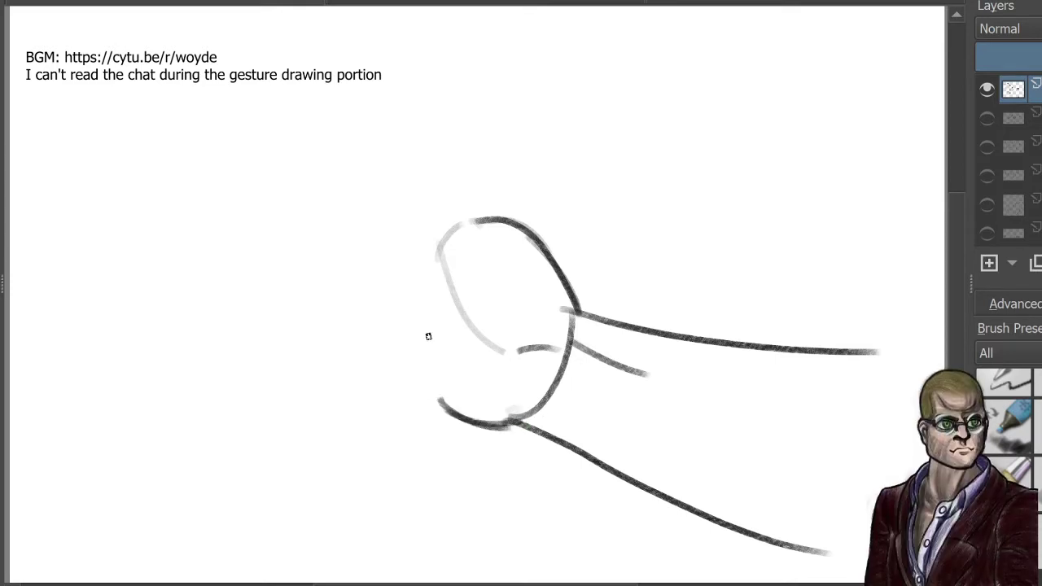
# Step: Draw the two lowest fingers curled into the palm, each with a bent knuckle edge and a fingertip folded inward
pyautogui.moveTo(441, 322)
pyautogui.mouseDown()
pyautogui.moveTo(408, 363)
pyautogui.moveTo(426, 403)
pyautogui.moveTo(418, 378)
pyautogui.moveTo(460, 414)
pyautogui.mouseUp()
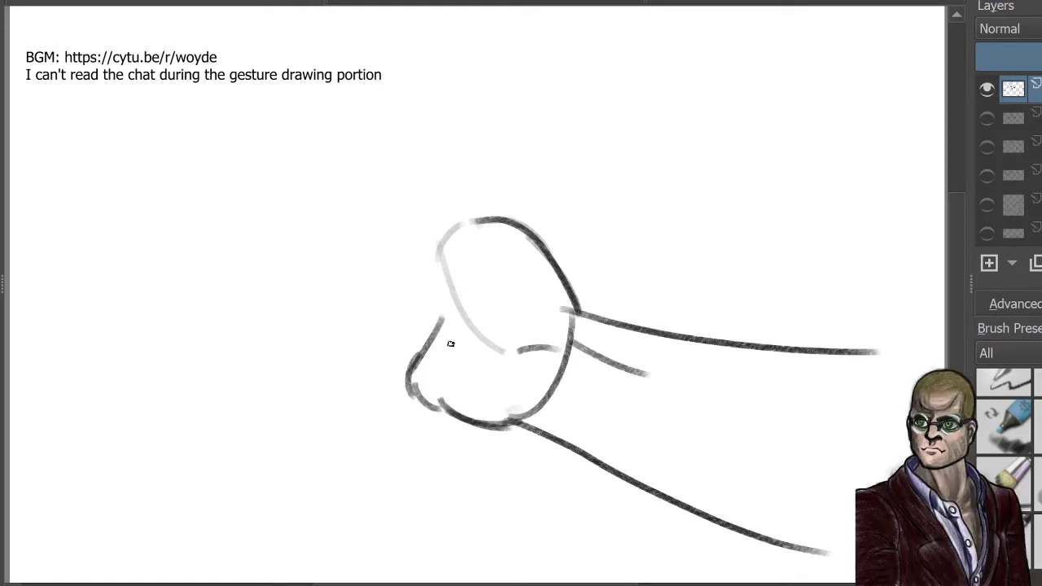
pyautogui.moveTo(442, 323)
pyautogui.mouseDown()
pyautogui.moveTo(484, 336)
pyautogui.moveTo(445, 328)
pyautogui.moveTo(525, 354)
pyautogui.mouseUp()
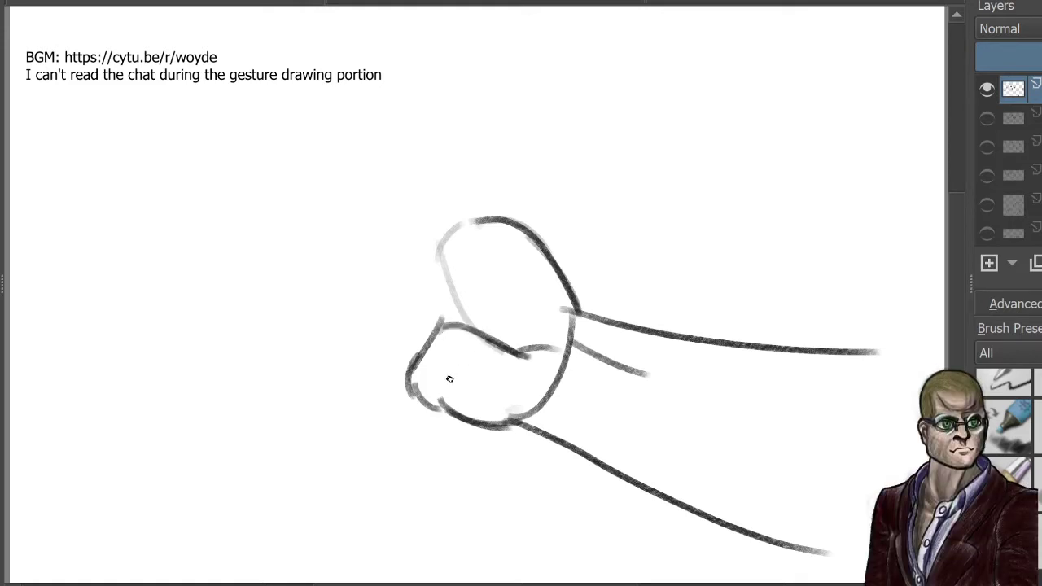
pyautogui.moveTo(456, 390)
pyautogui.mouseDown()
pyautogui.moveTo(464, 361)
pyautogui.moveTo(486, 371)
pyautogui.moveTo(476, 360)
pyautogui.moveTo(531, 346)
pyautogui.mouseUp()
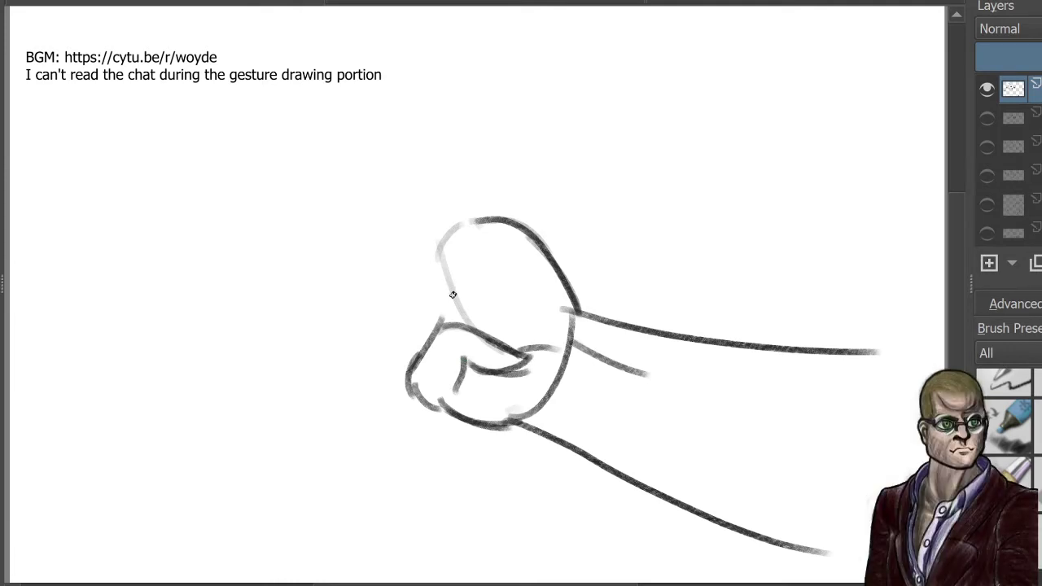
pyautogui.moveTo(407, 364)
pyautogui.mouseDown()
pyautogui.moveTo(390, 319)
pyautogui.moveTo(395, 287)
pyautogui.moveTo(421, 300)
pyautogui.moveTo(504, 298)
pyautogui.moveTo(525, 348)
pyautogui.mouseUp()
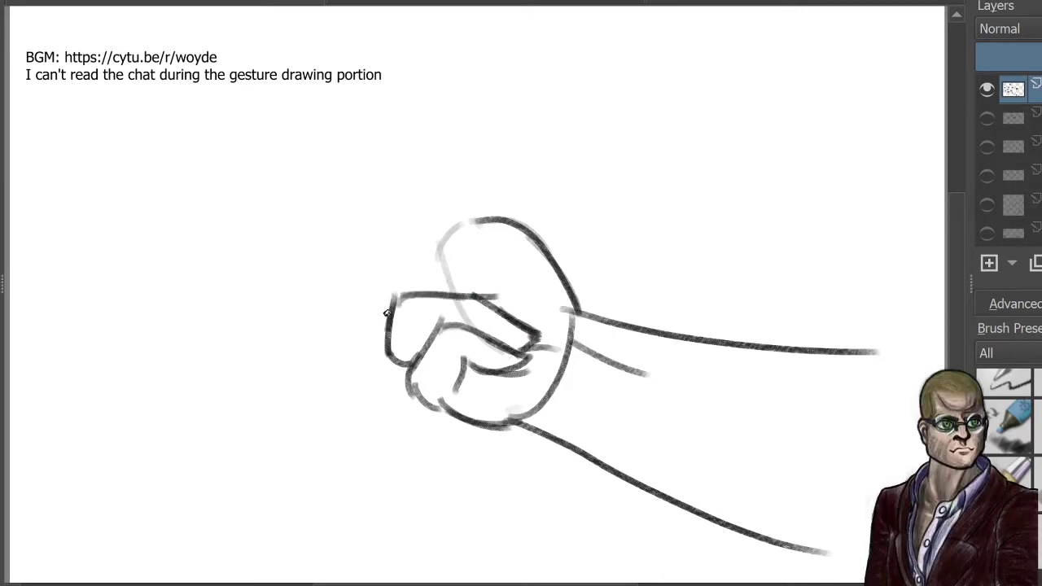
# Step: Draw the third curled finger with its tip over the oval, start the bent finger above it, then hide the layer
pyautogui.moveTo(386, 313)
pyautogui.mouseDown()
pyautogui.moveTo(383, 244)
pyautogui.moveTo(481, 241)
pyautogui.mouseUp()
pyautogui.moveTo(417, 243)
pyautogui.mouseDown()
pyautogui.moveTo(485, 239)
pyautogui.moveTo(501, 249)
pyautogui.mouseUp()
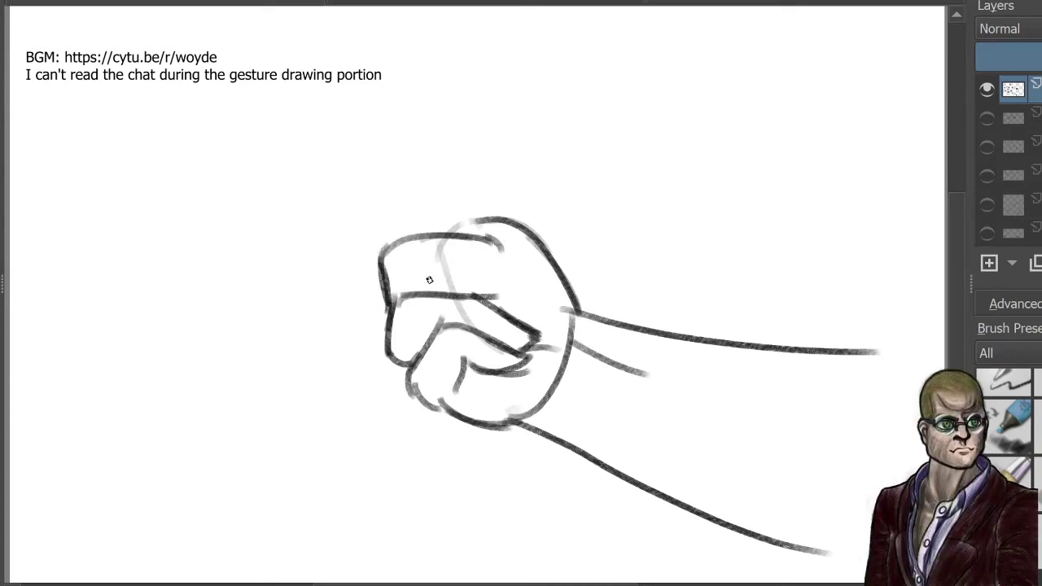
pyautogui.moveTo(424, 279)
pyautogui.mouseDown()
pyautogui.moveTo(479, 274)
pyautogui.moveTo(435, 273)
pyautogui.moveTo(506, 245)
pyautogui.mouseUp()
pyautogui.moveTo(377, 271)
pyautogui.mouseDown()
pyautogui.moveTo(358, 181)
pyautogui.moveTo(383, 202)
pyautogui.mouseUp()
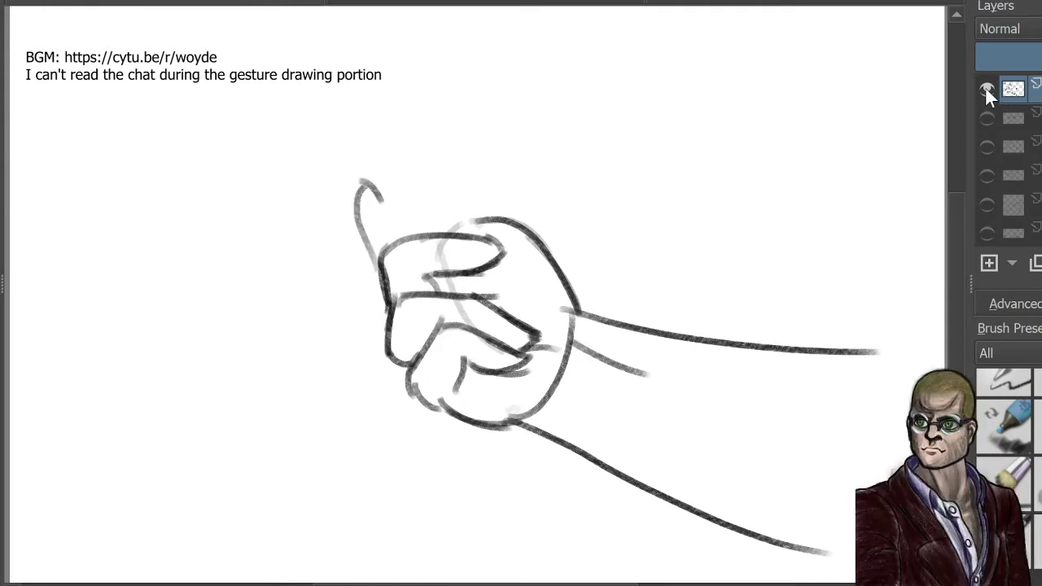
pyautogui.click(986, 87)
# Step: On the next blank layer up, sketch a tall four-sided hand block and a foreshortened forearm with a rounded end extending diagonally upward
pyautogui.scroll(2, 1010, 159)
pyautogui.click(1014, 137)
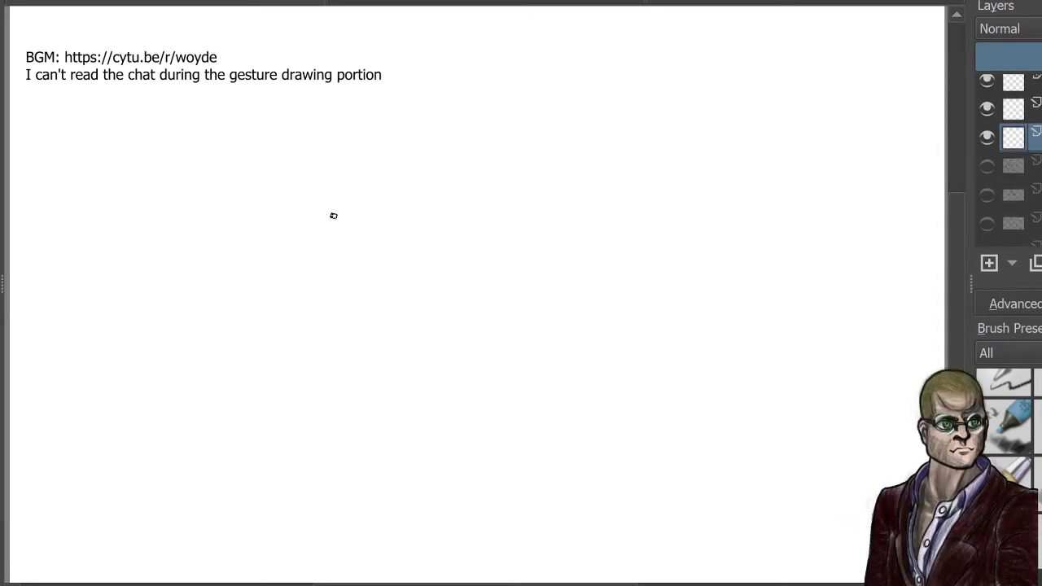
pyautogui.moveTo(348, 168)
pyautogui.mouseDown()
pyautogui.moveTo(330, 326)
pyautogui.moveTo(460, 155)
pyautogui.moveTo(430, 330)
pyautogui.mouseUp()
pyautogui.moveTo(329, 333); pyautogui.dragTo(413, 325)
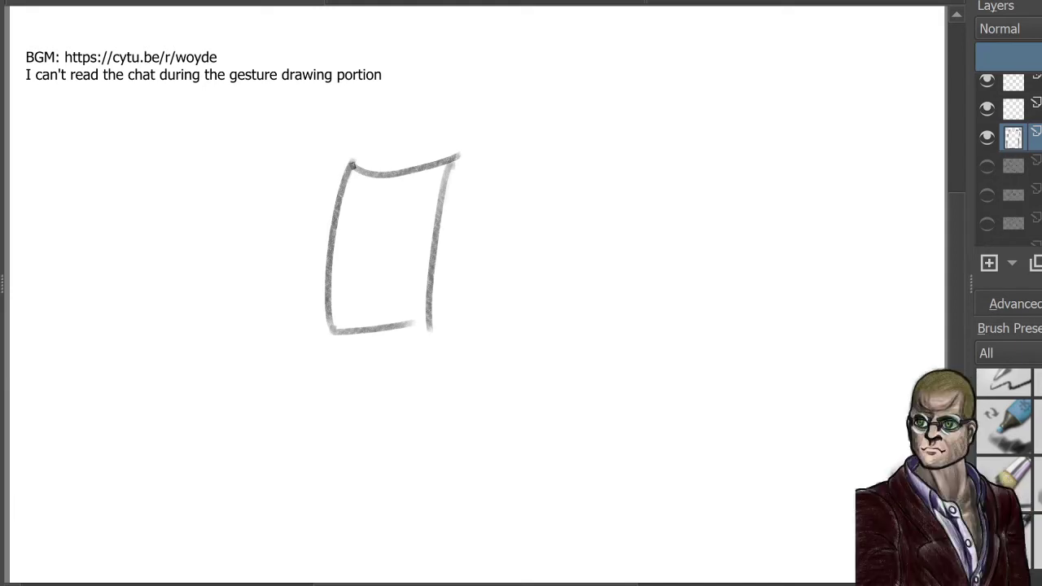
pyautogui.moveTo(349, 168)
pyautogui.mouseDown()
pyautogui.moveTo(528, 49)
pyautogui.moveTo(614, 131)
pyautogui.moveTo(588, 155)
pyautogui.mouseUp()
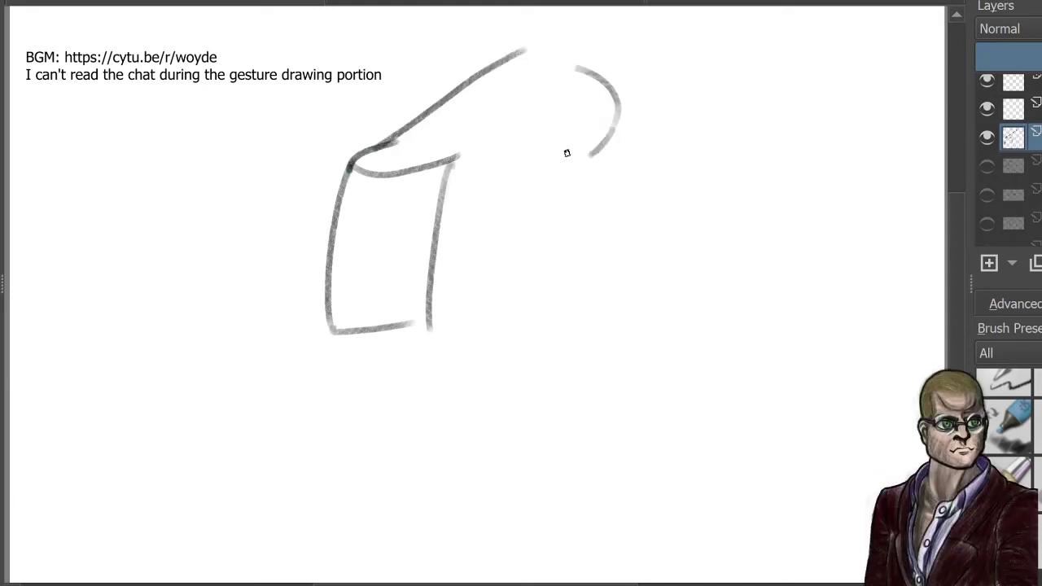
pyautogui.moveTo(446, 205)
pyautogui.mouseDown()
pyautogui.moveTo(467, 174)
pyautogui.moveTo(611, 131)
pyautogui.mouseUp()
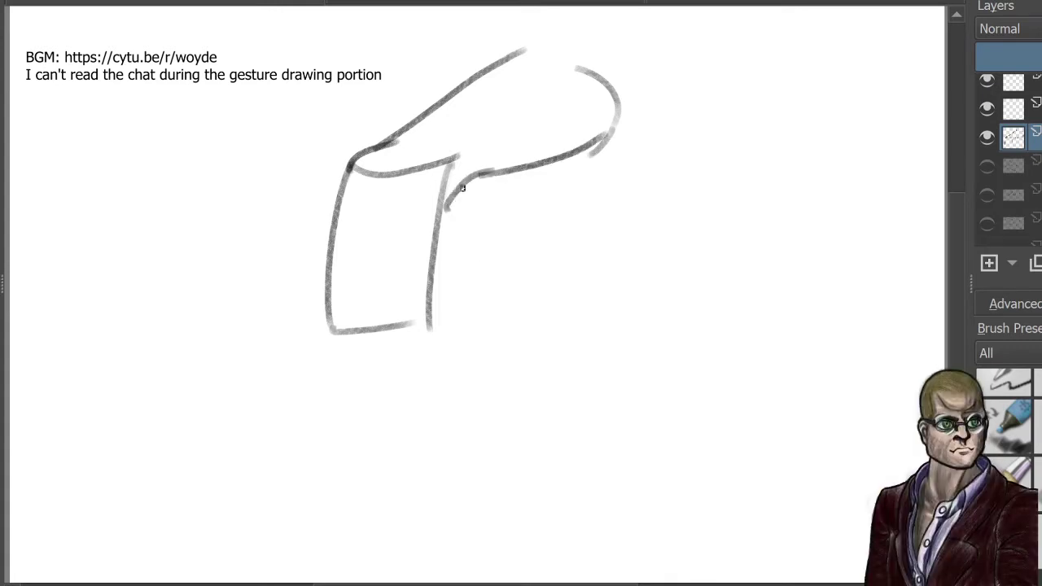
# Step: Add a wavy thumb contour along the inner side of the hand block and darken the block's outer edge from the wrist down
pyautogui.moveTo(461, 185); pyautogui.dragTo(474, 244)
pyautogui.moveTo(474, 245)
pyautogui.mouseDown()
pyautogui.moveTo(485, 291)
pyautogui.moveTo(472, 319)
pyautogui.moveTo(434, 347)
pyautogui.mouseUp()
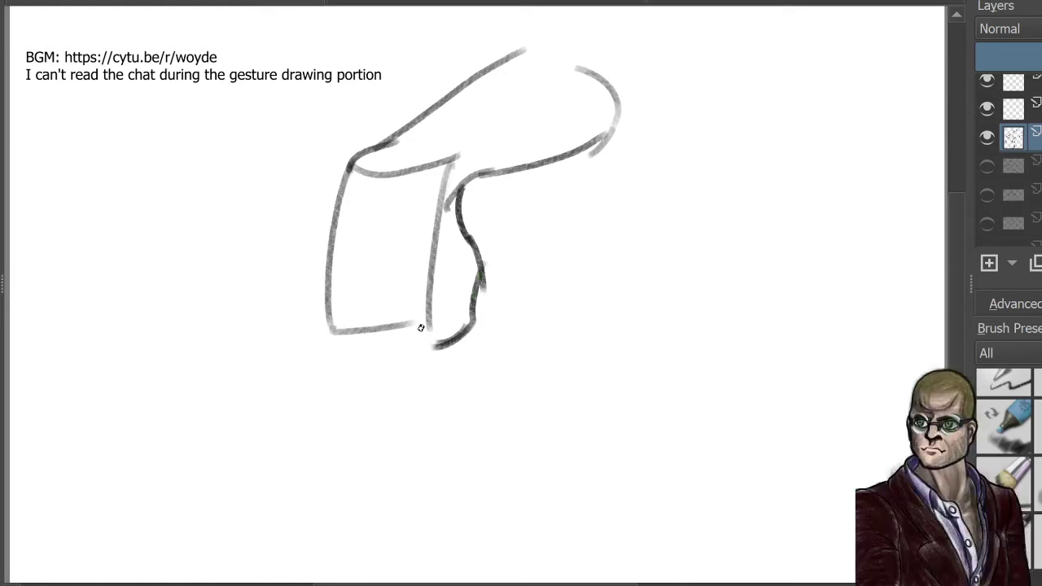
pyautogui.moveTo(440, 266); pyautogui.dragTo(431, 354)
pyautogui.moveTo(351, 164); pyautogui.dragTo(330, 244)
pyautogui.moveTo(332, 202); pyautogui.dragTo(319, 293)
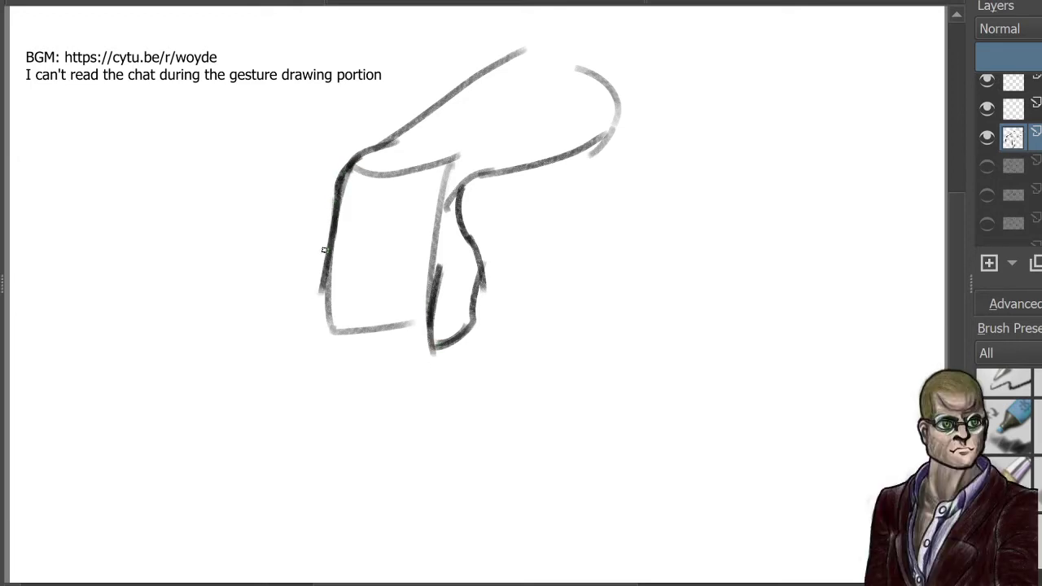
pyautogui.moveTo(324, 257); pyautogui.dragTo(326, 336)
# Step: Outline the downward-pointing fingers with uneven tips, separate them with three long lines, then hide the layer
pyautogui.moveTo(377, 521)
pyautogui.mouseDown()
pyautogui.moveTo(365, 505)
pyautogui.moveTo(403, 492)
pyautogui.moveTo(421, 465)
pyautogui.moveTo(432, 347)
pyautogui.mouseUp()
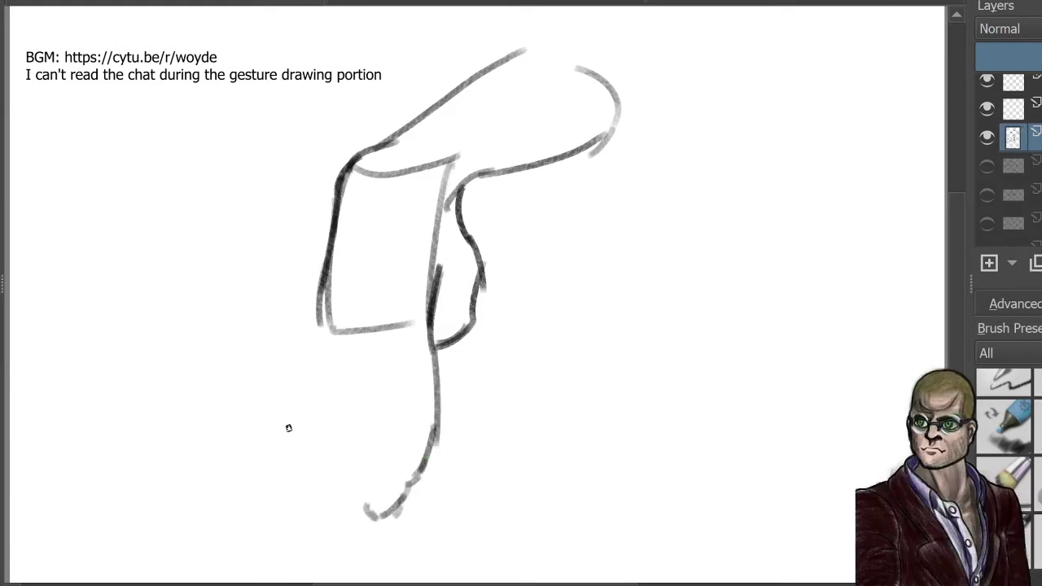
pyautogui.moveTo(363, 505)
pyautogui.mouseDown()
pyautogui.moveTo(347, 498)
pyautogui.moveTo(339, 448)
pyautogui.moveTo(324, 458)
pyautogui.moveTo(321, 387)
pyautogui.mouseUp()
pyautogui.moveTo(318, 329); pyautogui.dragTo(320, 428)
pyautogui.moveTo(351, 329); pyautogui.dragTo(341, 457)
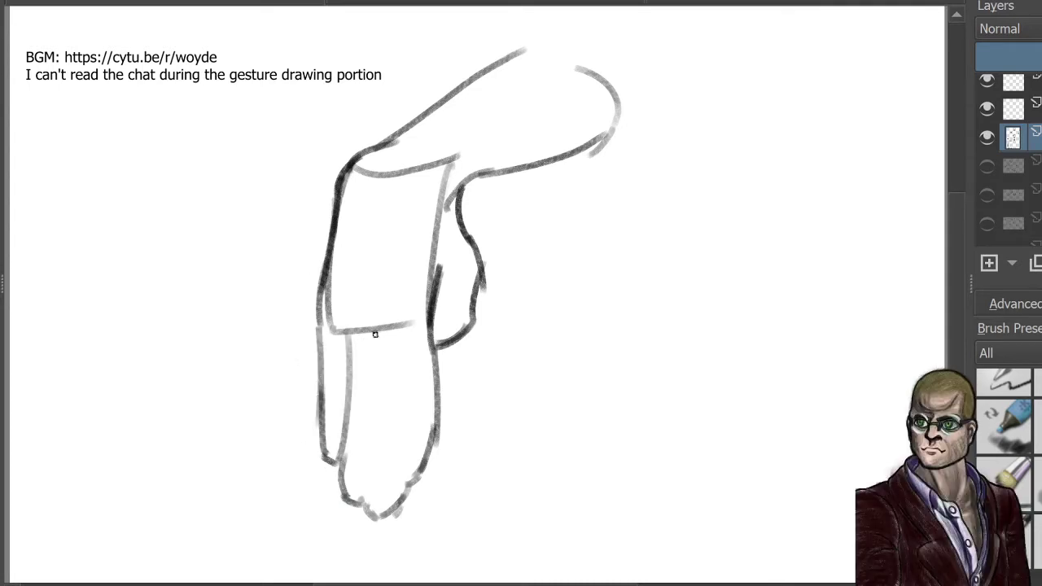
pyautogui.moveTo(376, 334)
pyautogui.mouseDown()
pyautogui.moveTo(346, 482)
pyautogui.moveTo(391, 494)
pyautogui.mouseUp()
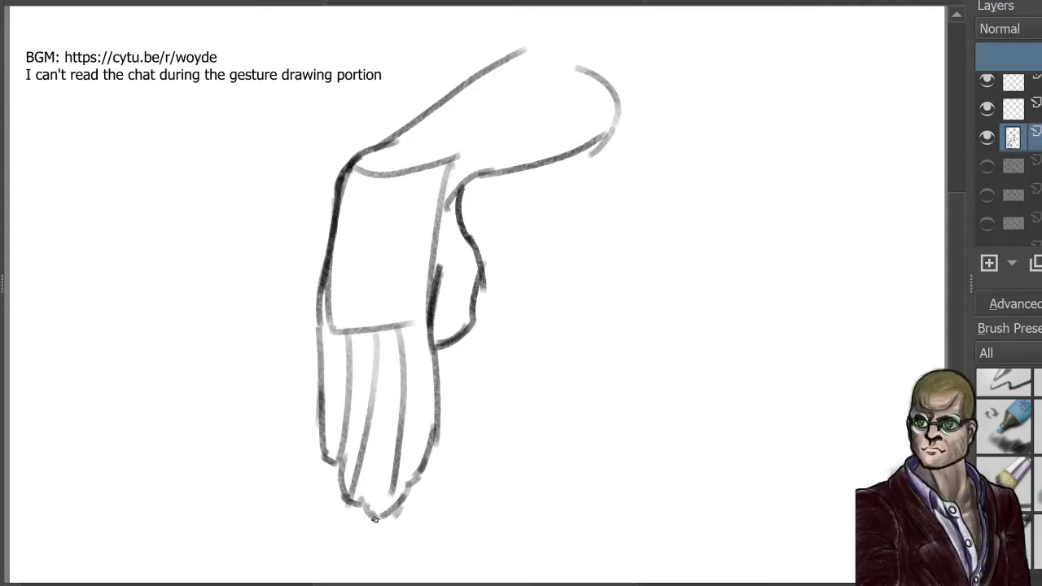
pyautogui.click(988, 136)
# Step: On the next blank layer up, sketch an angled wrist edge with a short thumb line and two long forearm contours
pyautogui.press('pageup')
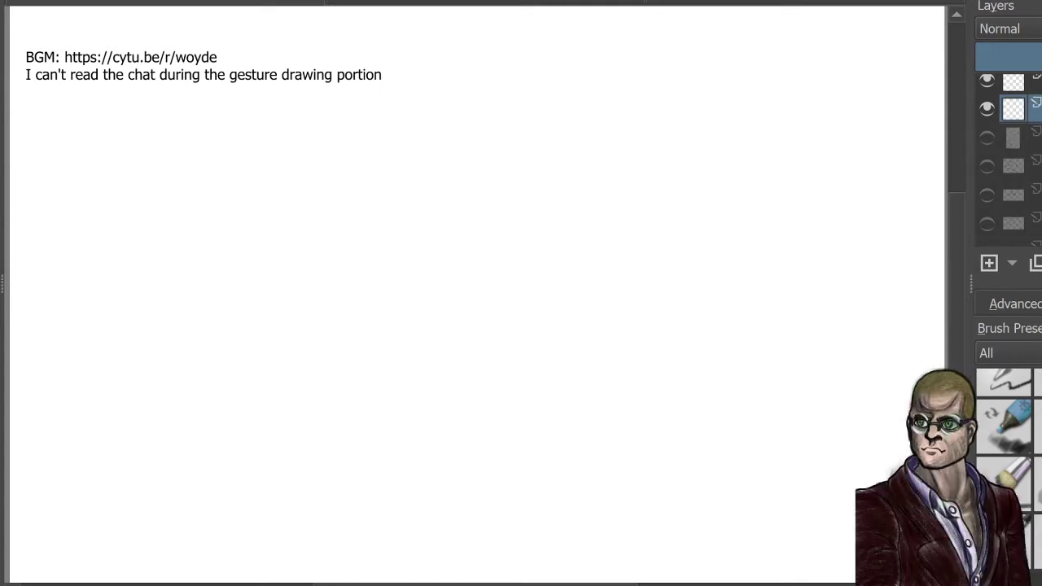
pyautogui.scroll(3, 1010, 154)
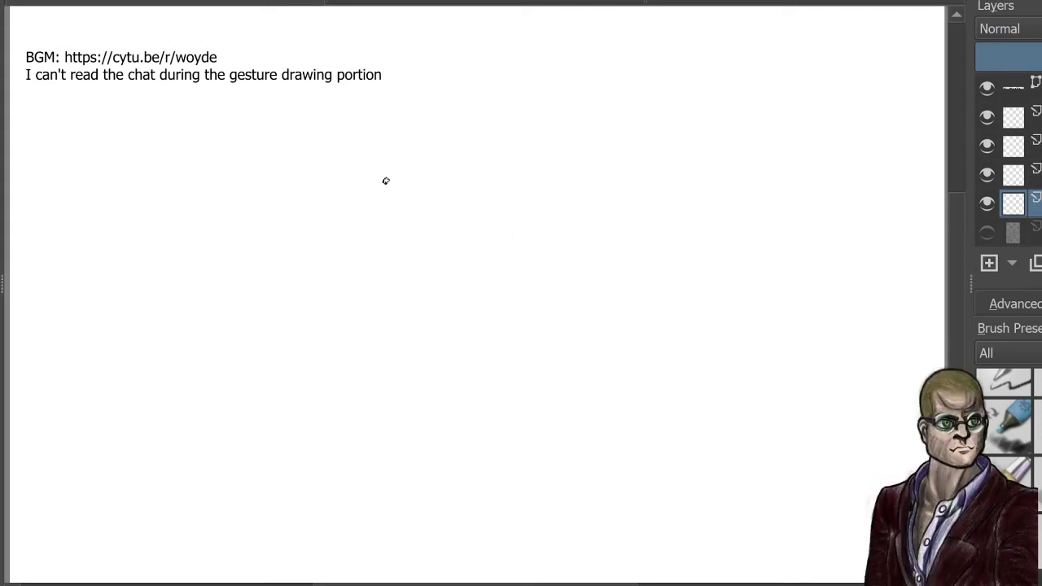
pyautogui.moveTo(432, 184)
pyautogui.mouseDown()
pyautogui.moveTo(452, 224)
pyautogui.moveTo(418, 307)
pyautogui.mouseUp()
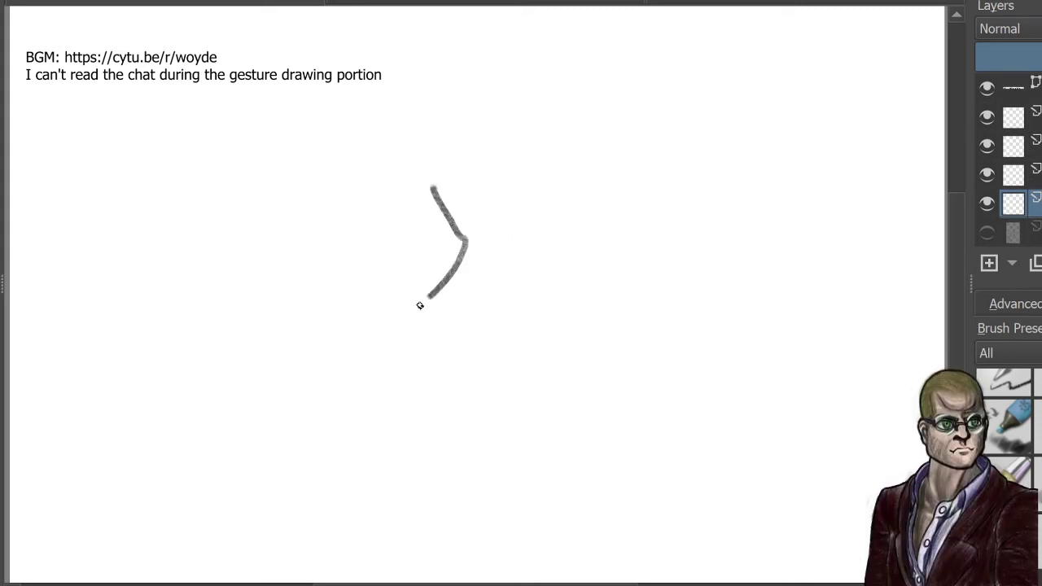
pyautogui.moveTo(432, 180); pyautogui.dragTo(372, 222)
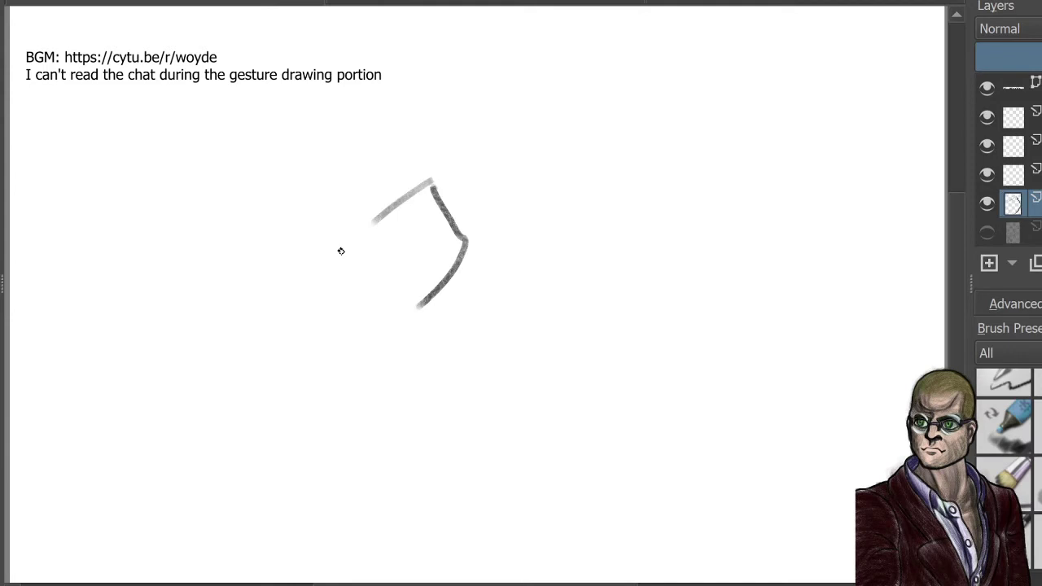
pyautogui.moveTo(425, 180)
pyautogui.mouseDown()
pyautogui.moveTo(480, 133)
pyautogui.moveTo(749, 68)
pyautogui.mouseUp()
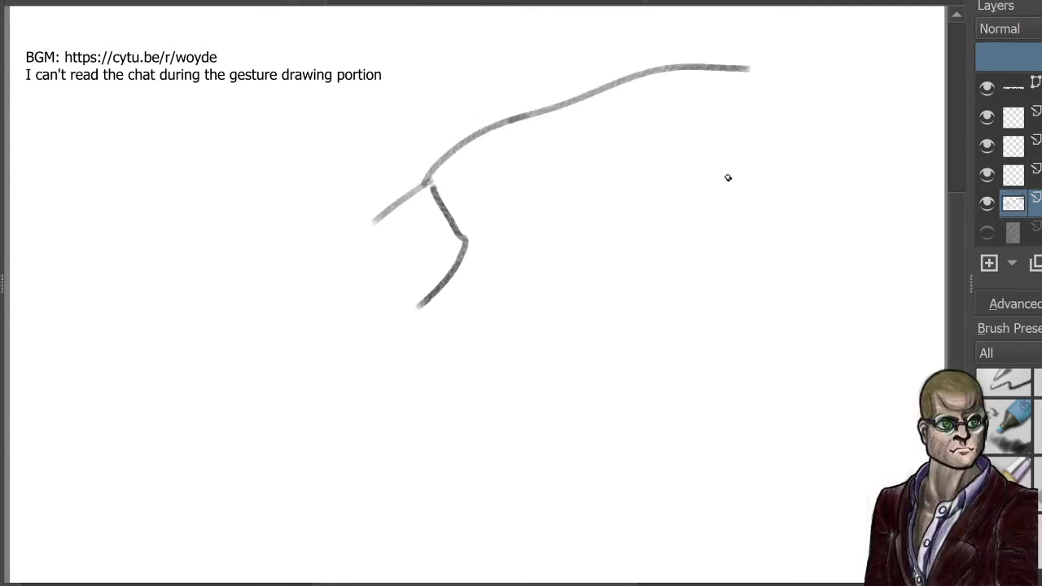
pyautogui.moveTo(458, 257)
pyautogui.mouseDown()
pyautogui.moveTo(586, 263)
pyautogui.moveTo(796, 217)
pyautogui.mouseUp()
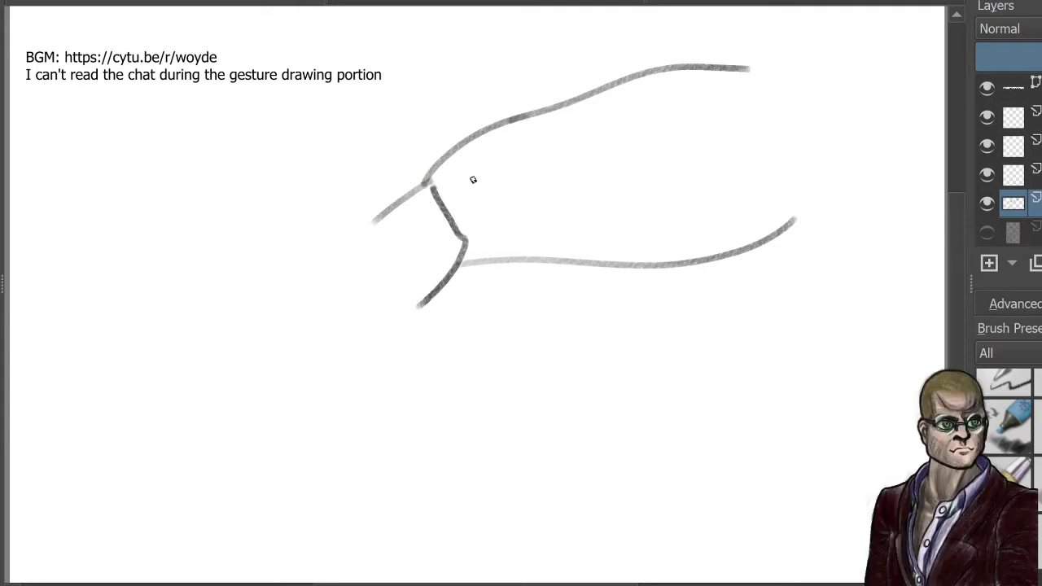
# Step: Reinforce the wrist edge and outline the fist with an arched upper edge, stepped knuckles and the bent index finger's outer edge
pyautogui.moveTo(419, 154)
pyautogui.mouseDown()
pyautogui.moveTo(471, 226)
pyautogui.moveTo(417, 142)
pyautogui.mouseUp()
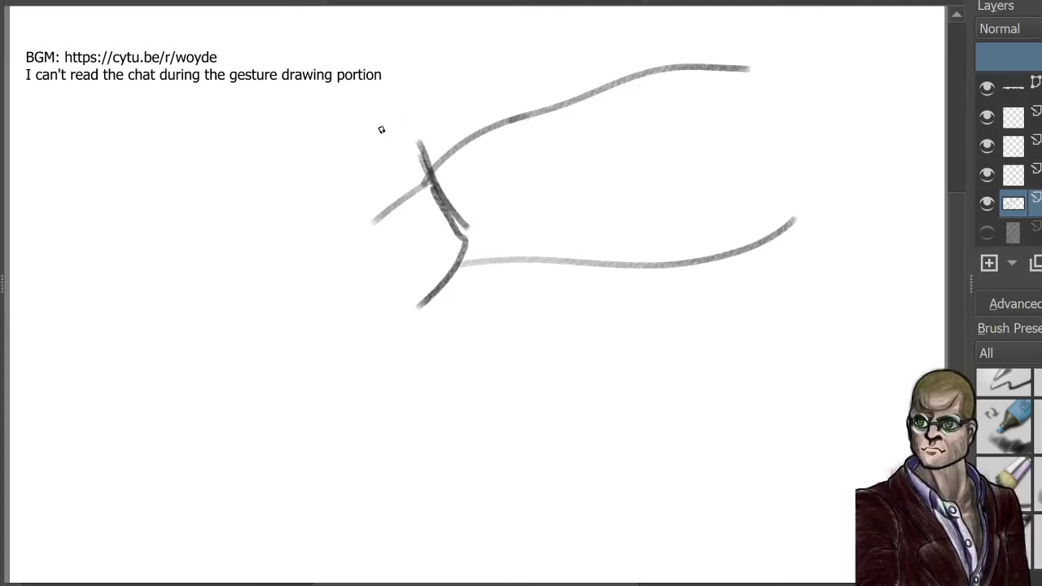
pyautogui.moveTo(419, 145)
pyautogui.mouseDown()
pyautogui.moveTo(393, 139)
pyautogui.moveTo(401, 146)
pyautogui.moveTo(283, 150)
pyautogui.moveTo(300, 168)
pyautogui.moveTo(284, 202)
pyautogui.mouseUp()
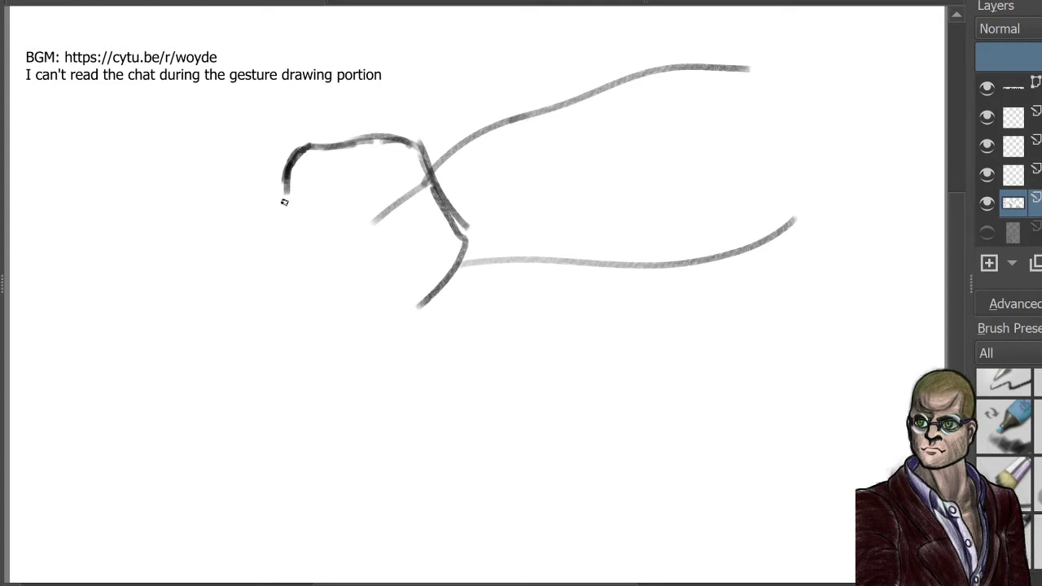
pyautogui.moveTo(286, 165)
pyautogui.mouseDown()
pyautogui.moveTo(254, 197)
pyautogui.moveTo(257, 215)
pyautogui.moveTo(244, 210)
pyautogui.moveTo(232, 267)
pyautogui.moveTo(210, 298)
pyautogui.mouseUp()
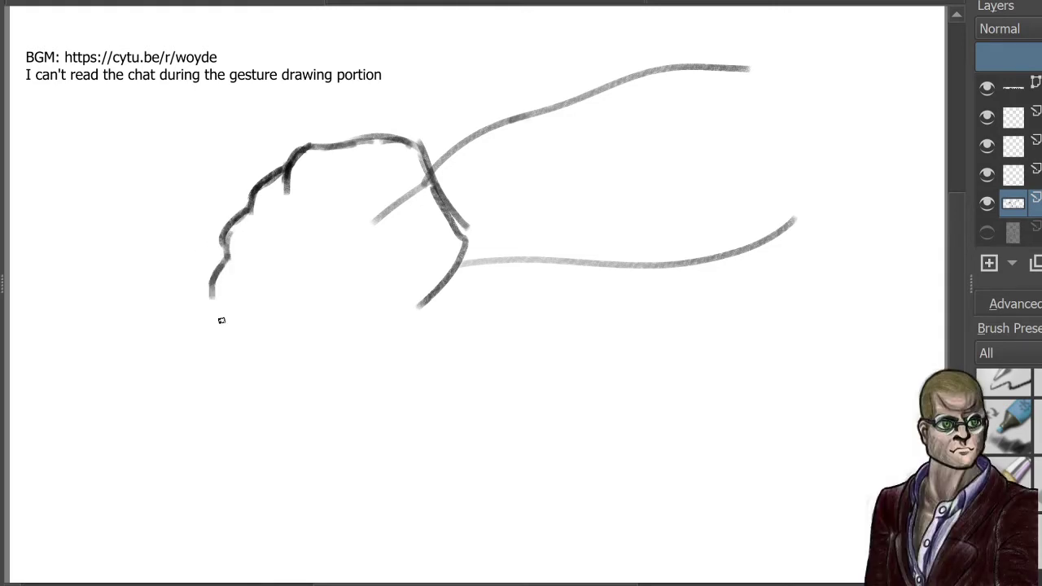
pyautogui.moveTo(285, 173); pyautogui.dragTo(303, 273)
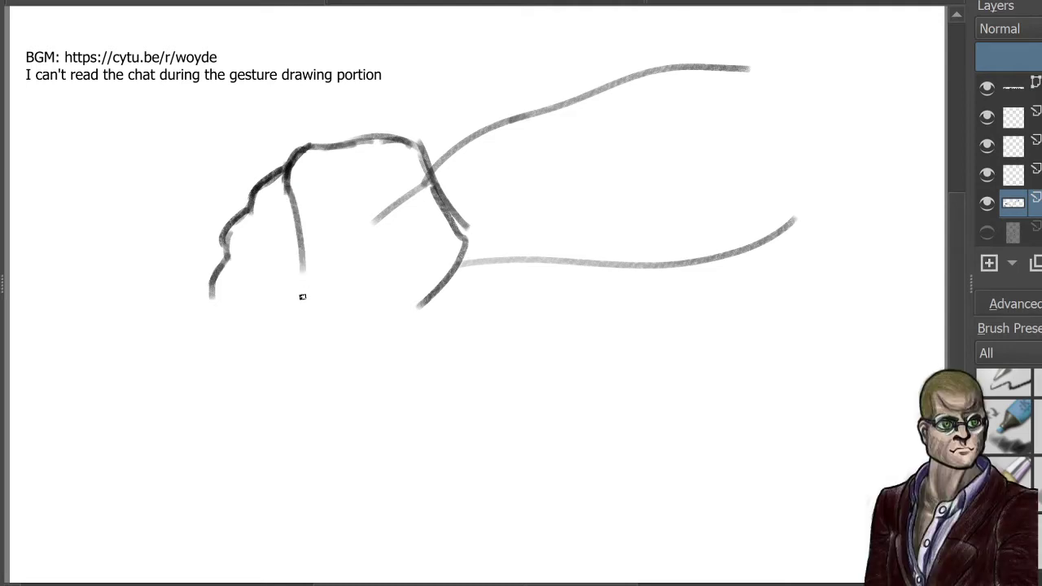
pyautogui.moveTo(291, 195)
pyautogui.mouseDown()
pyautogui.moveTo(303, 273)
pyautogui.moveTo(367, 346)
pyautogui.mouseUp()
pyautogui.moveTo(306, 275); pyautogui.dragTo(368, 349)
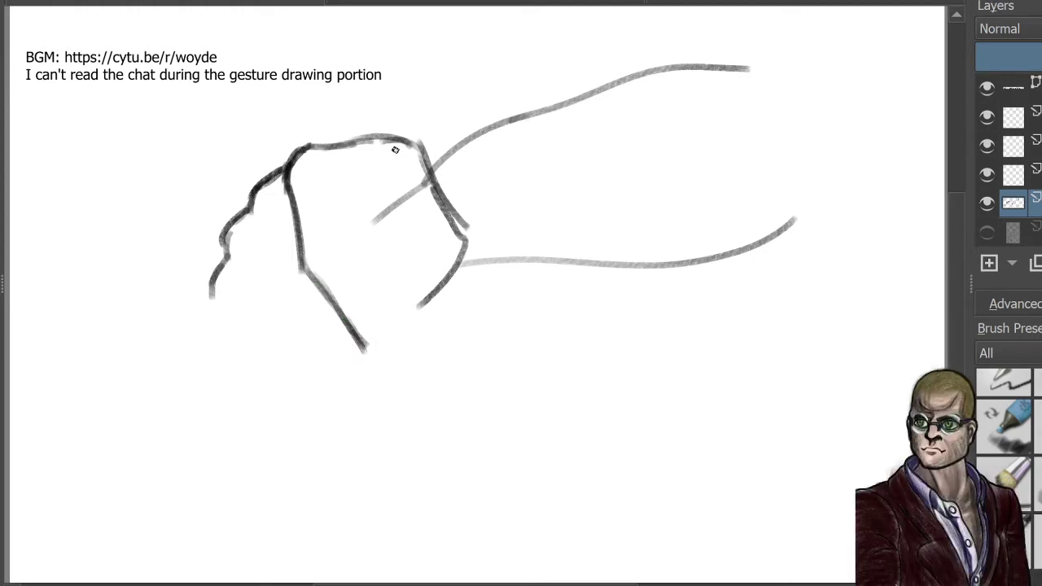
# Step: Draw the rounded thumb folded across the fist, with the index fingertip and a short crease beneath it
pyautogui.moveTo(397, 149)
pyautogui.mouseDown()
pyautogui.moveTo(327, 209)
pyautogui.moveTo(309, 241)
pyautogui.mouseUp()
pyautogui.moveTo(328, 207)
pyautogui.mouseDown()
pyautogui.moveTo(322, 258)
pyautogui.moveTo(351, 268)
pyautogui.moveTo(405, 237)
pyautogui.moveTo(444, 244)
pyautogui.mouseUp()
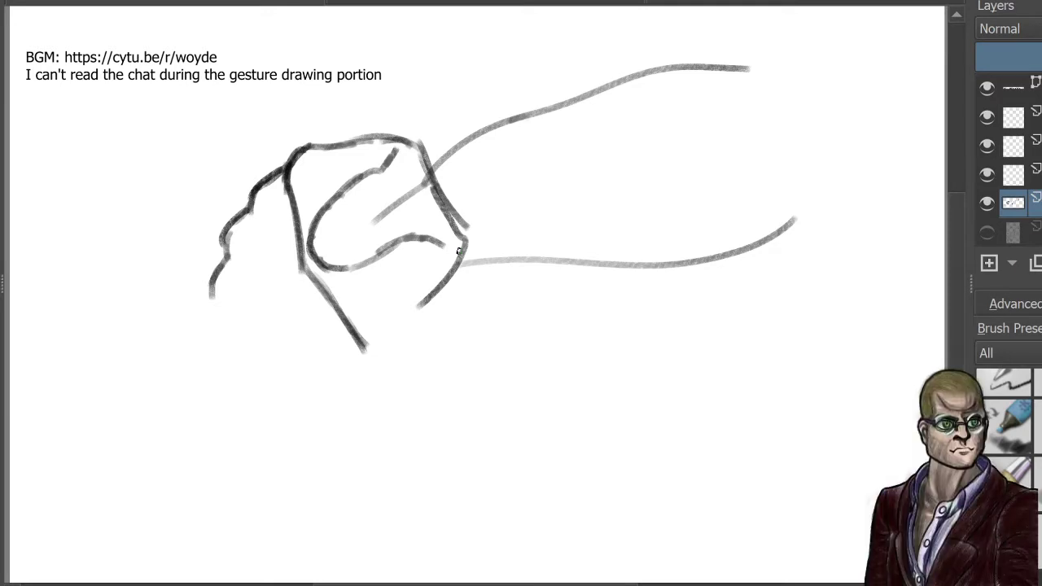
pyautogui.moveTo(371, 268); pyautogui.dragTo(430, 291)
pyautogui.moveTo(367, 265)
pyautogui.mouseDown()
pyautogui.moveTo(383, 302)
pyautogui.moveTo(368, 345)
pyautogui.mouseUp()
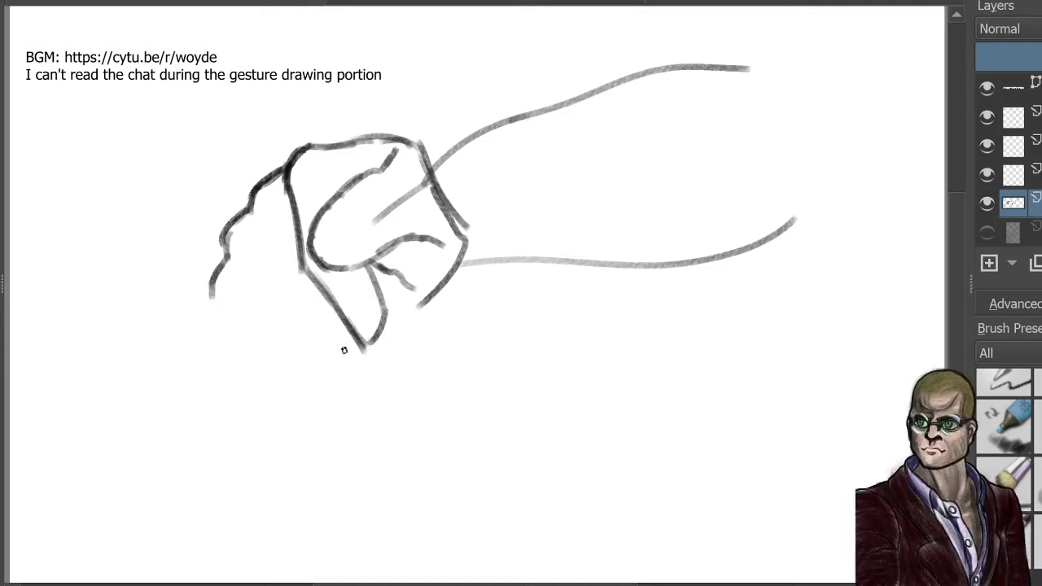
# Step: Draw the bent finger edge behind the index finger and a four-sided block extending from beneath the fist
pyautogui.moveTo(257, 221); pyautogui.dragTo(290, 296)
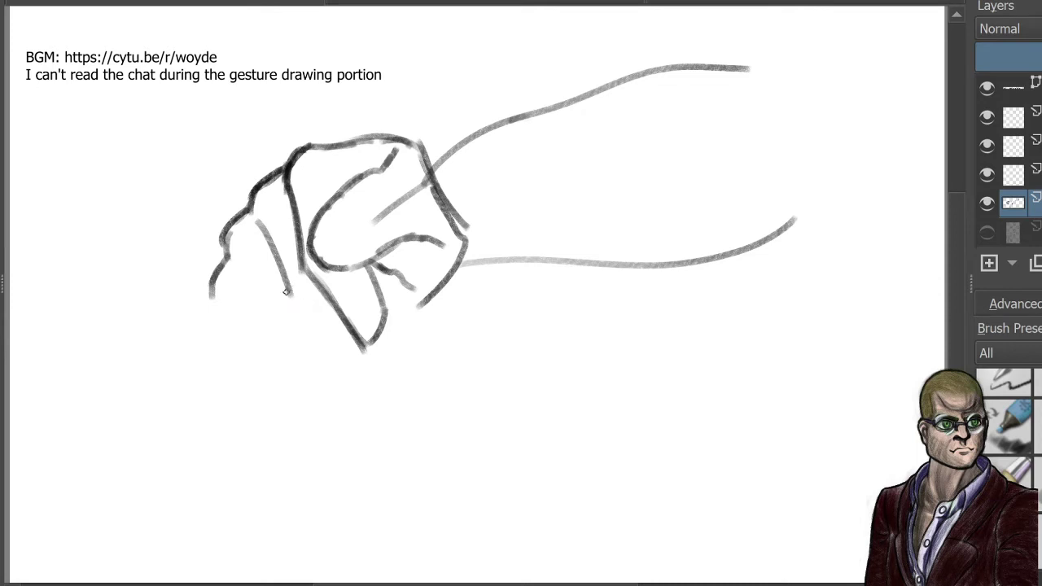
pyautogui.moveTo(286, 292)
pyautogui.mouseDown()
pyautogui.moveTo(344, 350)
pyautogui.moveTo(386, 364)
pyautogui.moveTo(407, 409)
pyautogui.moveTo(639, 373)
pyautogui.mouseUp()
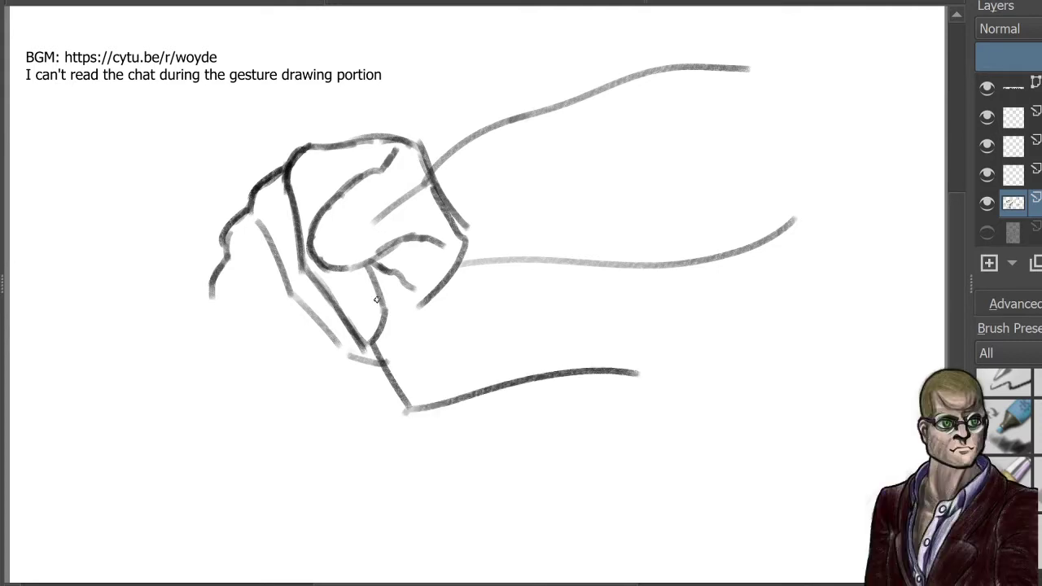
pyautogui.moveTo(376, 299)
pyautogui.mouseDown()
pyautogui.moveTo(406, 286)
pyautogui.moveTo(575, 274)
pyautogui.moveTo(605, 363)
pyautogui.mouseUp()
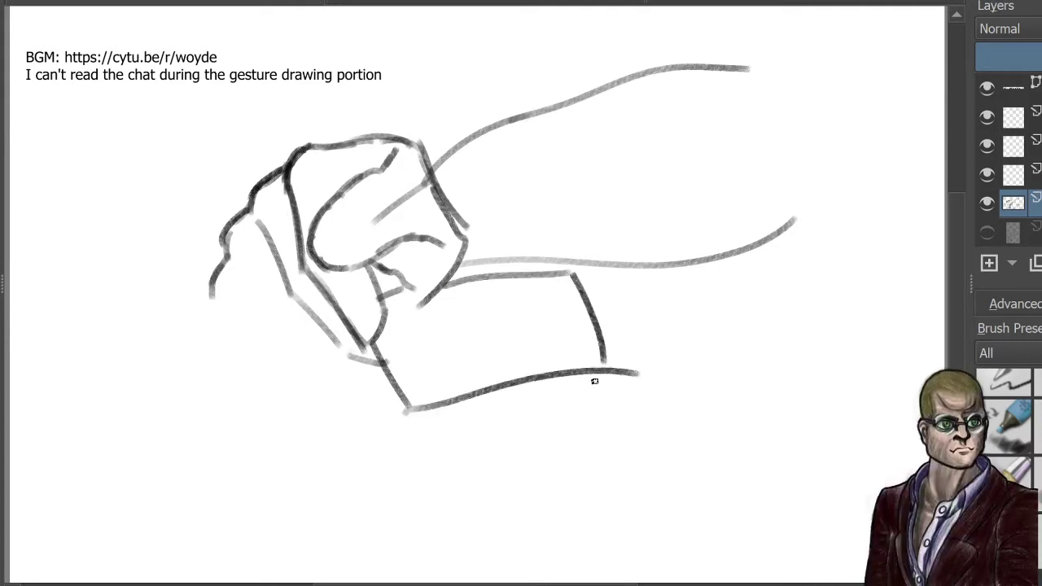
# Step: Outline the two outer curled fingers and add a round thumbnail and short arcs across the fingers
pyautogui.moveTo(230, 257)
pyautogui.mouseDown()
pyautogui.moveTo(276, 331)
pyautogui.moveTo(352, 327)
pyautogui.mouseUp()
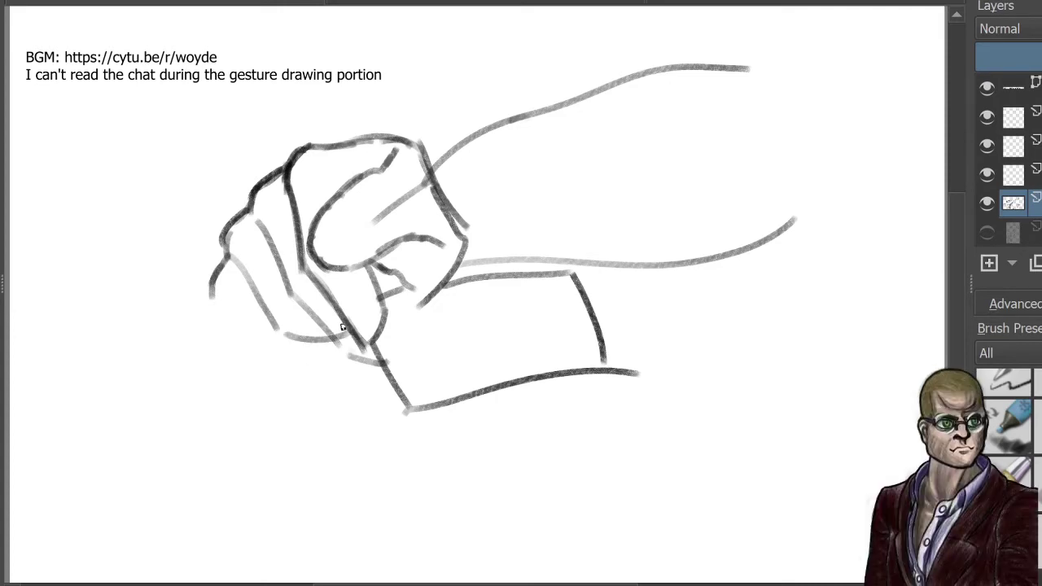
pyautogui.moveTo(212, 285)
pyautogui.mouseDown()
pyautogui.moveTo(269, 371)
pyautogui.moveTo(332, 347)
pyautogui.mouseUp()
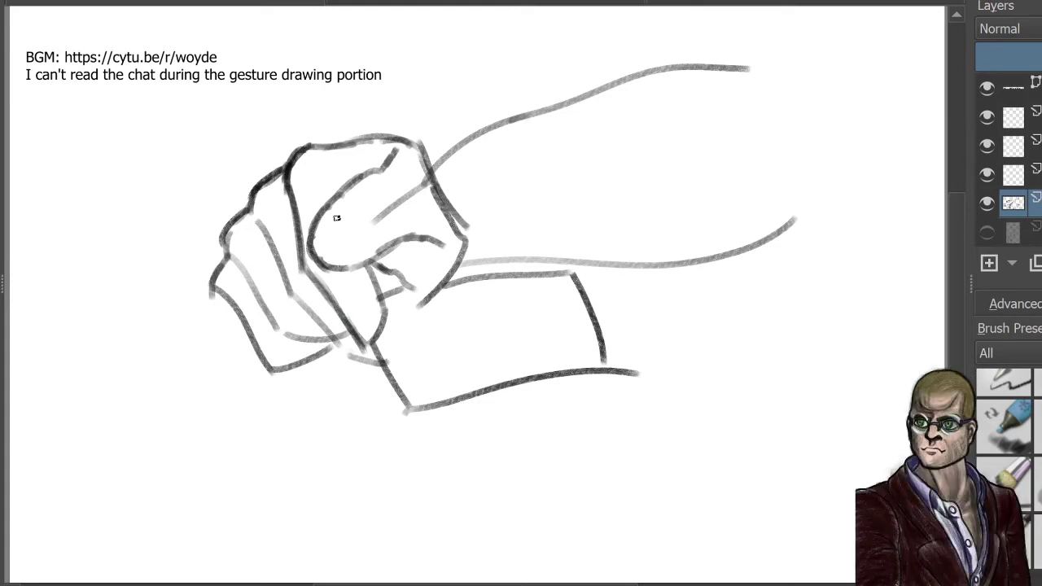
pyautogui.moveTo(339, 217)
pyautogui.mouseDown()
pyautogui.moveTo(346, 249)
pyautogui.moveTo(359, 232)
pyautogui.moveTo(364, 243)
pyautogui.mouseUp()
pyautogui.moveTo(277, 259)
pyautogui.mouseDown()
pyautogui.moveTo(248, 289)
pyautogui.moveTo(257, 303)
pyautogui.moveTo(241, 287)
pyautogui.moveTo(244, 265)
pyautogui.moveTo(249, 303)
pyautogui.mouseUp()
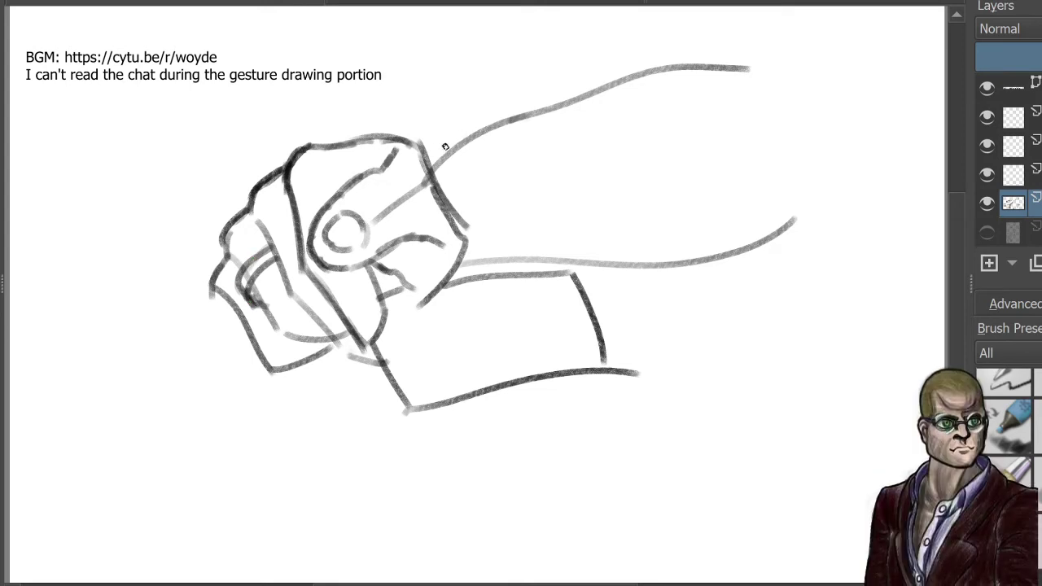
# Step: Straighten and darken the forearm's upper contour with overlapping strokes, and add a slanted edge at its far end
pyautogui.moveTo(424, 155); pyautogui.dragTo(532, 114)
pyautogui.moveTo(468, 140); pyautogui.dragTo(637, 70)
pyautogui.moveTo(568, 104); pyautogui.dragTo(691, 65)
pyautogui.moveTo(601, 83)
pyautogui.mouseDown()
pyautogui.moveTo(674, 67)
pyautogui.moveTo(746, 71)
pyautogui.mouseUp()
pyautogui.moveTo(739, 75); pyautogui.dragTo(566, 102)
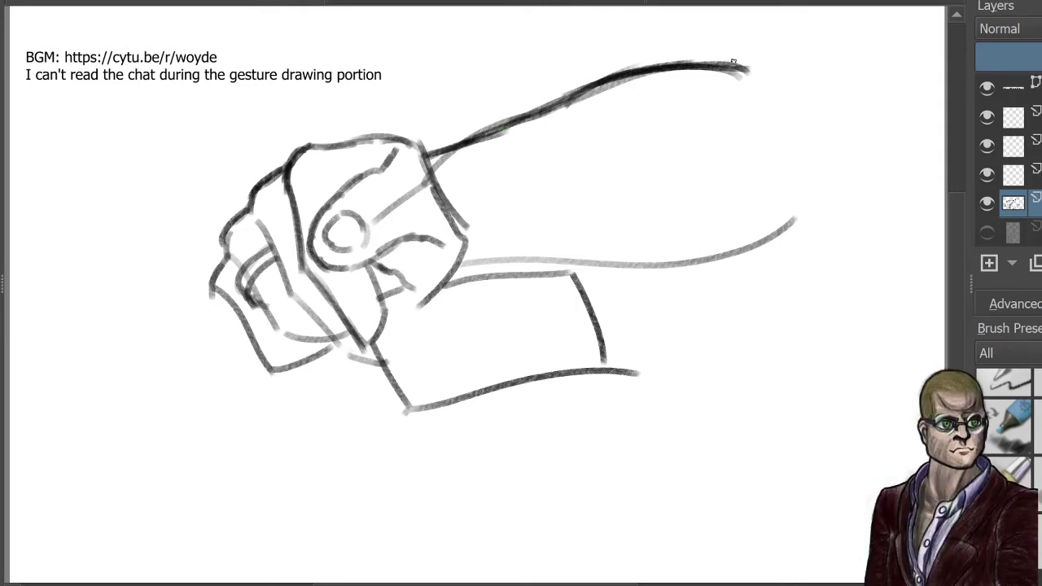
pyautogui.moveTo(729, 62); pyautogui.dragTo(787, 164)
pyautogui.moveTo(786, 168); pyautogui.dragTo(787, 175)
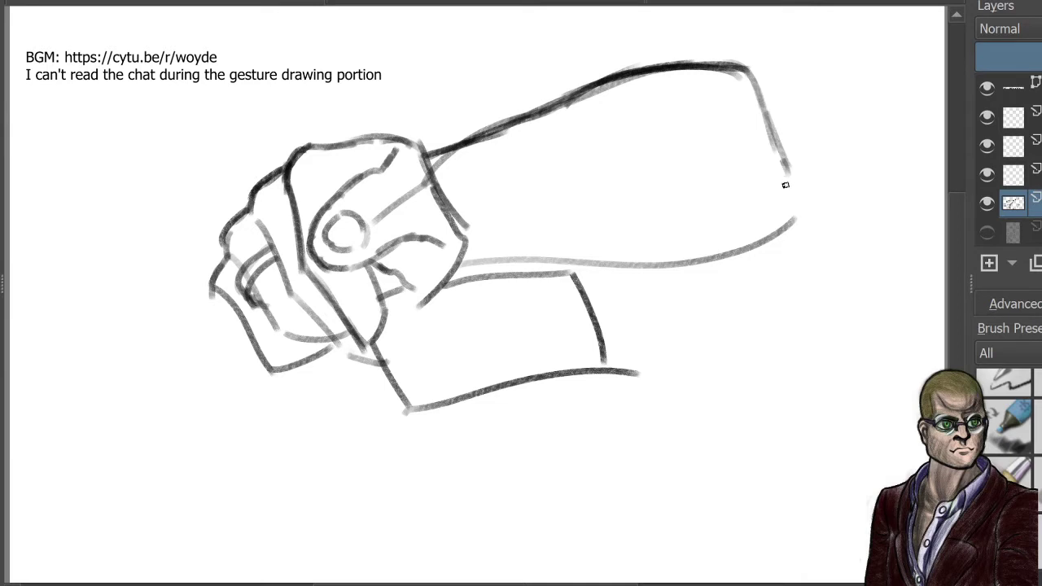
# Step: Extend the arm past the forearm with three diagonal lines, and add a short inner line running from the wrist
pyautogui.moveTo(714, 59); pyautogui.dragTo(787, 3)
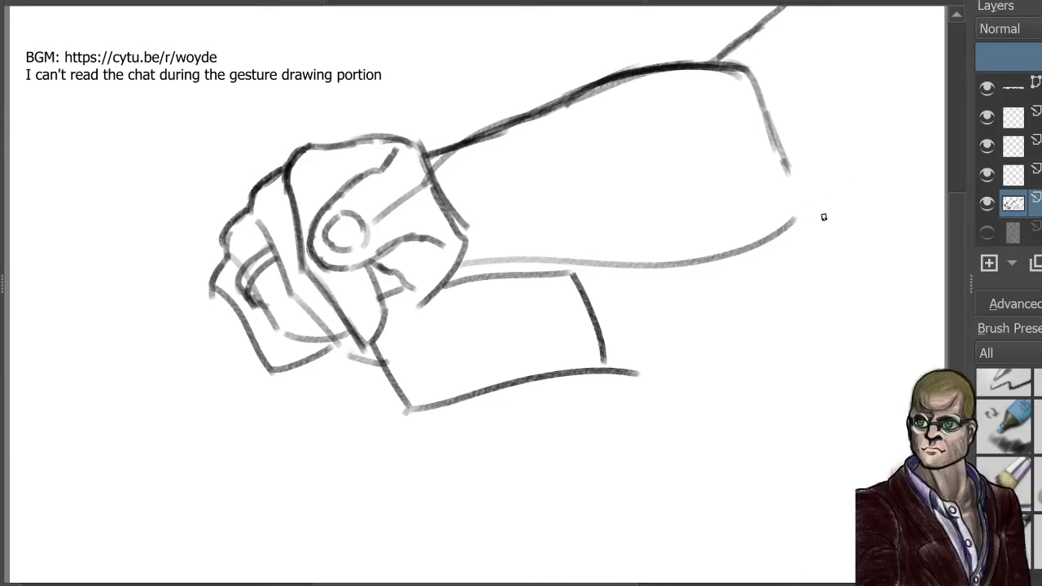
pyautogui.moveTo(788, 233)
pyautogui.mouseDown()
pyautogui.moveTo(821, 224)
pyautogui.moveTo(941, 116)
pyautogui.mouseUp()
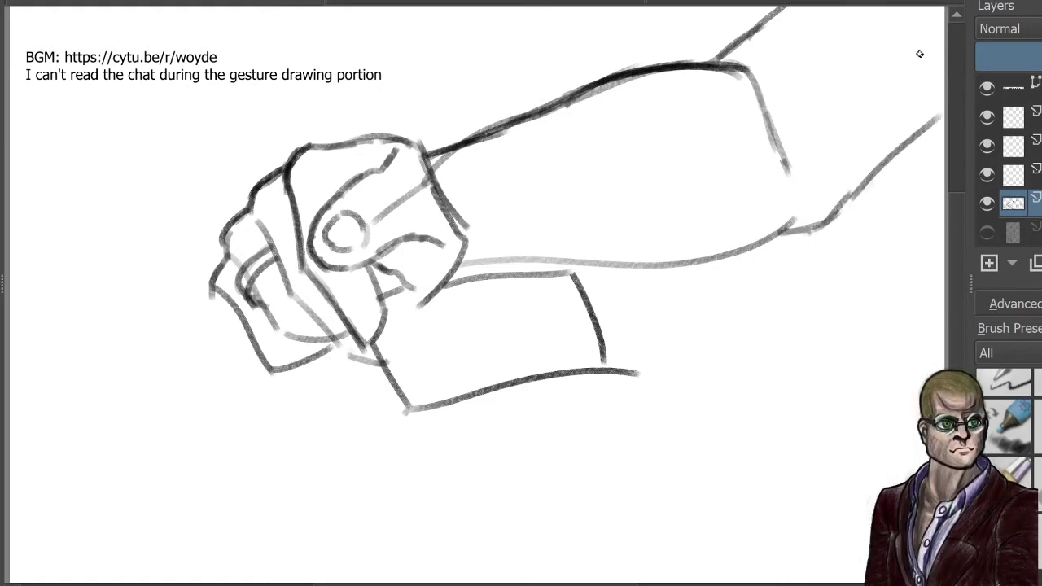
pyautogui.moveTo(823, 171); pyautogui.dragTo(938, 46)
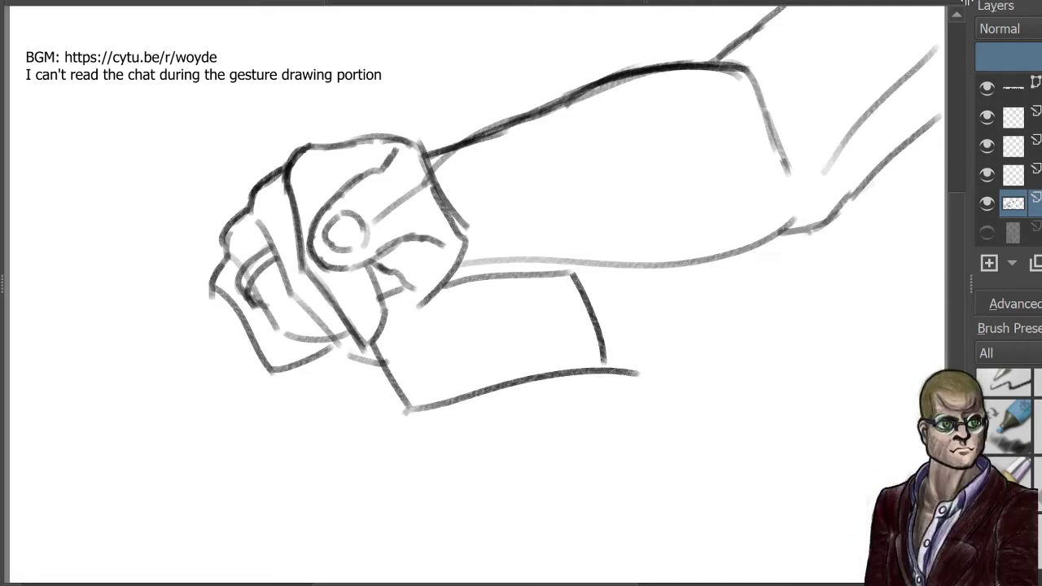
pyautogui.moveTo(469, 239); pyautogui.dragTo(588, 226)
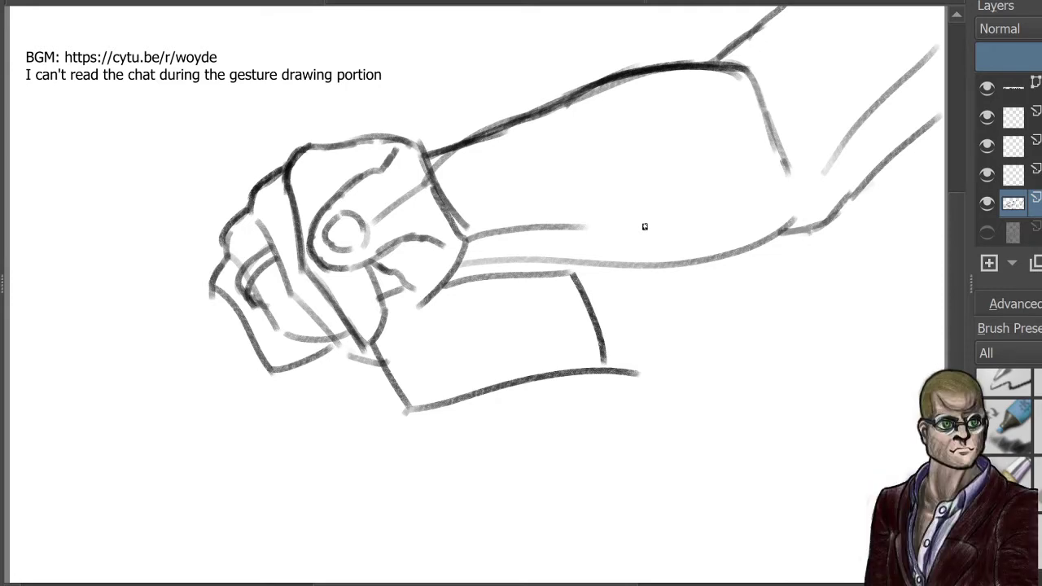
# Step: Add a curved thumb joint line and small crease marks around the thumb, and strengthen the rounded heel of the hand
pyautogui.moveTo(377, 173); pyautogui.dragTo(400, 204)
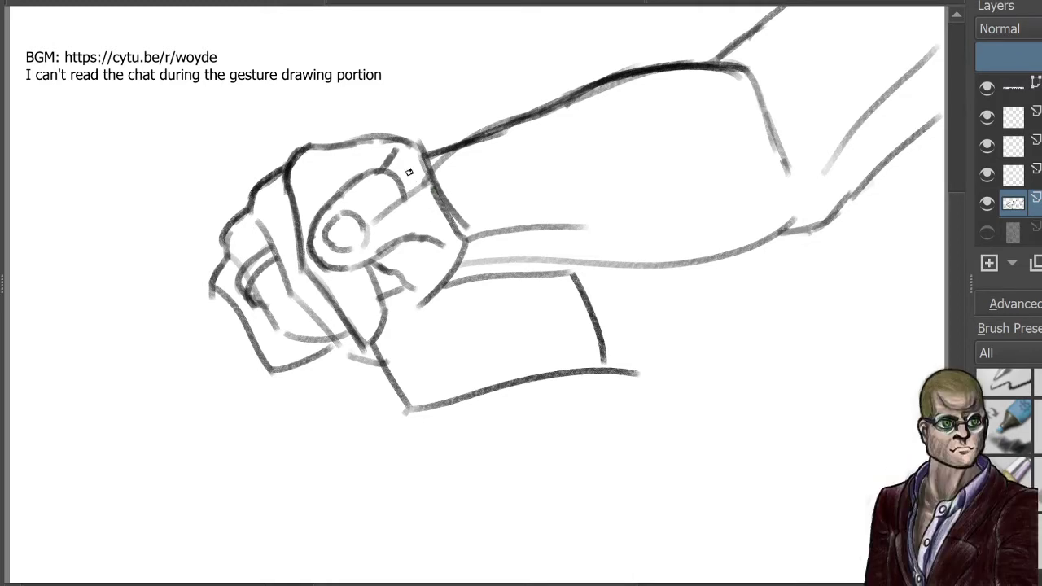
pyautogui.moveTo(425, 178)
pyautogui.mouseDown()
pyautogui.moveTo(481, 231)
pyautogui.moveTo(448, 282)
pyautogui.mouseUp()
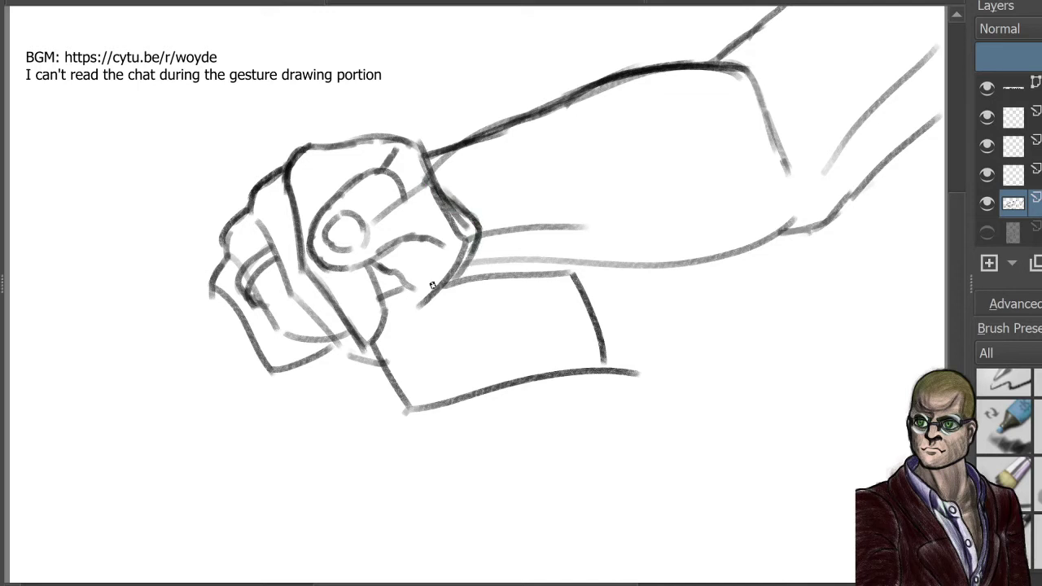
pyautogui.moveTo(475, 245); pyautogui.dragTo(437, 293)
pyautogui.moveTo(374, 266); pyautogui.dragTo(424, 287)
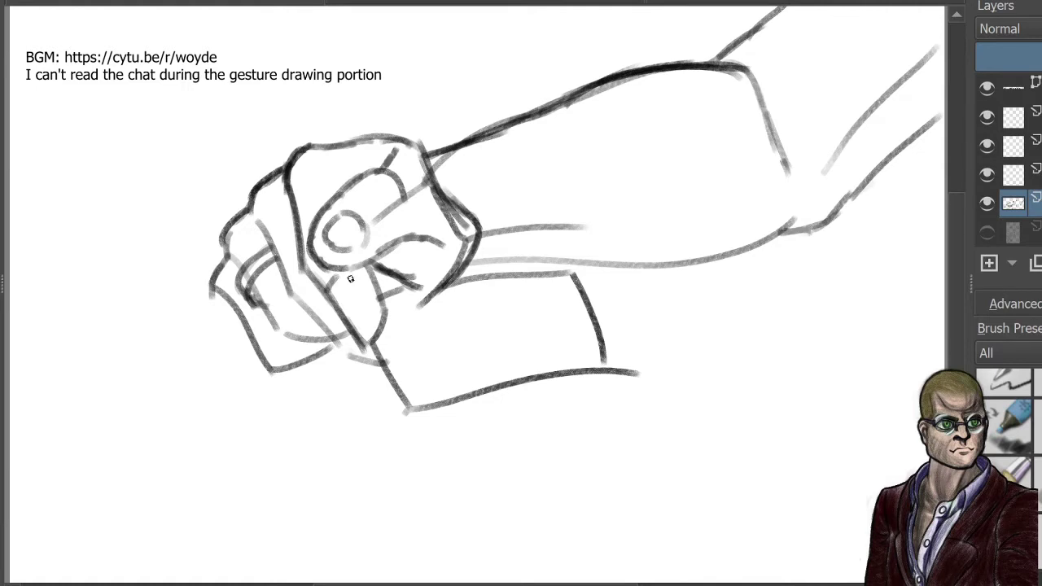
pyautogui.moveTo(327, 186); pyautogui.dragTo(342, 194)
pyautogui.moveTo(351, 170); pyautogui.dragTo(353, 187)
# Step: Start a second hand below the block with a rounded thumb and a wavy upper contour leading into its wrist
pyautogui.moveTo(502, 409)
pyautogui.mouseDown()
pyautogui.moveTo(486, 439)
pyautogui.moveTo(498, 450)
pyautogui.moveTo(544, 461)
pyautogui.moveTo(585, 447)
pyautogui.mouseUp()
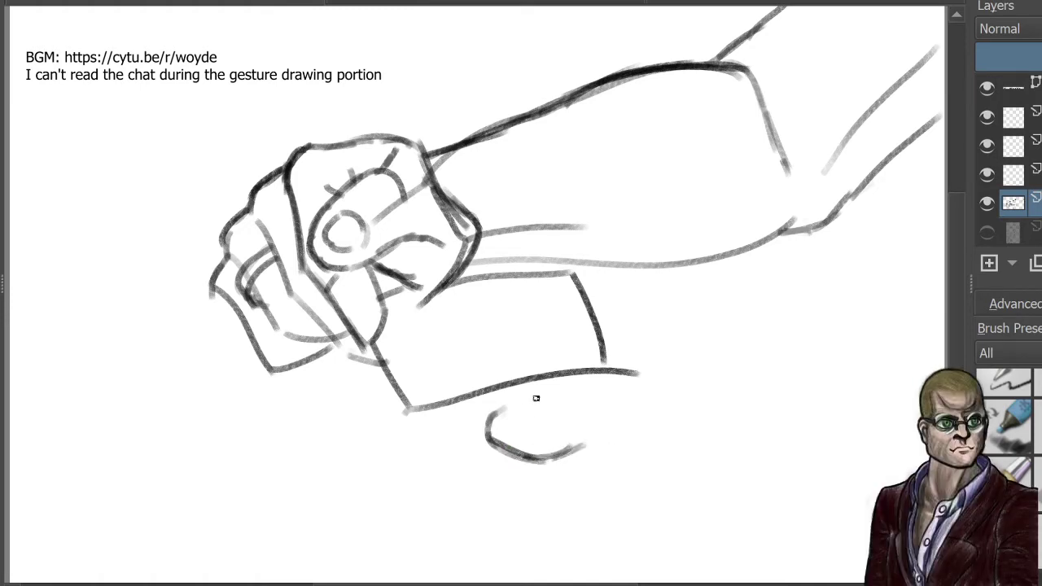
pyautogui.moveTo(500, 413)
pyautogui.mouseDown()
pyautogui.moveTo(579, 388)
pyautogui.moveTo(547, 390)
pyautogui.moveTo(557, 386)
pyautogui.moveTo(660, 392)
pyautogui.mouseUp()
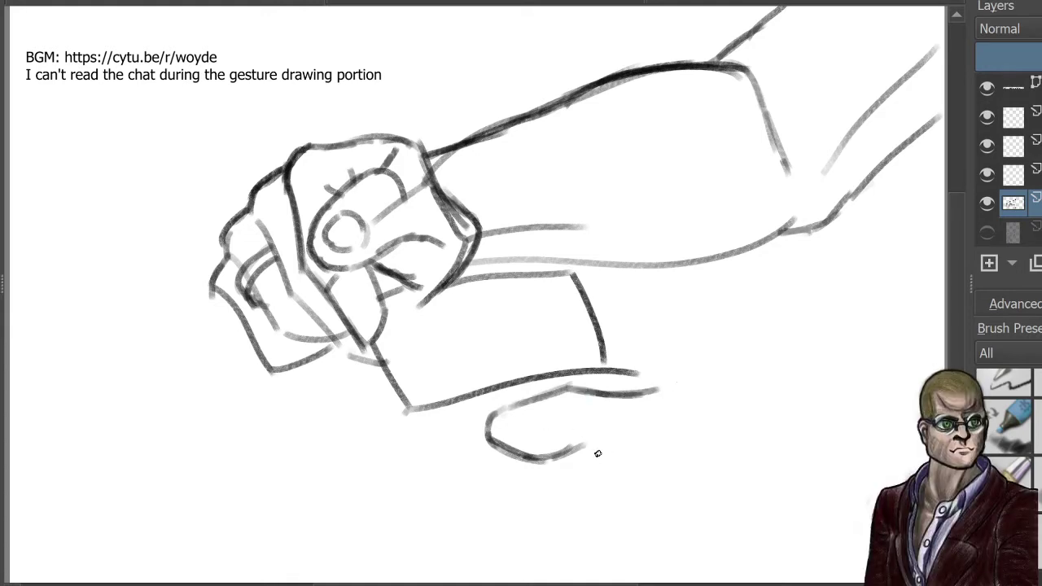
pyautogui.moveTo(573, 444); pyautogui.dragTo(660, 469)
pyautogui.moveTo(654, 383)
pyautogui.mouseDown()
pyautogui.moveTo(752, 376)
pyautogui.moveTo(705, 370)
pyautogui.moveTo(766, 378)
pyautogui.moveTo(798, 399)
pyautogui.moveTo(898, 383)
pyautogui.mouseUp()
pyautogui.moveTo(797, 395); pyautogui.dragTo(924, 376)
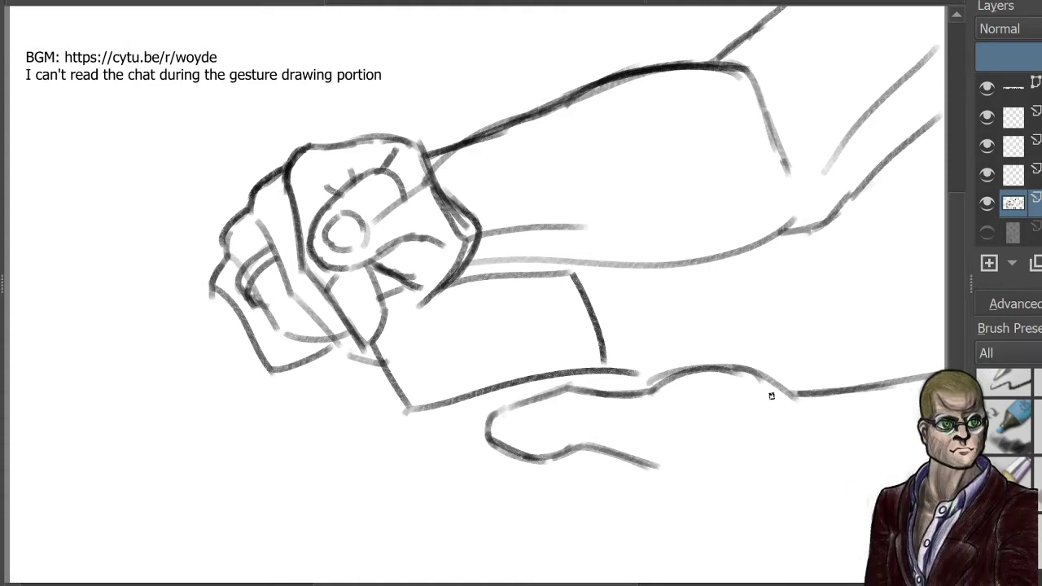
pyautogui.moveTo(720, 375)
pyautogui.mouseDown()
pyautogui.moveTo(805, 399)
pyautogui.moveTo(841, 394)
pyautogui.mouseUp()
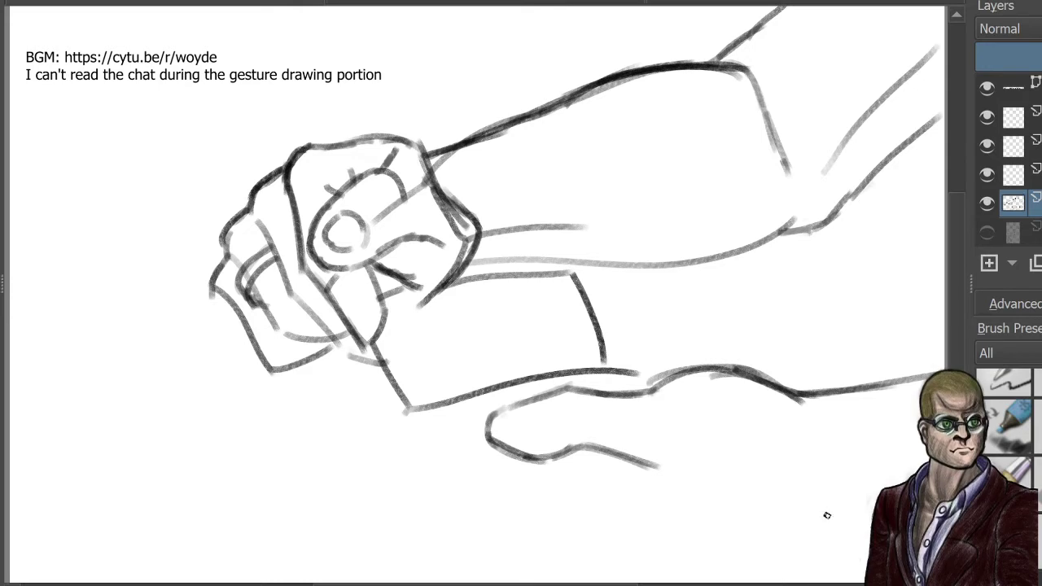
# Step: Draw the second hand's lower contour rising to its wrist, and add a thumbnail and a small knuckle mark to its thumb
pyautogui.moveTo(824, 521); pyautogui.dragTo(868, 492)
pyautogui.moveTo(697, 556)
pyautogui.mouseDown()
pyautogui.moveTo(756, 553)
pyautogui.moveTo(863, 500)
pyautogui.mouseUp()
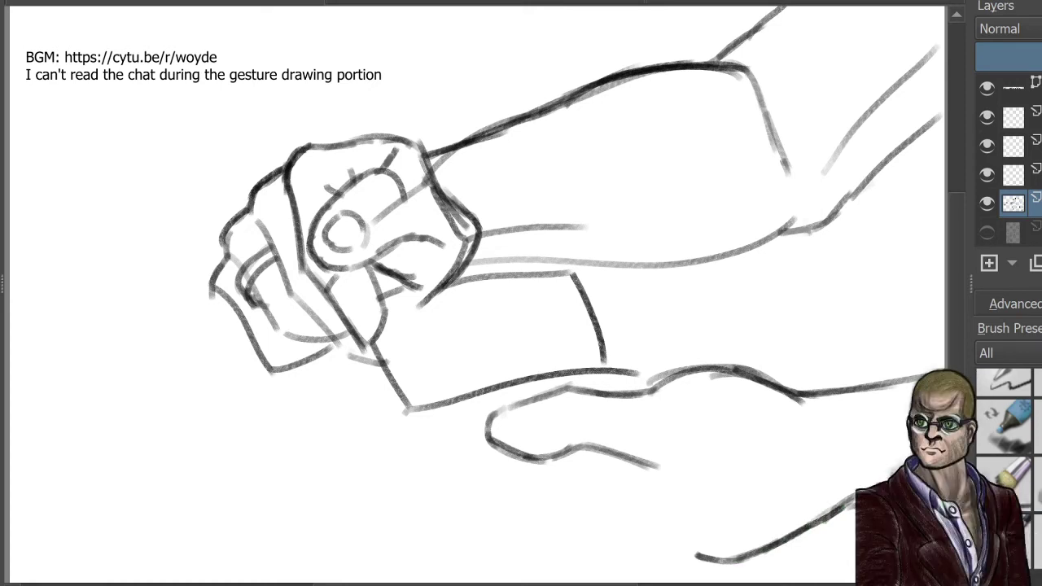
pyautogui.moveTo(705, 561); pyautogui.dragTo(688, 553)
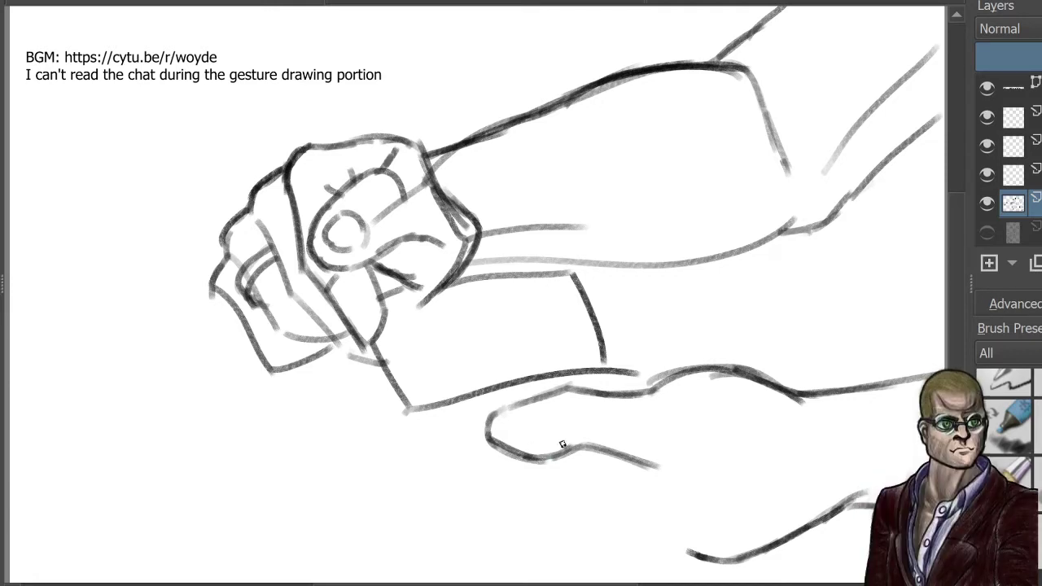
pyautogui.moveTo(496, 427)
pyautogui.mouseDown()
pyautogui.moveTo(540, 429)
pyautogui.moveTo(538, 407)
pyautogui.moveTo(521, 411)
pyautogui.mouseUp()
pyautogui.moveTo(571, 374); pyautogui.dragTo(600, 386)
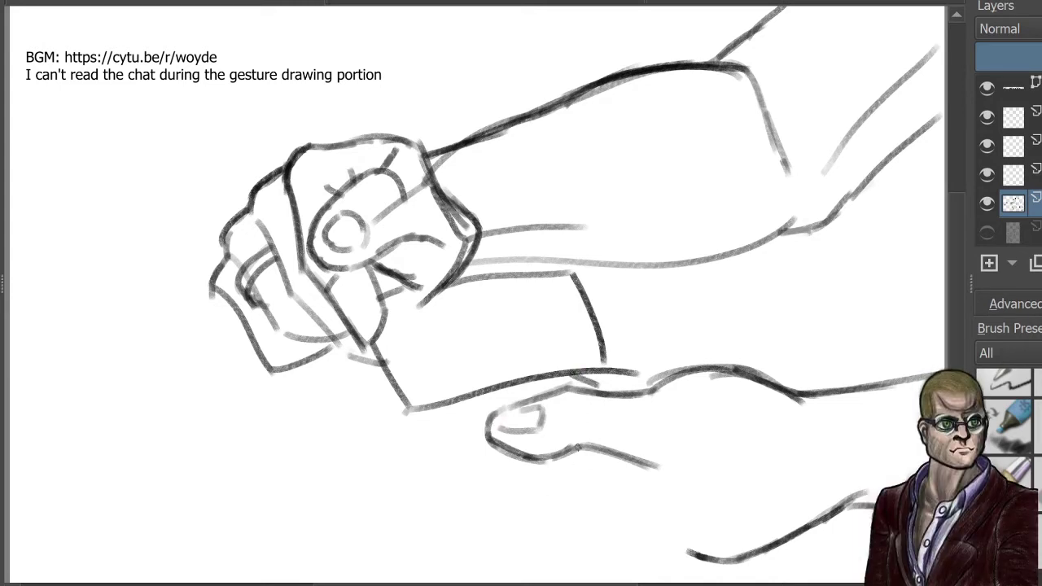
# Step: Draw two nested angular contours below the block, running from its lower corner around and up to the second hand's thumb
pyautogui.moveTo(583, 449); pyautogui.dragTo(525, 506)
pyautogui.moveTo(371, 373)
pyautogui.mouseDown()
pyautogui.moveTo(336, 411)
pyautogui.moveTo(398, 471)
pyautogui.moveTo(463, 516)
pyautogui.moveTo(529, 488)
pyautogui.mouseUp()
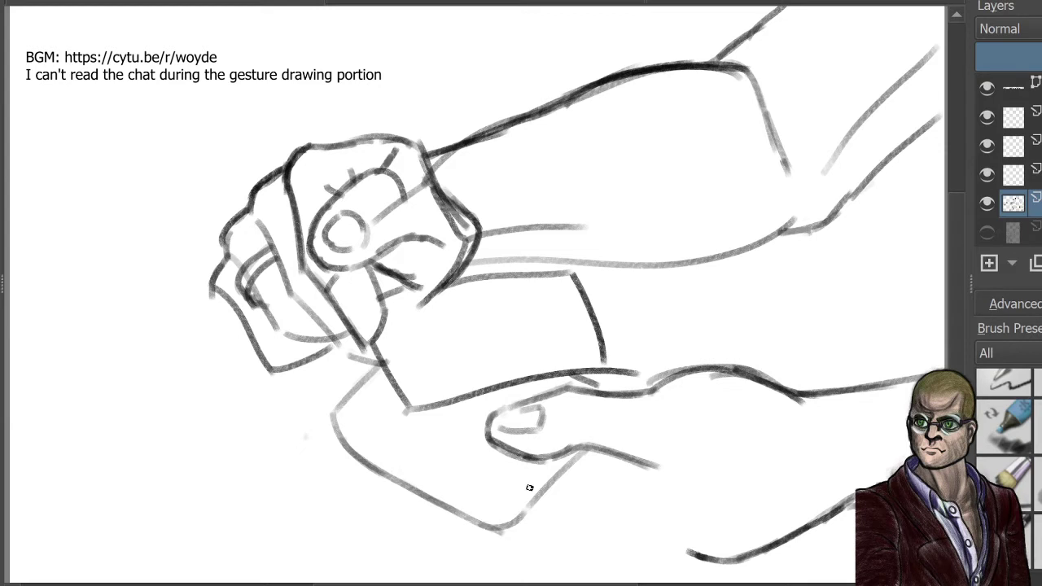
pyautogui.moveTo(351, 457); pyautogui.dragTo(343, 489)
pyautogui.moveTo(603, 453); pyautogui.dragTo(559, 517)
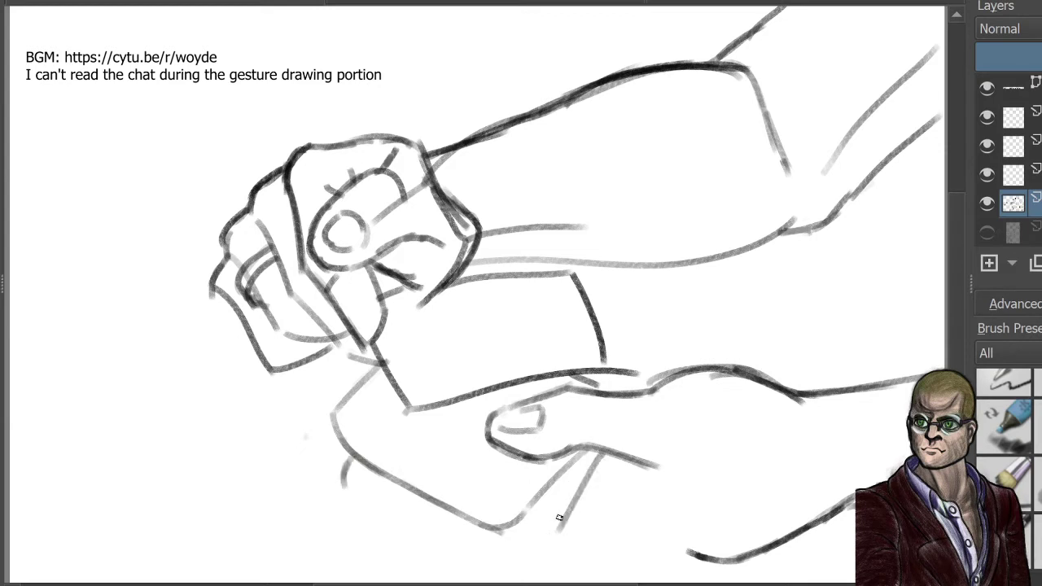
pyautogui.moveTo(590, 470); pyautogui.dragTo(531, 569)
pyautogui.moveTo(345, 487)
pyautogui.mouseDown()
pyautogui.moveTo(444, 556)
pyautogui.moveTo(361, 502)
pyautogui.moveTo(510, 579)
pyautogui.moveTo(536, 580)
pyautogui.mouseUp()
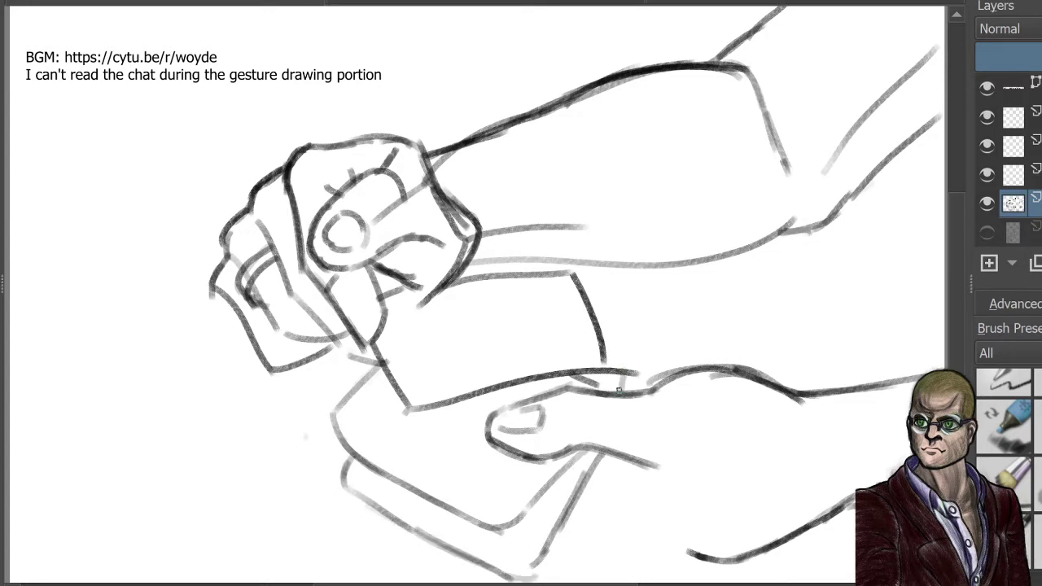
# Step: Sketch small fingertip shapes above the second hand's thumb base and two long finger lines descending below the hand
pyautogui.moveTo(625, 382); pyautogui.dragTo(612, 365)
pyautogui.moveTo(623, 454); pyautogui.dragTo(612, 570)
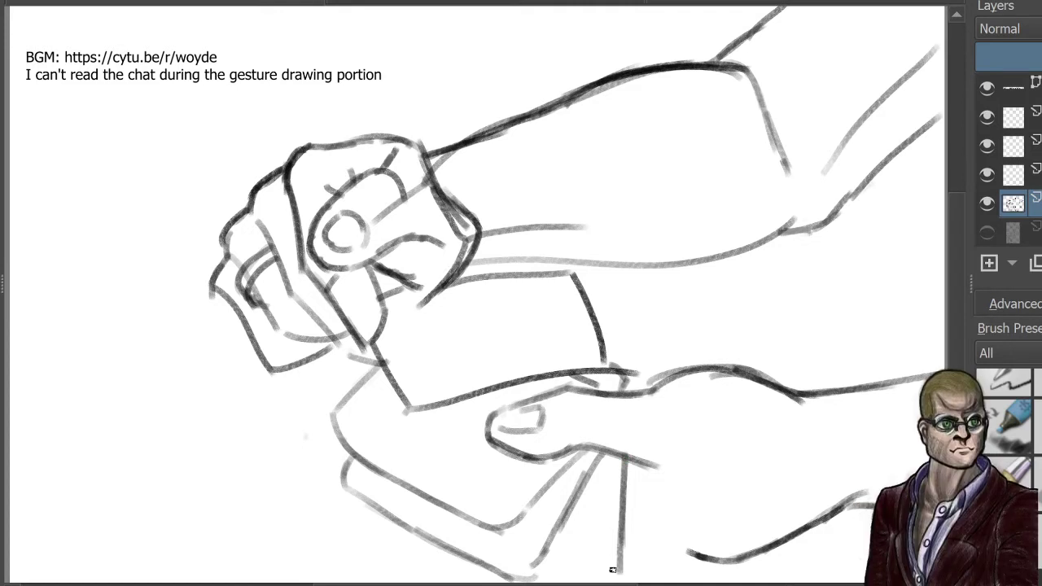
pyautogui.moveTo(622, 371)
pyautogui.mouseDown()
pyautogui.moveTo(632, 384)
pyautogui.moveTo(623, 345)
pyautogui.moveTo(647, 387)
pyautogui.mouseUp()
pyautogui.moveTo(655, 468); pyautogui.dragTo(701, 582)
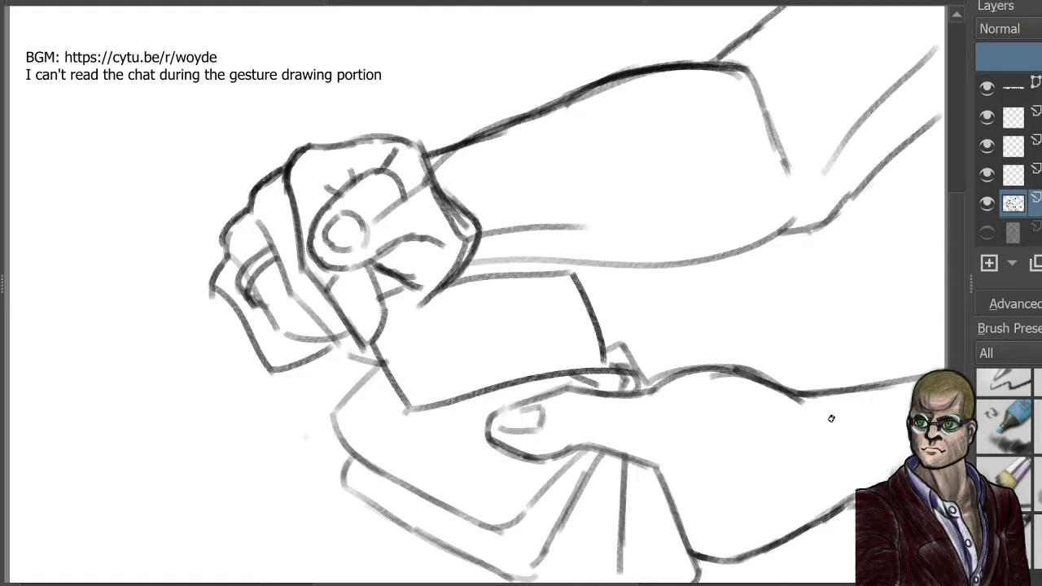
# Step: Add a curved wrist line and small palm creases to the second hand, and refine the first hand's fingertip and rounded heel
pyautogui.moveTo(830, 417)
pyautogui.mouseDown()
pyautogui.moveTo(846, 450)
pyautogui.moveTo(826, 480)
pyautogui.moveTo(837, 422)
pyautogui.moveTo(825, 484)
pyautogui.mouseUp()
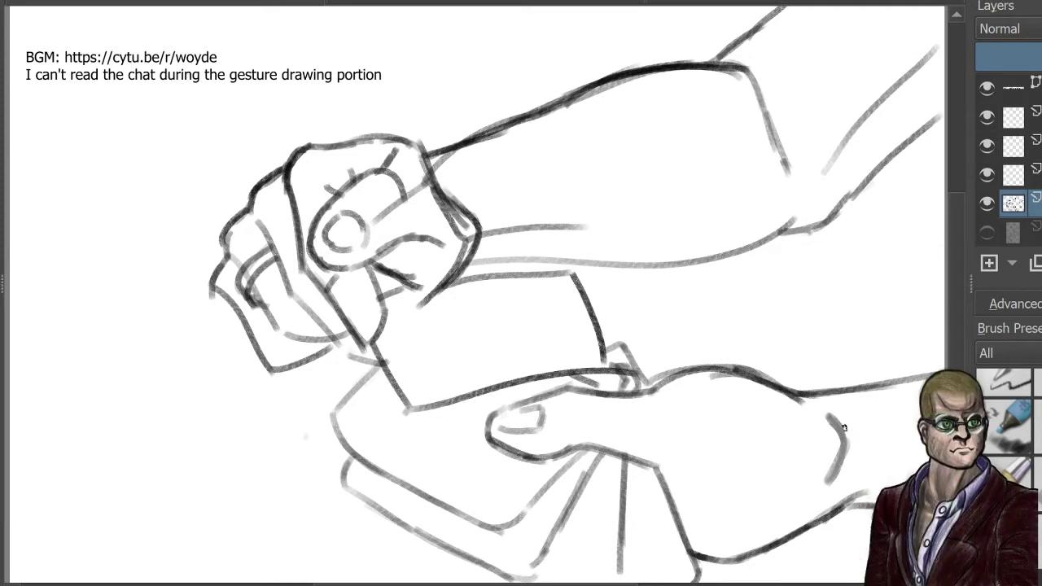
pyautogui.moveTo(841, 417)
pyautogui.mouseDown()
pyautogui.moveTo(870, 405)
pyautogui.moveTo(912, 412)
pyautogui.moveTo(844, 416)
pyautogui.moveTo(907, 412)
pyautogui.mouseUp()
pyautogui.moveTo(679, 472); pyautogui.dragTo(692, 512)
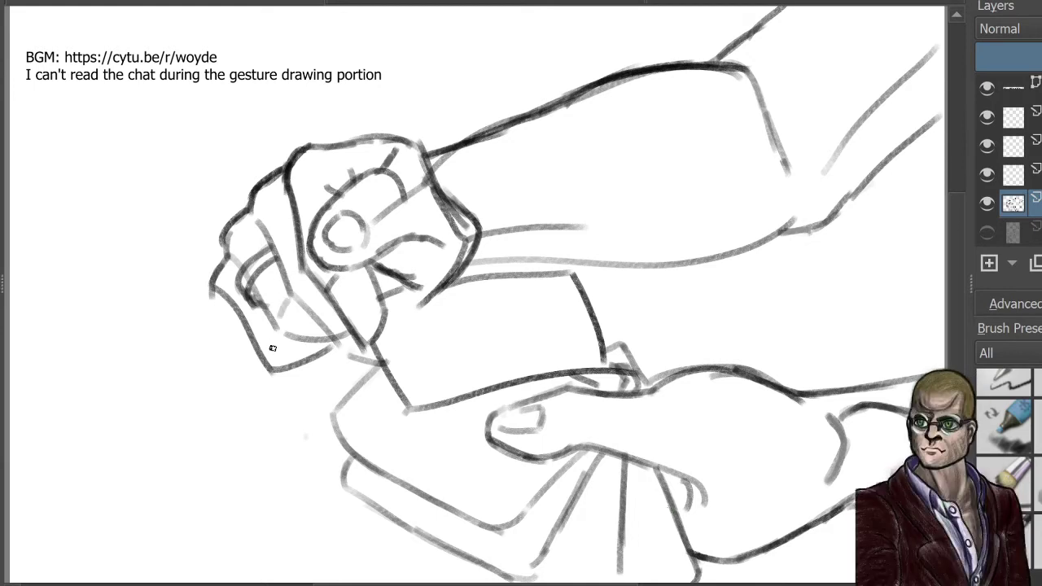
pyautogui.moveTo(273, 348); pyautogui.dragTo(270, 367)
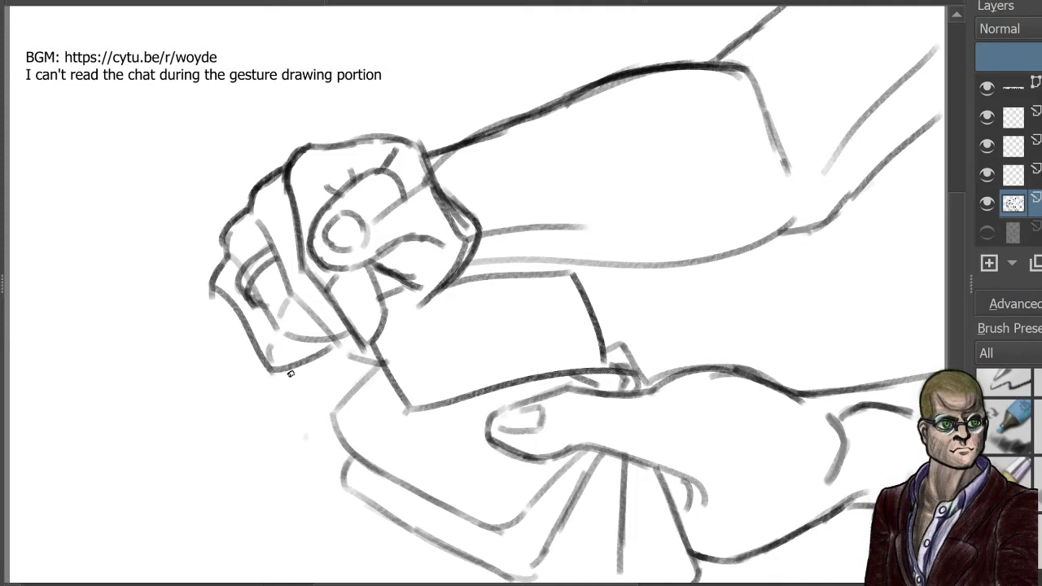
pyautogui.moveTo(382, 273)
pyautogui.mouseDown()
pyautogui.moveTo(420, 293)
pyautogui.moveTo(464, 259)
pyautogui.mouseUp()
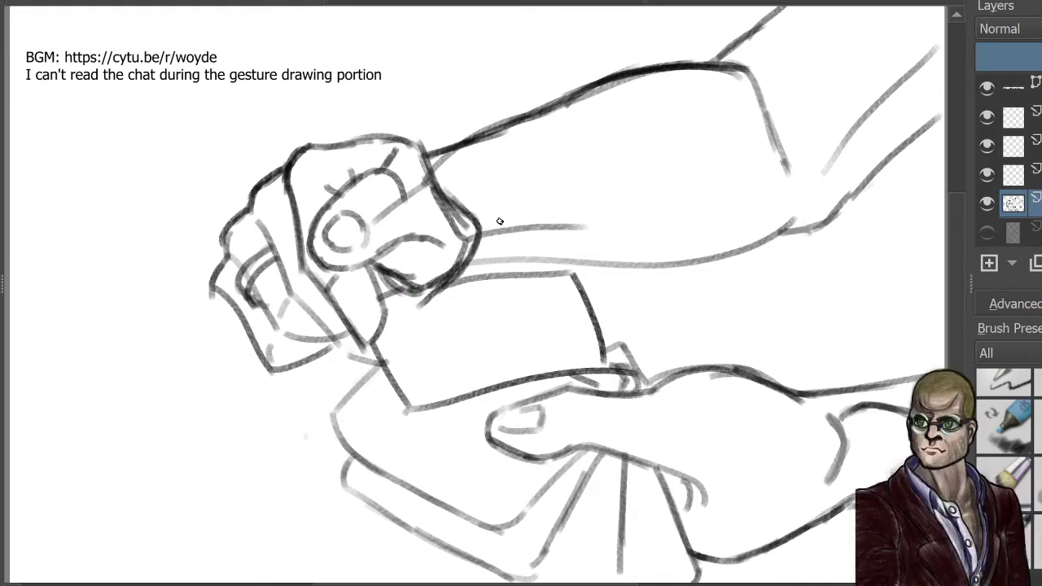
# Step: Hide the finished sketch layer and, on the blank layer above, draw two curved palm-base strokes with a long forearm line on each side
pyautogui.click(988, 202)
pyautogui.press('pageup')
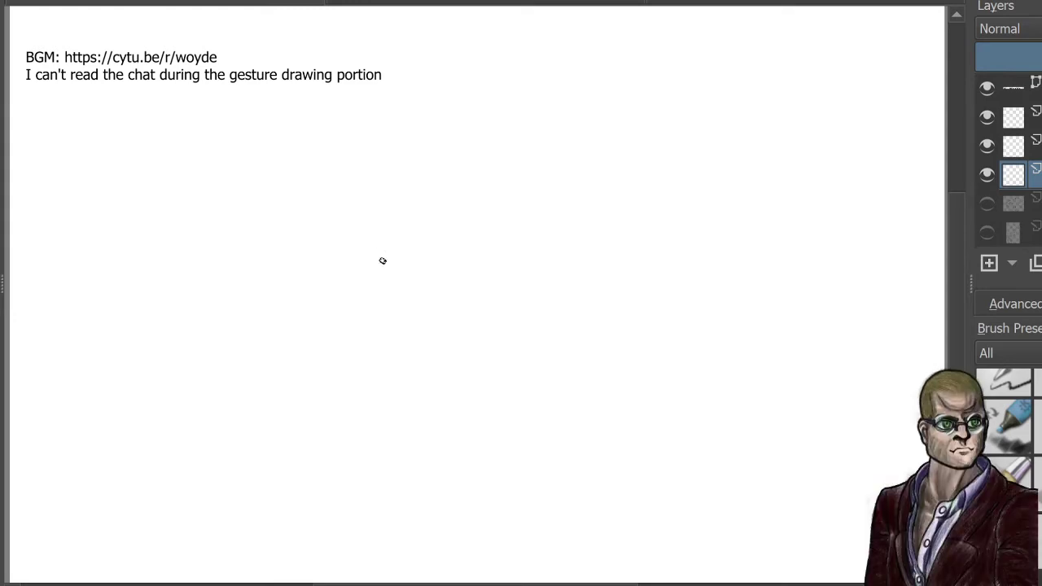
pyautogui.moveTo(409, 301)
pyautogui.mouseDown()
pyautogui.moveTo(463, 282)
pyautogui.moveTo(533, 300)
pyautogui.mouseUp()
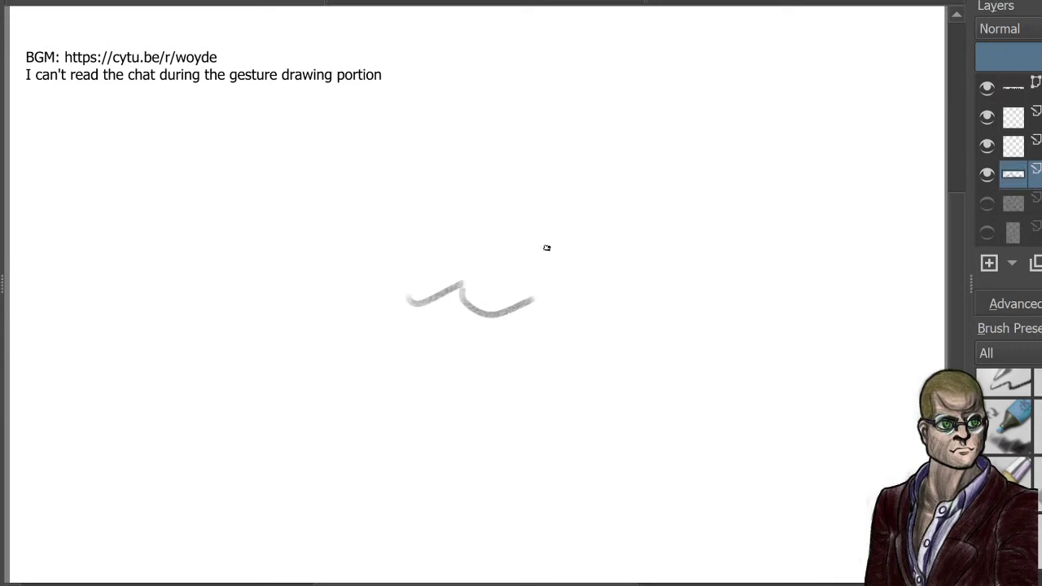
pyautogui.moveTo(415, 346); pyautogui.dragTo(377, 523)
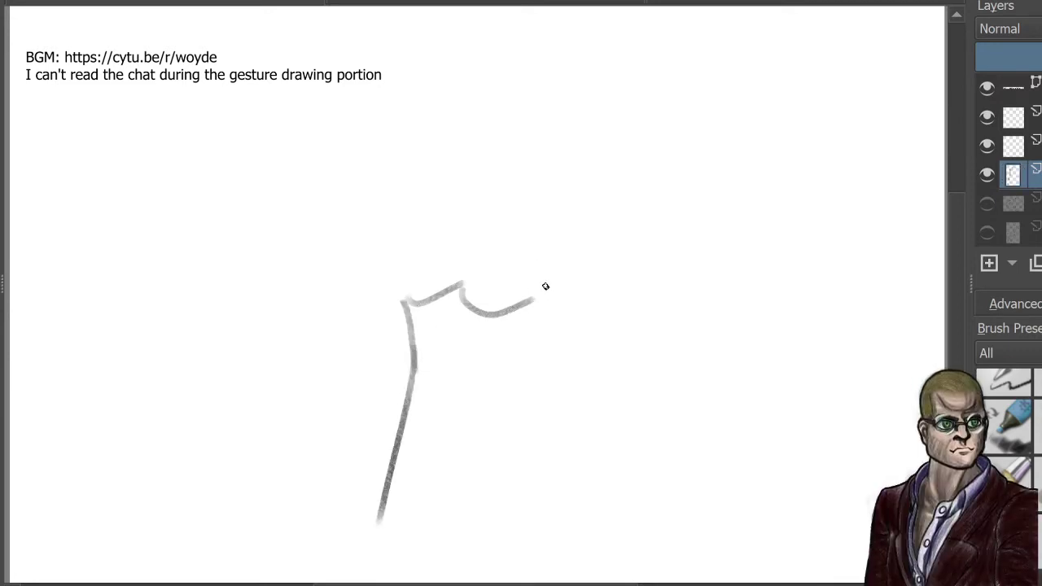
pyautogui.moveTo(545, 282)
pyautogui.mouseDown()
pyautogui.moveTo(550, 472)
pyautogui.moveTo(539, 371)
pyautogui.moveTo(556, 561)
pyautogui.mouseUp()
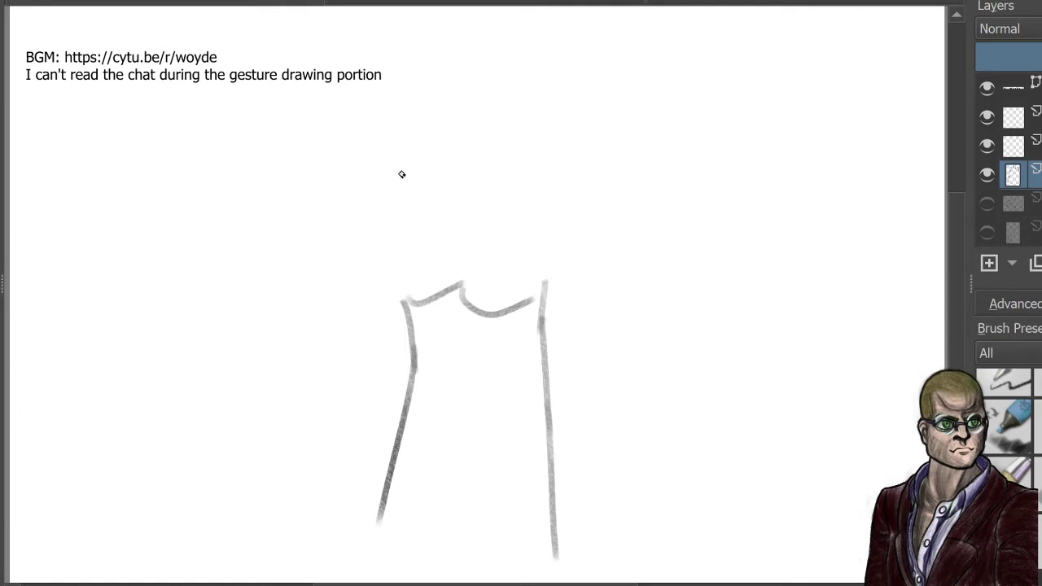
# Step: Draw the rounded thumb extending sideways from the palm, with its lower contour meeting the wrist and a short joint crease
pyautogui.moveTo(383, 161)
pyautogui.mouseDown()
pyautogui.moveTo(378, 226)
pyautogui.moveTo(354, 222)
pyautogui.moveTo(322, 245)
pyautogui.moveTo(333, 231)
pyautogui.moveTo(248, 224)
pyautogui.moveTo(236, 260)
pyautogui.mouseUp()
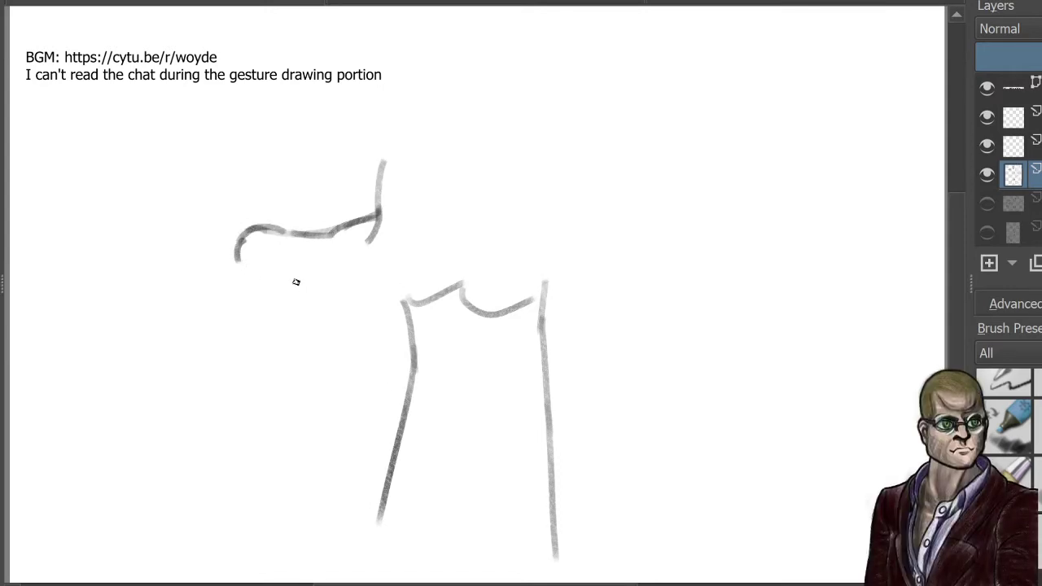
pyautogui.moveTo(301, 282)
pyautogui.mouseDown()
pyautogui.moveTo(254, 281)
pyautogui.moveTo(241, 248)
pyautogui.mouseUp()
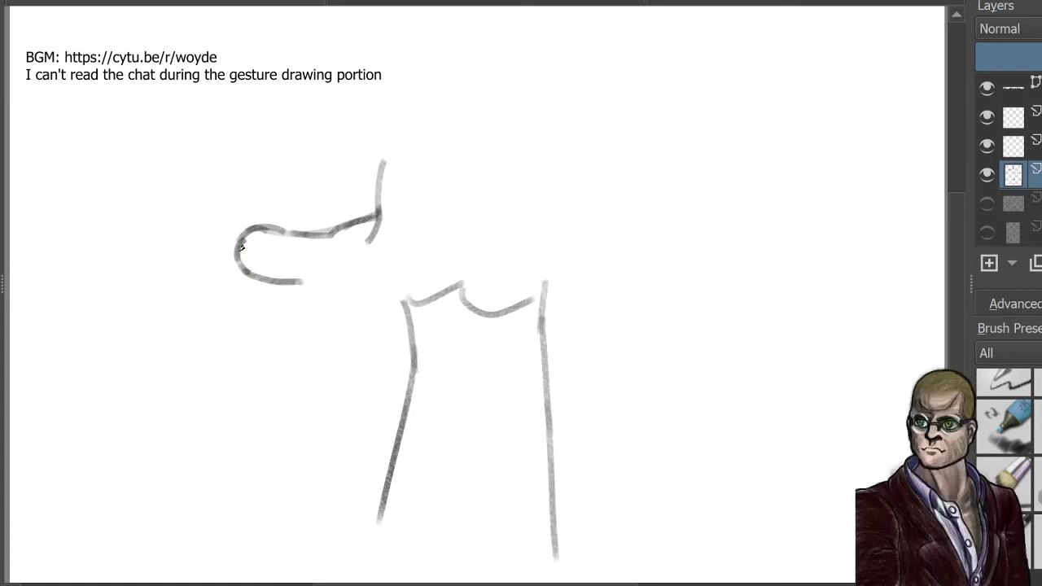
pyautogui.moveTo(296, 281)
pyautogui.mouseDown()
pyautogui.moveTo(330, 303)
pyautogui.moveTo(404, 303)
pyautogui.mouseUp()
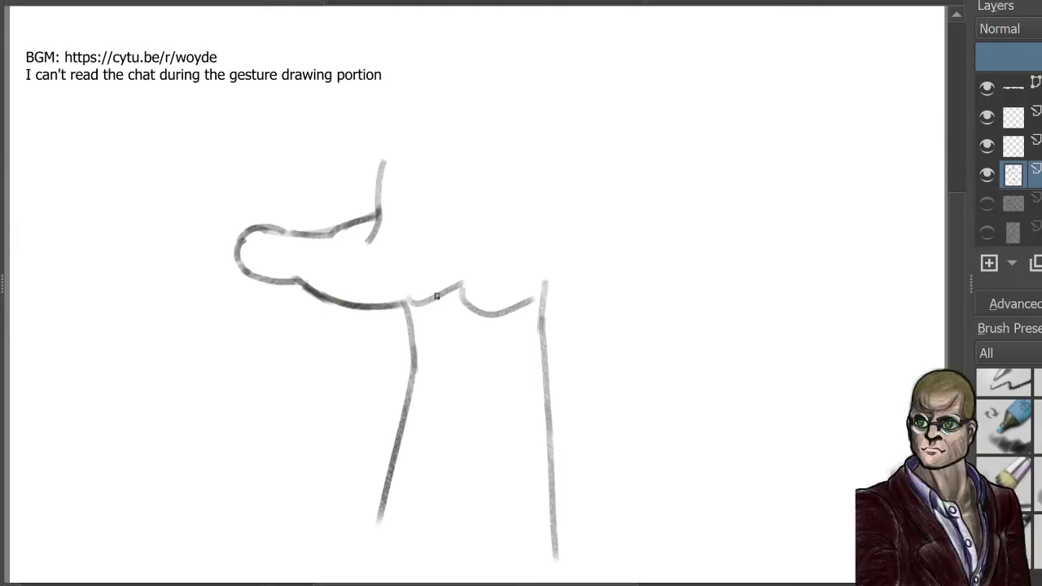
pyautogui.moveTo(302, 279); pyautogui.dragTo(319, 266)
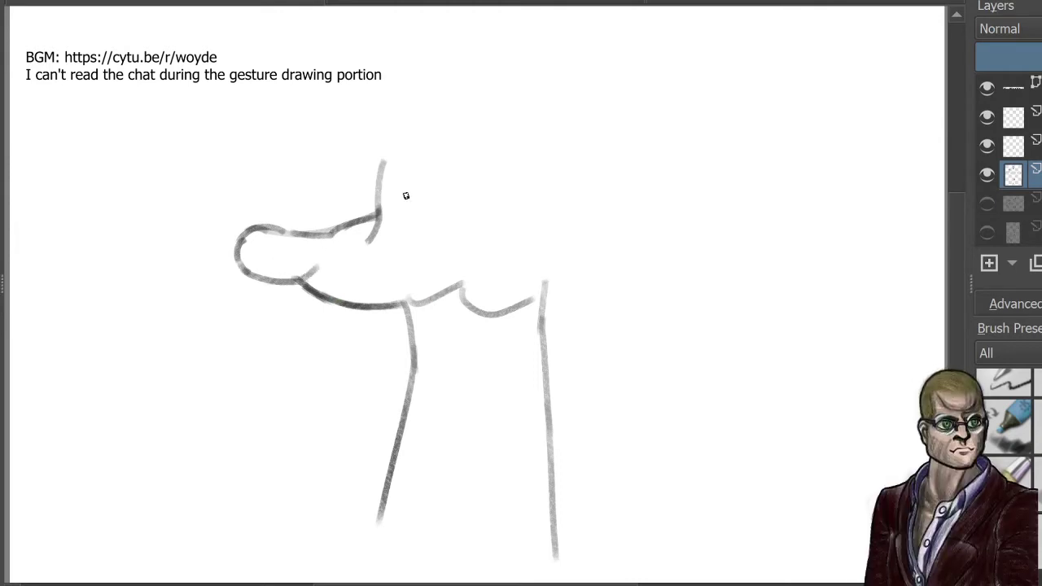
# Step: Draw the palm's upper edge and a hooked index finger bending toward the thumb side above it
pyautogui.moveTo(380, 194); pyautogui.dragTo(465, 223)
pyautogui.moveTo(322, 127)
pyautogui.mouseDown()
pyautogui.moveTo(353, 136)
pyautogui.moveTo(323, 107)
pyautogui.moveTo(379, 101)
pyautogui.moveTo(413, 128)
pyautogui.mouseUp()
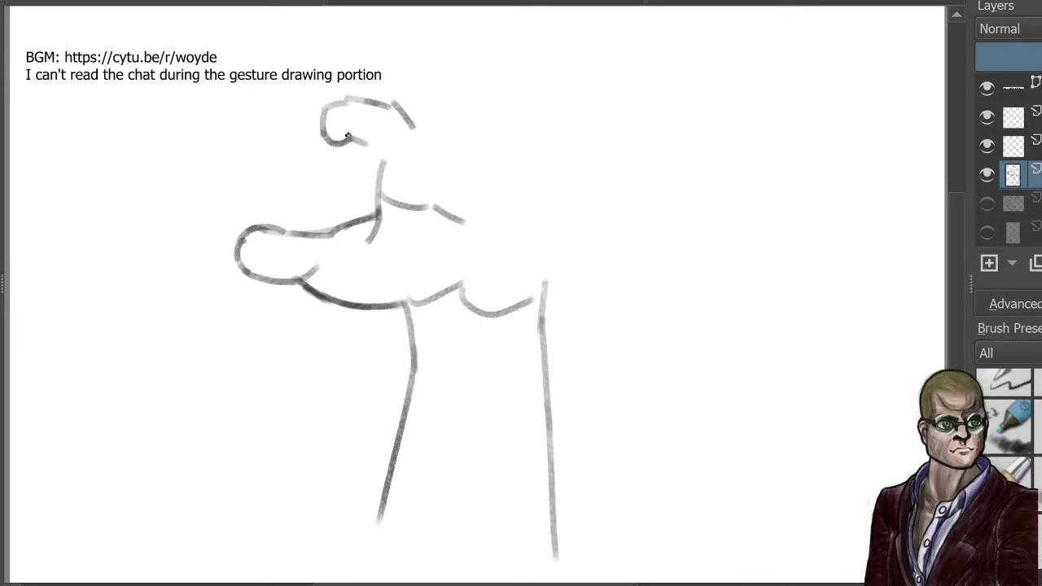
pyautogui.moveTo(361, 137); pyautogui.dragTo(384, 169)
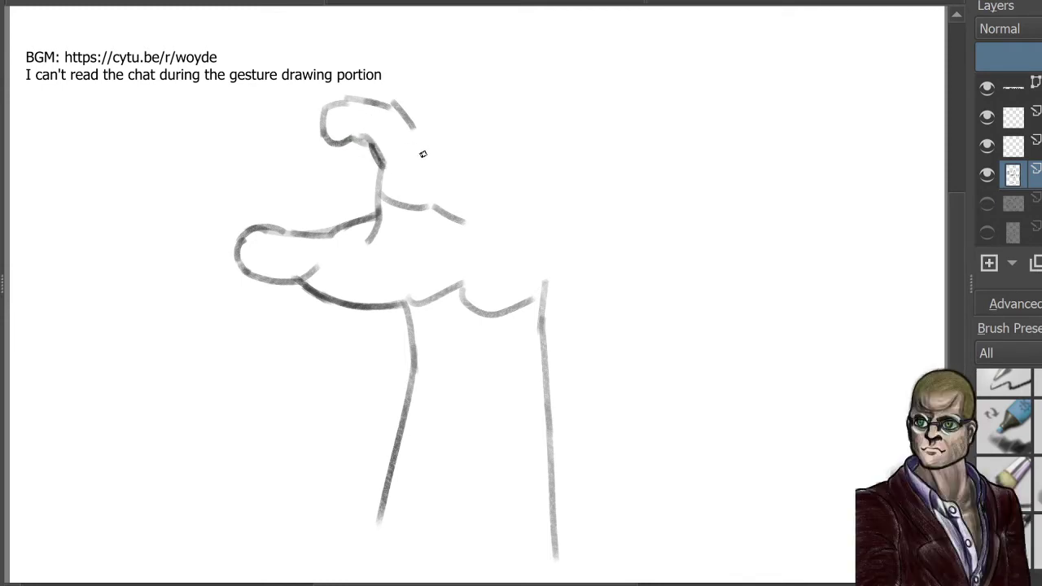
# Step: Draw the curled middle finger beside the index finger, and the ring finger folding down to the palm with a fingernail
pyautogui.moveTo(425, 156)
pyautogui.mouseDown()
pyautogui.moveTo(414, 153)
pyautogui.moveTo(409, 124)
pyautogui.moveTo(420, 105)
pyautogui.moveTo(441, 143)
pyautogui.moveTo(472, 97)
pyautogui.moveTo(499, 131)
pyautogui.mouseUp()
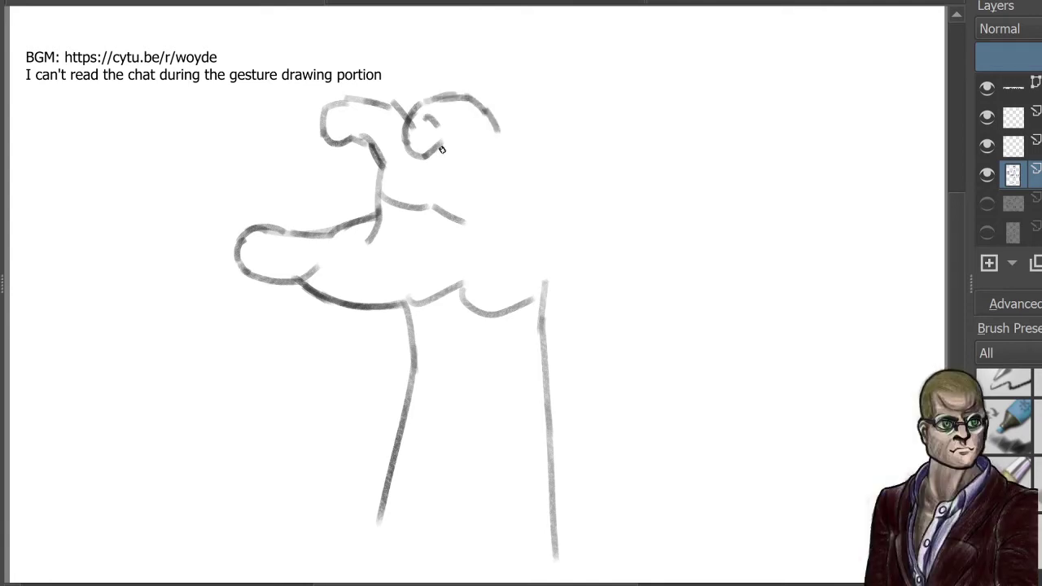
pyautogui.moveTo(433, 155)
pyautogui.mouseDown()
pyautogui.moveTo(526, 127)
pyautogui.moveTo(543, 153)
pyautogui.mouseUp()
pyautogui.moveTo(505, 131); pyautogui.dragTo(480, 167)
pyautogui.moveTo(504, 131)
pyautogui.mouseDown()
pyautogui.moveTo(473, 182)
pyautogui.moveTo(465, 215)
pyautogui.moveTo(482, 225)
pyautogui.mouseUp()
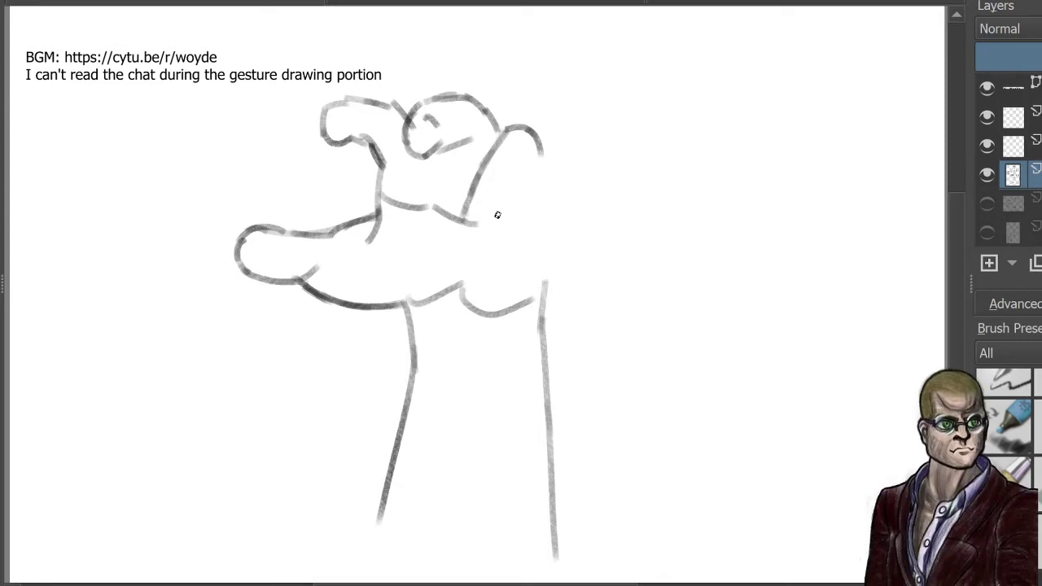
pyautogui.moveTo(543, 161)
pyautogui.mouseDown()
pyautogui.moveTo(538, 184)
pyautogui.moveTo(484, 226)
pyautogui.mouseUp()
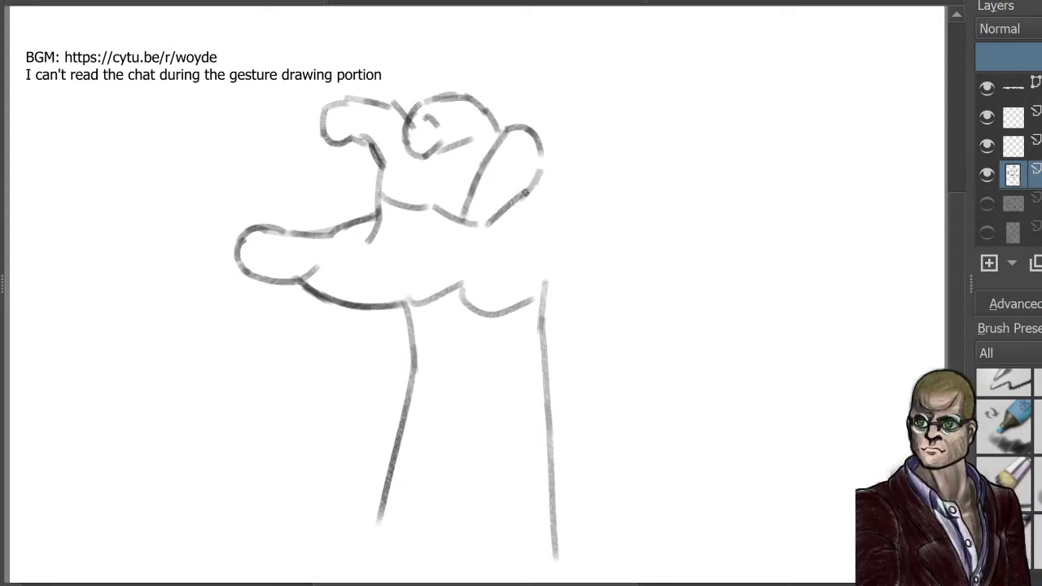
pyautogui.moveTo(528, 189)
pyautogui.mouseDown()
pyautogui.moveTo(496, 230)
pyautogui.moveTo(461, 216)
pyautogui.moveTo(490, 222)
pyautogui.moveTo(489, 189)
pyautogui.moveTo(477, 218)
pyautogui.mouseUp()
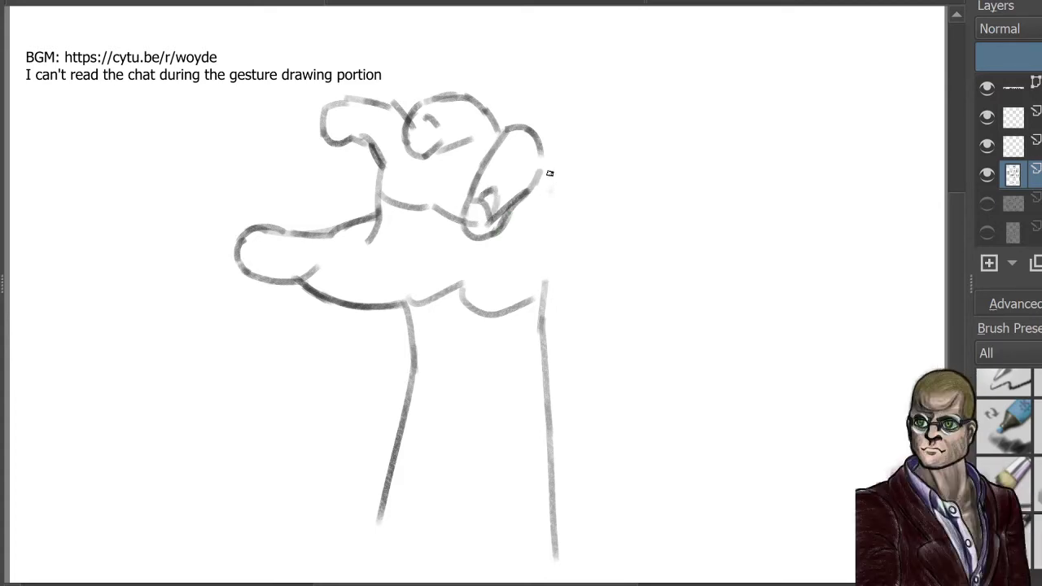
# Step: Draw the curled little finger beside the ring finger, with its knuckle contour, rounded tip and fingernail
pyautogui.moveTo(541, 163); pyautogui.dragTo(570, 205)
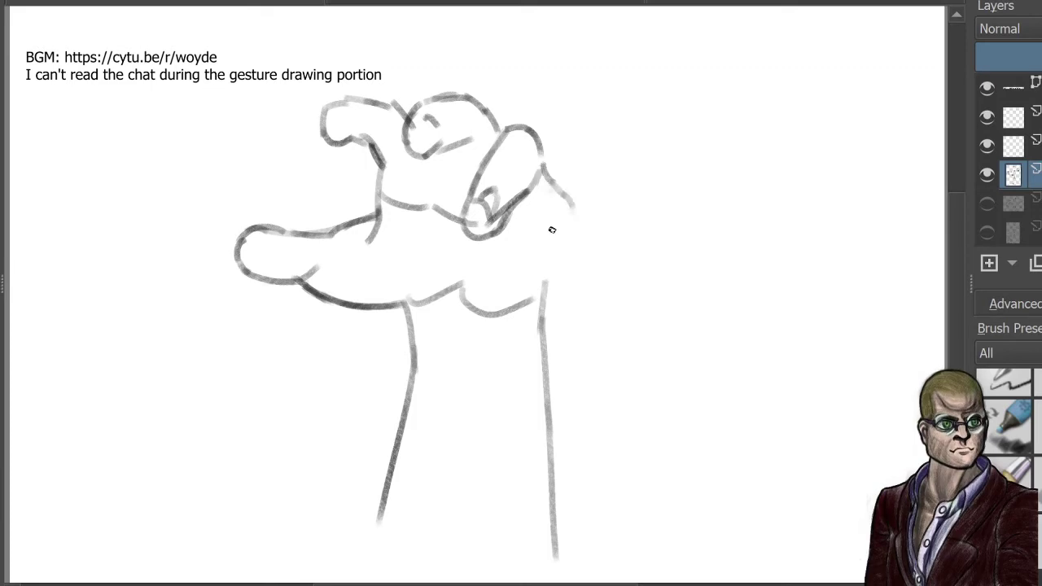
pyautogui.moveTo(534, 274)
pyautogui.mouseDown()
pyautogui.moveTo(513, 243)
pyautogui.moveTo(528, 270)
pyautogui.moveTo(540, 260)
pyautogui.moveTo(540, 225)
pyautogui.moveTo(540, 263)
pyautogui.moveTo(527, 213)
pyautogui.moveTo(547, 190)
pyautogui.moveTo(536, 176)
pyautogui.moveTo(534, 193)
pyautogui.moveTo(517, 193)
pyautogui.moveTo(546, 179)
pyautogui.moveTo(511, 234)
pyautogui.mouseUp()
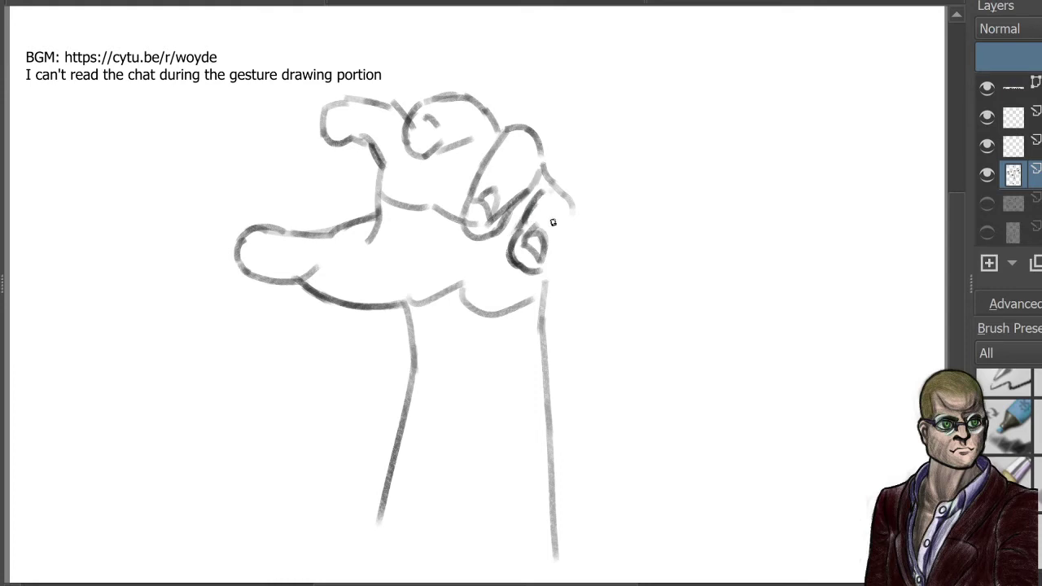
pyautogui.moveTo(574, 199)
pyautogui.mouseDown()
pyautogui.moveTo(563, 245)
pyautogui.moveTo(521, 279)
pyautogui.mouseUp()
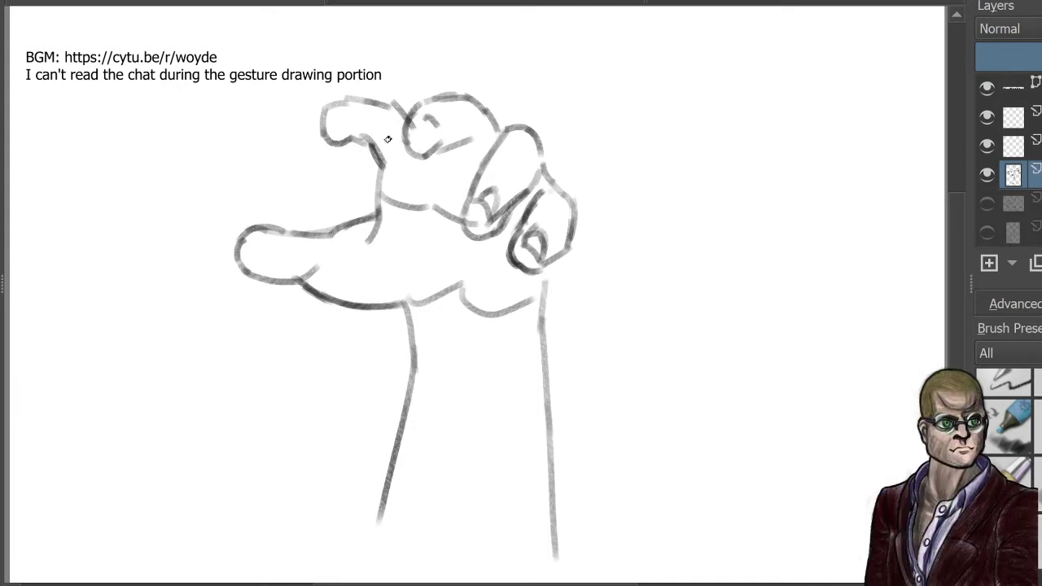
# Step: Close the underside of the index fingertip, add its fingernail, and darken the nails on the other fingers
pyautogui.moveTo(365, 138); pyautogui.dragTo(394, 130)
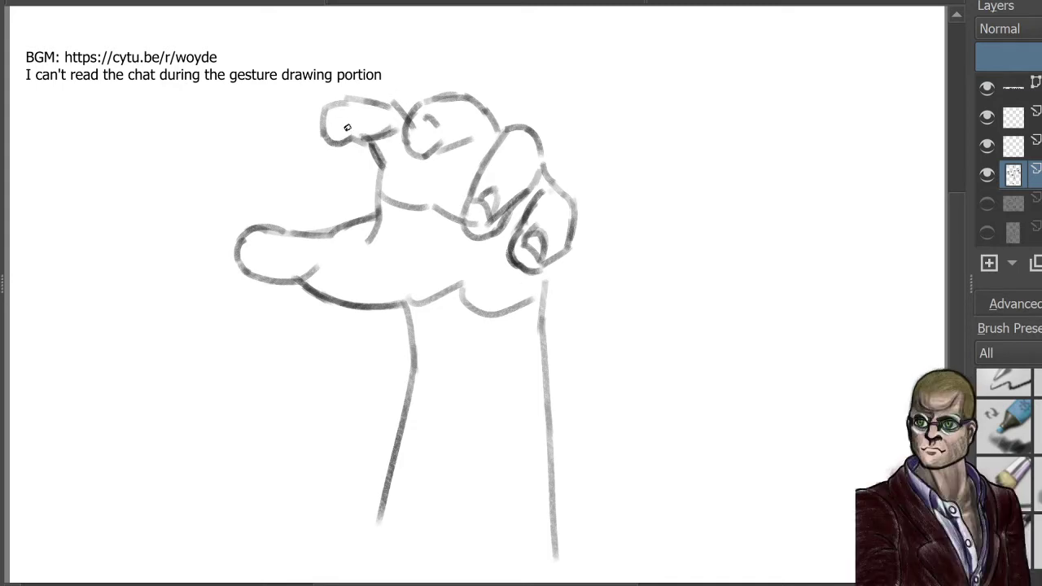
pyautogui.moveTo(330, 137)
pyautogui.mouseDown()
pyautogui.moveTo(359, 123)
pyautogui.moveTo(351, 136)
pyautogui.moveTo(325, 127)
pyautogui.moveTo(351, 107)
pyautogui.mouseUp()
pyautogui.moveTo(420, 114)
pyautogui.mouseDown()
pyautogui.moveTo(440, 109)
pyautogui.moveTo(430, 120)
pyautogui.mouseUp()
pyautogui.moveTo(478, 197)
pyautogui.mouseDown()
pyautogui.moveTo(542, 233)
pyautogui.moveTo(543, 253)
pyautogui.mouseUp()
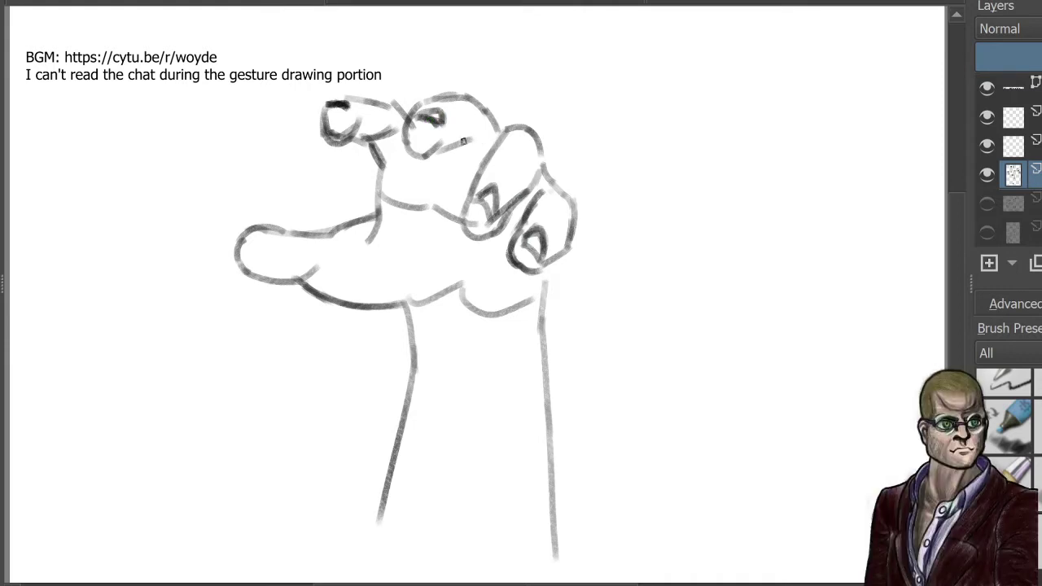
# Step: Add a short curve beneath the middle finger and crease strokes in the palm and at the thumb base
pyautogui.moveTo(435, 152); pyautogui.dragTo(474, 167)
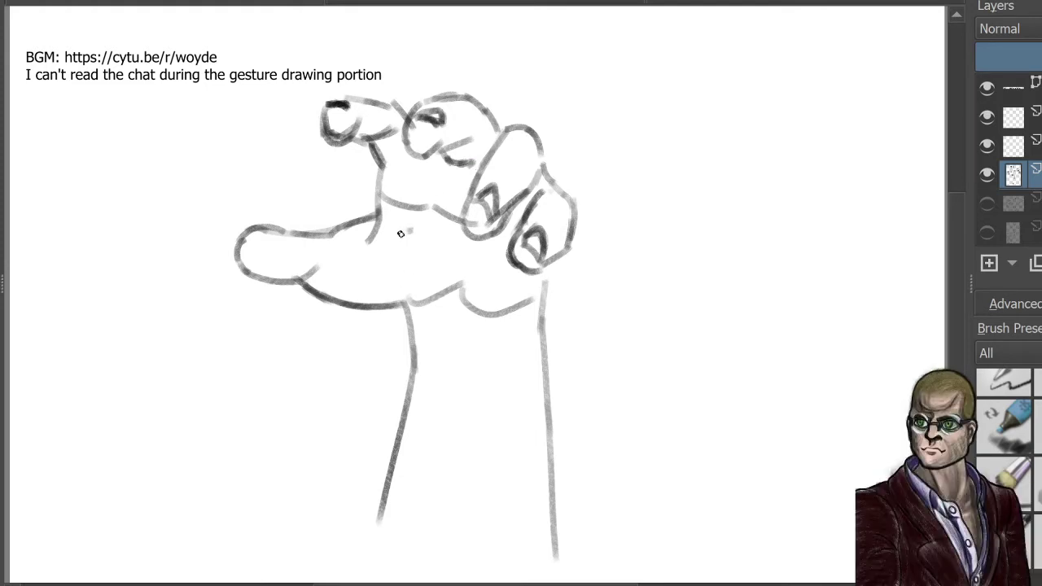
pyautogui.moveTo(400, 231)
pyautogui.mouseDown()
pyautogui.moveTo(377, 267)
pyautogui.moveTo(404, 230)
pyautogui.moveTo(394, 248)
pyautogui.moveTo(416, 237)
pyautogui.mouseUp()
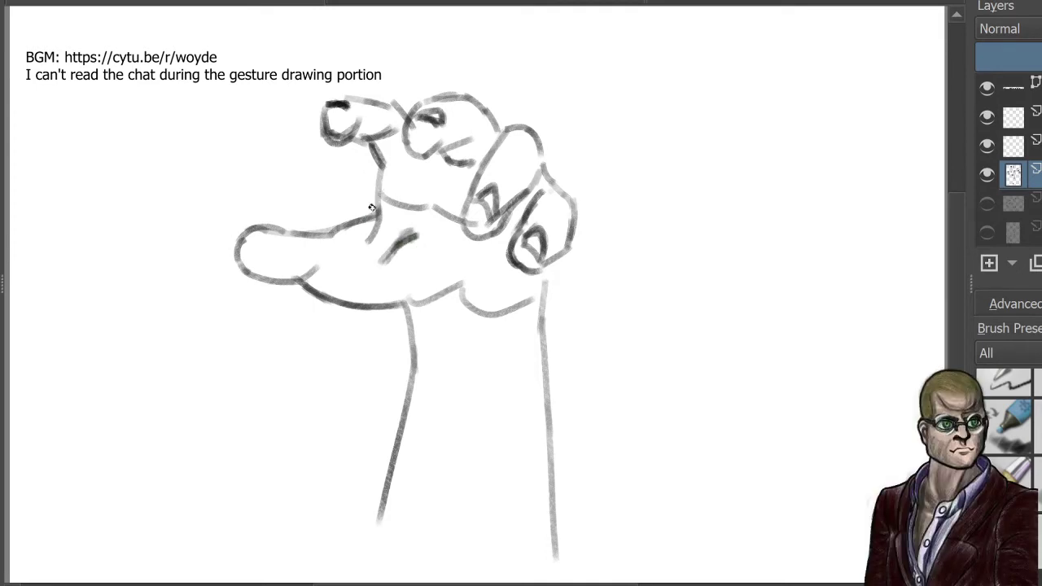
pyautogui.moveTo(367, 229); pyautogui.dragTo(337, 242)
# Step: Erase the palm's lower edge and redraw it as two darker rounded bulges running from the thumb joint to the outer wrist
pyautogui.press('e')
pyautogui.moveTo(310, 286); pyautogui.dragTo(423, 309)
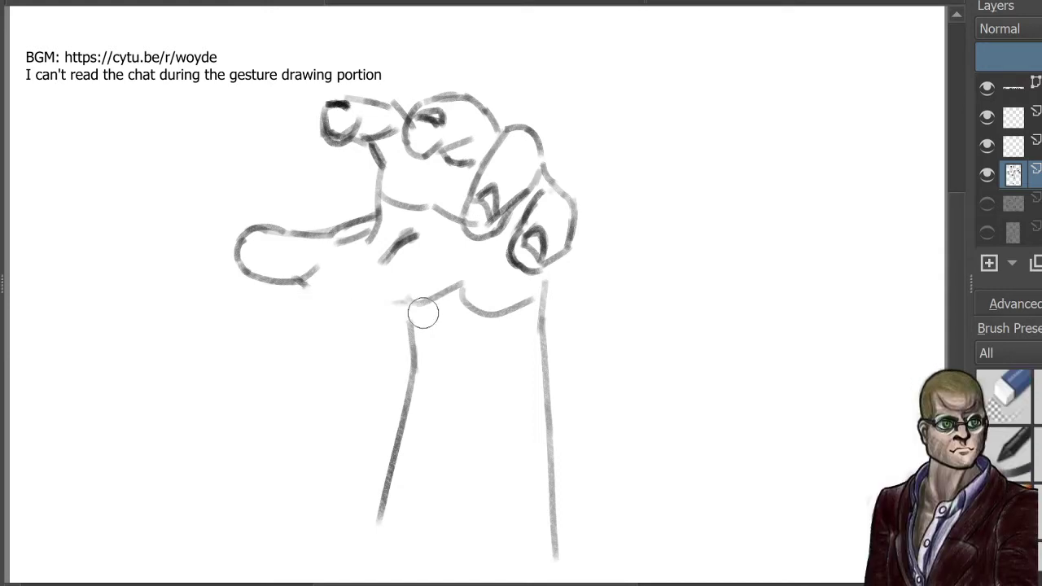
pyautogui.press('e')
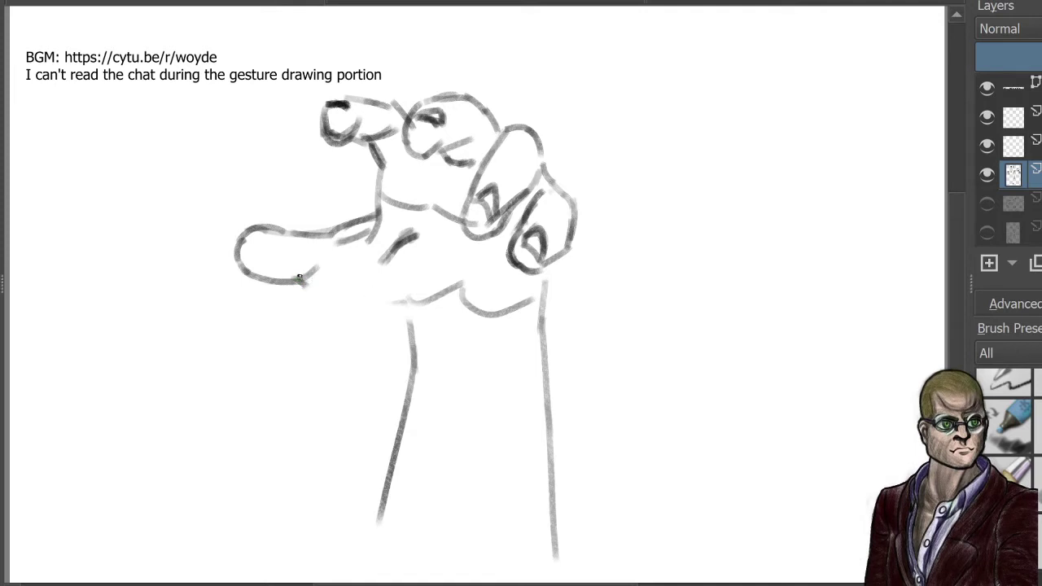
pyautogui.moveTo(308, 281)
pyautogui.mouseDown()
pyautogui.moveTo(397, 301)
pyautogui.moveTo(442, 282)
pyautogui.mouseUp()
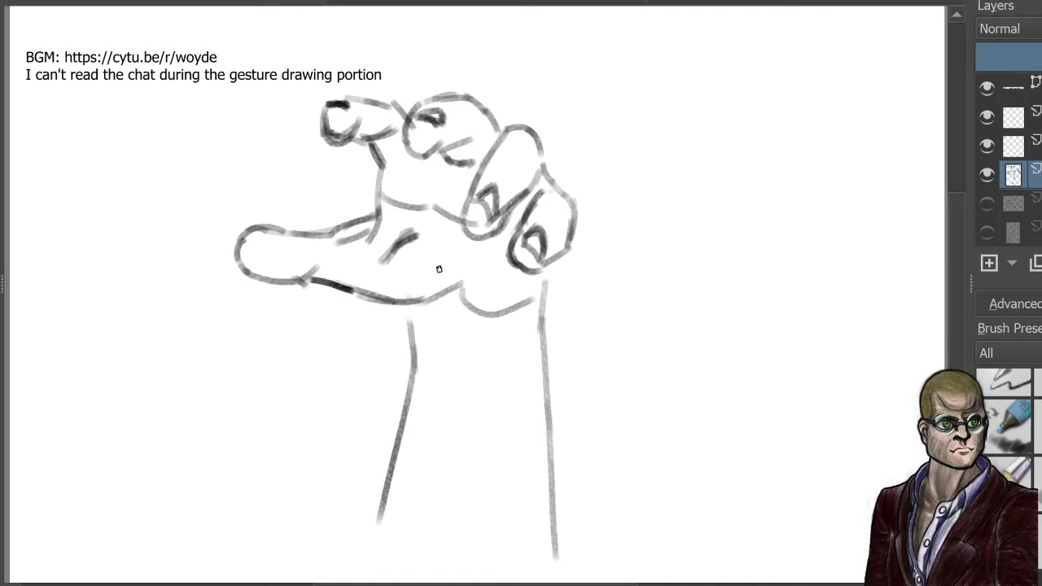
pyautogui.moveTo(370, 299)
pyautogui.mouseDown()
pyautogui.moveTo(472, 277)
pyautogui.moveTo(490, 320)
pyautogui.mouseUp()
pyautogui.press('e')
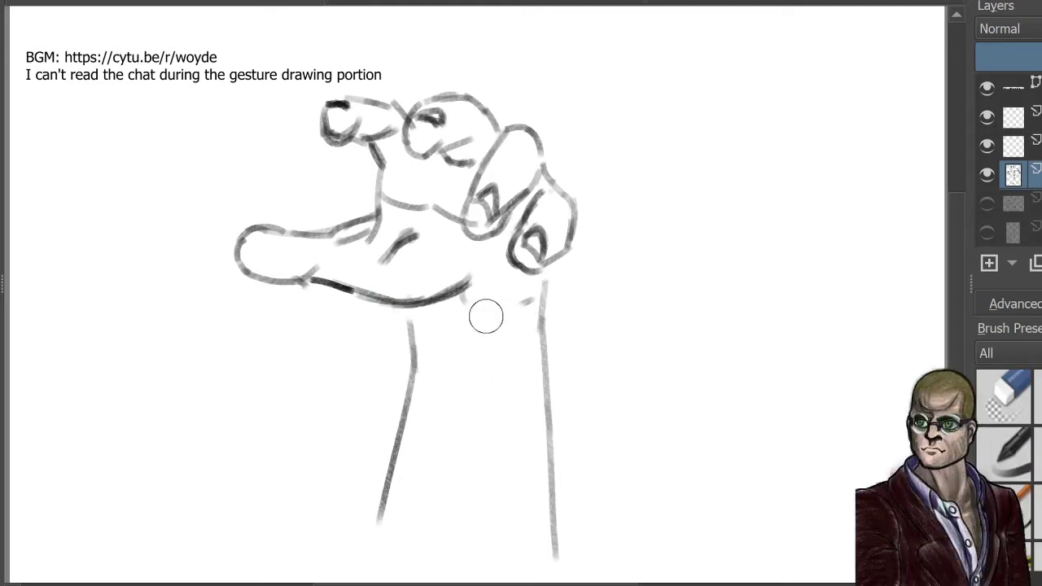
pyautogui.press('/')
pyautogui.moveTo(467, 285)
pyautogui.mouseDown()
pyautogui.moveTo(492, 298)
pyautogui.moveTo(503, 295)
pyautogui.moveTo(500, 284)
pyautogui.moveTo(527, 303)
pyautogui.moveTo(517, 292)
pyautogui.moveTo(553, 271)
pyautogui.mouseUp()
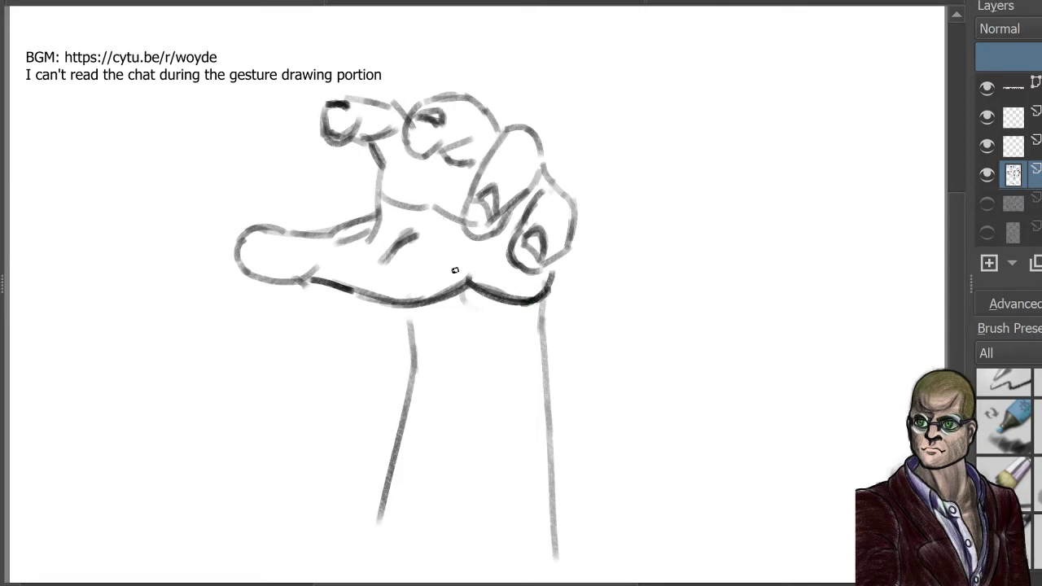
# Step: Add a crease at the heel of the palm and draw light curved wrist contours between the two palm bulges and the forearm
pyautogui.moveTo(465, 285); pyautogui.dragTo(477, 265)
pyautogui.moveTo(424, 306); pyautogui.dragTo(518, 319)
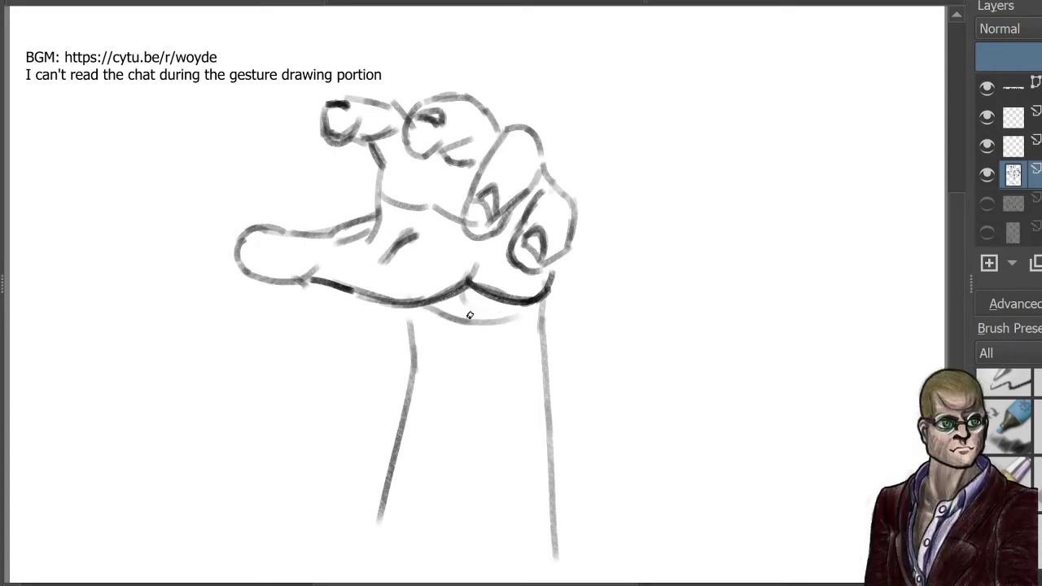
pyautogui.moveTo(455, 308); pyautogui.dragTo(509, 295)
pyautogui.moveTo(410, 314)
pyautogui.mouseDown()
pyautogui.moveTo(472, 328)
pyautogui.moveTo(502, 312)
pyautogui.mouseUp()
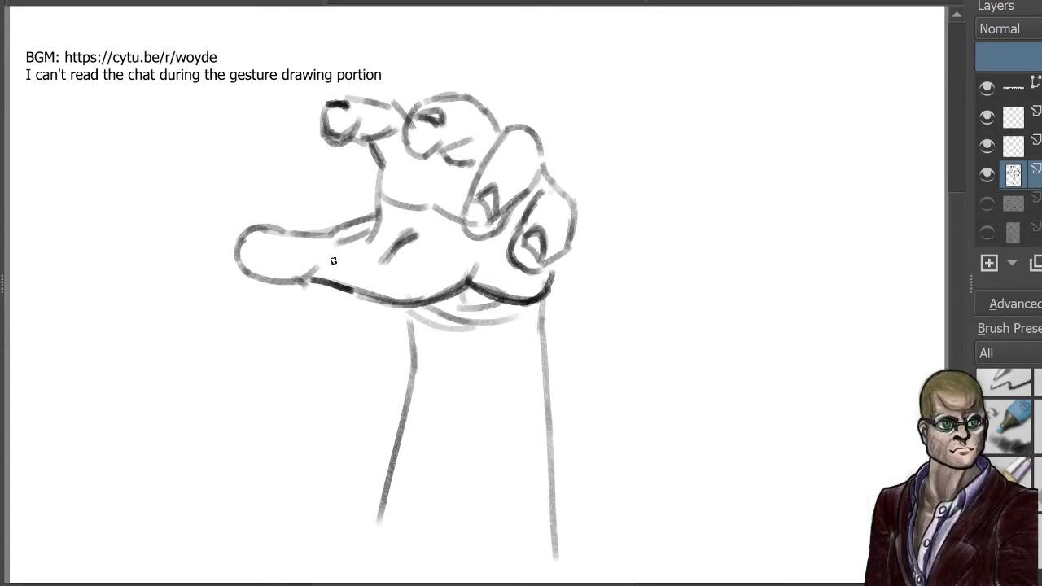
# Step: Add crease strokes at the thumb's joint and base, including a curved line across the thumb behind its rounded tip
pyautogui.moveTo(290, 281); pyautogui.dragTo(332, 260)
pyautogui.moveTo(380, 205); pyautogui.dragTo(353, 246)
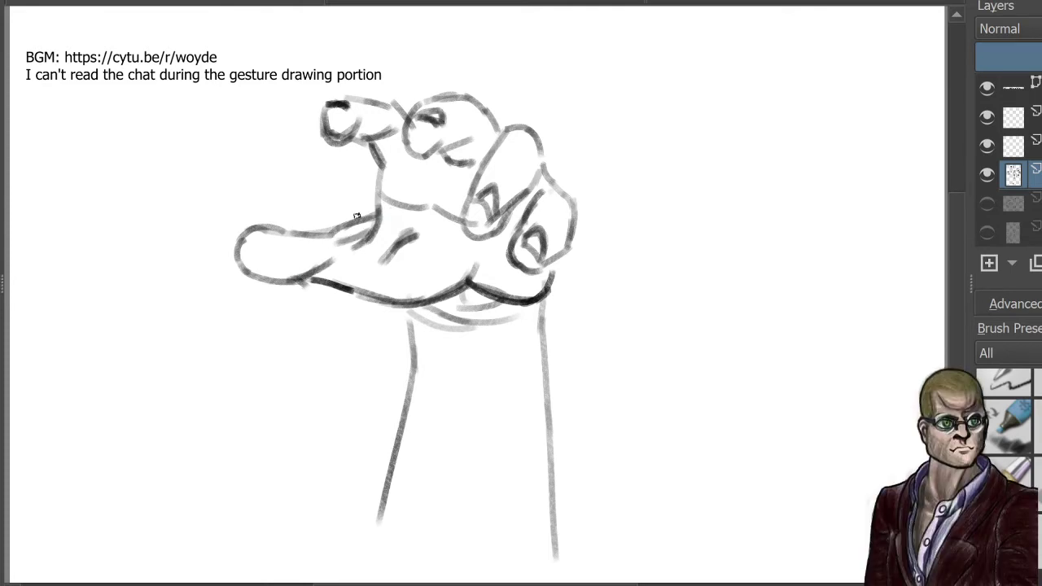
pyautogui.moveTo(304, 244); pyautogui.dragTo(299, 277)
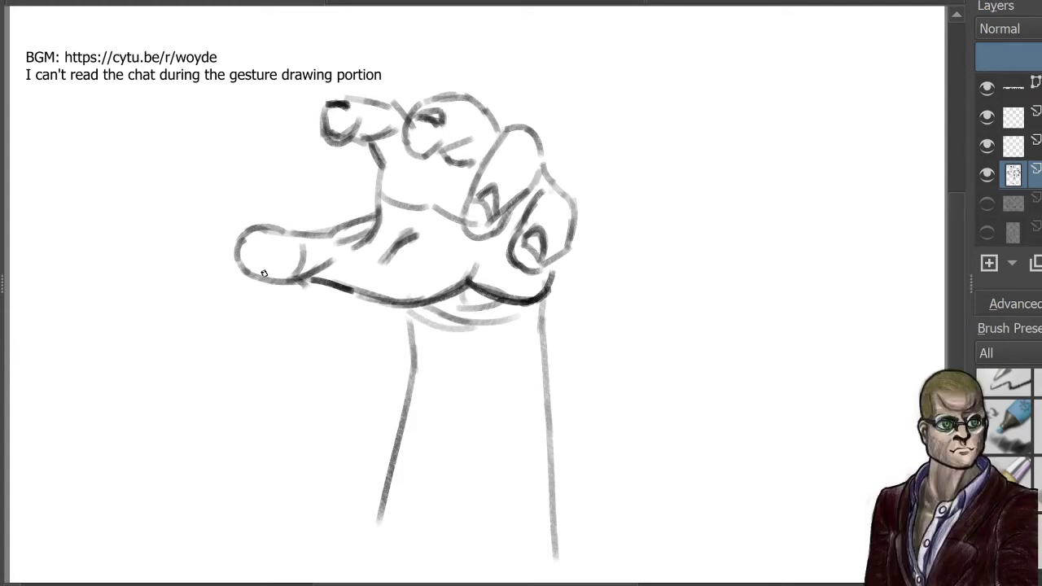
# Step: Reshape the index fingertip into a darker rounded end, clean out its inside, and darken the finger's lower and upper contours
pyautogui.moveTo(314, 132)
pyautogui.mouseDown()
pyautogui.moveTo(326, 104)
pyautogui.moveTo(352, 139)
pyautogui.moveTo(332, 119)
pyautogui.mouseUp()
pyautogui.press('/')
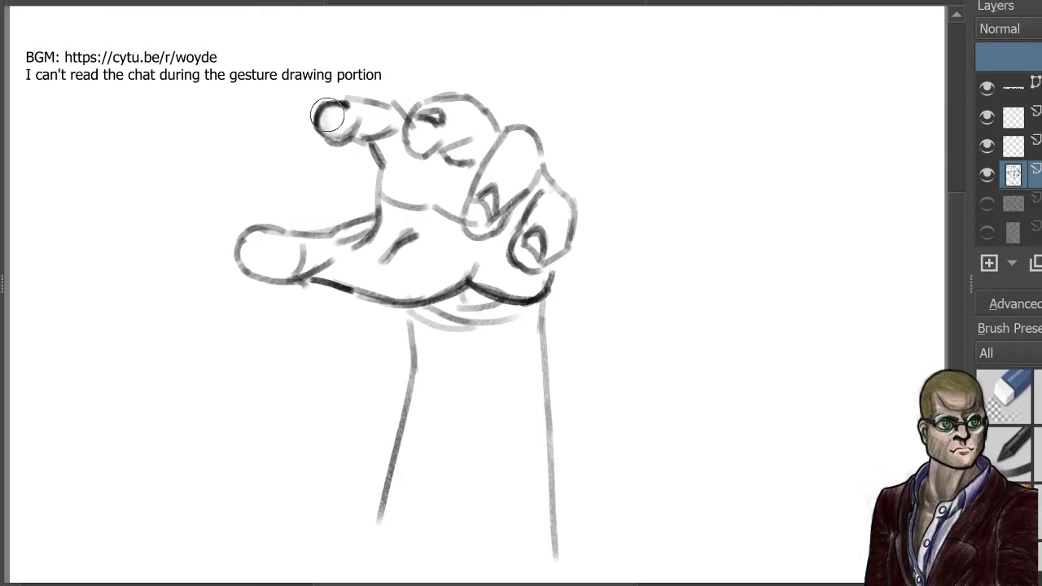
pyautogui.press('/')
pyautogui.moveTo(320, 130)
pyautogui.mouseDown()
pyautogui.moveTo(334, 142)
pyautogui.moveTo(381, 134)
pyautogui.mouseUp()
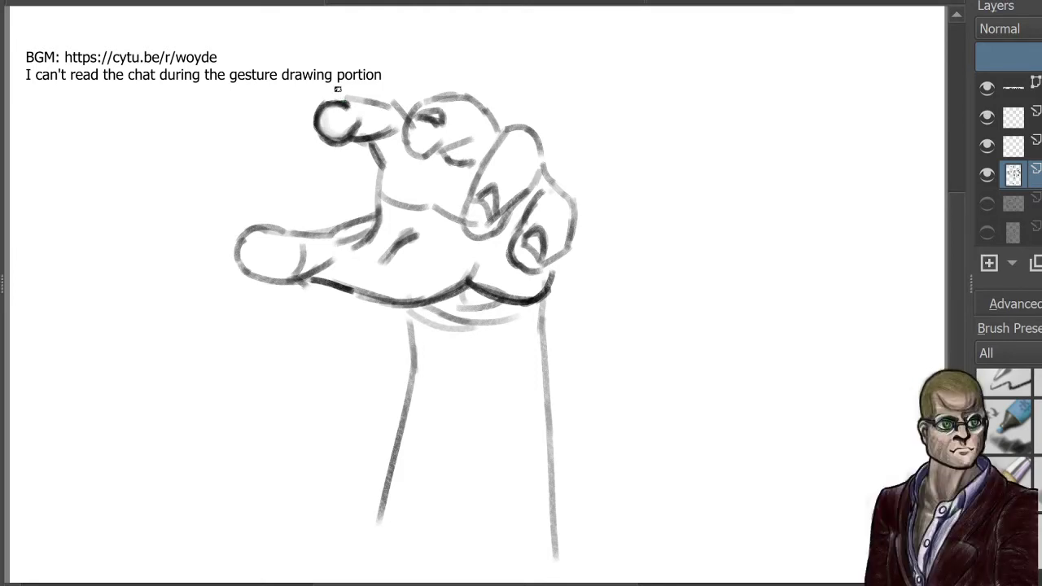
pyautogui.moveTo(362, 101)
pyautogui.mouseDown()
pyautogui.moveTo(389, 93)
pyautogui.moveTo(399, 102)
pyautogui.mouseUp()
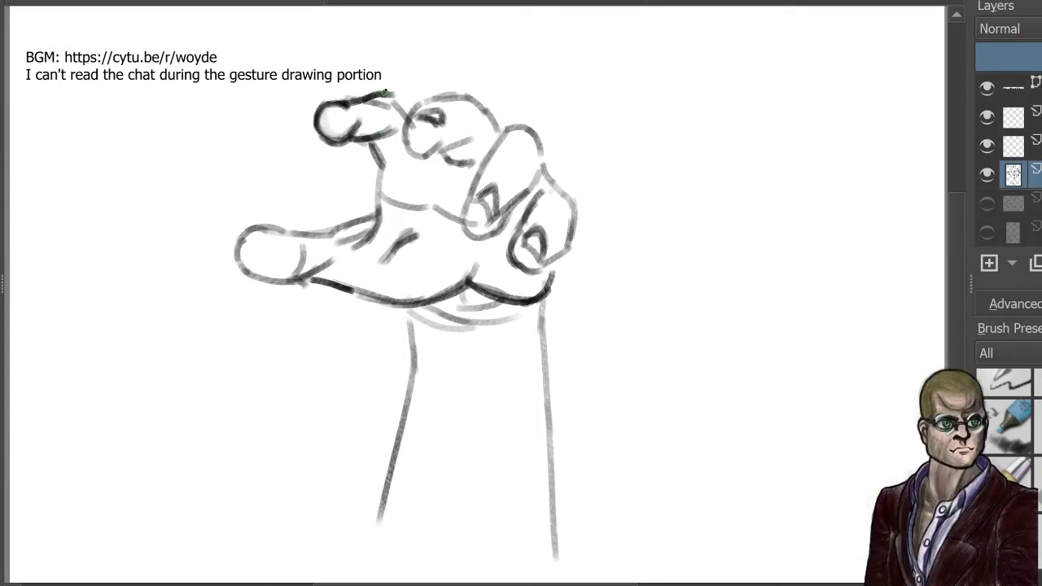
pyautogui.moveTo(377, 96); pyautogui.dragTo(417, 99)
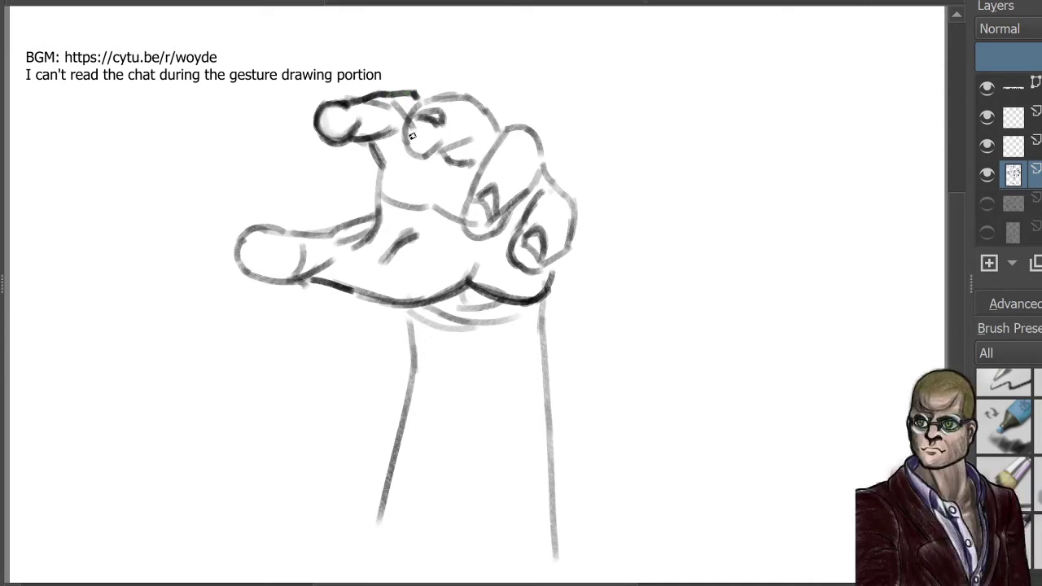
# Step: Darken the outlines of the middle and ring fingers, adding light curves beneath the index and middle fingers
pyautogui.moveTo(412, 136)
pyautogui.mouseDown()
pyautogui.moveTo(459, 77)
pyautogui.moveTo(456, 91)
pyautogui.moveTo(479, 101)
pyautogui.moveTo(487, 122)
pyautogui.moveTo(484, 105)
pyautogui.moveTo(509, 128)
pyautogui.mouseUp()
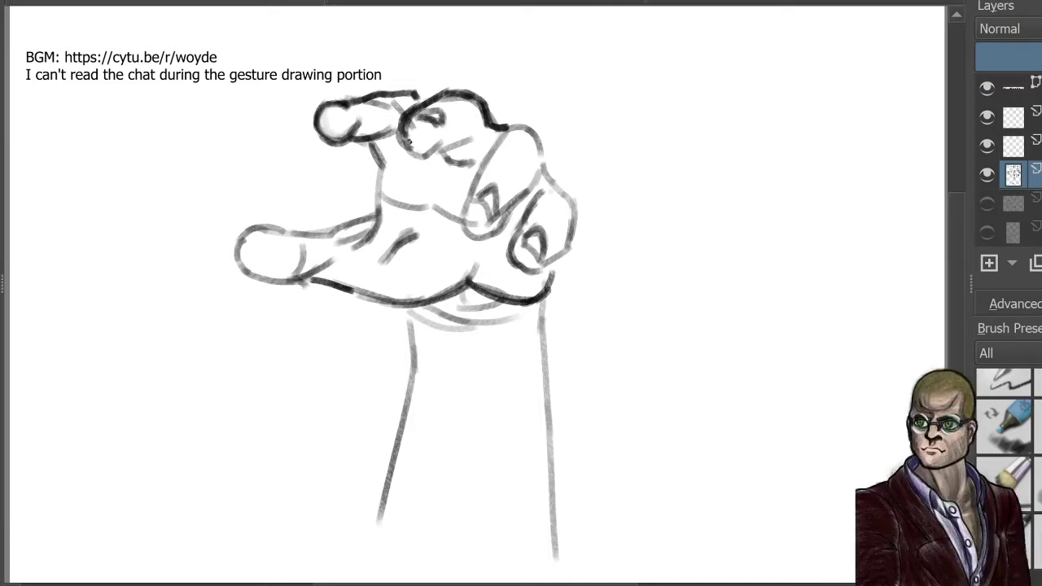
pyautogui.moveTo(407, 154)
pyautogui.mouseDown()
pyautogui.moveTo(467, 136)
pyautogui.moveTo(469, 160)
pyautogui.moveTo(481, 143)
pyautogui.mouseUp()
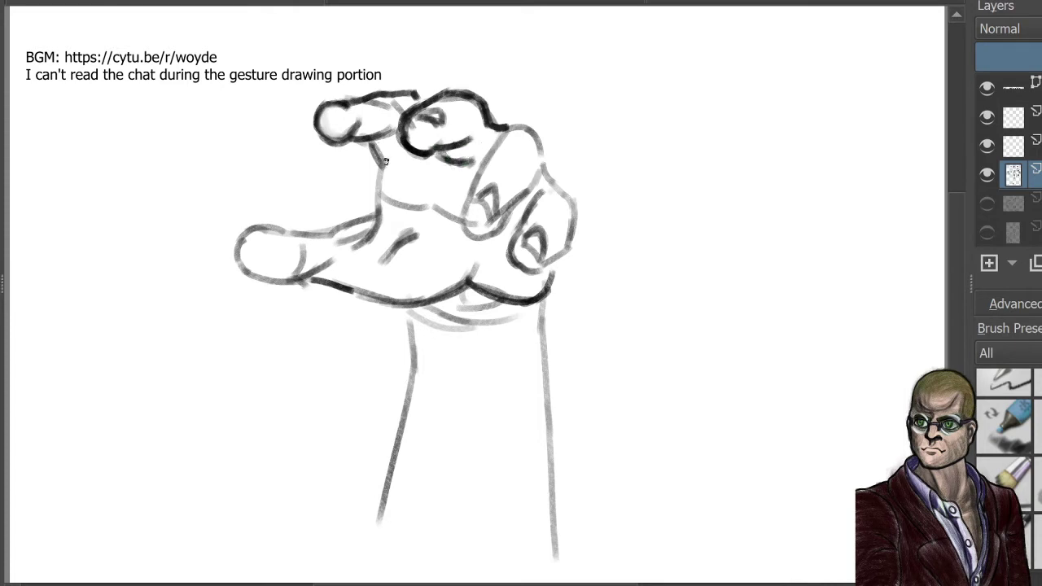
pyautogui.moveTo(386, 161); pyautogui.dragTo(477, 172)
pyautogui.moveTo(510, 122)
pyautogui.mouseDown()
pyautogui.moveTo(471, 179)
pyautogui.moveTo(461, 224)
pyautogui.moveTo(476, 238)
pyautogui.moveTo(538, 170)
pyautogui.mouseUp()
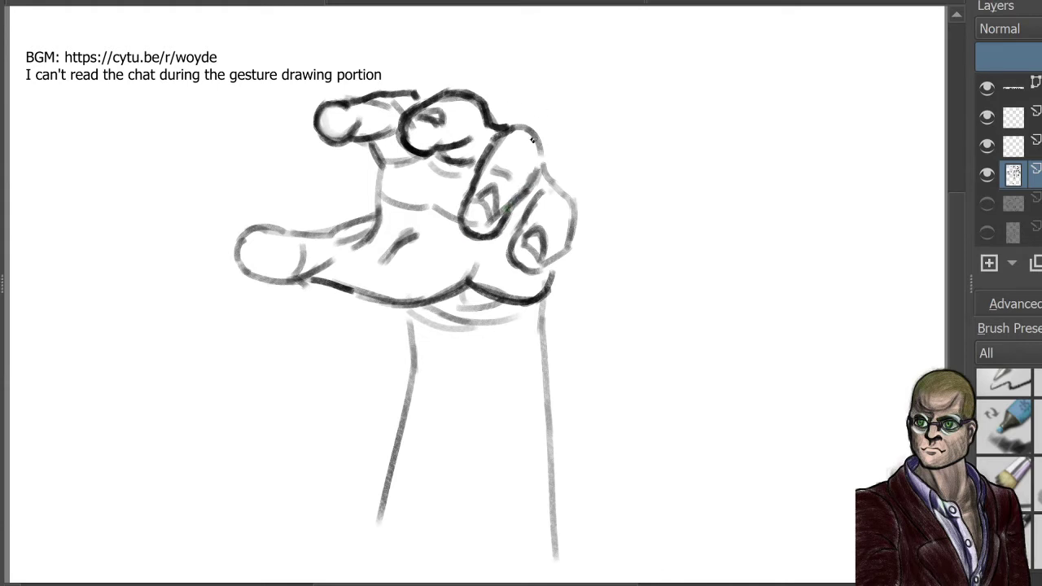
pyautogui.moveTo(512, 127)
pyautogui.mouseDown()
pyautogui.moveTo(542, 169)
pyautogui.moveTo(525, 173)
pyautogui.moveTo(556, 185)
pyautogui.mouseUp()
# Step: Erase the little finger's knuckle contour and redraw the finger with a rounder, darker outline
pyautogui.press('e')
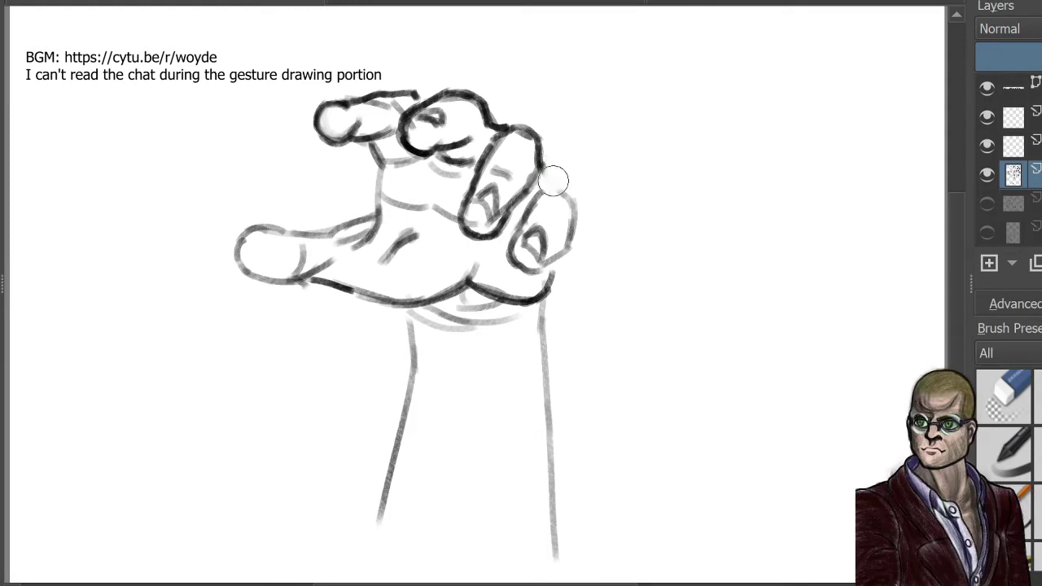
pyautogui.moveTo(554, 181); pyautogui.dragTo(570, 170)
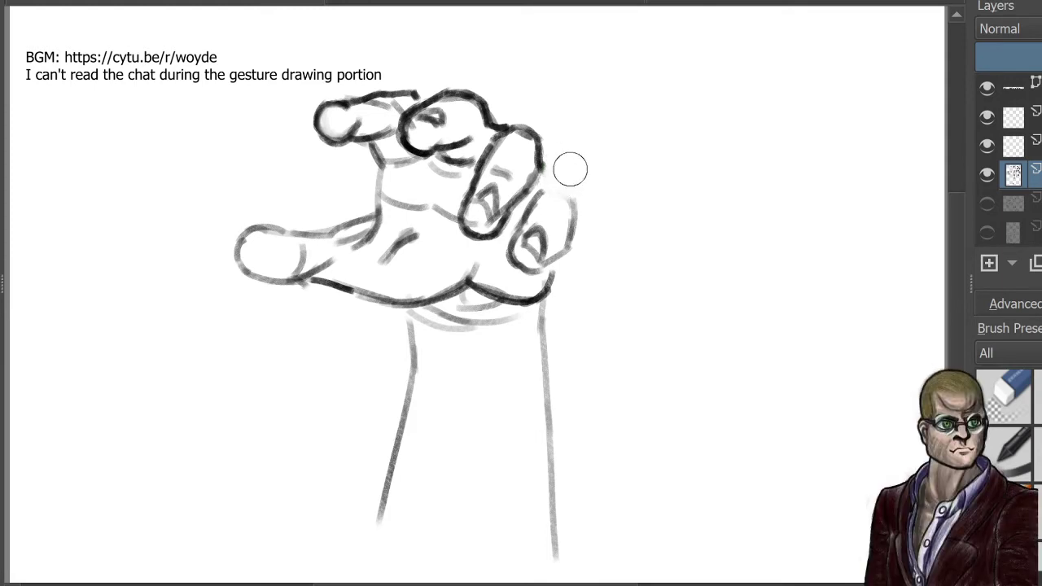
pyautogui.press('e')
pyautogui.moveTo(541, 170); pyautogui.dragTo(573, 205)
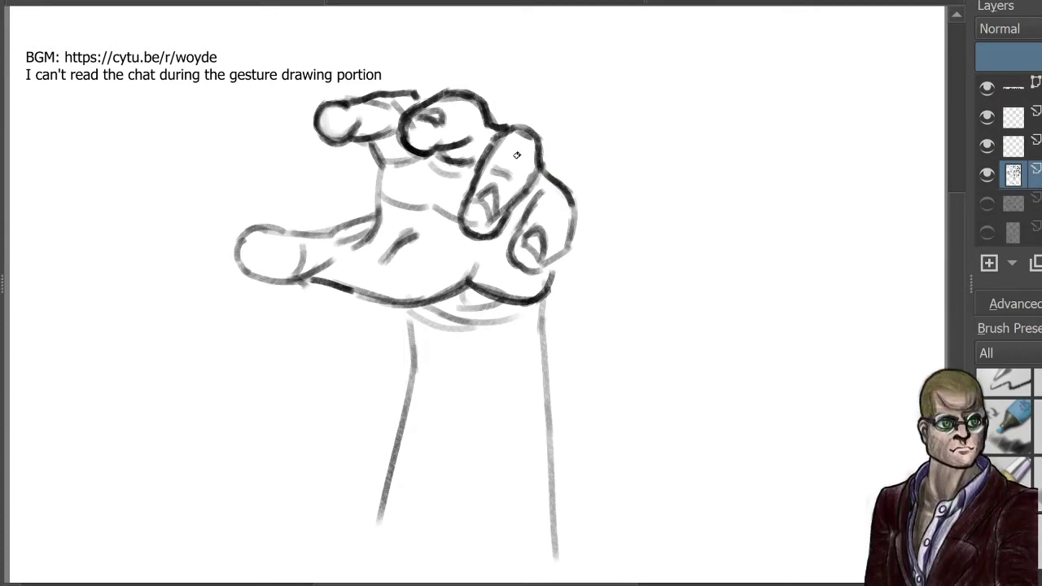
pyautogui.moveTo(569, 204)
pyautogui.mouseDown()
pyautogui.moveTo(573, 237)
pyautogui.moveTo(539, 267)
pyautogui.mouseUp()
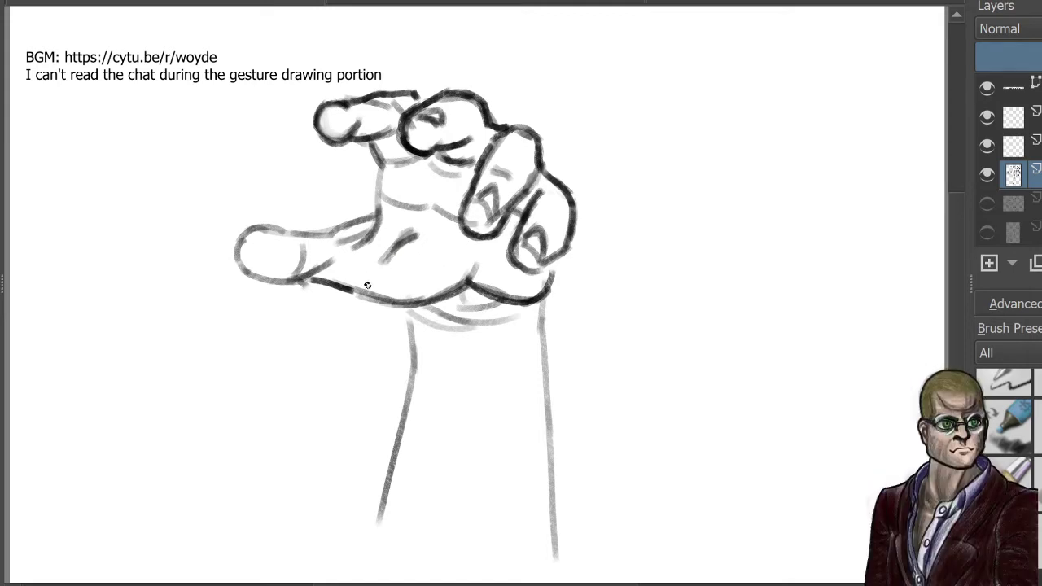
# Step: Hatch the palm above its lower edge, then redraw the thumb's upper contour slightly higher and erase the old line
pyautogui.moveTo(391, 289)
pyautogui.mouseDown()
pyautogui.moveTo(433, 271)
pyautogui.moveTo(471, 264)
pyautogui.mouseUp()
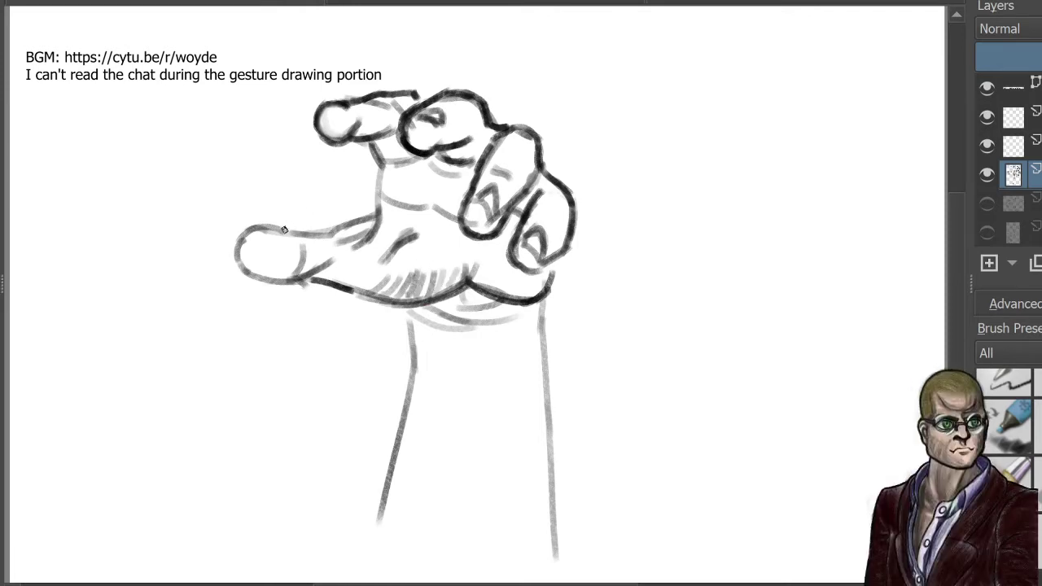
pyautogui.moveTo(284, 230)
pyautogui.mouseDown()
pyautogui.moveTo(328, 228)
pyautogui.moveTo(301, 230)
pyautogui.moveTo(337, 225)
pyautogui.moveTo(365, 202)
pyautogui.moveTo(334, 226)
pyautogui.moveTo(345, 232)
pyautogui.moveTo(361, 220)
pyautogui.moveTo(296, 239)
pyautogui.moveTo(330, 238)
pyautogui.mouseUp()
pyautogui.press('e')
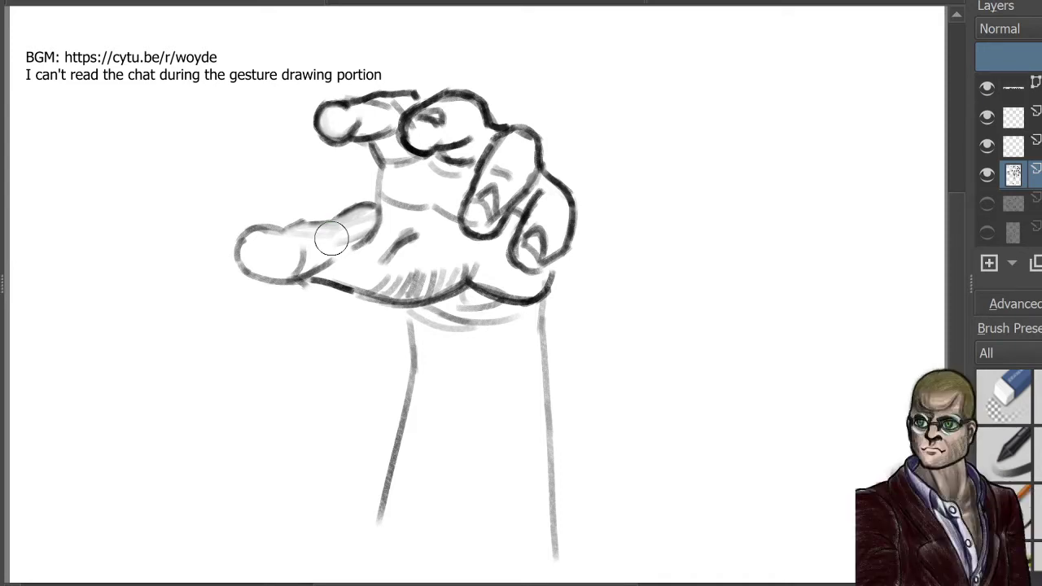
# Step: Hide the finished hand's layer and select the blank layer directly above it
pyautogui.click(990, 174)
pyautogui.click(1028, 147)
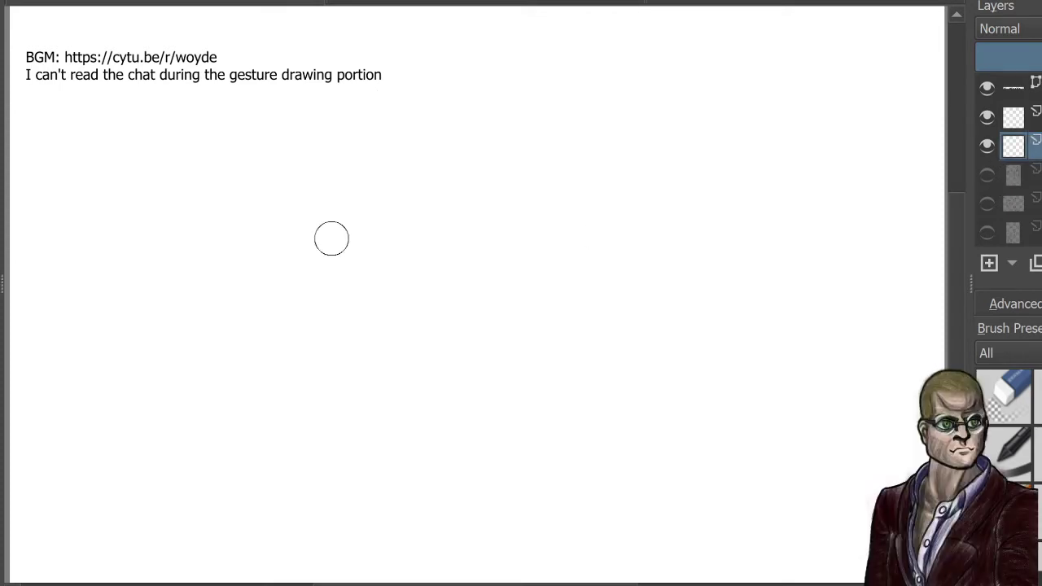
# Step: Return to the sketching brush and block in the new hand's back as a wedge with an arched wrist end and slanted knuckle line
pyautogui.press('/')
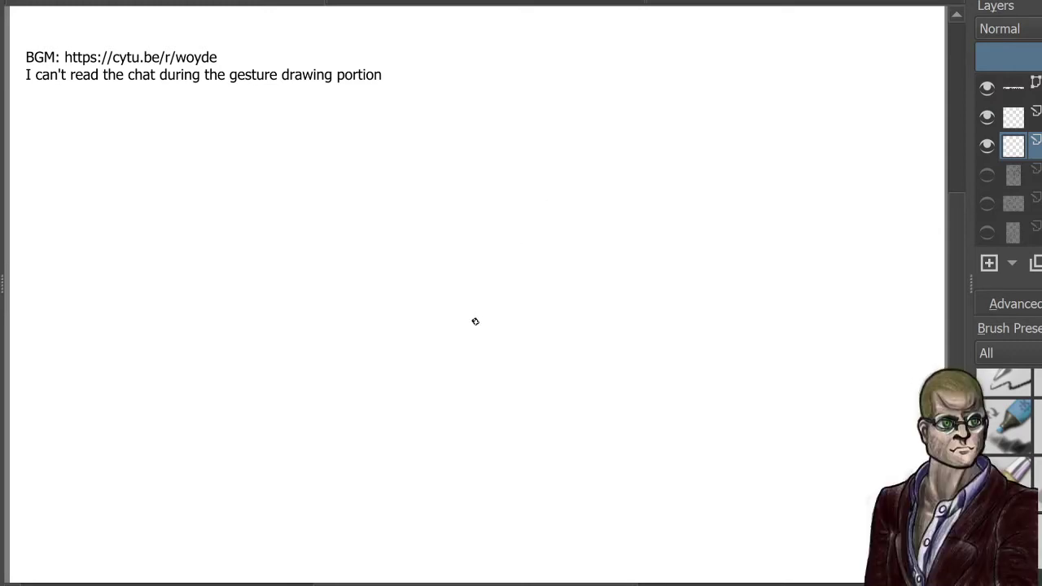
pyautogui.moveTo(534, 164)
pyautogui.mouseDown()
pyautogui.moveTo(497, 227)
pyautogui.moveTo(601, 290)
pyautogui.moveTo(705, 130)
pyautogui.mouseUp()
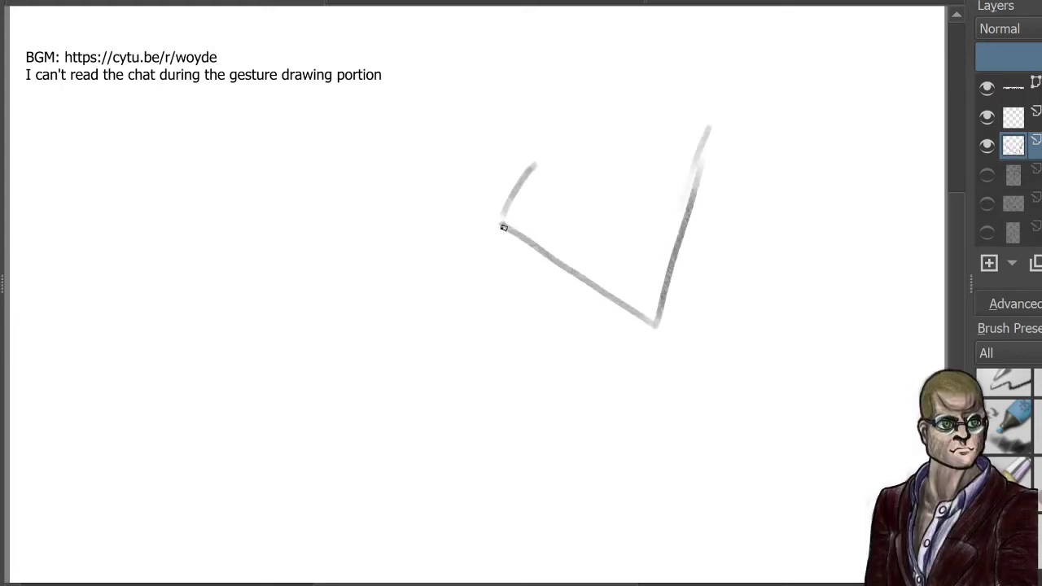
pyautogui.moveTo(534, 167)
pyautogui.mouseDown()
pyautogui.moveTo(617, 95)
pyautogui.moveTo(603, 97)
pyautogui.moveTo(704, 122)
pyautogui.mouseUp()
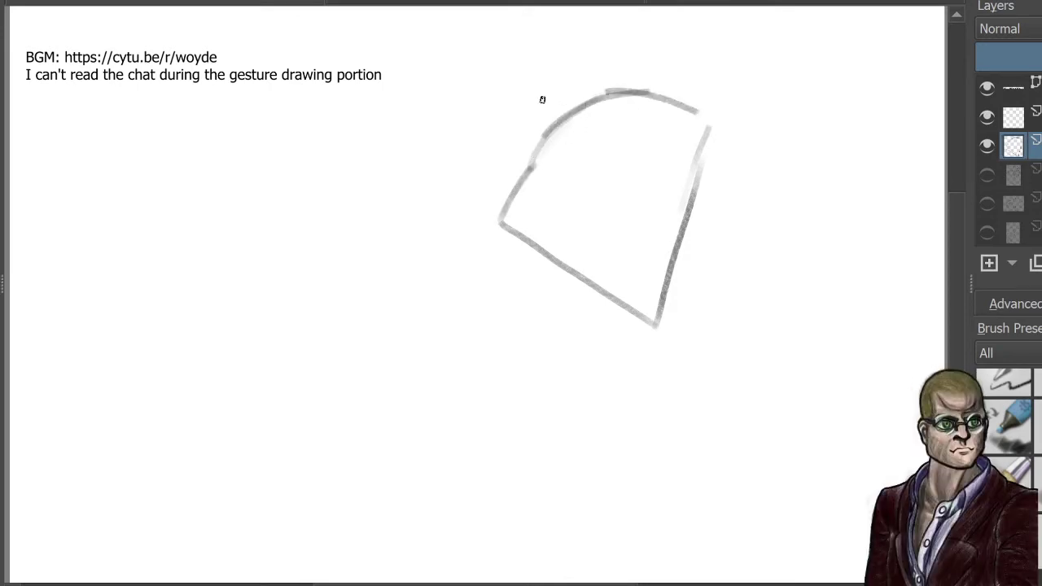
# Step: Draw the thumb's base bulging out from the hand block and extend both sides of the wrist up into the forearm
pyautogui.moveTo(500, 218)
pyautogui.mouseDown()
pyautogui.moveTo(486, 171)
pyautogui.moveTo(470, 161)
pyautogui.moveTo(475, 128)
pyautogui.moveTo(574, 98)
pyautogui.mouseUp()
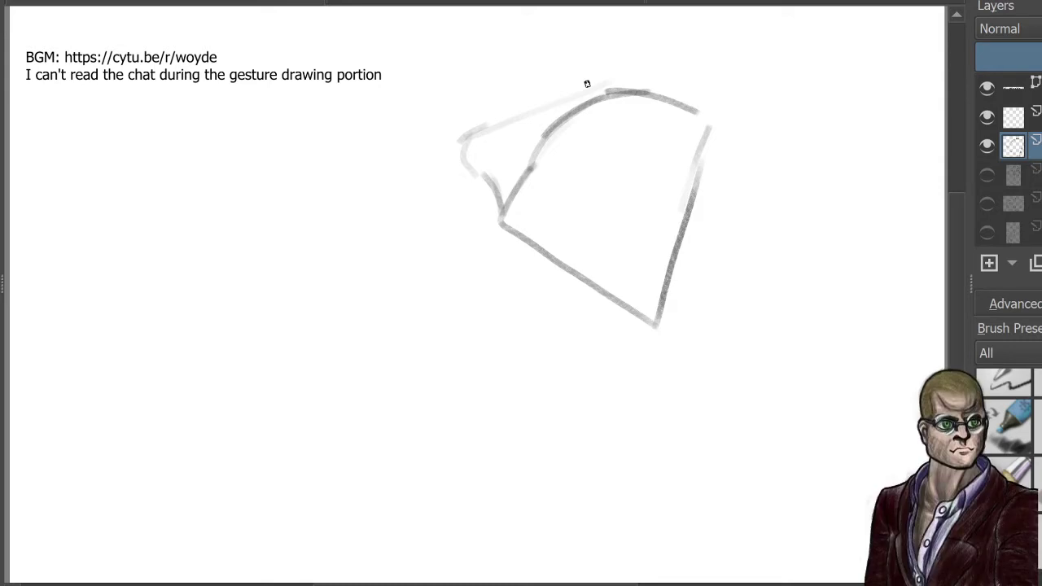
pyautogui.moveTo(474, 130)
pyautogui.mouseDown()
pyautogui.moveTo(463, 151)
pyautogui.moveTo(502, 206)
pyautogui.mouseUp()
pyautogui.moveTo(460, 145)
pyautogui.mouseDown()
pyautogui.moveTo(500, 118)
pyautogui.moveTo(611, 88)
pyautogui.mouseUp()
pyautogui.moveTo(513, 110); pyautogui.dragTo(611, 87)
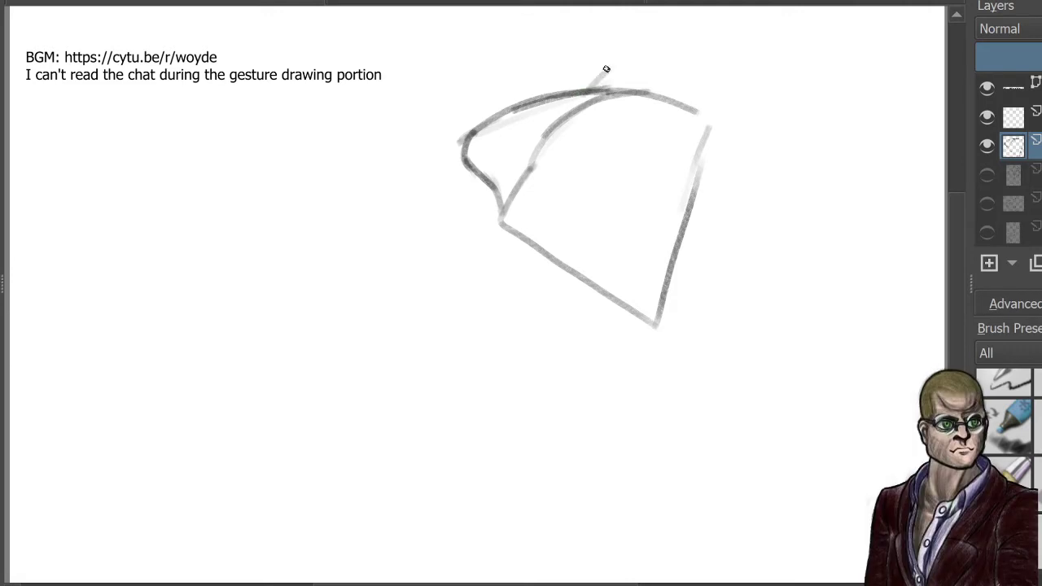
pyautogui.moveTo(588, 88); pyautogui.dragTo(634, 15)
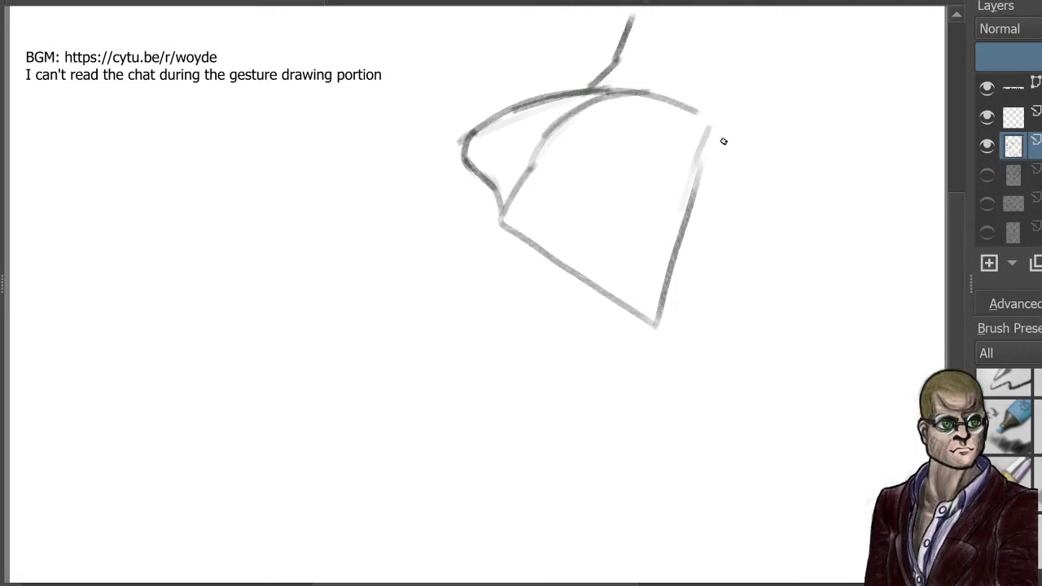
pyautogui.moveTo(701, 173)
pyautogui.mouseDown()
pyautogui.moveTo(743, 104)
pyautogui.moveTo(782, 5)
pyautogui.mouseUp()
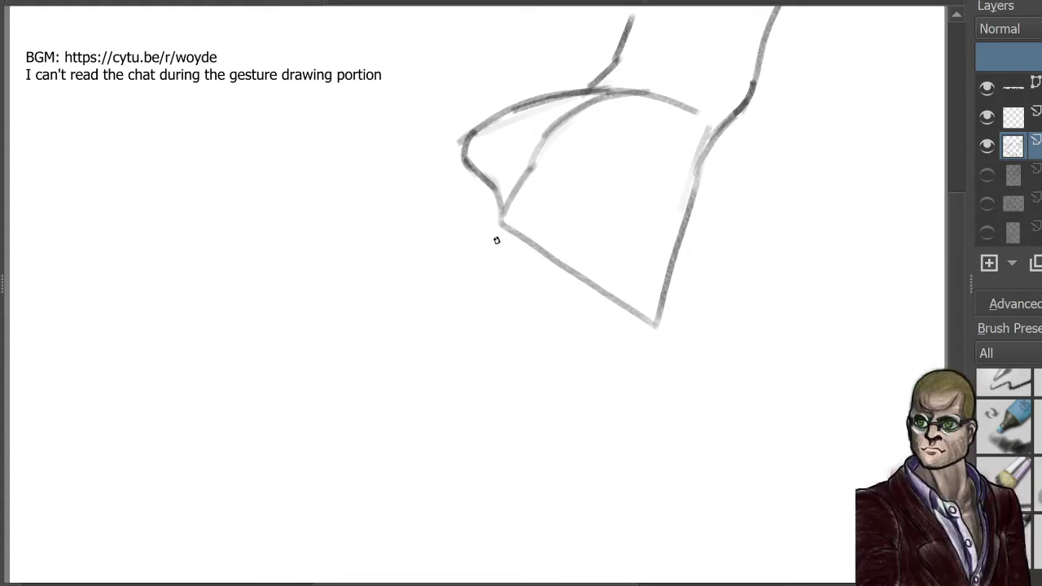
# Step: Block in the bent fingers as one angular mass below the knuckle line, and outline the extended thumb
pyautogui.moveTo(500, 218)
pyautogui.mouseDown()
pyautogui.moveTo(479, 295)
pyautogui.moveTo(438, 355)
pyautogui.moveTo(448, 342)
pyautogui.moveTo(437, 387)
pyautogui.moveTo(451, 426)
pyautogui.moveTo(525, 426)
pyautogui.mouseUp()
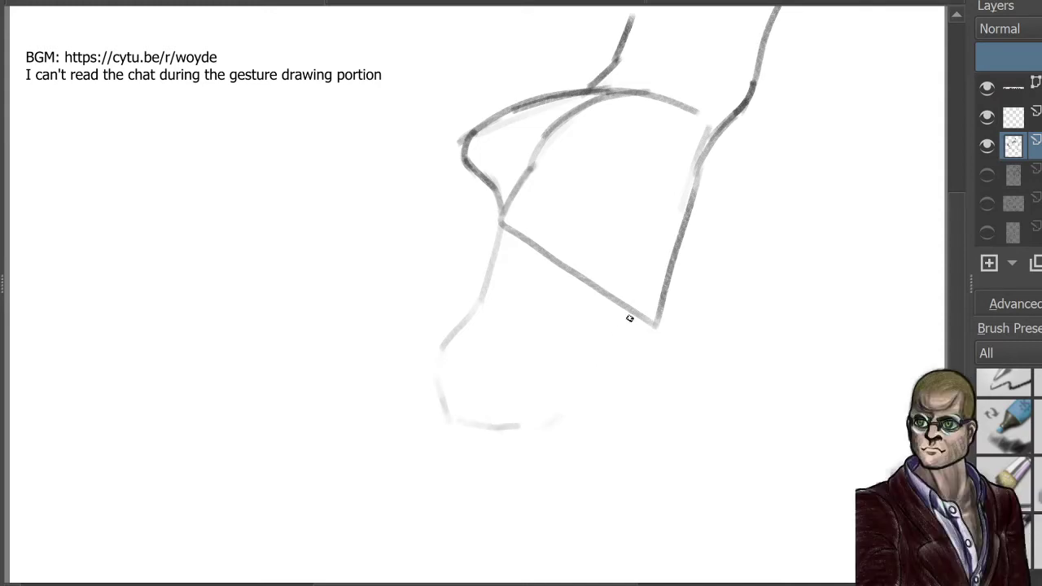
pyautogui.moveTo(698, 158)
pyautogui.mouseDown()
pyautogui.moveTo(627, 389)
pyautogui.moveTo(580, 445)
pyautogui.mouseUp()
pyautogui.moveTo(640, 304)
pyautogui.mouseDown()
pyautogui.moveTo(605, 322)
pyautogui.moveTo(554, 398)
pyautogui.moveTo(577, 364)
pyautogui.moveTo(569, 394)
pyautogui.moveTo(514, 426)
pyautogui.mouseUp()
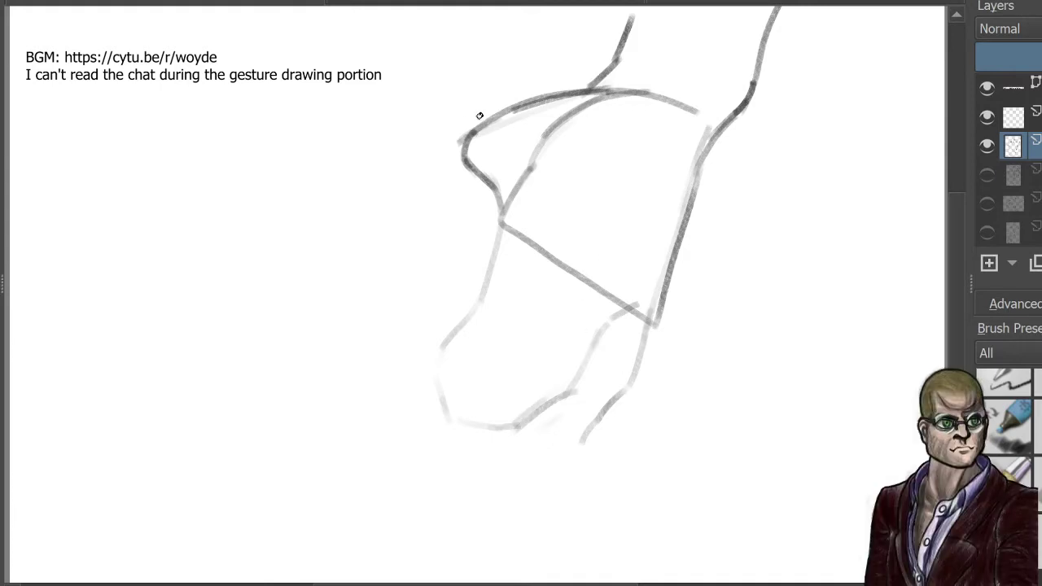
pyautogui.moveTo(460, 142)
pyautogui.mouseDown()
pyautogui.moveTo(394, 198)
pyautogui.moveTo(406, 221)
pyautogui.moveTo(478, 200)
pyautogui.mouseUp()
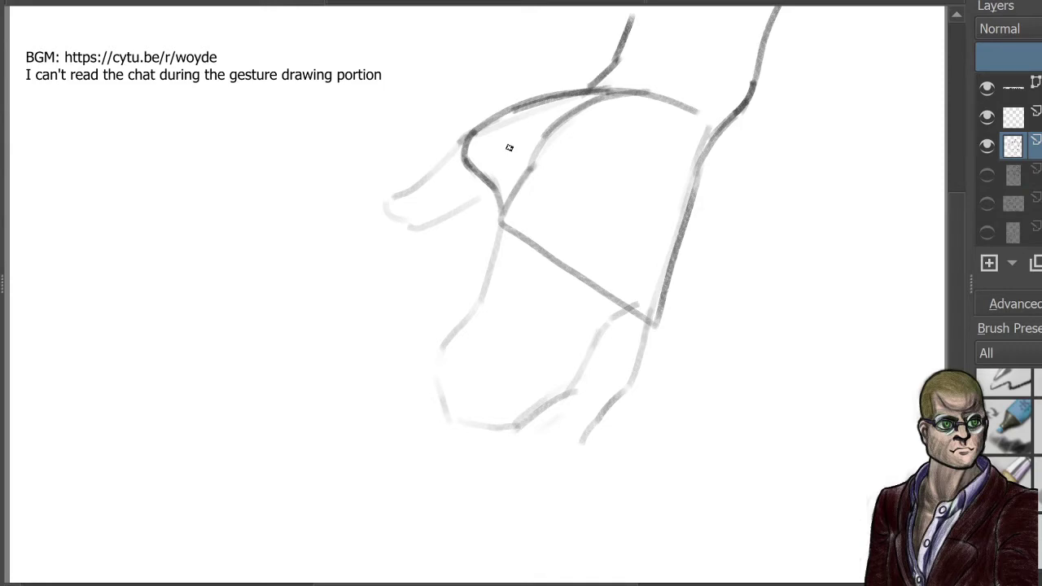
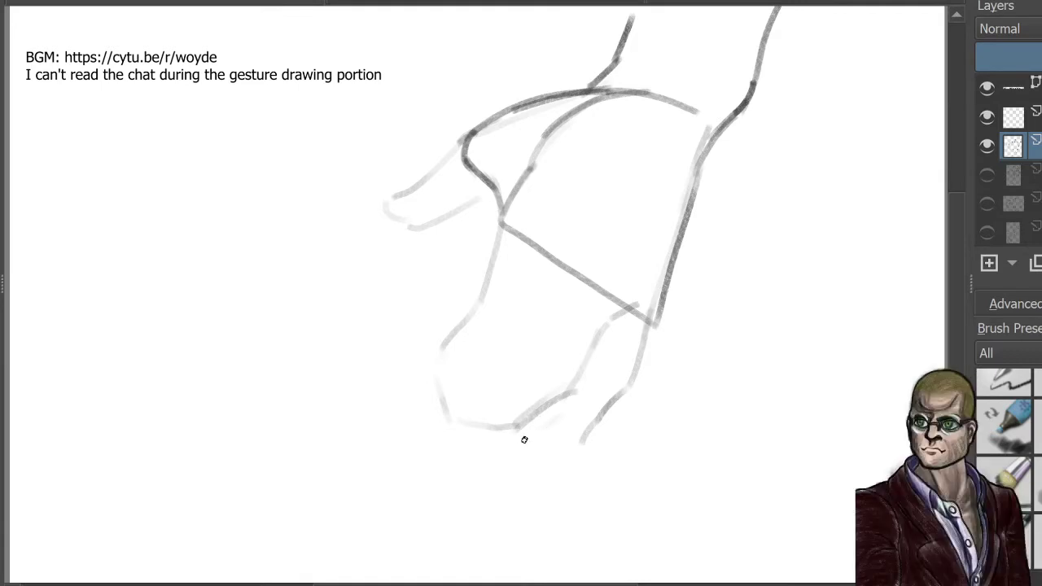
# Step: Switch the brush colour to dark blue and start a second hand with a fingertip curve below the first hand's fingers and a long finger-base line
pyautogui.moveTo(525, 432); pyautogui.dragTo(486, 456)
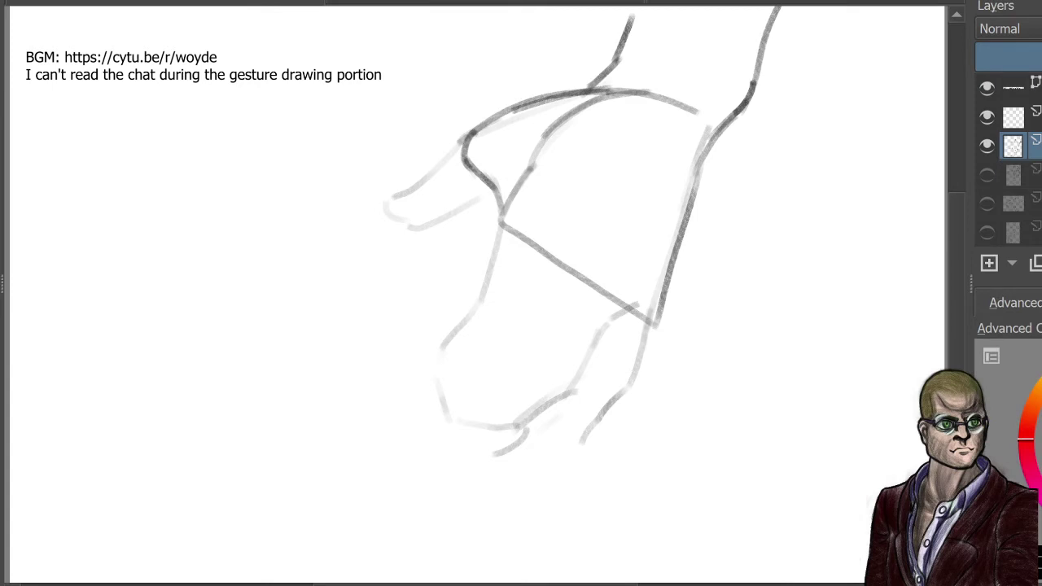
pyautogui.moveTo(528, 426); pyautogui.dragTo(480, 452)
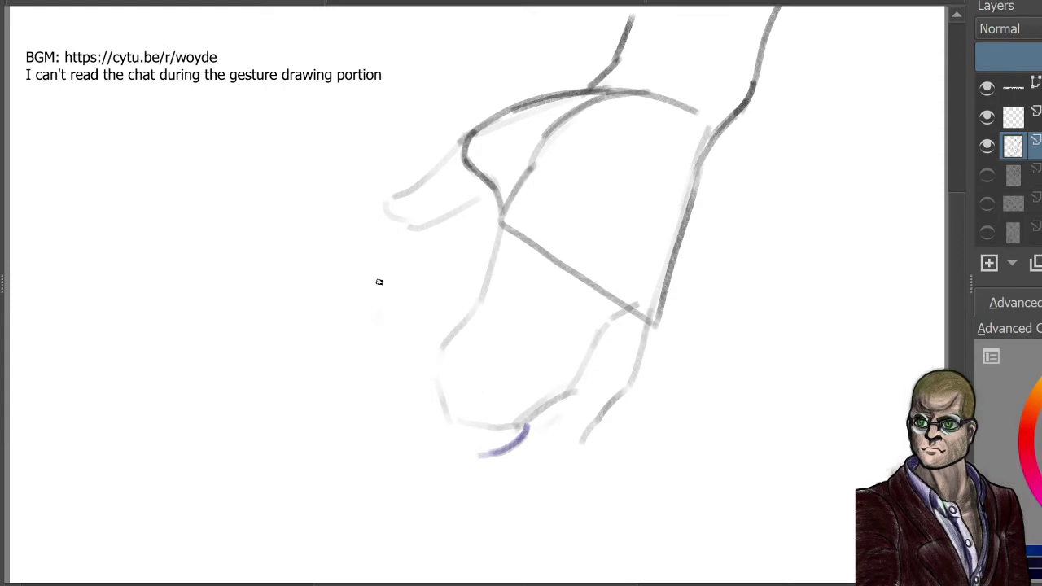
pyautogui.moveTo(379, 274)
pyautogui.mouseDown()
pyautogui.moveTo(374, 350)
pyautogui.moveTo(379, 296)
pyautogui.moveTo(386, 311)
pyautogui.moveTo(365, 353)
pyautogui.moveTo(401, 358)
pyautogui.moveTo(374, 326)
pyautogui.moveTo(383, 312)
pyautogui.moveTo(372, 378)
pyautogui.moveTo(371, 359)
pyautogui.moveTo(346, 413)
pyautogui.moveTo(354, 395)
pyautogui.moveTo(364, 412)
pyautogui.moveTo(338, 466)
pyautogui.mouseUp()
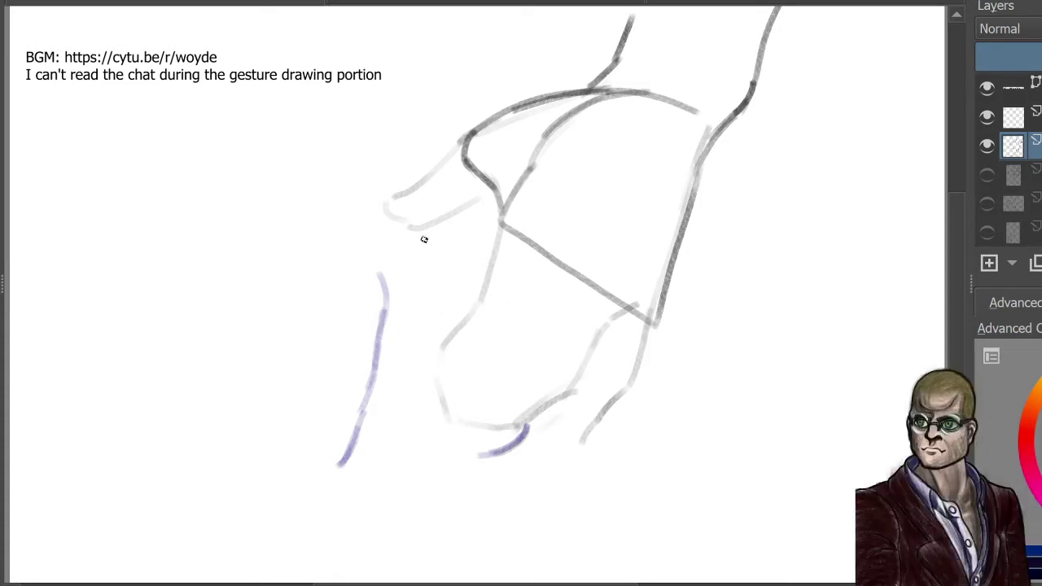
# Step: Outline the second hand's index finger reaching toward the first hand and draw the little finger's lower edge back to the finger-base line
pyautogui.moveTo(371, 268)
pyautogui.mouseDown()
pyautogui.moveTo(446, 245)
pyautogui.moveTo(538, 251)
pyautogui.mouseUp()
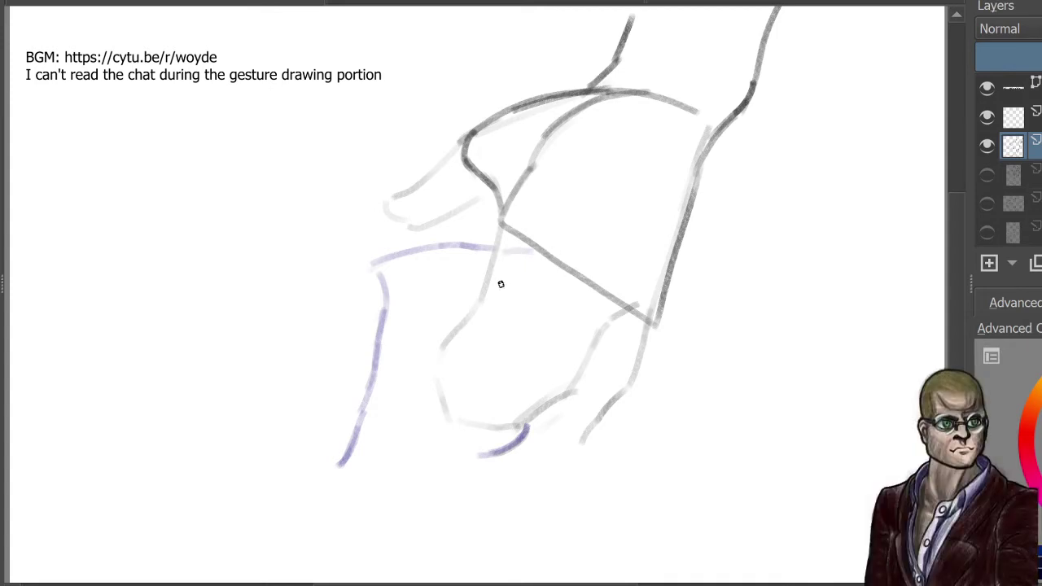
pyautogui.moveTo(397, 313)
pyautogui.mouseDown()
pyautogui.moveTo(495, 279)
pyautogui.moveTo(441, 298)
pyautogui.moveTo(507, 285)
pyautogui.mouseUp()
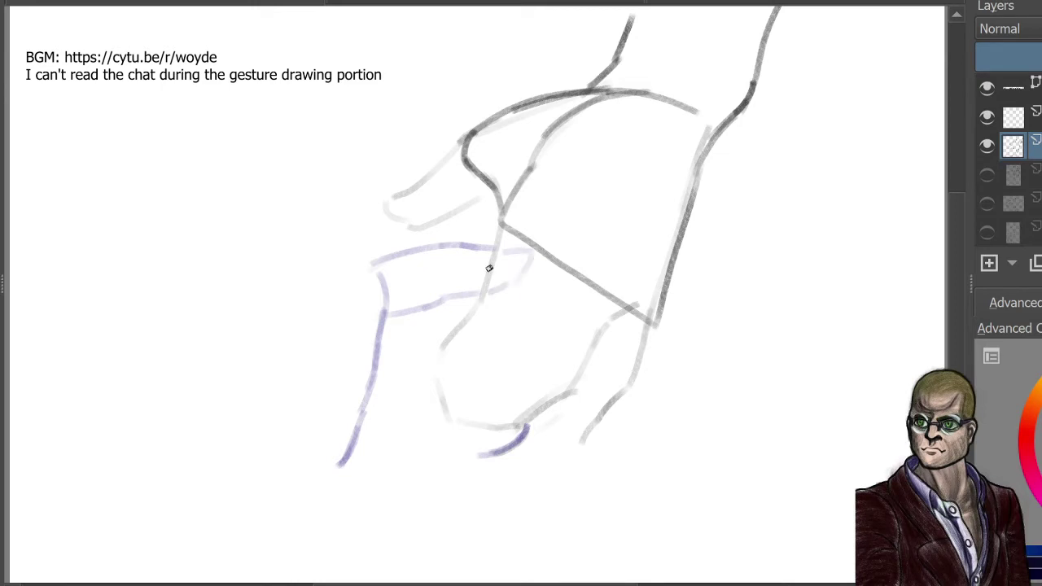
pyautogui.moveTo(387, 316); pyautogui.dragTo(420, 316)
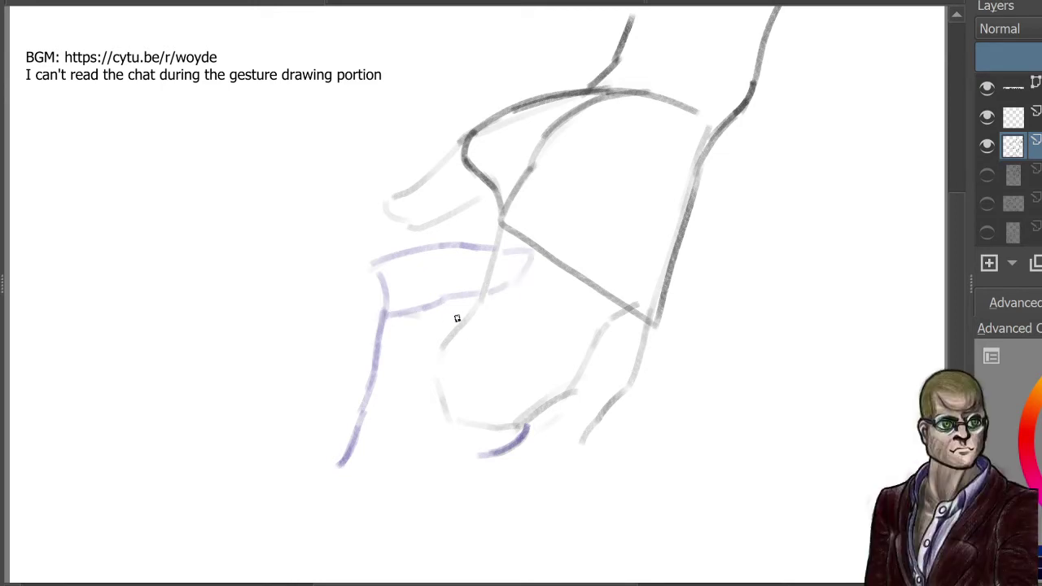
pyautogui.moveTo(342, 459); pyautogui.dragTo(367, 459)
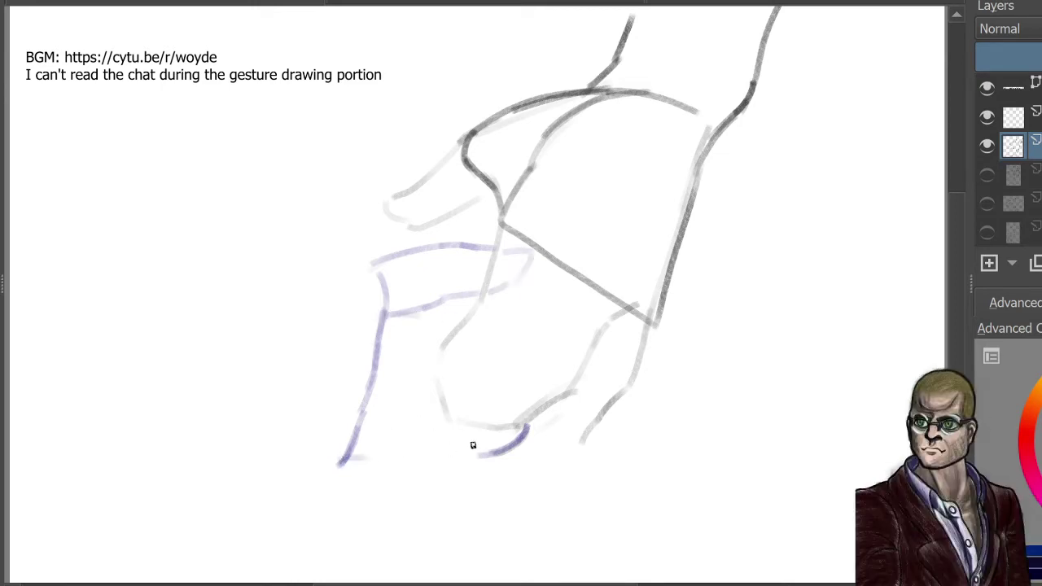
pyautogui.moveTo(475, 456); pyautogui.dragTo(342, 459)
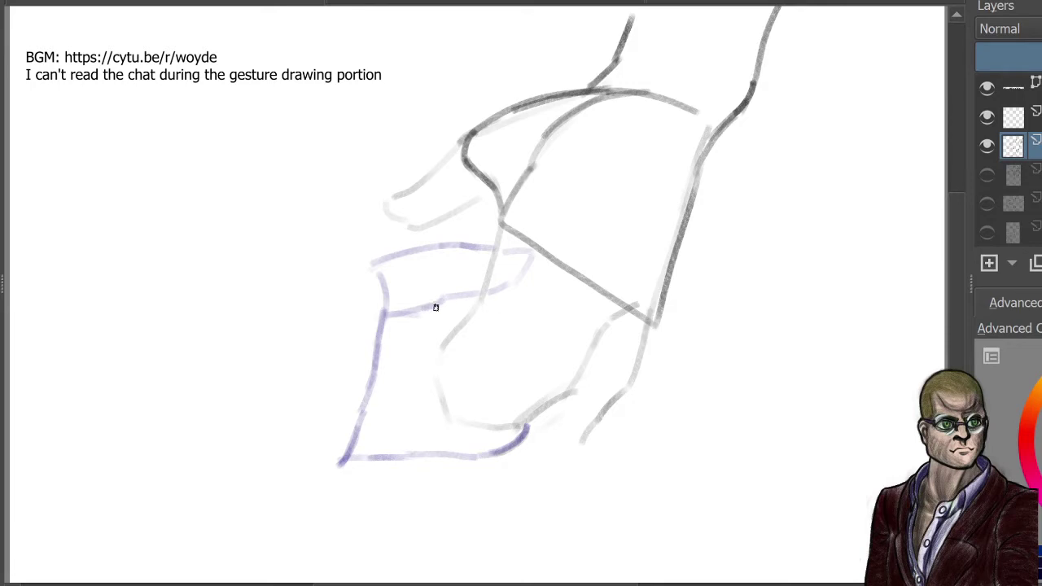
# Step: Outline the two middle fingers with rounded tips between the index and little fingers of the blue hand
pyautogui.moveTo(448, 303)
pyautogui.mouseDown()
pyautogui.moveTo(486, 311)
pyautogui.moveTo(455, 302)
pyautogui.moveTo(525, 300)
pyautogui.moveTo(537, 331)
pyautogui.mouseUp()
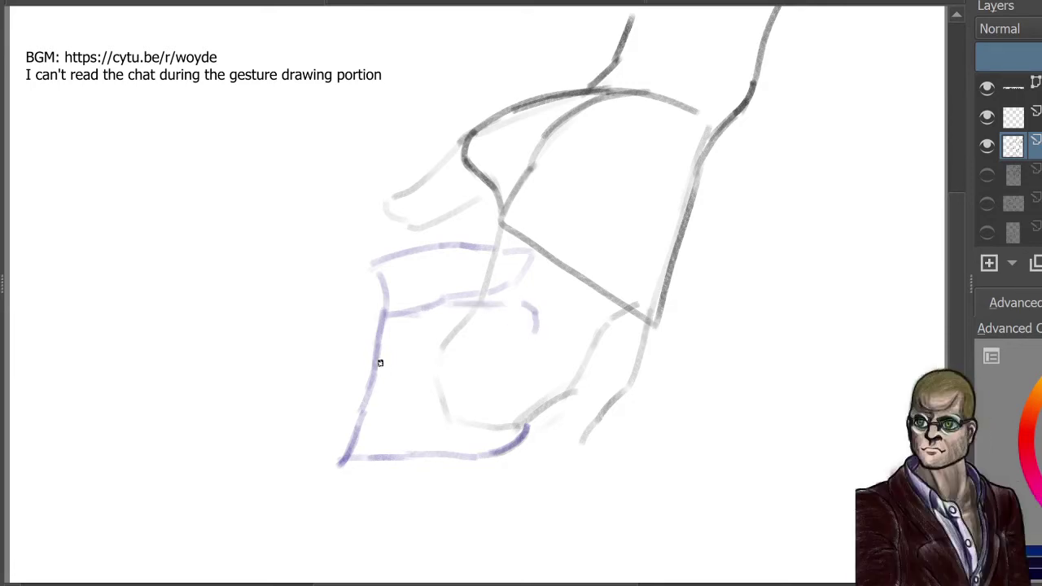
pyautogui.moveTo(379, 363); pyautogui.dragTo(441, 357)
pyautogui.moveTo(536, 329); pyautogui.dragTo(486, 350)
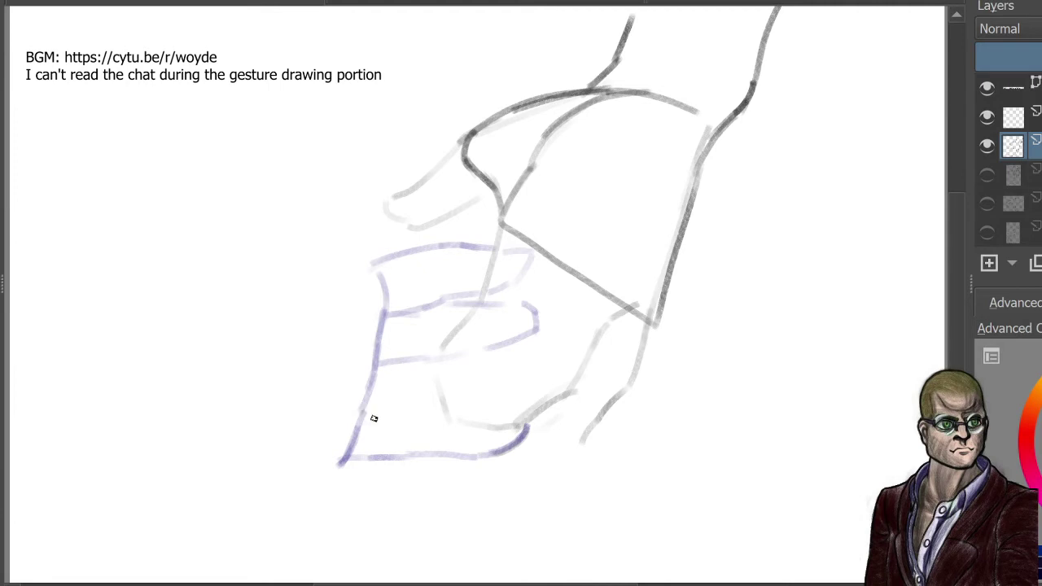
pyautogui.moveTo(359, 416)
pyautogui.mouseDown()
pyautogui.moveTo(450, 418)
pyautogui.moveTo(545, 377)
pyautogui.moveTo(496, 352)
pyautogui.mouseUp()
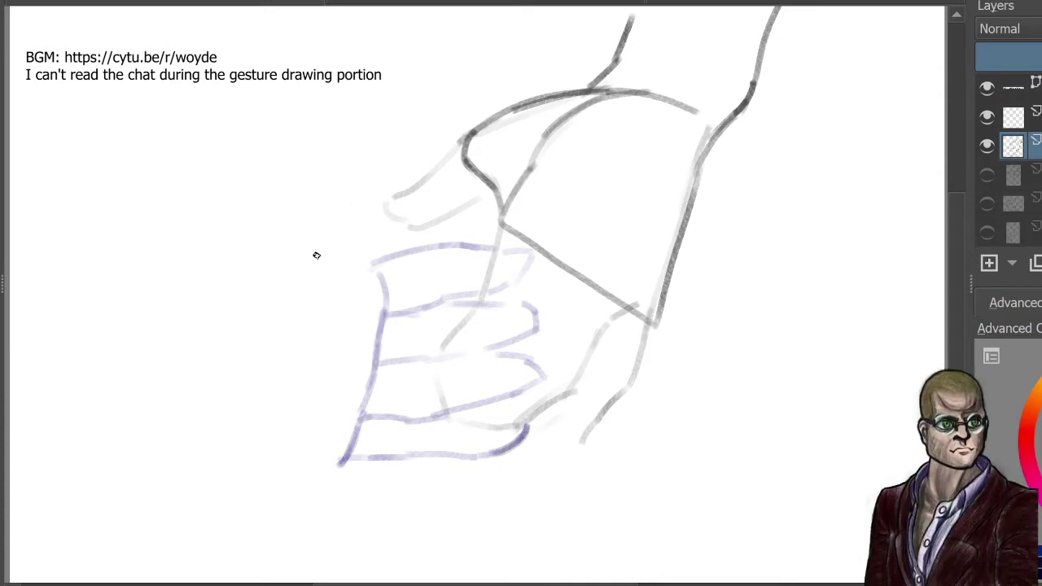
# Step: Sketch the curved crease around the thumb's base and a second crease across the palm of the blue hand
pyautogui.moveTo(330, 244); pyautogui.dragTo(295, 278)
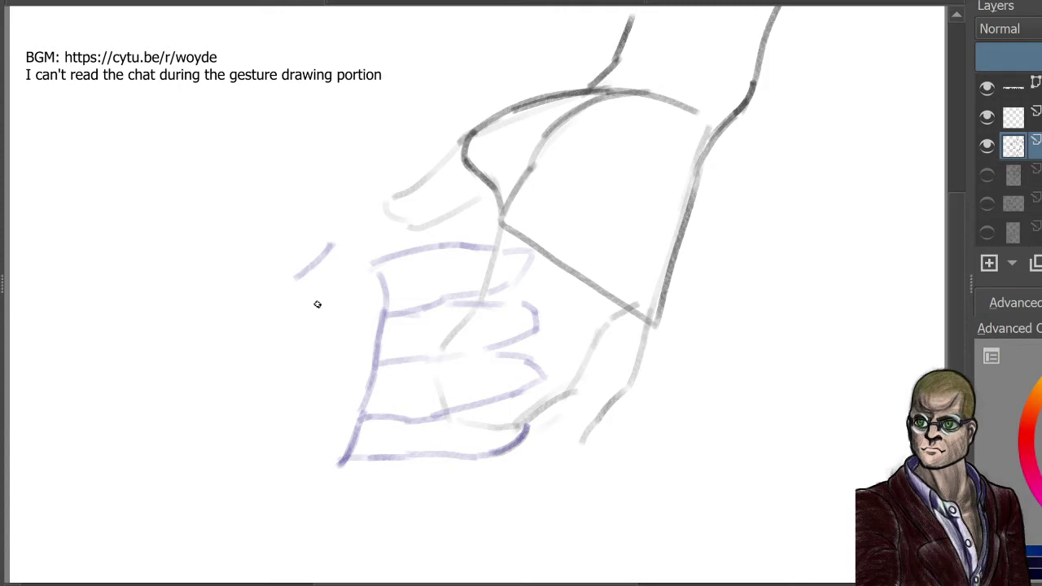
pyautogui.moveTo(323, 269); pyautogui.dragTo(281, 346)
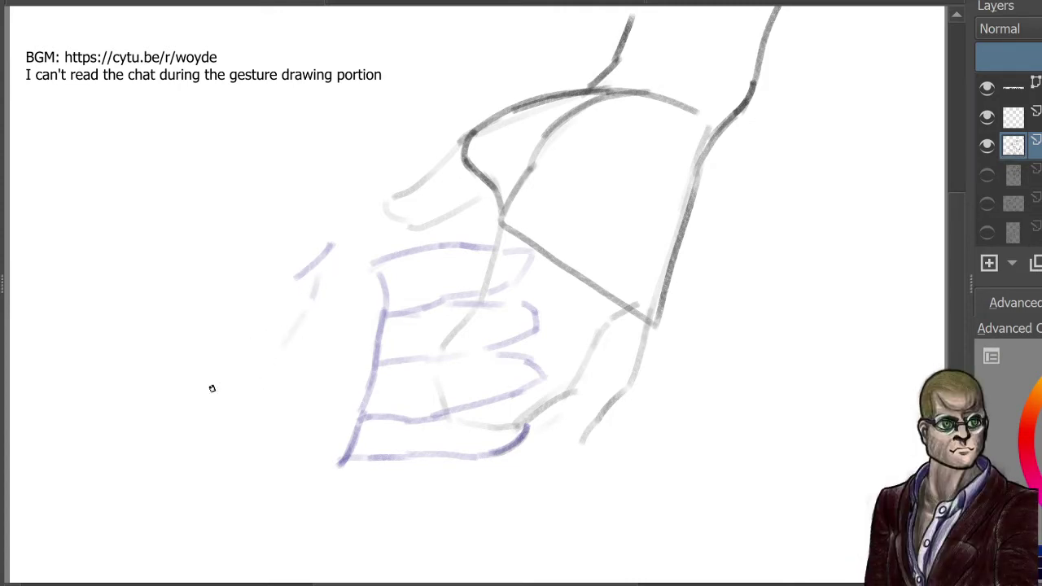
pyautogui.moveTo(214, 389)
pyautogui.mouseDown()
pyautogui.moveTo(291, 341)
pyautogui.moveTo(308, 300)
pyautogui.mouseUp()
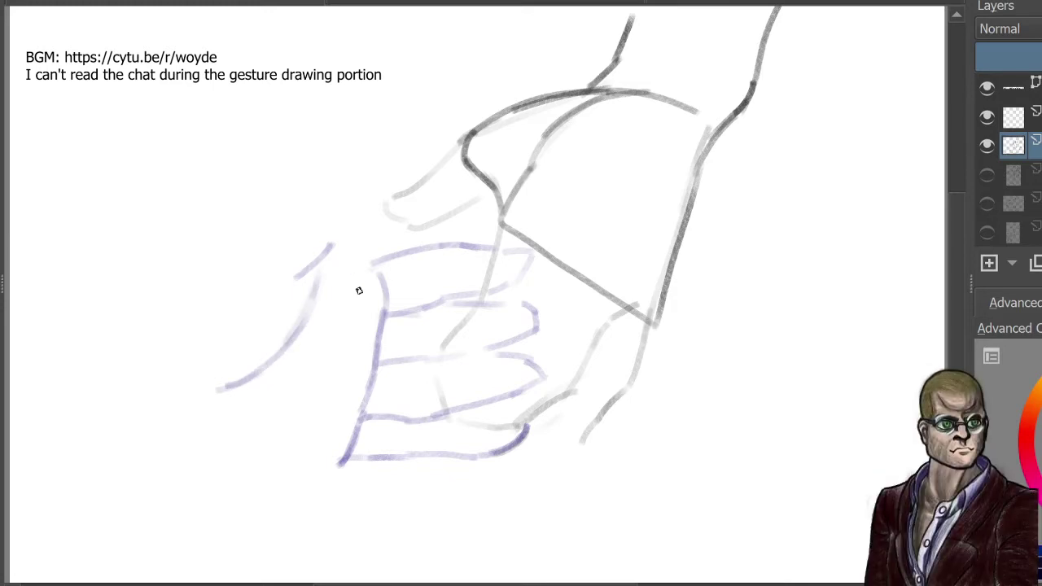
pyautogui.moveTo(381, 288)
pyautogui.mouseDown()
pyautogui.moveTo(352, 350)
pyautogui.moveTo(314, 361)
pyautogui.moveTo(356, 346)
pyautogui.moveTo(298, 404)
pyautogui.mouseUp()
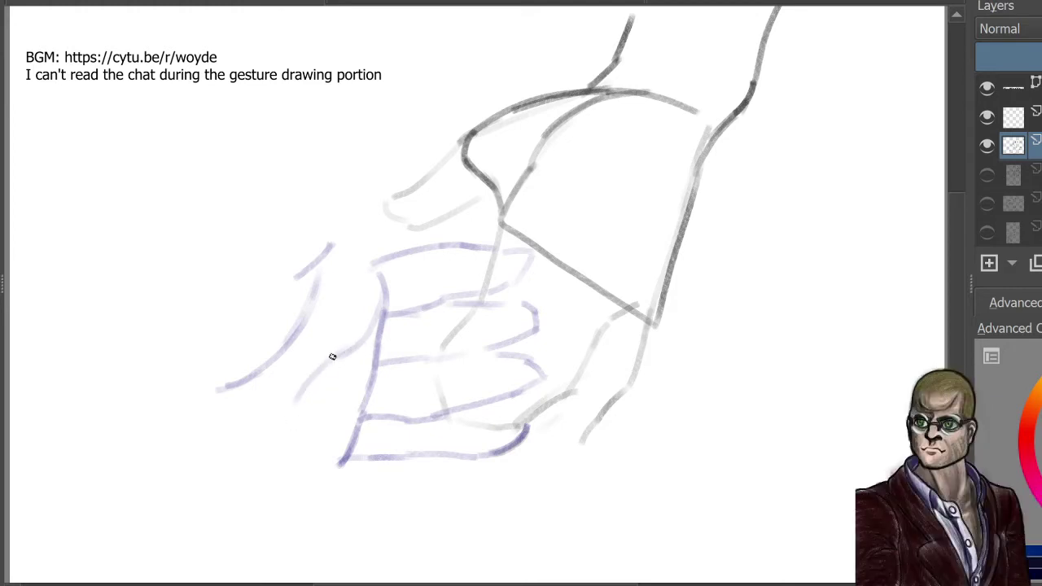
pyautogui.moveTo(333, 358); pyautogui.dragTo(300, 408)
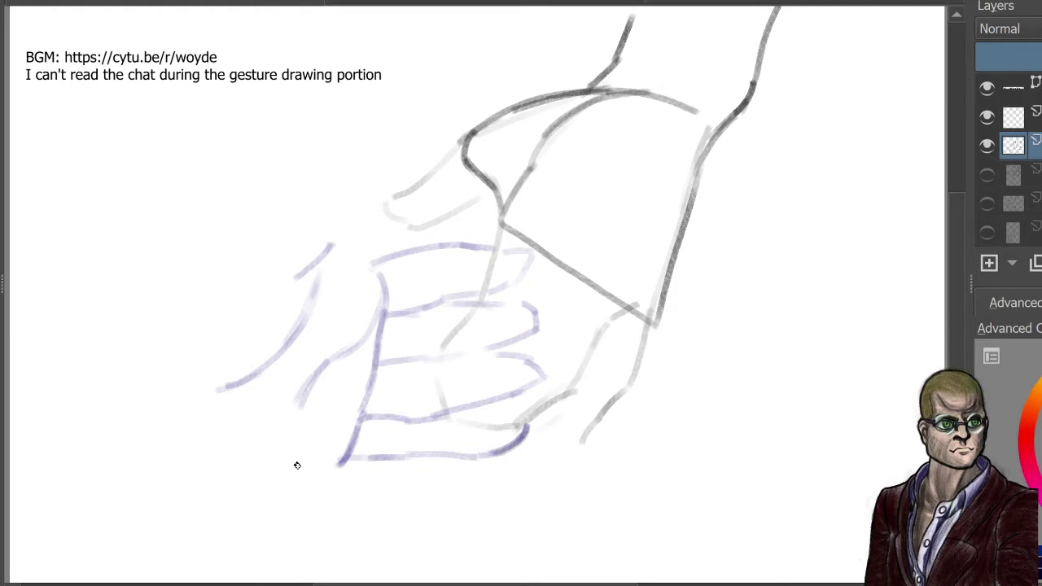
# Step: Draw the palm's rounded lower edge from the little finger to the heel and close the wrist side with an angled line
pyautogui.moveTo(293, 445)
pyautogui.mouseDown()
pyautogui.moveTo(277, 484)
pyautogui.moveTo(241, 503)
pyautogui.moveTo(205, 511)
pyautogui.moveTo(187, 498)
pyautogui.mouseUp()
pyautogui.moveTo(272, 492)
pyautogui.mouseDown()
pyautogui.moveTo(197, 498)
pyautogui.moveTo(195, 508)
pyautogui.moveTo(167, 498)
pyautogui.mouseUp()
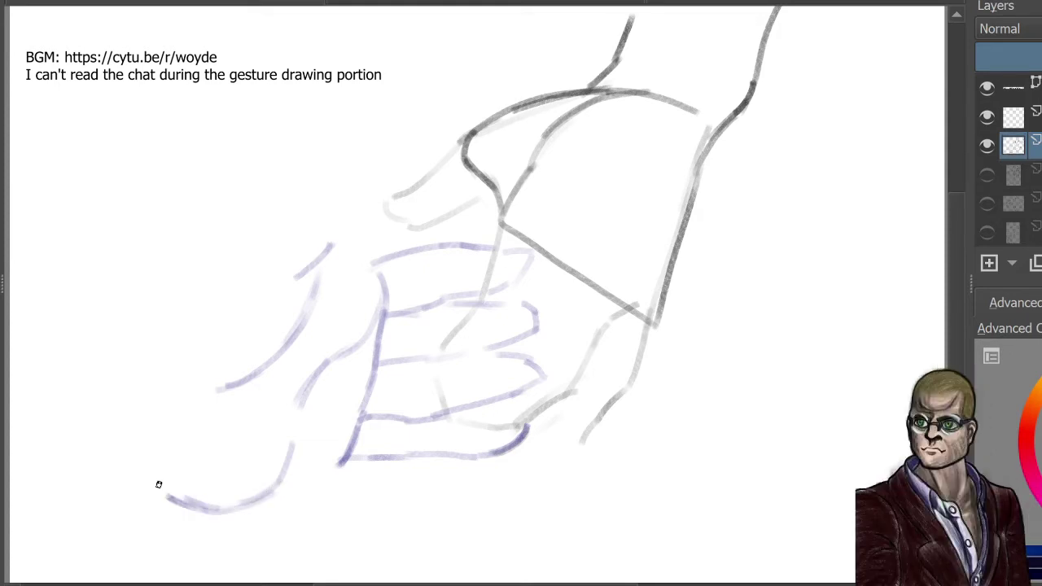
pyautogui.moveTo(338, 462); pyautogui.dragTo(272, 492)
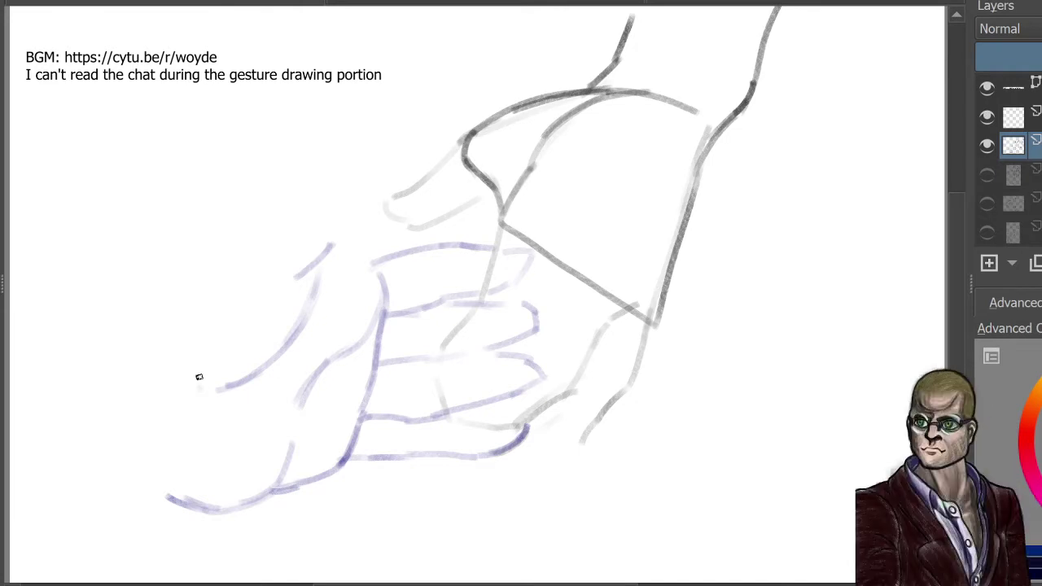
pyautogui.moveTo(199, 382)
pyautogui.mouseDown()
pyautogui.moveTo(167, 499)
pyautogui.moveTo(195, 414)
pyautogui.mouseUp()
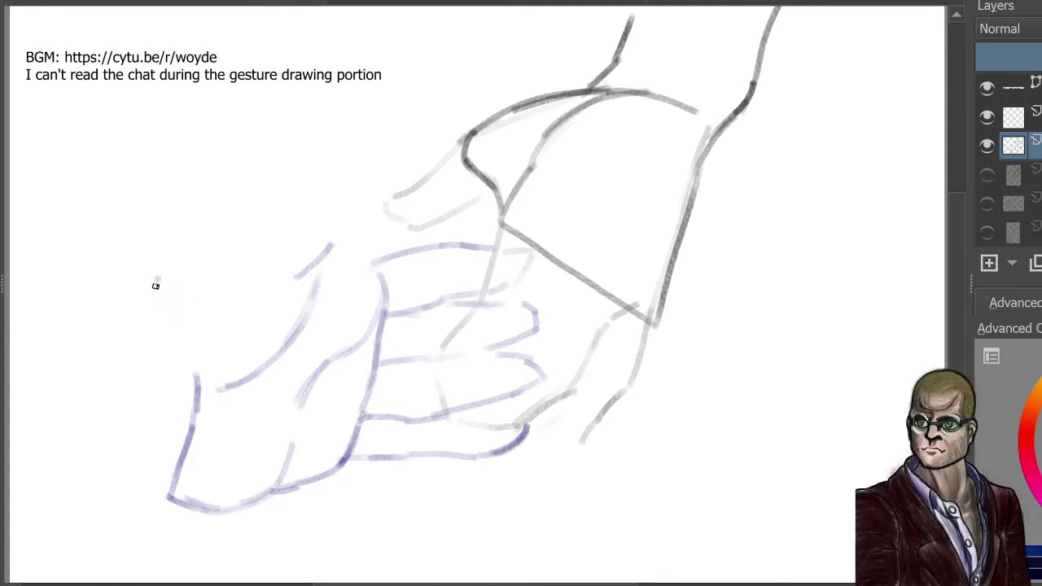
pyautogui.moveTo(155, 286); pyautogui.dragTo(190, 387)
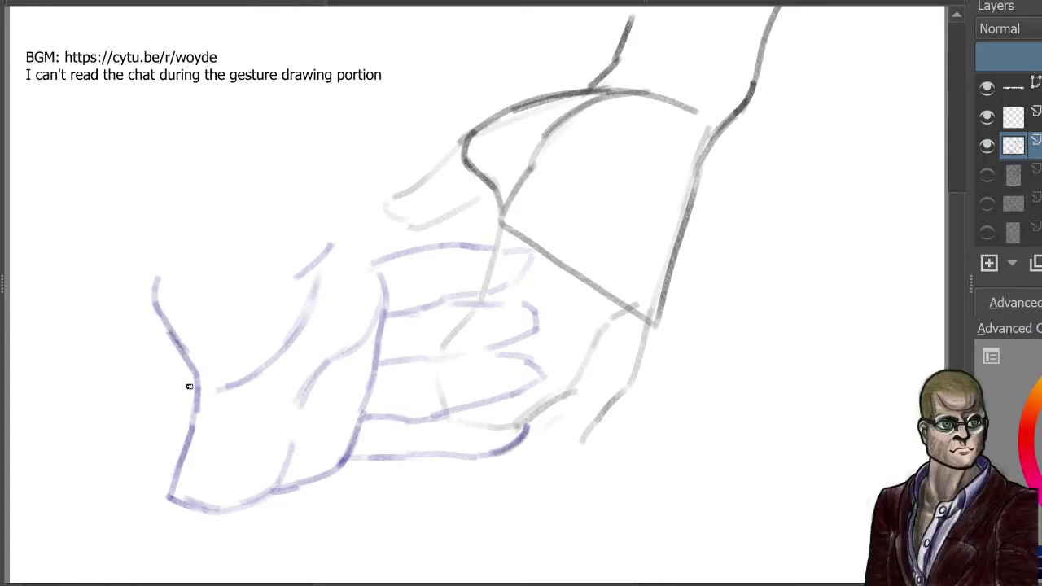
# Step: Draw the blue thumb's outer edge as a straight diagonal rising from the wrist corner to the thumb joint
pyautogui.moveTo(158, 282); pyautogui.dragTo(187, 266)
pyautogui.moveTo(277, 166); pyautogui.dragTo(201, 232)
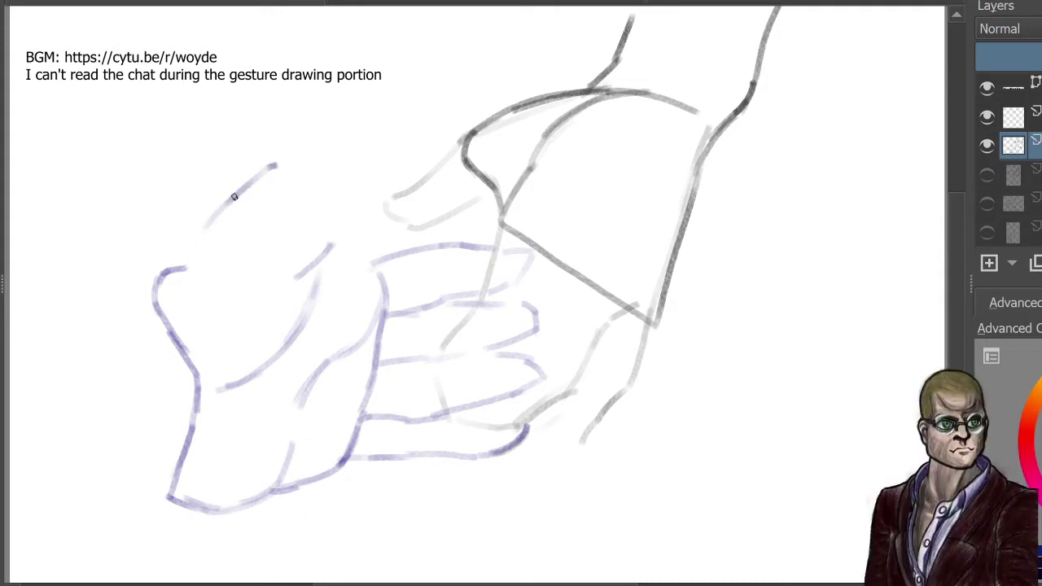
pyautogui.moveTo(234, 198); pyautogui.dragTo(169, 264)
pyautogui.moveTo(204, 226); pyautogui.dragTo(164, 271)
pyautogui.moveTo(168, 269); pyautogui.dragTo(277, 164)
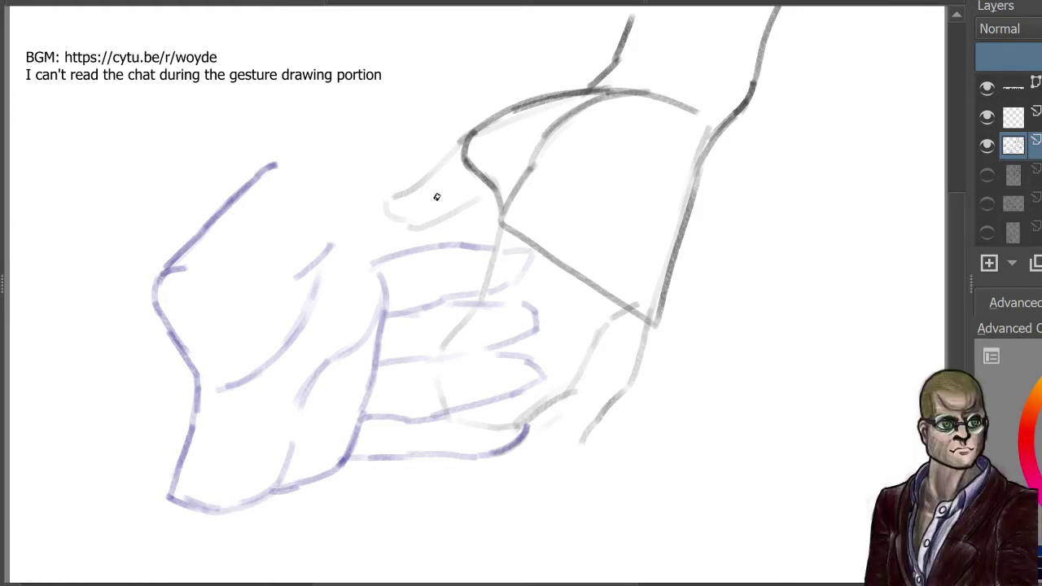
# Step: Outline the blue thumb from its joint to a rounded tip with a nail, and bring its underside back to the palm
pyautogui.moveTo(443, 194); pyautogui.dragTo(442, 205)
pyautogui.moveTo(276, 164)
pyautogui.mouseDown()
pyautogui.moveTo(440, 187)
pyautogui.moveTo(413, 211)
pyautogui.moveTo(388, 200)
pyautogui.mouseUp()
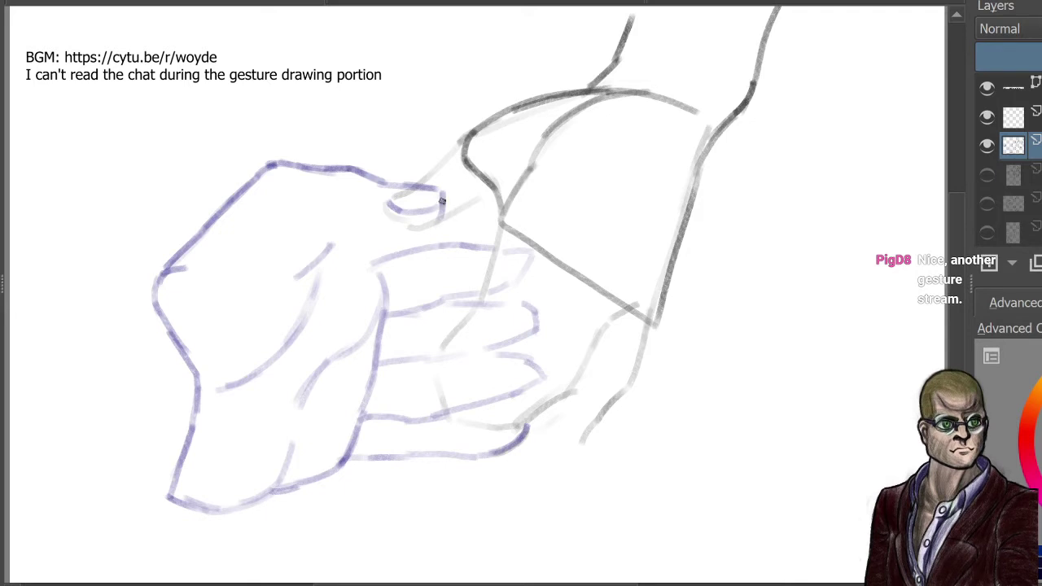
pyautogui.moveTo(442, 197); pyautogui.dragTo(413, 224)
pyautogui.moveTo(441, 209)
pyautogui.mouseDown()
pyautogui.moveTo(396, 243)
pyautogui.moveTo(353, 241)
pyautogui.mouseUp()
pyautogui.moveTo(360, 235); pyautogui.dragTo(304, 253)
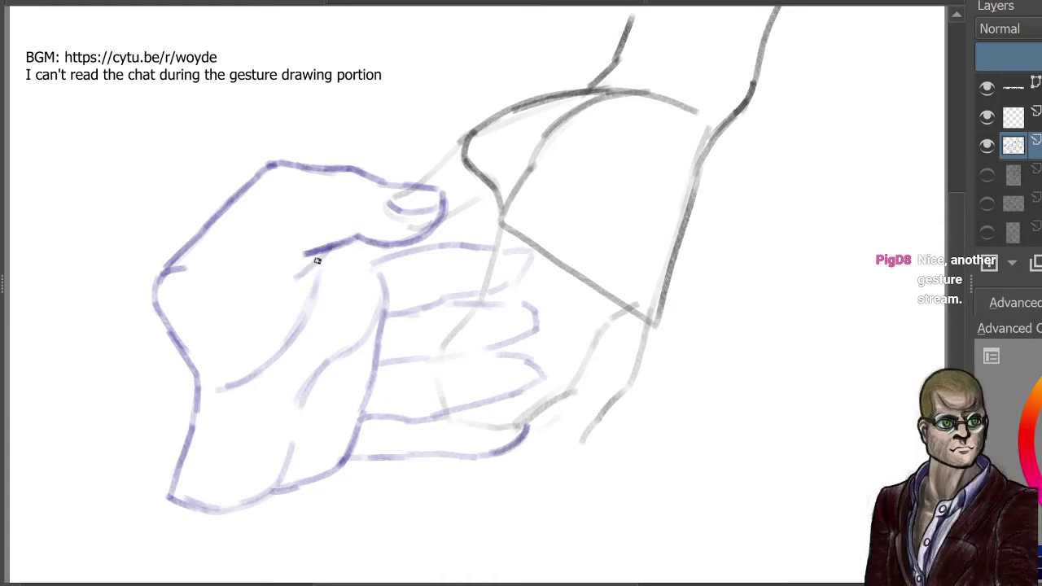
# Step: Darken the crease around the thumb's base and extend both sides of the blue wrist outward into the forearm
pyautogui.moveTo(318, 275)
pyautogui.mouseDown()
pyautogui.moveTo(297, 324)
pyautogui.moveTo(226, 373)
pyautogui.moveTo(277, 328)
pyautogui.moveTo(252, 377)
pyautogui.moveTo(224, 375)
pyautogui.mouseUp()
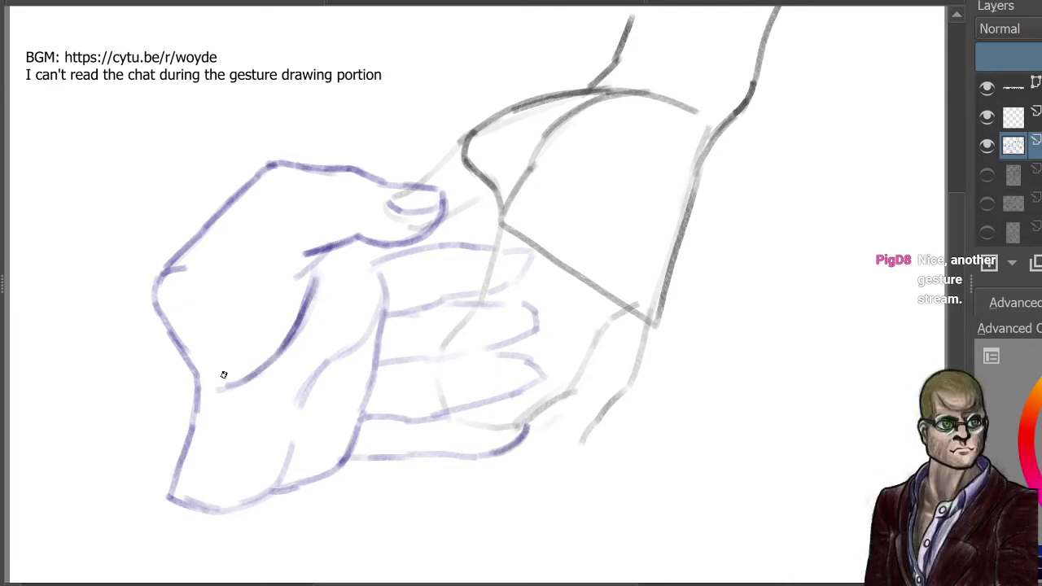
pyautogui.moveTo(151, 289)
pyautogui.mouseDown()
pyautogui.moveTo(81, 306)
pyautogui.moveTo(46, 332)
pyautogui.mouseUp()
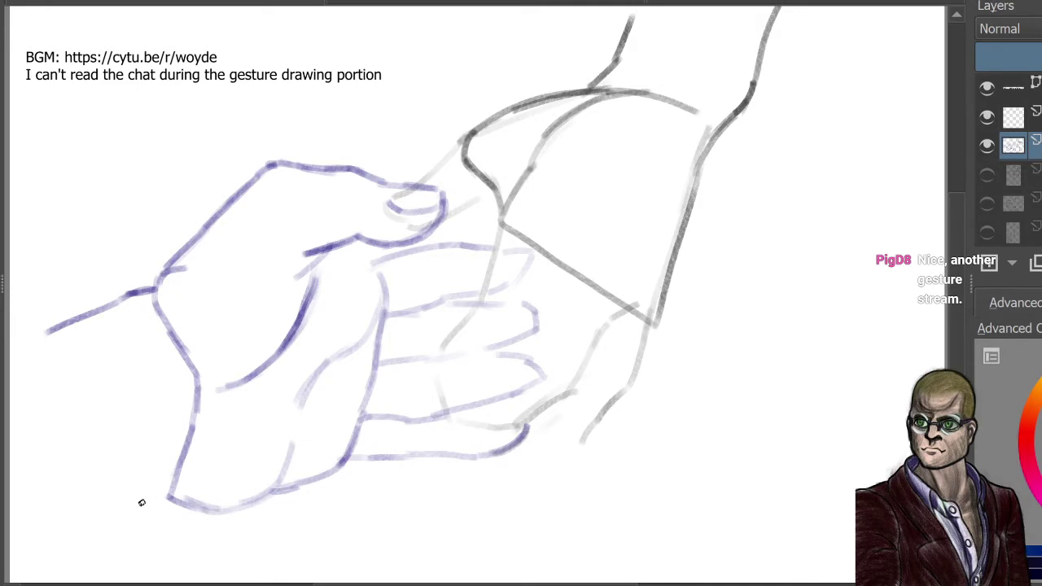
pyautogui.moveTo(161, 505); pyautogui.dragTo(109, 554)
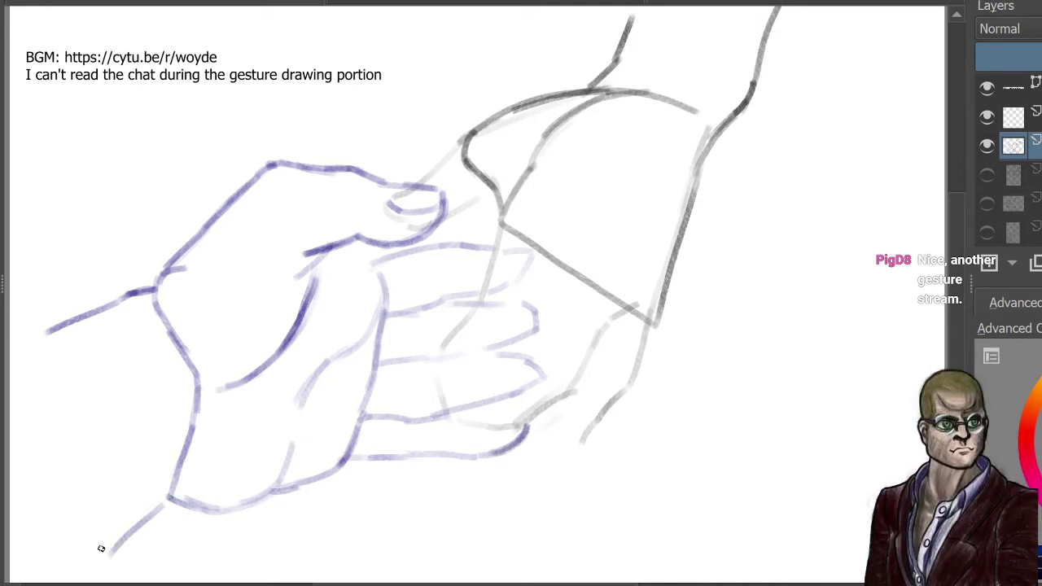
# Step: Erase the sharp corner at the blue thumb's joint and redraw it as a lower, flatter contour
pyautogui.moveTo(311, 143)
pyautogui.mouseDown()
pyautogui.moveTo(220, 188)
pyautogui.moveTo(296, 165)
pyautogui.moveTo(235, 226)
pyautogui.mouseUp()
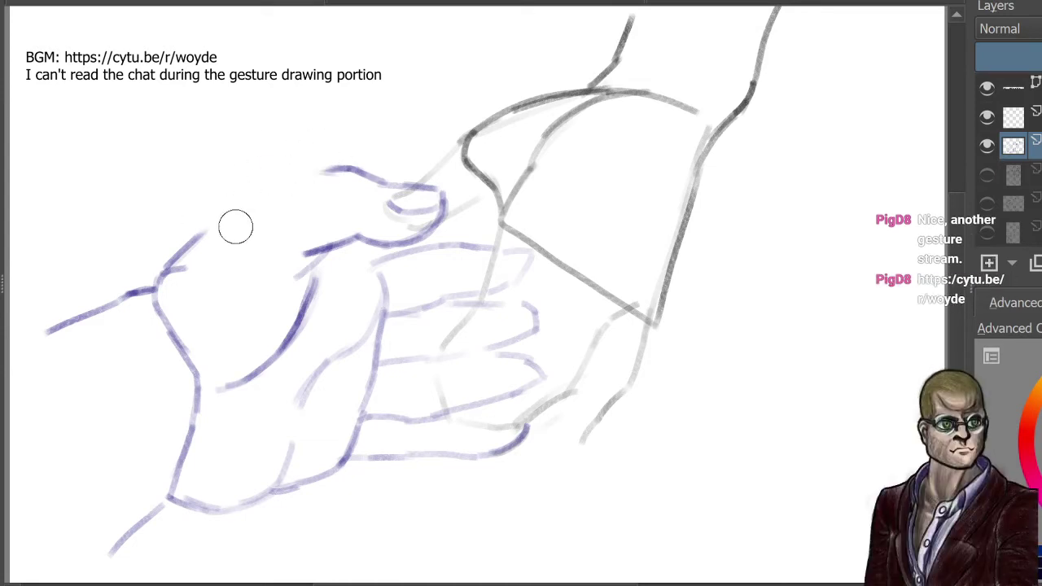
pyautogui.press('p')
pyautogui.moveTo(280, 178)
pyautogui.mouseDown()
pyautogui.moveTo(223, 206)
pyautogui.moveTo(200, 235)
pyautogui.mouseUp()
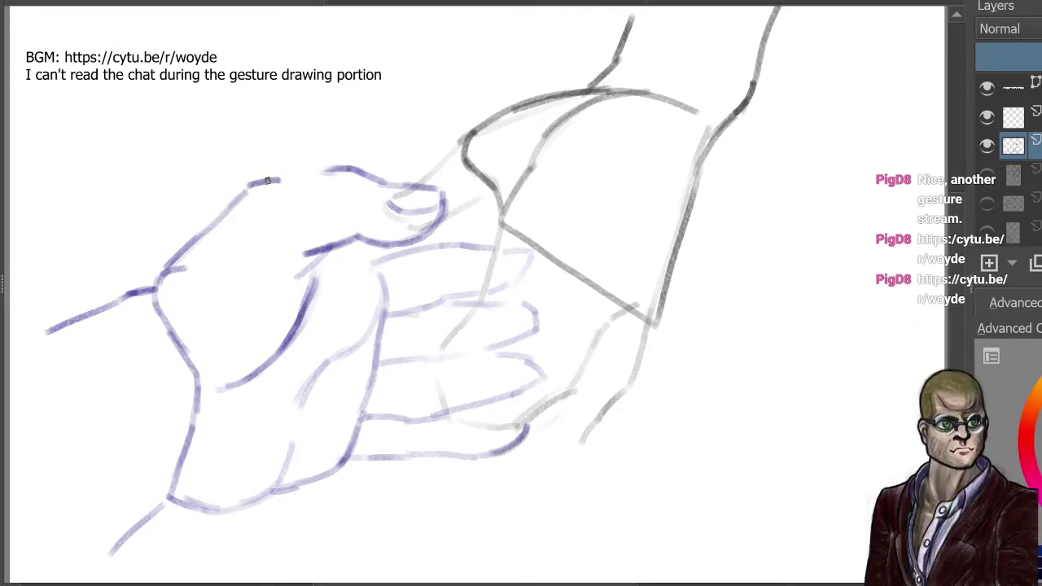
pyautogui.moveTo(266, 184); pyautogui.dragTo(346, 167)
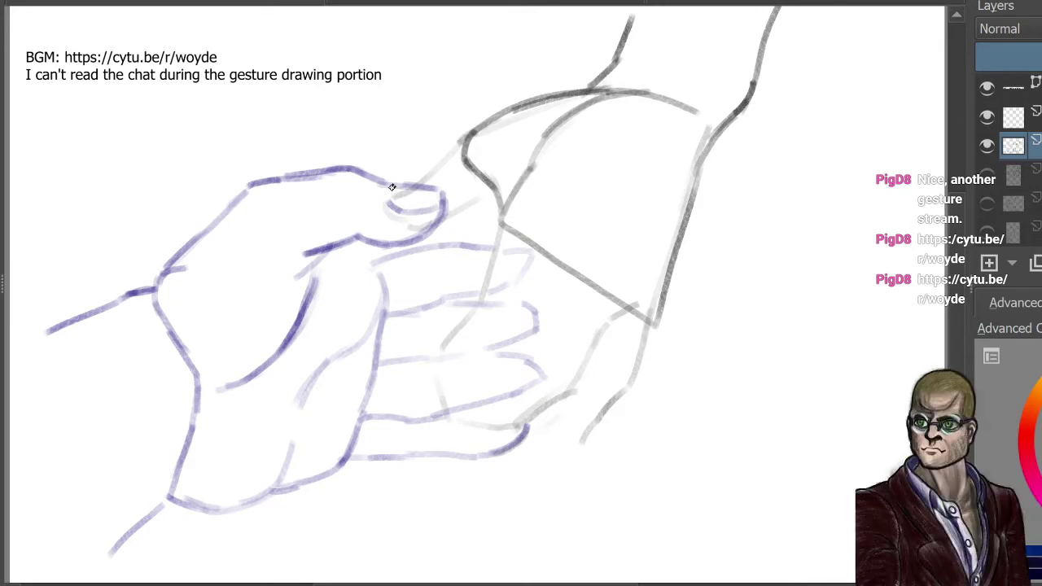
# Step: Strengthen the thumbnail's outline and draw a narrow band across the base of the blue hand's third finger
pyautogui.moveTo(392, 185)
pyautogui.mouseDown()
pyautogui.moveTo(417, 221)
pyautogui.moveTo(398, 212)
pyautogui.moveTo(437, 203)
pyautogui.mouseUp()
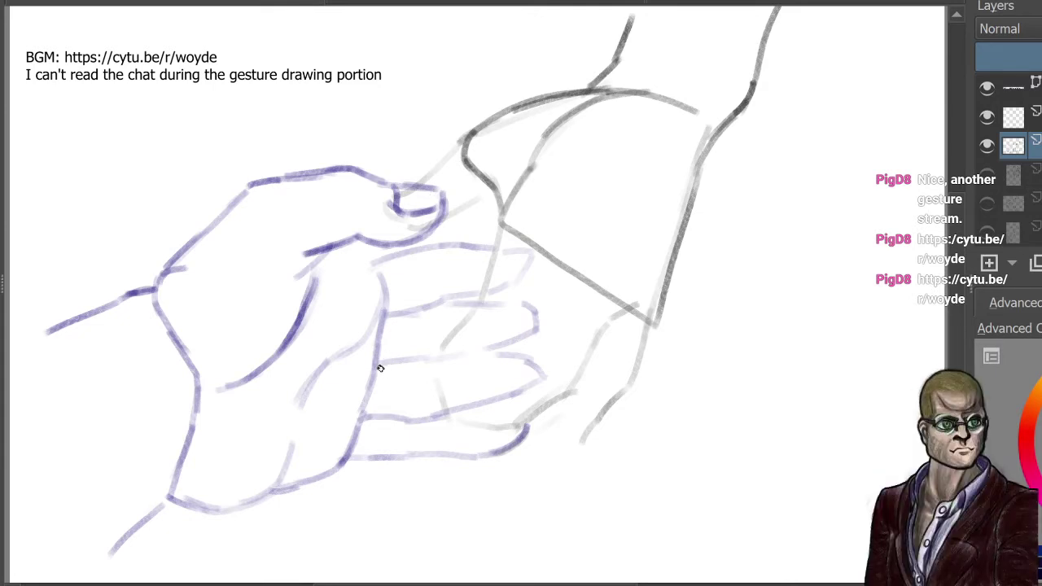
pyautogui.moveTo(381, 368); pyautogui.dragTo(390, 414)
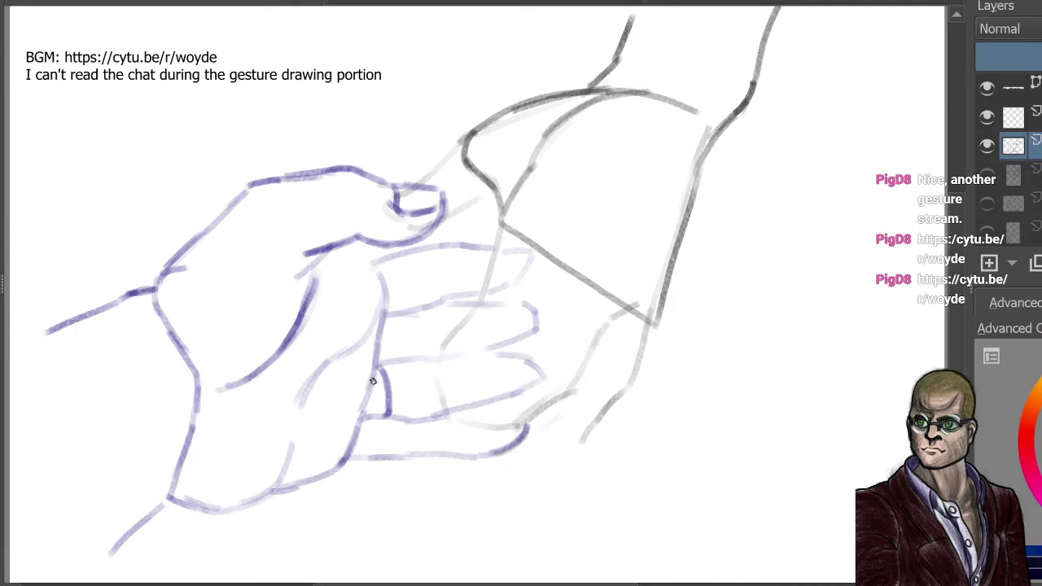
pyautogui.moveTo(373, 381)
pyautogui.mouseDown()
pyautogui.moveTo(376, 412)
pyautogui.moveTo(390, 403)
pyautogui.mouseUp()
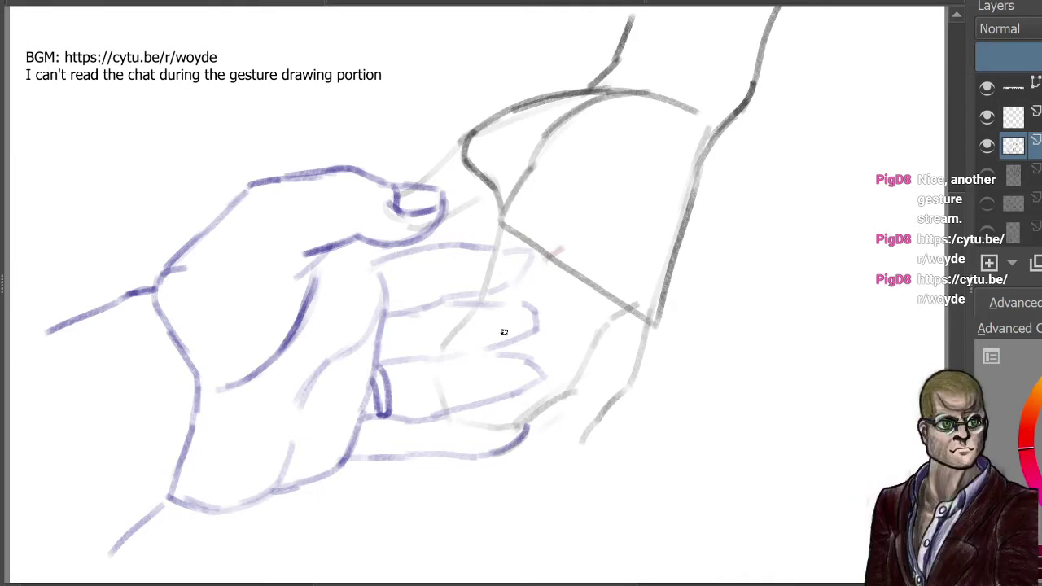
# Step: Outline the middle finger of the grey hand in red, from the knuckle line to a curled tip over the blue fingers
pyautogui.moveTo(557, 250); pyautogui.dragTo(505, 337)
pyautogui.moveTo(438, 390); pyautogui.dragTo(513, 336)
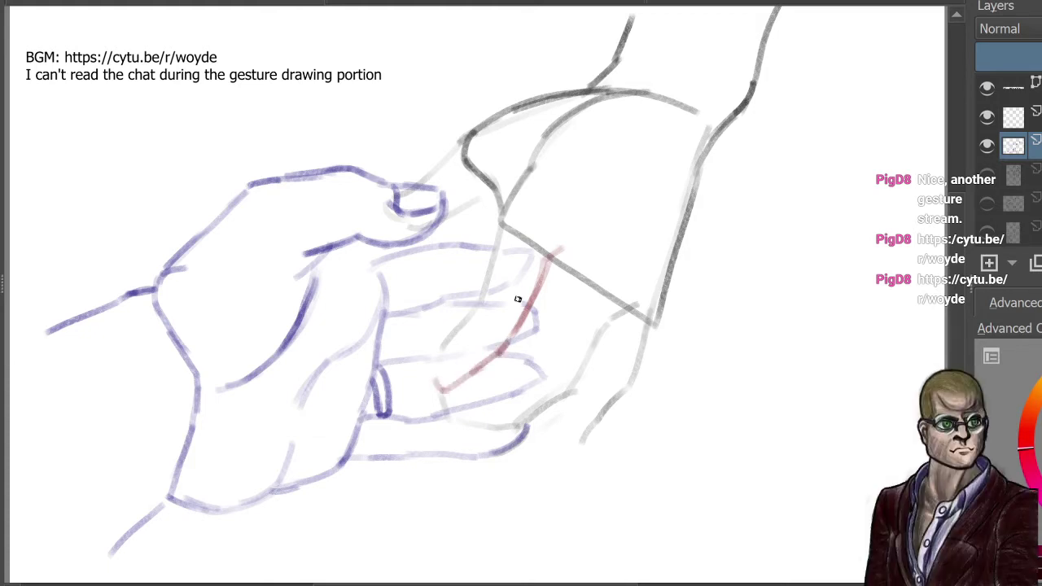
pyautogui.moveTo(599, 285); pyautogui.dragTo(576, 295)
pyautogui.moveTo(576, 301); pyautogui.dragTo(544, 366)
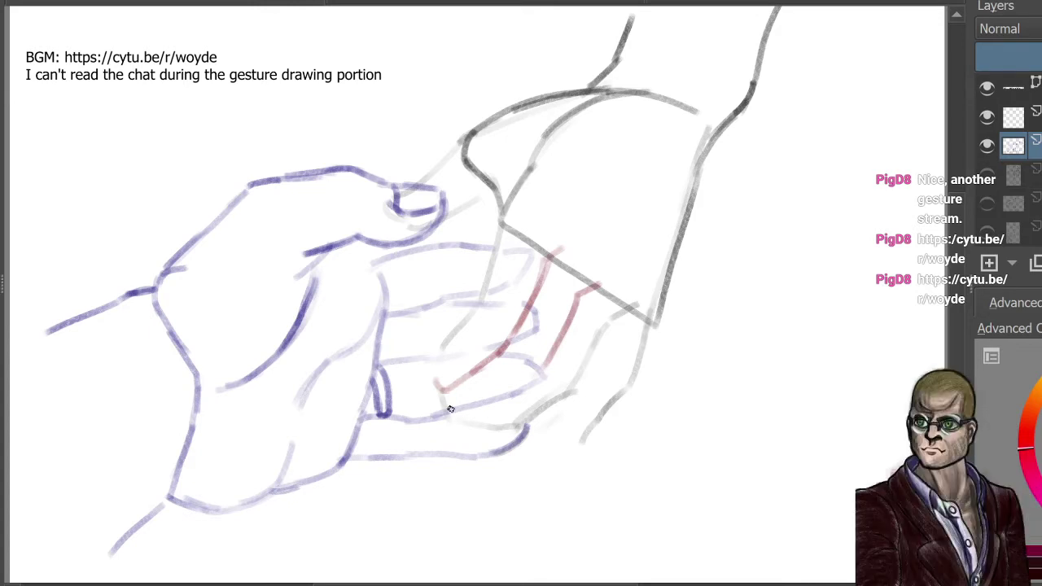
pyautogui.moveTo(452, 389); pyautogui.dragTo(454, 421)
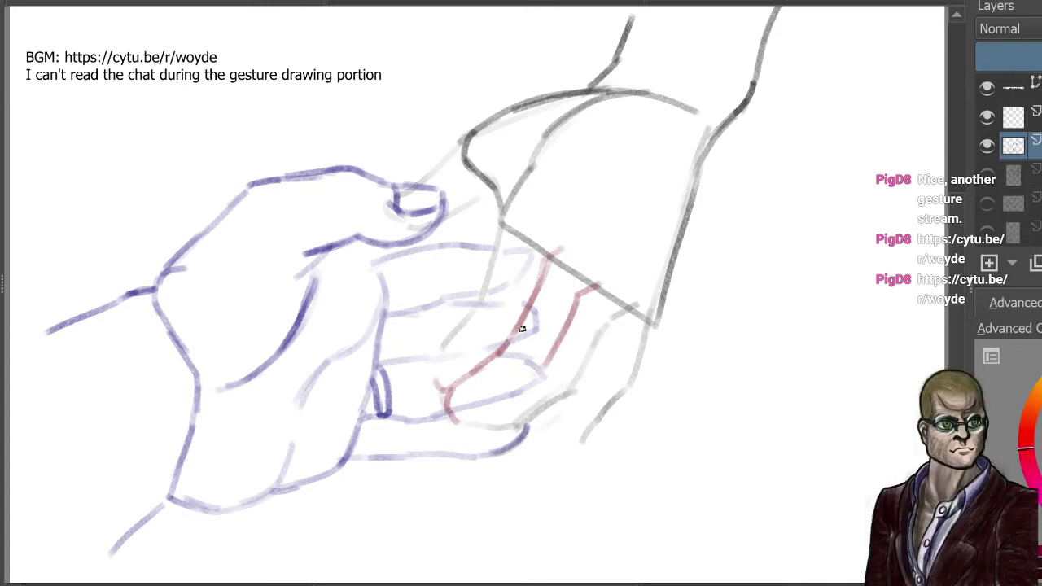
pyautogui.moveTo(540, 374); pyautogui.dragTo(456, 416)
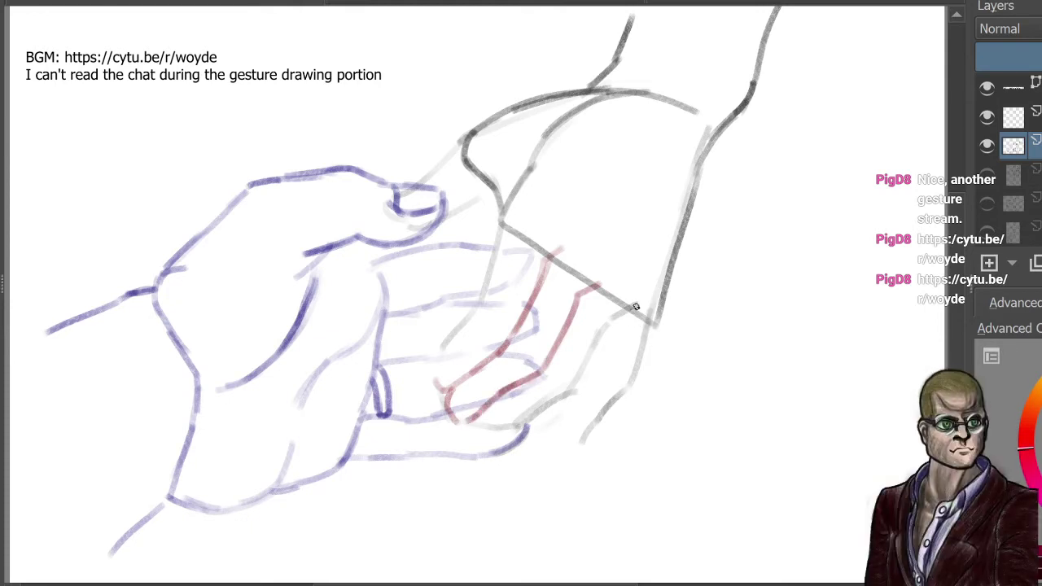
# Step: Outline the grey hand's ring finger in red to a rounded tip and add a double-line ring near its base
pyautogui.moveTo(636, 306); pyautogui.dragTo(613, 319)
pyautogui.moveTo(494, 409); pyautogui.dragTo(500, 420)
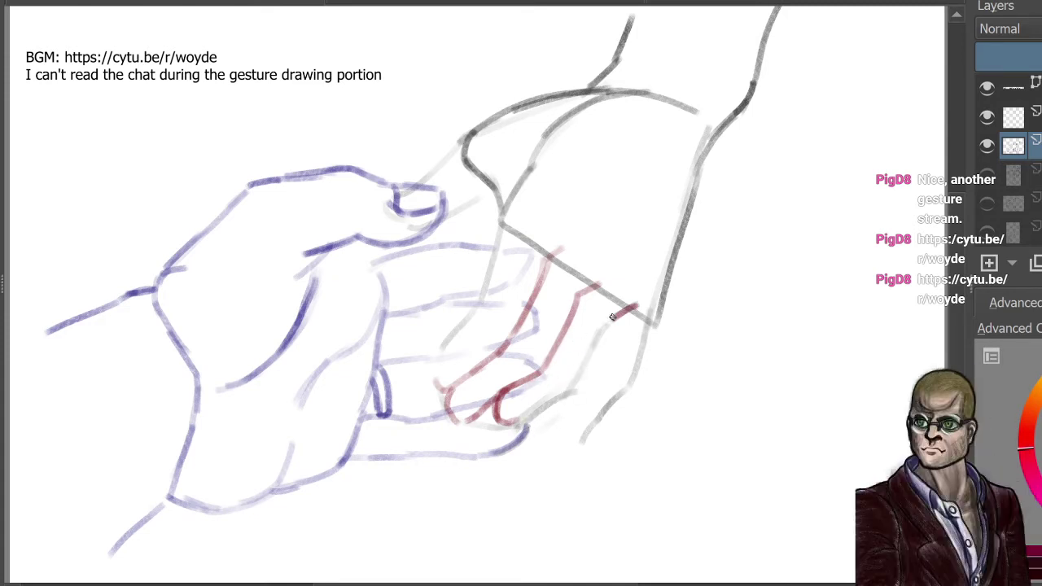
pyautogui.moveTo(513, 425); pyautogui.dragTo(585, 371)
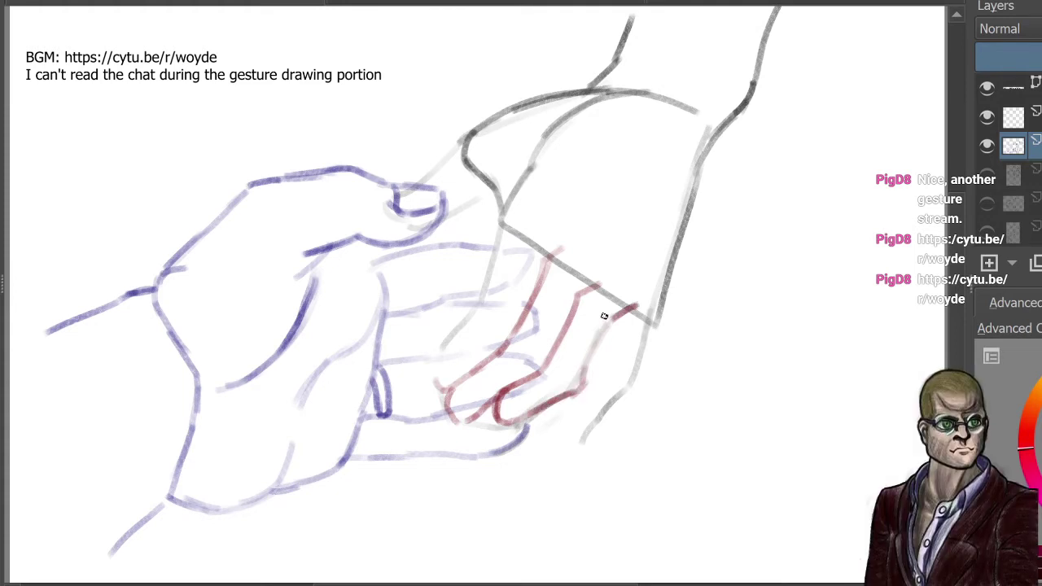
pyautogui.moveTo(569, 321)
pyautogui.mouseDown()
pyautogui.moveTo(598, 347)
pyautogui.moveTo(575, 389)
pyautogui.mouseUp()
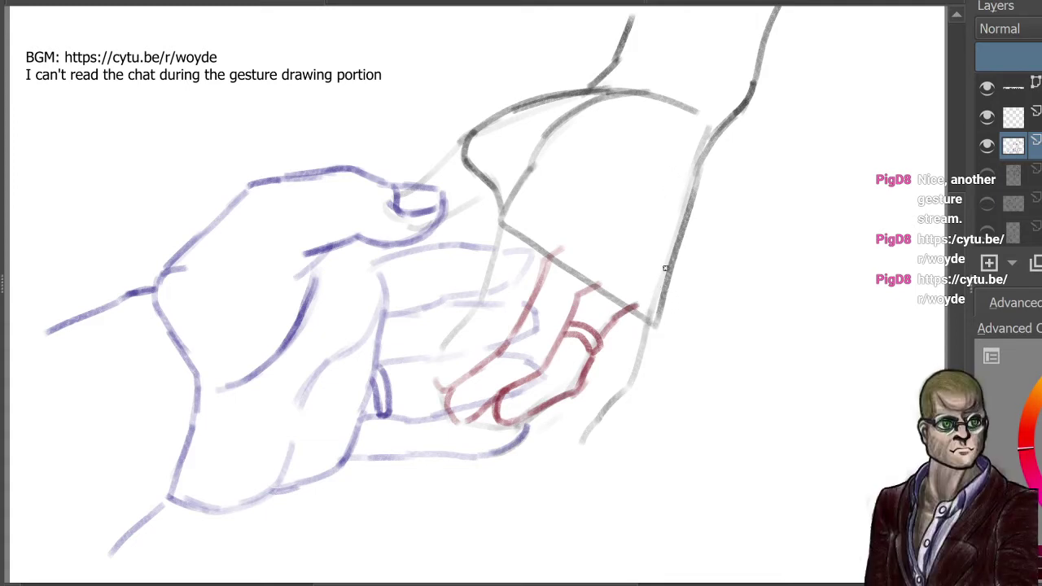
# Step: Outline the little finger in red to a rounded tip, and draw nails on the little, ring and middle fingers
pyautogui.moveTo(666, 269)
pyautogui.mouseDown()
pyautogui.moveTo(628, 388)
pyautogui.moveTo(572, 450)
pyautogui.mouseUp()
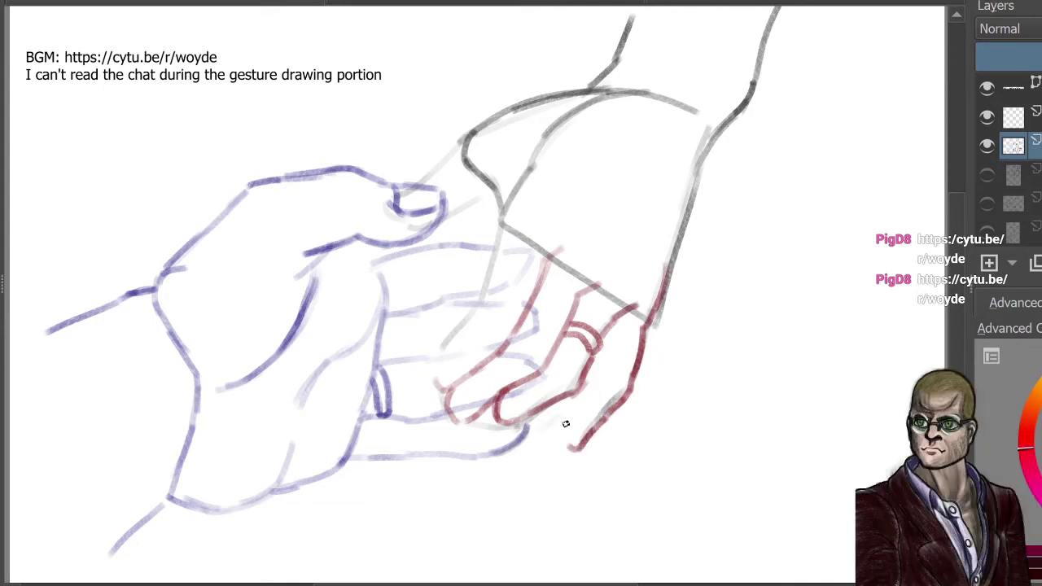
pyautogui.moveTo(603, 343)
pyautogui.mouseDown()
pyautogui.moveTo(589, 381)
pyautogui.moveTo(558, 410)
pyautogui.moveTo(580, 395)
pyautogui.moveTo(574, 449)
pyautogui.mouseUp()
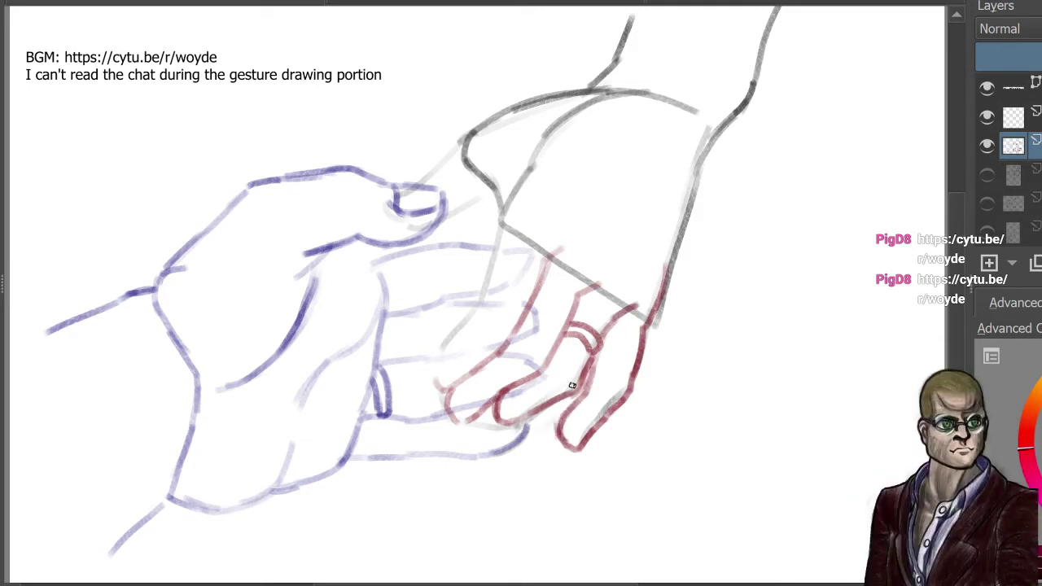
pyautogui.moveTo(577, 418); pyautogui.dragTo(592, 425)
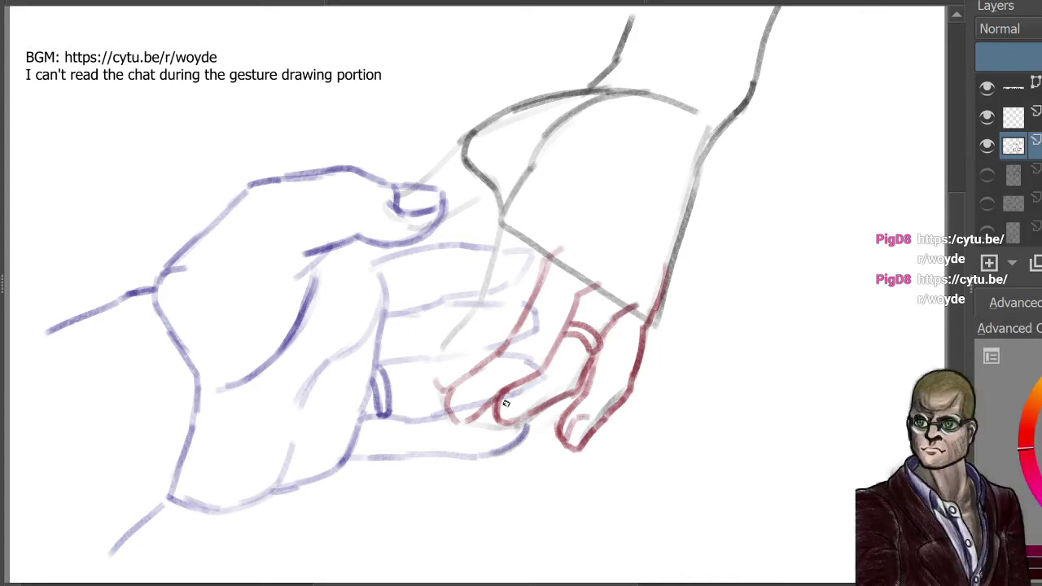
pyautogui.moveTo(506, 403)
pyautogui.mouseDown()
pyautogui.moveTo(521, 395)
pyautogui.moveTo(523, 416)
pyautogui.mouseUp()
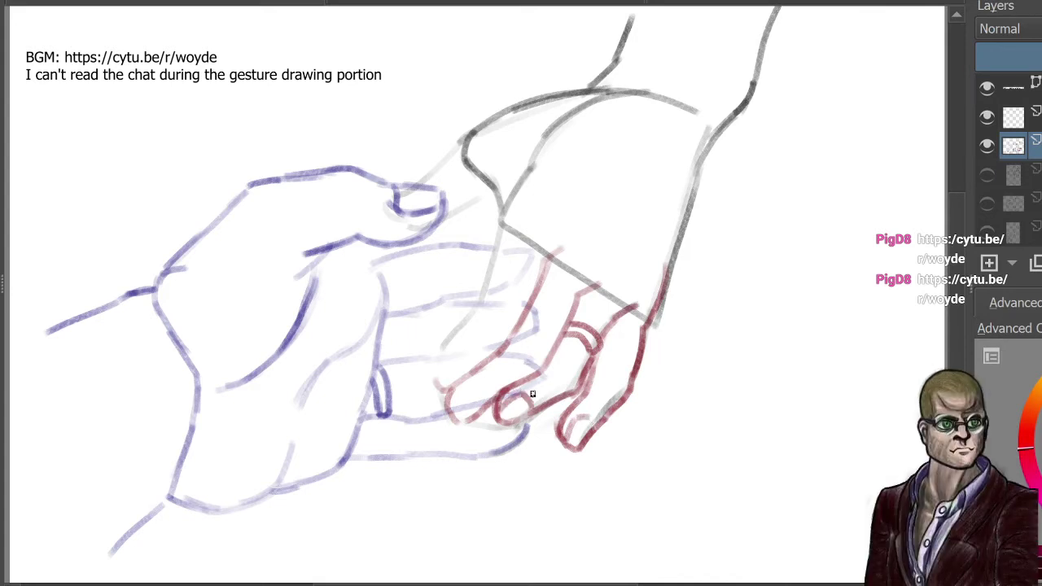
pyautogui.moveTo(451, 411)
pyautogui.mouseDown()
pyautogui.moveTo(477, 391)
pyautogui.moveTo(487, 398)
pyautogui.mouseUp()
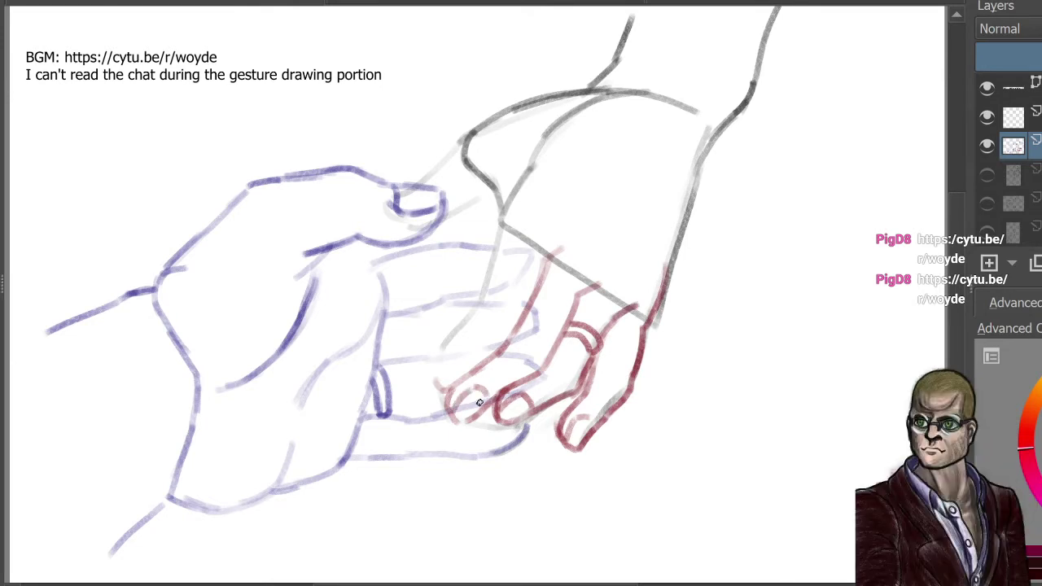
# Step: Outline the index finger in red with a rounded fingertip and an outer edge running up to the thumb's base
pyautogui.moveTo(434, 375)
pyautogui.mouseDown()
pyautogui.moveTo(449, 356)
pyautogui.moveTo(465, 368)
pyautogui.mouseUp()
pyautogui.moveTo(492, 194)
pyautogui.mouseDown()
pyautogui.moveTo(498, 238)
pyautogui.moveTo(469, 318)
pyautogui.mouseUp()
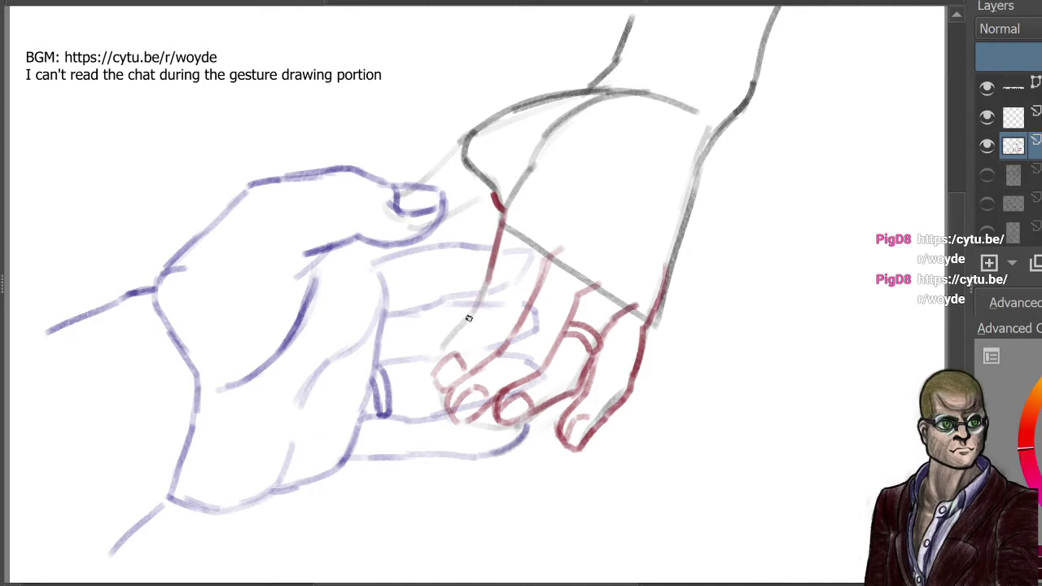
pyautogui.moveTo(490, 281); pyautogui.dragTo(435, 370)
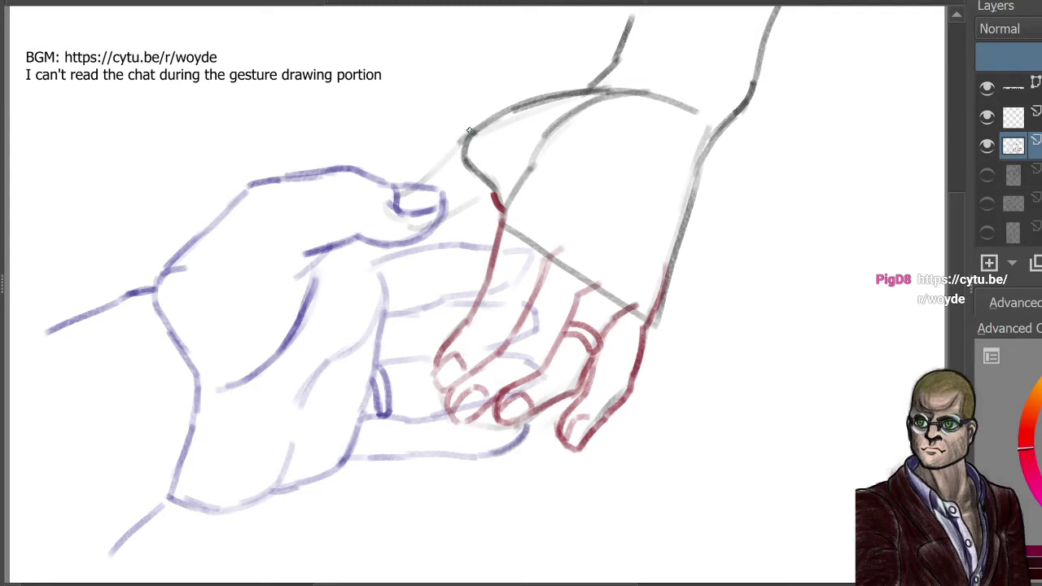
# Step: Draw both edges of the thumb in red toward the blue thumb, and add two faint tendon lines on the back of the hand
pyautogui.moveTo(470, 131)
pyautogui.mouseDown()
pyautogui.moveTo(448, 160)
pyautogui.moveTo(413, 178)
pyautogui.mouseUp()
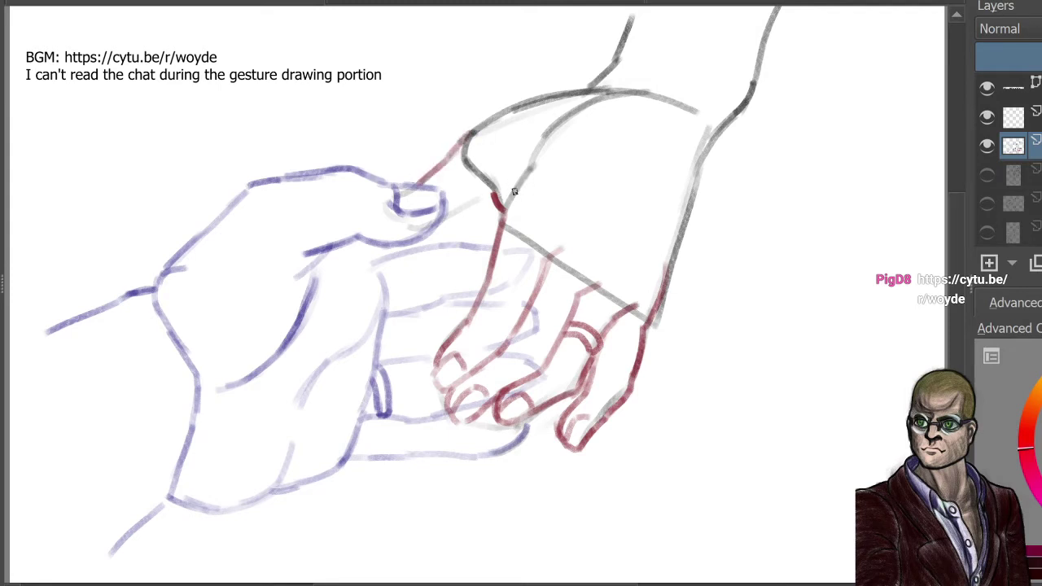
pyautogui.moveTo(490, 197); pyautogui.dragTo(430, 234)
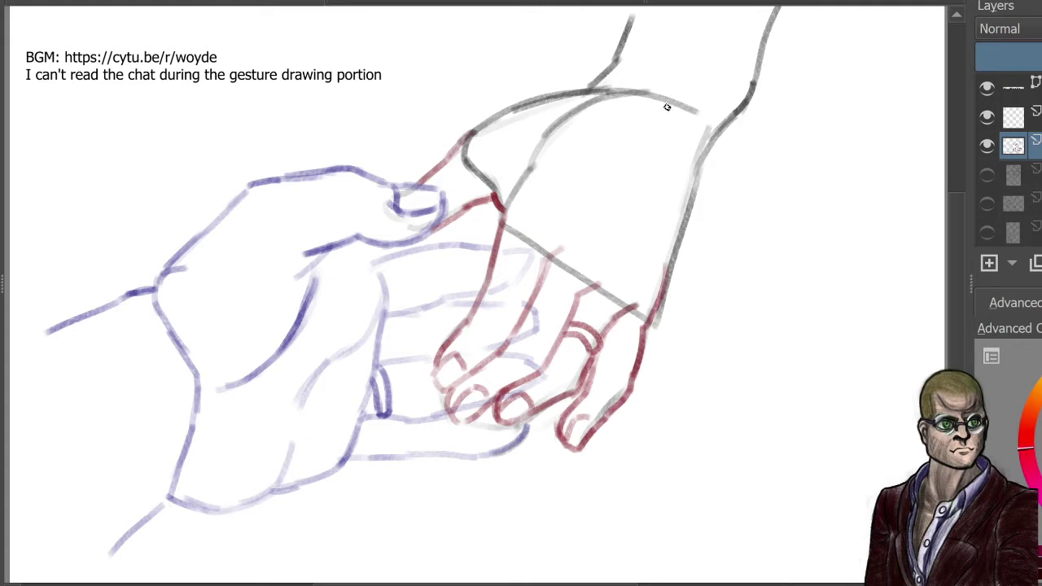
pyautogui.moveTo(656, 110)
pyautogui.mouseDown()
pyautogui.moveTo(523, 242)
pyautogui.moveTo(570, 208)
pyautogui.moveTo(533, 239)
pyautogui.mouseUp()
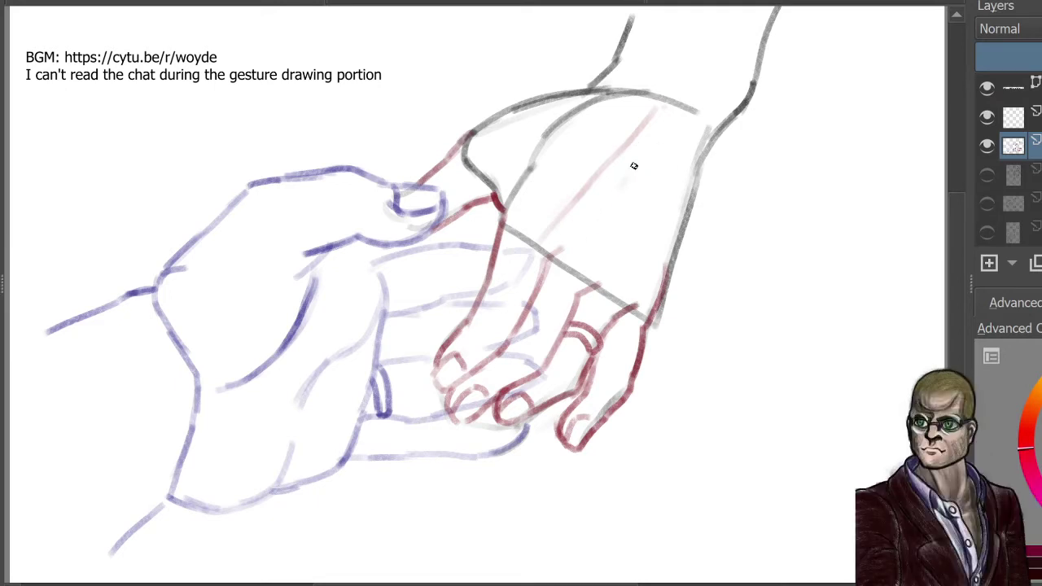
pyautogui.moveTo(634, 166); pyautogui.dragTo(601, 230)
# Step: Add a new layer beneath the line sketch and shade the thumb side of the grey hand's wrist in dark grey
pyautogui.click(990, 263)
pyautogui.hotkey('ctrl', 'pagedown')
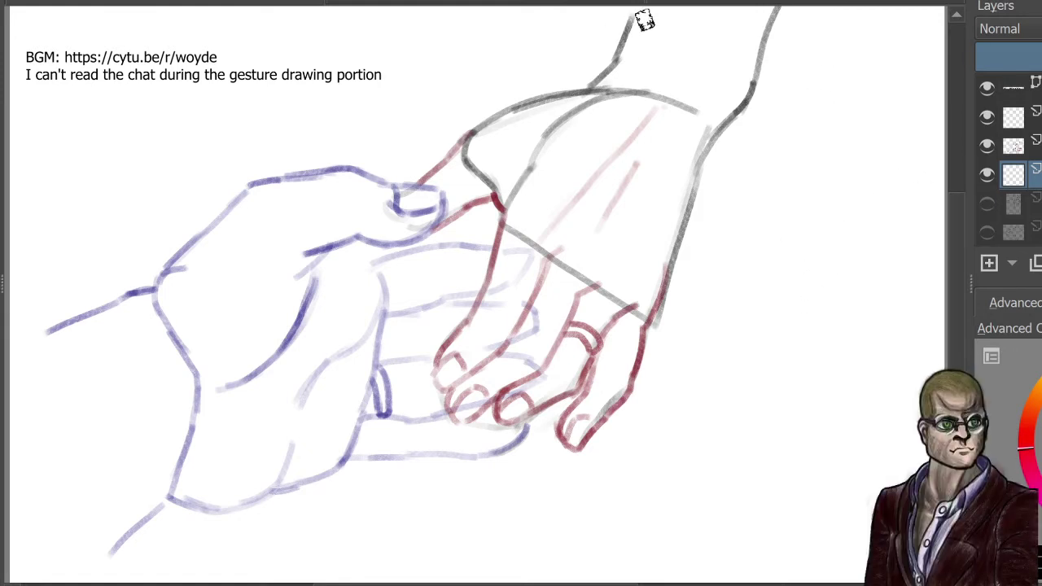
pyautogui.moveTo(649, 16); pyautogui.dragTo(595, 87)
pyautogui.moveTo(623, 54); pyautogui.dragTo(588, 88)
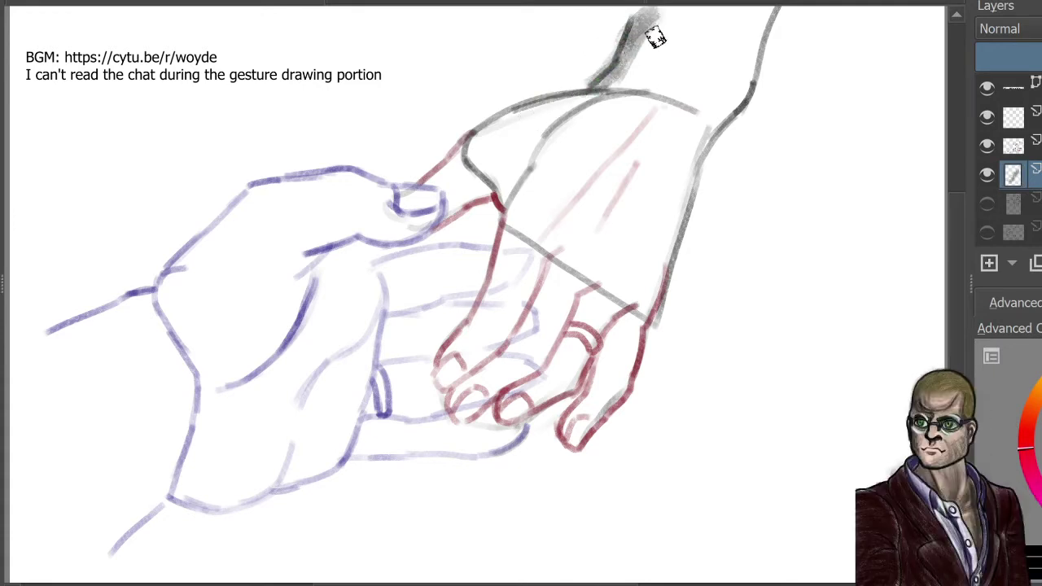
pyautogui.moveTo(640, 26); pyautogui.dragTo(590, 86)
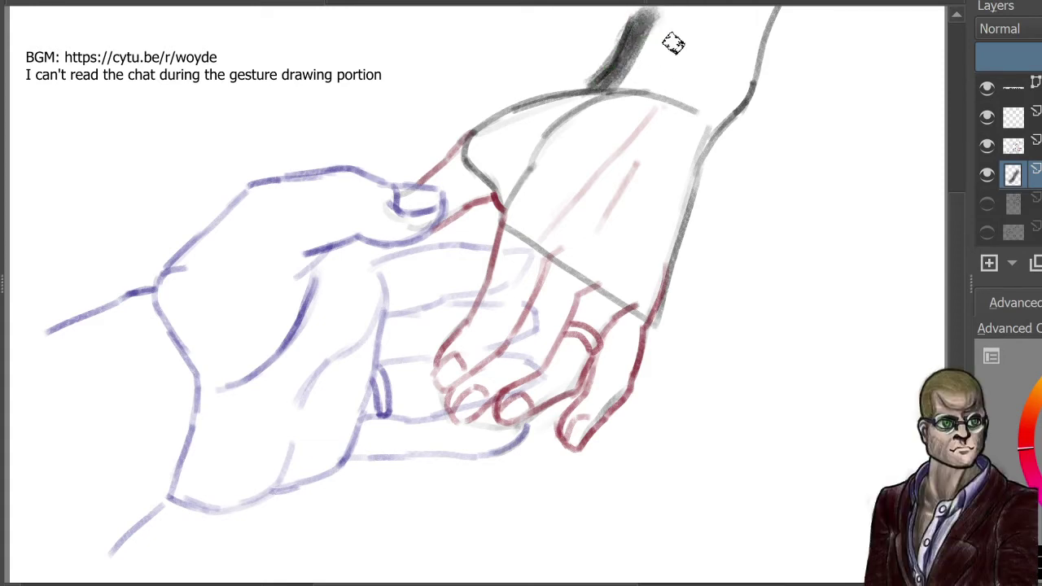
# Step: Shade the back of the grey hand in light grey, from the wrist down to the index finger's base on the thumb side
pyautogui.moveTo(656, 15)
pyautogui.mouseDown()
pyautogui.moveTo(643, 127)
pyautogui.moveTo(624, 97)
pyautogui.moveTo(631, 81)
pyautogui.moveTo(636, 97)
pyautogui.moveTo(621, 115)
pyautogui.moveTo(642, 86)
pyautogui.moveTo(638, 104)
pyautogui.moveTo(652, 96)
pyautogui.moveTo(577, 157)
pyautogui.mouseUp()
pyautogui.moveTo(648, 93)
pyautogui.mouseDown()
pyautogui.moveTo(578, 158)
pyautogui.moveTo(641, 102)
pyautogui.moveTo(530, 217)
pyautogui.mouseUp()
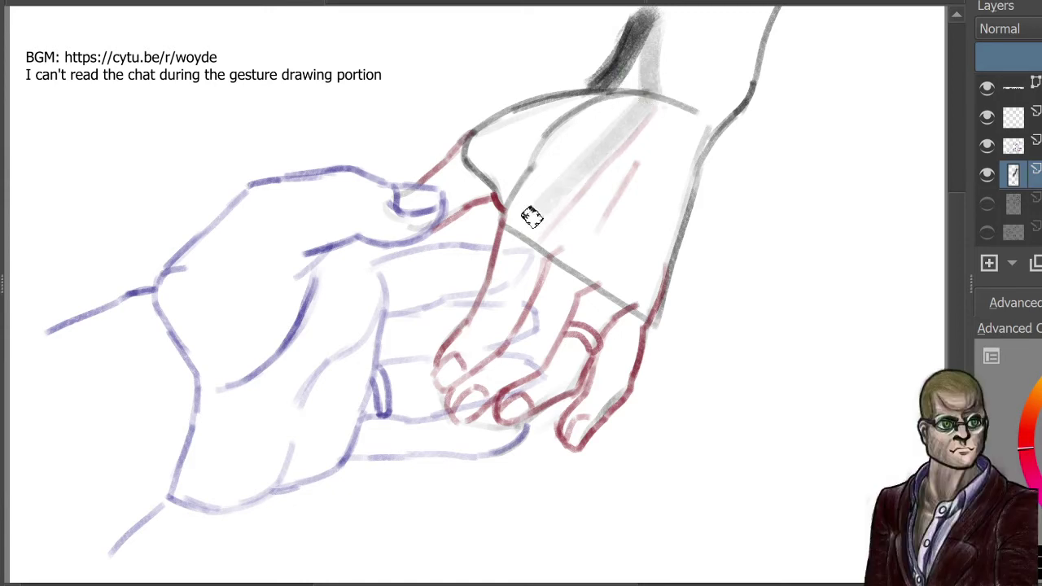
pyautogui.moveTo(623, 122); pyautogui.dragTo(500, 249)
pyautogui.moveTo(601, 137); pyautogui.dragTo(496, 277)
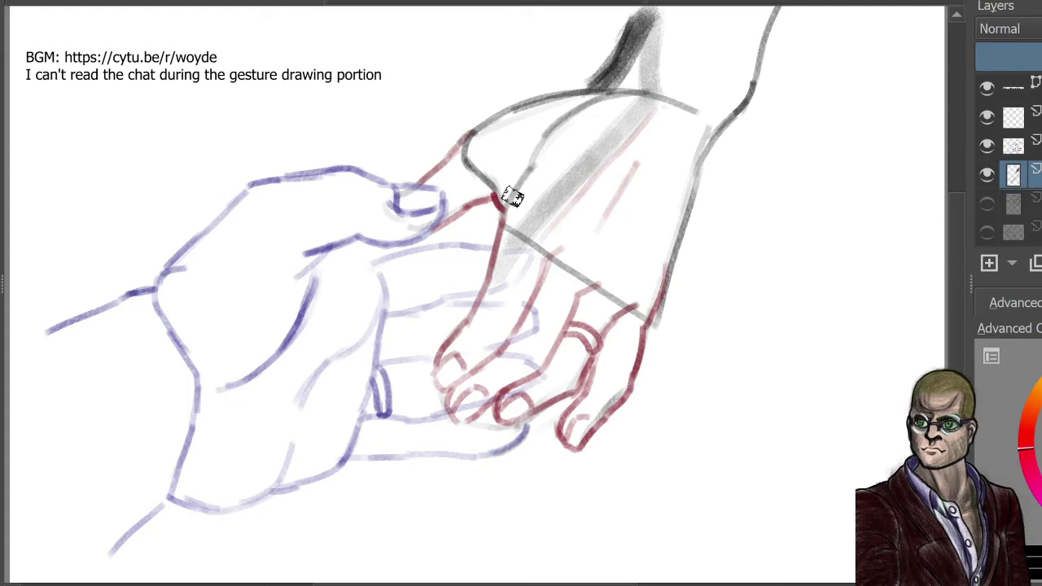
pyautogui.moveTo(496, 269); pyautogui.dragTo(587, 122)
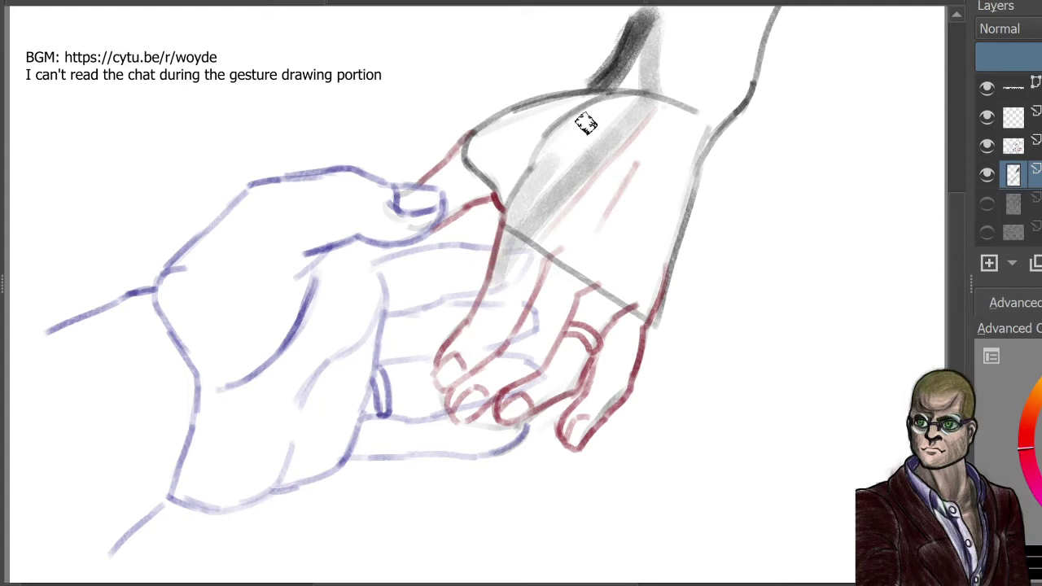
pyautogui.moveTo(510, 236); pyautogui.dragTo(633, 89)
pyautogui.moveTo(540, 193)
pyautogui.mouseDown()
pyautogui.moveTo(631, 66)
pyautogui.moveTo(573, 148)
pyautogui.moveTo(602, 84)
pyautogui.moveTo(535, 162)
pyautogui.moveTo(613, 63)
pyautogui.moveTo(537, 172)
pyautogui.moveTo(562, 180)
pyautogui.mouseUp()
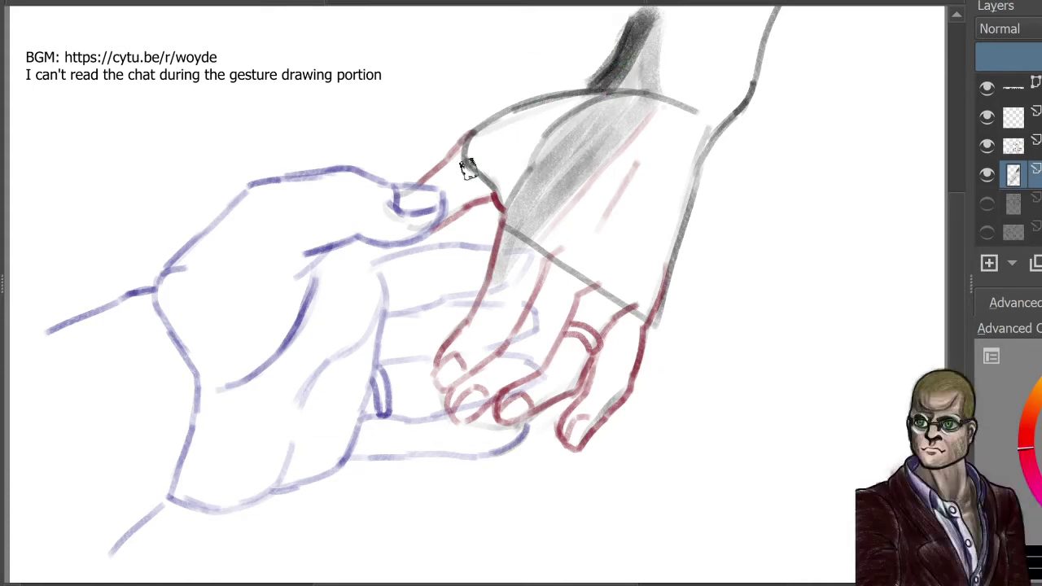
# Step: Shade the grey hand's thumb, with darker tone in the crease beside the index knuckle and along its outer contour to the wrist
pyautogui.moveTo(441, 188)
pyautogui.mouseDown()
pyautogui.moveTo(568, 103)
pyautogui.moveTo(441, 201)
pyautogui.moveTo(586, 102)
pyautogui.moveTo(453, 205)
pyautogui.moveTo(577, 123)
pyautogui.moveTo(482, 188)
pyautogui.moveTo(536, 152)
pyautogui.moveTo(532, 171)
pyautogui.moveTo(639, 102)
pyautogui.mouseUp()
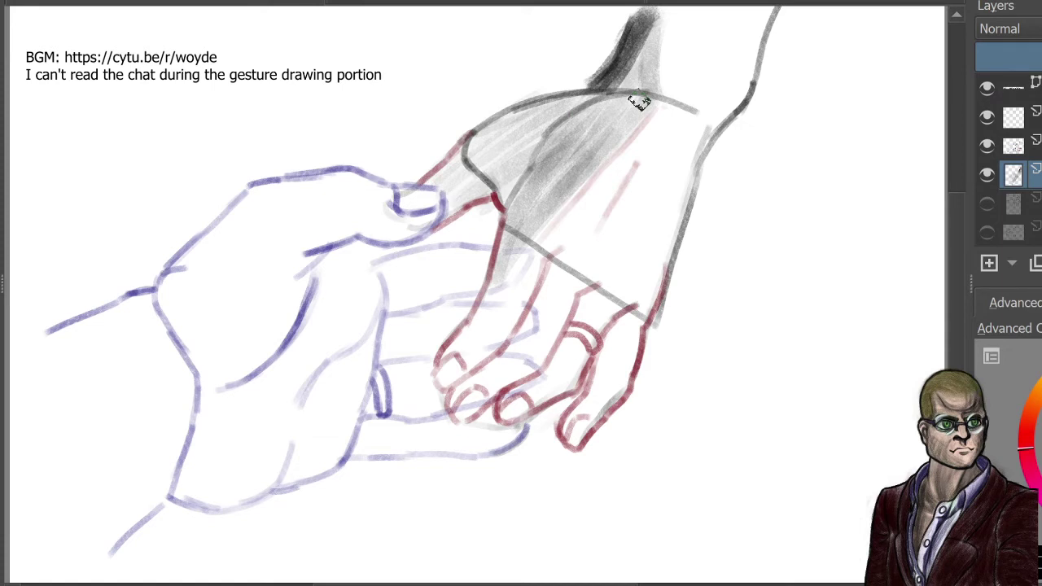
pyautogui.moveTo(503, 217)
pyautogui.mouseDown()
pyautogui.moveTo(531, 153)
pyautogui.moveTo(523, 197)
pyautogui.moveTo(549, 140)
pyautogui.moveTo(555, 148)
pyautogui.moveTo(534, 168)
pyautogui.moveTo(544, 147)
pyautogui.moveTo(508, 222)
pyautogui.moveTo(531, 172)
pyautogui.moveTo(505, 243)
pyautogui.moveTo(545, 144)
pyautogui.moveTo(503, 269)
pyautogui.moveTo(537, 155)
pyautogui.moveTo(515, 143)
pyautogui.moveTo(511, 165)
pyautogui.moveTo(525, 160)
pyautogui.moveTo(514, 187)
pyautogui.moveTo(522, 149)
pyautogui.moveTo(480, 210)
pyautogui.mouseUp()
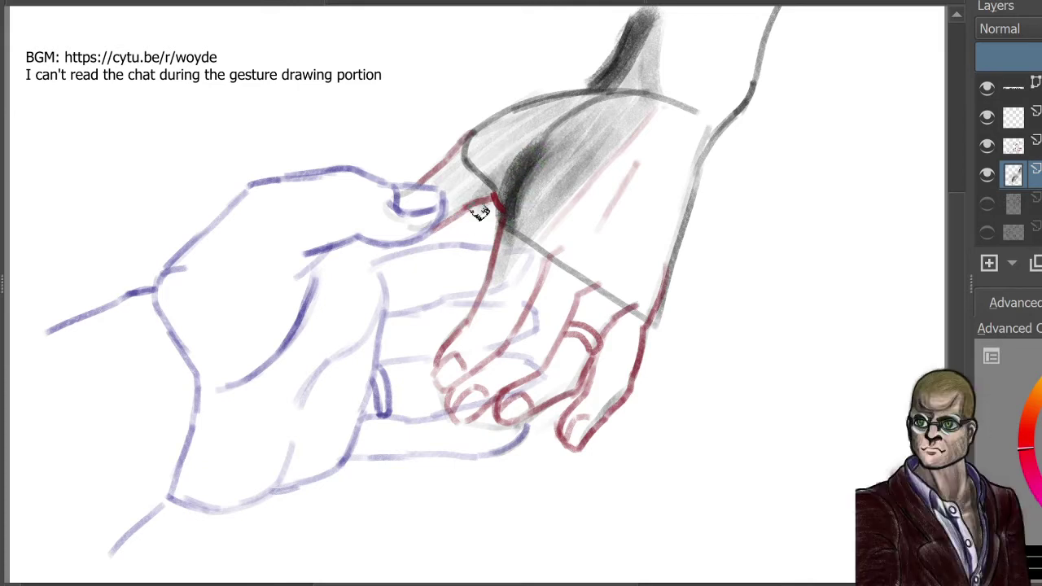
pyautogui.moveTo(525, 155)
pyautogui.mouseDown()
pyautogui.moveTo(487, 195)
pyautogui.moveTo(509, 166)
pyautogui.moveTo(509, 184)
pyautogui.moveTo(529, 152)
pyautogui.moveTo(475, 213)
pyautogui.mouseUp()
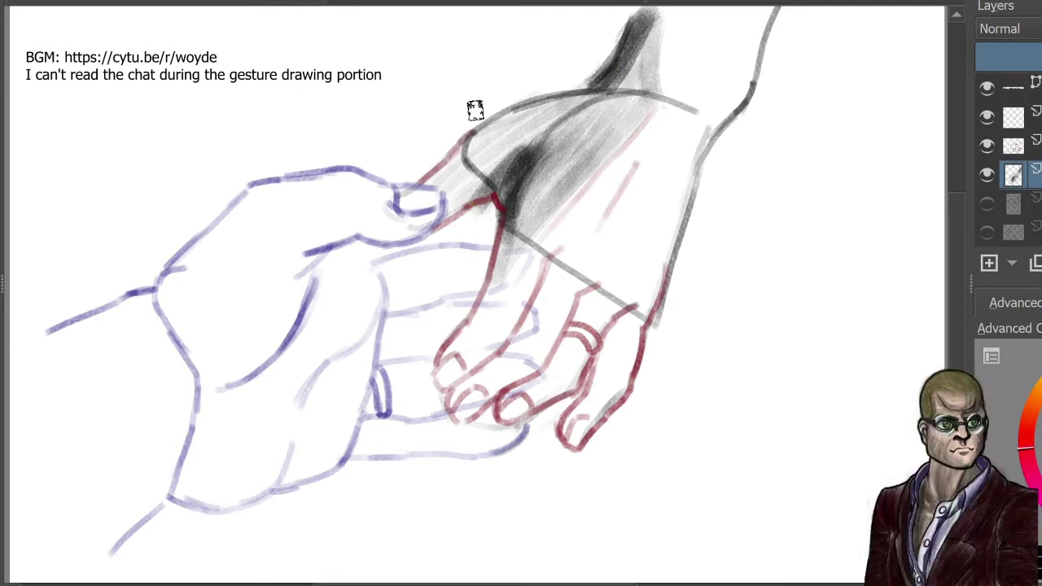
pyautogui.moveTo(600, 84)
pyautogui.mouseDown()
pyautogui.moveTo(506, 110)
pyautogui.moveTo(595, 84)
pyautogui.moveTo(498, 114)
pyautogui.moveTo(428, 190)
pyautogui.moveTo(555, 100)
pyautogui.moveTo(451, 153)
pyautogui.moveTo(620, 66)
pyautogui.mouseUp()
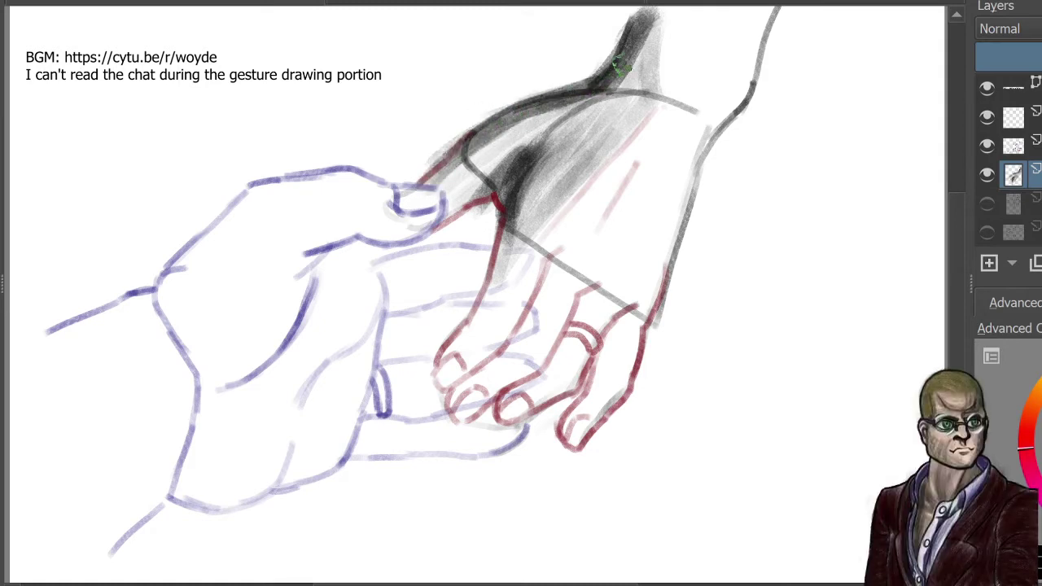
pyautogui.moveTo(442, 187); pyautogui.dragTo(665, 24)
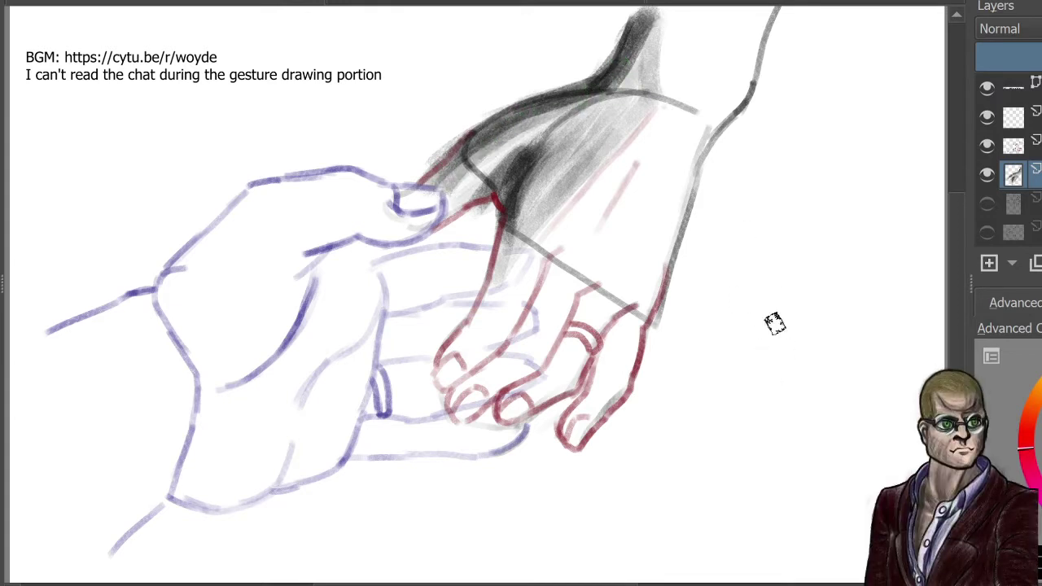
# Step: Paint a grey ring in the empty area beside the hands, and shade the blue fingers where the other hand's fingers overlap them
pyautogui.moveTo(774, 320)
pyautogui.mouseDown()
pyautogui.moveTo(786, 377)
pyautogui.moveTo(814, 350)
pyautogui.mouseUp()
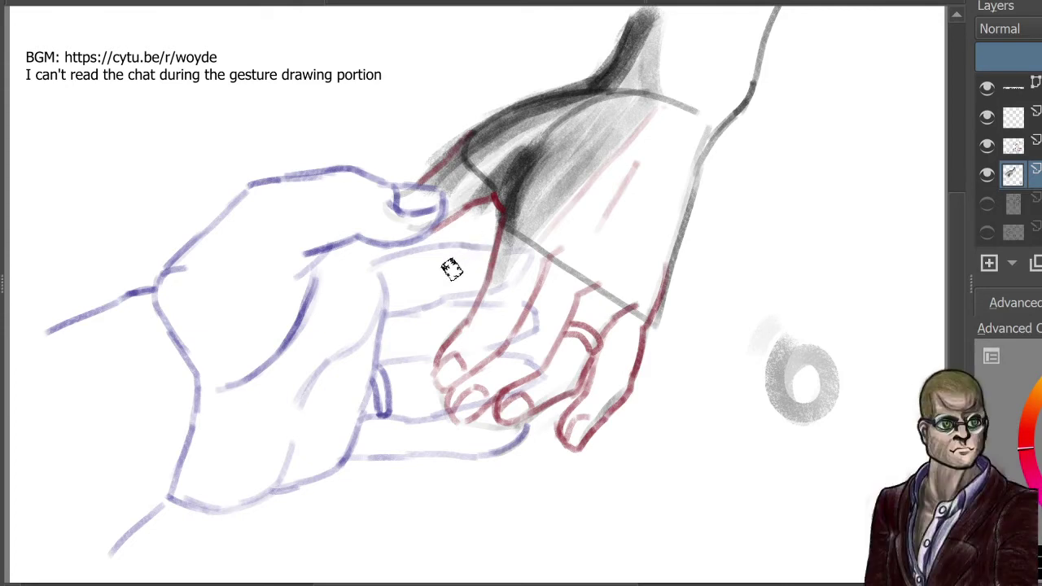
pyautogui.moveTo(400, 328)
pyautogui.mouseDown()
pyautogui.moveTo(403, 406)
pyautogui.moveTo(388, 371)
pyautogui.moveTo(419, 411)
pyautogui.mouseUp()
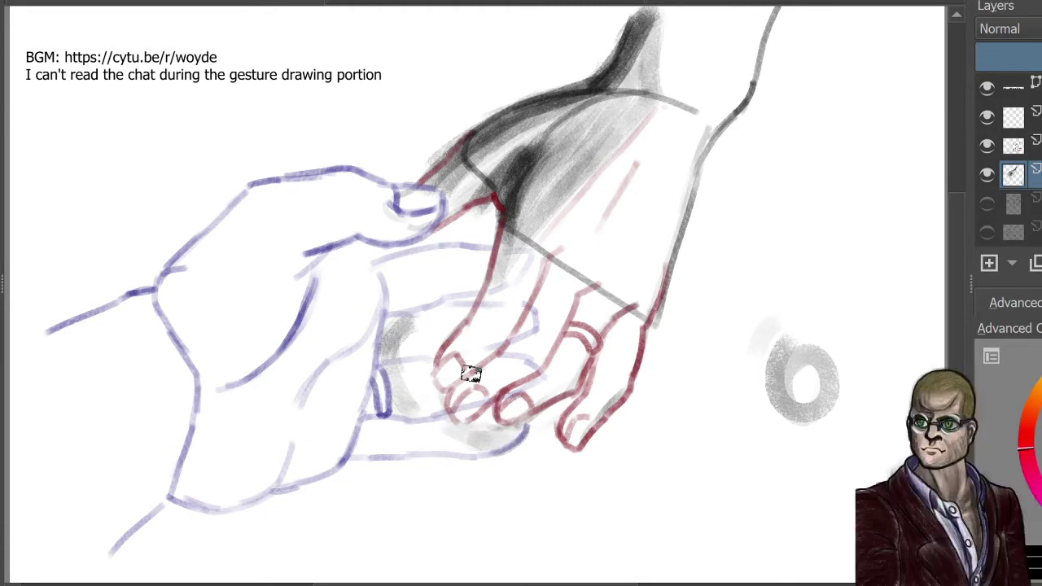
pyautogui.moveTo(400, 315)
pyautogui.mouseDown()
pyautogui.moveTo(495, 252)
pyautogui.moveTo(439, 320)
pyautogui.moveTo(389, 351)
pyautogui.moveTo(435, 341)
pyautogui.moveTo(417, 378)
pyautogui.moveTo(433, 405)
pyautogui.moveTo(396, 420)
pyautogui.mouseUp()
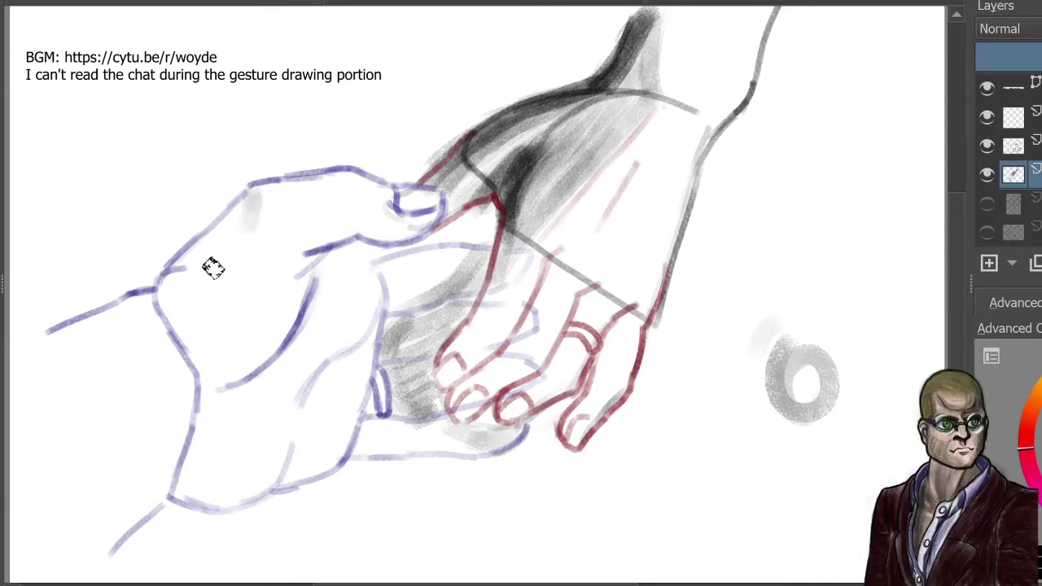
# Step: Shade a light grey band along the blue hand's outer edge, from the thumb joint to the wrist
pyautogui.moveTo(247, 219); pyautogui.dragTo(207, 272)
pyautogui.moveTo(244, 238); pyautogui.dragTo(163, 290)
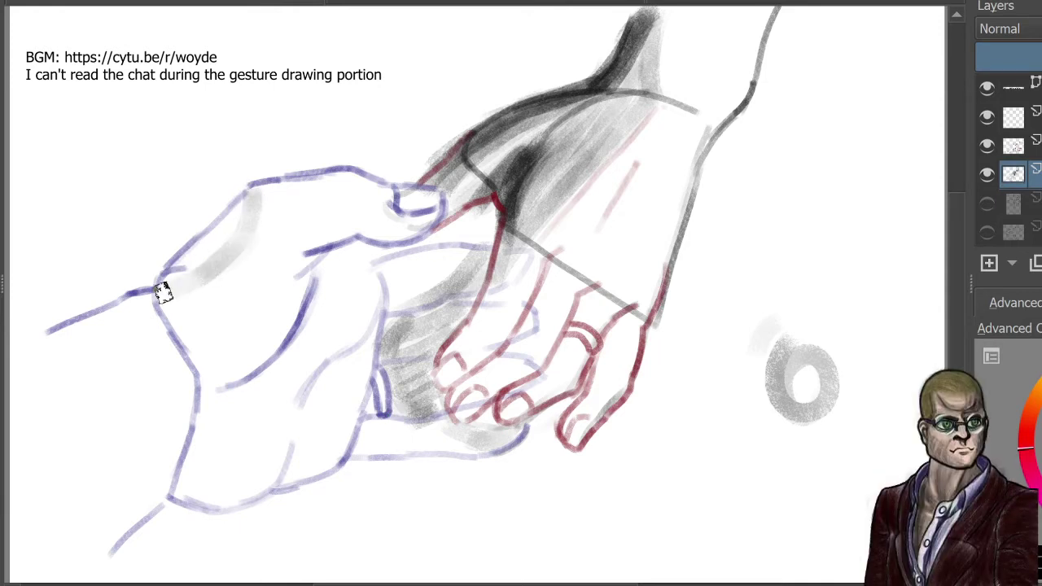
pyautogui.moveTo(210, 267); pyautogui.dragTo(161, 290)
pyautogui.moveTo(242, 203)
pyautogui.mouseDown()
pyautogui.moveTo(161, 287)
pyautogui.moveTo(251, 204)
pyautogui.moveTo(149, 269)
pyautogui.mouseUp()
# Step: Darken the shading at the blue thumb's joint and at the wrist, and add grey tone along the thumb's upper edge
pyautogui.moveTo(286, 188)
pyautogui.mouseDown()
pyautogui.moveTo(237, 197)
pyautogui.moveTo(251, 190)
pyautogui.moveTo(221, 218)
pyautogui.moveTo(255, 194)
pyautogui.moveTo(214, 211)
pyautogui.mouseUp()
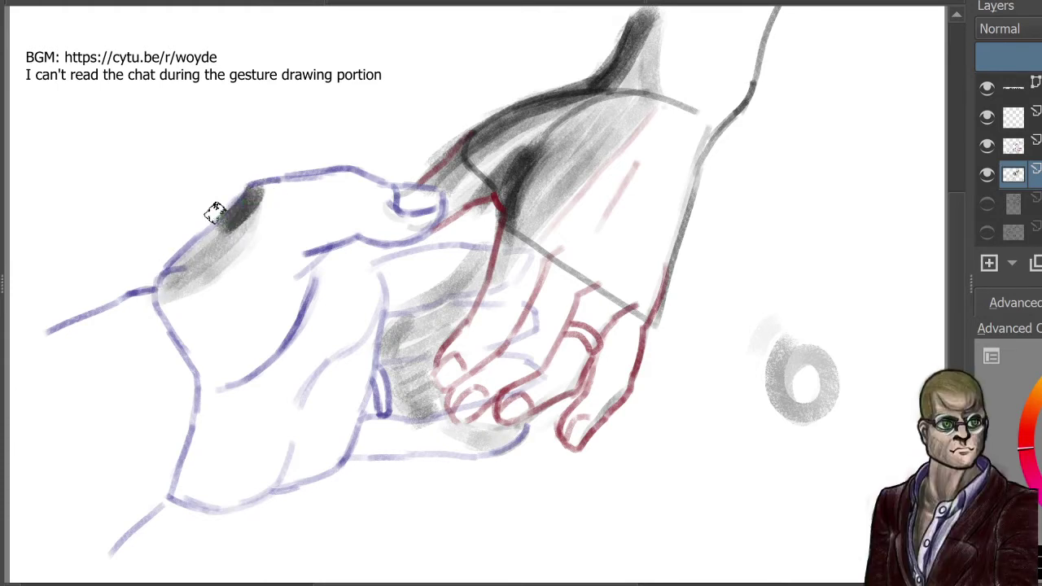
pyautogui.moveTo(166, 283); pyautogui.dragTo(128, 309)
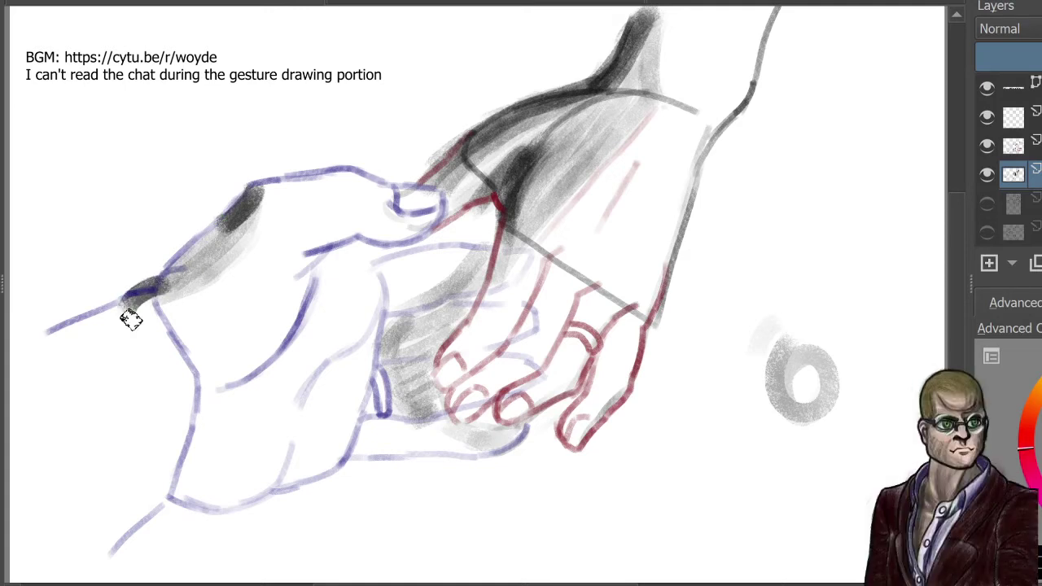
pyautogui.moveTo(263, 204)
pyautogui.mouseDown()
pyautogui.moveTo(188, 239)
pyautogui.moveTo(255, 212)
pyautogui.moveTo(186, 244)
pyautogui.moveTo(254, 211)
pyautogui.moveTo(207, 225)
pyautogui.moveTo(240, 223)
pyautogui.moveTo(234, 212)
pyautogui.moveTo(208, 225)
pyautogui.moveTo(235, 237)
pyautogui.moveTo(108, 335)
pyautogui.mouseUp()
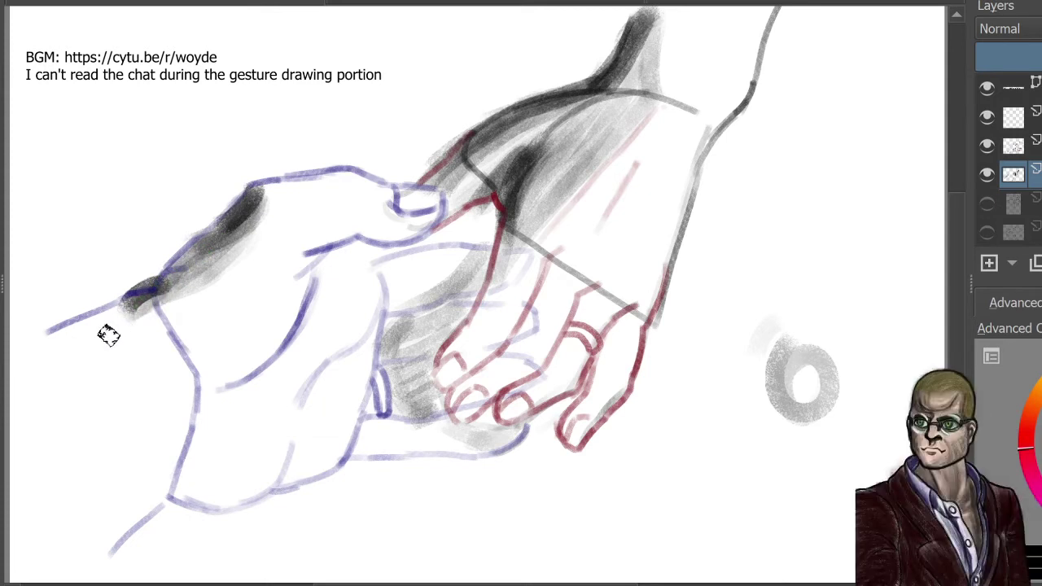
pyautogui.moveTo(269, 189); pyautogui.dragTo(329, 172)
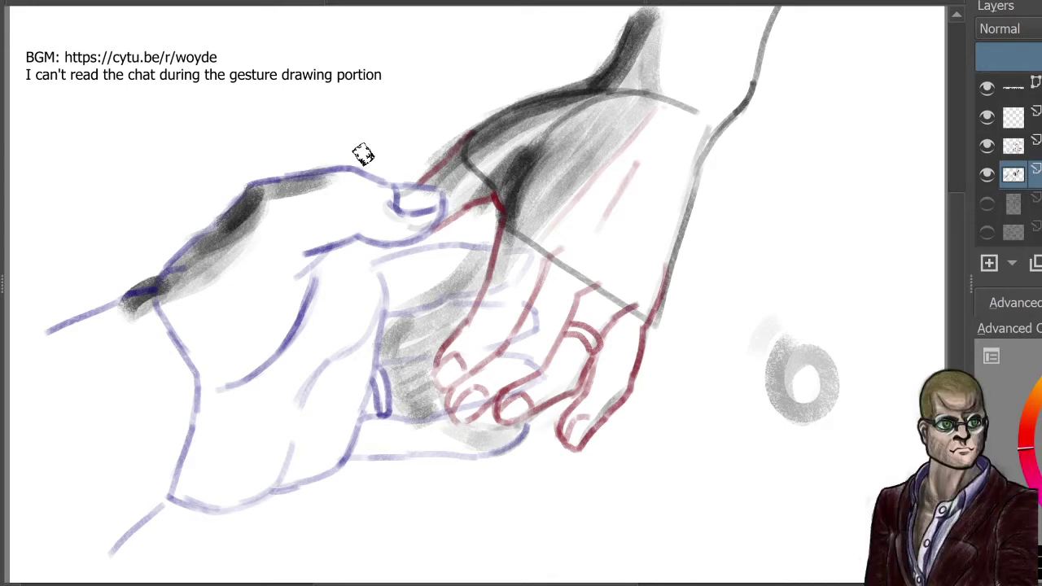
# Step: Shade the blue forearm with a grey band along its upper contour and a second band across its middle
pyautogui.moveTo(117, 307)
pyautogui.mouseDown()
pyautogui.moveTo(11, 342)
pyautogui.moveTo(10, 365)
pyautogui.mouseUp()
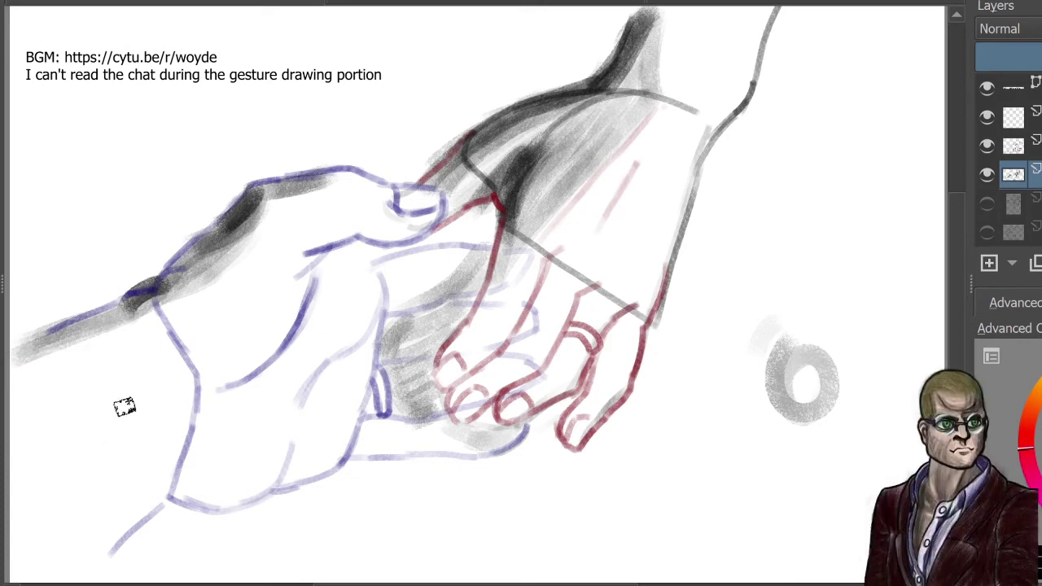
pyautogui.moveTo(130, 403); pyautogui.dragTo(11, 487)
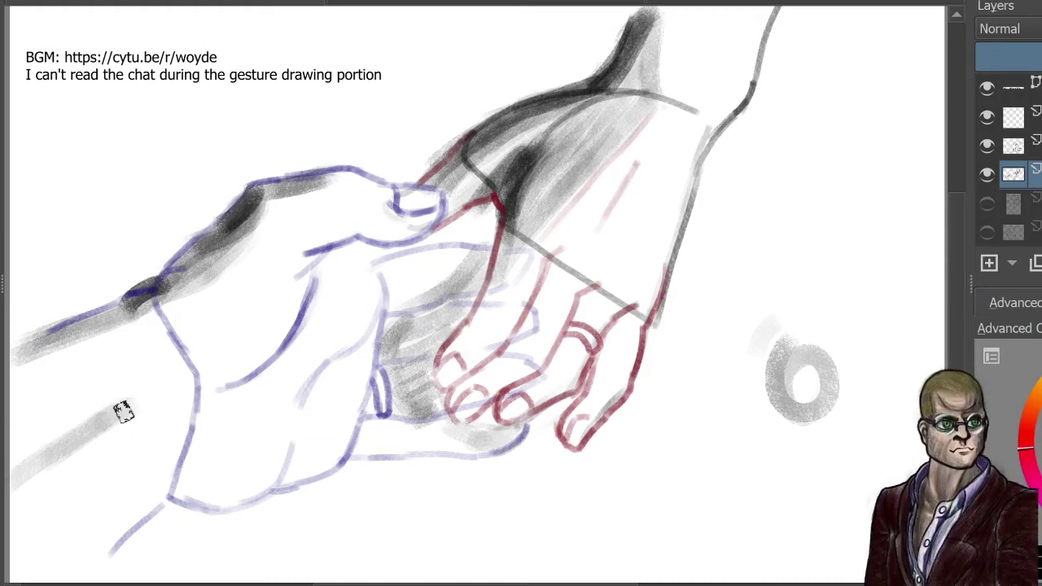
# Step: Shade the left forearm and hand, the gap between the two hands and the lower fingers with soft grey strokes
pyautogui.moveTo(146, 388)
pyautogui.mouseDown()
pyautogui.moveTo(22, 473)
pyautogui.moveTo(12, 464)
pyautogui.mouseUp()
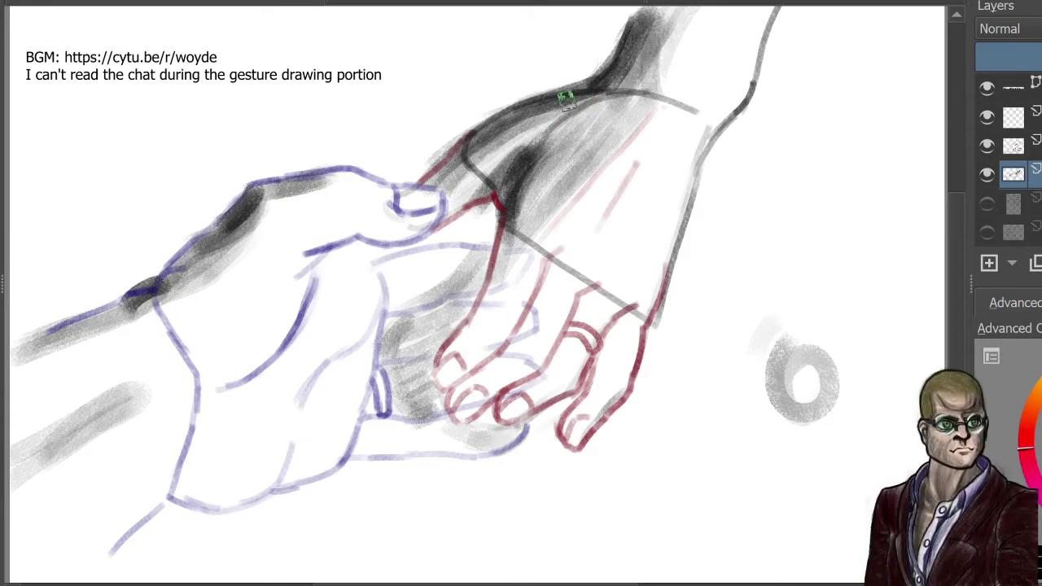
pyautogui.moveTo(469, 205)
pyautogui.mouseDown()
pyautogui.moveTo(546, 127)
pyautogui.moveTo(475, 207)
pyautogui.moveTo(552, 153)
pyautogui.moveTo(541, 133)
pyautogui.moveTo(529, 169)
pyautogui.moveTo(546, 191)
pyautogui.moveTo(563, 135)
pyautogui.moveTo(557, 183)
pyautogui.moveTo(507, 152)
pyautogui.moveTo(570, 170)
pyautogui.moveTo(552, 172)
pyautogui.moveTo(513, 228)
pyautogui.moveTo(514, 193)
pyautogui.moveTo(493, 244)
pyautogui.moveTo(502, 209)
pyautogui.moveTo(486, 274)
pyautogui.moveTo(516, 219)
pyautogui.moveTo(481, 280)
pyautogui.moveTo(508, 240)
pyautogui.moveTo(479, 262)
pyautogui.moveTo(482, 291)
pyautogui.moveTo(457, 282)
pyautogui.moveTo(431, 346)
pyautogui.moveTo(460, 272)
pyautogui.moveTo(470, 273)
pyautogui.moveTo(430, 298)
pyautogui.moveTo(476, 253)
pyautogui.moveTo(406, 328)
pyautogui.moveTo(500, 256)
pyautogui.moveTo(430, 329)
pyautogui.moveTo(487, 262)
pyautogui.moveTo(413, 319)
pyautogui.moveTo(482, 251)
pyautogui.moveTo(378, 351)
pyautogui.moveTo(440, 308)
pyautogui.moveTo(415, 386)
pyautogui.moveTo(434, 329)
pyautogui.moveTo(449, 387)
pyautogui.moveTo(422, 370)
pyautogui.moveTo(455, 348)
pyautogui.moveTo(456, 396)
pyautogui.moveTo(430, 332)
pyautogui.moveTo(445, 381)
pyautogui.moveTo(423, 399)
pyautogui.moveTo(432, 345)
pyautogui.moveTo(419, 422)
pyautogui.moveTo(428, 324)
pyautogui.mouseUp()
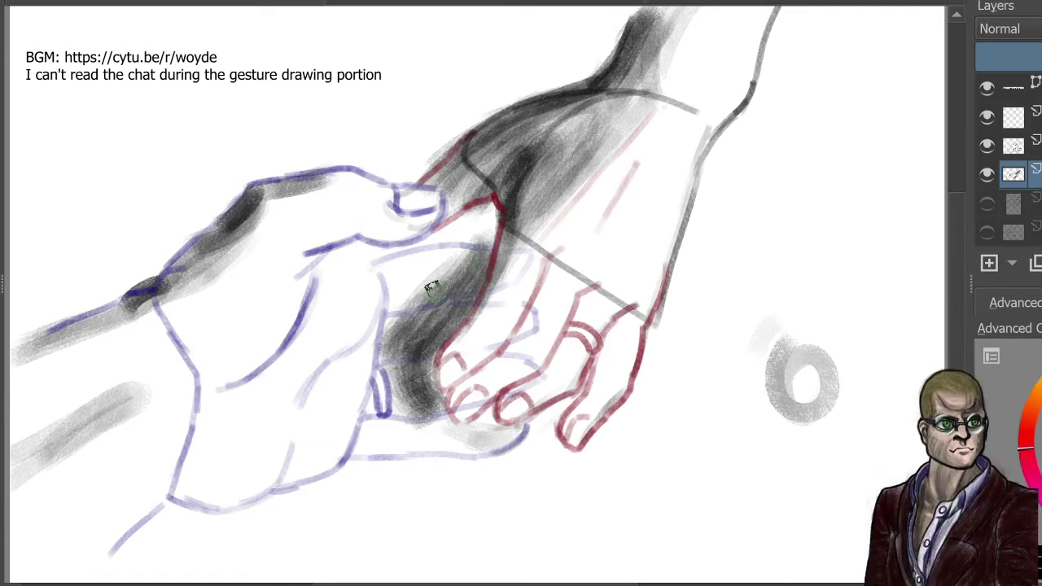
pyautogui.moveTo(332, 181)
pyautogui.mouseDown()
pyautogui.moveTo(257, 220)
pyautogui.moveTo(245, 244)
pyautogui.moveTo(271, 218)
pyautogui.moveTo(214, 287)
pyautogui.moveTo(102, 342)
pyautogui.moveTo(176, 308)
pyautogui.moveTo(2, 414)
pyautogui.mouseUp()
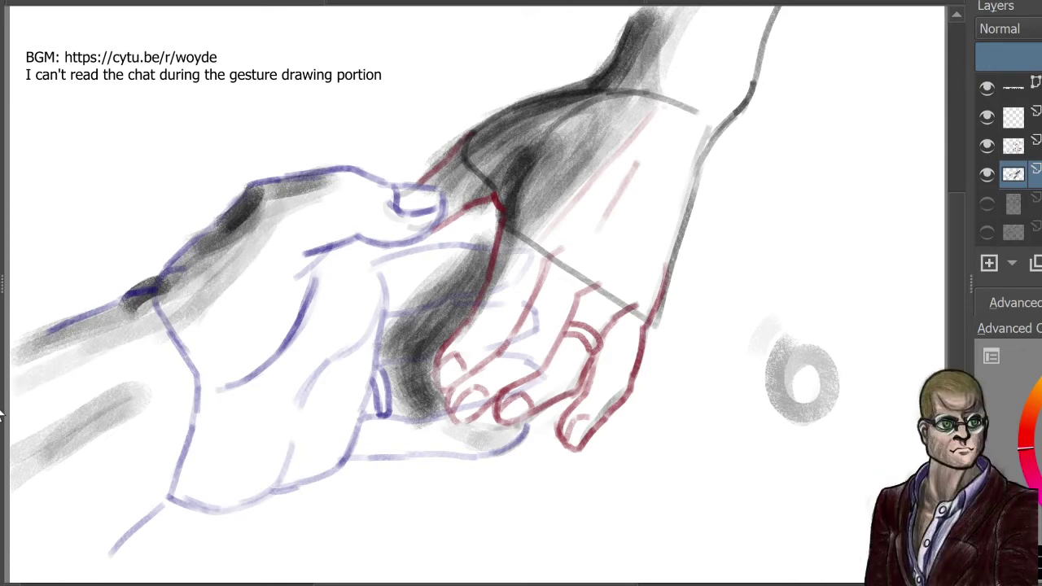
pyautogui.moveTo(436, 411); pyautogui.dragTo(505, 431)
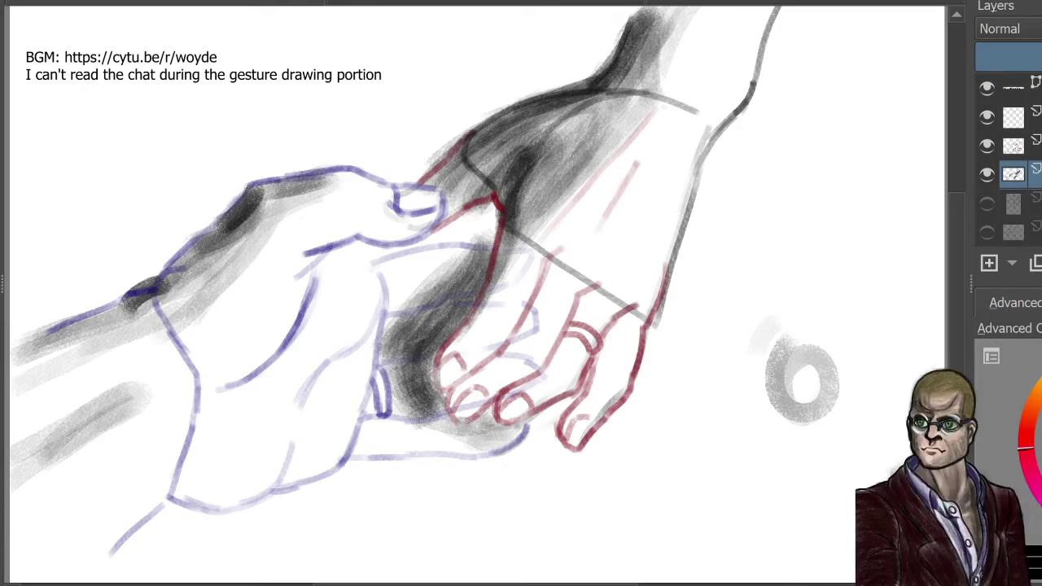
# Step: Fade the shading and line-art layers by lowering their opacity, and group the blank layer above them
pyautogui.click(1034, 57)
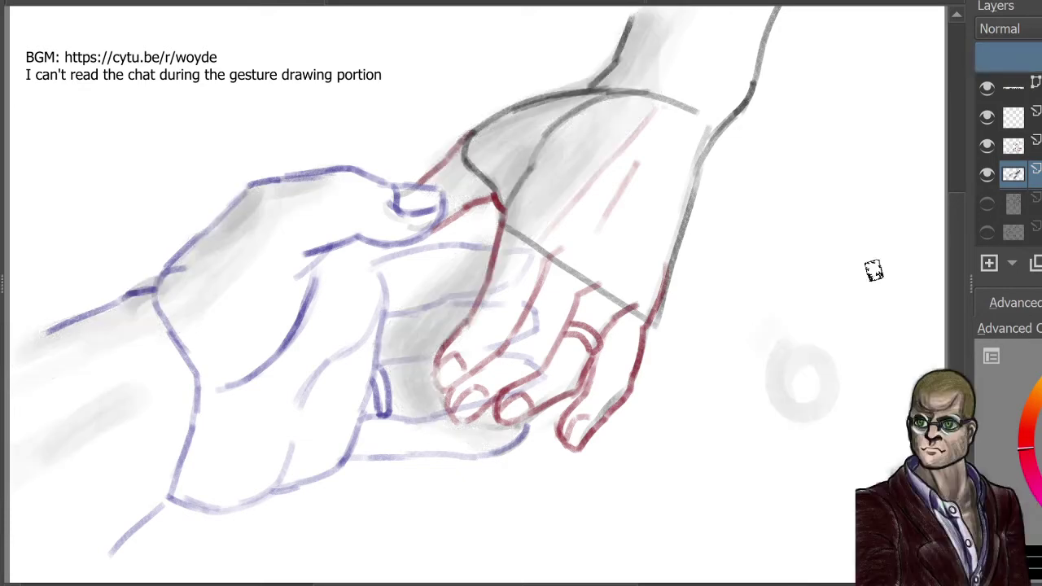
pyautogui.click(1014, 146)
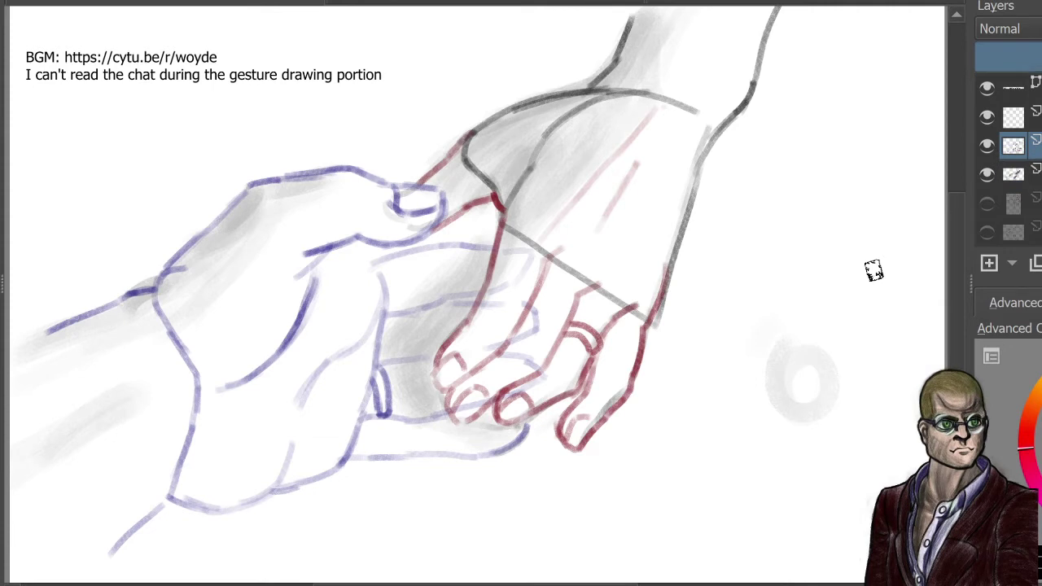
pyautogui.click(1034, 57)
pyautogui.press('pageup')
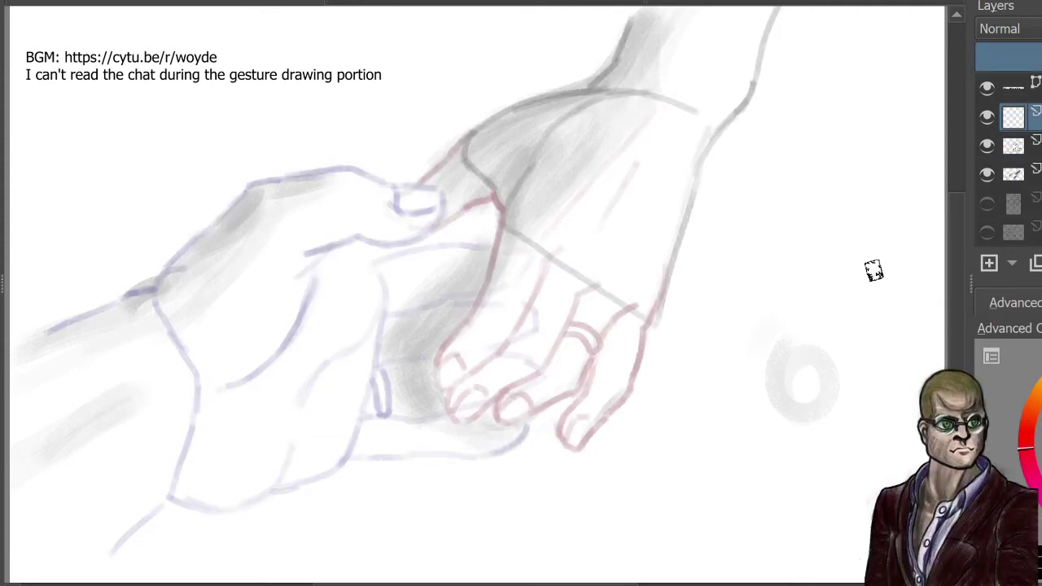
pyautogui.hotkey('ctrl', 'g')
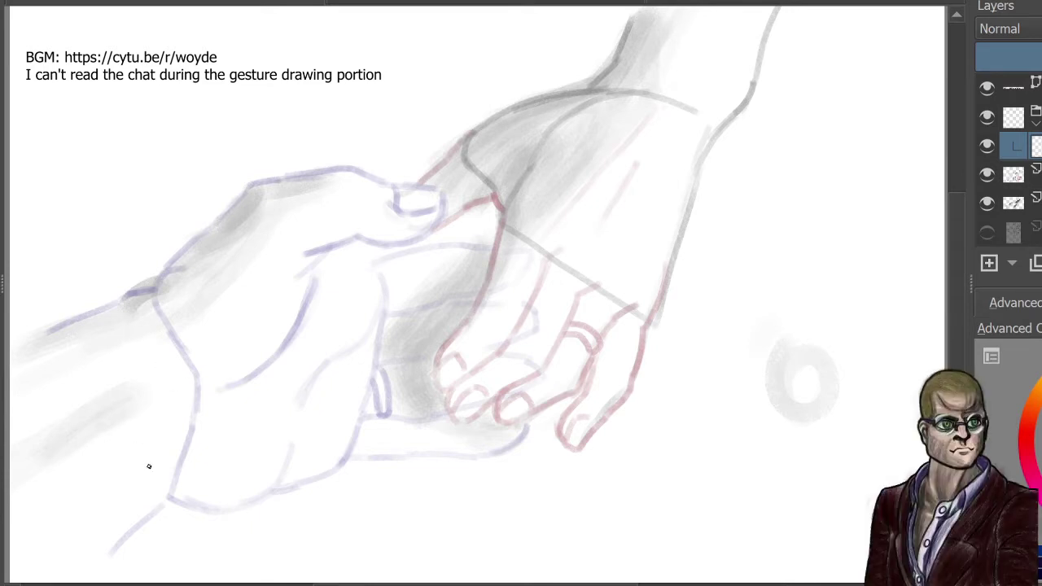
# Step: Sketch the blue forearm bone along the left arm's lower edge, with a rounded head at the wrist
pyautogui.moveTo(145, 454)
pyautogui.mouseDown()
pyautogui.moveTo(175, 480)
pyautogui.moveTo(172, 492)
pyautogui.mouseUp()
pyautogui.moveTo(144, 451)
pyautogui.mouseDown()
pyautogui.moveTo(131, 484)
pyautogui.moveTo(125, 479)
pyautogui.moveTo(138, 463)
pyautogui.moveTo(159, 477)
pyautogui.moveTo(143, 455)
pyautogui.moveTo(153, 484)
pyautogui.moveTo(170, 478)
pyautogui.moveTo(128, 467)
pyautogui.moveTo(171, 492)
pyautogui.mouseUp()
pyautogui.moveTo(140, 456)
pyautogui.mouseDown()
pyautogui.moveTo(39, 515)
pyautogui.moveTo(140, 460)
pyautogui.moveTo(11, 534)
pyautogui.mouseUp()
pyautogui.moveTo(174, 500); pyautogui.dragTo(96, 580)
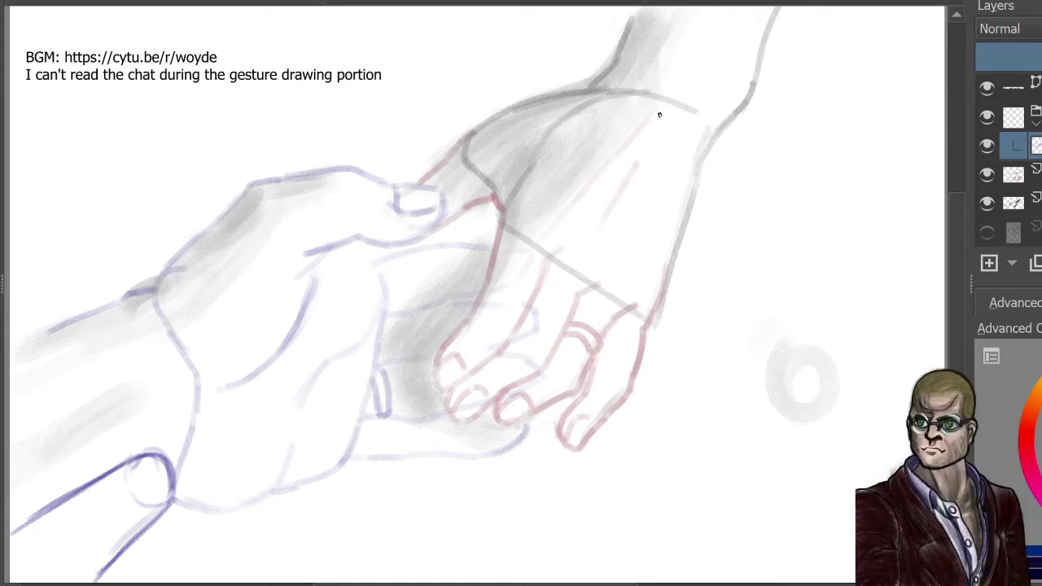
pyautogui.moveTo(709, 128)
pyautogui.mouseDown()
pyautogui.moveTo(688, 105)
pyautogui.moveTo(693, 131)
pyautogui.moveTo(710, 132)
pyautogui.moveTo(717, 118)
pyautogui.moveTo(720, 125)
pyautogui.mouseUp()
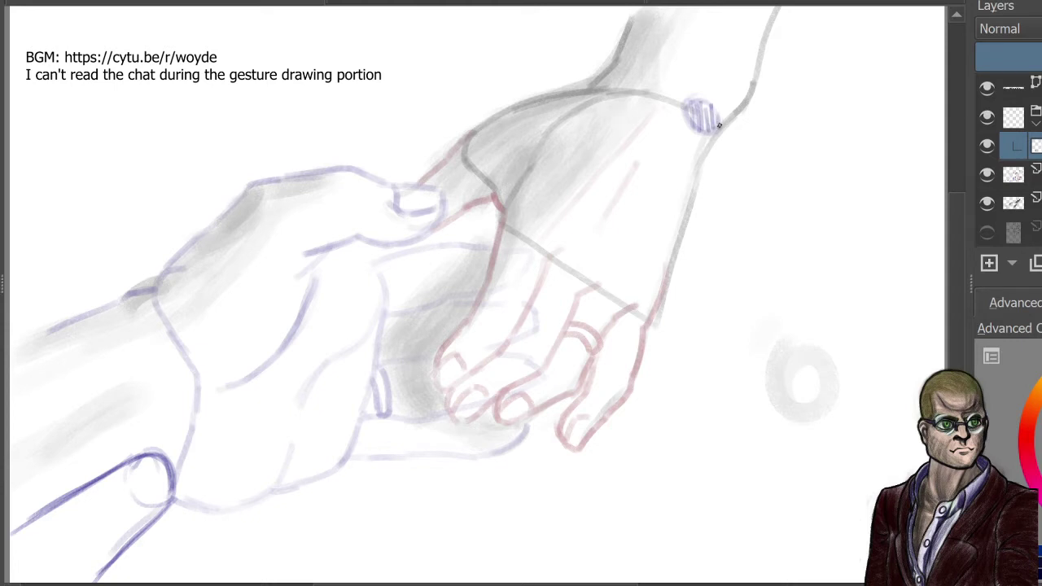
pyautogui.moveTo(689, 108); pyautogui.dragTo(713, 33)
pyautogui.moveTo(716, 124)
pyautogui.mouseDown()
pyautogui.moveTo(756, 56)
pyautogui.moveTo(765, 13)
pyautogui.mouseUp()
pyautogui.moveTo(740, 96); pyautogui.dragTo(762, 15)
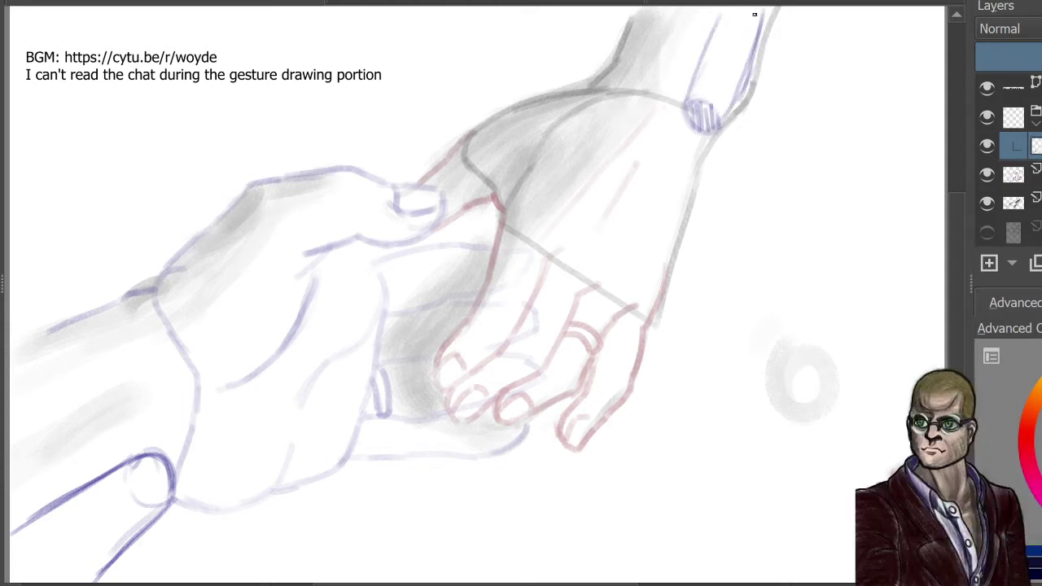
pyautogui.moveTo(719, 125)
pyautogui.mouseDown()
pyautogui.moveTo(760, 27)
pyautogui.moveTo(712, 30)
pyautogui.moveTo(728, 23)
pyautogui.moveTo(704, 110)
pyautogui.mouseUp()
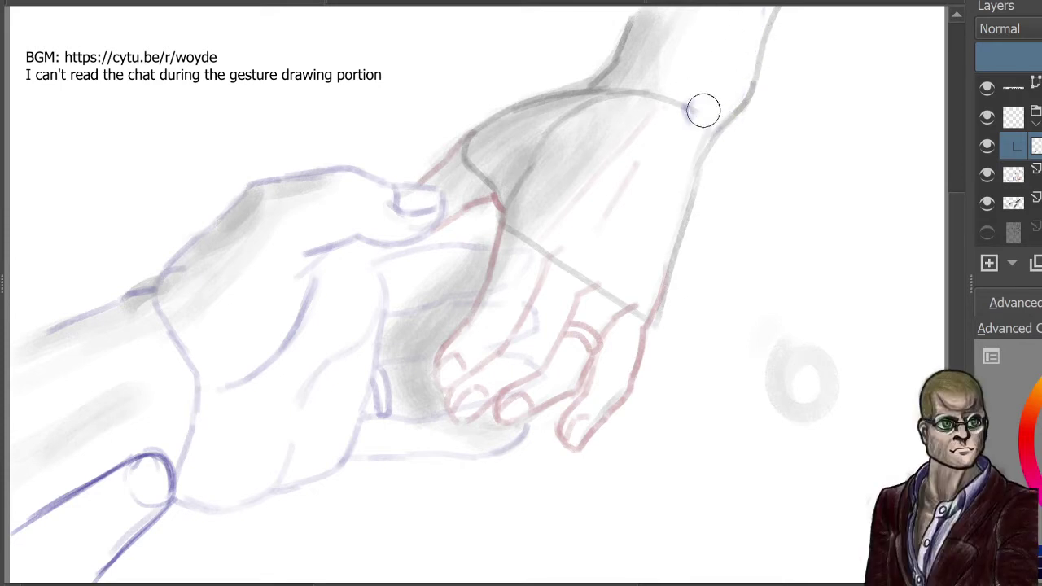
pyautogui.hotkey('ctrl', 'z')
# Step: Sketch the blue forearm bone on the upper-right arm, with a hatched oval head near the wrist's outer edge and two shaft lines
pyautogui.moveTo(735, 104)
pyautogui.mouseDown()
pyautogui.moveTo(707, 87)
pyautogui.moveTo(736, 93)
pyautogui.moveTo(724, 105)
pyautogui.moveTo(706, 80)
pyautogui.mouseUp()
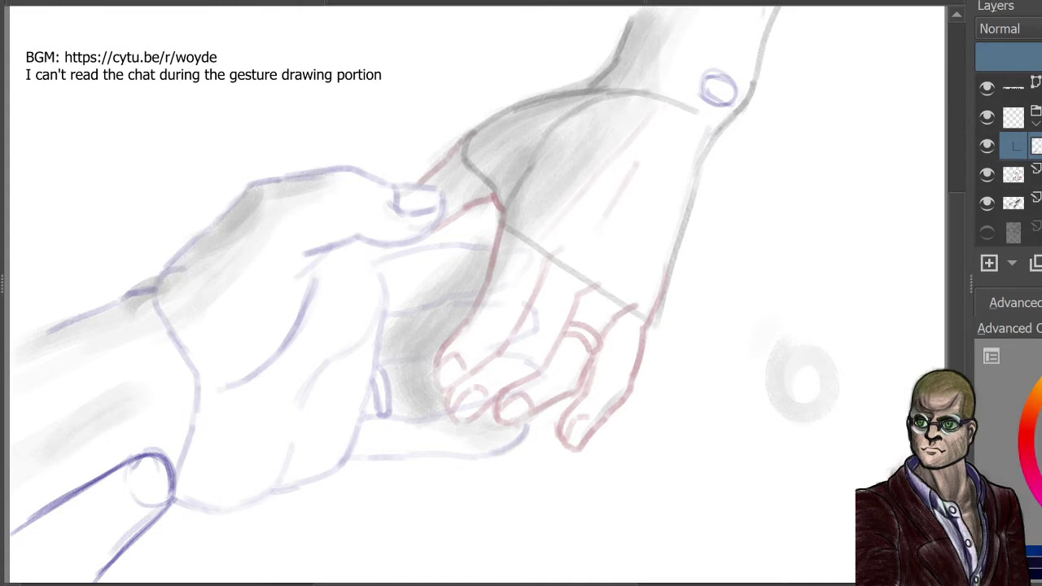
pyautogui.moveTo(708, 80); pyautogui.dragTo(728, 101)
pyautogui.moveTo(730, 86); pyautogui.dragTo(734, 106)
pyautogui.moveTo(704, 73)
pyautogui.mouseDown()
pyautogui.moveTo(727, 10)
pyautogui.moveTo(723, 26)
pyautogui.mouseUp()
pyautogui.moveTo(735, 101); pyautogui.dragTo(755, 49)
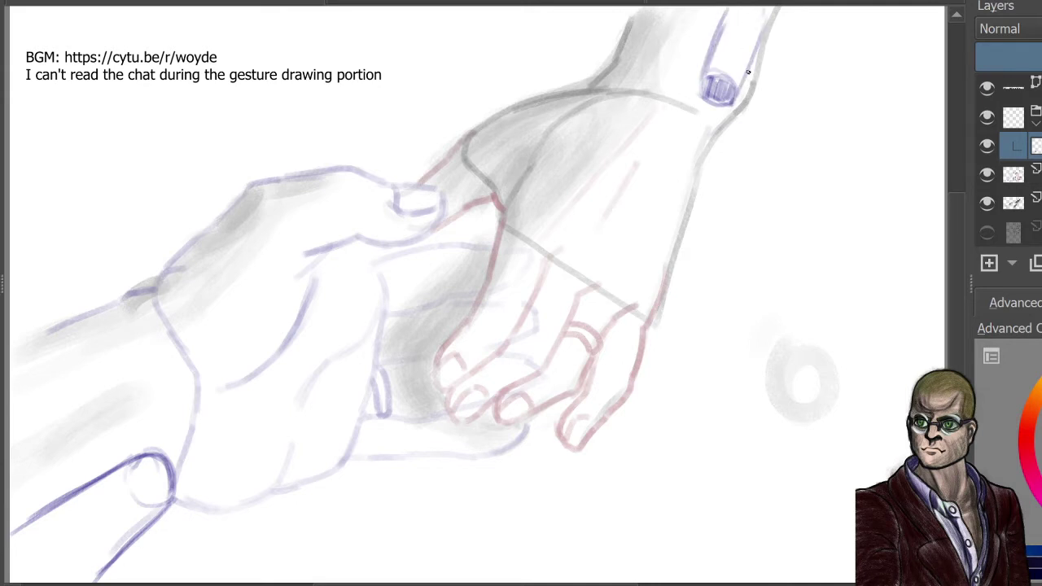
pyautogui.moveTo(771, 13); pyautogui.dragTo(738, 91)
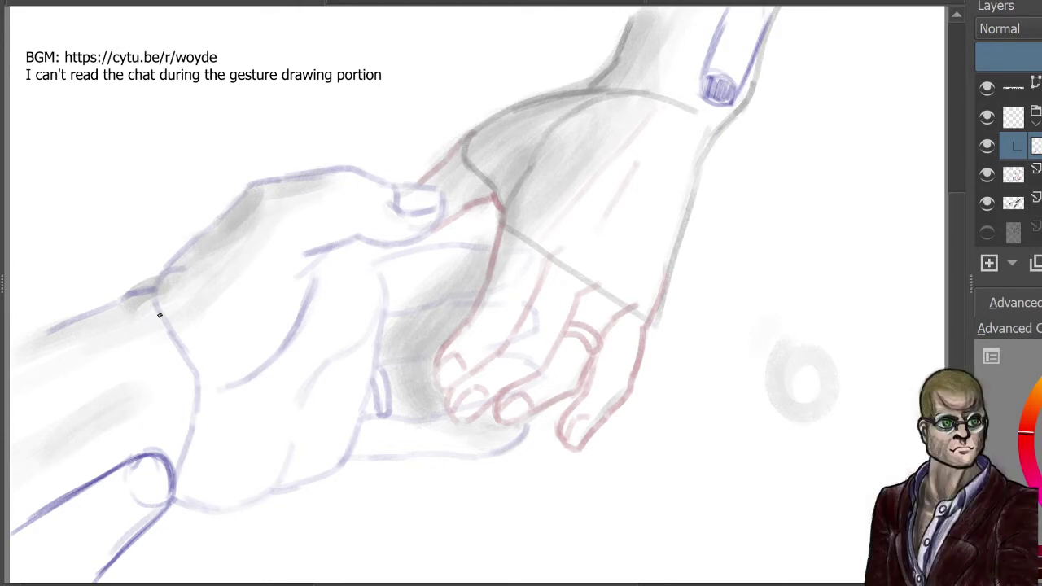
# Step: Draw a red four-sided cross-section at the left arm's wrist, above the blue bone head
pyautogui.moveTo(132, 434)
pyautogui.mouseDown()
pyautogui.moveTo(144, 314)
pyautogui.moveTo(144, 344)
pyautogui.moveTo(149, 313)
pyautogui.moveTo(196, 365)
pyautogui.mouseUp()
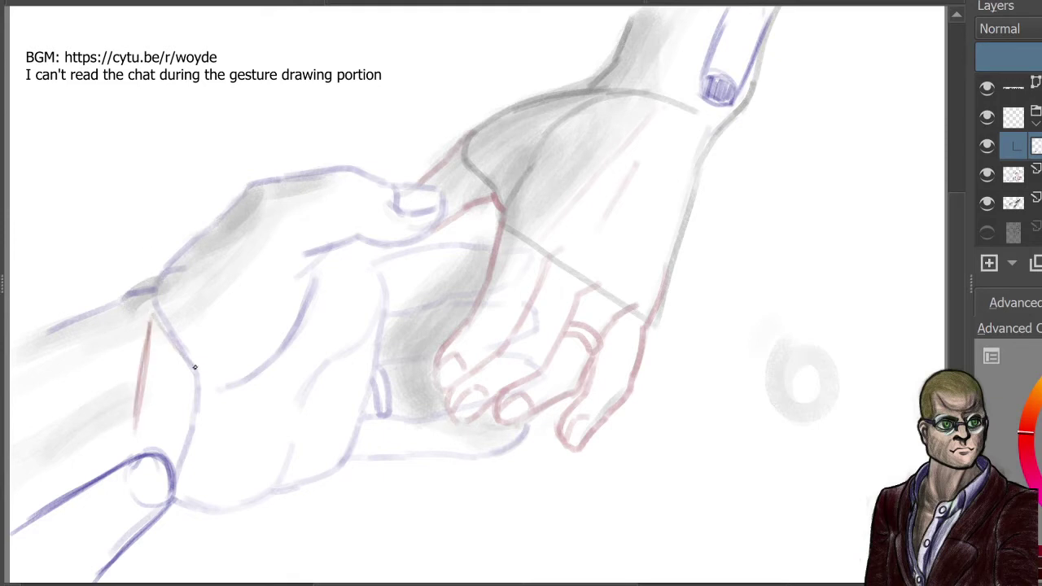
pyautogui.moveTo(150, 314); pyautogui.dragTo(203, 372)
pyautogui.moveTo(135, 425)
pyautogui.mouseDown()
pyautogui.moveTo(187, 449)
pyautogui.moveTo(202, 372)
pyautogui.mouseUp()
pyautogui.moveTo(184, 444); pyautogui.dragTo(202, 368)
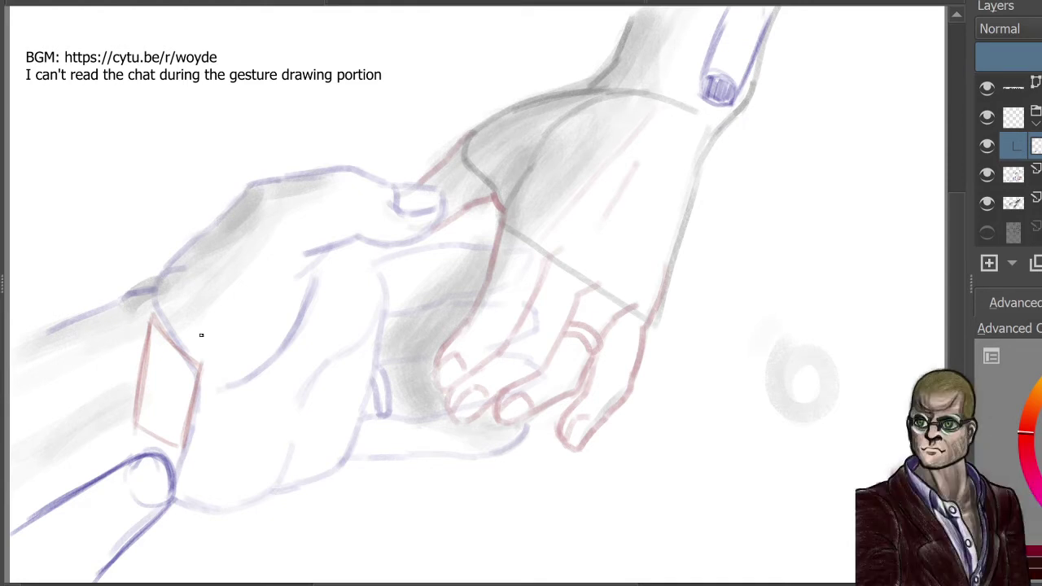
# Step: Extend the red wrist cross-section into a box with edges running along the left forearm to the canvas border
pyautogui.moveTo(145, 314); pyautogui.dragTo(21, 357)
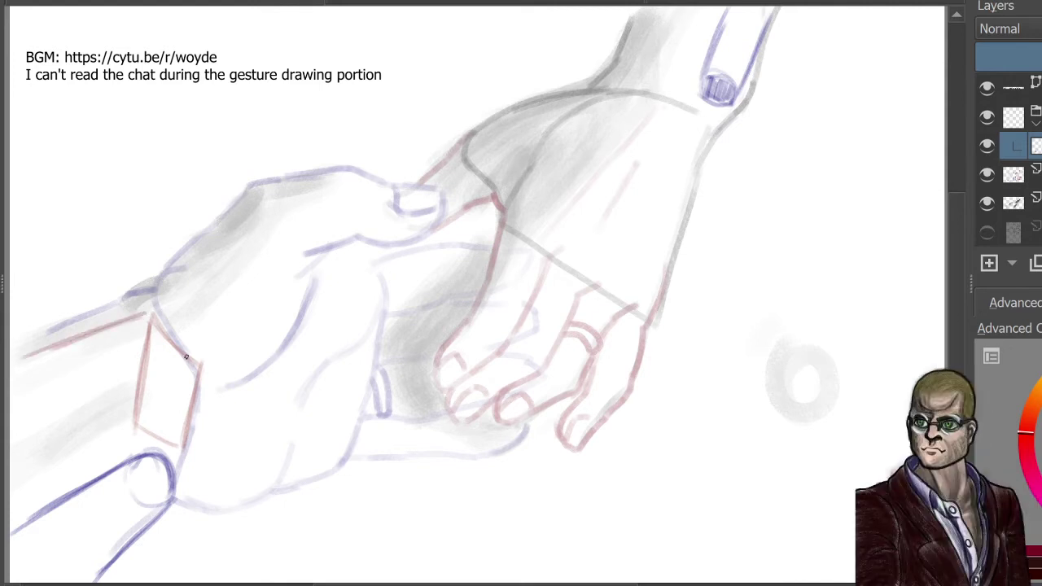
pyautogui.moveTo(199, 370); pyautogui.dragTo(21, 426)
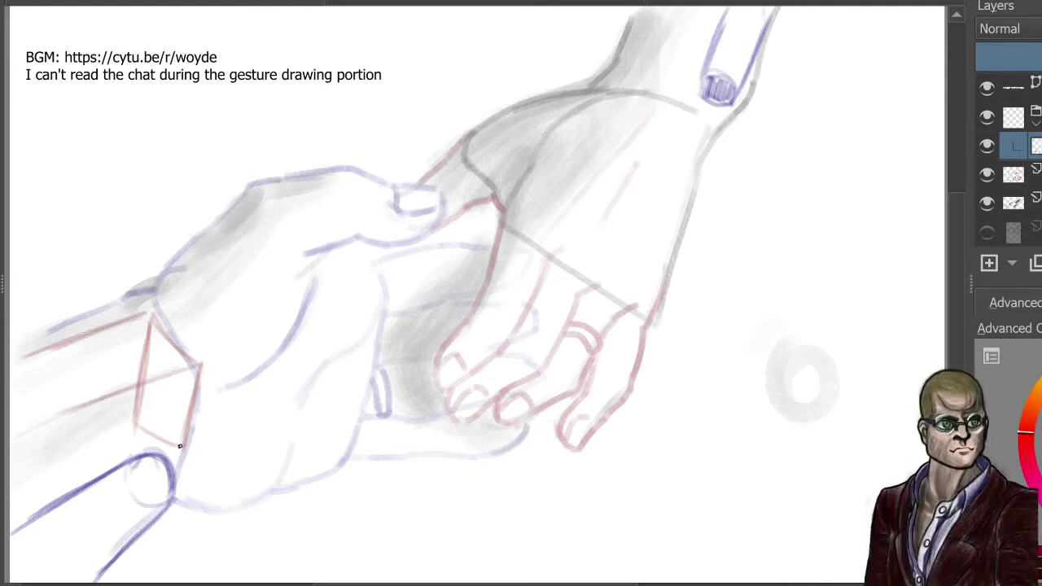
pyautogui.moveTo(178, 447)
pyautogui.mouseDown()
pyautogui.moveTo(6, 517)
pyautogui.moveTo(165, 452)
pyautogui.moveTo(73, 492)
pyautogui.moveTo(24, 511)
pyautogui.mouseUp()
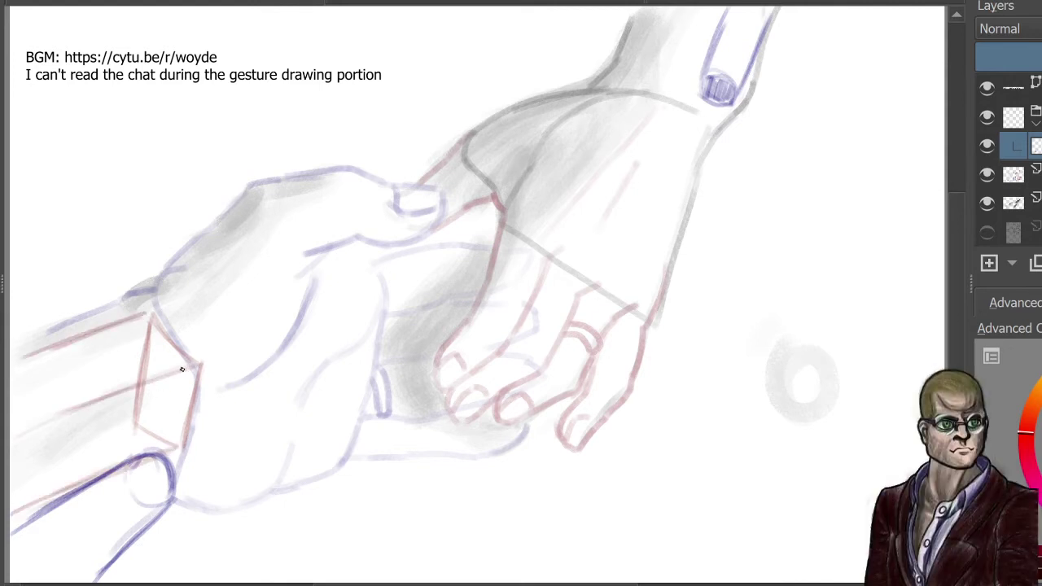
pyautogui.moveTo(191, 368); pyautogui.dragTo(10, 434)
pyautogui.moveTo(148, 313); pyautogui.dragTo(10, 367)
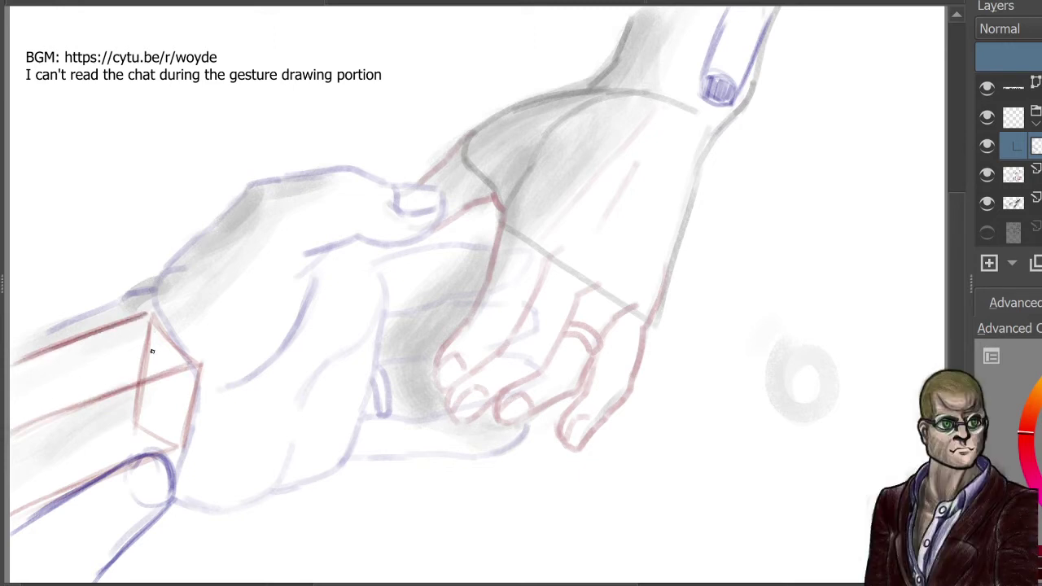
# Step: Darken the outer edges of the left box's wrist end and draw a red arrow pointing down at its top plane
pyautogui.moveTo(147, 317); pyautogui.dragTo(202, 363)
pyautogui.moveTo(144, 316)
pyautogui.mouseDown()
pyautogui.moveTo(189, 376)
pyautogui.moveTo(204, 373)
pyautogui.moveTo(180, 458)
pyautogui.mouseUp()
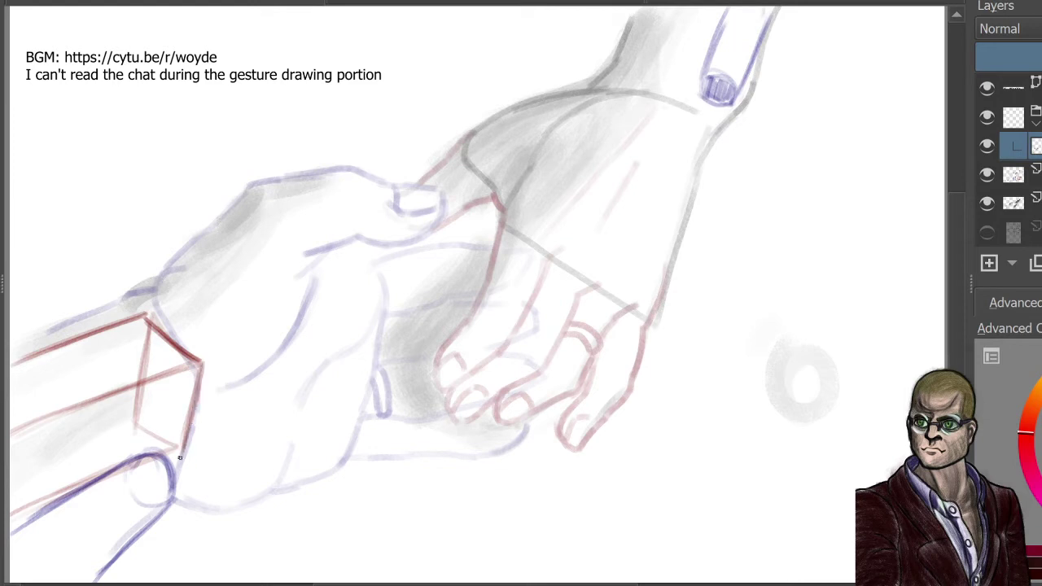
pyautogui.moveTo(202, 378); pyautogui.dragTo(180, 458)
pyautogui.moveTo(190, 418); pyautogui.dragTo(171, 461)
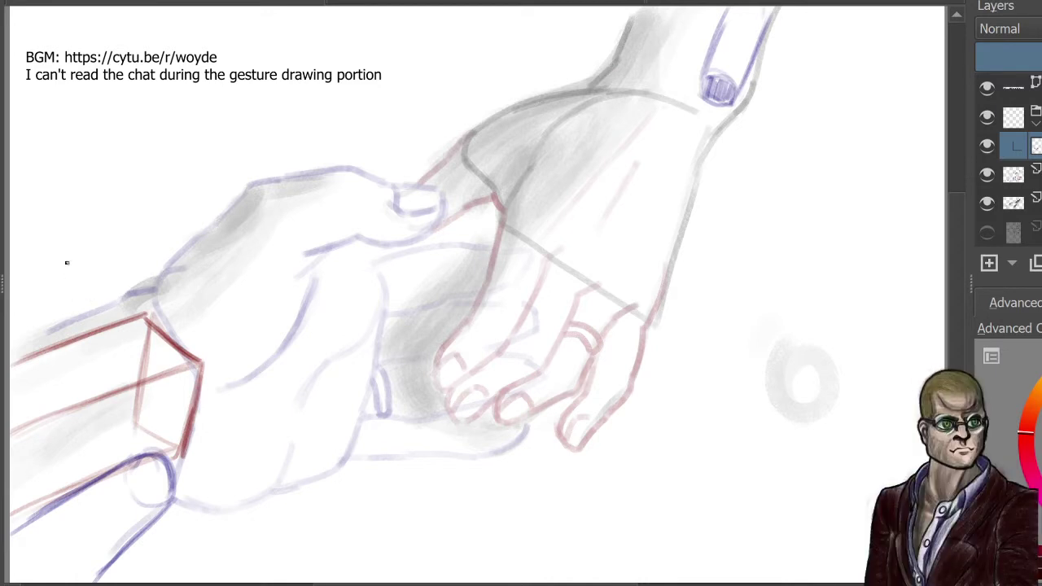
pyautogui.moveTo(68, 259)
pyautogui.mouseDown()
pyautogui.moveTo(72, 323)
pyautogui.moveTo(83, 300)
pyautogui.mouseUp()
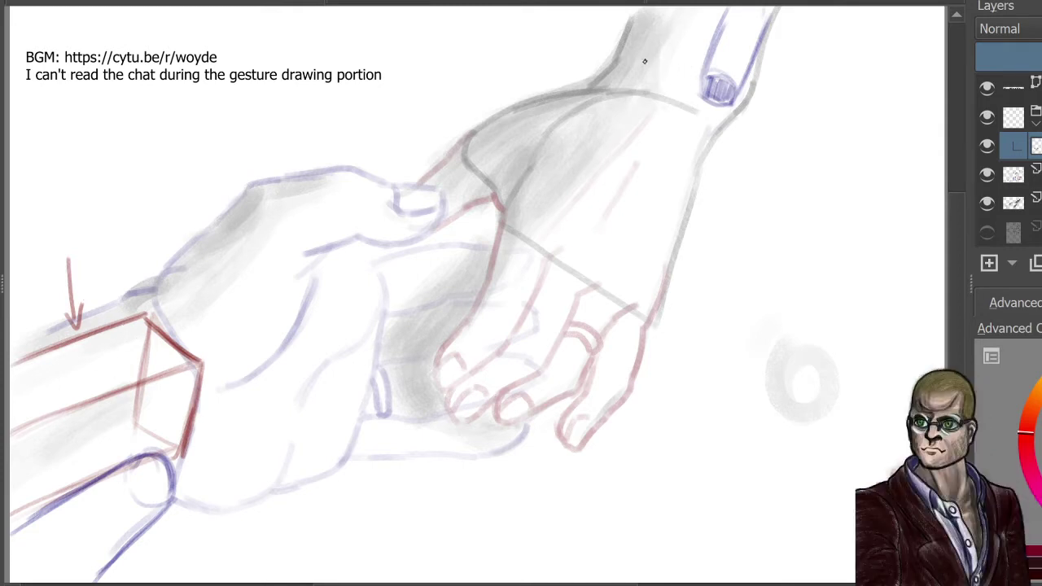
# Step: Draw a red four-sided cross-section at the upper-right arm's wrist, beside the blue bone head
pyautogui.moveTo(632, 57)
pyautogui.mouseDown()
pyautogui.moveTo(685, 93)
pyautogui.moveTo(655, 53)
pyautogui.moveTo(688, 58)
pyautogui.moveTo(711, 76)
pyautogui.moveTo(688, 57)
pyautogui.moveTo(715, 83)
pyautogui.moveTo(689, 99)
pyautogui.moveTo(722, 93)
pyautogui.mouseUp()
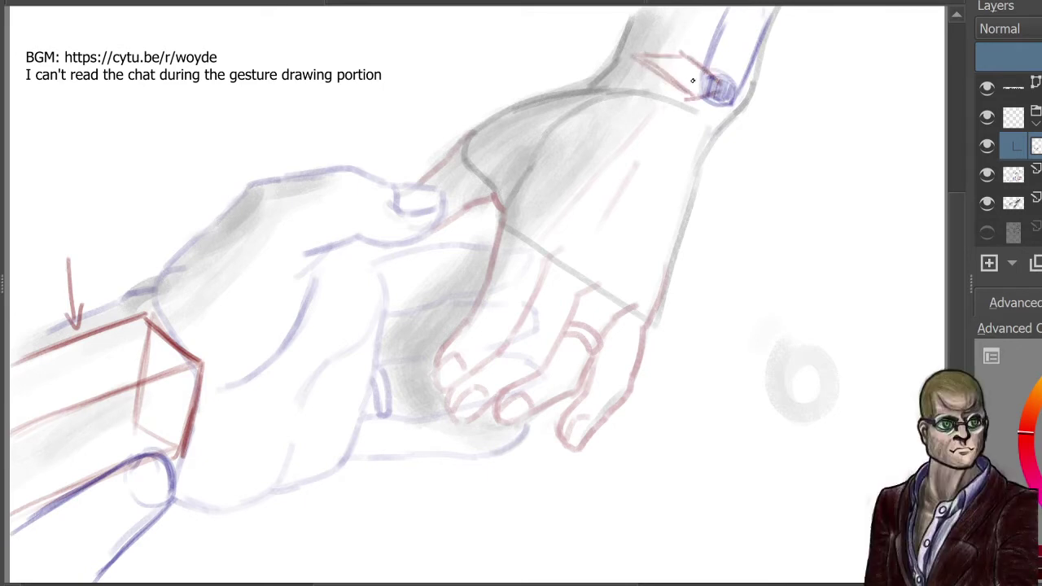
pyautogui.moveTo(624, 55); pyautogui.dragTo(672, 93)
pyautogui.moveTo(634, 59)
pyautogui.mouseDown()
pyautogui.moveTo(658, 86)
pyautogui.moveTo(670, 83)
pyautogui.moveTo(635, 61)
pyautogui.moveTo(673, 51)
pyautogui.mouseUp()
pyautogui.moveTo(654, 56)
pyautogui.mouseDown()
pyautogui.moveTo(698, 67)
pyautogui.moveTo(684, 53)
pyautogui.moveTo(655, 66)
pyautogui.moveTo(636, 59)
pyautogui.moveTo(692, 99)
pyautogui.mouseUp()
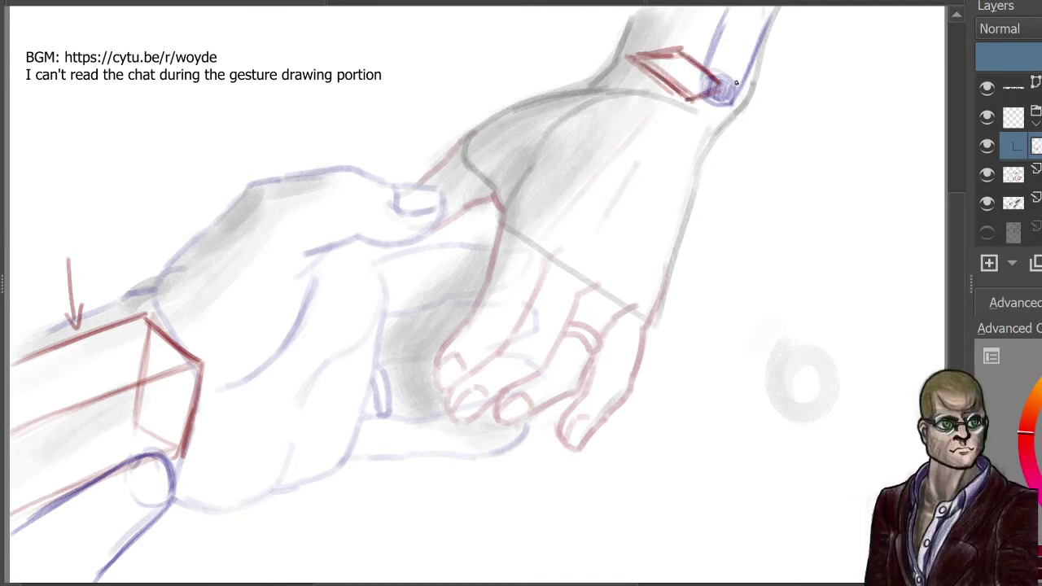
# Step: Extend the right wrist's red cross-section into a box with four edges running up the forearm
pyautogui.moveTo(632, 55); pyautogui.dragTo(656, 9)
pyautogui.moveTo(686, 52); pyautogui.dragTo(703, 8)
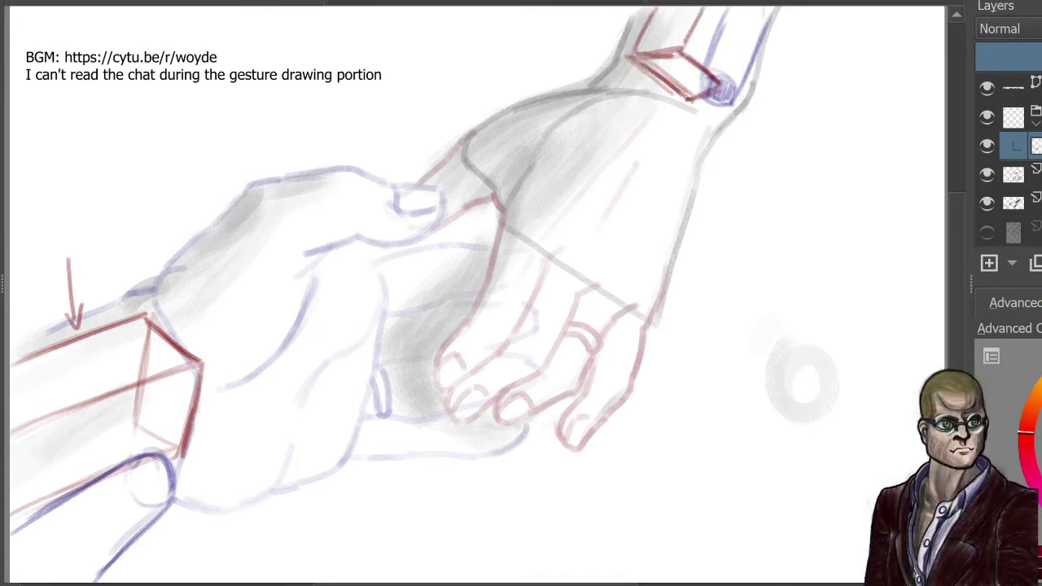
pyautogui.moveTo(722, 81)
pyautogui.mouseDown()
pyautogui.moveTo(749, 8)
pyautogui.moveTo(741, 16)
pyautogui.mouseUp()
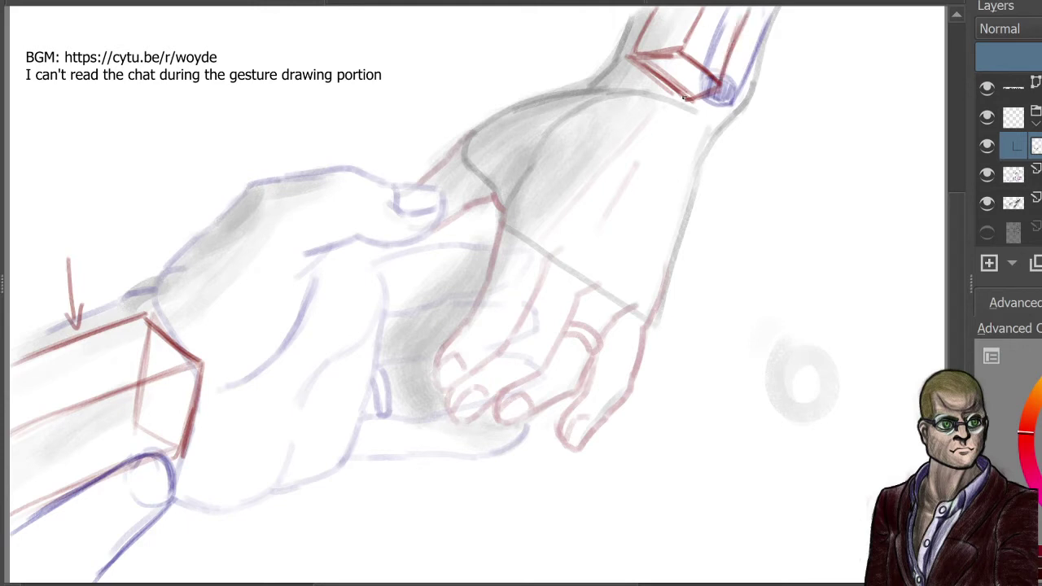
pyautogui.moveTo(690, 97); pyautogui.dragTo(720, 16)
# Step: Add a new layer and sketch the dark grey side edges of the wrist block below the right arm's red box
pyautogui.click(991, 262)
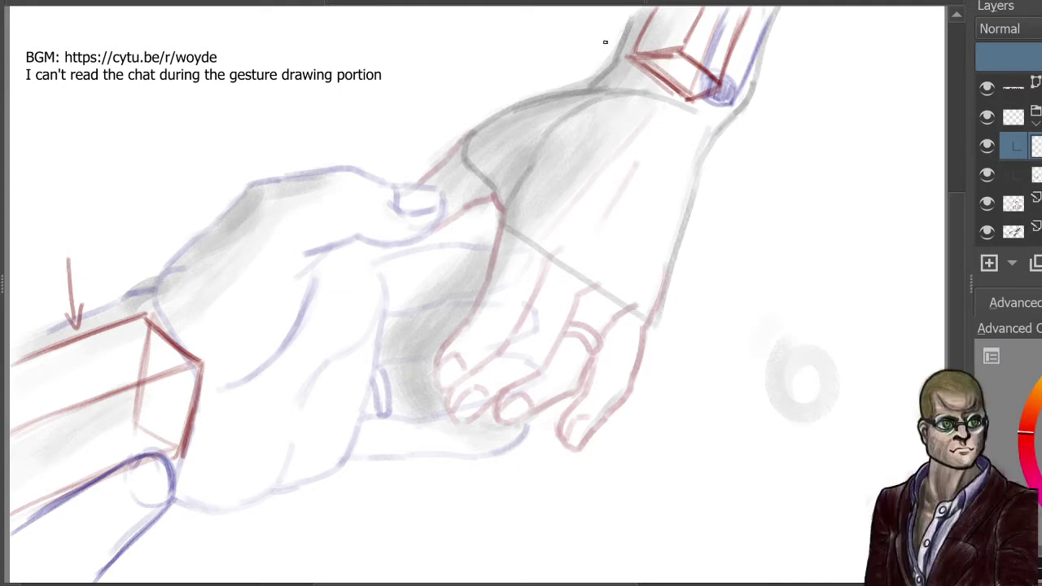
pyautogui.moveTo(599, 93)
pyautogui.mouseDown()
pyautogui.moveTo(625, 61)
pyautogui.moveTo(604, 97)
pyautogui.mouseUp()
pyautogui.moveTo(673, 58); pyautogui.dragTo(652, 109)
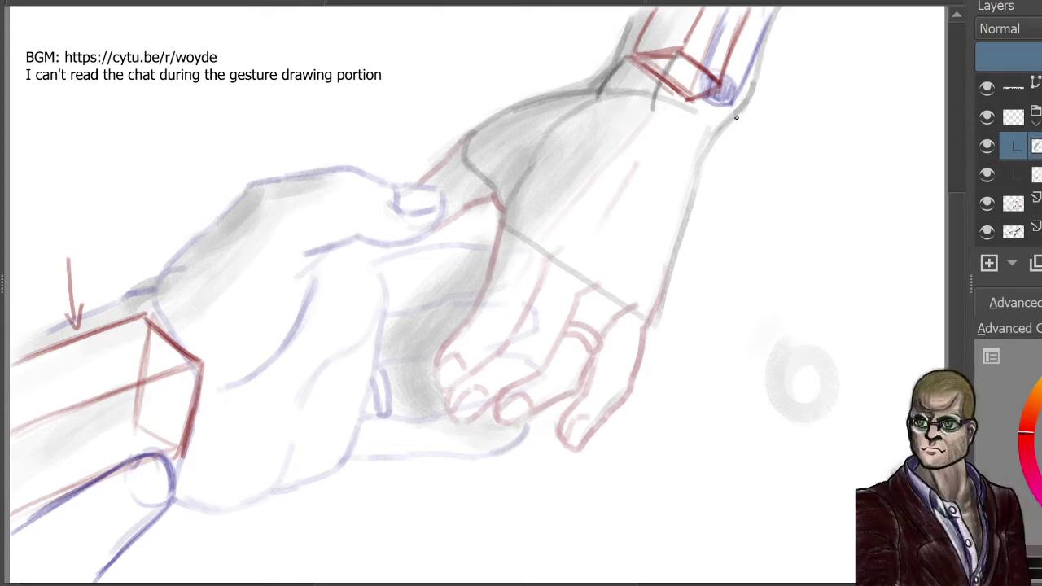
pyautogui.moveTo(706, 77)
pyautogui.mouseDown()
pyautogui.moveTo(741, 111)
pyautogui.moveTo(710, 155)
pyautogui.mouseUp()
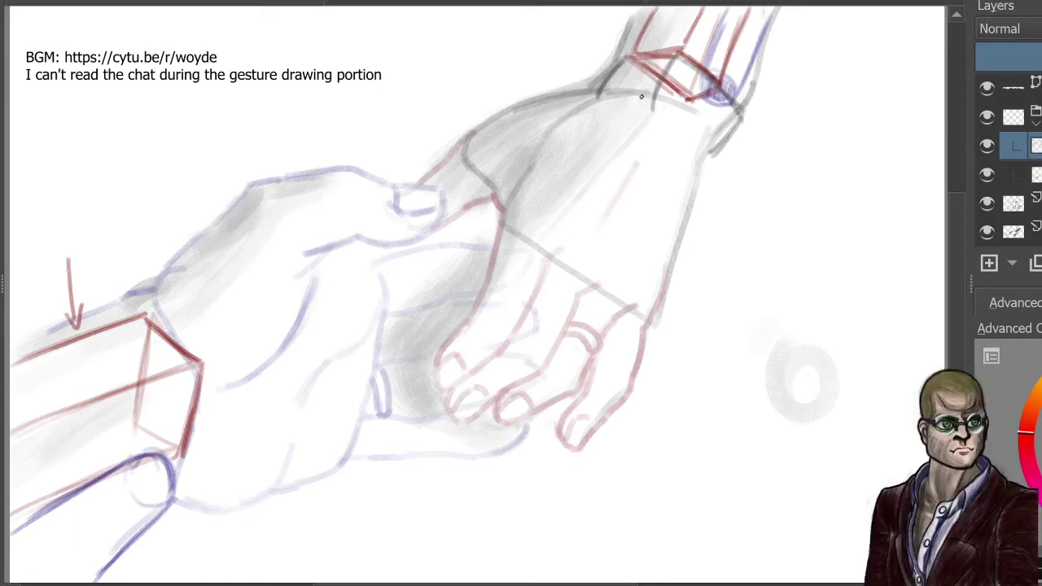
# Step: Draw the wrist block's two concentric curved edges across the back of the right hand and define its outer corner
pyautogui.moveTo(663, 86)
pyautogui.mouseDown()
pyautogui.moveTo(681, 136)
pyautogui.moveTo(693, 147)
pyautogui.moveTo(710, 140)
pyautogui.moveTo(693, 144)
pyautogui.mouseUp()
pyautogui.moveTo(607, 90)
pyautogui.mouseDown()
pyautogui.moveTo(617, 129)
pyautogui.moveTo(613, 94)
pyautogui.moveTo(644, 155)
pyautogui.mouseUp()
pyautogui.moveTo(616, 109); pyautogui.dragTo(681, 163)
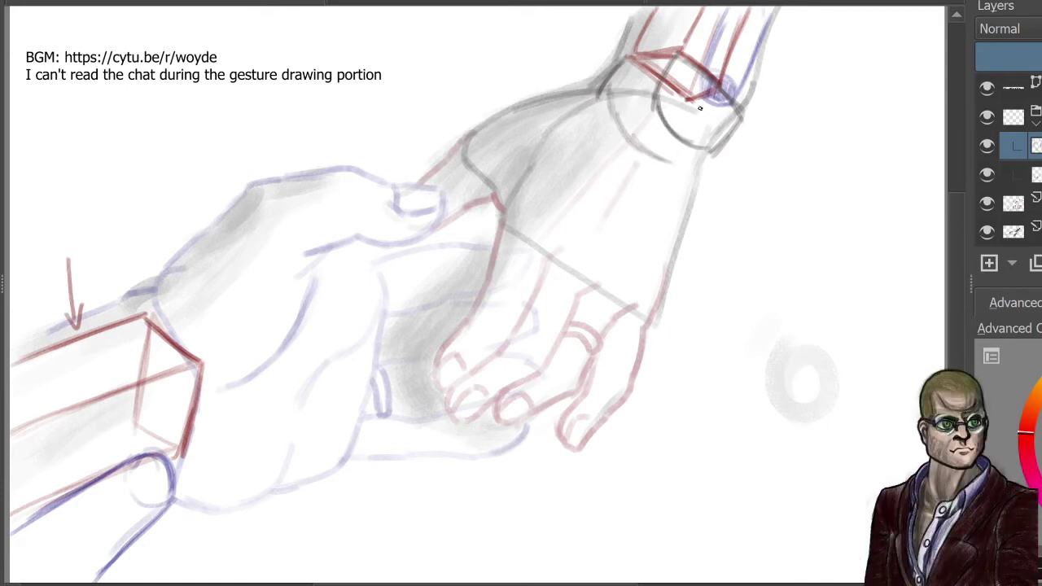
pyautogui.moveTo(733, 119); pyautogui.dragTo(707, 130)
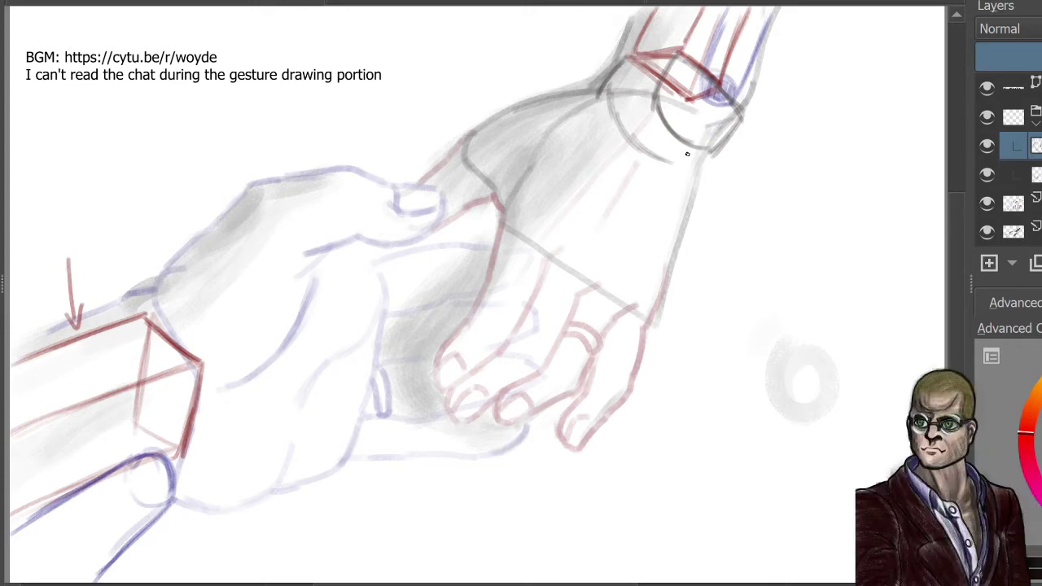
# Step: Close the lower end of the right wrist block and darken its curved edges
pyautogui.moveTo(671, 164); pyautogui.dragTo(713, 147)
pyautogui.moveTo(624, 57)
pyautogui.mouseDown()
pyautogui.moveTo(612, 127)
pyautogui.moveTo(681, 163)
pyautogui.mouseUp()
pyautogui.moveTo(671, 67)
pyautogui.mouseDown()
pyautogui.moveTo(659, 114)
pyautogui.moveTo(721, 143)
pyautogui.mouseUp()
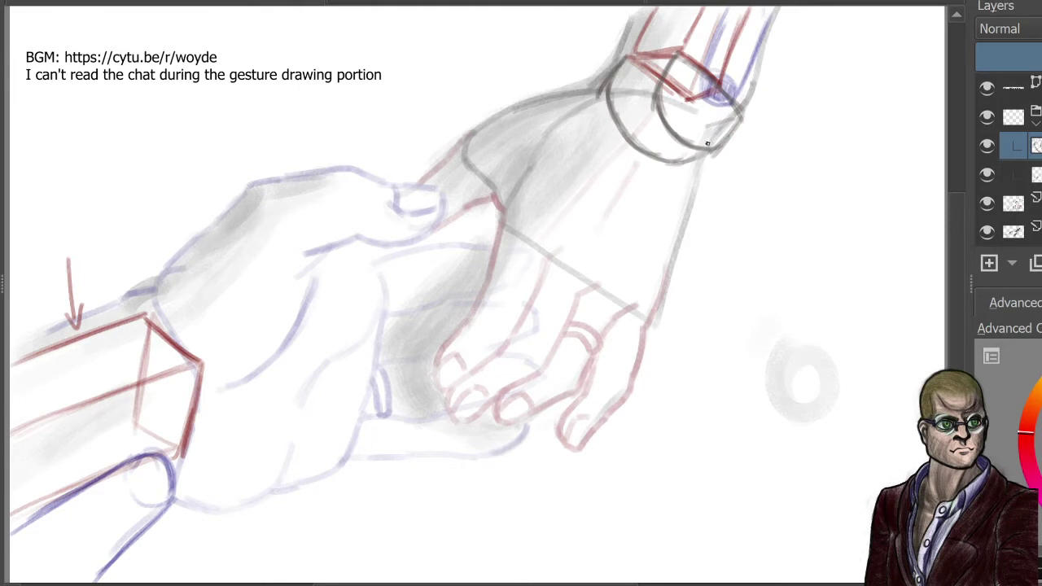
pyautogui.moveTo(671, 94); pyautogui.dragTo(705, 126)
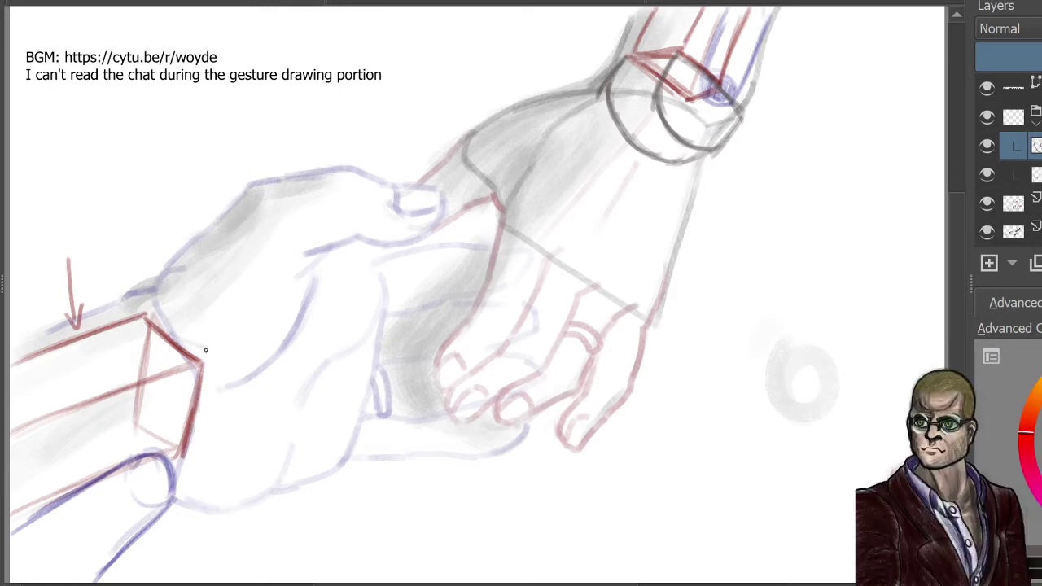
# Step: Sketch the left wrist block in dark grey beyond the left arm's red box, with its lower edge, outer curve and narrow top face
pyautogui.moveTo(204, 350)
pyautogui.mouseDown()
pyautogui.moveTo(149, 319)
pyautogui.moveTo(203, 350)
pyautogui.mouseUp()
pyautogui.moveTo(142, 477); pyautogui.dragTo(187, 503)
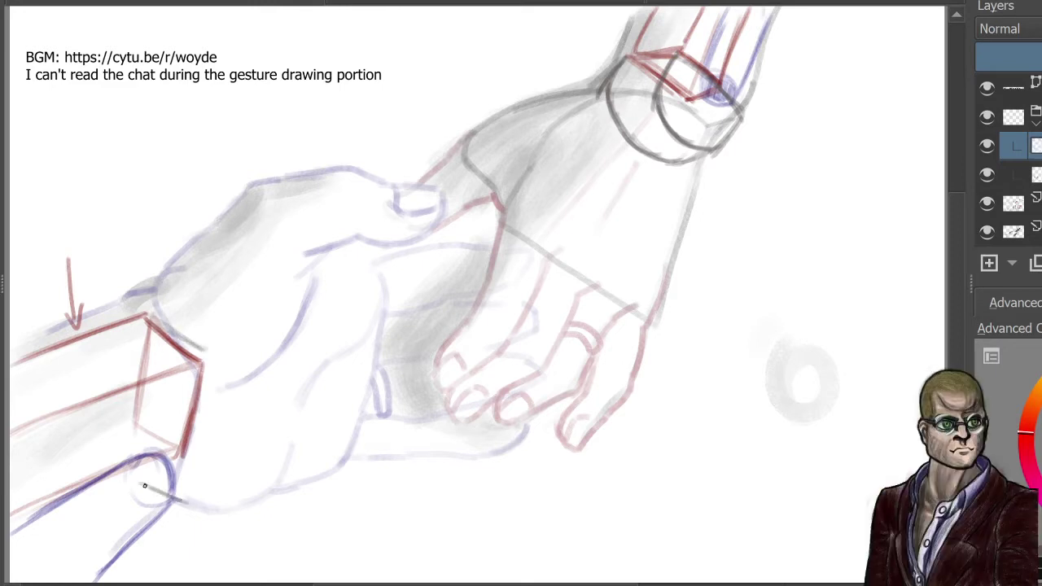
pyautogui.moveTo(204, 341)
pyautogui.mouseDown()
pyautogui.moveTo(238, 363)
pyautogui.moveTo(243, 443)
pyautogui.moveTo(210, 493)
pyautogui.moveTo(188, 503)
pyautogui.mouseUp()
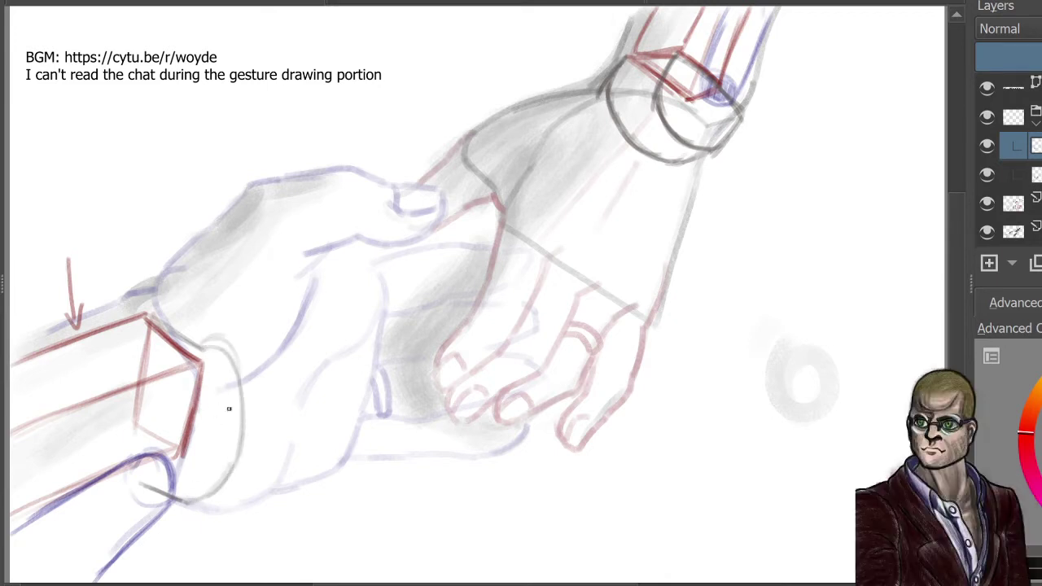
pyautogui.moveTo(150, 316); pyautogui.dragTo(181, 328)
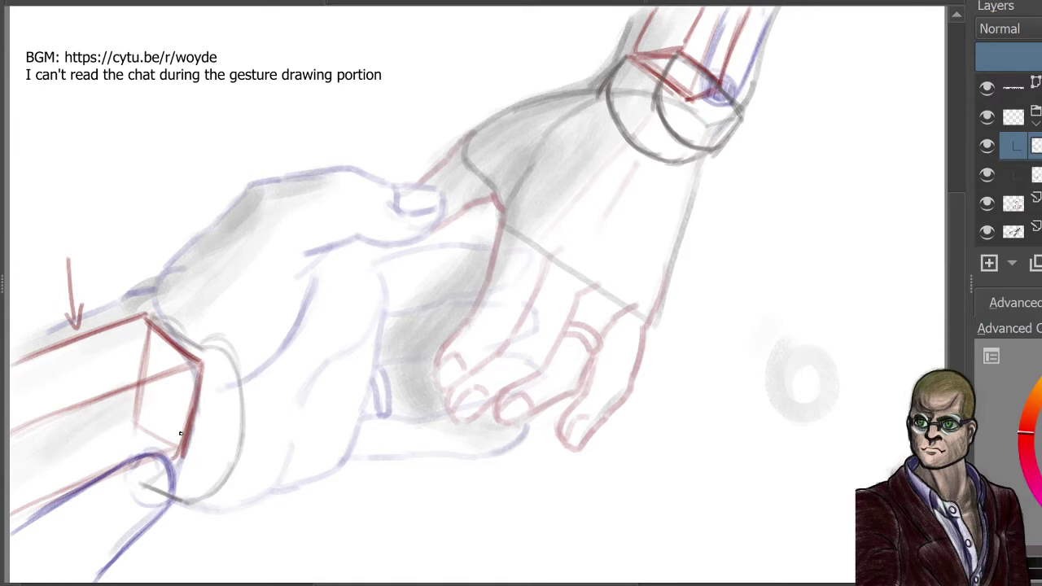
pyautogui.moveTo(170, 317); pyautogui.dragTo(231, 348)
pyautogui.moveTo(173, 319); pyautogui.dragTo(235, 351)
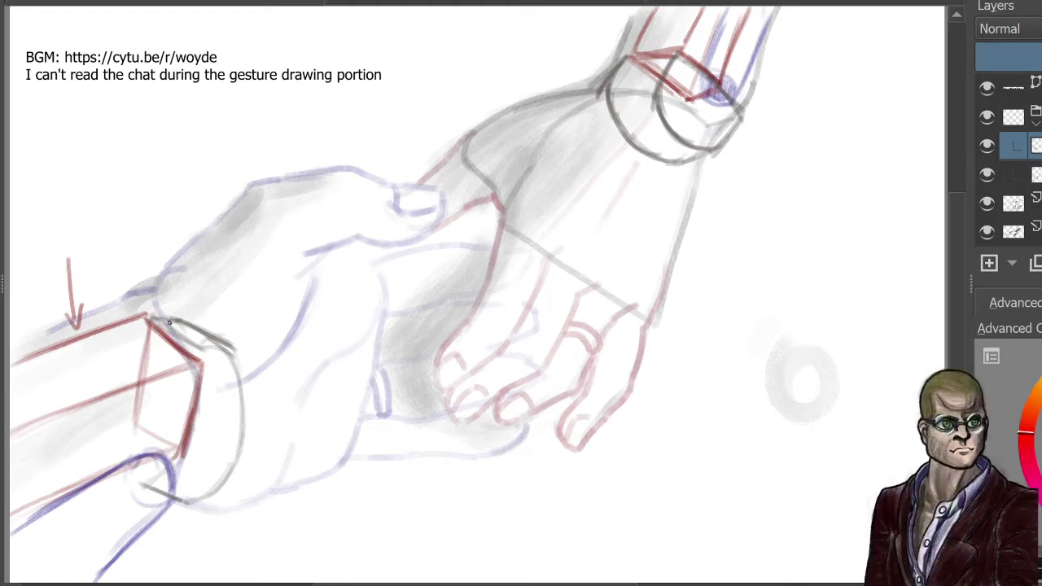
pyautogui.moveTo(156, 320); pyautogui.dragTo(192, 328)
pyautogui.moveTo(203, 350); pyautogui.dragTo(233, 355)
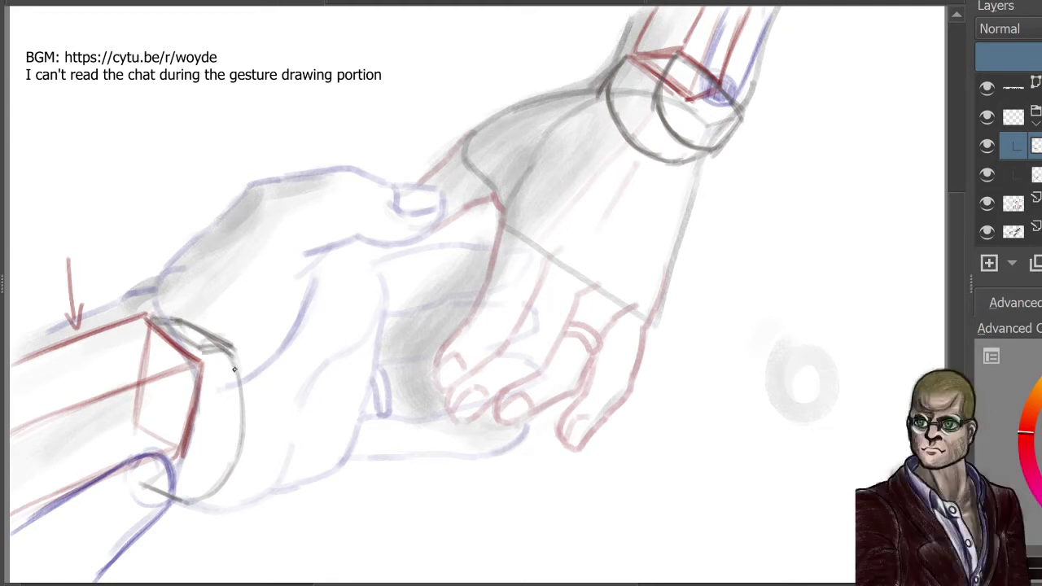
# Step: Close the left wrist block with near side edges, darken its outer curve and add an inner curve along the red box
pyautogui.moveTo(156, 329); pyautogui.dragTo(139, 482)
pyautogui.moveTo(155, 364); pyautogui.dragTo(147, 410)
pyautogui.moveTo(185, 492)
pyautogui.mouseDown()
pyautogui.moveTo(200, 347)
pyautogui.moveTo(183, 496)
pyautogui.mouseUp()
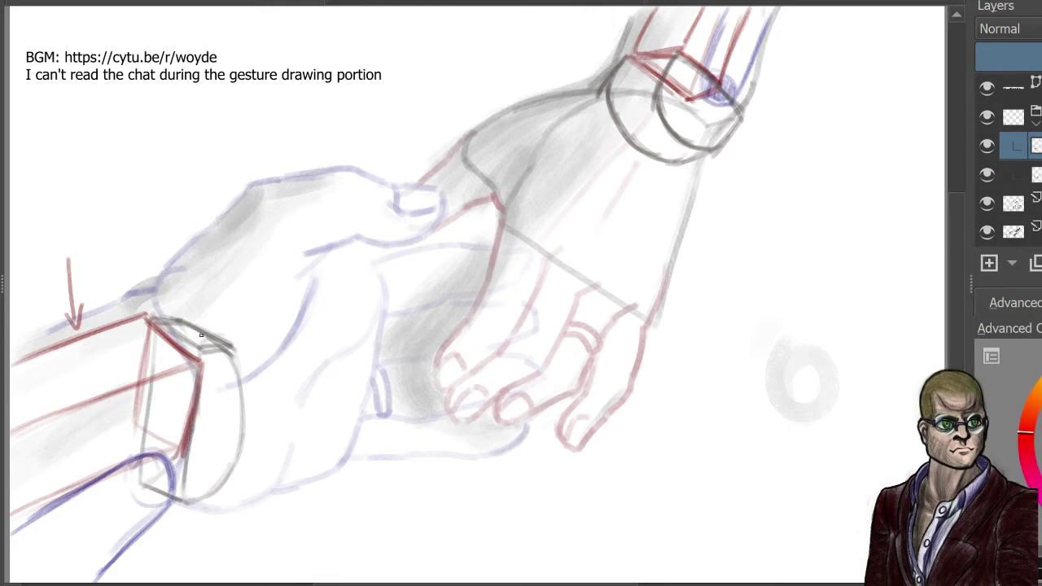
pyautogui.moveTo(229, 347); pyautogui.dragTo(246, 477)
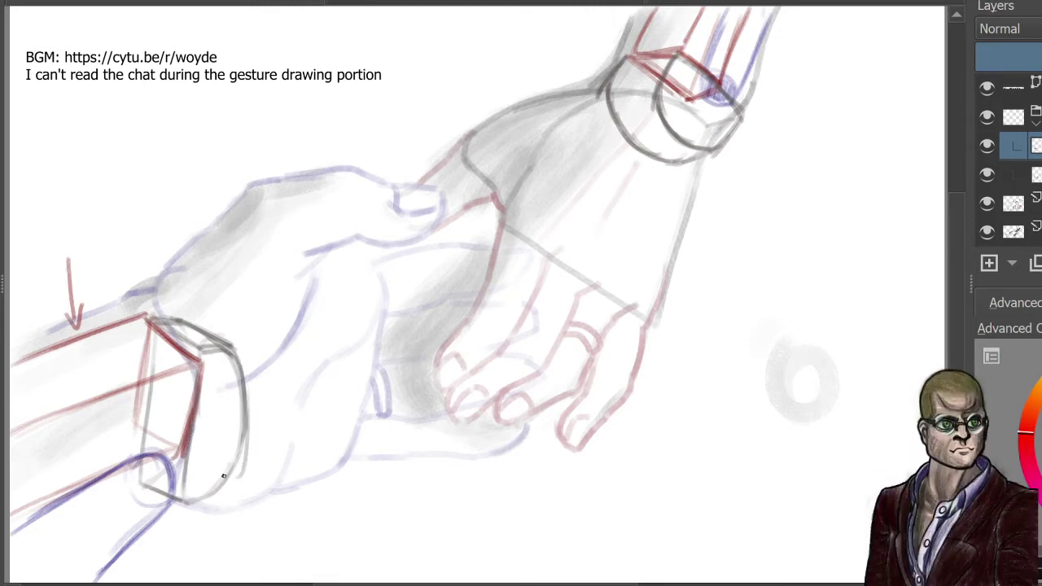
pyautogui.moveTo(248, 432); pyautogui.dragTo(230, 483)
pyautogui.moveTo(249, 444); pyautogui.dragTo(189, 497)
pyautogui.moveTo(170, 326)
pyautogui.mouseDown()
pyautogui.moveTo(207, 391)
pyautogui.moveTo(197, 436)
pyautogui.mouseUp()
pyautogui.moveTo(210, 399)
pyautogui.mouseDown()
pyautogui.moveTo(176, 470)
pyautogui.moveTo(197, 450)
pyautogui.mouseUp()
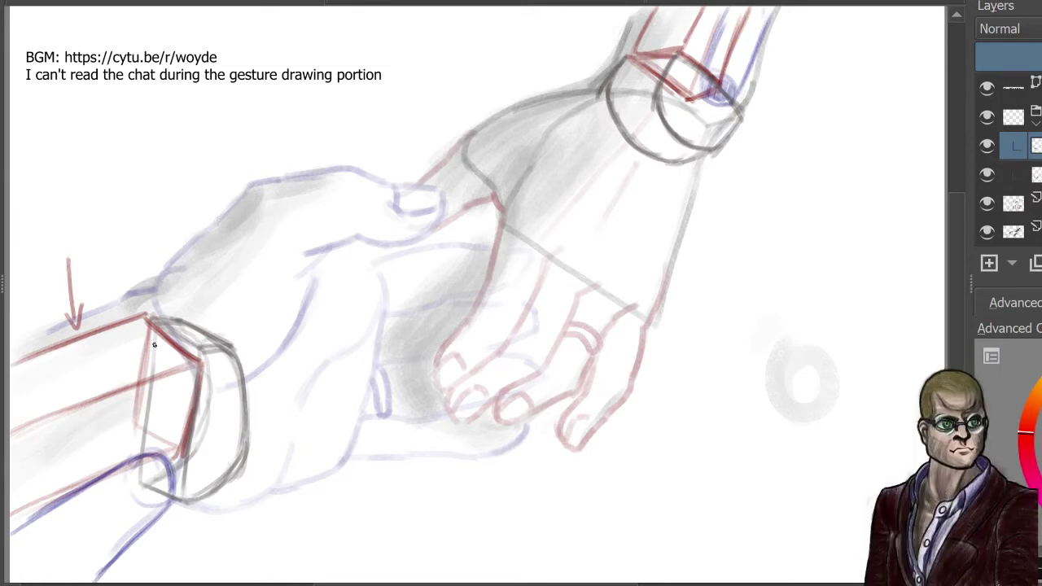
pyautogui.moveTo(154, 345); pyautogui.dragTo(139, 478)
# Step: Add a new layer and sketch dark red arcs for the index and little finger knuckles on the back of the right hand
pyautogui.click(990, 263)
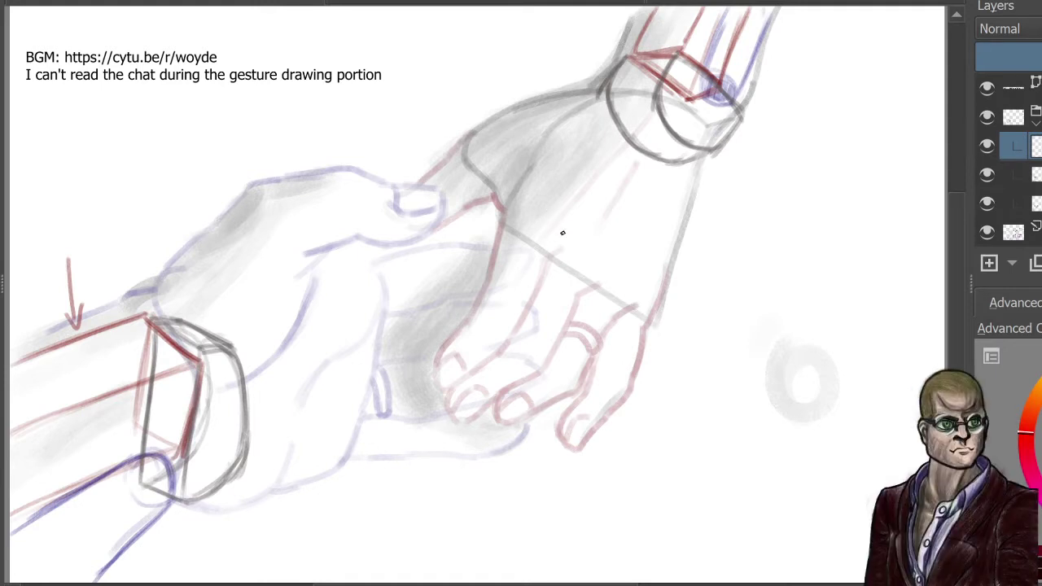
pyautogui.moveTo(563, 200); pyautogui.dragTo(563, 197)
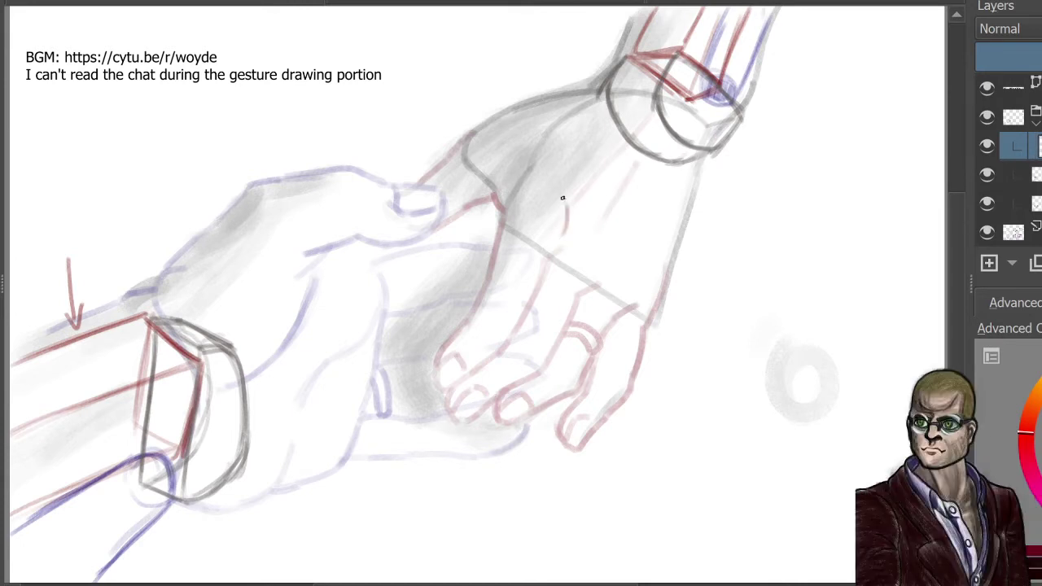
pyautogui.moveTo(661, 303); pyautogui.dragTo(658, 278)
pyautogui.moveTo(565, 204); pyautogui.dragTo(518, 197)
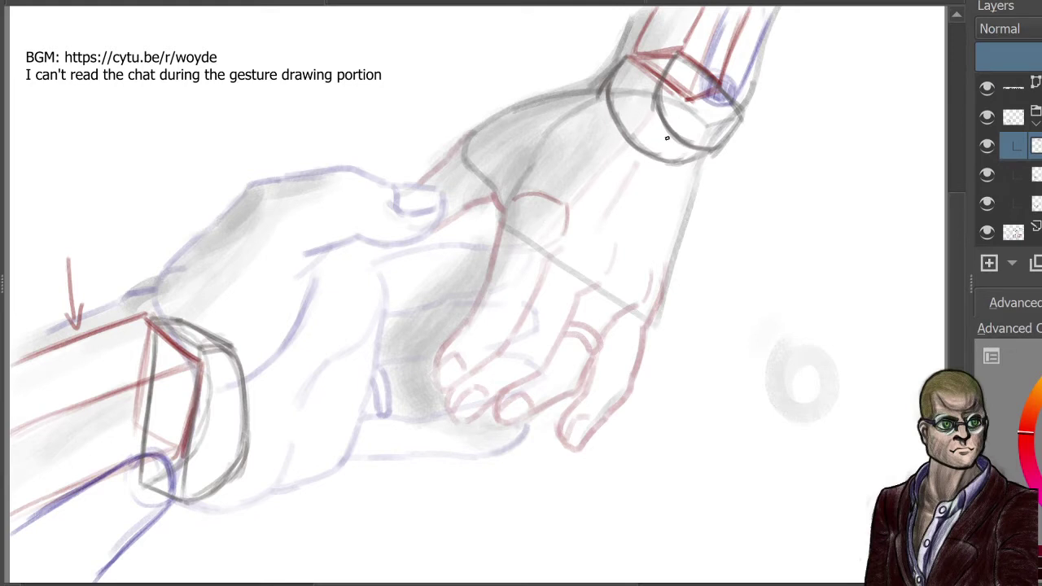
# Step: Draw a row of five dark red circles along the curved front of the right wrist block as the metacarpal bases
pyautogui.moveTo(673, 143)
pyautogui.mouseDown()
pyautogui.moveTo(650, 152)
pyautogui.moveTo(671, 144)
pyautogui.moveTo(652, 118)
pyautogui.moveTo(645, 89)
pyautogui.moveTo(654, 87)
pyautogui.moveTo(627, 85)
pyautogui.moveTo(658, 138)
pyautogui.mouseUp()
pyautogui.press('e')
pyautogui.moveTo(621, 86)
pyautogui.mouseDown()
pyautogui.moveTo(631, 114)
pyautogui.moveTo(653, 82)
pyautogui.moveTo(652, 131)
pyautogui.moveTo(658, 111)
pyautogui.moveTo(668, 116)
pyautogui.moveTo(658, 159)
pyautogui.moveTo(697, 131)
pyautogui.moveTo(684, 160)
pyautogui.moveTo(675, 149)
pyautogui.moveTo(699, 132)
pyautogui.moveTo(710, 158)
pyautogui.moveTo(704, 119)
pyautogui.mouseUp()
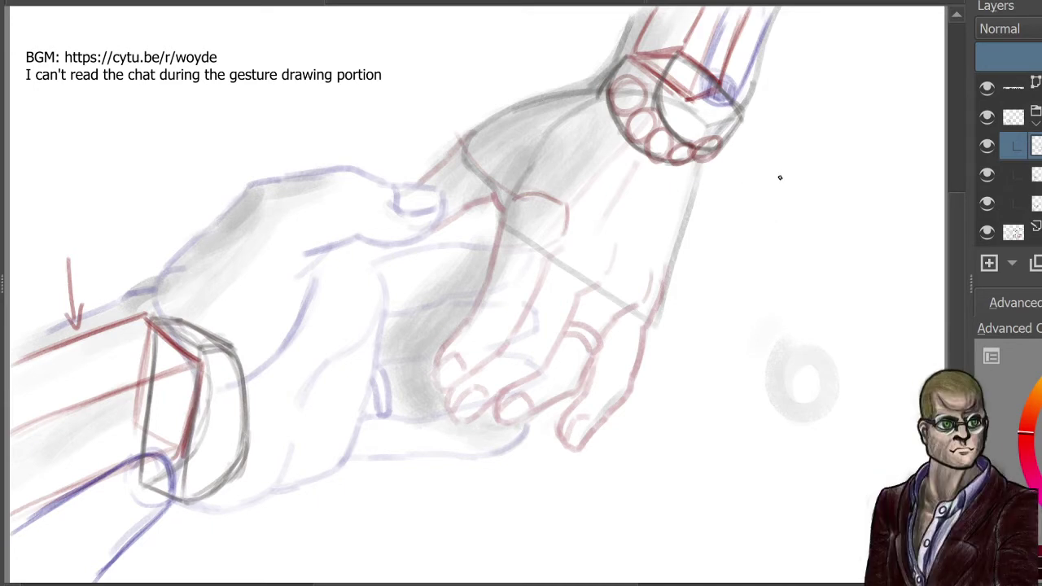
# Step: Draw two vertical red strokes beside the right hand, and mark its thumb joint with an oval and index knuckle with a hatched circle
pyautogui.moveTo(780, 159); pyautogui.dragTo(780, 248)
pyautogui.moveTo(753, 163); pyautogui.dragTo(757, 222)
pyautogui.moveTo(471, 138); pyautogui.dragTo(492, 178)
pyautogui.moveTo(474, 140); pyautogui.dragTo(490, 174)
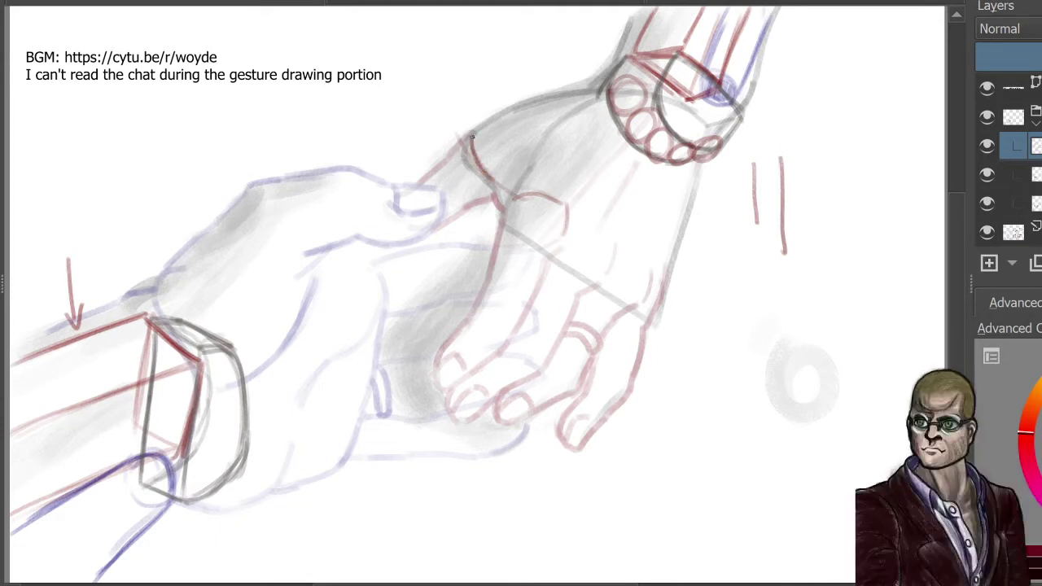
pyautogui.moveTo(472, 138)
pyautogui.mouseDown()
pyautogui.moveTo(499, 165)
pyautogui.moveTo(523, 222)
pyautogui.moveTo(543, 199)
pyautogui.moveTo(559, 227)
pyautogui.mouseUp()
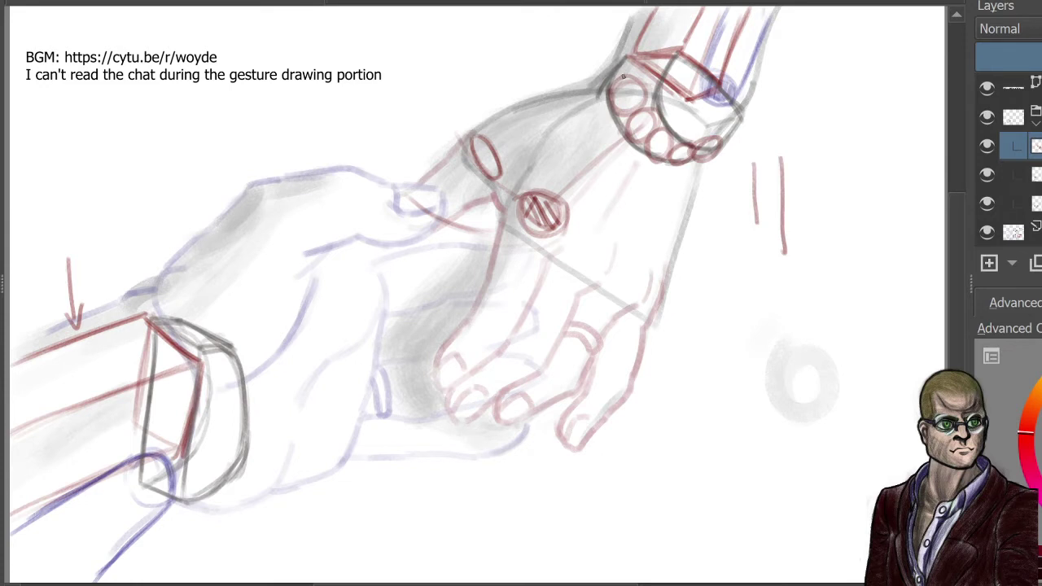
# Step: Connect the right hand's index knuckle to its wrist circle as a cylinder and wrap contour rings along it
pyautogui.moveTo(633, 117)
pyautogui.mouseDown()
pyautogui.moveTo(546, 171)
pyautogui.moveTo(623, 116)
pyautogui.moveTo(639, 136)
pyautogui.moveTo(562, 222)
pyautogui.mouseUp()
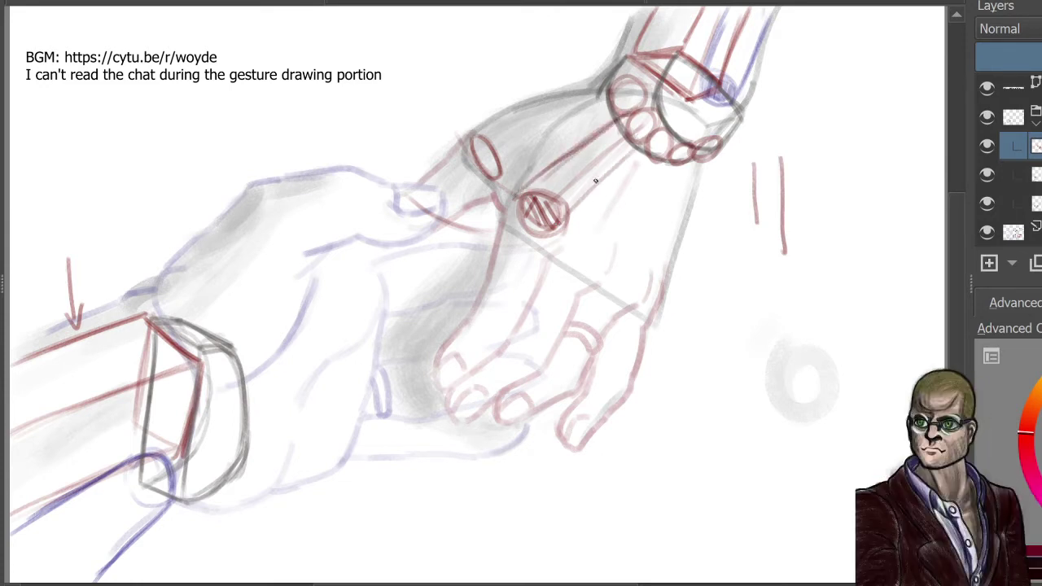
pyautogui.moveTo(640, 144); pyautogui.dragTo(551, 226)
pyautogui.moveTo(536, 186)
pyautogui.mouseDown()
pyautogui.moveTo(571, 203)
pyautogui.moveTo(555, 169)
pyautogui.moveTo(605, 163)
pyautogui.moveTo(643, 134)
pyautogui.mouseUp()
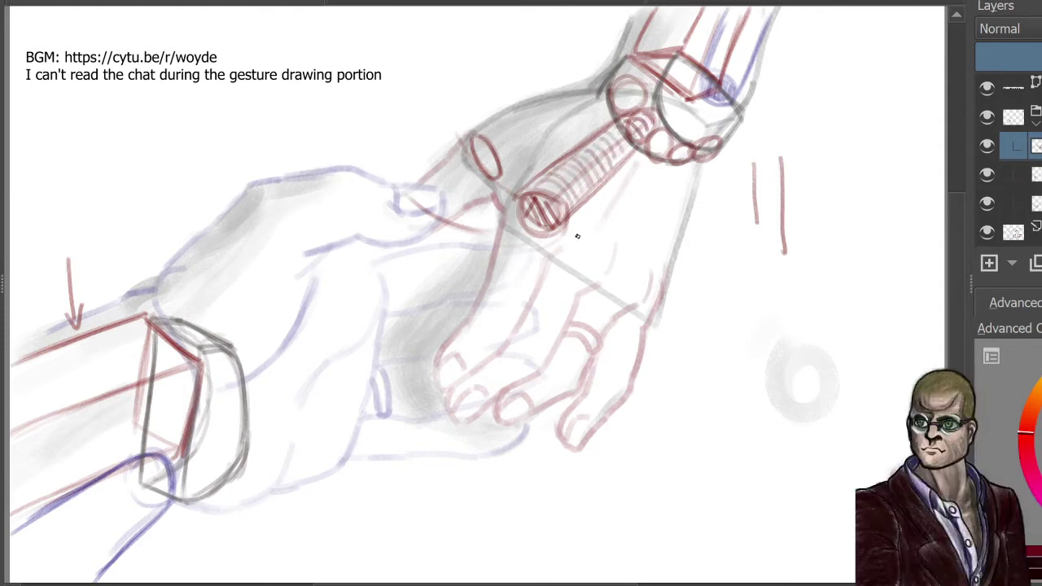
# Step: Build the right hand's middle metacarpal as a cylinder with a hatched knuckle oval, two side edges and contour rings up to the wrist
pyautogui.moveTo(577, 236); pyautogui.dragTo(602, 259)
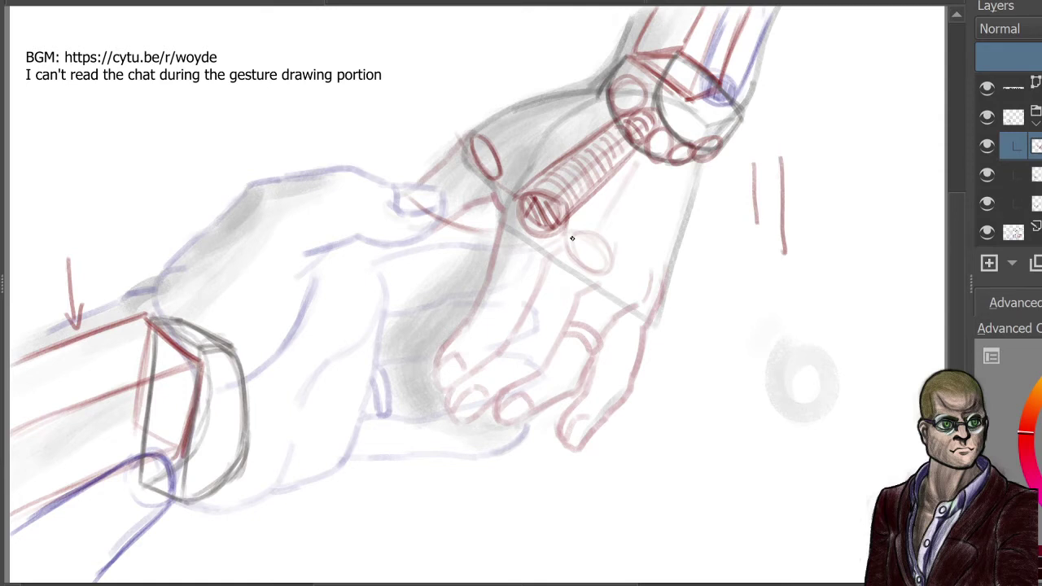
pyautogui.moveTo(577, 233); pyautogui.dragTo(586, 263)
pyautogui.moveTo(593, 238)
pyautogui.mouseDown()
pyautogui.moveTo(596, 267)
pyautogui.moveTo(607, 270)
pyautogui.mouseUp()
pyautogui.moveTo(565, 235)
pyautogui.mouseDown()
pyautogui.moveTo(646, 144)
pyautogui.moveTo(625, 236)
pyautogui.mouseUp()
pyautogui.moveTo(661, 154)
pyautogui.mouseDown()
pyautogui.moveTo(607, 271)
pyautogui.moveTo(645, 192)
pyautogui.mouseUp()
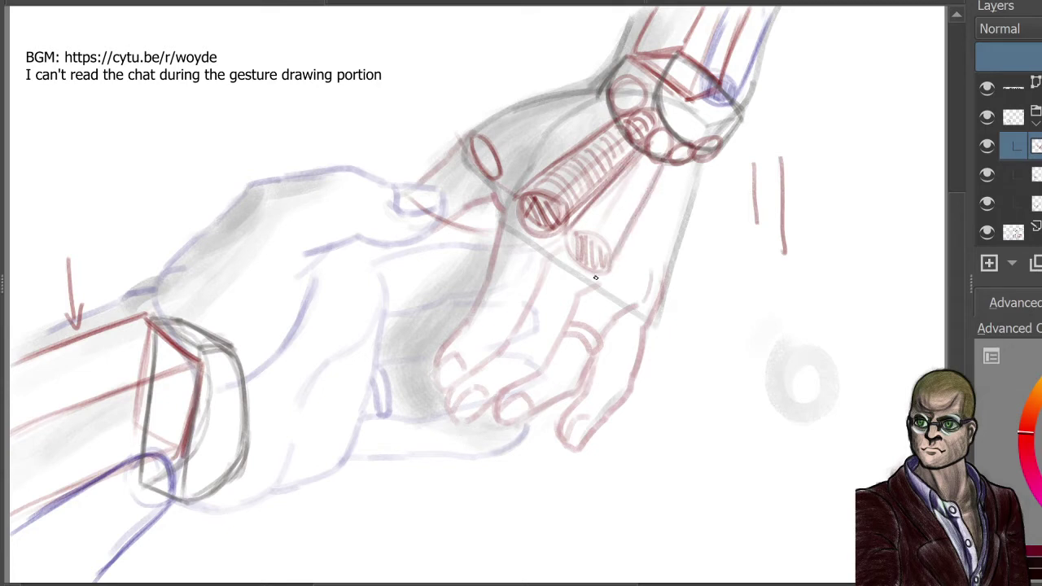
pyautogui.moveTo(580, 228); pyautogui.dragTo(615, 244)
pyautogui.moveTo(582, 222)
pyautogui.mouseDown()
pyautogui.moveTo(616, 236)
pyautogui.moveTo(624, 226)
pyautogui.mouseUp()
pyautogui.moveTo(602, 205)
pyautogui.mouseDown()
pyautogui.moveTo(638, 196)
pyautogui.moveTo(622, 180)
pyautogui.moveTo(653, 181)
pyautogui.moveTo(673, 134)
pyautogui.mouseUp()
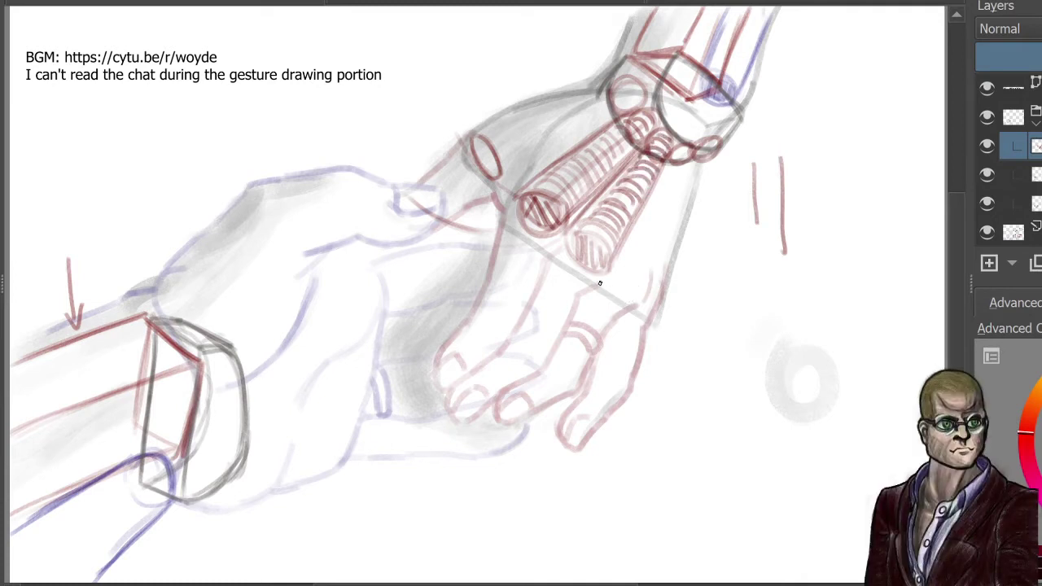
# Step: Sketch knuckle circles for the right hand's ring and little fingers and draw the side edges of both metacarpals from the wrist
pyautogui.moveTo(621, 298)
pyautogui.mouseDown()
pyautogui.moveTo(630, 267)
pyautogui.moveTo(653, 318)
pyautogui.moveTo(644, 310)
pyautogui.mouseUp()
pyautogui.moveTo(690, 165); pyautogui.dragTo(651, 258)
pyautogui.moveTo(680, 174); pyautogui.dragTo(641, 295)
pyautogui.moveTo(683, 173); pyautogui.dragTo(668, 220)
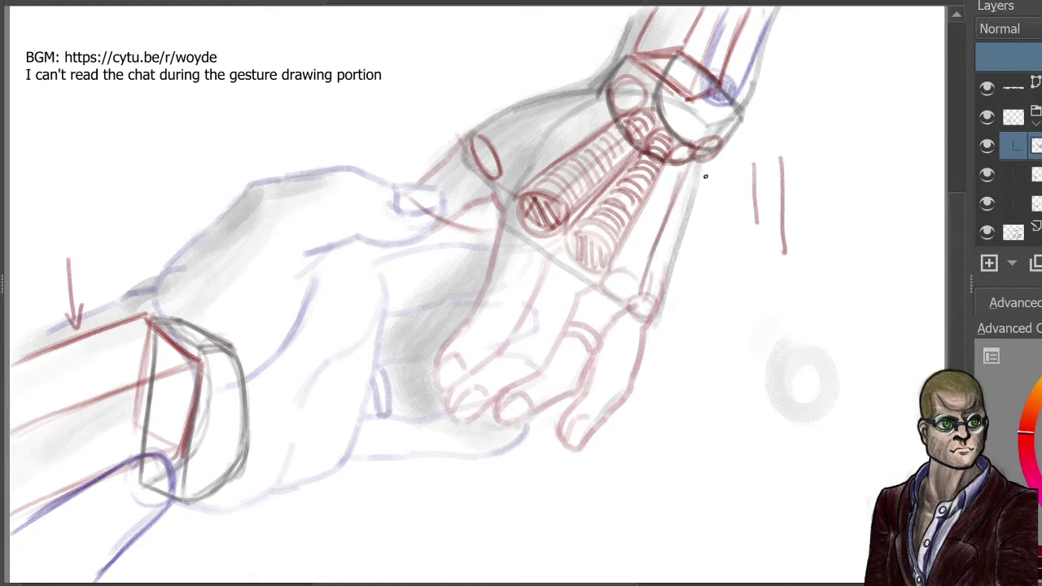
pyautogui.moveTo(714, 158)
pyautogui.mouseDown()
pyautogui.moveTo(656, 293)
pyautogui.moveTo(713, 159)
pyautogui.moveTo(671, 259)
pyautogui.mouseUp()
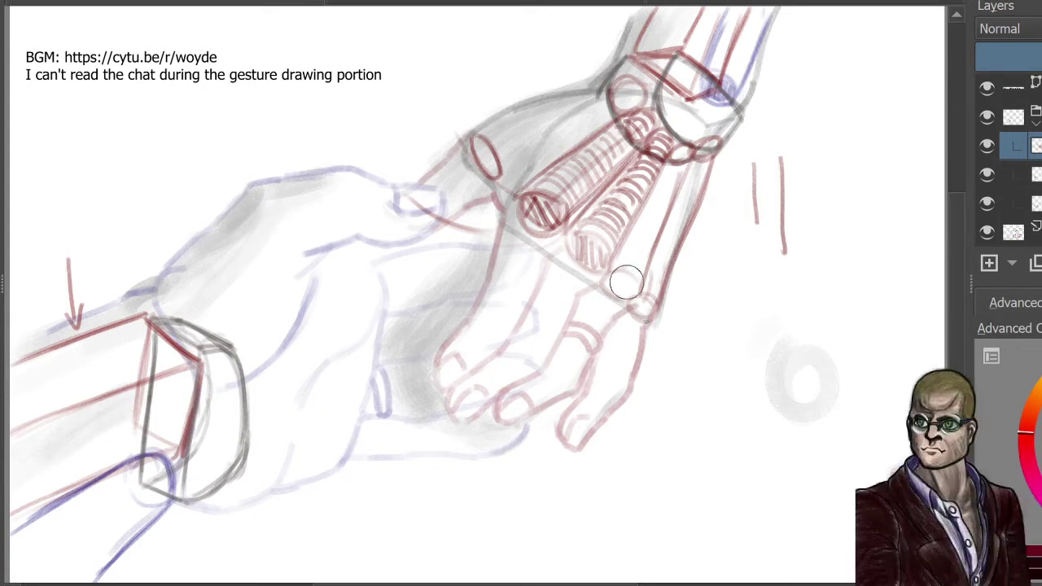
# Step: Erase the ring and little finger knuckle circles on the right hand and redraw them as smaller hatched ovals closer to the wrist
pyautogui.moveTo(615, 284)
pyautogui.mouseDown()
pyautogui.moveTo(635, 284)
pyautogui.moveTo(683, 334)
pyautogui.mouseUp()
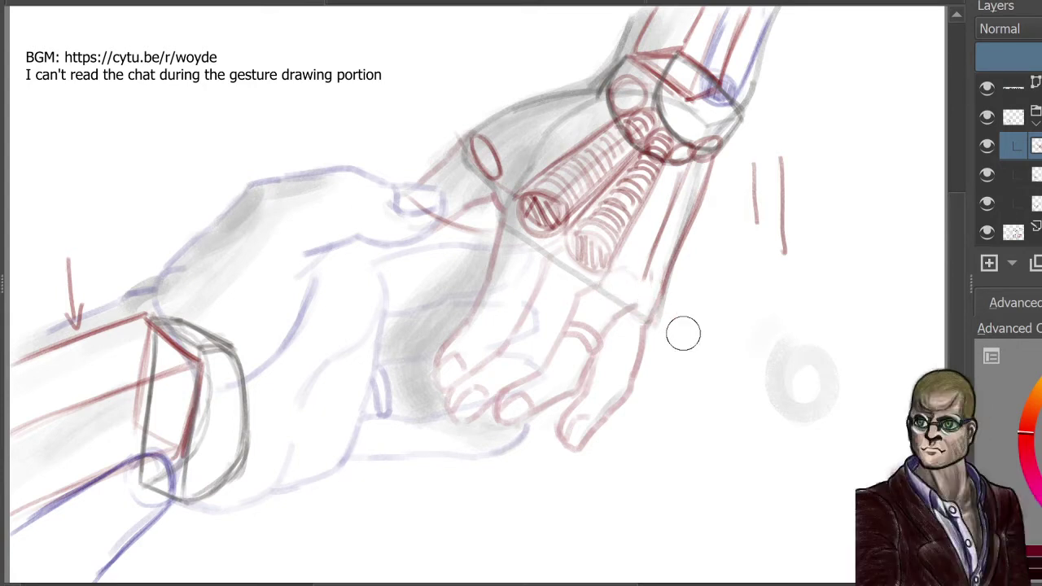
pyautogui.press('e')
pyautogui.moveTo(628, 264)
pyautogui.mouseDown()
pyautogui.moveTo(651, 290)
pyautogui.moveTo(615, 272)
pyautogui.moveTo(631, 273)
pyautogui.mouseUp()
pyautogui.moveTo(649, 276); pyautogui.dragTo(665, 290)
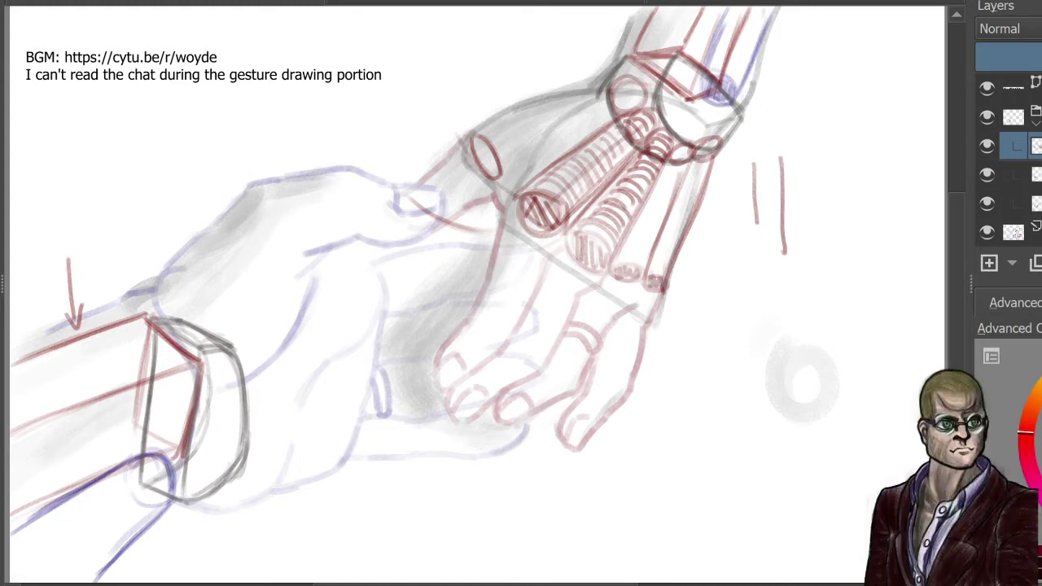
# Step: Wrap contour rings along the right hand's ring and little finger metacarpal cylinders up to the wrist block
pyautogui.moveTo(627, 259)
pyautogui.mouseDown()
pyautogui.moveTo(647, 212)
pyautogui.moveTo(662, 214)
pyautogui.moveTo(657, 176)
pyautogui.moveTo(678, 178)
pyautogui.moveTo(692, 149)
pyautogui.mouseUp()
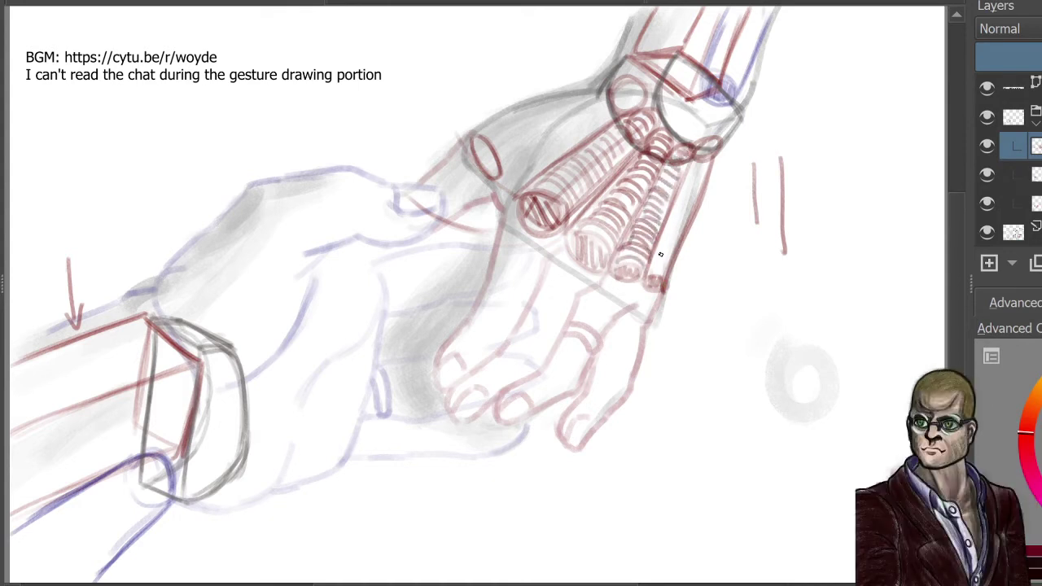
pyautogui.moveTo(649, 277)
pyautogui.mouseDown()
pyautogui.moveTo(669, 257)
pyautogui.moveTo(666, 227)
pyautogui.moveTo(683, 221)
pyautogui.moveTo(717, 141)
pyautogui.mouseUp()
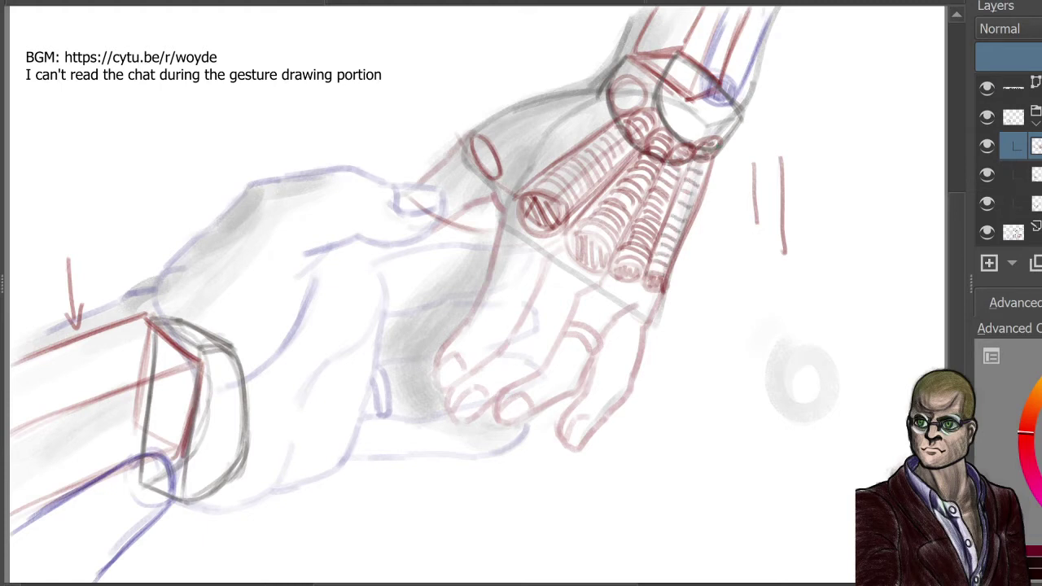
# Step: Draw the right hand's thumb metacarpal as a cylinder from the thumb joint oval to the wrist block, wrapped with contour rings
pyautogui.moveTo(613, 113)
pyautogui.mouseDown()
pyautogui.moveTo(491, 173)
pyautogui.moveTo(610, 115)
pyautogui.mouseUp()
pyautogui.moveTo(502, 127); pyautogui.dragTo(601, 87)
pyautogui.moveTo(466, 141); pyautogui.dragTo(615, 77)
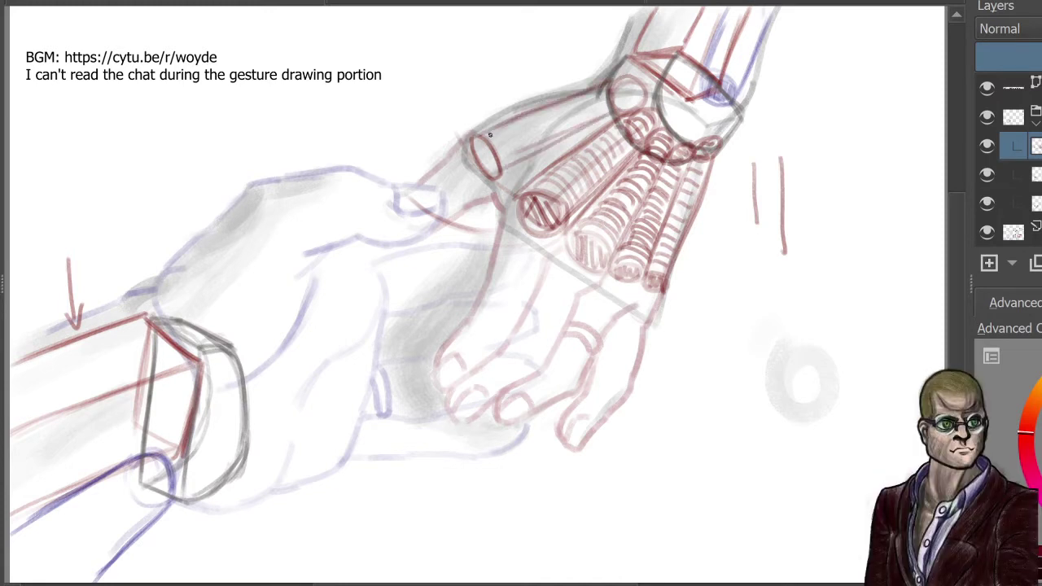
pyautogui.moveTo(495, 128)
pyautogui.mouseDown()
pyautogui.moveTo(498, 168)
pyautogui.moveTo(522, 161)
pyautogui.mouseUp()
pyautogui.moveTo(528, 114)
pyautogui.mouseDown()
pyautogui.moveTo(534, 153)
pyautogui.moveTo(543, 149)
pyautogui.mouseUp()
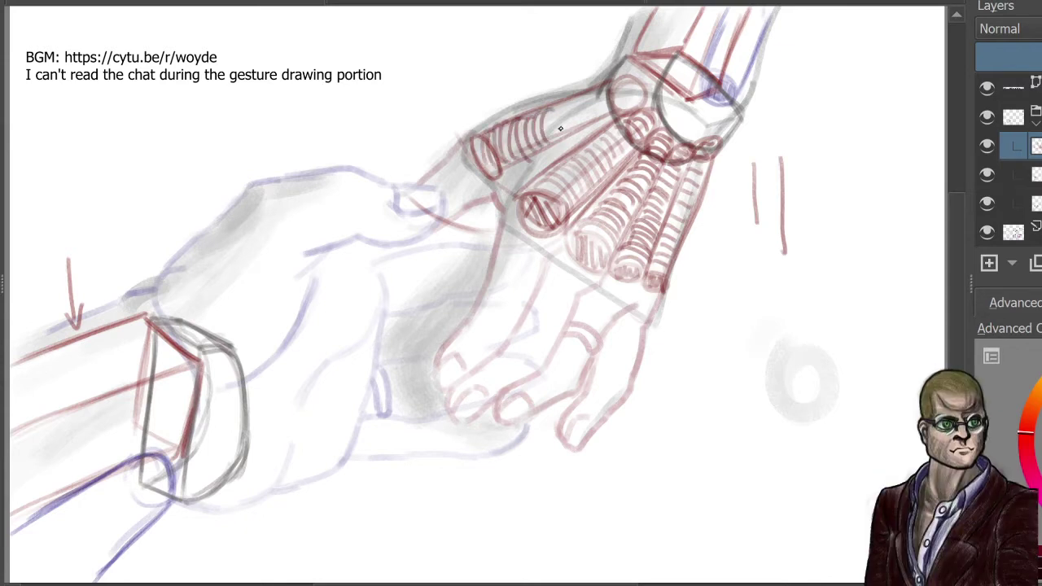
pyautogui.moveTo(555, 101)
pyautogui.mouseDown()
pyautogui.moveTo(563, 140)
pyautogui.moveTo(578, 129)
pyautogui.mouseUp()
pyautogui.moveTo(589, 90); pyautogui.dragTo(601, 118)
pyautogui.moveTo(617, 80); pyautogui.dragTo(624, 106)
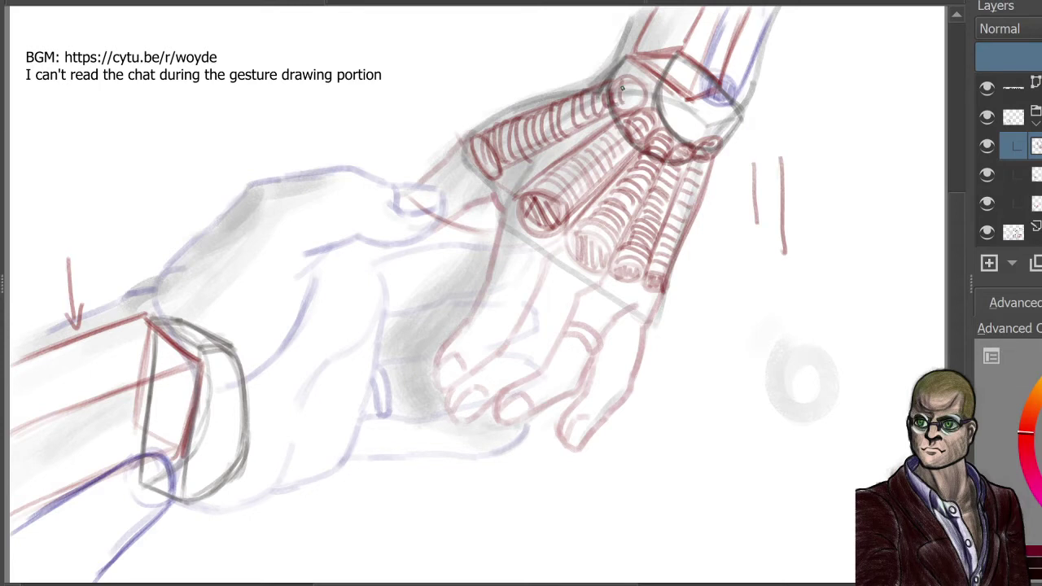
# Step: Mark the metacarpal bases on the left wrist block with a flattened thumb oval on top and four circles down its curved front
pyautogui.moveTo(213, 336)
pyautogui.mouseDown()
pyautogui.moveTo(173, 329)
pyautogui.moveTo(215, 342)
pyautogui.moveTo(195, 350)
pyautogui.mouseUp()
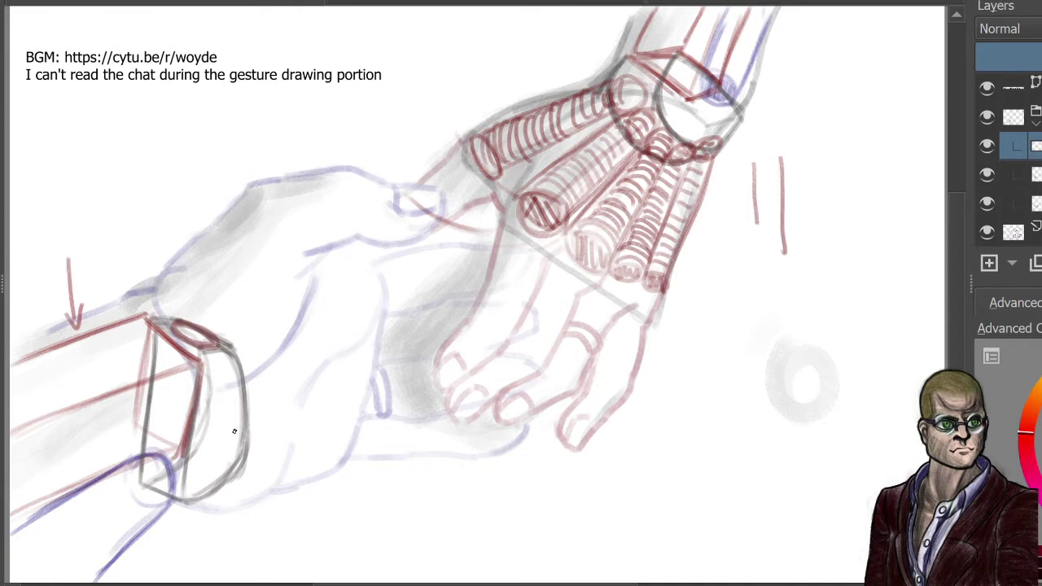
pyautogui.moveTo(241, 423); pyautogui.dragTo(207, 407)
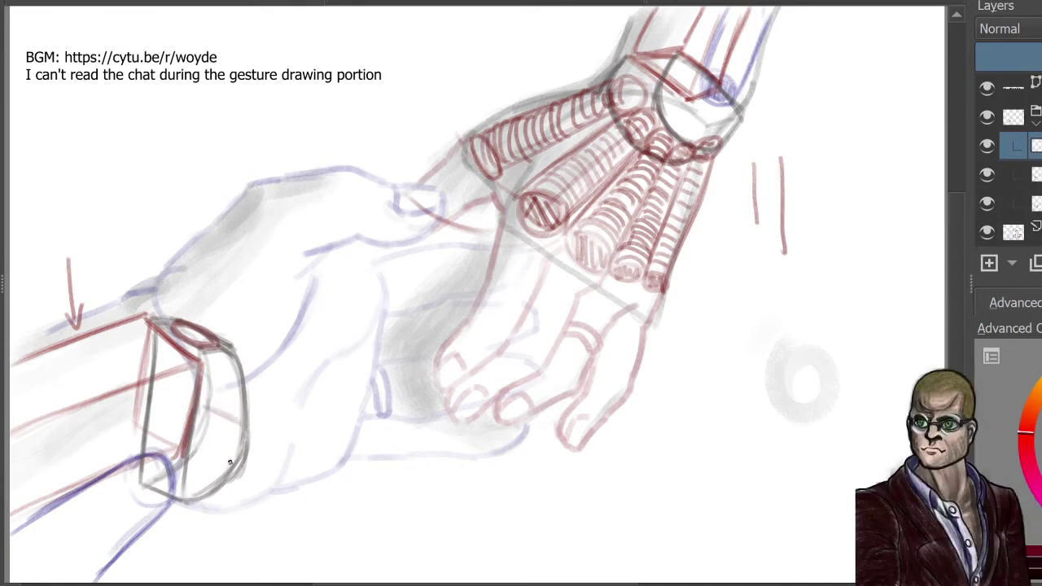
pyautogui.moveTo(231, 463); pyautogui.dragTo(200, 446)
pyautogui.moveTo(235, 376)
pyautogui.mouseDown()
pyautogui.moveTo(207, 381)
pyautogui.moveTo(210, 363)
pyautogui.moveTo(231, 364)
pyautogui.moveTo(218, 352)
pyautogui.moveTo(222, 408)
pyautogui.moveTo(231, 411)
pyautogui.moveTo(220, 444)
pyautogui.moveTo(238, 418)
pyautogui.mouseUp()
pyautogui.moveTo(205, 461); pyautogui.dragTo(214, 450)
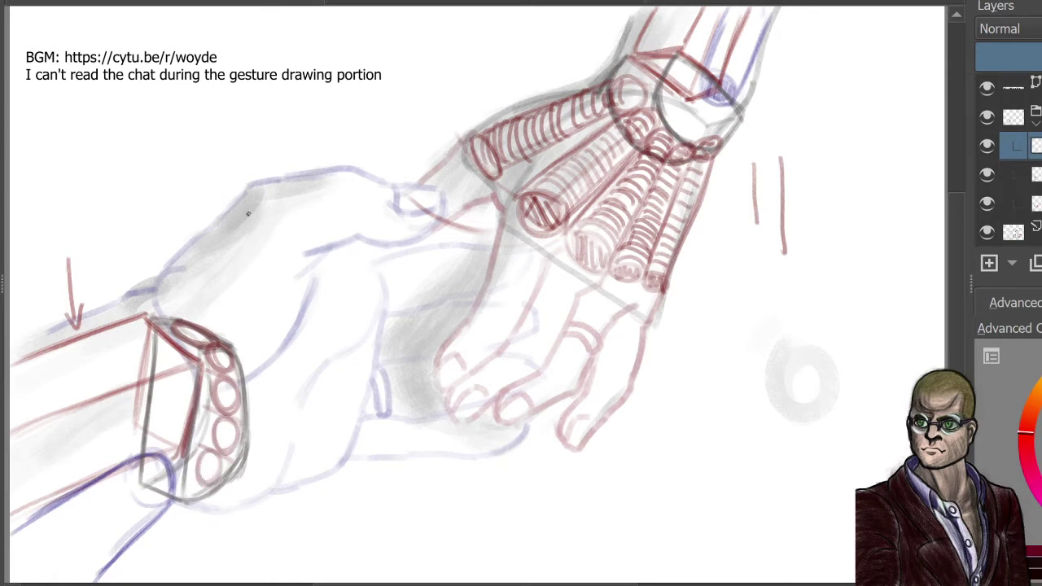
# Step: Draw the left hand's thumb metacarpal as a cylinder rising from the wrist block's top oval and fill it with contour rings
pyautogui.moveTo(249, 211)
pyautogui.mouseDown()
pyautogui.moveTo(279, 238)
pyautogui.moveTo(243, 225)
pyautogui.moveTo(275, 241)
pyautogui.moveTo(176, 317)
pyautogui.mouseUp()
pyautogui.moveTo(279, 235)
pyautogui.mouseDown()
pyautogui.moveTo(220, 341)
pyautogui.moveTo(226, 324)
pyautogui.mouseUp()
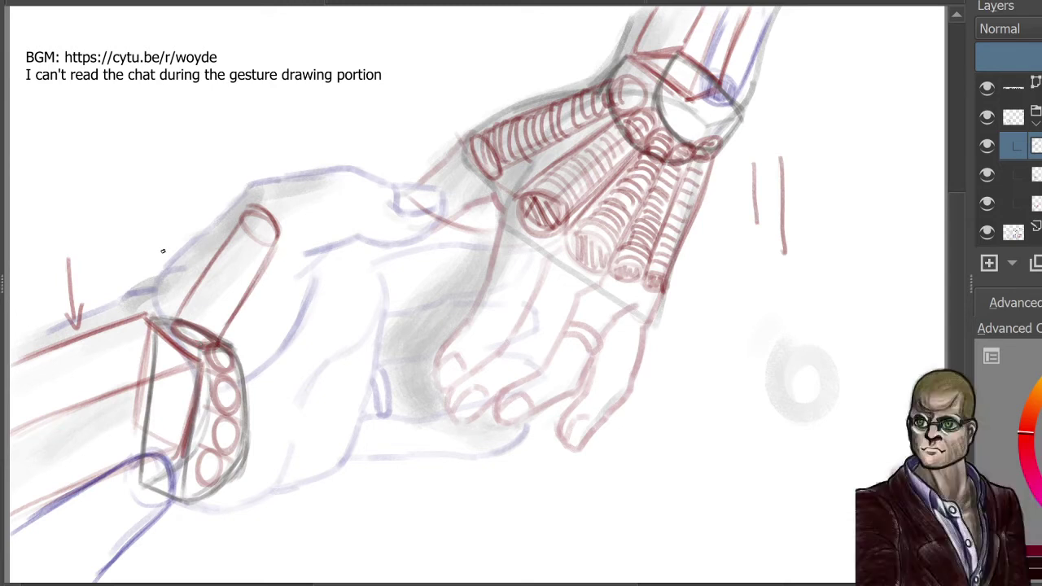
pyautogui.moveTo(180, 316)
pyautogui.mouseDown()
pyautogui.moveTo(215, 332)
pyautogui.moveTo(227, 318)
pyautogui.moveTo(201, 293)
pyautogui.moveTo(239, 293)
pyautogui.moveTo(210, 276)
pyautogui.moveTo(250, 291)
pyautogui.moveTo(230, 266)
pyautogui.moveTo(251, 272)
pyautogui.moveTo(222, 262)
pyautogui.moveTo(262, 258)
pyautogui.moveTo(232, 242)
pyautogui.moveTo(260, 227)
pyautogui.moveTo(257, 212)
pyautogui.moveTo(277, 237)
pyautogui.mouseUp()
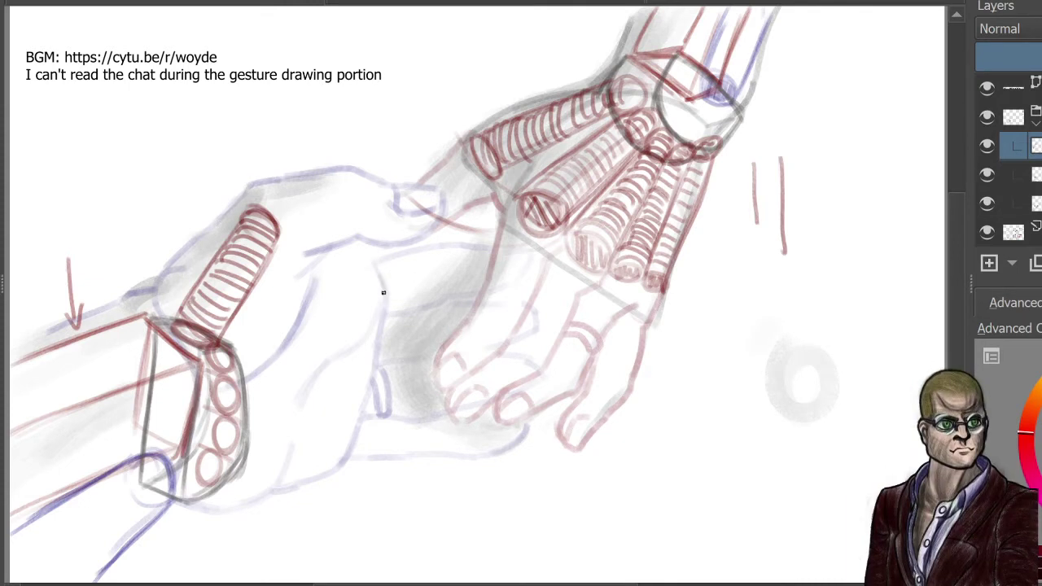
# Step: Mark the left hand's four knuckles with a column of red ovals decreasing in size from index to little finger
pyautogui.moveTo(377, 337)
pyautogui.mouseDown()
pyautogui.moveTo(372, 384)
pyautogui.moveTo(326, 472)
pyautogui.mouseUp()
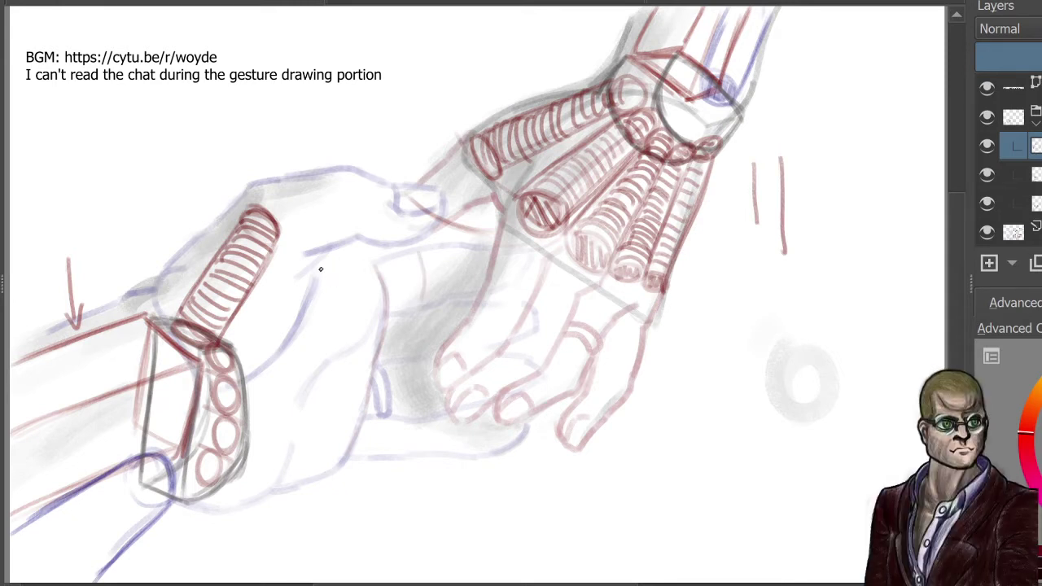
pyautogui.moveTo(320, 268); pyautogui.dragTo(332, 322)
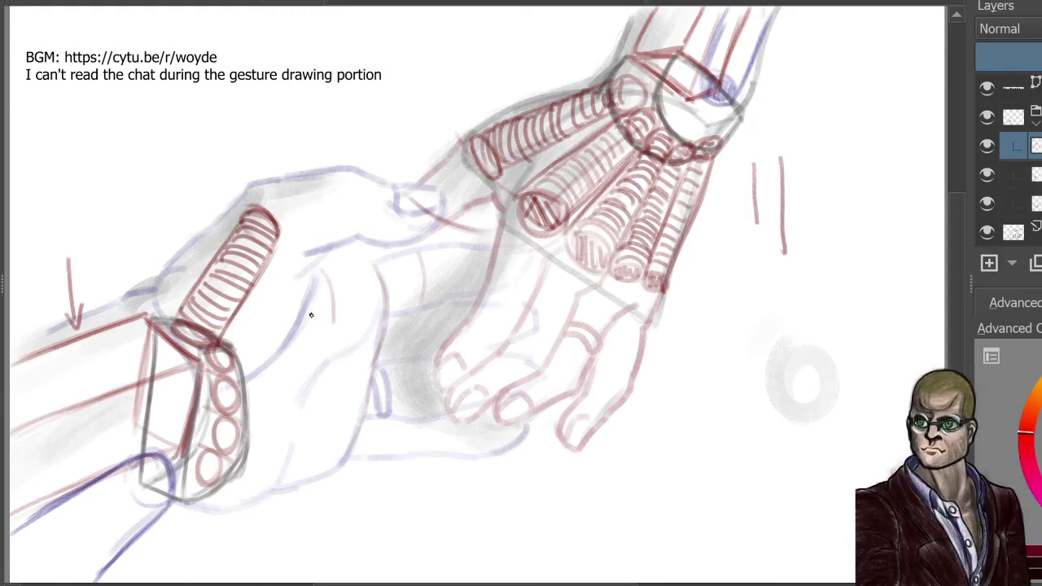
pyautogui.moveTo(328, 291)
pyautogui.mouseDown()
pyautogui.moveTo(307, 302)
pyautogui.moveTo(329, 285)
pyautogui.mouseUp()
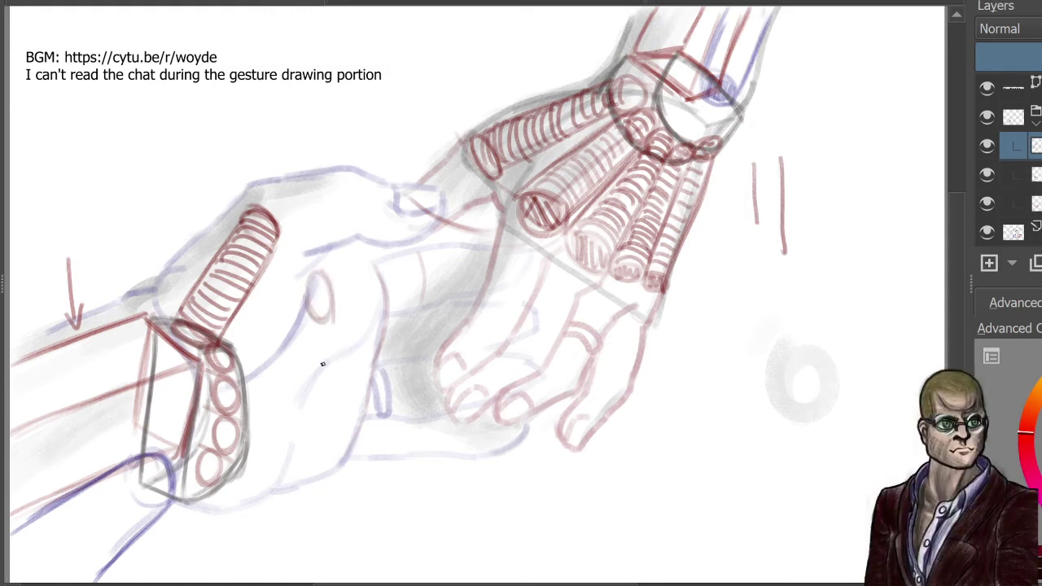
pyautogui.moveTo(323, 326)
pyautogui.mouseDown()
pyautogui.moveTo(328, 363)
pyautogui.moveTo(324, 327)
pyautogui.mouseUp()
pyautogui.moveTo(316, 382)
pyautogui.mouseDown()
pyautogui.moveTo(316, 412)
pyautogui.moveTo(339, 386)
pyautogui.moveTo(309, 437)
pyautogui.mouseUp()
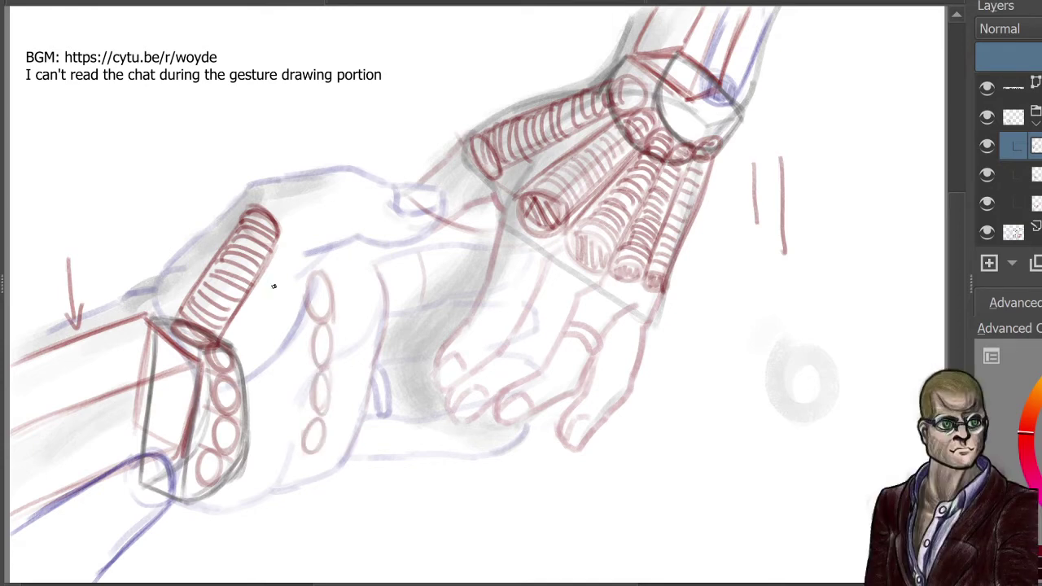
# Step: Connect the left hand's knuckle ovals to the wrist block circles with straight lines forming the four finger metacarpals
pyautogui.moveTo(228, 333); pyautogui.dragTo(307, 284)
pyautogui.moveTo(242, 360)
pyautogui.mouseDown()
pyautogui.moveTo(324, 323)
pyautogui.moveTo(292, 339)
pyautogui.mouseUp()
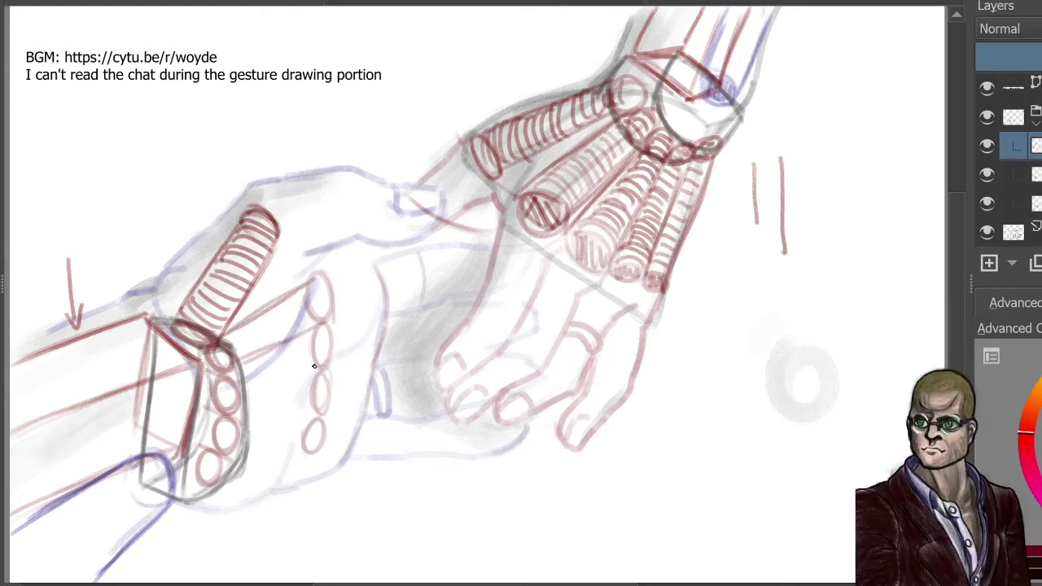
pyautogui.moveTo(299, 376); pyautogui.dragTo(228, 412)
pyautogui.moveTo(326, 407); pyautogui.dragTo(231, 428)
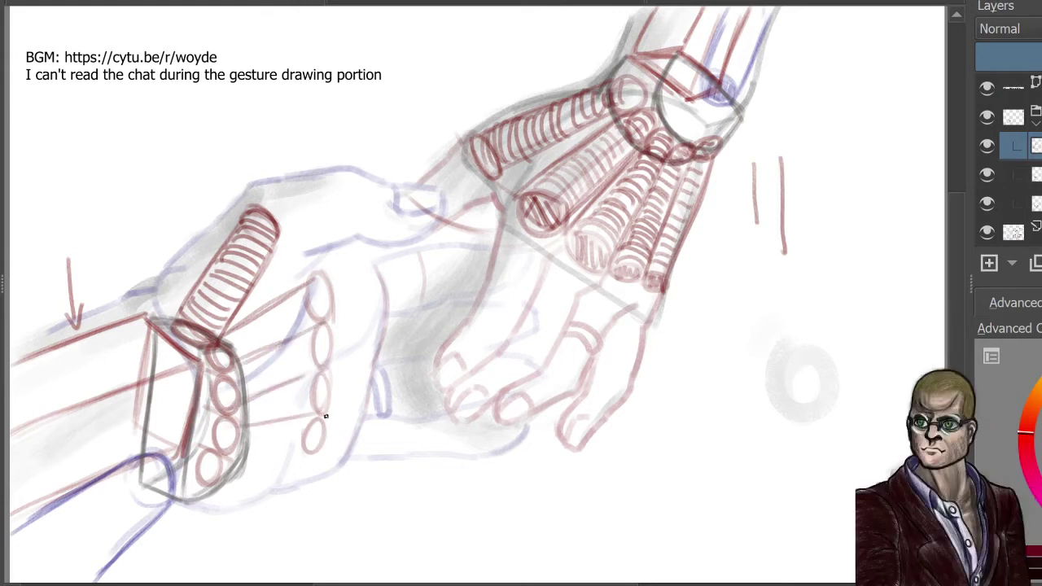
pyautogui.moveTo(316, 414); pyautogui.dragTo(225, 451)
pyautogui.moveTo(319, 368); pyautogui.dragTo(223, 418)
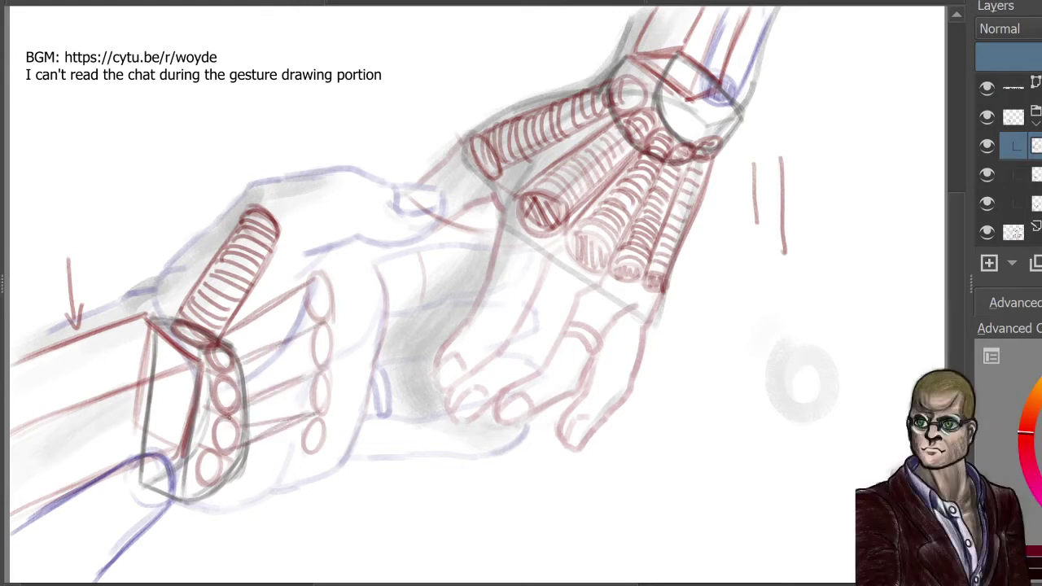
pyautogui.moveTo(314, 422)
pyautogui.mouseDown()
pyautogui.moveTo(209, 454)
pyautogui.moveTo(218, 453)
pyautogui.mouseUp()
pyautogui.moveTo(316, 449); pyautogui.dragTo(204, 471)
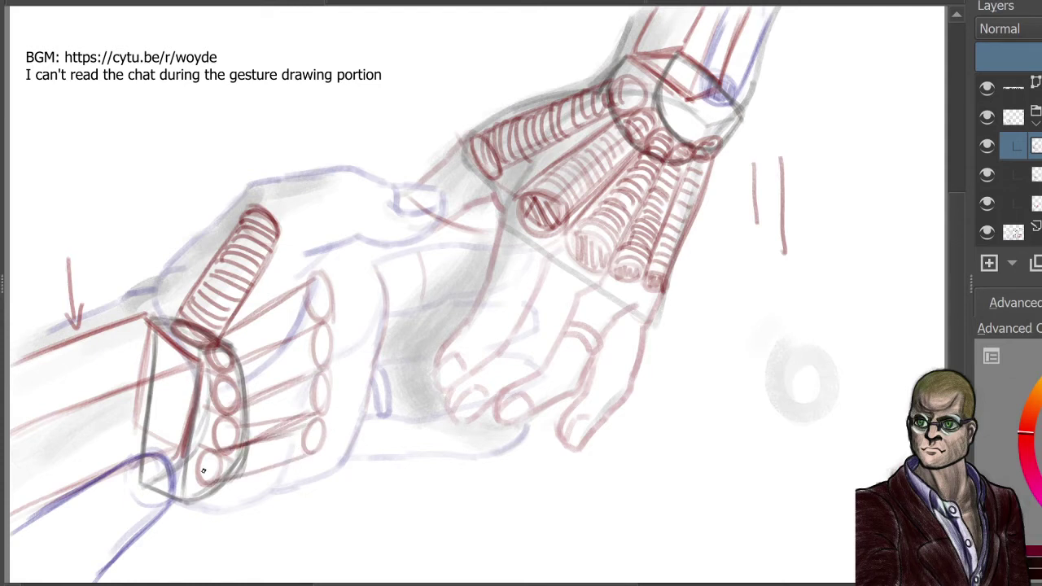
# Step: Wrap contour rings along the left hand's index and middle finger metacarpal cylinders
pyautogui.moveTo(221, 340)
pyautogui.mouseDown()
pyautogui.moveTo(237, 332)
pyautogui.moveTo(244, 364)
pyautogui.mouseUp()
pyautogui.moveTo(244, 321); pyautogui.dragTo(259, 351)
pyautogui.moveTo(264, 315)
pyautogui.mouseDown()
pyautogui.moveTo(268, 348)
pyautogui.moveTo(279, 340)
pyautogui.mouseUp()
pyautogui.moveTo(285, 303)
pyautogui.mouseDown()
pyautogui.moveTo(290, 337)
pyautogui.moveTo(296, 331)
pyautogui.mouseUp()
pyautogui.moveTo(304, 287)
pyautogui.mouseDown()
pyautogui.moveTo(310, 324)
pyautogui.moveTo(319, 320)
pyautogui.mouseUp()
pyautogui.moveTo(326, 282); pyautogui.dragTo(329, 324)
pyautogui.moveTo(220, 373)
pyautogui.mouseDown()
pyautogui.moveTo(235, 386)
pyautogui.moveTo(233, 411)
pyautogui.mouseUp()
pyautogui.moveTo(238, 365); pyautogui.dragTo(254, 401)
pyautogui.moveTo(258, 358); pyautogui.dragTo(269, 392)
pyautogui.moveTo(275, 350)
pyautogui.mouseDown()
pyautogui.moveTo(265, 382)
pyautogui.moveTo(282, 368)
pyautogui.moveTo(281, 383)
pyautogui.mouseUp()
pyautogui.moveTo(291, 337)
pyautogui.mouseDown()
pyautogui.moveTo(298, 380)
pyautogui.moveTo(308, 370)
pyautogui.mouseUp()
pyautogui.moveTo(311, 330); pyautogui.dragTo(324, 371)
pyautogui.moveTo(325, 327); pyautogui.dragTo(329, 366)
pyautogui.moveTo(220, 377); pyautogui.dragTo(226, 417)
pyautogui.moveTo(217, 342); pyautogui.dragTo(228, 374)
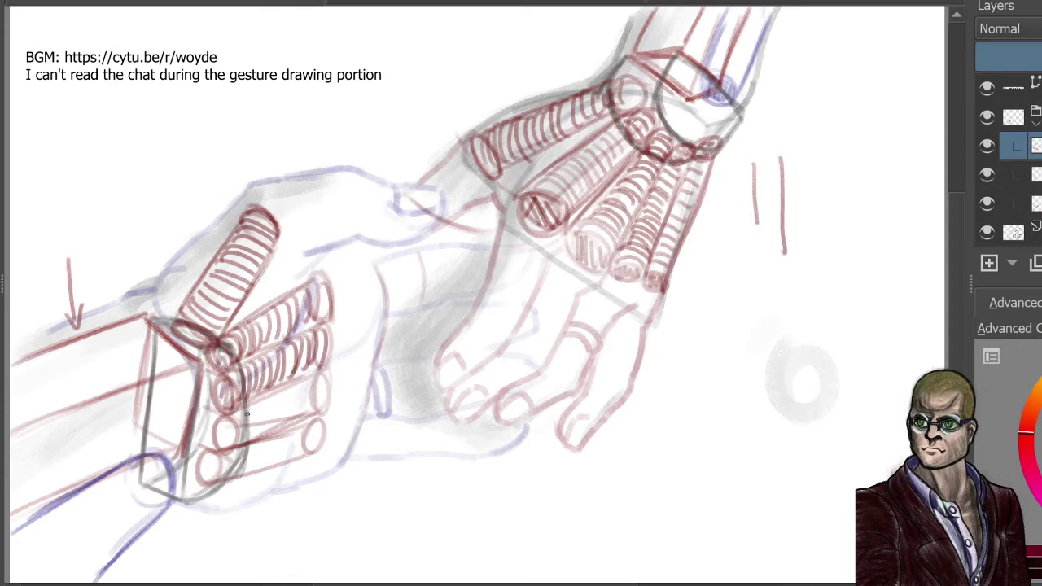
# Step: Wrap contour rings along the left hand's ring and little finger metacarpal cylinders from the wrist block to the knuckles
pyautogui.moveTo(216, 418); pyautogui.dragTo(226, 450)
pyautogui.moveTo(231, 418); pyautogui.dragTo(241, 443)
pyautogui.moveTo(244, 412); pyautogui.dragTo(258, 440)
pyautogui.moveTo(262, 400)
pyautogui.mouseDown()
pyautogui.moveTo(267, 435)
pyautogui.moveTo(275, 429)
pyautogui.mouseUp()
pyautogui.moveTo(280, 396)
pyautogui.mouseDown()
pyautogui.moveTo(285, 424)
pyautogui.moveTo(299, 417)
pyautogui.mouseUp()
pyautogui.moveTo(305, 386)
pyautogui.mouseDown()
pyautogui.moveTo(309, 412)
pyautogui.moveTo(320, 407)
pyautogui.mouseUp()
pyautogui.moveTo(324, 379); pyautogui.dragTo(327, 398)
pyautogui.moveTo(325, 397); pyautogui.dragTo(328, 416)
pyautogui.moveTo(219, 419)
pyautogui.mouseDown()
pyautogui.moveTo(235, 448)
pyautogui.moveTo(208, 480)
pyautogui.mouseUp()
pyautogui.moveTo(212, 451)
pyautogui.mouseDown()
pyautogui.moveTo(217, 478)
pyautogui.moveTo(227, 473)
pyautogui.mouseUp()
pyautogui.moveTo(233, 452); pyautogui.dragTo(244, 474)
pyautogui.moveTo(251, 446); pyautogui.dragTo(261, 466)
pyautogui.moveTo(262, 445)
pyautogui.mouseDown()
pyautogui.moveTo(267, 466)
pyautogui.moveTo(277, 465)
pyautogui.mouseUp()
pyautogui.moveTo(281, 437); pyautogui.dragTo(293, 457)
pyautogui.moveTo(298, 431)
pyautogui.mouseDown()
pyautogui.moveTo(301, 453)
pyautogui.moveTo(313, 447)
pyautogui.mouseUp()
pyautogui.moveTo(319, 428); pyautogui.dragTo(322, 443)
pyautogui.moveTo(329, 430); pyautogui.dragTo(332, 445)
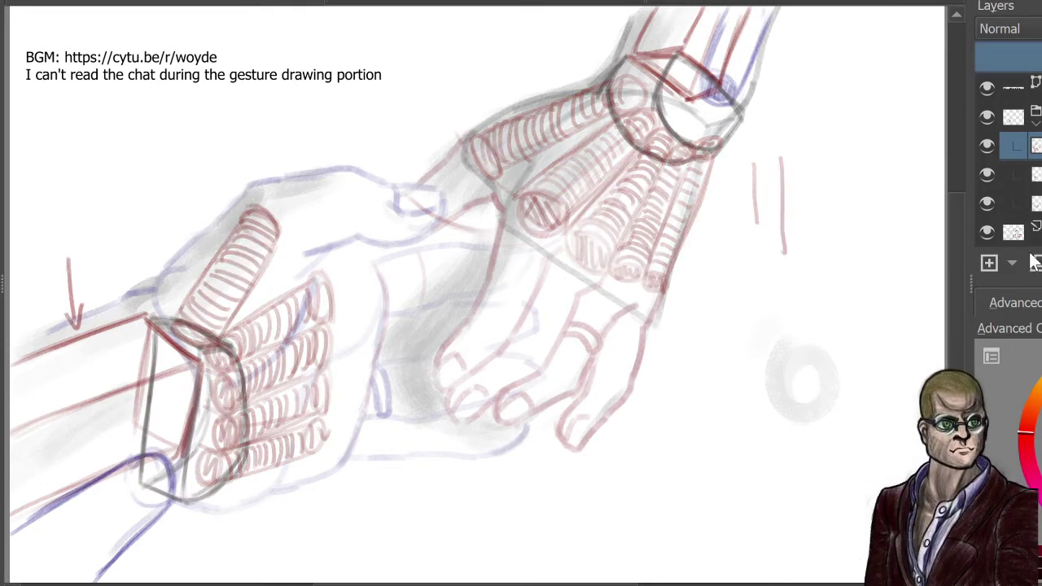
# Step: On a new layer, extend the long proportion line with an equal blue length, adding arcs and ticks at its half and three-quarter points
pyautogui.click(990, 263)
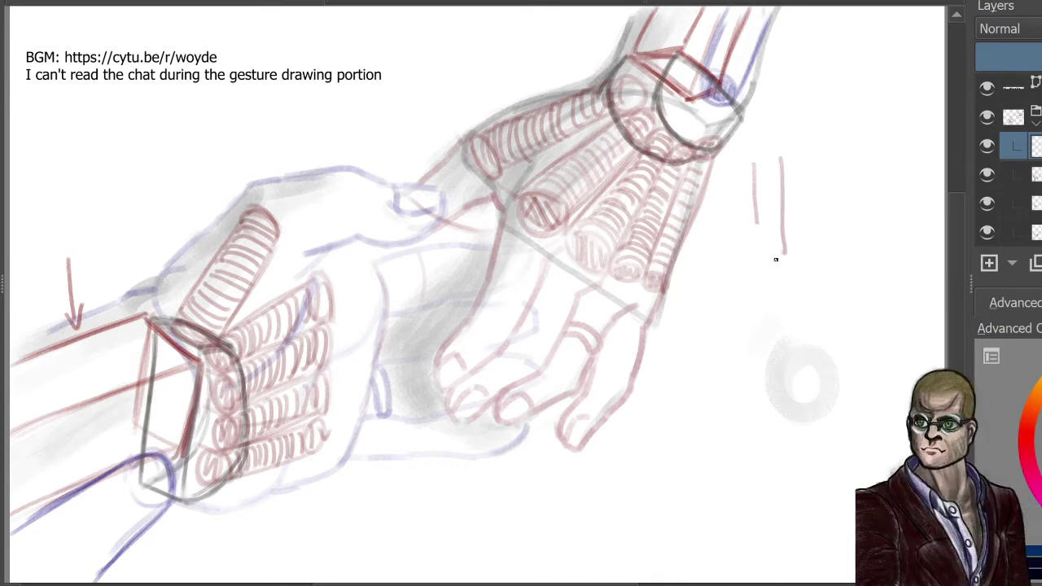
pyautogui.moveTo(783, 157); pyautogui.dragTo(798, 155)
pyautogui.moveTo(783, 259); pyautogui.dragTo(797, 259)
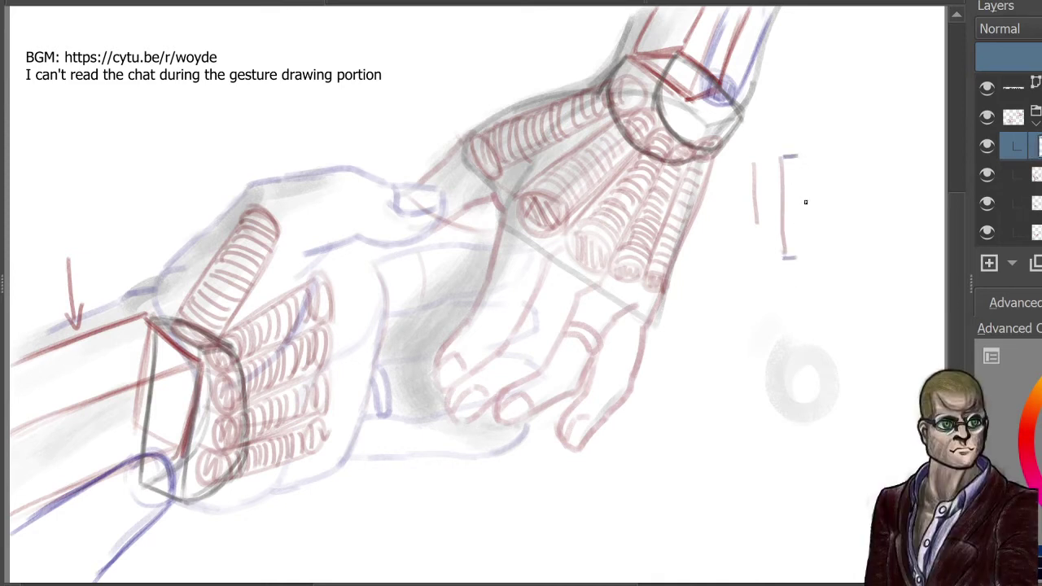
pyautogui.moveTo(789, 160)
pyautogui.mouseDown()
pyautogui.moveTo(819, 233)
pyautogui.moveTo(799, 261)
pyautogui.moveTo(806, 350)
pyautogui.moveTo(788, 357)
pyautogui.mouseUp()
pyautogui.moveTo(786, 262); pyautogui.dragTo(786, 357)
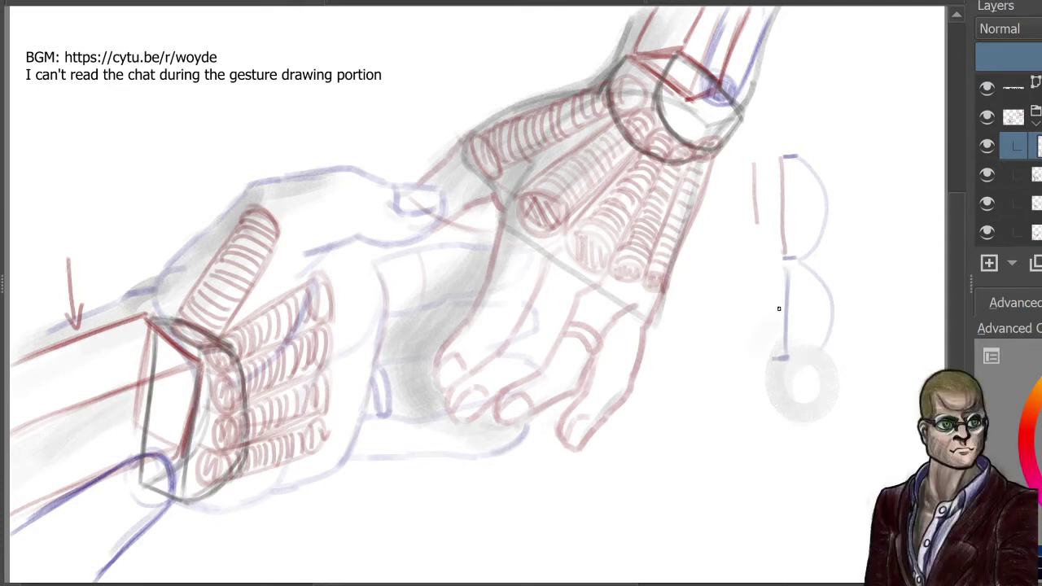
pyautogui.moveTo(780, 308)
pyautogui.mouseDown()
pyautogui.moveTo(792, 308)
pyautogui.moveTo(792, 330)
pyautogui.mouseUp()
# Step: Circle the proportion diagram and draw a narrow metacarpal column with a half-length finger segment beneath it, marked by a small curve alongside
pyautogui.moveTo(717, 253)
pyautogui.mouseDown()
pyautogui.moveTo(810, 156)
pyautogui.moveTo(863, 204)
pyautogui.moveTo(879, 244)
pyautogui.mouseUp()
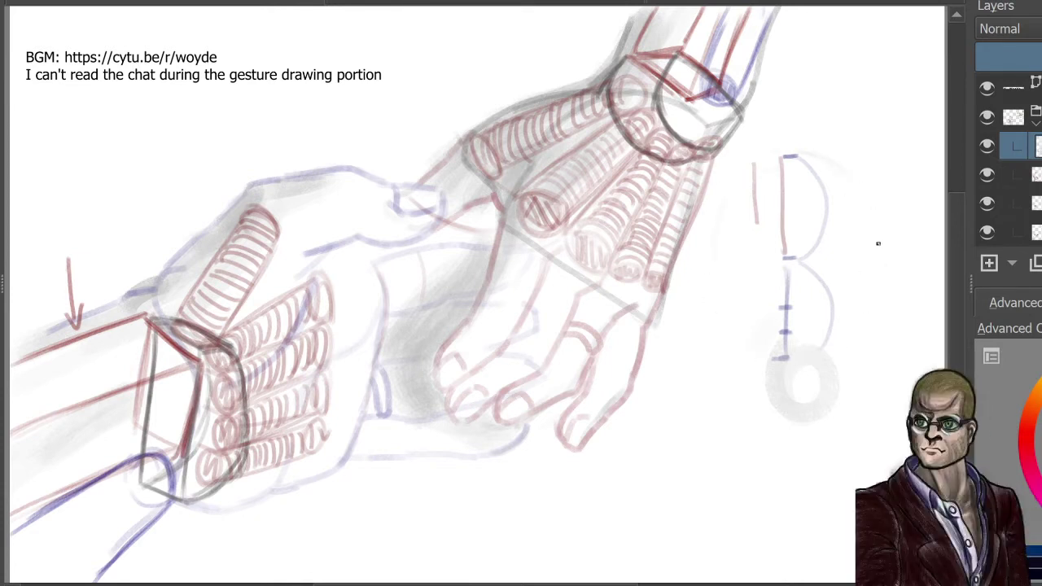
pyautogui.moveTo(735, 341)
pyautogui.mouseDown()
pyautogui.moveTo(807, 367)
pyautogui.moveTo(695, 281)
pyautogui.moveTo(765, 160)
pyautogui.moveTo(765, 133)
pyautogui.mouseUp()
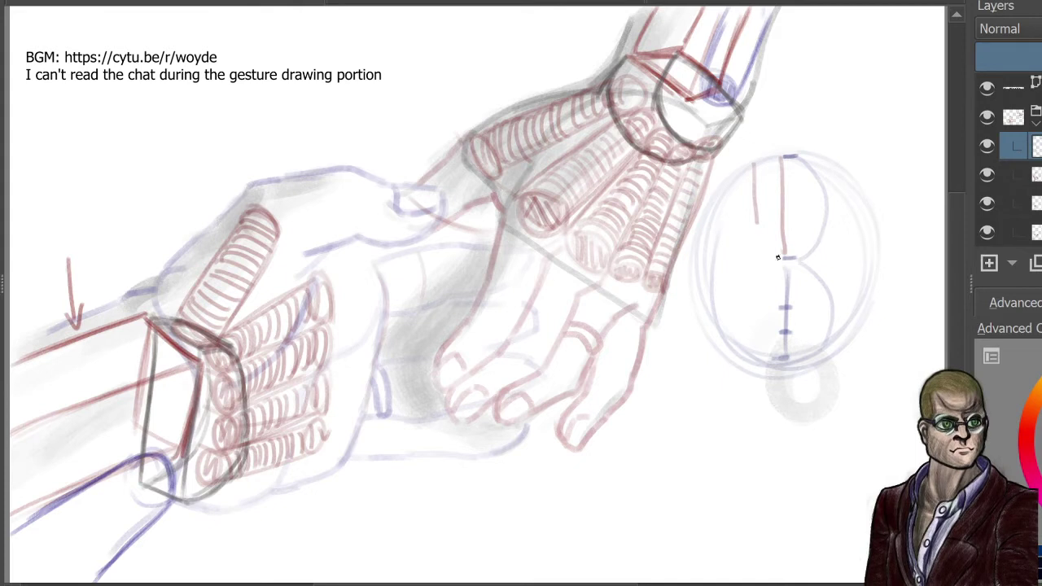
pyautogui.moveTo(768, 258); pyautogui.dragTo(805, 257)
pyautogui.moveTo(773, 267); pyautogui.dragTo(791, 265)
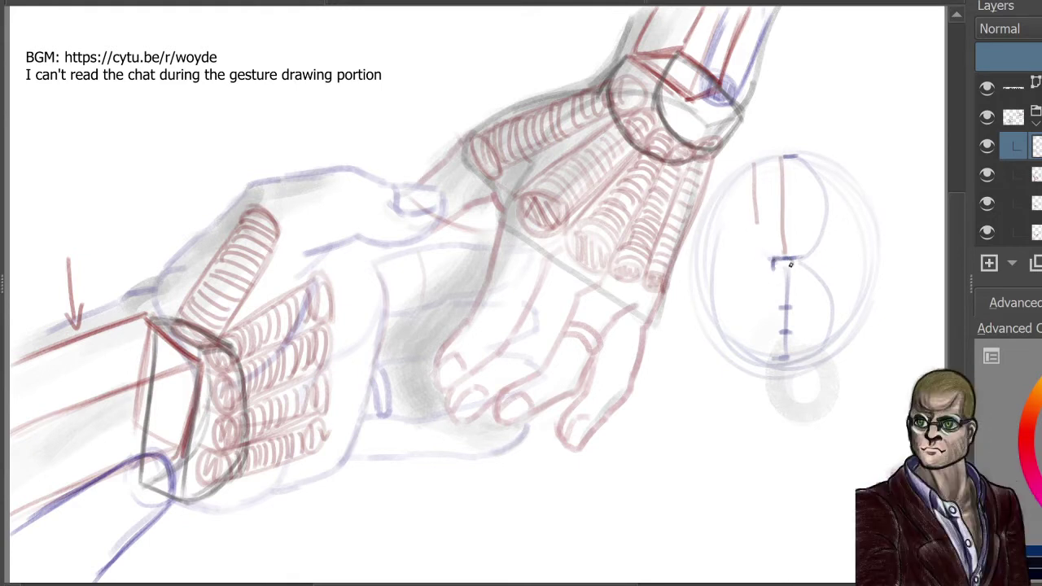
pyautogui.moveTo(787, 303)
pyautogui.mouseDown()
pyautogui.moveTo(790, 272)
pyautogui.moveTo(790, 286)
pyautogui.moveTo(772, 265)
pyautogui.moveTo(788, 308)
pyautogui.mouseUp()
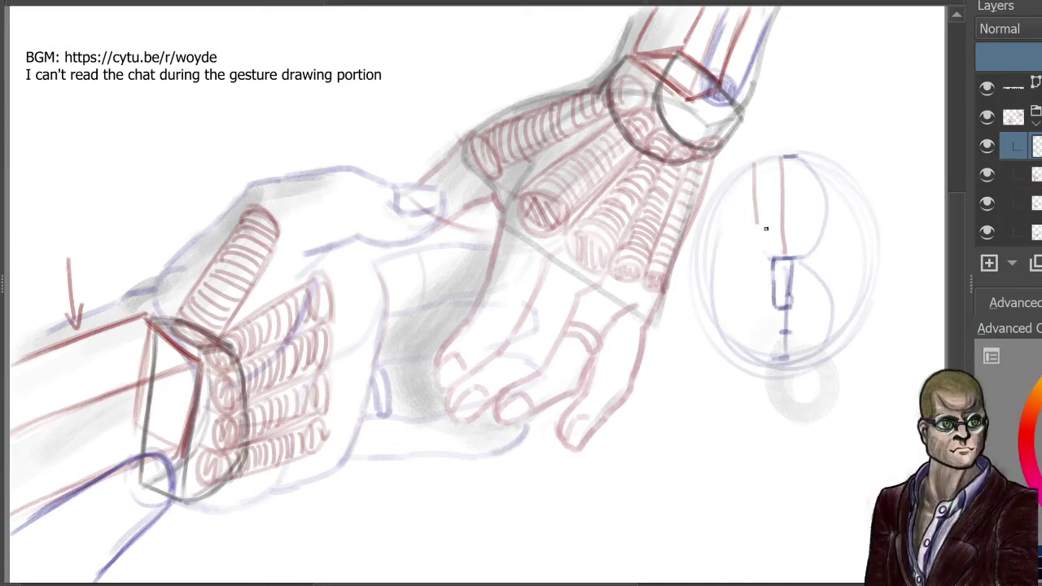
pyautogui.moveTo(776, 254)
pyautogui.mouseDown()
pyautogui.moveTo(772, 176)
pyautogui.moveTo(788, 160)
pyautogui.moveTo(790, 234)
pyautogui.moveTo(772, 259)
pyautogui.mouseUp()
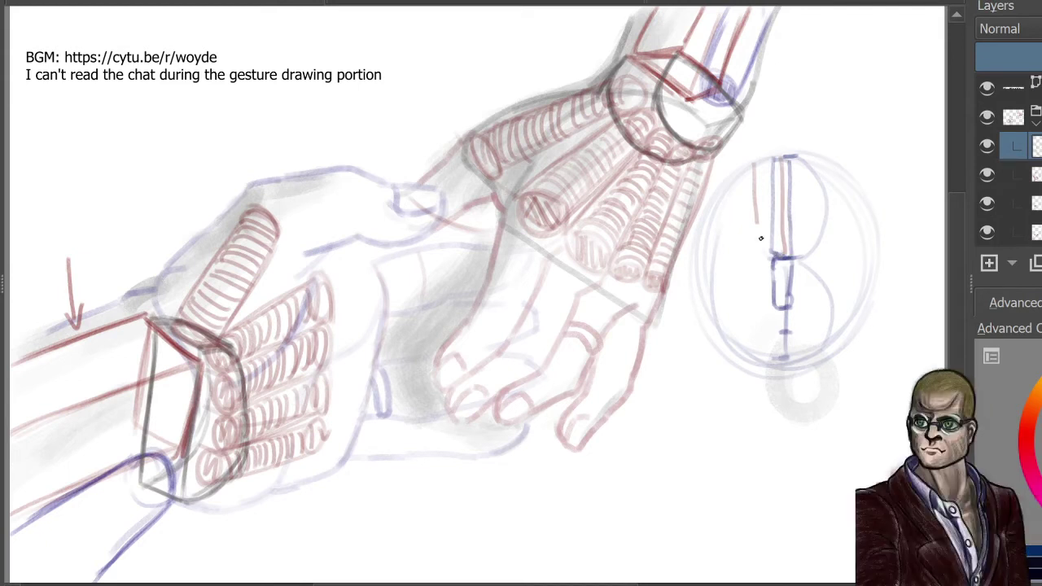
pyautogui.moveTo(759, 261); pyautogui.dragTo(764, 272)
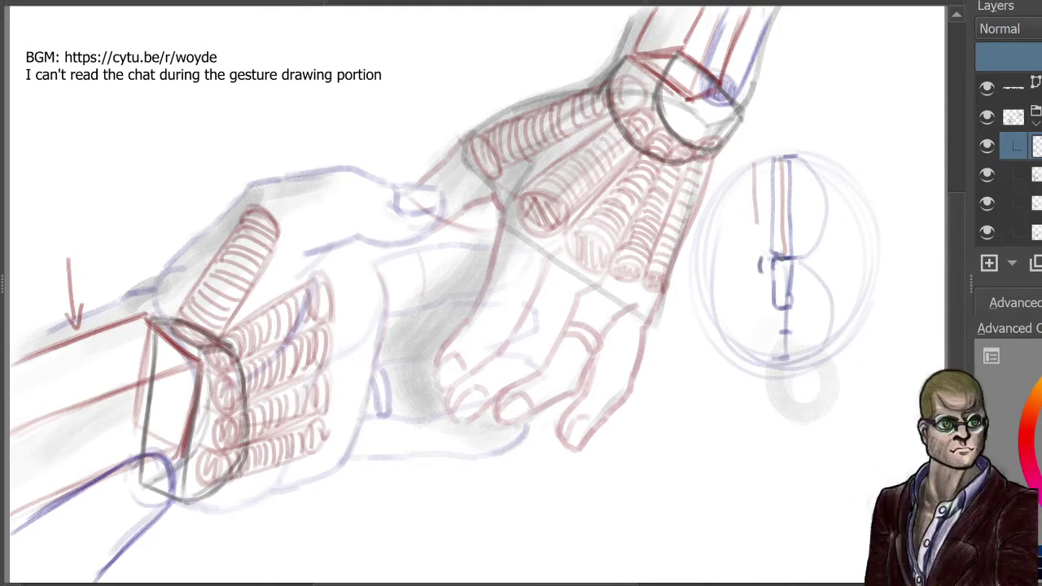
# Step: Sketch a side view of the finger segment bent at a right angle to its metacarpal, with an arrow and a diagonal on the segment
pyautogui.moveTo(784, 261)
pyautogui.mouseDown()
pyautogui.moveTo(855, 259)
pyautogui.moveTo(834, 203)
pyautogui.moveTo(834, 165)
pyautogui.mouseUp()
pyautogui.moveTo(853, 259); pyautogui.dragTo(853, 174)
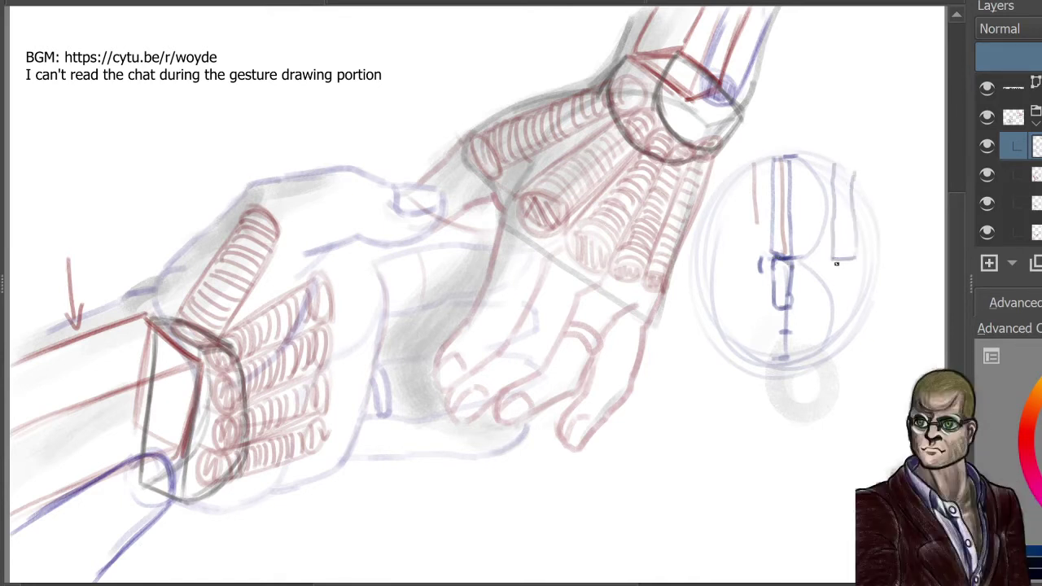
pyautogui.moveTo(836, 262)
pyautogui.mouseDown()
pyautogui.moveTo(878, 264)
pyautogui.moveTo(835, 267)
pyautogui.moveTo(838, 280)
pyautogui.moveTo(892, 285)
pyautogui.moveTo(894, 263)
pyautogui.mouseUp()
pyautogui.moveTo(818, 278); pyautogui.dragTo(830, 269)
pyautogui.moveTo(829, 277); pyautogui.dragTo(821, 267)
pyautogui.moveTo(773, 260); pyautogui.dragTo(790, 294)
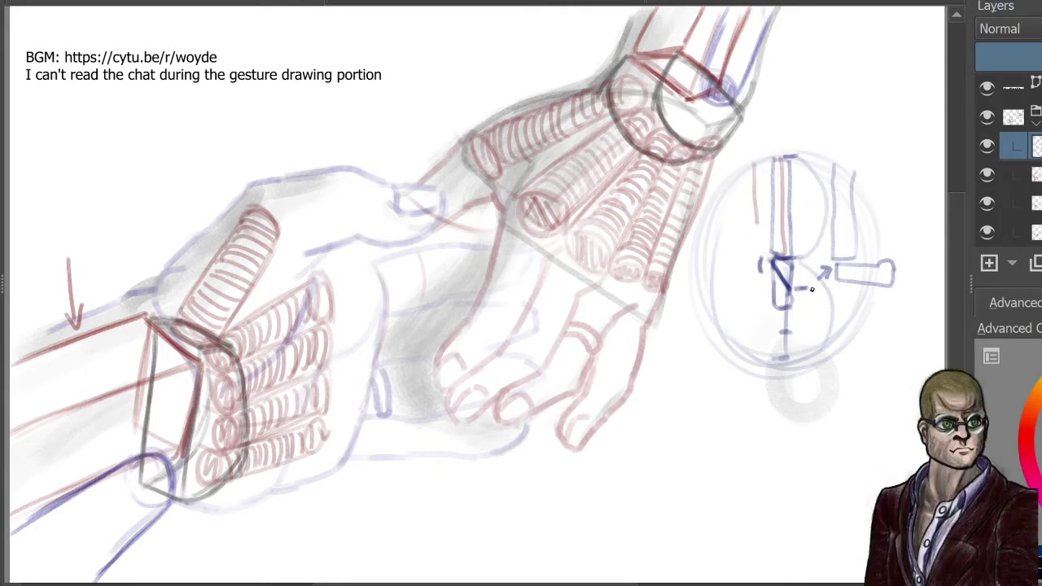
# Step: Retrace the left hand's knuckle edge and add blue ovals for its knuckles and finger joints and the right hand's four finger joints
pyautogui.moveTo(384, 272)
pyautogui.mouseDown()
pyautogui.moveTo(386, 300)
pyautogui.moveTo(366, 391)
pyautogui.moveTo(379, 360)
pyautogui.moveTo(360, 431)
pyautogui.moveTo(330, 464)
pyautogui.mouseUp()
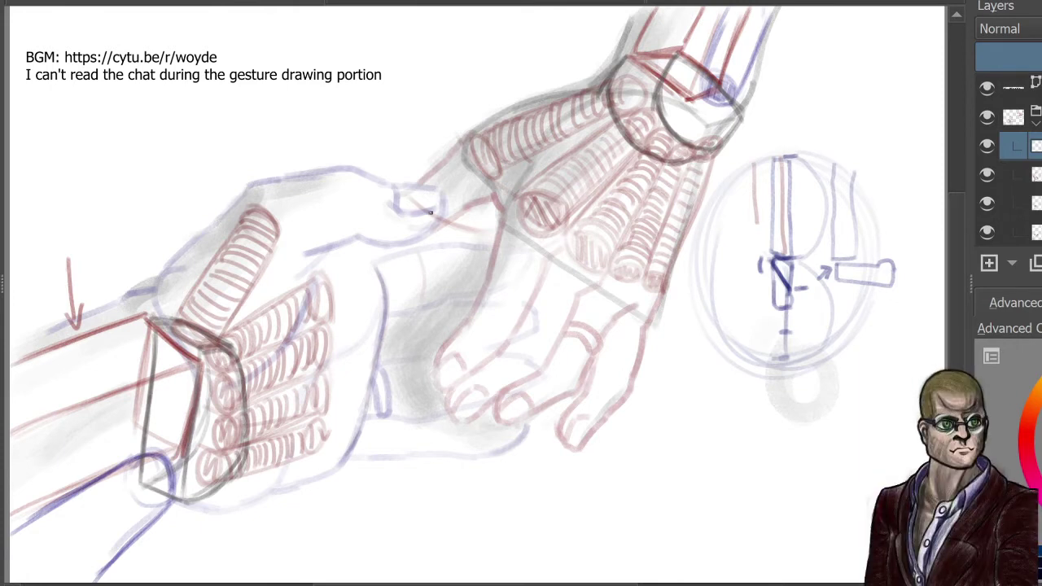
pyautogui.moveTo(405, 265)
pyautogui.mouseDown()
pyautogui.moveTo(420, 299)
pyautogui.moveTo(407, 262)
pyautogui.mouseUp()
pyautogui.moveTo(321, 274)
pyautogui.mouseDown()
pyautogui.moveTo(314, 302)
pyautogui.moveTo(329, 277)
pyautogui.mouseUp()
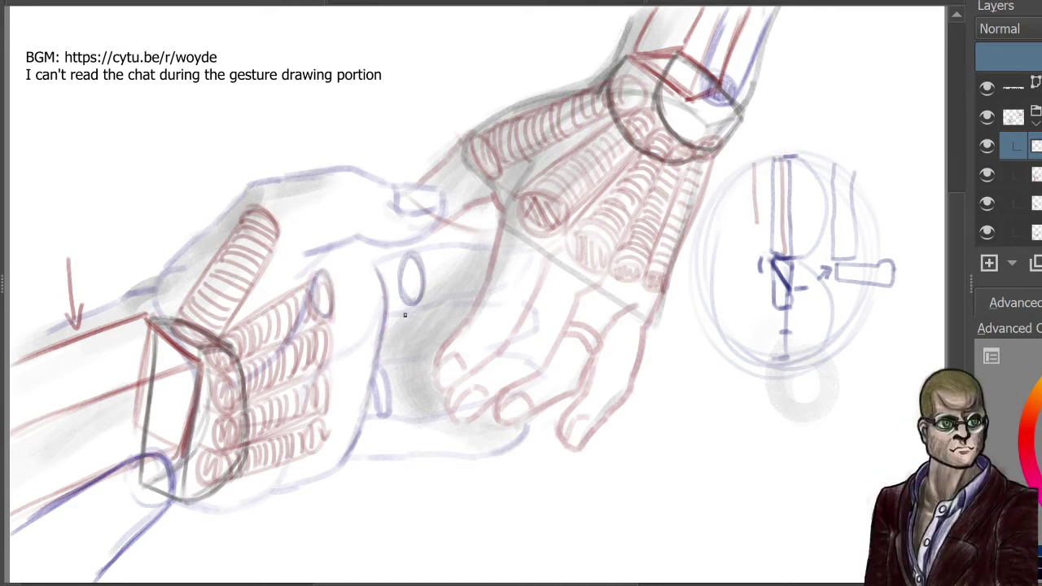
pyautogui.moveTo(421, 348)
pyautogui.mouseDown()
pyautogui.moveTo(418, 318)
pyautogui.moveTo(425, 355)
pyautogui.mouseUp()
pyautogui.moveTo(336, 345); pyautogui.dragTo(325, 327)
pyautogui.moveTo(421, 368)
pyautogui.mouseDown()
pyautogui.moveTo(412, 407)
pyautogui.moveTo(424, 368)
pyautogui.mouseUp()
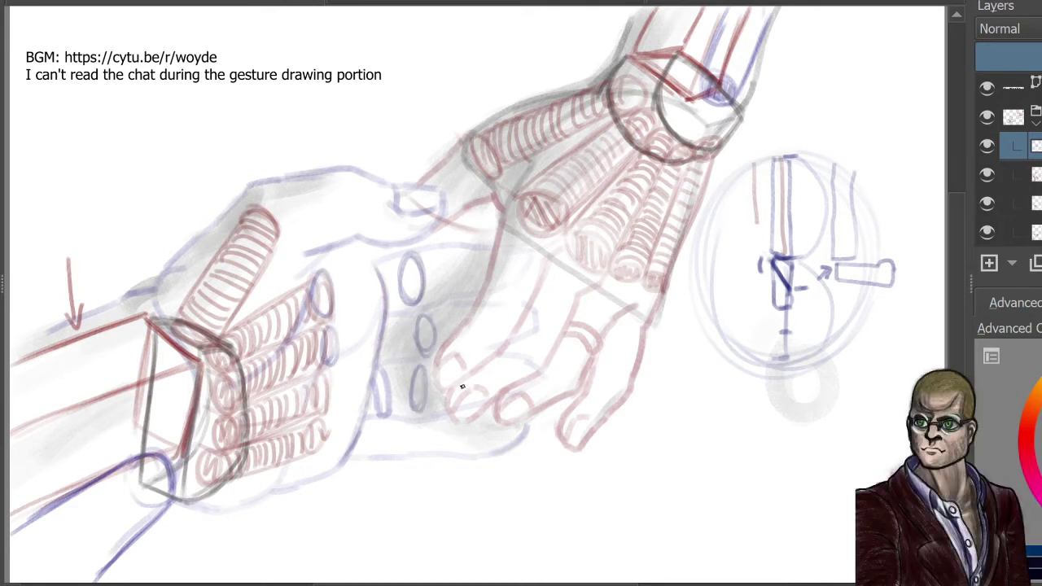
pyautogui.moveTo(418, 422); pyautogui.dragTo(411, 451)
pyautogui.moveTo(324, 442); pyautogui.dragTo(323, 427)
pyautogui.moveTo(329, 373)
pyautogui.mouseDown()
pyautogui.moveTo(324, 403)
pyautogui.moveTo(330, 376)
pyautogui.mouseUp()
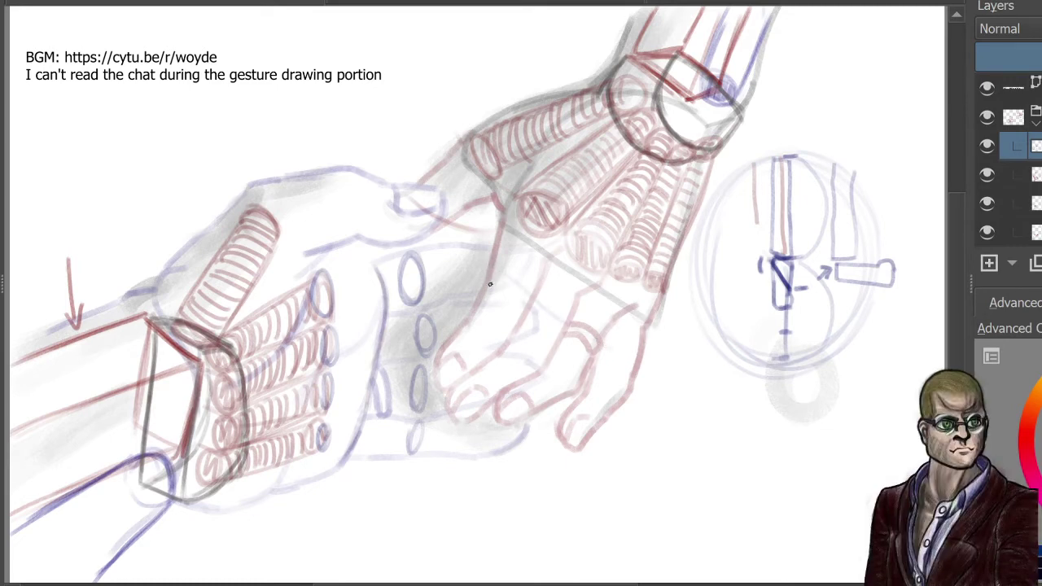
pyautogui.moveTo(492, 285)
pyautogui.mouseDown()
pyautogui.moveTo(527, 303)
pyautogui.moveTo(515, 289)
pyautogui.moveTo(561, 320)
pyautogui.moveTo(555, 328)
pyautogui.moveTo(542, 312)
pyautogui.moveTo(527, 315)
pyautogui.moveTo(557, 327)
pyautogui.moveTo(519, 324)
pyautogui.moveTo(576, 342)
pyautogui.moveTo(568, 346)
pyautogui.moveTo(586, 357)
pyautogui.moveTo(644, 347)
pyautogui.mouseUp()
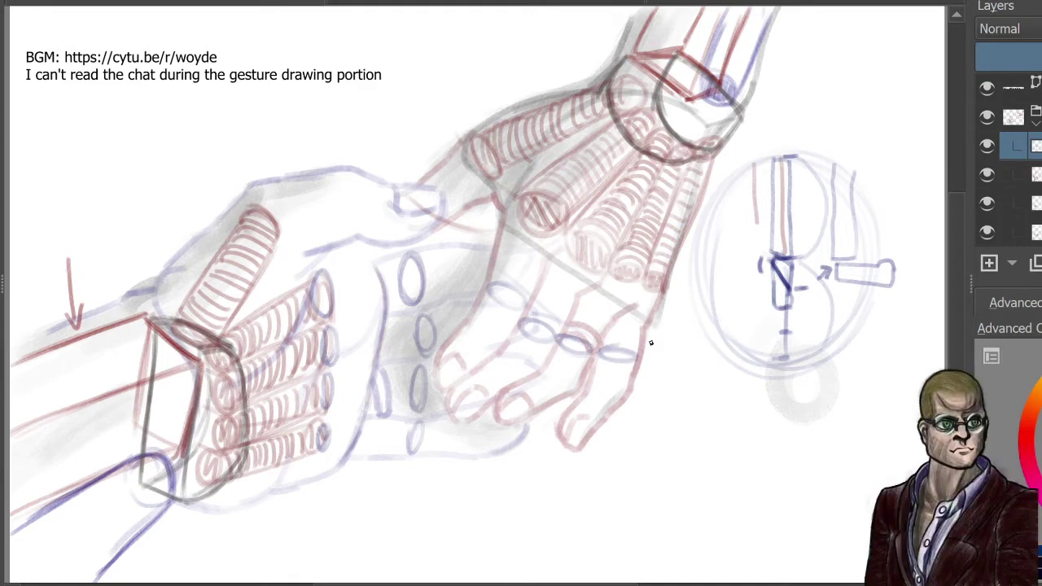
# Step: Sketch a small hand block below the proportion diagram, with two flaring sides and a scalloped row of knuckles along its lower edge
pyautogui.moveTo(784, 405); pyautogui.dragTo(776, 461)
pyautogui.moveTo(832, 411); pyautogui.dragTo(835, 464)
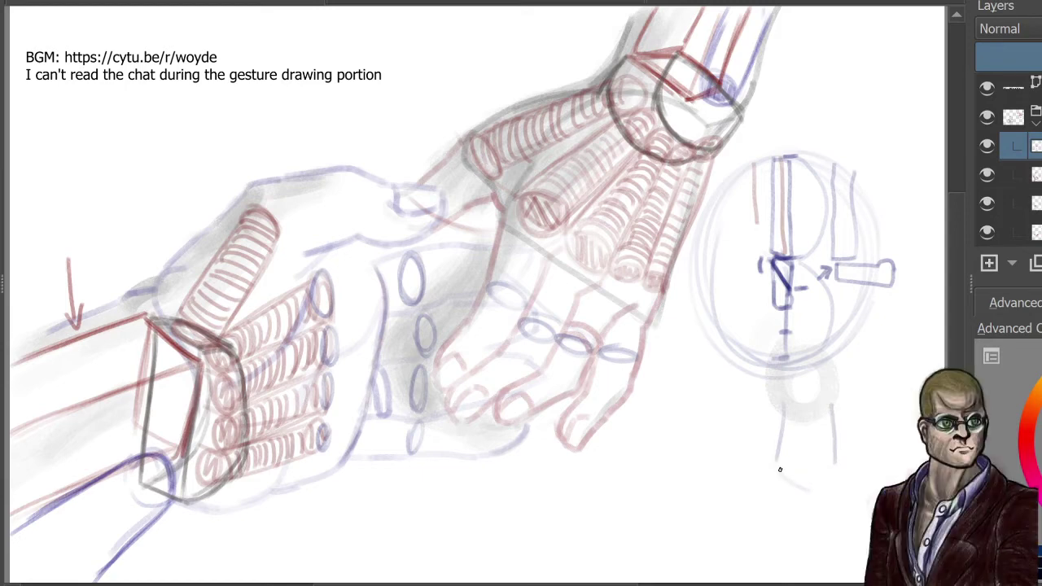
pyautogui.moveTo(810, 490)
pyautogui.mouseDown()
pyautogui.moveTo(838, 466)
pyautogui.moveTo(814, 491)
pyautogui.mouseUp()
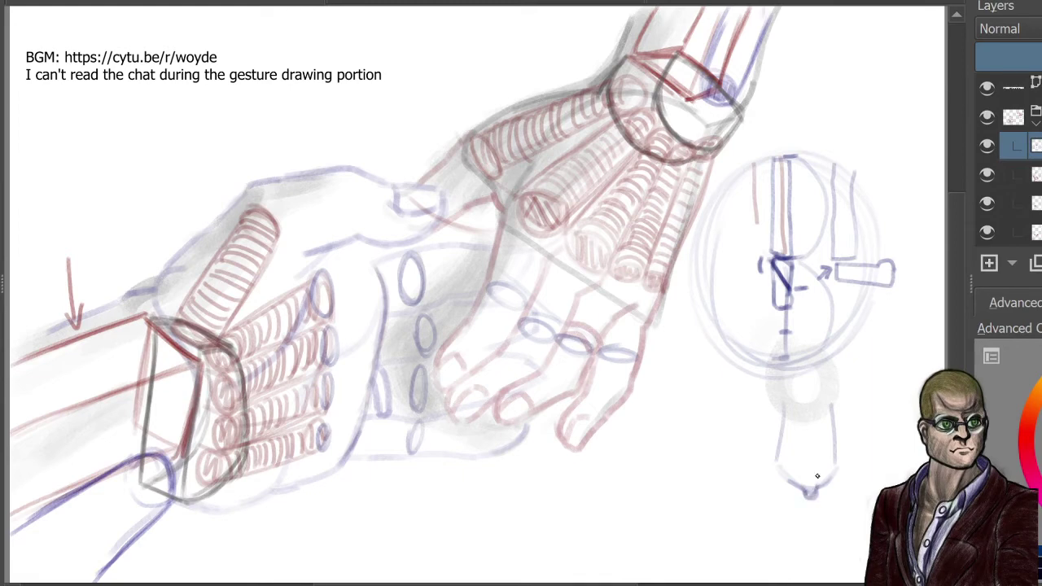
pyautogui.moveTo(821, 483)
pyautogui.mouseDown()
pyautogui.moveTo(798, 489)
pyautogui.moveTo(792, 477)
pyautogui.mouseUp()
pyautogui.moveTo(780, 462); pyautogui.dragTo(789, 482)
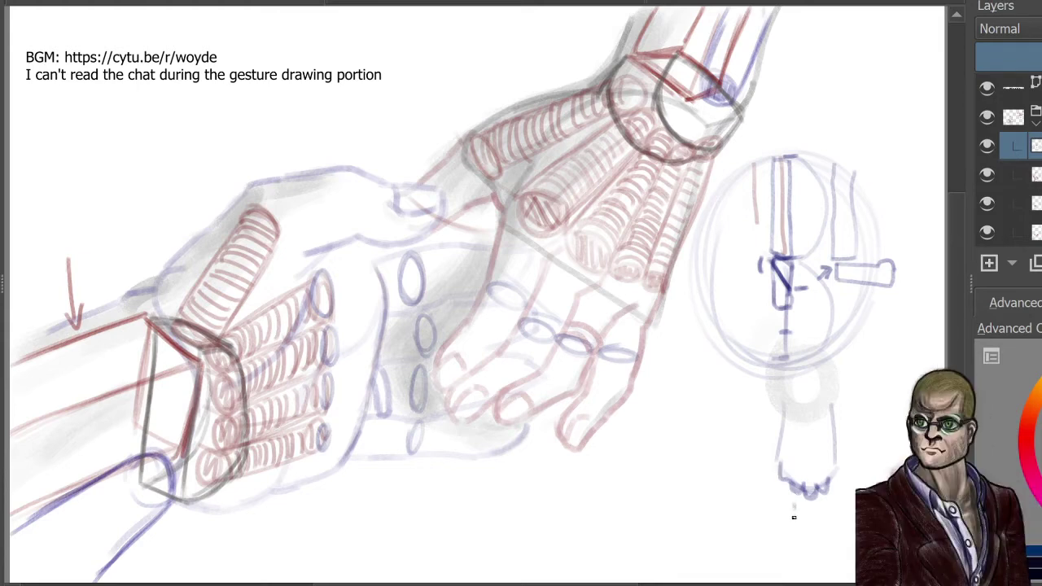
# Step: Add upward arrows with male and female symbols beneath the scalloped knuckles, and draw two overlapping arches beside them
pyautogui.moveTo(794, 529)
pyautogui.mouseDown()
pyautogui.moveTo(795, 506)
pyautogui.moveTo(794, 541)
pyautogui.moveTo(829, 518)
pyautogui.moveTo(828, 501)
pyautogui.mouseUp()
pyautogui.moveTo(823, 507)
pyautogui.mouseDown()
pyautogui.moveTo(833, 505)
pyautogui.moveTo(828, 541)
pyautogui.mouseUp()
pyautogui.moveTo(830, 552)
pyautogui.mouseDown()
pyautogui.moveTo(830, 567)
pyautogui.moveTo(837, 560)
pyautogui.mouseUp()
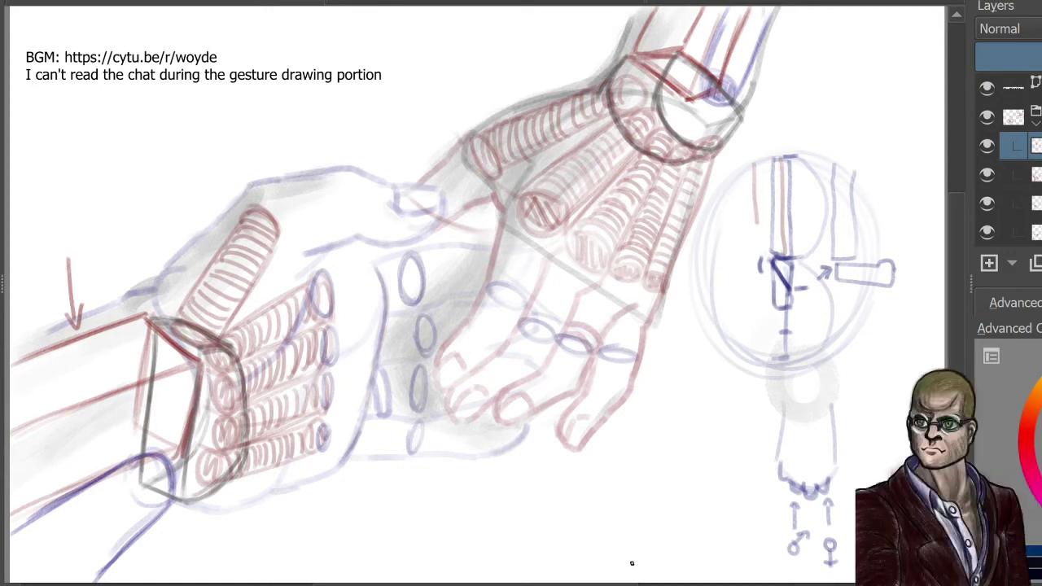
pyautogui.moveTo(631, 562)
pyautogui.mouseDown()
pyautogui.moveTo(676, 540)
pyautogui.moveTo(706, 560)
pyautogui.mouseUp()
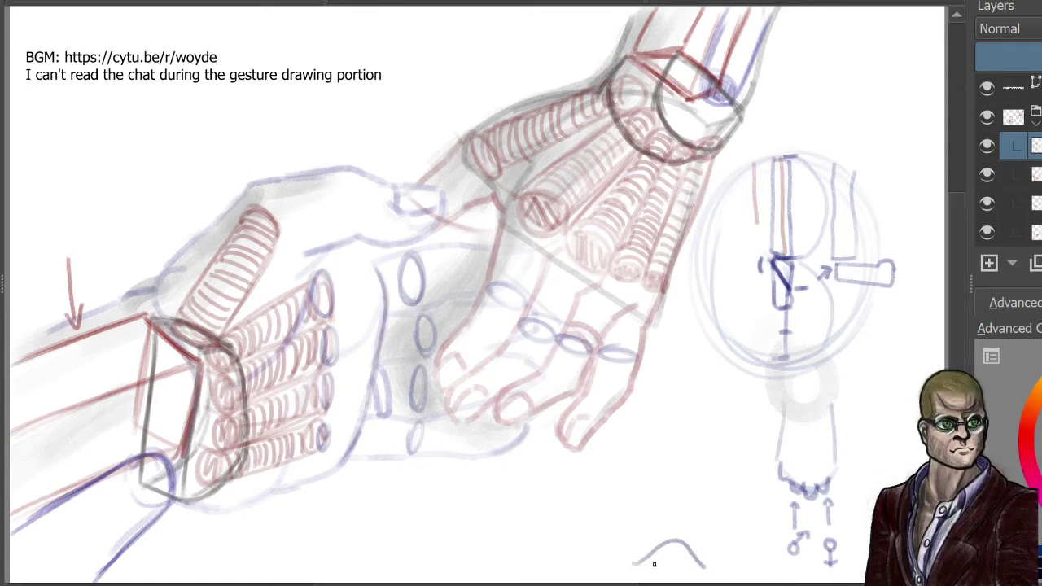
pyautogui.moveTo(644, 567)
pyautogui.mouseDown()
pyautogui.moveTo(684, 544)
pyautogui.moveTo(736, 557)
pyautogui.mouseUp()
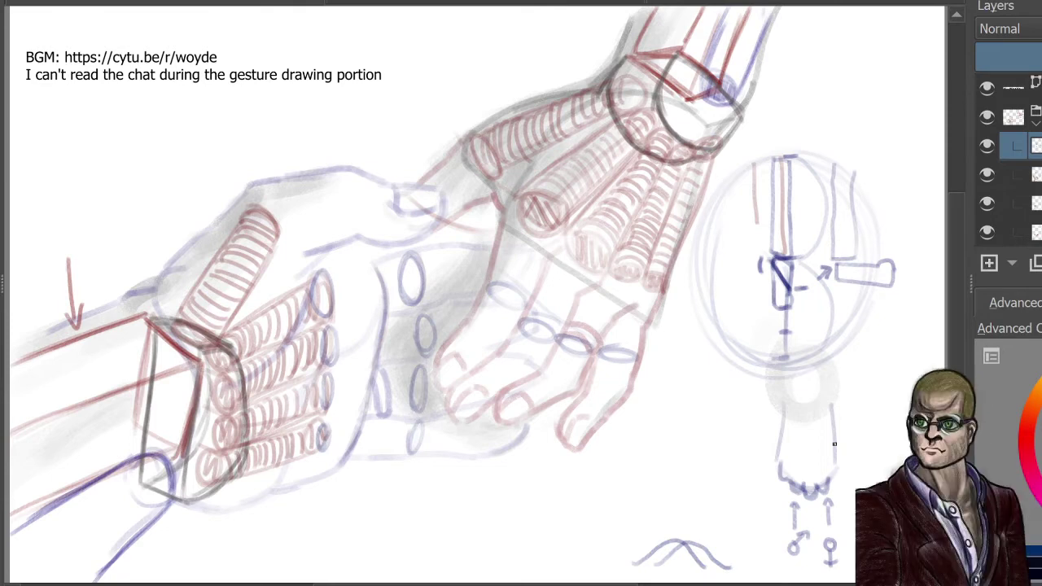
# Step: Bracket the small hand block's upper length and outline the right hand's knuckle ovals in blue
pyautogui.moveTo(780, 432)
pyautogui.mouseDown()
pyautogui.moveTo(847, 428)
pyautogui.moveTo(830, 376)
pyautogui.mouseUp()
pyautogui.moveTo(536, 226)
pyautogui.mouseDown()
pyautogui.moveTo(523, 210)
pyautogui.moveTo(546, 235)
pyautogui.moveTo(550, 225)
pyautogui.mouseUp()
pyautogui.moveTo(589, 268)
pyautogui.mouseDown()
pyautogui.moveTo(601, 254)
pyautogui.moveTo(586, 268)
pyautogui.moveTo(612, 283)
pyautogui.moveTo(645, 280)
pyautogui.mouseUp()
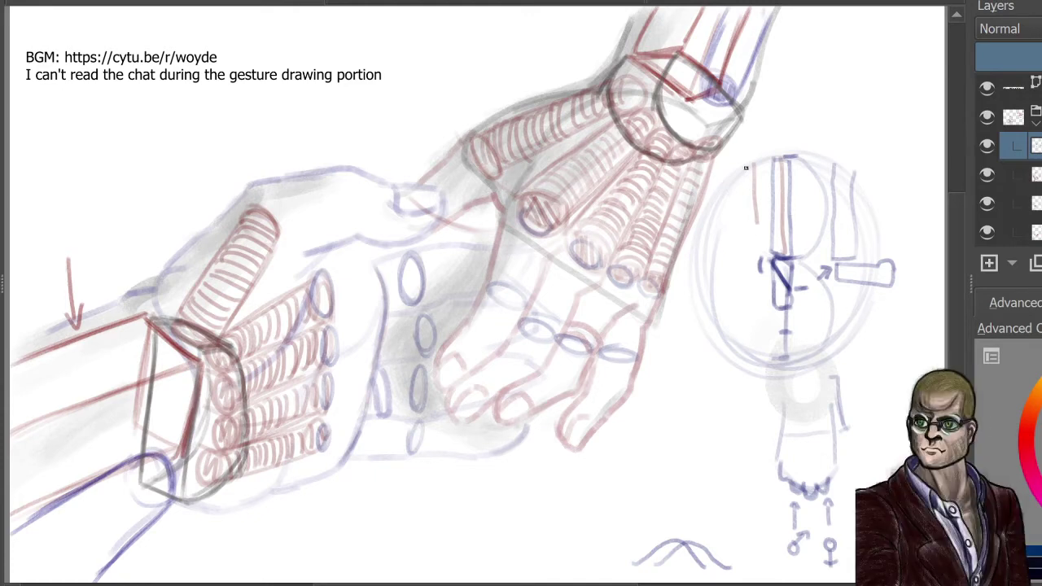
# Step: Mark two thumb lengths with arcs and a halfway tick along the diagram's short line, and draw the joint oval on the left thumb
pyautogui.moveTo(736, 164); pyautogui.dragTo(746, 167)
pyautogui.moveTo(737, 225); pyautogui.dragTo(750, 225)
pyautogui.moveTo(755, 228); pyautogui.dragTo(757, 286)
pyautogui.moveTo(738, 167)
pyautogui.mouseDown()
pyautogui.moveTo(723, 205)
pyautogui.moveTo(746, 287)
pyautogui.moveTo(757, 257)
pyautogui.mouseUp()
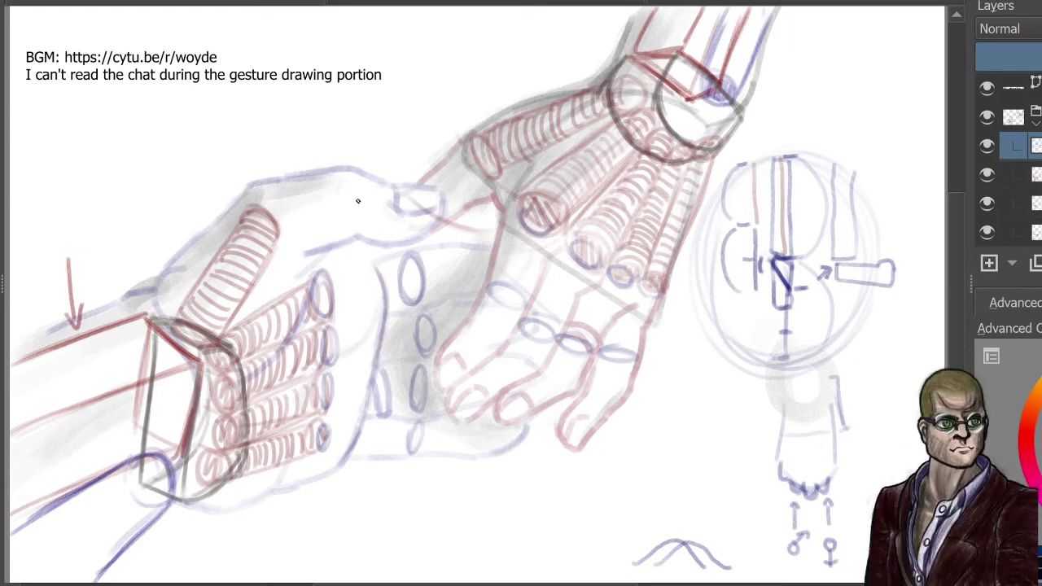
pyautogui.moveTo(355, 201)
pyautogui.mouseDown()
pyautogui.moveTo(338, 206)
pyautogui.moveTo(350, 186)
pyautogui.mouseUp()
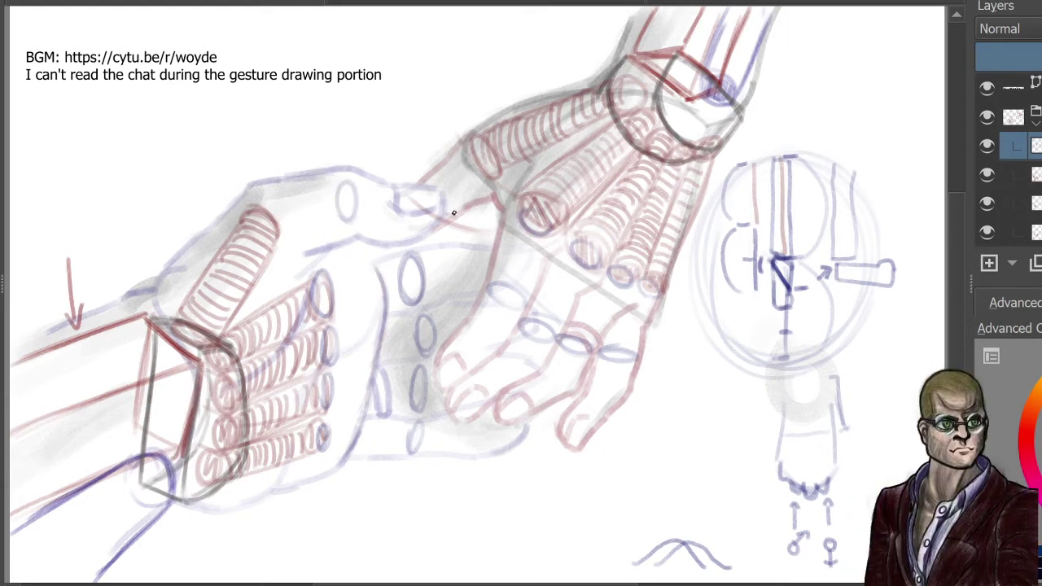
# Step: Draw blue side lines from the right hand's knuckles to the next joints, forming the first thumb and finger segments
pyautogui.moveTo(436, 183); pyautogui.dragTo(424, 204)
pyautogui.moveTo(472, 145); pyautogui.dragTo(427, 186)
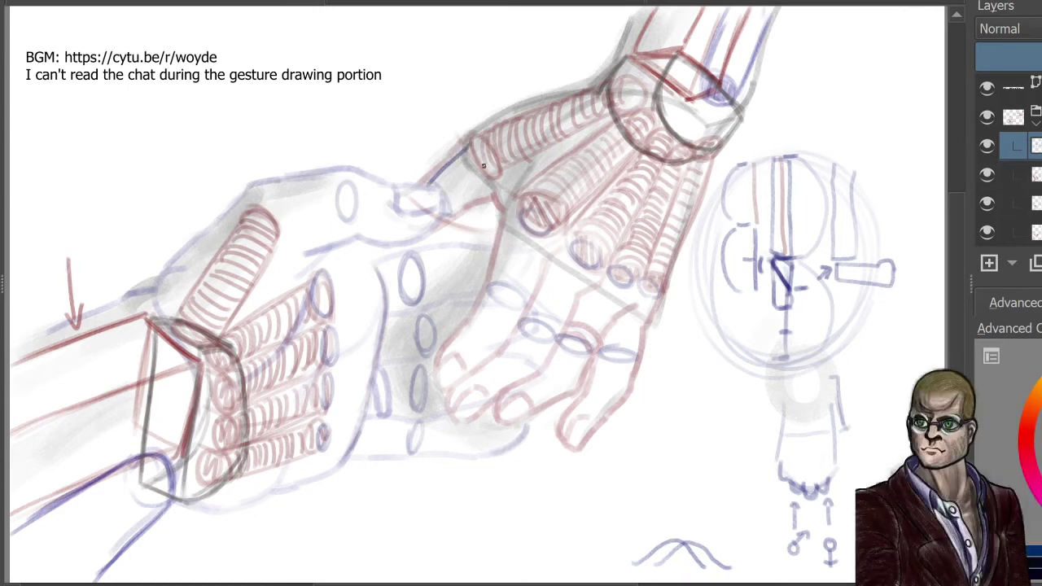
pyautogui.moveTo(494, 180)
pyautogui.mouseDown()
pyautogui.moveTo(450, 214)
pyautogui.moveTo(499, 258)
pyautogui.moveTo(491, 298)
pyautogui.mouseUp()
pyautogui.moveTo(555, 225); pyautogui.dragTo(529, 301)
pyautogui.moveTo(566, 253); pyautogui.dragTo(528, 324)
pyautogui.moveTo(588, 268)
pyautogui.mouseDown()
pyautogui.moveTo(595, 306)
pyautogui.moveTo(606, 279)
pyautogui.moveTo(563, 340)
pyautogui.mouseUp()
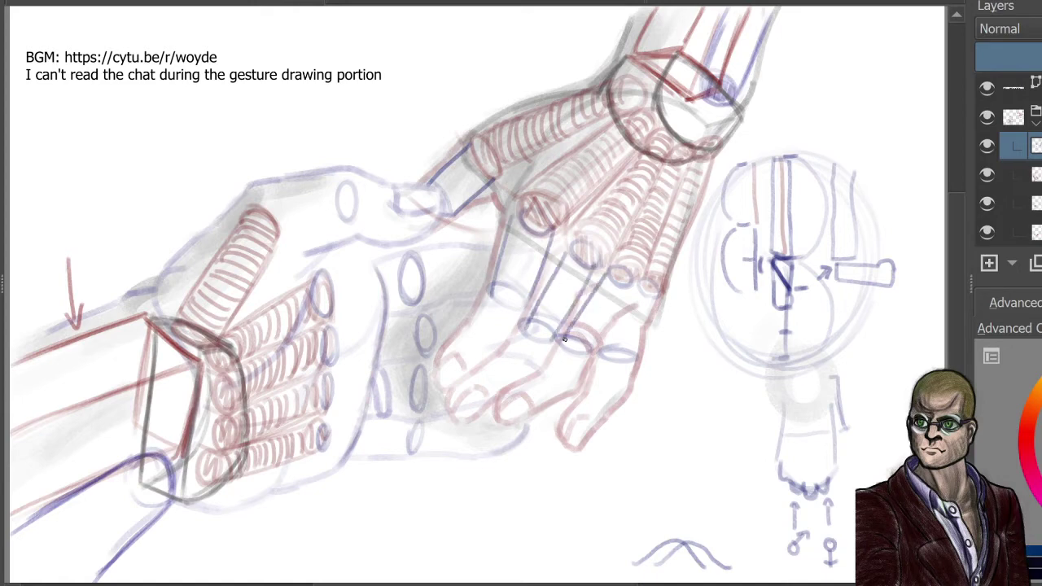
pyautogui.moveTo(627, 283); pyautogui.dragTo(586, 353)
pyautogui.moveTo(638, 283)
pyautogui.mouseDown()
pyautogui.moveTo(601, 350)
pyautogui.moveTo(633, 360)
pyautogui.mouseUp()
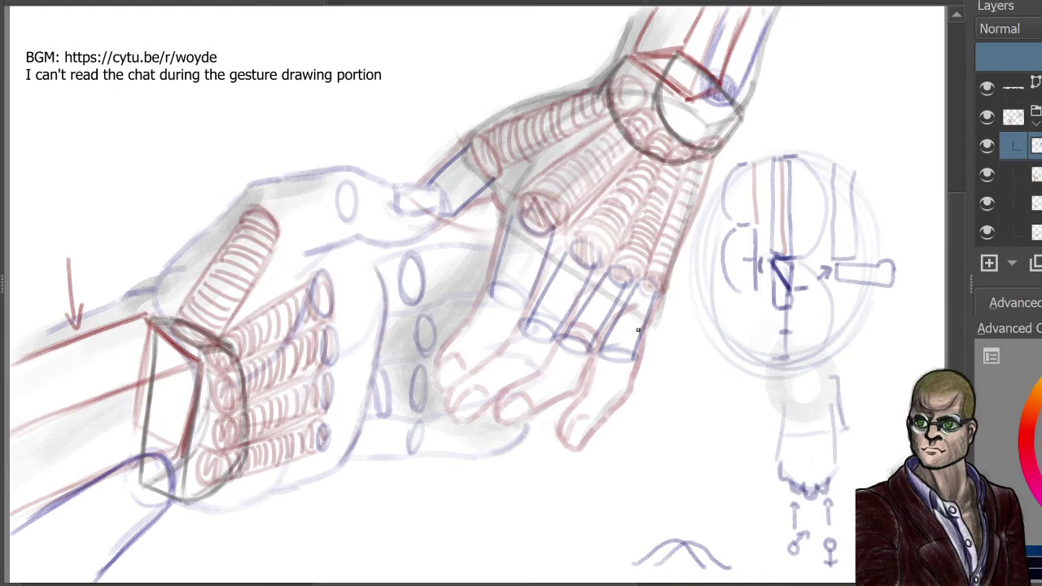
# Step: Shade the right hand's finger joint ovals and hatch its blue finger and thumb cylinders with cross-contour lines
pyautogui.moveTo(496, 279)
pyautogui.mouseDown()
pyautogui.moveTo(508, 291)
pyautogui.moveTo(498, 303)
pyautogui.moveTo(521, 295)
pyautogui.moveTo(553, 341)
pyautogui.moveTo(589, 351)
pyautogui.mouseUp()
pyautogui.moveTo(609, 355); pyautogui.dragTo(635, 359)
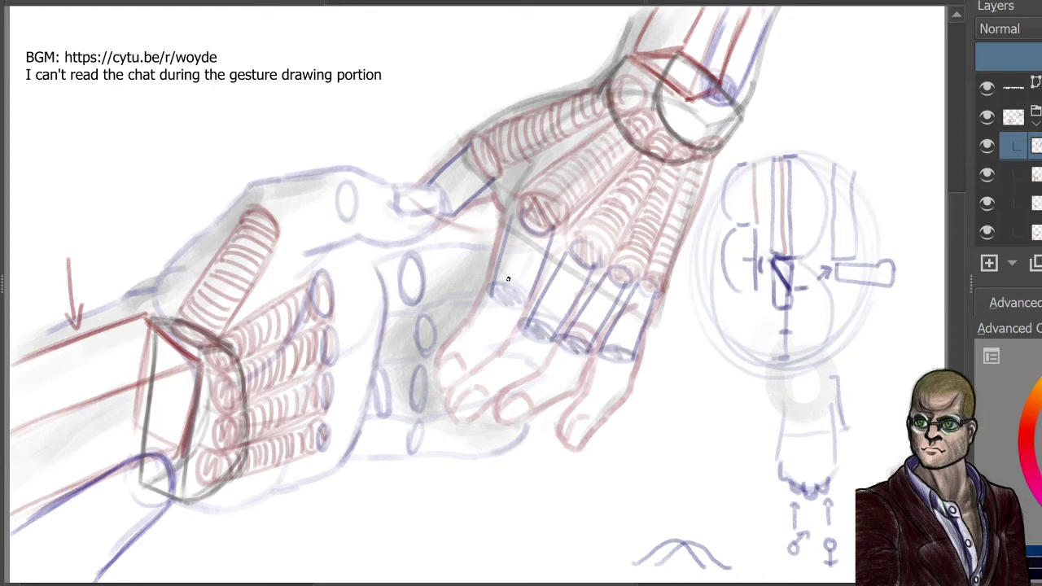
pyautogui.moveTo(500, 277)
pyautogui.mouseDown()
pyautogui.moveTo(527, 285)
pyautogui.moveTo(512, 222)
pyautogui.moveTo(548, 208)
pyautogui.mouseUp()
pyautogui.moveTo(546, 326)
pyautogui.mouseDown()
pyautogui.moveTo(565, 303)
pyautogui.moveTo(568, 266)
pyautogui.moveTo(596, 247)
pyautogui.mouseUp()
pyautogui.moveTo(573, 340); pyautogui.dragTo(629, 270)
pyautogui.moveTo(607, 347); pyautogui.dragTo(659, 279)
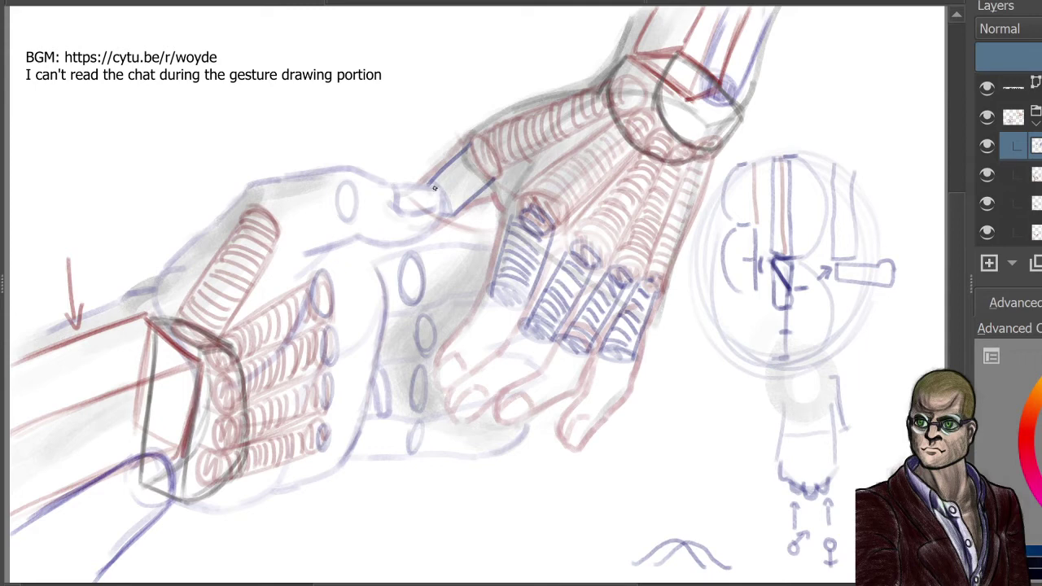
pyautogui.moveTo(434, 188)
pyautogui.mouseDown()
pyautogui.moveTo(459, 204)
pyautogui.moveTo(468, 173)
pyautogui.moveTo(495, 188)
pyautogui.mouseUp()
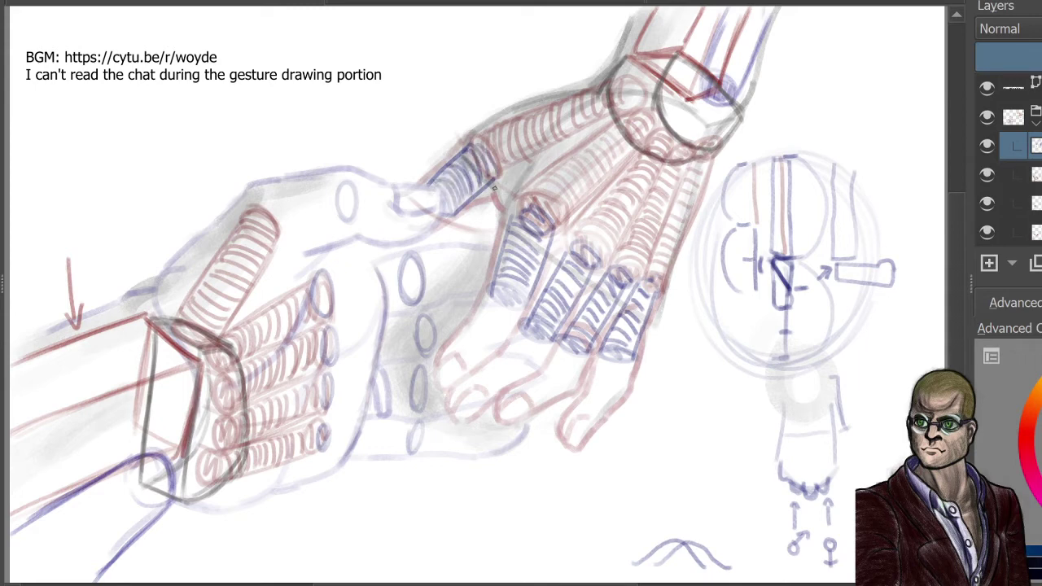
# Step: Connect the left hand's knuckles to the next joint ovals with blue side lines for the thumb and four fingers
pyautogui.moveTo(340, 186); pyautogui.dragTo(265, 199)
pyautogui.moveTo(347, 219); pyautogui.dragTo(279, 238)
pyautogui.moveTo(402, 259); pyautogui.dragTo(329, 277)
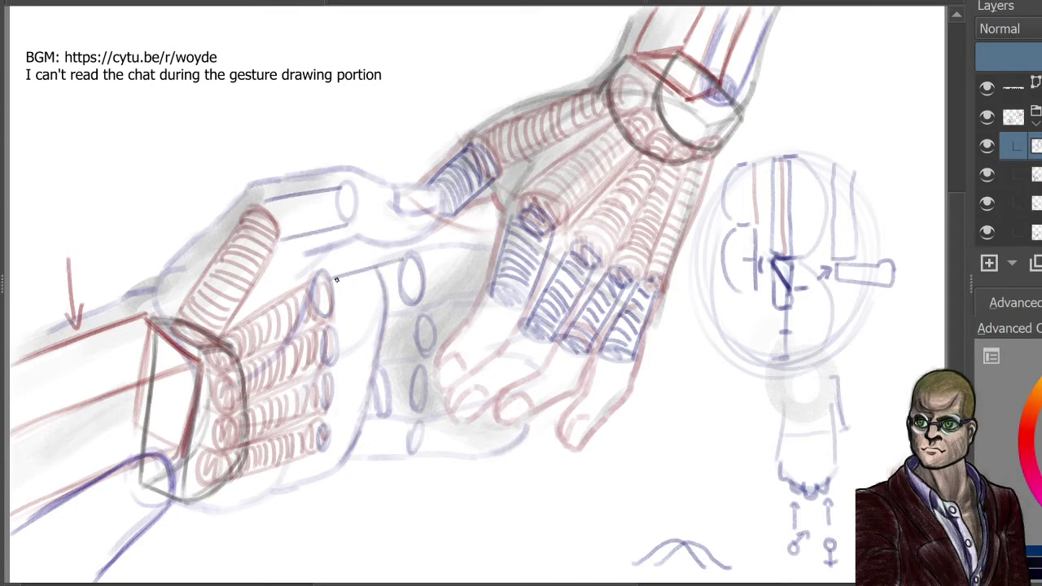
pyautogui.moveTo(406, 296); pyautogui.dragTo(336, 314)
pyautogui.moveTo(414, 321); pyautogui.dragTo(344, 335)
pyautogui.moveTo(425, 343); pyautogui.dragTo(329, 370)
pyautogui.moveTo(417, 369); pyautogui.dragTo(324, 382)
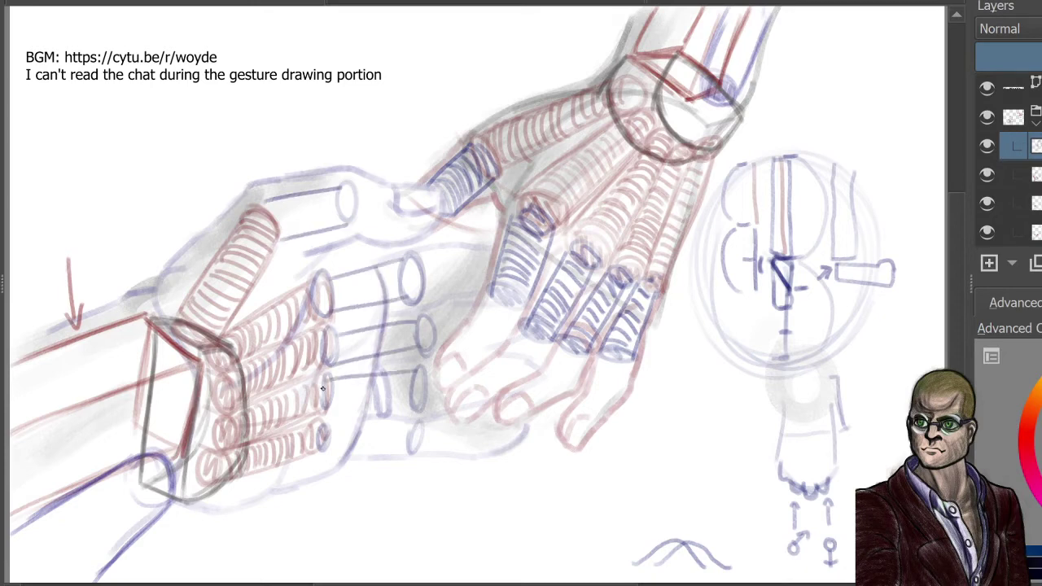
pyautogui.moveTo(415, 402); pyautogui.dragTo(327, 414)
pyautogui.moveTo(413, 422); pyautogui.dragTo(321, 431)
pyautogui.moveTo(412, 449); pyautogui.dragTo(324, 461)
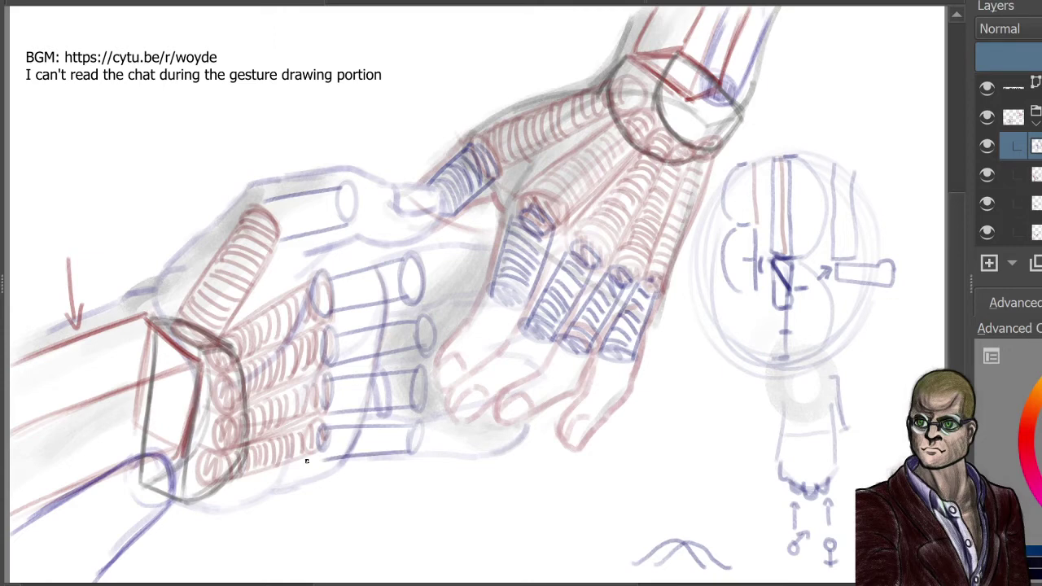
# Step: Hatch the left hand's four blue finger cylinders with cross-contour lines
pyautogui.moveTo(334, 286)
pyautogui.mouseDown()
pyautogui.moveTo(368, 294)
pyautogui.moveTo(402, 283)
pyautogui.moveTo(421, 295)
pyautogui.moveTo(322, 288)
pyautogui.moveTo(334, 371)
pyautogui.mouseUp()
pyautogui.moveTo(354, 336)
pyautogui.mouseDown()
pyautogui.moveTo(393, 325)
pyautogui.moveTo(402, 348)
pyautogui.moveTo(416, 328)
pyautogui.moveTo(425, 354)
pyautogui.mouseUp()
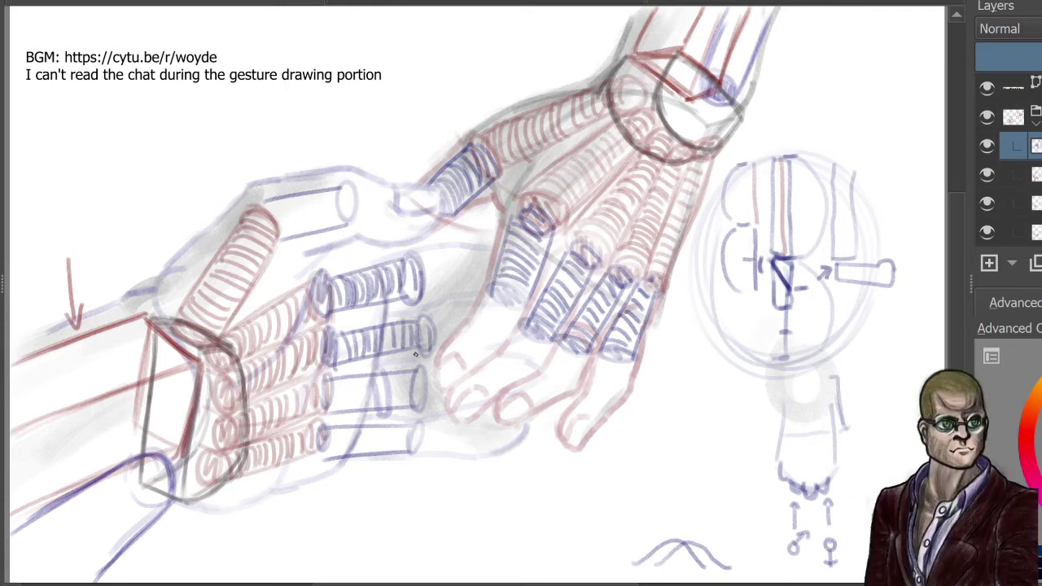
pyautogui.moveTo(330, 382)
pyautogui.mouseDown()
pyautogui.moveTo(320, 450)
pyautogui.moveTo(350, 391)
pyautogui.moveTo(396, 382)
pyautogui.moveTo(404, 403)
pyautogui.mouseUp()
pyautogui.moveTo(412, 381); pyautogui.dragTo(412, 402)
pyautogui.moveTo(420, 379); pyautogui.dragTo(417, 419)
pyautogui.moveTo(331, 432)
pyautogui.mouseDown()
pyautogui.moveTo(363, 429)
pyautogui.moveTo(369, 450)
pyautogui.moveTo(417, 453)
pyautogui.mouseUp()
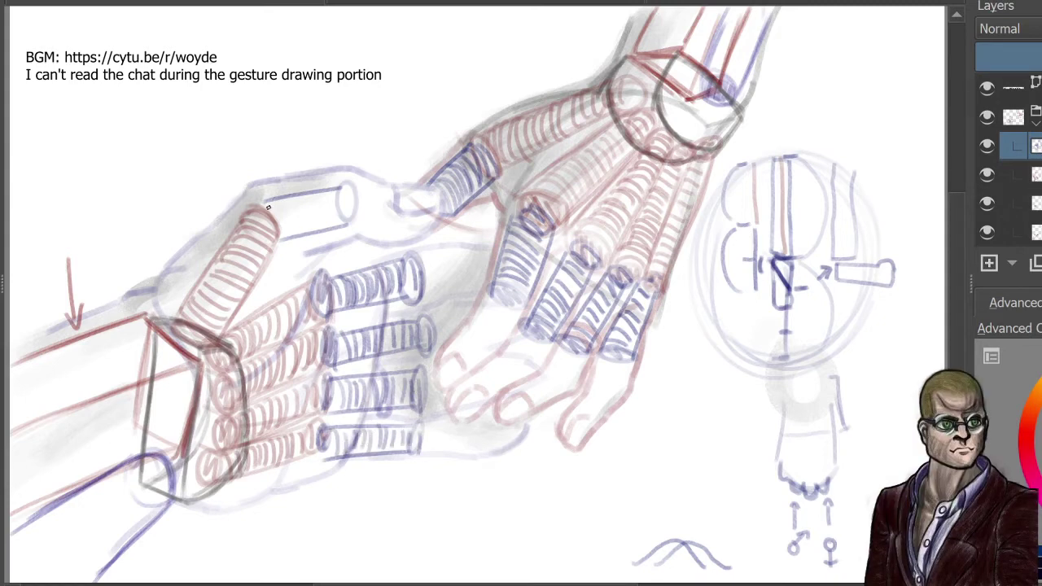
# Step: Add cross-contour lines along the left thumb's blue cylinder
pyautogui.moveTo(268, 207); pyautogui.dragTo(272, 233)
pyautogui.moveTo(281, 204); pyautogui.dragTo(290, 231)
pyautogui.moveTo(298, 199); pyautogui.dragTo(306, 228)
pyautogui.moveTo(313, 201)
pyautogui.mouseDown()
pyautogui.moveTo(314, 230)
pyautogui.moveTo(322, 225)
pyautogui.mouseUp()
pyautogui.moveTo(330, 193); pyautogui.dragTo(341, 218)
pyautogui.moveTo(352, 190); pyautogui.dragTo(357, 219)
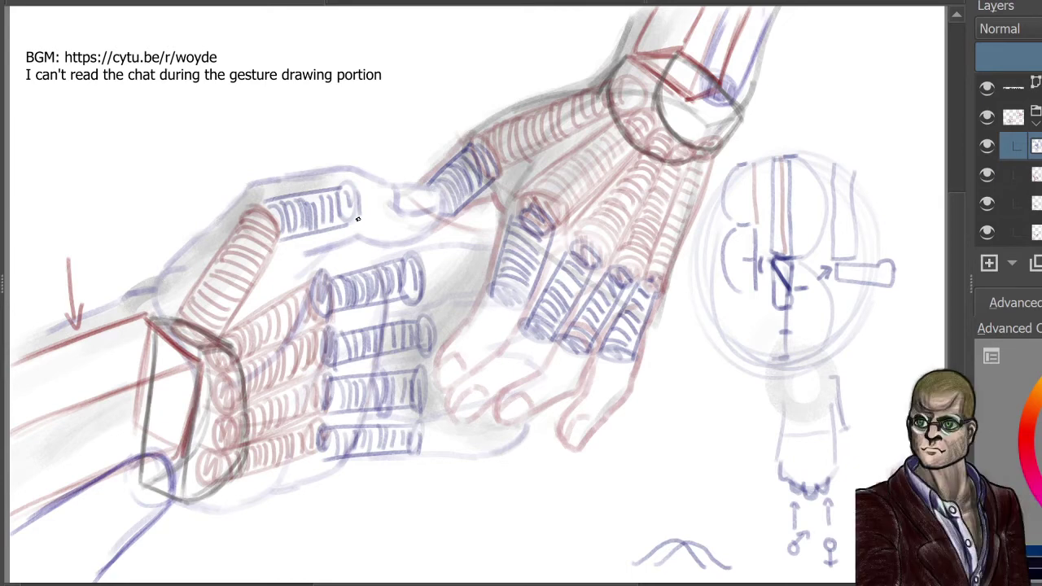
# Step: Fade the blue cylinder layer, add a new layer, and draw the left thumb's end segment as a red cylinder
pyautogui.click(1028, 56)
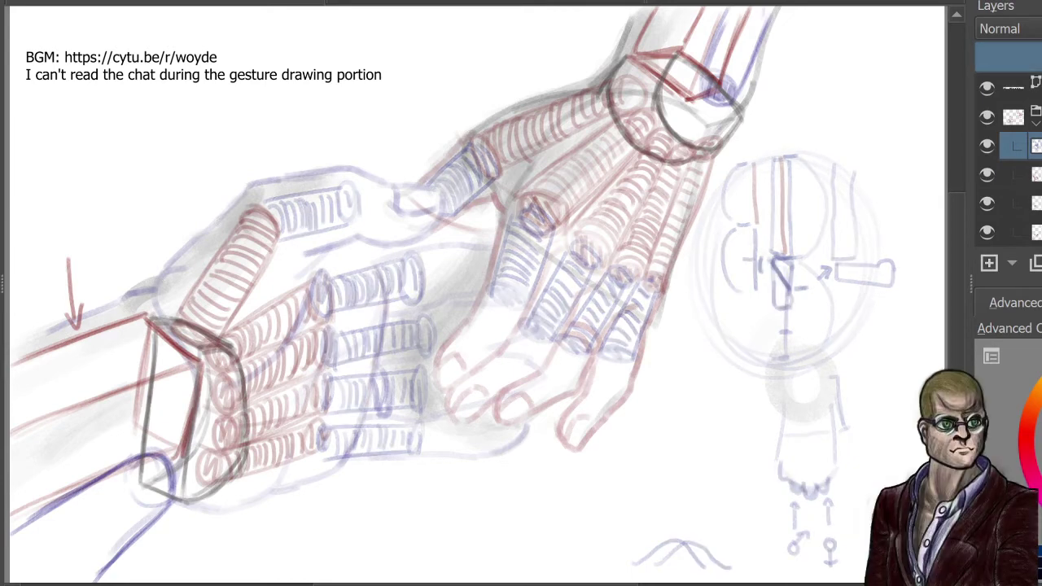
pyautogui.click(990, 264)
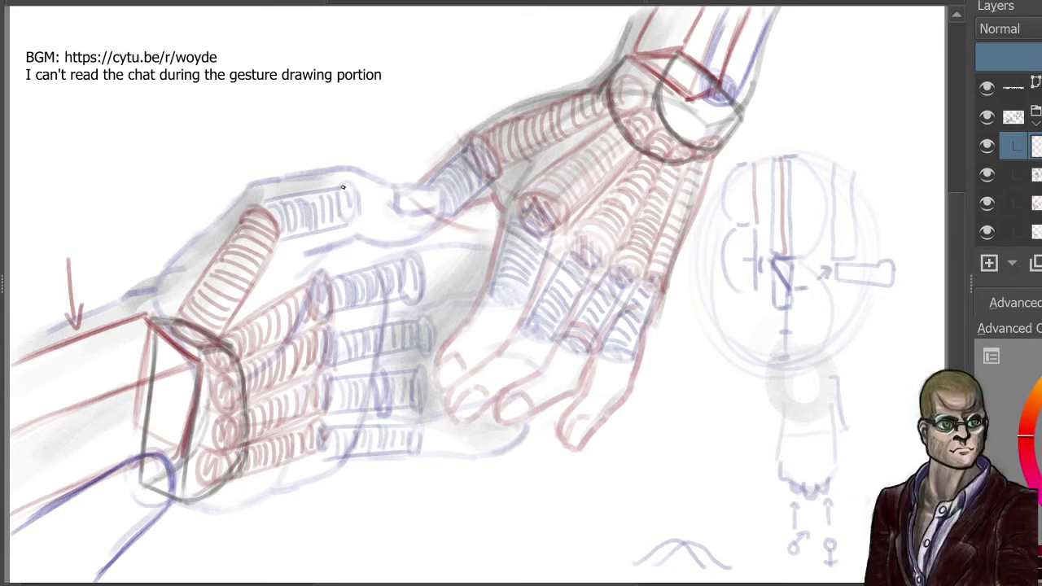
pyautogui.moveTo(343, 187)
pyautogui.mouseDown()
pyautogui.moveTo(357, 213)
pyautogui.moveTo(341, 205)
pyautogui.mouseUp()
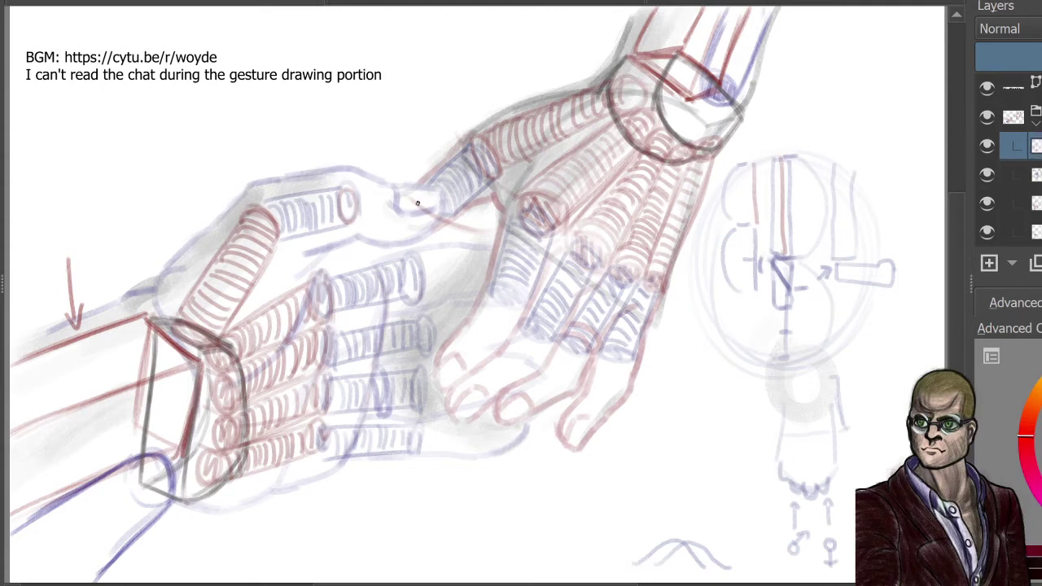
pyautogui.moveTo(412, 200)
pyautogui.mouseDown()
pyautogui.moveTo(422, 224)
pyautogui.moveTo(412, 204)
pyautogui.mouseUp()
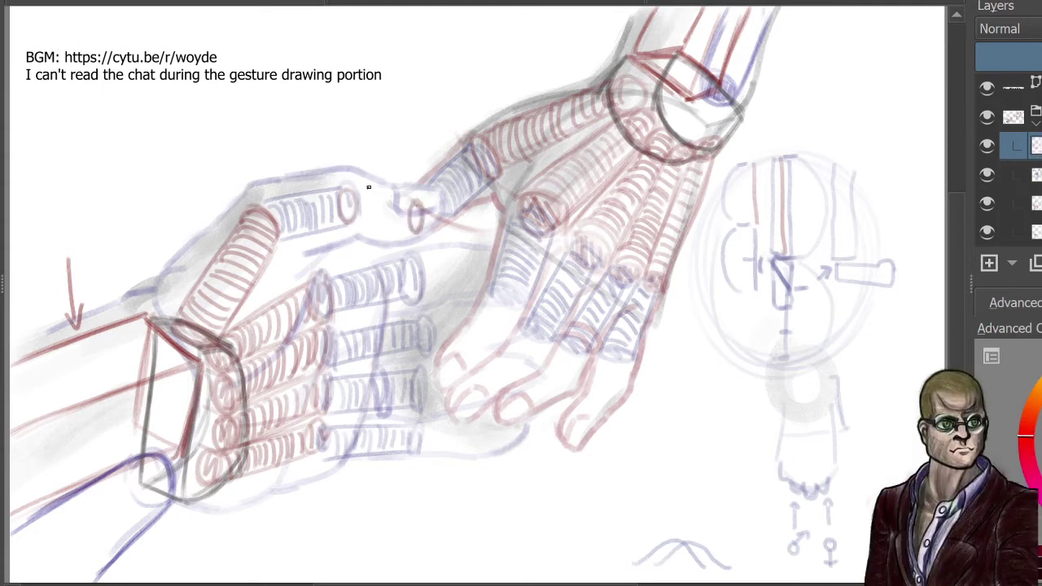
pyautogui.moveTo(351, 194); pyautogui.dragTo(415, 207)
pyautogui.moveTo(350, 222); pyautogui.dragTo(420, 232)
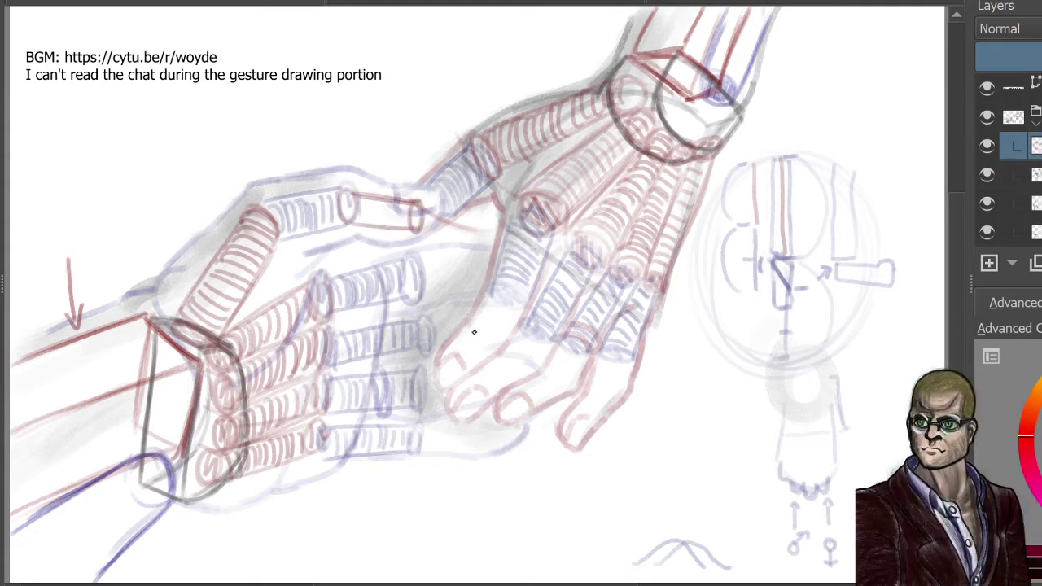
# Step: Draw the next joint ovals on the right hand's four fingers and outline the middle segments in red
pyautogui.moveTo(474, 330)
pyautogui.mouseDown()
pyautogui.moveTo(514, 377)
pyautogui.moveTo(502, 361)
pyautogui.mouseUp()
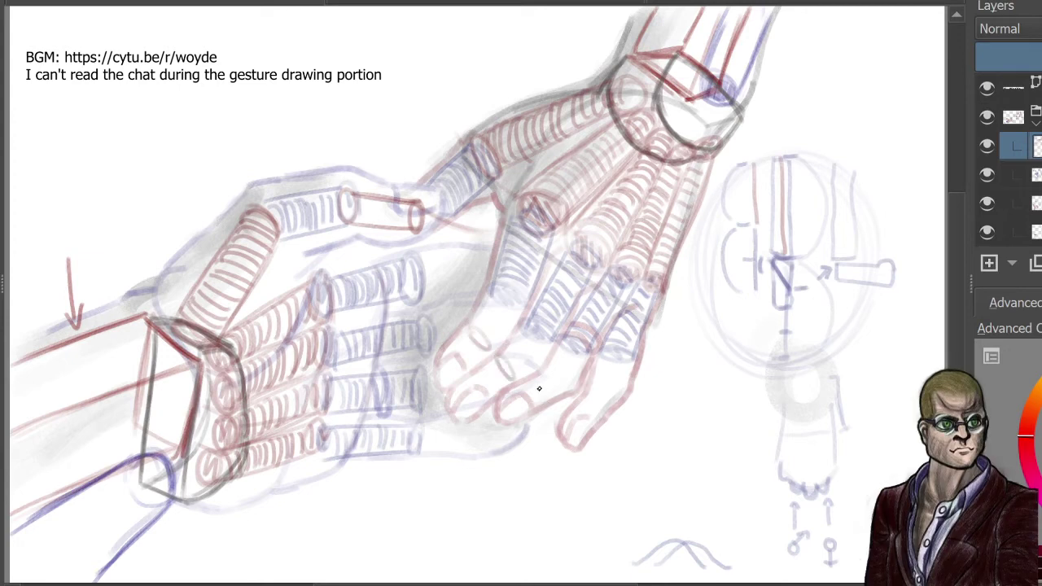
pyautogui.moveTo(539, 391)
pyautogui.mouseDown()
pyautogui.moveTo(560, 379)
pyautogui.moveTo(617, 386)
pyautogui.mouseUp()
pyautogui.moveTo(490, 294)
pyautogui.mouseDown()
pyautogui.moveTo(471, 331)
pyautogui.moveTo(498, 368)
pyautogui.mouseUp()
pyautogui.moveTo(557, 331); pyautogui.dragTo(532, 360)
pyautogui.moveTo(535, 360); pyautogui.dragTo(513, 379)
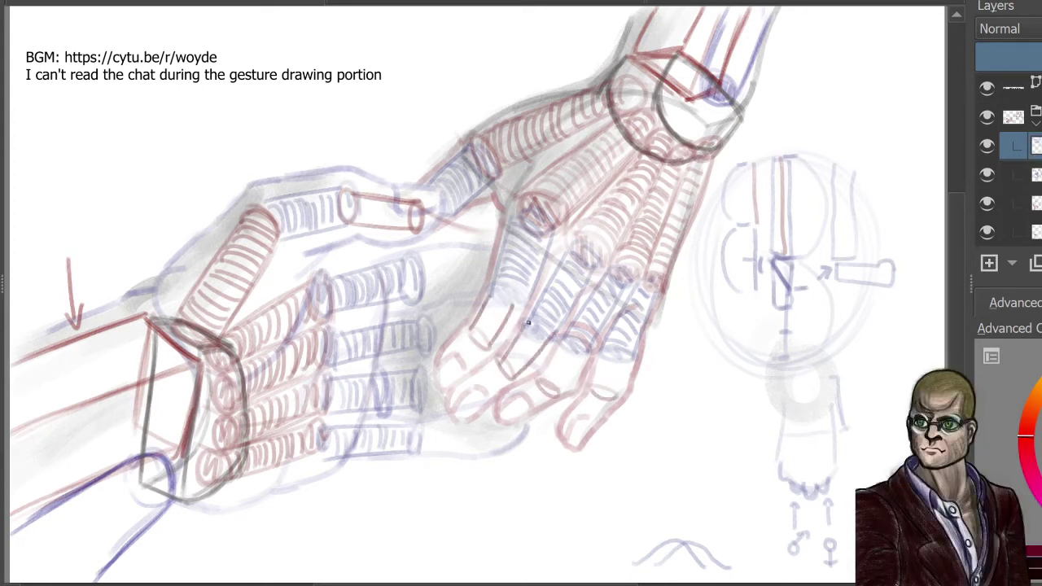
pyautogui.moveTo(529, 324); pyautogui.dragTo(547, 334)
pyautogui.moveTo(494, 297); pyautogui.dragTo(512, 306)
pyautogui.moveTo(564, 342)
pyautogui.mouseDown()
pyautogui.moveTo(586, 352)
pyautogui.moveTo(553, 390)
pyautogui.moveTo(583, 355)
pyautogui.moveTo(595, 389)
pyautogui.moveTo(616, 396)
pyautogui.mouseUp()
# Step: Hatch the right hand's middle finger segments and the left thumb's end cylinder with red cross-contour lines
pyautogui.moveTo(490, 321); pyautogui.dragTo(479, 334)
pyautogui.moveTo(500, 308)
pyautogui.mouseDown()
pyautogui.moveTo(483, 329)
pyautogui.moveTo(492, 319)
pyautogui.moveTo(516, 362)
pyautogui.mouseUp()
pyautogui.moveTo(549, 322)
pyautogui.mouseDown()
pyautogui.moveTo(530, 349)
pyautogui.moveTo(554, 381)
pyautogui.mouseUp()
pyautogui.moveTo(577, 345)
pyautogui.mouseDown()
pyautogui.moveTo(564, 378)
pyautogui.moveTo(568, 356)
pyautogui.moveTo(606, 388)
pyautogui.mouseUp()
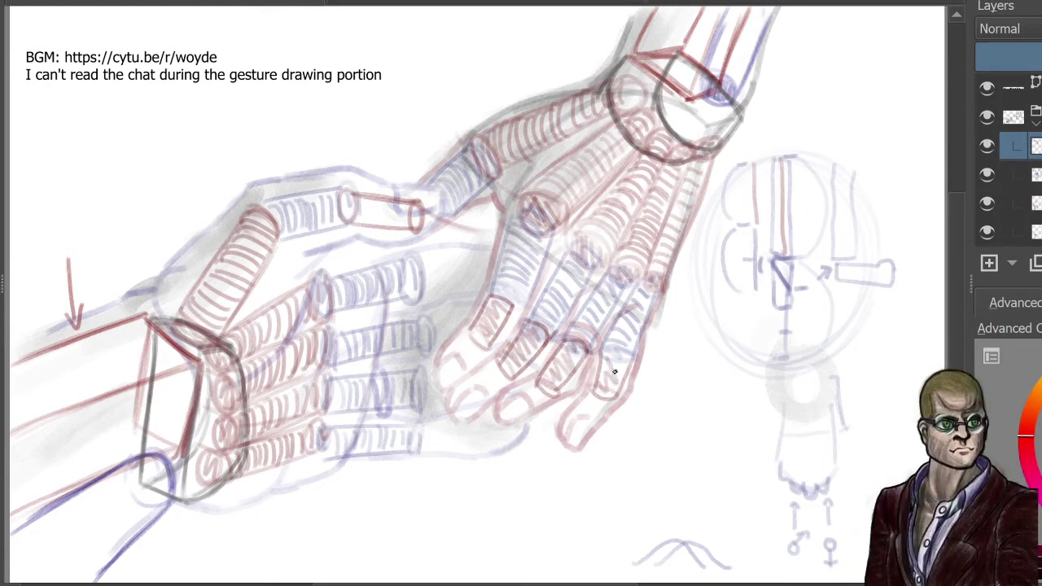
pyautogui.moveTo(625, 347); pyautogui.dragTo(613, 376)
pyautogui.moveTo(636, 347); pyautogui.dragTo(623, 360)
pyautogui.moveTo(355, 195)
pyautogui.mouseDown()
pyautogui.moveTo(352, 217)
pyautogui.moveTo(414, 227)
pyautogui.mouseUp()
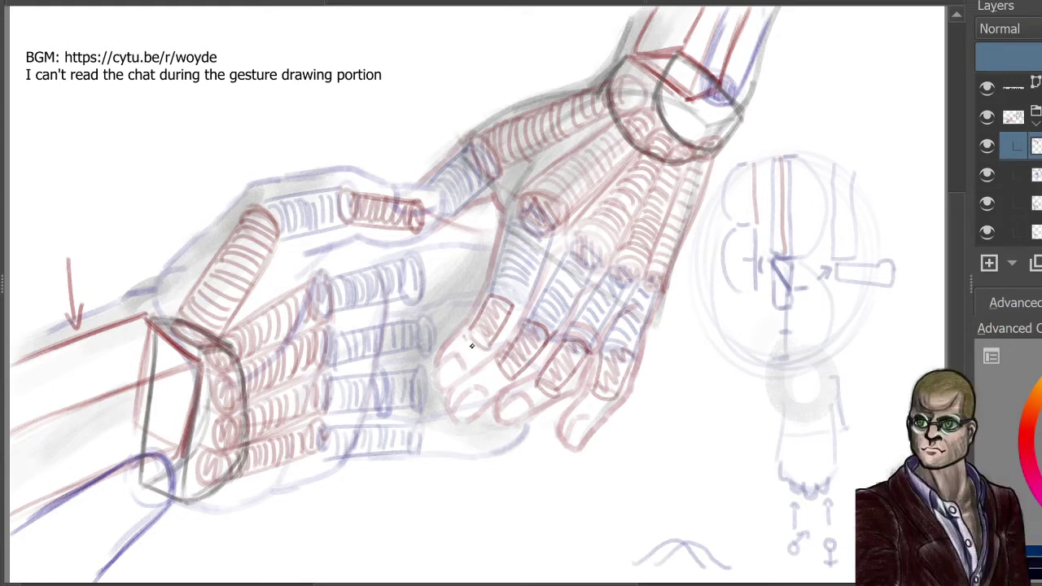
# Step: Outline the right hand's four fingertip segments as short blue cylinders
pyautogui.moveTo(470, 332)
pyautogui.mouseDown()
pyautogui.moveTo(481, 352)
pyautogui.moveTo(439, 361)
pyautogui.moveTo(500, 383)
pyautogui.moveTo(461, 406)
pyautogui.mouseUp()
pyautogui.moveTo(492, 363)
pyautogui.mouseDown()
pyautogui.moveTo(456, 393)
pyautogui.moveTo(466, 408)
pyautogui.mouseUp()
pyautogui.moveTo(530, 381)
pyautogui.mouseDown()
pyautogui.moveTo(550, 399)
pyautogui.moveTo(512, 417)
pyautogui.moveTo(500, 403)
pyautogui.moveTo(513, 419)
pyautogui.mouseUp()
pyautogui.moveTo(590, 395); pyautogui.dragTo(560, 433)
pyautogui.moveTo(608, 403)
pyautogui.mouseDown()
pyautogui.moveTo(581, 431)
pyautogui.moveTo(565, 428)
pyautogui.mouseUp()
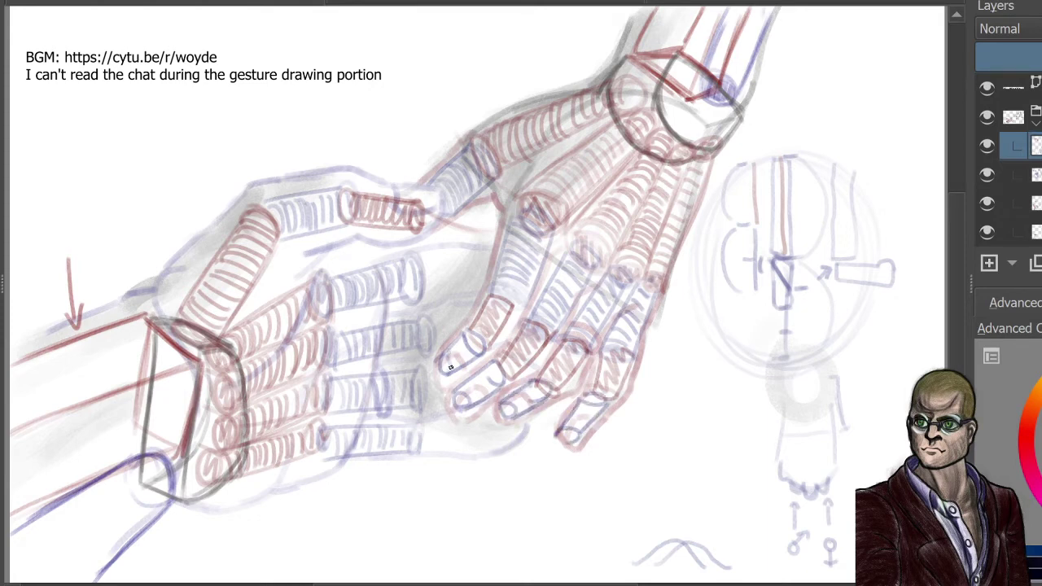
# Step: Hatch the right hand's four fingertip cylinders with blue cross-contour lines
pyautogui.moveTo(447, 355); pyautogui.dragTo(452, 369)
pyautogui.moveTo(453, 349)
pyautogui.mouseDown()
pyautogui.moveTo(460, 365)
pyautogui.moveTo(467, 359)
pyautogui.mouseUp()
pyautogui.moveTo(465, 338); pyautogui.dragTo(476, 352)
pyautogui.moveTo(461, 406)
pyautogui.mouseDown()
pyautogui.moveTo(473, 383)
pyautogui.moveTo(503, 368)
pyautogui.mouseUp()
pyautogui.moveTo(514, 409); pyautogui.dragTo(552, 384)
pyautogui.moveTo(561, 449); pyautogui.dragTo(606, 392)
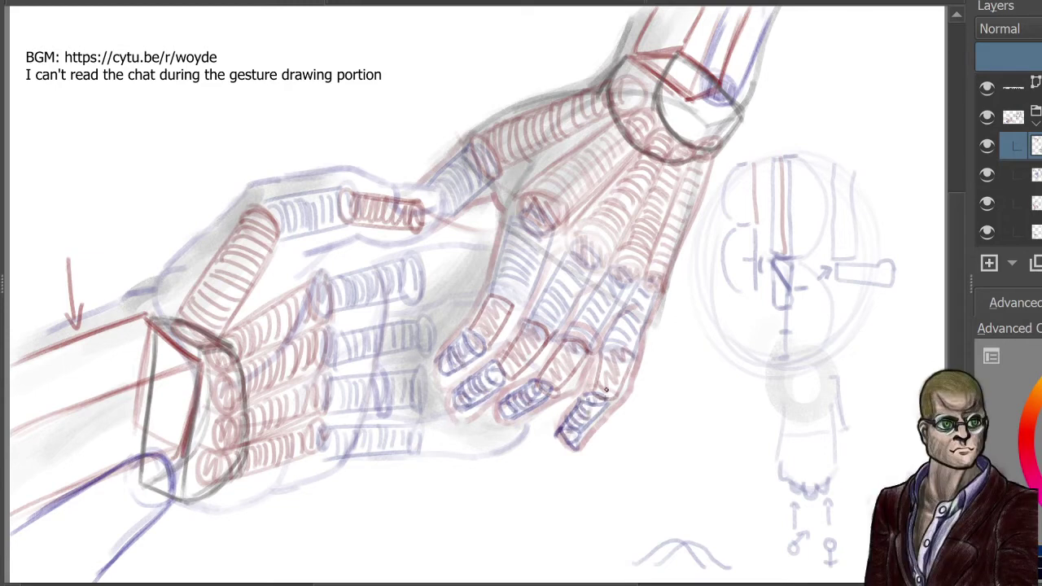
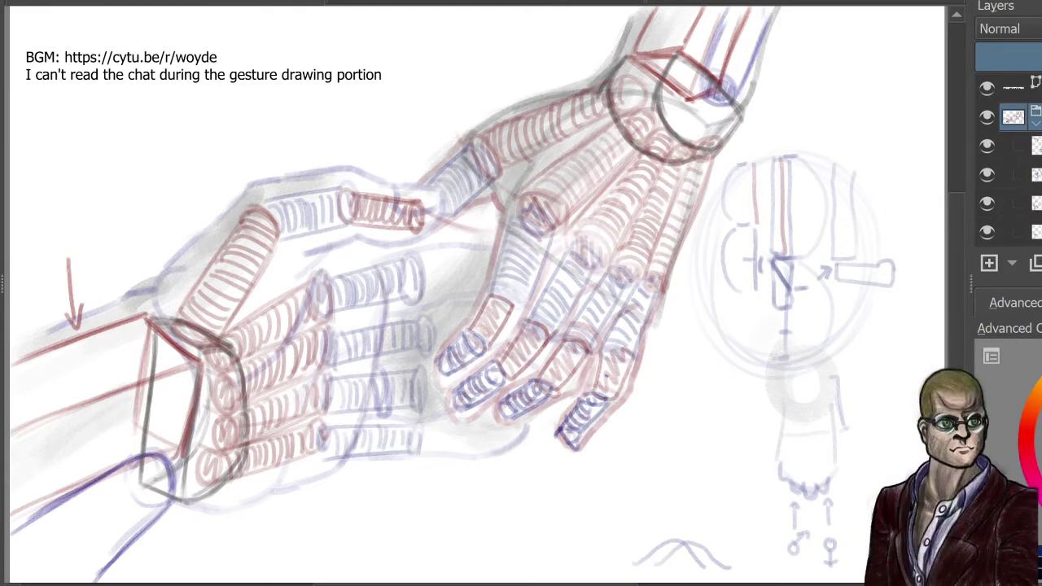
# Step: Lower the opacity of the individual bone construction layers, collapse their group, and fade the whole group
pyautogui.hotkey('ctrl', 'z')
pyautogui.hotkey('ctrl', 'z')
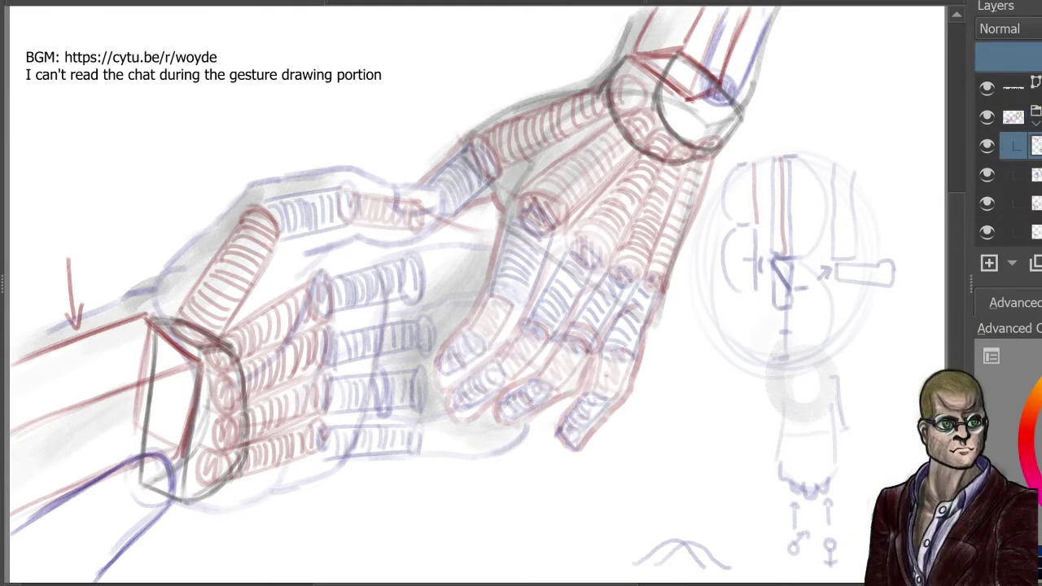
pyautogui.scroll(-3, 1008, 162)
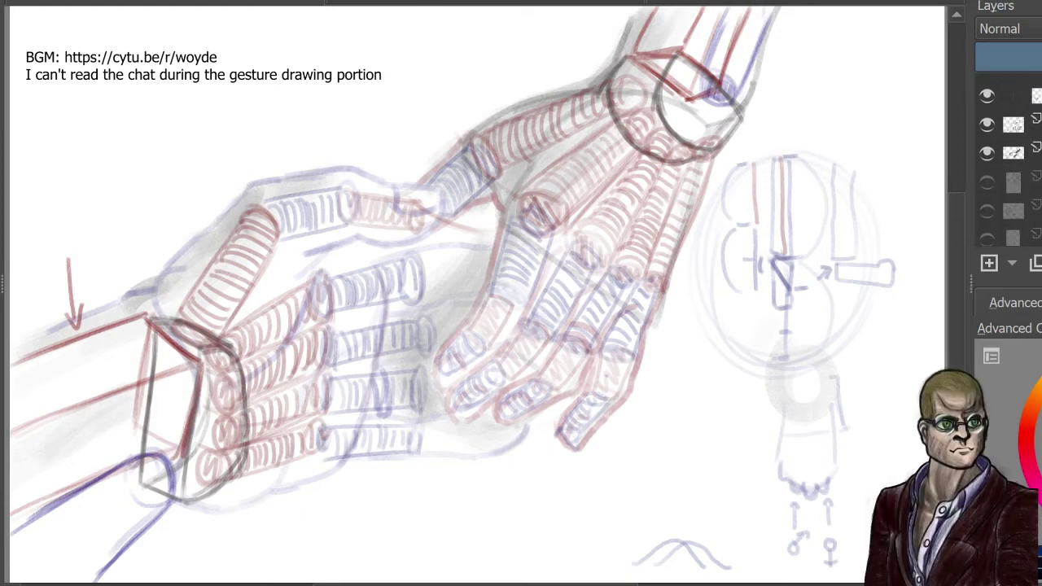
pyautogui.scroll(3, 1010, 163)
pyautogui.click(1018, 149)
pyautogui.click(1038, 56)
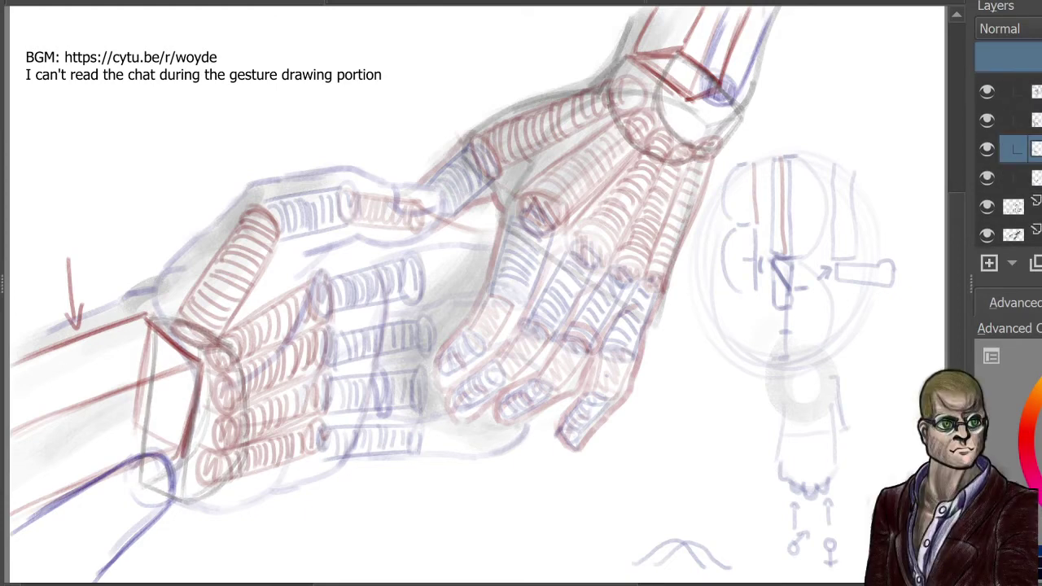
pyautogui.click(1018, 178)
pyautogui.click(1039, 56)
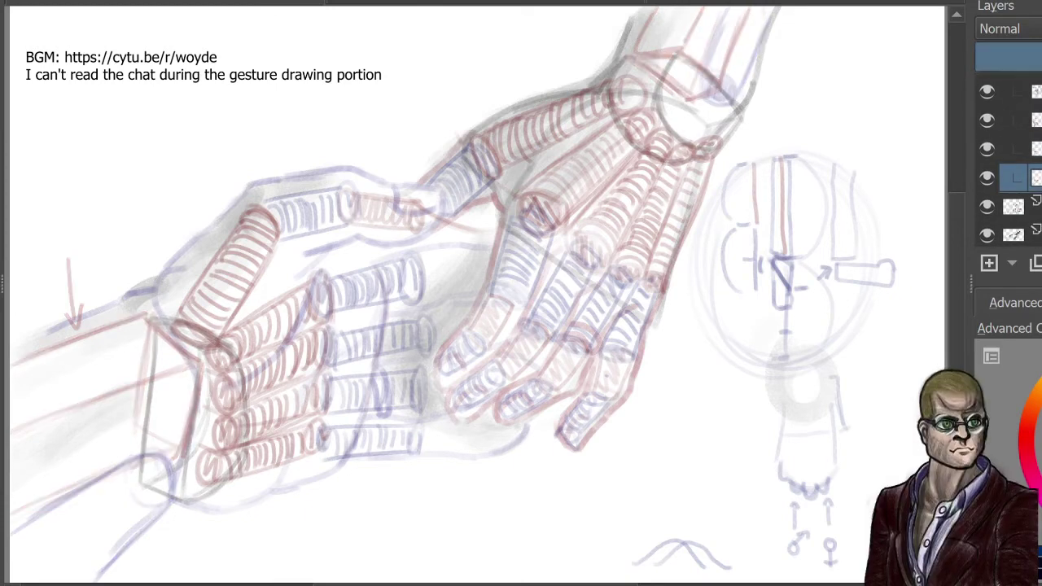
pyautogui.scroll(-2, 1008, 163)
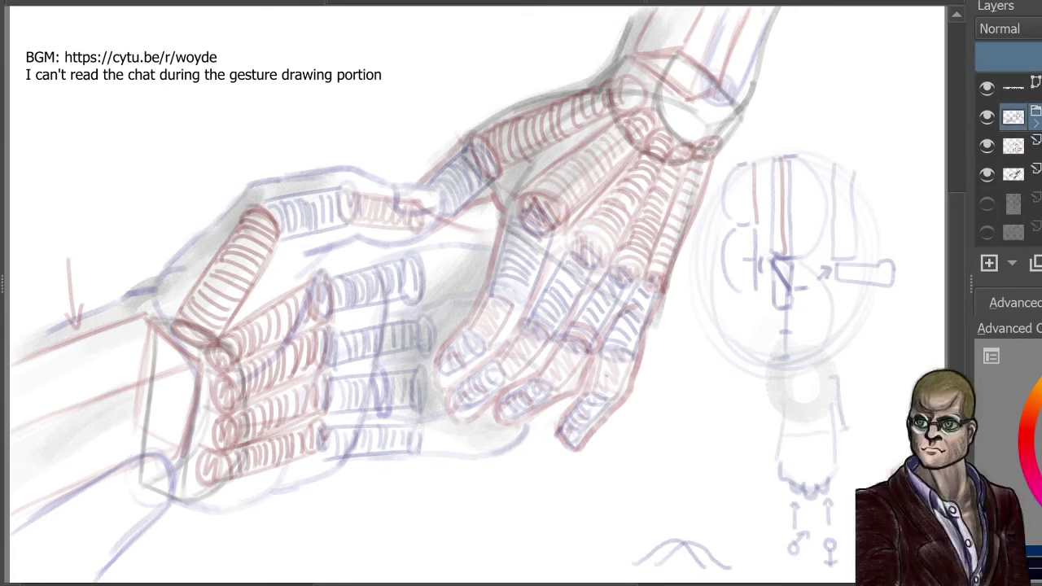
pyautogui.click(1038, 56)
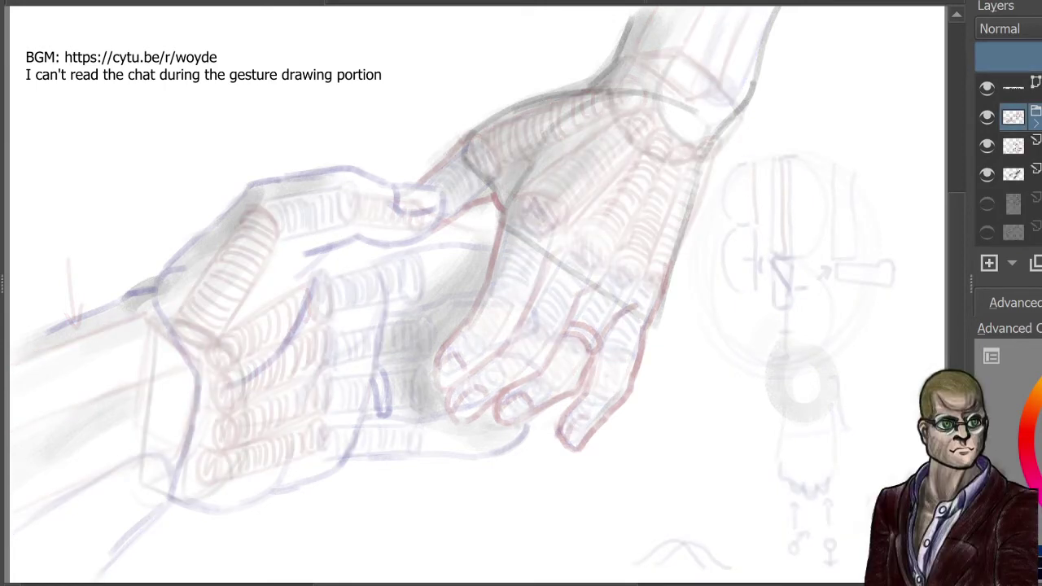
# Step: Add a new grouped layer and outline the right thumb's base muscle as a thick red triangle over its metacarpal
pyautogui.click(990, 261)
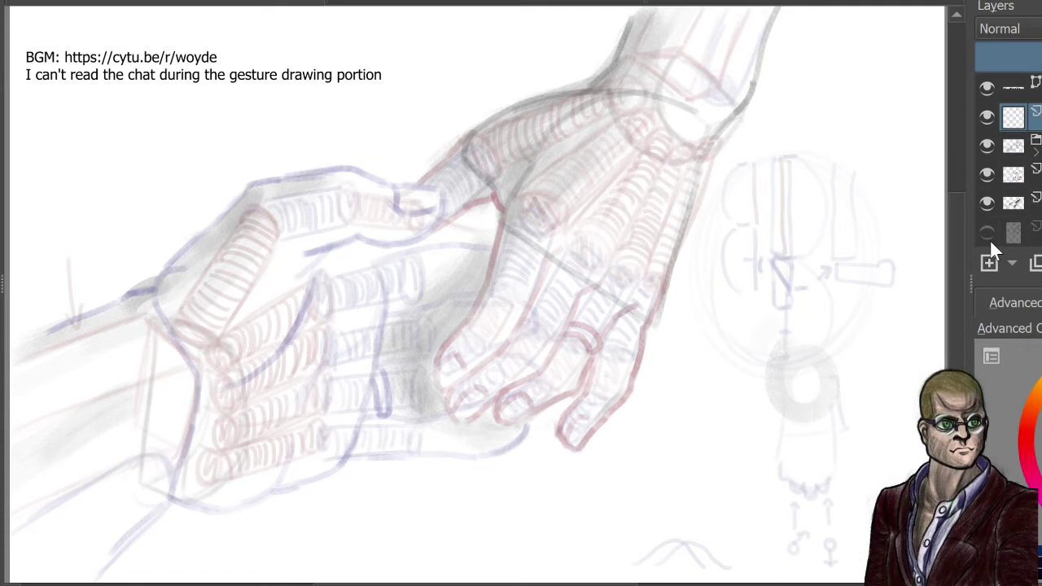
pyautogui.hotkey('ctrl', 'g')
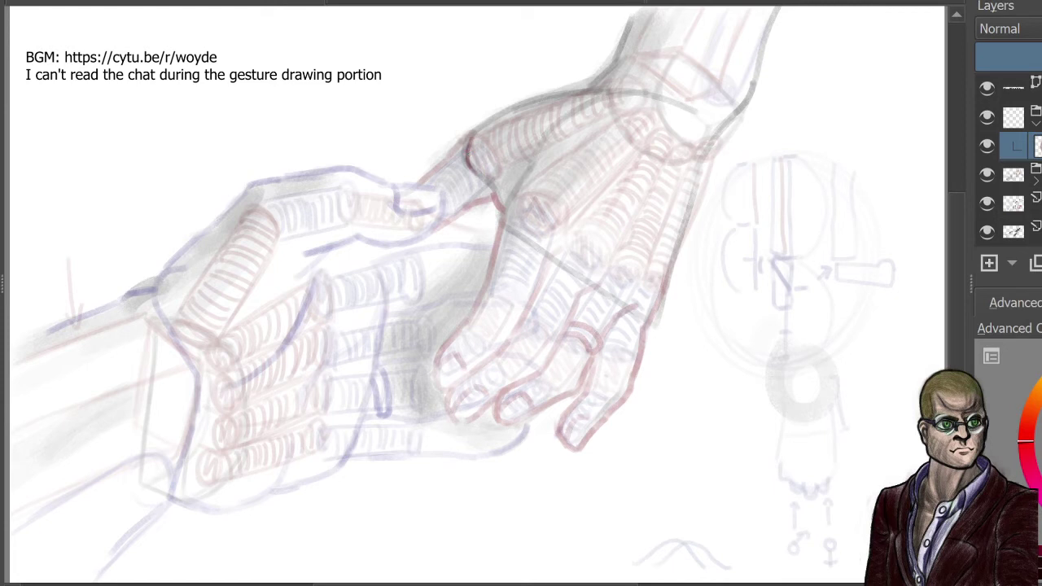
pyautogui.moveTo(471, 137)
pyautogui.mouseDown()
pyautogui.moveTo(478, 170)
pyautogui.moveTo(506, 201)
pyautogui.mouseUp()
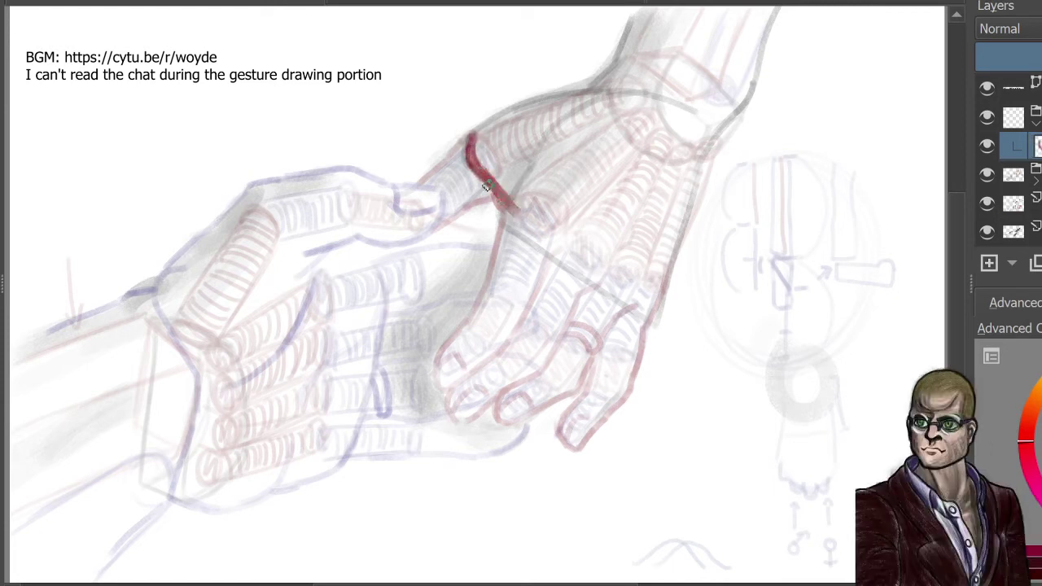
pyautogui.moveTo(505, 202); pyautogui.dragTo(517, 220)
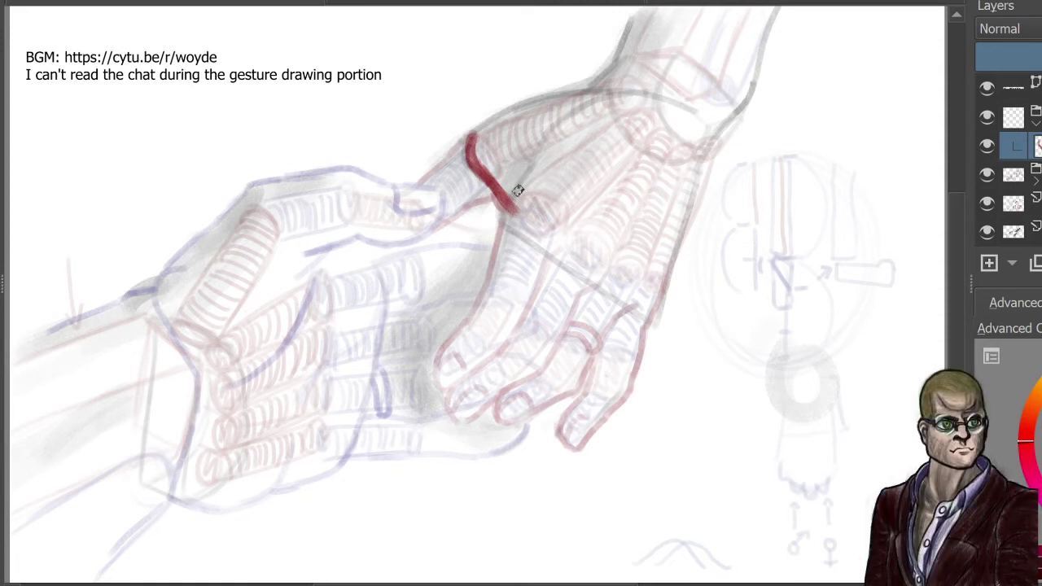
pyautogui.moveTo(511, 210); pyautogui.dragTo(593, 109)
pyautogui.moveTo(488, 130)
pyautogui.mouseDown()
pyautogui.moveTo(599, 100)
pyautogui.moveTo(554, 159)
pyautogui.mouseUp()
pyautogui.moveTo(594, 103)
pyautogui.mouseDown()
pyautogui.moveTo(511, 207)
pyautogui.moveTo(599, 102)
pyautogui.mouseUp()
pyautogui.moveTo(472, 137); pyautogui.dragTo(596, 100)
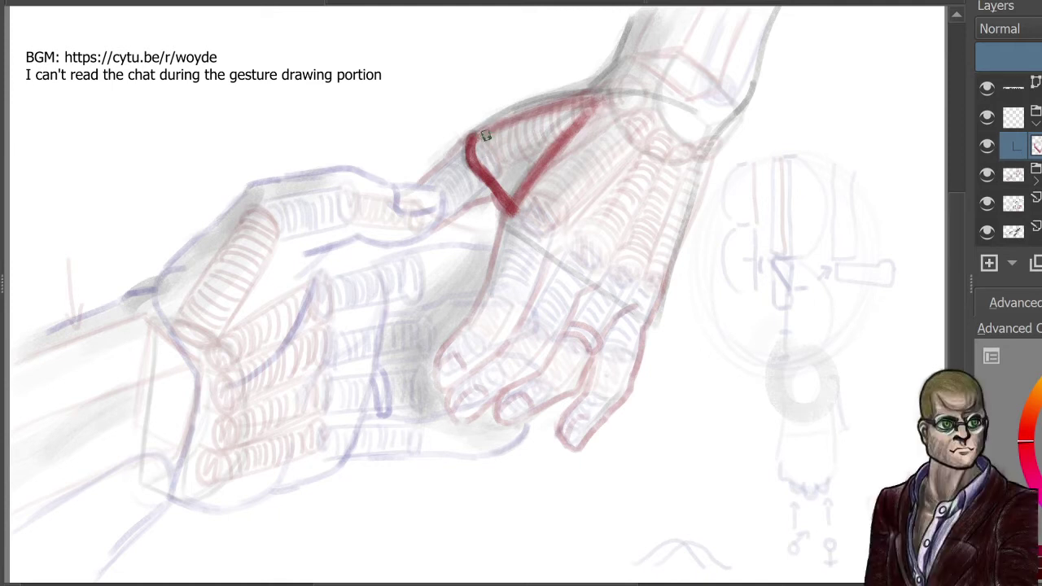
# Step: Fill the right hand's triangular thumb-base muscle with red cross-contour hatching
pyautogui.moveTo(481, 130)
pyautogui.mouseDown()
pyautogui.moveTo(501, 149)
pyautogui.moveTo(509, 190)
pyautogui.moveTo(508, 138)
pyautogui.moveTo(524, 185)
pyautogui.mouseUp()
pyautogui.moveTo(506, 120)
pyautogui.mouseDown()
pyautogui.moveTo(525, 177)
pyautogui.moveTo(541, 159)
pyautogui.mouseUp()
pyautogui.moveTo(535, 111); pyautogui.dragTo(561, 147)
pyautogui.moveTo(554, 106)
pyautogui.mouseDown()
pyautogui.moveTo(569, 140)
pyautogui.moveTo(577, 125)
pyautogui.mouseUp()
pyautogui.moveTo(570, 103); pyautogui.dragTo(584, 122)
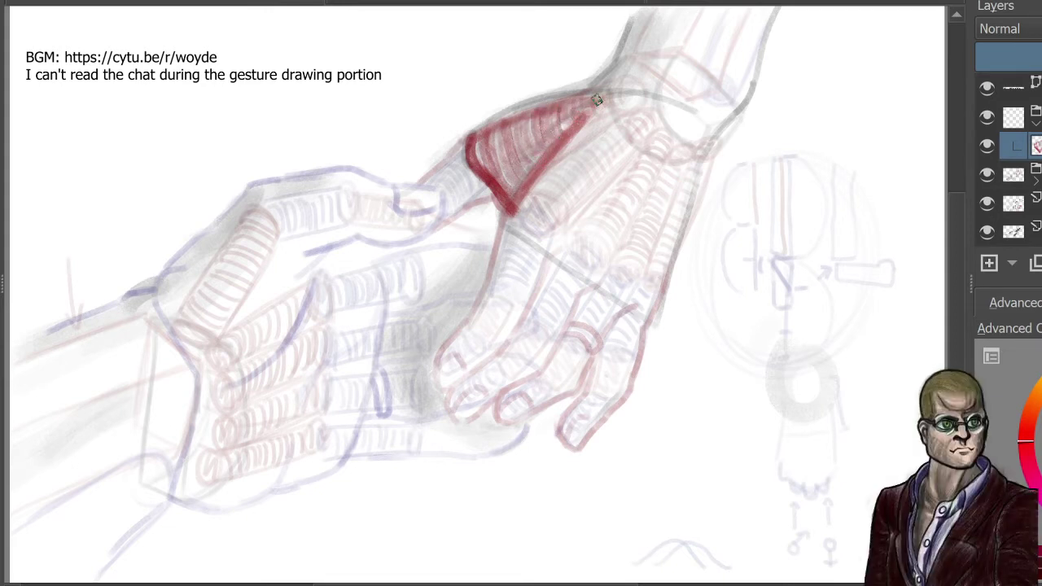
# Step: Outline the left hand's thumb-base muscle as a thick red rounded form spanning from the thumb metacarpal to the palm's heel
pyautogui.moveTo(250, 214); pyautogui.dragTo(170, 324)
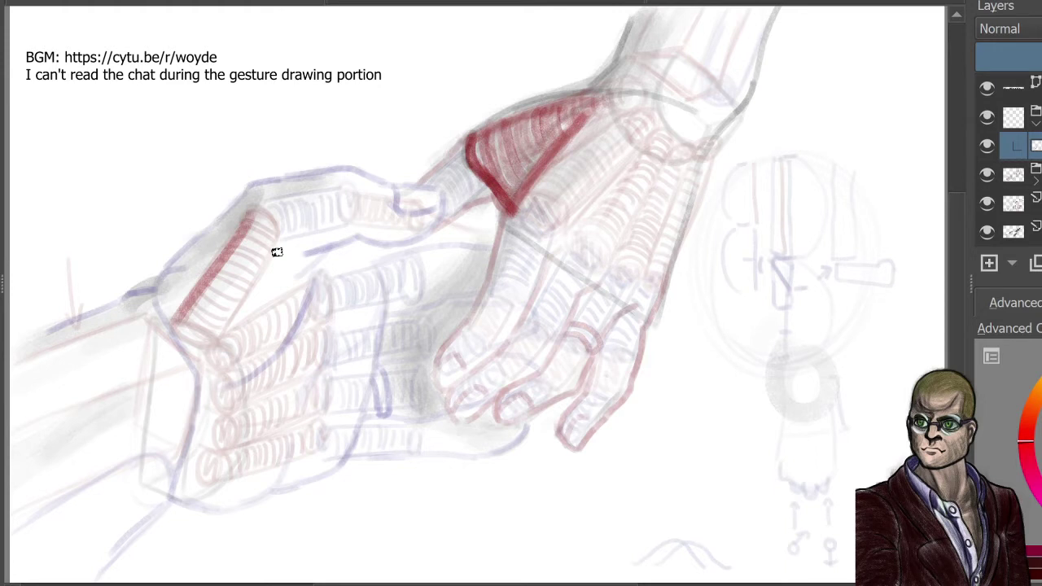
pyautogui.moveTo(277, 252)
pyautogui.mouseDown()
pyautogui.moveTo(268, 226)
pyautogui.moveTo(280, 272)
pyautogui.mouseUp()
pyautogui.moveTo(210, 416); pyautogui.dragTo(239, 399)
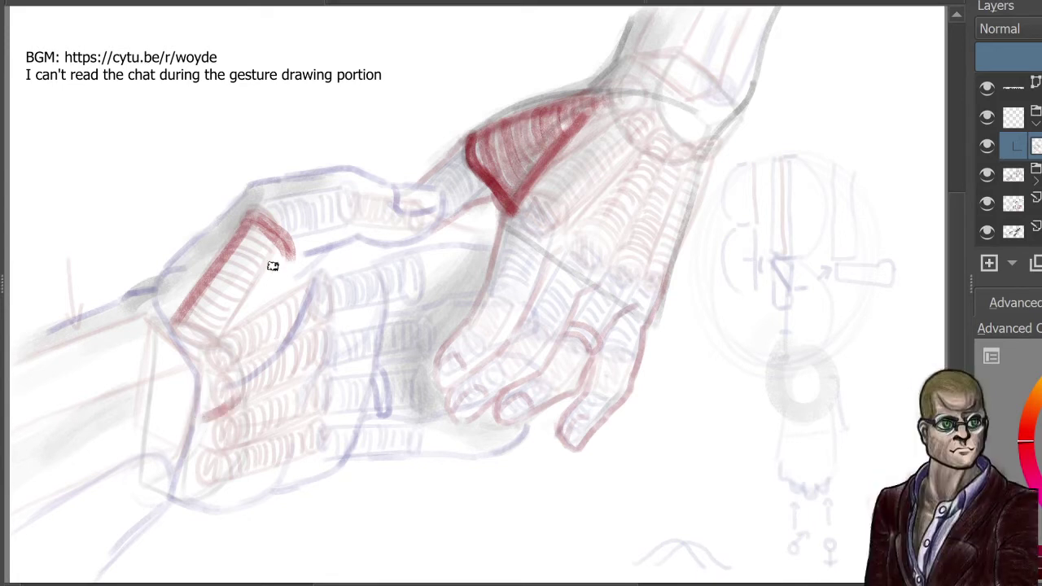
pyautogui.moveTo(289, 254)
pyautogui.mouseDown()
pyautogui.moveTo(261, 333)
pyautogui.moveTo(291, 266)
pyautogui.moveTo(237, 346)
pyautogui.moveTo(285, 252)
pyautogui.moveTo(272, 345)
pyautogui.moveTo(278, 292)
pyautogui.moveTo(256, 374)
pyautogui.mouseUp()
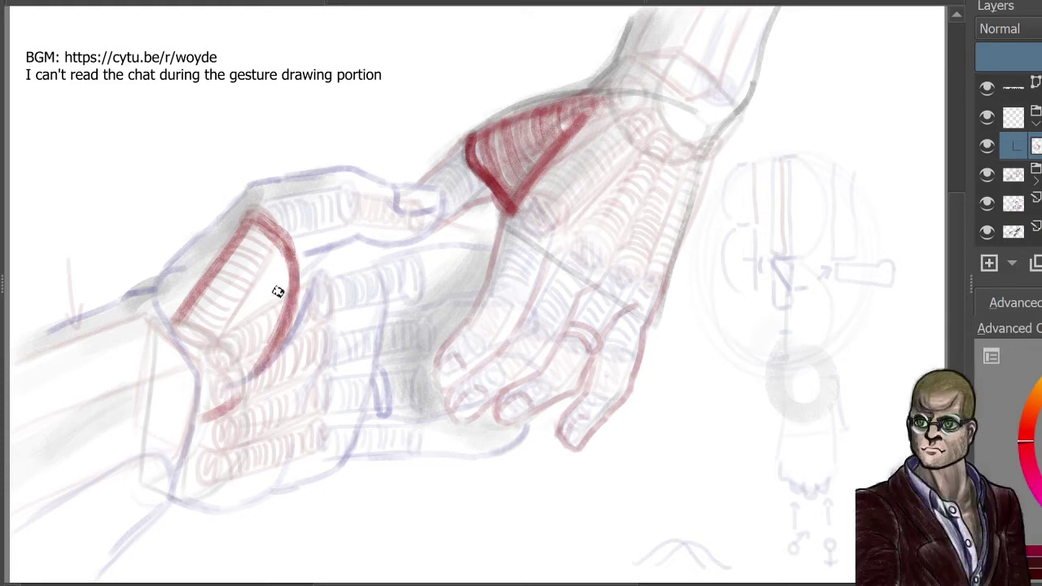
pyautogui.moveTo(277, 291); pyautogui.dragTo(240, 399)
pyautogui.moveTo(272, 333); pyautogui.dragTo(216, 408)
pyautogui.moveTo(281, 289); pyautogui.dragTo(203, 419)
pyautogui.moveTo(284, 238)
pyautogui.mouseDown()
pyautogui.moveTo(276, 336)
pyautogui.moveTo(213, 259)
pyautogui.mouseUp()
pyautogui.moveTo(251, 220)
pyautogui.mouseDown()
pyautogui.moveTo(181, 329)
pyautogui.moveTo(229, 243)
pyautogui.moveTo(175, 322)
pyautogui.mouseUp()
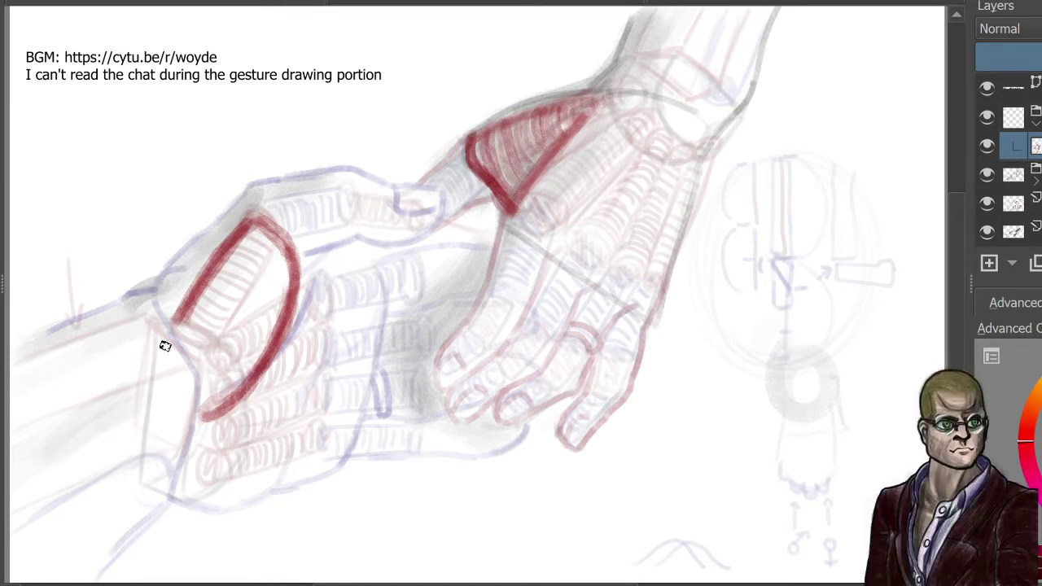
# Step: Hatch the left hand's thumb-base muscle densely in red and add a lighter red strip along its outer edge
pyautogui.moveTo(186, 324)
pyautogui.mouseDown()
pyautogui.moveTo(188, 383)
pyautogui.moveTo(195, 313)
pyautogui.moveTo(228, 382)
pyautogui.moveTo(211, 293)
pyautogui.moveTo(202, 320)
pyautogui.moveTo(228, 367)
pyautogui.moveTo(230, 279)
pyautogui.moveTo(216, 267)
pyautogui.moveTo(250, 351)
pyautogui.moveTo(250, 228)
pyautogui.moveTo(253, 272)
pyautogui.moveTo(263, 340)
pyautogui.mouseUp()
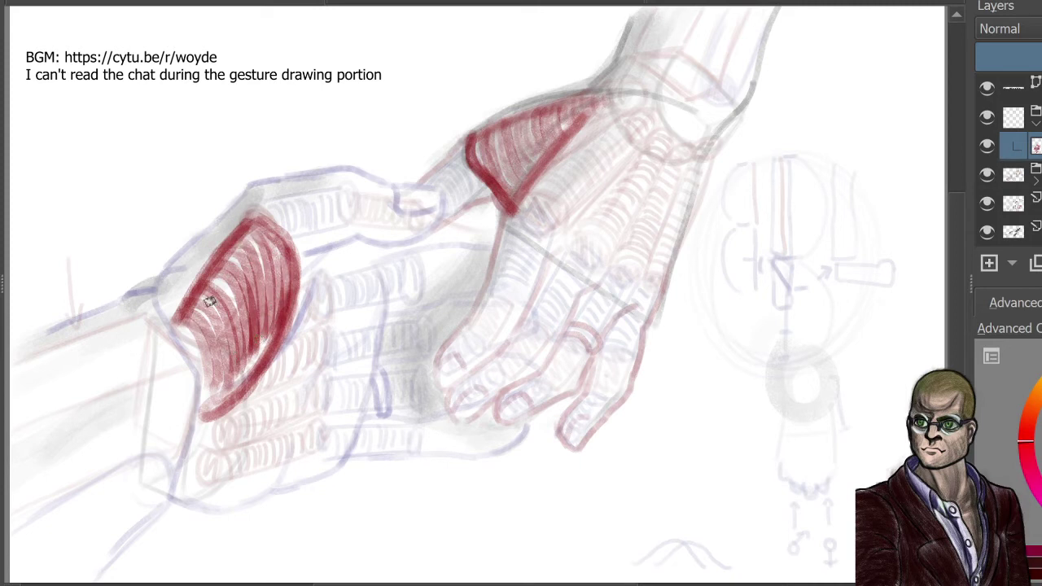
pyautogui.moveTo(209, 301)
pyautogui.mouseDown()
pyautogui.moveTo(186, 326)
pyautogui.moveTo(212, 340)
pyautogui.moveTo(208, 283)
pyautogui.moveTo(245, 280)
pyautogui.moveTo(247, 241)
pyautogui.moveTo(237, 339)
pyautogui.moveTo(207, 350)
pyautogui.moveTo(211, 400)
pyautogui.mouseUp()
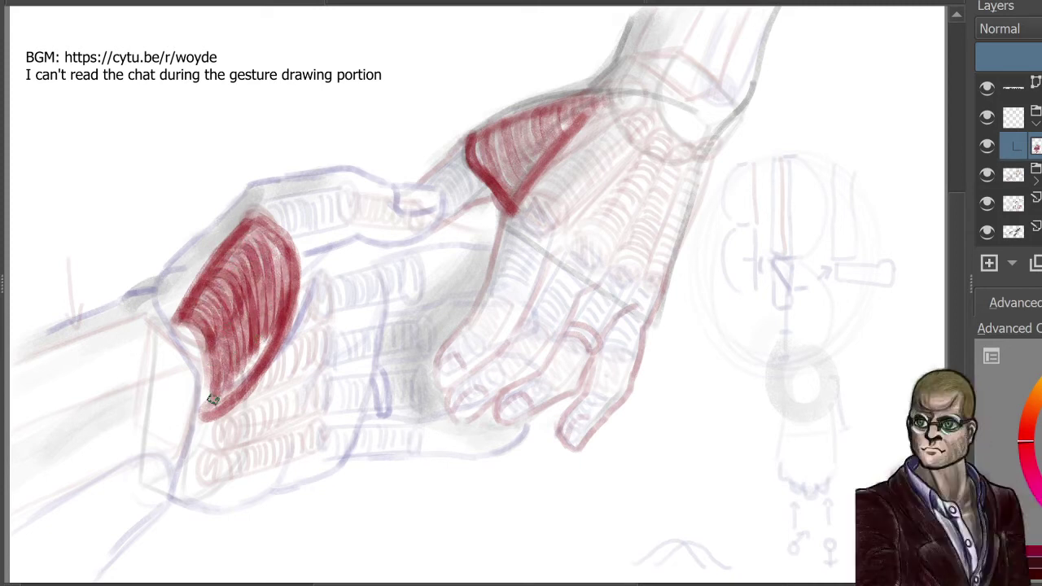
pyautogui.moveTo(259, 327); pyautogui.dragTo(248, 379)
pyautogui.moveTo(239, 218)
pyautogui.mouseDown()
pyautogui.moveTo(151, 298)
pyautogui.moveTo(228, 227)
pyautogui.moveTo(159, 327)
pyautogui.mouseUp()
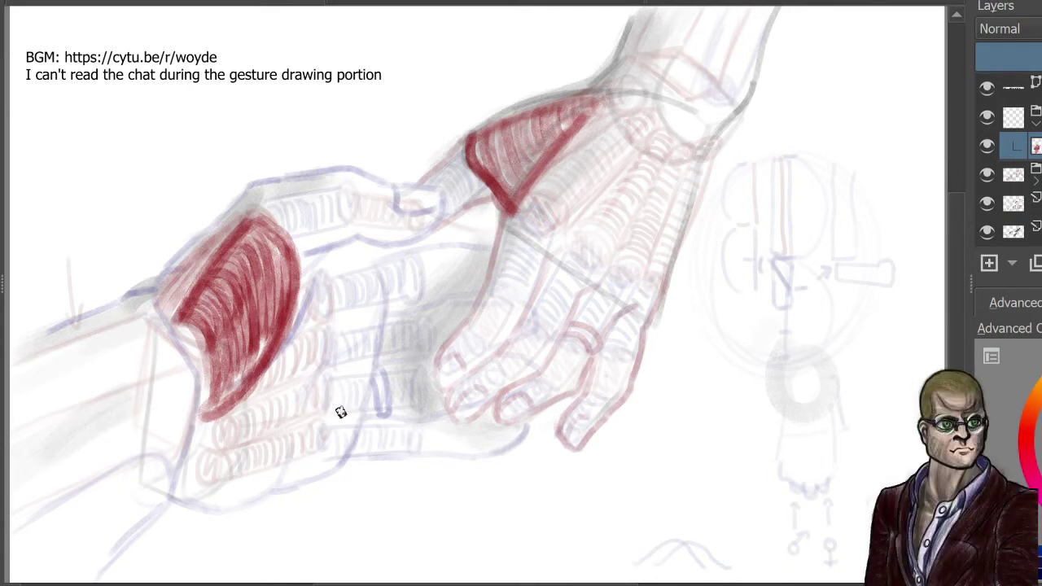
# Step: Outline the left hand's little-finger-side palm muscle as a blue rounded form and hatch it with cross-contours
pyautogui.moveTo(361, 413); pyautogui.dragTo(303, 412)
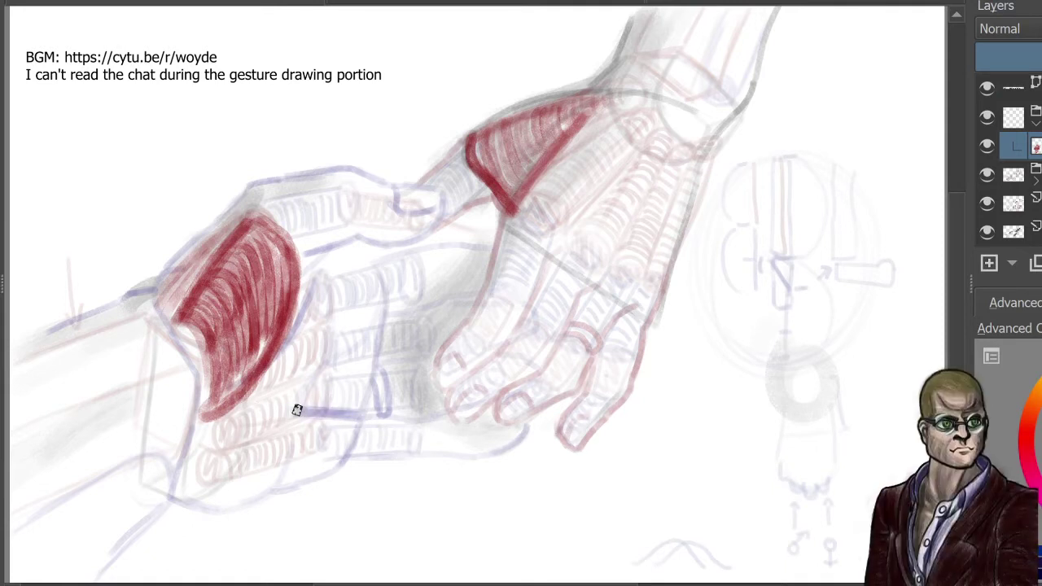
pyautogui.moveTo(350, 416)
pyautogui.mouseDown()
pyautogui.moveTo(286, 405)
pyautogui.moveTo(313, 411)
pyautogui.moveTo(233, 414)
pyautogui.moveTo(195, 430)
pyautogui.mouseUp()
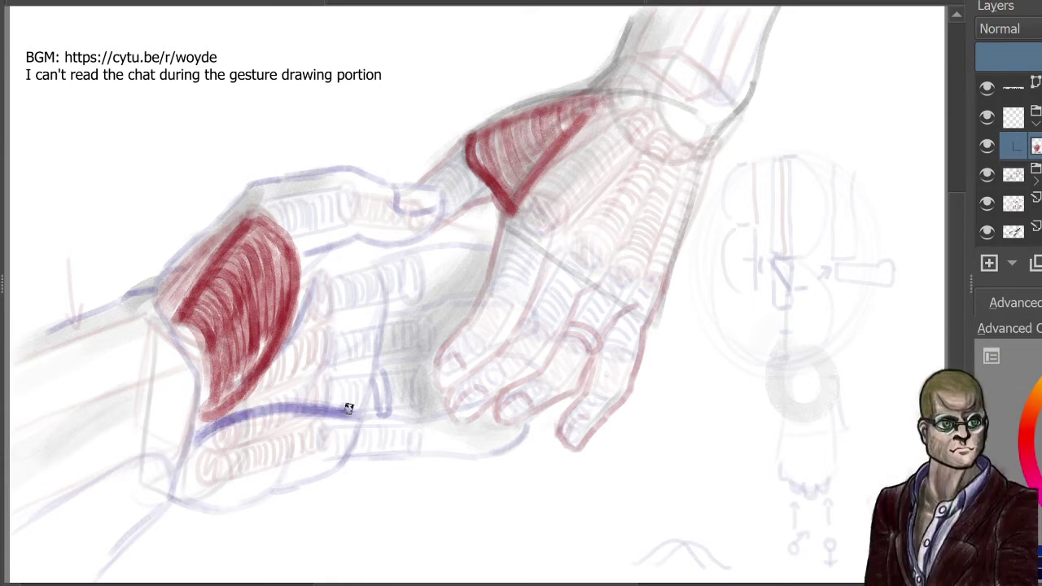
pyautogui.moveTo(348, 409)
pyautogui.mouseDown()
pyautogui.moveTo(344, 443)
pyautogui.moveTo(353, 448)
pyautogui.moveTo(310, 475)
pyautogui.moveTo(322, 468)
pyautogui.moveTo(325, 487)
pyautogui.moveTo(336, 465)
pyautogui.moveTo(228, 503)
pyautogui.moveTo(261, 496)
pyautogui.moveTo(195, 486)
pyautogui.moveTo(215, 416)
pyautogui.mouseUp()
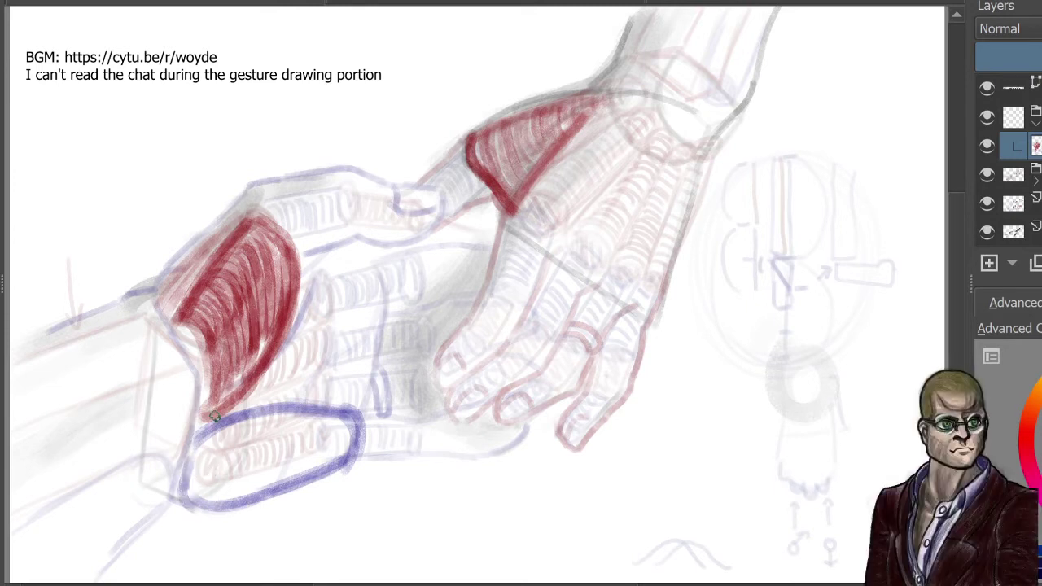
pyautogui.moveTo(207, 451); pyautogui.dragTo(186, 491)
pyautogui.moveTo(208, 448)
pyautogui.mouseDown()
pyautogui.moveTo(202, 497)
pyautogui.moveTo(221, 439)
pyautogui.moveTo(235, 493)
pyautogui.mouseUp()
pyautogui.moveTo(250, 441)
pyautogui.mouseDown()
pyautogui.moveTo(252, 477)
pyautogui.moveTo(267, 483)
pyautogui.moveTo(290, 421)
pyautogui.moveTo(306, 415)
pyautogui.moveTo(308, 436)
pyautogui.moveTo(331, 420)
pyautogui.moveTo(330, 458)
pyautogui.mouseUp()
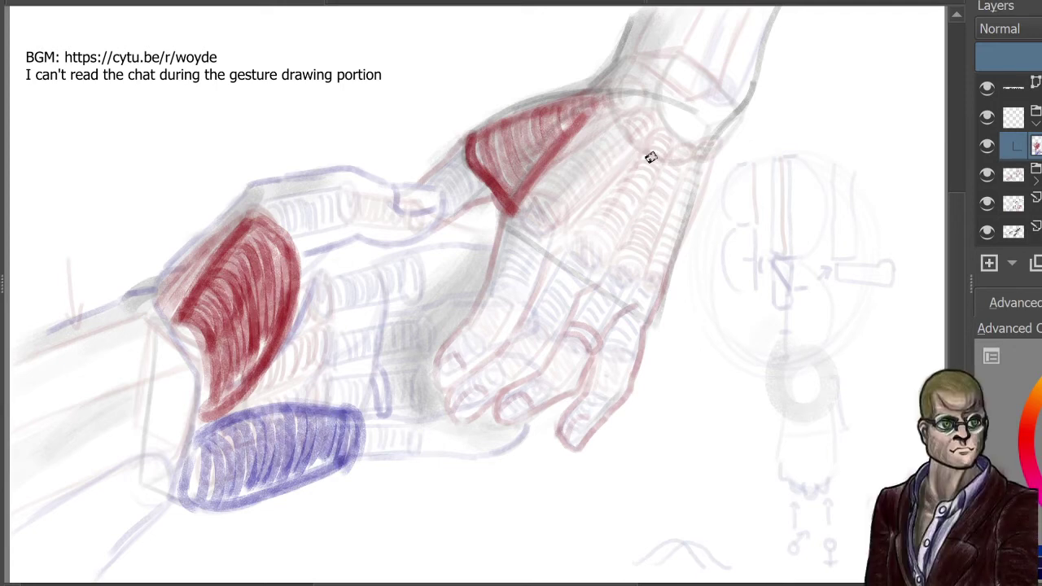
# Step: Draw and hatch the right hand's little-finger-side muscle as a narrow blue form, and lower the muscle layer's opacity
pyautogui.moveTo(618, 281)
pyautogui.mouseDown()
pyautogui.moveTo(659, 182)
pyautogui.moveTo(689, 139)
pyautogui.mouseUp()
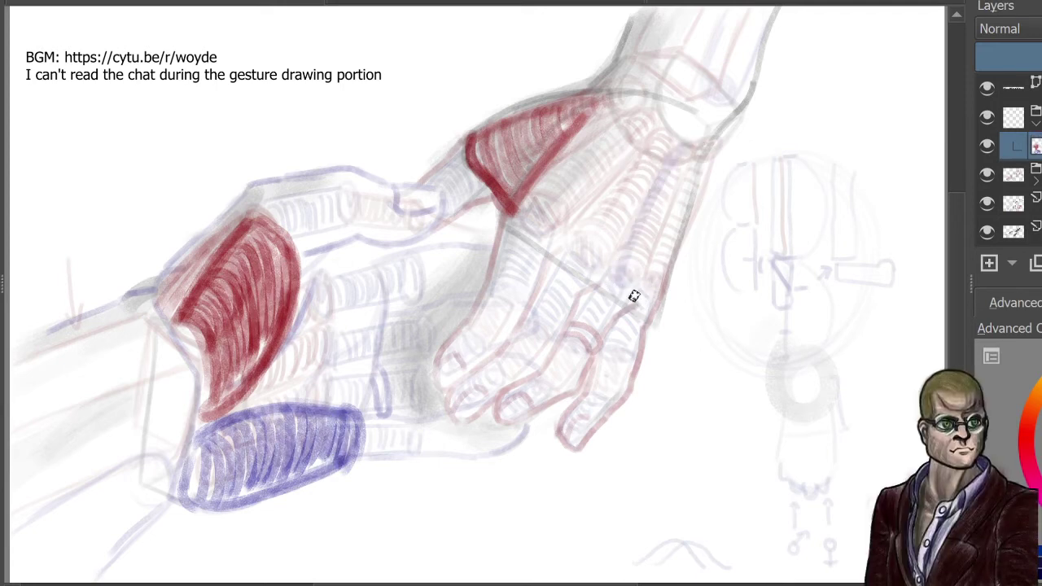
pyautogui.moveTo(635, 296)
pyautogui.mouseDown()
pyautogui.moveTo(650, 214)
pyautogui.moveTo(667, 182)
pyautogui.mouseUp()
pyautogui.moveTo(661, 220)
pyautogui.mouseDown()
pyautogui.moveTo(635, 266)
pyautogui.moveTo(655, 280)
pyautogui.mouseUp()
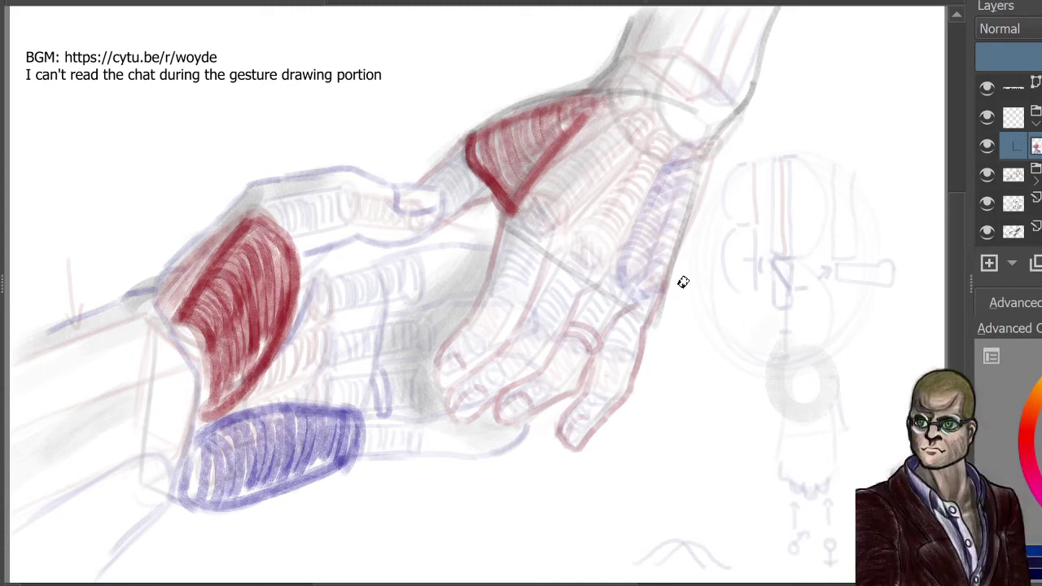
pyautogui.click(1039, 56)
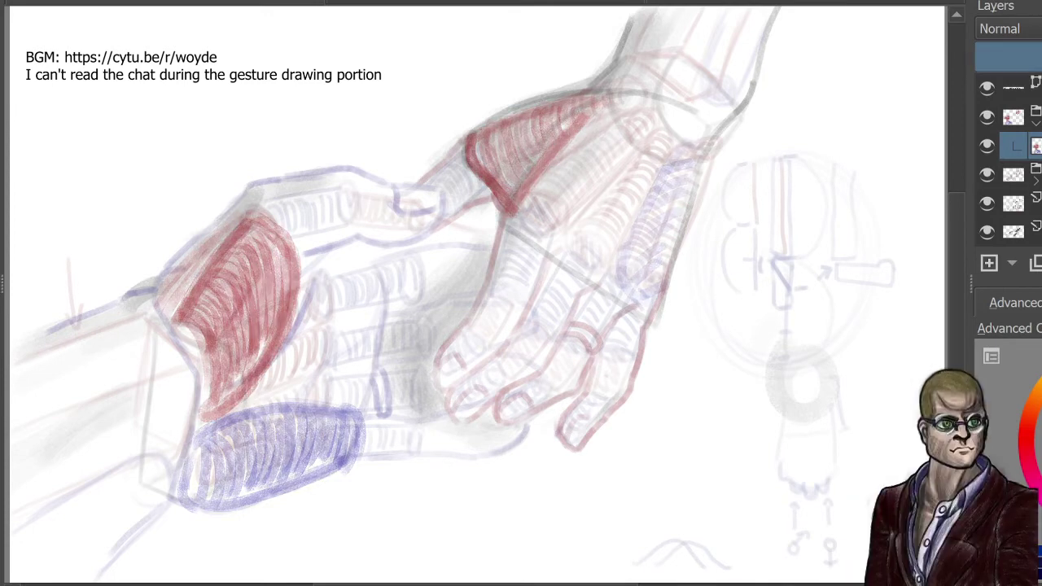
# Step: Add a new layer and sketch two small blue U-shaped diagrams in the empty space beside the right wrist
pyautogui.click(989, 262)
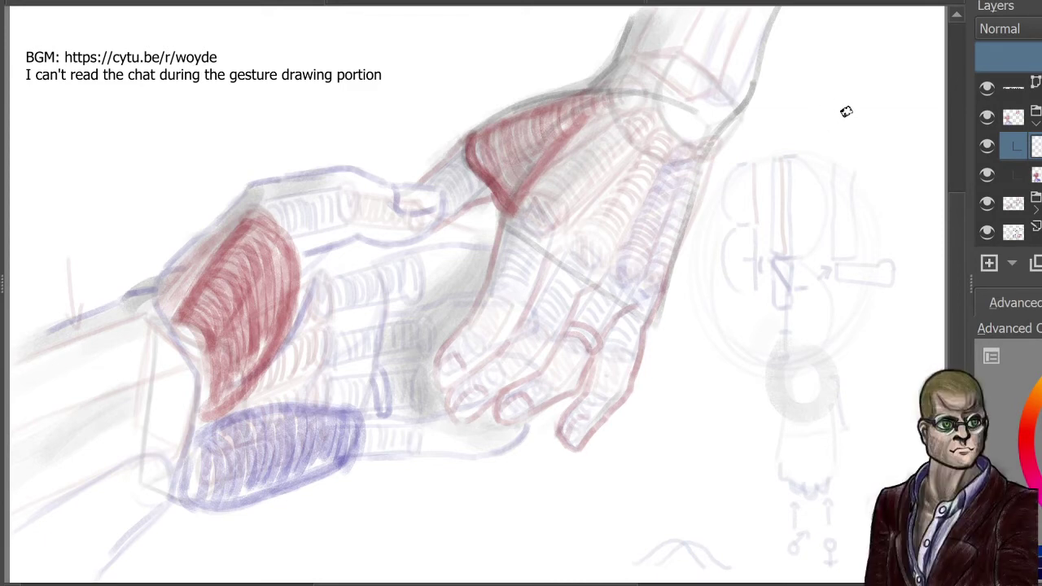
pyautogui.moveTo(820, 101)
pyautogui.mouseDown()
pyautogui.moveTo(846, 119)
pyautogui.moveTo(857, 73)
pyautogui.mouseUp()
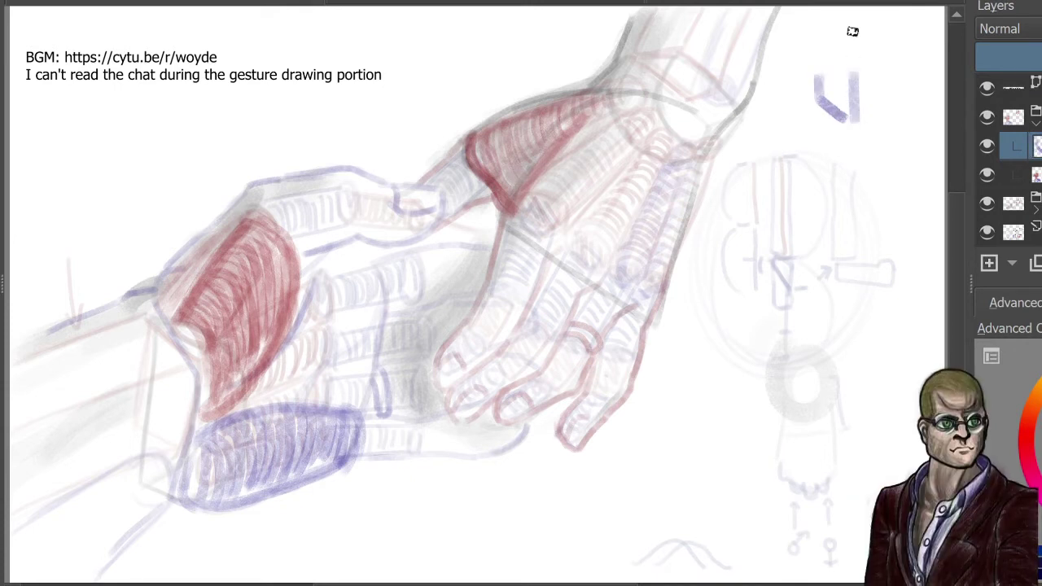
pyautogui.moveTo(880, 131)
pyautogui.mouseDown()
pyautogui.moveTo(915, 131)
pyautogui.moveTo(879, 124)
pyautogui.moveTo(878, 75)
pyautogui.mouseUp()
pyautogui.moveTo(917, 130); pyautogui.dragTo(920, 73)
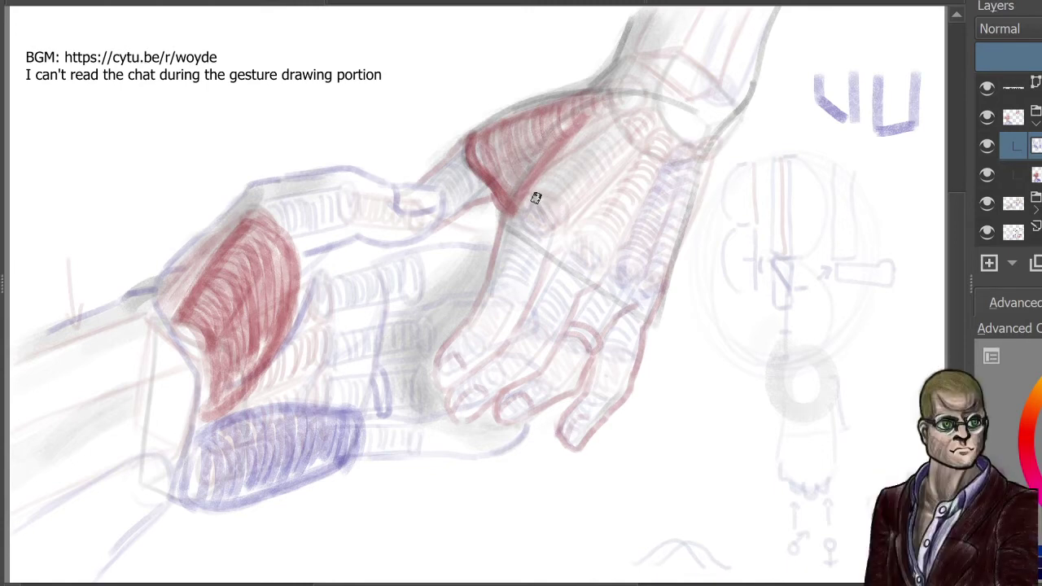
# Step: Draw two thick blue lines across each hand, one on either side of the knuckles, to mark the finger-base bands
pyautogui.moveTo(545, 198); pyautogui.dragTo(665, 288)
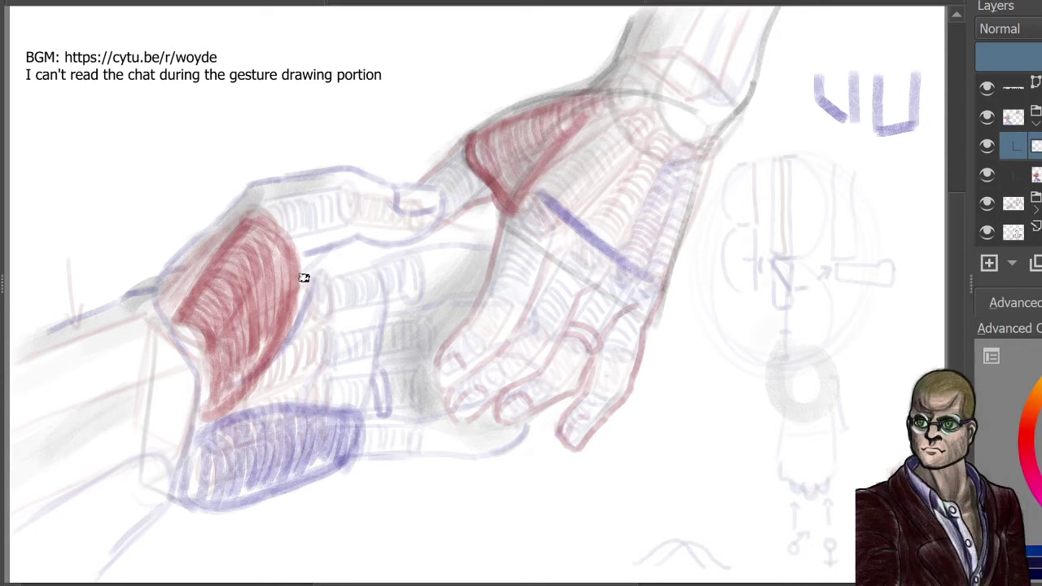
pyautogui.moveTo(303, 279); pyautogui.dragTo(298, 453)
pyautogui.moveTo(300, 307); pyautogui.dragTo(293, 453)
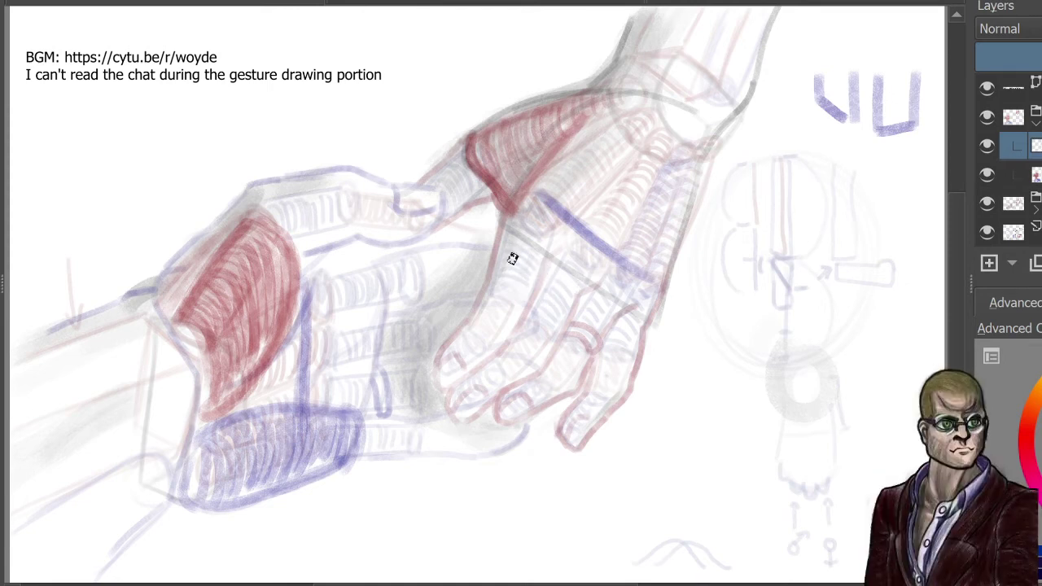
pyautogui.moveTo(500, 248); pyautogui.dragTo(630, 329)
pyautogui.moveTo(368, 277)
pyautogui.mouseDown()
pyautogui.moveTo(369, 415)
pyautogui.moveTo(363, 386)
pyautogui.moveTo(355, 454)
pyautogui.mouseUp()
pyautogui.moveTo(374, 280); pyautogui.dragTo(355, 459)
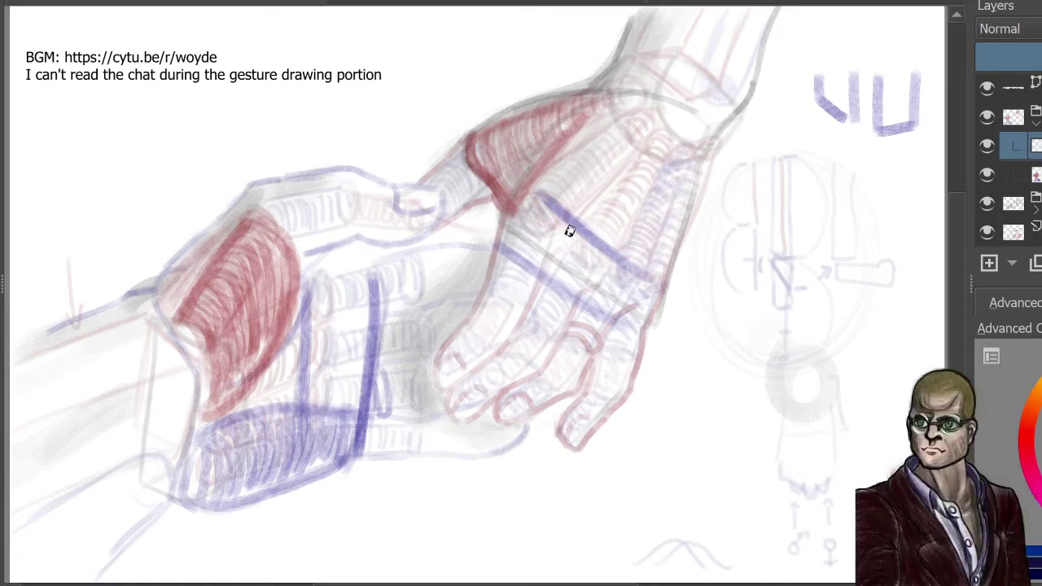
# Step: Divide the right hand's knuckle band into finger sections with short blue cross lines
pyautogui.moveTo(536, 264); pyautogui.dragTo(578, 231)
pyautogui.moveTo(538, 196)
pyautogui.mouseDown()
pyautogui.moveTo(493, 233)
pyautogui.moveTo(493, 252)
pyautogui.mouseUp()
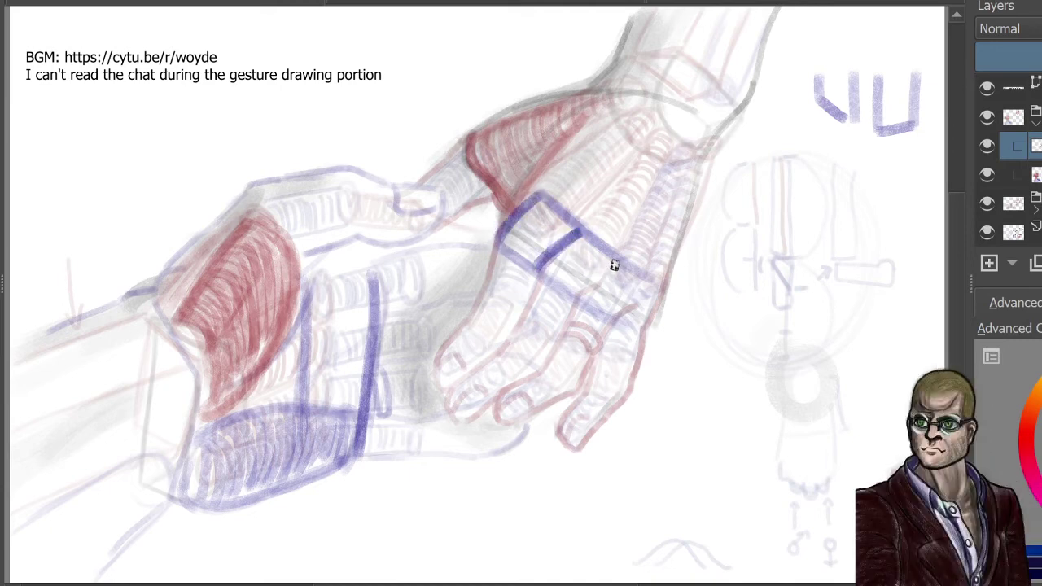
pyautogui.moveTo(580, 295)
pyautogui.mouseDown()
pyautogui.moveTo(617, 261)
pyautogui.moveTo(578, 298)
pyautogui.mouseUp()
pyautogui.moveTo(660, 285); pyautogui.dragTo(606, 326)
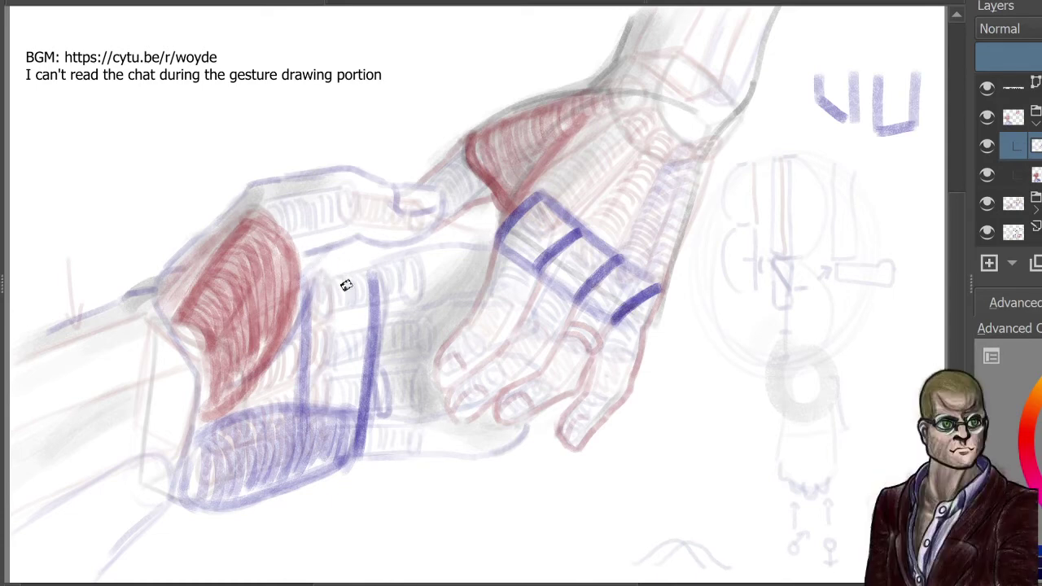
# Step: Divide the left hand's knuckle band into four finger sections with curved blue cross lines and cap its index-finger end
pyautogui.moveTo(309, 299); pyautogui.dragTo(376, 319)
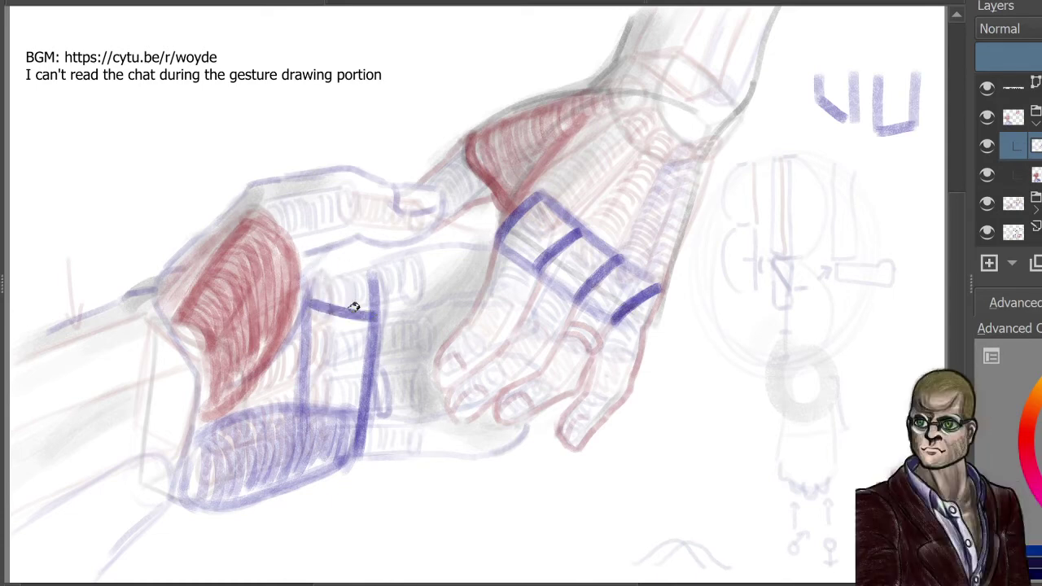
pyautogui.moveTo(306, 349); pyautogui.dragTo(370, 368)
pyautogui.moveTo(321, 400); pyautogui.dragTo(372, 418)
pyautogui.moveTo(302, 436)
pyautogui.mouseDown()
pyautogui.moveTo(356, 458)
pyautogui.moveTo(352, 446)
pyautogui.mouseUp()
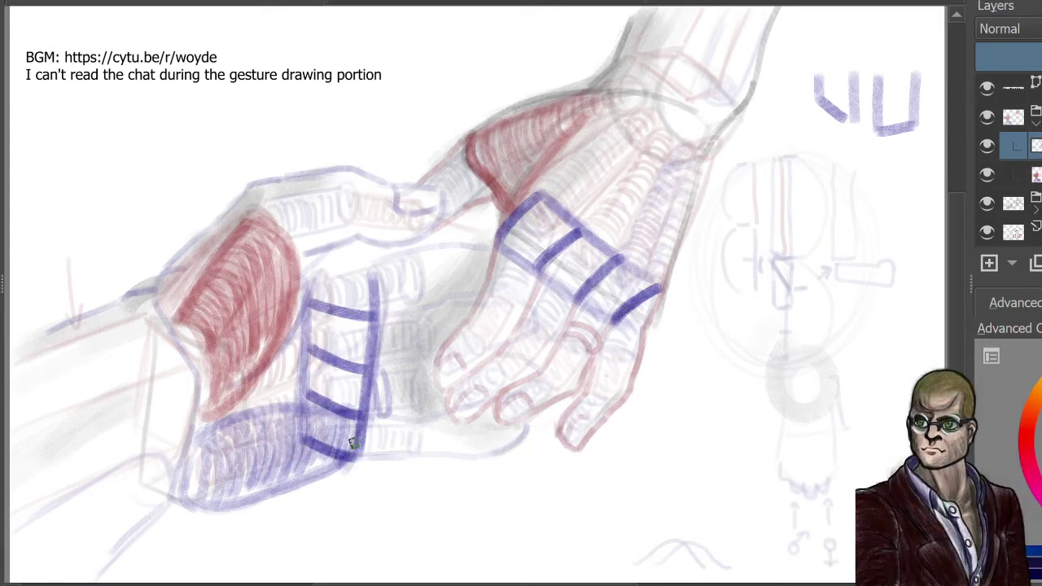
pyautogui.moveTo(314, 259); pyautogui.dragTo(378, 285)
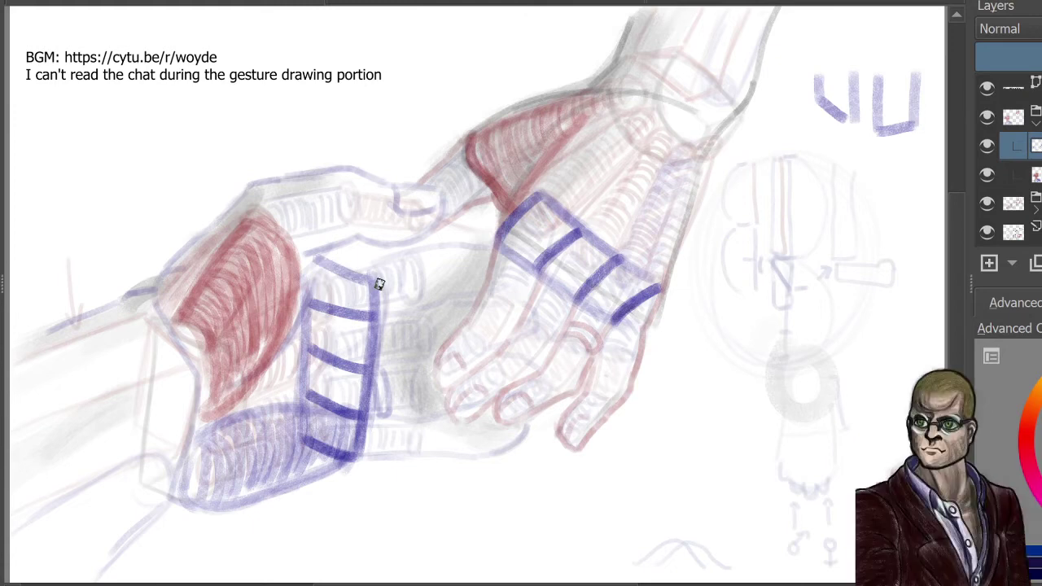
# Step: Close the right hand's knuckle band at the little-finger edge, and hide and reshow the band layer for comparison
pyautogui.moveTo(666, 304)
pyautogui.mouseDown()
pyautogui.moveTo(640, 337)
pyautogui.moveTo(666, 317)
pyautogui.moveTo(632, 335)
pyautogui.moveTo(618, 327)
pyautogui.moveTo(652, 335)
pyautogui.mouseUp()
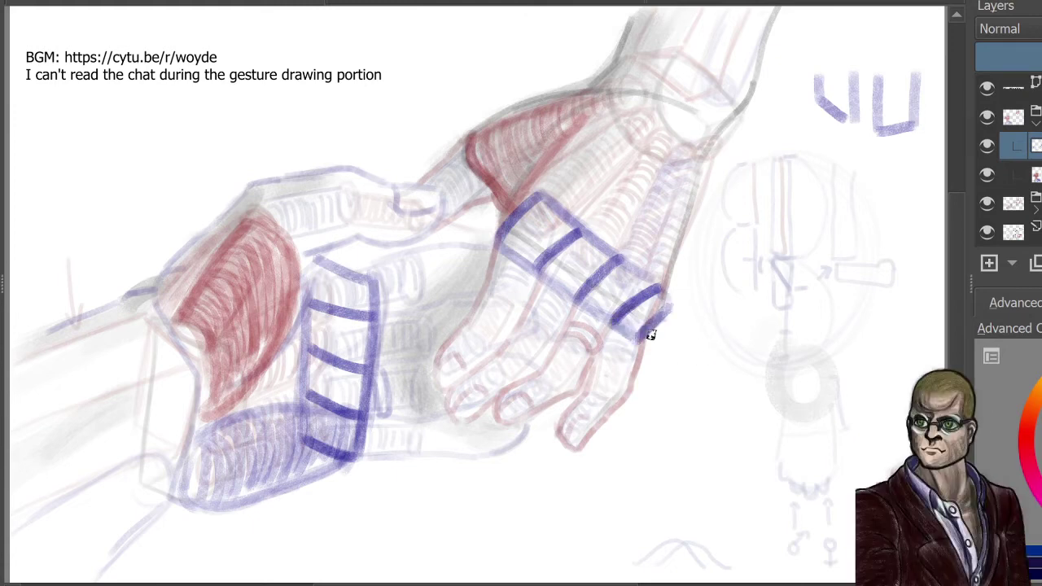
pyautogui.click(987, 146)
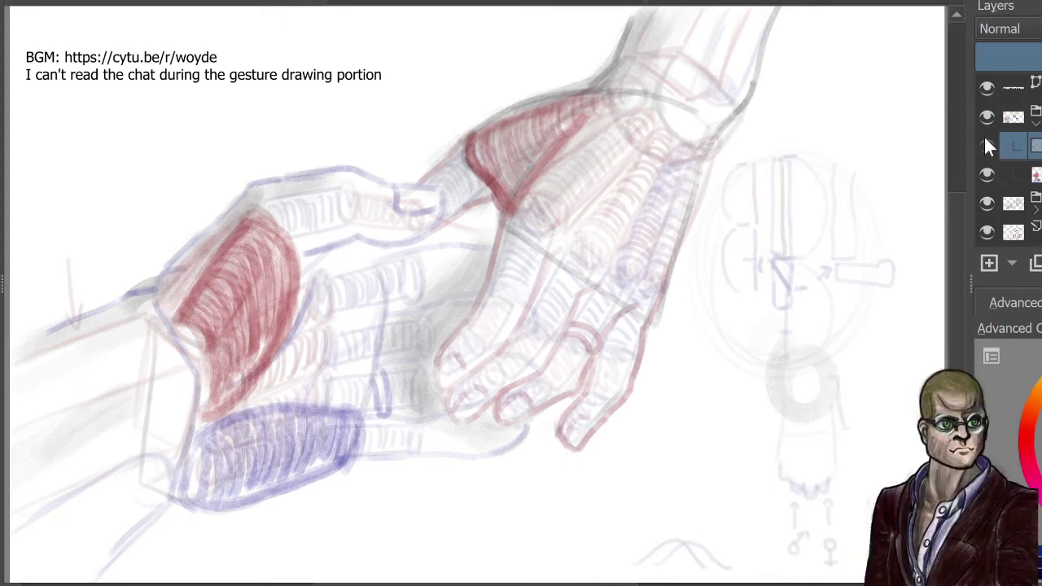
pyautogui.click(987, 145)
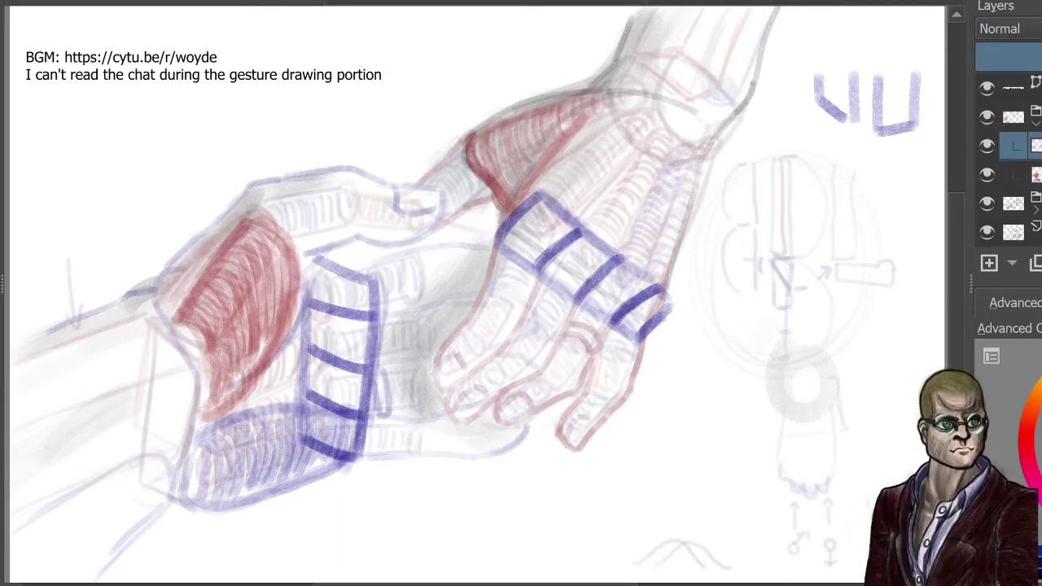
# Step: Start a new gesture sketch on a blank canvas with loose blue contour strokes for its main forms
pyautogui.click(474, 3)
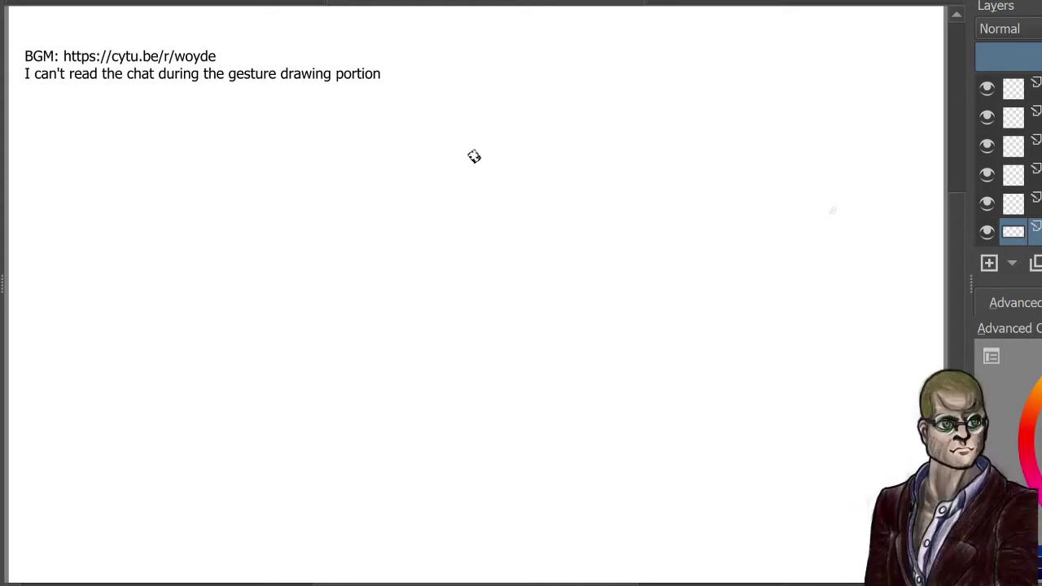
pyautogui.moveTo(460, 76)
pyautogui.mouseDown()
pyautogui.moveTo(510, 152)
pyautogui.moveTo(516, 184)
pyautogui.moveTo(593, 235)
pyautogui.moveTo(581, 267)
pyautogui.mouseUp()
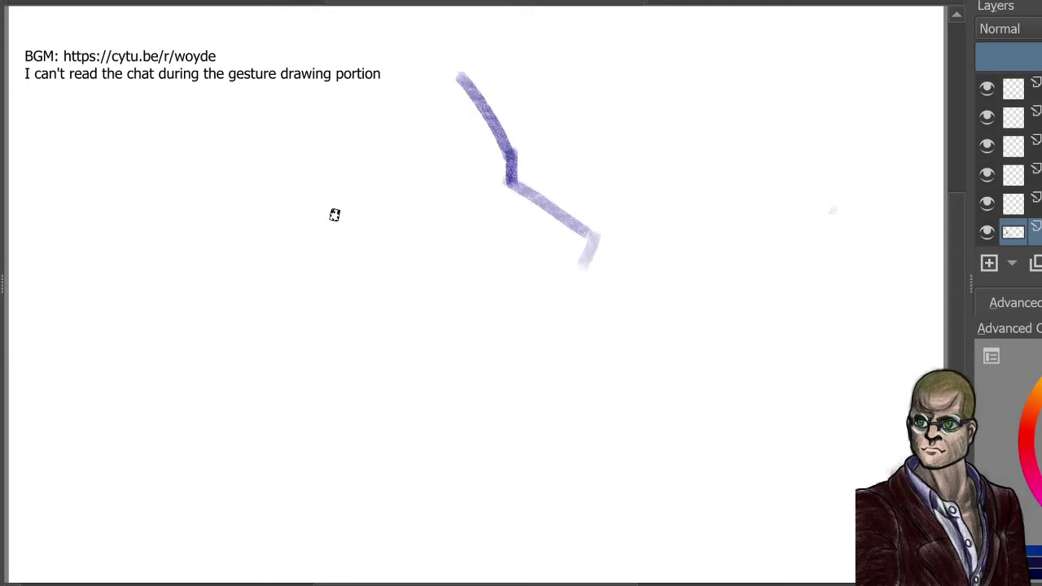
pyautogui.moveTo(352, 224)
pyautogui.mouseDown()
pyautogui.moveTo(310, 231)
pyautogui.moveTo(329, 329)
pyautogui.moveTo(391, 346)
pyautogui.mouseUp()
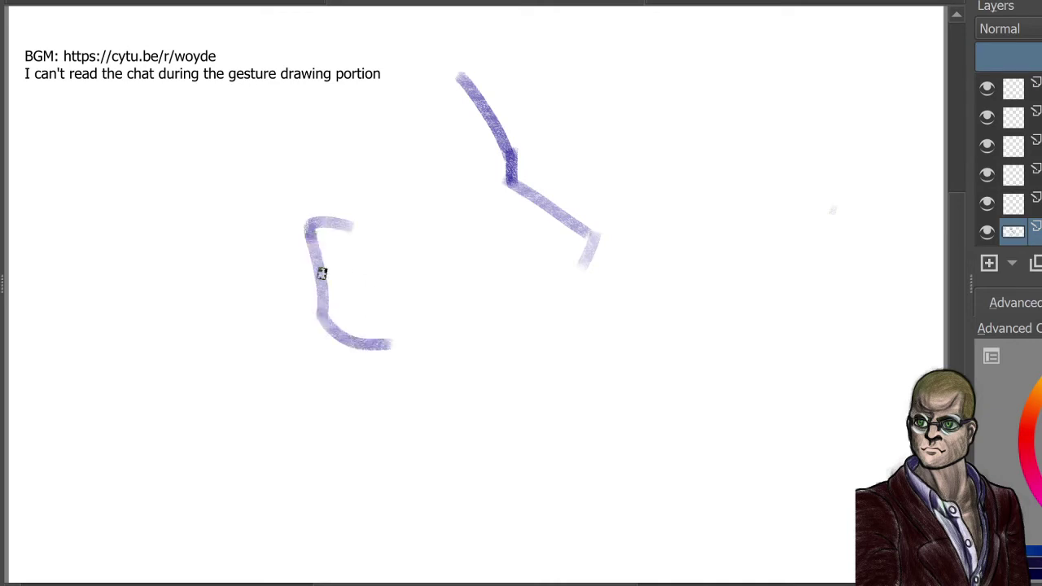
pyautogui.moveTo(318, 286); pyautogui.dragTo(303, 219)
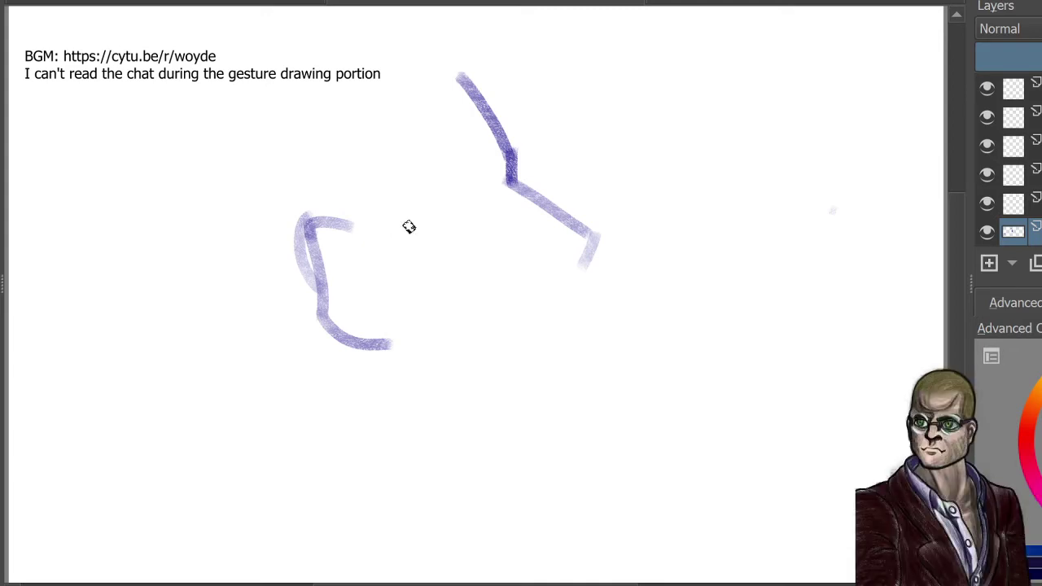
pyautogui.moveTo(376, 232)
pyautogui.mouseDown()
pyautogui.moveTo(461, 356)
pyautogui.moveTo(598, 351)
pyautogui.mouseUp()
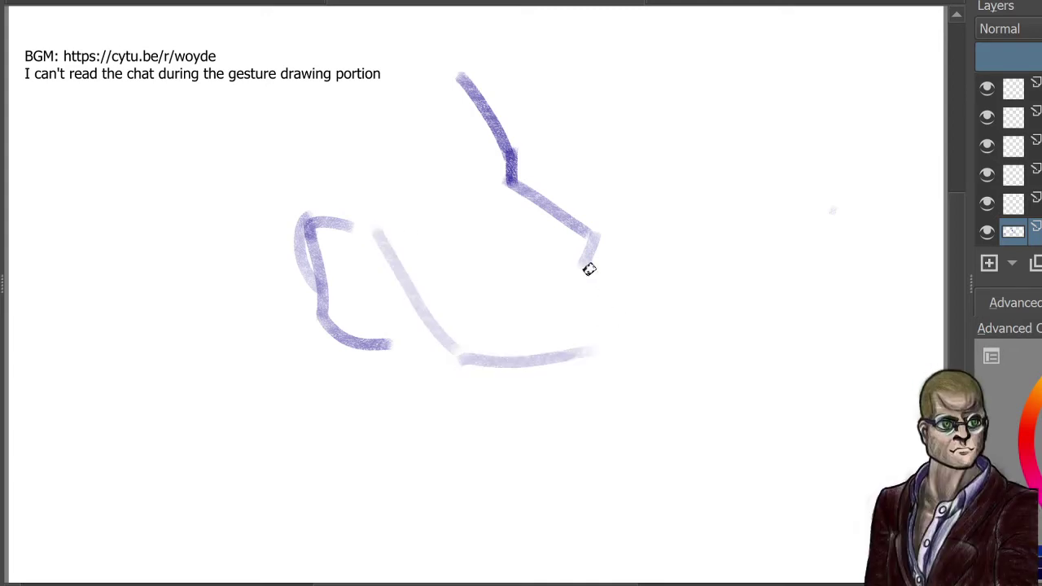
pyautogui.moveTo(590, 269)
pyautogui.mouseDown()
pyautogui.moveTo(614, 308)
pyautogui.moveTo(606, 376)
pyautogui.mouseUp()
# Step: Erase the gesture sketch's left-hand contour, redraw it as a wider blue curve, and add a small hooked form inside the sketch
pyautogui.press('e')
pyautogui.moveTo(325, 223)
pyautogui.mouseDown()
pyautogui.moveTo(304, 249)
pyautogui.moveTo(366, 346)
pyautogui.mouseUp()
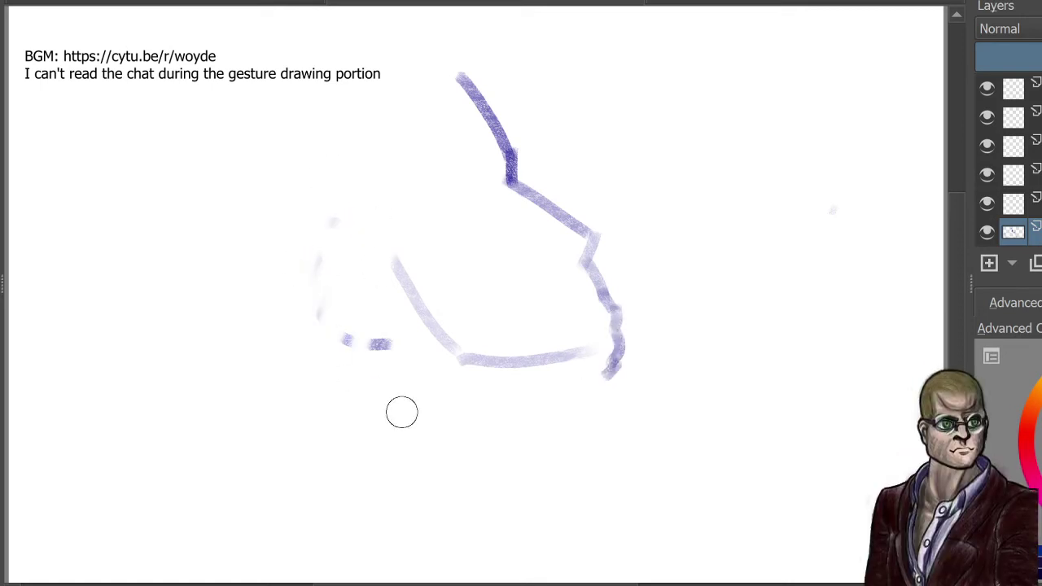
pyautogui.press('e')
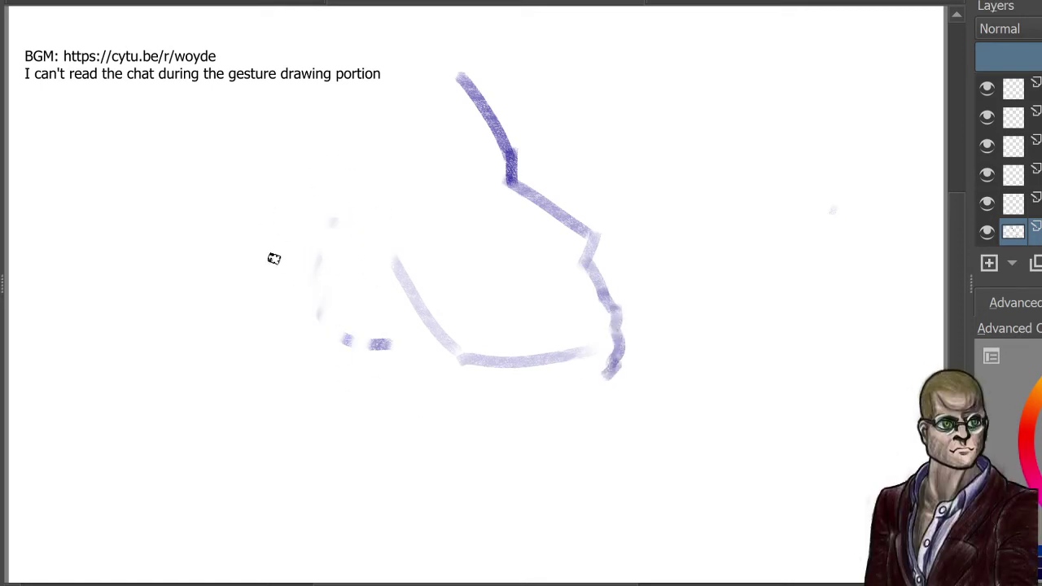
pyautogui.moveTo(305, 249)
pyautogui.mouseDown()
pyautogui.moveTo(262, 301)
pyautogui.moveTo(293, 366)
pyautogui.moveTo(377, 374)
pyautogui.mouseUp()
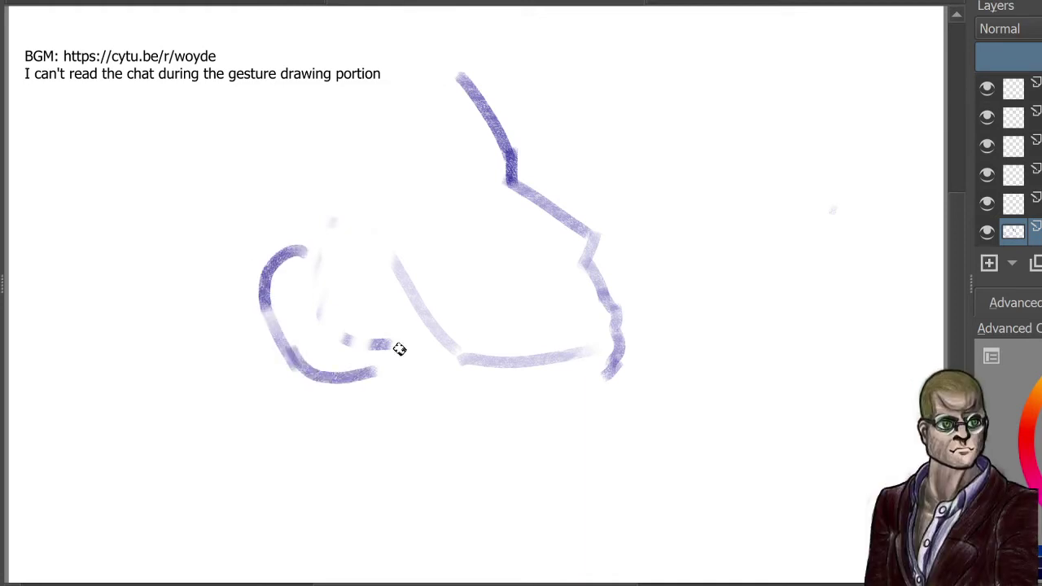
pyautogui.moveTo(473, 209); pyautogui.dragTo(409, 245)
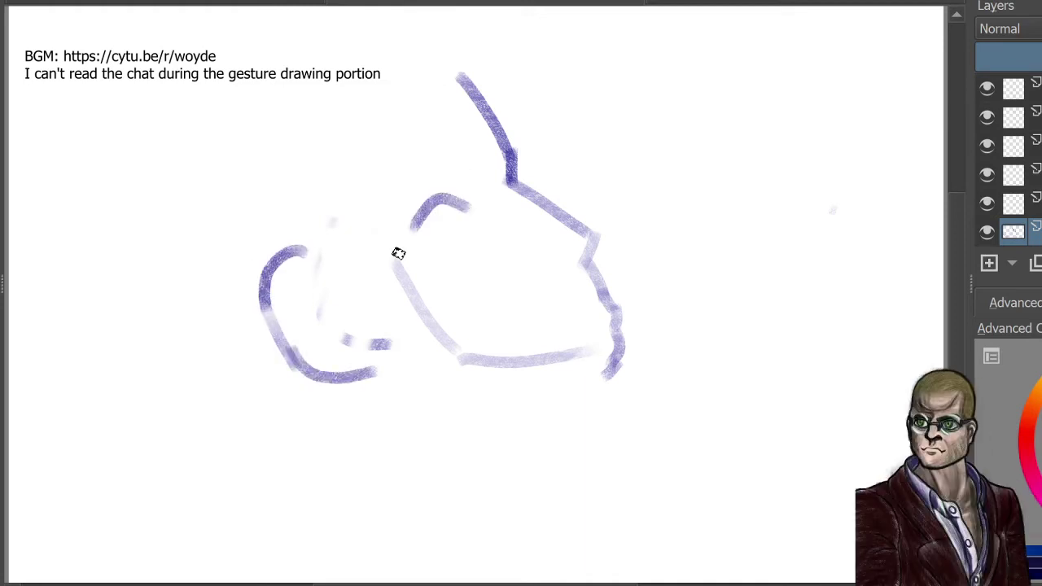
pyautogui.moveTo(436, 211); pyautogui.dragTo(469, 208)
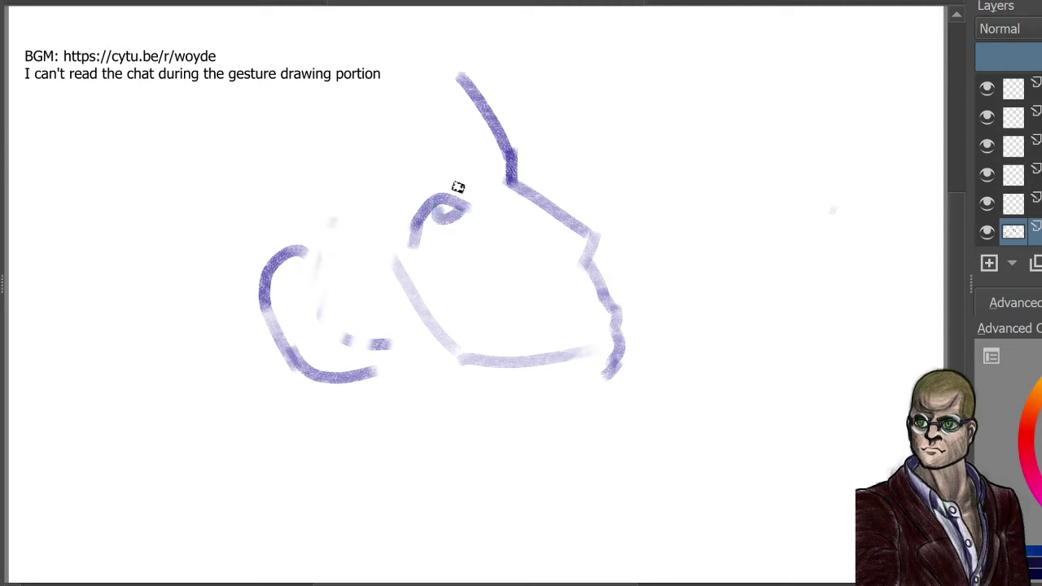
# Step: Hide the finished sketch and, on the next empty layer, sketch a U-shaped jaw contour with a central nose arch and two short eye curves
pyautogui.click(986, 232)
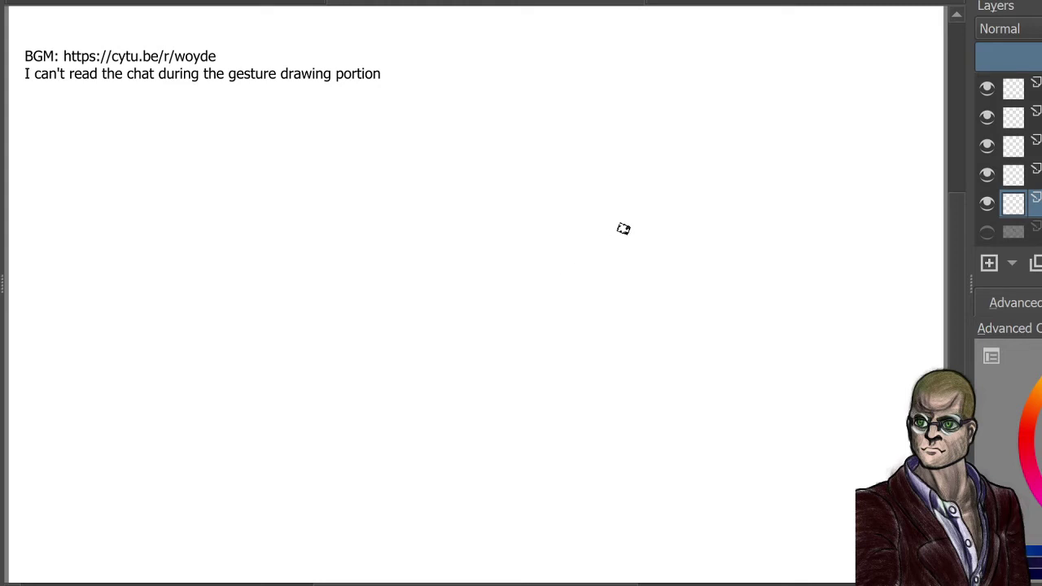
pyautogui.moveTo(639, 187); pyautogui.dragTo(605, 327)
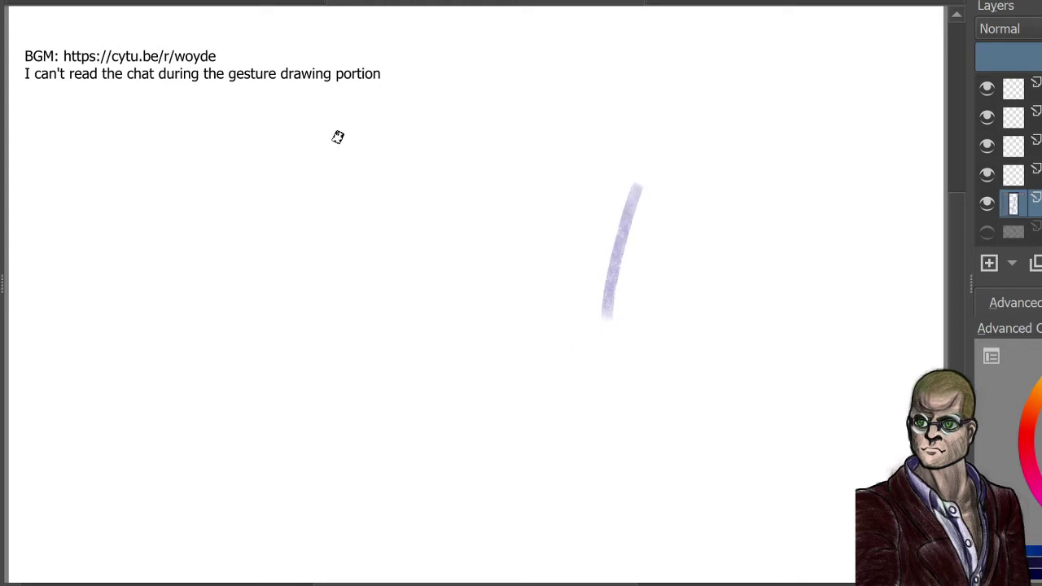
pyautogui.moveTo(312, 198)
pyautogui.mouseDown()
pyautogui.moveTo(335, 310)
pyautogui.moveTo(428, 399)
pyautogui.moveTo(500, 408)
pyautogui.moveTo(601, 334)
pyautogui.mouseUp()
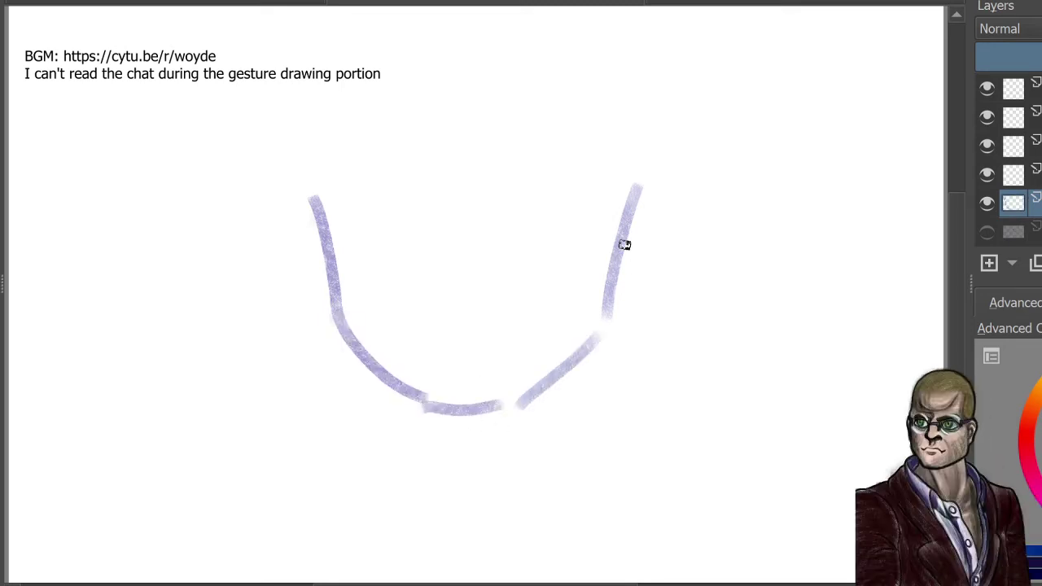
pyautogui.moveTo(425, 307)
pyautogui.mouseDown()
pyautogui.moveTo(463, 263)
pyautogui.moveTo(445, 277)
pyautogui.moveTo(489, 281)
pyautogui.moveTo(502, 308)
pyautogui.mouseUp()
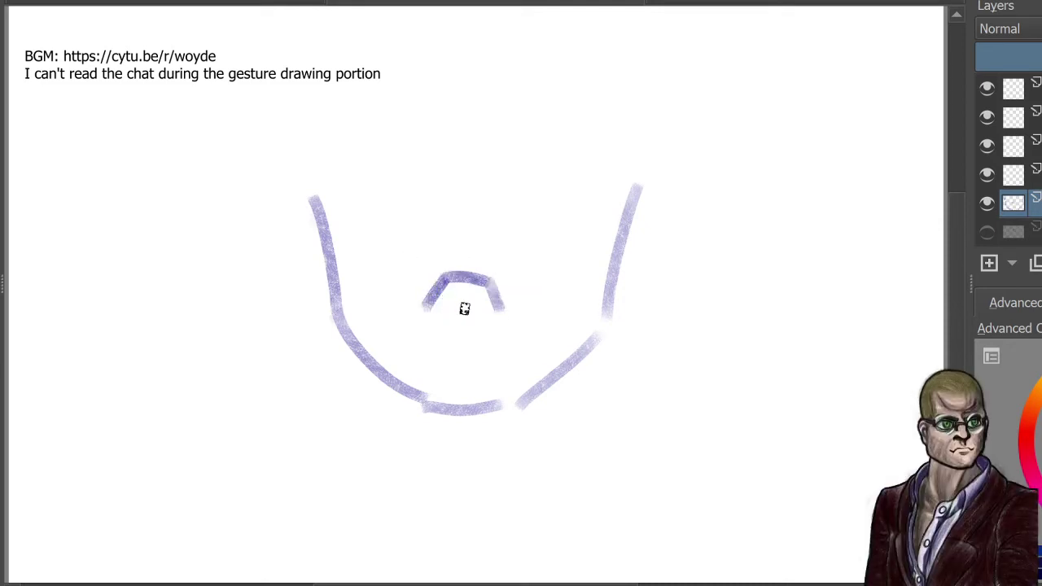
pyautogui.moveTo(464, 308); pyautogui.dragTo(466, 309)
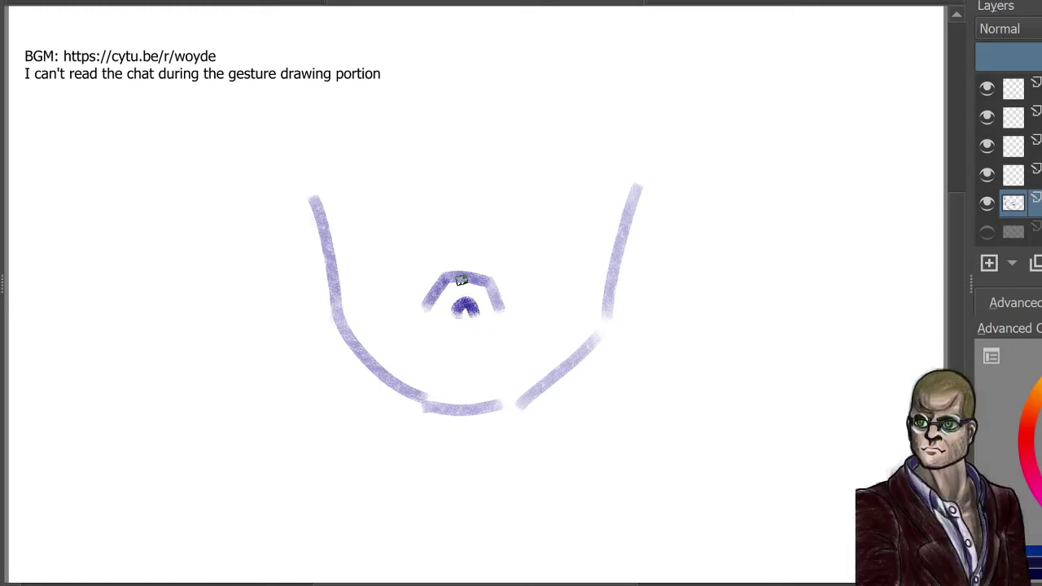
pyautogui.moveTo(516, 204); pyautogui.dragTo(573, 201)
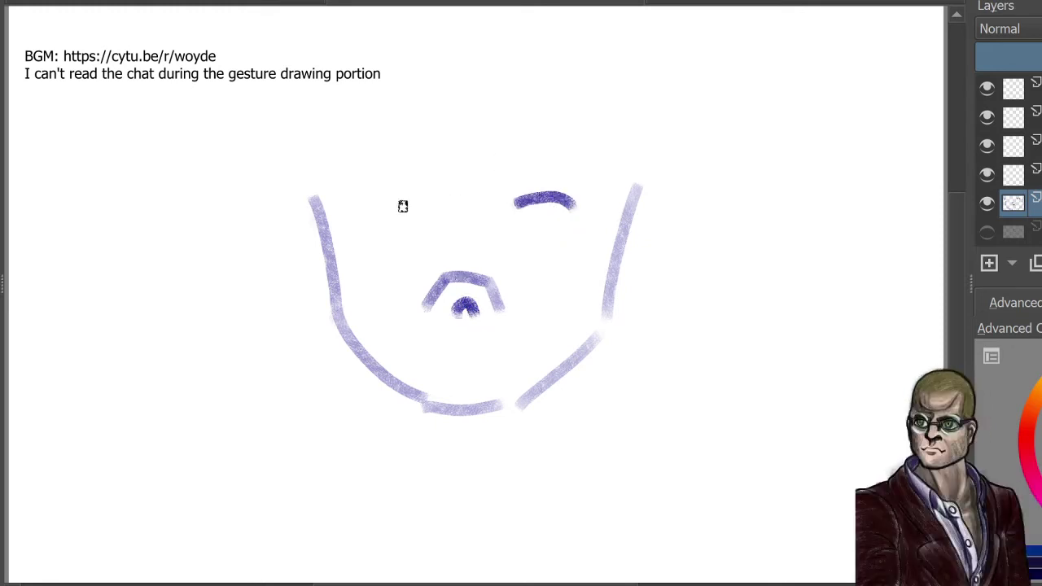
pyautogui.moveTo(407, 210); pyautogui.dragTo(355, 212)
# Step: Hide the face sketch and, on the next empty layer, block in an angular head-like contour with a long line descending along its right side
pyautogui.click(988, 205)
pyautogui.click(1028, 175)
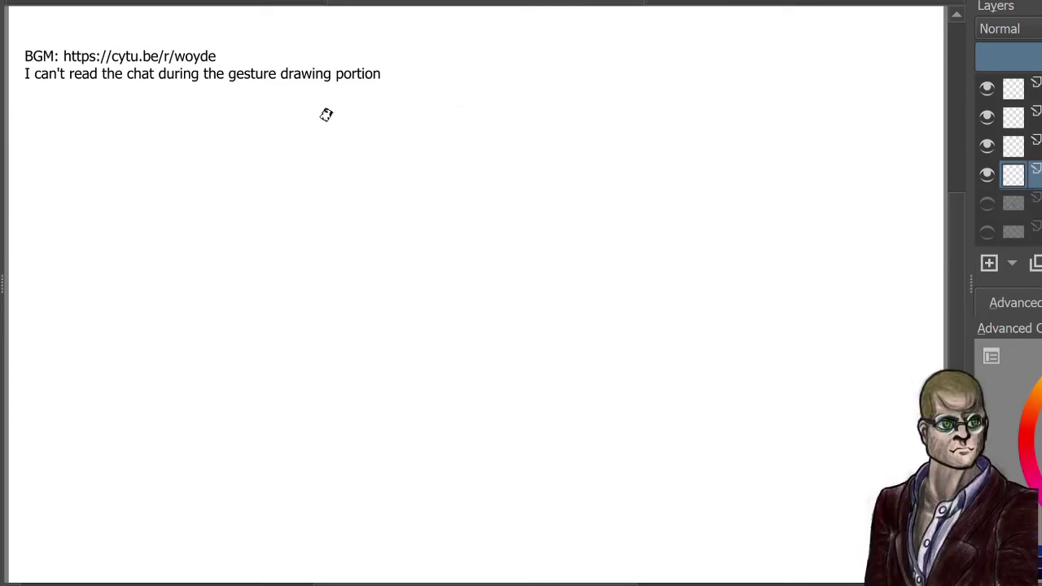
pyautogui.moveTo(320, 106)
pyautogui.mouseDown()
pyautogui.moveTo(299, 190)
pyautogui.moveTo(293, 169)
pyautogui.moveTo(306, 221)
pyautogui.moveTo(305, 201)
pyautogui.moveTo(282, 236)
pyautogui.moveTo(298, 269)
pyautogui.moveTo(299, 219)
pyautogui.moveTo(306, 308)
pyautogui.moveTo(283, 268)
pyautogui.moveTo(354, 409)
pyautogui.moveTo(419, 417)
pyautogui.moveTo(460, 384)
pyautogui.moveTo(437, 383)
pyautogui.moveTo(408, 402)
pyautogui.moveTo(523, 324)
pyautogui.mouseUp()
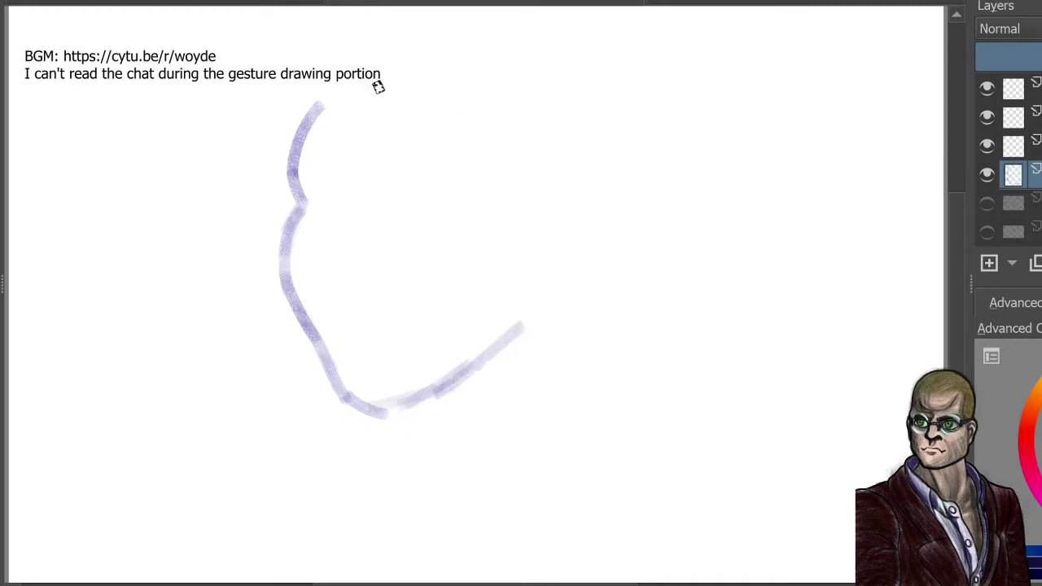
pyautogui.moveTo(326, 114)
pyautogui.mouseDown()
pyautogui.moveTo(449, 163)
pyautogui.moveTo(537, 166)
pyautogui.moveTo(487, 298)
pyautogui.mouseUp()
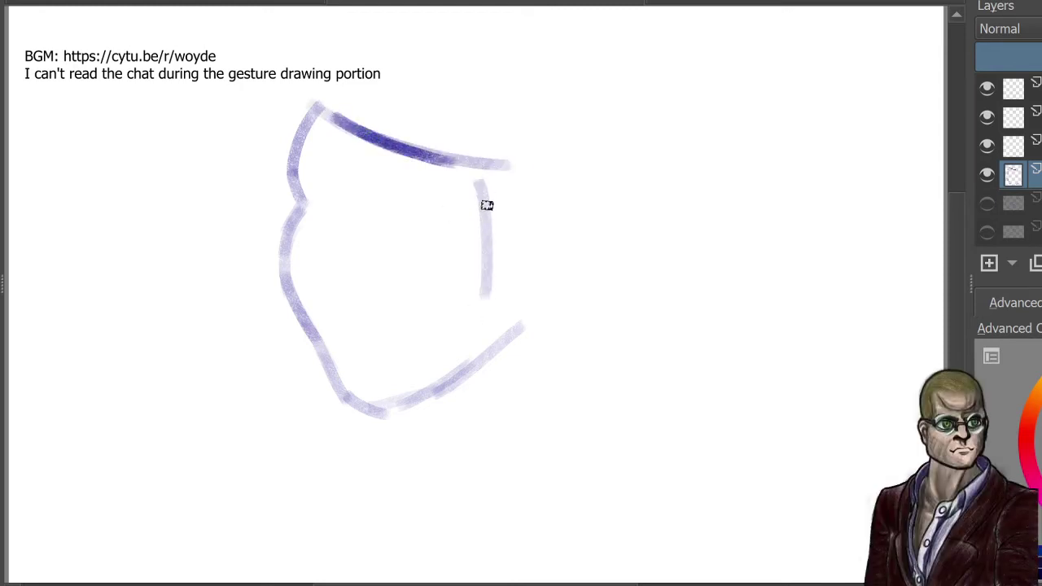
pyautogui.moveTo(486, 259)
pyautogui.mouseDown()
pyautogui.moveTo(498, 334)
pyautogui.moveTo(566, 281)
pyautogui.mouseUp()
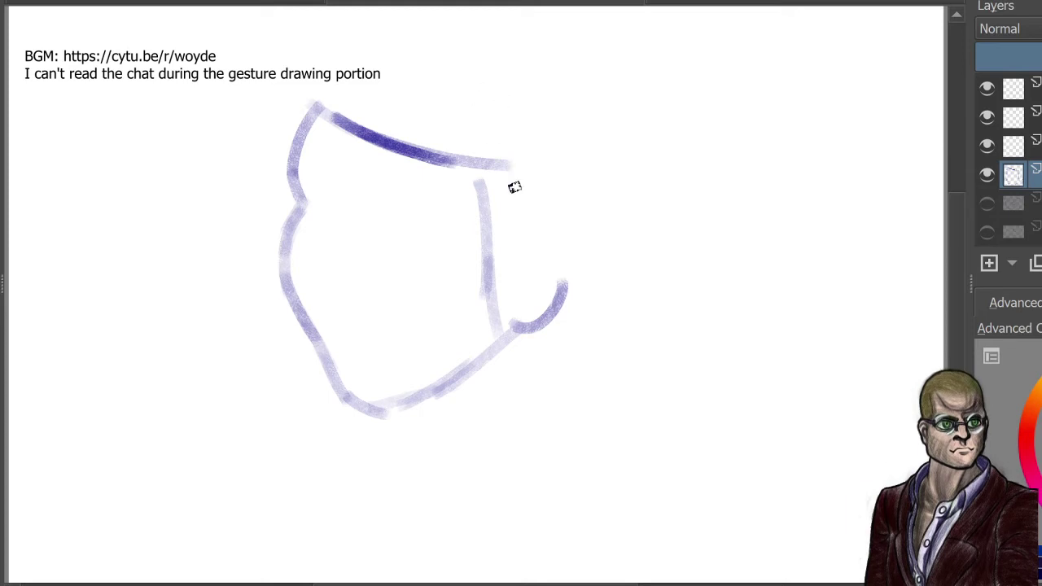
pyautogui.moveTo(500, 164)
pyautogui.mouseDown()
pyautogui.moveTo(530, 216)
pyautogui.moveTo(523, 387)
pyautogui.moveTo(537, 352)
pyautogui.moveTo(533, 395)
pyautogui.moveTo(537, 379)
pyautogui.moveTo(562, 512)
pyautogui.mouseUp()
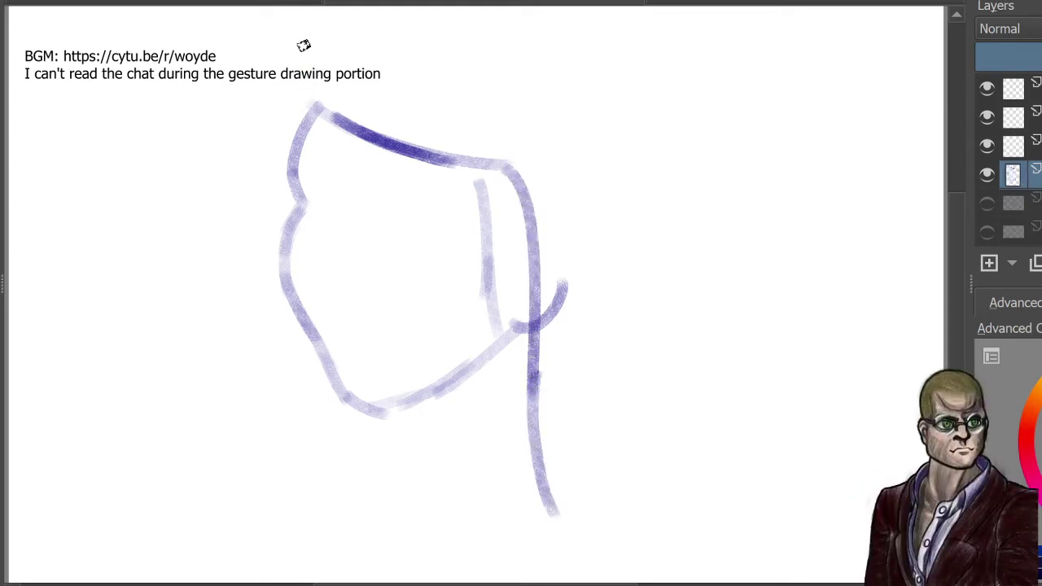
# Step: Add long outer curves along the left of the head-like contour, plus short strokes beneath it and inside it
pyautogui.moveTo(302, 42); pyautogui.dragTo(249, 309)
pyautogui.moveTo(248, 208); pyautogui.dragTo(277, 360)
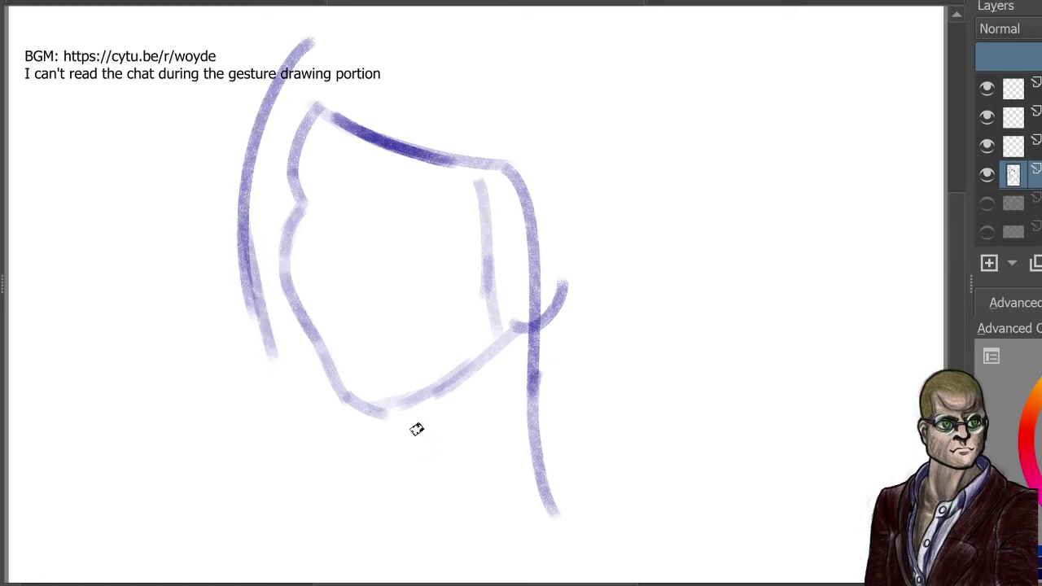
pyautogui.moveTo(416, 405); pyautogui.dragTo(398, 443)
pyautogui.moveTo(334, 188); pyautogui.dragTo(333, 303)
pyautogui.moveTo(327, 259)
pyautogui.mouseDown()
pyautogui.moveTo(324, 288)
pyautogui.moveTo(351, 275)
pyautogui.mouseUp()
# Step: Hide that sketch and, on the next empty layer, draw a tall arc with a rounded base, overlapping left-hand contours and a small inner mark
pyautogui.click(987, 174)
pyautogui.click(1035, 147)
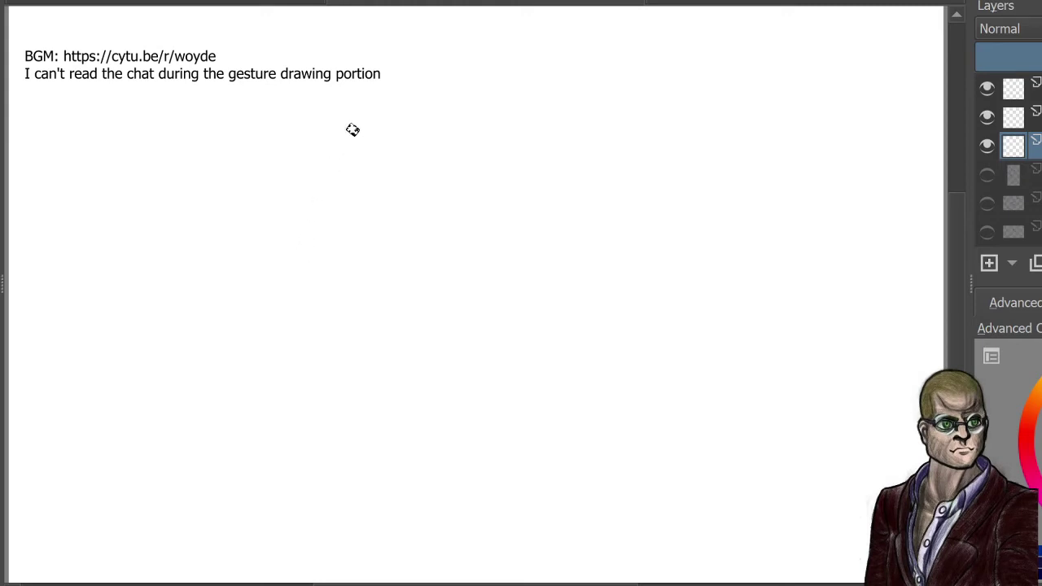
pyautogui.moveTo(425, 93)
pyautogui.mouseDown()
pyautogui.moveTo(336, 244)
pyautogui.moveTo(354, 188)
pyautogui.moveTo(332, 264)
pyautogui.moveTo(335, 340)
pyautogui.moveTo(337, 301)
pyautogui.moveTo(343, 356)
pyautogui.moveTo(352, 380)
pyautogui.mouseUp()
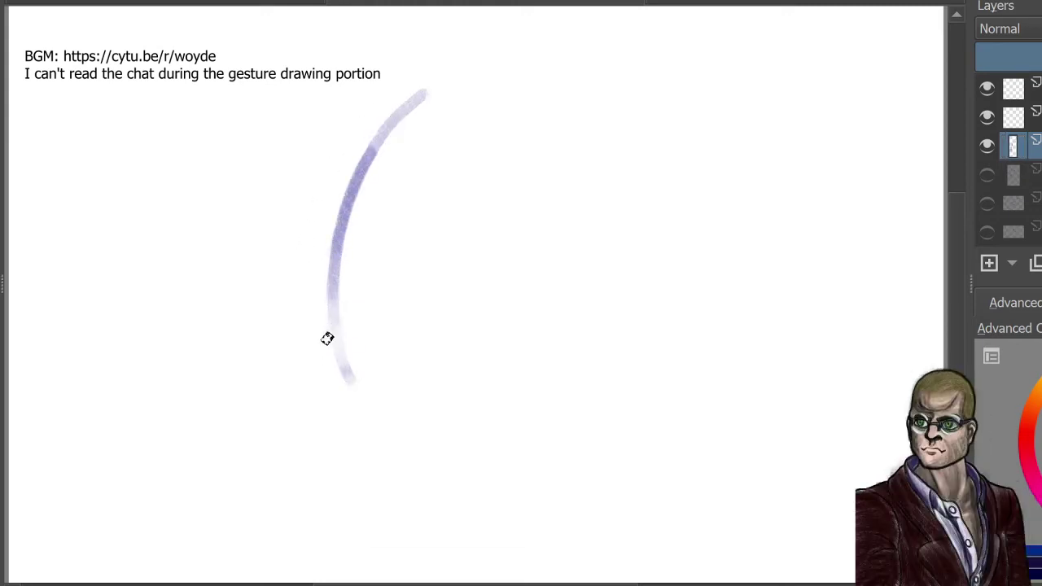
pyautogui.moveTo(326, 318)
pyautogui.mouseDown()
pyautogui.moveTo(323, 367)
pyautogui.moveTo(365, 389)
pyautogui.moveTo(361, 398)
pyautogui.moveTo(377, 388)
pyautogui.moveTo(461, 391)
pyautogui.moveTo(391, 400)
pyautogui.moveTo(325, 386)
pyautogui.moveTo(419, 388)
pyautogui.mouseUp()
pyautogui.moveTo(336, 394); pyautogui.dragTo(525, 372)
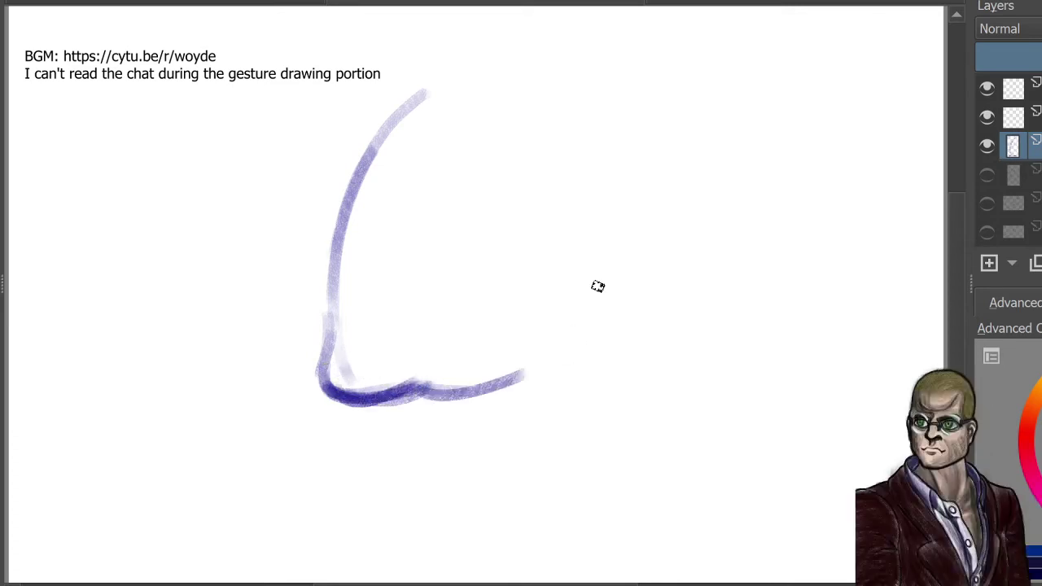
pyautogui.moveTo(321, 364); pyautogui.dragTo(310, 214)
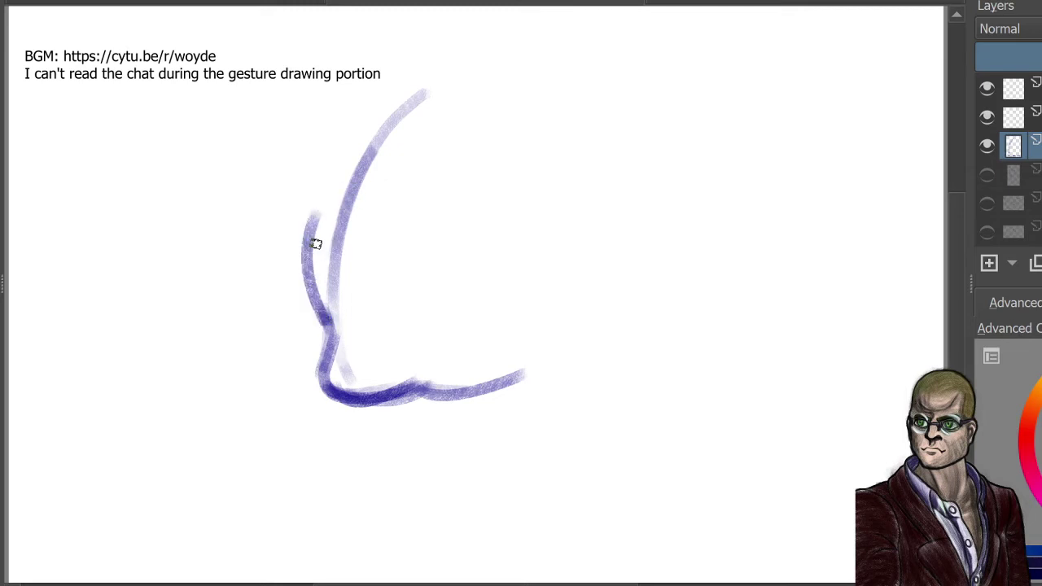
pyautogui.moveTo(340, 272)
pyautogui.mouseDown()
pyautogui.moveTo(306, 273)
pyautogui.moveTo(303, 263)
pyautogui.moveTo(302, 224)
pyautogui.moveTo(307, 250)
pyautogui.moveTo(304, 218)
pyautogui.moveTo(316, 207)
pyautogui.moveTo(302, 216)
pyautogui.moveTo(337, 165)
pyautogui.moveTo(318, 194)
pyautogui.moveTo(329, 153)
pyautogui.mouseUp()
pyautogui.moveTo(391, 163); pyautogui.dragTo(379, 186)
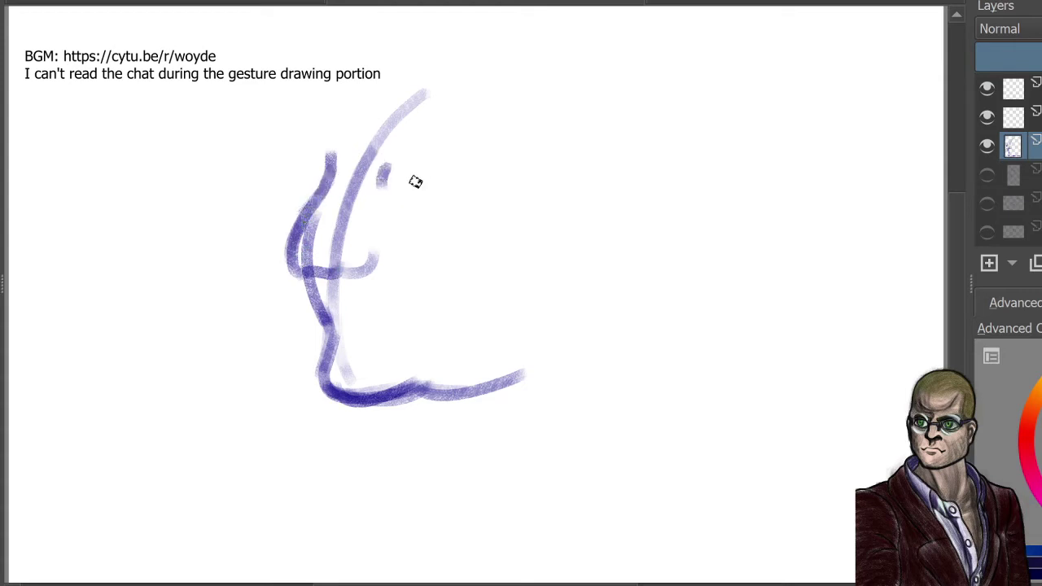
# Step: Hide the arc sketch and, on the next empty layer, draw a long sweeping curve, a four-sided form beside it and a lower-right contour
pyautogui.click(988, 147)
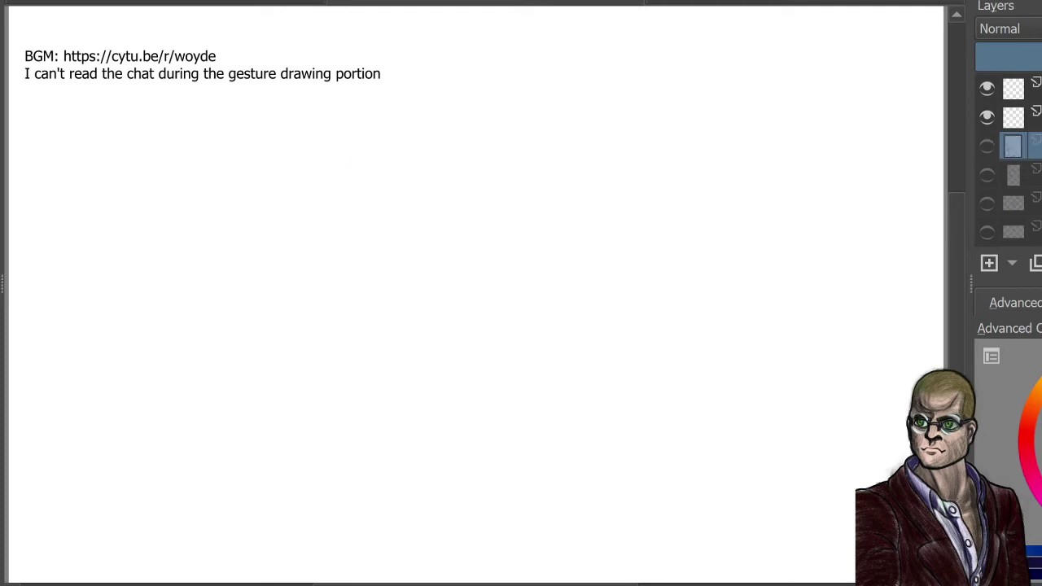
pyautogui.click(1022, 118)
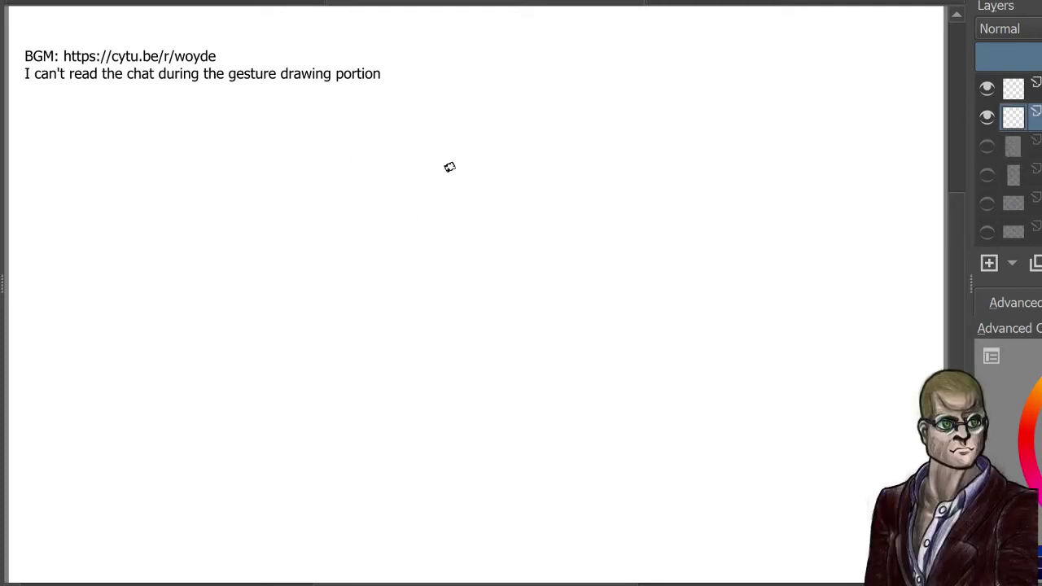
pyautogui.moveTo(439, 107)
pyautogui.mouseDown()
pyautogui.moveTo(517, 221)
pyautogui.moveTo(547, 436)
pyautogui.mouseUp()
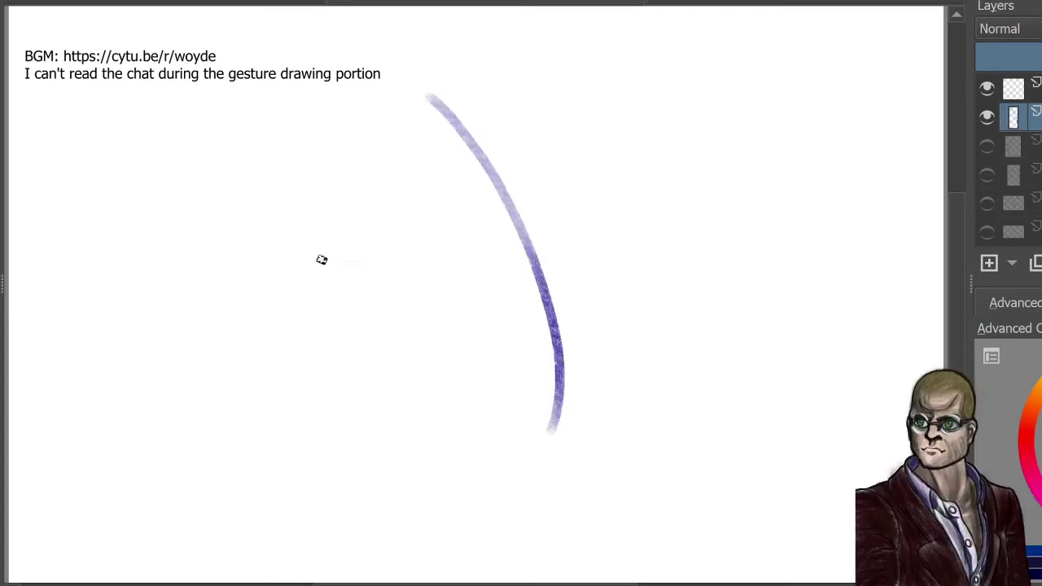
pyautogui.moveTo(324, 233)
pyautogui.mouseDown()
pyautogui.moveTo(345, 339)
pyautogui.moveTo(334, 355)
pyautogui.moveTo(322, 339)
pyautogui.moveTo(422, 418)
pyautogui.moveTo(335, 349)
pyautogui.moveTo(538, 441)
pyautogui.mouseUp()
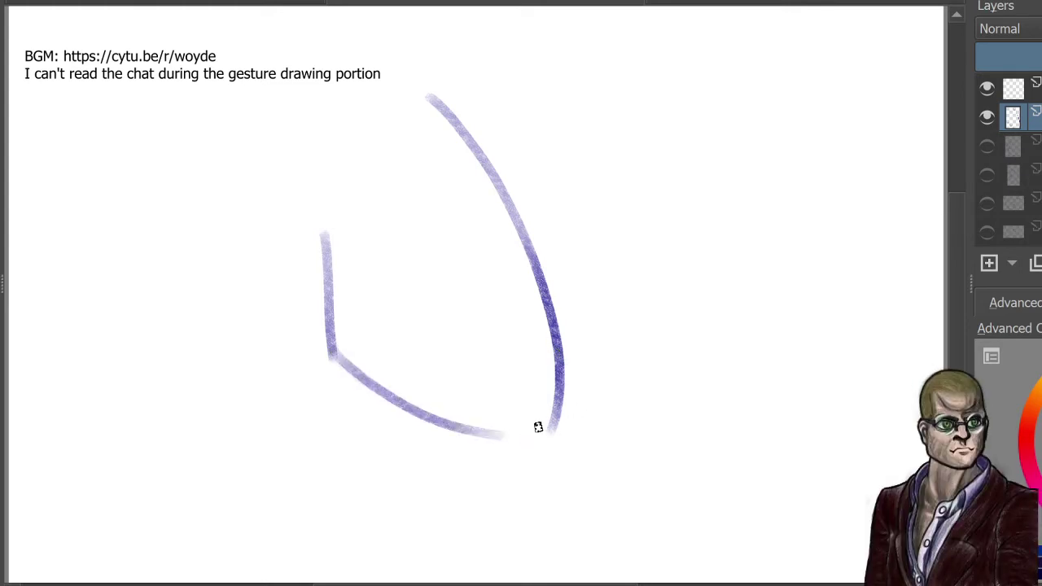
pyautogui.moveTo(528, 440)
pyautogui.mouseDown()
pyautogui.moveTo(568, 427)
pyautogui.moveTo(572, 346)
pyautogui.moveTo(575, 381)
pyautogui.moveTo(581, 292)
pyautogui.moveTo(577, 335)
pyautogui.moveTo(567, 254)
pyautogui.moveTo(572, 307)
pyautogui.mouseUp()
pyautogui.moveTo(331, 234)
pyautogui.mouseDown()
pyautogui.moveTo(441, 304)
pyautogui.moveTo(485, 399)
pyautogui.mouseUp()
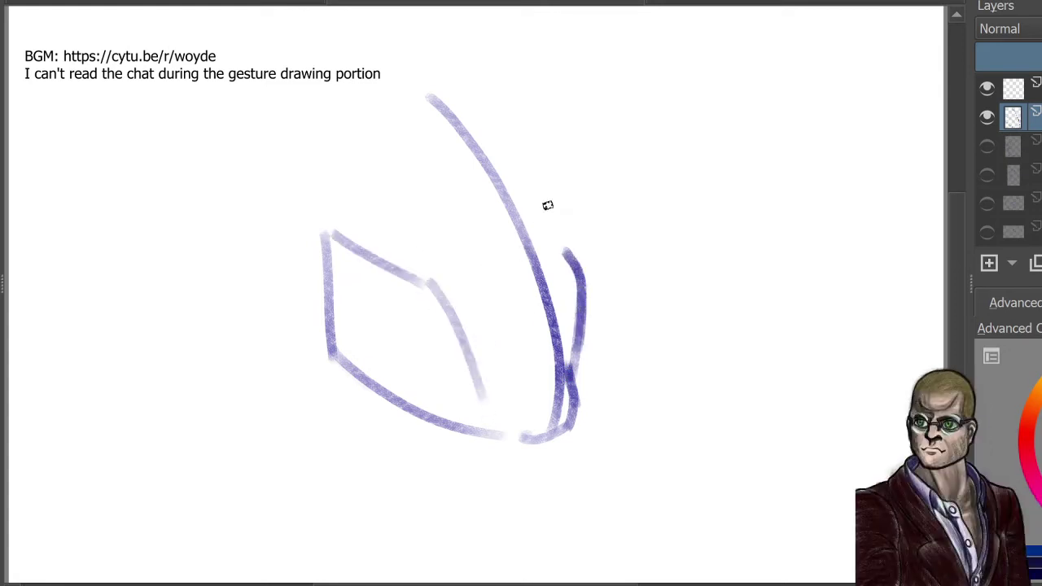
# Step: Extend the sketch's right contour upward, add a curved line down to the four-sided form, and branch a short curve off the central sweep
pyautogui.moveTo(573, 199); pyautogui.dragTo(562, 245)
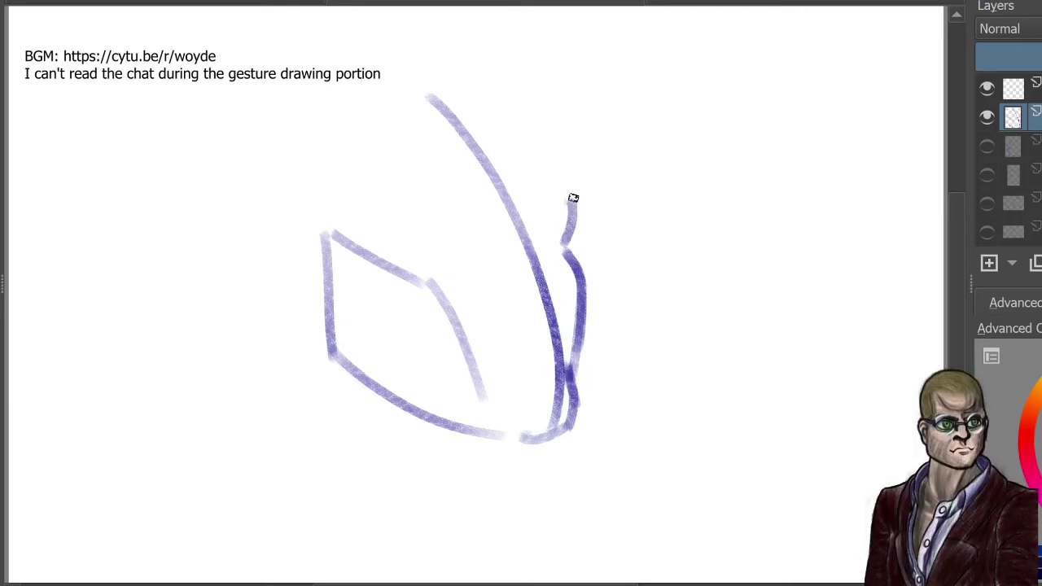
pyautogui.moveTo(534, 72); pyautogui.dragTo(578, 184)
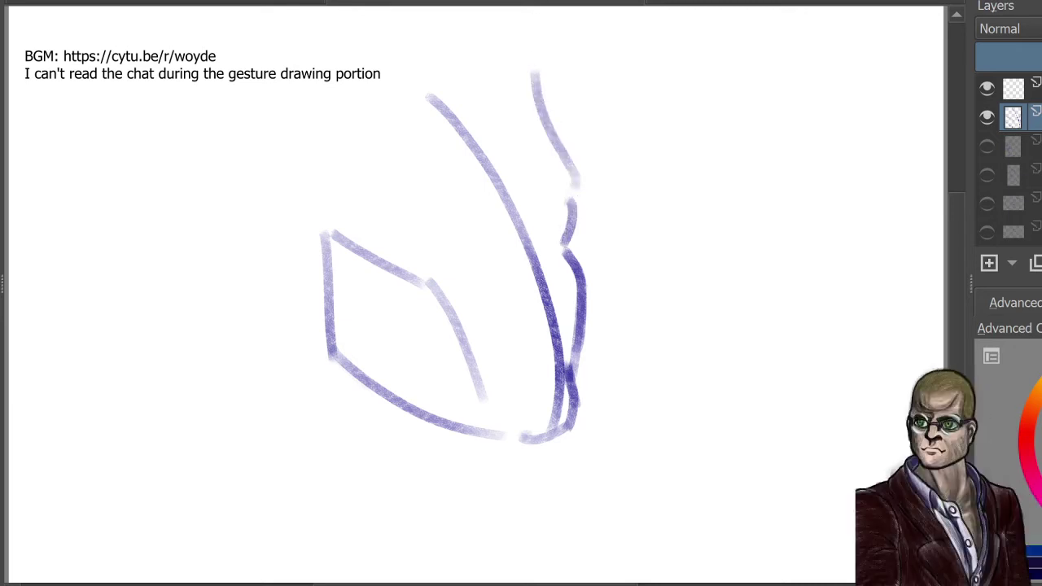
pyautogui.moveTo(531, 54); pyautogui.dragTo(574, 175)
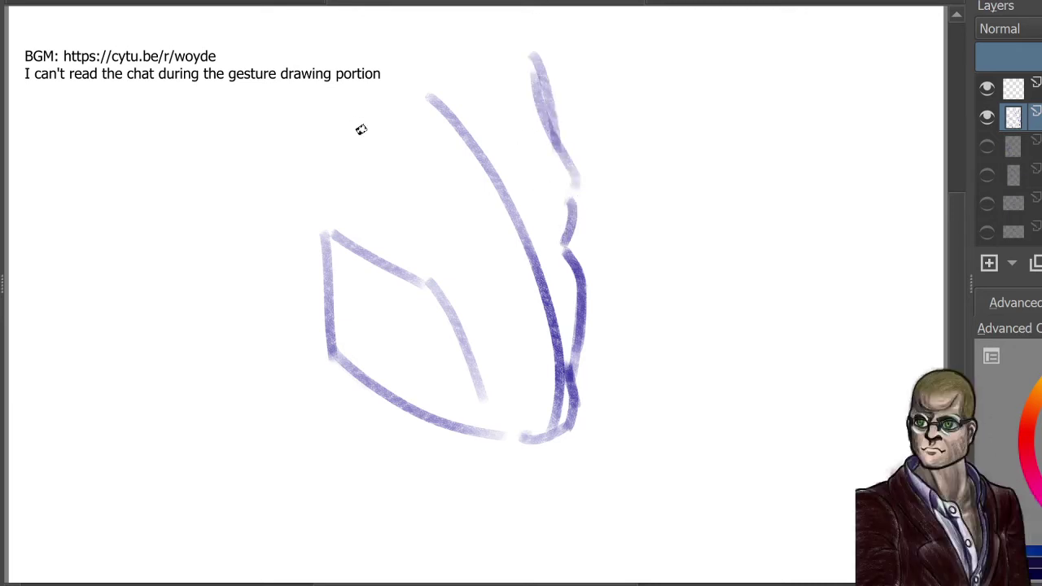
pyautogui.moveTo(387, 91); pyautogui.dragTo(318, 248)
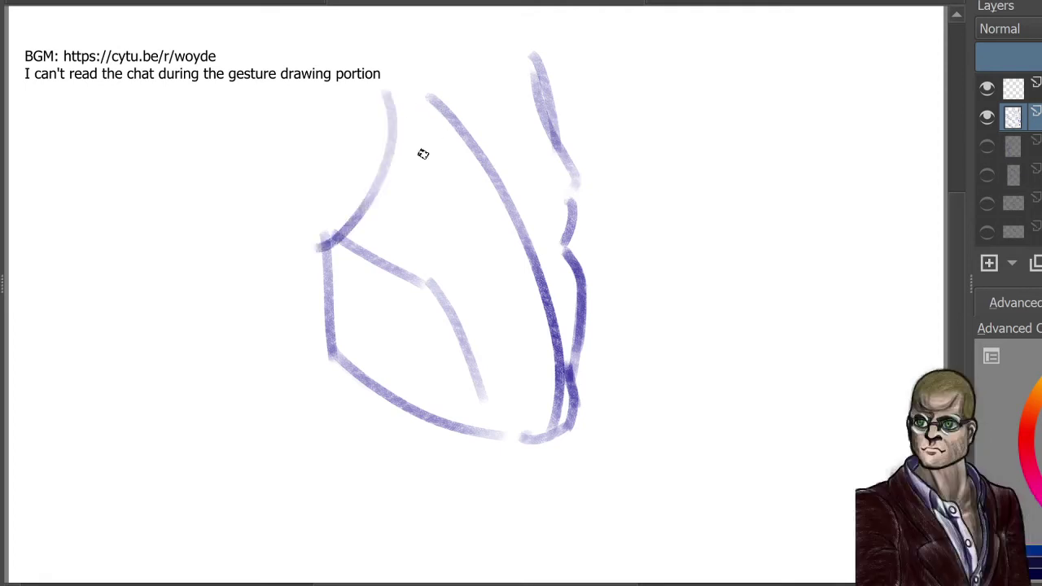
pyautogui.moveTo(510, 209); pyautogui.dragTo(434, 221)
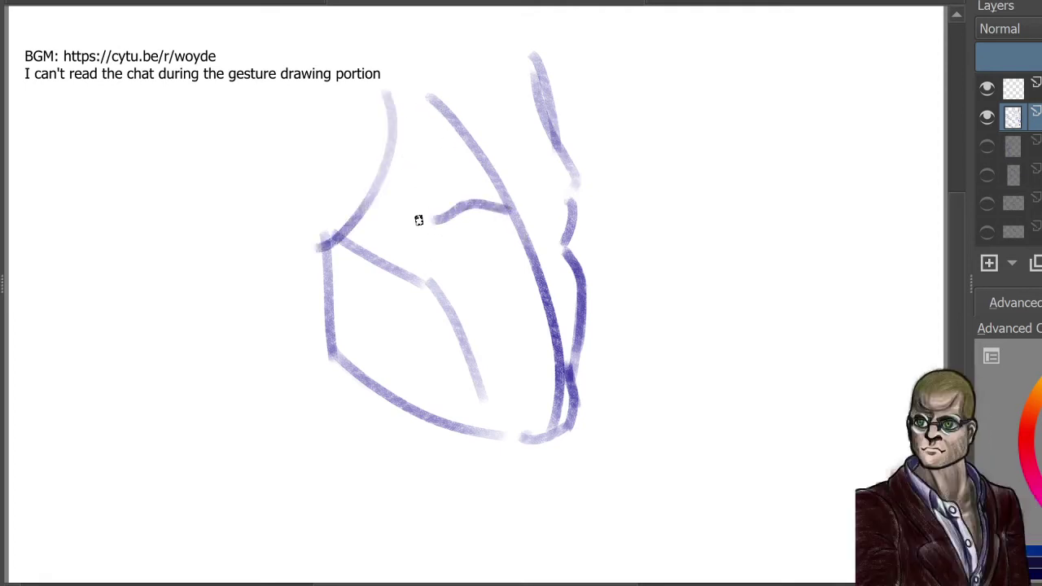
# Step: Hide the sketch and, on the next empty layer, draw a vertical guide line, a forehead curve and a right-facing nose, mouth and chin profile
pyautogui.click(987, 116)
pyautogui.click(1014, 88)
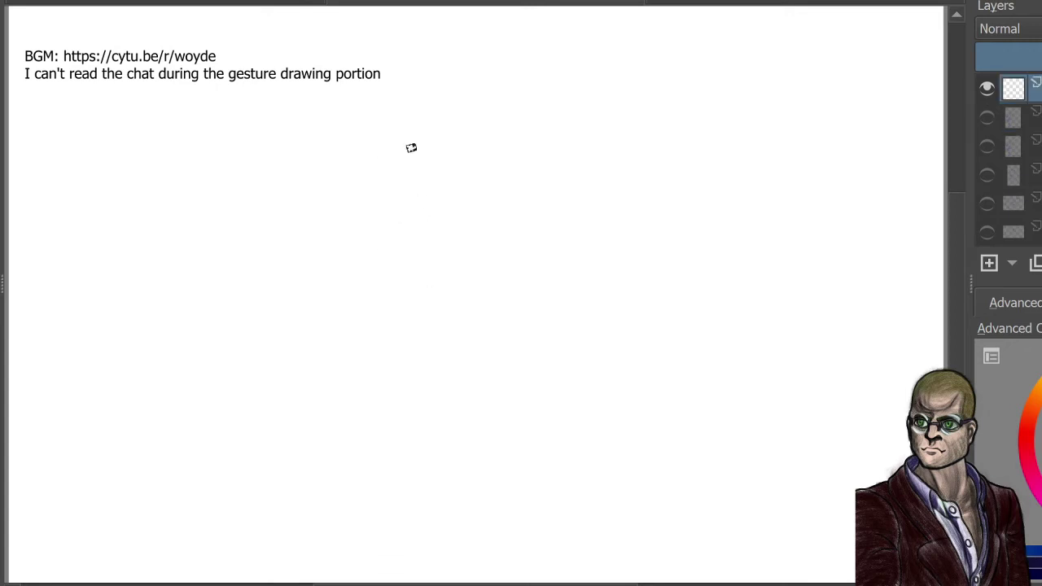
pyautogui.moveTo(454, 103); pyautogui.dragTo(470, 352)
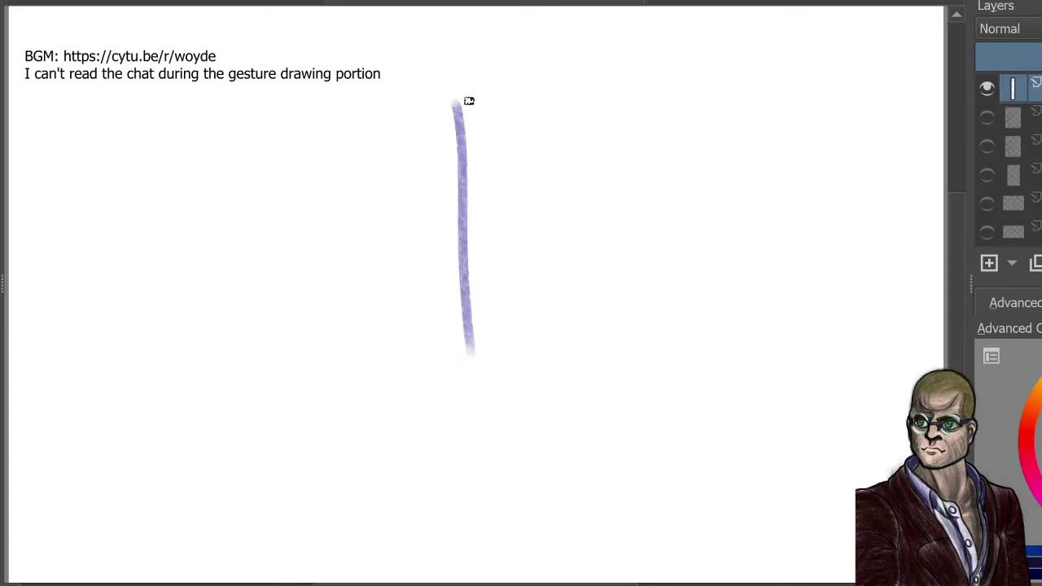
pyautogui.moveTo(400, 76)
pyautogui.mouseDown()
pyautogui.moveTo(470, 99)
pyautogui.moveTo(590, 218)
pyautogui.mouseUp()
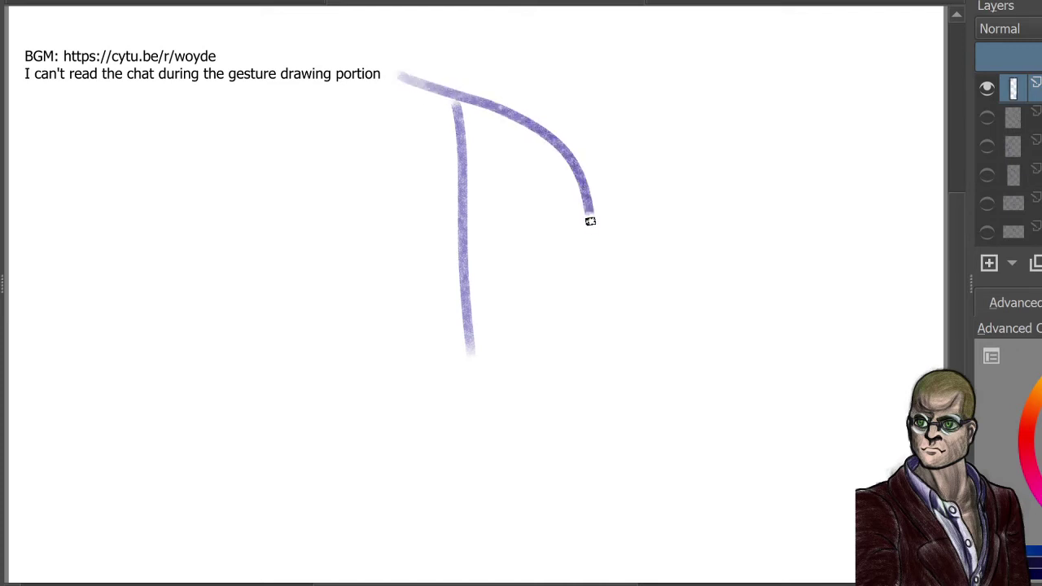
pyautogui.moveTo(584, 225); pyautogui.dragTo(631, 280)
pyautogui.moveTo(605, 242)
pyautogui.mouseDown()
pyautogui.moveTo(645, 280)
pyautogui.moveTo(603, 334)
pyautogui.moveTo(611, 407)
pyautogui.mouseUp()
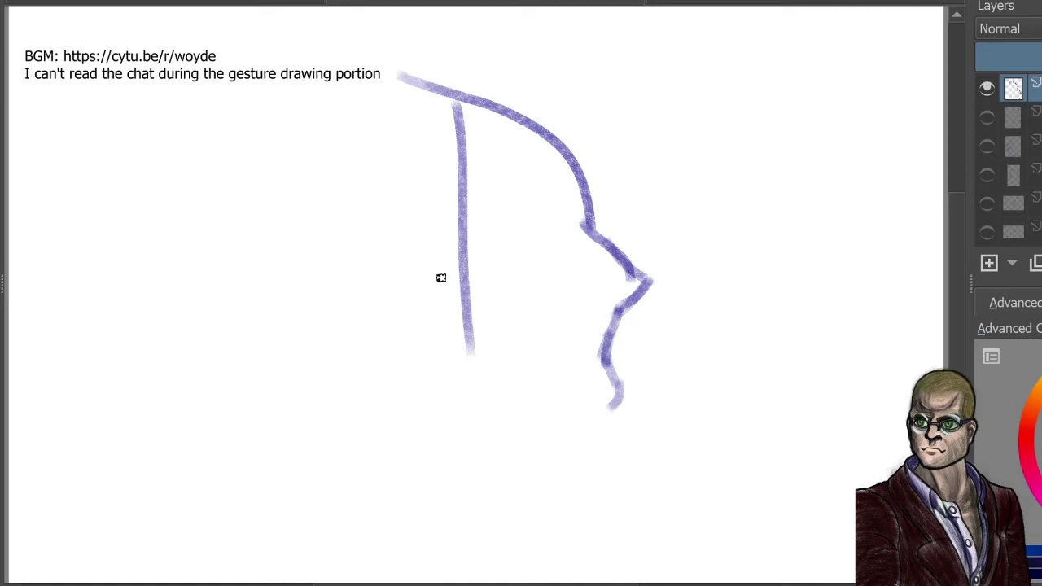
# Step: Complete the head profile with a jawline running to the chin, a C-shaped ear and a curved back of the skull
pyautogui.moveTo(426, 250); pyautogui.dragTo(424, 358)
pyautogui.moveTo(426, 280)
pyautogui.mouseDown()
pyautogui.moveTo(458, 406)
pyautogui.moveTo(522, 408)
pyautogui.moveTo(472, 389)
pyautogui.moveTo(545, 408)
pyautogui.moveTo(621, 397)
pyautogui.mouseUp()
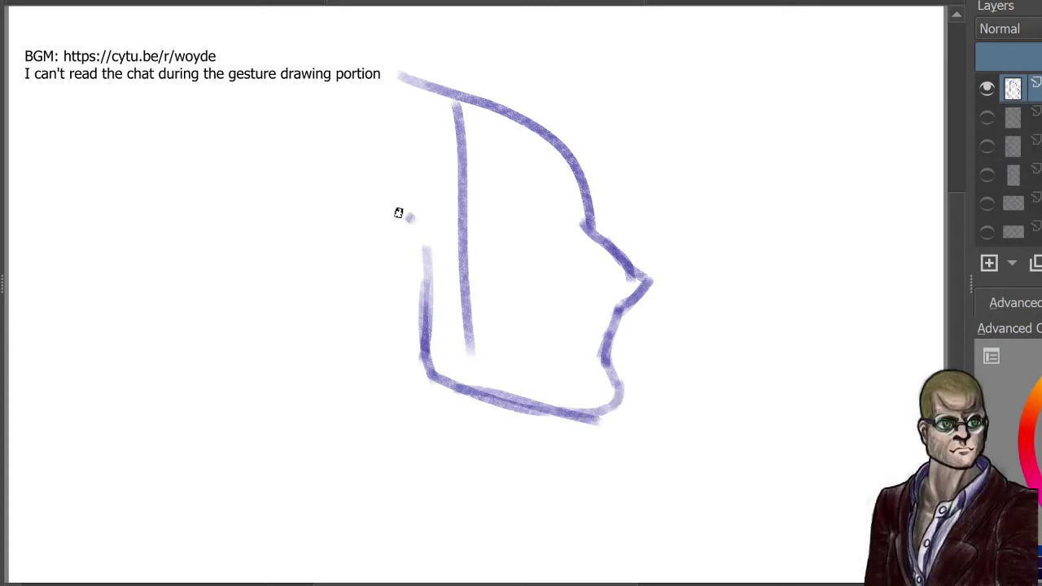
pyautogui.moveTo(413, 219)
pyautogui.mouseDown()
pyautogui.moveTo(359, 247)
pyautogui.moveTo(388, 307)
pyautogui.moveTo(409, 308)
pyautogui.mouseUp()
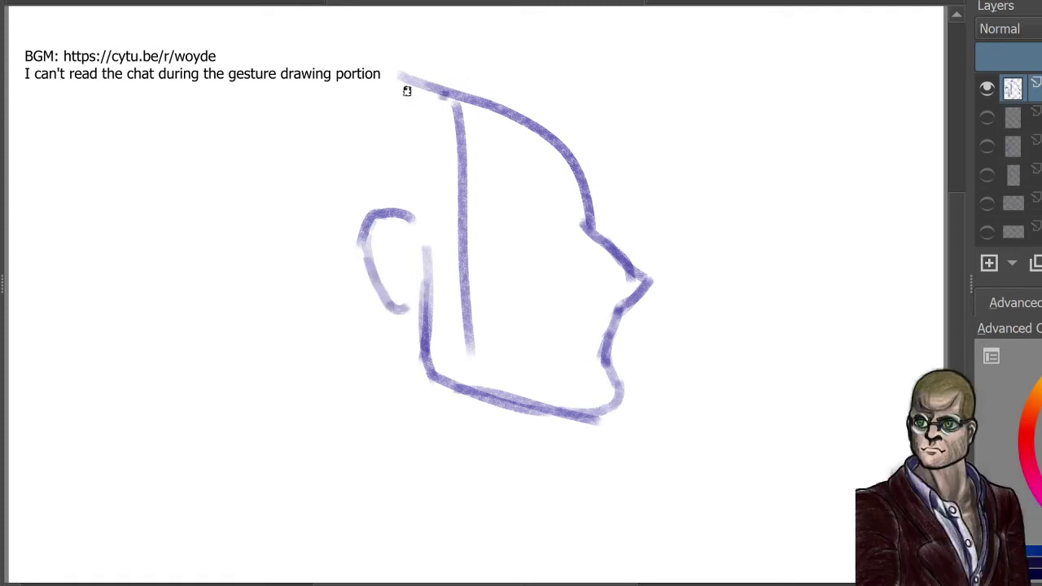
pyautogui.moveTo(447, 93); pyautogui.dragTo(304, 210)
pyautogui.moveTo(360, 109)
pyautogui.mouseDown()
pyautogui.moveTo(360, 309)
pyautogui.moveTo(312, 227)
pyautogui.moveTo(343, 302)
pyautogui.mouseUp()
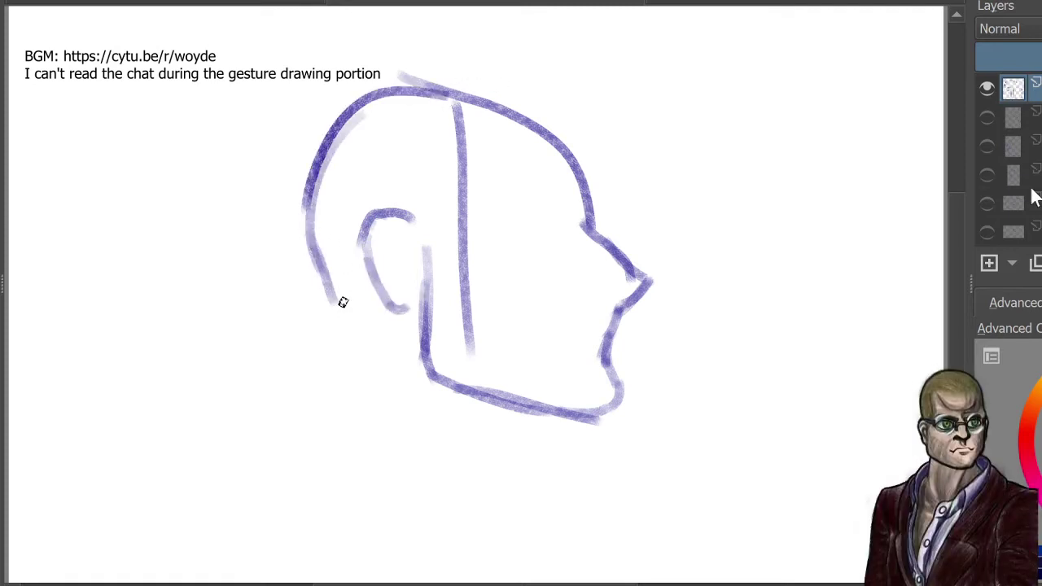
# Step: Hide the head profile and, on the next empty layer, draw a vertical centre line and a left face contour curving under the chin
pyautogui.scroll(-1, 1010, 160)
pyautogui.scroll(3, 1010, 160)
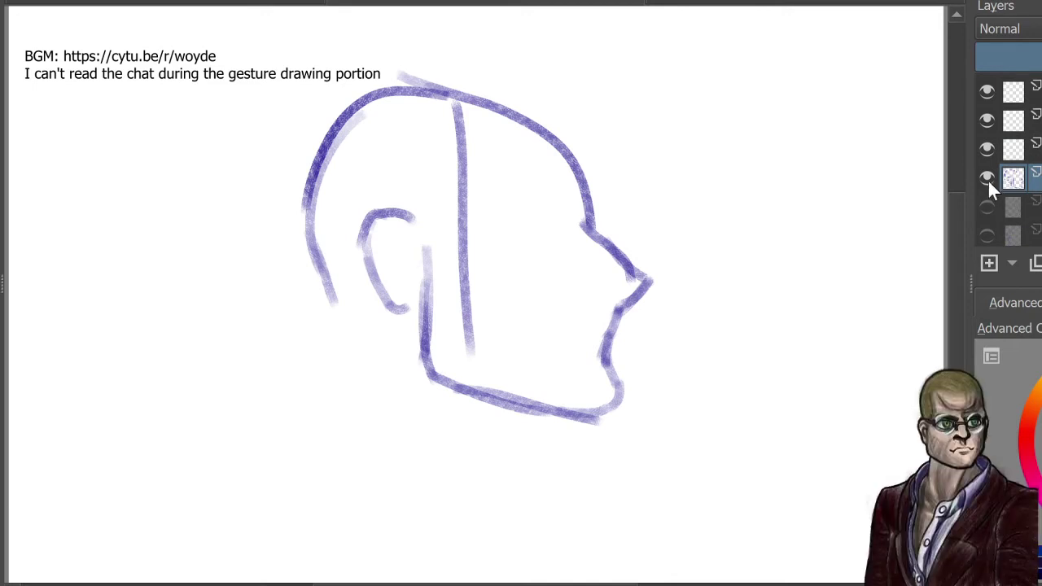
pyautogui.click(987, 178)
pyautogui.click(1014, 149)
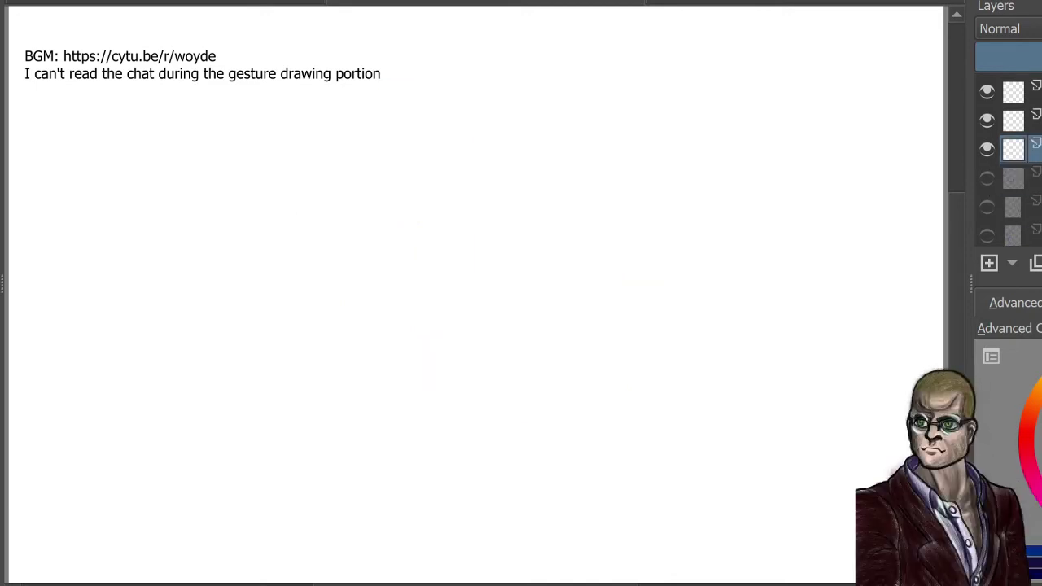
pyautogui.moveTo(486, 108); pyautogui.dragTo(503, 363)
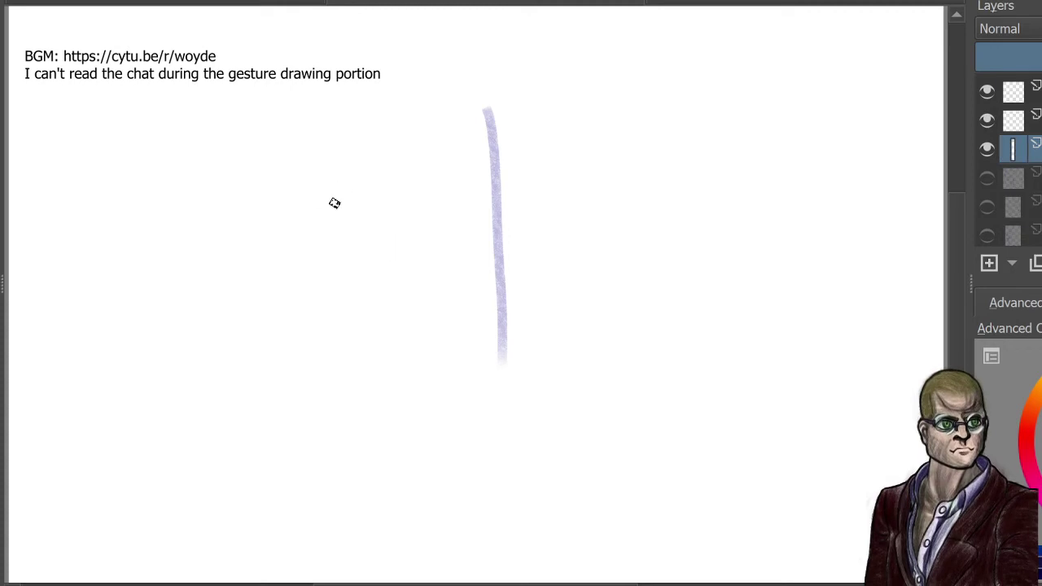
pyautogui.moveTo(346, 192)
pyautogui.mouseDown()
pyautogui.moveTo(343, 275)
pyautogui.moveTo(329, 229)
pyautogui.moveTo(351, 314)
pyautogui.mouseUp()
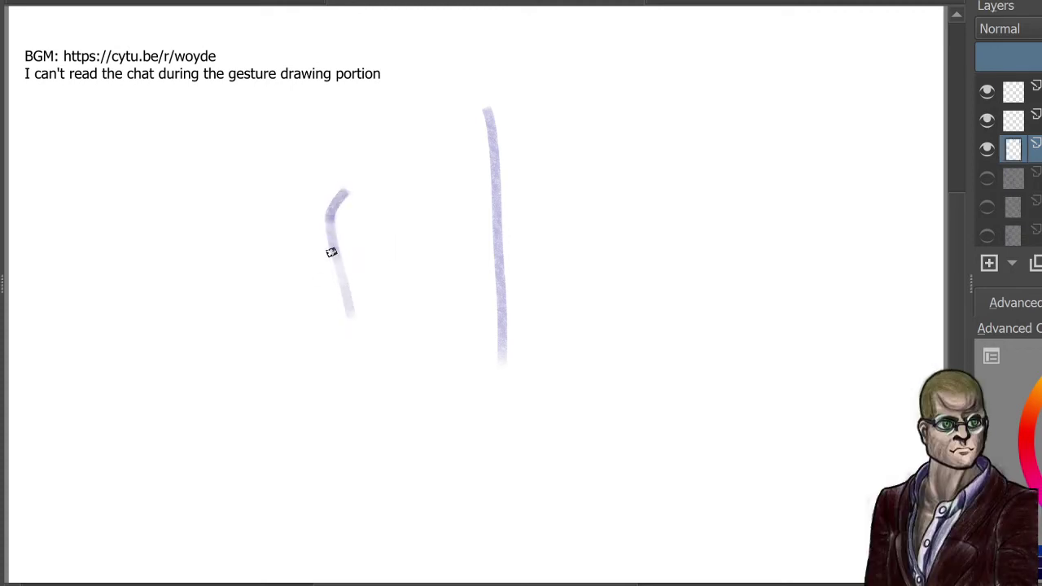
pyautogui.moveTo(332, 252)
pyautogui.mouseDown()
pyautogui.moveTo(365, 350)
pyautogui.moveTo(448, 391)
pyautogui.mouseUp()
pyautogui.moveTo(372, 353)
pyautogui.mouseDown()
pyautogui.moveTo(483, 395)
pyautogui.moveTo(529, 380)
pyautogui.mouseUp()
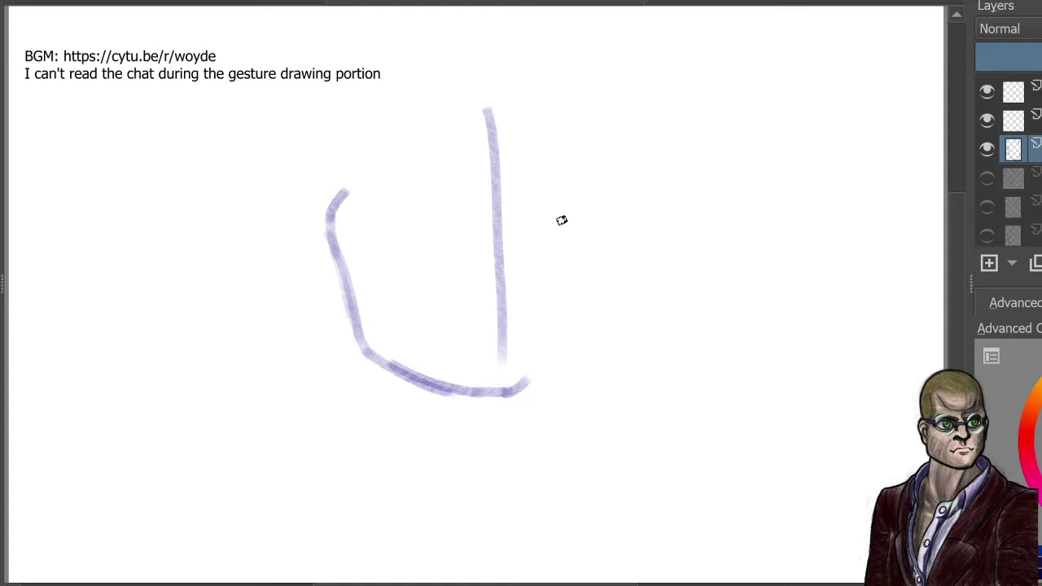
# Step: Draw the right face contour down into the chin and add a small V-shaped mark across the centre line
pyautogui.moveTo(562, 220)
pyautogui.mouseDown()
pyautogui.moveTo(557, 315)
pyautogui.moveTo(563, 257)
pyautogui.moveTo(540, 343)
pyautogui.moveTo(554, 326)
pyautogui.moveTo(516, 396)
pyautogui.mouseUp()
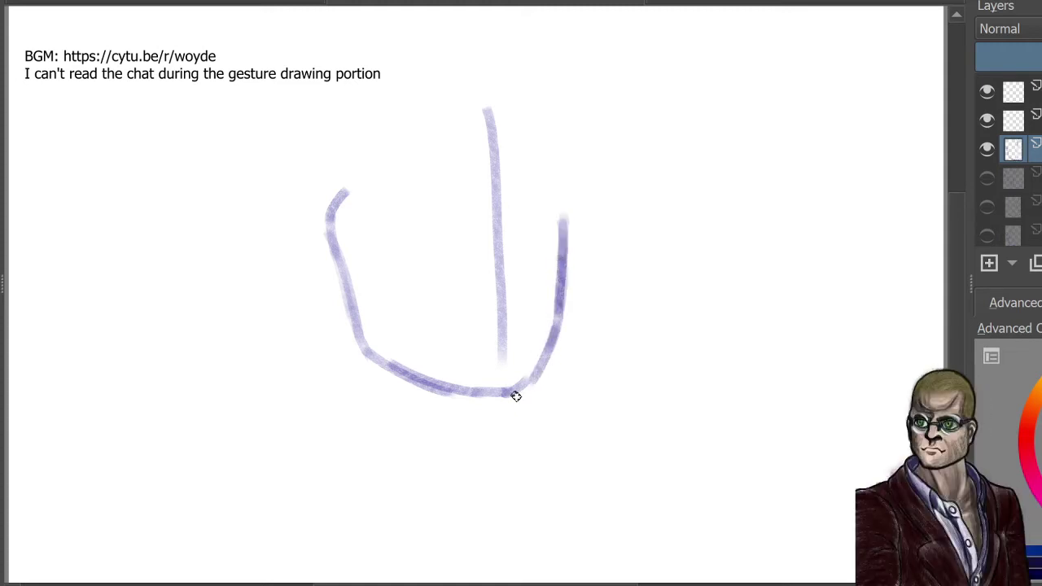
pyautogui.moveTo(561, 317); pyautogui.dragTo(488, 395)
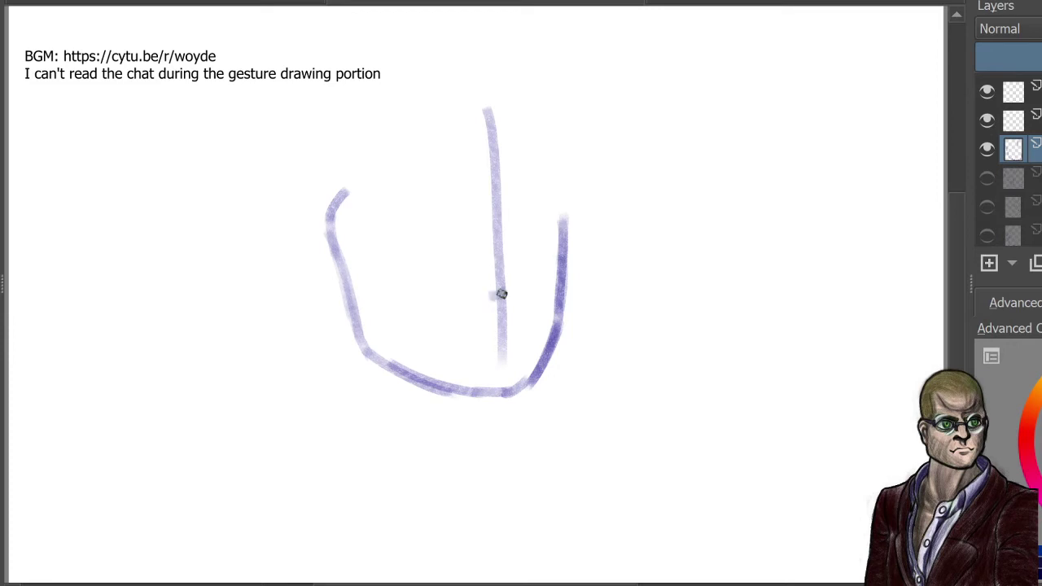
pyautogui.moveTo(496, 291)
pyautogui.mouseDown()
pyautogui.moveTo(518, 280)
pyautogui.moveTo(486, 292)
pyautogui.moveTo(466, 284)
pyautogui.moveTo(521, 278)
pyautogui.mouseUp()
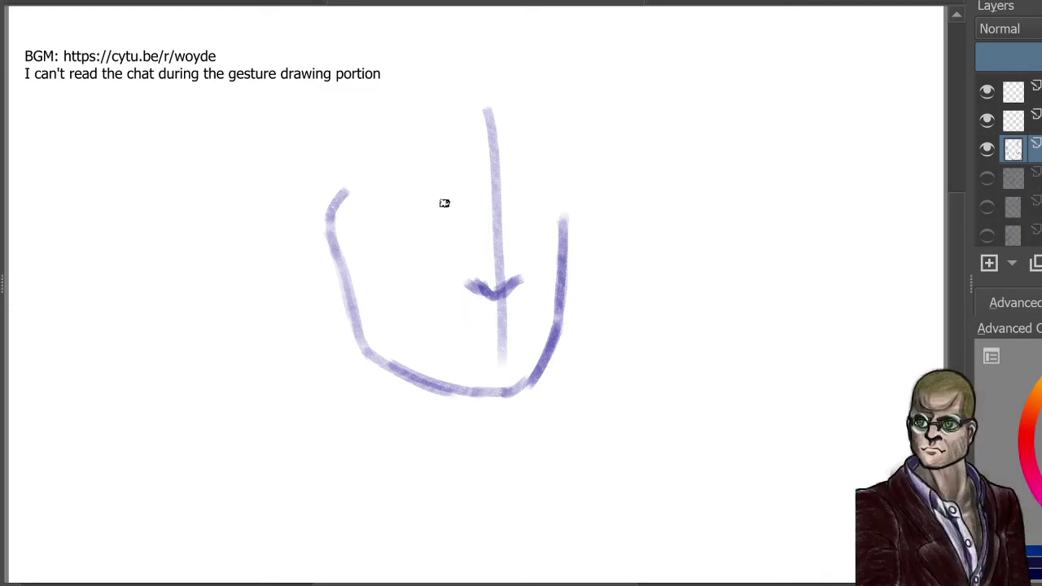
# Step: Hide the face sketch and, on the next empty layer, draw a slightly tilted vertical line crossed by a downward-bowed brow curve
pyautogui.click(986, 149)
pyautogui.click(1013, 120)
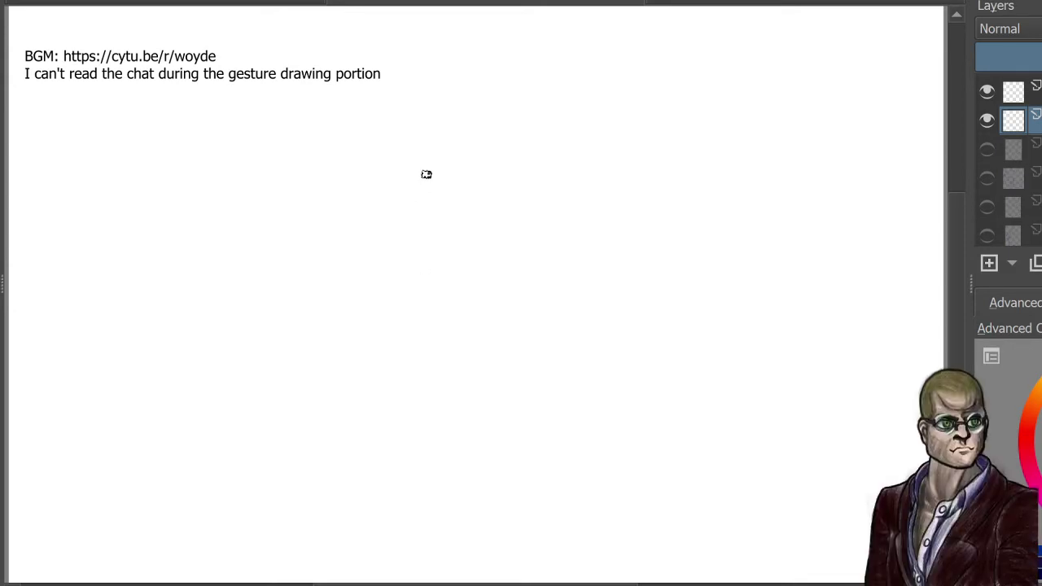
pyautogui.moveTo(425, 173); pyautogui.dragTo(446, 444)
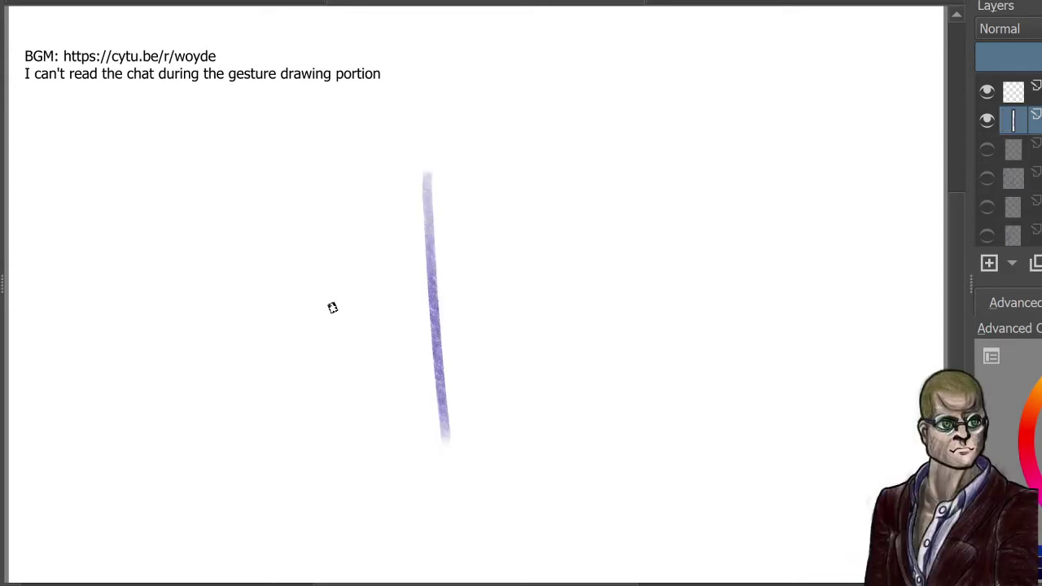
pyautogui.moveTo(311, 277)
pyautogui.mouseDown()
pyautogui.moveTo(500, 298)
pyautogui.moveTo(523, 286)
pyautogui.mouseUp()
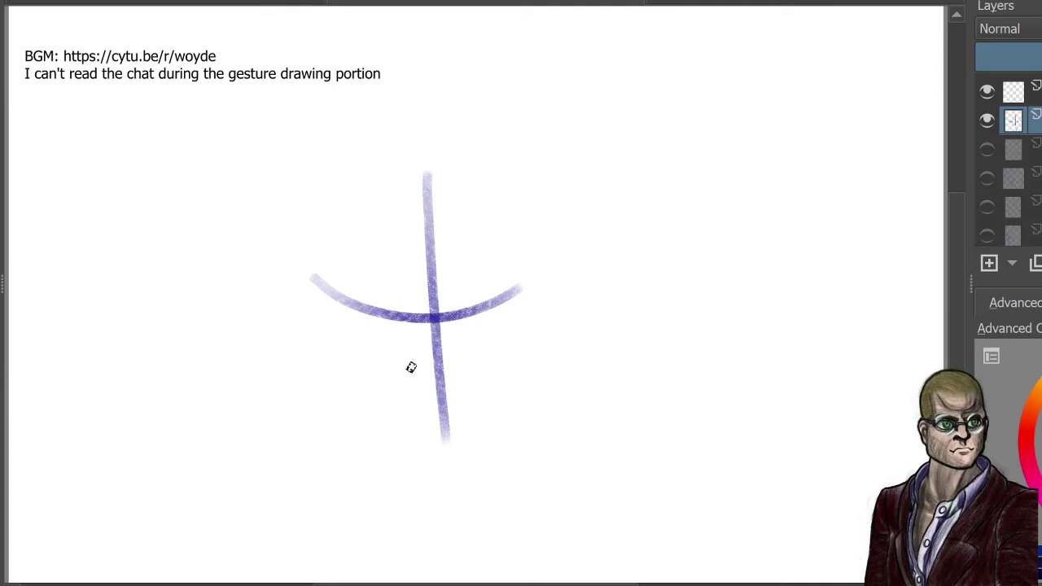
# Step: Add two short strokes flanking the lower centre line, a V-shaped nose base around them and a wider U-shaped curve beneath
pyautogui.moveTo(411, 367); pyautogui.dragTo(419, 397)
pyautogui.moveTo(467, 368); pyautogui.dragTo(455, 398)
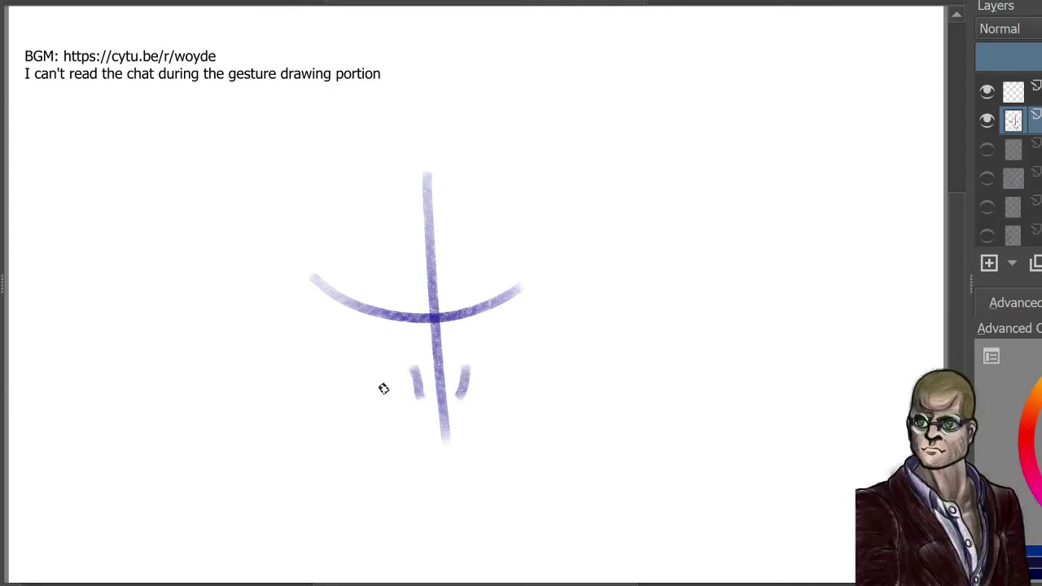
pyautogui.moveTo(405, 372)
pyautogui.mouseDown()
pyautogui.moveTo(414, 410)
pyautogui.moveTo(430, 417)
pyautogui.moveTo(446, 420)
pyautogui.moveTo(489, 396)
pyautogui.moveTo(478, 388)
pyautogui.mouseUp()
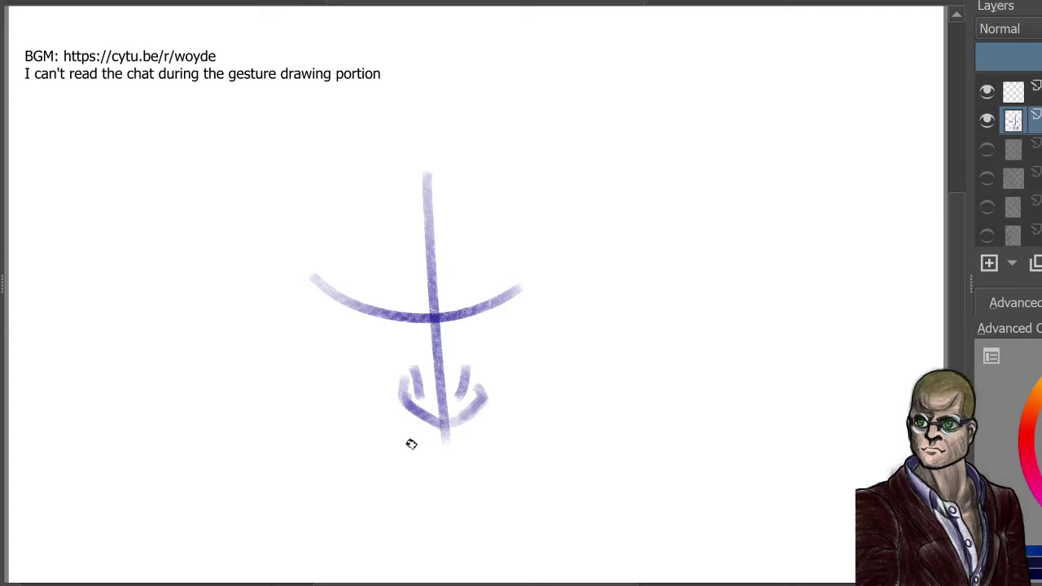
pyautogui.moveTo(399, 407)
pyautogui.mouseDown()
pyautogui.moveTo(403, 445)
pyautogui.moveTo(441, 455)
pyautogui.moveTo(419, 441)
pyautogui.moveTo(494, 417)
pyautogui.mouseUp()
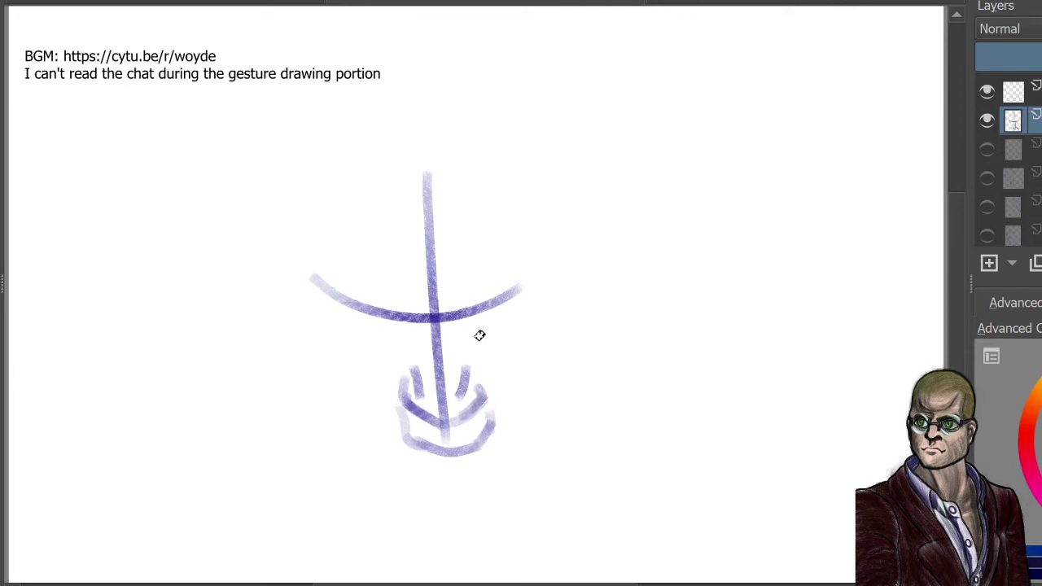
# Step: Draw slanted eye lines on both sides with short strokes beneath them, and a right cheek contour curving down toward the chin
pyautogui.moveTo(477, 344); pyautogui.dragTo(561, 304)
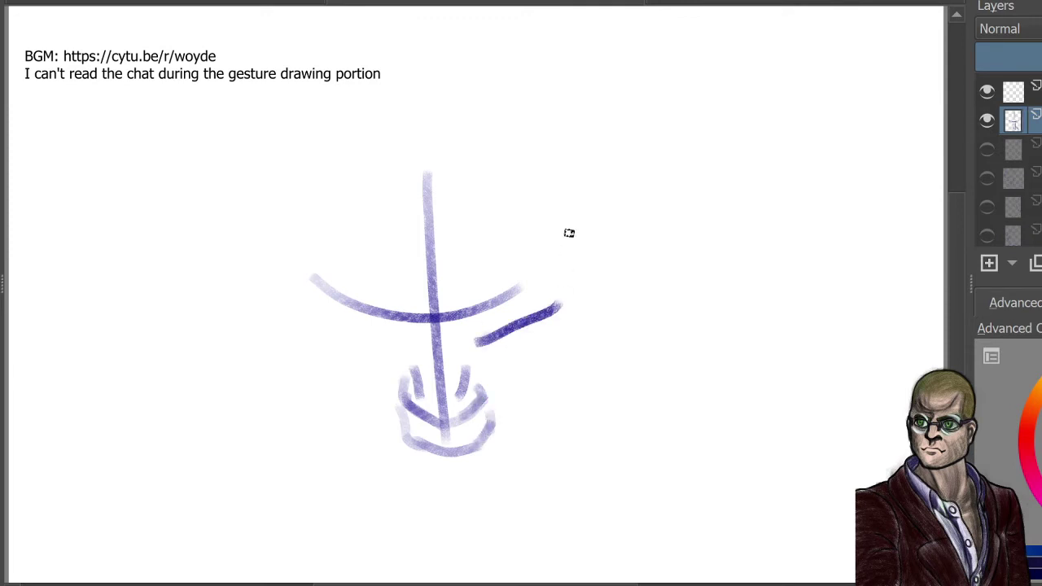
pyautogui.moveTo(402, 352); pyautogui.dragTo(341, 335)
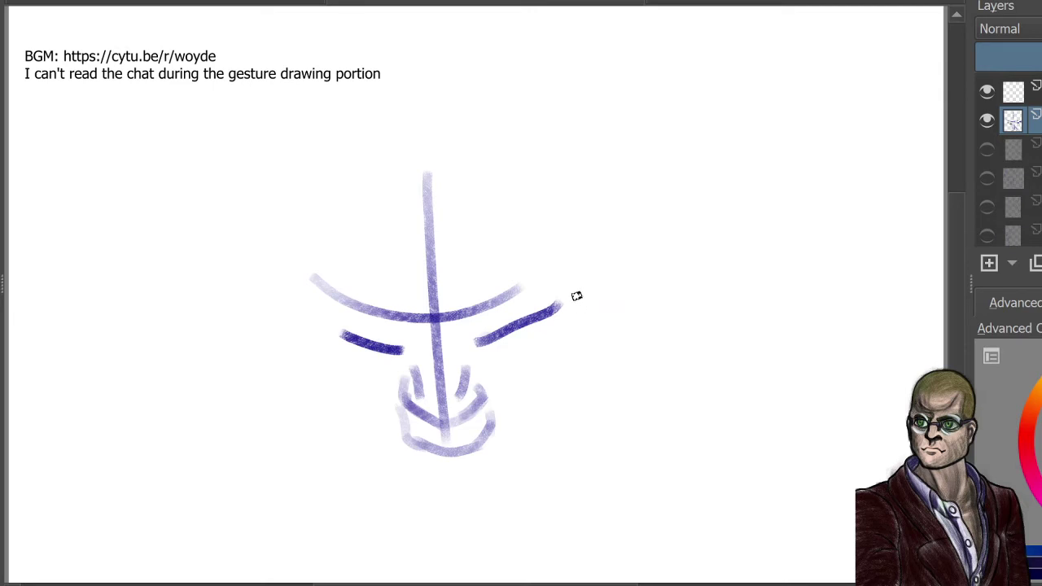
pyautogui.moveTo(598, 285); pyautogui.dragTo(553, 403)
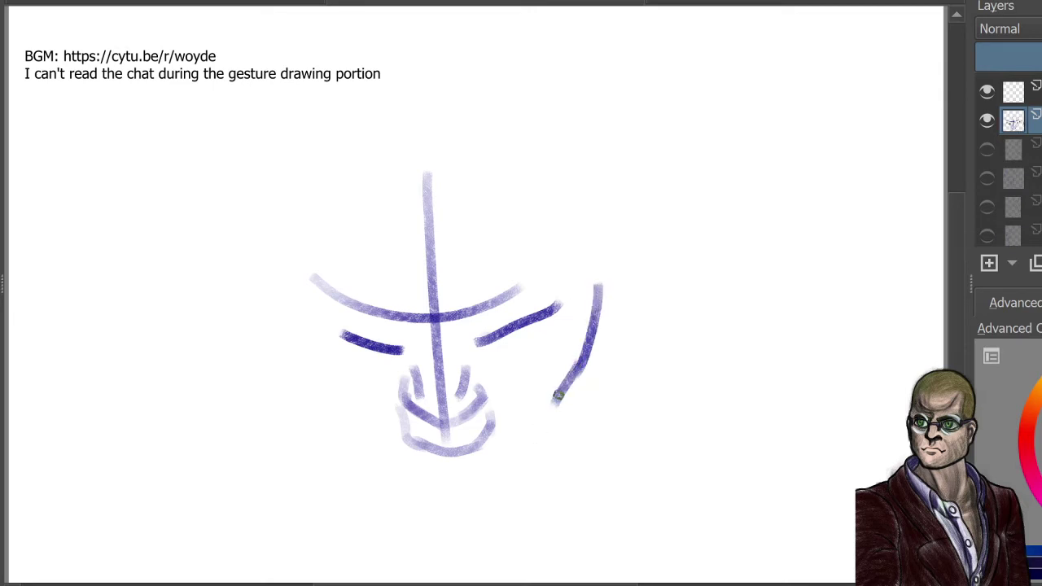
pyautogui.moveTo(502, 350); pyautogui.dragTo(534, 330)
pyautogui.moveTo(381, 358); pyautogui.dragTo(355, 351)
pyautogui.moveTo(554, 401); pyautogui.dragTo(475, 465)
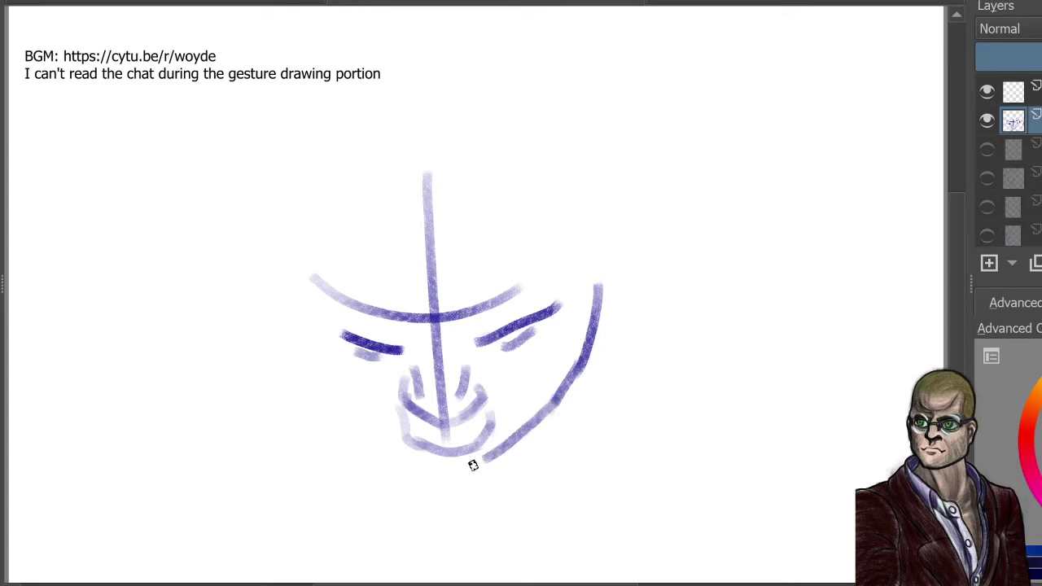
# Step: Hide that face and, on the next empty layer, draw a long vertical line, a shallow brow curve and two nose-bridge lines
pyautogui.click(986, 122)
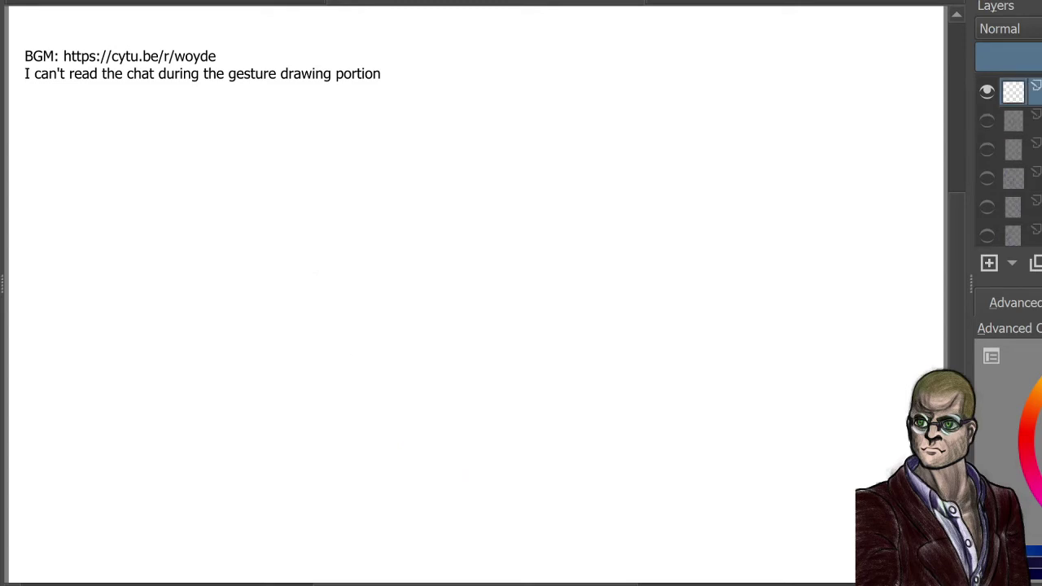
pyautogui.moveTo(448, 137); pyautogui.dragTo(446, 492)
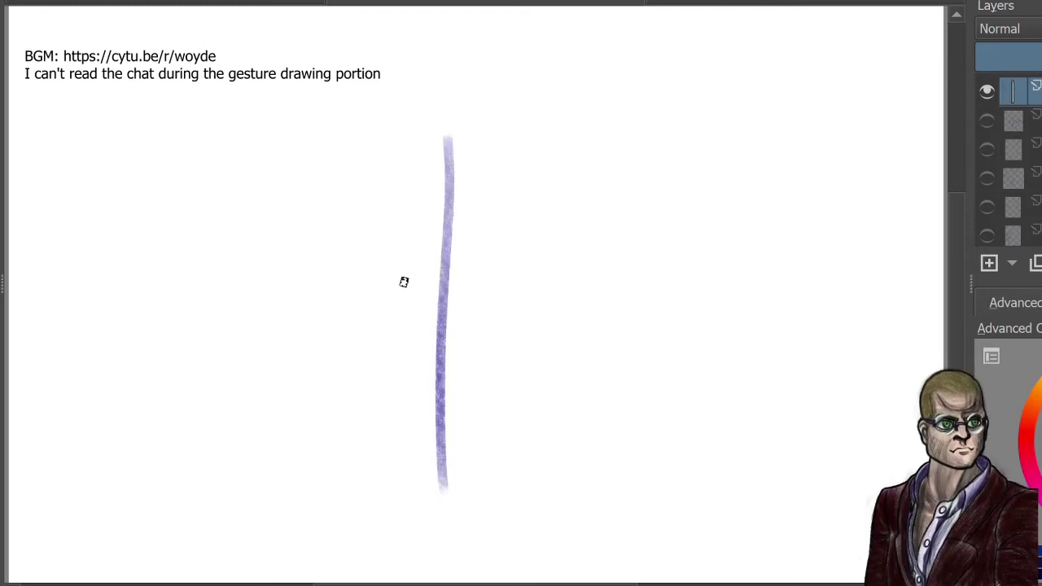
pyautogui.moveTo(358, 254); pyautogui.dragTo(547, 247)
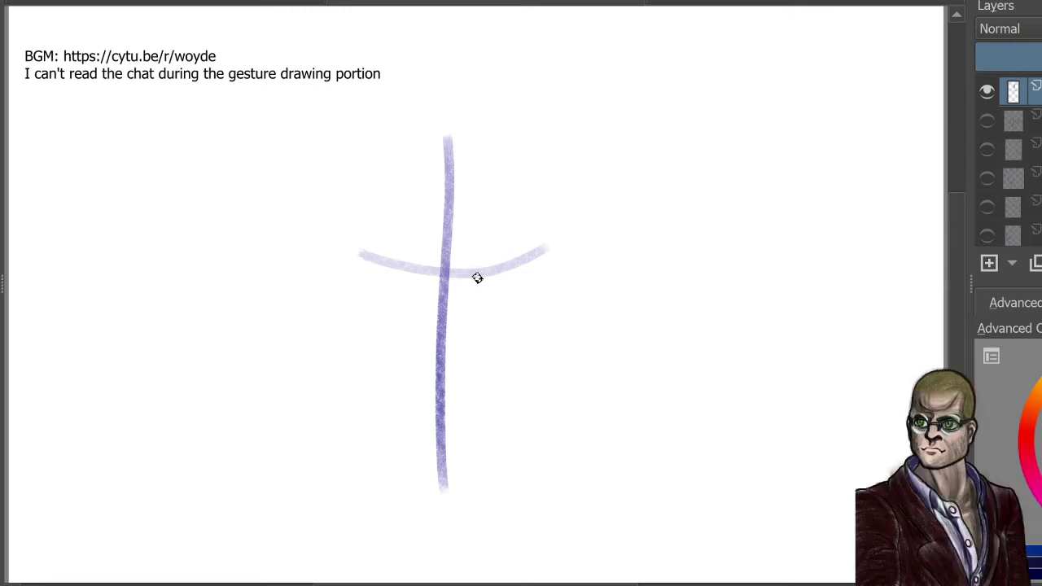
pyautogui.moveTo(477, 281); pyautogui.dragTo(461, 384)
pyautogui.moveTo(413, 273); pyautogui.dragTo(411, 389)
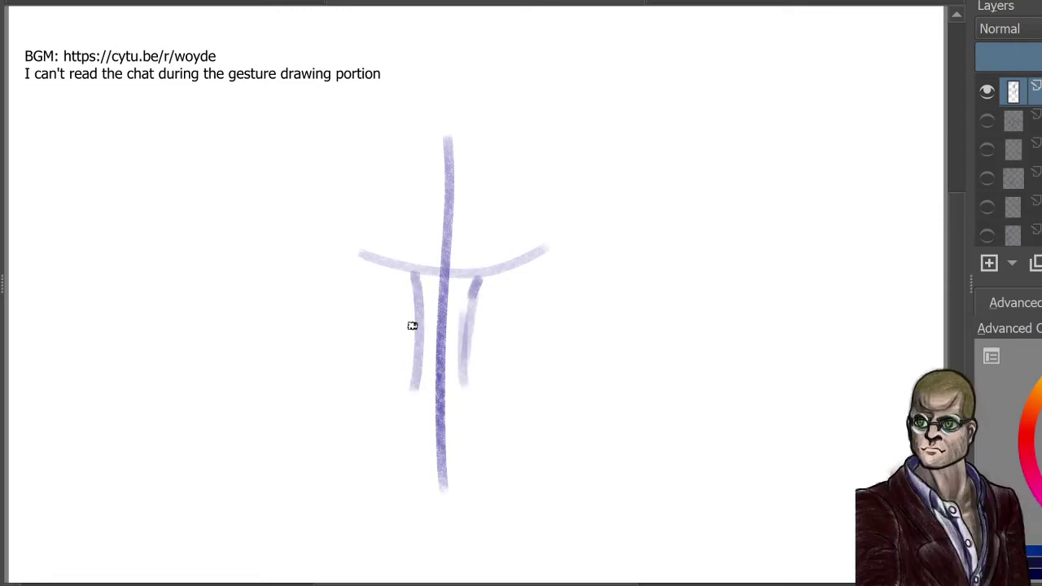
# Step: Add a hooked V-shaped nose base, a wider V-shaped line beneath it and a rising brow stroke on the right
pyautogui.moveTo(392, 349)
pyautogui.mouseDown()
pyautogui.moveTo(412, 402)
pyautogui.moveTo(389, 370)
pyautogui.moveTo(442, 423)
pyautogui.moveTo(491, 380)
pyautogui.mouseUp()
pyautogui.moveTo(437, 421)
pyautogui.mouseDown()
pyautogui.moveTo(488, 369)
pyautogui.moveTo(490, 377)
pyautogui.moveTo(477, 356)
pyautogui.mouseUp()
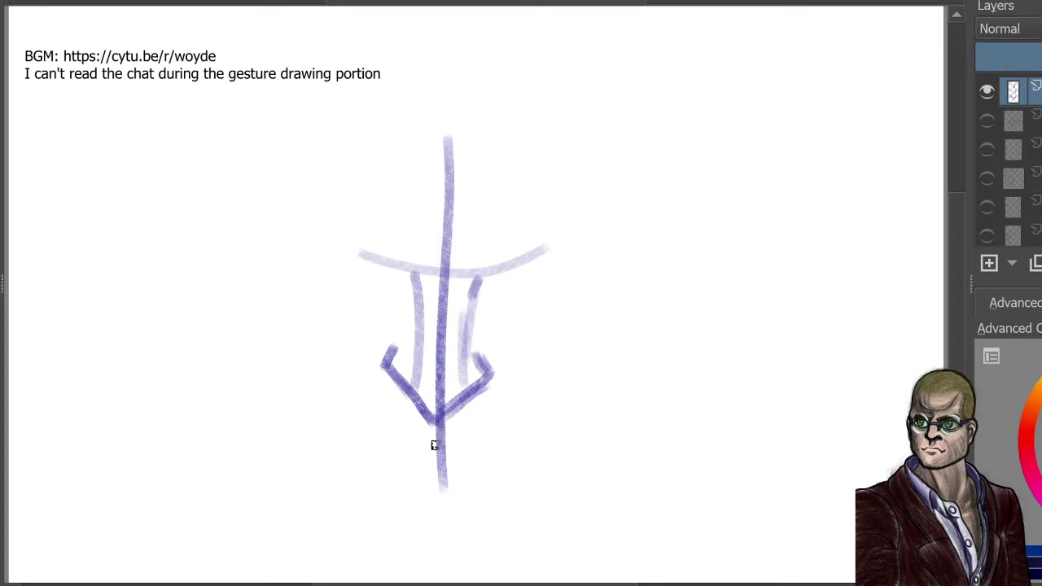
pyautogui.moveTo(415, 442)
pyautogui.mouseDown()
pyautogui.moveTo(462, 442)
pyautogui.moveTo(532, 400)
pyautogui.moveTo(362, 408)
pyautogui.moveTo(385, 422)
pyautogui.moveTo(335, 393)
pyautogui.mouseUp()
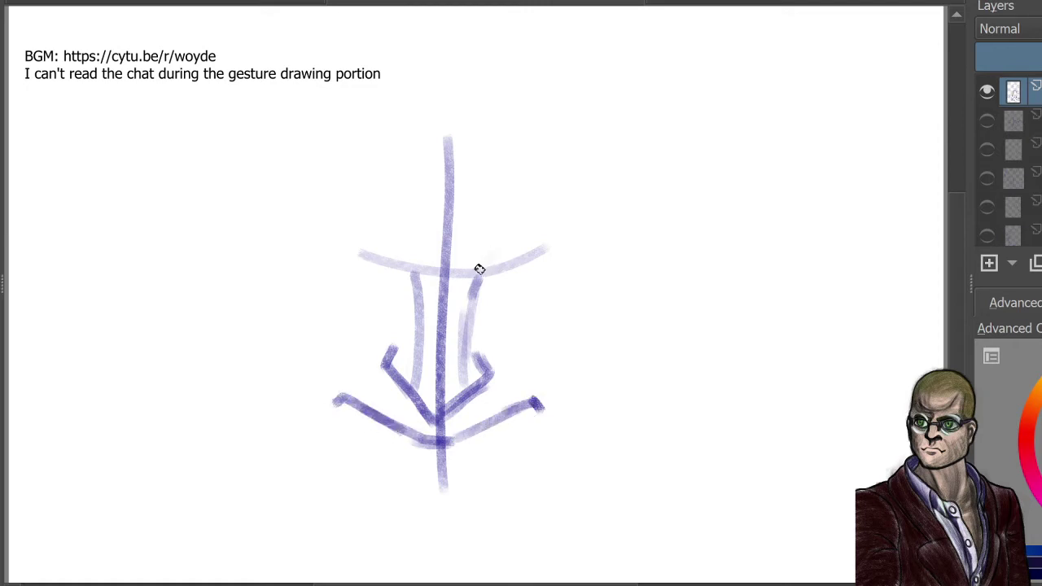
pyautogui.moveTo(479, 269); pyautogui.dragTo(581, 215)
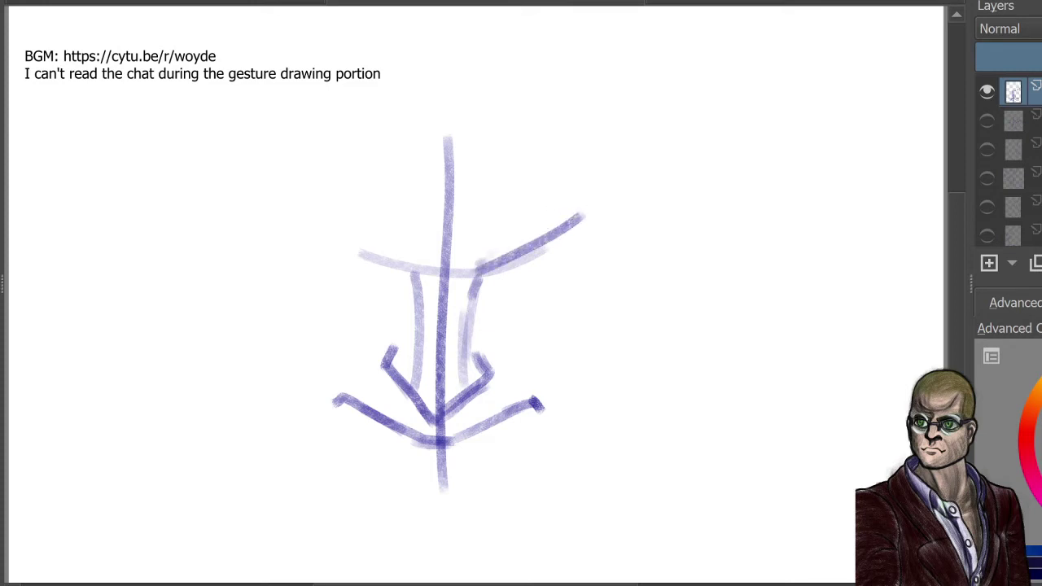
# Step: Hide that face and, on the next empty layer, draw the left forehead and cheek contour continuing around the chin to the right jaw
pyautogui.scroll(4, 1014, 163)
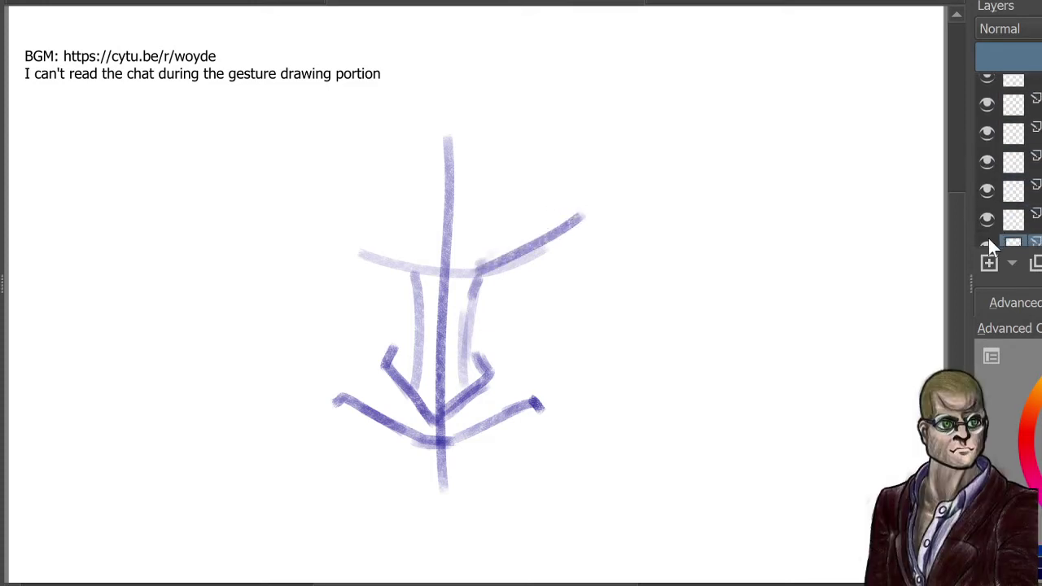
pyautogui.click(988, 242)
pyautogui.click(1026, 220)
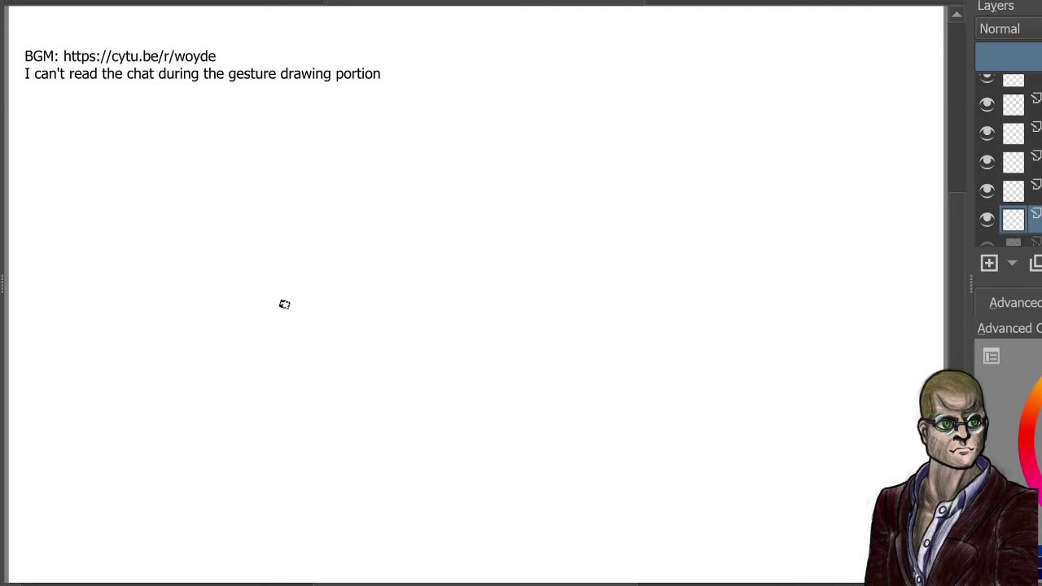
pyautogui.moveTo(428, 62)
pyautogui.mouseDown()
pyautogui.moveTo(377, 146)
pyautogui.moveTo(336, 305)
pyautogui.mouseUp()
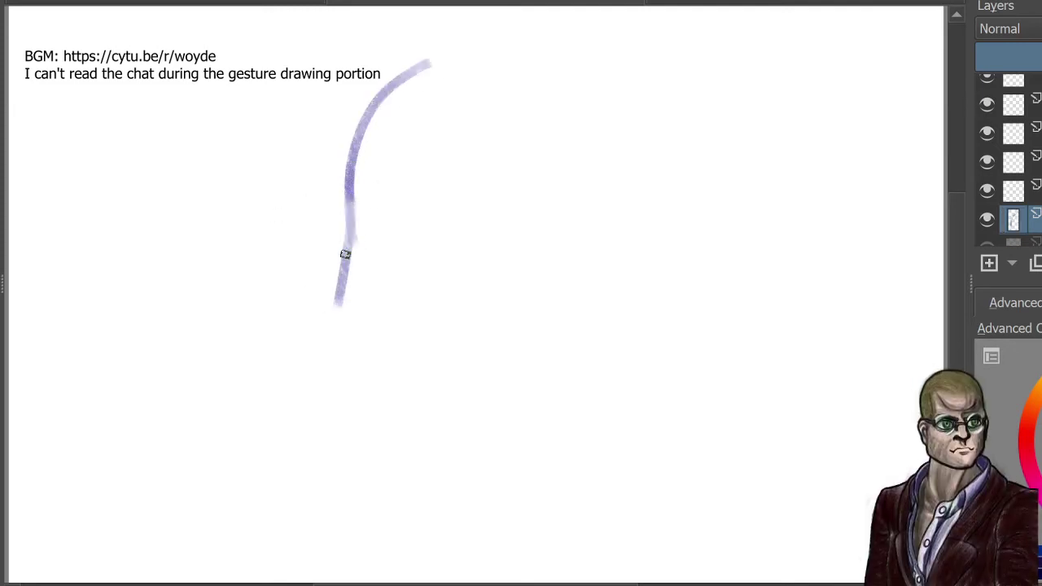
pyautogui.moveTo(349, 238)
pyautogui.mouseDown()
pyautogui.moveTo(341, 313)
pyautogui.moveTo(413, 419)
pyautogui.moveTo(479, 453)
pyautogui.moveTo(565, 392)
pyautogui.mouseUp()
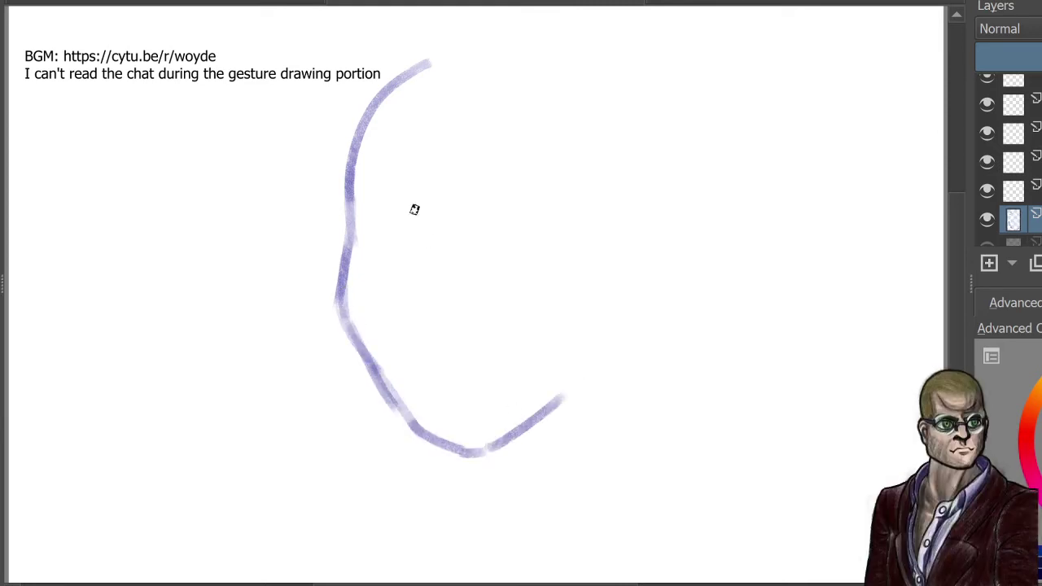
# Step: Draw the nose contour with a short nostril curve, and add an eye with an arched brow on each side
pyautogui.moveTo(406, 209)
pyautogui.mouseDown()
pyautogui.moveTo(406, 266)
pyautogui.moveTo(419, 233)
pyautogui.moveTo(403, 304)
pyautogui.moveTo(413, 258)
pyautogui.moveTo(419, 340)
pyautogui.moveTo(486, 327)
pyautogui.mouseUp()
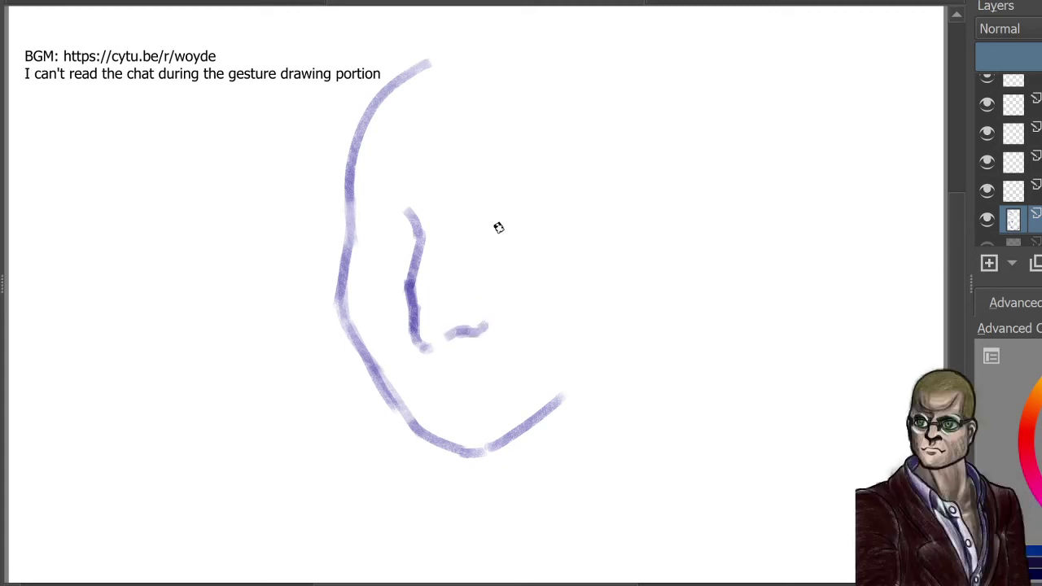
pyautogui.moveTo(478, 246)
pyautogui.mouseDown()
pyautogui.moveTo(508, 212)
pyautogui.moveTo(493, 224)
pyautogui.moveTo(523, 257)
pyautogui.mouseUp()
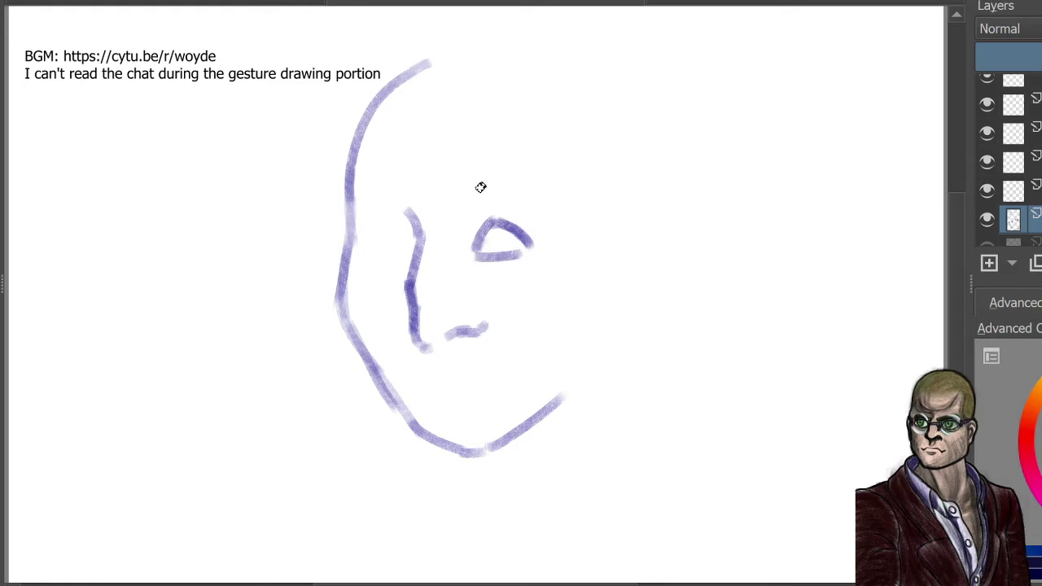
pyautogui.moveTo(470, 202)
pyautogui.mouseDown()
pyautogui.moveTo(558, 182)
pyautogui.moveTo(570, 193)
pyautogui.mouseUp()
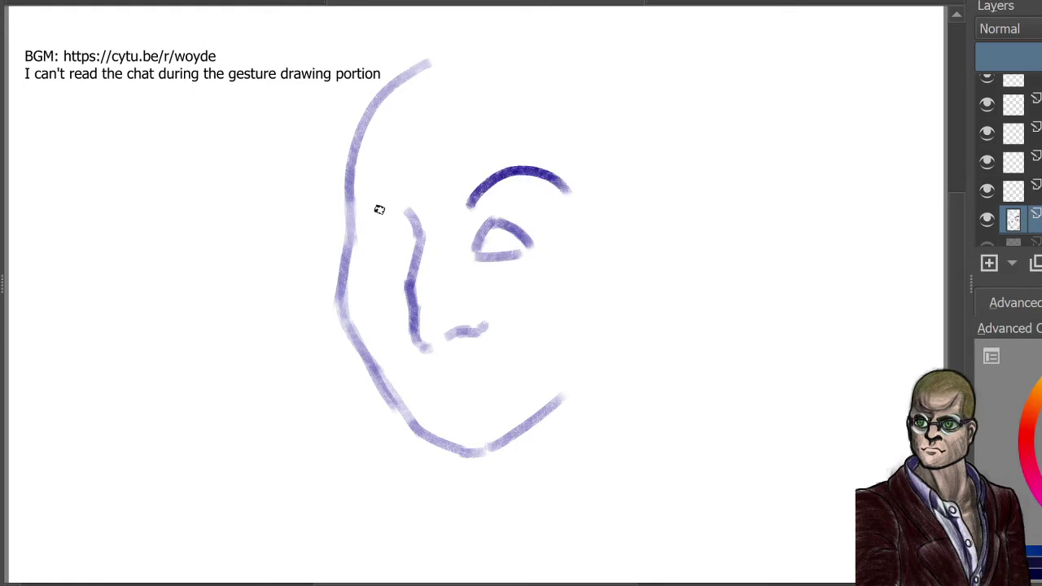
pyautogui.moveTo(343, 198); pyautogui.dragTo(387, 212)
pyautogui.moveTo(357, 244)
pyautogui.mouseDown()
pyautogui.moveTo(394, 256)
pyautogui.moveTo(398, 242)
pyautogui.mouseUp()
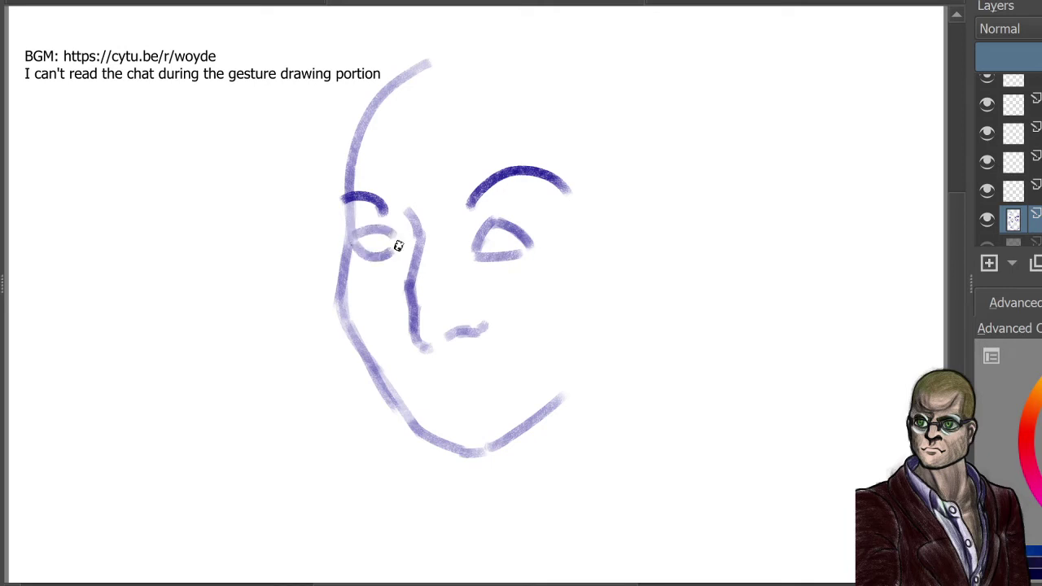
# Step: Hide that face and, on the next empty layer, draw a long centre line crossed by a wide brow arc and a smaller mouth arc
pyautogui.click(988, 218)
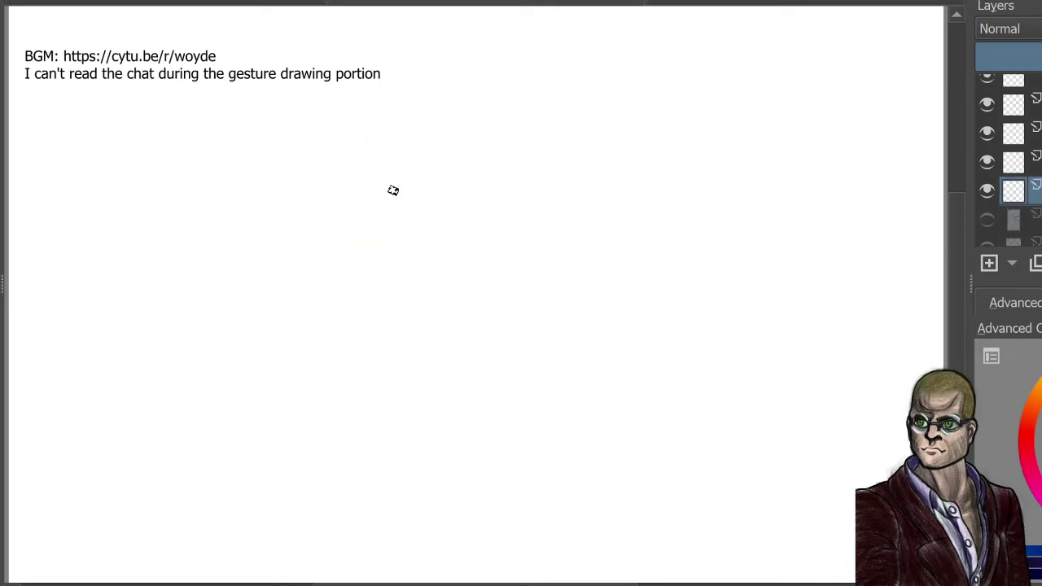
pyautogui.moveTo(439, 114); pyautogui.dragTo(479, 426)
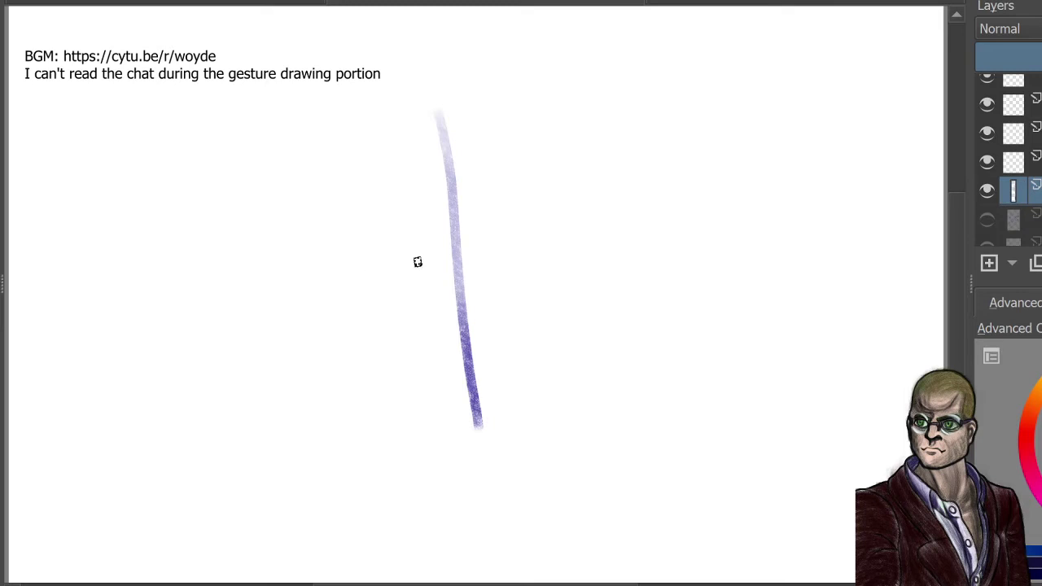
pyautogui.moveTo(294, 256); pyautogui.dragTo(593, 214)
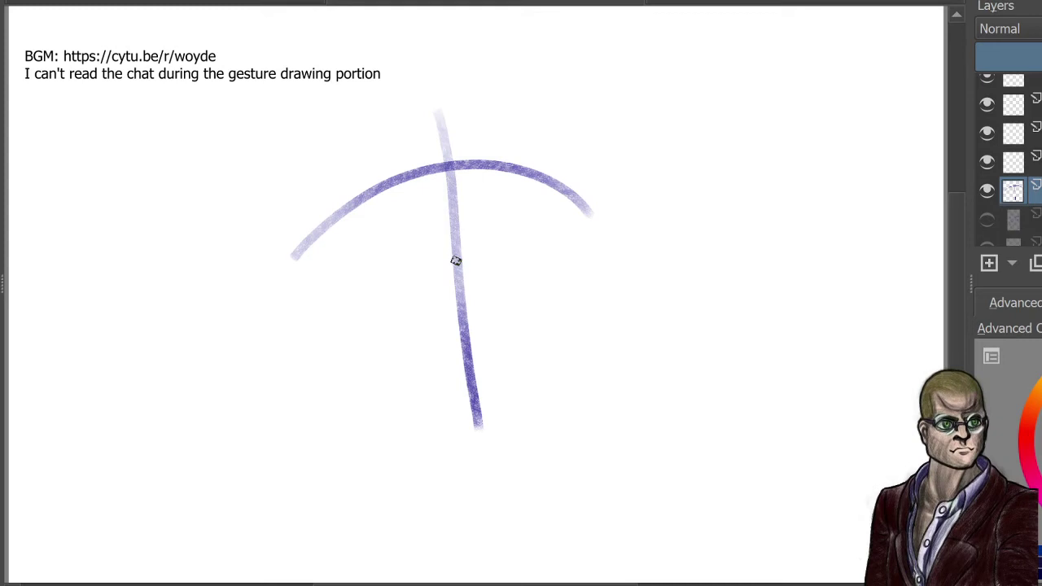
pyautogui.moveTo(413, 329); pyautogui.dragTo(552, 310)
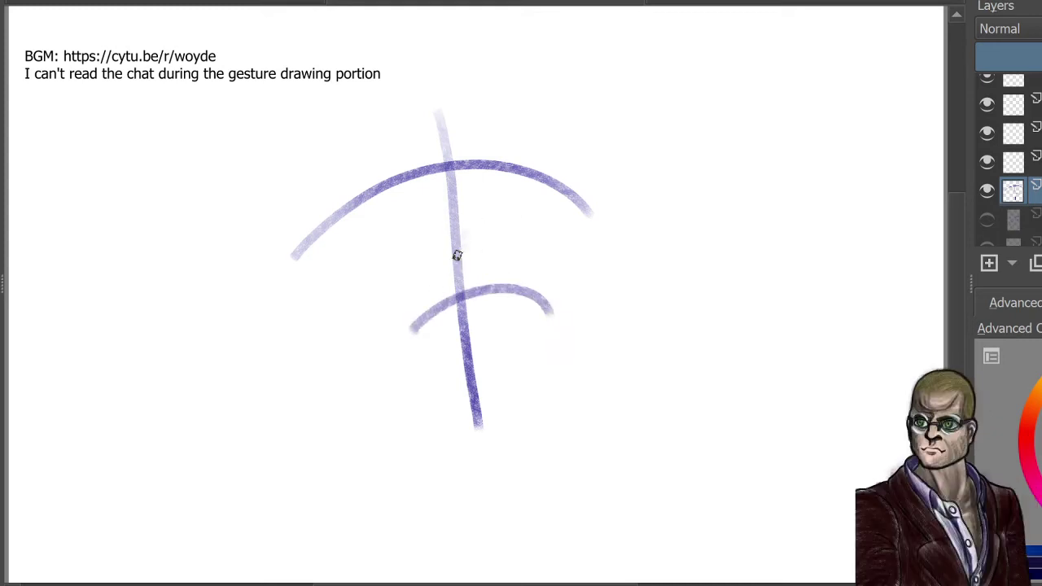
# Step: Draw two nostril curves at the centre line between the arcs and flank them with curved nose wings
pyautogui.moveTo(457, 255)
pyautogui.mouseDown()
pyautogui.moveTo(435, 242)
pyautogui.moveTo(427, 266)
pyautogui.mouseUp()
pyautogui.moveTo(479, 244); pyautogui.dragTo(500, 254)
pyautogui.moveTo(482, 205)
pyautogui.mouseDown()
pyautogui.moveTo(509, 236)
pyautogui.moveTo(505, 251)
pyautogui.mouseUp()
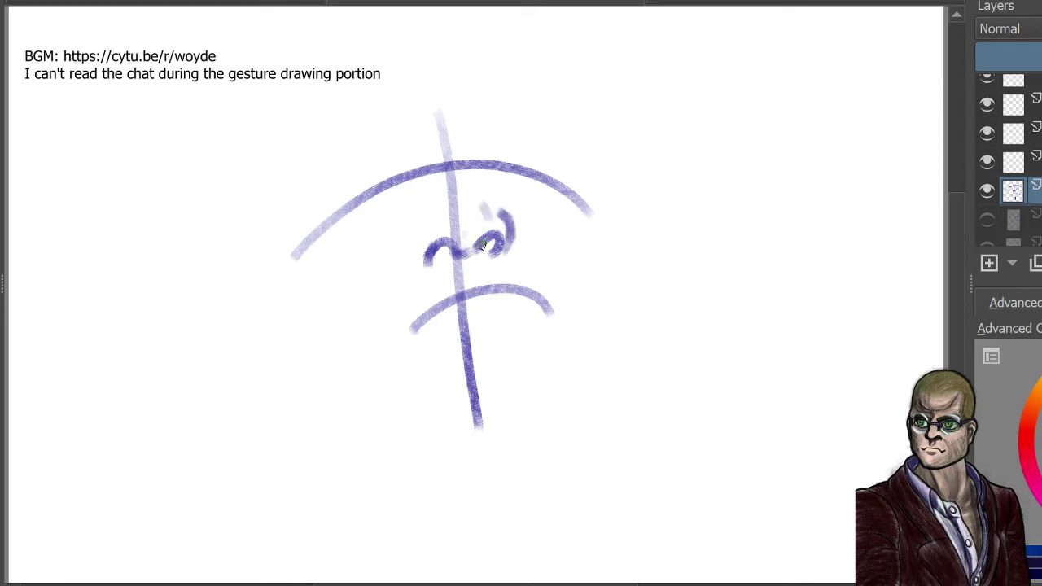
pyautogui.moveTo(414, 223)
pyautogui.mouseDown()
pyautogui.moveTo(407, 249)
pyautogui.moveTo(423, 262)
pyautogui.mouseUp()
# Step: Draw a right brow curving down into the nose bridge, a slanted left brow, and narrow eyes beneath both brows
pyautogui.moveTo(487, 201)
pyautogui.mouseDown()
pyautogui.moveTo(461, 168)
pyautogui.moveTo(542, 150)
pyautogui.mouseUp()
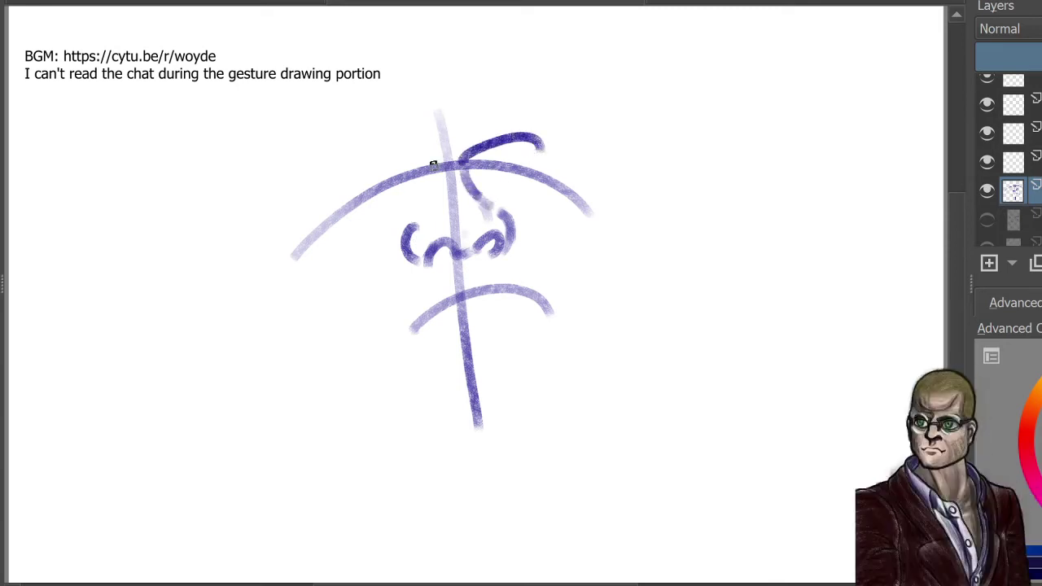
pyautogui.moveTo(397, 168); pyautogui.dragTo(313, 208)
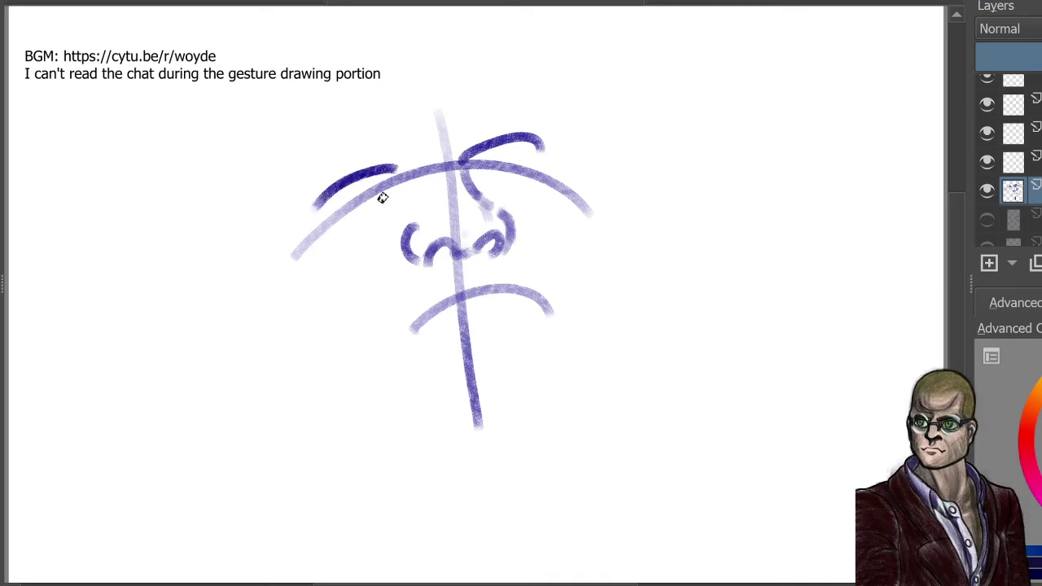
pyautogui.moveTo(383, 198)
pyautogui.mouseDown()
pyautogui.moveTo(340, 217)
pyautogui.moveTo(368, 207)
pyautogui.mouseUp()
pyautogui.moveTo(481, 168)
pyautogui.mouseDown()
pyautogui.moveTo(530, 189)
pyautogui.moveTo(523, 173)
pyautogui.mouseUp()
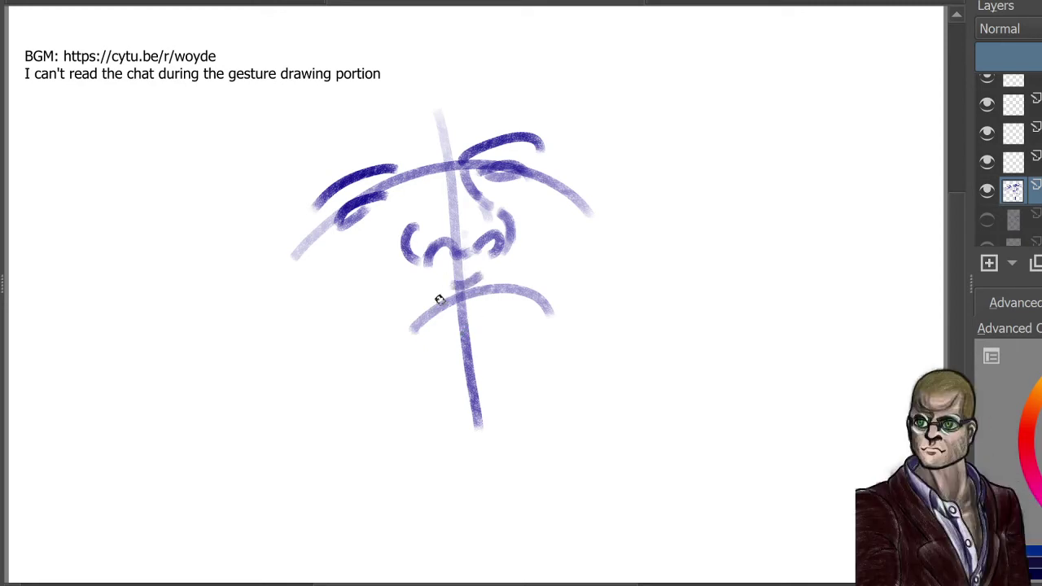
# Step: Outline the lips over the mouth arc and frame the face with an angular forehead, side contours, a left jaw line and chin curves
pyautogui.moveTo(391, 332)
pyautogui.mouseDown()
pyautogui.moveTo(460, 281)
pyautogui.moveTo(553, 302)
pyautogui.mouseUp()
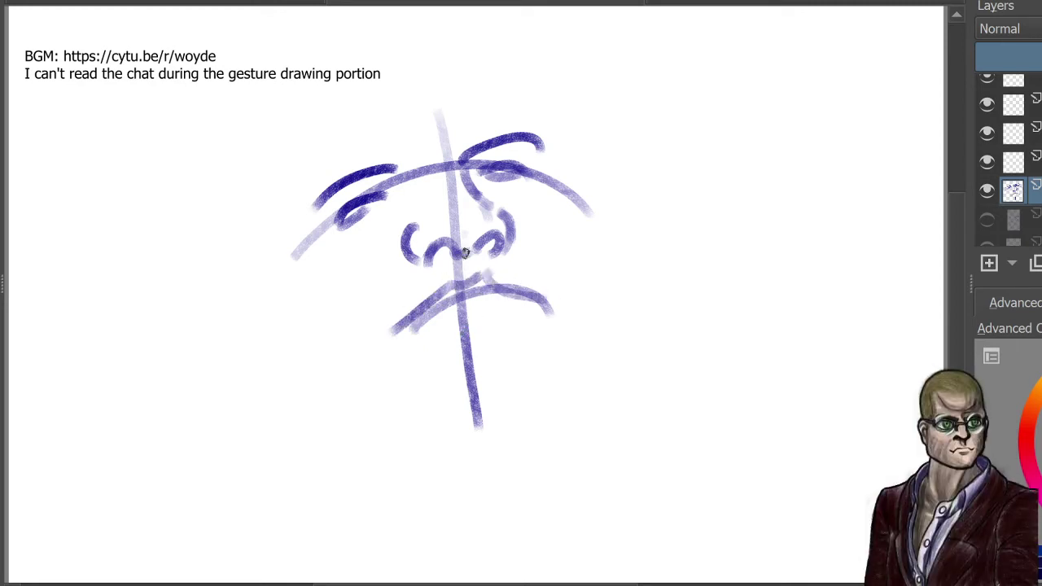
pyautogui.moveTo(447, 314)
pyautogui.mouseDown()
pyautogui.moveTo(473, 297)
pyautogui.moveTo(528, 307)
pyautogui.moveTo(405, 337)
pyautogui.mouseUp()
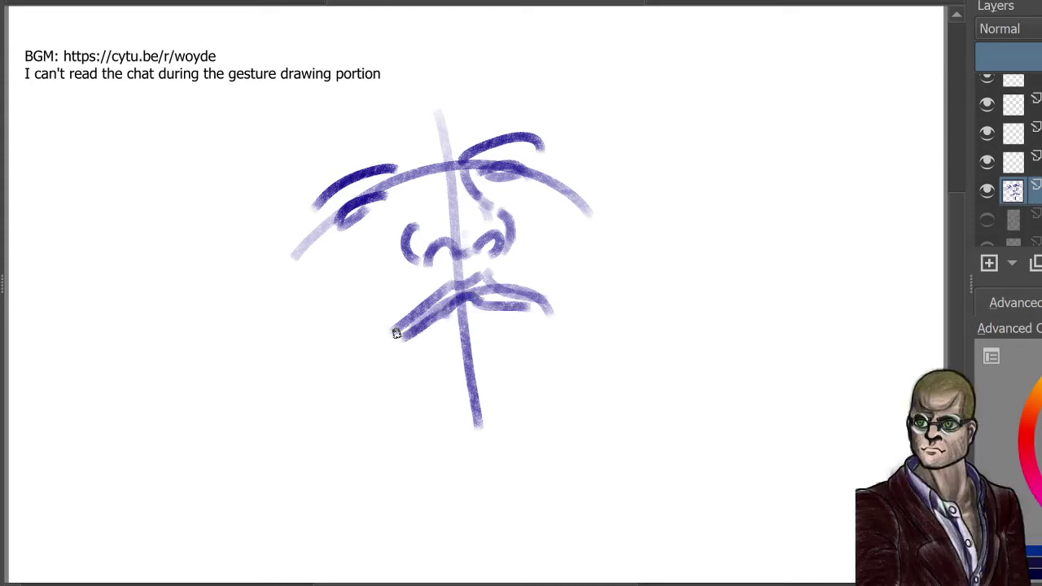
pyautogui.moveTo(441, 84)
pyautogui.mouseDown()
pyautogui.moveTo(294, 154)
pyautogui.moveTo(288, 234)
pyautogui.moveTo(303, 303)
pyautogui.mouseUp()
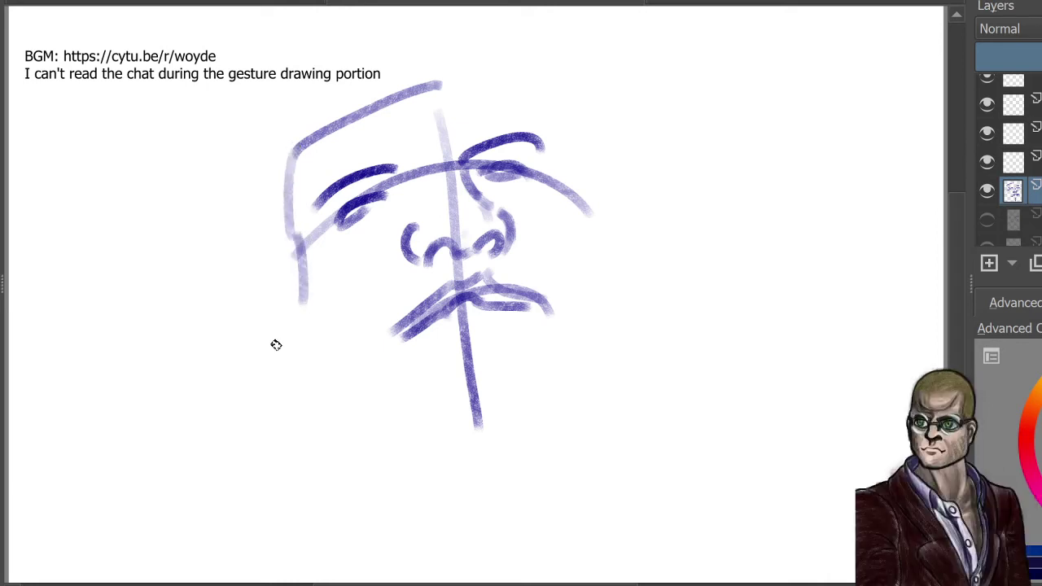
pyautogui.moveTo(444, 84)
pyautogui.mouseDown()
pyautogui.moveTo(530, 96)
pyautogui.moveTo(567, 171)
pyautogui.mouseUp()
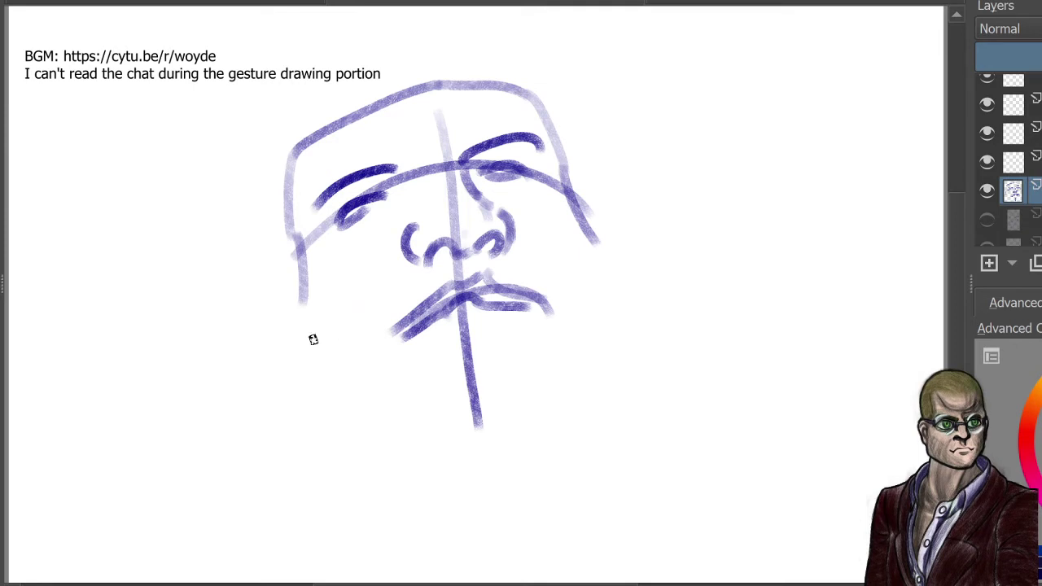
pyautogui.moveTo(304, 316); pyautogui.dragTo(381, 368)
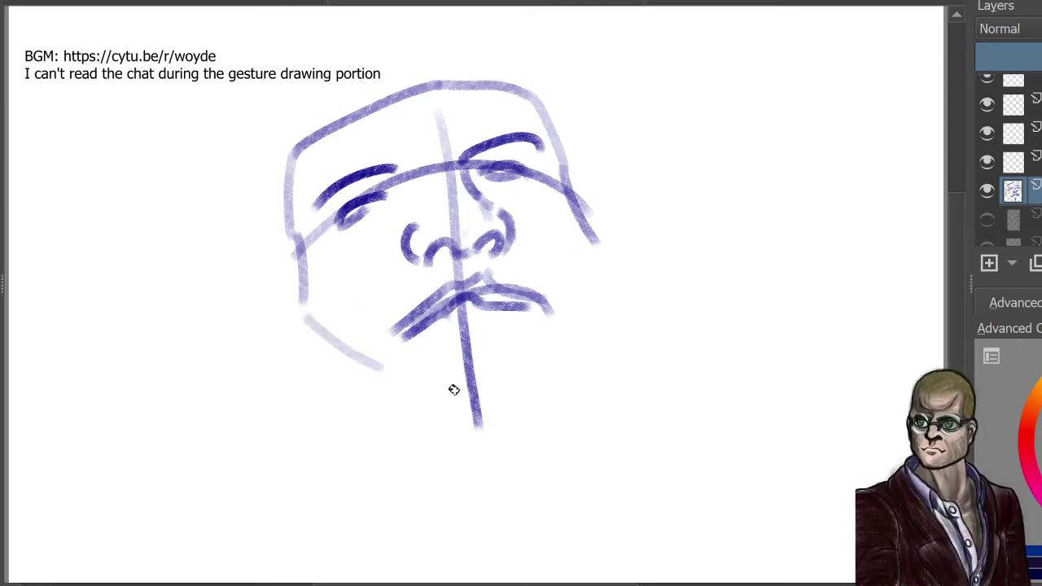
pyautogui.moveTo(444, 390)
pyautogui.mouseDown()
pyautogui.moveTo(534, 389)
pyautogui.moveTo(553, 379)
pyautogui.moveTo(540, 369)
pyautogui.moveTo(558, 365)
pyautogui.moveTo(574, 332)
pyautogui.moveTo(580, 344)
pyautogui.moveTo(452, 362)
pyautogui.moveTo(444, 388)
pyautogui.moveTo(411, 357)
pyautogui.moveTo(392, 401)
pyautogui.mouseUp()
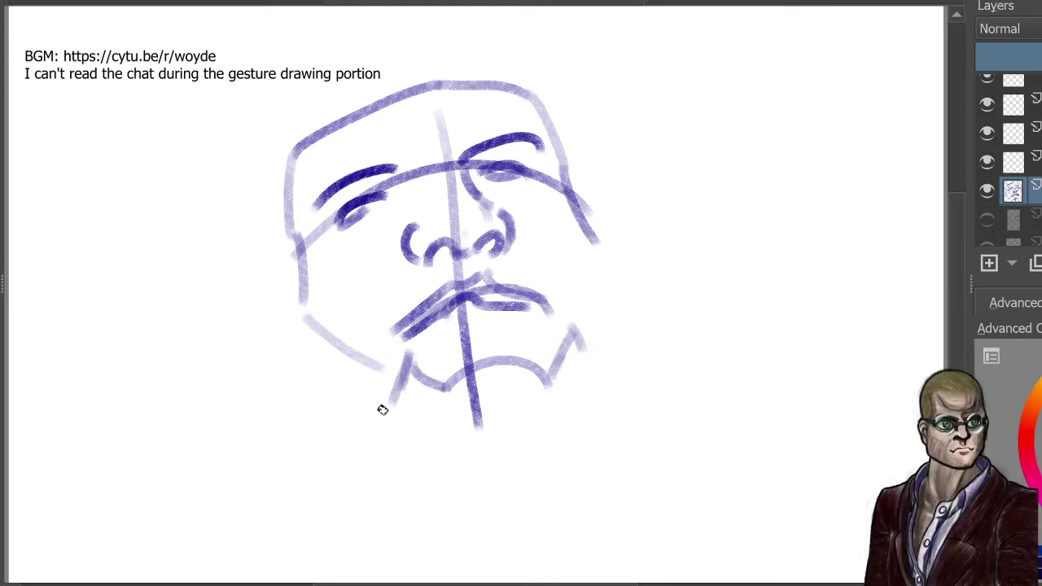
# Step: Hide that face and, on the next empty layer, draw a long bowed centre line, a short vertical stroke at left and a horizontal eye line
pyautogui.click(987, 190)
pyautogui.click(1014, 161)
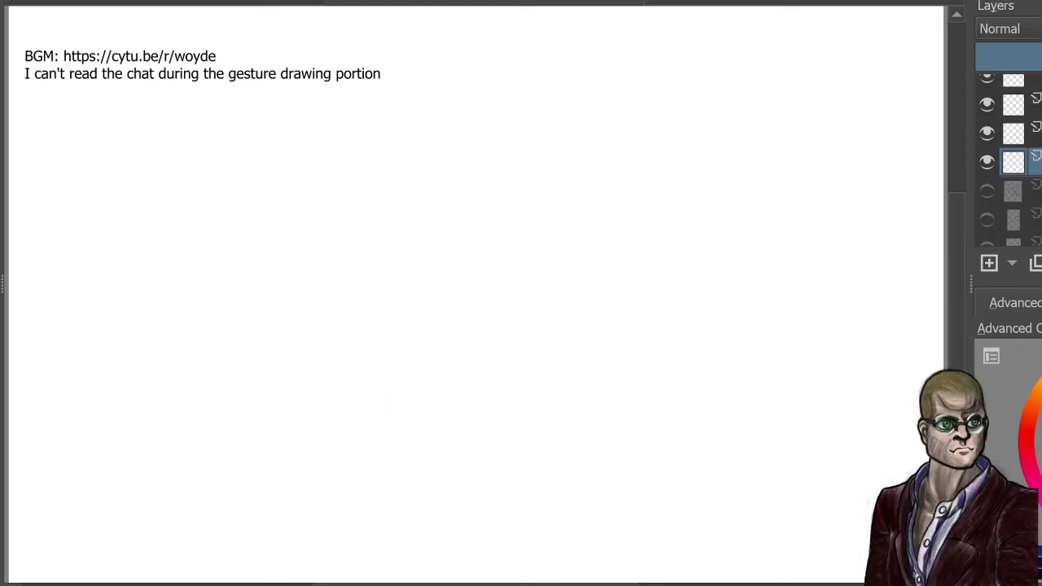
pyautogui.moveTo(477, 106)
pyautogui.mouseDown()
pyautogui.moveTo(534, 317)
pyautogui.moveTo(515, 448)
pyautogui.mouseUp()
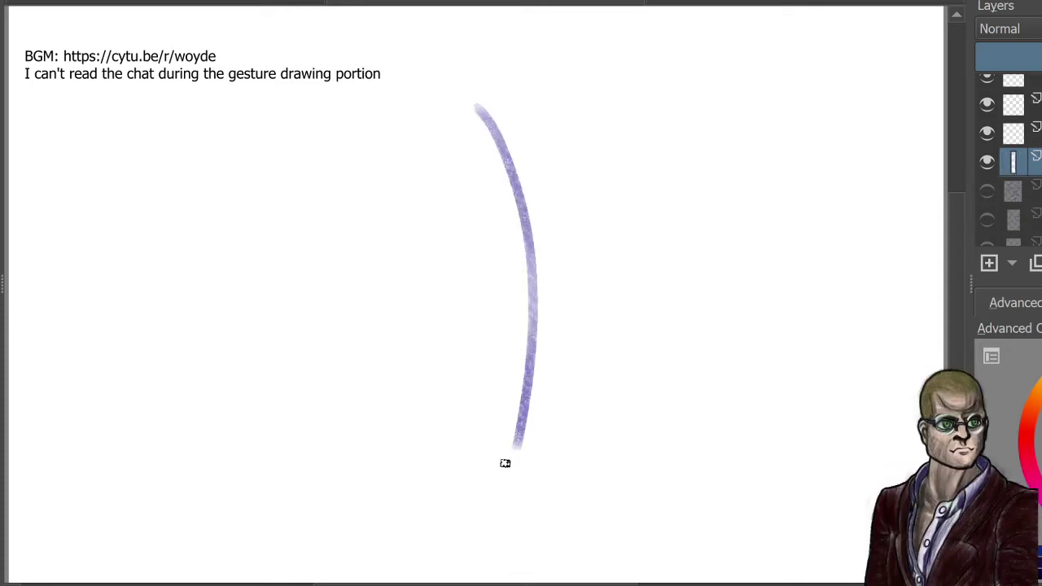
pyautogui.moveTo(334, 257); pyautogui.dragTo(330, 371)
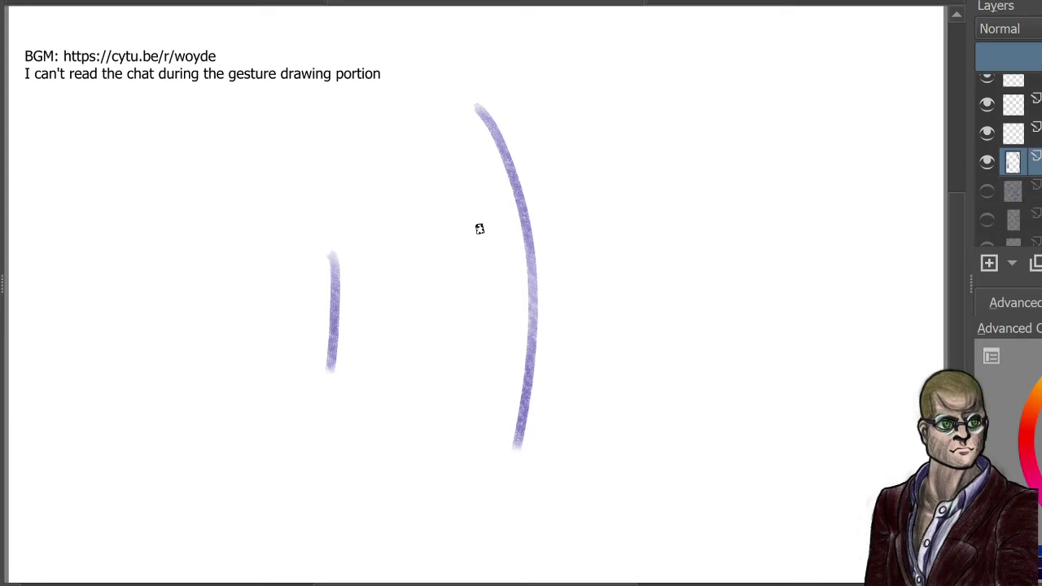
pyautogui.moveTo(476, 243); pyautogui.dragTo(597, 235)
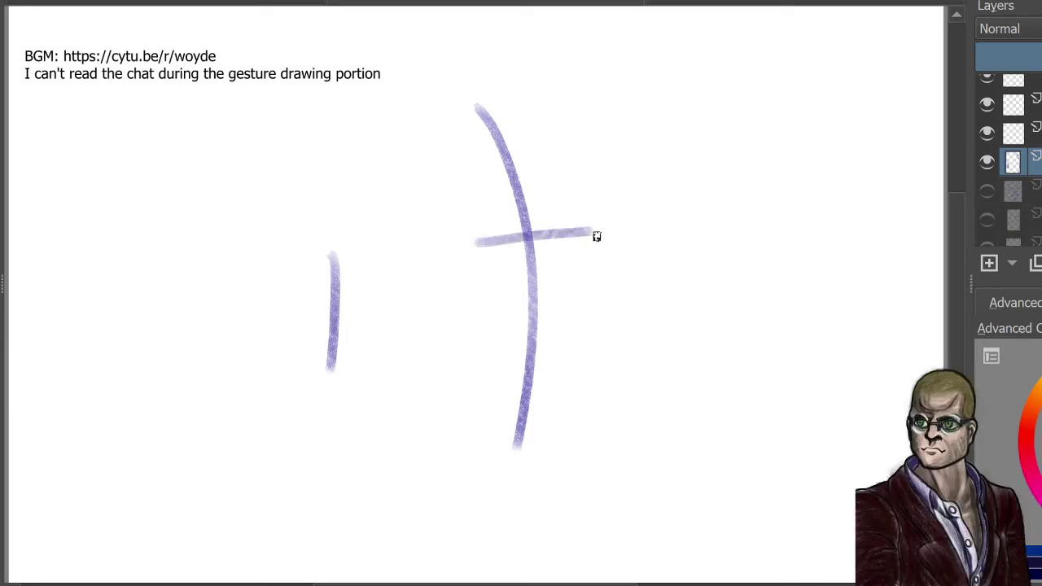
# Step: Draw two rounded glasses lenses beside the centre line, the far brow-to-cheek contour, and the nose with its left wing
pyautogui.moveTo(520, 209)
pyautogui.mouseDown()
pyautogui.moveTo(453, 214)
pyautogui.moveTo(488, 280)
pyautogui.moveTo(522, 202)
pyautogui.moveTo(577, 207)
pyautogui.moveTo(533, 275)
pyautogui.mouseUp()
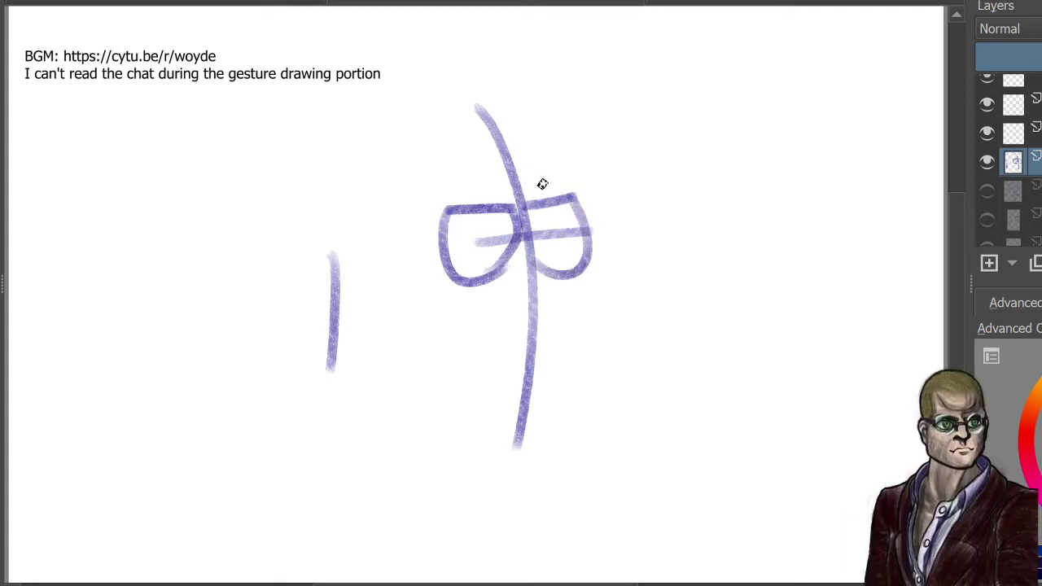
pyautogui.moveTo(549, 174)
pyautogui.mouseDown()
pyautogui.moveTo(566, 194)
pyautogui.moveTo(548, 339)
pyautogui.mouseUp()
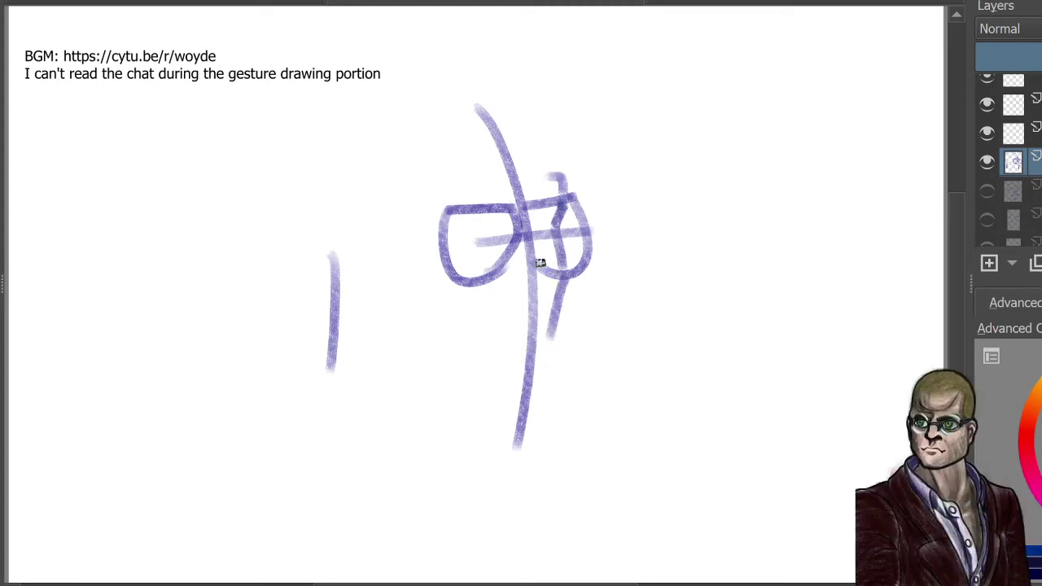
pyautogui.moveTo(527, 208); pyautogui.dragTo(550, 286)
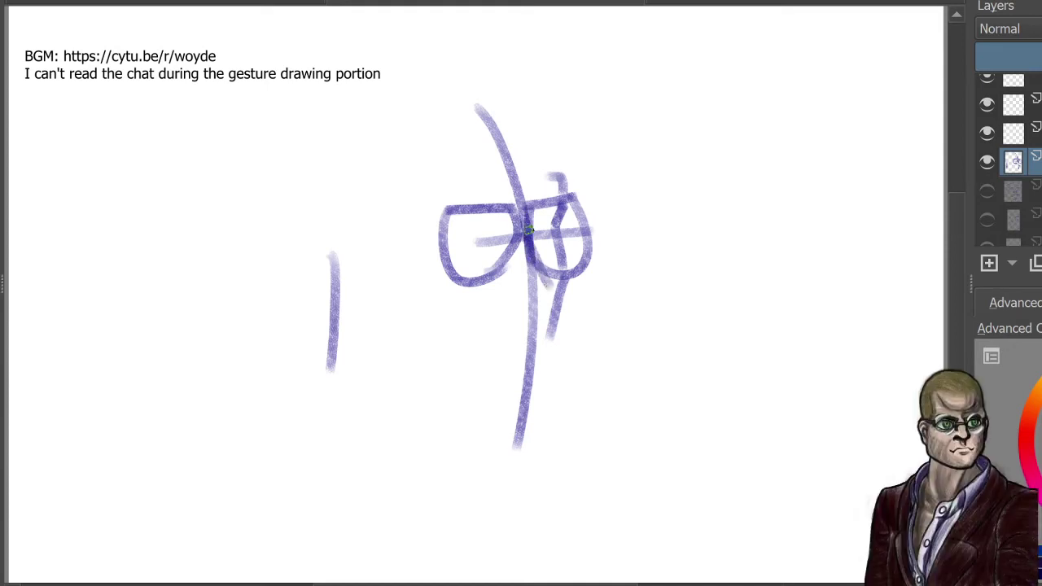
pyautogui.moveTo(529, 231)
pyautogui.mouseDown()
pyautogui.moveTo(568, 303)
pyautogui.moveTo(529, 320)
pyautogui.moveTo(567, 306)
pyautogui.moveTo(527, 317)
pyautogui.moveTo(505, 272)
pyautogui.moveTo(511, 318)
pyautogui.mouseUp()
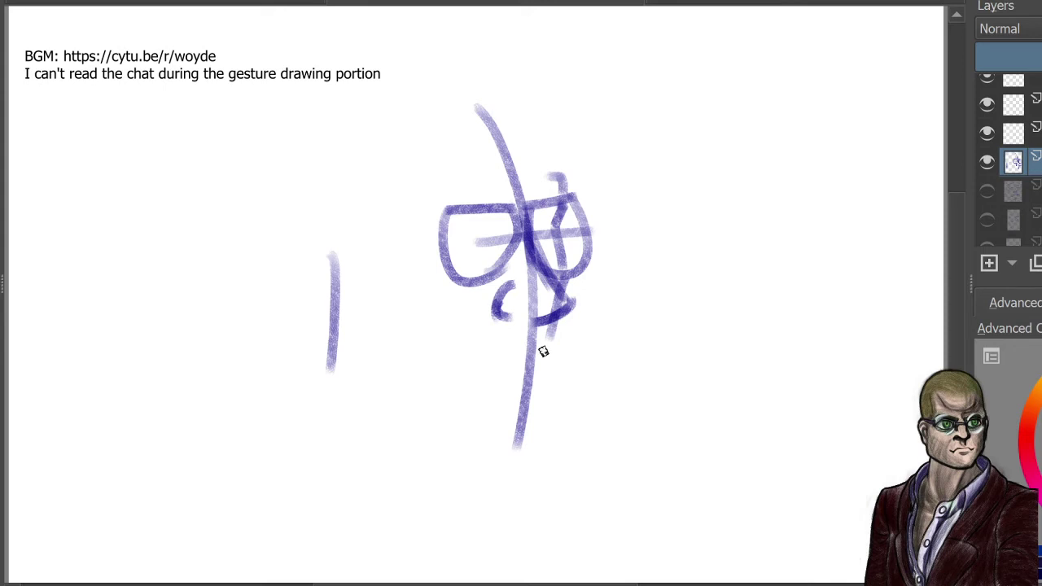
# Step: Add a mouth line below the nose and a lip-to-chin profile curving around the base of the centre line
pyautogui.moveTo(554, 345)
pyautogui.mouseDown()
pyautogui.moveTo(534, 363)
pyautogui.moveTo(442, 372)
pyautogui.mouseUp()
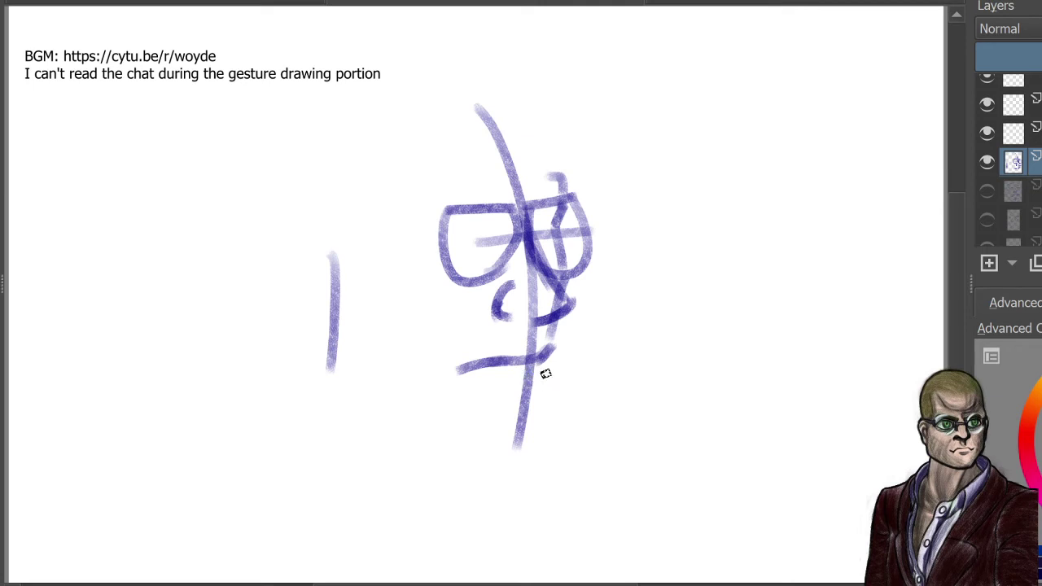
pyautogui.moveTo(548, 359)
pyautogui.mouseDown()
pyautogui.moveTo(535, 385)
pyautogui.moveTo(557, 364)
pyautogui.moveTo(533, 426)
pyautogui.mouseUp()
pyautogui.moveTo(544, 389)
pyautogui.mouseDown()
pyautogui.moveTo(530, 435)
pyautogui.moveTo(496, 456)
pyautogui.mouseUp()
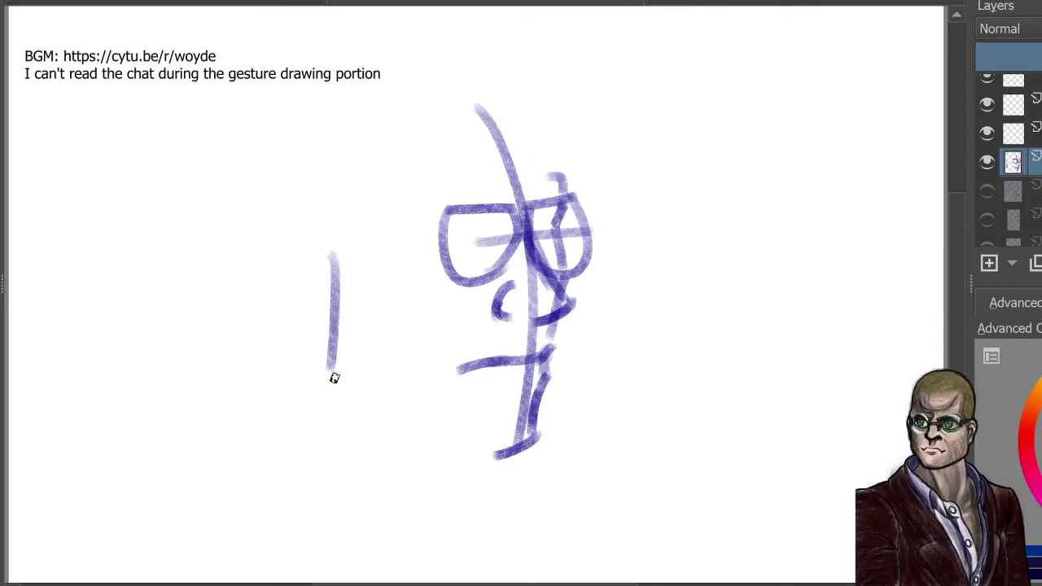
# Step: Connect the left vertical stroke to the chin with a curved jaw line and draw narrow eyes inside both lenses
pyautogui.moveTo(333, 377); pyautogui.dragTo(489, 454)
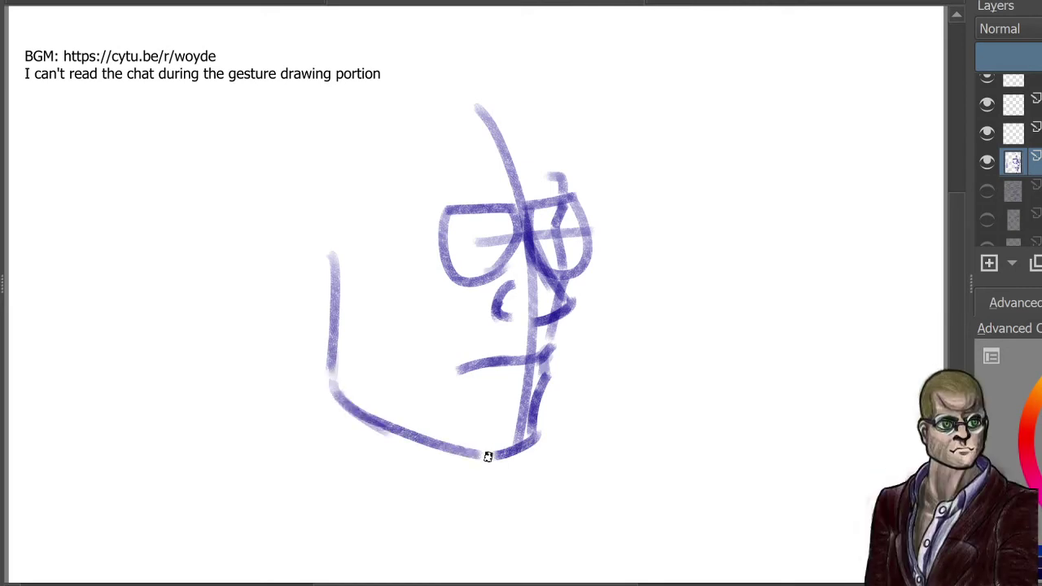
pyautogui.moveTo(393, 426); pyautogui.dragTo(527, 438)
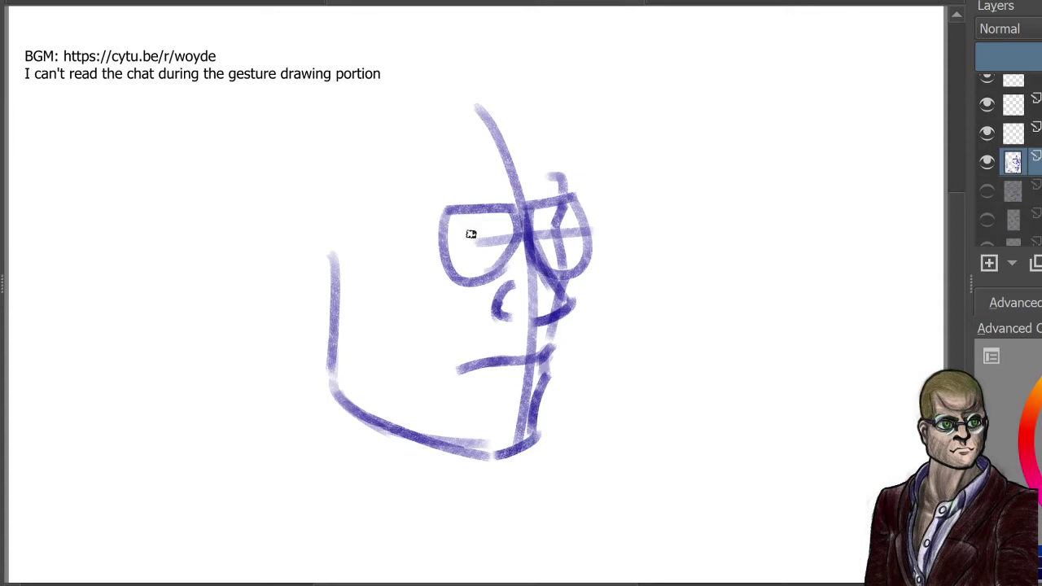
pyautogui.moveTo(455, 239)
pyautogui.mouseDown()
pyautogui.moveTo(480, 245)
pyautogui.moveTo(469, 245)
pyautogui.moveTo(499, 226)
pyautogui.moveTo(544, 240)
pyautogui.mouseUp()
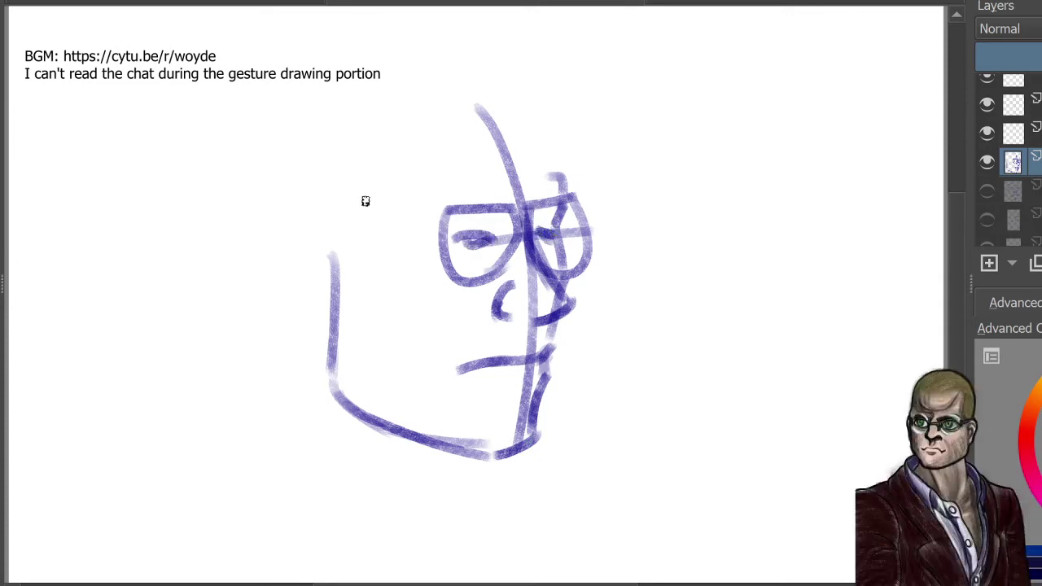
# Step: Add the glasses arm between the head's left edge and the near lens, and hide that face's layer
pyautogui.moveTo(332, 235); pyautogui.dragTo(429, 236)
pyautogui.click(986, 162)
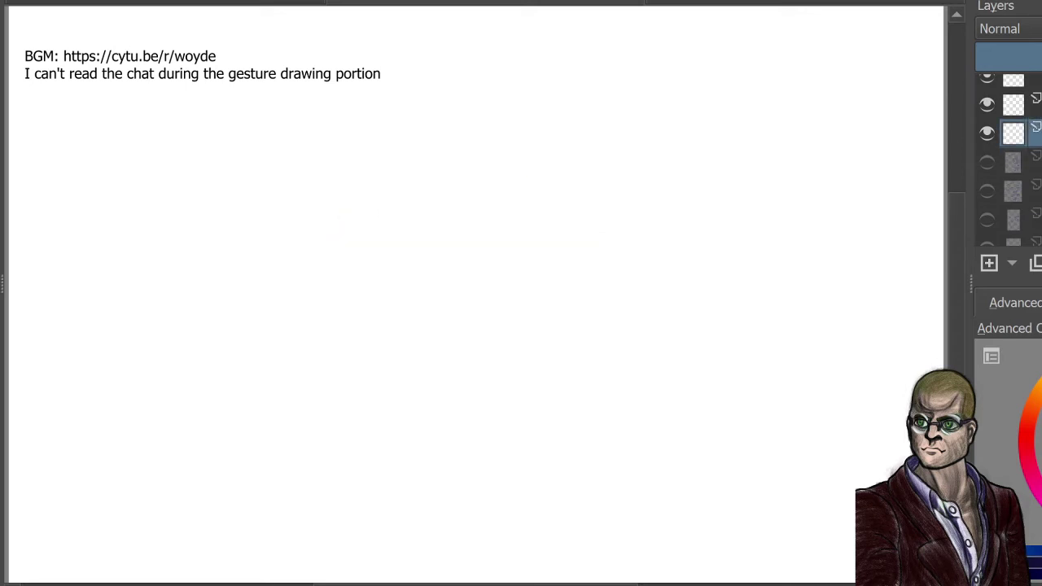
# Step: On the next empty layer, draw a bowed centre line crossed by a curved eye line, and outline the jaw and far cheek
pyautogui.moveTo(348, 323); pyautogui.dragTo(455, 73)
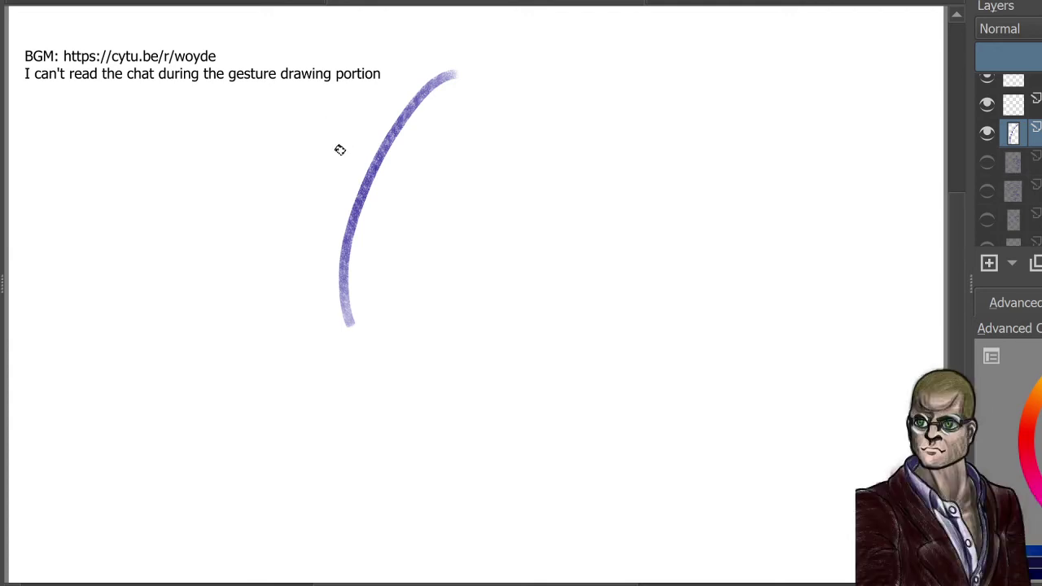
pyautogui.moveTo(328, 166); pyautogui.dragTo(465, 133)
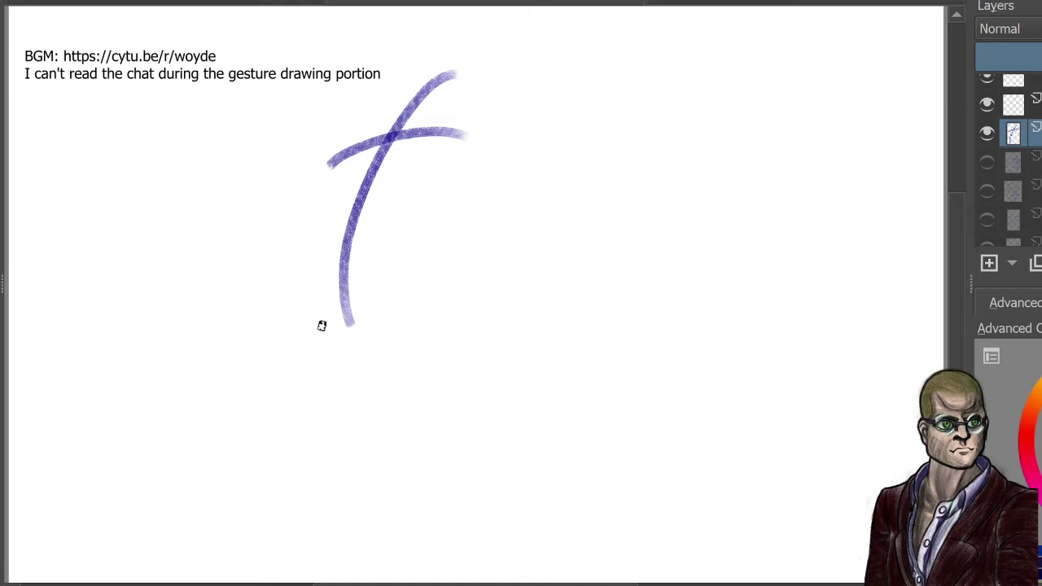
pyautogui.moveTo(322, 325)
pyautogui.mouseDown()
pyautogui.moveTo(509, 304)
pyautogui.moveTo(573, 232)
pyautogui.mouseUp()
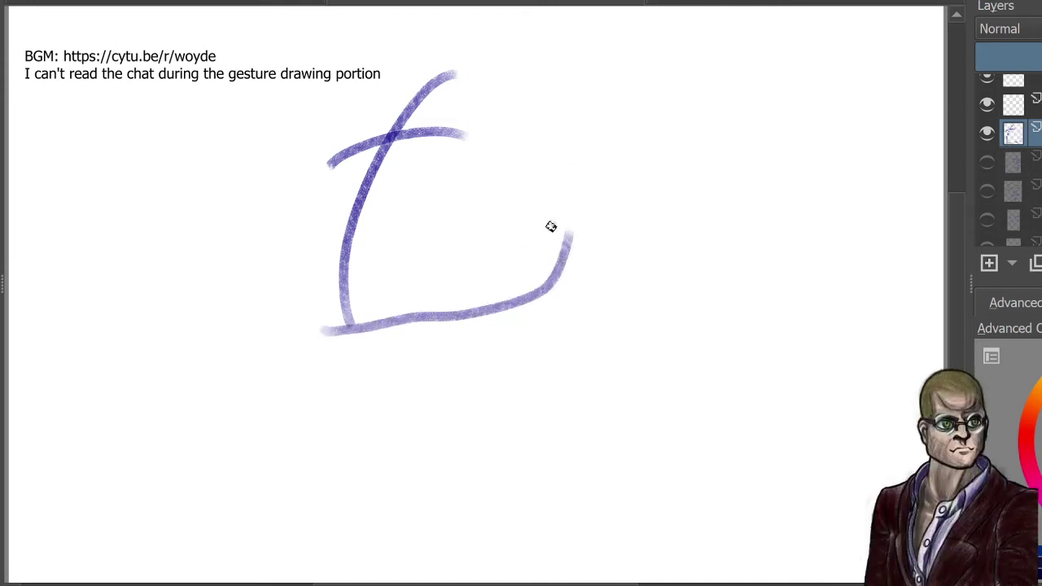
pyautogui.moveTo(552, 222)
pyautogui.mouseDown()
pyautogui.moveTo(508, 295)
pyautogui.moveTo(542, 241)
pyautogui.moveTo(477, 311)
pyautogui.moveTo(486, 310)
pyautogui.moveTo(377, 349)
pyautogui.moveTo(390, 321)
pyautogui.moveTo(325, 323)
pyautogui.mouseUp()
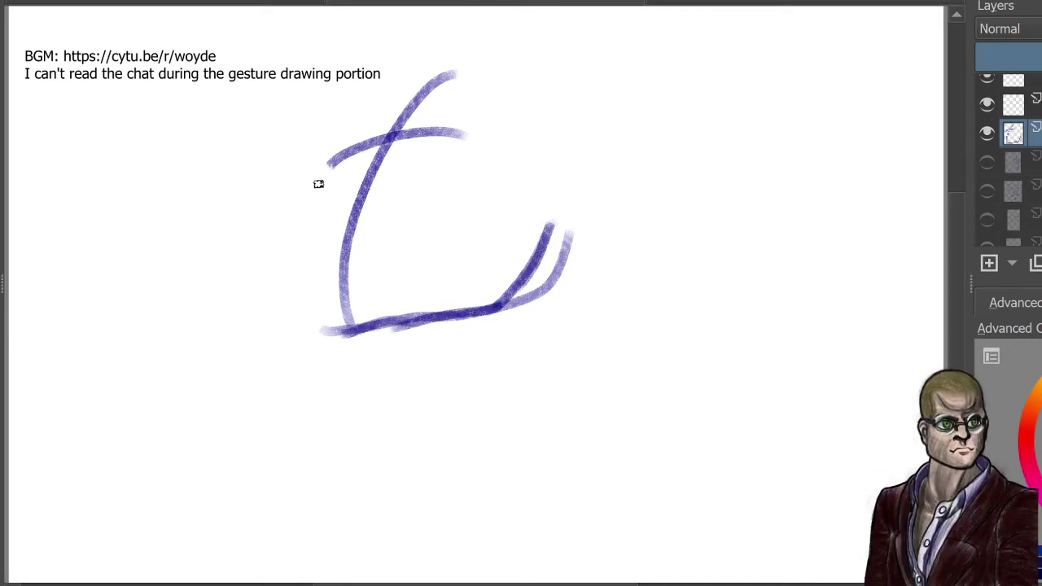
pyautogui.moveTo(330, 166)
pyautogui.mouseDown()
pyautogui.moveTo(287, 216)
pyautogui.moveTo(323, 171)
pyautogui.moveTo(300, 235)
pyautogui.moveTo(322, 174)
pyautogui.moveTo(307, 244)
pyautogui.moveTo(295, 214)
pyautogui.moveTo(311, 296)
pyautogui.moveTo(314, 277)
pyautogui.moveTo(335, 335)
pyautogui.moveTo(381, 314)
pyautogui.mouseUp()
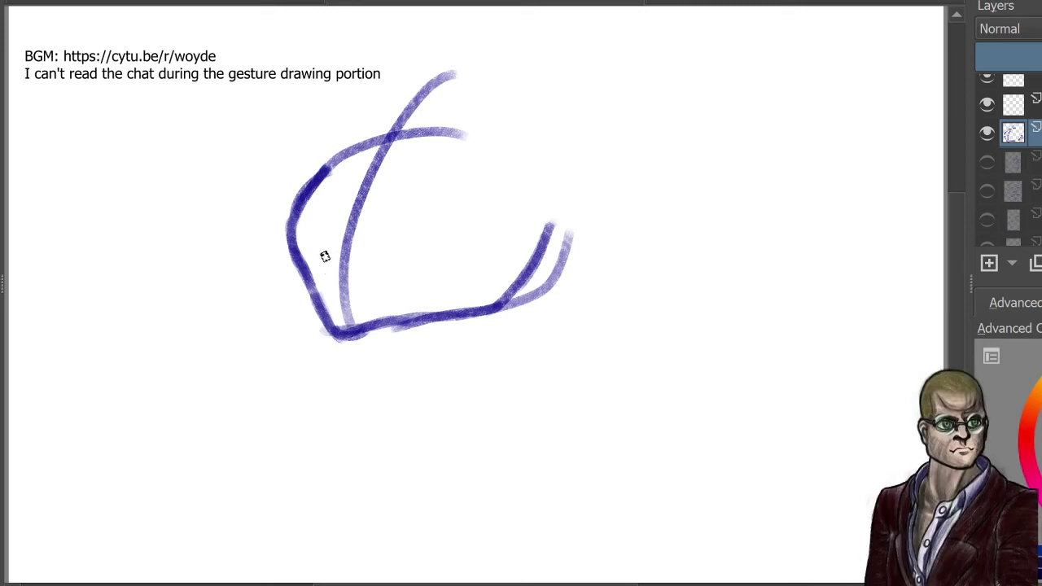
# Step: Add a short crease stroke on each side of the lower face and draw the far eye-socket and forehead contour above the cheek
pyautogui.moveTo(325, 270); pyautogui.dragTo(330, 217)
pyautogui.moveTo(469, 211); pyautogui.dragTo(486, 246)
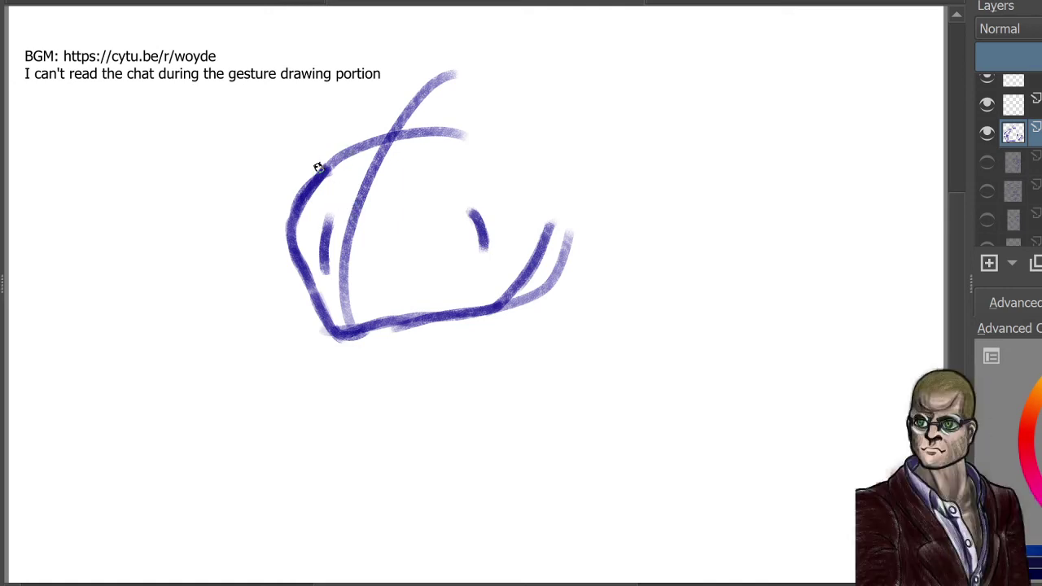
pyautogui.moveTo(313, 169); pyautogui.dragTo(321, 127)
pyautogui.moveTo(328, 164)
pyautogui.mouseDown()
pyautogui.moveTo(338, 124)
pyautogui.moveTo(330, 128)
pyautogui.moveTo(375, 85)
pyautogui.moveTo(332, 102)
pyautogui.moveTo(349, 44)
pyautogui.mouseUp()
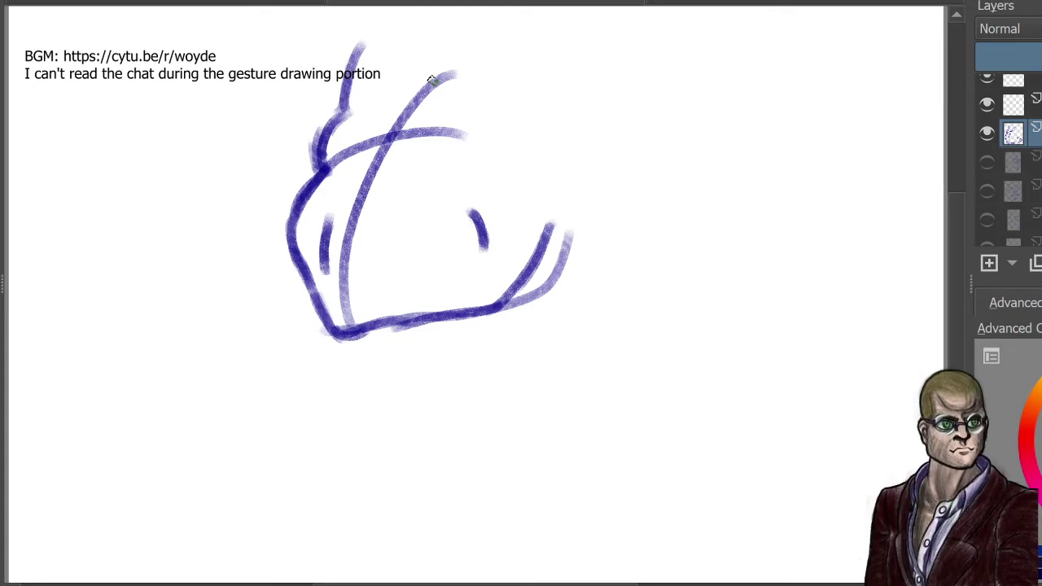
# Step: Draw arched eyebrows over narrow eyes with dark pupils, and a small nose with nostrils beside the centre line
pyautogui.moveTo(388, 113); pyautogui.dragTo(342, 122)
pyautogui.moveTo(423, 111)
pyautogui.mouseDown()
pyautogui.moveTo(457, 99)
pyautogui.moveTo(494, 102)
pyautogui.mouseUp()
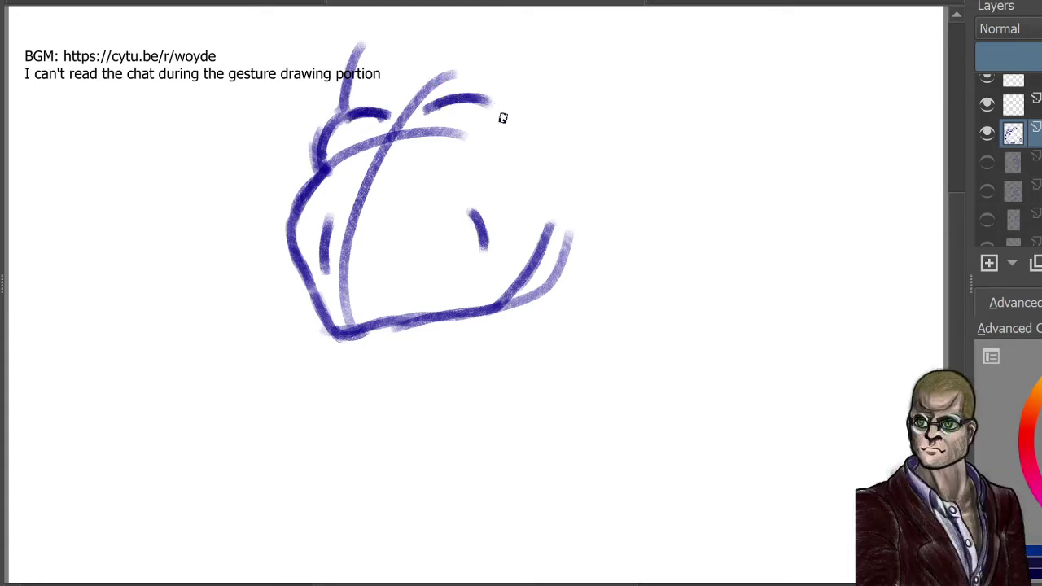
pyautogui.moveTo(411, 135)
pyautogui.mouseDown()
pyautogui.moveTo(481, 142)
pyautogui.moveTo(339, 136)
pyautogui.moveTo(334, 147)
pyautogui.moveTo(373, 141)
pyautogui.moveTo(354, 134)
pyautogui.mouseUp()
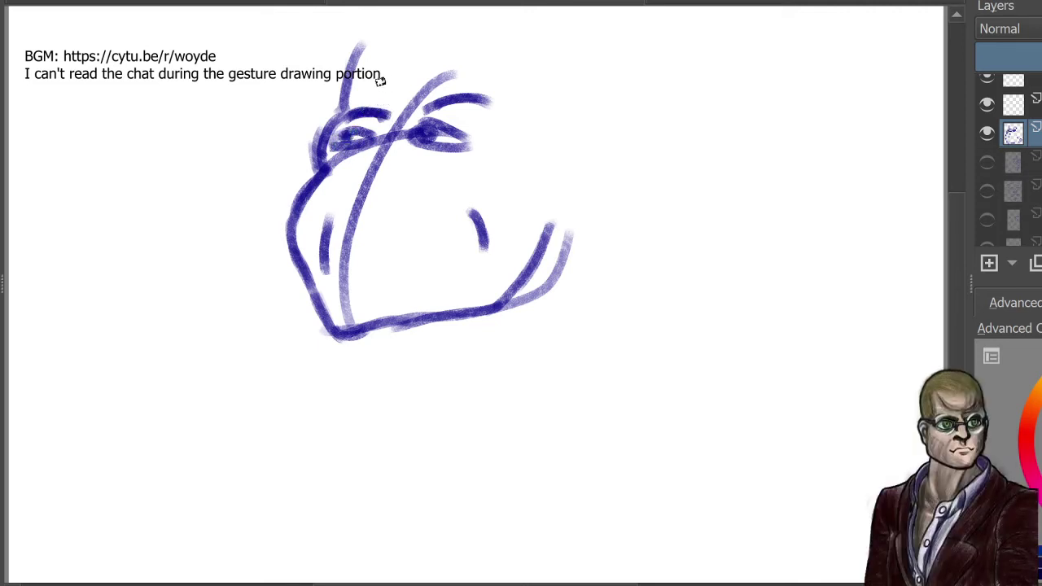
pyautogui.moveTo(378, 120)
pyautogui.mouseDown()
pyautogui.moveTo(374, 149)
pyautogui.moveTo(380, 136)
pyautogui.moveTo(333, 175)
pyautogui.moveTo(345, 215)
pyautogui.moveTo(344, 170)
pyautogui.moveTo(335, 180)
pyautogui.moveTo(345, 196)
pyautogui.moveTo(371, 186)
pyautogui.moveTo(334, 201)
pyautogui.mouseUp()
pyautogui.moveTo(362, 176); pyautogui.dragTo(359, 206)
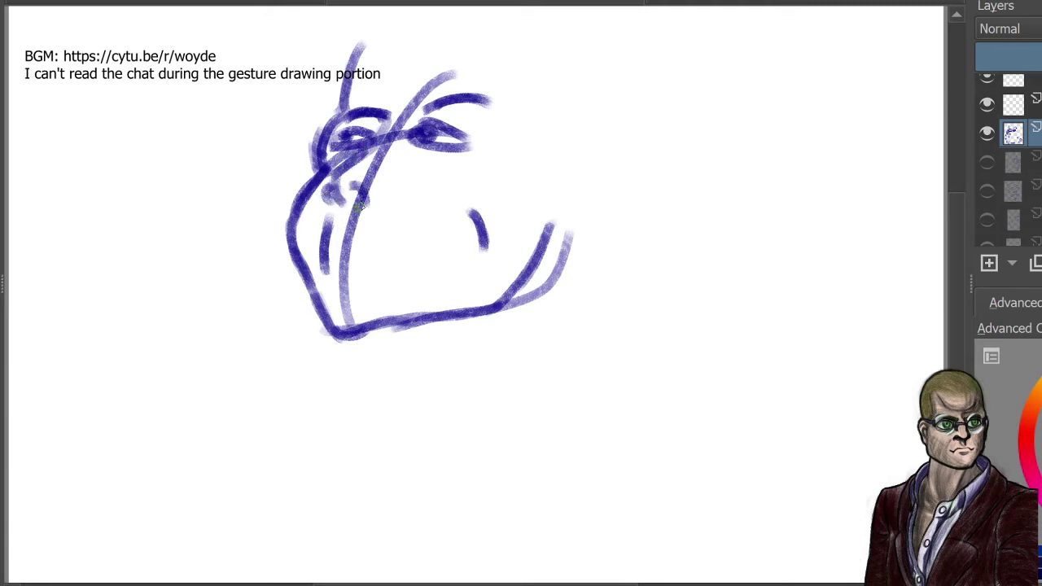
# Step: Hide that face and, on the next empty layer, draw a slanted centre line, a tilted eye line and a short chin stroke
pyautogui.click(989, 133)
pyautogui.click(1015, 105)
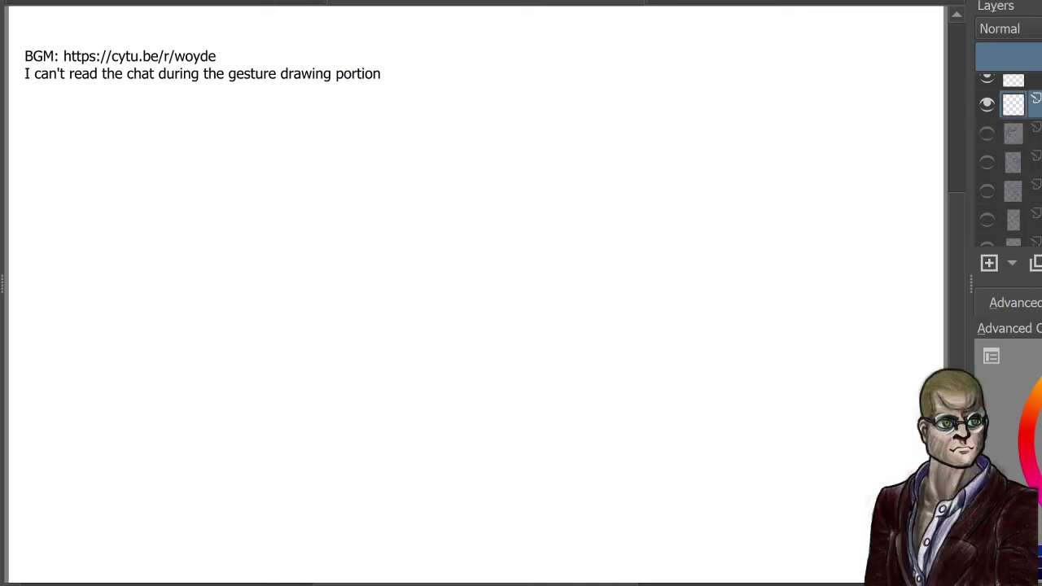
pyautogui.moveTo(500, 146); pyautogui.dragTo(452, 399)
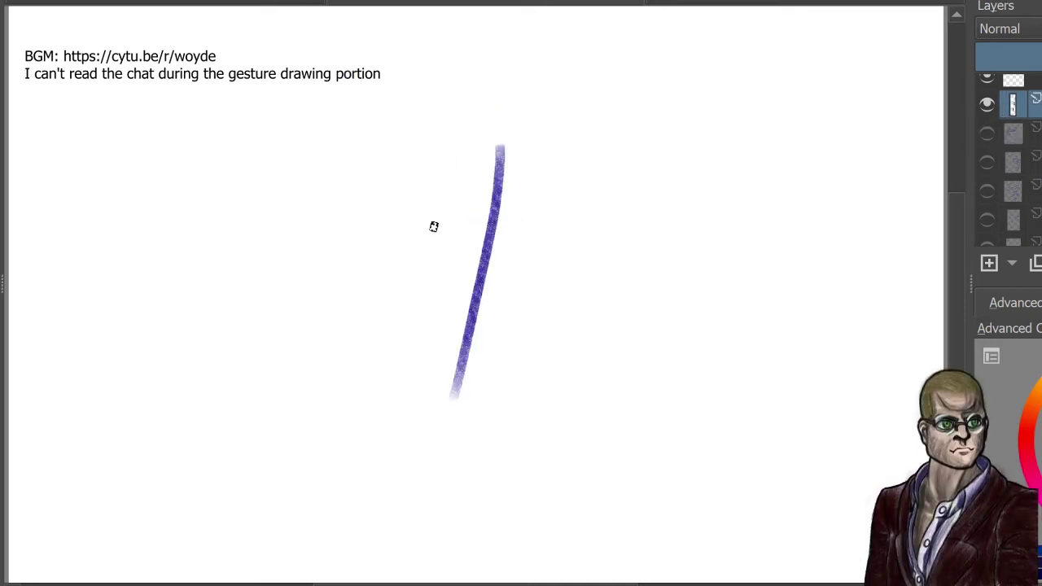
pyautogui.moveTo(417, 220); pyautogui.dragTo(599, 259)
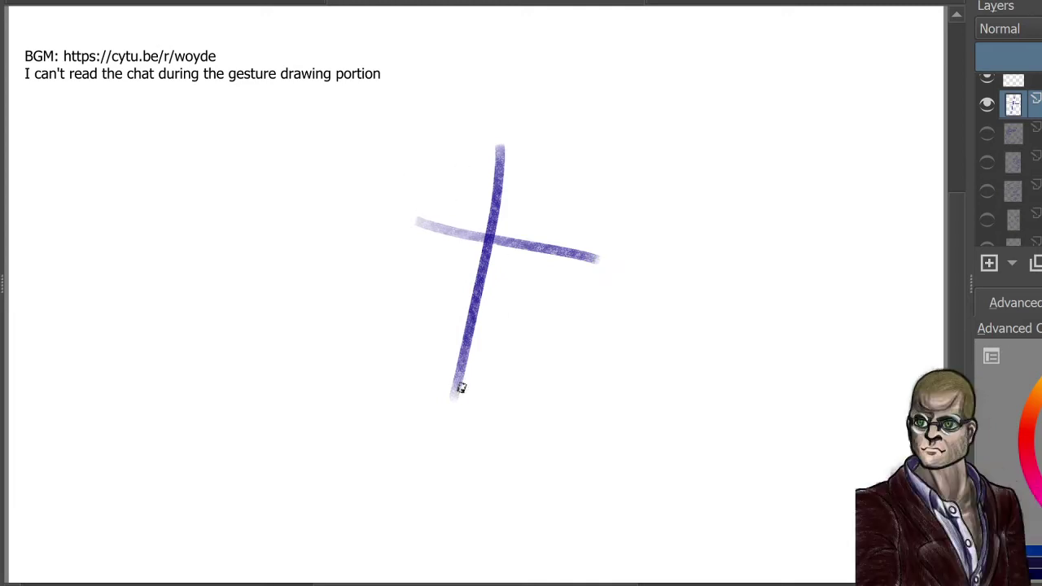
pyautogui.moveTo(459, 386); pyautogui.dragTo(483, 392)
# Step: Draw the left side of the head from temple through curved jaw to chin, with an outer arc beside the temple
pyautogui.moveTo(409, 127)
pyautogui.mouseDown()
pyautogui.moveTo(346, 222)
pyautogui.moveTo(350, 286)
pyautogui.mouseUp()
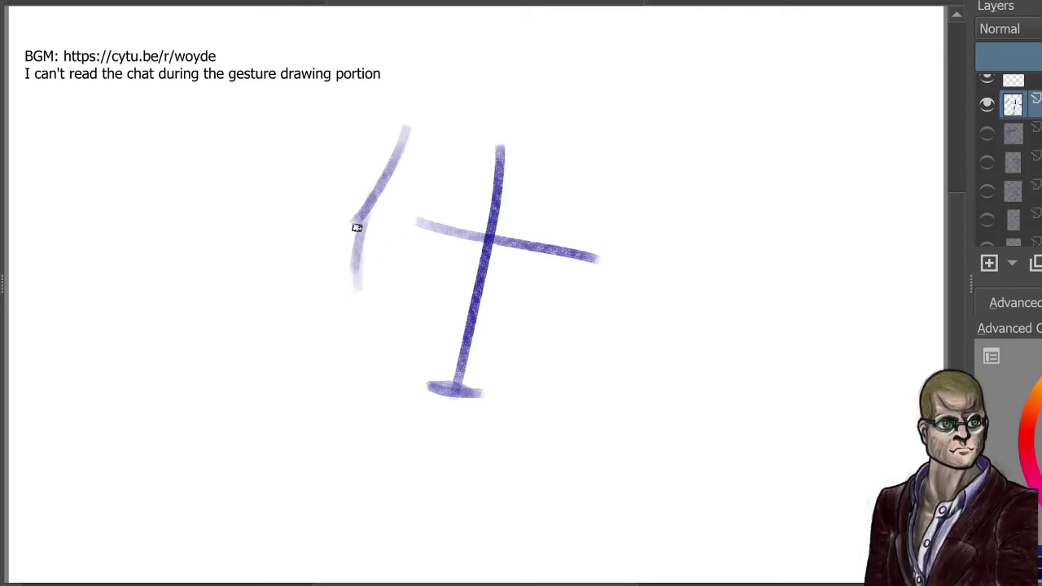
pyautogui.moveTo(356, 225)
pyautogui.mouseDown()
pyautogui.moveTo(367, 350)
pyautogui.moveTo(365, 323)
pyautogui.moveTo(378, 359)
pyautogui.moveTo(423, 388)
pyautogui.mouseUp()
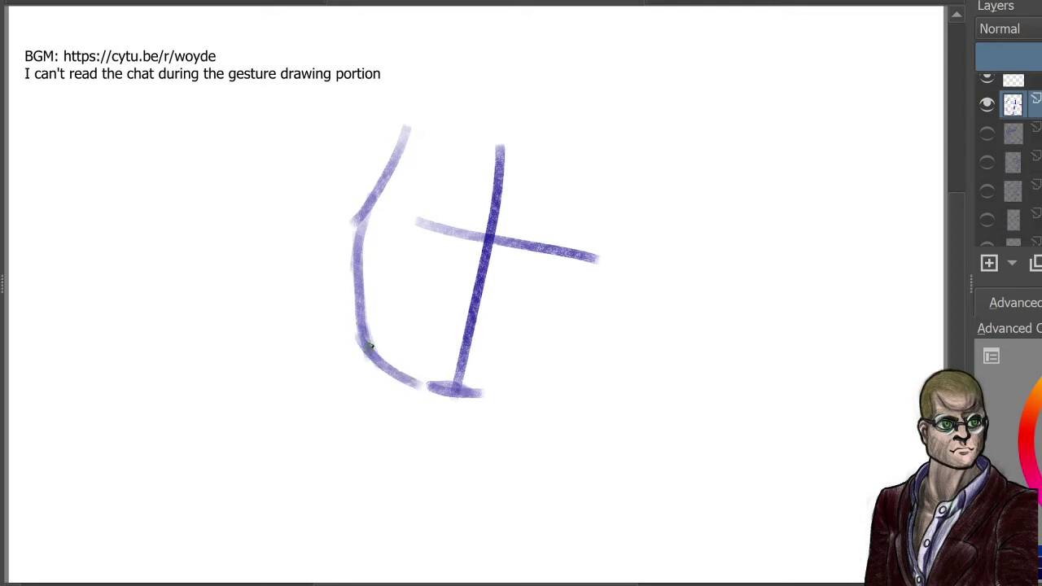
pyautogui.moveTo(366, 346); pyautogui.dragTo(471, 391)
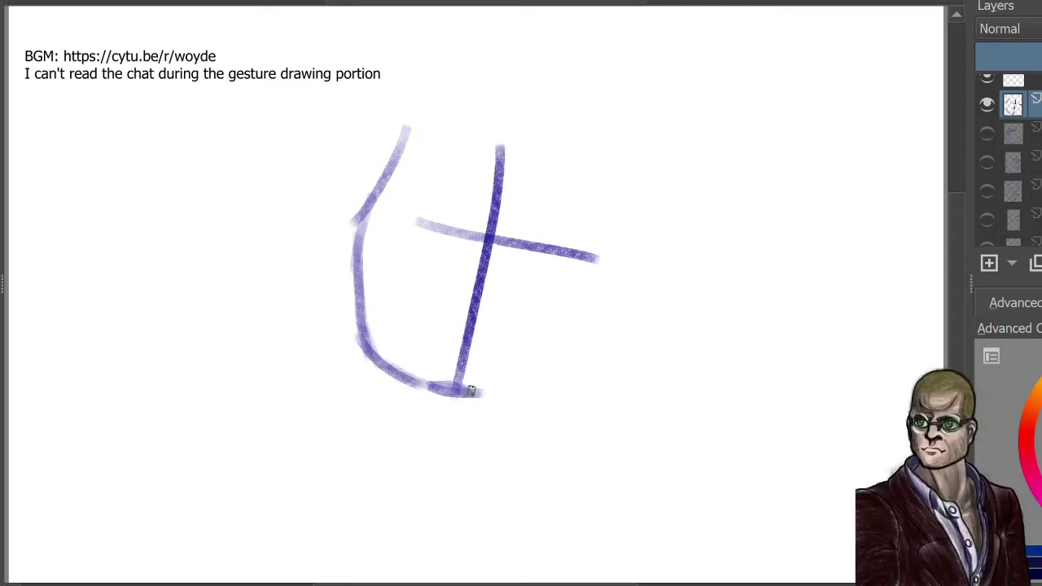
pyautogui.moveTo(357, 210); pyautogui.dragTo(383, 126)
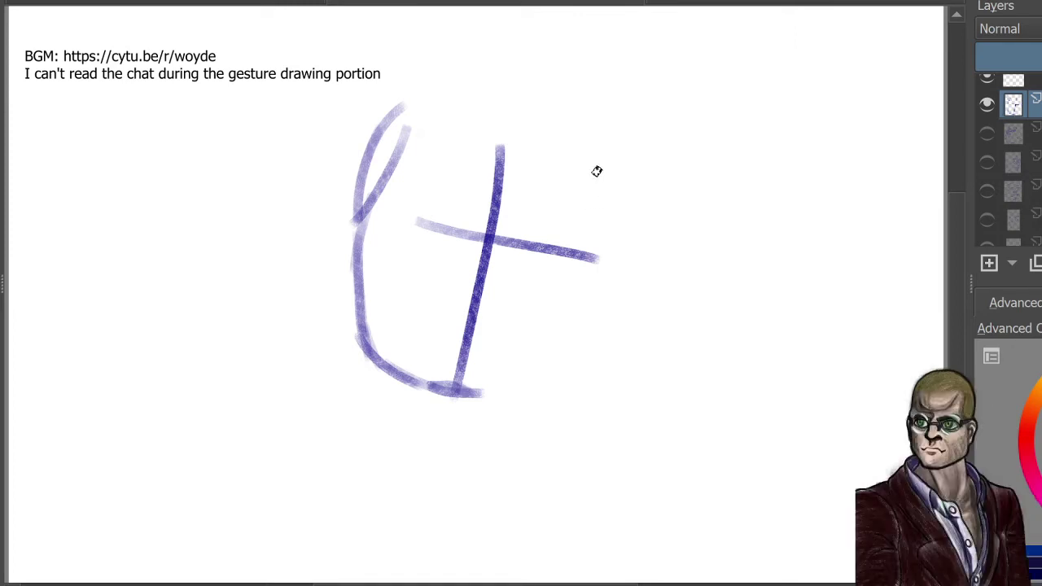
# Step: Draw the right temple and the angled cheek down to the chin, with an outer arc beside the temple
pyautogui.moveTo(598, 151)
pyautogui.mouseDown()
pyautogui.moveTo(594, 256)
pyautogui.moveTo(574, 310)
pyautogui.mouseUp()
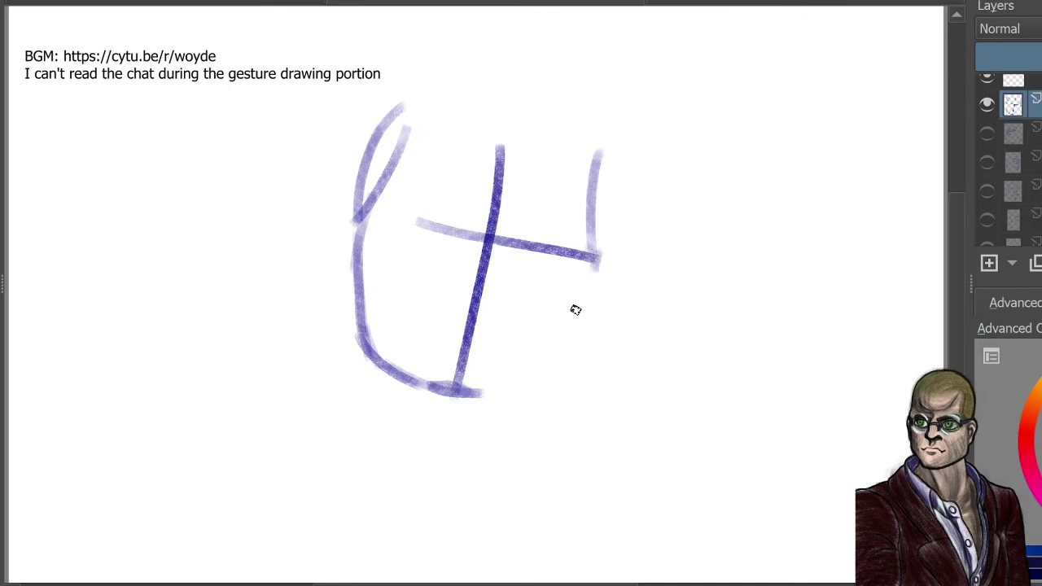
pyautogui.moveTo(595, 261); pyautogui.dragTo(537, 363)
pyautogui.moveTo(580, 303)
pyautogui.mouseDown()
pyautogui.moveTo(524, 384)
pyautogui.moveTo(469, 397)
pyautogui.mouseUp()
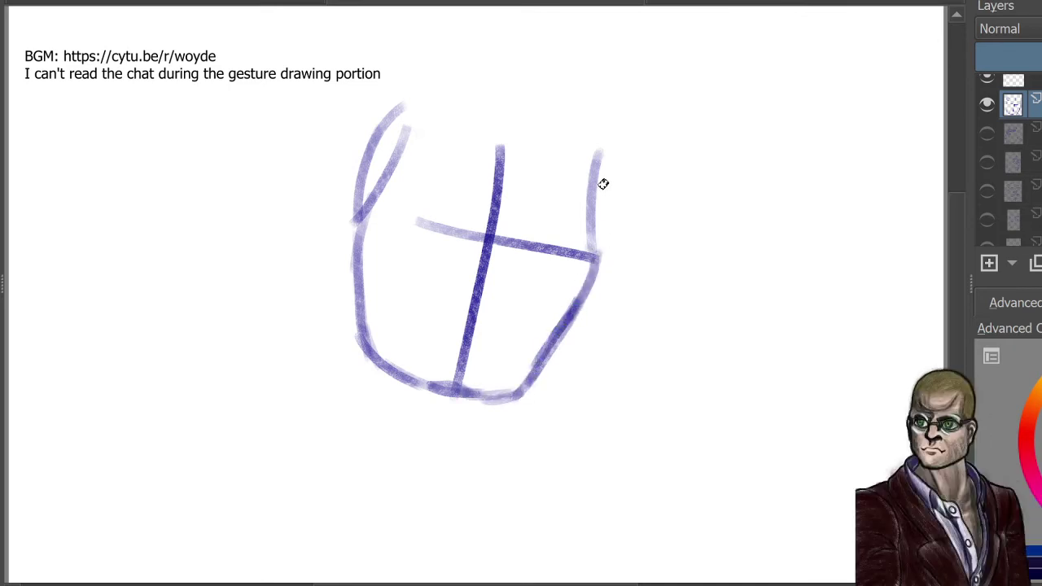
pyautogui.moveTo(598, 146)
pyautogui.mouseDown()
pyautogui.moveTo(594, 251)
pyautogui.moveTo(604, 256)
pyautogui.mouseUp()
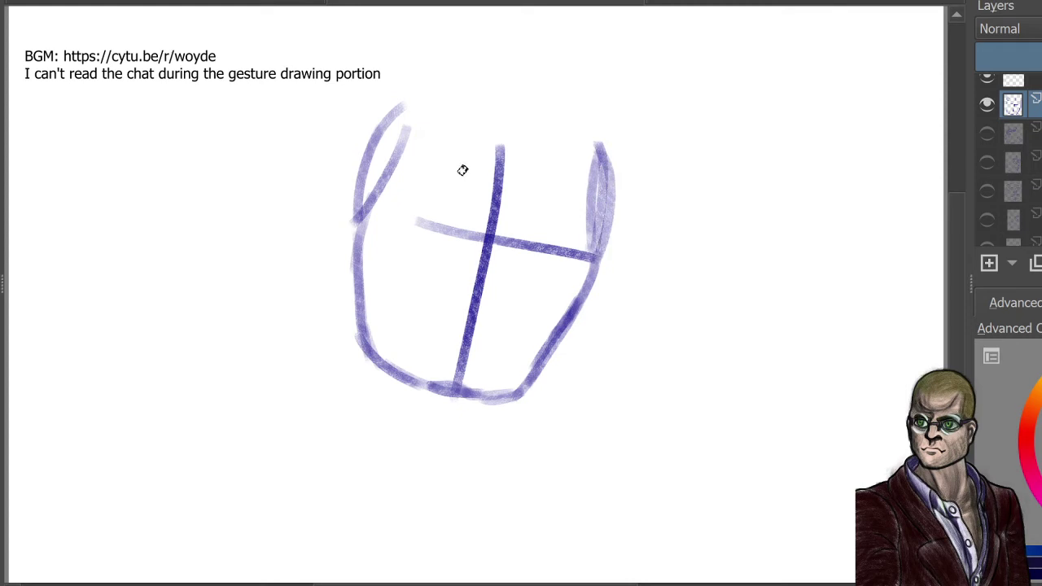
# Step: Add two angular frown creases on the forehead and a heavy dark eyebrow on each side of the centre line
pyautogui.moveTo(461, 152); pyautogui.dragTo(456, 194)
pyautogui.moveTo(579, 174)
pyautogui.mouseDown()
pyautogui.moveTo(551, 205)
pyautogui.moveTo(567, 224)
pyautogui.mouseUp()
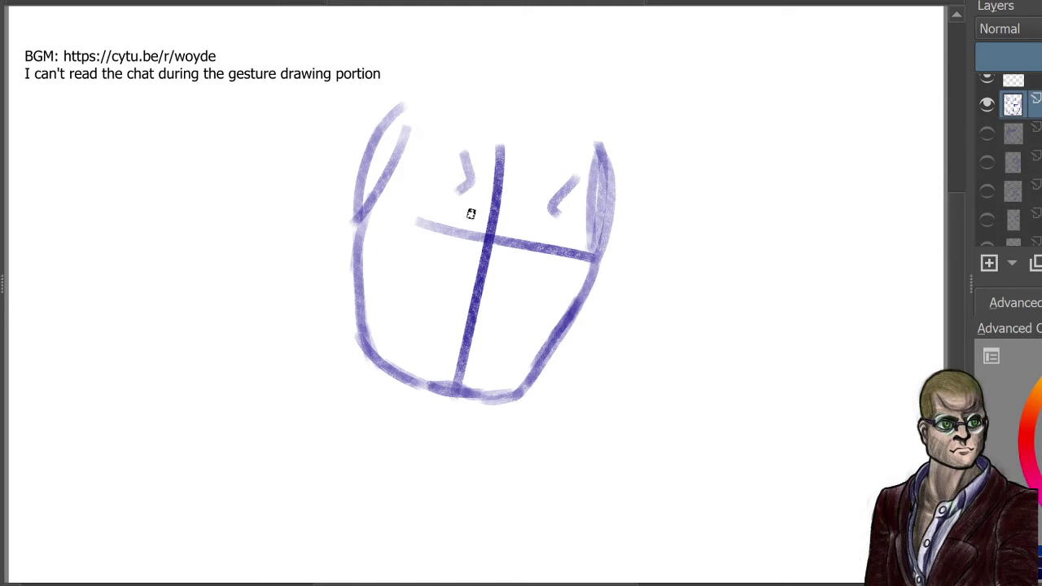
pyautogui.moveTo(473, 215); pyautogui.dragTo(412, 207)
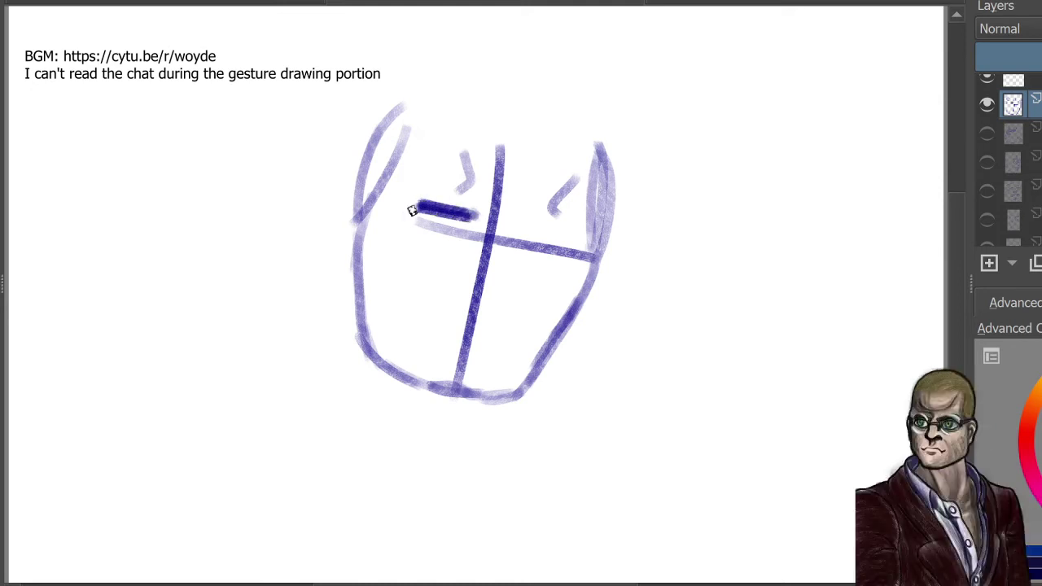
pyautogui.moveTo(519, 226)
pyautogui.mouseDown()
pyautogui.moveTo(559, 222)
pyautogui.moveTo(576, 251)
pyautogui.mouseUp()
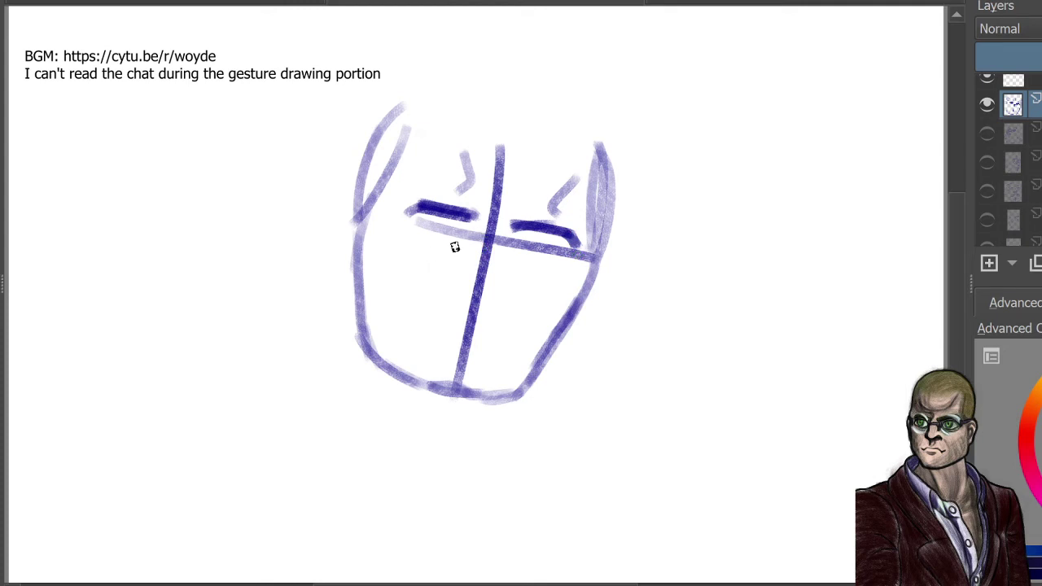
# Step: Draw half-closed eyes below both eyebrows and a nose-bridge stroke beside the centre line
pyautogui.moveTo(455, 247)
pyautogui.mouseDown()
pyautogui.moveTo(409, 241)
pyautogui.moveTo(436, 249)
pyautogui.mouseUp()
pyautogui.moveTo(515, 254); pyautogui.dragTo(568, 272)
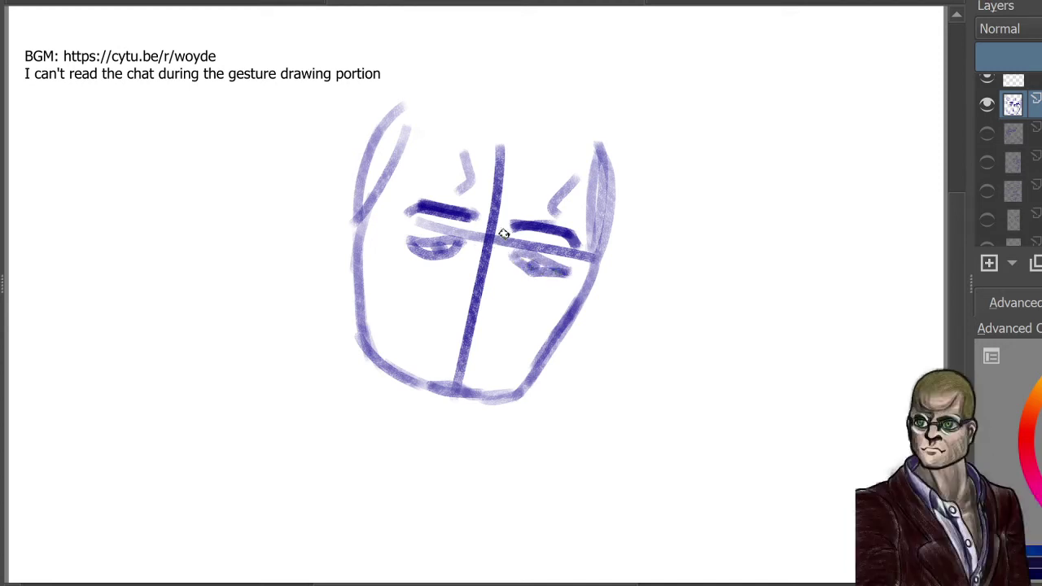
pyautogui.moveTo(504, 234); pyautogui.dragTo(505, 279)
# Step: Hide that face and, on the next empty layer, draw a long bowed centre line crossed by a horizontal eye line
pyautogui.click(990, 105)
pyautogui.click(1028, 79)
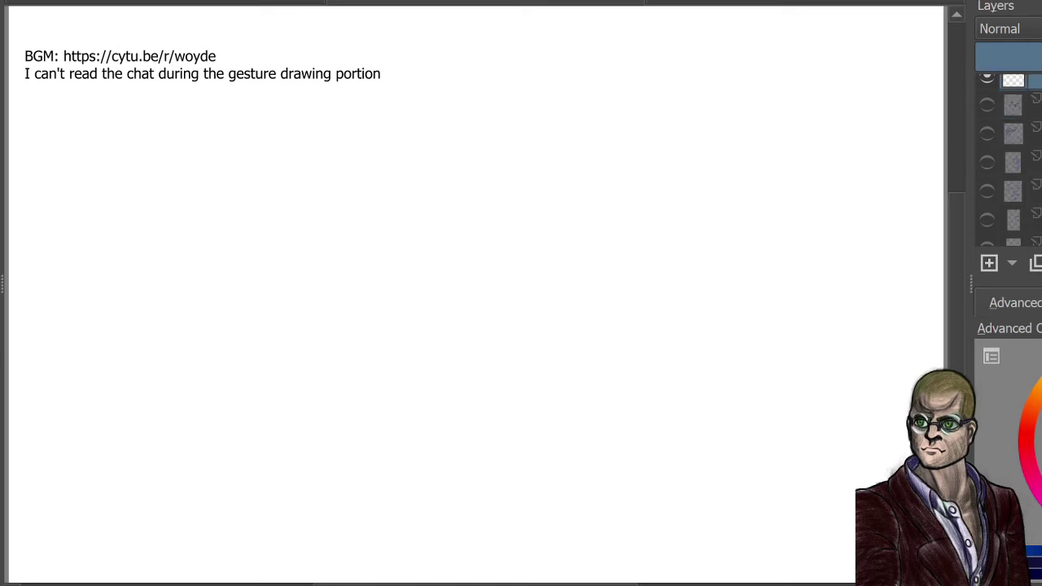
pyautogui.scroll(3, 1010, 160)
pyautogui.scroll(2, 1010, 161)
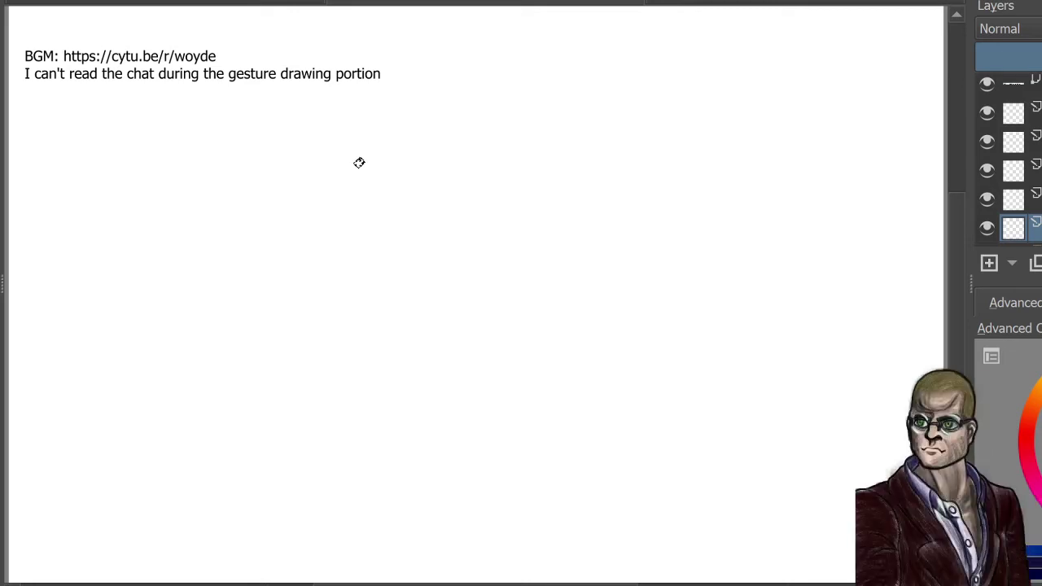
pyautogui.moveTo(375, 123); pyautogui.dragTo(384, 450)
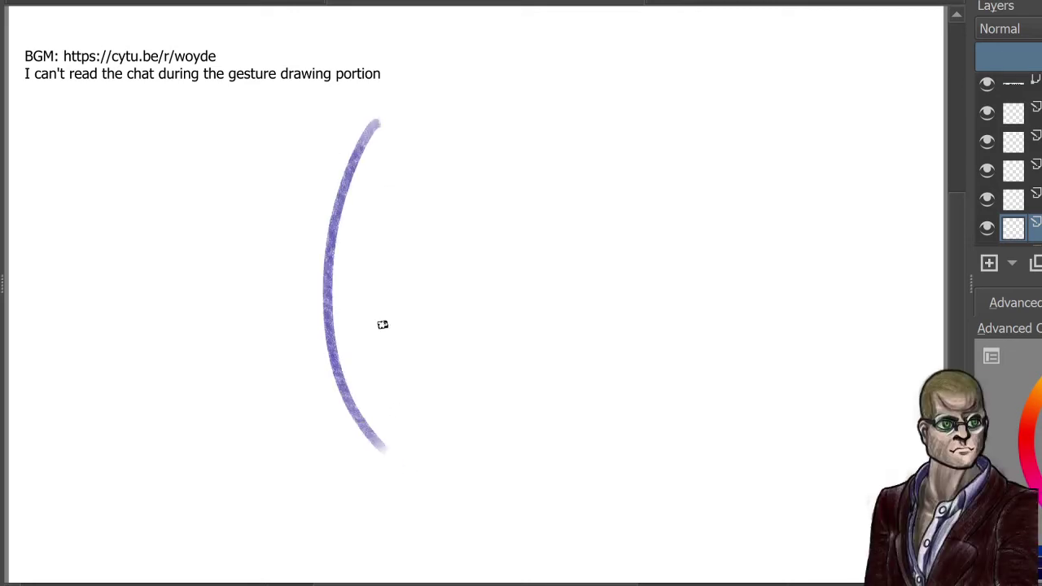
pyautogui.moveTo(265, 244); pyautogui.dragTo(430, 250)
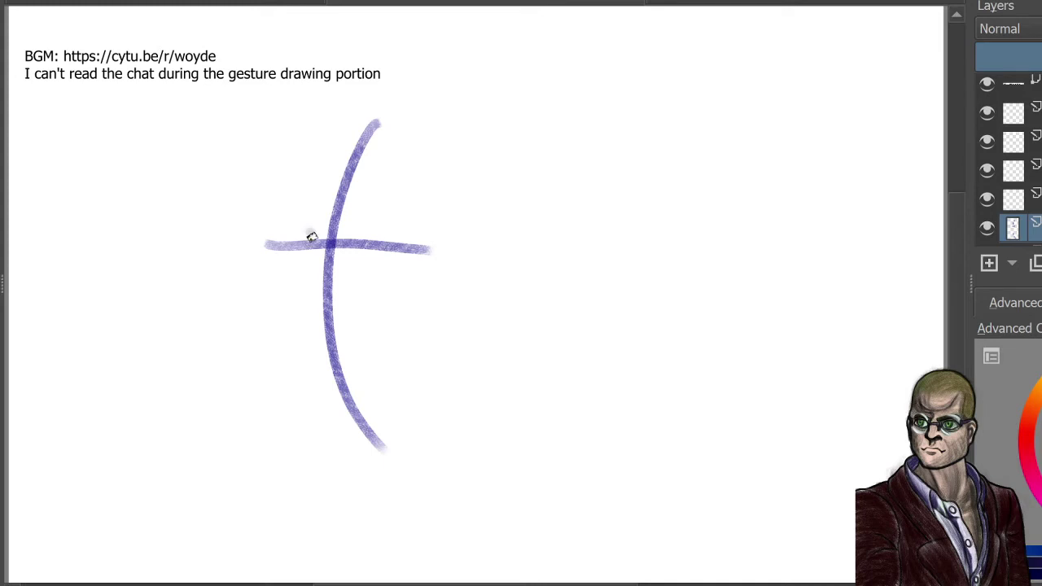
# Step: Add short frown strokes where the guide lines cross, and draw the far face contour from forehead to chin
pyautogui.moveTo(312, 236)
pyautogui.mouseDown()
pyautogui.moveTo(310, 228)
pyautogui.moveTo(318, 241)
pyautogui.mouseUp()
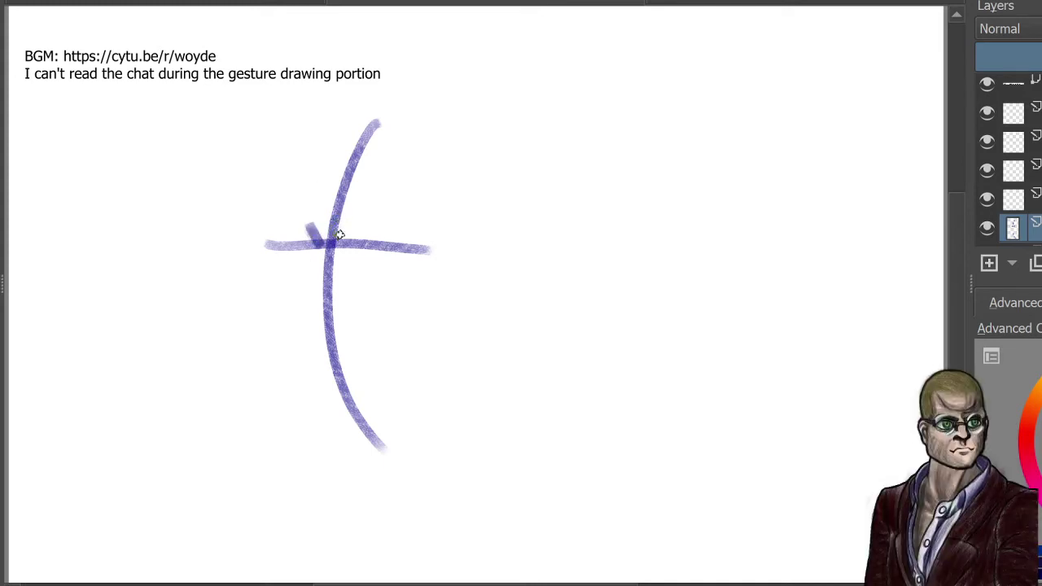
pyautogui.moveTo(347, 238); pyautogui.dragTo(330, 211)
pyautogui.moveTo(250, 241)
pyautogui.mouseDown()
pyautogui.moveTo(273, 196)
pyautogui.moveTo(270, 216)
pyautogui.moveTo(269, 168)
pyautogui.mouseUp()
pyautogui.moveTo(270, 210); pyautogui.dragTo(283, 112)
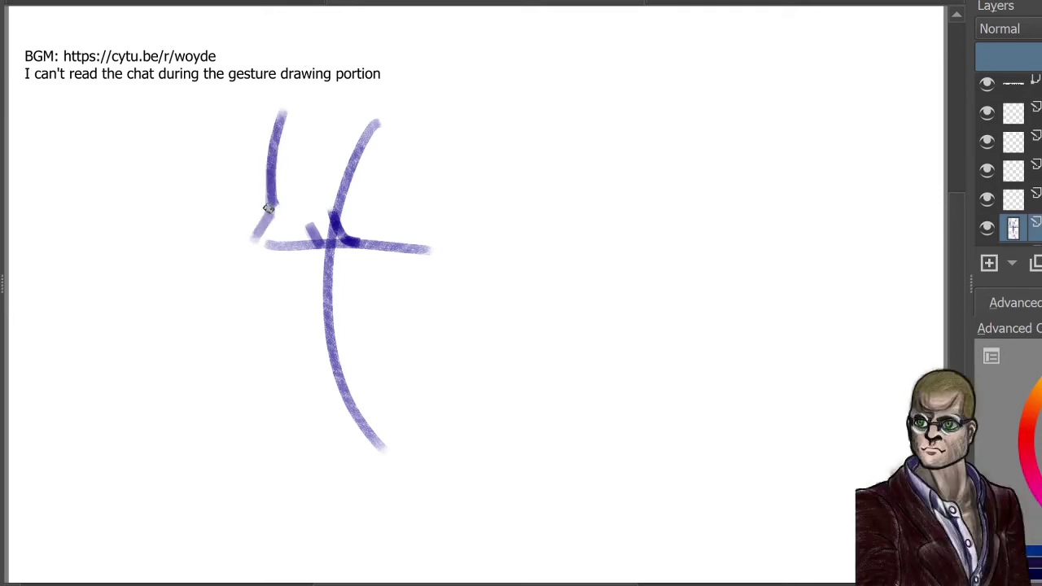
pyautogui.moveTo(272, 206)
pyautogui.mouseDown()
pyautogui.moveTo(254, 244)
pyautogui.moveTo(273, 371)
pyautogui.moveTo(250, 321)
pyautogui.moveTo(256, 348)
pyautogui.moveTo(298, 438)
pyautogui.moveTo(292, 430)
pyautogui.moveTo(290, 460)
pyautogui.moveTo(302, 443)
pyautogui.moveTo(305, 498)
pyautogui.moveTo(339, 502)
pyautogui.mouseUp()
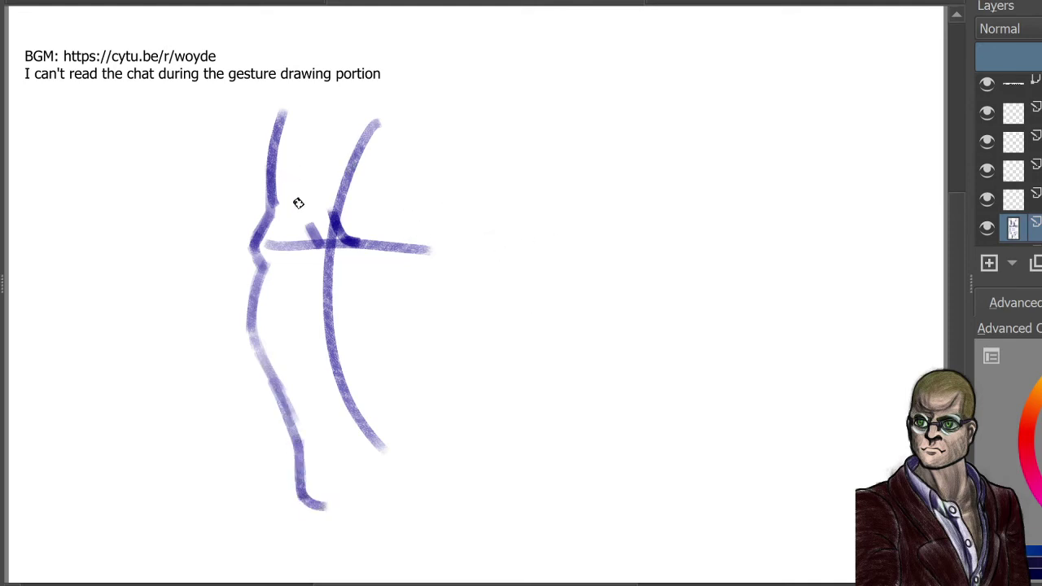
# Step: Darken both brows along the eye line and draw the nose from its bridge to its curved base
pyautogui.moveTo(286, 237)
pyautogui.mouseDown()
pyautogui.moveTo(274, 241)
pyautogui.moveTo(298, 249)
pyautogui.mouseUp()
pyautogui.moveTo(363, 250); pyautogui.dragTo(410, 240)
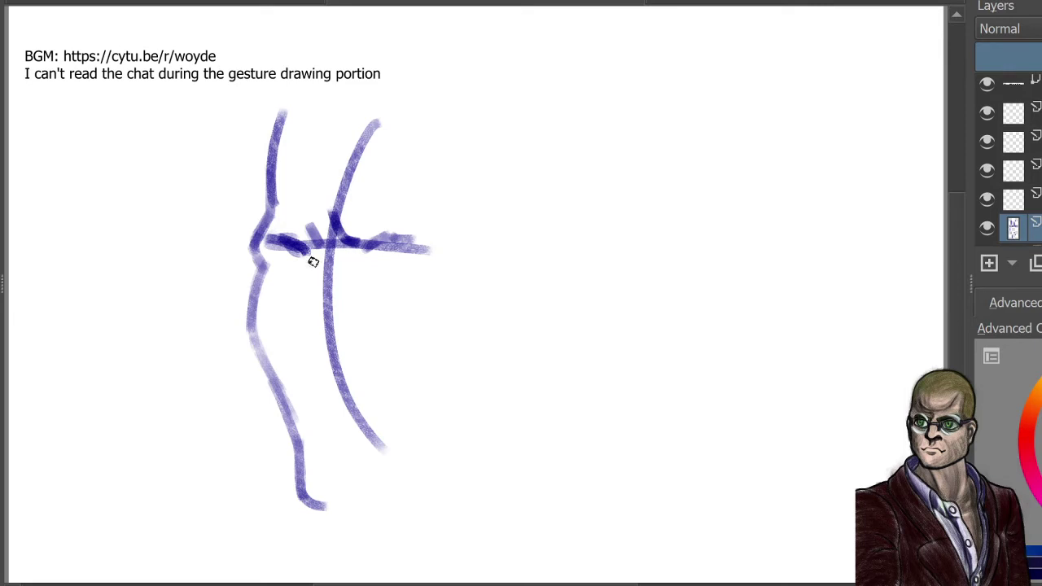
pyautogui.moveTo(312, 261)
pyautogui.mouseDown()
pyautogui.moveTo(275, 340)
pyautogui.moveTo(314, 357)
pyautogui.moveTo(295, 356)
pyautogui.mouseUp()
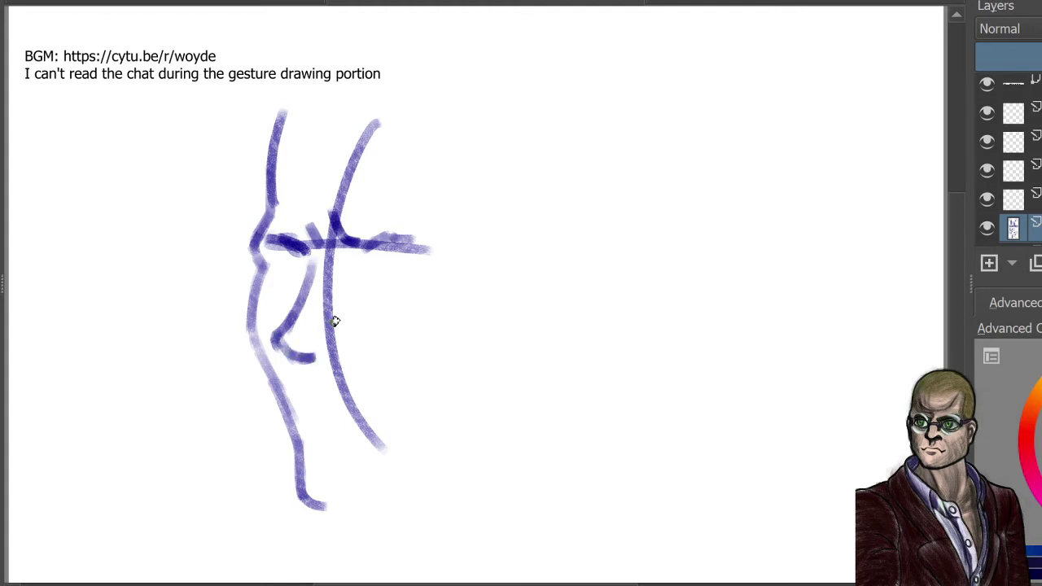
# Step: Add the nostril and a cheek crease to the blue side-view face sketch
pyautogui.moveTo(335, 321)
pyautogui.mouseDown()
pyautogui.moveTo(325, 351)
pyautogui.moveTo(345, 348)
pyautogui.moveTo(335, 322)
pyautogui.mouseUp()
pyautogui.moveTo(380, 352); pyautogui.dragTo(415, 402)
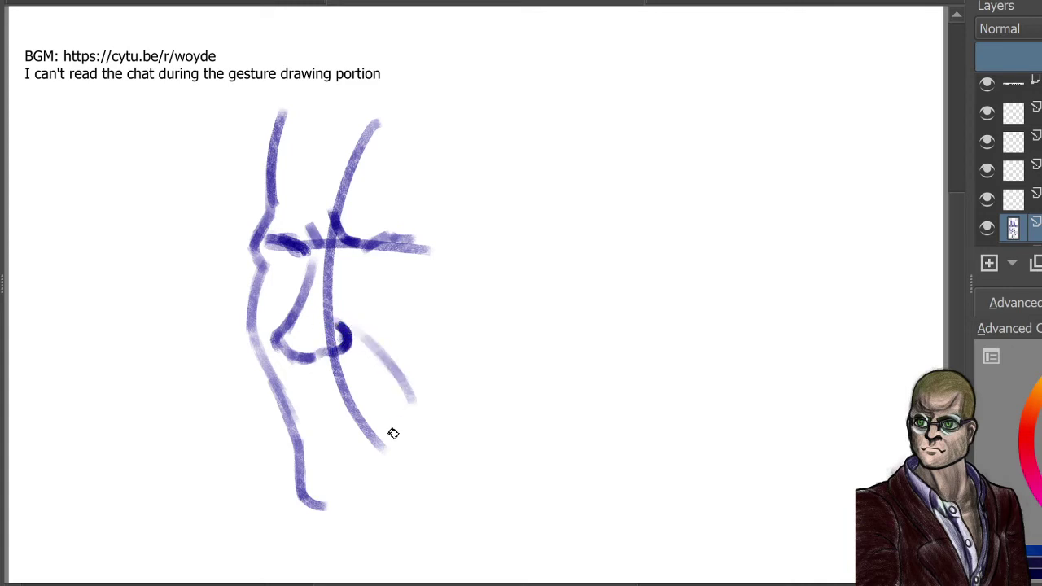
# Step: Hide the side-view sketch layer and draw a vertical centre line and a crossing eye line for a new head on the empty layer above
pyautogui.click(987, 228)
pyautogui.click(1028, 200)
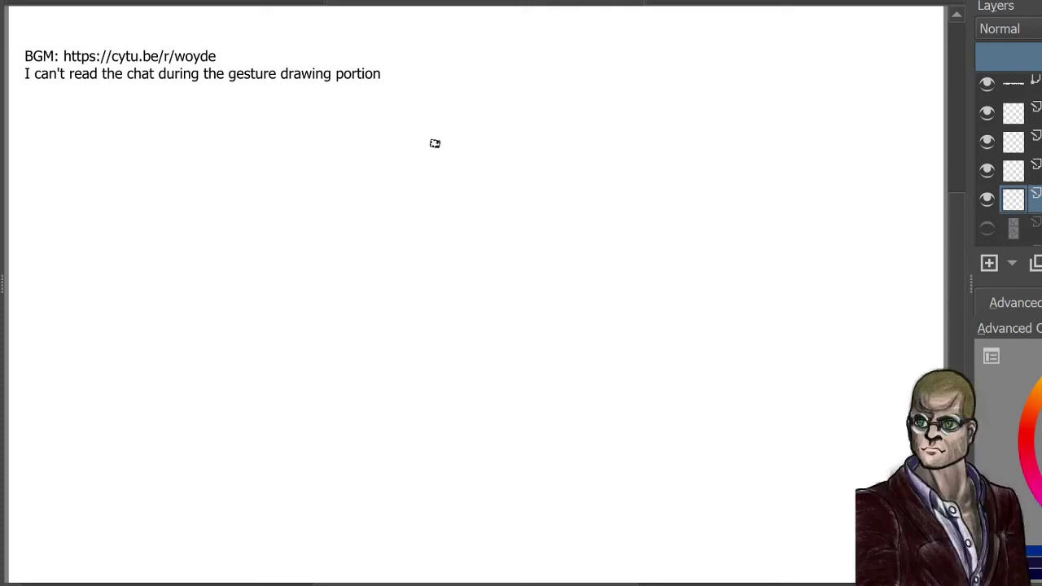
pyautogui.moveTo(445, 128)
pyautogui.mouseDown()
pyautogui.moveTo(446, 156)
pyautogui.moveTo(432, 456)
pyautogui.mouseUp()
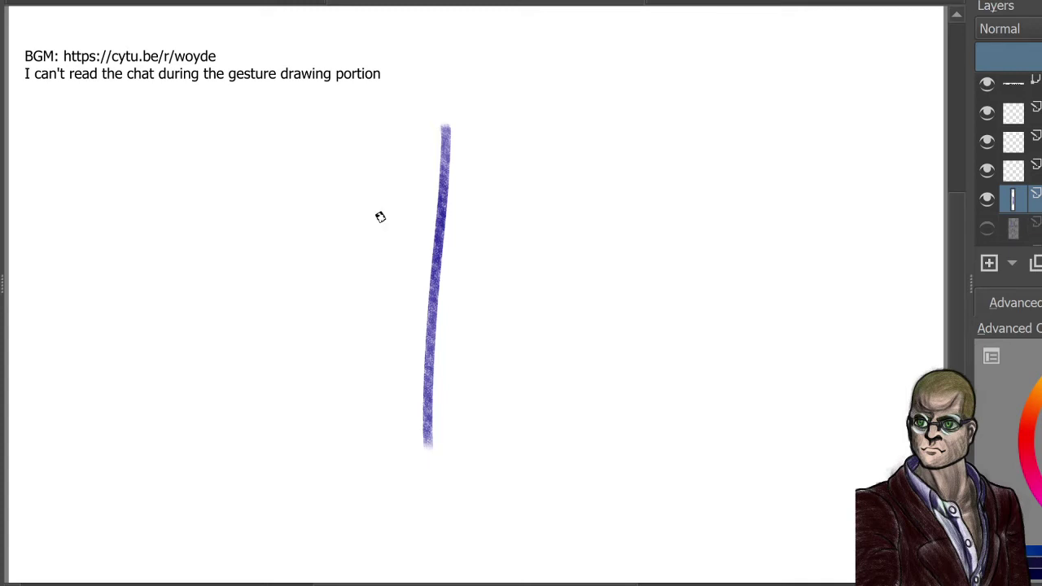
pyautogui.moveTo(359, 234); pyautogui.dragTo(528, 254)
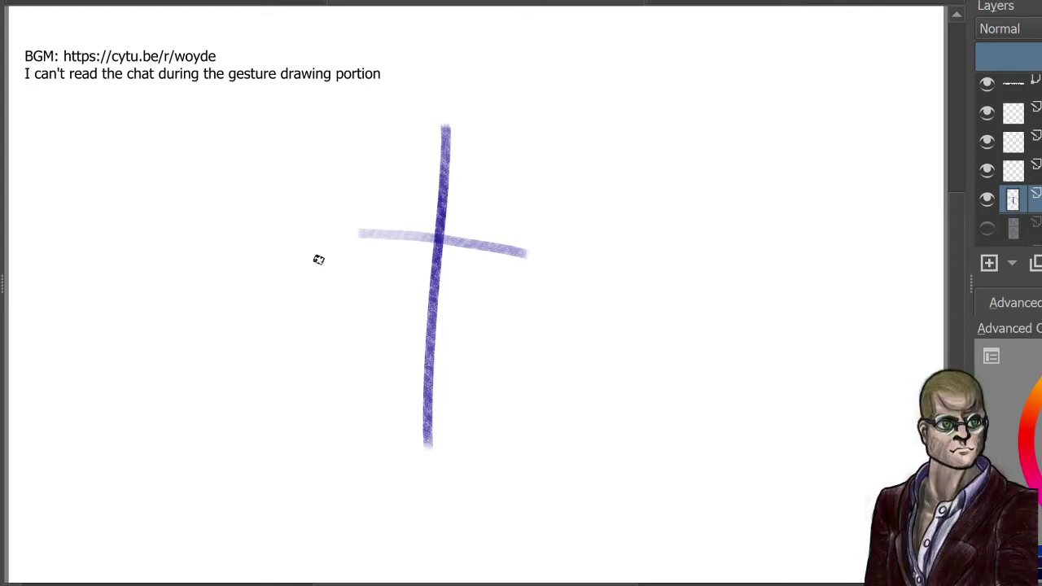
# Step: Sketch both sides of the face, the jawline meeting at the centre line, and a short chin curve beneath it
pyautogui.moveTo(320, 210); pyautogui.dragTo(330, 352)
pyautogui.moveTo(328, 312)
pyautogui.mouseDown()
pyautogui.moveTo(332, 387)
pyautogui.moveTo(376, 415)
pyautogui.mouseUp()
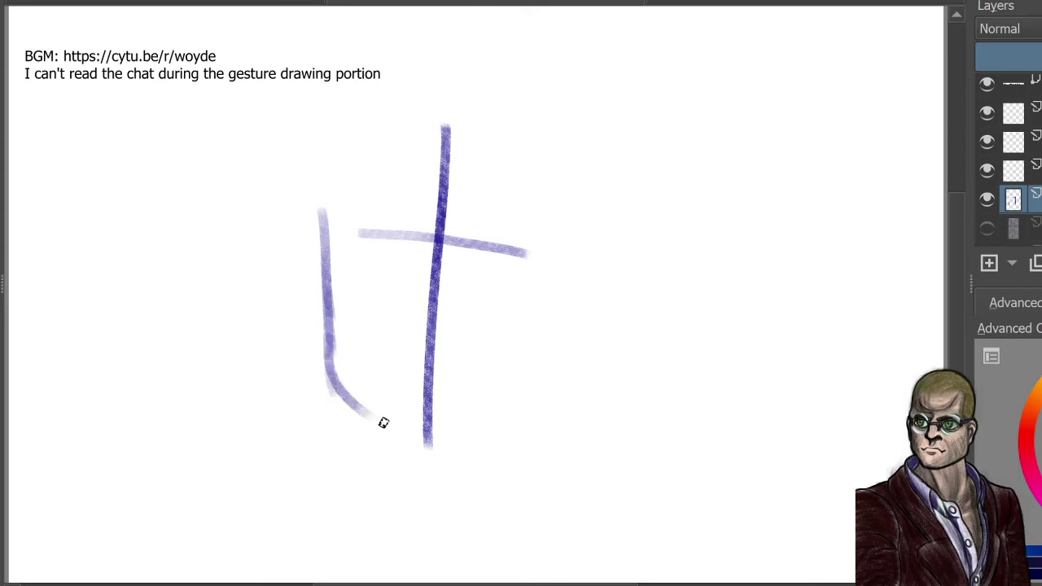
pyautogui.moveTo(331, 373); pyautogui.dragTo(414, 430)
pyautogui.moveTo(340, 391)
pyautogui.mouseDown()
pyautogui.moveTo(420, 433)
pyautogui.moveTo(358, 407)
pyautogui.moveTo(392, 426)
pyautogui.moveTo(429, 440)
pyautogui.mouseUp()
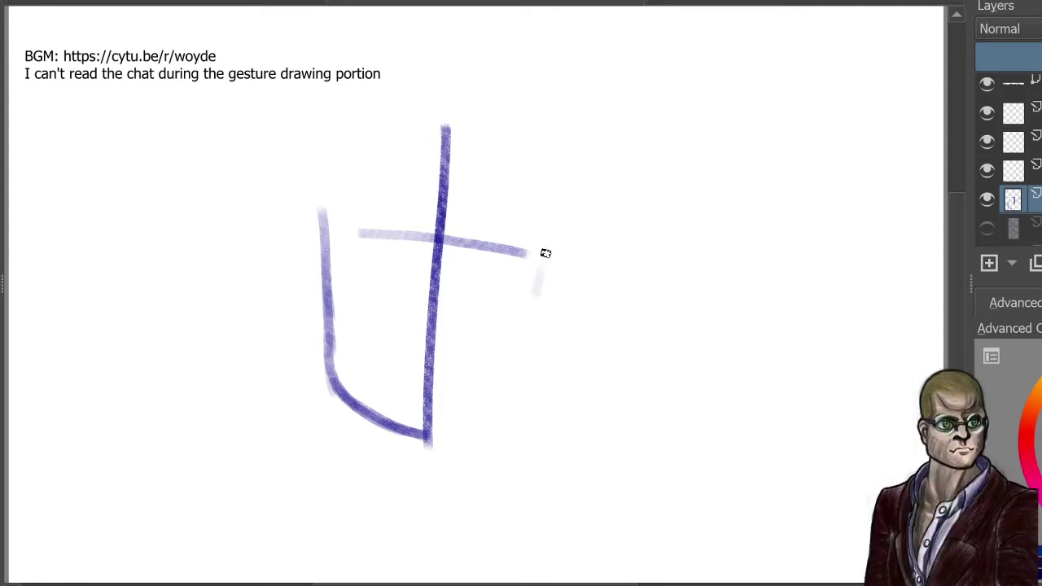
pyautogui.moveTo(543, 253)
pyautogui.mouseDown()
pyautogui.moveTo(529, 337)
pyautogui.moveTo(534, 306)
pyautogui.moveTo(495, 409)
pyautogui.mouseUp()
pyautogui.moveTo(515, 360)
pyautogui.mouseDown()
pyautogui.moveTo(482, 430)
pyautogui.moveTo(425, 438)
pyautogui.mouseUp()
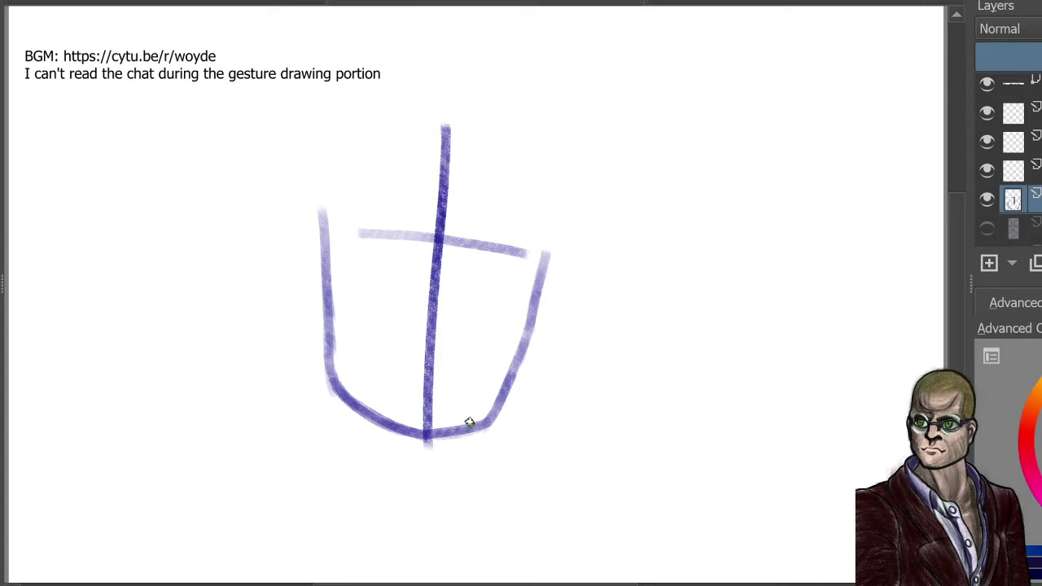
pyautogui.moveTo(463, 433)
pyautogui.mouseDown()
pyautogui.moveTo(385, 441)
pyautogui.moveTo(469, 442)
pyautogui.mouseUp()
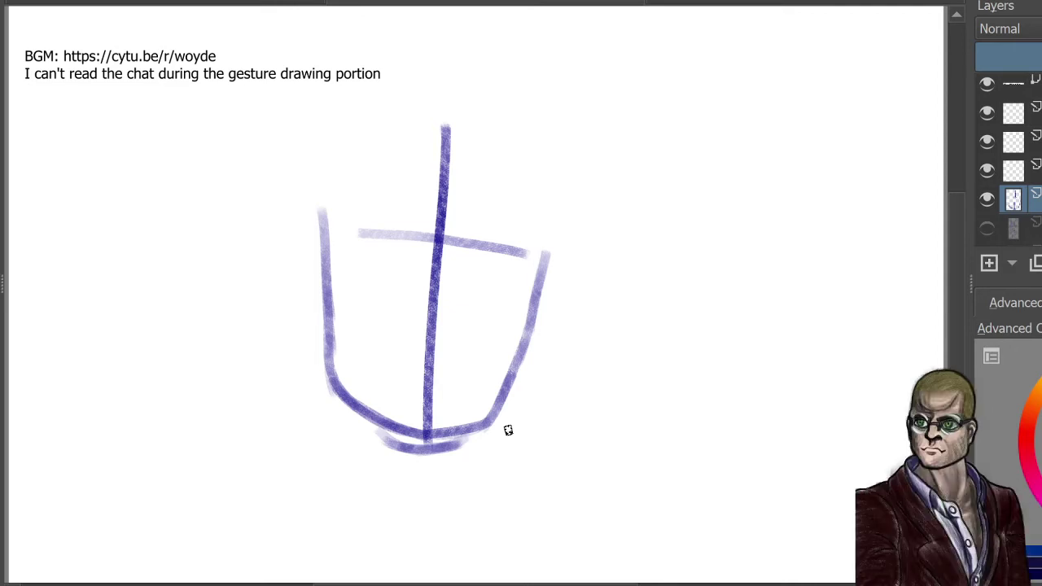
# Step: Draw the two neck lines down from the jaw corners, flaring slightly outward at the base
pyautogui.moveTo(332, 389); pyautogui.dragTo(333, 426)
pyautogui.moveTo(333, 390); pyautogui.dragTo(332, 472)
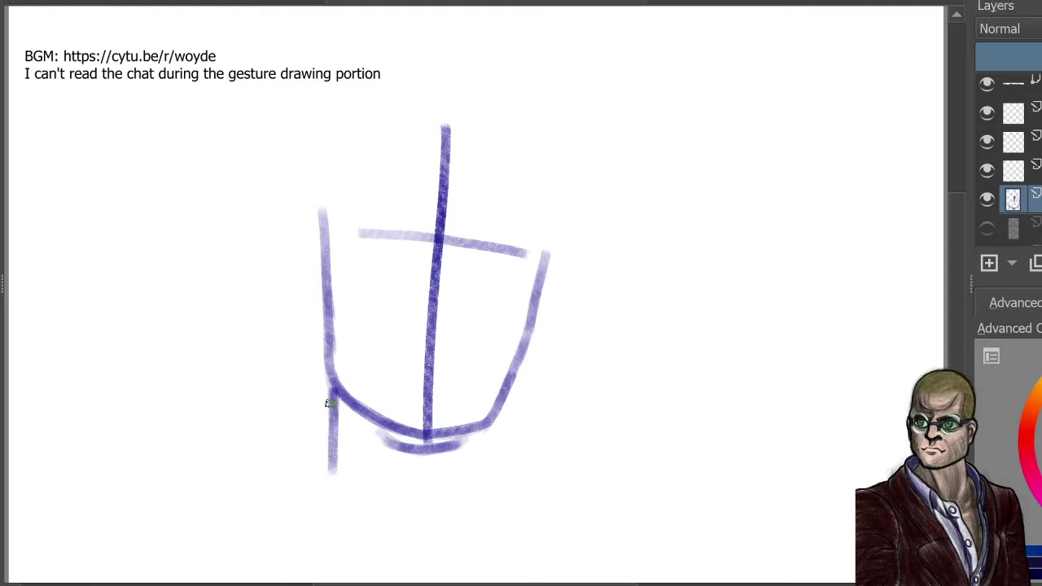
pyautogui.moveTo(329, 432); pyautogui.dragTo(313, 506)
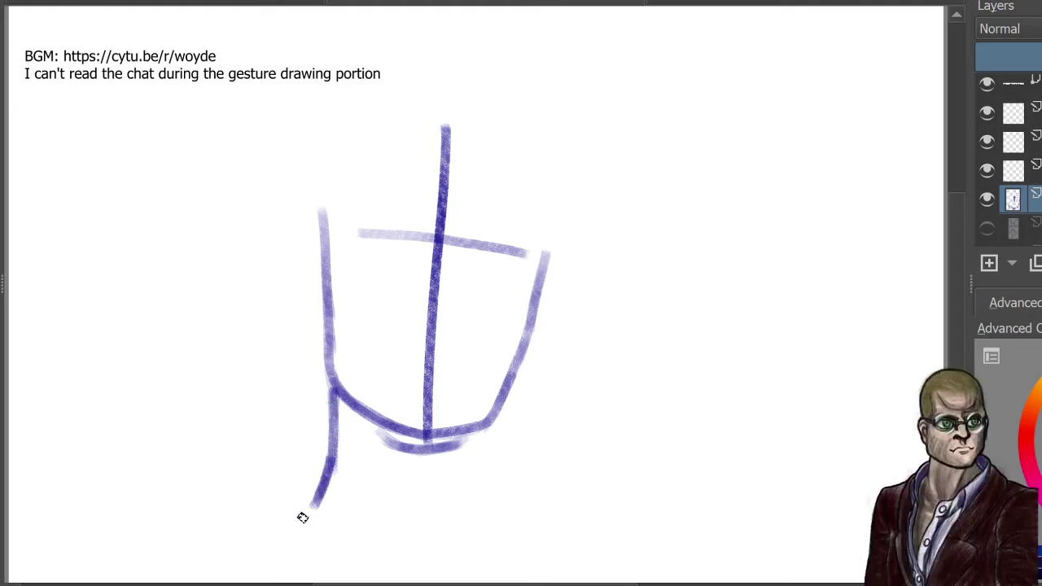
pyautogui.moveTo(479, 427); pyautogui.dragTo(487, 514)
pyautogui.moveTo(480, 444); pyautogui.dragTo(484, 528)
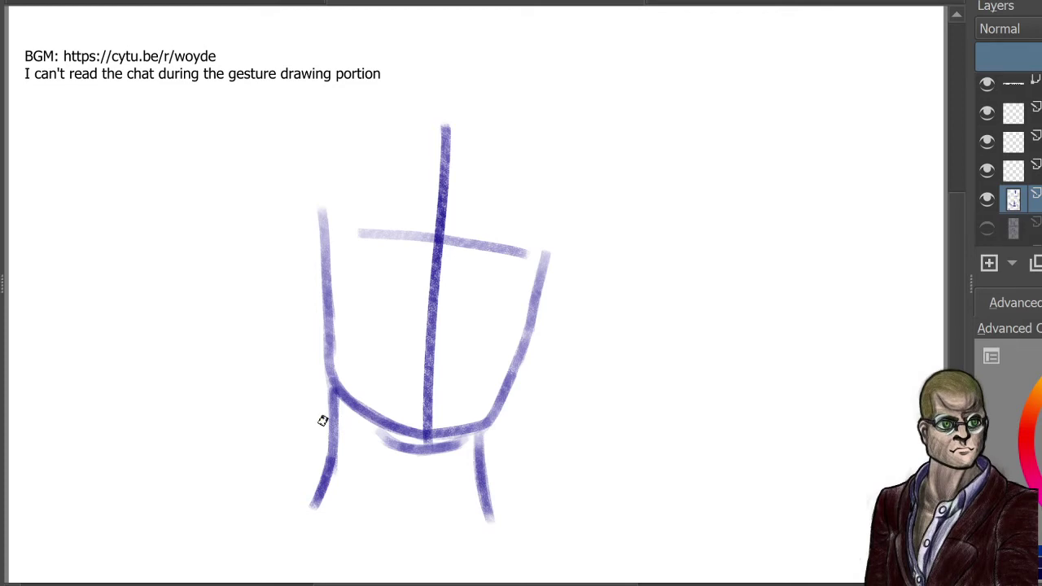
# Step: Draw both shoulder lines sloping down and outward from the sides of the neck
pyautogui.moveTo(326, 414); pyautogui.dragTo(176, 489)
pyautogui.moveTo(278, 445); pyautogui.dragTo(160, 523)
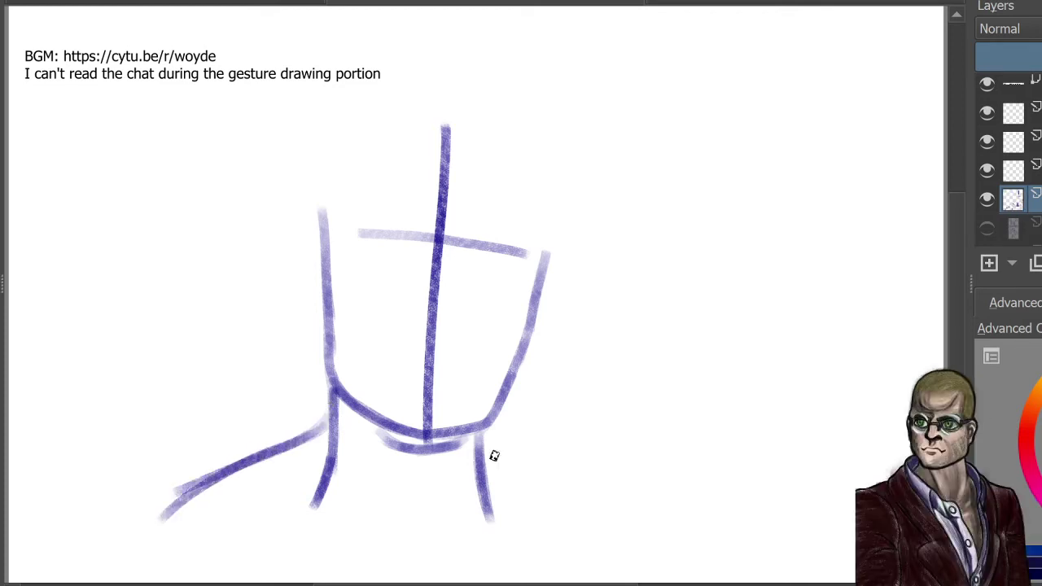
pyautogui.moveTo(480, 438); pyautogui.dragTo(622, 519)
pyautogui.moveTo(492, 447); pyautogui.dragTo(650, 537)
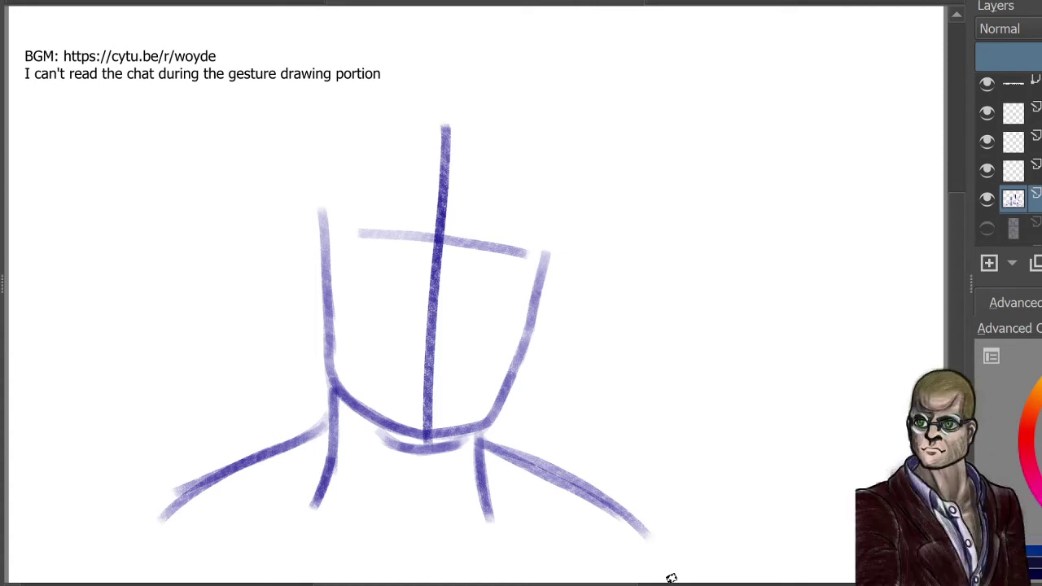
# Step: Sketch both ears on the sides of the head and the hairline across the forehead down to the left ear
pyautogui.moveTo(323, 216)
pyautogui.mouseDown()
pyautogui.moveTo(304, 199)
pyautogui.moveTo(317, 210)
pyautogui.moveTo(287, 215)
pyautogui.moveTo(301, 201)
pyautogui.moveTo(277, 232)
pyautogui.moveTo(282, 286)
pyautogui.moveTo(299, 311)
pyautogui.moveTo(325, 299)
pyautogui.mouseUp()
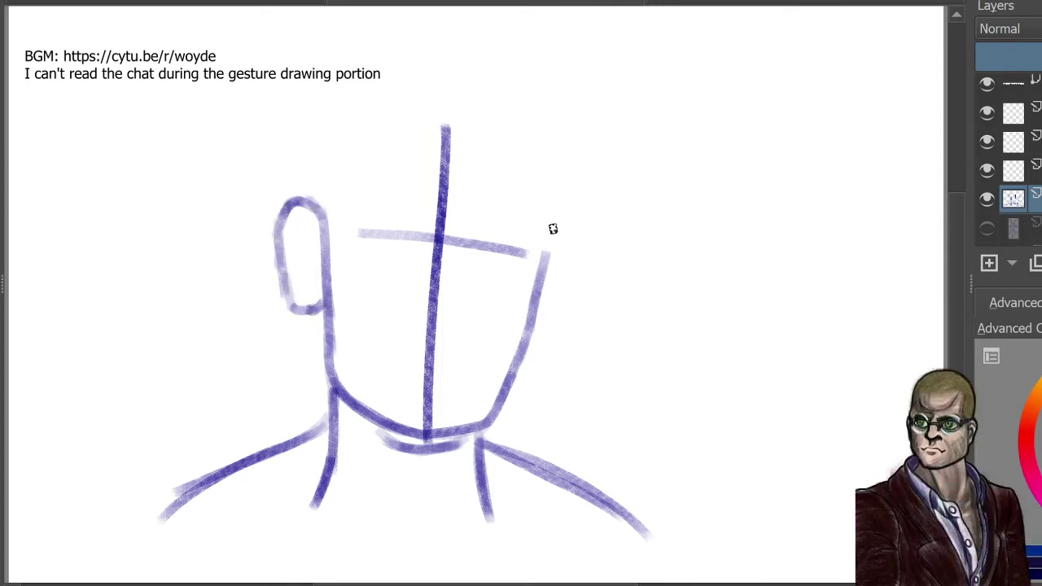
pyautogui.moveTo(552, 228)
pyautogui.mouseDown()
pyautogui.moveTo(572, 221)
pyautogui.moveTo(570, 293)
pyautogui.moveTo(533, 343)
pyautogui.moveTo(524, 338)
pyautogui.mouseUp()
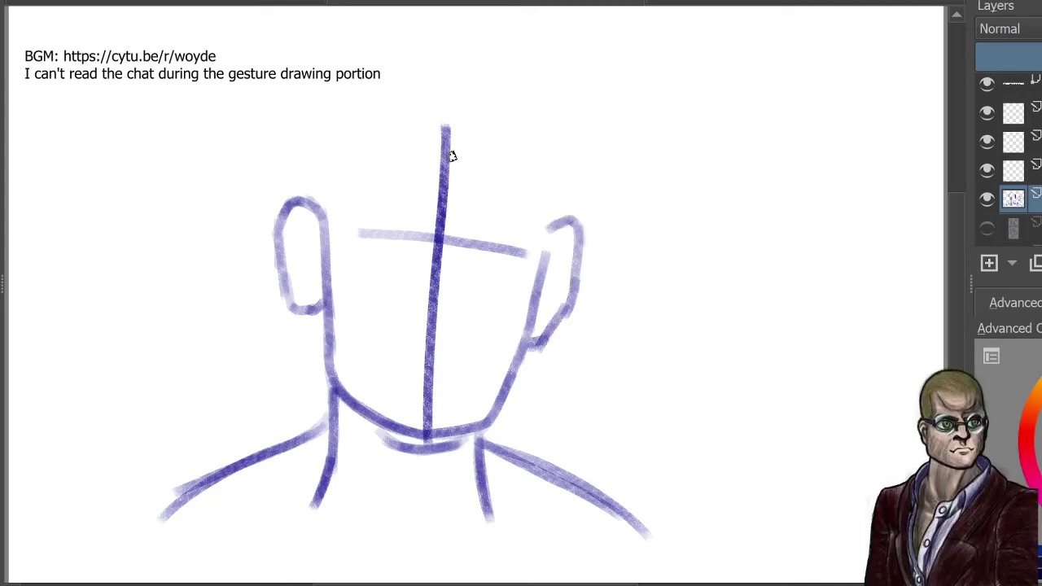
pyautogui.moveTo(513, 125)
pyautogui.mouseDown()
pyautogui.moveTo(384, 150)
pyautogui.moveTo(356, 188)
pyautogui.moveTo(302, 202)
pyautogui.moveTo(318, 259)
pyautogui.mouseUp()
pyautogui.moveTo(341, 208); pyautogui.dragTo(320, 256)
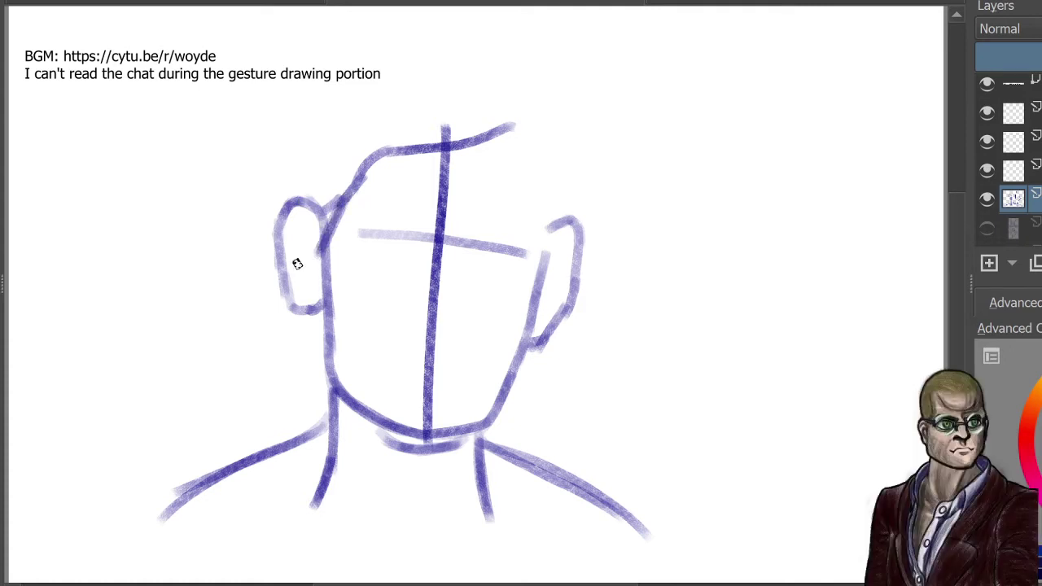
# Step: Outline the hair over the crown, down the right temple, and in a loose curve beside the neck above the left shoulder
pyautogui.moveTo(515, 125); pyautogui.dragTo(492, 97)
pyautogui.moveTo(516, 101)
pyautogui.mouseDown()
pyautogui.moveTo(349, 133)
pyautogui.moveTo(319, 172)
pyautogui.mouseUp()
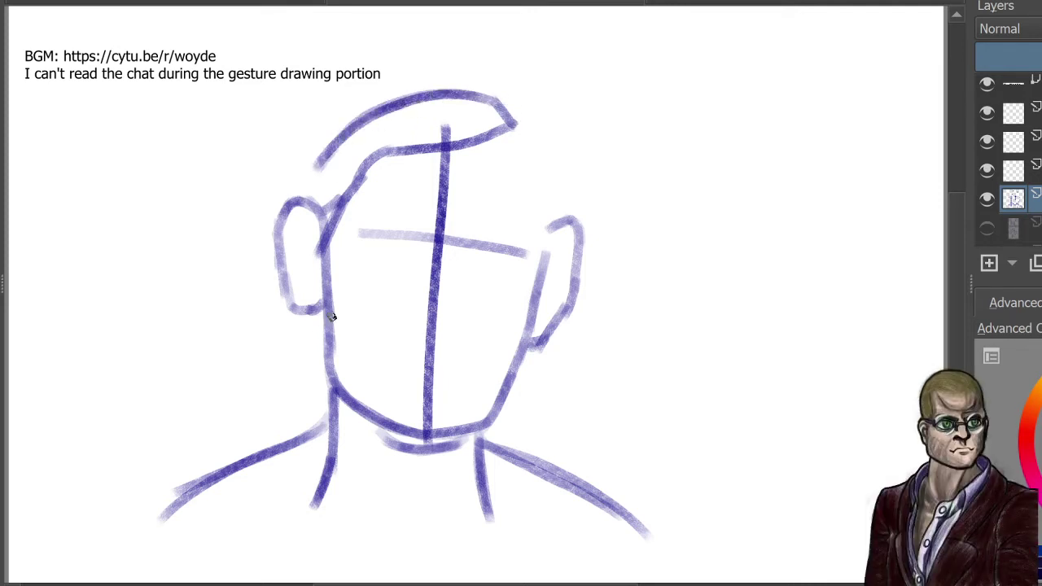
pyautogui.moveTo(322, 352)
pyautogui.mouseDown()
pyautogui.moveTo(245, 377)
pyautogui.moveTo(267, 371)
pyautogui.moveTo(228, 408)
pyautogui.moveTo(242, 458)
pyautogui.mouseUp()
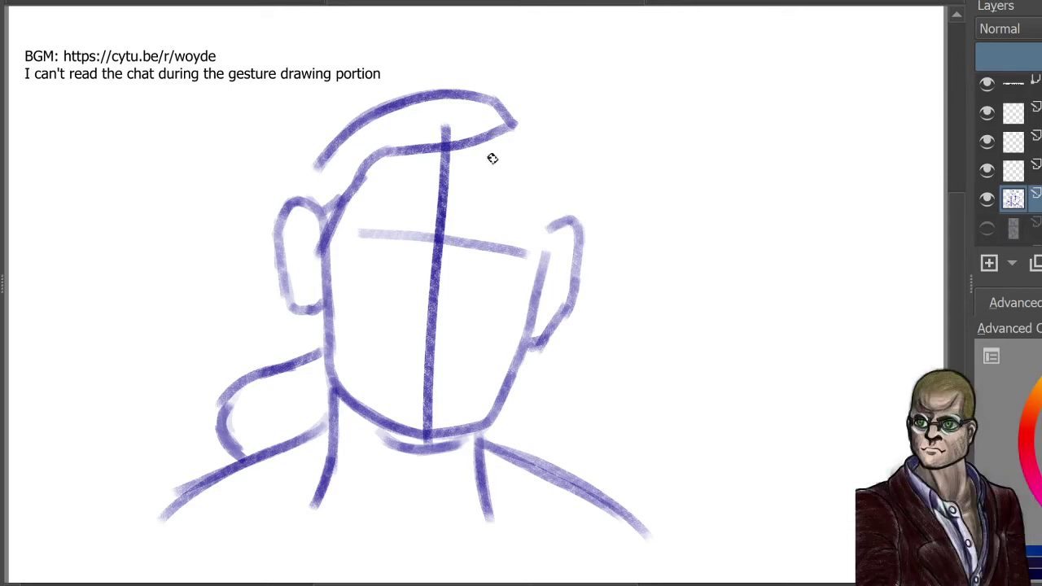
pyautogui.moveTo(510, 140); pyautogui.dragTo(546, 209)
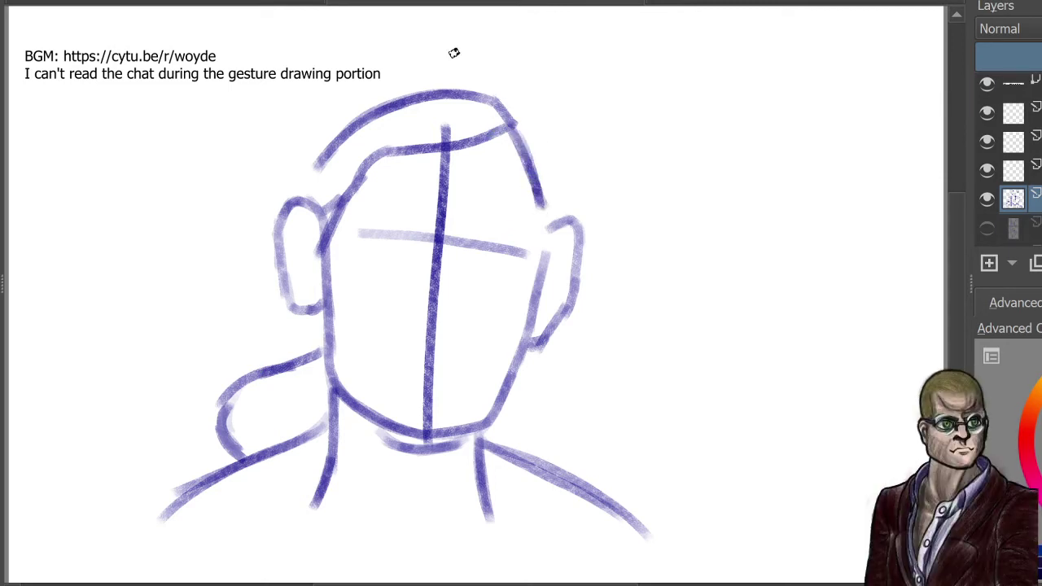
# Step: Draw the long lock of hair from the crown past the right ear, ending in a rounded tip below the shoulder
pyautogui.moveTo(497, 101)
pyautogui.mouseDown()
pyautogui.moveTo(527, 114)
pyautogui.moveTo(557, 145)
pyautogui.moveTo(536, 150)
pyautogui.moveTo(533, 122)
pyautogui.moveTo(571, 208)
pyautogui.mouseUp()
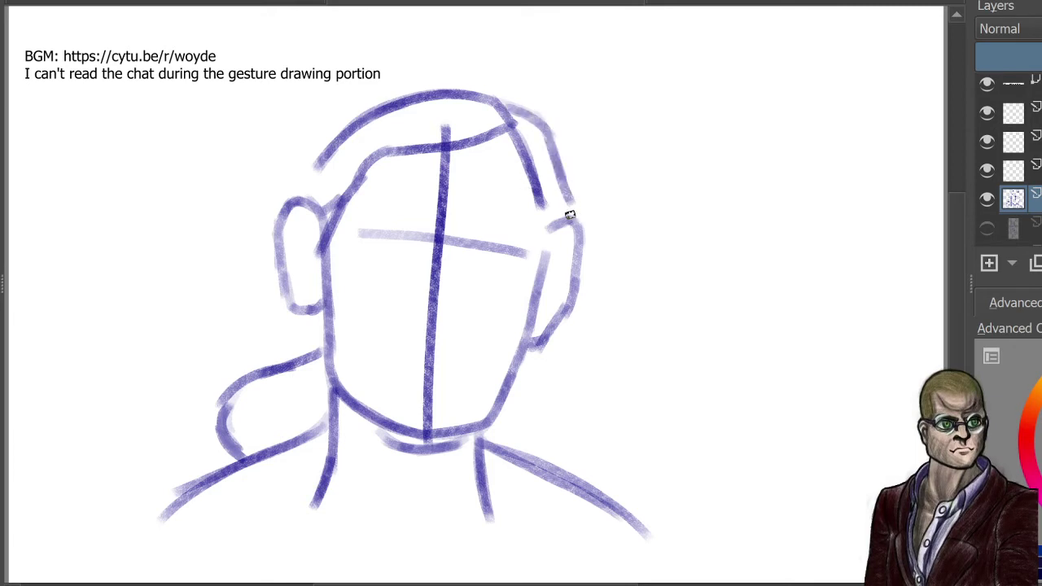
pyautogui.moveTo(544, 137)
pyautogui.mouseDown()
pyautogui.moveTo(597, 387)
pyautogui.moveTo(585, 408)
pyautogui.moveTo(588, 487)
pyautogui.mouseUp()
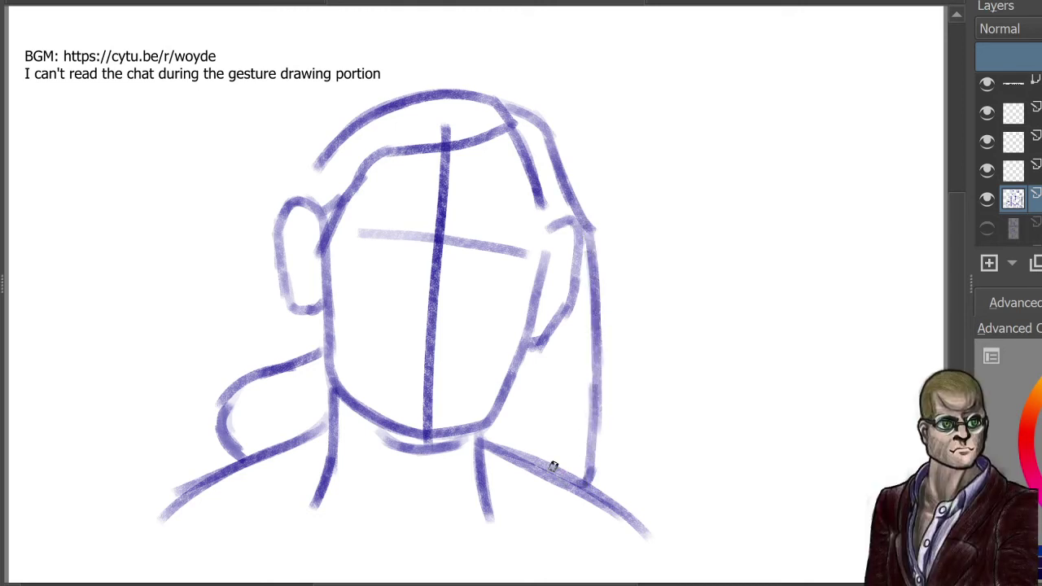
pyautogui.moveTo(595, 416)
pyautogui.mouseDown()
pyautogui.moveTo(591, 456)
pyautogui.moveTo(539, 527)
pyautogui.mouseUp()
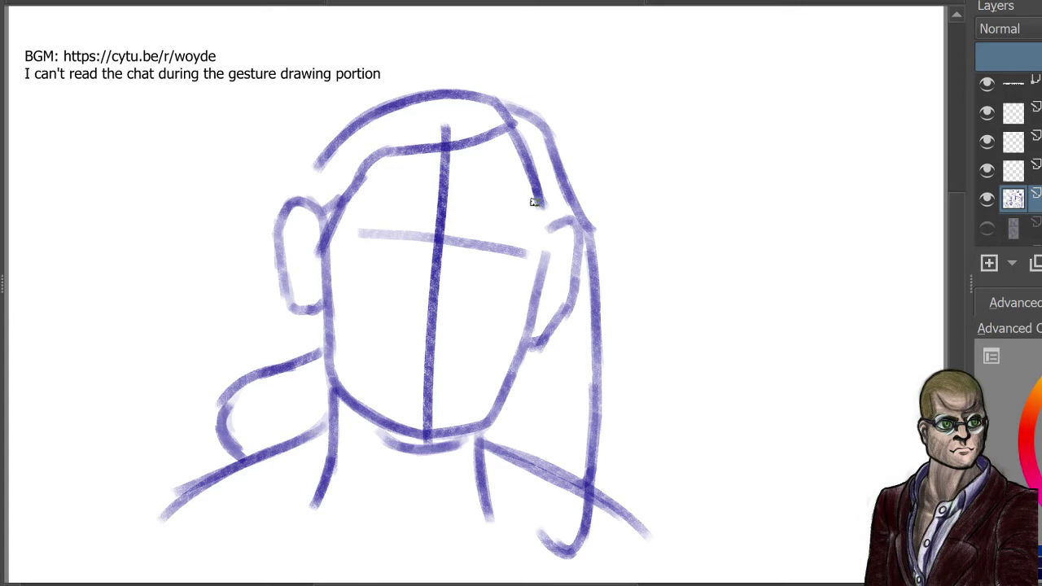
pyautogui.moveTo(524, 178); pyautogui.dragTo(543, 225)
pyautogui.moveTo(561, 321)
pyautogui.mouseDown()
pyautogui.moveTo(555, 505)
pyautogui.moveTo(544, 533)
pyautogui.mouseUp()
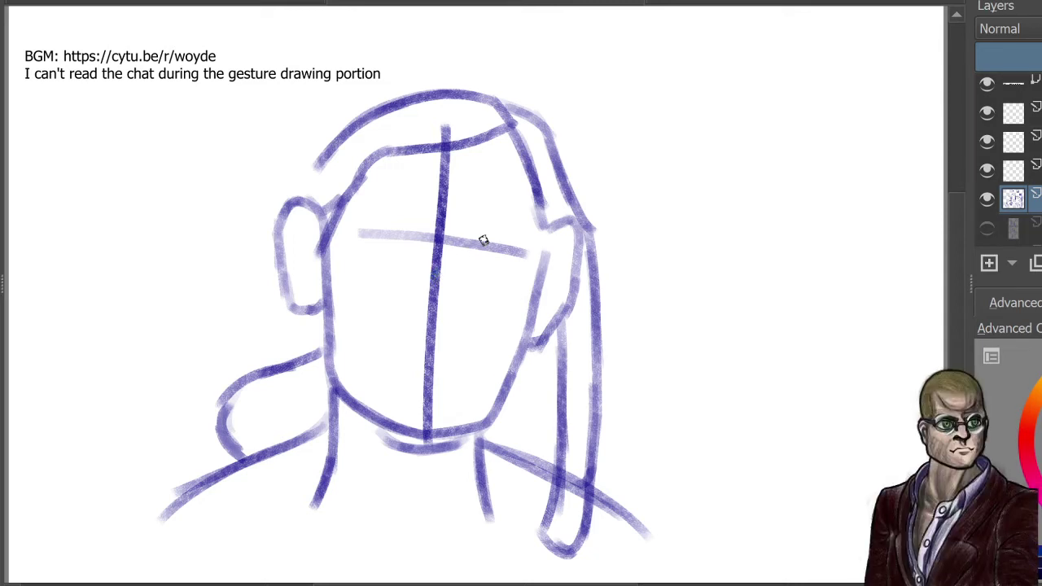
# Step: Mark the hairline, brow, nose base and mouth levels with short horizontal strokes across the face's centre line
pyautogui.moveTo(469, 226); pyautogui.dragTo(413, 227)
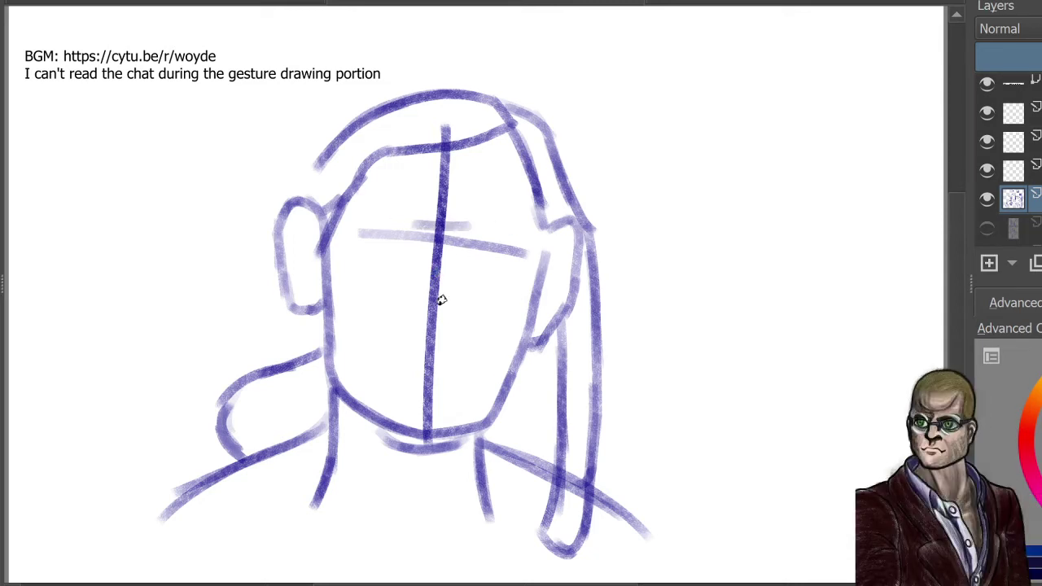
pyautogui.moveTo(460, 324); pyautogui.dragTo(412, 324)
pyautogui.moveTo(452, 310); pyautogui.dragTo(406, 311)
pyautogui.moveTo(450, 375); pyautogui.dragTo(409, 376)
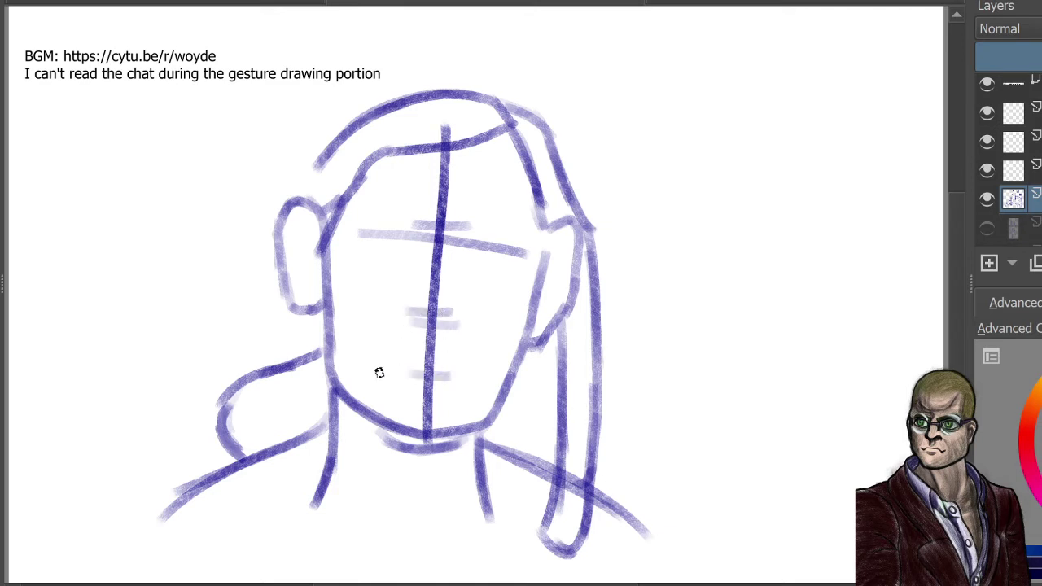
pyautogui.moveTo(418, 146); pyautogui.dragTo(471, 149)
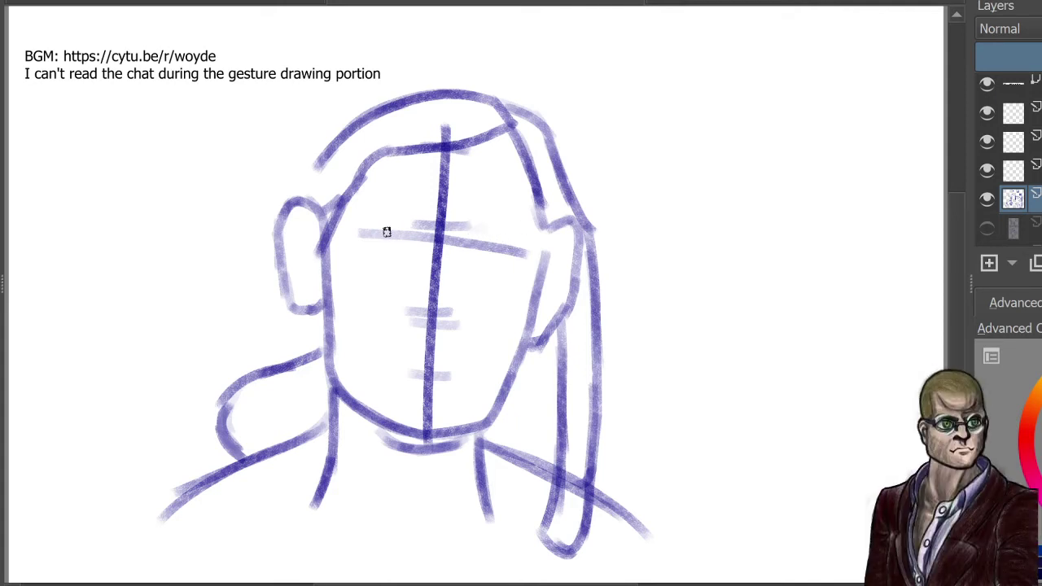
pyautogui.moveTo(398, 314); pyautogui.dragTo(458, 313)
pyautogui.moveTo(409, 376); pyautogui.dragTo(458, 376)
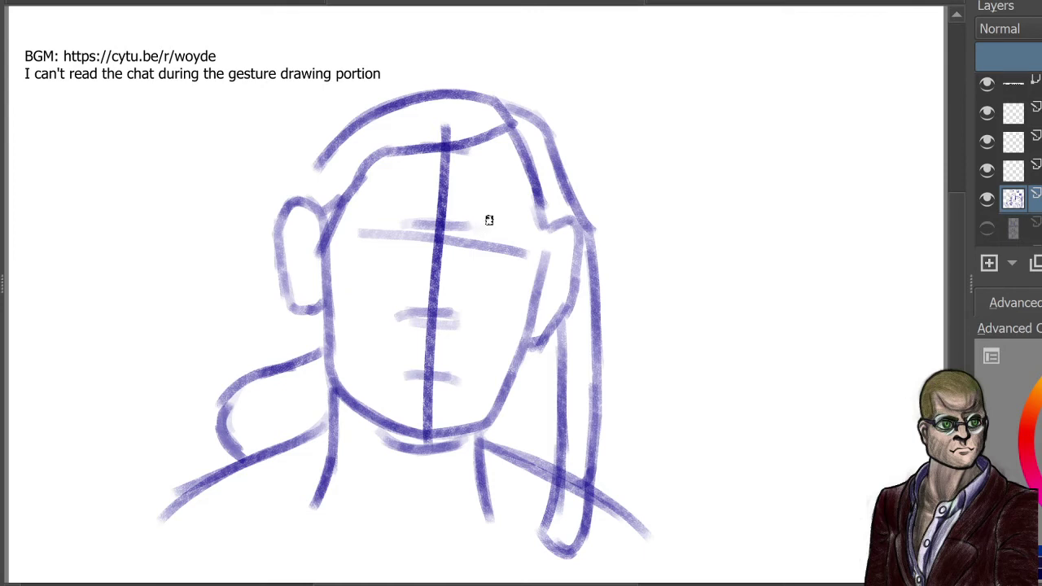
# Step: Draw both arched eyebrows and, beneath them, both almond-shaped eyes with irises
pyautogui.moveTo(460, 228)
pyautogui.mouseDown()
pyautogui.moveTo(495, 225)
pyautogui.moveTo(466, 227)
pyautogui.moveTo(496, 224)
pyautogui.moveTo(553, 247)
pyautogui.mouseUp()
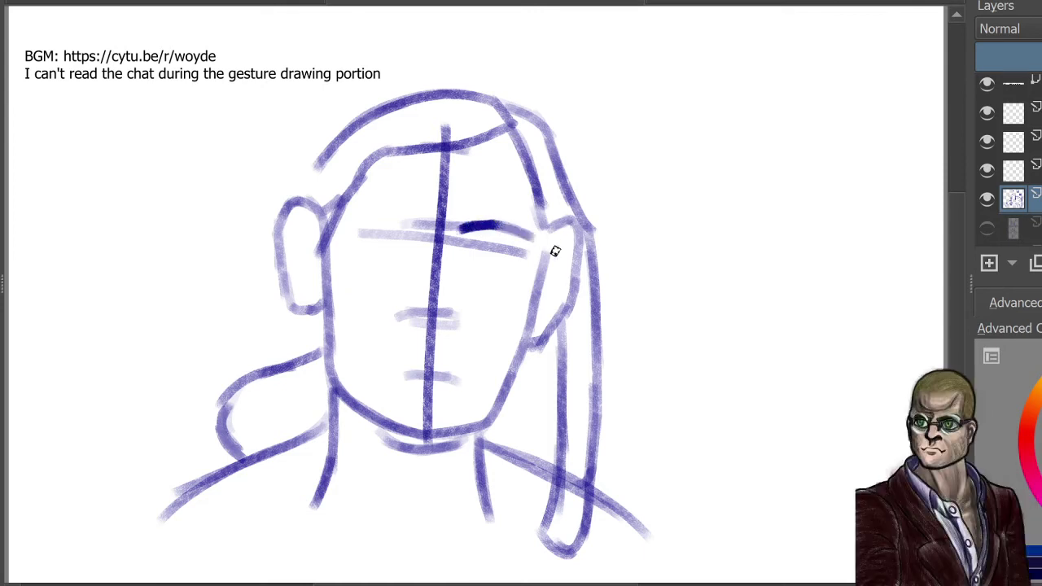
pyautogui.moveTo(425, 229)
pyautogui.mouseDown()
pyautogui.moveTo(390, 217)
pyautogui.moveTo(419, 227)
pyautogui.moveTo(391, 216)
pyautogui.moveTo(352, 232)
pyautogui.mouseUp()
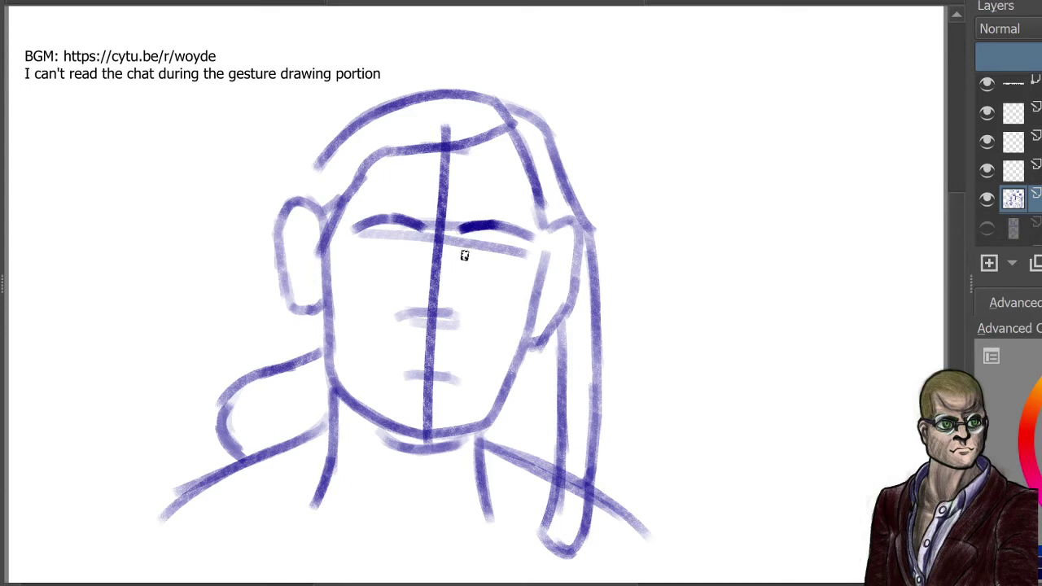
pyautogui.moveTo(467, 256)
pyautogui.mouseDown()
pyautogui.moveTo(509, 252)
pyautogui.moveTo(534, 262)
pyautogui.mouseUp()
pyautogui.moveTo(461, 257)
pyautogui.mouseDown()
pyautogui.moveTo(496, 269)
pyautogui.moveTo(513, 262)
pyautogui.moveTo(461, 261)
pyautogui.moveTo(527, 259)
pyautogui.mouseUp()
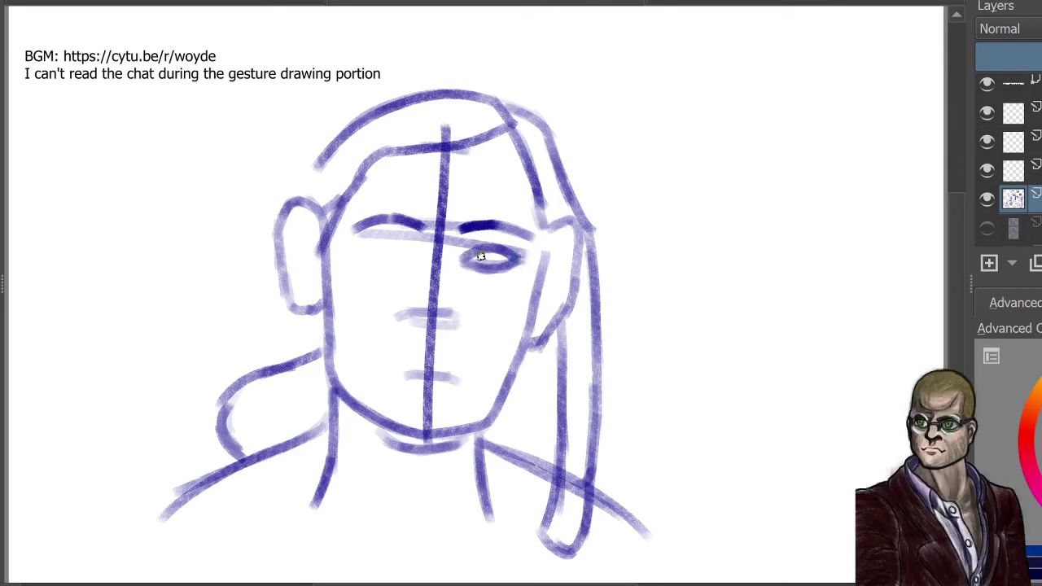
pyautogui.moveTo(480, 259); pyautogui.dragTo(499, 249)
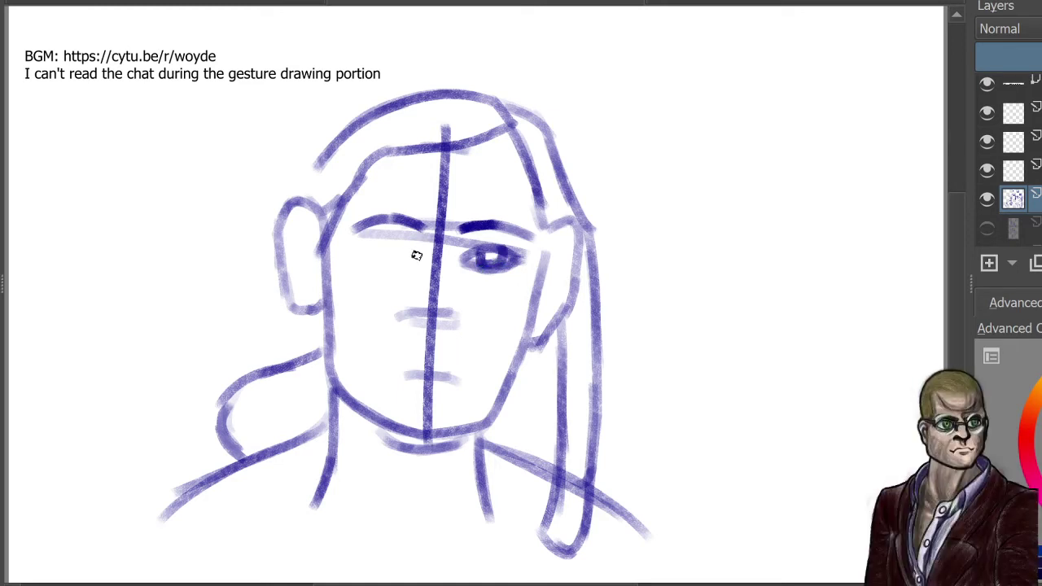
pyautogui.moveTo(394, 245)
pyautogui.mouseDown()
pyautogui.moveTo(361, 250)
pyautogui.moveTo(408, 241)
pyautogui.moveTo(420, 256)
pyautogui.moveTo(368, 245)
pyautogui.mouseUp()
pyautogui.moveTo(418, 265)
pyautogui.mouseDown()
pyautogui.moveTo(365, 259)
pyautogui.moveTo(414, 272)
pyautogui.moveTo(378, 261)
pyautogui.moveTo(364, 239)
pyautogui.moveTo(394, 262)
pyautogui.mouseUp()
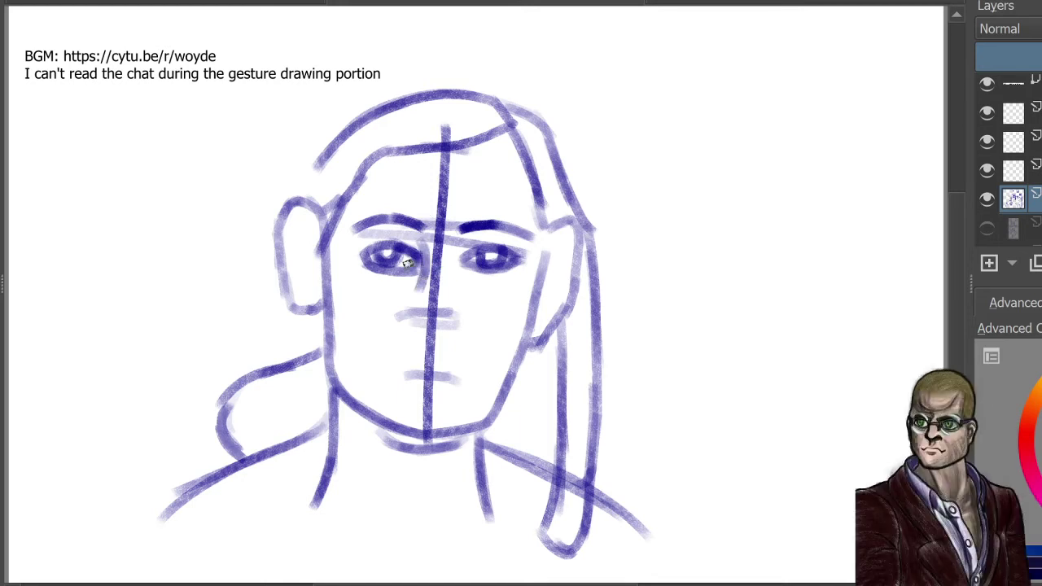
# Step: Sketch the nose with its bridge sides, nostrils and wings, and add the crease running from the right wing down beside the mouth
pyautogui.moveTo(413, 298)
pyautogui.mouseDown()
pyautogui.moveTo(402, 310)
pyautogui.moveTo(414, 318)
pyautogui.mouseUp()
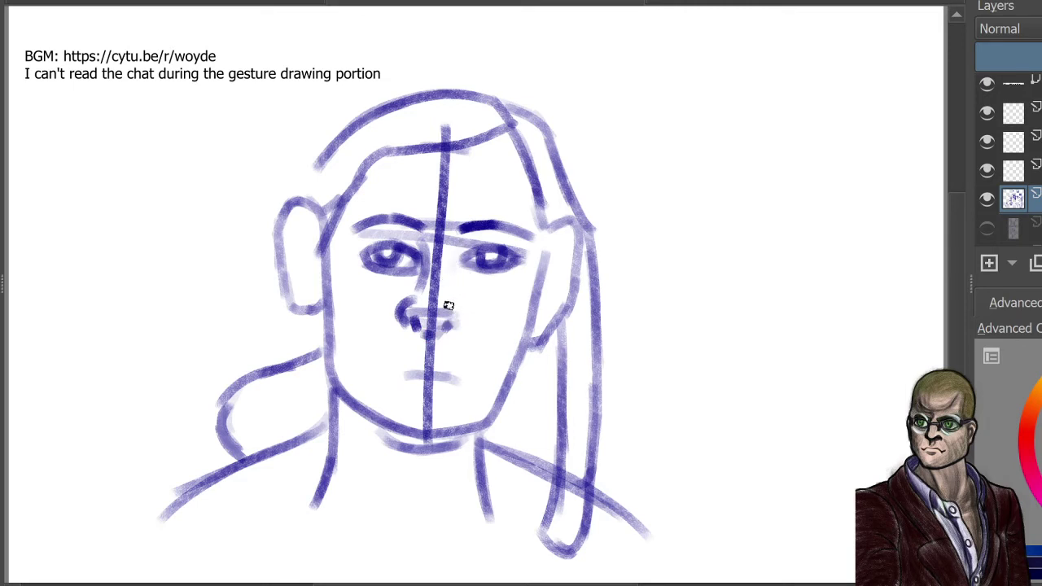
pyautogui.moveTo(447, 278)
pyautogui.mouseDown()
pyautogui.moveTo(453, 306)
pyautogui.moveTo(452, 296)
pyautogui.mouseUp()
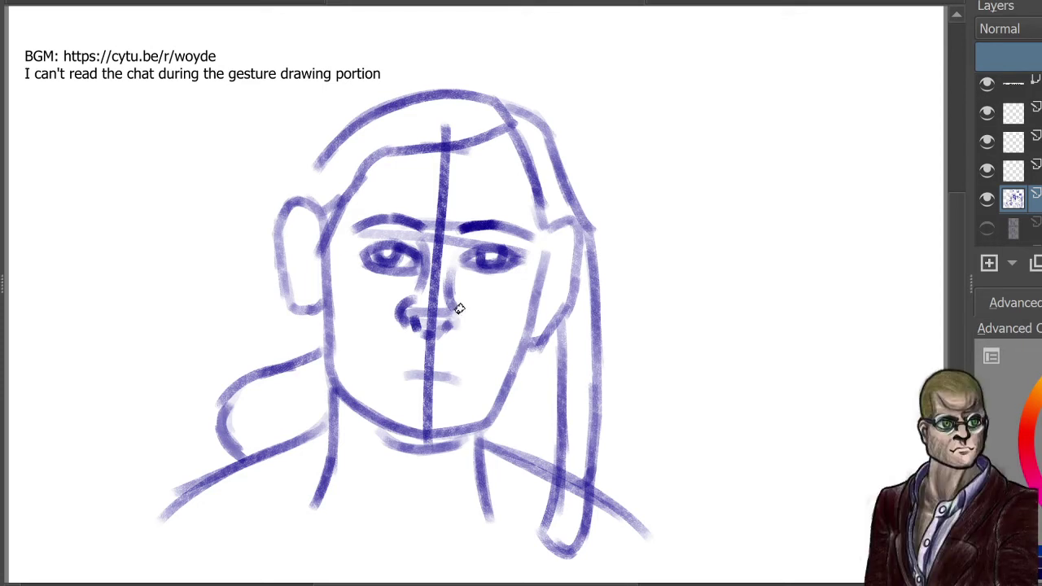
pyautogui.moveTo(459, 304)
pyautogui.mouseDown()
pyautogui.moveTo(467, 314)
pyautogui.moveTo(455, 327)
pyautogui.moveTo(483, 388)
pyautogui.mouseUp()
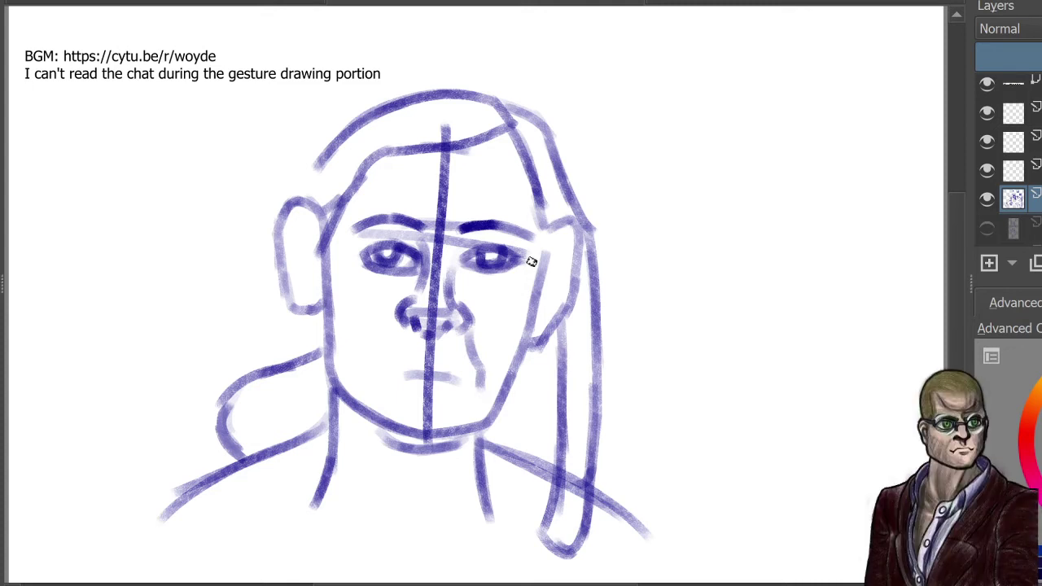
# Step: Draw the closed lips and the left nose-to-mouth crease, adding short strokes at the right cheek and along the right jaw
pyautogui.moveTo(472, 299); pyautogui.dragTo(500, 302)
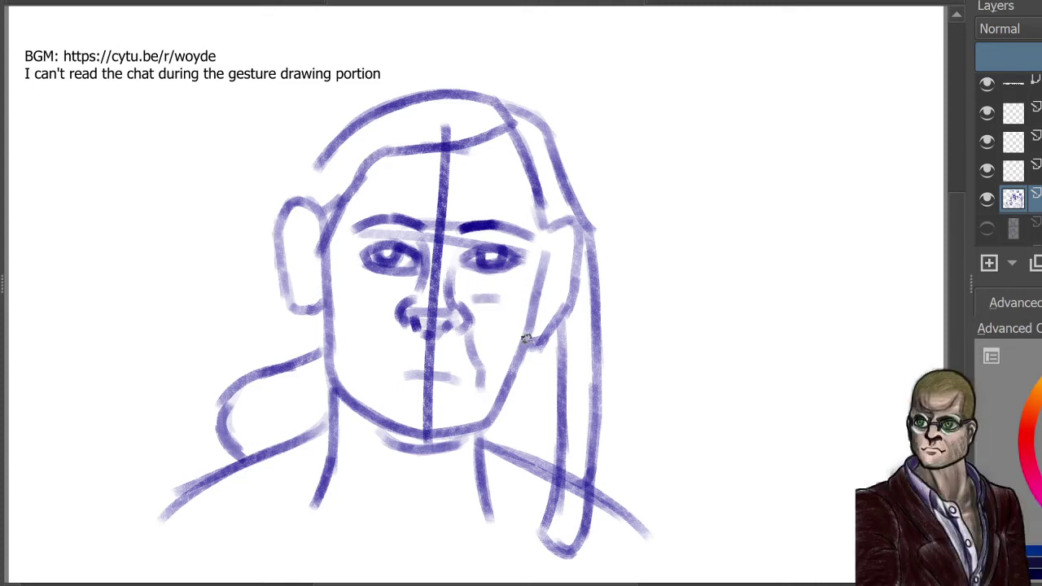
pyautogui.moveTo(534, 300)
pyautogui.mouseDown()
pyautogui.moveTo(522, 368)
pyautogui.moveTo(478, 418)
pyautogui.mouseUp()
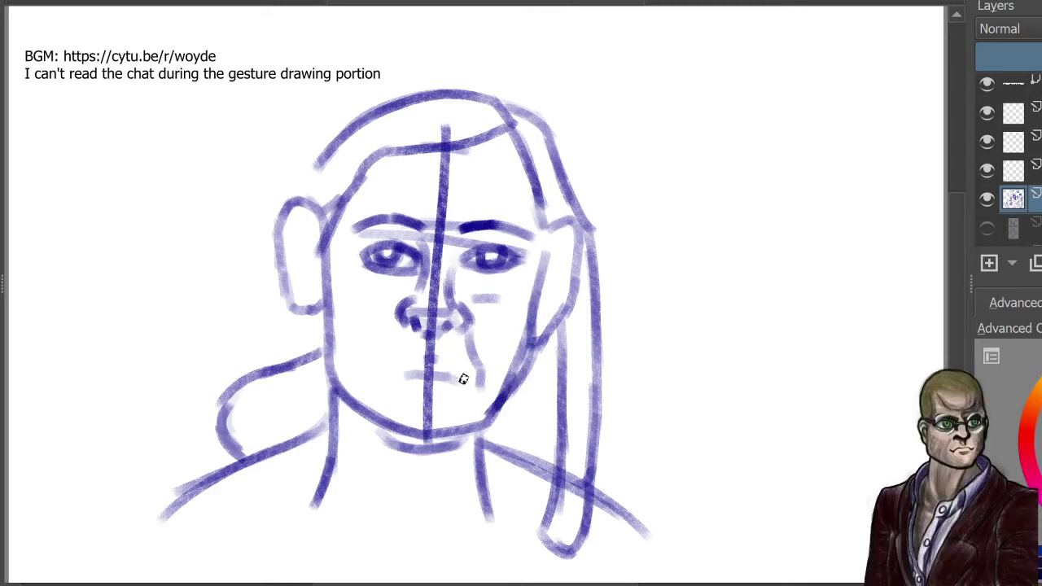
pyautogui.moveTo(443, 363)
pyautogui.mouseDown()
pyautogui.moveTo(473, 380)
pyautogui.moveTo(430, 377)
pyautogui.moveTo(422, 360)
pyautogui.moveTo(429, 373)
pyautogui.moveTo(409, 376)
pyautogui.moveTo(433, 377)
pyautogui.moveTo(383, 370)
pyautogui.mouseUp()
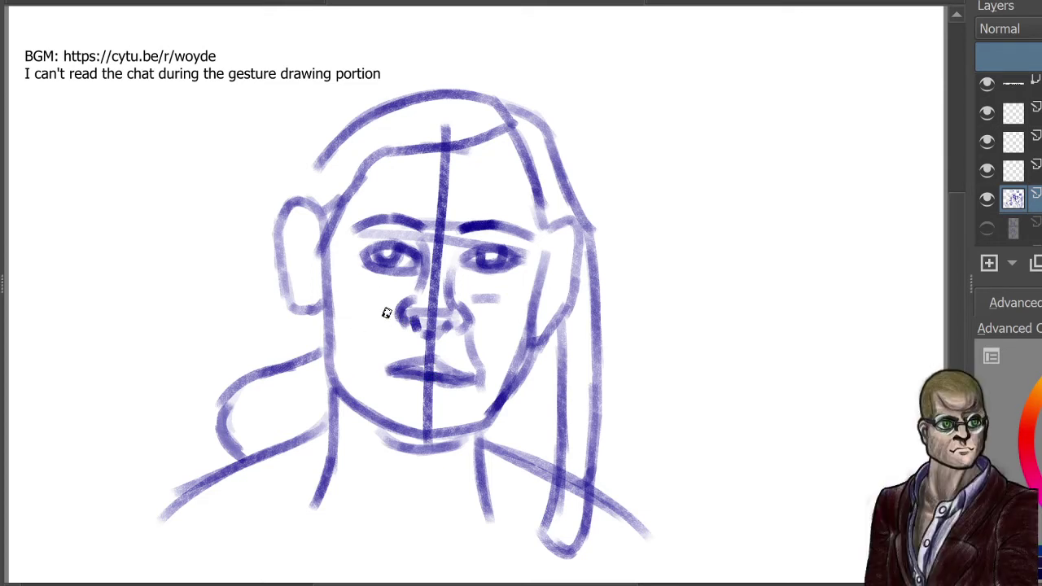
pyautogui.moveTo(397, 309); pyautogui.dragTo(373, 336)
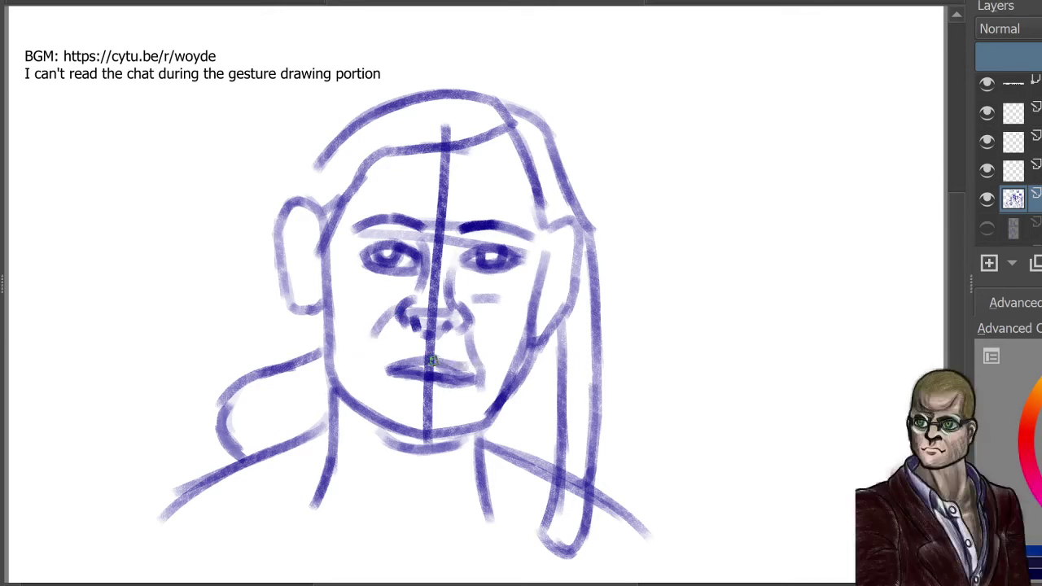
# Step: Erase the right mouth corner and its neighbouring crease, and redraw the lips with the crease angled farther out into the cheek
pyautogui.moveTo(434, 361); pyautogui.dragTo(485, 359)
pyautogui.press('e')
pyautogui.moveTo(456, 409)
pyautogui.mouseDown()
pyautogui.moveTo(454, 362)
pyautogui.moveTo(447, 376)
pyautogui.moveTo(448, 391)
pyautogui.moveTo(470, 378)
pyautogui.moveTo(462, 375)
pyautogui.moveTo(476, 339)
pyautogui.moveTo(469, 408)
pyautogui.mouseUp()
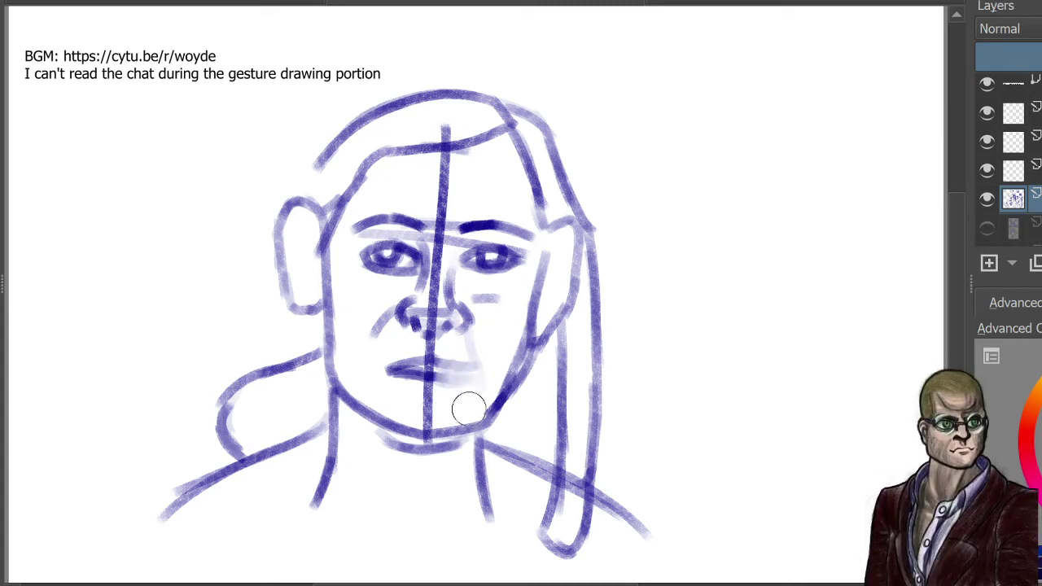
pyautogui.moveTo(430, 363)
pyautogui.mouseDown()
pyautogui.moveTo(477, 360)
pyautogui.moveTo(437, 380)
pyautogui.moveTo(415, 367)
pyautogui.mouseUp()
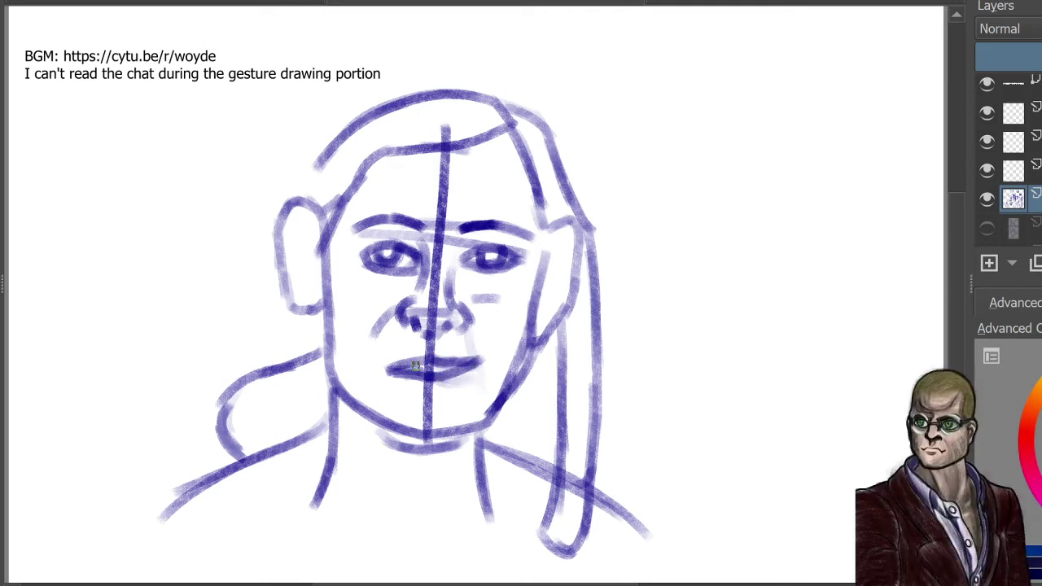
pyautogui.moveTo(468, 324)
pyautogui.mouseDown()
pyautogui.moveTo(498, 350)
pyautogui.moveTo(489, 381)
pyautogui.mouseUp()
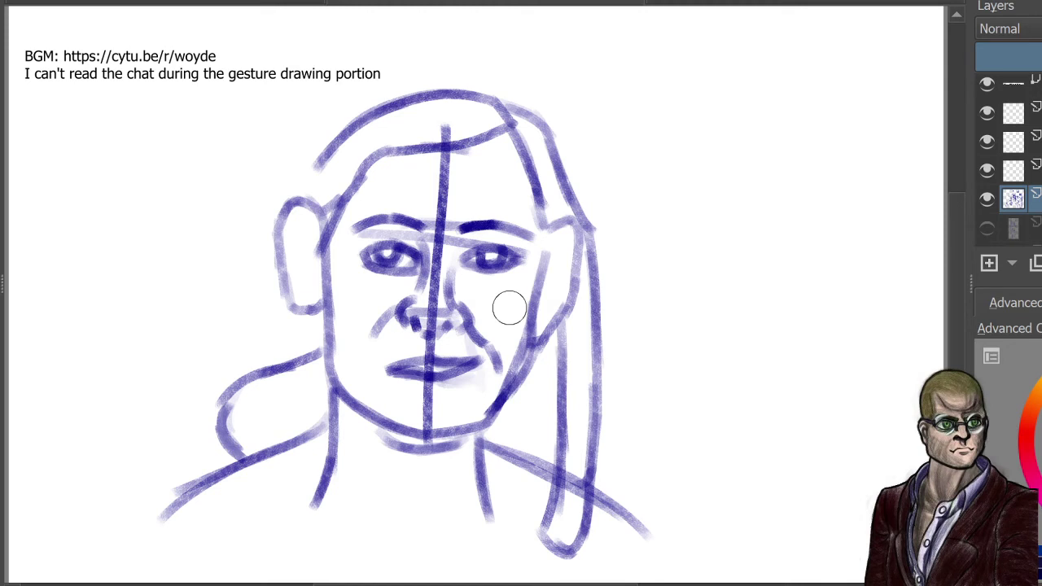
# Step: Replace the right cheek mark with a fold under the eye, and redraw the right jaw as a fuller curve
pyautogui.moveTo(489, 277)
pyautogui.mouseDown()
pyautogui.moveTo(477, 280)
pyautogui.moveTo(524, 275)
pyautogui.mouseUp()
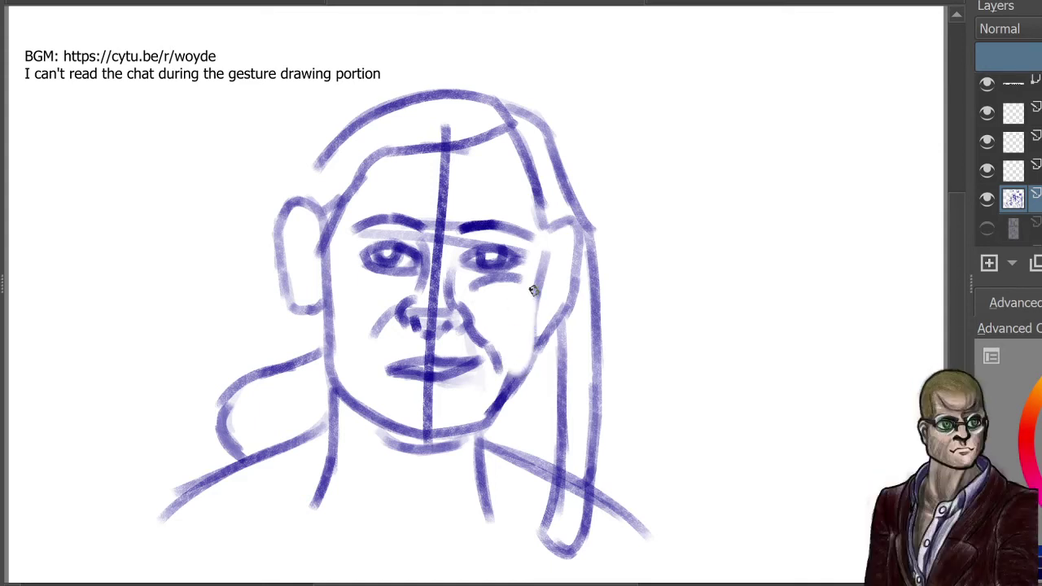
pyautogui.moveTo(534, 291)
pyautogui.mouseDown()
pyautogui.moveTo(543, 341)
pyautogui.moveTo(536, 298)
pyautogui.moveTo(502, 400)
pyautogui.mouseUp()
pyautogui.moveTo(540, 334)
pyautogui.mouseDown()
pyautogui.moveTo(509, 388)
pyautogui.moveTo(536, 312)
pyautogui.mouseUp()
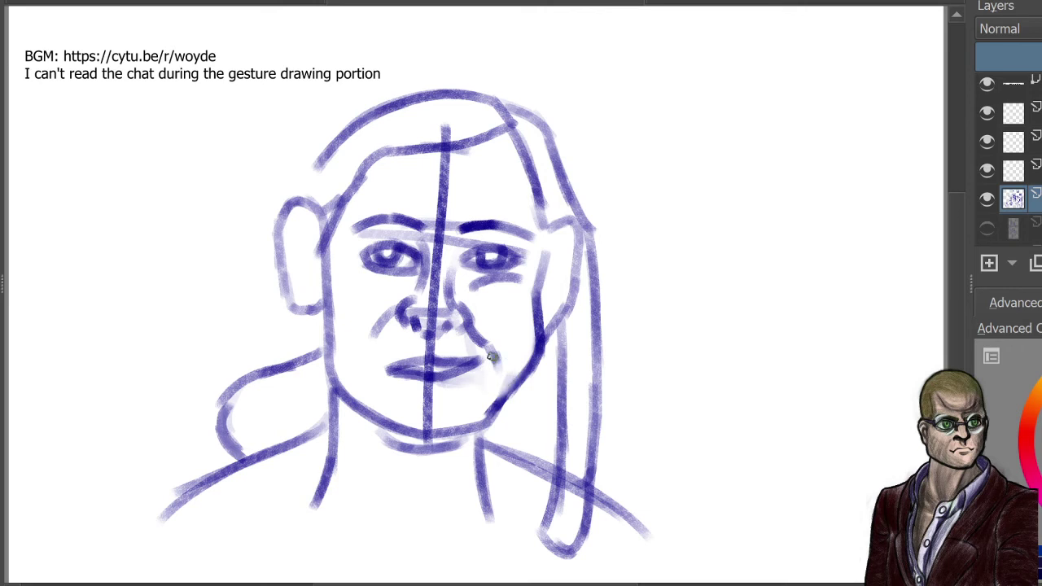
pyautogui.moveTo(492, 351)
pyautogui.mouseDown()
pyautogui.moveTo(492, 418)
pyautogui.moveTo(529, 376)
pyautogui.mouseUp()
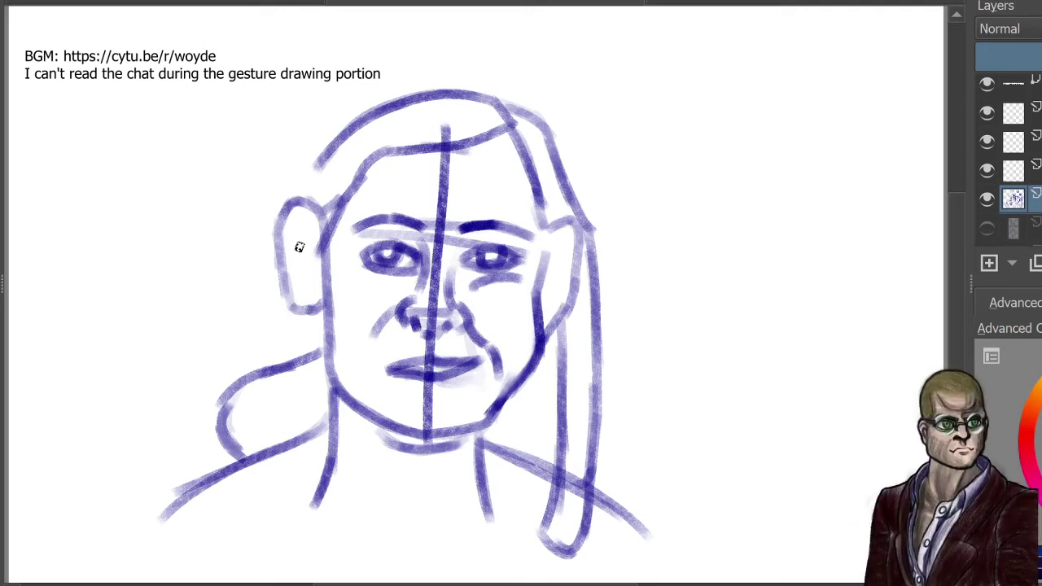
# Step: Add inner contour strokes to both ears of the portrait
pyautogui.moveTo(302, 239); pyautogui.dragTo(312, 284)
pyautogui.moveTo(547, 254); pyautogui.dragTo(540, 323)
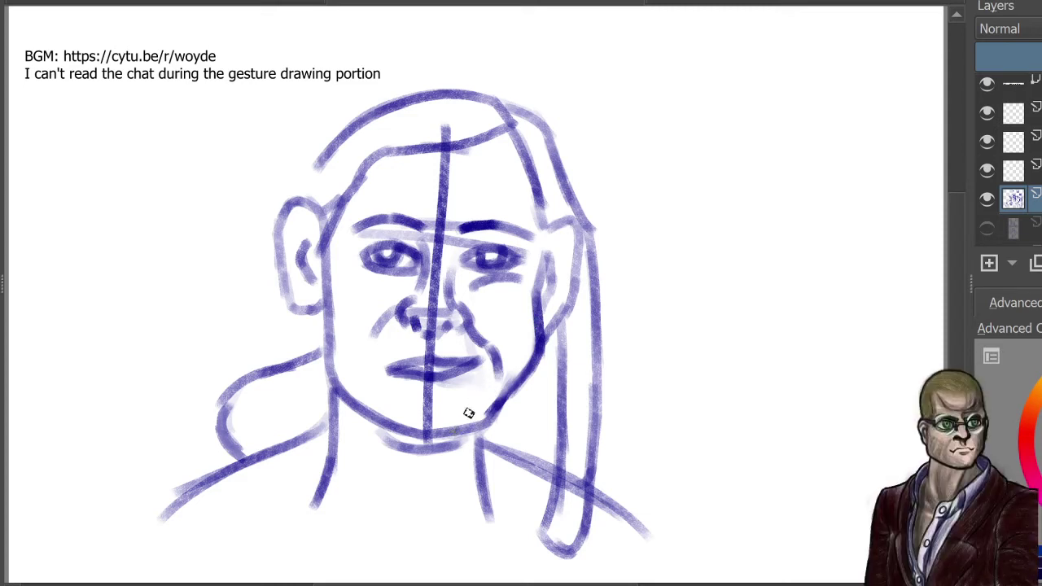
# Step: Hide the finished portrait layer and, on the blank layer above, draw a new head's curved centre line with a crossing brow arc
pyautogui.click(987, 199)
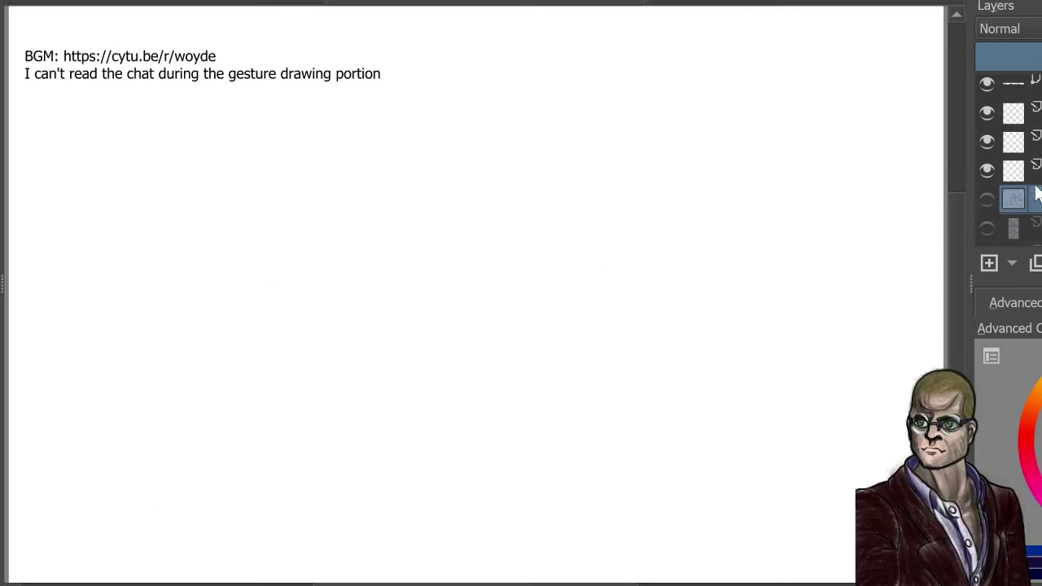
pyautogui.click(1034, 170)
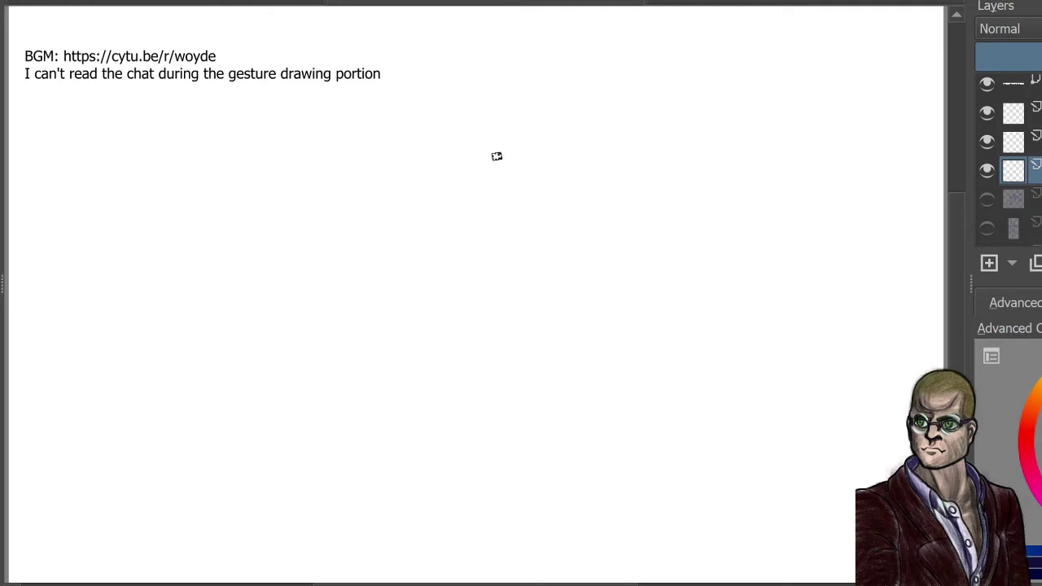
pyautogui.moveTo(425, 69)
pyautogui.mouseDown()
pyautogui.moveTo(517, 149)
pyautogui.moveTo(568, 330)
pyautogui.mouseUp()
pyautogui.moveTo(453, 129); pyautogui.dragTo(590, 191)
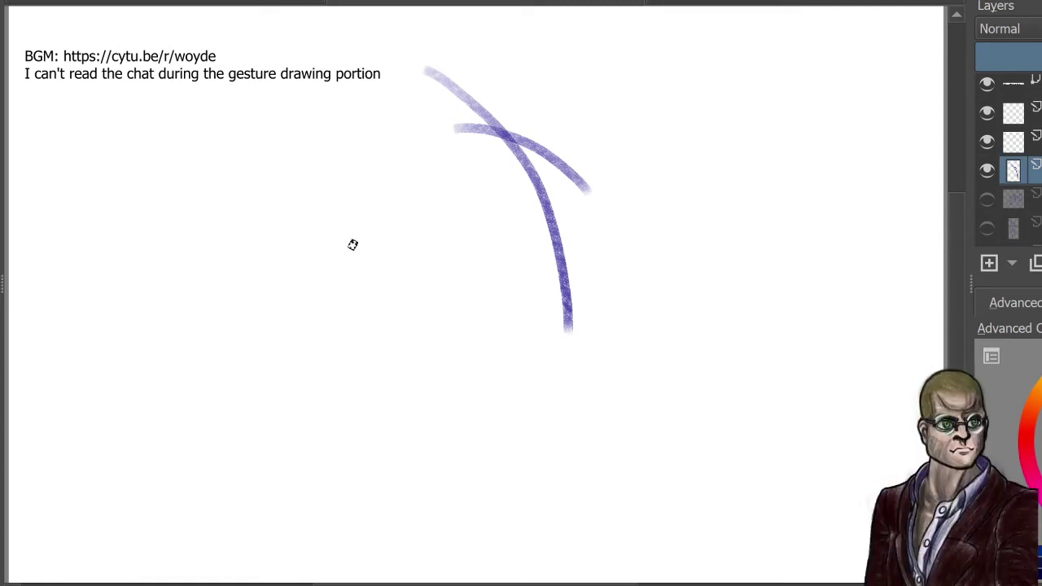
# Step: Sketch the upturned head's light jawline and rounded chin, and run two neck lines down from beneath it
pyautogui.moveTo(341, 242)
pyautogui.mouseDown()
pyautogui.moveTo(388, 324)
pyautogui.moveTo(371, 316)
pyautogui.moveTo(404, 336)
pyautogui.moveTo(566, 342)
pyautogui.mouseUp()
pyautogui.moveTo(488, 334); pyautogui.dragTo(566, 351)
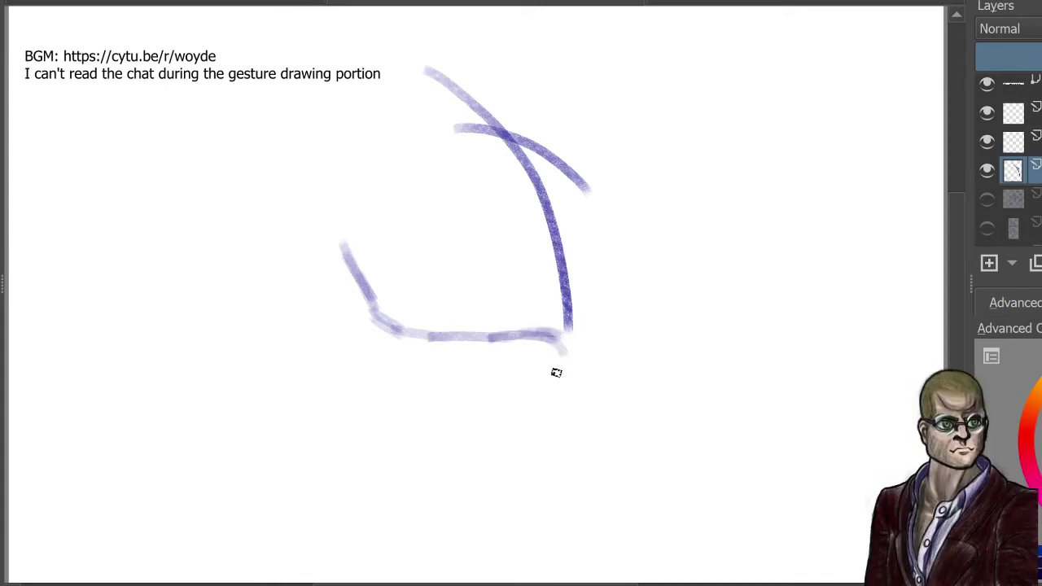
pyautogui.moveTo(583, 282)
pyautogui.mouseDown()
pyautogui.moveTo(598, 305)
pyautogui.moveTo(595, 349)
pyautogui.moveTo(539, 322)
pyautogui.moveTo(592, 353)
pyautogui.moveTo(563, 399)
pyautogui.mouseUp()
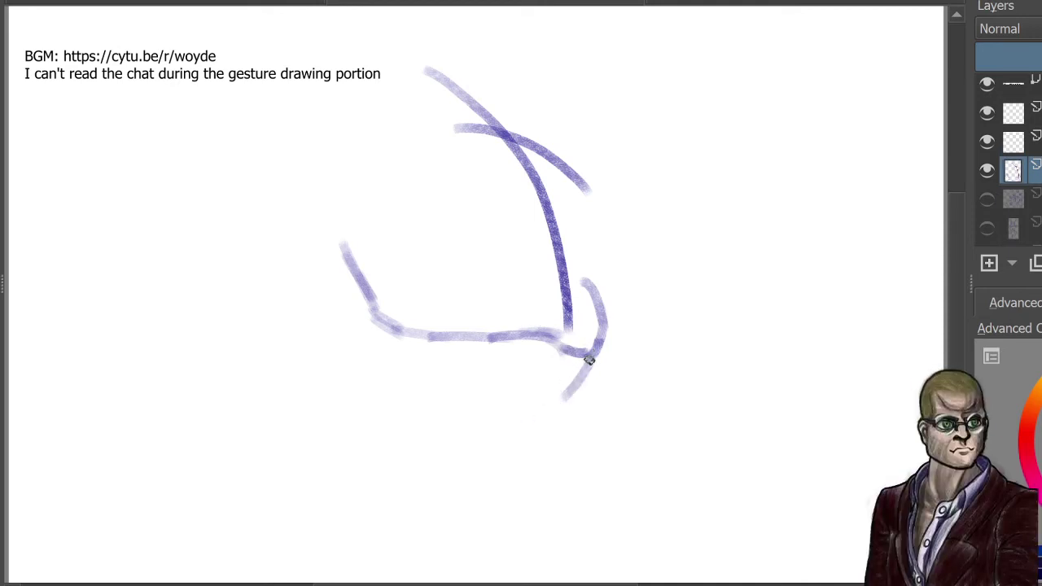
pyautogui.moveTo(590, 358)
pyautogui.mouseDown()
pyautogui.moveTo(517, 399)
pyautogui.moveTo(474, 455)
pyautogui.moveTo(493, 444)
pyautogui.moveTo(448, 473)
pyautogui.mouseUp()
pyautogui.moveTo(493, 436)
pyautogui.mouseDown()
pyautogui.moveTo(544, 393)
pyautogui.moveTo(535, 500)
pyautogui.mouseUp()
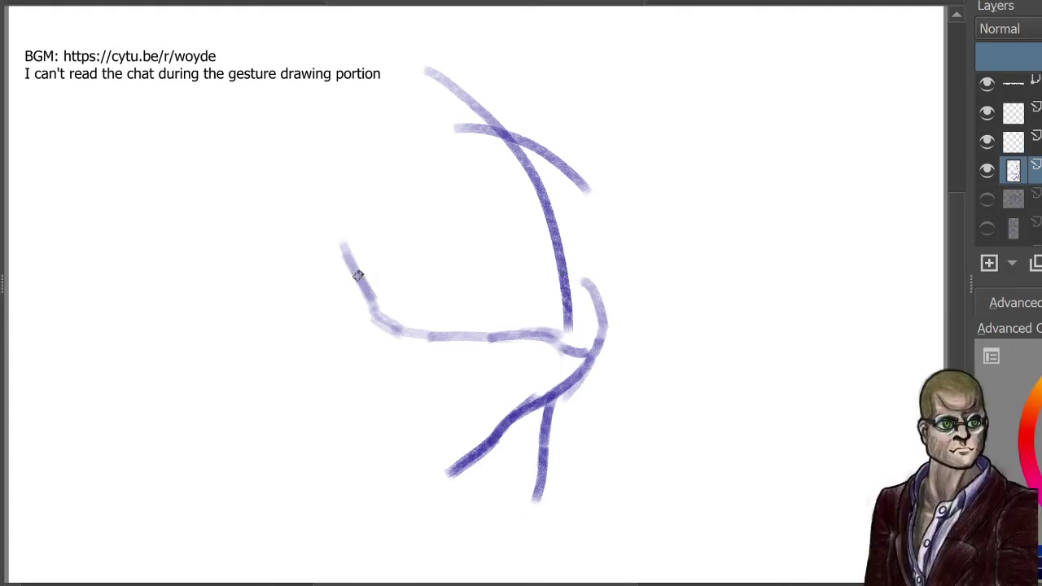
# Step: Darken the jawline and chin contour, and add a wide U-shaped curve to the right of the head
pyautogui.moveTo(345, 244); pyautogui.dragTo(379, 330)
pyautogui.moveTo(355, 275); pyautogui.dragTo(407, 341)
pyautogui.moveTo(429, 343); pyautogui.dragTo(592, 347)
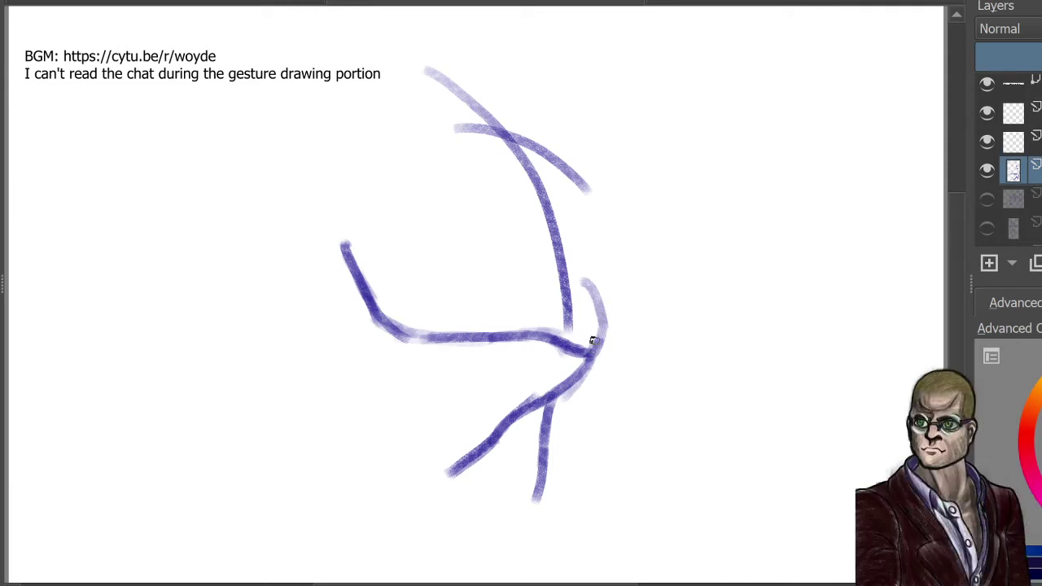
pyautogui.moveTo(592, 356)
pyautogui.mouseDown()
pyautogui.moveTo(603, 330)
pyautogui.moveTo(580, 268)
pyautogui.mouseUp()
pyautogui.moveTo(590, 354); pyautogui.dragTo(559, 387)
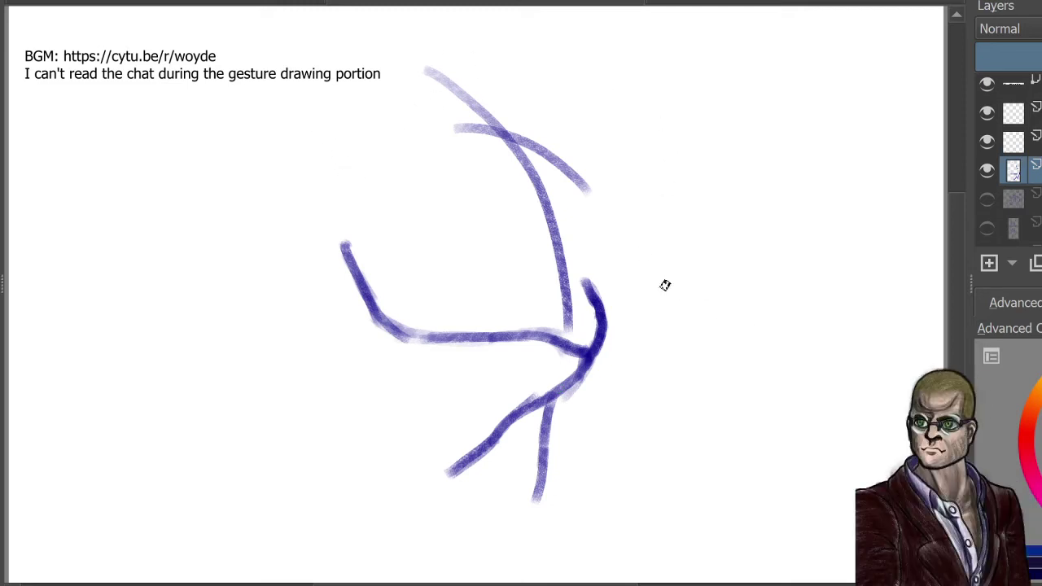
pyautogui.moveTo(632, 279)
pyautogui.mouseDown()
pyautogui.moveTo(717, 362)
pyautogui.moveTo(817, 370)
pyautogui.moveTo(854, 262)
pyautogui.mouseUp()
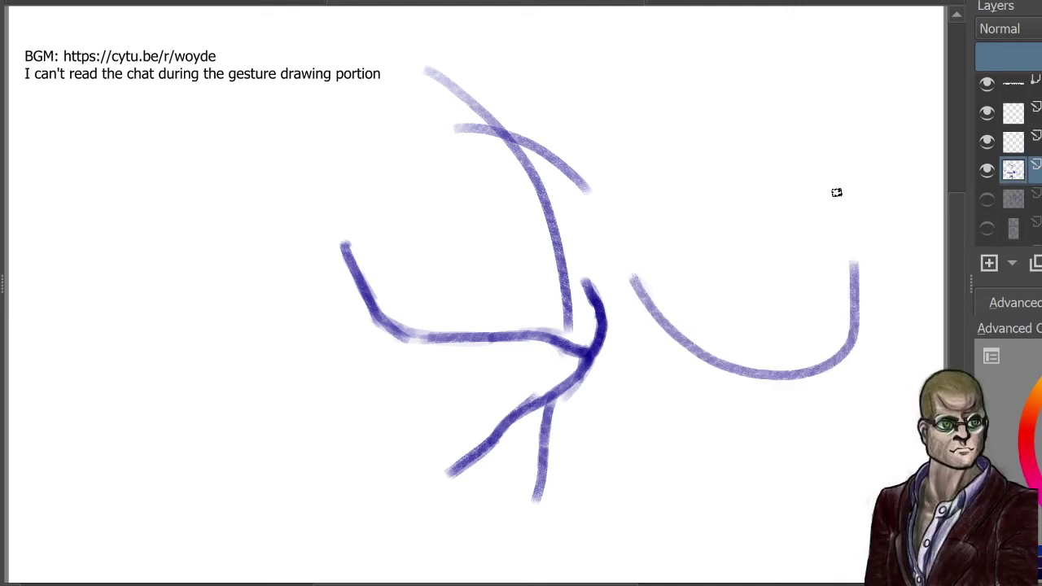
# Step: Sketch the upturned nose with its nostril and wing, and draw the far forehead contour down to the bridge
pyautogui.moveTo(518, 135)
pyautogui.mouseDown()
pyautogui.moveTo(519, 151)
pyautogui.moveTo(576, 190)
pyautogui.moveTo(569, 214)
pyautogui.moveTo(538, 217)
pyautogui.moveTo(548, 205)
pyautogui.moveTo(550, 215)
pyautogui.mouseUp()
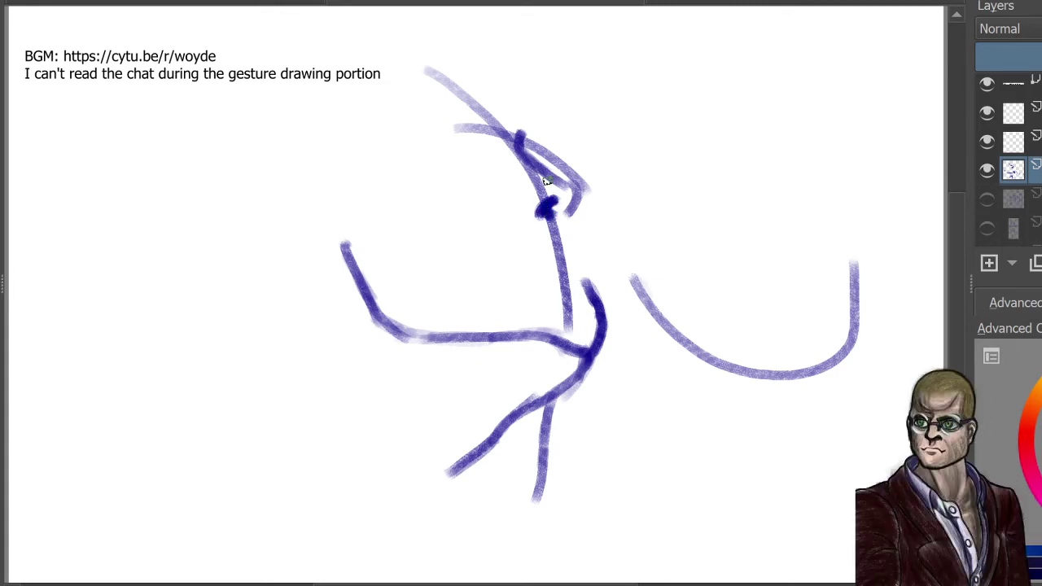
pyautogui.moveTo(521, 192)
pyautogui.mouseDown()
pyautogui.moveTo(516, 204)
pyautogui.moveTo(538, 227)
pyautogui.mouseUp()
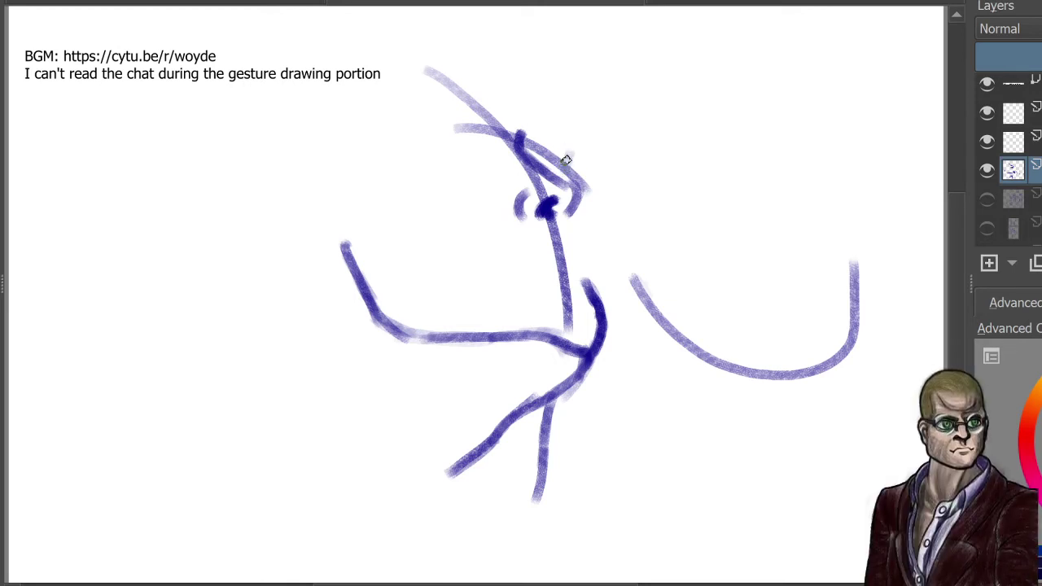
pyautogui.moveTo(562, 171); pyautogui.dragTo(571, 134)
pyautogui.moveTo(498, 59)
pyautogui.mouseDown()
pyautogui.moveTo(546, 122)
pyautogui.moveTo(548, 98)
pyautogui.moveTo(538, 161)
pyautogui.moveTo(550, 122)
pyautogui.moveTo(555, 177)
pyautogui.mouseUp()
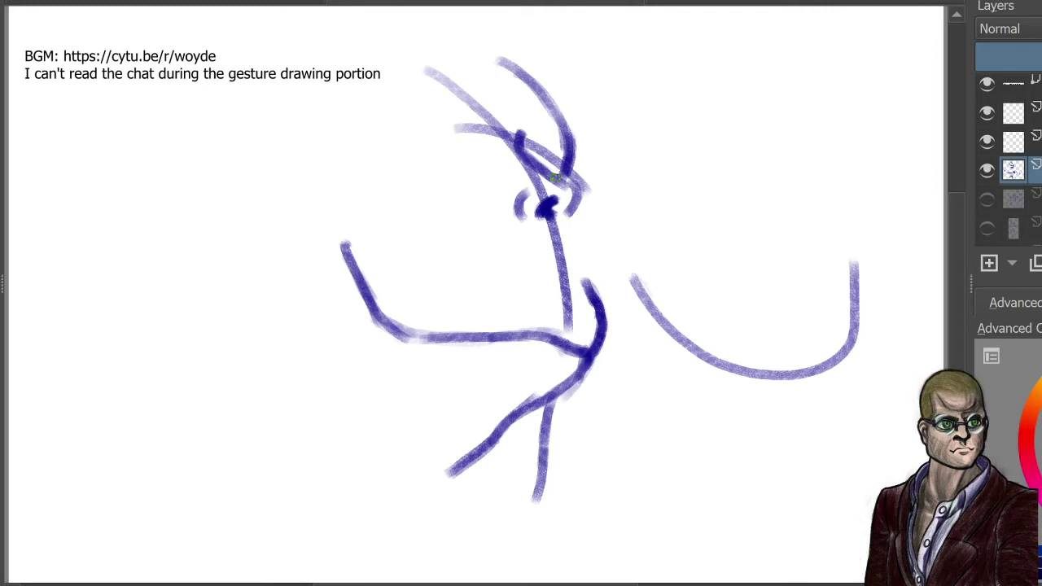
# Step: Draw the profile contour from the nose base to the chin, and add the mouth's curved lip strokes
pyautogui.moveTo(572, 218); pyautogui.dragTo(586, 246)
pyautogui.moveTo(570, 216)
pyautogui.mouseDown()
pyautogui.moveTo(594, 271)
pyautogui.moveTo(574, 224)
pyautogui.moveTo(595, 295)
pyautogui.mouseUp()
pyautogui.moveTo(593, 255)
pyautogui.mouseDown()
pyautogui.moveTo(594, 301)
pyautogui.moveTo(577, 214)
pyautogui.mouseUp()
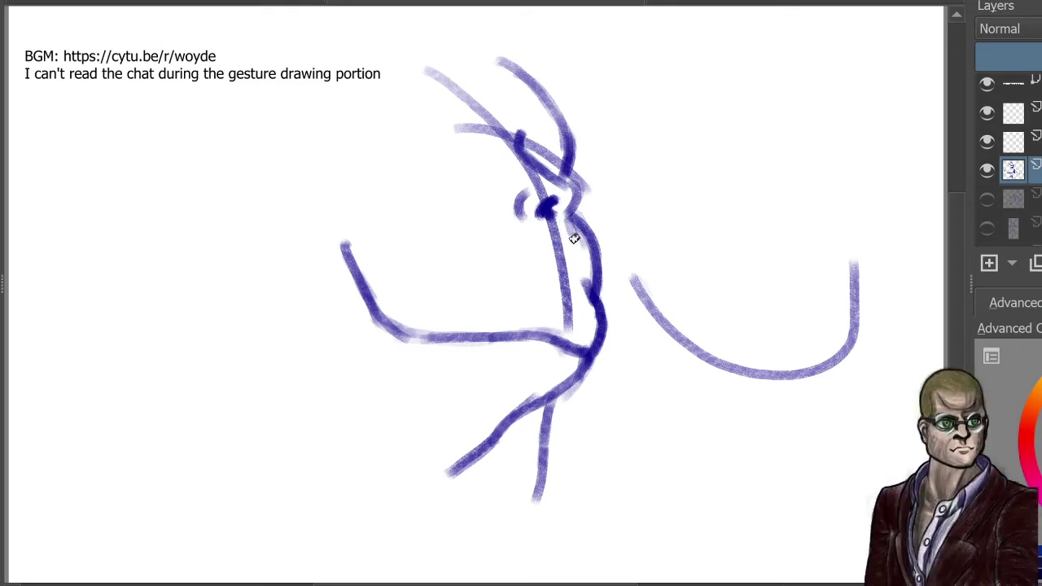
pyautogui.moveTo(575, 241)
pyautogui.mouseDown()
pyautogui.moveTo(551, 237)
pyautogui.moveTo(522, 261)
pyautogui.moveTo(585, 254)
pyautogui.moveTo(559, 250)
pyautogui.moveTo(515, 269)
pyautogui.mouseUp()
pyautogui.moveTo(569, 251); pyautogui.dragTo(591, 269)
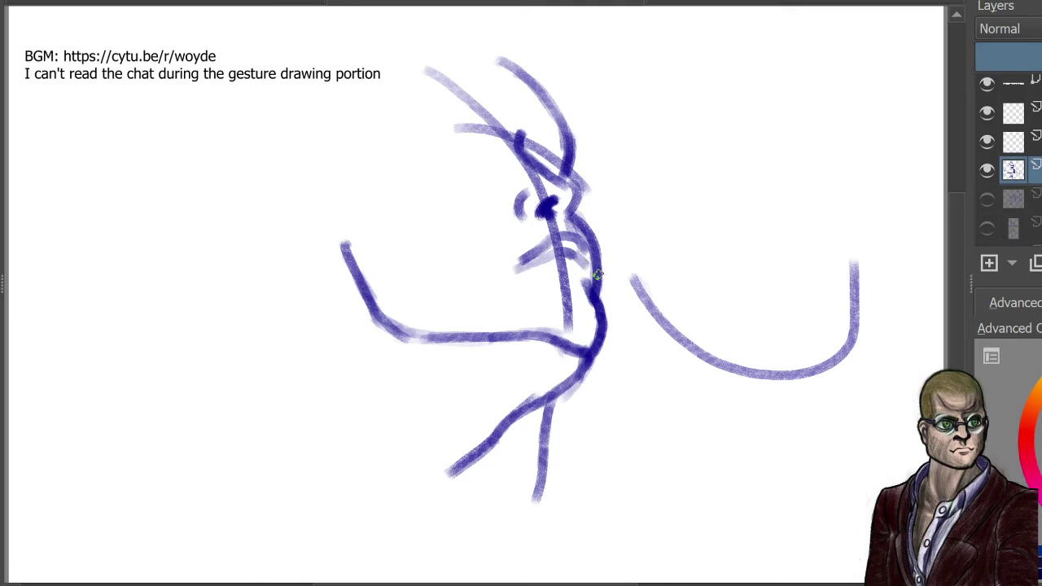
# Step: Erase the jawline and redraw it as a smooth sweeping curve, reconnecting the chin to the neck
pyautogui.moveTo(356, 226)
pyautogui.mouseDown()
pyautogui.moveTo(336, 280)
pyautogui.moveTo(341, 320)
pyautogui.moveTo(417, 305)
pyautogui.moveTo(430, 353)
pyautogui.moveTo(518, 341)
pyautogui.moveTo(451, 420)
pyautogui.moveTo(543, 339)
pyautogui.moveTo(563, 336)
pyautogui.moveTo(575, 361)
pyautogui.moveTo(617, 386)
pyautogui.mouseUp()
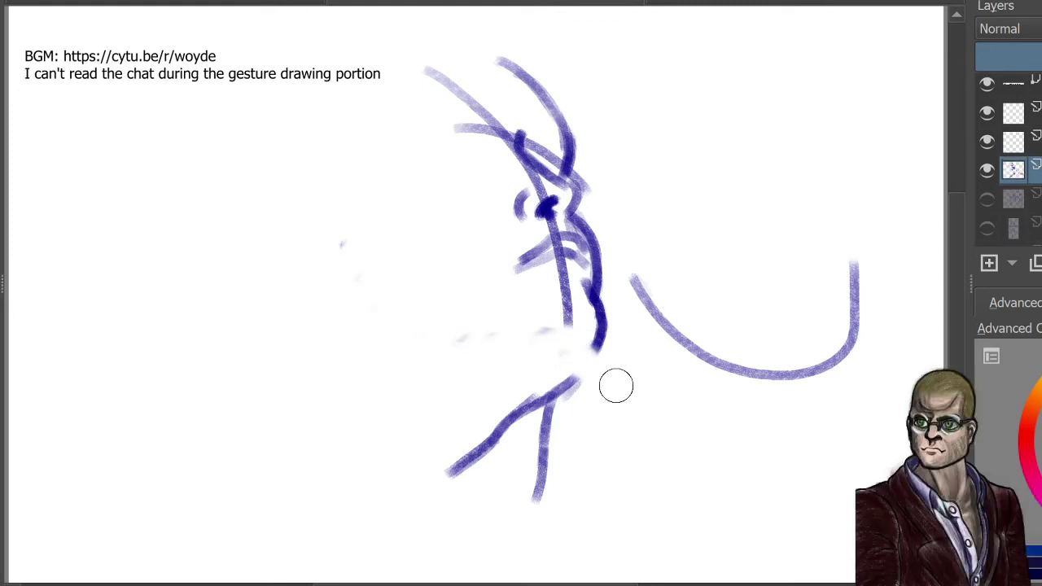
pyautogui.press('e')
pyautogui.moveTo(588, 334); pyautogui.dragTo(573, 381)
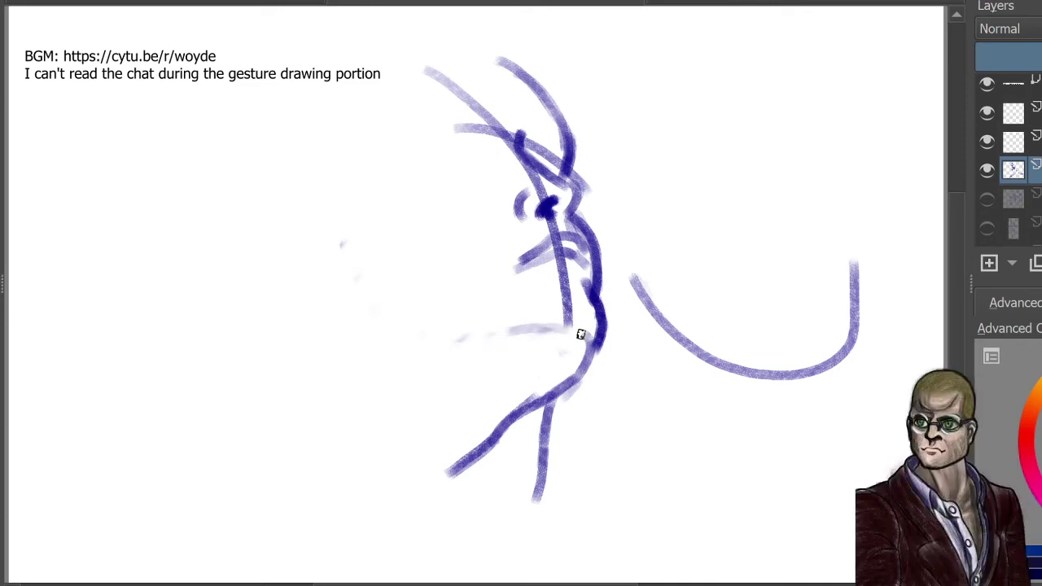
pyautogui.moveTo(574, 322)
pyautogui.mouseDown()
pyautogui.moveTo(401, 342)
pyautogui.moveTo(333, 268)
pyautogui.moveTo(421, 342)
pyautogui.moveTo(510, 331)
pyautogui.mouseUp()
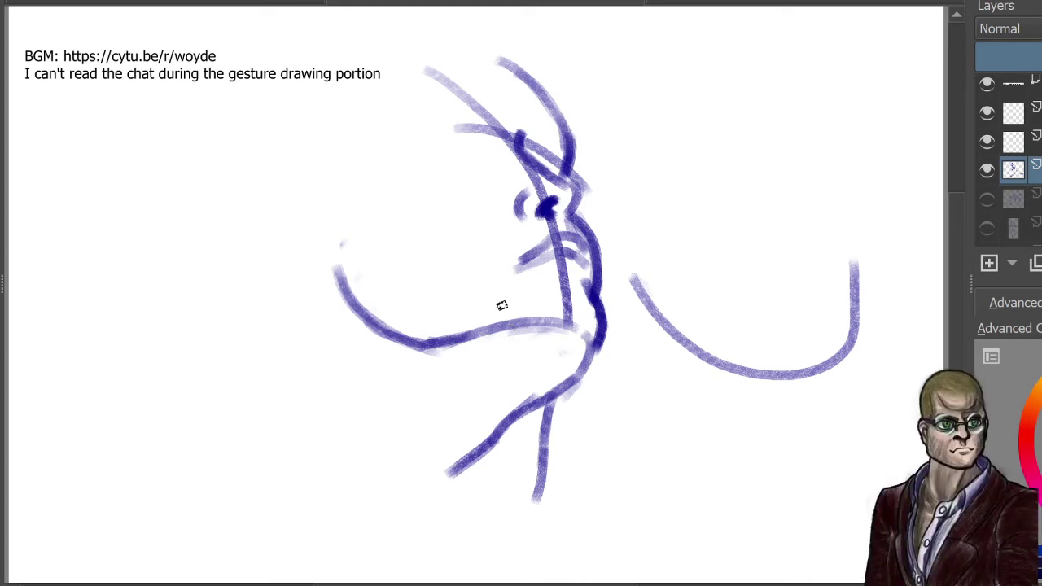
# Step: Add the angled cheek contour rising from the jawline, and outline the forehead with a temple line and a crown arc
pyautogui.moveTo(507, 318); pyautogui.dragTo(460, 193)
pyautogui.moveTo(500, 288)
pyautogui.mouseDown()
pyautogui.moveTo(454, 200)
pyautogui.moveTo(365, 170)
pyautogui.mouseUp()
pyautogui.moveTo(450, 199); pyautogui.dragTo(360, 171)
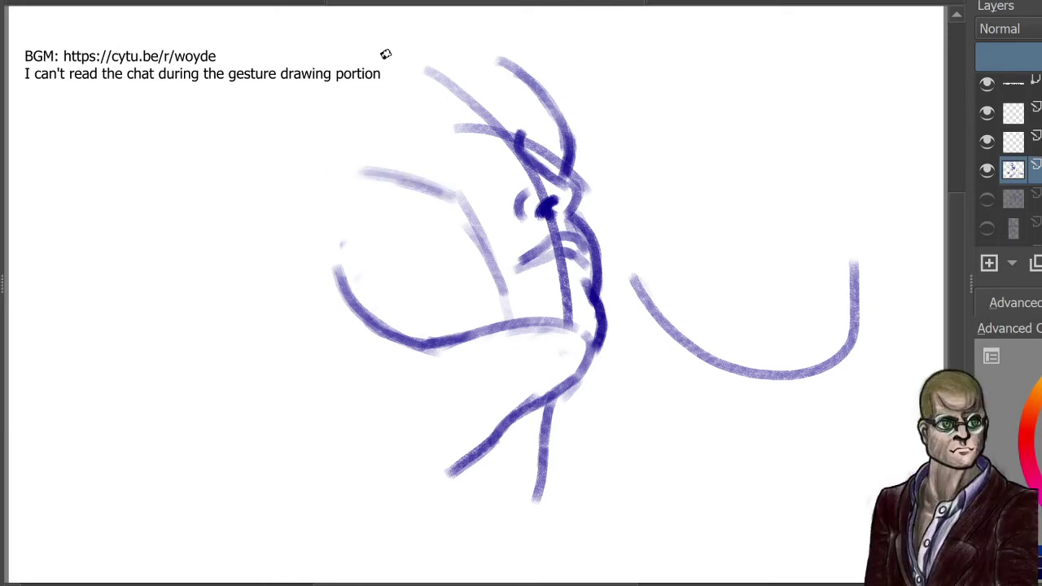
pyautogui.moveTo(399, 64); pyautogui.dragTo(429, 124)
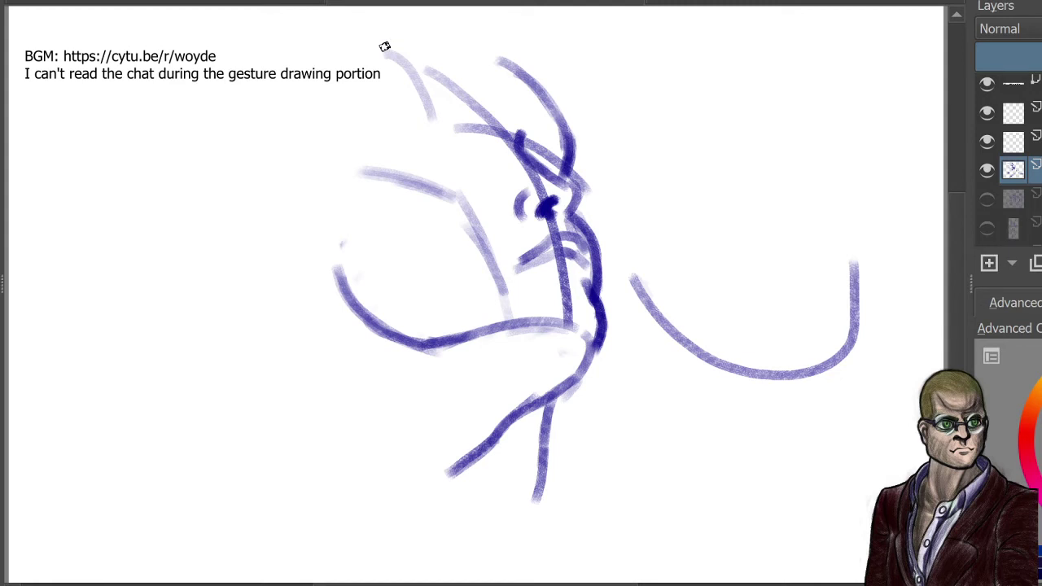
pyautogui.moveTo(505, 64)
pyautogui.mouseDown()
pyautogui.moveTo(470, 46)
pyautogui.moveTo(397, 47)
pyautogui.moveTo(514, 71)
pyautogui.moveTo(543, 106)
pyautogui.mouseUp()
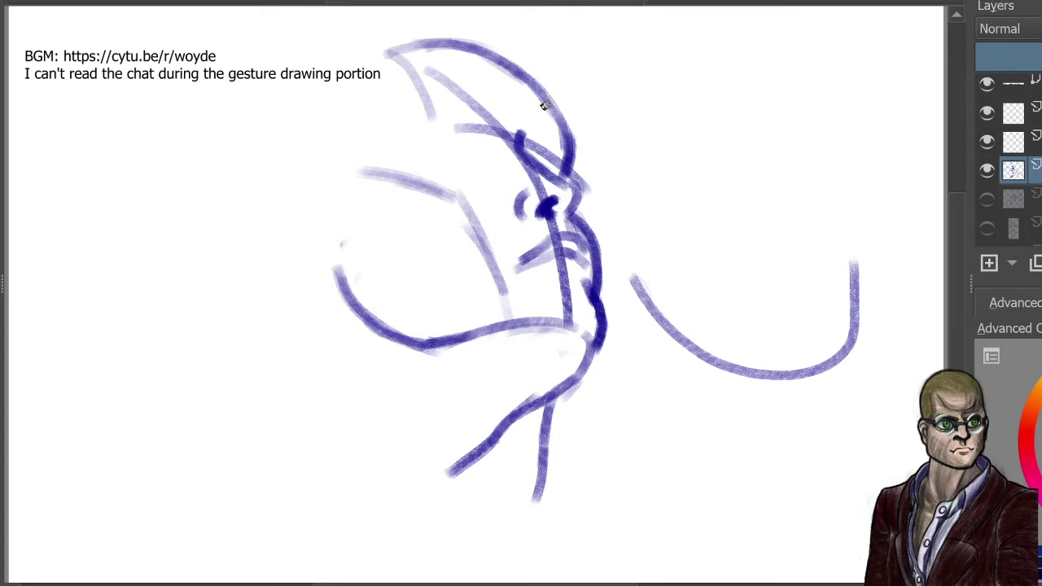
# Step: Draw both eyebrows, the near one thick and arched, and sketch both eyes with dark irises beneath them
pyautogui.moveTo(524, 130); pyautogui.dragTo(562, 159)
pyautogui.moveTo(477, 115)
pyautogui.mouseDown()
pyautogui.moveTo(491, 137)
pyautogui.moveTo(447, 124)
pyautogui.moveTo(460, 118)
pyautogui.moveTo(414, 138)
pyautogui.mouseUp()
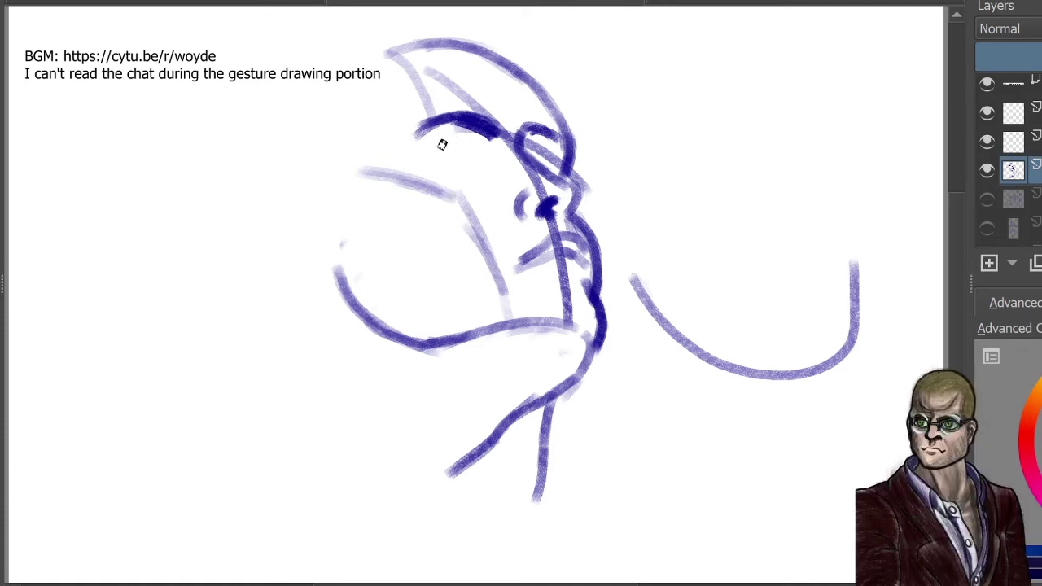
pyautogui.moveTo(442, 142)
pyautogui.mouseDown()
pyautogui.moveTo(482, 158)
pyautogui.moveTo(463, 139)
pyautogui.moveTo(443, 141)
pyautogui.moveTo(449, 128)
pyautogui.moveTo(423, 141)
pyautogui.moveTo(437, 164)
pyautogui.moveTo(478, 156)
pyautogui.moveTo(460, 135)
pyautogui.mouseUp()
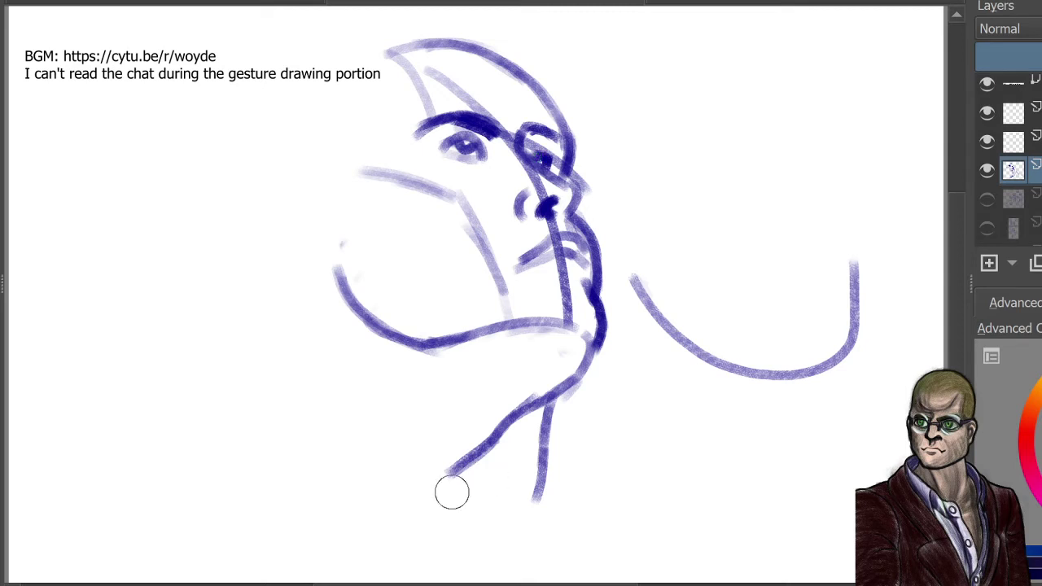
# Step: Lighten the front neck line with the eraser and redraw it as a straighter stroke from the chin
pyautogui.moveTo(451, 491)
pyautogui.mouseDown()
pyautogui.moveTo(540, 391)
pyautogui.moveTo(512, 405)
pyautogui.moveTo(453, 470)
pyautogui.mouseUp()
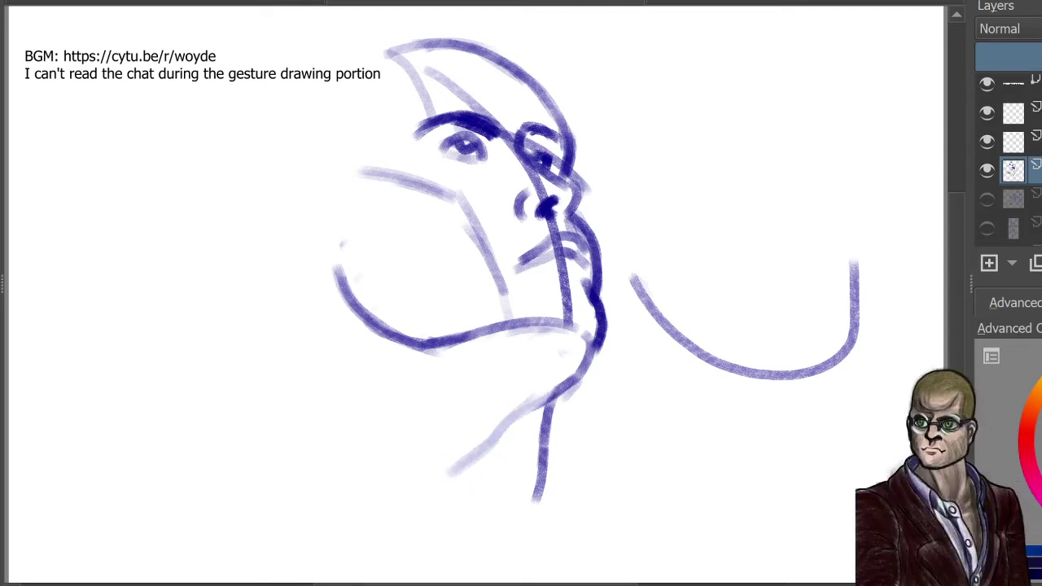
pyautogui.moveTo(581, 360); pyautogui.dragTo(449, 473)
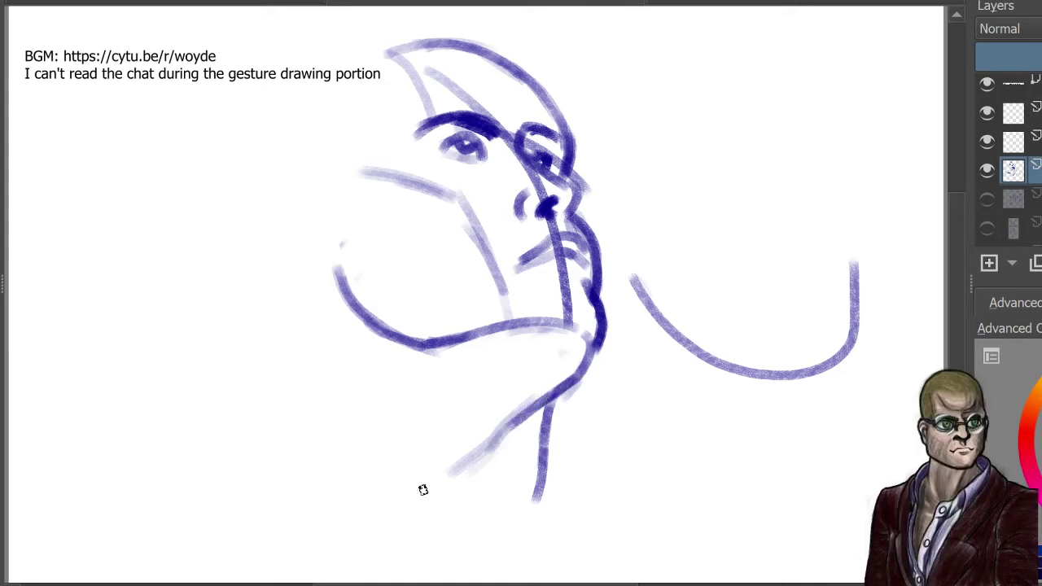
# Step: Lighten the throat line under the chin with the eraser and redraw it, and draw the long back-of-neck contour
pyautogui.moveTo(538, 387)
pyautogui.mouseDown()
pyautogui.moveTo(490, 452)
pyautogui.moveTo(554, 376)
pyautogui.moveTo(448, 485)
pyautogui.mouseUp()
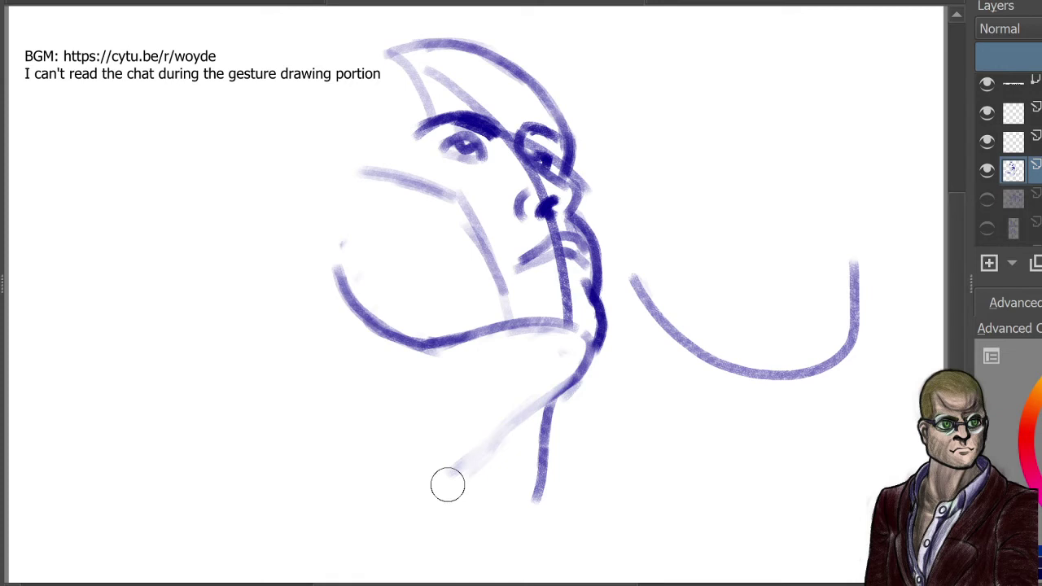
pyautogui.moveTo(570, 376); pyautogui.dragTo(464, 477)
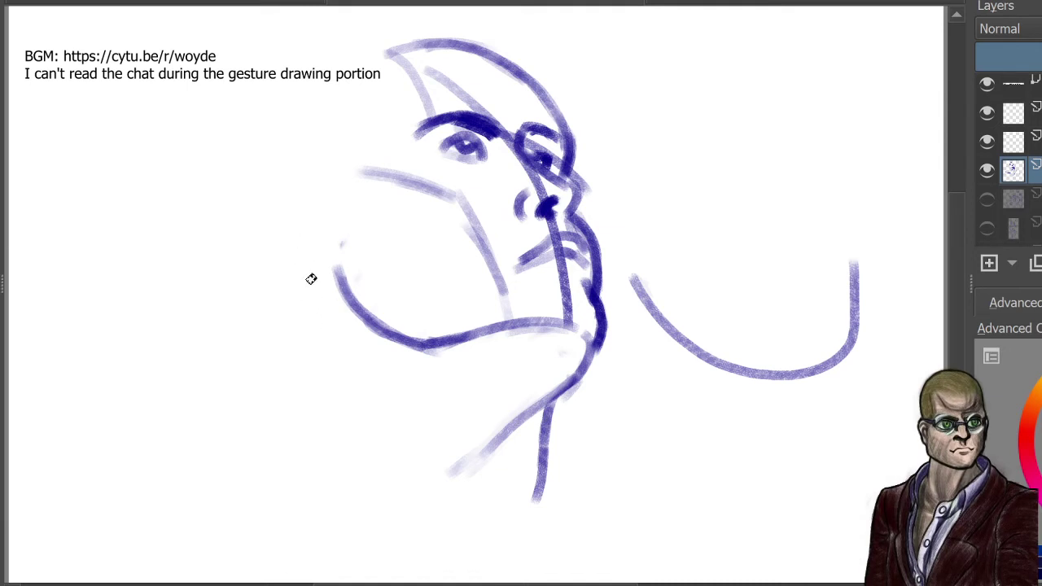
pyautogui.moveTo(278, 248)
pyautogui.mouseDown()
pyautogui.moveTo(299, 445)
pyautogui.moveTo(287, 476)
pyautogui.mouseUp()
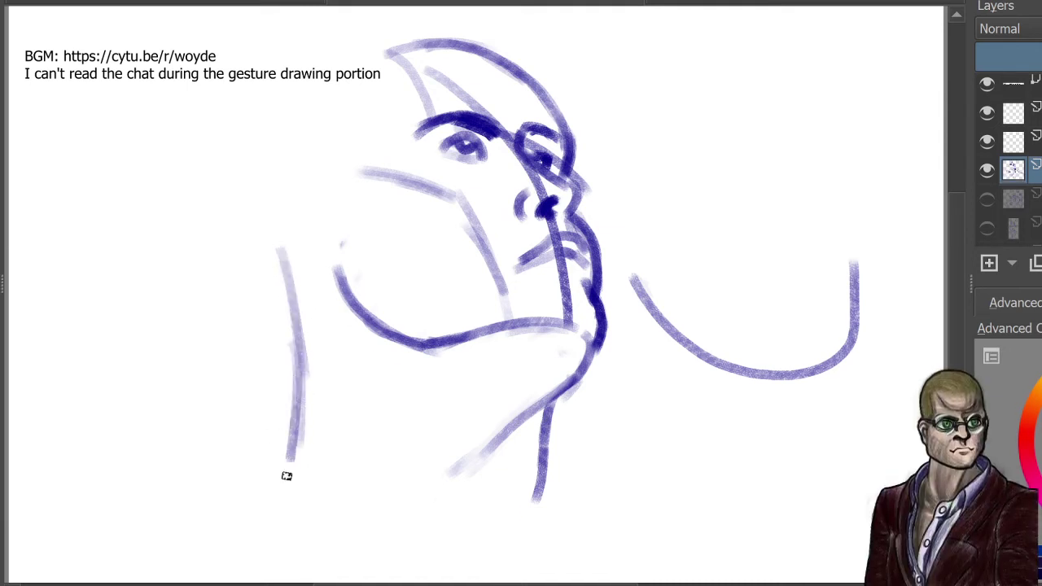
pyautogui.moveTo(277, 249)
pyautogui.mouseDown()
pyautogui.moveTo(296, 408)
pyautogui.moveTo(296, 341)
pyautogui.moveTo(265, 503)
pyautogui.mouseUp()
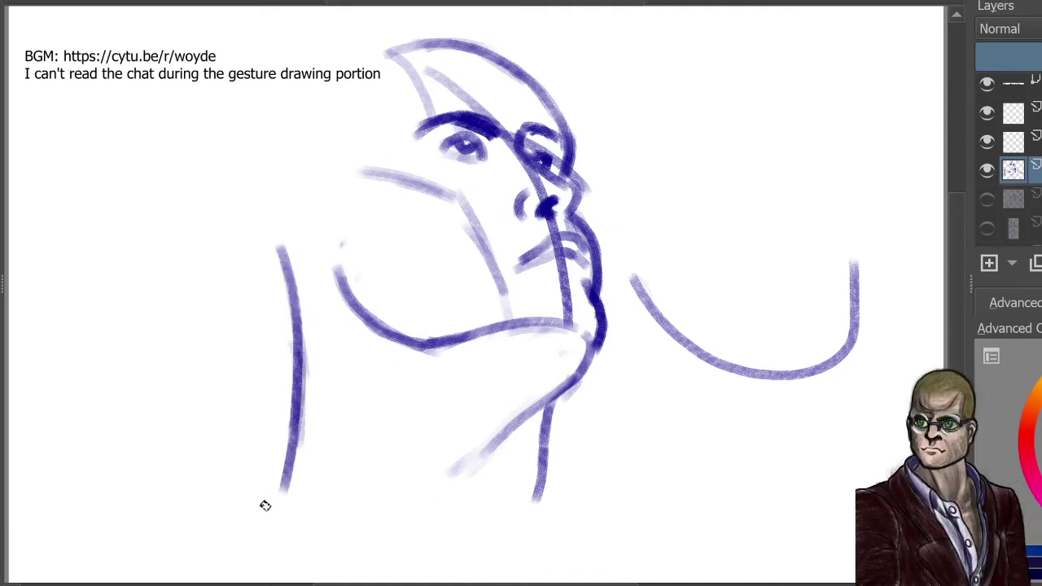
# Step: Draw both shoulder lines sloping outward from the neck and round their outer ends downward
pyautogui.moveTo(288, 397); pyautogui.dragTo(105, 493)
pyautogui.moveTo(197, 440)
pyautogui.mouseDown()
pyautogui.moveTo(85, 515)
pyautogui.moveTo(213, 434)
pyautogui.mouseUp()
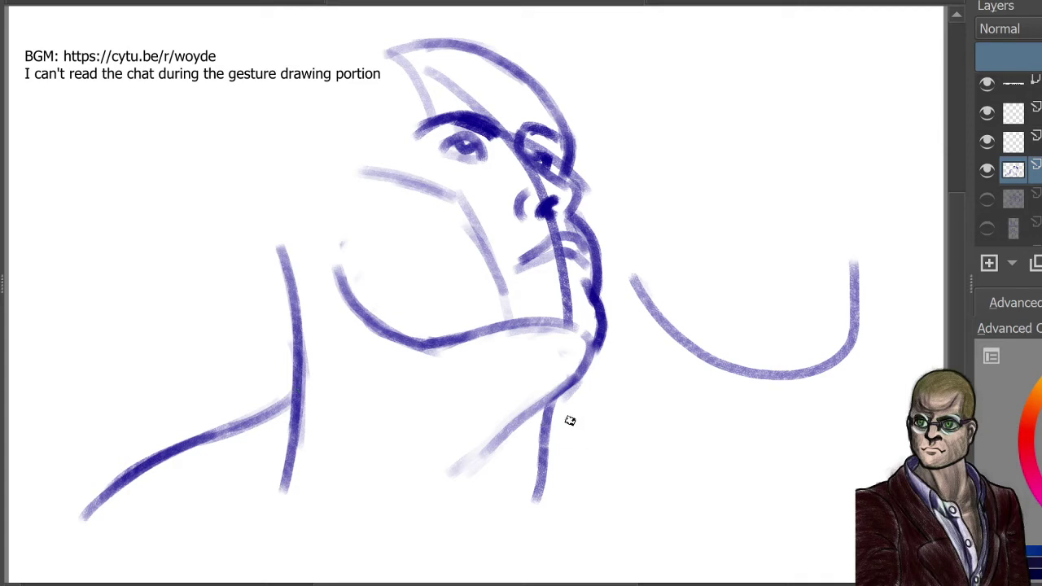
pyautogui.moveTo(640, 446)
pyautogui.mouseDown()
pyautogui.moveTo(550, 422)
pyautogui.moveTo(698, 471)
pyautogui.moveTo(614, 438)
pyautogui.moveTo(749, 503)
pyautogui.mouseUp()
pyautogui.moveTo(686, 463); pyautogui.dragTo(783, 511)
pyautogui.moveTo(554, 416); pyautogui.dragTo(749, 505)
pyautogui.moveTo(686, 461)
pyautogui.mouseDown()
pyautogui.moveTo(786, 511)
pyautogui.moveTo(737, 510)
pyautogui.moveTo(793, 495)
pyautogui.mouseUp()
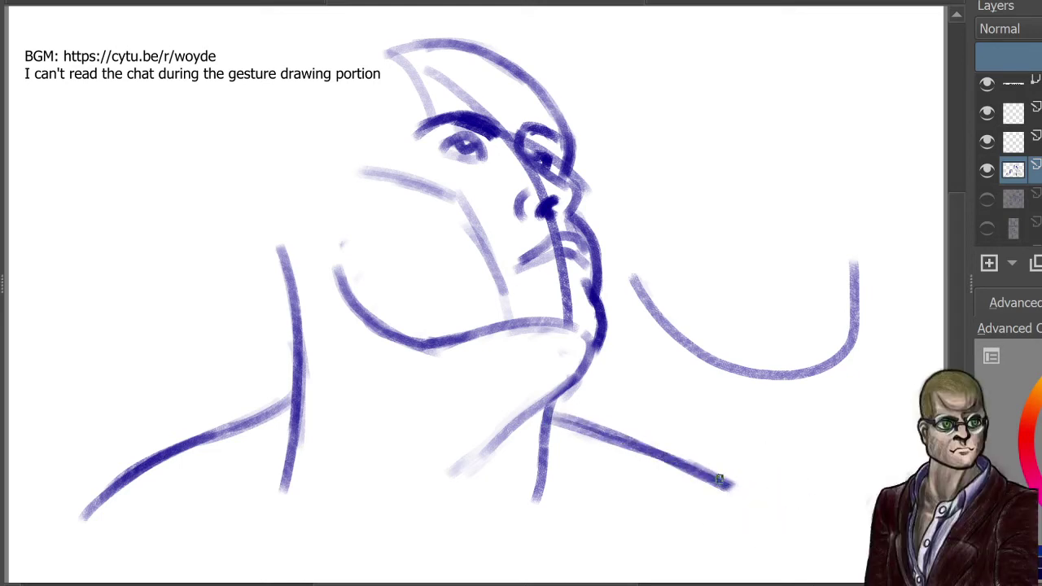
pyautogui.moveTo(720, 479); pyautogui.dragTo(769, 531)
pyautogui.moveTo(128, 475); pyautogui.dragTo(73, 536)
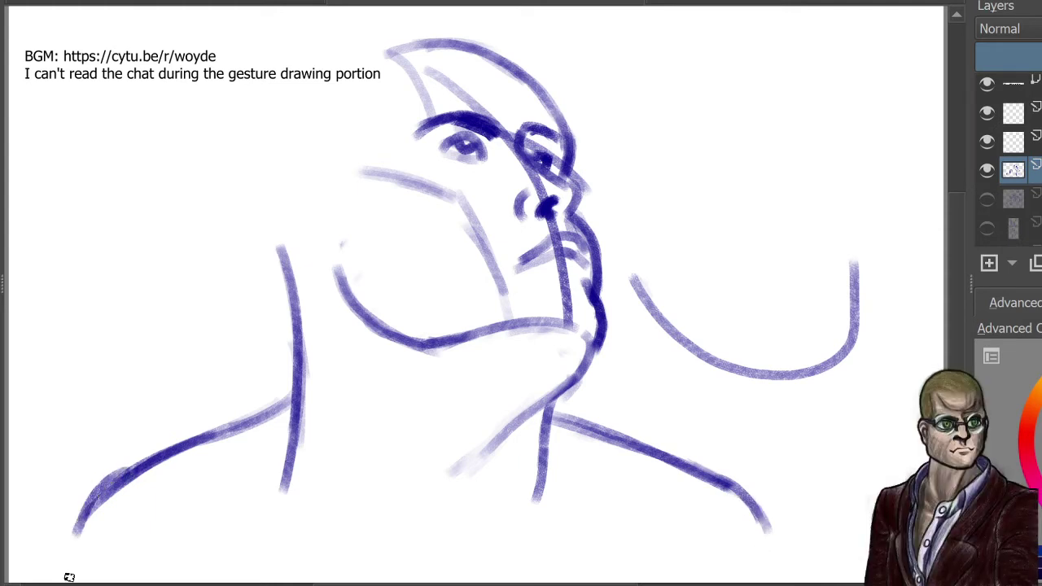
# Step: Sketch the ear behind the jaw, from its curved outer rim to the lobe, with short inner fold lines
pyautogui.moveTo(330, 175)
pyautogui.mouseDown()
pyautogui.moveTo(286, 171)
pyautogui.moveTo(302, 161)
pyautogui.moveTo(273, 189)
pyautogui.mouseUp()
pyautogui.moveTo(296, 154)
pyautogui.mouseDown()
pyautogui.moveTo(271, 208)
pyautogui.moveTo(343, 282)
pyautogui.mouseUp()
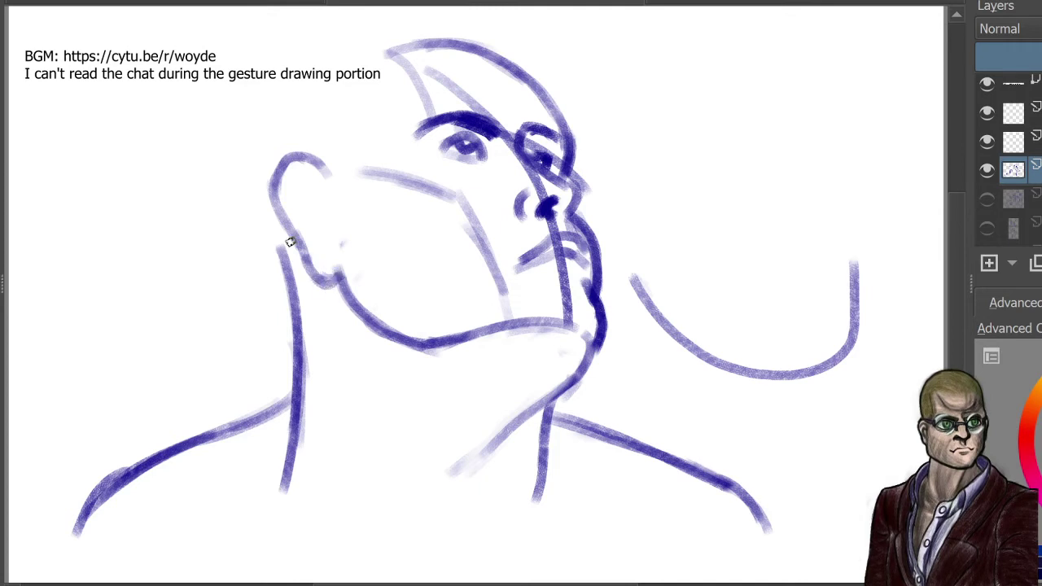
pyautogui.moveTo(300, 177); pyautogui.dragTo(317, 244)
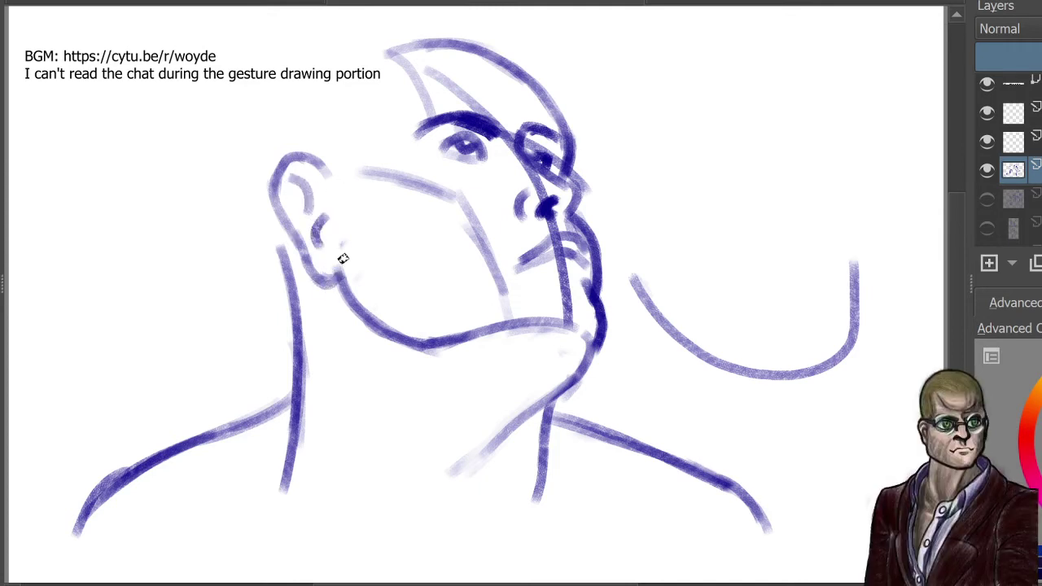
# Step: Draw the hairline from the ear up across the temple to the forehead, and add a raised hair stroke above the forehead
pyautogui.moveTo(393, 80)
pyautogui.mouseDown()
pyautogui.moveTo(382, 77)
pyautogui.moveTo(370, 118)
pyautogui.moveTo(326, 171)
pyautogui.mouseUp()
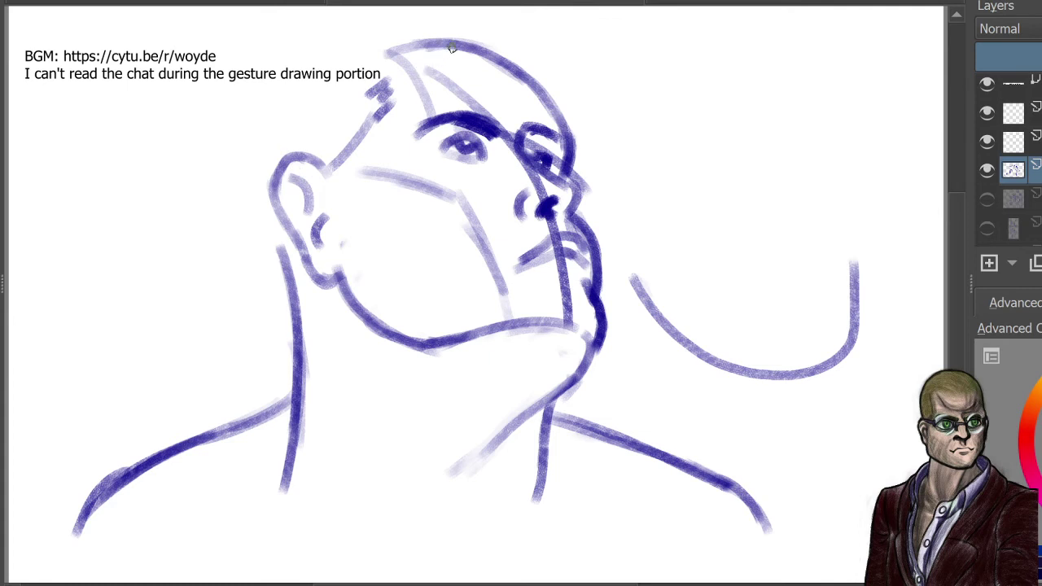
pyautogui.moveTo(452, 49); pyautogui.dragTo(391, 85)
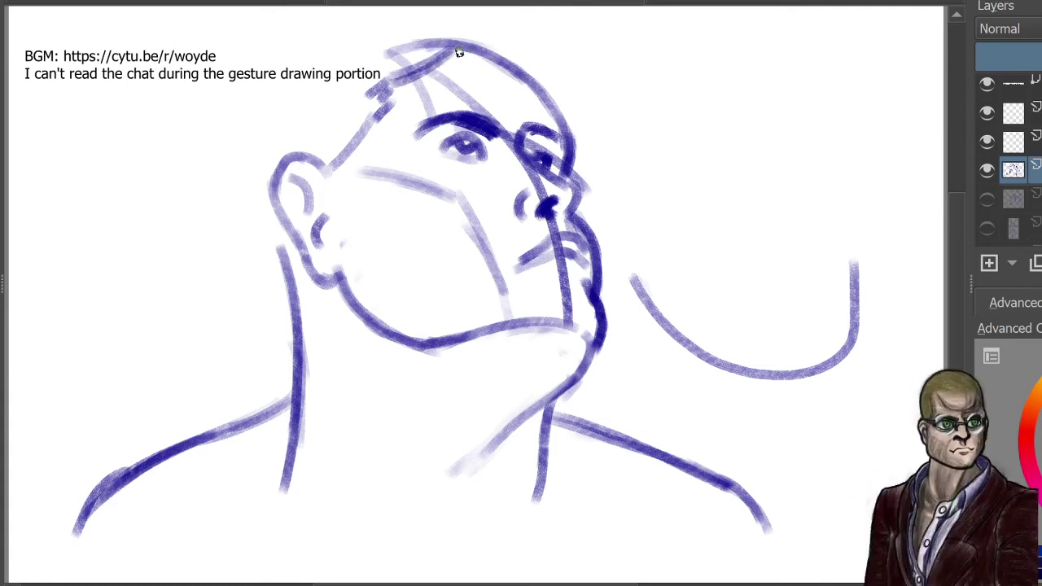
pyautogui.moveTo(440, 68)
pyautogui.mouseDown()
pyautogui.moveTo(508, 64)
pyautogui.moveTo(528, 99)
pyautogui.moveTo(531, 61)
pyautogui.moveTo(524, 71)
pyautogui.moveTo(501, 28)
pyautogui.mouseUp()
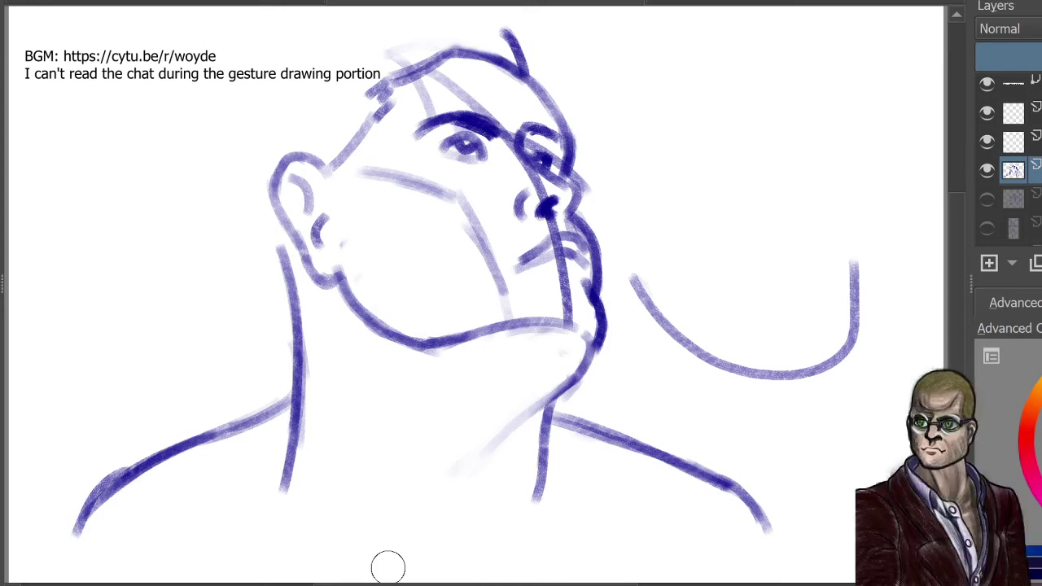
# Step: Redraw the throat line as a smooth curve and add a diagonal neck muscle line below the ear
pyautogui.moveTo(549, 397); pyautogui.dragTo(454, 492)
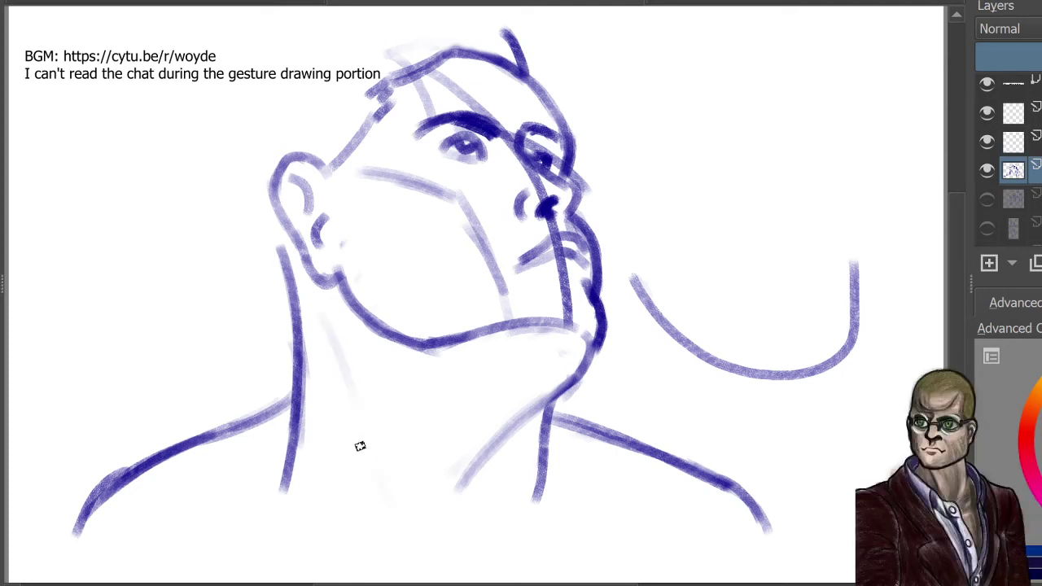
pyautogui.moveTo(319, 317)
pyautogui.mouseDown()
pyautogui.moveTo(376, 506)
pyautogui.moveTo(397, 509)
pyautogui.mouseUp()
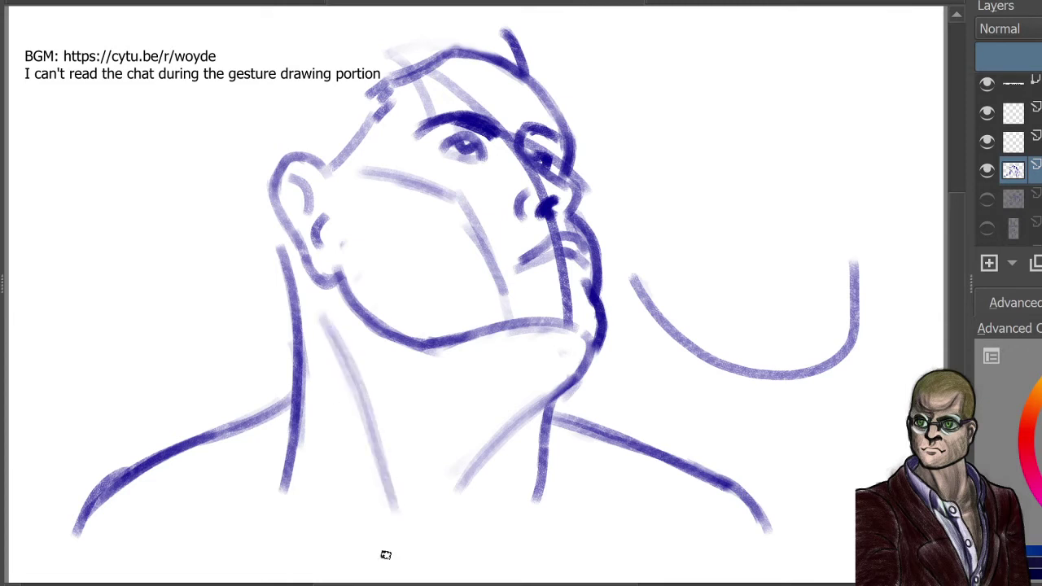
# Step: Extend the hair outline over the crown and add long swept-back strand lines above the ear
pyautogui.moveTo(507, 34); pyautogui.dragTo(455, 9)
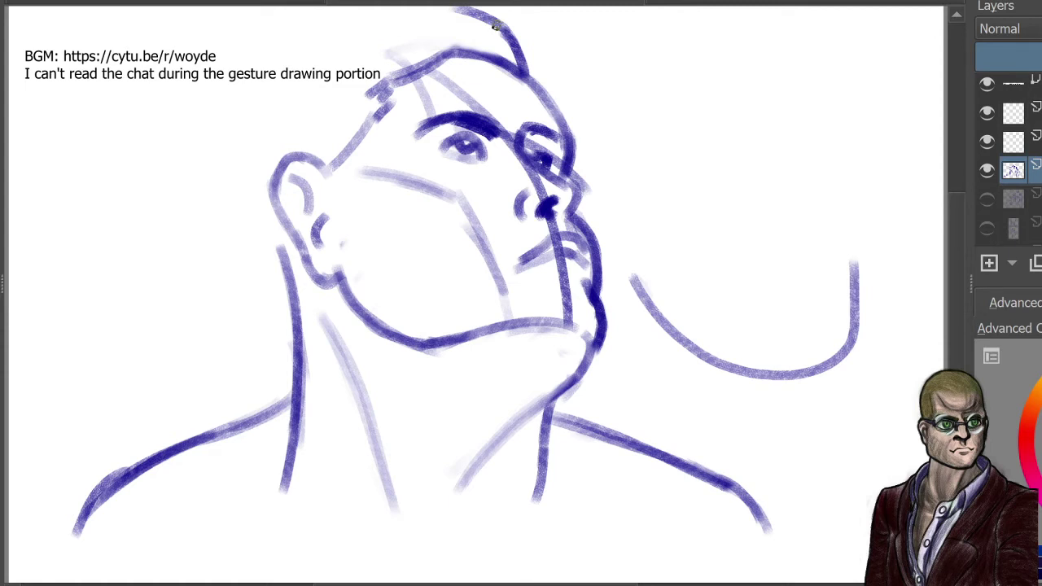
pyautogui.moveTo(498, 61)
pyautogui.mouseDown()
pyautogui.moveTo(441, 49)
pyautogui.moveTo(285, 147)
pyautogui.mouseUp()
pyautogui.moveTo(452, 11); pyautogui.dragTo(296, 103)
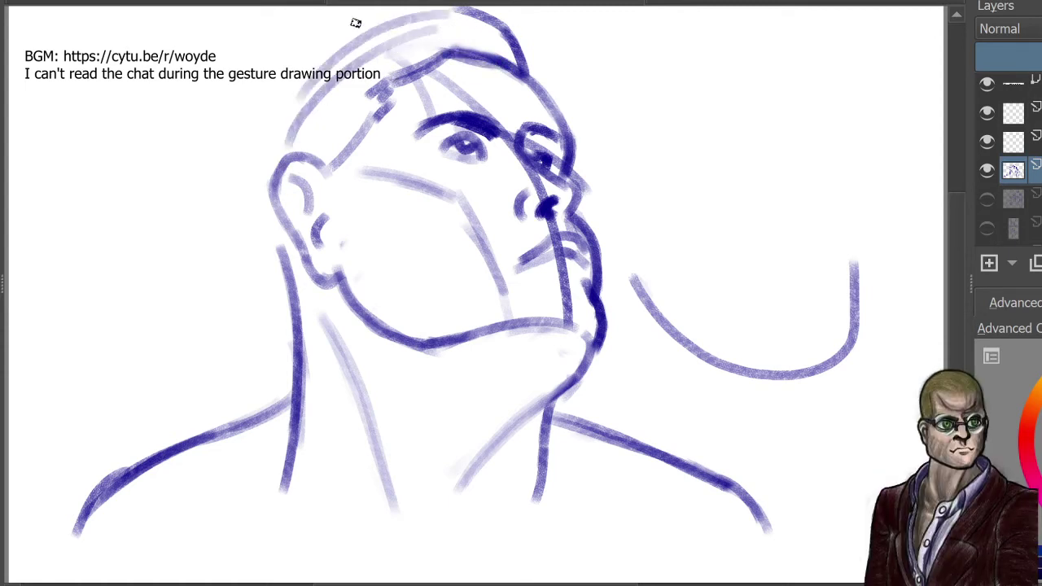
pyautogui.moveTo(360, 15); pyautogui.dragTo(272, 119)
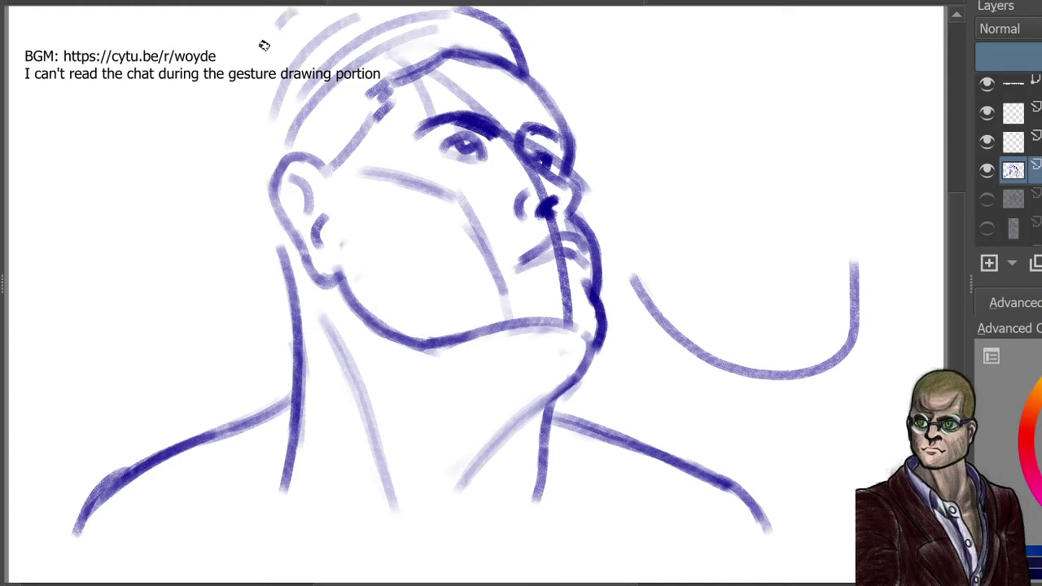
# Step: Draw the back contour of the hair down to a small hair tie, and add a ponytail with strand lines over the shoulder
pyautogui.moveTo(280, 25)
pyautogui.mouseDown()
pyautogui.moveTo(231, 174)
pyautogui.moveTo(223, 218)
pyautogui.moveTo(233, 218)
pyautogui.mouseUp()
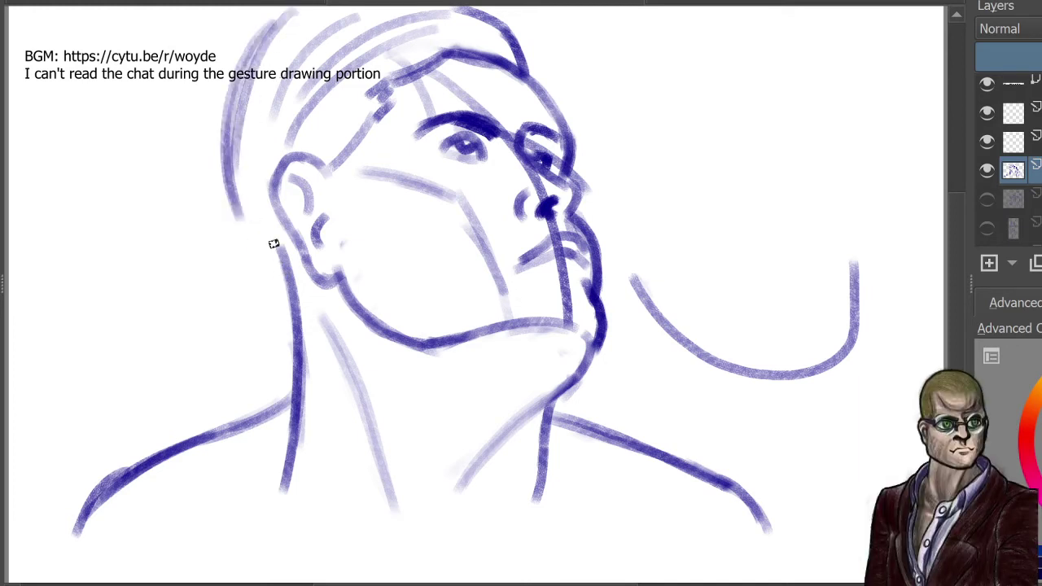
pyautogui.moveTo(241, 153)
pyautogui.mouseDown()
pyautogui.moveTo(242, 272)
pyautogui.moveTo(270, 301)
pyautogui.mouseUp()
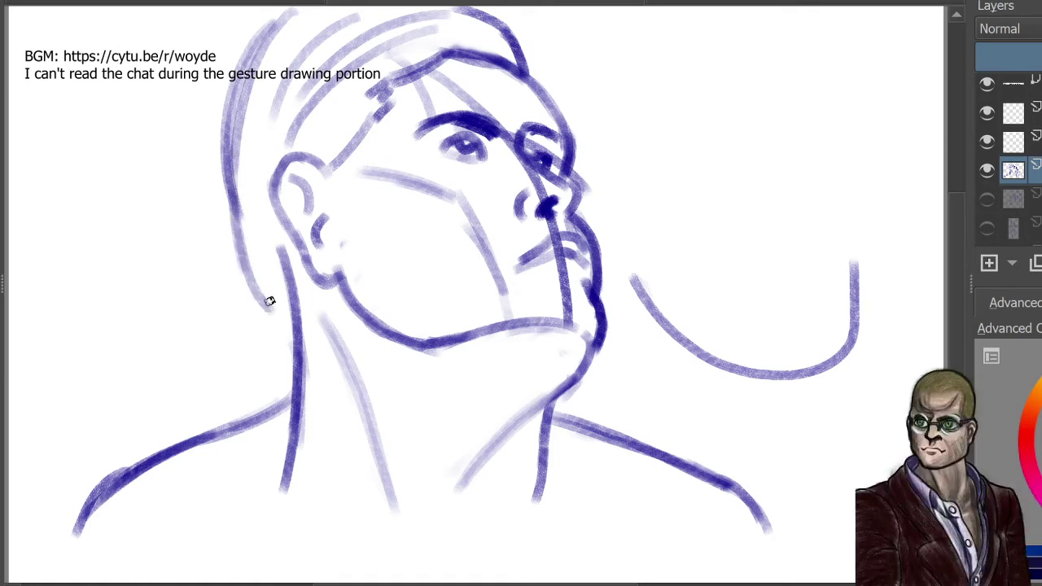
pyautogui.moveTo(231, 219)
pyautogui.mouseDown()
pyautogui.moveTo(274, 325)
pyautogui.moveTo(263, 342)
pyautogui.moveTo(291, 342)
pyautogui.moveTo(283, 322)
pyautogui.mouseUp()
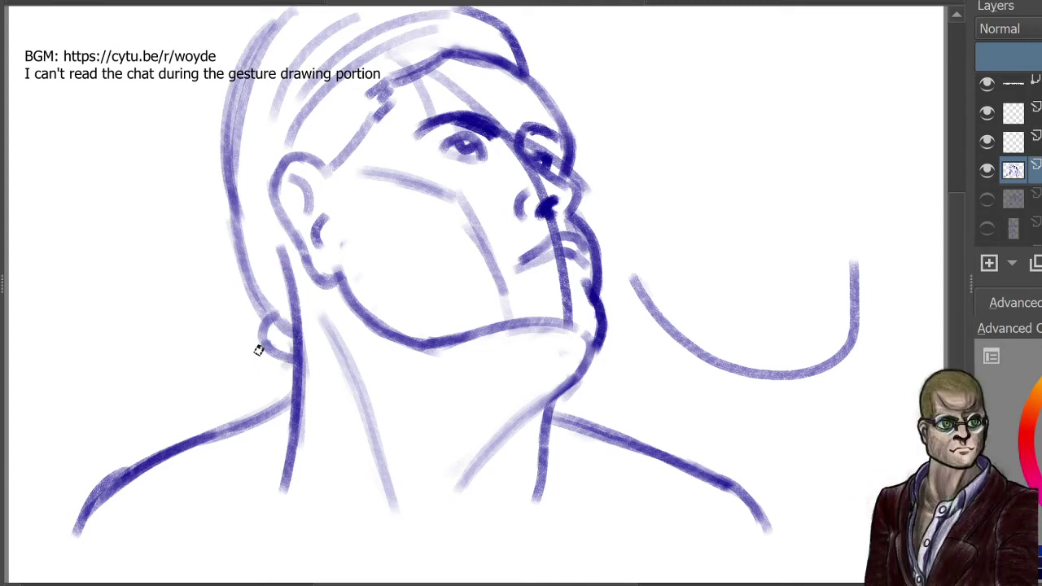
pyautogui.moveTo(255, 342)
pyautogui.mouseDown()
pyautogui.moveTo(210, 341)
pyautogui.moveTo(255, 343)
pyautogui.moveTo(122, 390)
pyautogui.moveTo(169, 373)
pyautogui.moveTo(124, 453)
pyautogui.mouseUp()
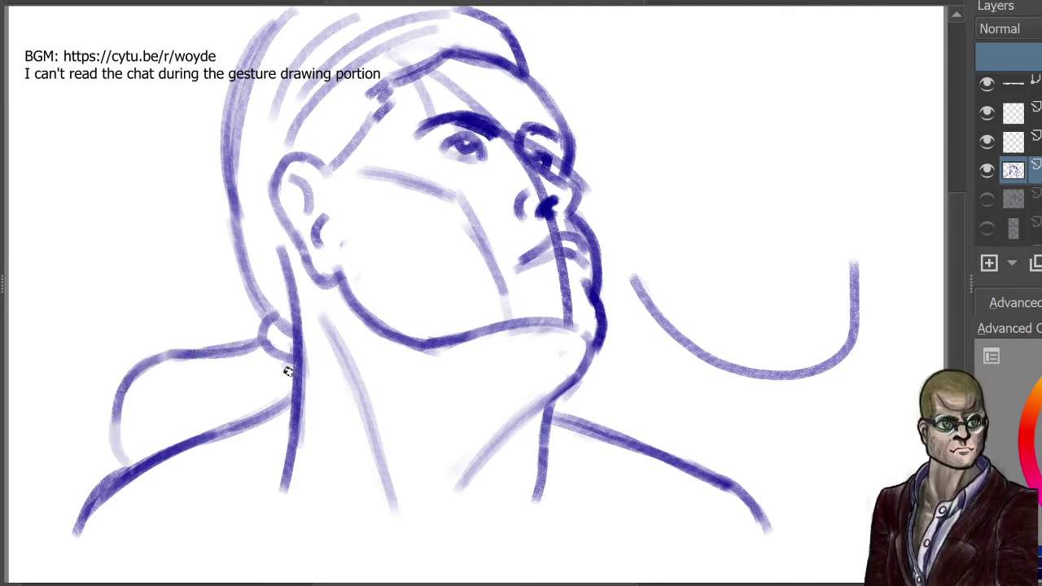
pyautogui.moveTo(289, 370)
pyautogui.mouseDown()
pyautogui.moveTo(216, 417)
pyautogui.moveTo(153, 423)
pyautogui.mouseUp()
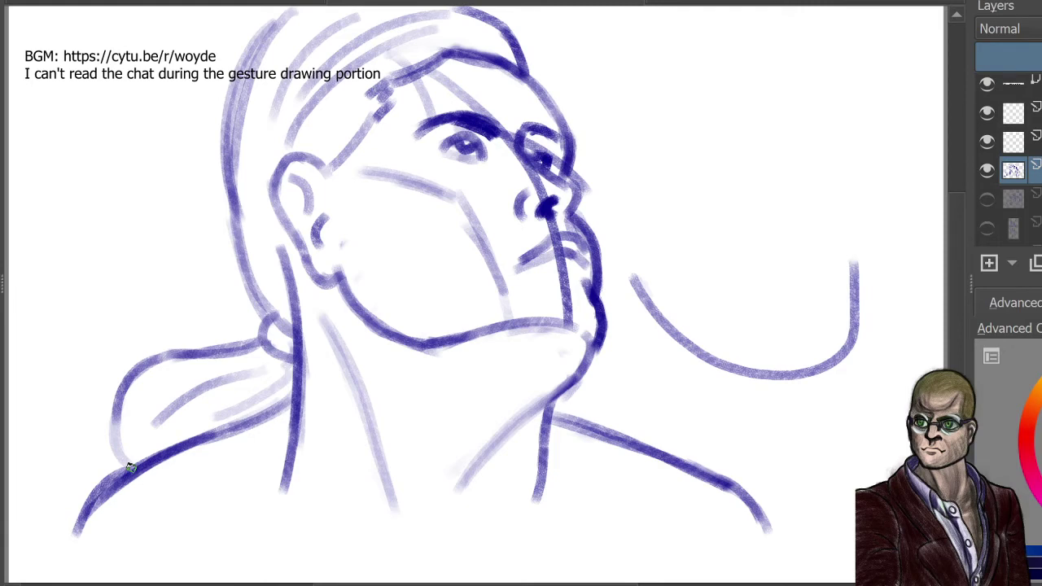
# Step: Hide the finished head layer, and on the empty layer above it draw a curved vertical centre line crossed by a horizontal eye line
pyautogui.click(987, 168)
pyautogui.click(1013, 140)
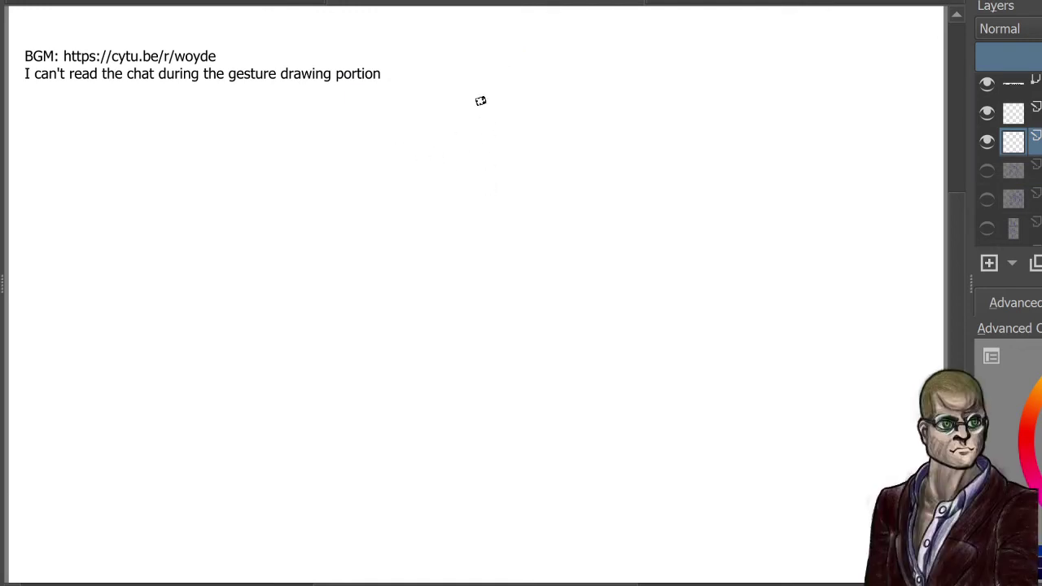
pyautogui.moveTo(473, 93)
pyautogui.mouseDown()
pyautogui.moveTo(466, 407)
pyautogui.moveTo(496, 497)
pyautogui.mouseUp()
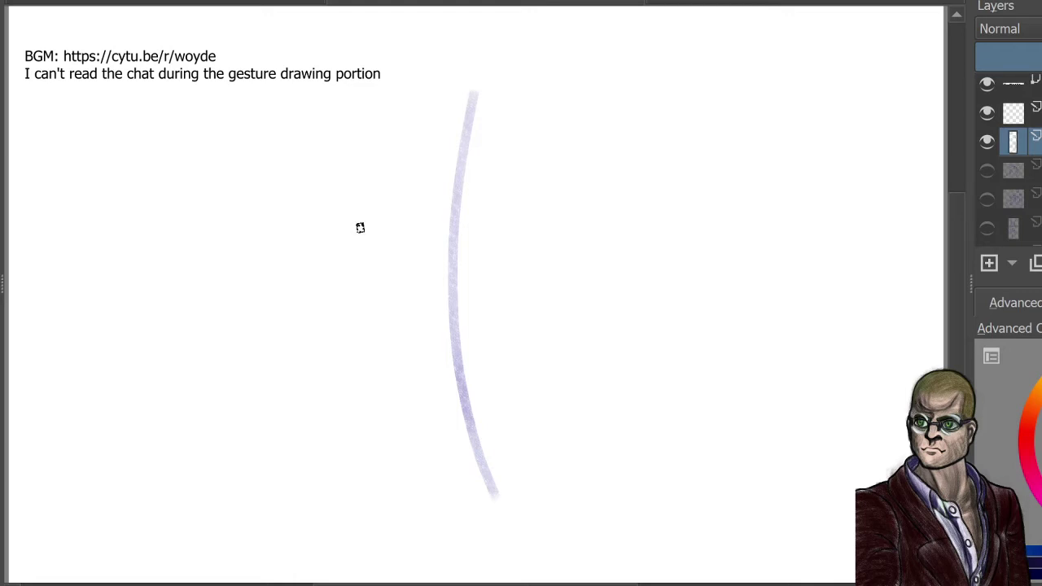
pyautogui.moveTo(358, 226); pyautogui.dragTo(534, 228)
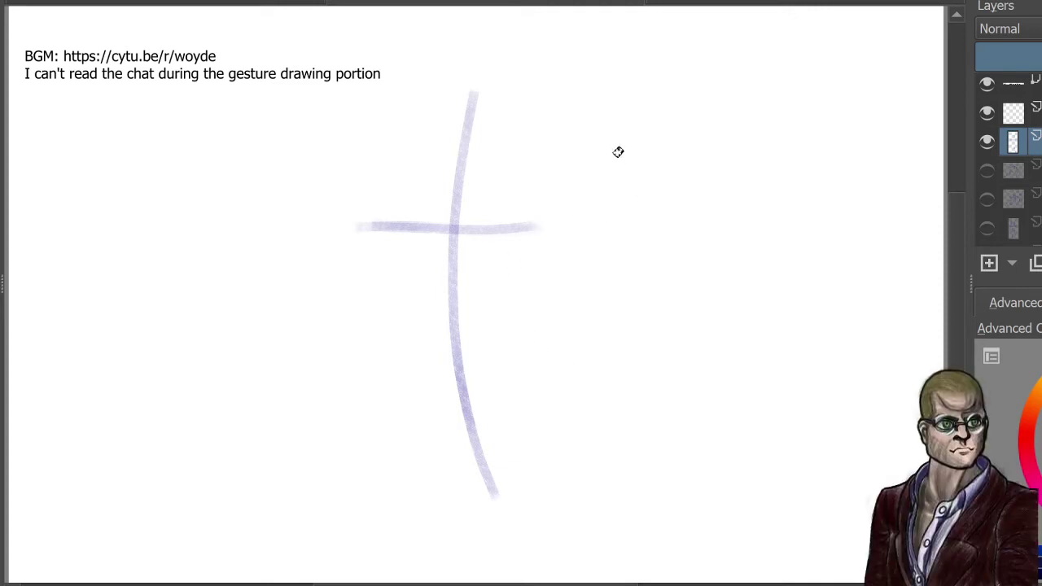
# Step: Draw curved side lines for the forehead on both sides of the centre line, extending the far one to the brow
pyautogui.moveTo(593, 215); pyautogui.dragTo(619, 75)
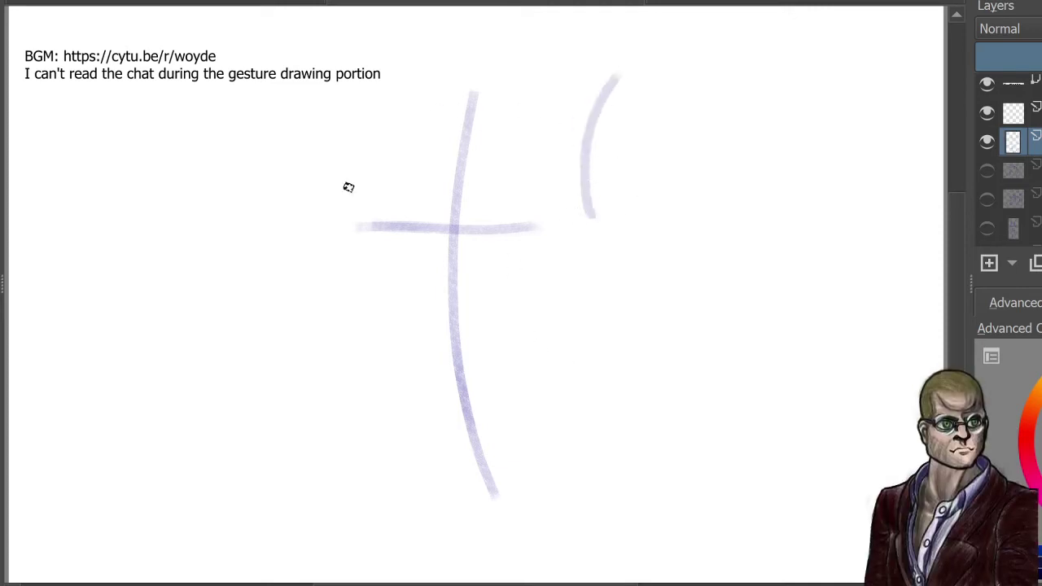
pyautogui.moveTo(353, 217)
pyautogui.mouseDown()
pyautogui.moveTo(372, 88)
pyautogui.moveTo(385, 81)
pyautogui.mouseUp()
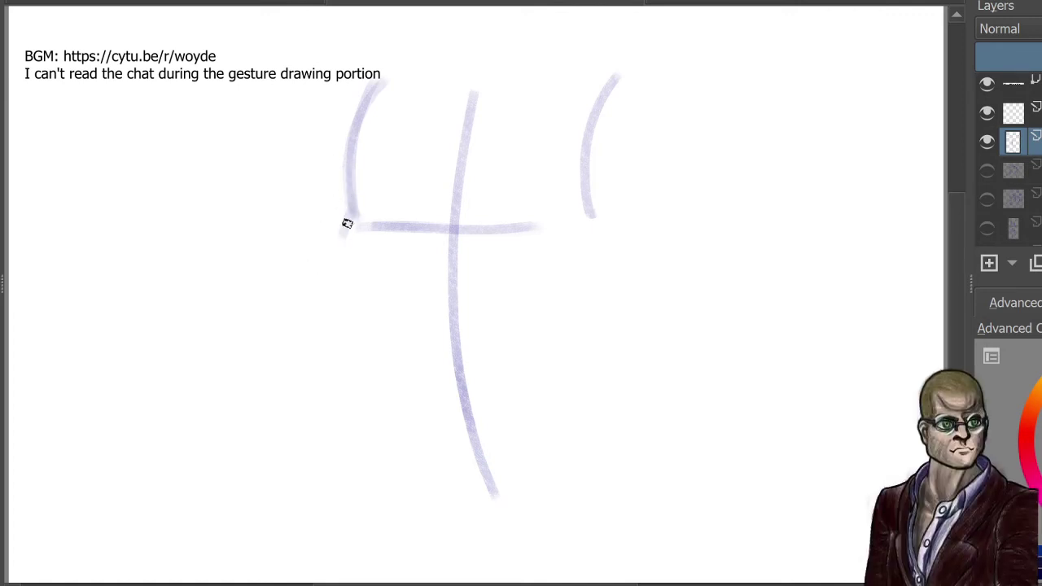
pyautogui.moveTo(350, 215)
pyautogui.mouseDown()
pyautogui.moveTo(347, 248)
pyautogui.moveTo(346, 232)
pyautogui.mouseUp()
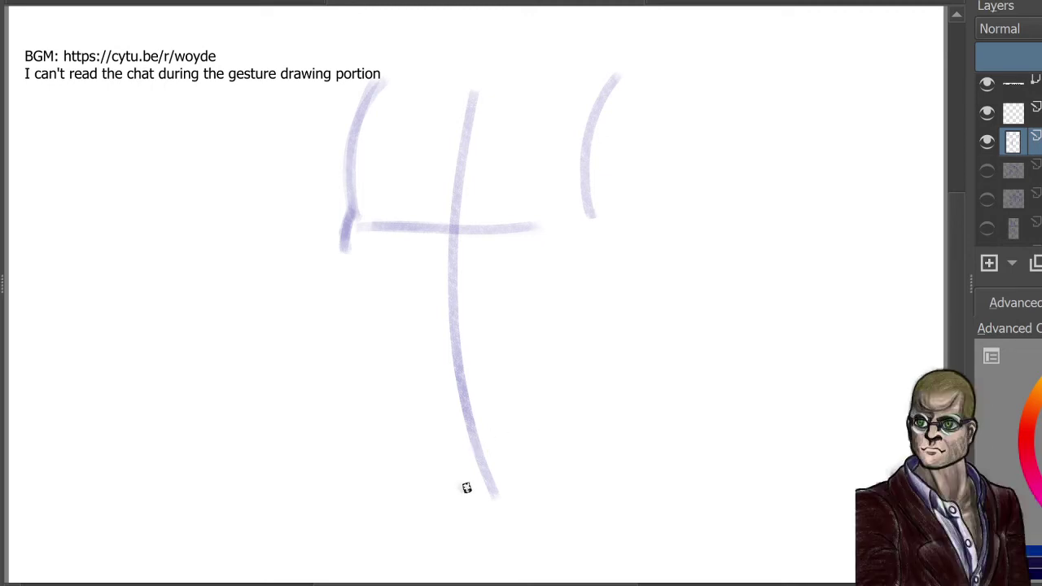
# Step: Outline the cheeks and jaw on both sides of the face, meeting at a narrow chin under the centre line
pyautogui.moveTo(468, 488); pyautogui.dragTo(454, 485)
pyautogui.moveTo(350, 230)
pyautogui.mouseDown()
pyautogui.moveTo(339, 272)
pyautogui.moveTo(361, 397)
pyautogui.moveTo(363, 387)
pyautogui.moveTo(408, 464)
pyautogui.moveTo(394, 432)
pyautogui.moveTo(467, 491)
pyautogui.moveTo(433, 476)
pyautogui.moveTo(359, 378)
pyautogui.moveTo(417, 458)
pyautogui.moveTo(361, 392)
pyautogui.moveTo(344, 305)
pyautogui.mouseUp()
pyautogui.moveTo(465, 488); pyautogui.dragTo(496, 486)
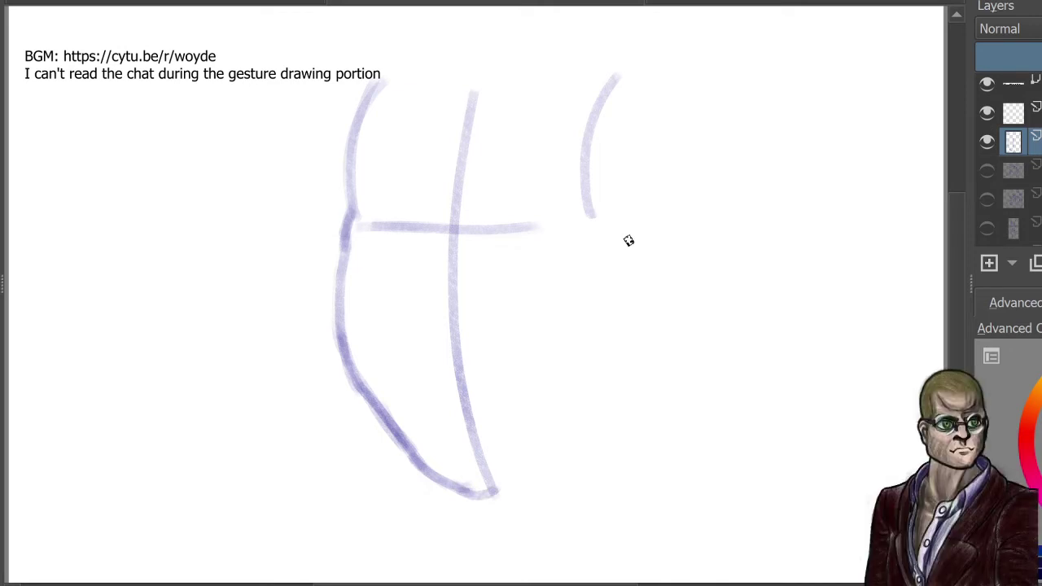
pyautogui.moveTo(630, 236)
pyautogui.mouseDown()
pyautogui.moveTo(615, 369)
pyautogui.moveTo(599, 396)
pyautogui.mouseUp()
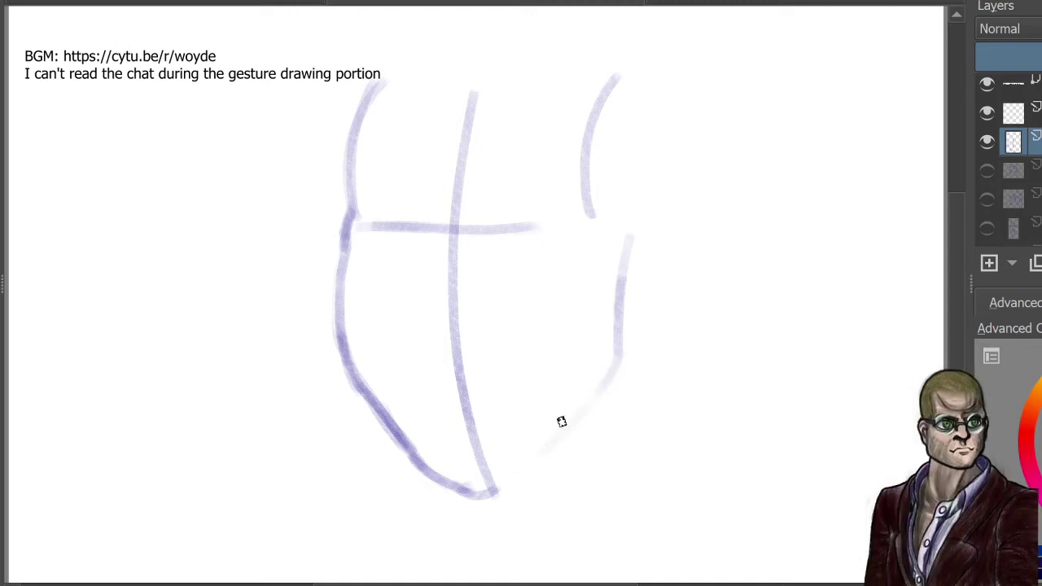
pyautogui.moveTo(617, 356)
pyautogui.mouseDown()
pyautogui.moveTo(586, 407)
pyautogui.moveTo(492, 492)
pyautogui.mouseUp()
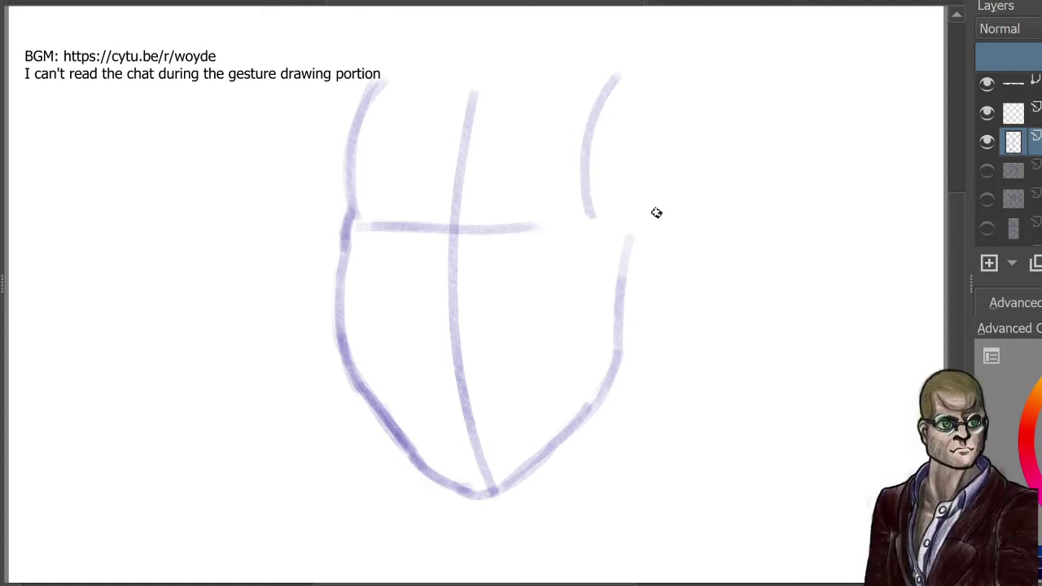
# Step: Sketch the ear beside the near cheek with curved upper and outer strokes, and lighten the far cheek contour with the eraser
pyautogui.moveTo(599, 215); pyautogui.dragTo(651, 232)
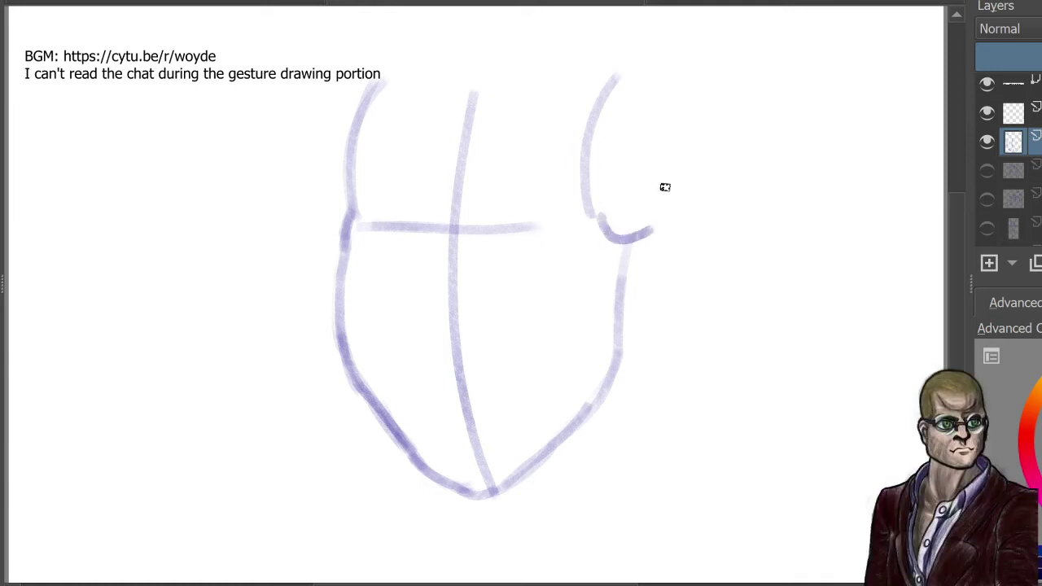
pyautogui.moveTo(666, 218); pyautogui.dragTo(684, 271)
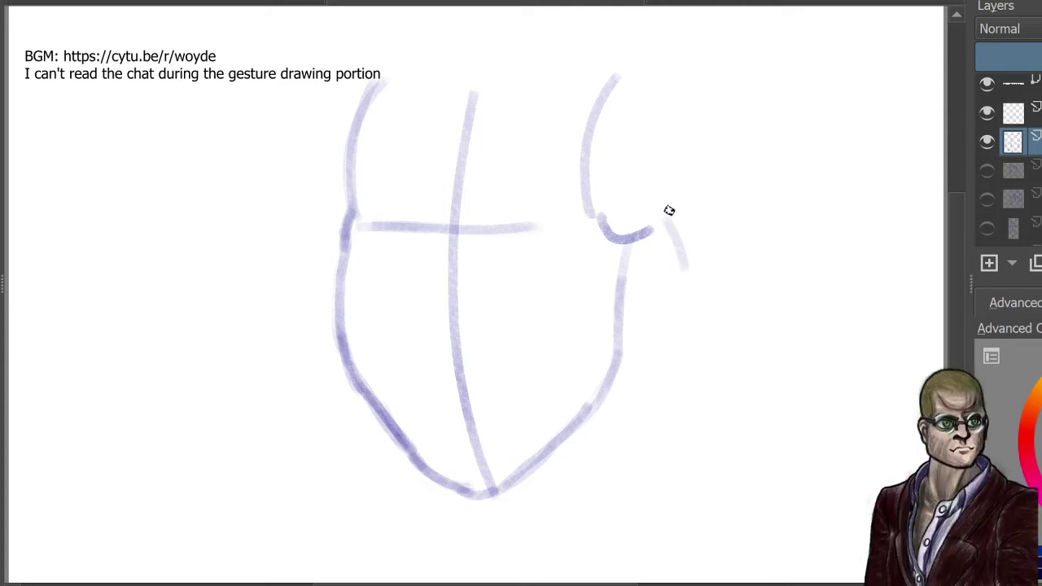
pyautogui.moveTo(666, 220)
pyautogui.mouseDown()
pyautogui.moveTo(682, 281)
pyautogui.moveTo(661, 330)
pyautogui.moveTo(624, 334)
pyautogui.mouseUp()
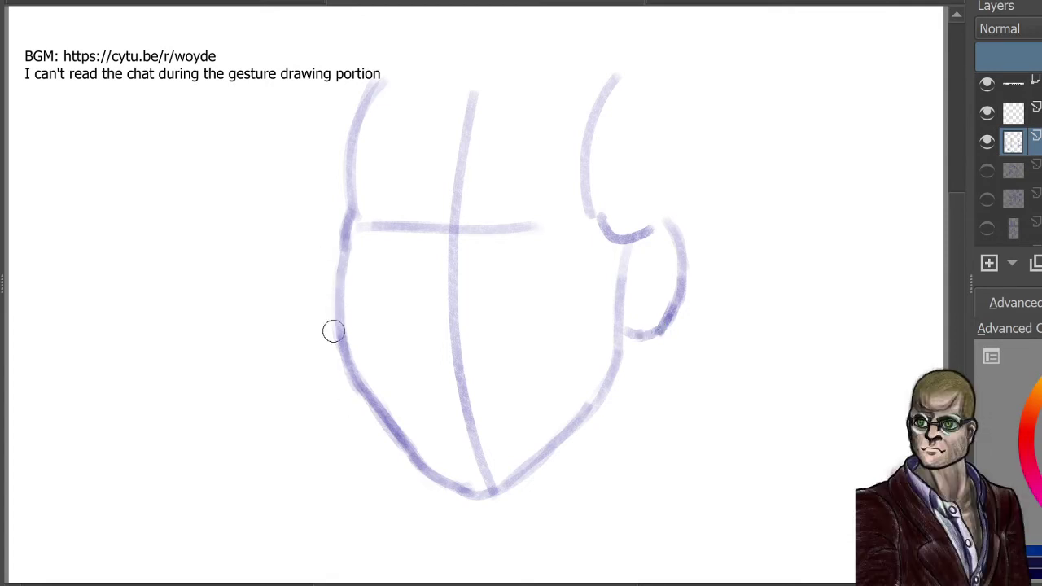
pyautogui.moveTo(350, 362); pyautogui.dragTo(331, 298)
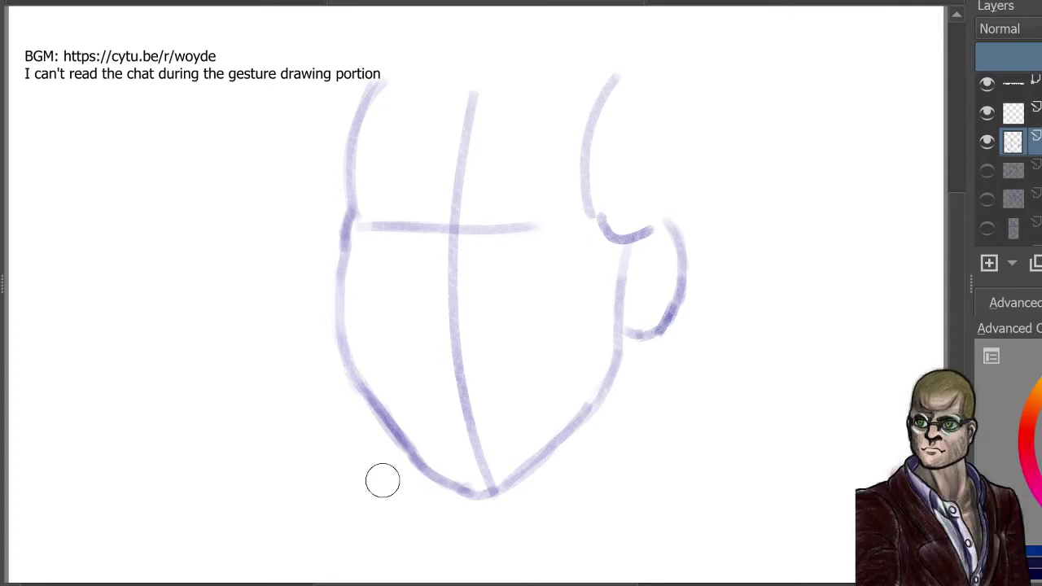
# Step: Darken the far cheek contour and sketch short angled brow strokes on both sides of the centre line
pyautogui.moveTo(342, 245)
pyautogui.mouseDown()
pyautogui.moveTo(361, 374)
pyautogui.moveTo(340, 307)
pyautogui.moveTo(407, 451)
pyautogui.mouseUp()
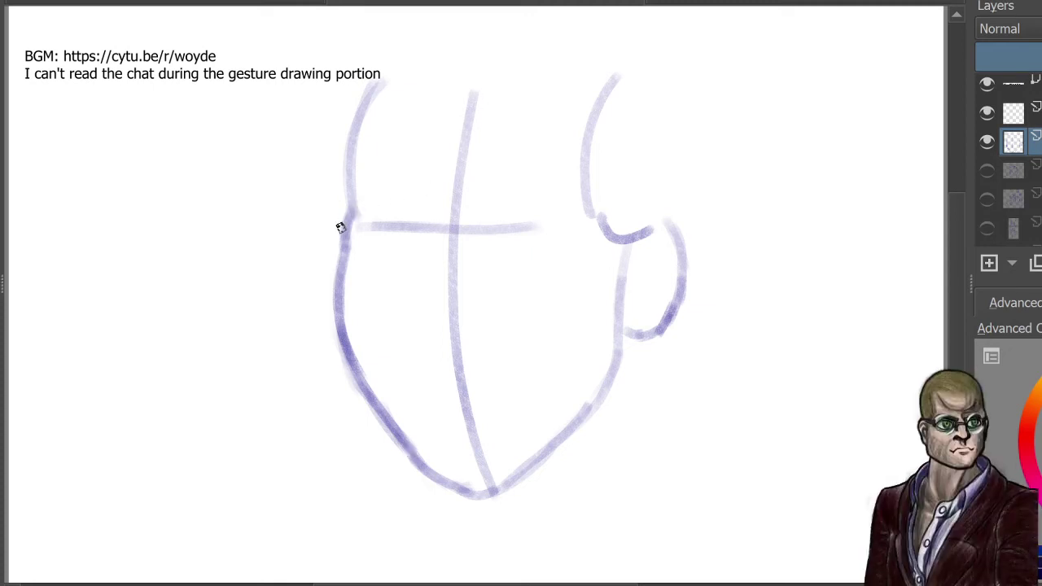
pyautogui.moveTo(340, 227); pyautogui.dragTo(417, 165)
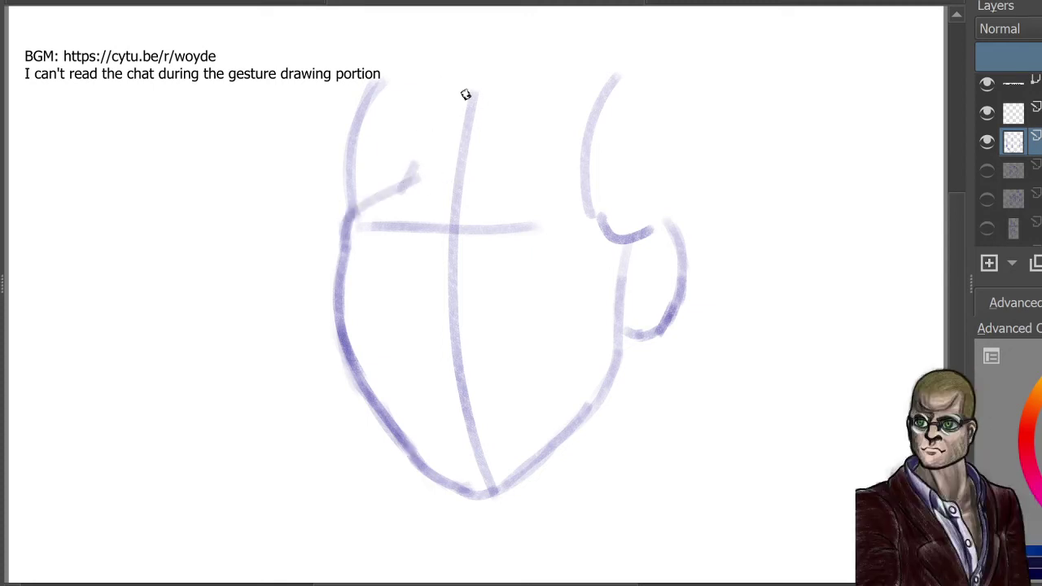
pyautogui.moveTo(442, 201); pyautogui.dragTo(497, 174)
pyautogui.moveTo(398, 187); pyautogui.dragTo(423, 206)
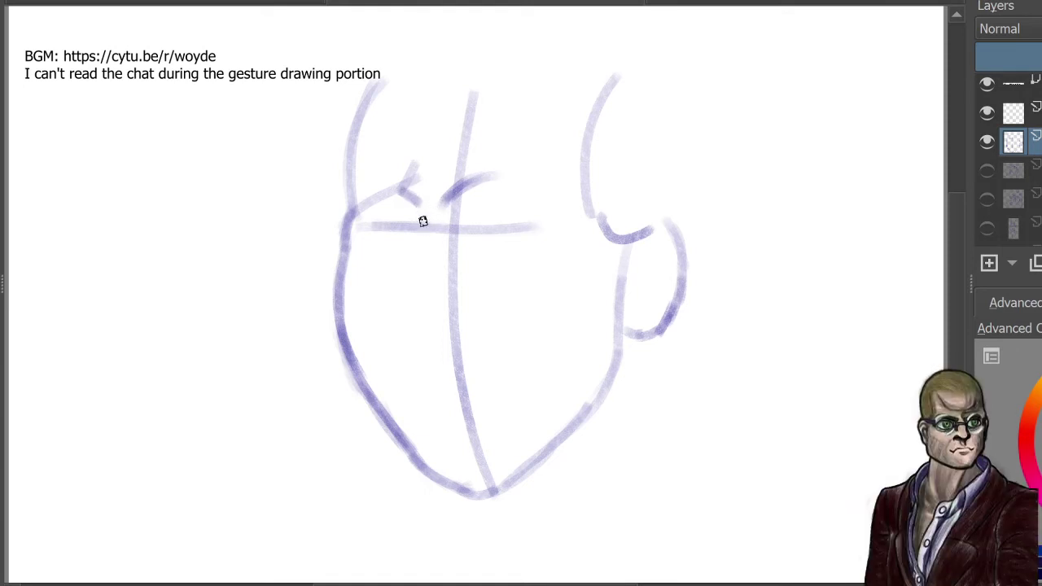
# Step: Draw the far contour of the nose from the inner brow down the bridge to the tip
pyautogui.moveTo(413, 209); pyautogui.dragTo(425, 228)
pyautogui.moveTo(423, 226)
pyautogui.mouseDown()
pyautogui.moveTo(404, 272)
pyautogui.moveTo(409, 302)
pyautogui.mouseUp()
pyautogui.moveTo(414, 265); pyautogui.dragTo(408, 306)
pyautogui.moveTo(414, 298); pyautogui.dragTo(398, 329)
pyautogui.hotkey('ctrl', 'z')
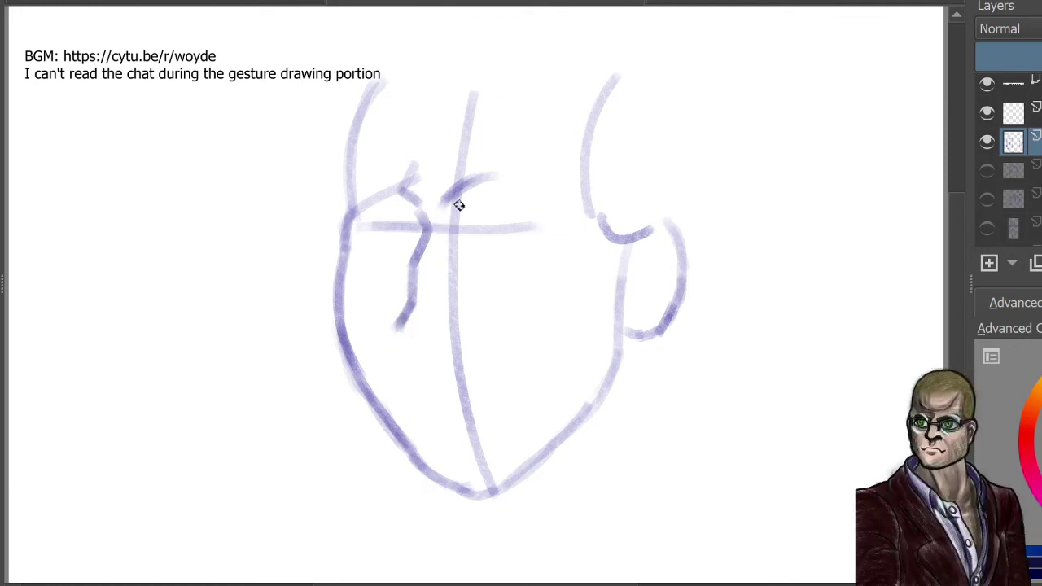
# Step: Add the near side of the nose bridge, the underside of the tip and a nostril, then lighten the nostril
pyautogui.moveTo(460, 205)
pyautogui.mouseDown()
pyautogui.moveTo(456, 239)
pyautogui.moveTo(477, 265)
pyautogui.mouseUp()
pyautogui.moveTo(439, 325)
pyautogui.mouseDown()
pyautogui.moveTo(447, 331)
pyautogui.moveTo(432, 331)
pyautogui.moveTo(461, 334)
pyautogui.mouseUp()
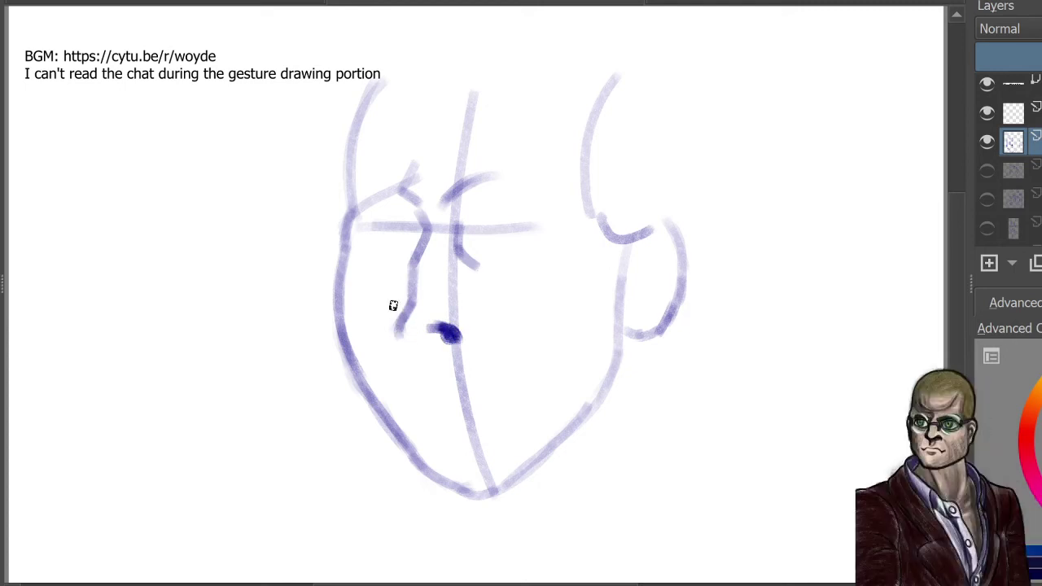
pyautogui.moveTo(399, 327); pyautogui.dragTo(418, 349)
pyautogui.moveTo(394, 326); pyautogui.dragTo(405, 348)
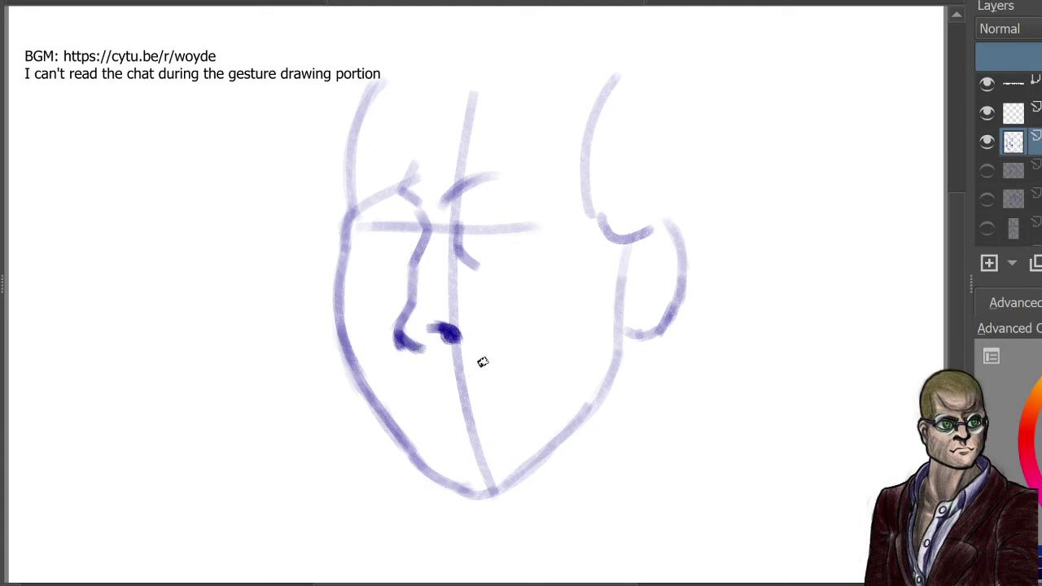
pyautogui.moveTo(439, 316)
pyautogui.mouseDown()
pyautogui.moveTo(460, 314)
pyautogui.moveTo(458, 325)
pyautogui.moveTo(437, 320)
pyautogui.moveTo(445, 336)
pyautogui.mouseUp()
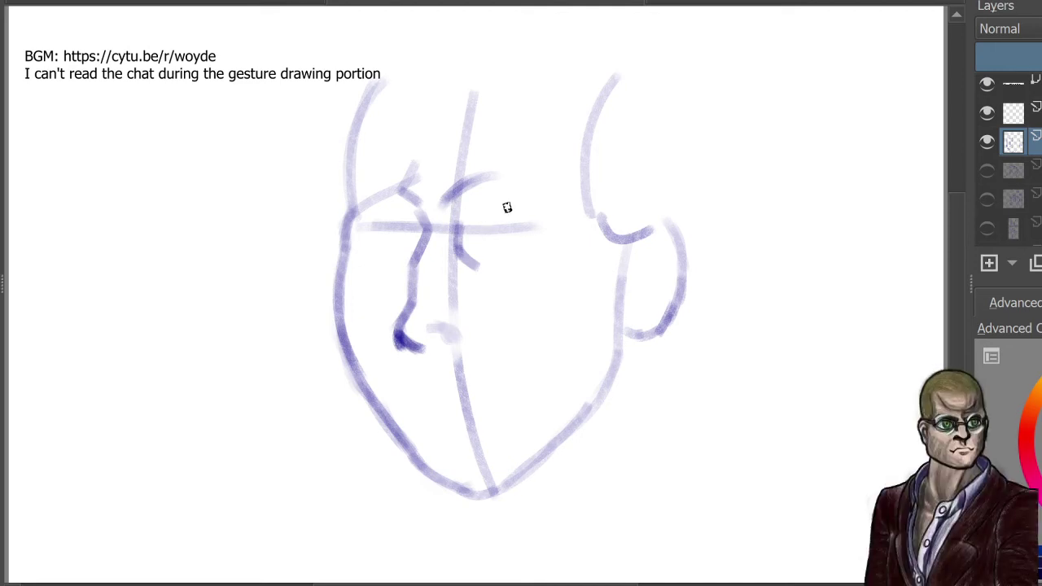
# Step: Draw curved upper lid lines for both eyes and light lines beneath them to mark the lower lids
pyautogui.moveTo(473, 223)
pyautogui.mouseDown()
pyautogui.moveTo(537, 206)
pyautogui.moveTo(557, 214)
pyautogui.moveTo(512, 209)
pyautogui.mouseUp()
pyautogui.moveTo(395, 215); pyautogui.dragTo(344, 223)
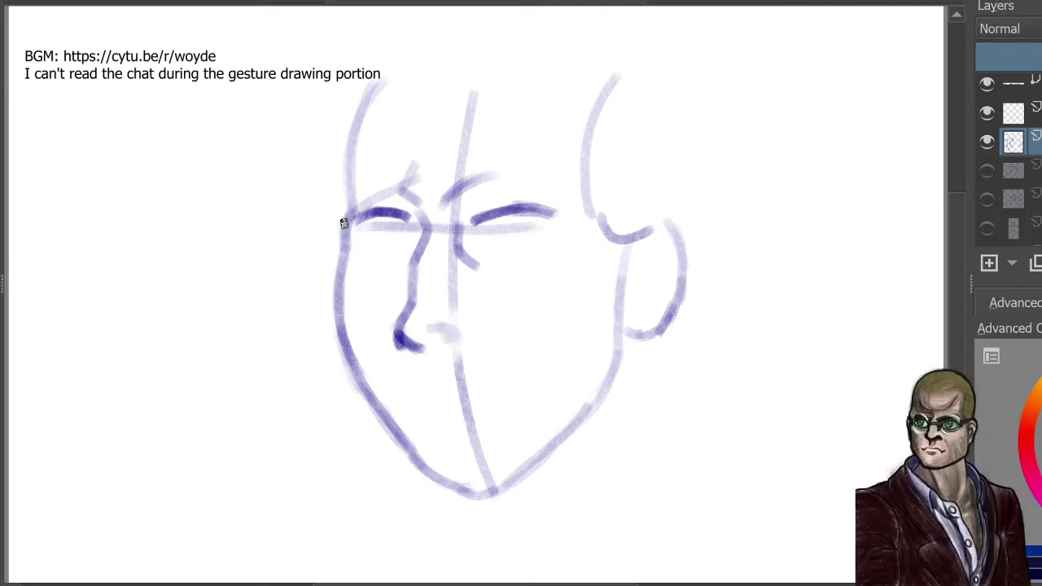
pyautogui.moveTo(483, 249); pyautogui.dragTo(530, 253)
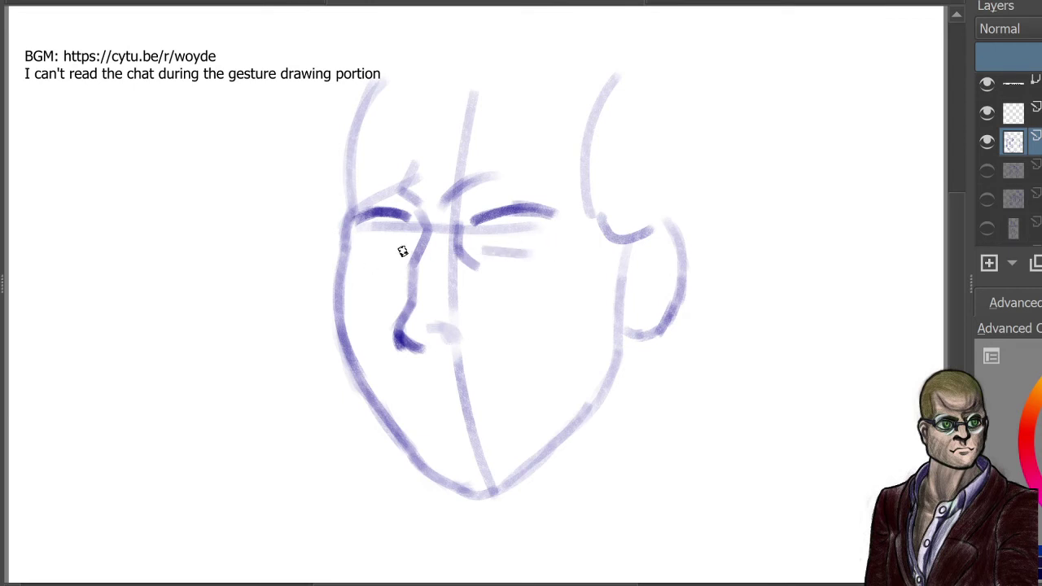
pyautogui.moveTo(404, 253); pyautogui.dragTo(355, 257)
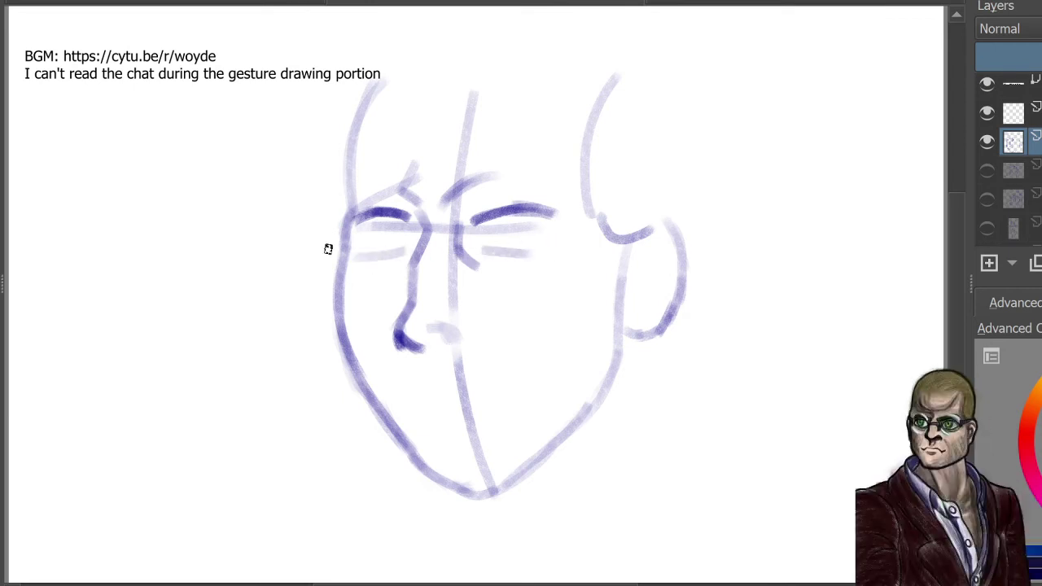
# Step: Lighten the lower nose contour with the eraser and darken the bridge beside the far eye
pyautogui.moveTo(418, 284)
pyautogui.mouseDown()
pyautogui.moveTo(402, 317)
pyautogui.moveTo(417, 321)
pyautogui.moveTo(413, 364)
pyautogui.moveTo(408, 317)
pyautogui.moveTo(400, 388)
pyautogui.mouseUp()
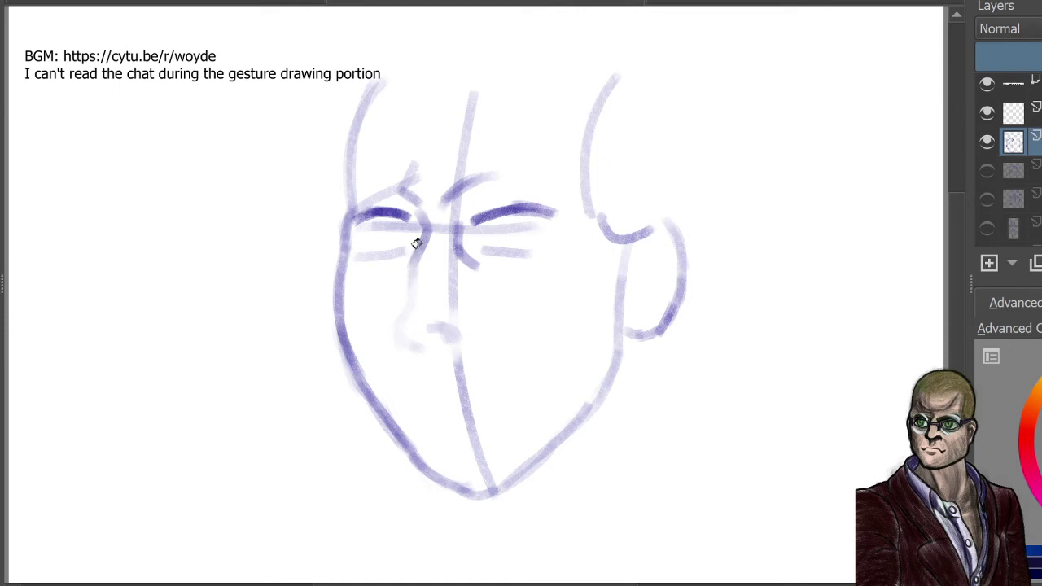
pyautogui.moveTo(414, 247)
pyautogui.mouseDown()
pyautogui.moveTo(410, 272)
pyautogui.moveTo(411, 262)
pyautogui.mouseUp()
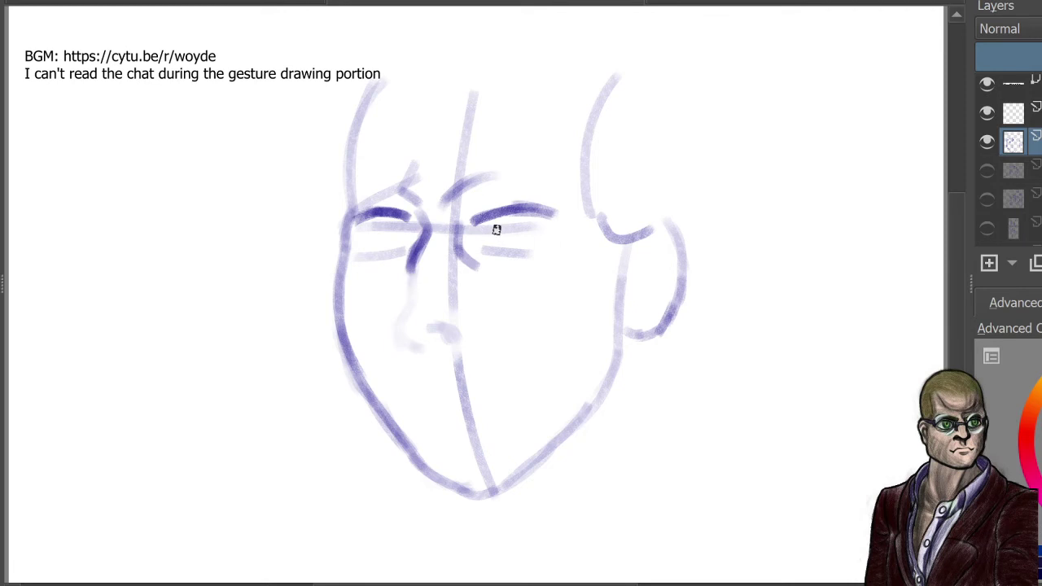
# Step: Draw the almond outlines and irises of both eyes below the upper lid lines
pyautogui.moveTo(482, 242)
pyautogui.mouseDown()
pyautogui.moveTo(520, 220)
pyautogui.moveTo(499, 220)
pyautogui.moveTo(554, 244)
pyautogui.mouseUp()
pyautogui.moveTo(502, 222)
pyautogui.mouseDown()
pyautogui.moveTo(552, 244)
pyautogui.moveTo(510, 246)
pyautogui.moveTo(529, 242)
pyautogui.moveTo(500, 238)
pyautogui.mouseUp()
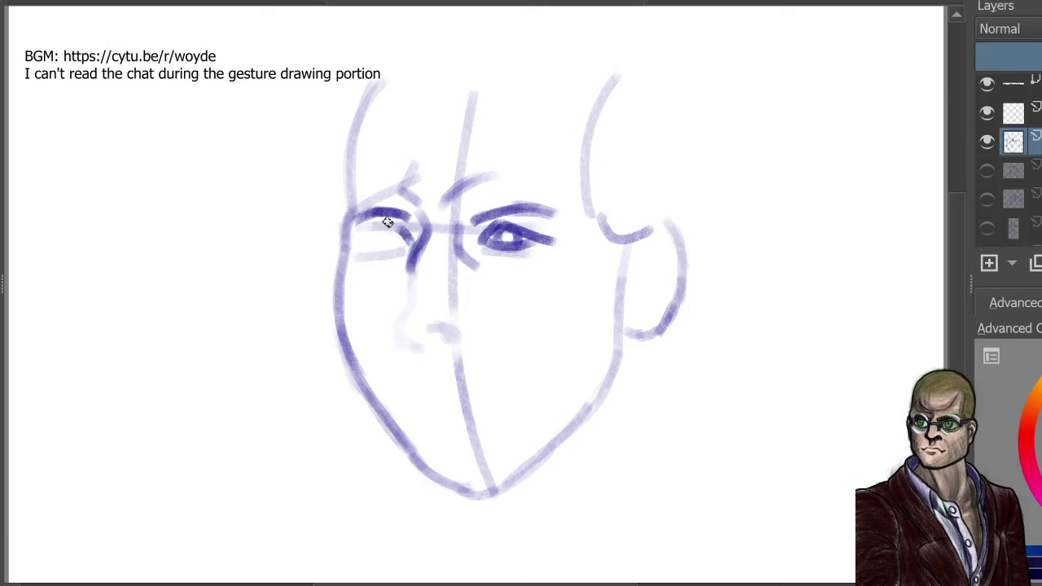
pyautogui.moveTo(374, 224); pyautogui.dragTo(351, 251)
pyautogui.moveTo(360, 247); pyautogui.dragTo(407, 256)
pyautogui.moveTo(366, 250); pyautogui.dragTo(366, 235)
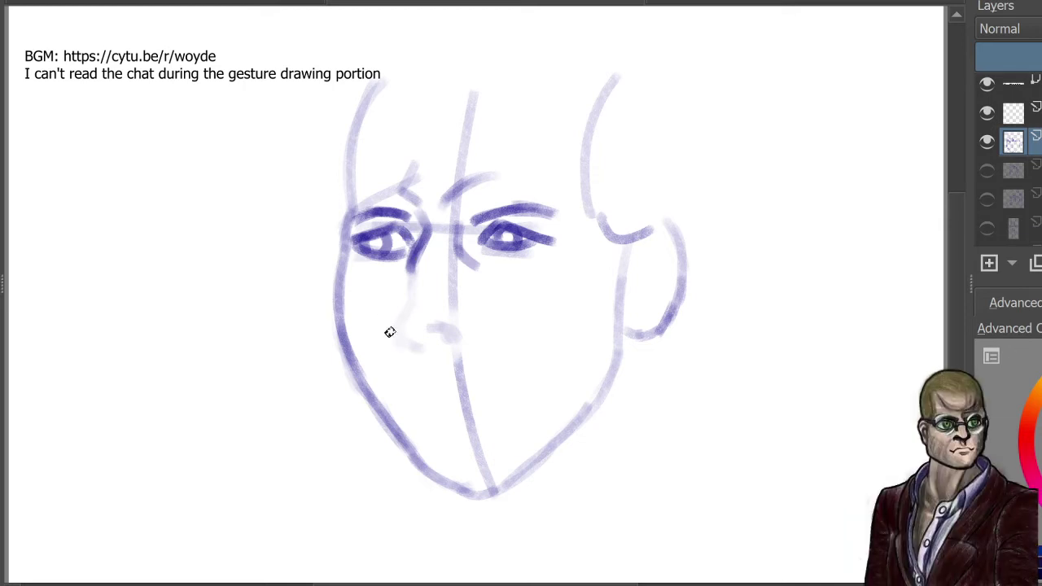
# Step: Redraw the lower nose with the tip projecting further toward the far cheek, and darken the tip and nostril
pyautogui.moveTo(387, 324); pyautogui.dragTo(395, 310)
pyautogui.moveTo(411, 266)
pyautogui.mouseDown()
pyautogui.moveTo(388, 311)
pyautogui.moveTo(395, 327)
pyautogui.moveTo(417, 347)
pyautogui.moveTo(451, 343)
pyautogui.mouseUp()
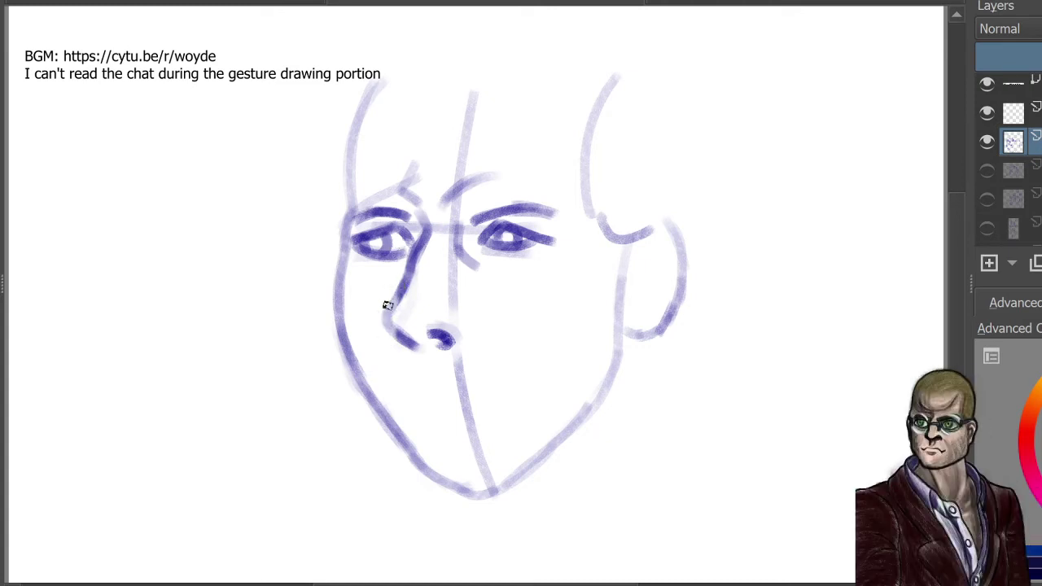
pyautogui.moveTo(394, 311)
pyautogui.mouseDown()
pyautogui.moveTo(396, 285)
pyautogui.moveTo(395, 332)
pyautogui.mouseUp()
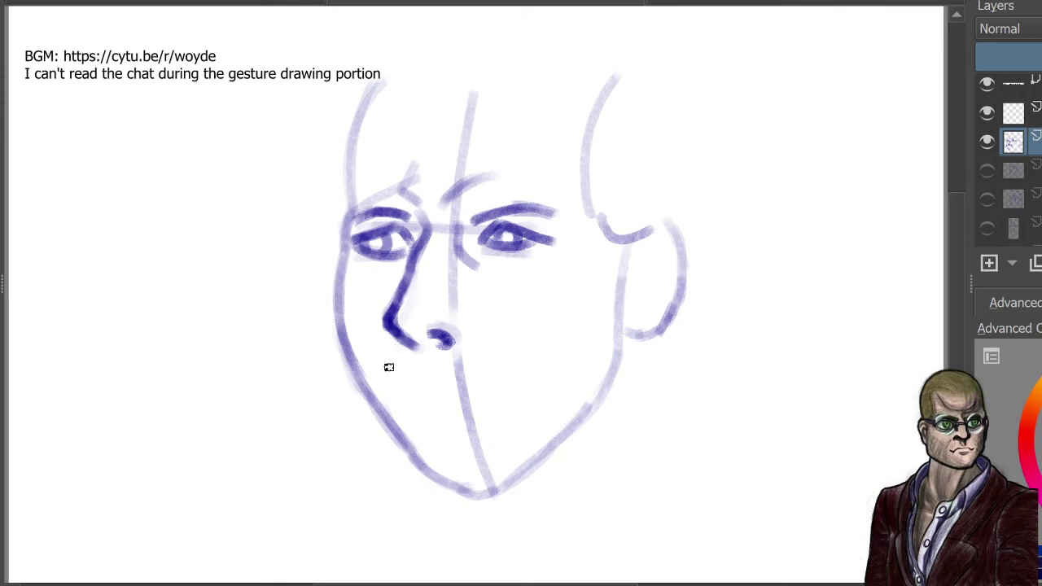
# Step: Add a short fold line below the nose tip, then lighten and redraw the far cheek and jaw down to the chin
pyautogui.moveTo(396, 338); pyautogui.dragTo(386, 386)
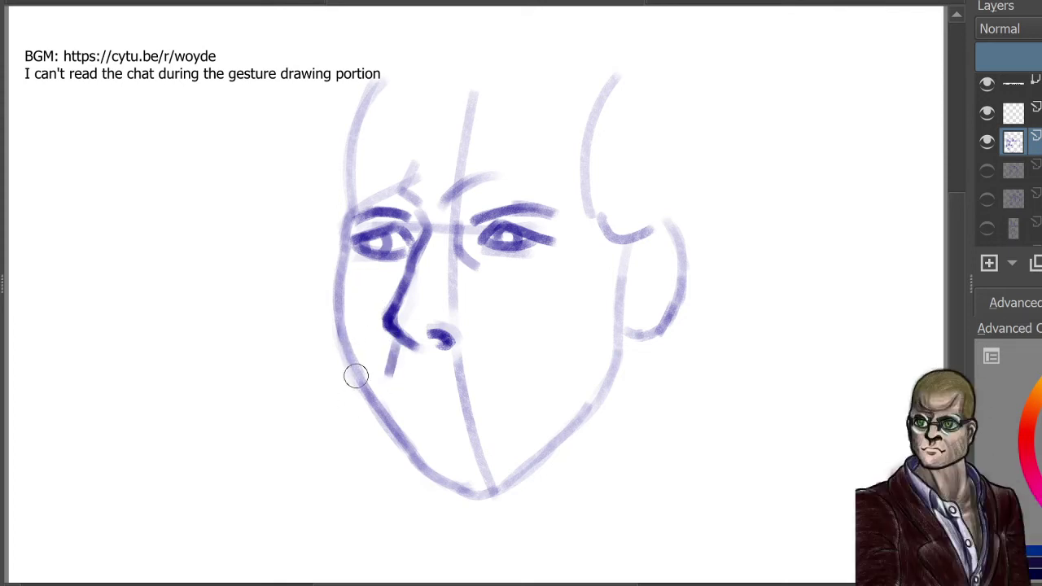
pyautogui.moveTo(356, 377)
pyautogui.mouseDown()
pyautogui.moveTo(393, 452)
pyautogui.moveTo(416, 467)
pyautogui.mouseUp()
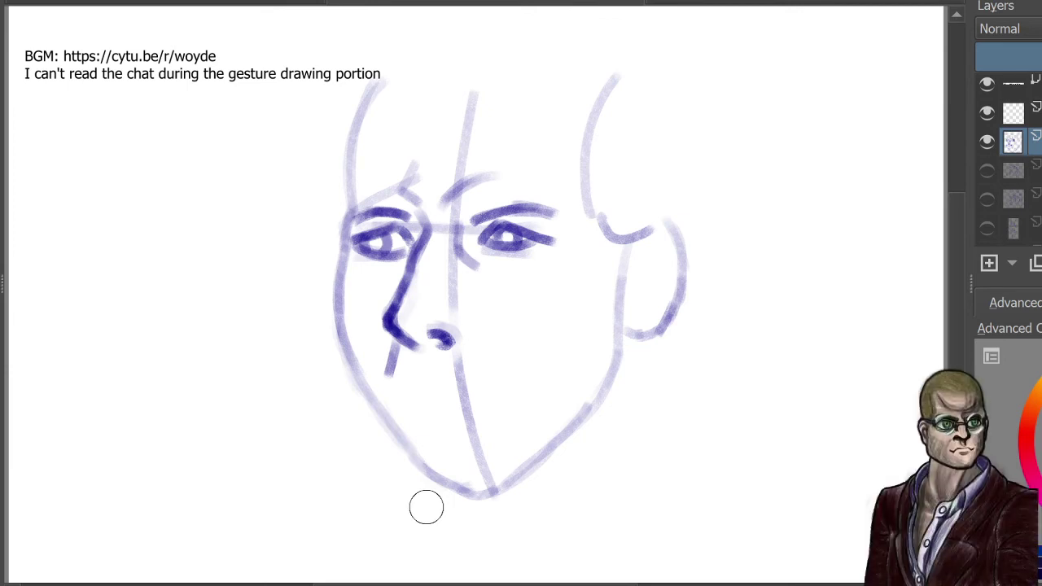
pyautogui.moveTo(350, 251)
pyautogui.mouseDown()
pyautogui.moveTo(336, 308)
pyautogui.moveTo(352, 364)
pyautogui.mouseUp()
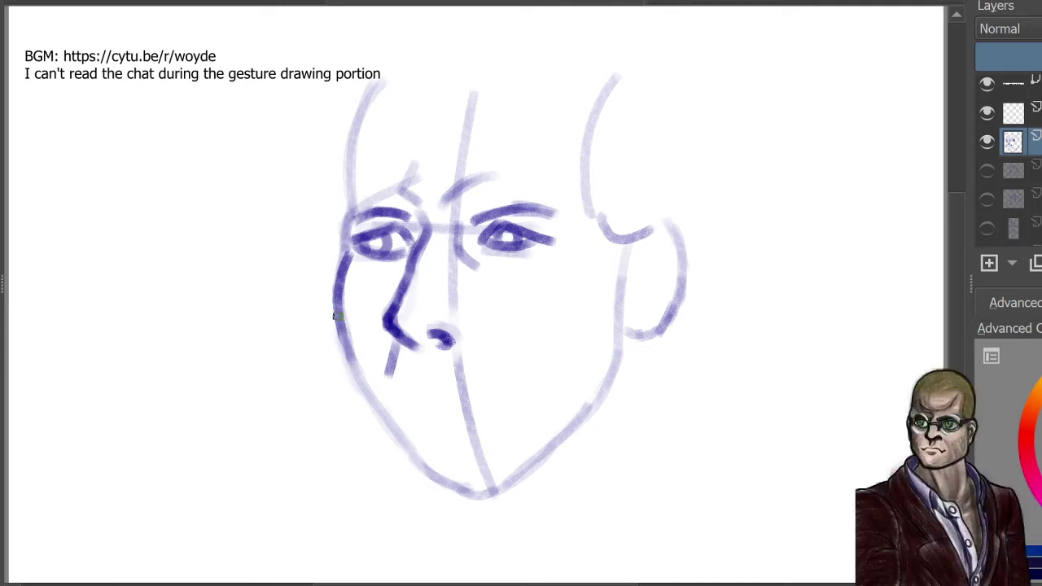
pyautogui.moveTo(335, 317)
pyautogui.mouseDown()
pyautogui.moveTo(364, 393)
pyautogui.moveTo(344, 334)
pyautogui.mouseUp()
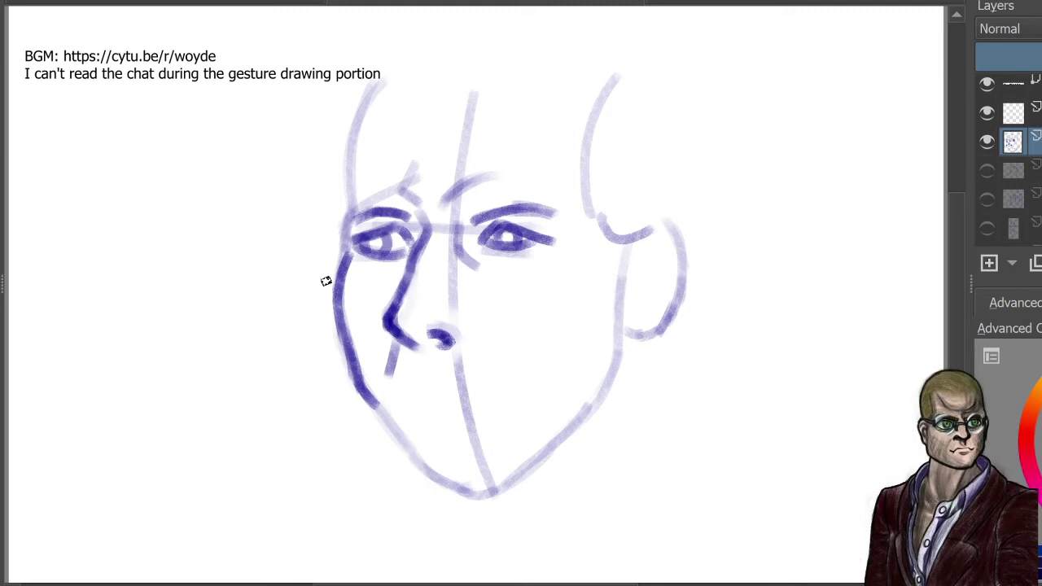
pyautogui.moveTo(374, 408)
pyautogui.mouseDown()
pyautogui.moveTo(422, 477)
pyautogui.moveTo(388, 419)
pyautogui.moveTo(423, 474)
pyautogui.moveTo(487, 494)
pyautogui.mouseUp()
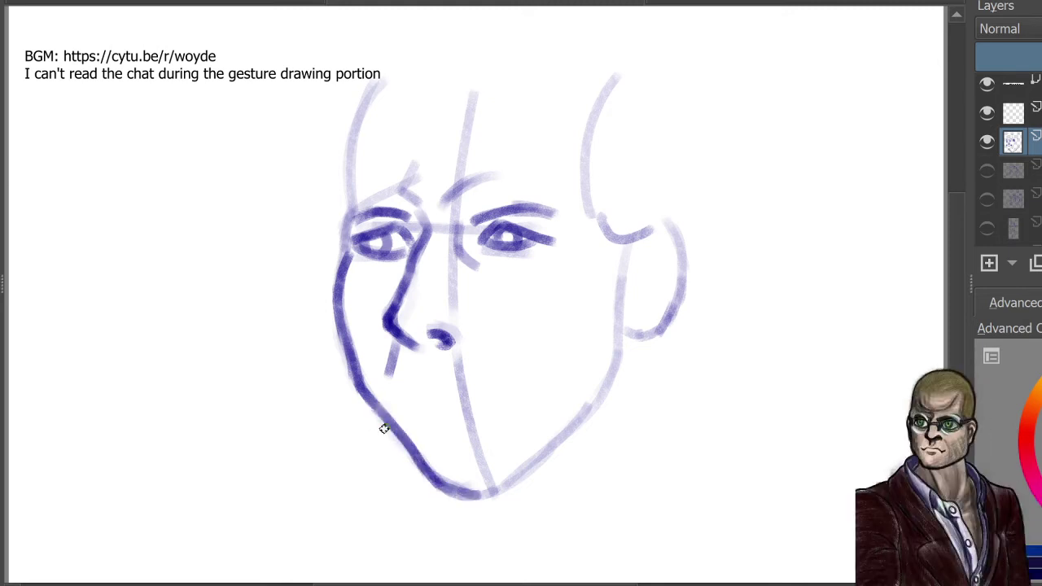
# Step: Outline the mouth below the nose with a wavy upper line and a rounded lower lip
pyautogui.click(402, 389)
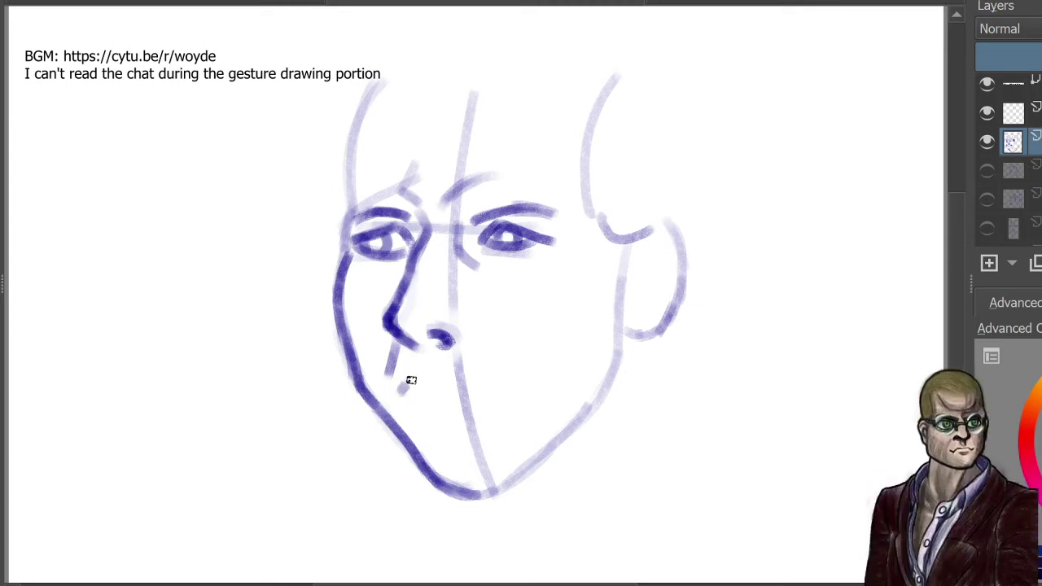
pyautogui.moveTo(407, 380); pyautogui.dragTo(475, 399)
pyautogui.moveTo(452, 386); pyautogui.dragTo(515, 399)
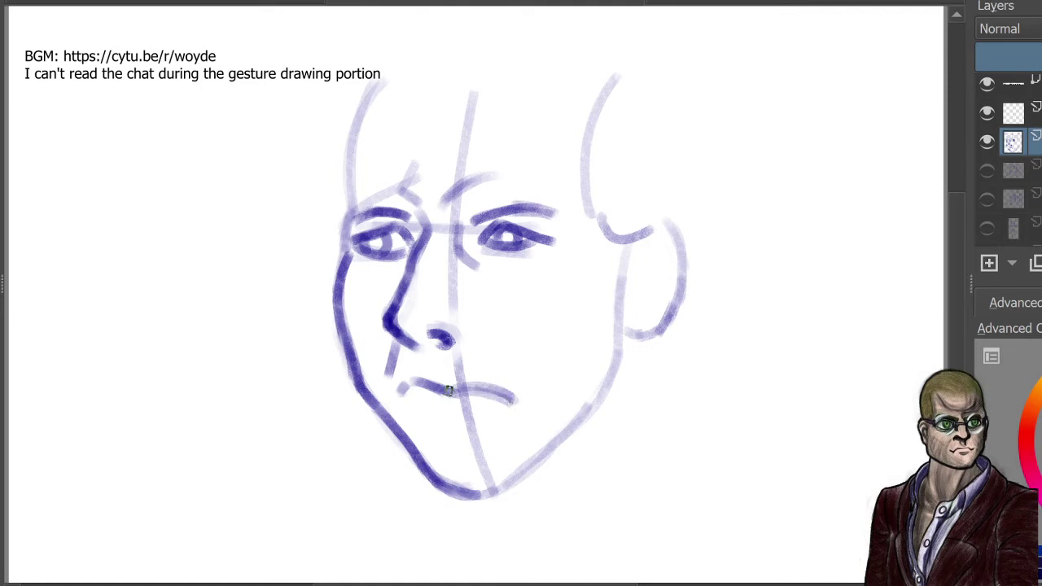
pyautogui.moveTo(412, 378); pyautogui.dragTo(515, 399)
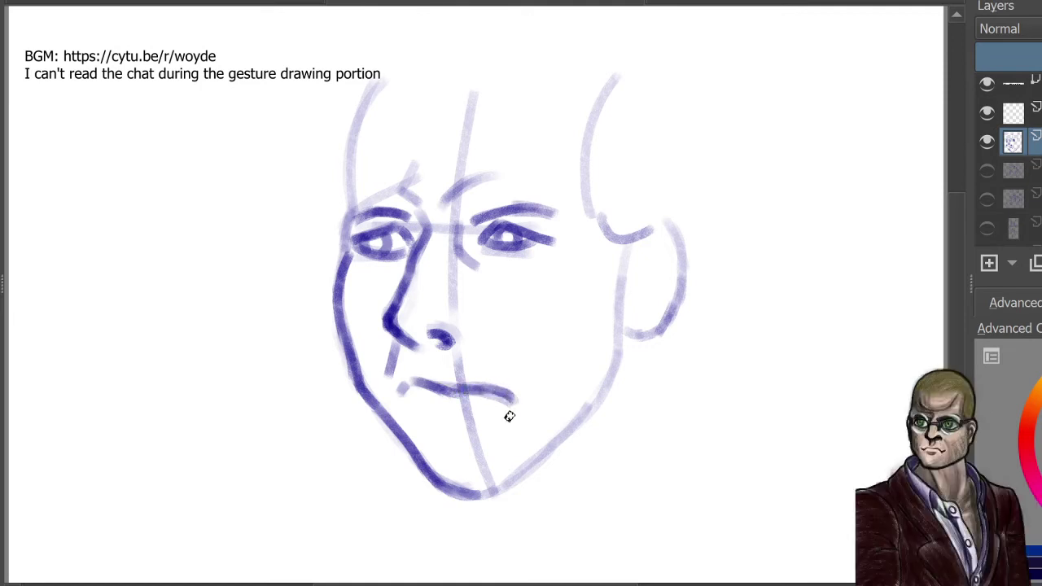
pyautogui.moveTo(411, 396); pyautogui.dragTo(438, 428)
pyautogui.moveTo(405, 395)
pyautogui.mouseDown()
pyautogui.moveTo(425, 421)
pyautogui.moveTo(405, 399)
pyautogui.moveTo(437, 424)
pyautogui.moveTo(416, 410)
pyautogui.moveTo(477, 421)
pyautogui.moveTo(457, 427)
pyautogui.moveTo(513, 400)
pyautogui.mouseUp()
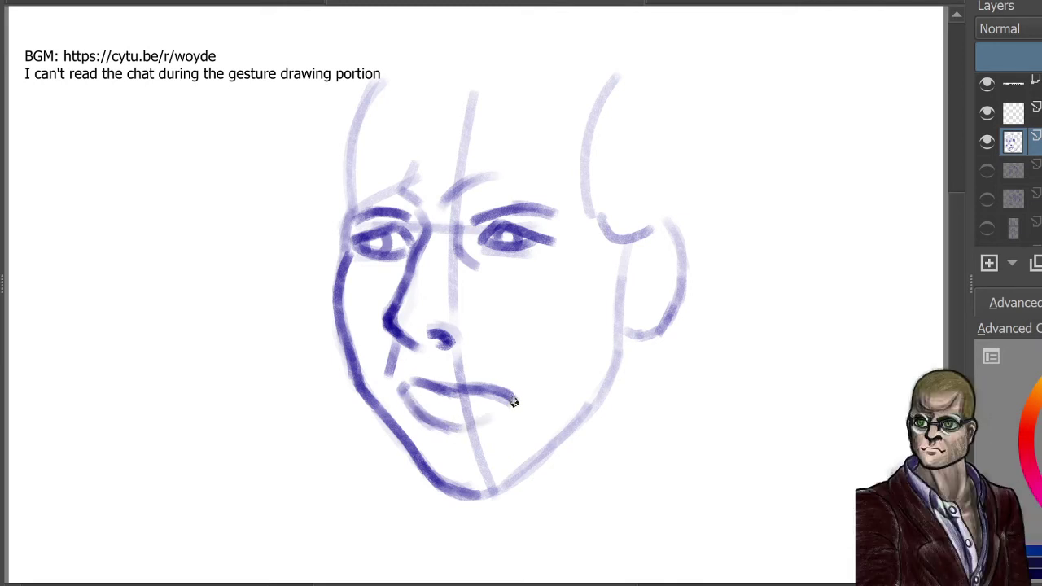
pyautogui.moveTo(461, 423); pyautogui.dragTo(514, 397)
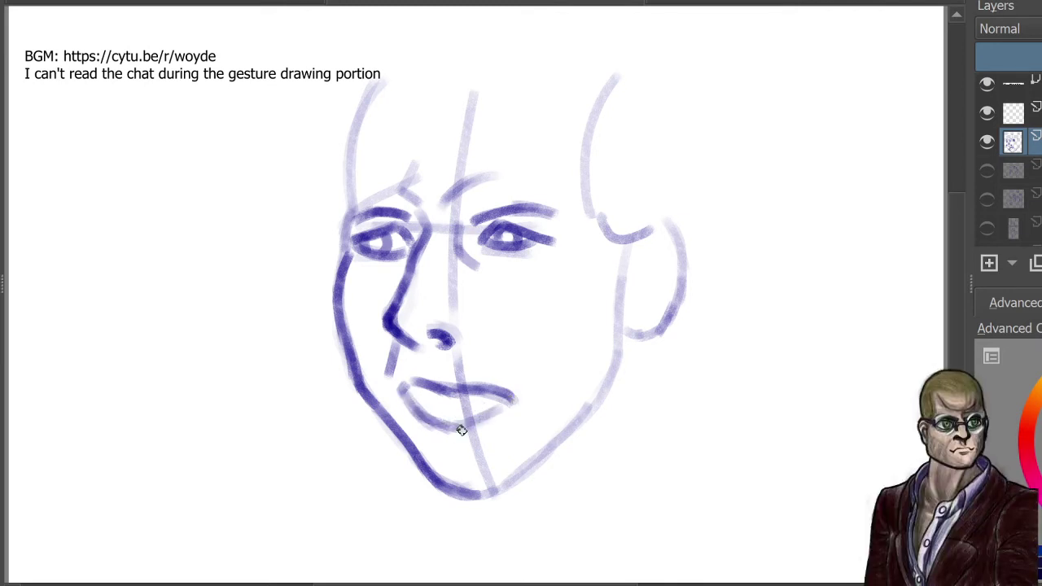
pyautogui.moveTo(446, 428)
pyautogui.mouseDown()
pyautogui.moveTo(504, 399)
pyautogui.moveTo(474, 427)
pyautogui.mouseUp()
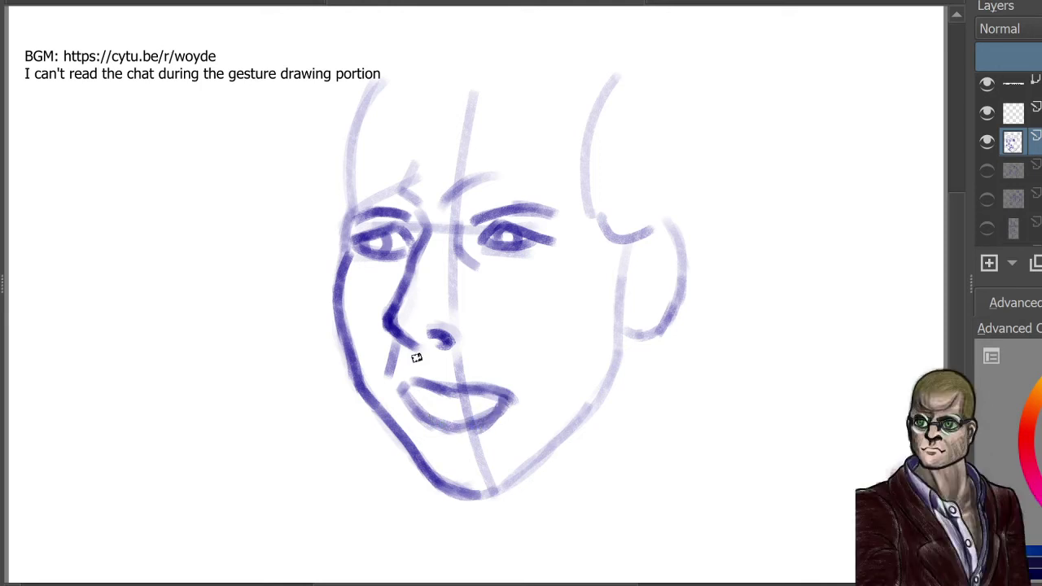
# Step: Draw the fold lines around both sides of the mouth and add the inner curves of the ear
pyautogui.moveTo(392, 374); pyautogui.dragTo(394, 399)
pyautogui.moveTo(465, 319); pyautogui.dragTo(536, 402)
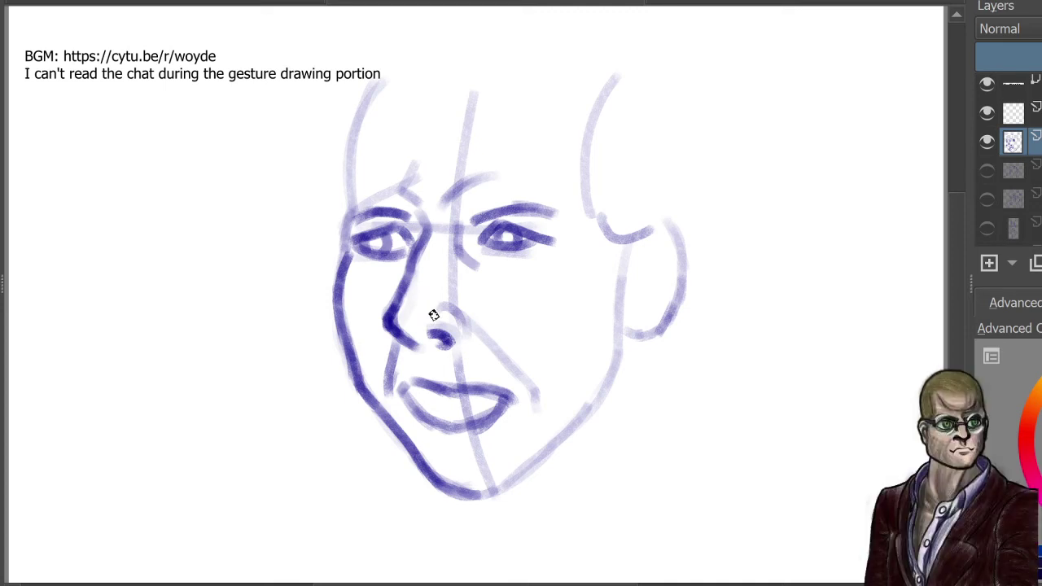
pyautogui.moveTo(647, 258); pyautogui.dragTo(630, 309)
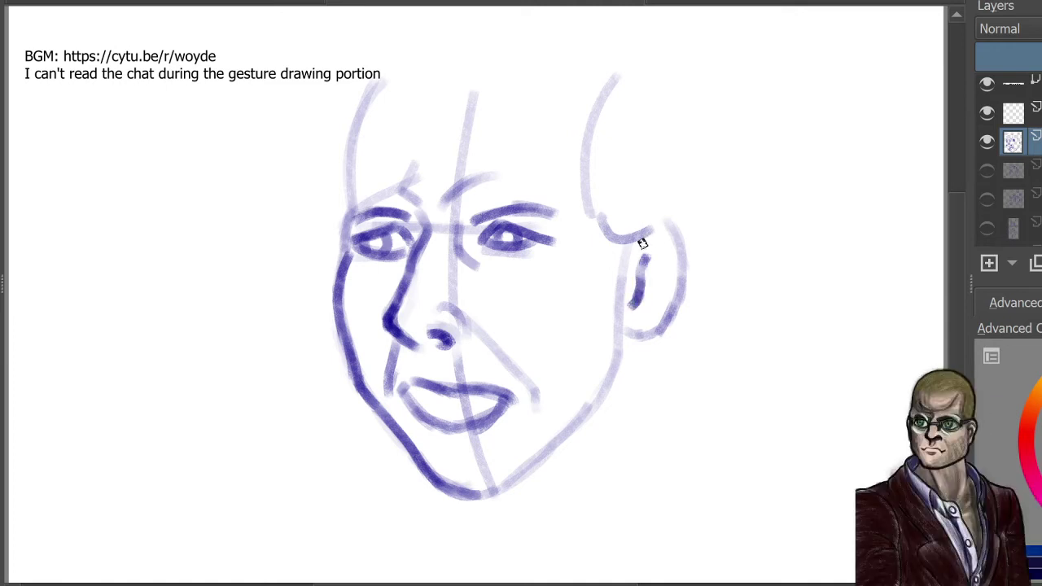
pyautogui.moveTo(654, 254)
pyautogui.mouseDown()
pyautogui.moveTo(654, 236)
pyautogui.moveTo(657, 301)
pyautogui.moveTo(624, 326)
pyautogui.moveTo(629, 337)
pyautogui.moveTo(661, 325)
pyautogui.moveTo(684, 273)
pyautogui.mouseUp()
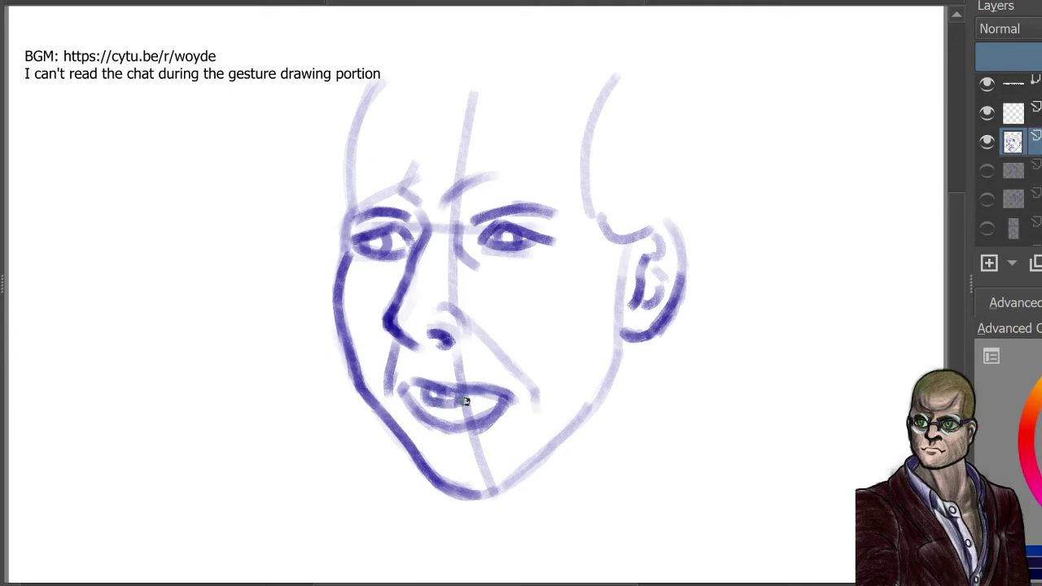
# Step: Sketch the teeth inside the open mouth and build up the upper and lower lip contours
pyautogui.moveTo(462, 400); pyautogui.dragTo(493, 384)
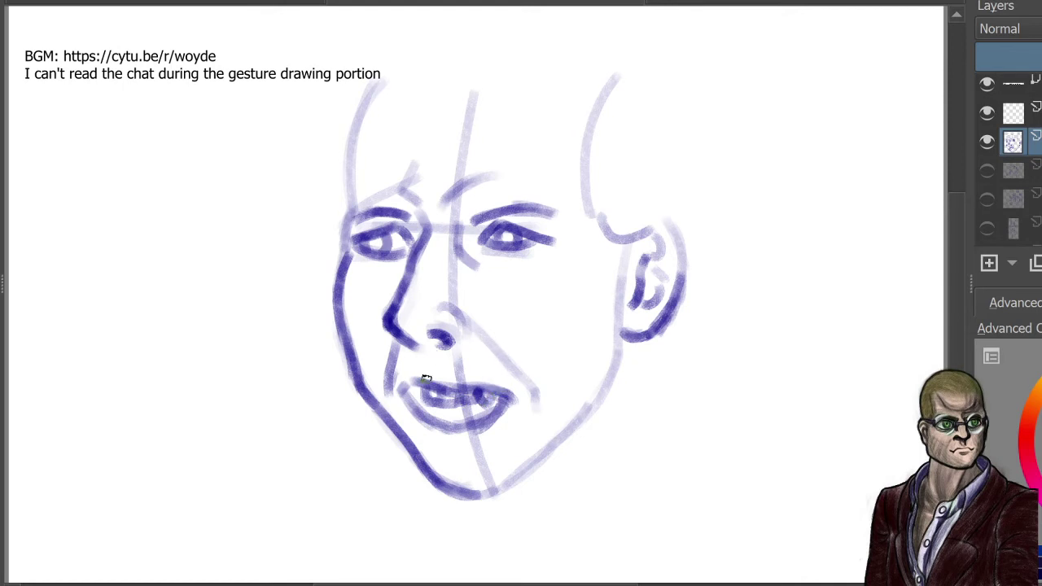
pyautogui.moveTo(415, 386)
pyautogui.mouseDown()
pyautogui.moveTo(417, 398)
pyautogui.moveTo(422, 387)
pyautogui.mouseUp()
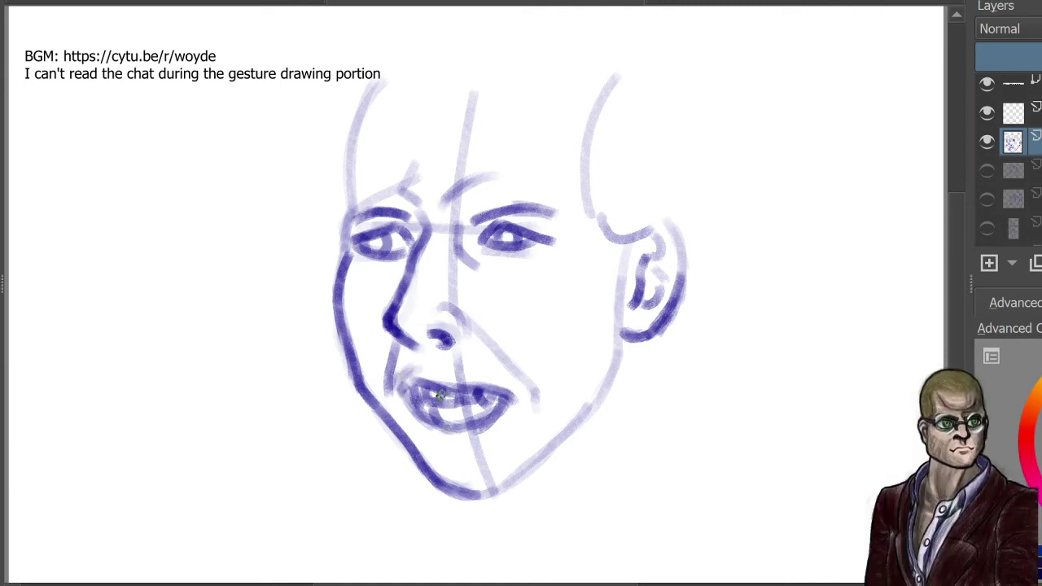
pyautogui.moveTo(414, 365); pyautogui.dragTo(459, 382)
pyautogui.moveTo(416, 417); pyautogui.dragTo(473, 432)
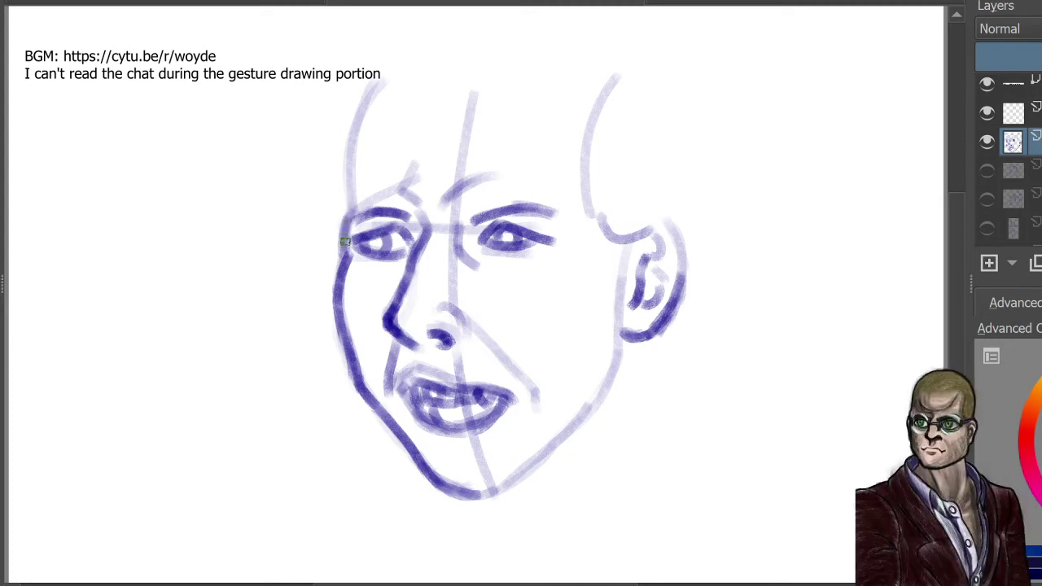
# Step: Darken and extend the far forehead contour upward, then sketch the hairline arc across the forehead toward the near temple
pyautogui.moveTo(347, 214)
pyautogui.mouseDown()
pyautogui.moveTo(359, 122)
pyautogui.moveTo(382, 77)
pyautogui.mouseUp()
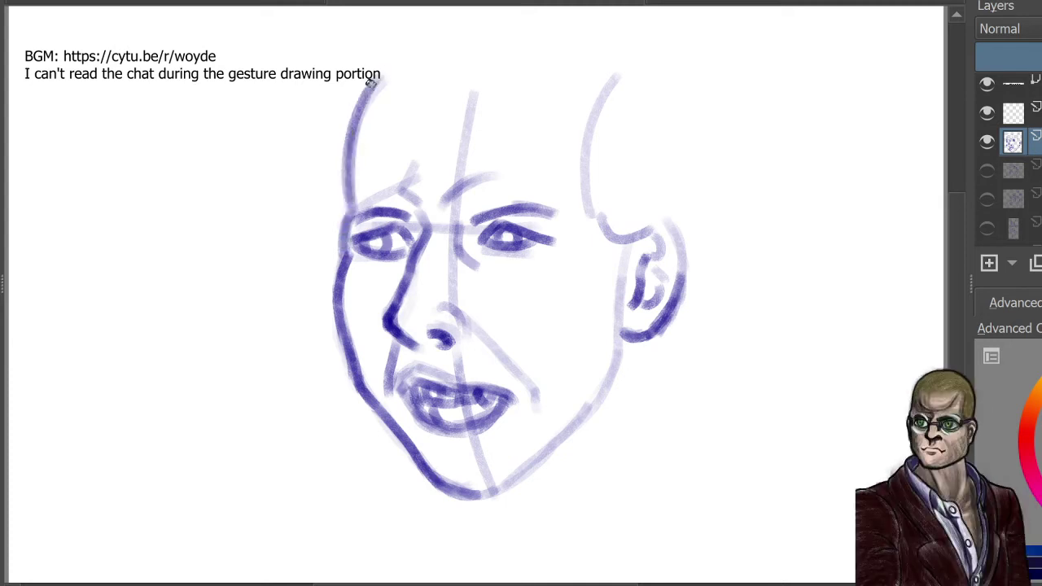
pyautogui.moveTo(355, 115); pyautogui.dragTo(406, 56)
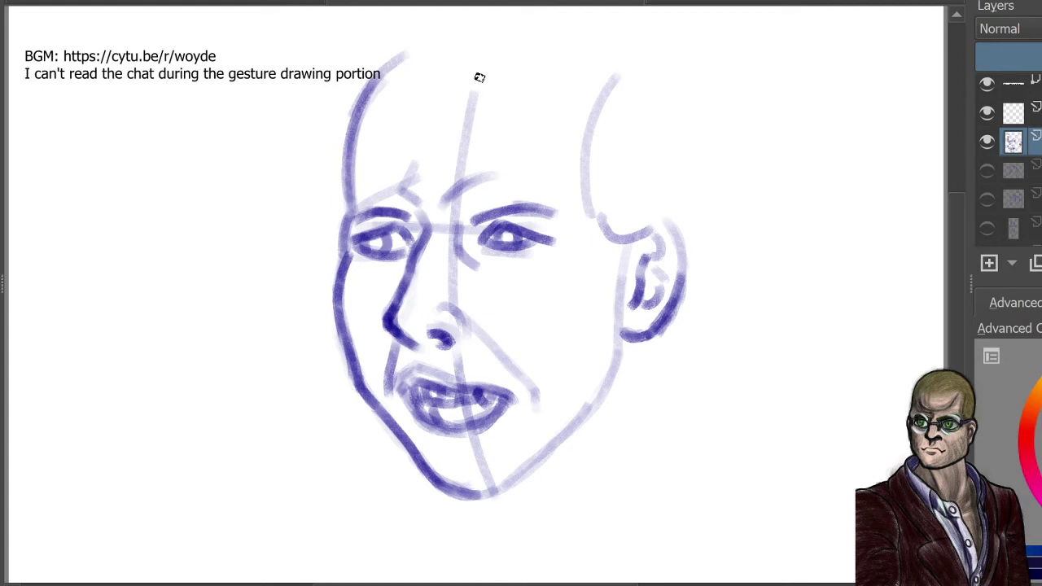
pyautogui.moveTo(480, 80)
pyautogui.mouseDown()
pyautogui.moveTo(396, 103)
pyautogui.moveTo(359, 124)
pyautogui.mouseUp()
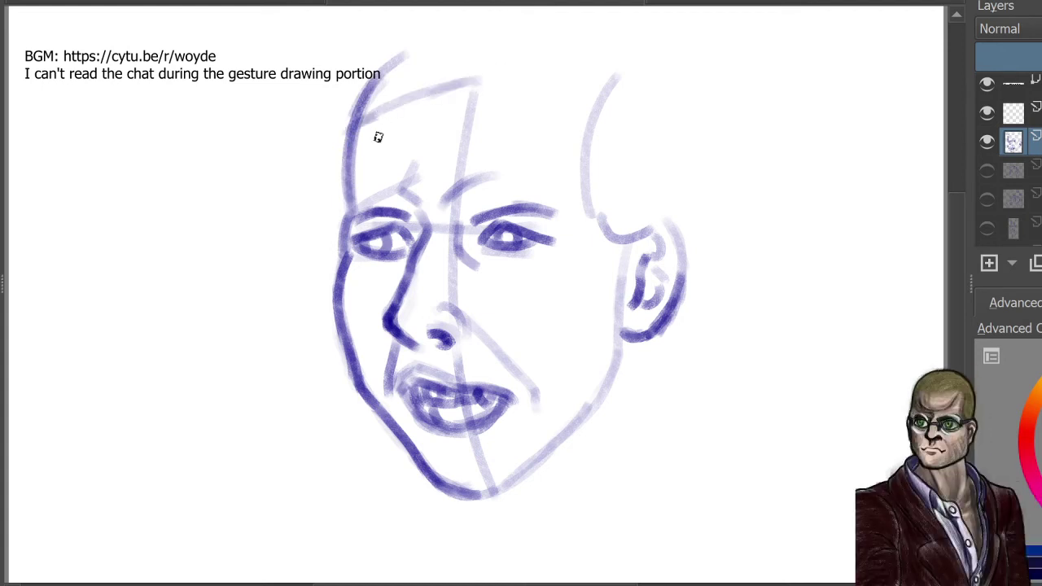
pyautogui.moveTo(476, 83); pyautogui.dragTo(616, 108)
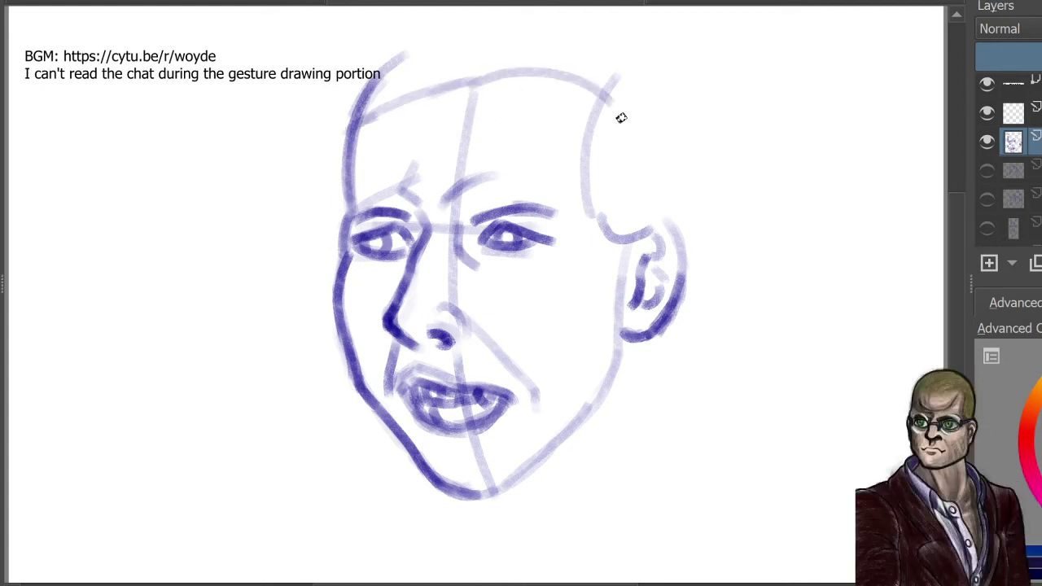
# Step: Draw overlapping curved strokes for the near temple hairline, running down to the sideburn in front of the ear
pyautogui.moveTo(505, 73)
pyautogui.mouseDown()
pyautogui.moveTo(566, 84)
pyautogui.moveTo(634, 169)
pyautogui.mouseUp()
pyautogui.moveTo(544, 82); pyautogui.dragTo(621, 214)
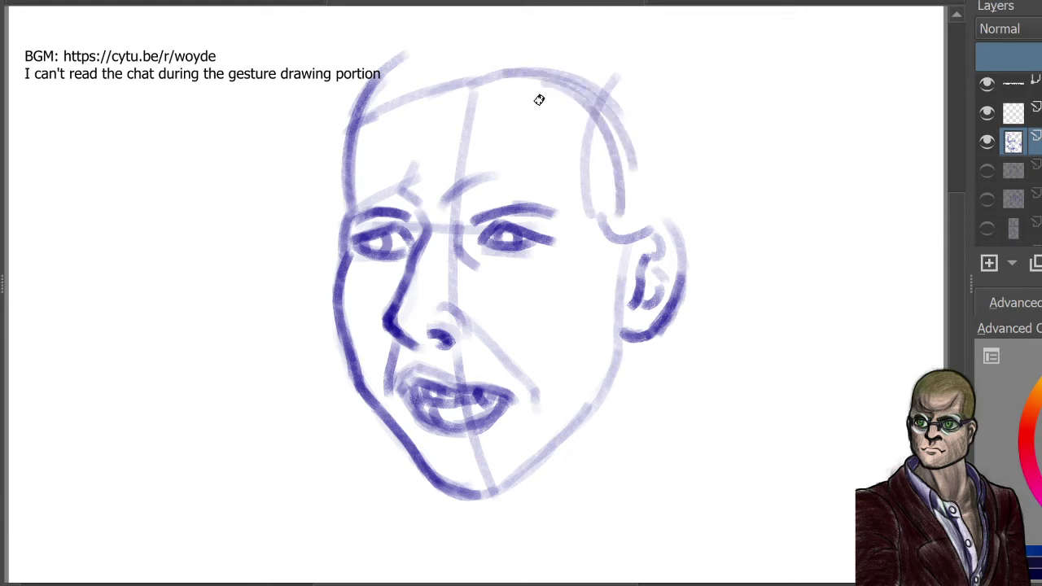
pyautogui.moveTo(583, 96); pyautogui.dragTo(624, 184)
pyautogui.moveTo(587, 137)
pyautogui.mouseDown()
pyautogui.moveTo(608, 212)
pyautogui.moveTo(629, 230)
pyautogui.mouseUp()
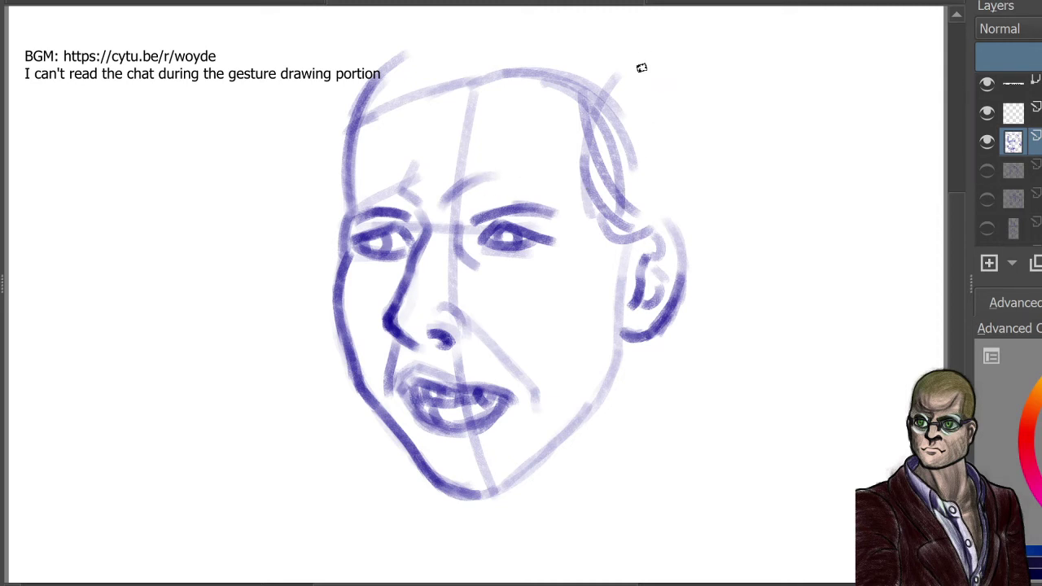
# Step: Outline the back of the head in one large curve from the crown down to behind the ear
pyautogui.moveTo(635, 24); pyautogui.dragTo(714, 124)
pyautogui.moveTo(672, 41); pyautogui.dragTo(699, 214)
pyautogui.moveTo(704, 137); pyautogui.dragTo(694, 251)
pyautogui.moveTo(704, 207)
pyautogui.mouseDown()
pyautogui.moveTo(688, 277)
pyautogui.moveTo(667, 300)
pyautogui.mouseUp()
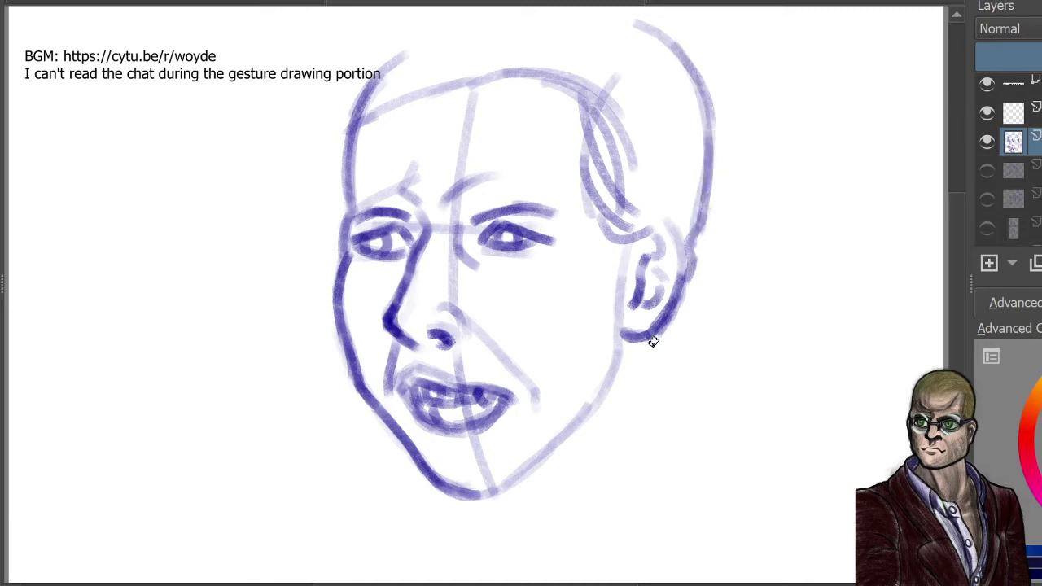
# Step: Draw the near side of the neck from the ear down to the throat notch and slope the near shoulder outward from it
pyautogui.moveTo(656, 338)
pyautogui.mouseDown()
pyautogui.moveTo(604, 509)
pyautogui.moveTo(607, 477)
pyautogui.moveTo(575, 559)
pyautogui.moveTo(583, 526)
pyautogui.mouseUp()
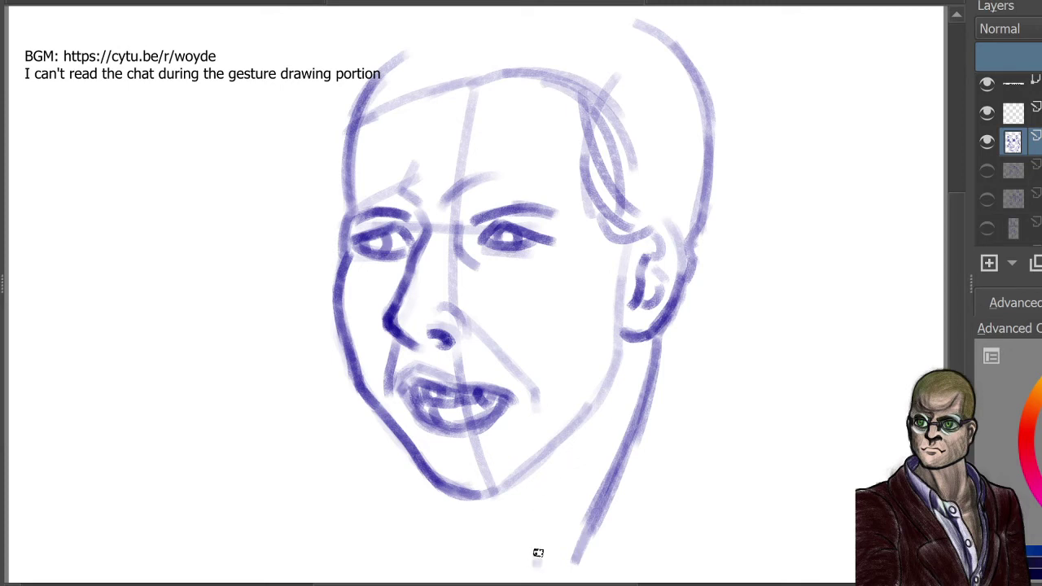
pyautogui.moveTo(537, 564); pyautogui.dragTo(540, 539)
pyautogui.moveTo(651, 397); pyautogui.dragTo(676, 432)
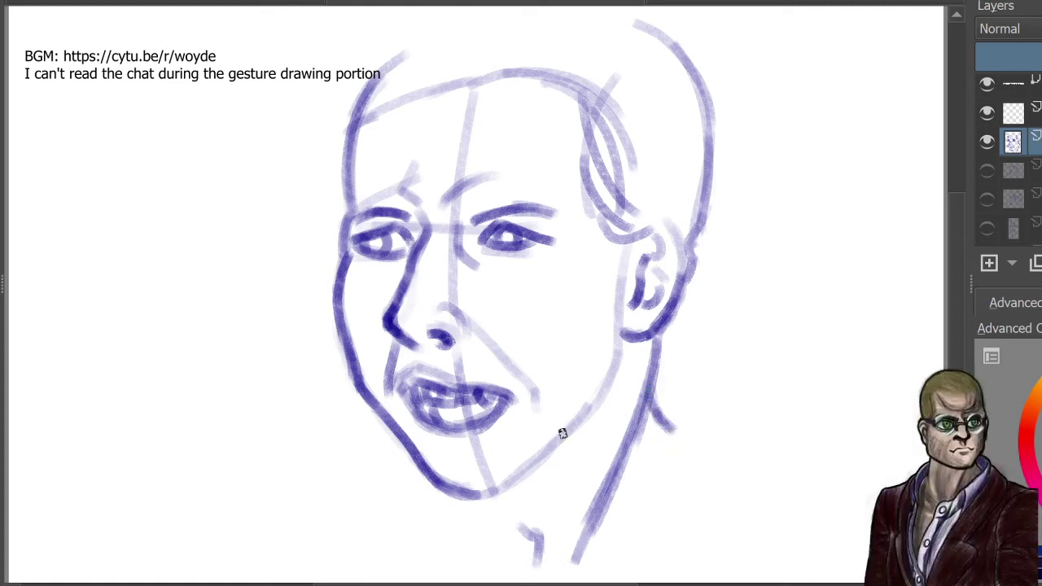
pyautogui.moveTo(656, 401)
pyautogui.mouseDown()
pyautogui.moveTo(691, 432)
pyautogui.moveTo(756, 447)
pyautogui.mouseUp()
pyautogui.moveTo(684, 428); pyautogui.dragTo(803, 468)
pyautogui.moveTo(728, 437); pyautogui.dragTo(809, 471)
pyautogui.moveTo(672, 428)
pyautogui.mouseDown()
pyautogui.moveTo(793, 463)
pyautogui.moveTo(688, 431)
pyautogui.mouseUp()
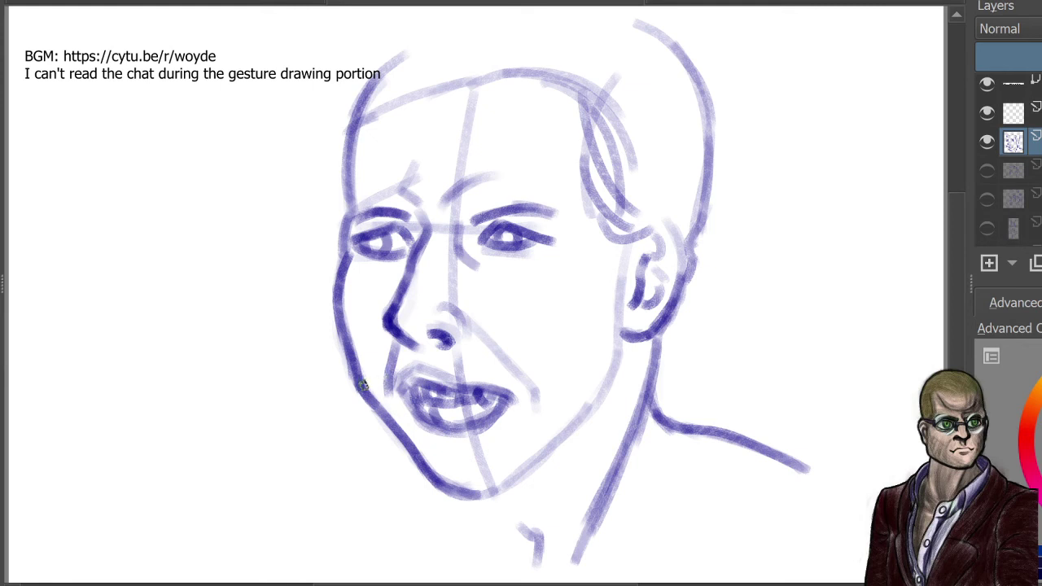
# Step: Draw the far shoulder line from the jaw outward, curving down into the upper arm
pyautogui.moveTo(359, 385); pyautogui.dragTo(297, 413)
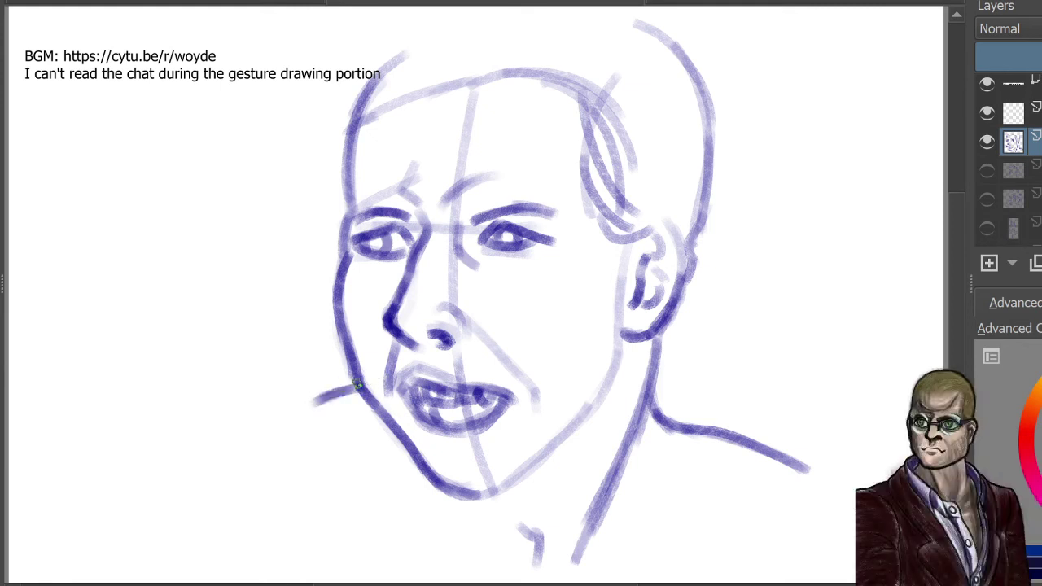
pyautogui.moveTo(357, 384); pyautogui.dragTo(229, 448)
pyautogui.moveTo(330, 391)
pyautogui.mouseDown()
pyautogui.moveTo(207, 456)
pyautogui.moveTo(184, 486)
pyautogui.mouseUp()
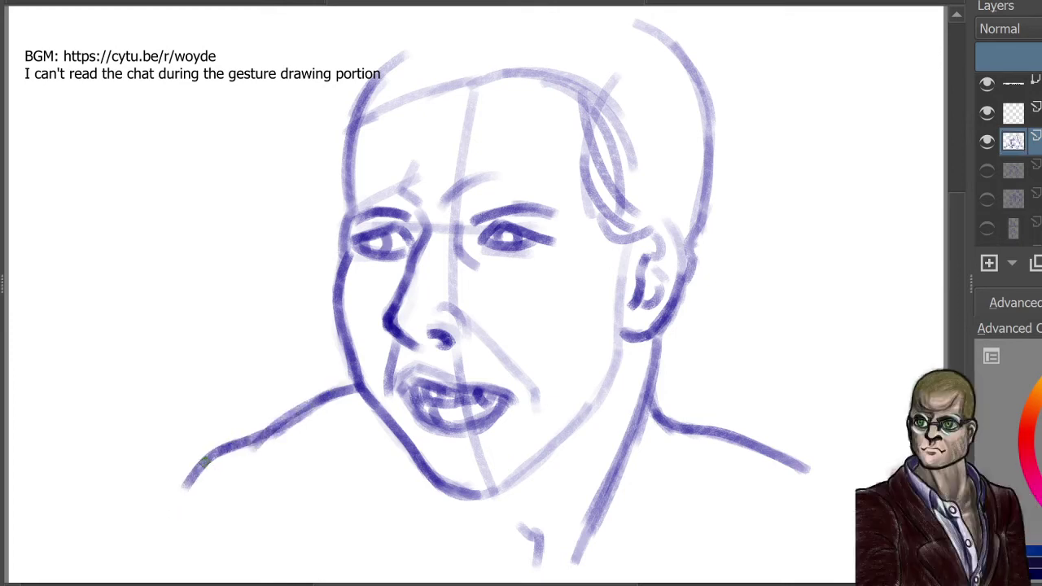
pyautogui.moveTo(213, 453); pyautogui.dragTo(177, 514)
# Step: Add contour strokes at the far temple and the back of the neck, plus curved bags under both eyes
pyautogui.moveTo(344, 135); pyautogui.dragTo(340, 241)
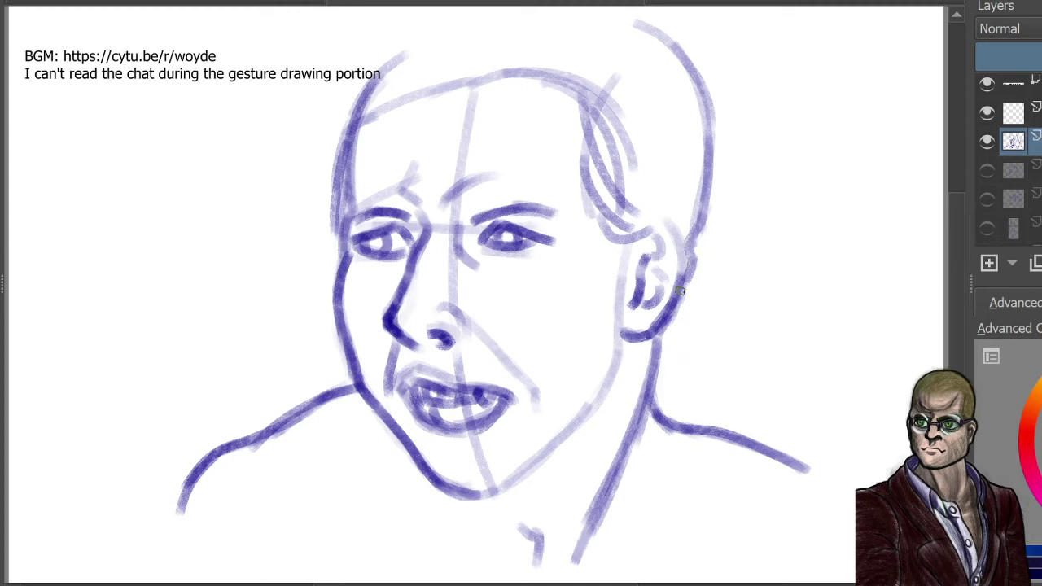
pyautogui.moveTo(681, 291)
pyautogui.mouseDown()
pyautogui.moveTo(679, 374)
pyautogui.moveTo(696, 404)
pyautogui.mouseUp()
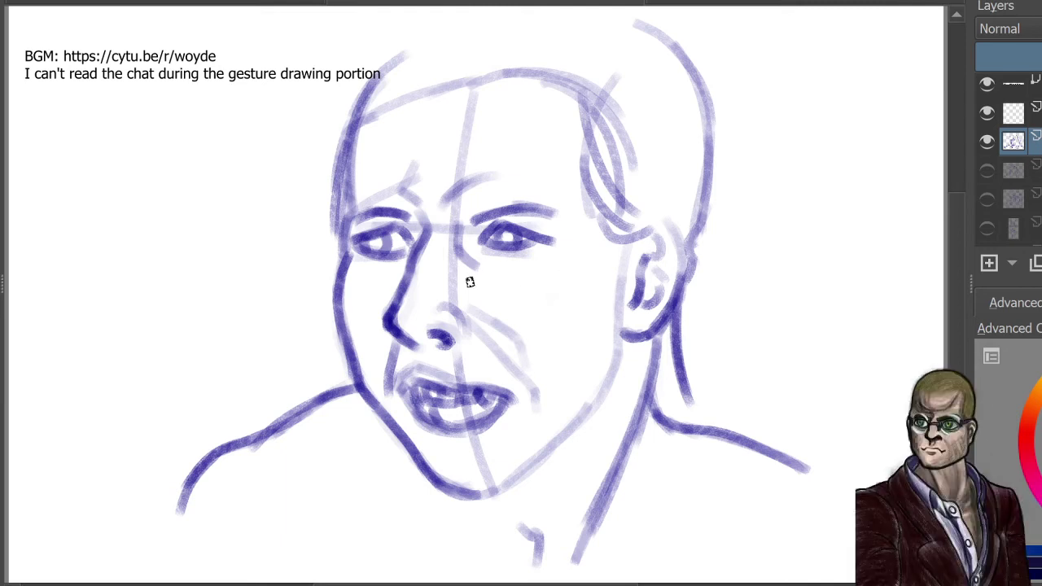
pyautogui.moveTo(482, 280)
pyautogui.mouseDown()
pyautogui.moveTo(546, 272)
pyautogui.moveTo(561, 250)
pyautogui.mouseUp()
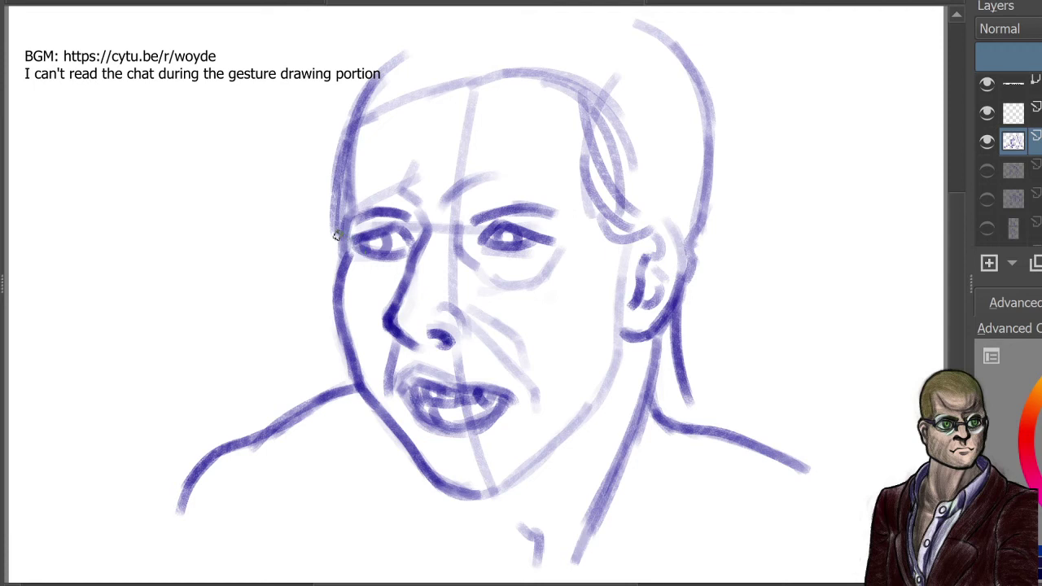
pyautogui.moveTo(353, 272); pyautogui.dragTo(399, 277)
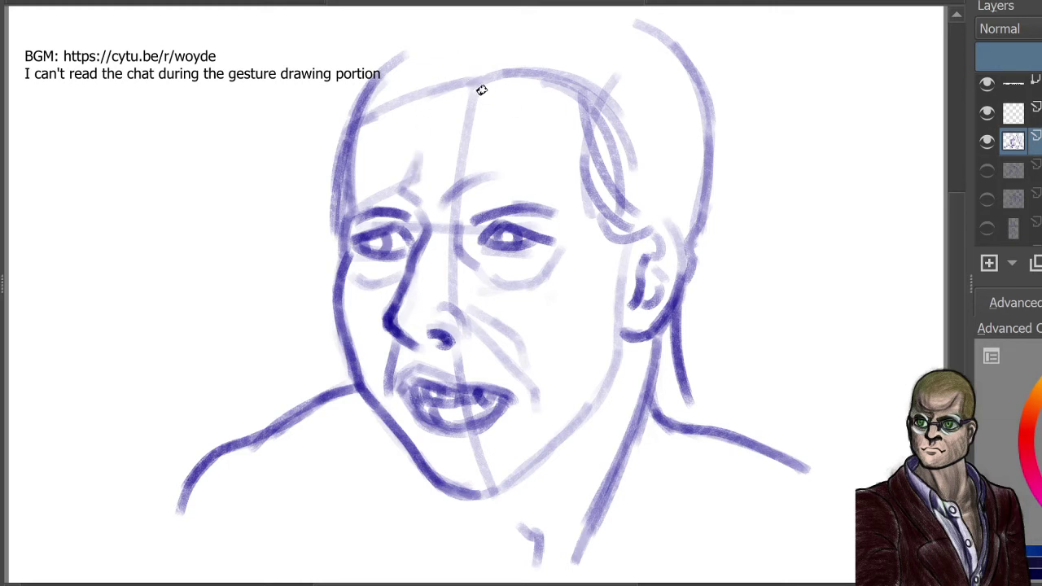
# Step: Darken the near hairline, add short upswept strands above the forehead, and outline the hair over the far side of the head
pyautogui.moveTo(453, 89); pyautogui.dragTo(558, 106)
pyautogui.moveTo(487, 81)
pyautogui.mouseDown()
pyautogui.moveTo(585, 188)
pyautogui.moveTo(543, 120)
pyautogui.moveTo(568, 124)
pyautogui.moveTo(586, 204)
pyautogui.mouseUp()
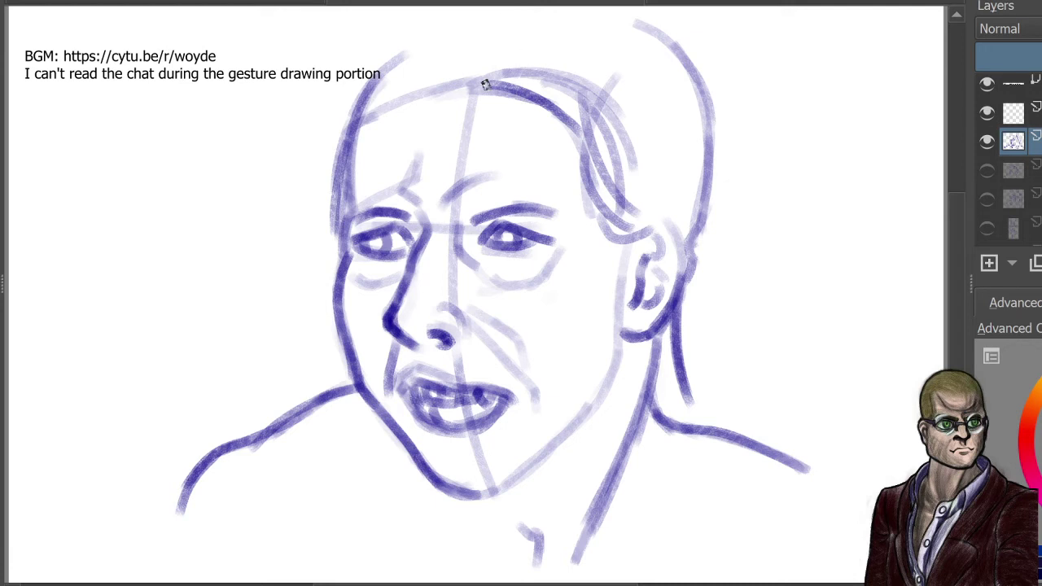
pyautogui.moveTo(484, 84); pyautogui.dragTo(444, 41)
pyautogui.moveTo(447, 87)
pyautogui.mouseDown()
pyautogui.moveTo(427, 42)
pyautogui.moveTo(488, 37)
pyautogui.moveTo(389, 35)
pyautogui.moveTo(341, 114)
pyautogui.mouseUp()
pyautogui.moveTo(389, 41); pyautogui.dragTo(341, 139)
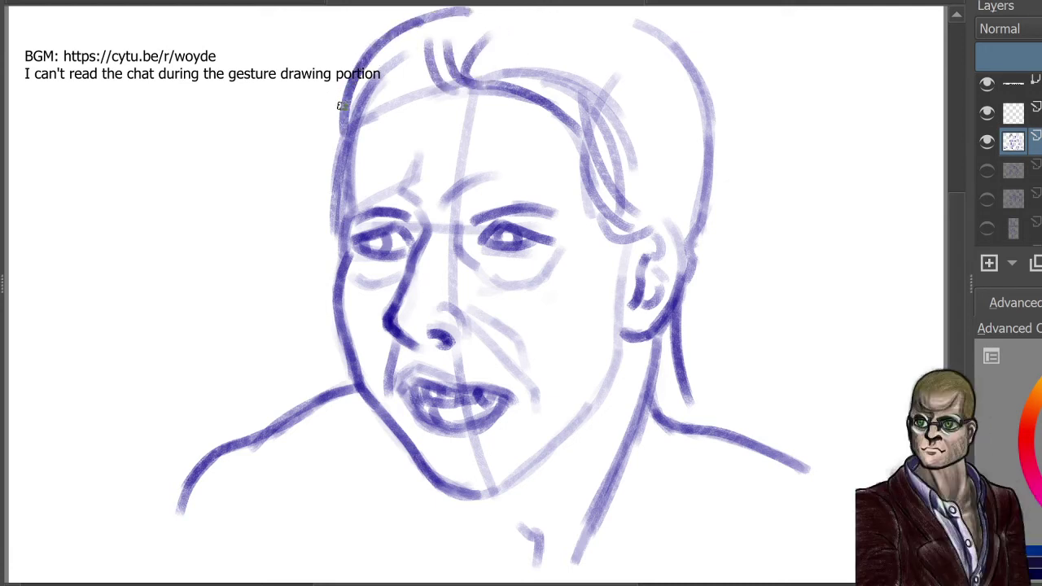
# Step: Complete the outer hair outline across the top of the head and darken it down the back toward the ear
pyautogui.moveTo(348, 80); pyautogui.dragTo(342, 173)
pyautogui.moveTo(471, 14)
pyautogui.mouseDown()
pyautogui.moveTo(556, 14)
pyautogui.moveTo(664, 62)
pyautogui.mouseUp()
pyautogui.moveTo(581, 21); pyautogui.dragTo(700, 130)
pyautogui.moveTo(632, 39); pyautogui.dragTo(710, 155)
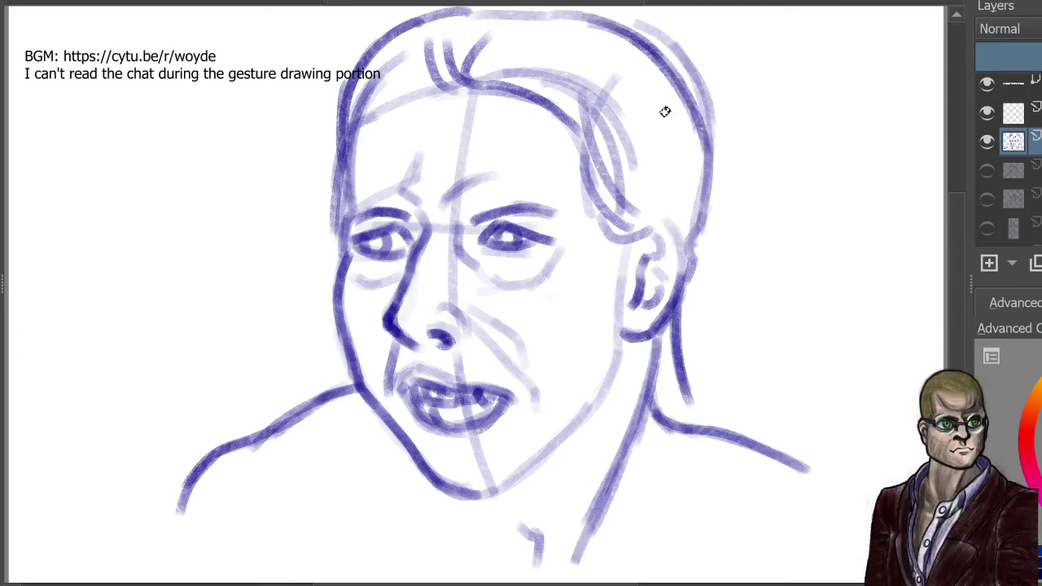
pyautogui.moveTo(681, 87); pyautogui.dragTo(692, 200)
pyautogui.moveTo(699, 123); pyautogui.dragTo(688, 239)
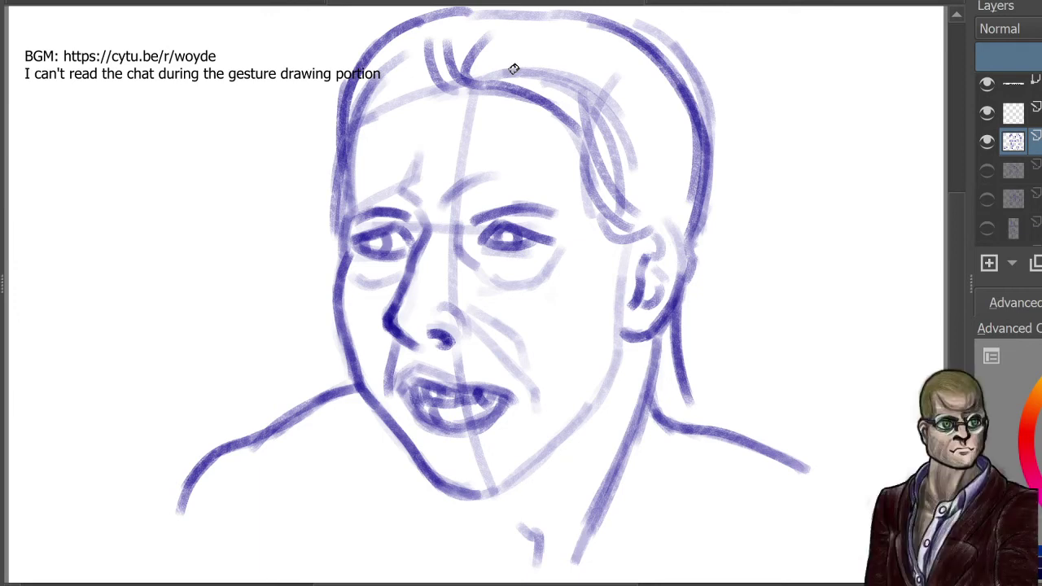
# Step: Draw dark hair strands sweeping back from the forehead and from the near temple toward the ear
pyautogui.moveTo(541, 77)
pyautogui.mouseDown()
pyautogui.moveTo(658, 127)
pyautogui.moveTo(663, 145)
pyautogui.mouseUp()
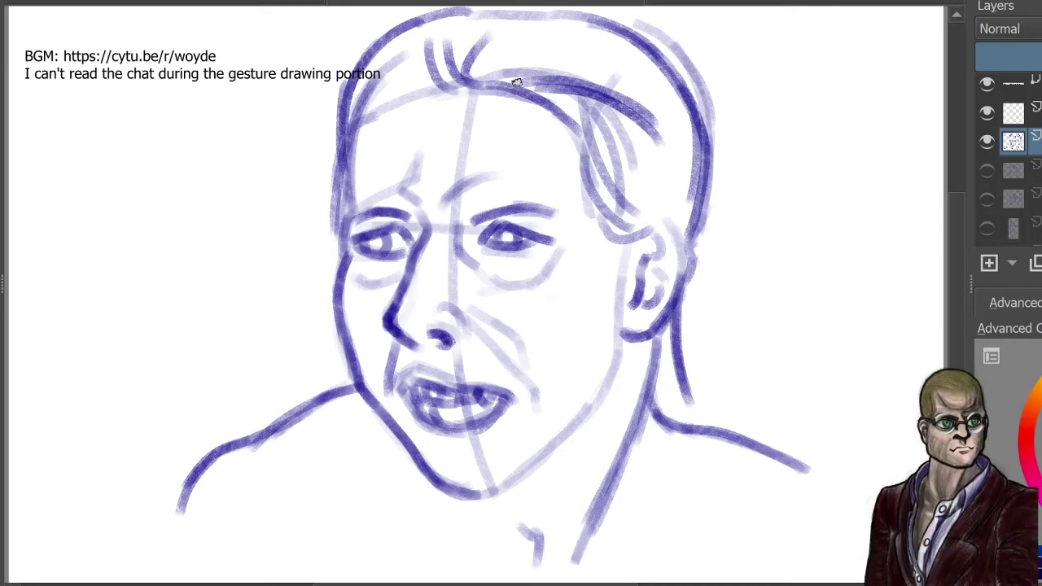
pyautogui.moveTo(497, 88)
pyautogui.mouseDown()
pyautogui.moveTo(611, 50)
pyautogui.moveTo(621, 61)
pyautogui.mouseUp()
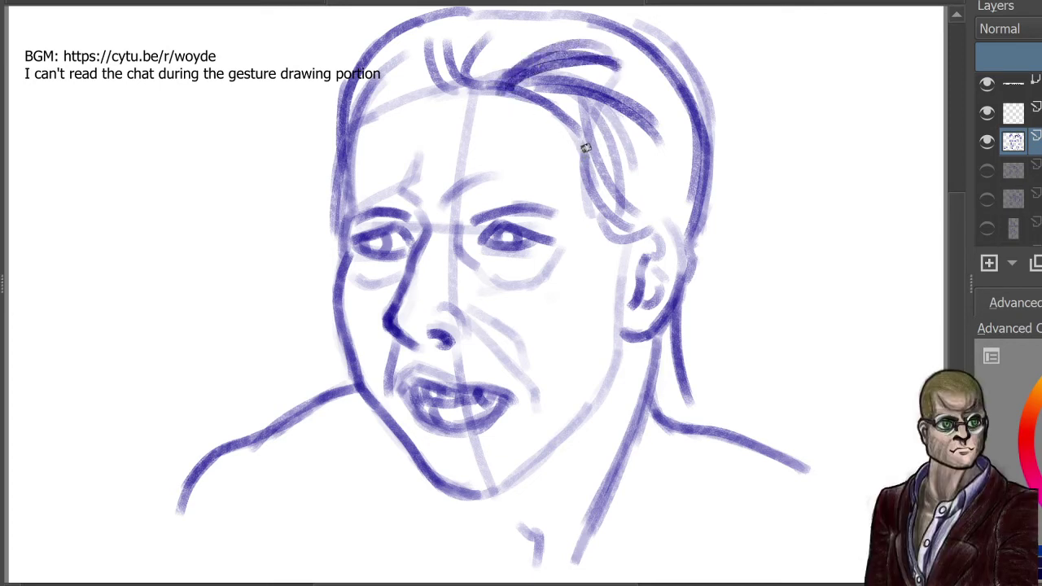
pyautogui.moveTo(584, 146); pyautogui.dragTo(635, 199)
pyautogui.moveTo(579, 124); pyautogui.dragTo(660, 215)
pyautogui.moveTo(592, 151)
pyautogui.mouseDown()
pyautogui.moveTo(658, 207)
pyautogui.moveTo(671, 197)
pyautogui.mouseUp()
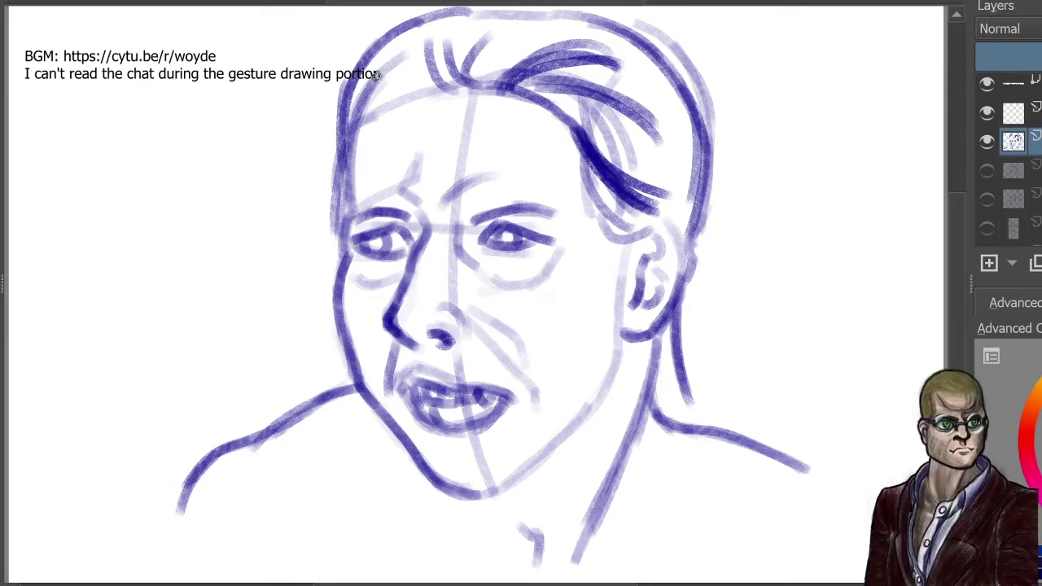
# Step: Fill in the hair with strands at the far hairline, over the crown, and down the near side behind the temple
pyautogui.moveTo(377, 74)
pyautogui.mouseDown()
pyautogui.moveTo(398, 106)
pyautogui.moveTo(387, 106)
pyautogui.mouseUp()
pyautogui.moveTo(373, 52); pyautogui.dragTo(407, 99)
pyautogui.moveTo(405, 32)
pyautogui.mouseDown()
pyautogui.moveTo(419, 93)
pyautogui.moveTo(574, 31)
pyautogui.mouseUp()
pyautogui.moveTo(611, 75)
pyautogui.mouseDown()
pyautogui.moveTo(686, 145)
pyautogui.moveTo(668, 241)
pyautogui.mouseUp()
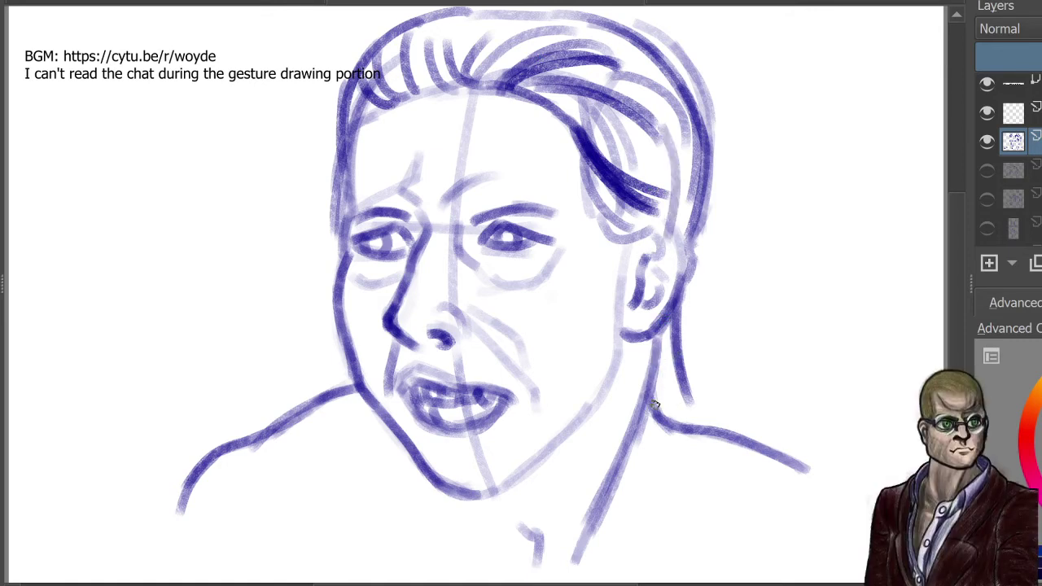
# Step: Sketch the curved line at the base of the neck and the garment edges running down from both shoulders
pyautogui.moveTo(656, 404); pyautogui.dragTo(733, 388)
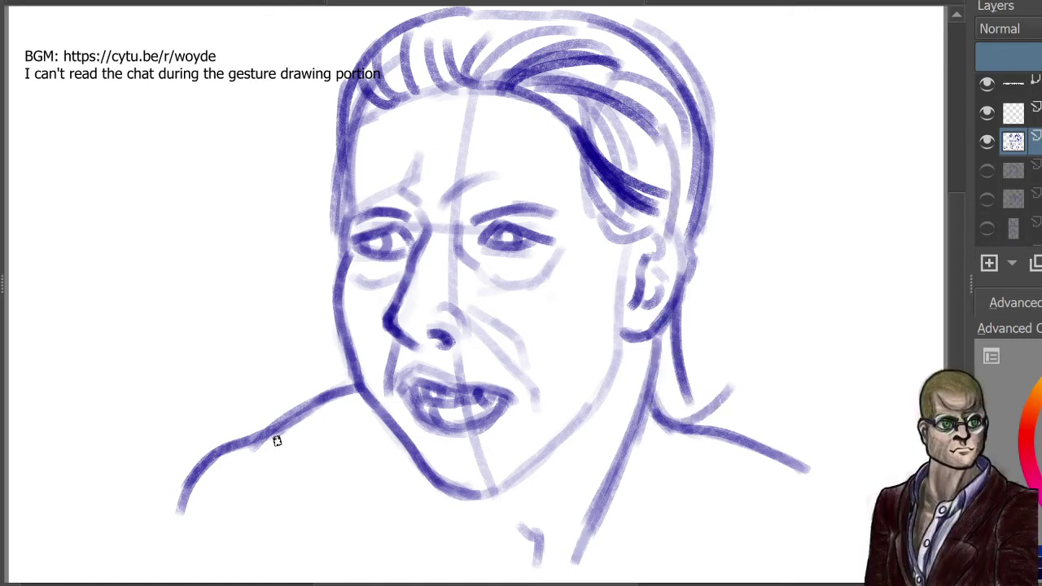
pyautogui.moveTo(314, 399)
pyautogui.mouseDown()
pyautogui.moveTo(285, 422)
pyautogui.moveTo(285, 473)
pyautogui.mouseUp()
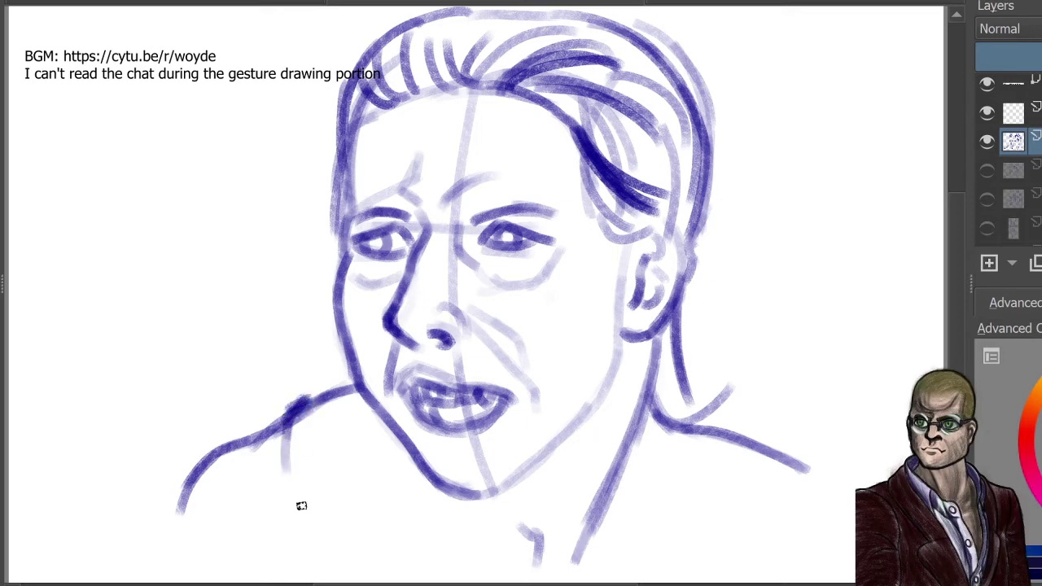
pyautogui.moveTo(286, 433); pyautogui.dragTo(356, 554)
pyautogui.moveTo(326, 516); pyautogui.dragTo(387, 580)
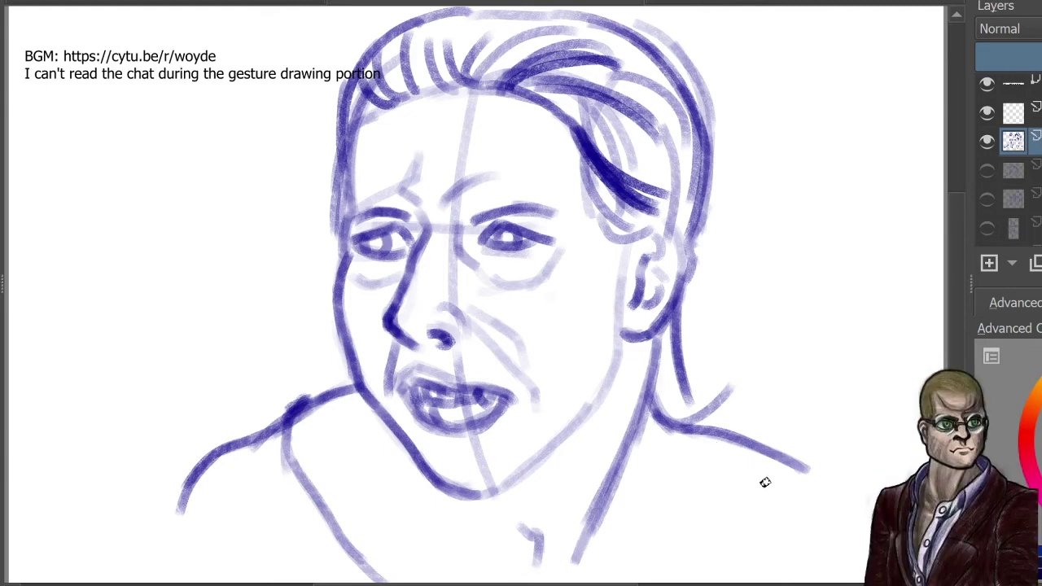
pyautogui.moveTo(748, 448)
pyautogui.mouseDown()
pyautogui.moveTo(775, 511)
pyautogui.moveTo(733, 582)
pyautogui.mouseUp()
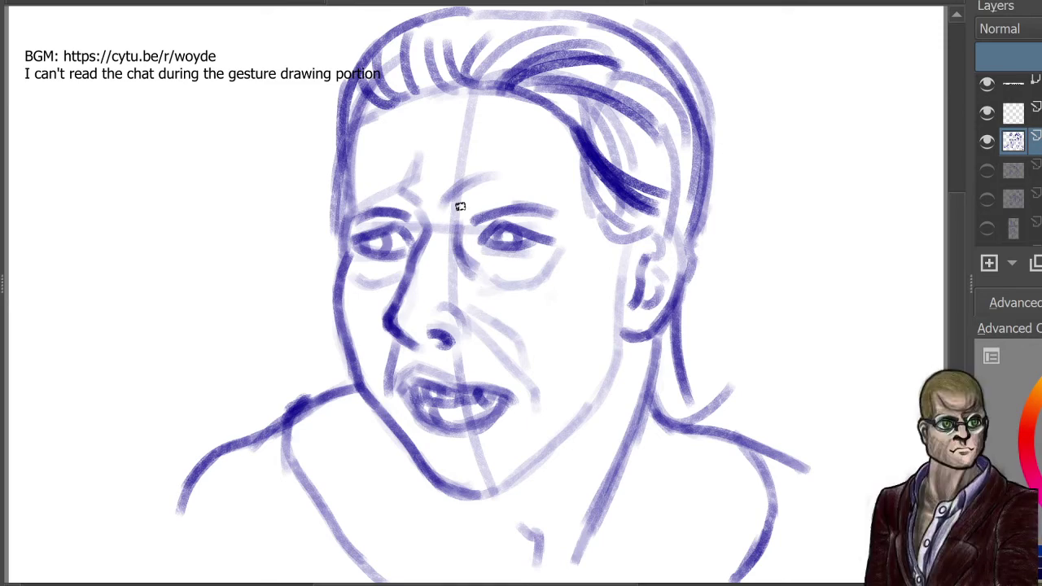
# Step: Add frown creases above both brows, then a shadow line under the lower lip and a short far-side neck line below the jaw
pyautogui.moveTo(458, 185); pyautogui.dragTo(497, 165)
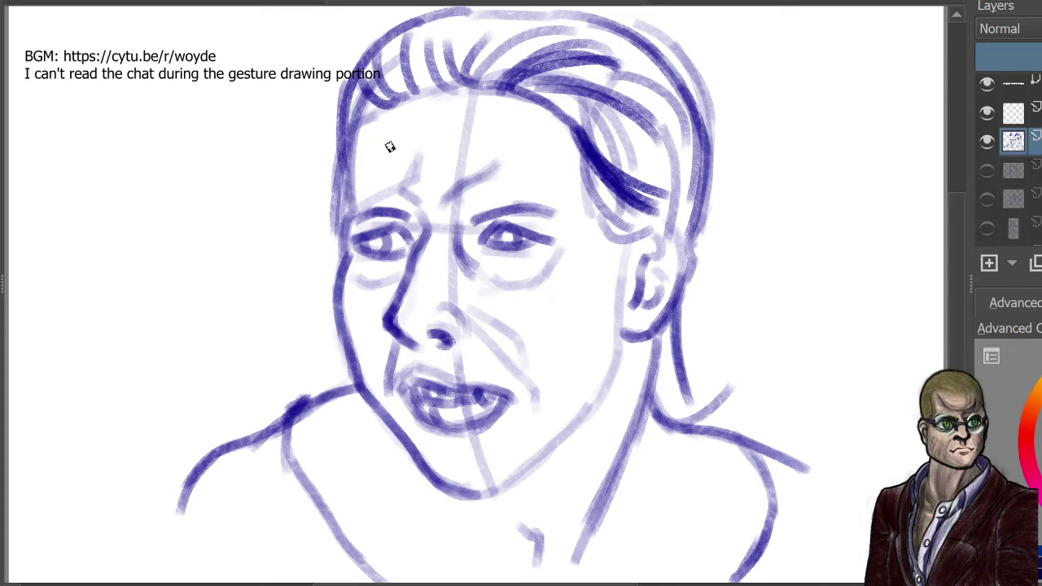
pyautogui.moveTo(358, 158); pyautogui.dragTo(389, 186)
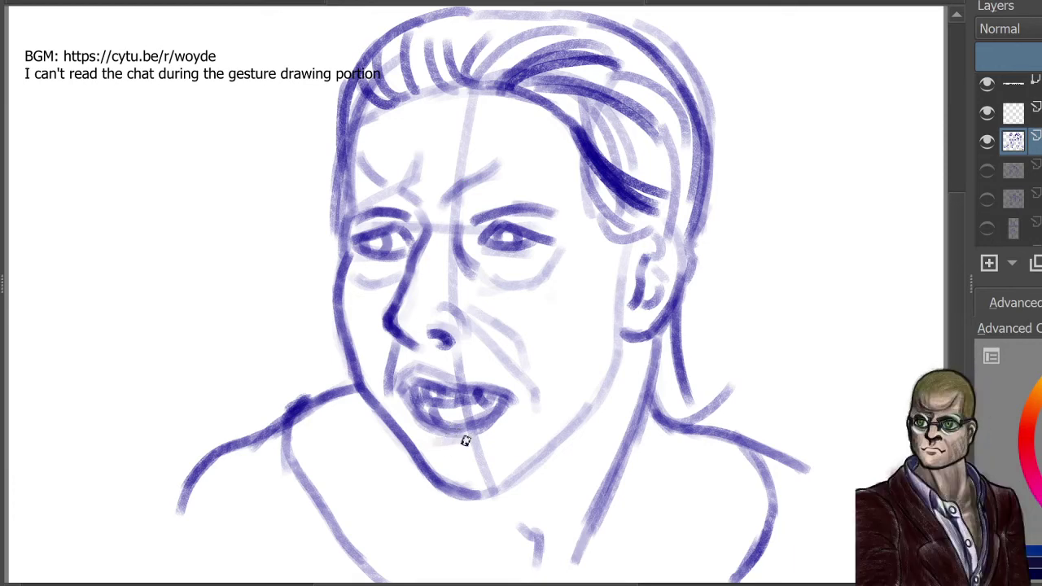
pyautogui.moveTo(466, 442); pyautogui.dragTo(485, 446)
pyautogui.moveTo(402, 443); pyautogui.dragTo(423, 506)
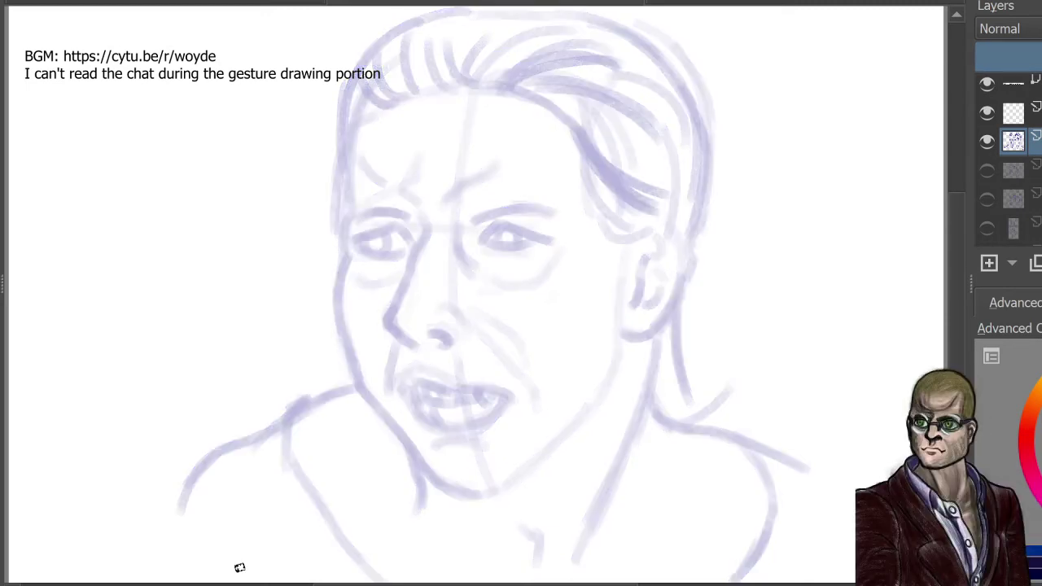
# Step: Put the empty layer above the sketch into a group, lower the sketch layer's opacity, and make the grouped layer active
pyautogui.press('pageup')
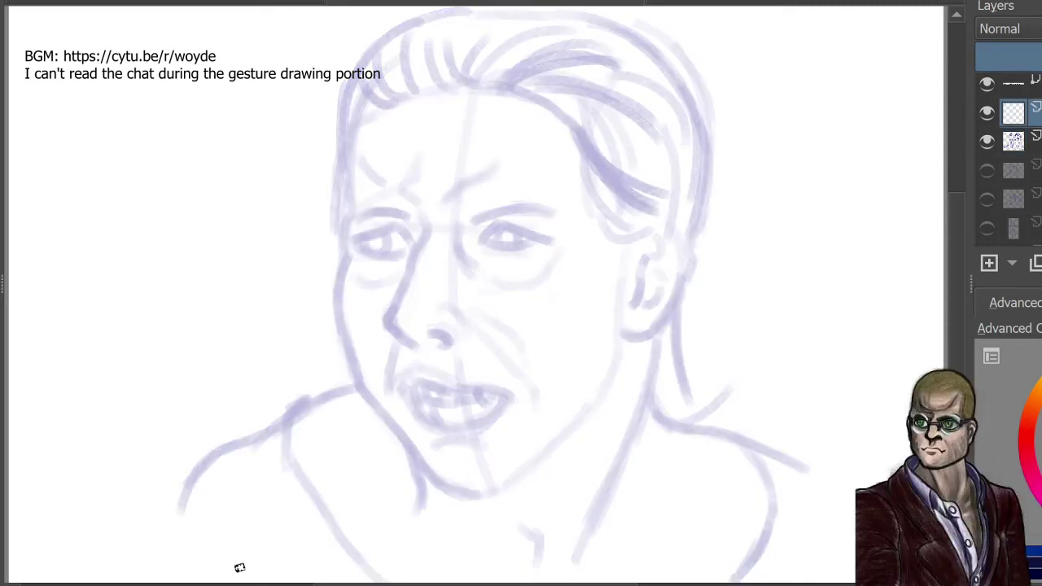
pyautogui.hotkey('ctrl', 'g')
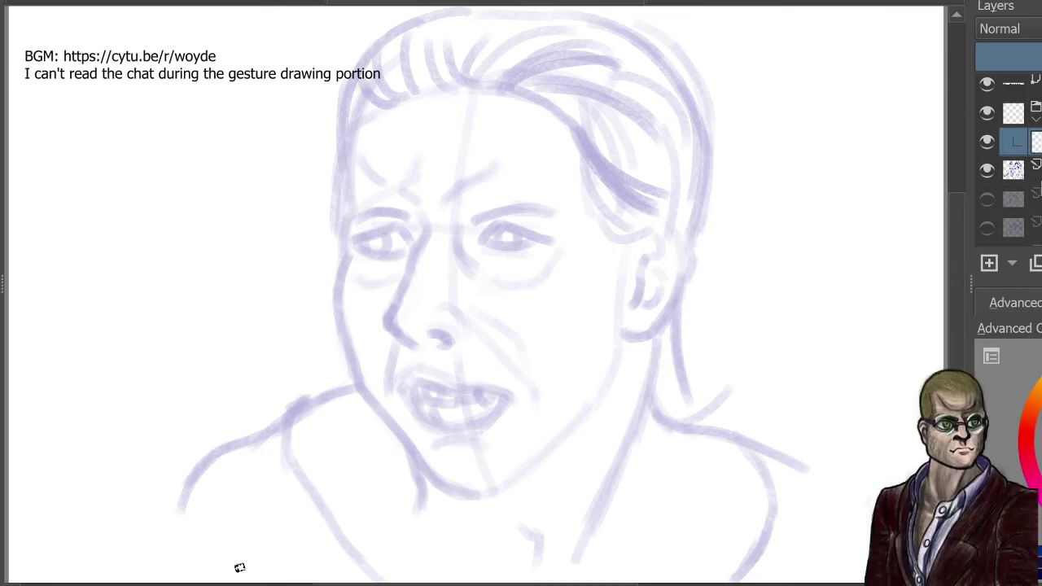
pyautogui.press('pagedown')
pyautogui.click(1031, 62)
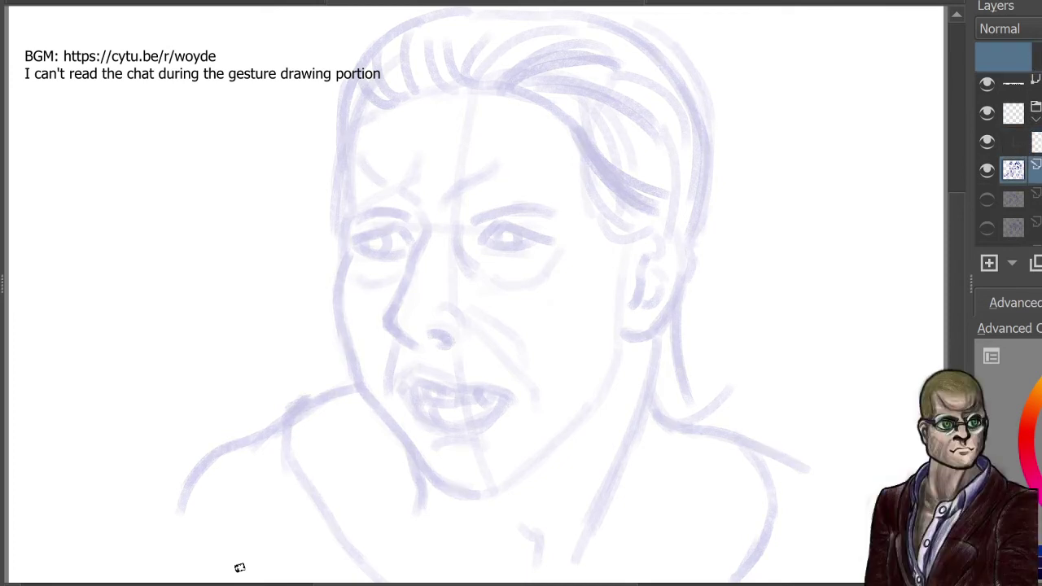
pyautogui.hotkey('alt', ']')
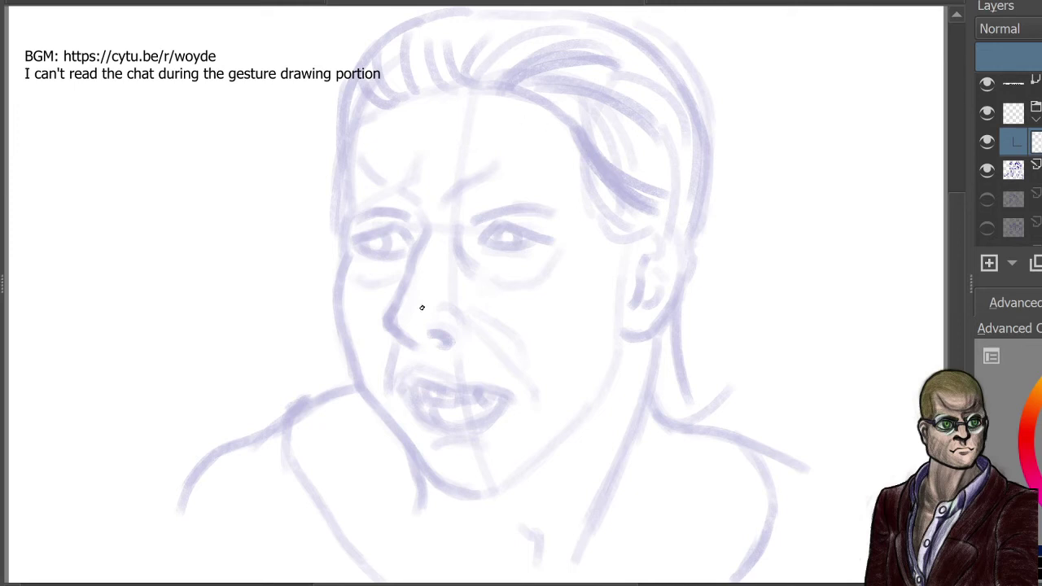
# Step: Draw a large construction circle over the head, then a side-plane oval over the near temple and a fainter one on the far side
pyautogui.moveTo(354, 252)
pyautogui.mouseDown()
pyautogui.moveTo(681, 123)
pyautogui.moveTo(346, 276)
pyautogui.moveTo(647, 126)
pyautogui.moveTo(367, 239)
pyautogui.moveTo(680, 192)
pyautogui.moveTo(377, 158)
pyautogui.moveTo(646, 244)
pyautogui.moveTo(465, 62)
pyautogui.moveTo(554, 371)
pyautogui.moveTo(539, 58)
pyautogui.moveTo(399, 368)
pyautogui.moveTo(651, 111)
pyautogui.moveTo(370, 269)
pyautogui.moveTo(635, 346)
pyautogui.moveTo(403, 154)
pyautogui.moveTo(519, 46)
pyautogui.mouseUp()
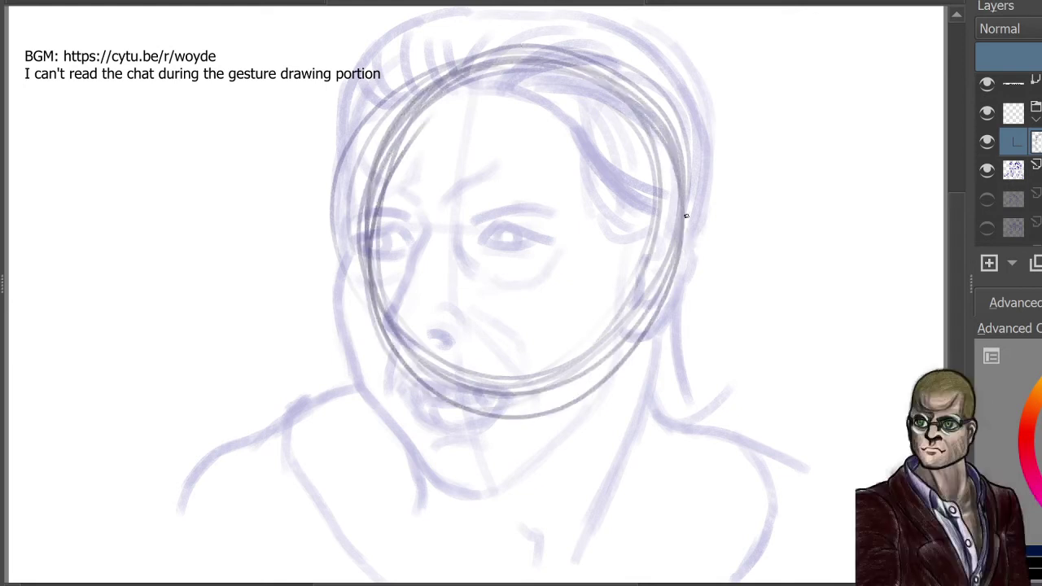
pyautogui.moveTo(600, 318)
pyautogui.mouseDown()
pyautogui.moveTo(598, 177)
pyautogui.moveTo(643, 317)
pyautogui.moveTo(594, 252)
pyautogui.moveTo(651, 321)
pyautogui.mouseUp()
pyautogui.moveTo(368, 173)
pyautogui.mouseDown()
pyautogui.moveTo(374, 290)
pyautogui.moveTo(404, 162)
pyautogui.moveTo(366, 272)
pyautogui.mouseUp()
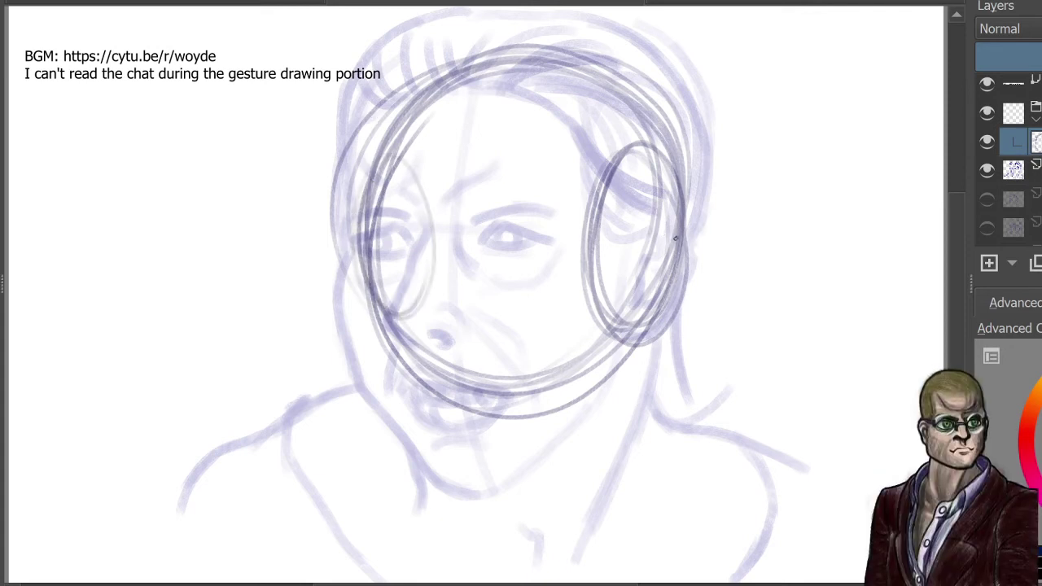
# Step: Mark the middle, upper and lower levels of both side-plane ovals with short horizontal lines
pyautogui.moveTo(677, 240); pyautogui.dragTo(608, 242)
pyautogui.moveTo(659, 145); pyautogui.dragTo(586, 148)
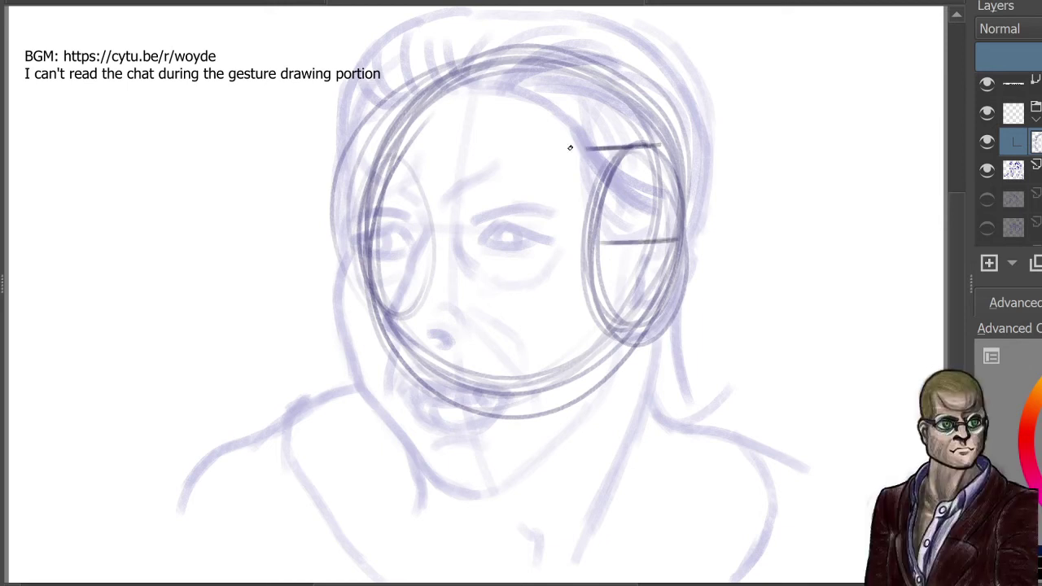
pyautogui.moveTo(660, 332); pyautogui.dragTo(585, 335)
pyautogui.moveTo(428, 240); pyautogui.dragTo(368, 243)
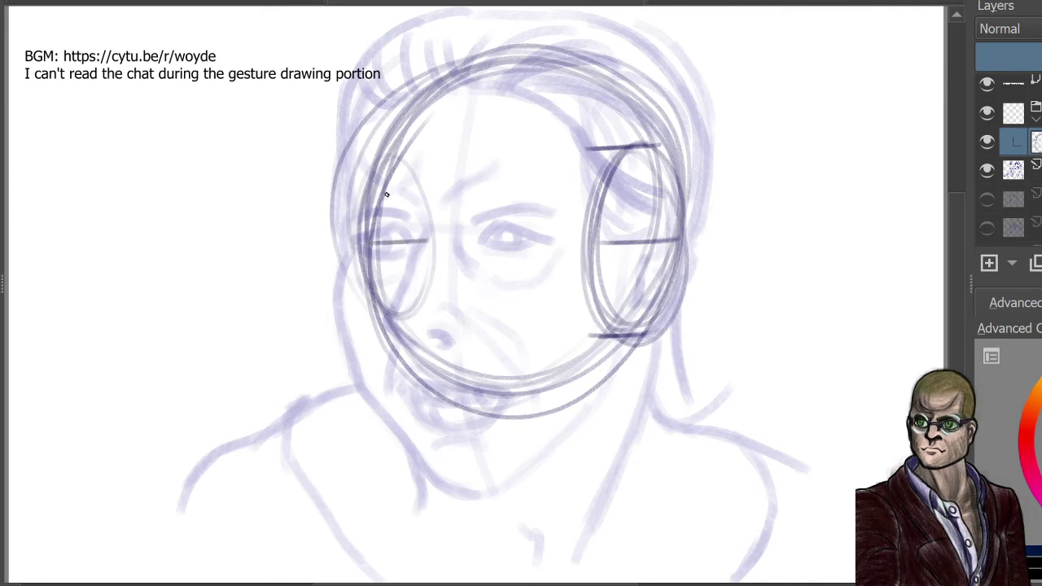
pyautogui.moveTo(417, 166); pyautogui.dragTo(365, 167)
pyautogui.moveTo(421, 316); pyautogui.dragTo(368, 319)
# Step: Connect the upper, middle and lower marks across the face and add short upright ticks at both ends of the upper line
pyautogui.moveTo(574, 150); pyautogui.dragTo(405, 153)
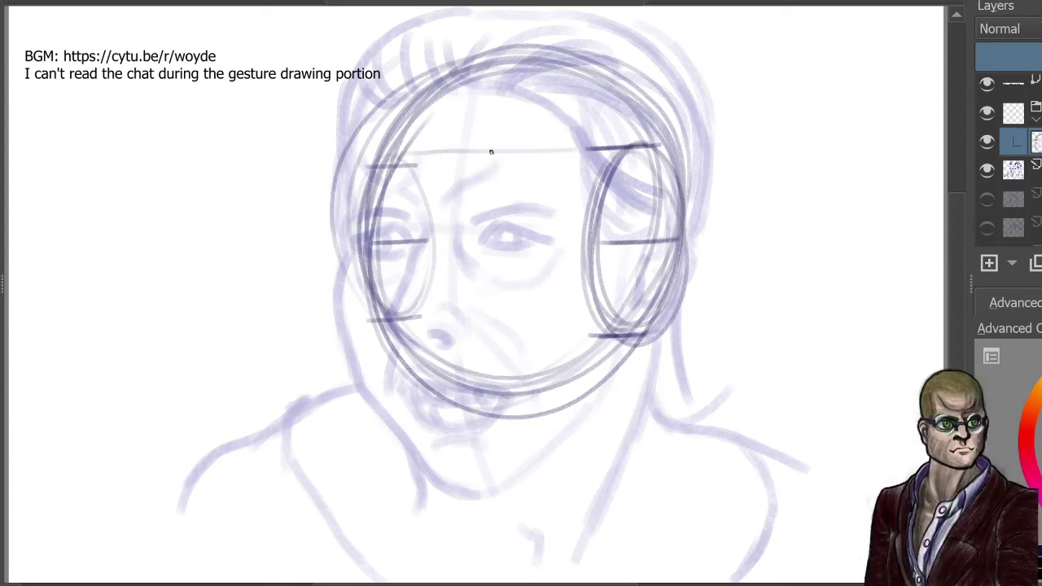
pyautogui.hotkey('ctrl', 'z')
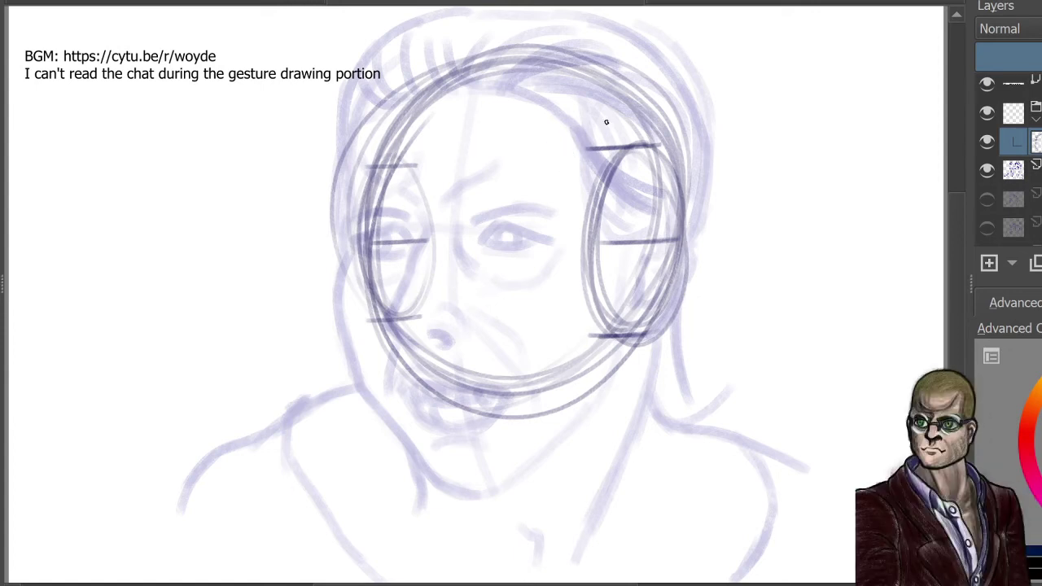
pyautogui.moveTo(579, 150); pyautogui.dragTo(358, 160)
pyautogui.moveTo(601, 243); pyautogui.dragTo(359, 244)
pyautogui.moveTo(590, 336); pyautogui.dragTo(363, 316)
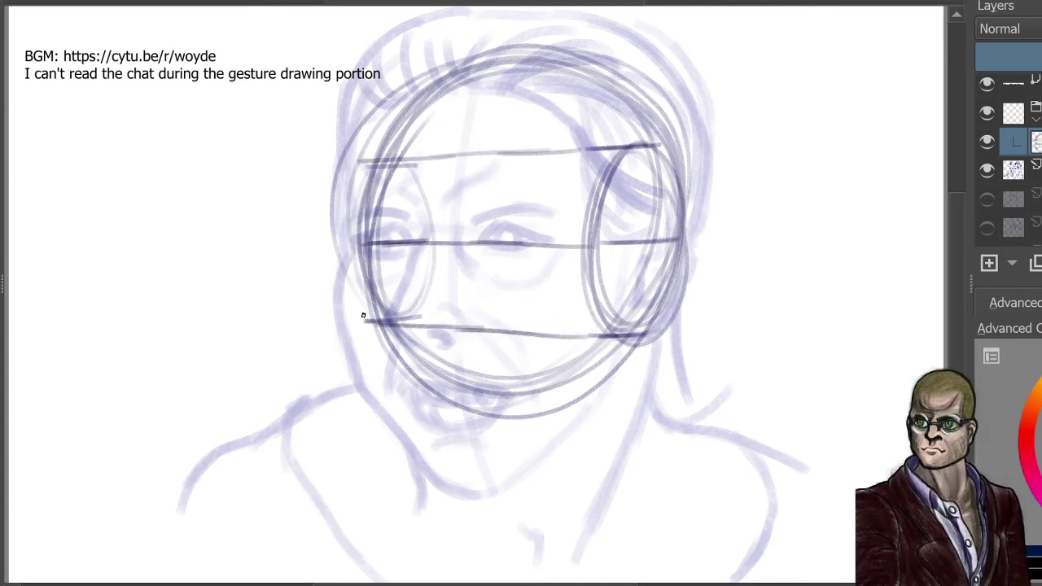
pyautogui.moveTo(364, 161); pyautogui.dragTo(364, 135)
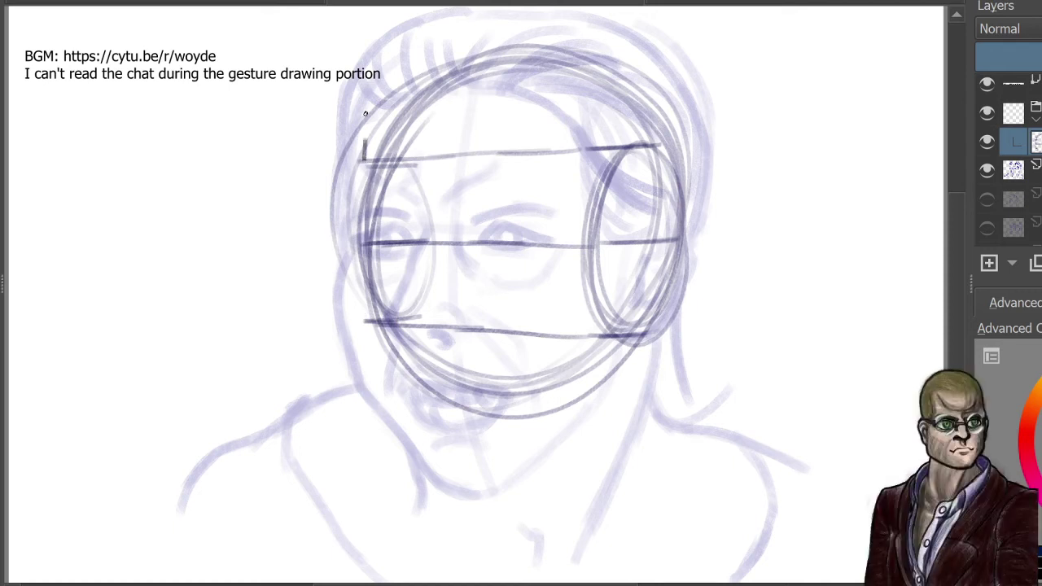
pyautogui.moveTo(586, 149); pyautogui.dragTo(586, 116)
pyautogui.moveTo(470, 153); pyautogui.dragTo(469, 101)
pyautogui.moveTo(468, 224)
pyautogui.mouseDown()
pyautogui.moveTo(465, 133)
pyautogui.moveTo(464, 249)
pyautogui.mouseUp()
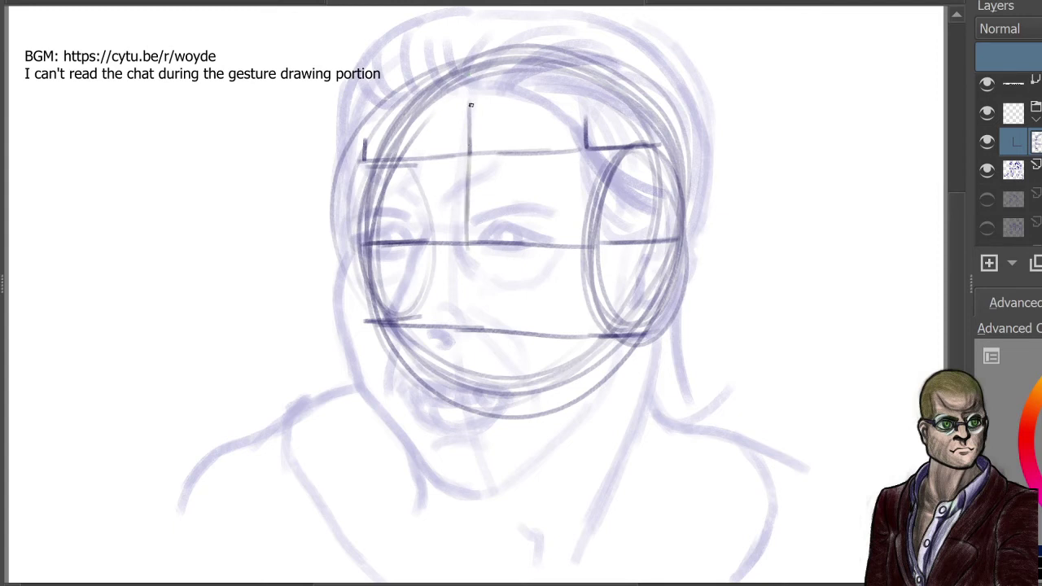
pyautogui.moveTo(467, 136); pyautogui.dragTo(470, 285)
pyautogui.moveTo(467, 166); pyautogui.dragTo(469, 329)
pyautogui.moveTo(466, 222); pyautogui.dragTo(470, 372)
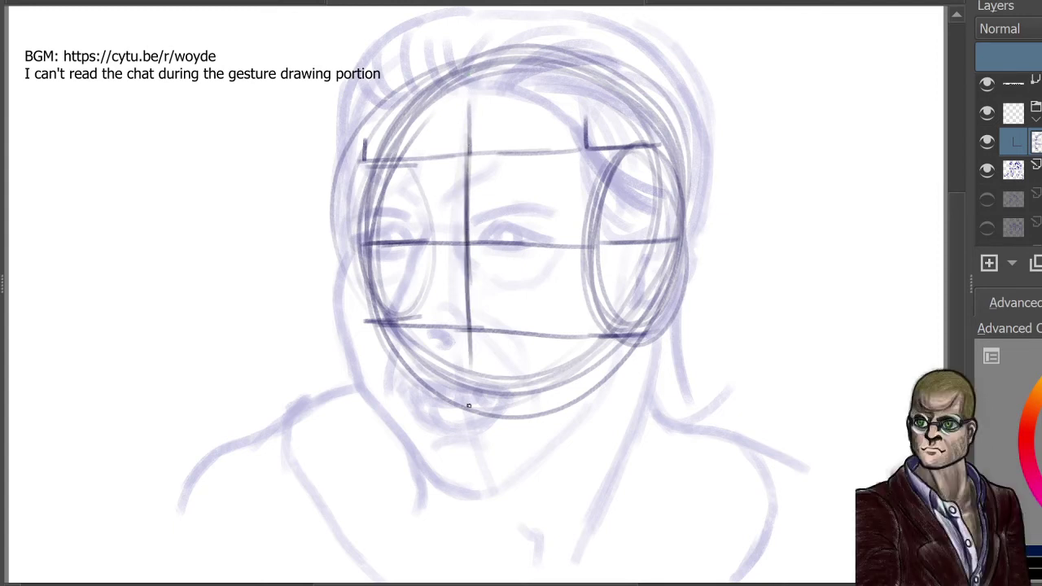
pyautogui.moveTo(469, 293); pyautogui.dragTo(475, 418)
pyautogui.moveTo(473, 343); pyautogui.dragTo(470, 494)
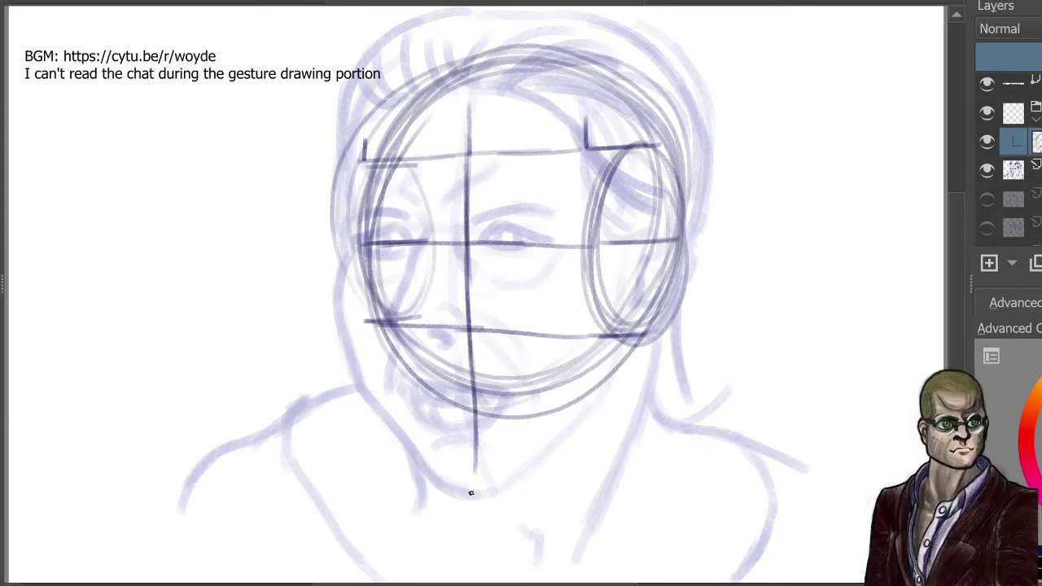
pyautogui.hotkey('ctrl', 'z')
pyautogui.hotkey('ctrl', 'z')
pyautogui.hotkey('ctrl', 'z')
pyautogui.hotkey('ctrl', 'z')
pyautogui.hotkey('ctrl', 'z')
pyautogui.hotkey('ctrl', 'z')
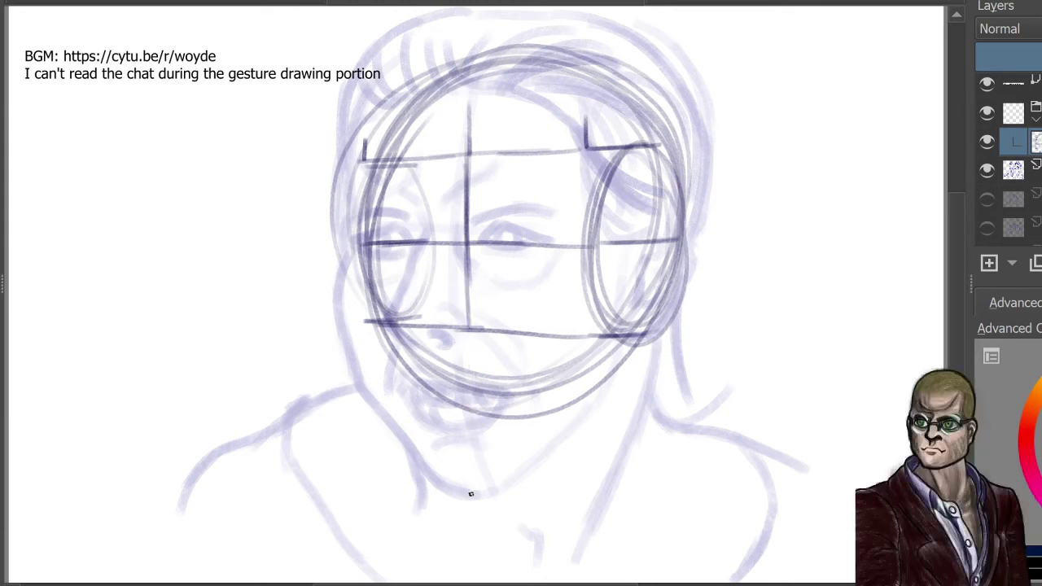
pyautogui.moveTo(469, 225); pyautogui.dragTo(469, 101)
pyautogui.moveTo(470, 137); pyautogui.dragTo(470, 156)
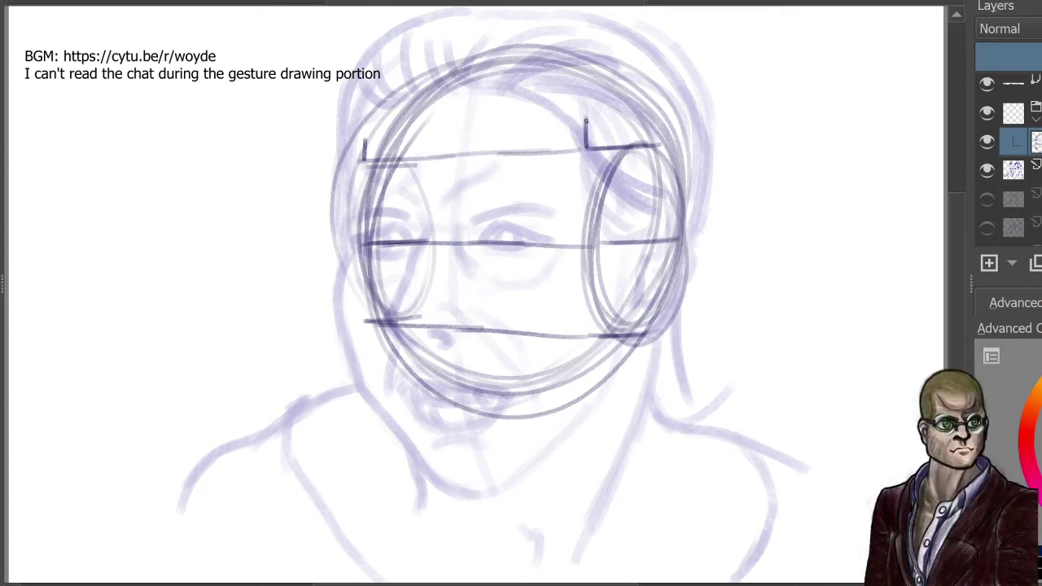
# Step: Cap both upright ticks, join them with a slanted forehead line, and mark the face's centre between the two upper lines
pyautogui.moveTo(582, 118); pyautogui.dragTo(596, 120)
pyautogui.moveTo(360, 148); pyautogui.dragTo(374, 148)
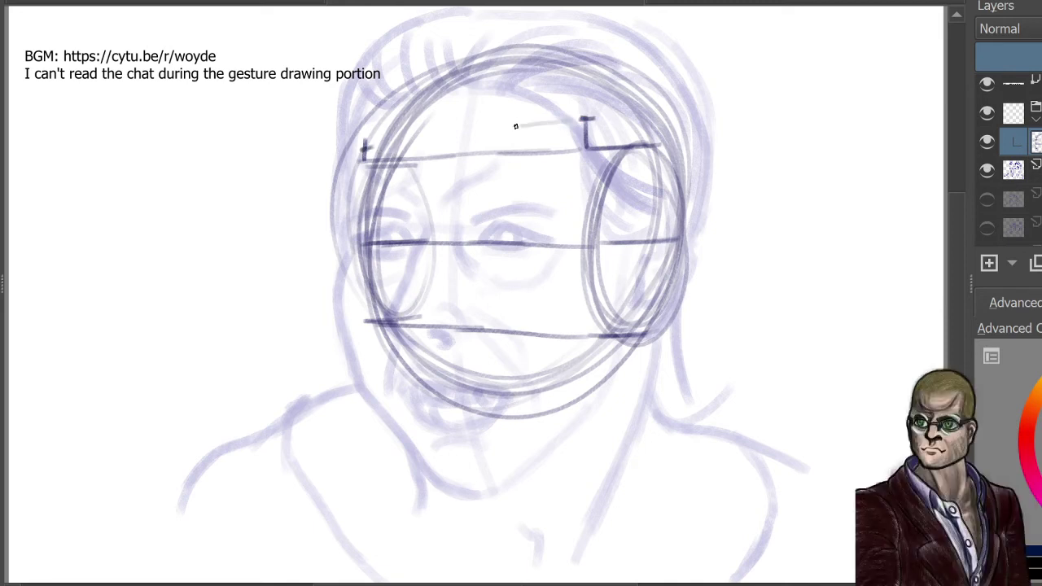
pyautogui.moveTo(572, 120); pyautogui.dragTo(366, 146)
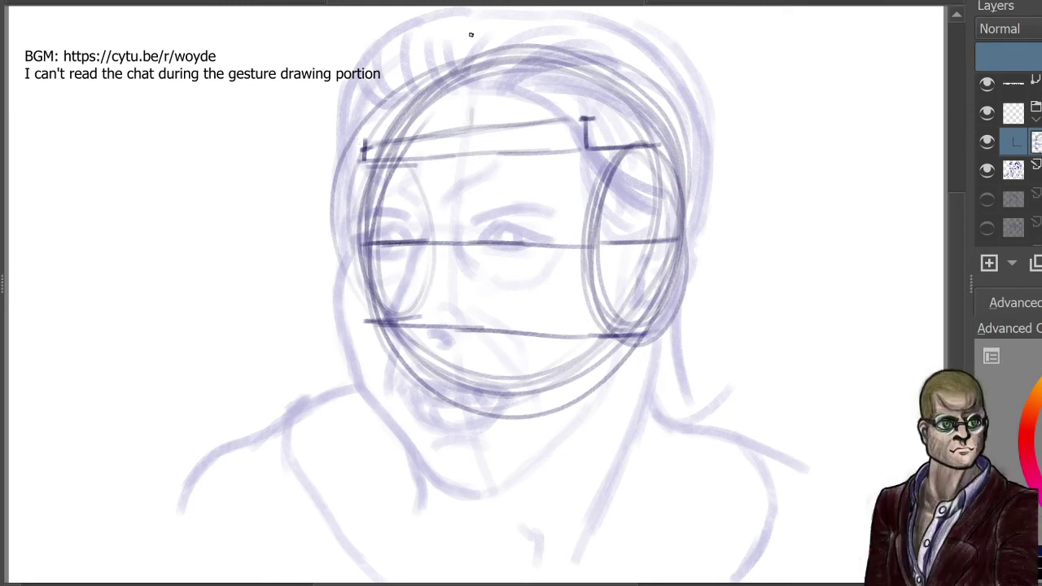
pyautogui.moveTo(444, 136); pyautogui.dragTo(445, 157)
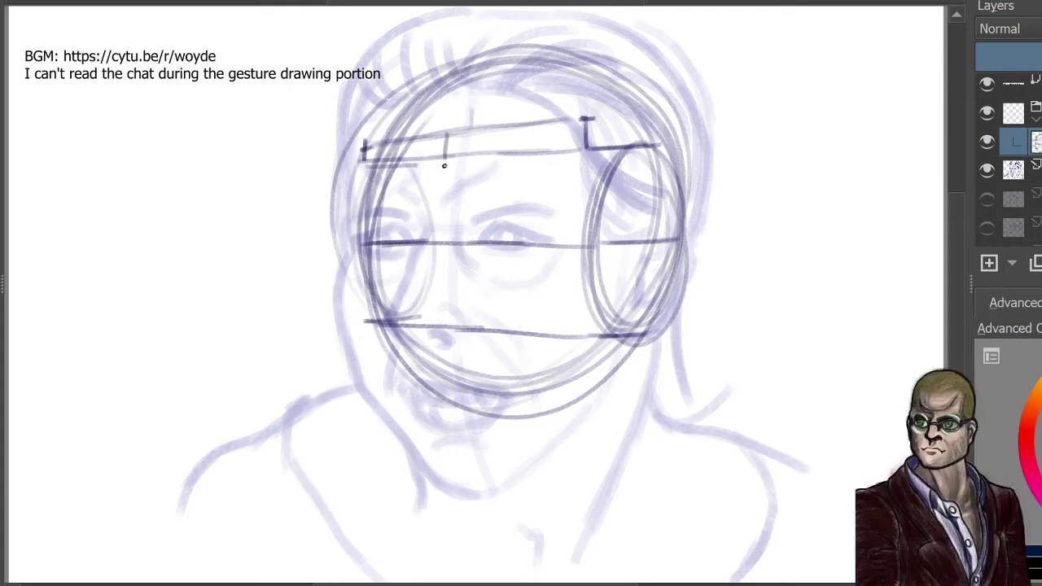
# Step: Draw the vertical centre line from the forehead down to the chin and a short horizontal mark below the mouth
pyautogui.moveTo(447, 136); pyautogui.dragTo(443, 326)
pyautogui.moveTo(442, 195); pyautogui.dragTo(448, 441)
pyautogui.moveTo(444, 386); pyautogui.dragTo(451, 480)
pyautogui.moveTo(445, 419); pyautogui.dragTo(451, 484)
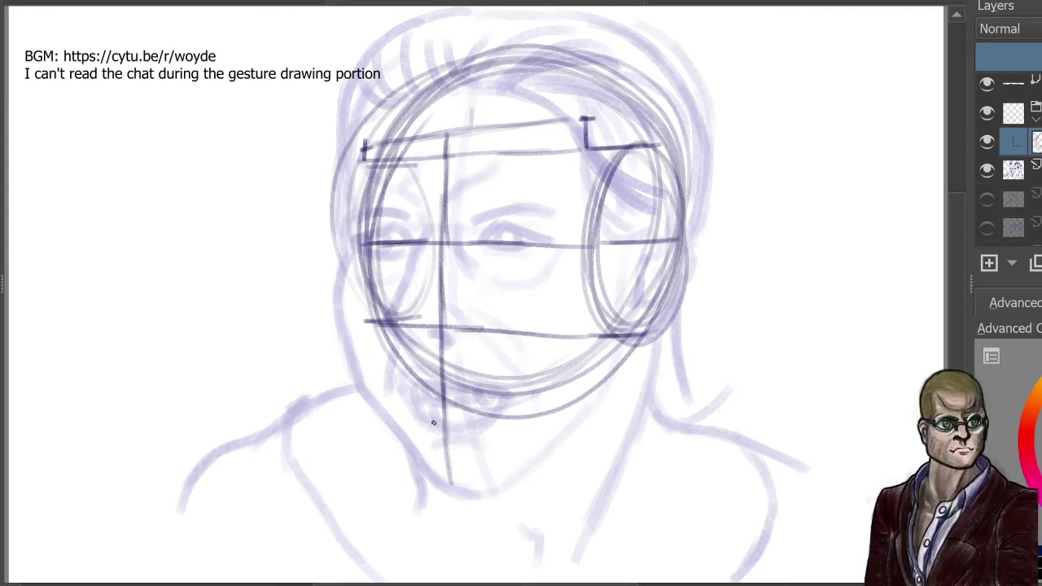
pyautogui.moveTo(489, 426); pyautogui.dragTo(428, 425)
pyautogui.moveTo(503, 432); pyautogui.dragTo(429, 424)
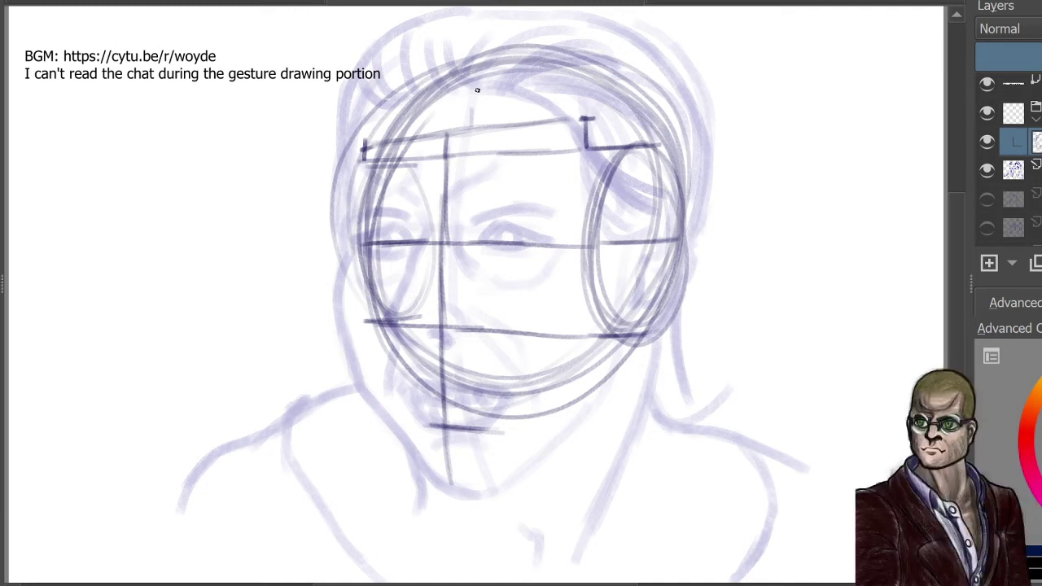
# Step: Add a new layer in the group, lower the opacity of the first construction layer, and make the new layer active
pyautogui.click(988, 262)
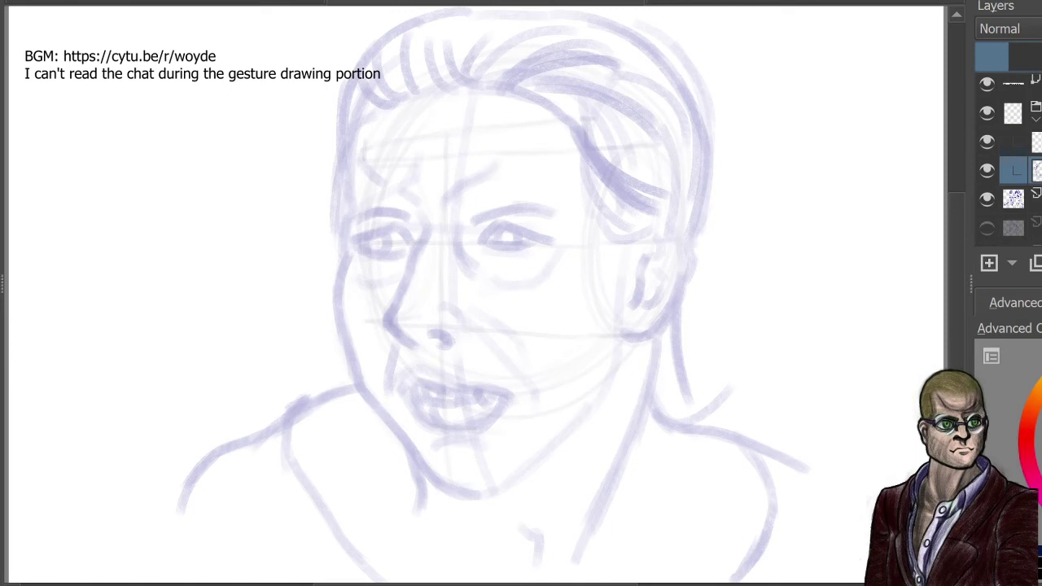
pyautogui.click(1026, 60)
pyautogui.click(1028, 142)
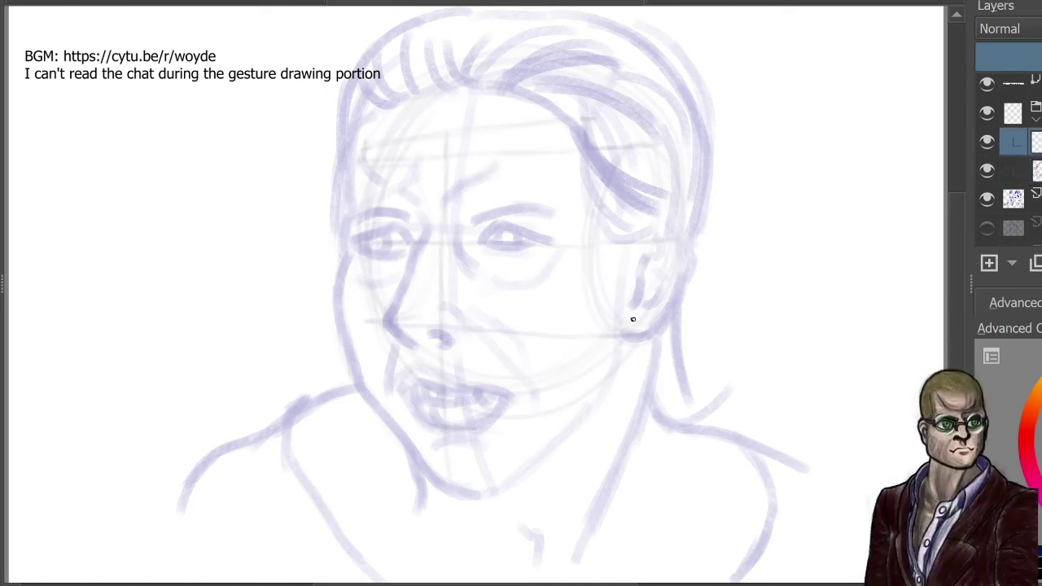
# Step: Draw a second construction circle over the head and mark where the near side plane meets its upper and lower edges
pyautogui.moveTo(538, 392)
pyautogui.mouseDown()
pyautogui.moveTo(386, 346)
pyautogui.moveTo(377, 145)
pyautogui.moveTo(552, 83)
pyautogui.moveTo(678, 208)
pyautogui.moveTo(600, 369)
pyautogui.moveTo(400, 356)
pyautogui.moveTo(369, 149)
pyautogui.moveTo(579, 98)
pyautogui.moveTo(641, 305)
pyautogui.moveTo(420, 394)
pyautogui.moveTo(377, 168)
pyautogui.moveTo(637, 139)
pyautogui.moveTo(557, 384)
pyautogui.moveTo(480, 391)
pyautogui.mouseUp()
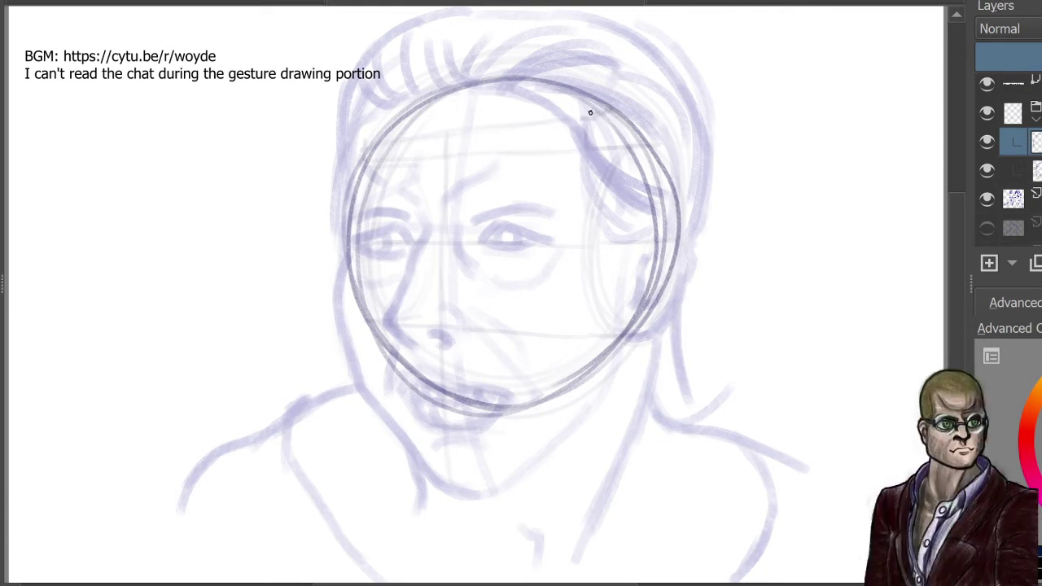
pyautogui.moveTo(594, 118)
pyautogui.mouseDown()
pyautogui.moveTo(568, 165)
pyautogui.moveTo(599, 108)
pyautogui.moveTo(627, 110)
pyautogui.mouseUp()
pyautogui.moveTo(599, 359); pyautogui.dragTo(614, 356)
# Step: Draw a wide side-plane oval between the two marks on the near side and darken its outline
pyautogui.moveTo(580, 122); pyautogui.dragTo(547, 244)
pyautogui.moveTo(568, 147); pyautogui.dragTo(550, 313)
pyautogui.moveTo(547, 214)
pyautogui.mouseDown()
pyautogui.moveTo(587, 352)
pyautogui.moveTo(552, 305)
pyautogui.mouseUp()
pyautogui.moveTo(548, 251)
pyautogui.mouseDown()
pyautogui.moveTo(601, 107)
pyautogui.moveTo(658, 218)
pyautogui.mouseUp()
pyautogui.moveTo(627, 119); pyautogui.dragTo(655, 303)
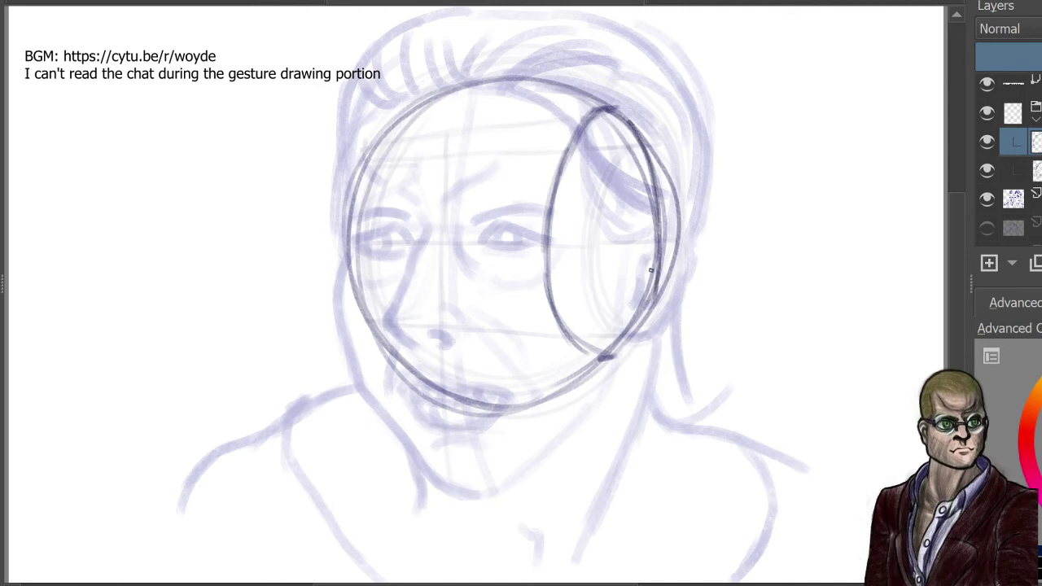
pyautogui.moveTo(656, 237)
pyautogui.mouseDown()
pyautogui.moveTo(600, 348)
pyautogui.moveTo(560, 262)
pyautogui.moveTo(599, 108)
pyautogui.moveTo(645, 198)
pyautogui.moveTo(649, 324)
pyautogui.moveTo(576, 342)
pyautogui.moveTo(560, 160)
pyautogui.mouseUp()
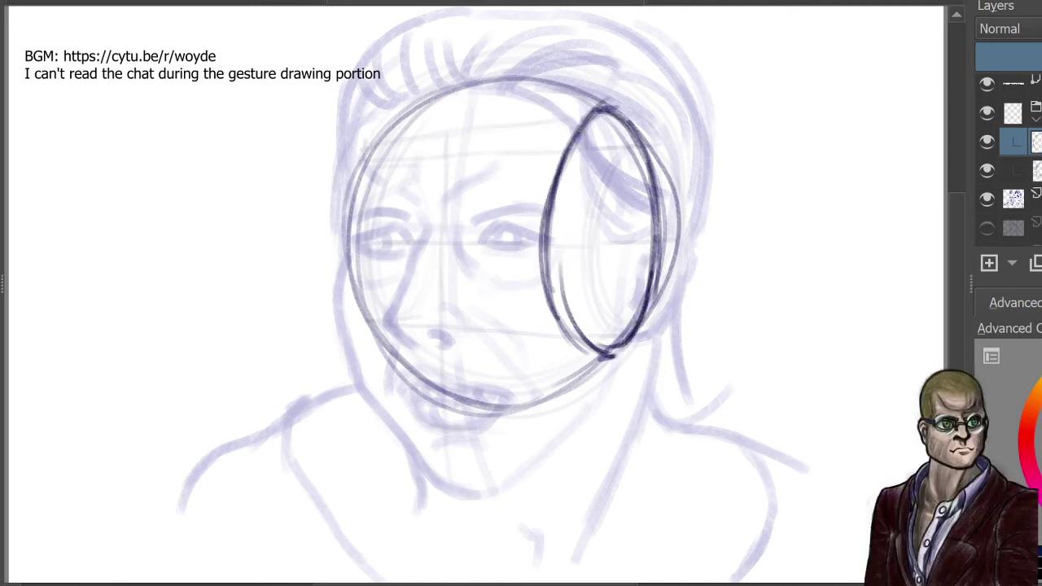
pyautogui.moveTo(553, 238); pyautogui.dragTo(618, 138)
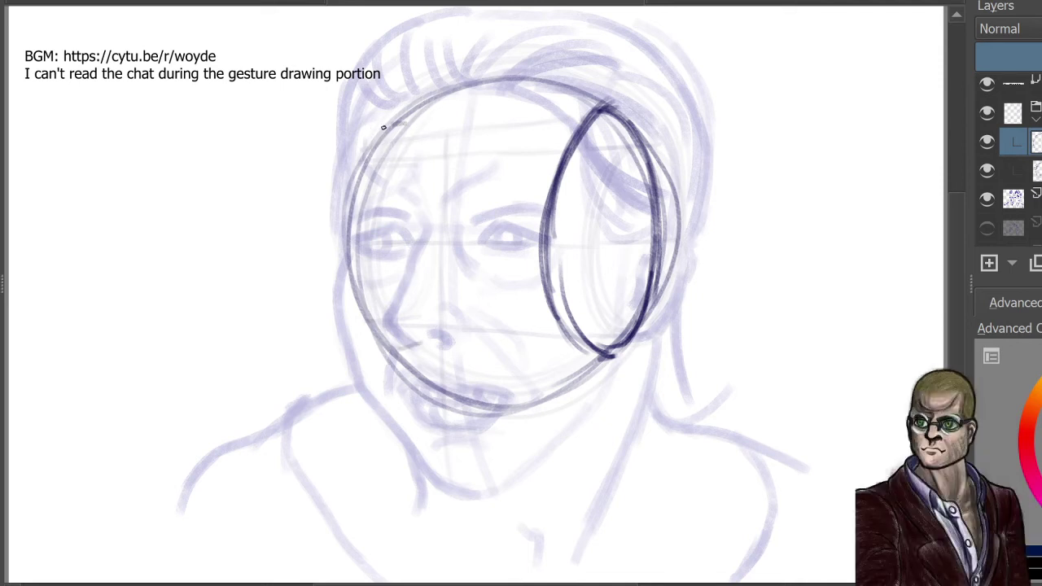
# Step: Draw the matching side-plane oval on the far side of the circle and darken its outline
pyautogui.moveTo(395, 126)
pyautogui.mouseDown()
pyautogui.moveTo(366, 220)
pyautogui.moveTo(367, 273)
pyautogui.mouseUp()
pyautogui.moveTo(370, 176); pyautogui.dragTo(384, 333)
pyautogui.moveTo(362, 221); pyautogui.dragTo(395, 346)
pyautogui.moveTo(368, 296); pyautogui.dragTo(390, 337)
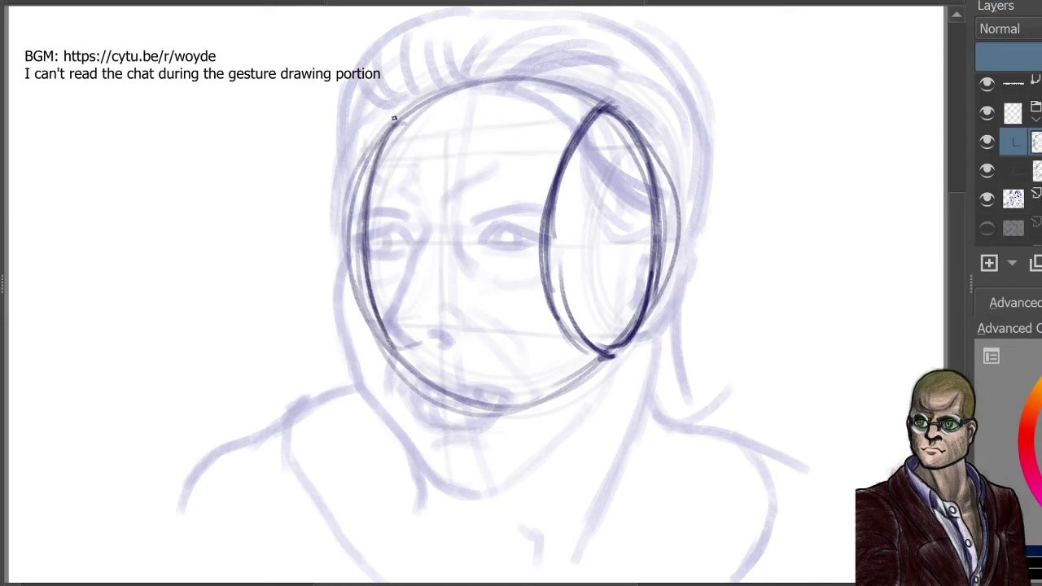
pyautogui.moveTo(397, 121); pyautogui.dragTo(447, 241)
pyautogui.moveTo(442, 200)
pyautogui.mouseDown()
pyautogui.moveTo(425, 342)
pyautogui.moveTo(389, 342)
pyautogui.mouseUp()
pyautogui.moveTo(402, 119); pyautogui.dragTo(449, 244)
pyautogui.moveTo(438, 176)
pyautogui.mouseDown()
pyautogui.moveTo(432, 283)
pyautogui.moveTo(387, 356)
pyautogui.mouseUp()
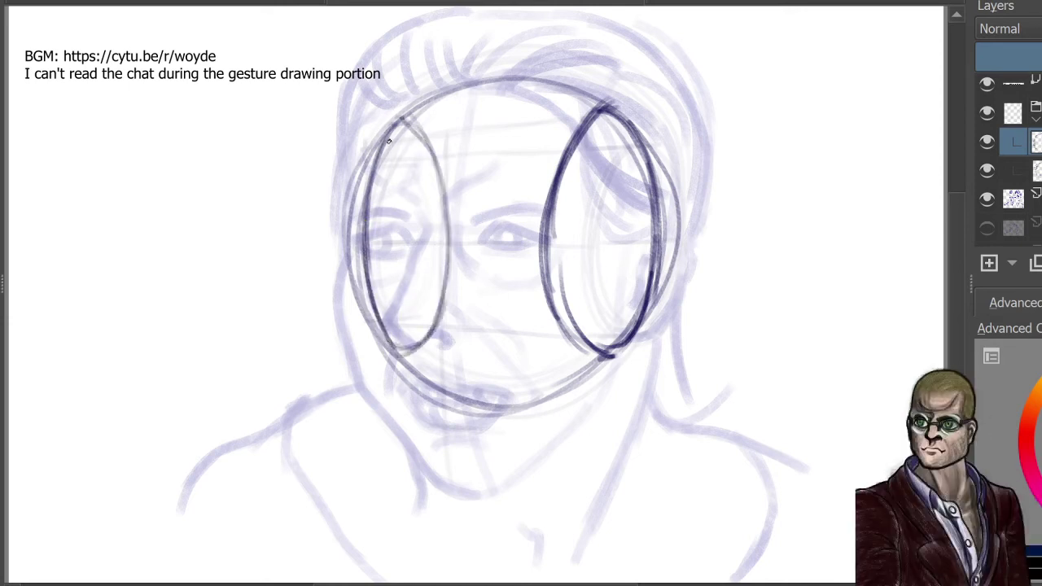
pyautogui.moveTo(399, 119)
pyautogui.mouseDown()
pyautogui.moveTo(431, 212)
pyautogui.moveTo(444, 197)
pyautogui.moveTo(398, 336)
pyautogui.moveTo(355, 171)
pyautogui.moveTo(397, 348)
pyautogui.moveTo(361, 228)
pyautogui.mouseUp()
pyautogui.moveTo(377, 323); pyautogui.dragTo(375, 163)
pyautogui.moveTo(360, 244); pyautogui.dragTo(401, 120)
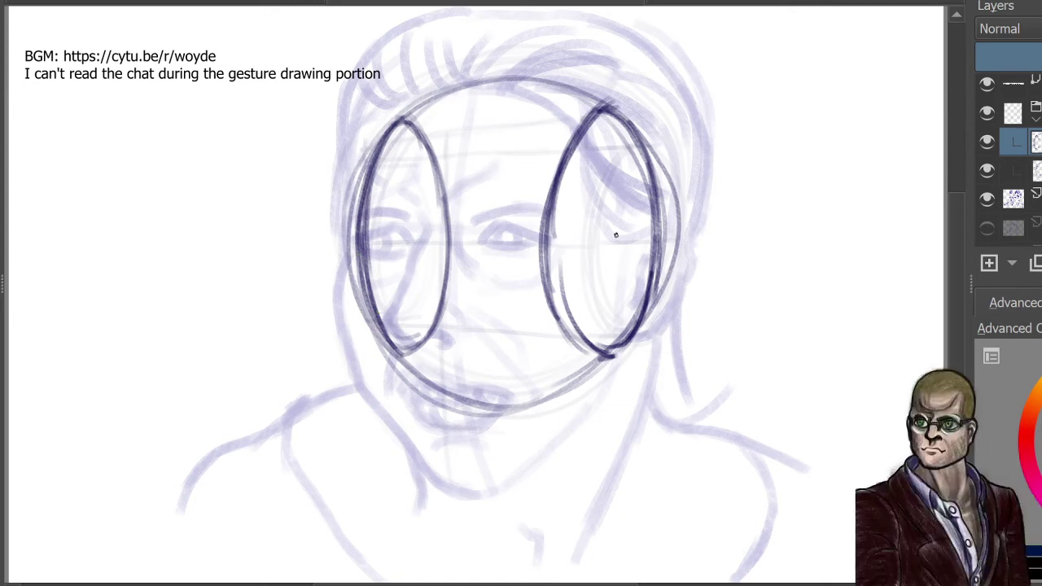
# Step: Mark the middle, upper and lower levels of both new ovals with short, slightly slanted lines
pyautogui.moveTo(650, 236)
pyautogui.mouseDown()
pyautogui.moveTo(549, 242)
pyautogui.moveTo(654, 235)
pyautogui.mouseUp()
pyautogui.moveTo(616, 109); pyautogui.dragTo(530, 119)
pyautogui.moveTo(614, 354); pyautogui.dragTo(562, 349)
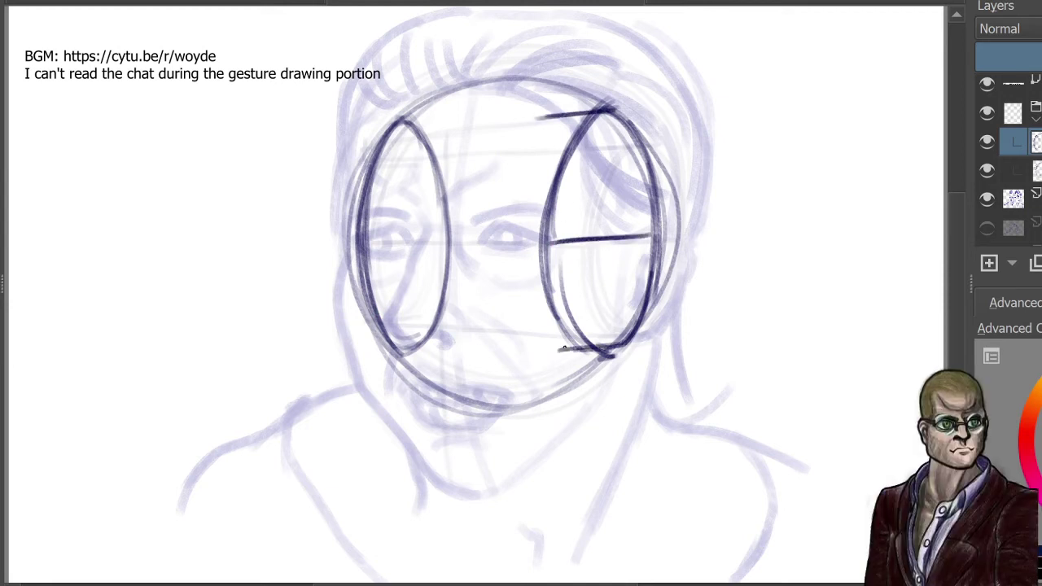
pyautogui.moveTo(444, 238); pyautogui.dragTo(352, 249)
pyautogui.moveTo(416, 123); pyautogui.dragTo(340, 133)
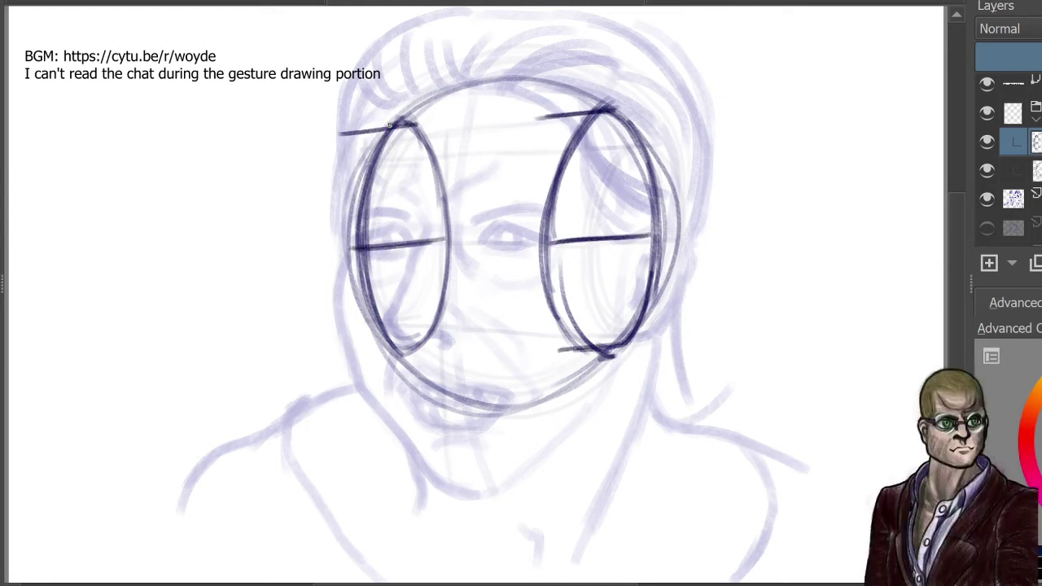
pyautogui.moveTo(420, 346); pyautogui.dragTo(353, 353)
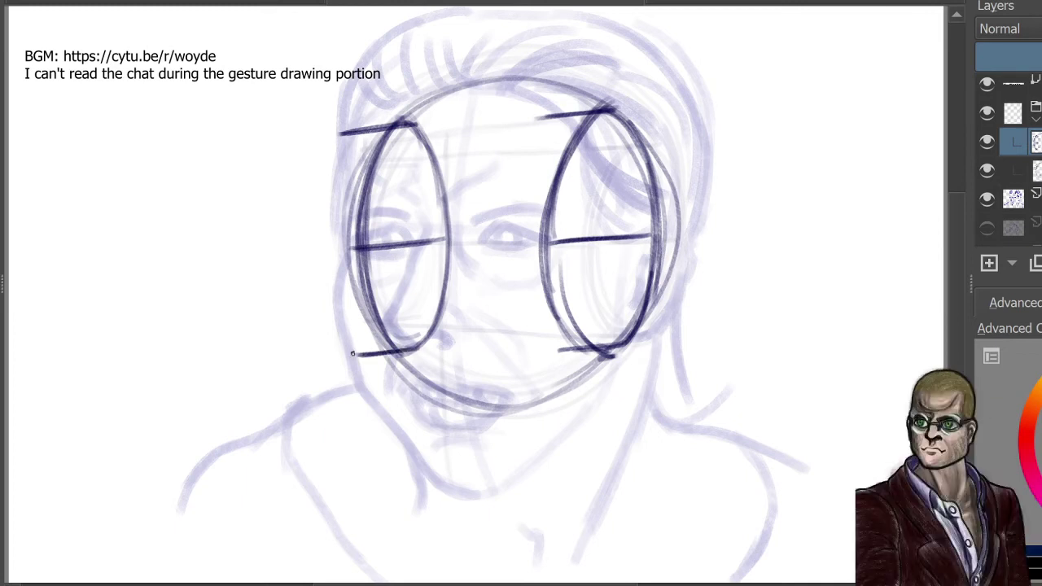
# Step: Link the two new ovals across the face with light lines at the upper, middle and lower levels
pyautogui.moveTo(529, 119); pyautogui.dragTo(347, 136)
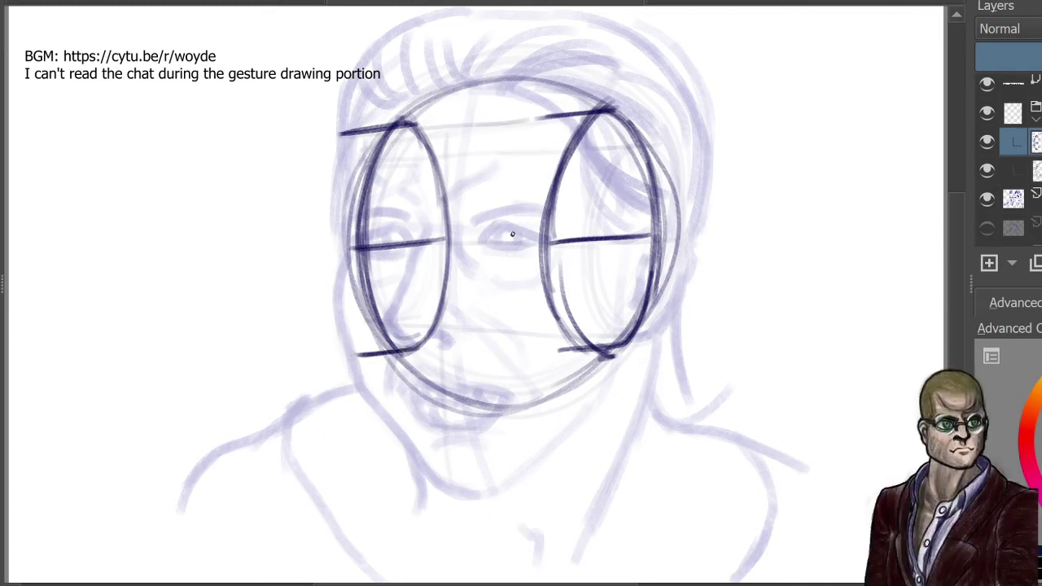
pyautogui.moveTo(544, 242); pyautogui.dragTo(370, 253)
pyautogui.moveTo(557, 349)
pyautogui.mouseDown()
pyautogui.moveTo(403, 360)
pyautogui.moveTo(357, 351)
pyautogui.mouseUp()
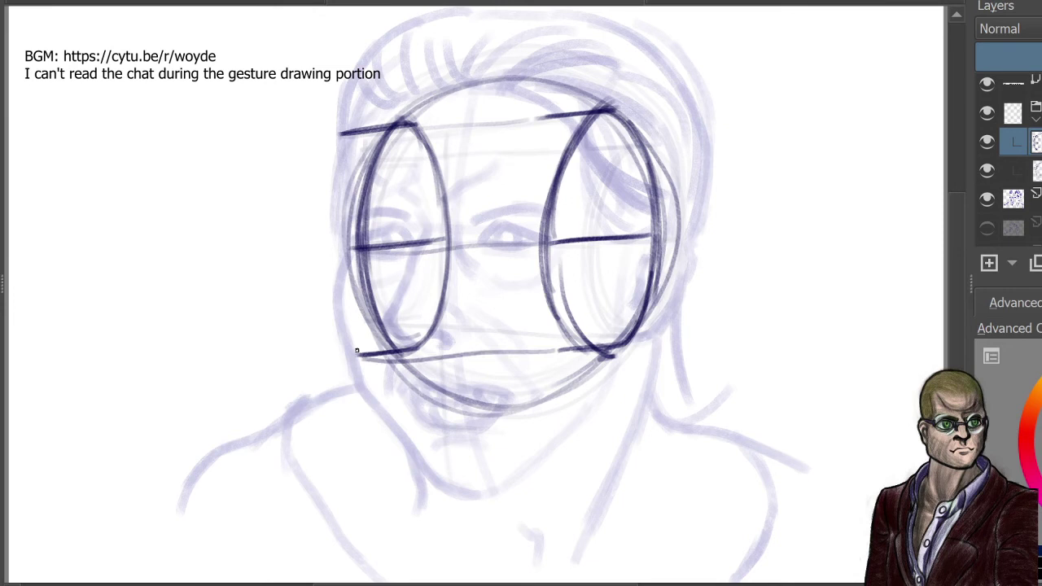
# Step: Draw the new vertical centre line from above the upper guide line down to the chin
pyautogui.moveTo(440, 105); pyautogui.dragTo(441, 79)
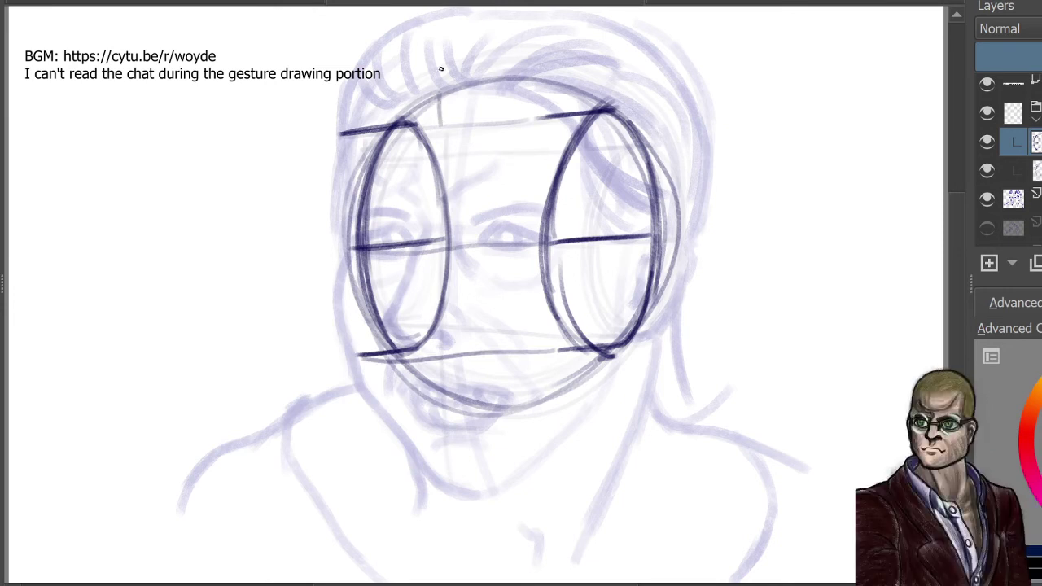
pyautogui.moveTo(441, 123); pyautogui.dragTo(442, 367)
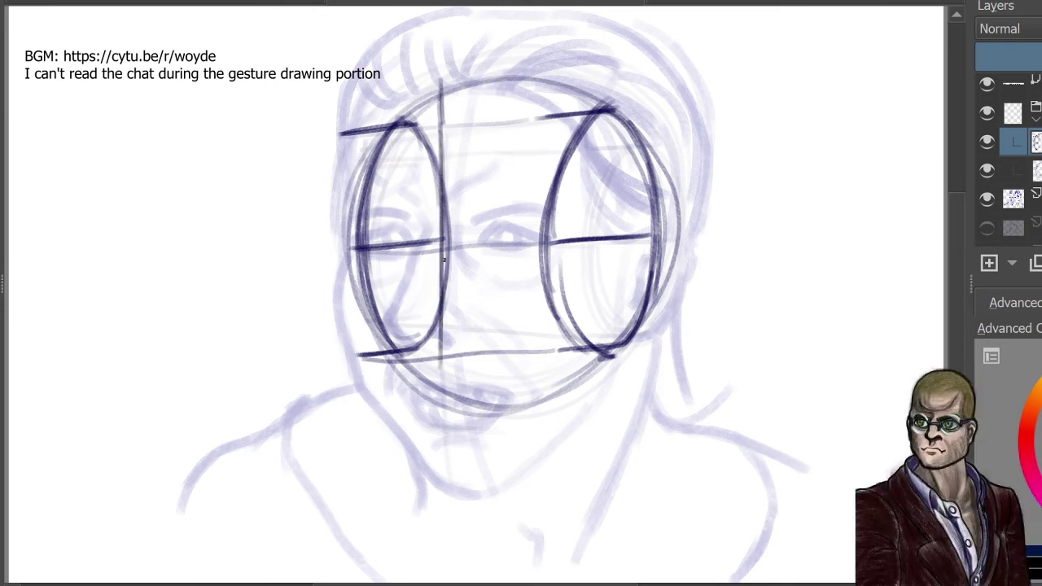
pyautogui.moveTo(442, 257); pyautogui.dragTo(449, 463)
pyautogui.moveTo(444, 338); pyautogui.dragTo(452, 483)
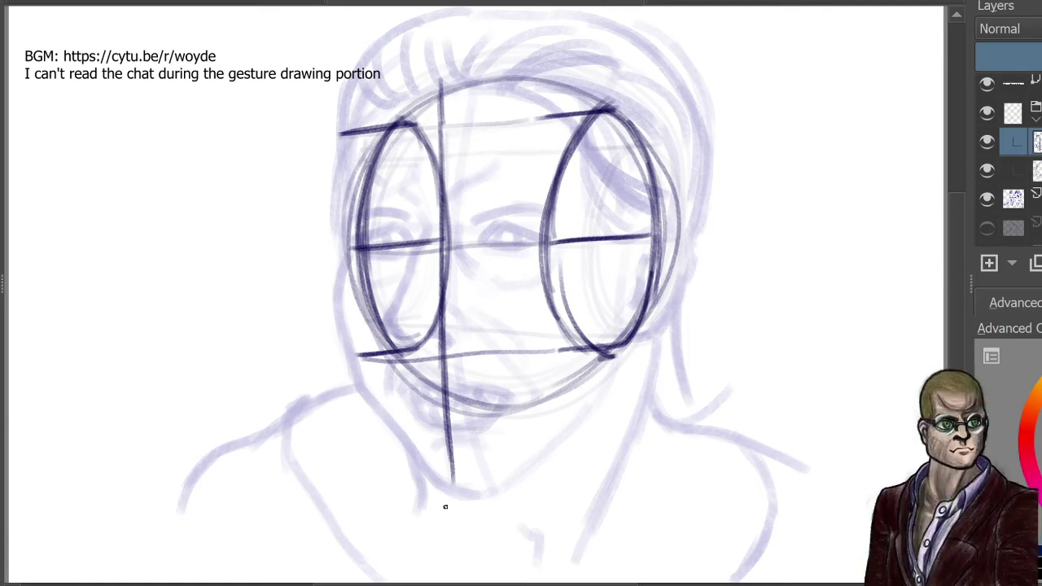
# Step: Fade the side-plane guide layer and, on a new layer above it, mark the chin and hairline with short dark strokes
pyautogui.click(1034, 57)
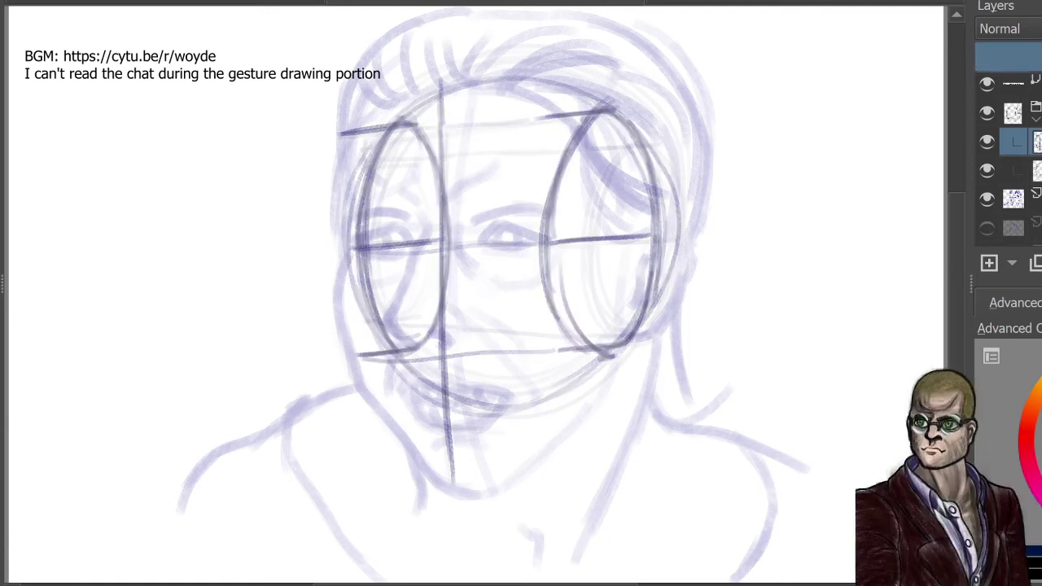
pyautogui.click(994, 261)
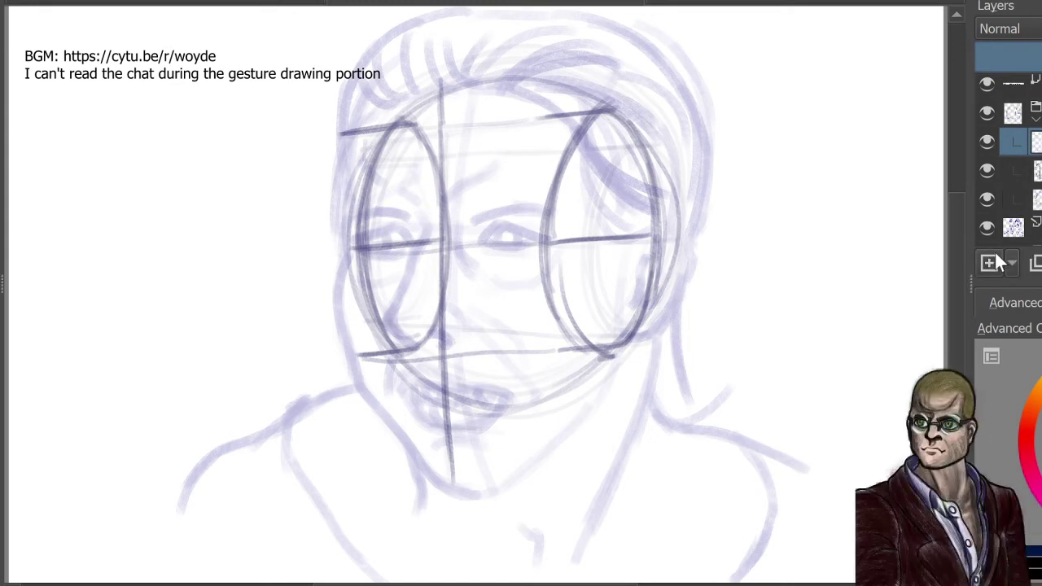
pyautogui.moveTo(498, 489); pyautogui.dragTo(423, 491)
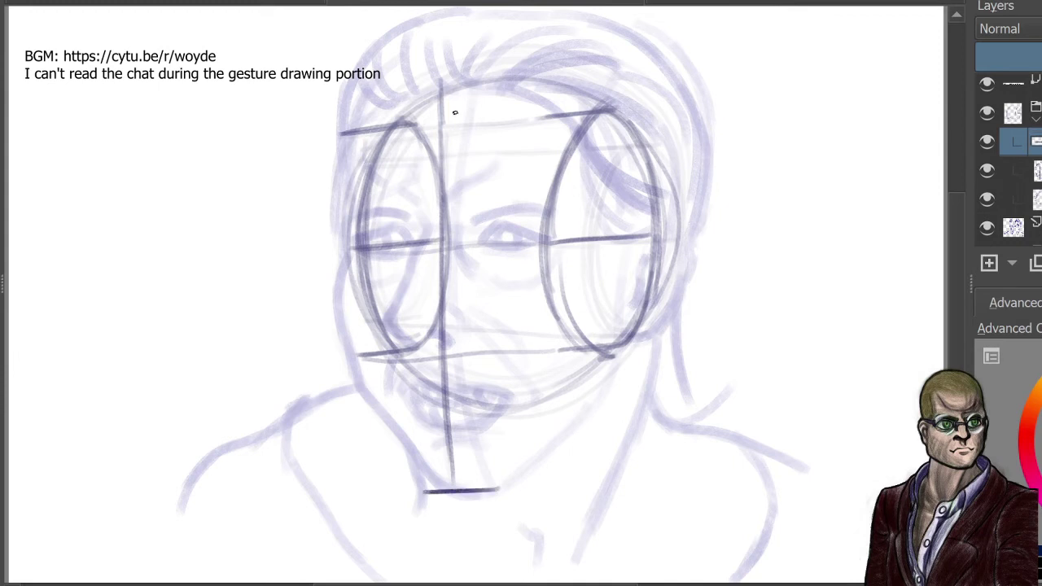
pyautogui.moveTo(480, 117); pyautogui.dragTo(397, 121)
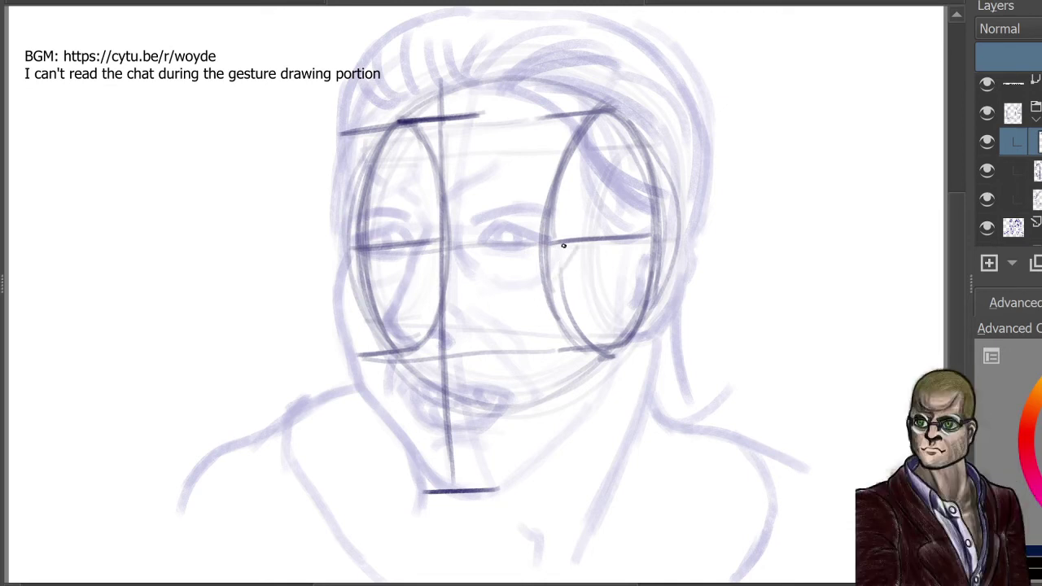
# Step: Outline the near cheek plane edge down to the chin and the far contour from the temple past the cheekbone to the chin
pyautogui.moveTo(560, 246)
pyautogui.mouseDown()
pyautogui.moveTo(511, 343)
pyautogui.moveTo(505, 469)
pyautogui.mouseUp()
pyautogui.moveTo(517, 346); pyautogui.dragTo(503, 468)
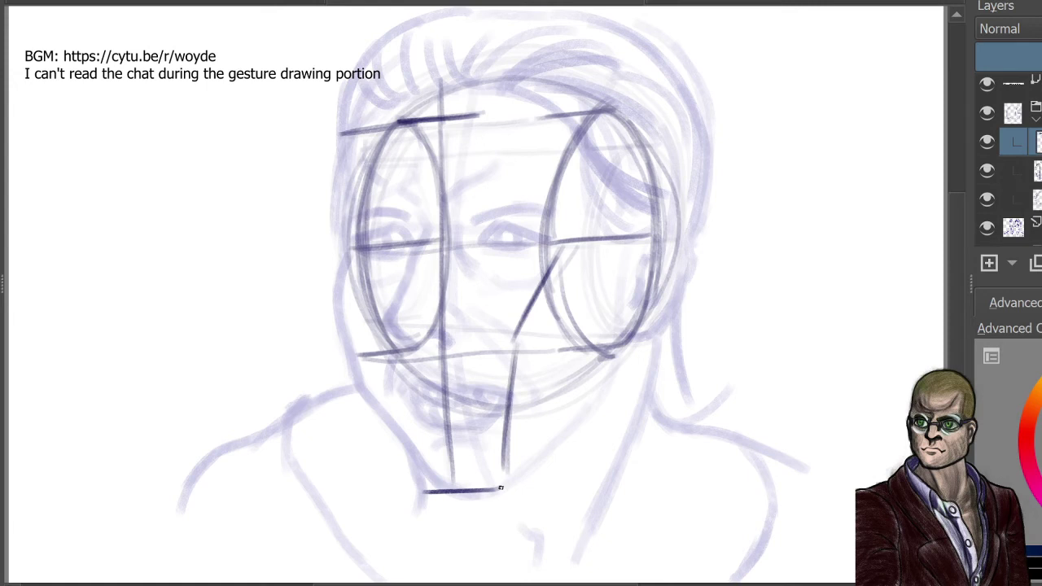
pyautogui.moveTo(355, 265)
pyautogui.mouseDown()
pyautogui.moveTo(329, 312)
pyautogui.moveTo(355, 266)
pyautogui.moveTo(341, 333)
pyautogui.moveTo(404, 442)
pyautogui.mouseUp()
pyautogui.moveTo(356, 355); pyautogui.dragTo(420, 477)
pyautogui.moveTo(379, 395); pyautogui.dragTo(421, 481)
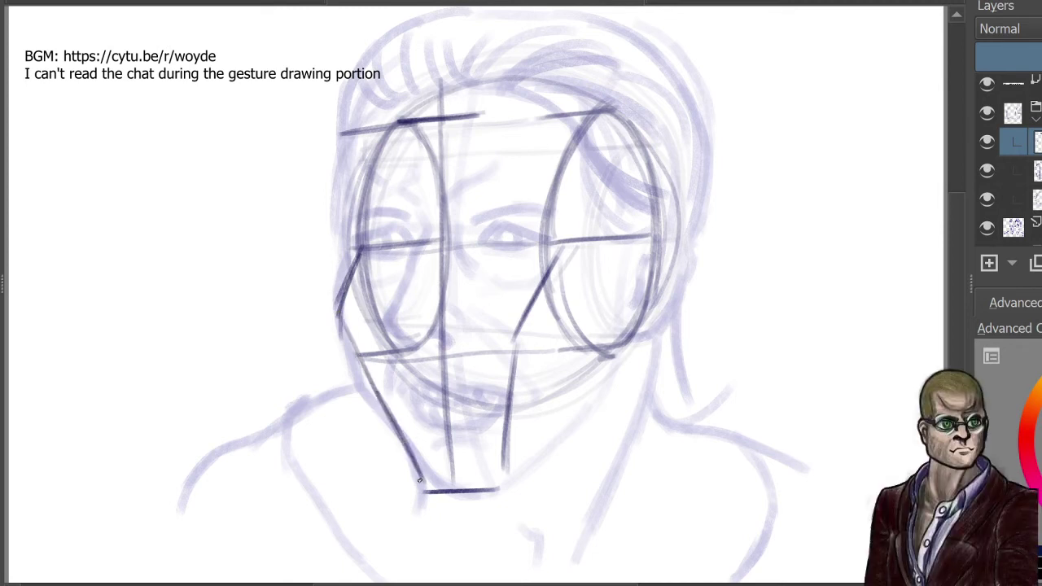
pyautogui.moveTo(500, 480); pyautogui.dragTo(545, 272)
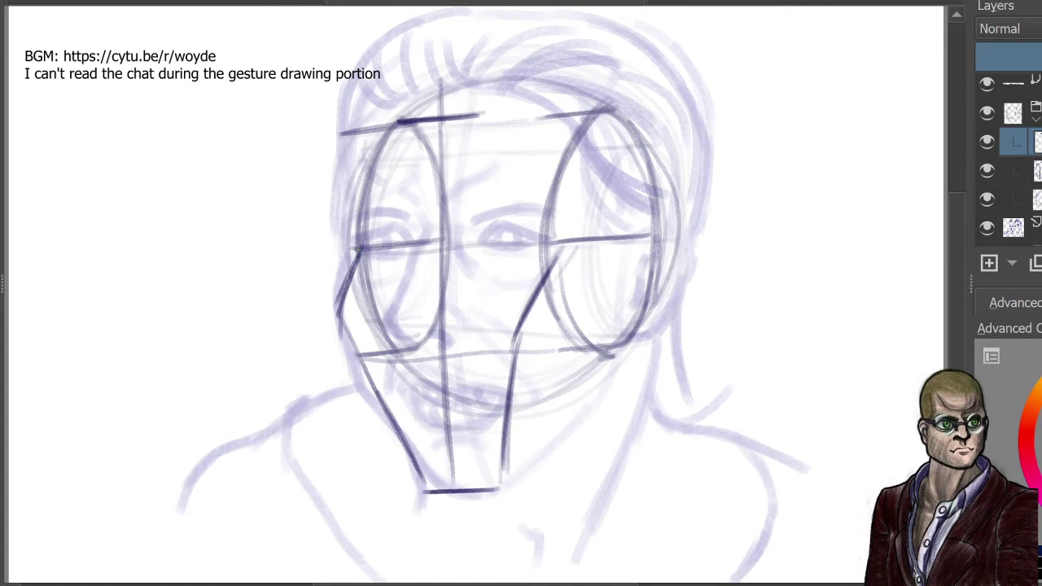
pyautogui.moveTo(358, 249)
pyautogui.mouseDown()
pyautogui.moveTo(351, 127)
pyautogui.moveTo(355, 216)
pyautogui.moveTo(350, 145)
pyautogui.mouseUp()
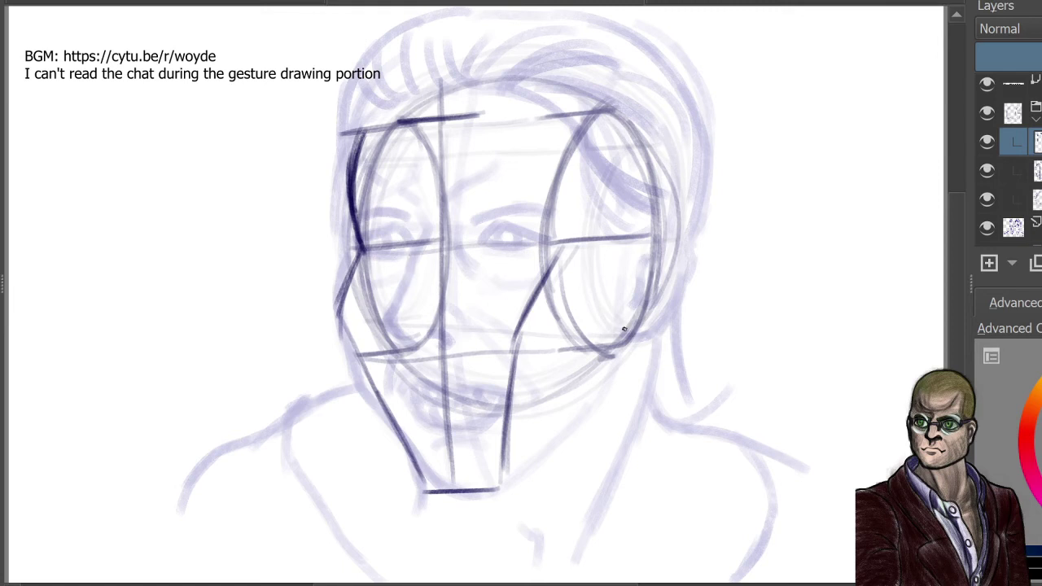
# Step: Divide the near side-plane oval with a vertical line and draw the jawline from its lower end to the chin
pyautogui.moveTo(609, 350); pyautogui.dragTo(609, 355)
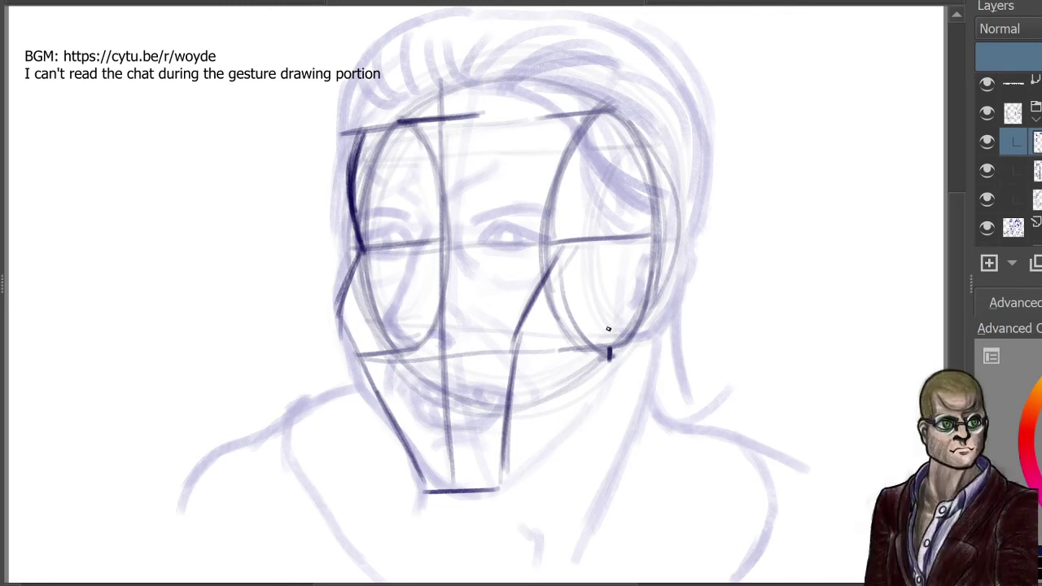
pyautogui.moveTo(606, 119)
pyautogui.mouseDown()
pyautogui.moveTo(609, 318)
pyautogui.moveTo(608, 109)
pyautogui.moveTo(609, 363)
pyautogui.mouseUp()
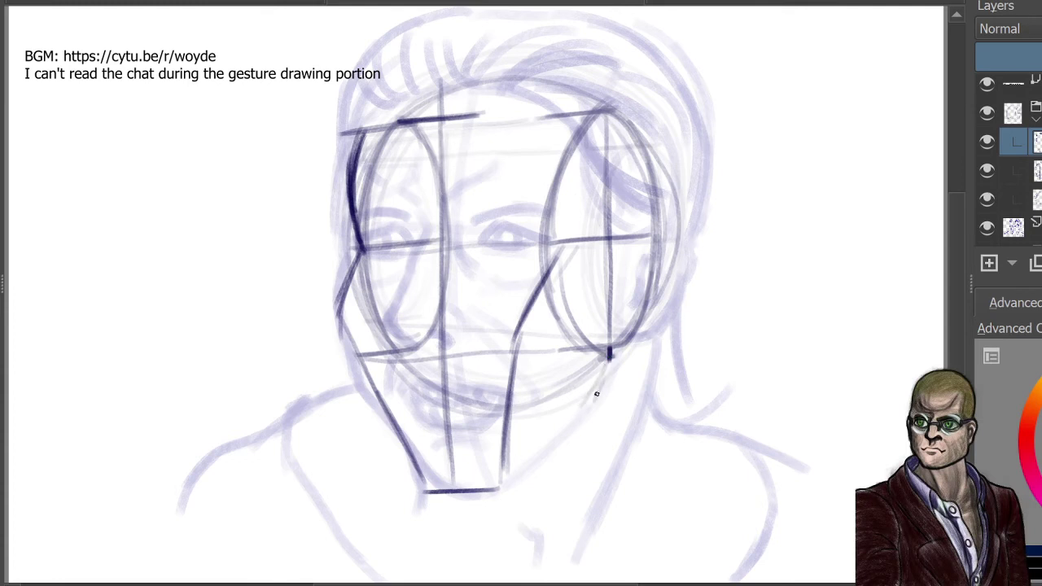
pyautogui.moveTo(609, 352)
pyautogui.mouseDown()
pyautogui.moveTo(578, 420)
pyautogui.moveTo(502, 481)
pyautogui.mouseUp()
pyautogui.moveTo(581, 416); pyautogui.dragTo(477, 494)
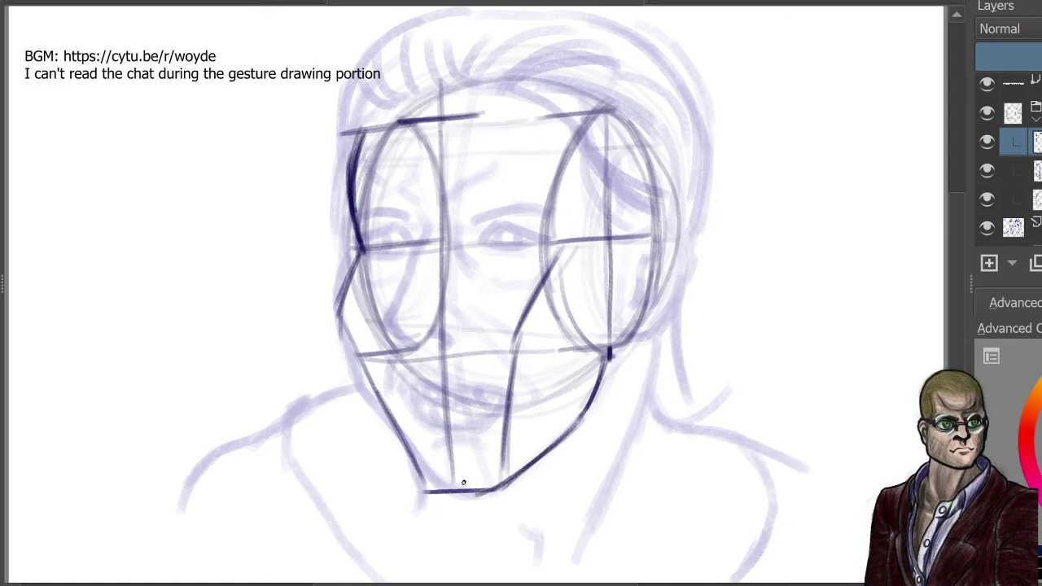
pyautogui.moveTo(594, 433); pyautogui.dragTo(617, 449)
pyautogui.moveTo(755, 330)
pyautogui.mouseDown()
pyautogui.moveTo(770, 415)
pyautogui.moveTo(685, 475)
pyautogui.mouseUp()
pyautogui.moveTo(771, 414); pyautogui.dragTo(676, 480)
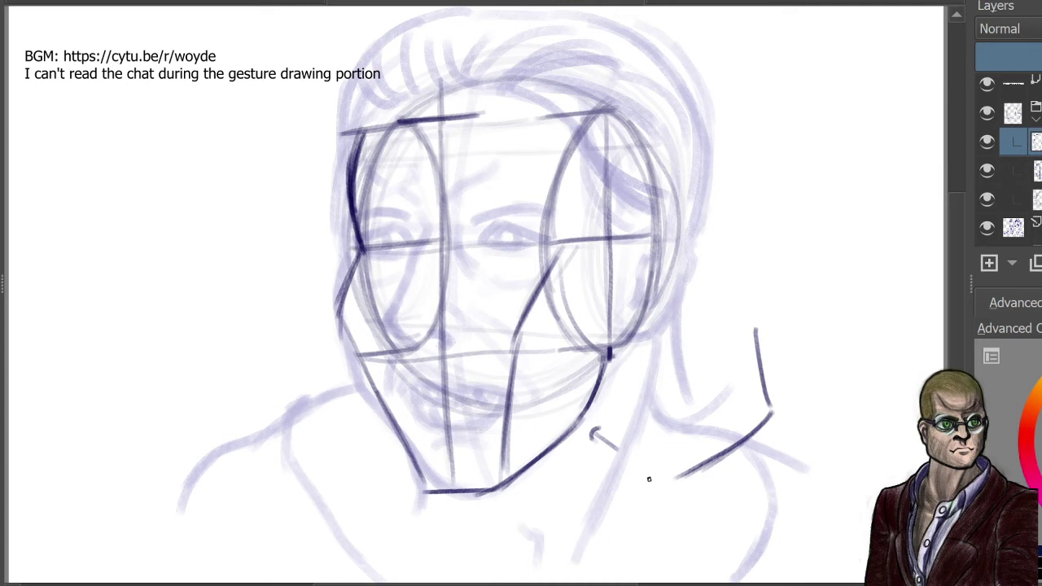
pyautogui.press('e')
pyautogui.moveTo(767, 311)
pyautogui.mouseDown()
pyautogui.moveTo(747, 360)
pyautogui.moveTo(752, 392)
pyautogui.moveTo(775, 398)
pyautogui.moveTo(676, 498)
pyautogui.mouseUp()
pyautogui.moveTo(769, 415); pyautogui.dragTo(749, 421)
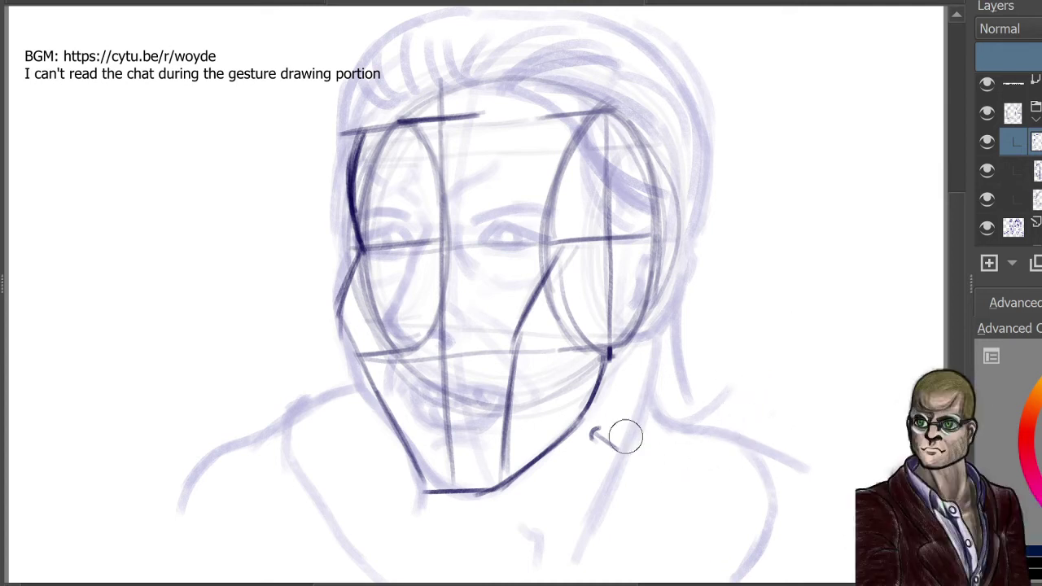
pyautogui.moveTo(619, 432); pyautogui.dragTo(594, 458)
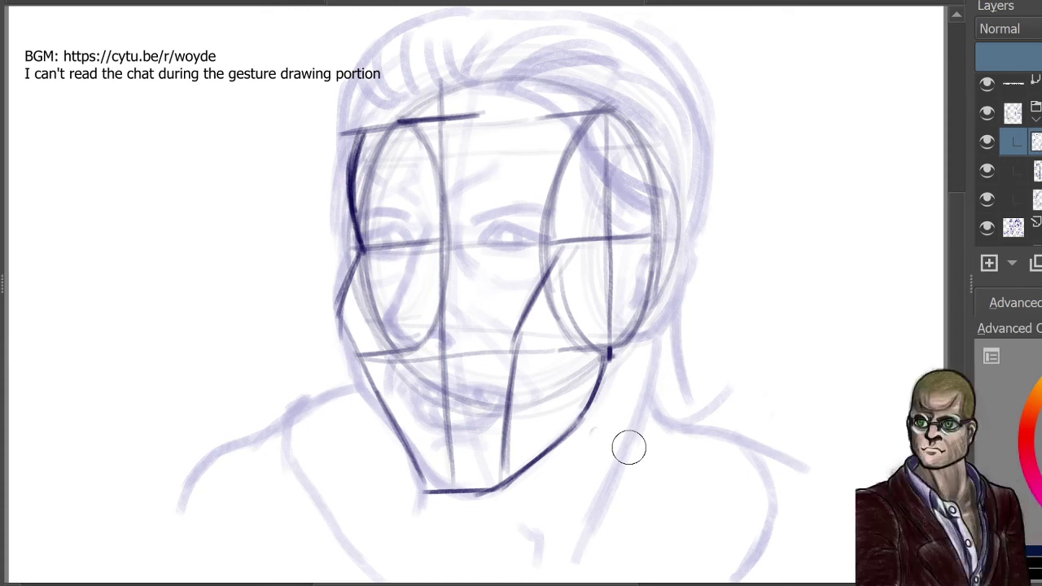
# Step: Outline the cranium from the far temple over the crown, around the back of the head and down to the near jaw corner
pyautogui.moveTo(353, 159); pyautogui.dragTo(445, 70)
pyautogui.moveTo(370, 117)
pyautogui.mouseDown()
pyautogui.moveTo(446, 71)
pyautogui.moveTo(570, 72)
pyautogui.mouseUp()
pyautogui.moveTo(444, 69); pyautogui.dragTo(644, 104)
pyautogui.moveTo(499, 62); pyautogui.dragTo(666, 132)
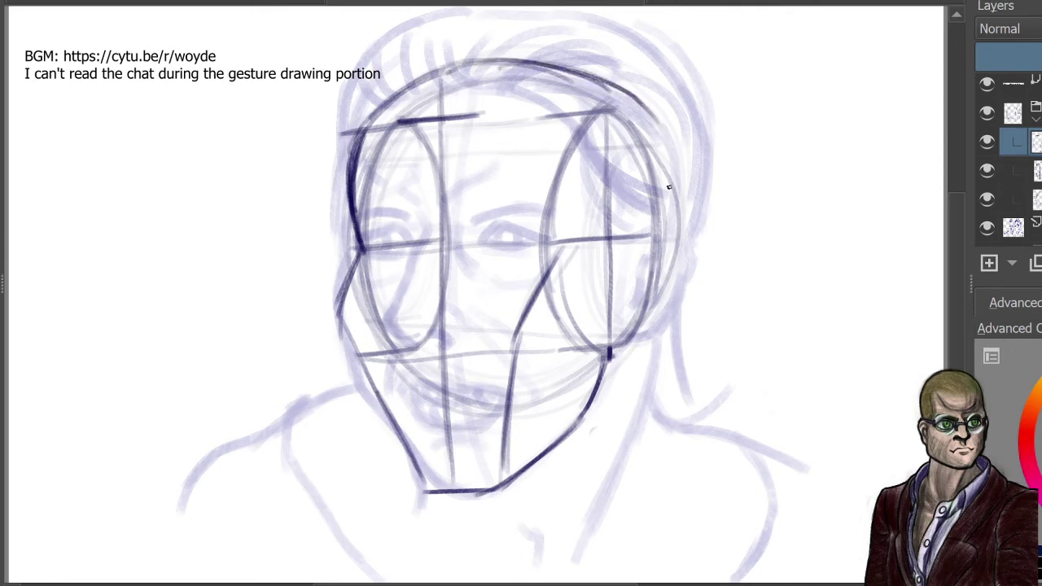
pyautogui.moveTo(588, 68)
pyautogui.mouseDown()
pyautogui.moveTo(650, 117)
pyautogui.moveTo(692, 187)
pyautogui.moveTo(679, 298)
pyautogui.mouseUp()
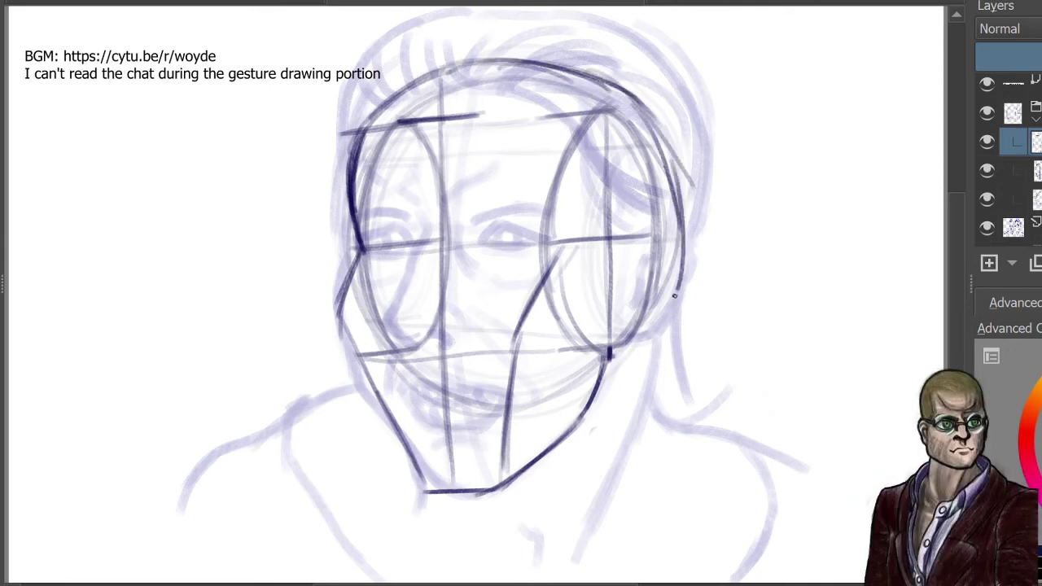
pyautogui.moveTo(669, 204); pyautogui.dragTo(609, 355)
pyautogui.moveTo(672, 262)
pyautogui.mouseDown()
pyautogui.moveTo(662, 294)
pyautogui.moveTo(643, 118)
pyautogui.moveTo(616, 88)
pyautogui.mouseUp()
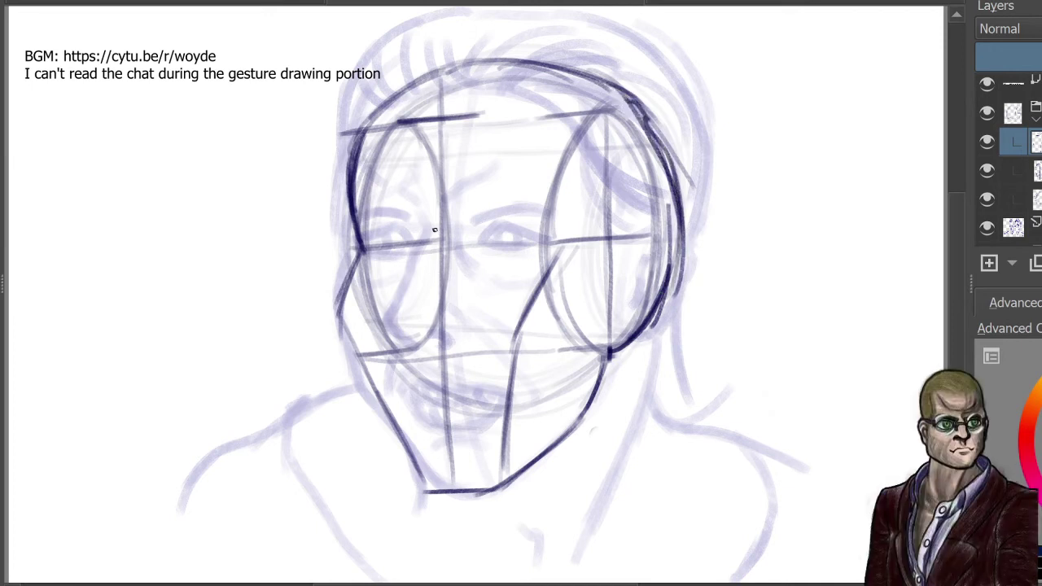
# Step: Draw a light double arc across the near cheek to the back of the skull and a neck line descending from behind the jaw
pyautogui.moveTo(449, 321)
pyautogui.mouseDown()
pyautogui.moveTo(628, 274)
pyautogui.moveTo(670, 309)
pyautogui.mouseUp()
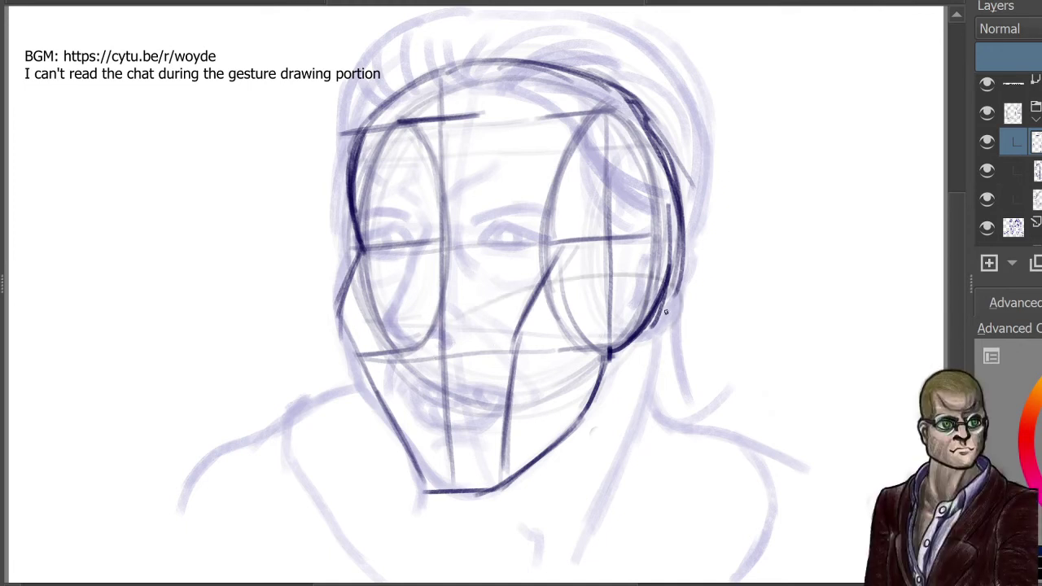
pyautogui.moveTo(477, 318)
pyautogui.mouseDown()
pyautogui.moveTo(616, 280)
pyautogui.moveTo(685, 303)
pyautogui.mouseUp()
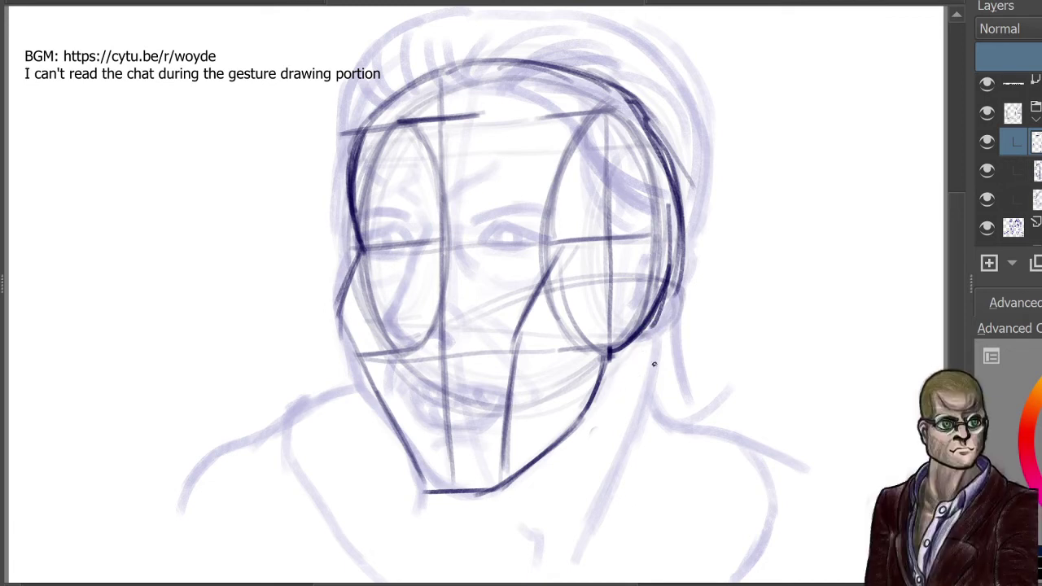
pyautogui.moveTo(658, 337); pyautogui.dragTo(643, 398)
pyautogui.moveTo(663, 318); pyautogui.dragTo(637, 422)
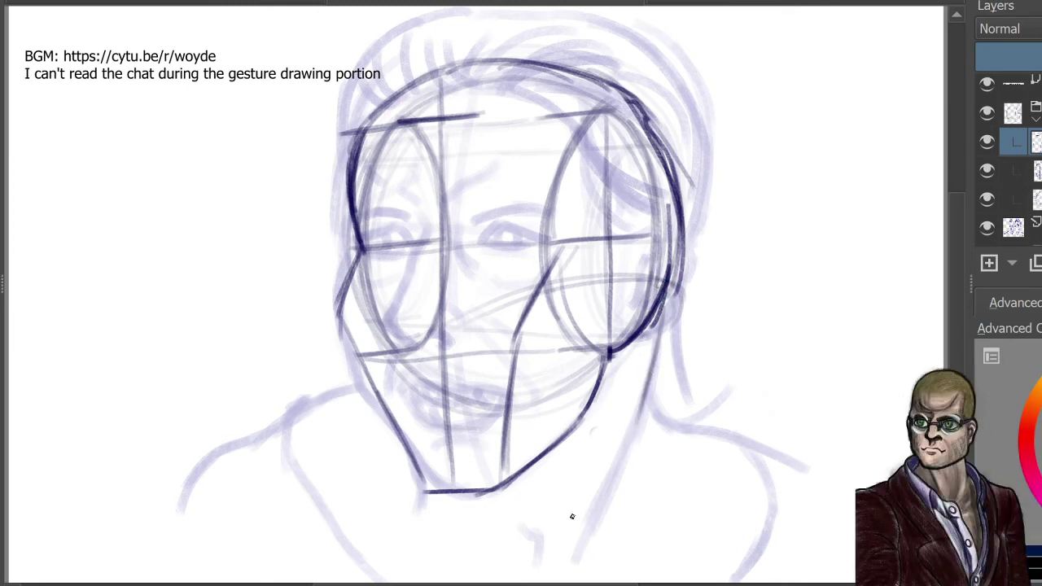
# Step: Lightly sketch the curved base of the neck and the front neck line from the chin to the neck pit
pyautogui.moveTo(544, 550)
pyautogui.mouseDown()
pyautogui.moveTo(629, 515)
pyautogui.moveTo(644, 474)
pyautogui.mouseUp()
pyautogui.moveTo(626, 518); pyautogui.dragTo(653, 422)
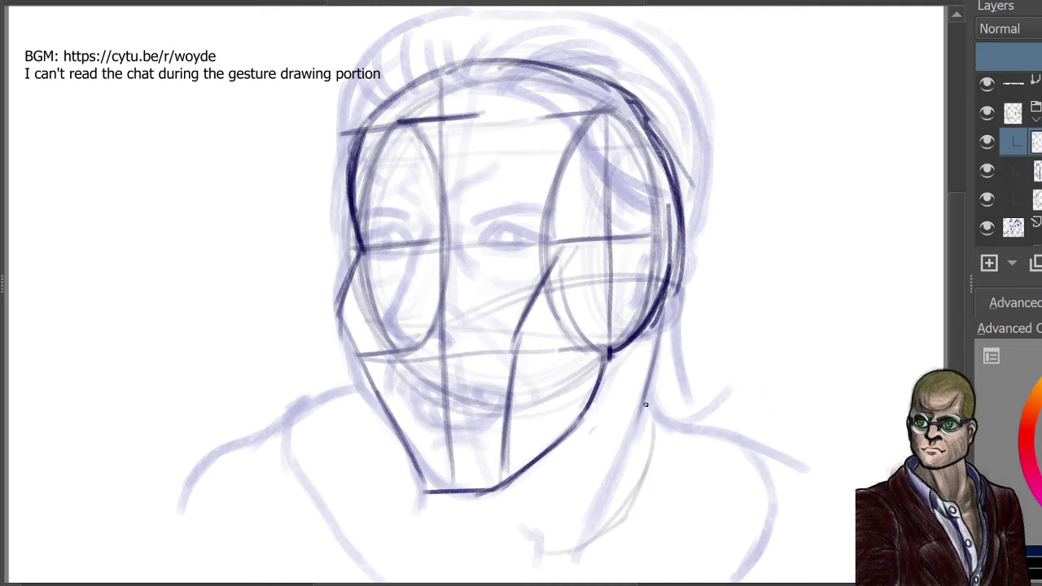
pyautogui.moveTo(534, 558)
pyautogui.mouseDown()
pyautogui.moveTo(484, 518)
pyautogui.moveTo(496, 521)
pyautogui.moveTo(445, 457)
pyautogui.moveTo(504, 531)
pyautogui.moveTo(468, 502)
pyautogui.mouseUp()
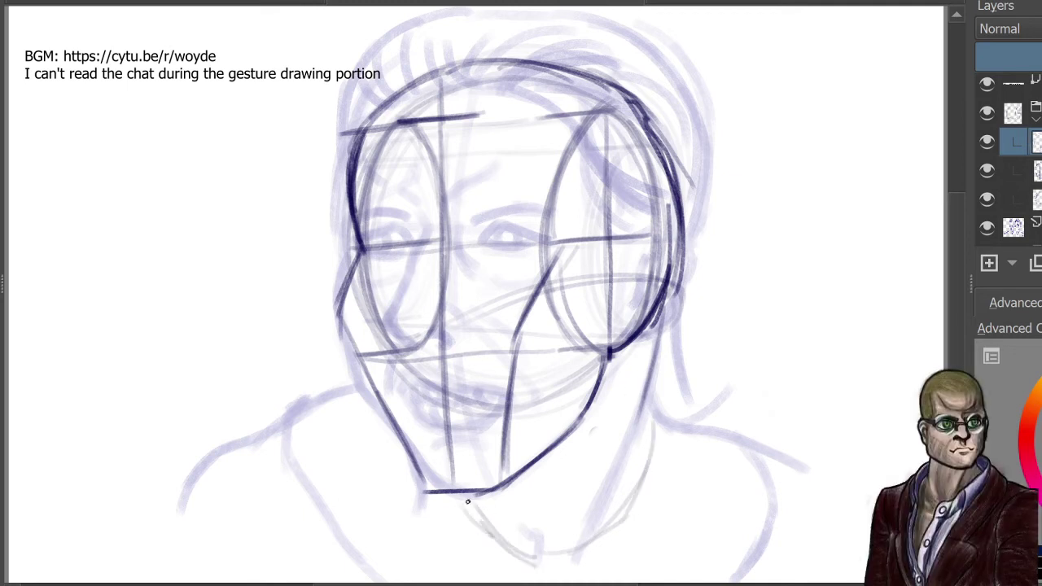
# Step: Draw the sloping collarbone lines outward from the neck pit to both shoulders and mark their inner ends with short vertical strokes
pyautogui.moveTo(535, 560)
pyautogui.mouseDown()
pyautogui.moveTo(619, 530)
pyautogui.moveTo(668, 432)
pyautogui.moveTo(623, 515)
pyautogui.mouseUp()
pyautogui.moveTo(584, 576)
pyautogui.mouseDown()
pyautogui.moveTo(586, 560)
pyautogui.moveTo(811, 497)
pyautogui.mouseUp()
pyautogui.moveTo(619, 547); pyautogui.dragTo(733, 514)
pyautogui.moveTo(536, 577); pyautogui.dragTo(537, 562)
pyautogui.moveTo(516, 560); pyautogui.dragTo(291, 487)
pyautogui.moveTo(272, 487); pyautogui.dragTo(348, 513)
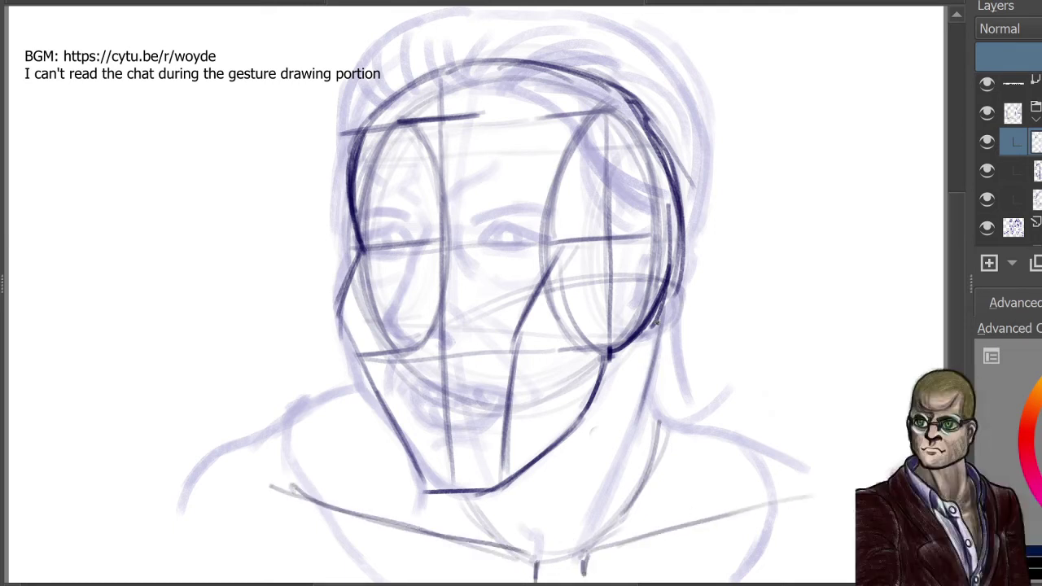
# Step: Draw and darken the neck muscle line from behind the near ear to the neck pit, and darken the front neck line
pyautogui.moveTo(658, 326); pyautogui.dragTo(599, 497)
pyautogui.moveTo(654, 342); pyautogui.dragTo(601, 509)
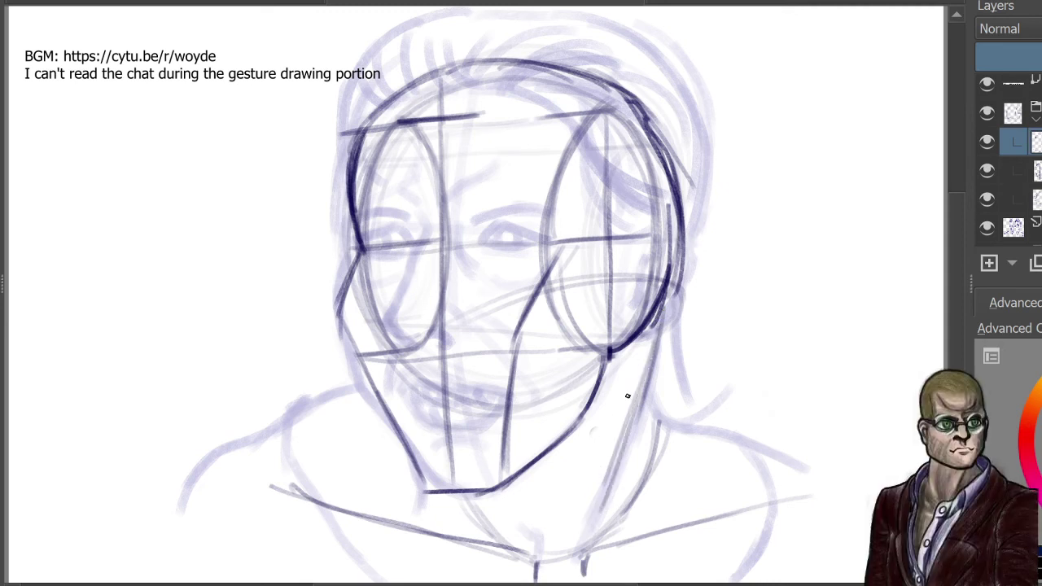
pyautogui.moveTo(637, 412); pyautogui.dragTo(584, 549)
pyautogui.moveTo(619, 455); pyautogui.dragTo(580, 553)
pyautogui.moveTo(657, 339); pyautogui.dragTo(588, 545)
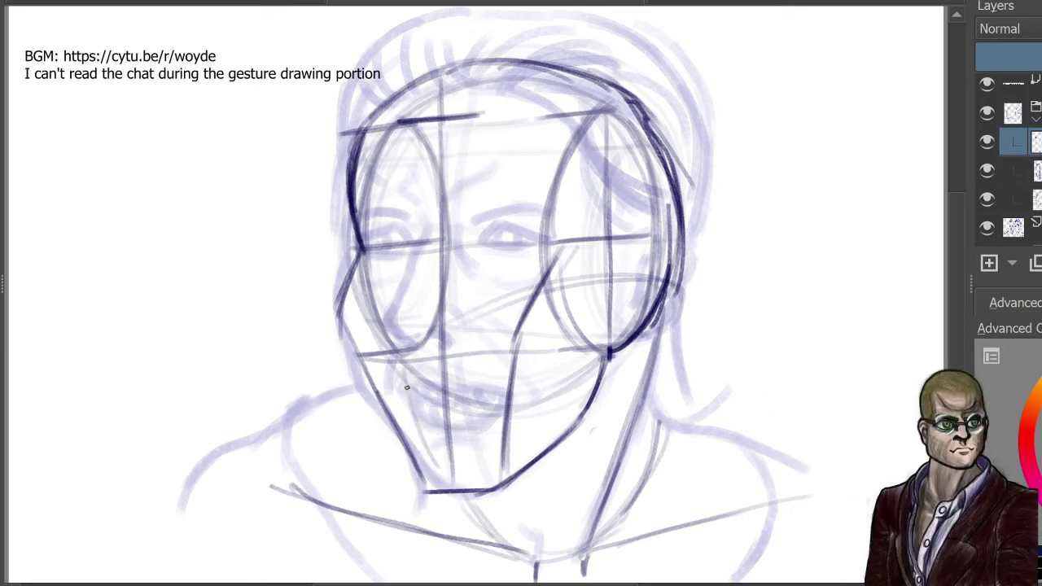
pyautogui.moveTo(461, 493); pyautogui.dragTo(521, 547)
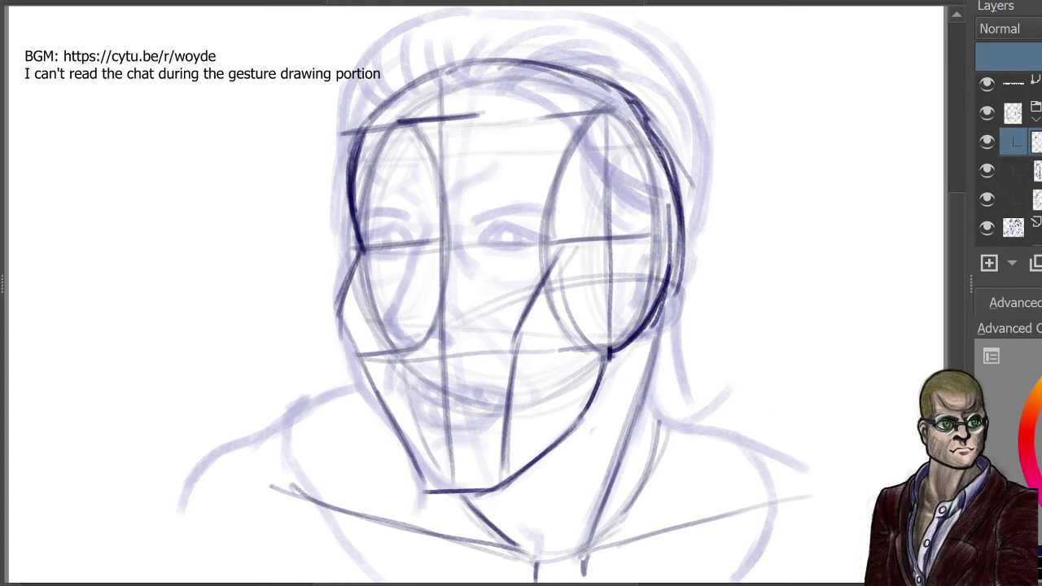
# Step: Lower the opacity of the portrait sketch, circle and side-plane layers so the head outline stands out
pyautogui.click(1010, 199)
pyautogui.click(1007, 60)
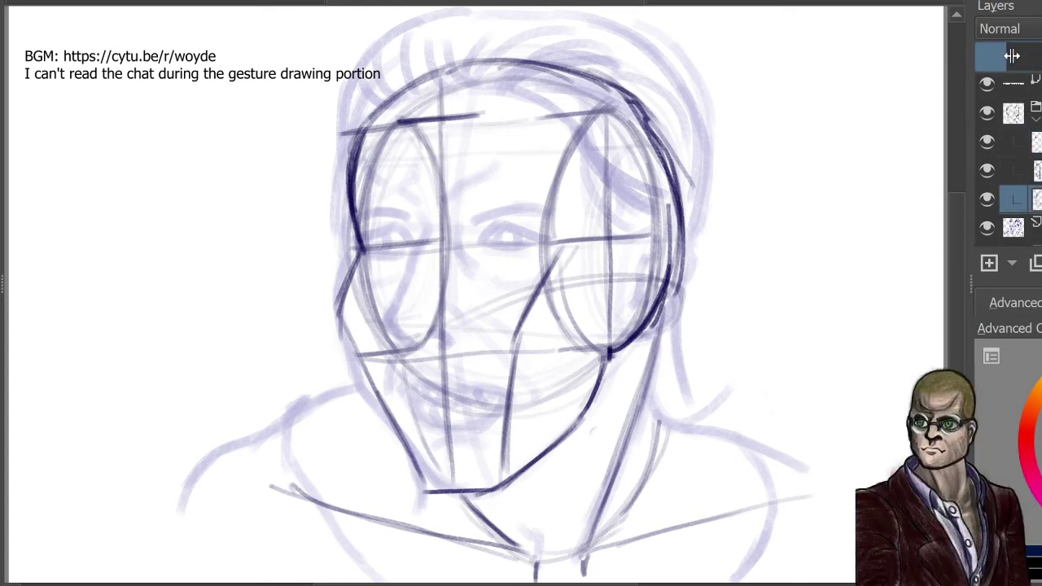
pyautogui.click(1013, 227)
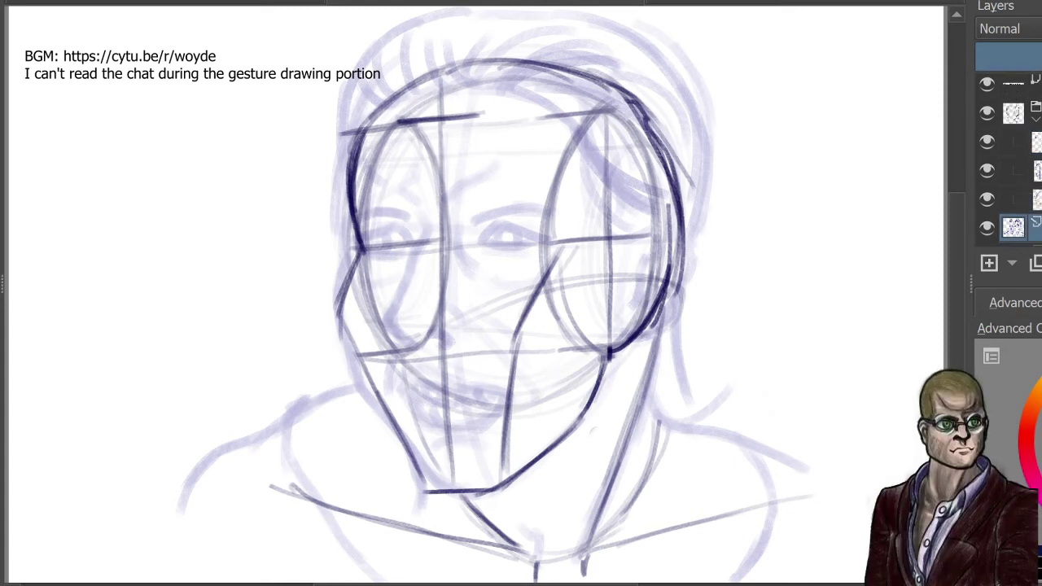
pyautogui.click(1013, 61)
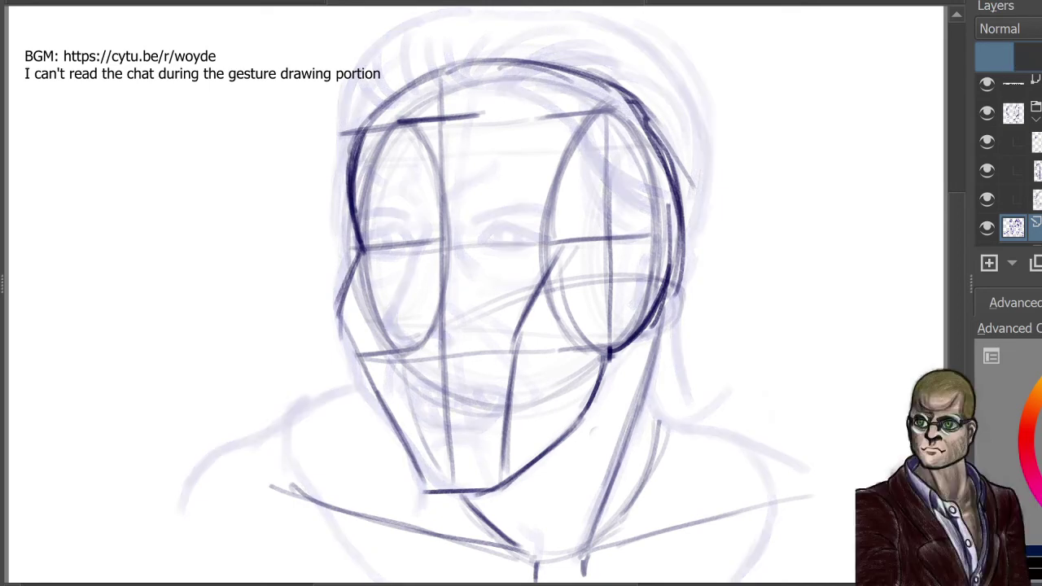
pyautogui.click(1017, 142)
pyautogui.click(1017, 199)
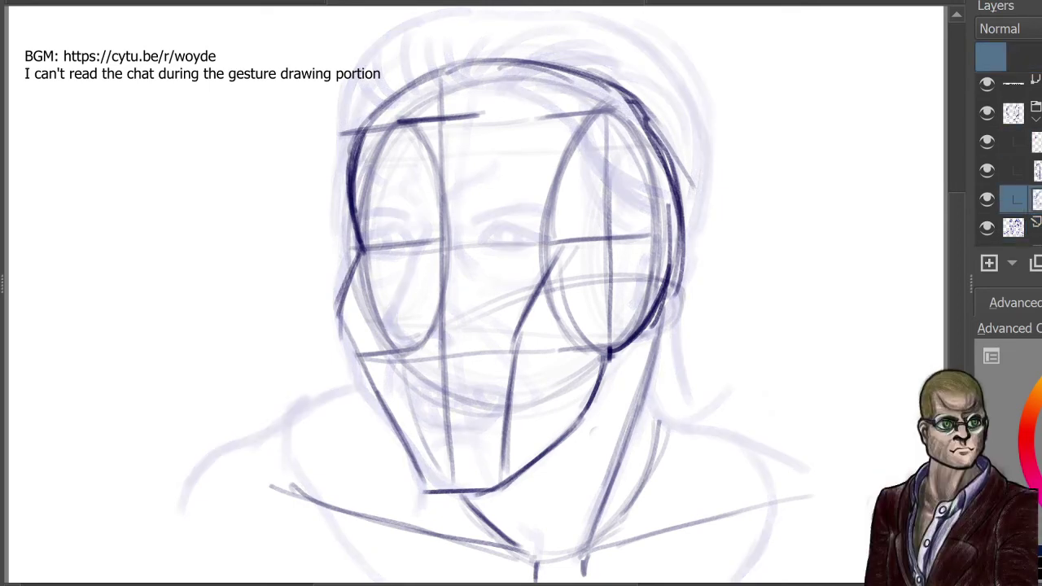
pyautogui.click(1017, 170)
pyautogui.click(1035, 57)
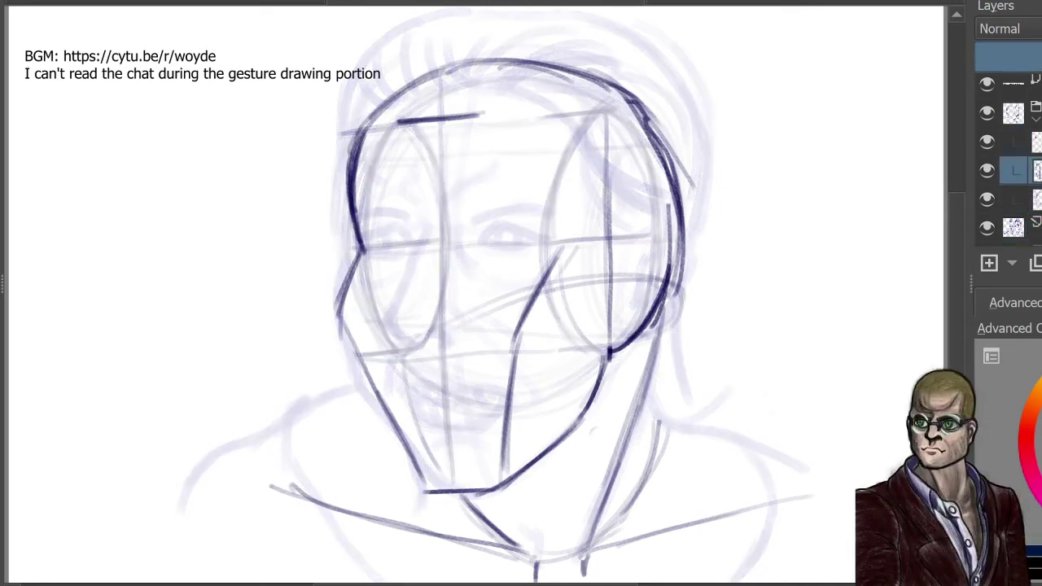
# Step: On a new layer above the head outline, draw red horizontal guide lines across the face at the brow and nose-base levels
pyautogui.click(1017, 141)
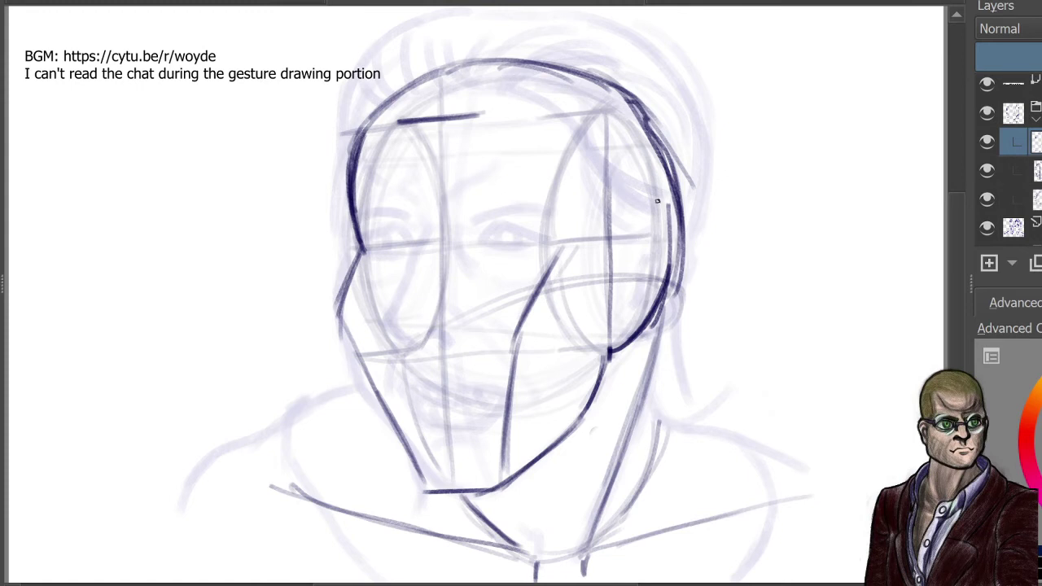
pyautogui.click(996, 258)
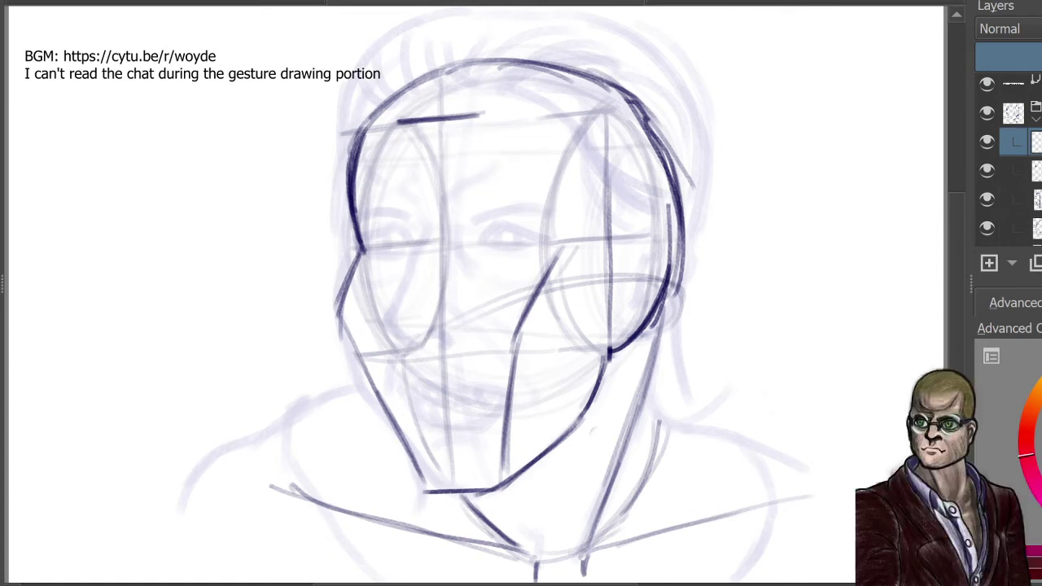
pyautogui.moveTo(363, 248); pyautogui.dragTo(566, 237)
pyautogui.moveTo(365, 248); pyautogui.dragTo(604, 235)
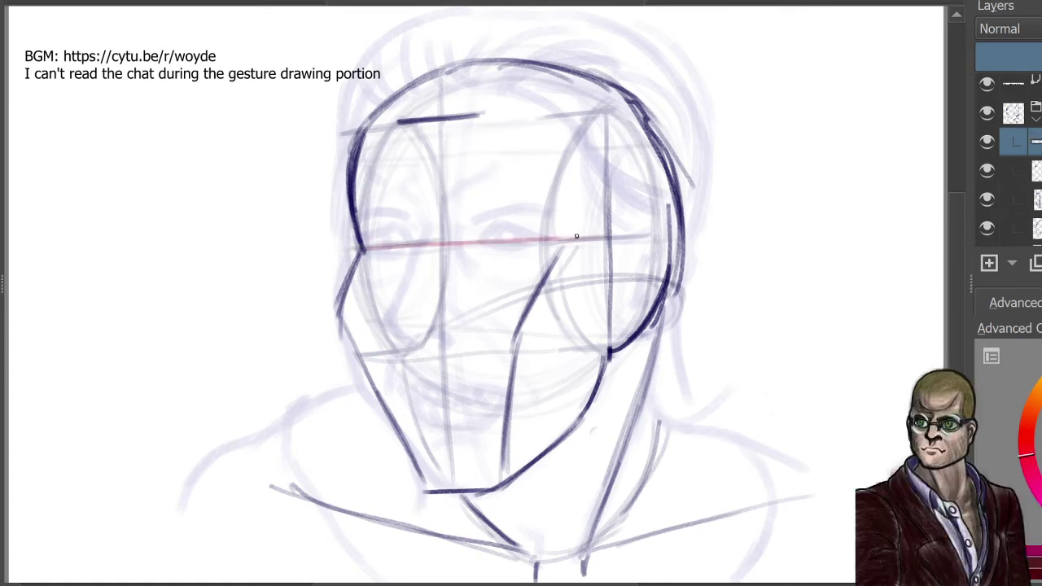
pyautogui.moveTo(366, 360); pyautogui.dragTo(559, 349)
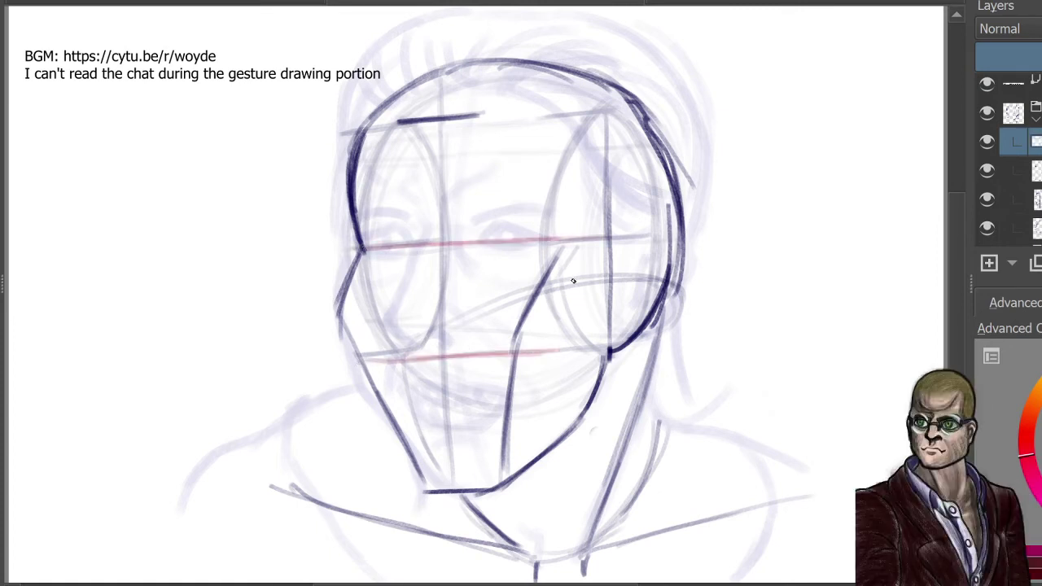
# Step: Draw a red hairline guide across the forehead and a narrow brow-ridge band above the brow line
pyautogui.moveTo(370, 131); pyautogui.dragTo(603, 119)
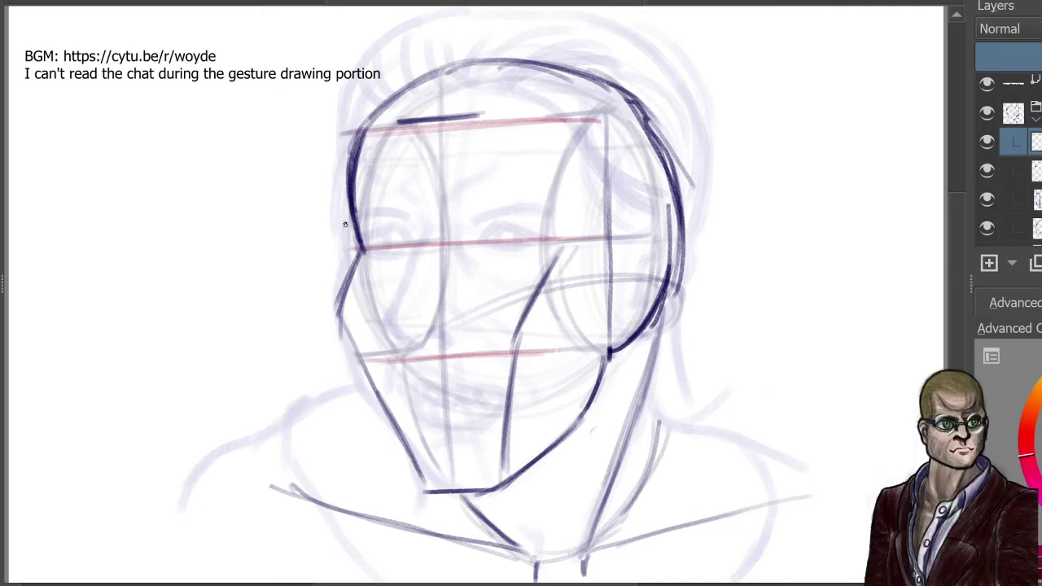
pyautogui.moveTo(356, 227); pyautogui.dragTo(350, 244)
pyautogui.moveTo(555, 215)
pyautogui.mouseDown()
pyautogui.moveTo(545, 239)
pyautogui.moveTo(366, 253)
pyautogui.moveTo(390, 246)
pyautogui.moveTo(353, 237)
pyautogui.mouseUp()
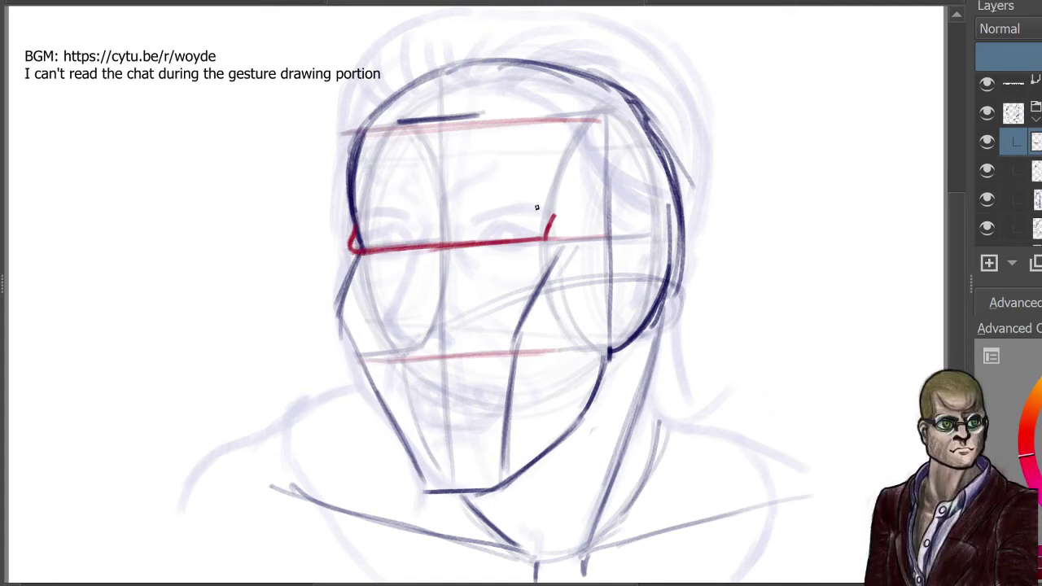
pyautogui.moveTo(553, 215)
pyautogui.mouseDown()
pyautogui.moveTo(362, 232)
pyautogui.moveTo(443, 224)
pyautogui.mouseUp()
pyautogui.moveTo(368, 233); pyautogui.dragTo(556, 215)
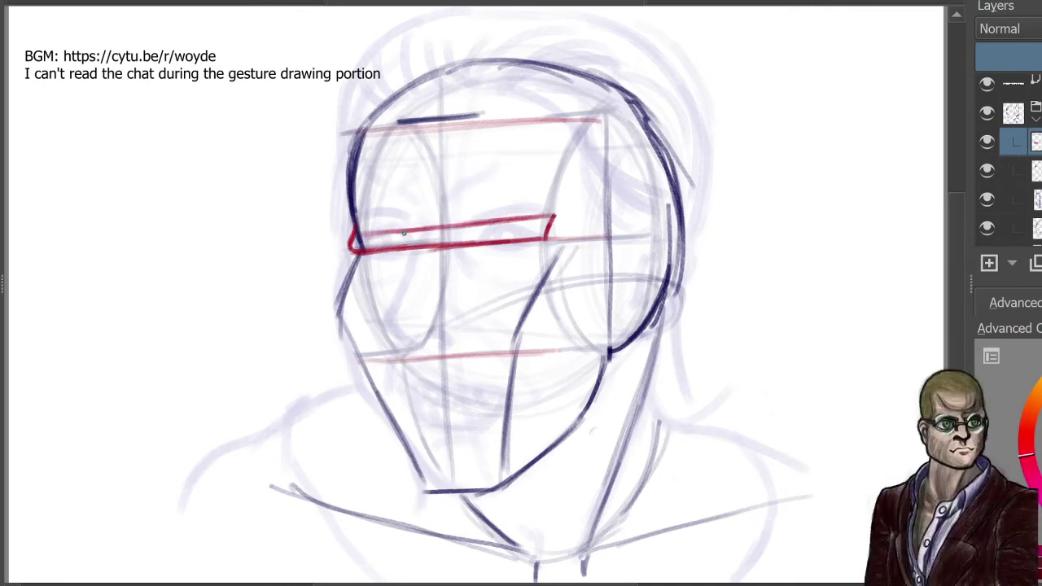
# Step: Draw the near temple curve in red, and the eye-side and cheek edges down both sides of the front face plane
pyautogui.moveTo(553, 214)
pyautogui.mouseDown()
pyautogui.moveTo(570, 132)
pyautogui.moveTo(557, 188)
pyautogui.moveTo(583, 116)
pyautogui.mouseUp()
pyautogui.moveTo(557, 158)
pyautogui.mouseDown()
pyautogui.moveTo(607, 116)
pyautogui.moveTo(553, 193)
pyautogui.moveTo(555, 181)
pyautogui.moveTo(557, 215)
pyautogui.mouseUp()
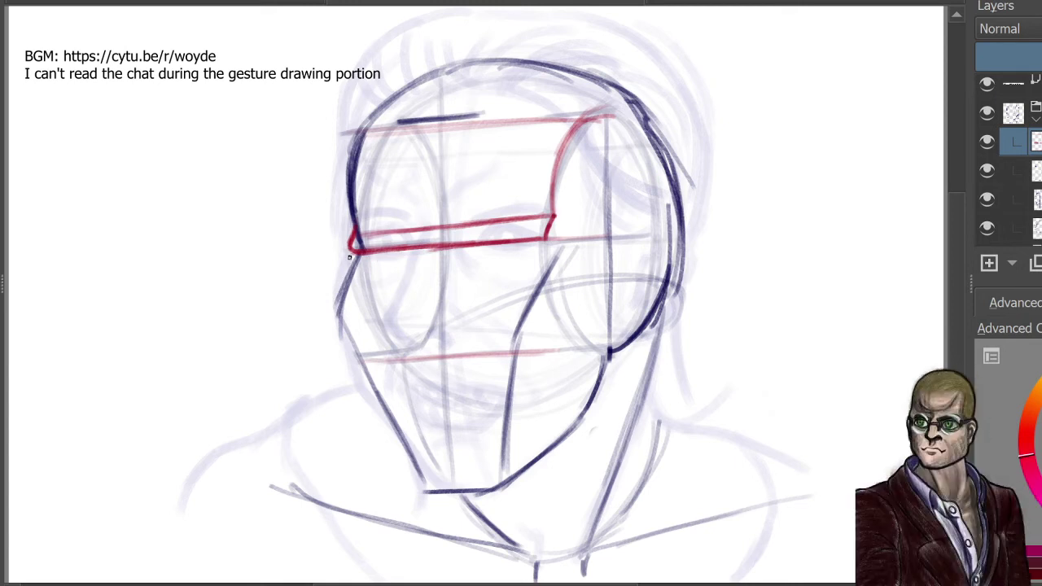
pyautogui.moveTo(354, 255); pyautogui.dragTo(359, 285)
pyautogui.moveTo(544, 245); pyautogui.dragTo(546, 279)
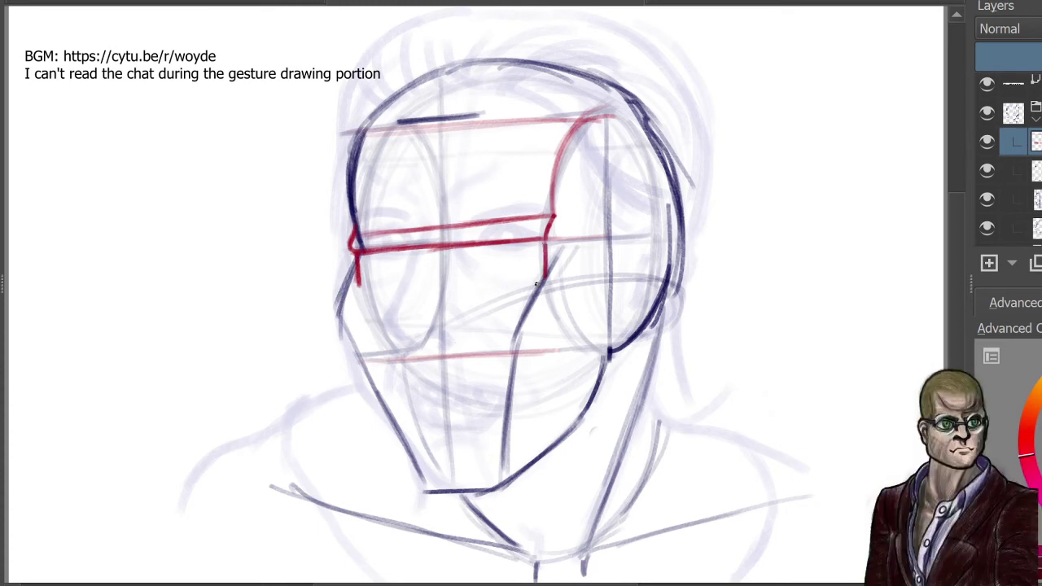
pyautogui.moveTo(359, 283)
pyautogui.mouseDown()
pyautogui.moveTo(348, 310)
pyautogui.moveTo(354, 303)
pyautogui.moveTo(359, 358)
pyautogui.mouseUp()
pyautogui.moveTo(346, 322); pyautogui.dragTo(383, 401)
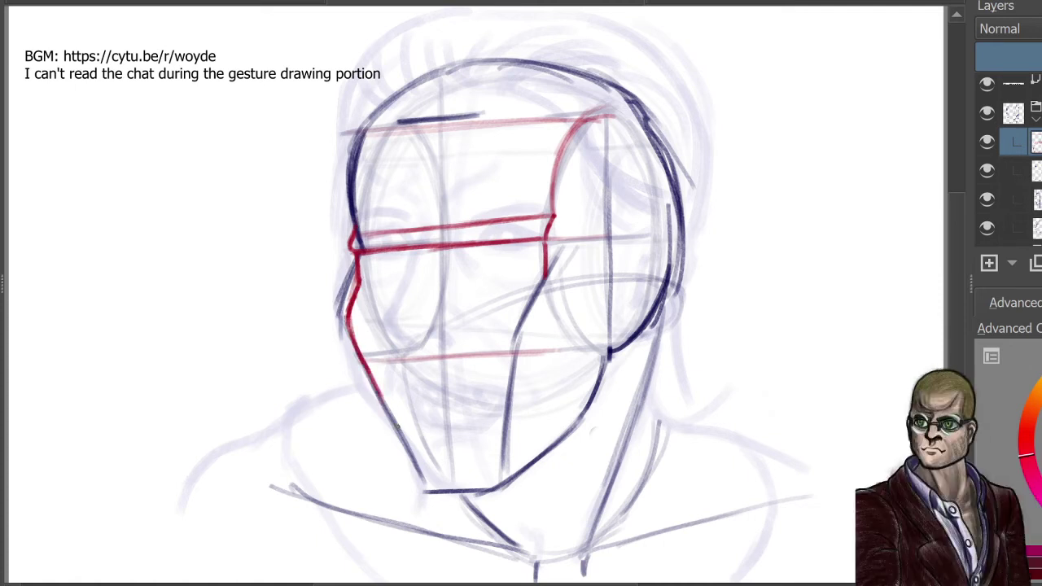
pyautogui.moveTo(545, 267)
pyautogui.mouseDown()
pyautogui.moveTo(504, 395)
pyautogui.moveTo(513, 367)
pyautogui.moveTo(500, 479)
pyautogui.mouseUp()
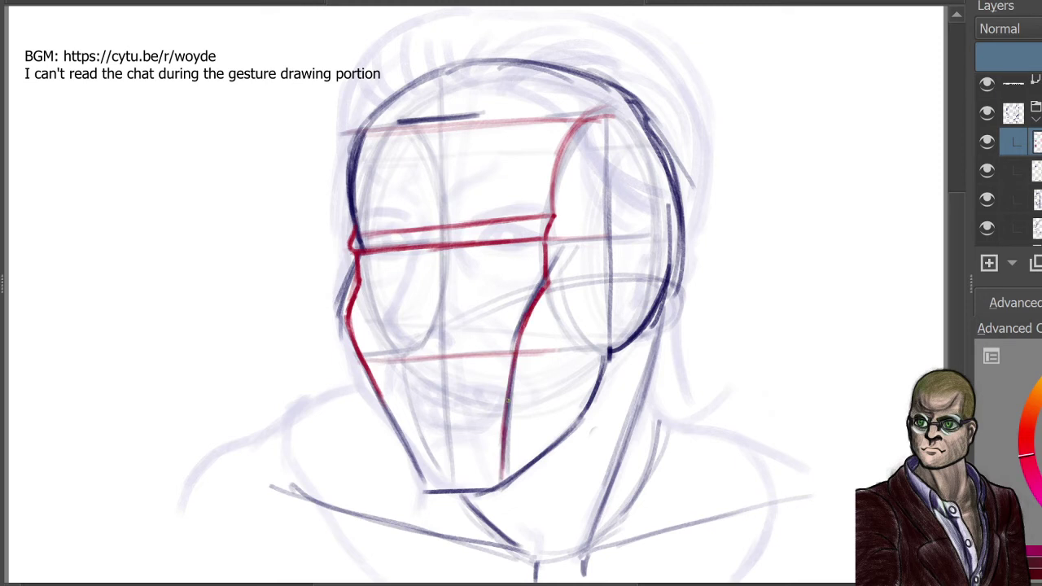
pyautogui.moveTo(527, 329); pyautogui.dragTo(504, 427)
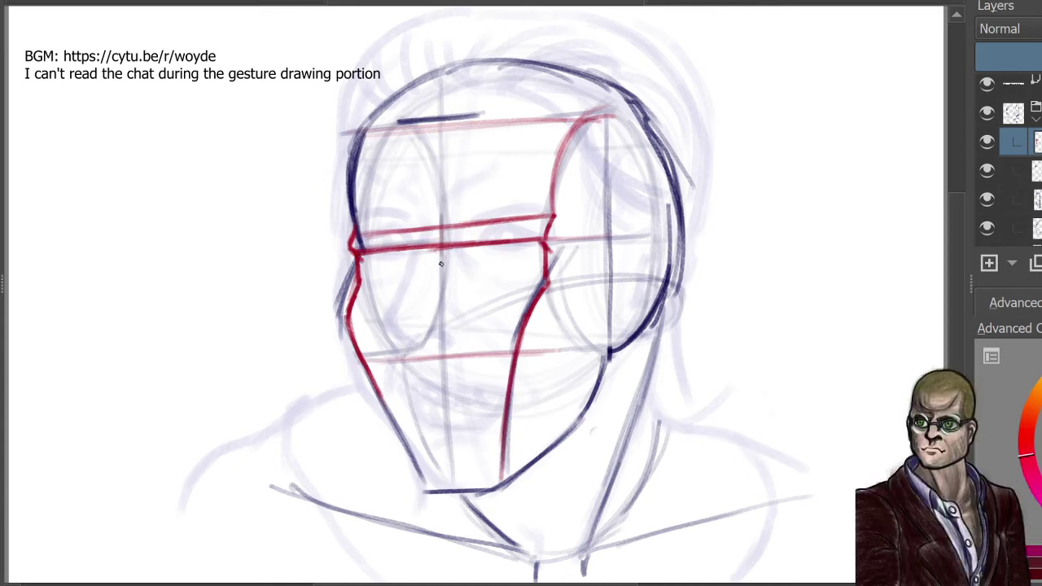
# Step: Draw the nose bridge in red as two angled lines from the brow, ending in short strokes at the nose tip
pyautogui.moveTo(425, 249); pyautogui.dragTo(453, 257)
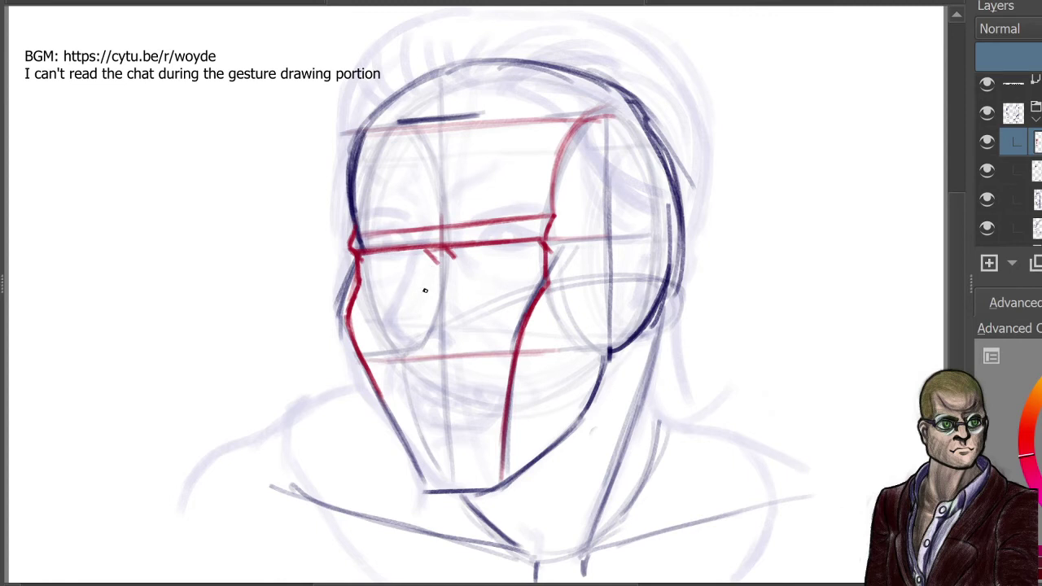
pyautogui.moveTo(434, 263)
pyautogui.mouseDown()
pyautogui.moveTo(412, 319)
pyautogui.moveTo(417, 306)
pyautogui.moveTo(432, 314)
pyautogui.moveTo(414, 316)
pyautogui.mouseUp()
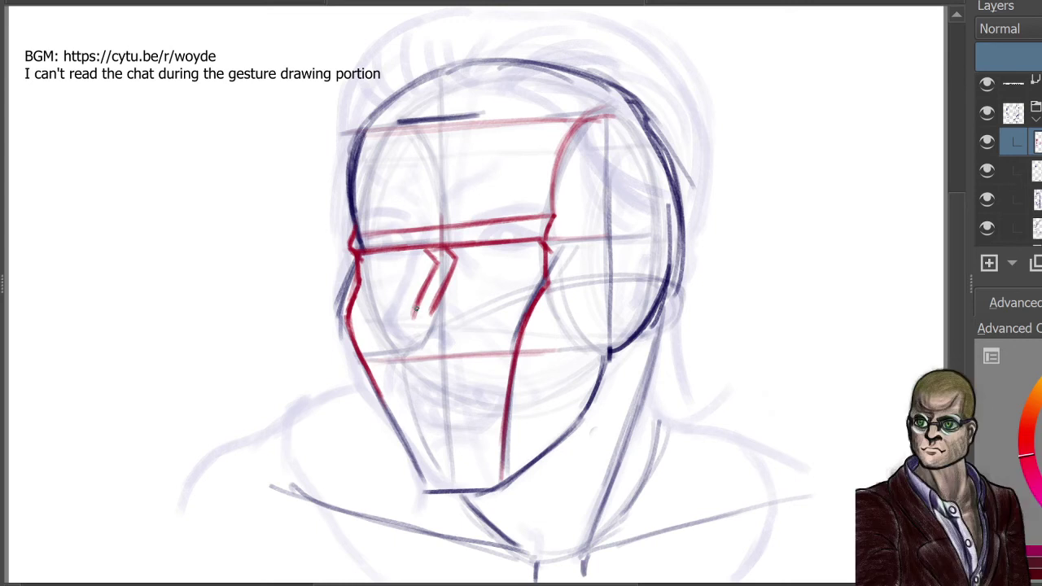
pyautogui.moveTo(415, 309)
pyautogui.mouseDown()
pyautogui.moveTo(452, 327)
pyautogui.moveTo(419, 333)
pyautogui.mouseUp()
# Step: Hide the faded portrait sketch layer, leaving the construction layers visible
pyautogui.click(989, 228)
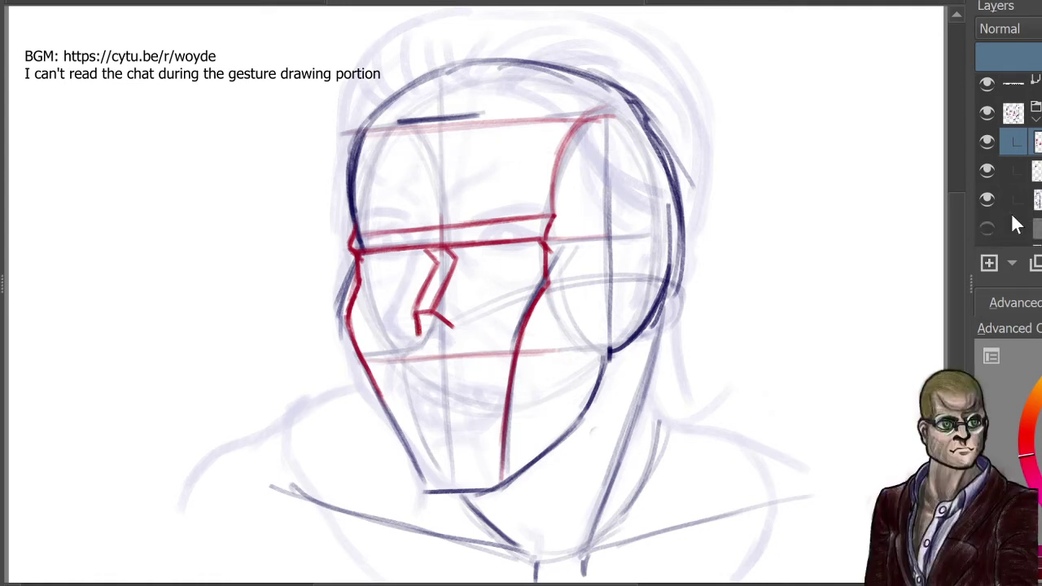
pyautogui.click(989, 228)
pyautogui.scroll(-2, 1018, 162)
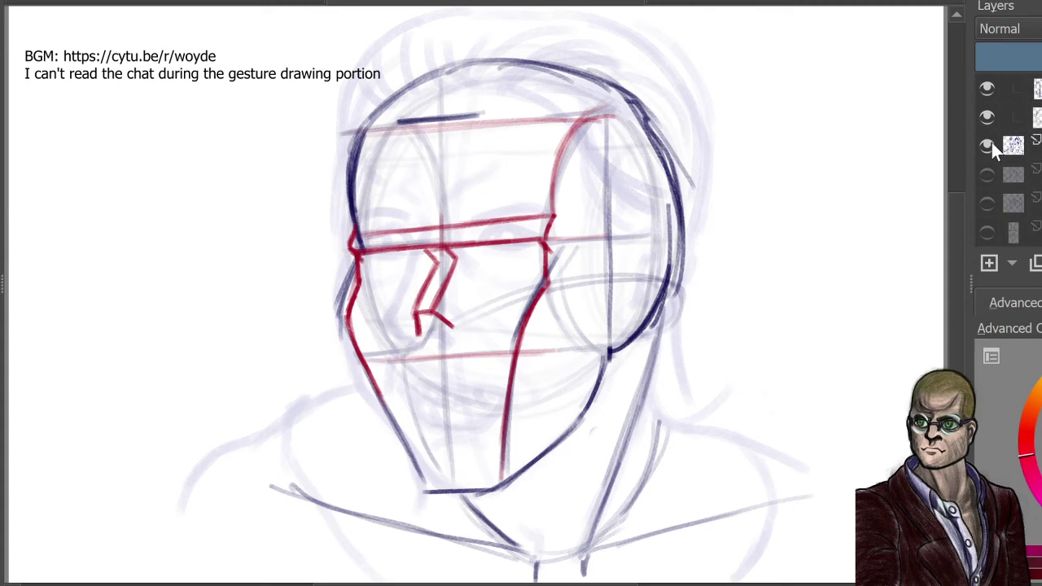
pyautogui.click(991, 144)
pyautogui.scroll(2, 1002, 163)
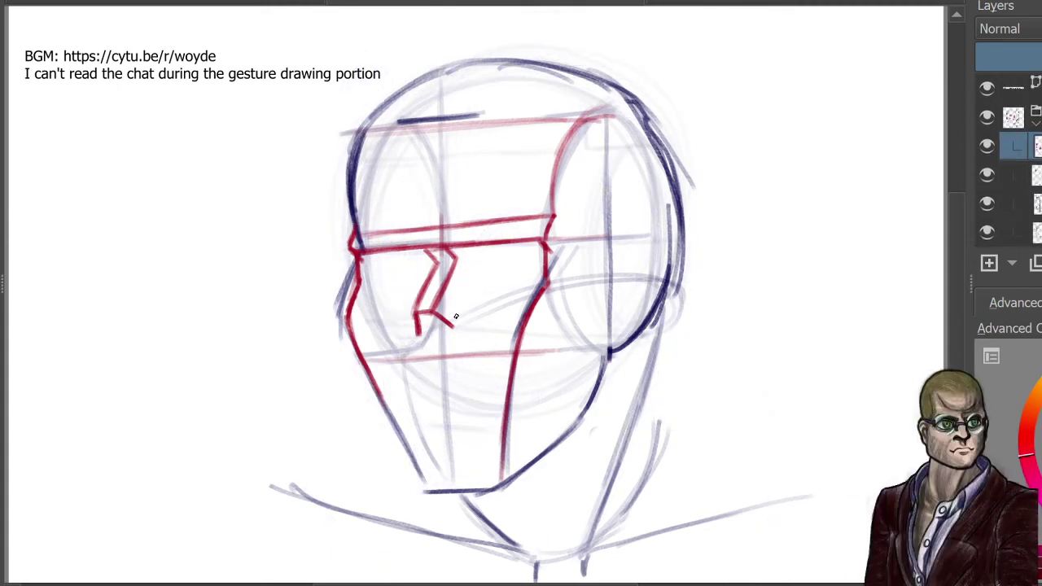
# Step: Draw the near side line of the nose and a rectangular near eye socket beneath the brow line
pyautogui.moveTo(466, 255)
pyautogui.mouseDown()
pyautogui.moveTo(451, 331)
pyautogui.moveTo(418, 333)
pyautogui.moveTo(459, 328)
pyautogui.mouseUp()
pyautogui.moveTo(467, 254); pyautogui.dragTo(470, 295)
pyautogui.moveTo(468, 251); pyautogui.dragTo(471, 300)
pyautogui.moveTo(468, 252); pyautogui.dragTo(511, 246)
pyautogui.moveTo(468, 252)
pyautogui.mouseDown()
pyautogui.moveTo(536, 244)
pyautogui.moveTo(535, 289)
pyautogui.mouseUp()
pyautogui.moveTo(532, 247)
pyautogui.mouseDown()
pyautogui.moveTo(521, 305)
pyautogui.moveTo(507, 316)
pyautogui.moveTo(508, 304)
pyautogui.moveTo(483, 298)
pyautogui.moveTo(512, 299)
pyautogui.moveTo(464, 299)
pyautogui.mouseUp()
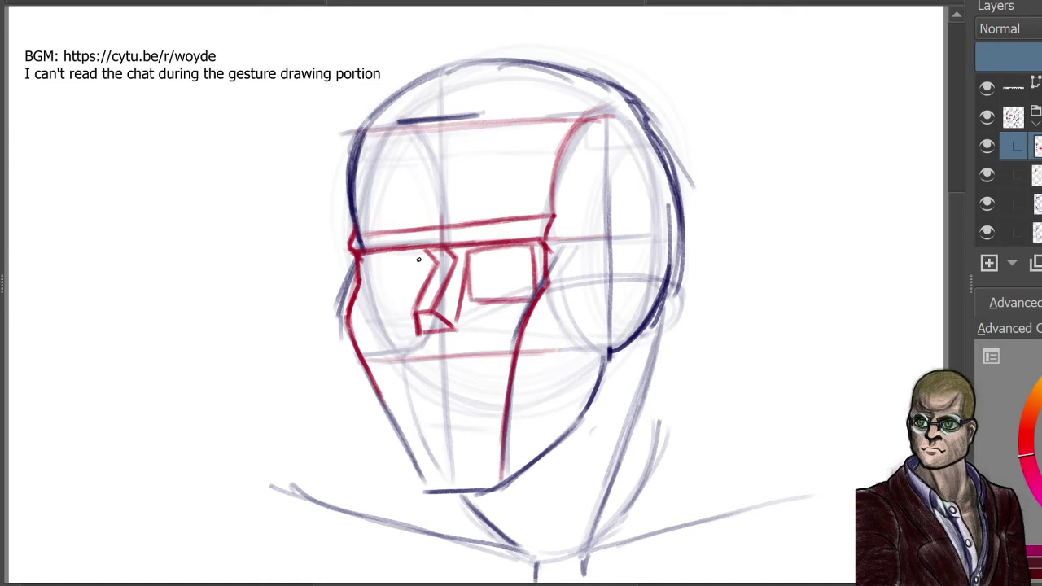
# Step: Block in the far eye socket beside the nose bridge and erase its lower edge
pyautogui.moveTo(433, 253)
pyautogui.mouseDown()
pyautogui.moveTo(424, 292)
pyautogui.moveTo(367, 298)
pyautogui.mouseUp()
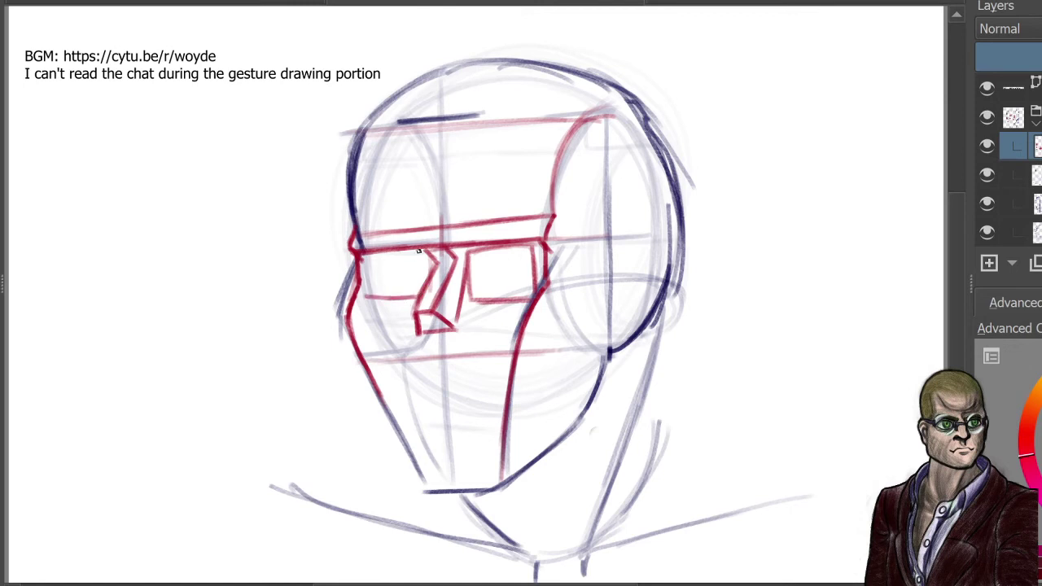
pyautogui.moveTo(418, 250)
pyautogui.mouseDown()
pyautogui.moveTo(373, 254)
pyautogui.moveTo(368, 303)
pyautogui.mouseUp()
pyautogui.moveTo(369, 255)
pyautogui.mouseDown()
pyautogui.moveTo(369, 298)
pyautogui.moveTo(407, 300)
pyautogui.moveTo(368, 301)
pyautogui.mouseUp()
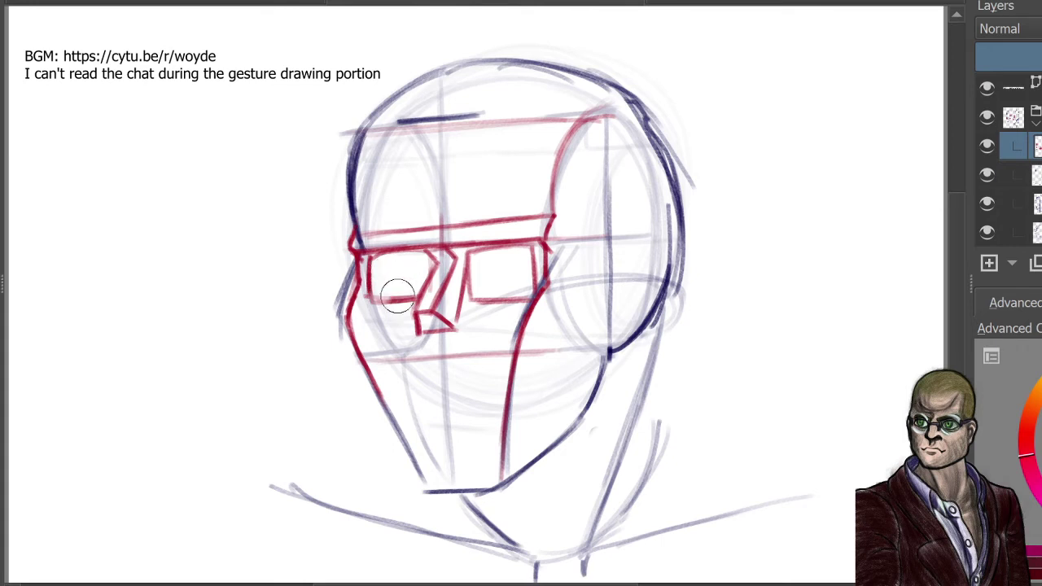
pyautogui.moveTo(397, 295)
pyautogui.mouseDown()
pyautogui.moveTo(380, 296)
pyautogui.moveTo(400, 298)
pyautogui.moveTo(416, 277)
pyautogui.mouseUp()
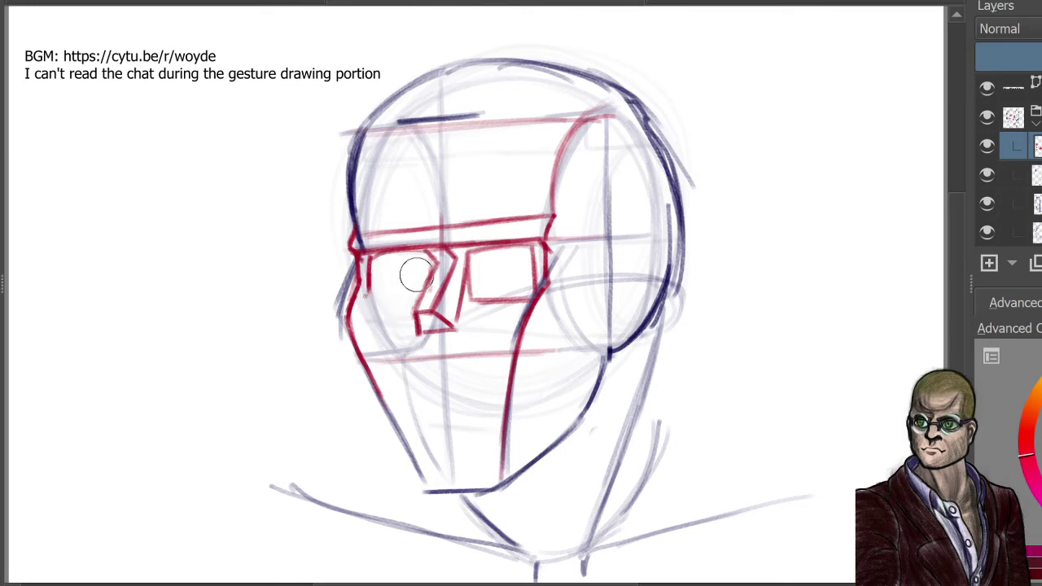
# Step: Mark the ear's top, middle and bottom on the side plane's vertical line and draw the ear outline behind it
pyautogui.moveTo(603, 240); pyautogui.dragTo(620, 241)
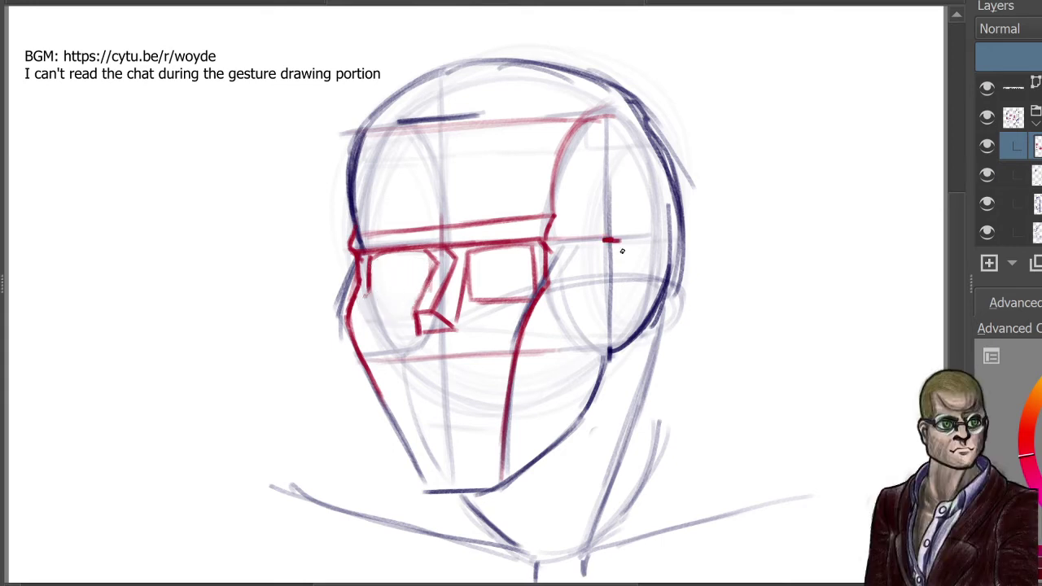
pyautogui.moveTo(602, 351); pyautogui.dragTo(616, 351)
pyautogui.moveTo(607, 300); pyautogui.dragTo(617, 297)
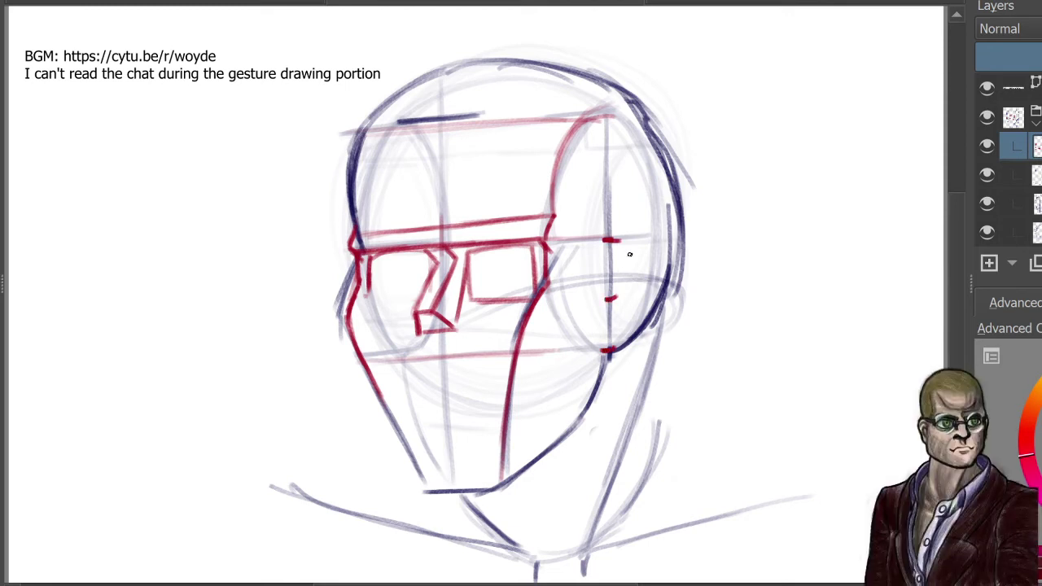
pyautogui.moveTo(609, 240)
pyautogui.mouseDown()
pyautogui.moveTo(632, 236)
pyautogui.moveTo(649, 259)
pyautogui.moveTo(643, 311)
pyautogui.moveTo(619, 346)
pyautogui.mouseUp()
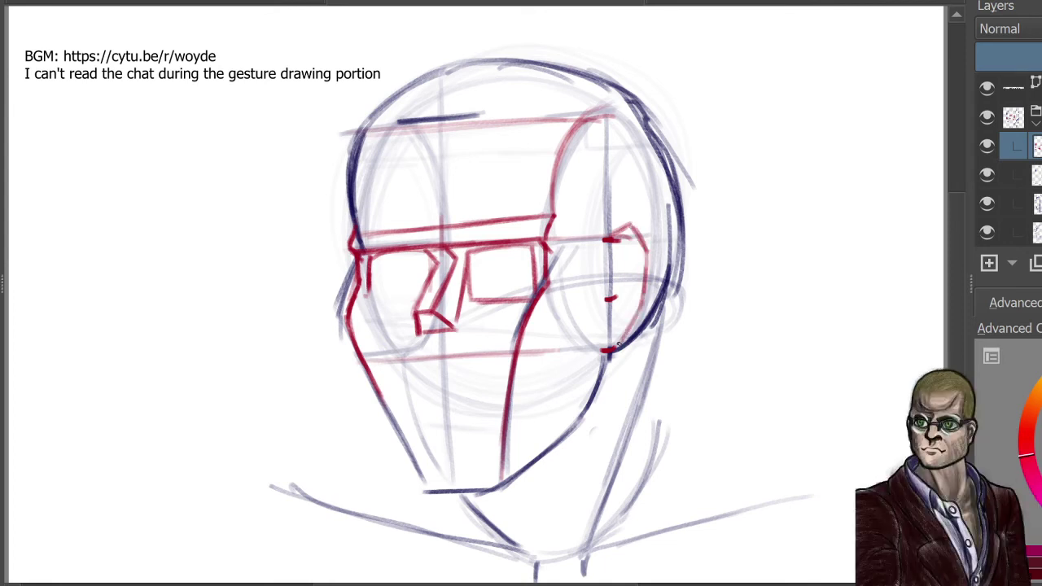
# Step: Close the far eye socket along its bottom edge and draw the nose underside box down to the nose-base guide
pyautogui.moveTo(368, 283); pyautogui.dragTo(372, 308)
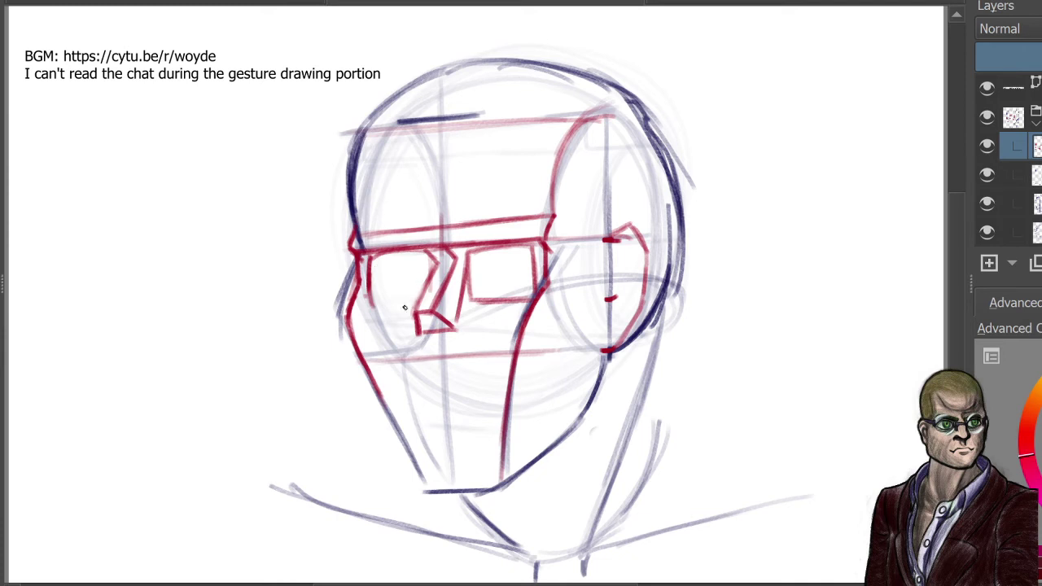
pyautogui.moveTo(415, 300); pyautogui.dragTo(373, 307)
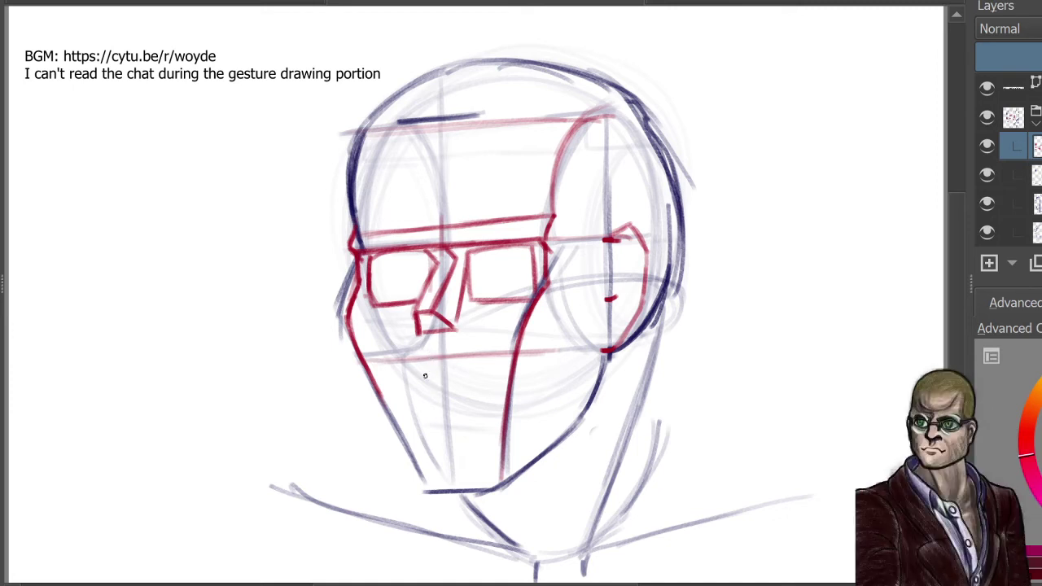
pyautogui.moveTo(419, 336); pyautogui.dragTo(419, 373)
pyautogui.moveTo(458, 339)
pyautogui.mouseDown()
pyautogui.moveTo(459, 358)
pyautogui.moveTo(424, 369)
pyautogui.moveTo(467, 365)
pyautogui.moveTo(457, 366)
pyautogui.mouseUp()
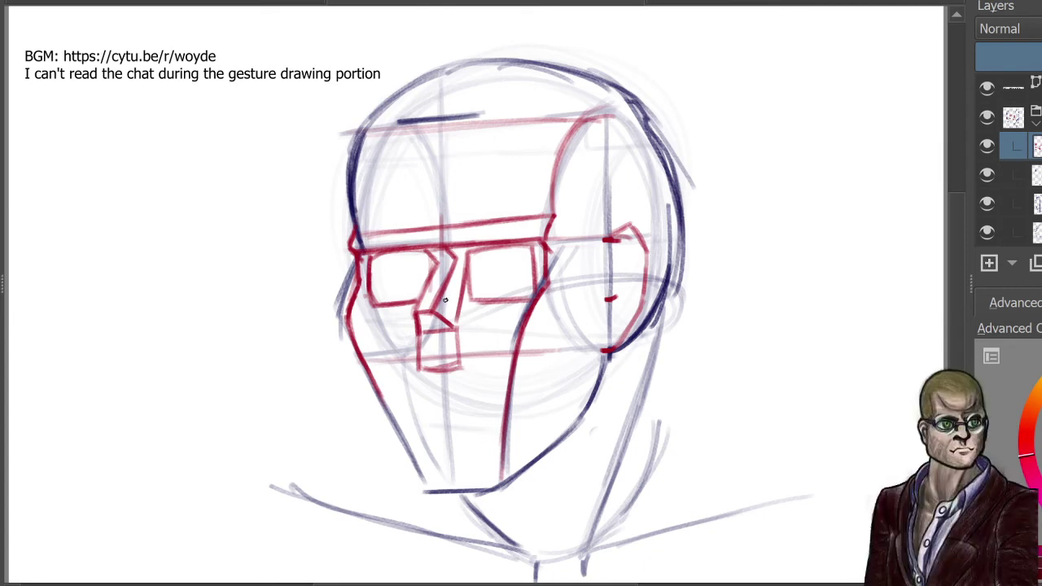
pyautogui.press('e')
pyautogui.moveTo(446, 377); pyautogui.dragTo(479, 371)
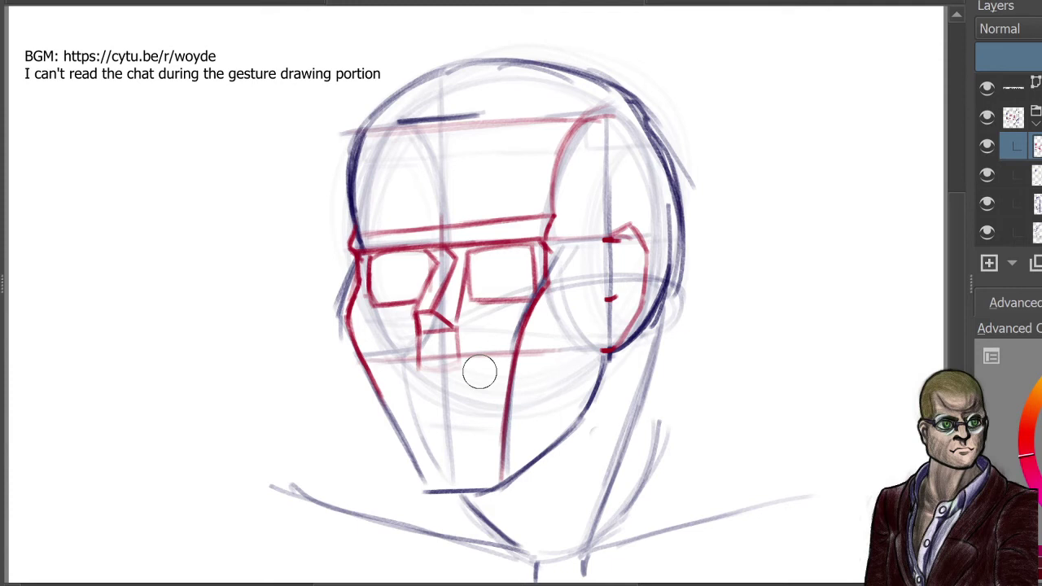
pyautogui.press('e')
pyautogui.moveTo(417, 364); pyautogui.dragTo(459, 360)
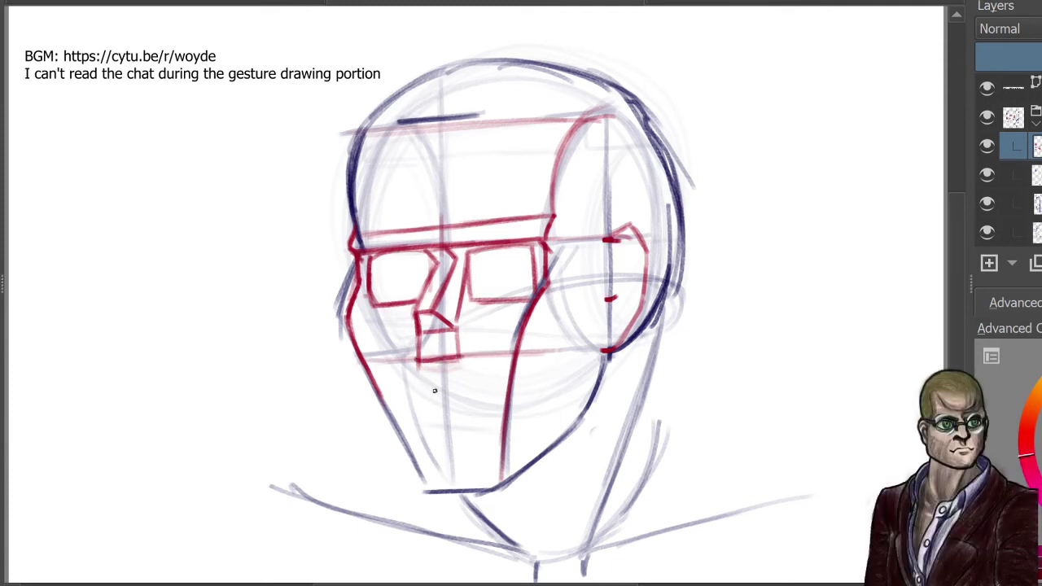
# Step: Draw the mouth centre line and lower-lip guide, and box in the mouth area between the nose base and chin
pyautogui.moveTo(434, 365); pyautogui.dragTo(441, 422)
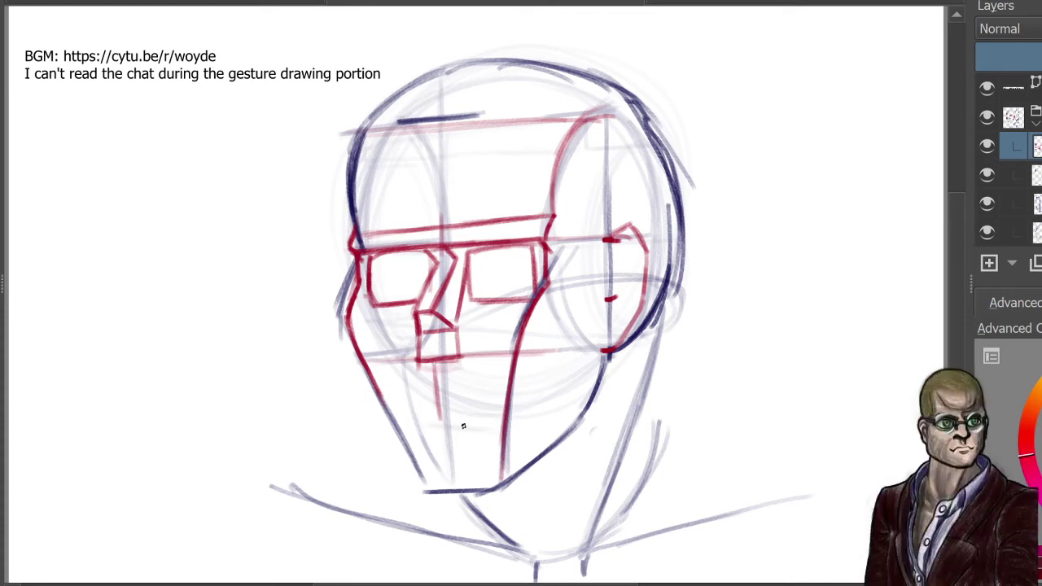
pyautogui.moveTo(504, 430); pyautogui.dragTo(419, 435)
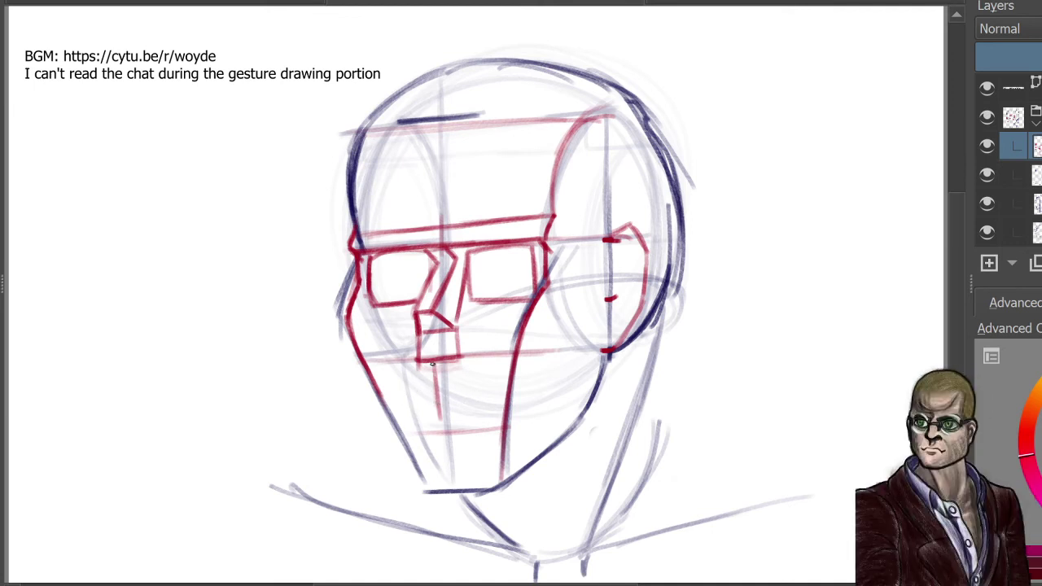
pyautogui.moveTo(432, 365); pyautogui.dragTo(442, 426)
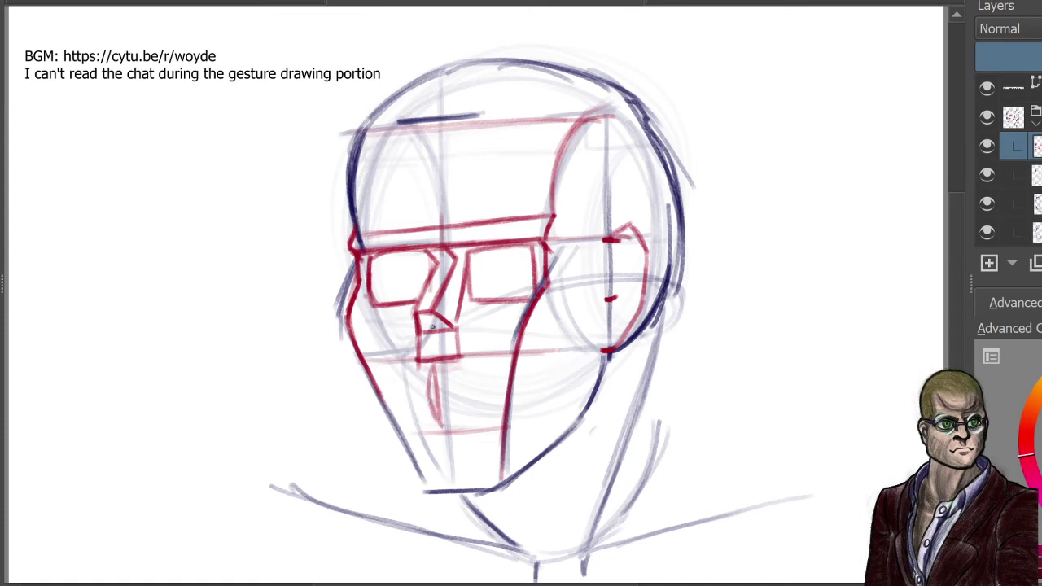
pyautogui.moveTo(397, 373); pyautogui.dragTo(399, 413)
pyautogui.moveTo(484, 365); pyautogui.dragTo(489, 410)
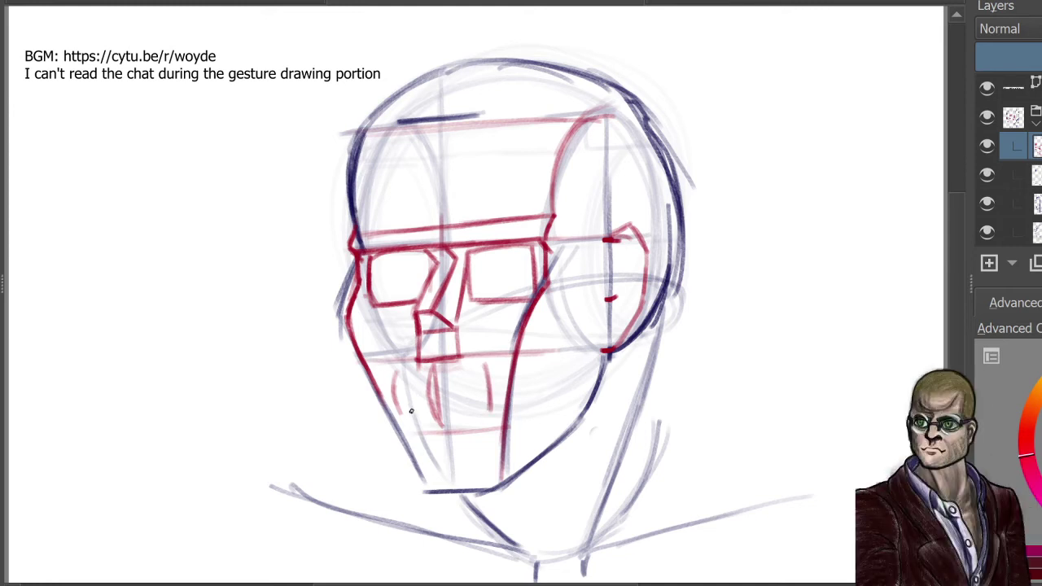
pyautogui.moveTo(400, 416); pyautogui.dragTo(479, 417)
pyautogui.moveTo(400, 372); pyautogui.dragTo(479, 369)
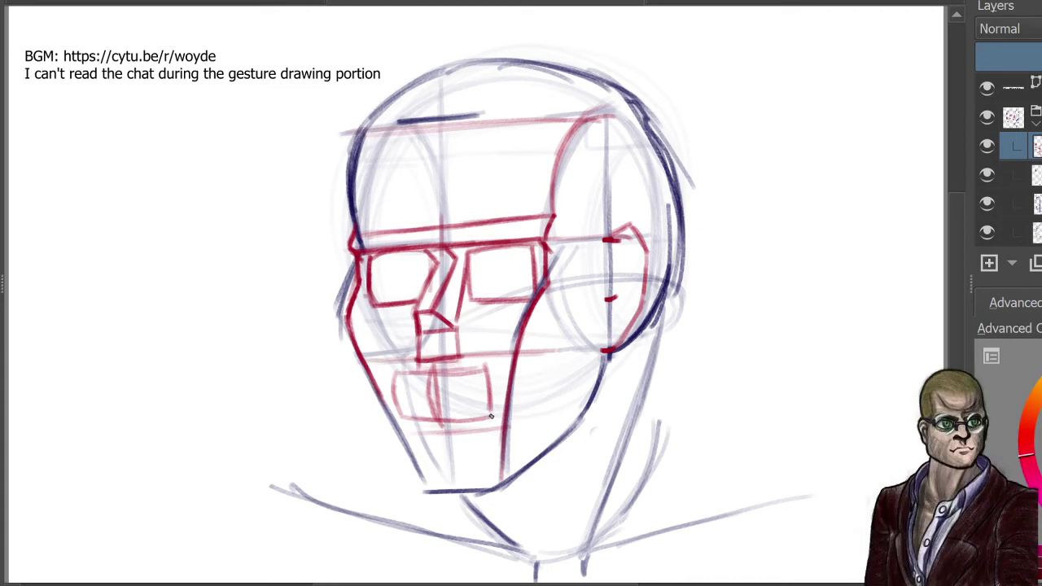
# Step: Extend the mouth mass with curved lines back to the near cheek and add the far mouth corner
pyautogui.moveTo(514, 399); pyautogui.dragTo(562, 361)
pyautogui.moveTo(479, 370)
pyautogui.mouseDown()
pyautogui.moveTo(525, 359)
pyautogui.moveTo(550, 331)
pyautogui.moveTo(559, 368)
pyautogui.mouseUp()
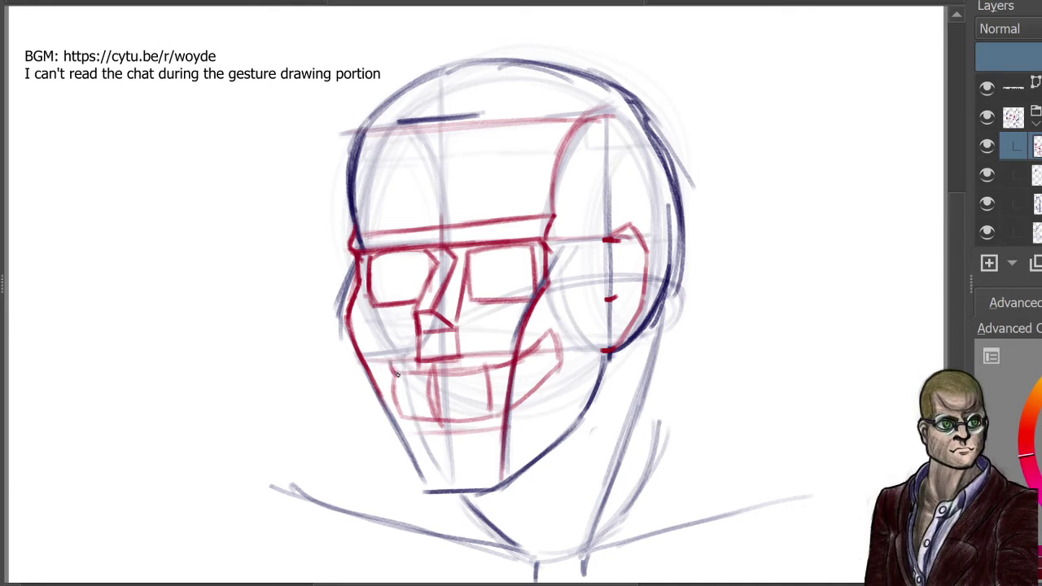
pyautogui.moveTo(393, 362)
pyautogui.mouseDown()
pyautogui.moveTo(409, 337)
pyautogui.moveTo(399, 409)
pyautogui.moveTo(386, 391)
pyautogui.moveTo(394, 363)
pyautogui.mouseUp()
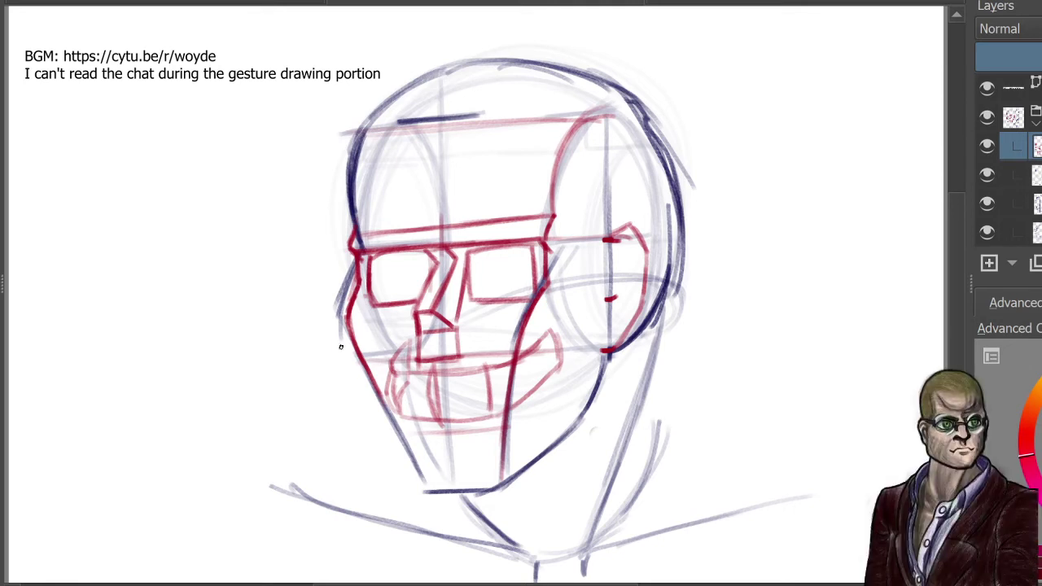
# Step: Draw the far jaw edge in red down to the chin and a curved line from the near mouth corner toward the ear
pyautogui.moveTo(353, 341)
pyautogui.mouseDown()
pyautogui.moveTo(386, 380)
pyautogui.moveTo(426, 492)
pyautogui.mouseUp()
pyautogui.moveTo(400, 414); pyautogui.dragTo(409, 448)
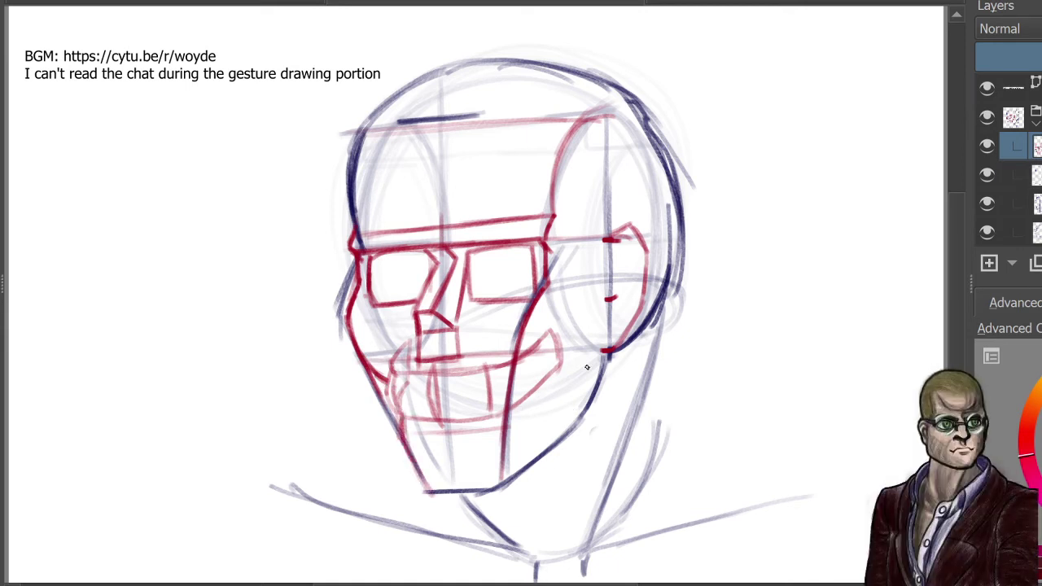
pyautogui.moveTo(560, 345)
pyautogui.mouseDown()
pyautogui.moveTo(589, 333)
pyautogui.moveTo(594, 314)
pyautogui.mouseUp()
# Step: Lower the opacity of the red feature layer and add a new layer above it
pyautogui.click(1034, 56)
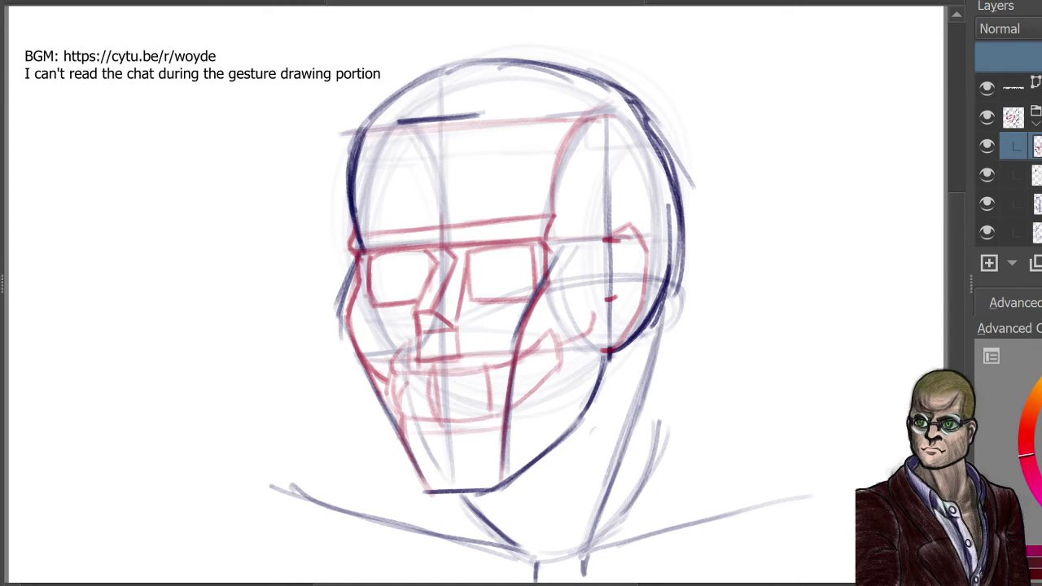
pyautogui.click(990, 261)
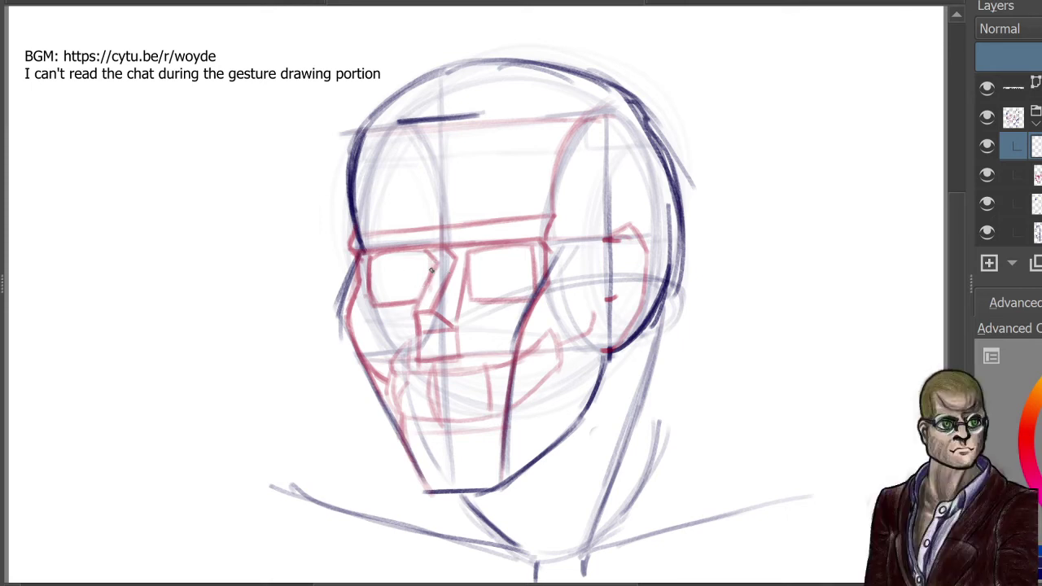
# Step: Redraw the nose's short diagonal side line on the red feature layer and return to the empty layer above it
pyautogui.press('pagedown')
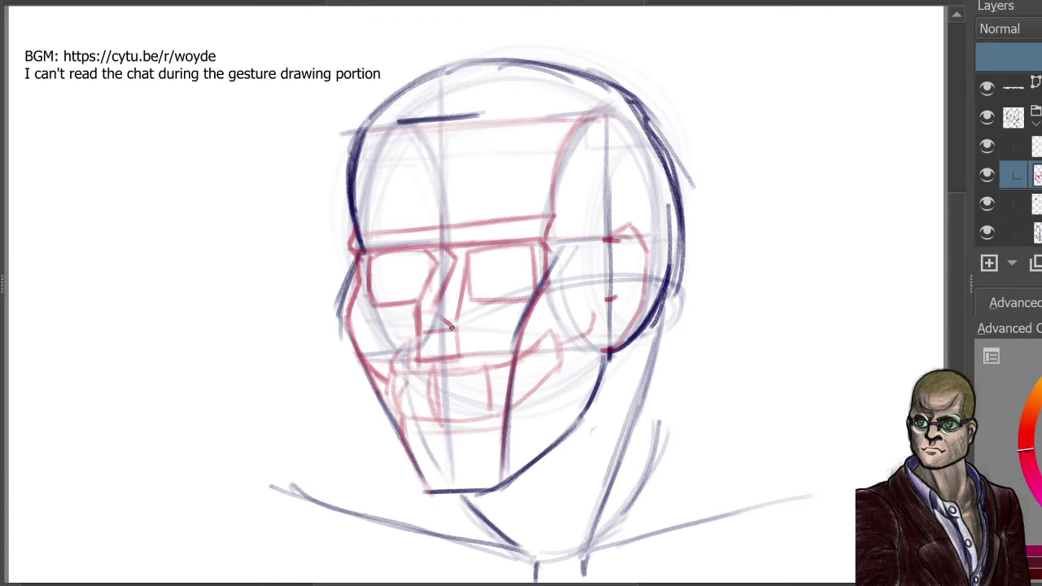
pyautogui.moveTo(452, 328); pyautogui.dragTo(438, 302)
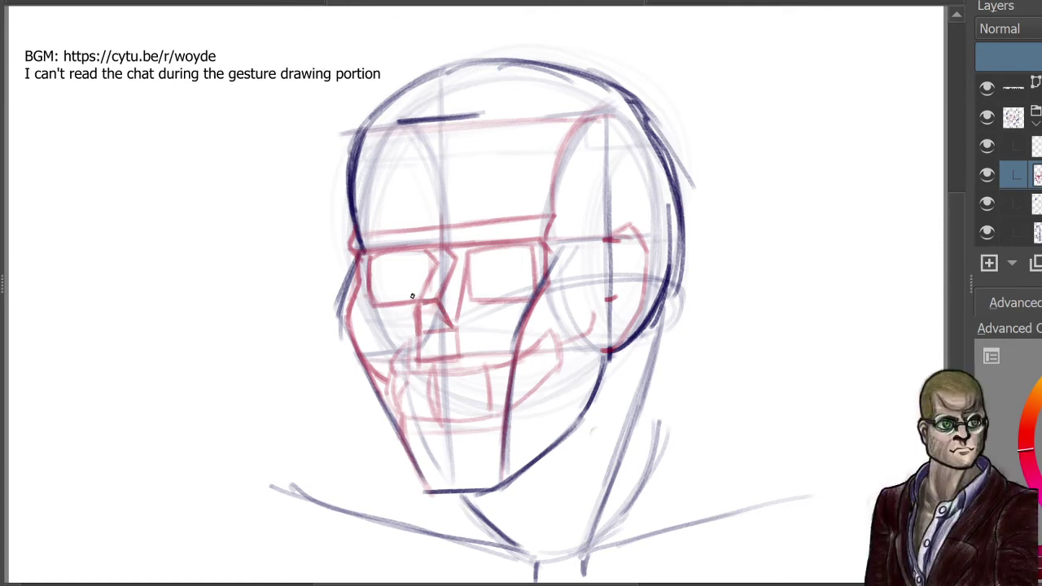
pyautogui.click(1023, 146)
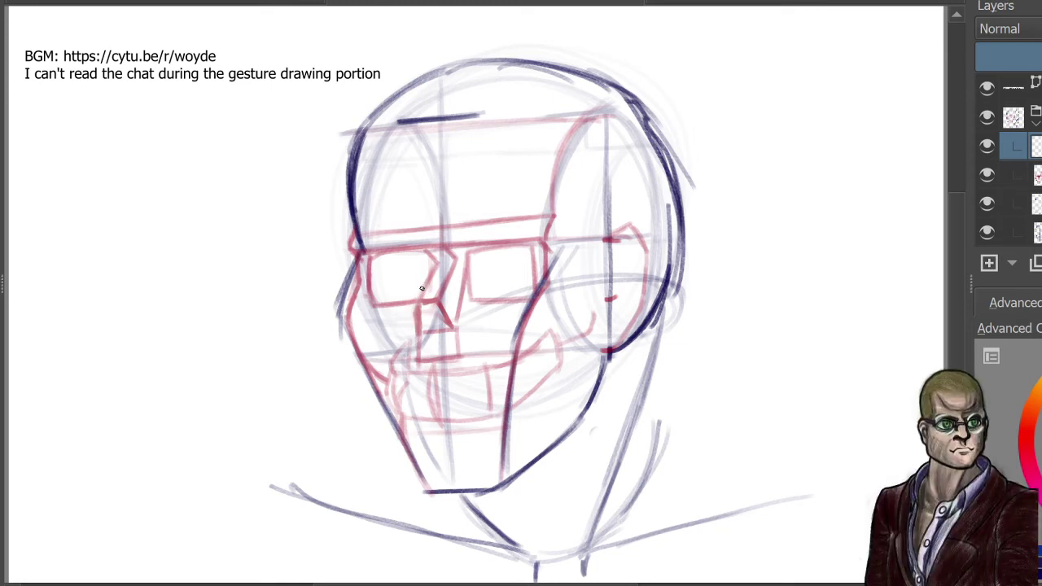
# Step: Outline the nasal bridge block in blue between the eye sockets and nose base, and mark its upper end with an arrow
pyautogui.moveTo(422, 295)
pyautogui.mouseDown()
pyautogui.moveTo(409, 312)
pyautogui.moveTo(440, 312)
pyautogui.moveTo(410, 317)
pyautogui.moveTo(410, 339)
pyautogui.moveTo(424, 338)
pyautogui.mouseUp()
pyautogui.moveTo(441, 317)
pyautogui.mouseDown()
pyautogui.moveTo(423, 340)
pyautogui.moveTo(436, 338)
pyautogui.mouseUp()
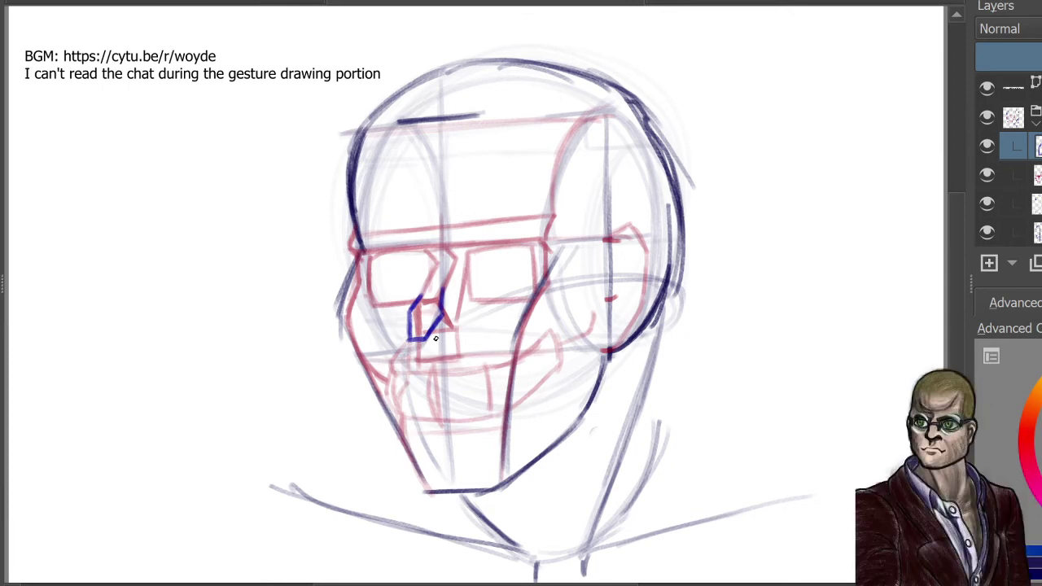
pyautogui.moveTo(421, 297); pyautogui.dragTo(441, 291)
pyautogui.moveTo(421, 291)
pyautogui.mouseDown()
pyautogui.moveTo(407, 275)
pyautogui.moveTo(418, 288)
pyautogui.mouseUp()
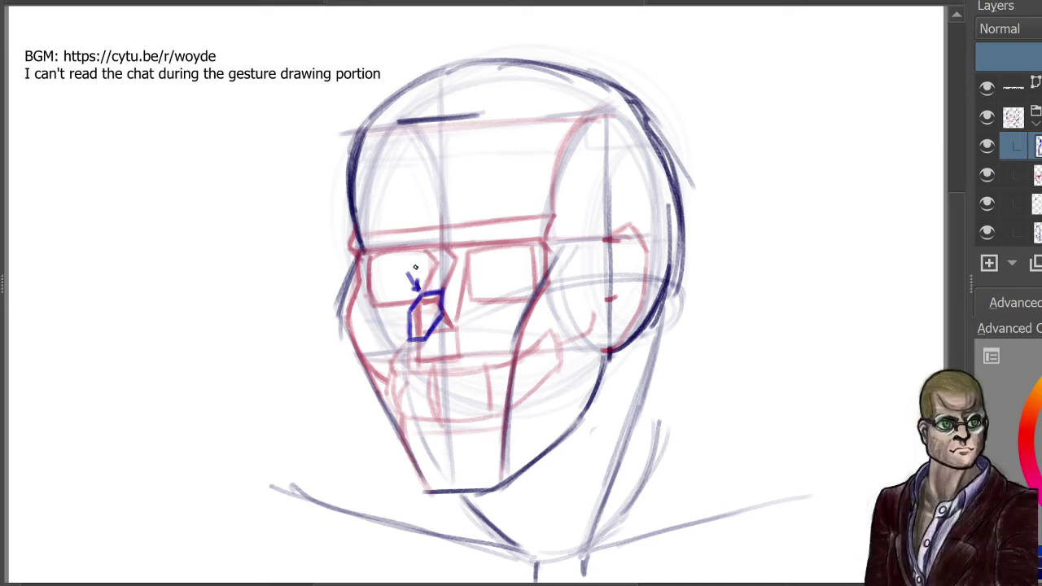
# Step: Sketch a blue nose profile curve beside the head, erase the arrow, and extend the bridge block to the near side of the nose
pyautogui.moveTo(778, 152)
pyautogui.mouseDown()
pyautogui.moveTo(777, 181)
pyautogui.moveTo(745, 244)
pyautogui.mouseUp()
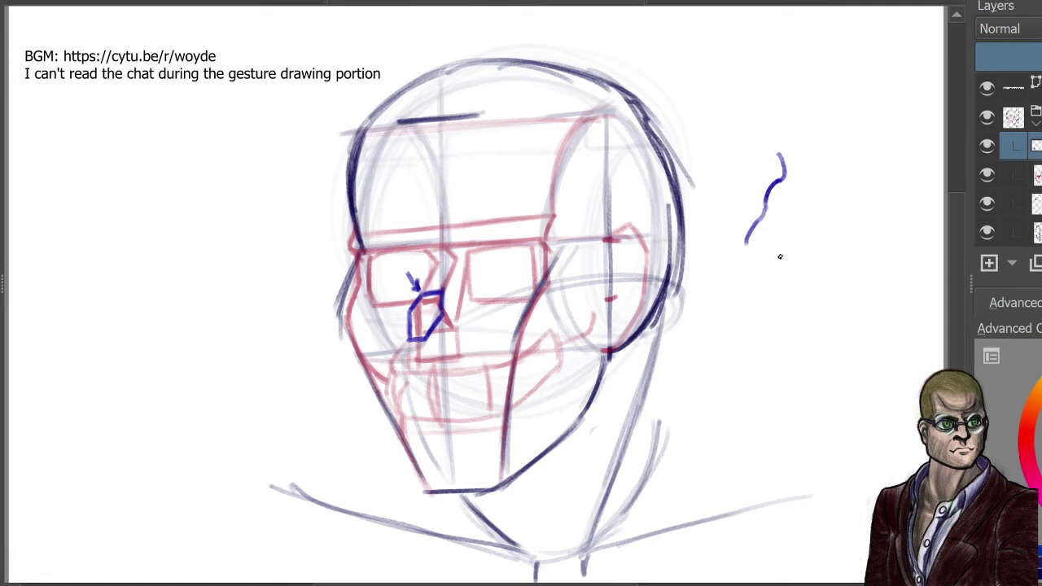
pyautogui.press('e')
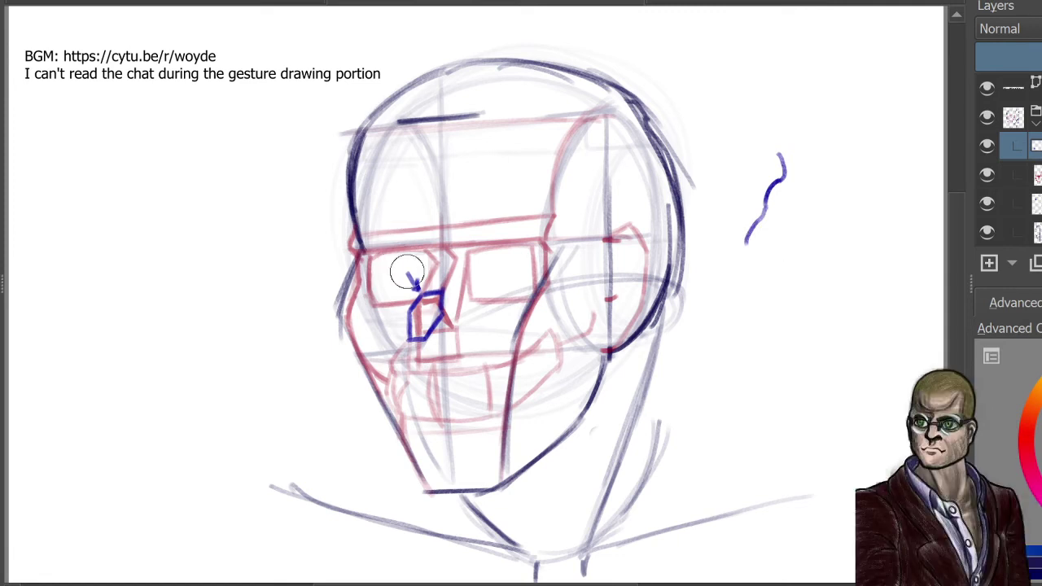
pyautogui.moveTo(414, 272); pyautogui.dragTo(416, 281)
pyautogui.moveTo(453, 329)
pyautogui.mouseDown()
pyautogui.moveTo(430, 337)
pyautogui.moveTo(454, 329)
pyautogui.mouseUp()
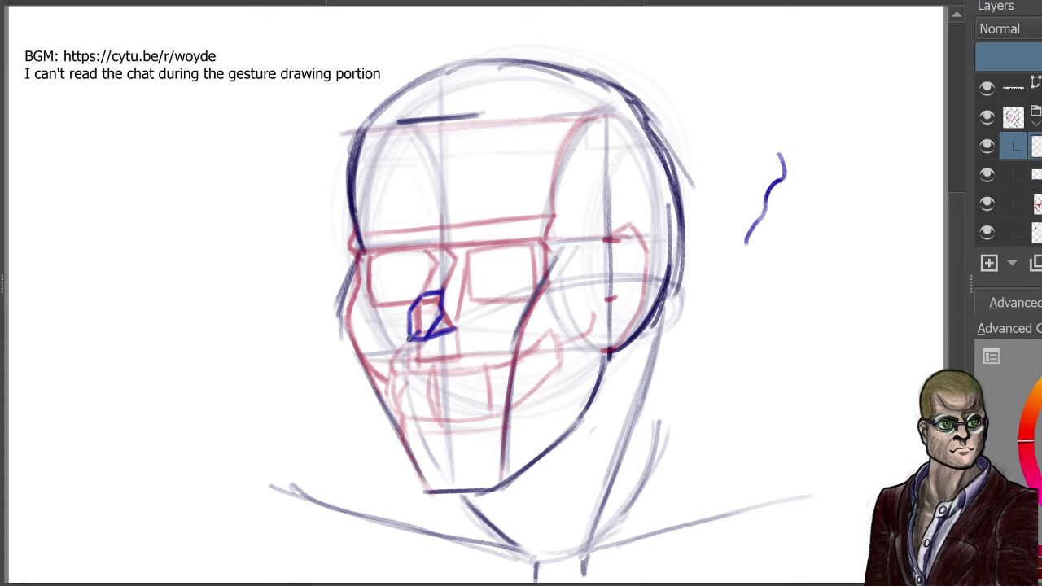
# Step: Draw the nose tip, wings and nostrils in dark red below the bridge block, and add a new layer above them
pyautogui.moveTo(417, 337)
pyautogui.mouseDown()
pyautogui.moveTo(407, 357)
pyautogui.moveTo(428, 353)
pyautogui.moveTo(398, 355)
pyautogui.moveTo(420, 367)
pyautogui.mouseUp()
pyautogui.moveTo(402, 359); pyautogui.dragTo(426, 380)
pyautogui.moveTo(420, 373)
pyautogui.mouseDown()
pyautogui.moveTo(421, 346)
pyautogui.moveTo(417, 363)
pyautogui.moveTo(430, 369)
pyautogui.moveTo(404, 359)
pyautogui.moveTo(431, 377)
pyautogui.mouseUp()
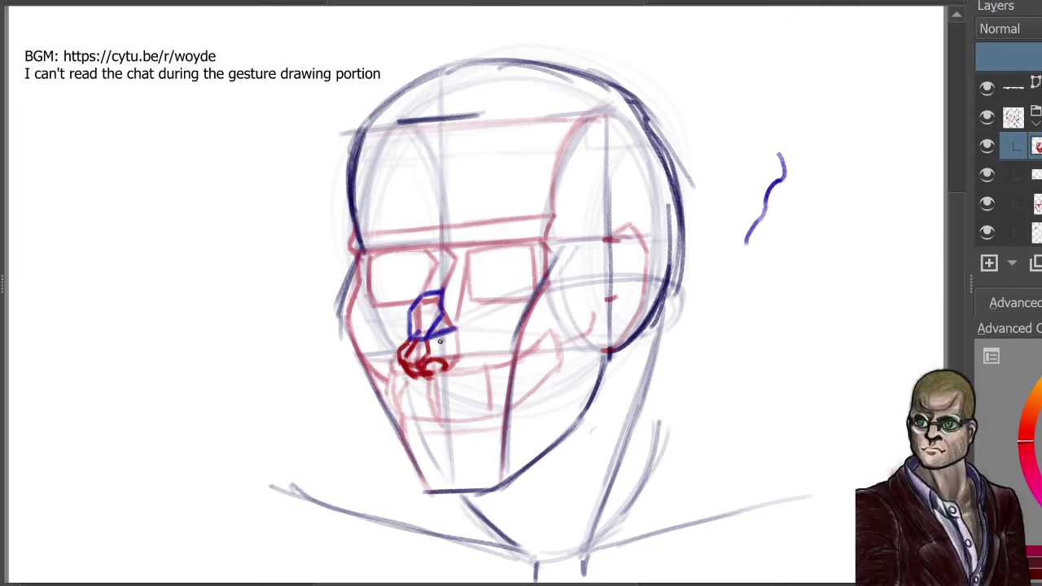
pyautogui.moveTo(437, 340)
pyautogui.mouseDown()
pyautogui.moveTo(452, 359)
pyautogui.moveTo(445, 369)
pyautogui.mouseUp()
pyautogui.click(990, 263)
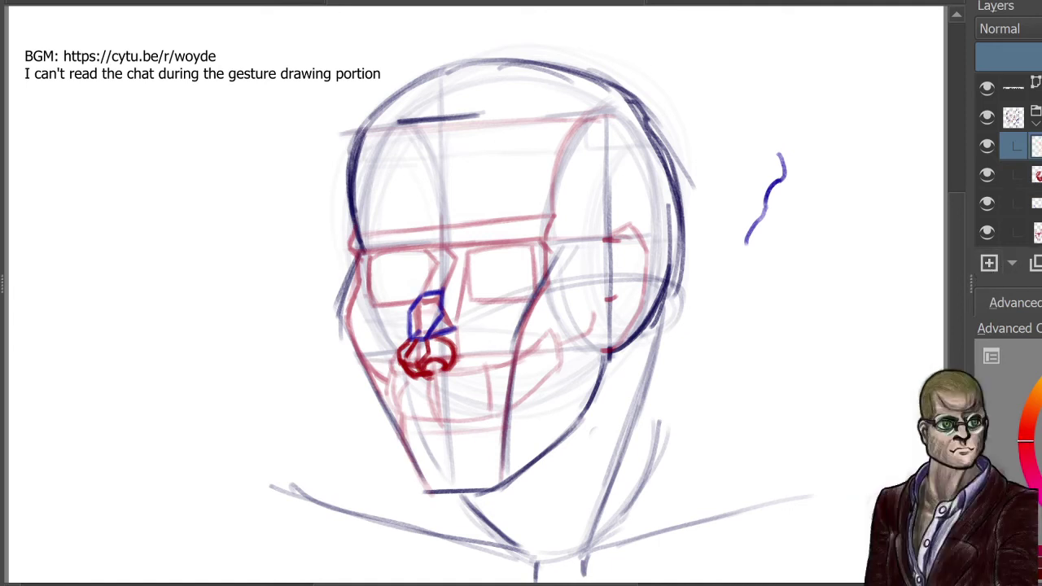
# Step: Move the hidden portrait sketch layer above the construction folder, show it and raise it to full opacity
pyautogui.scroll(-3, 1009, 163)
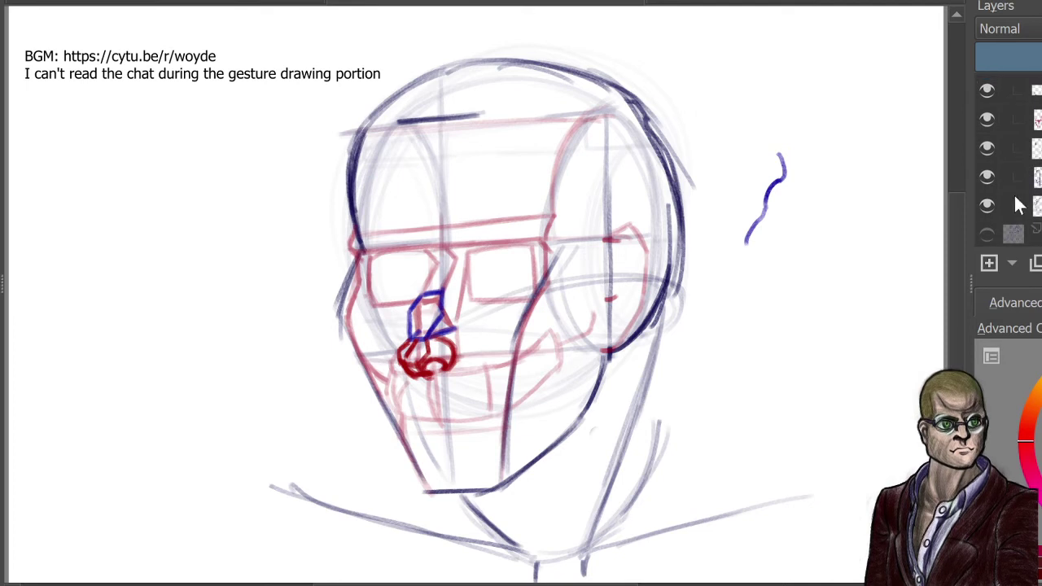
pyautogui.scroll(3, 1010, 162)
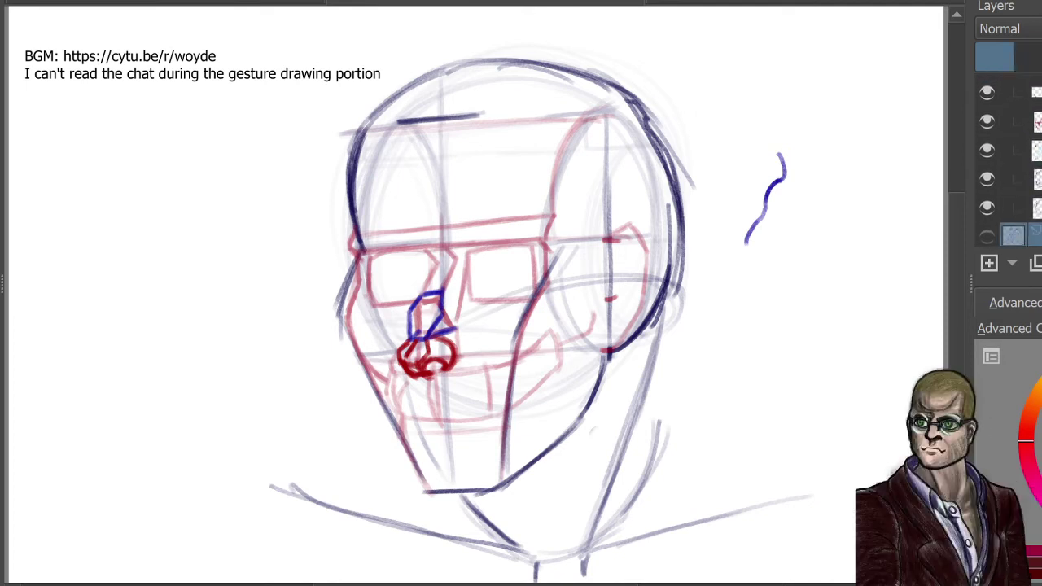
pyautogui.moveTo(1018, 77); pyautogui.dragTo(1018, 101)
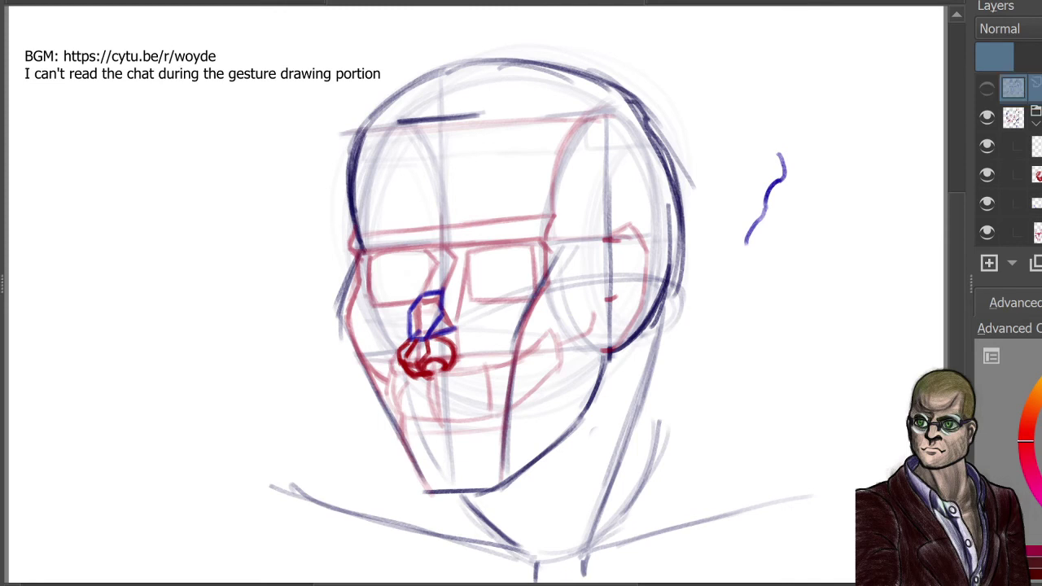
pyautogui.click(987, 88)
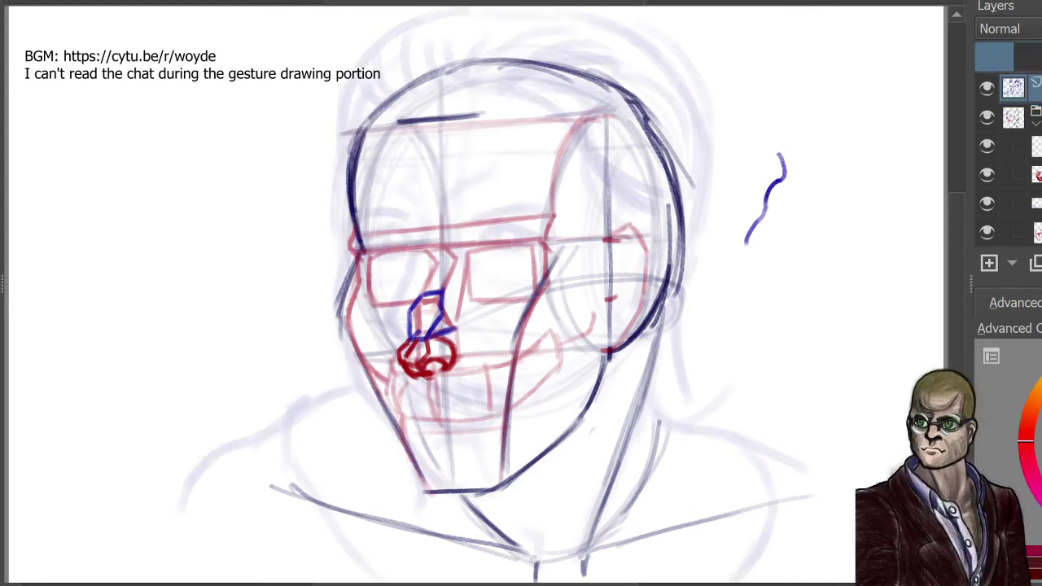
pyautogui.click(1037, 57)
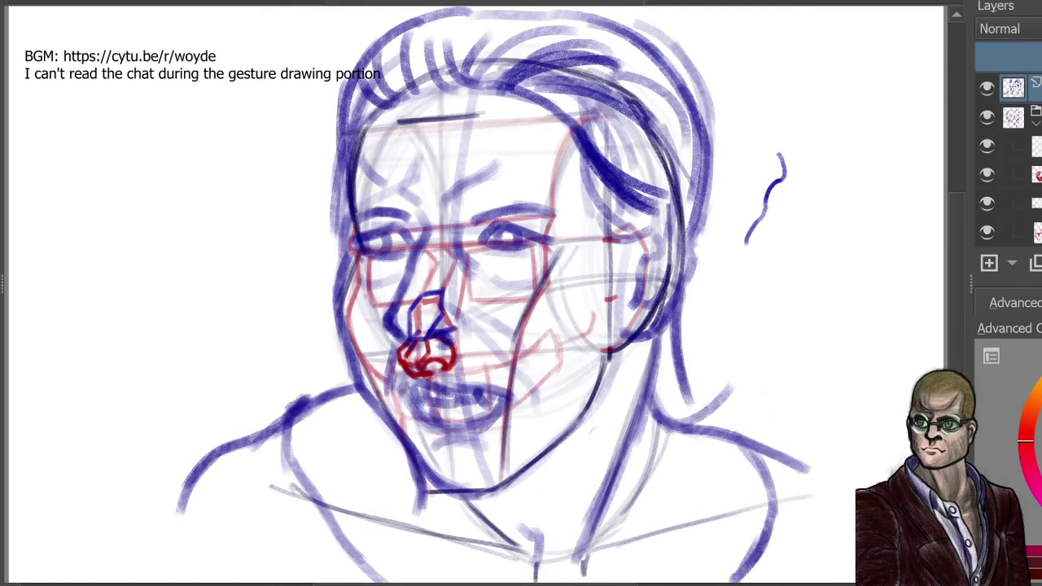
# Step: View the portrait sketch on its own, hide it, and show the construction folder again with its layers expanded
pyautogui.click(987, 117)
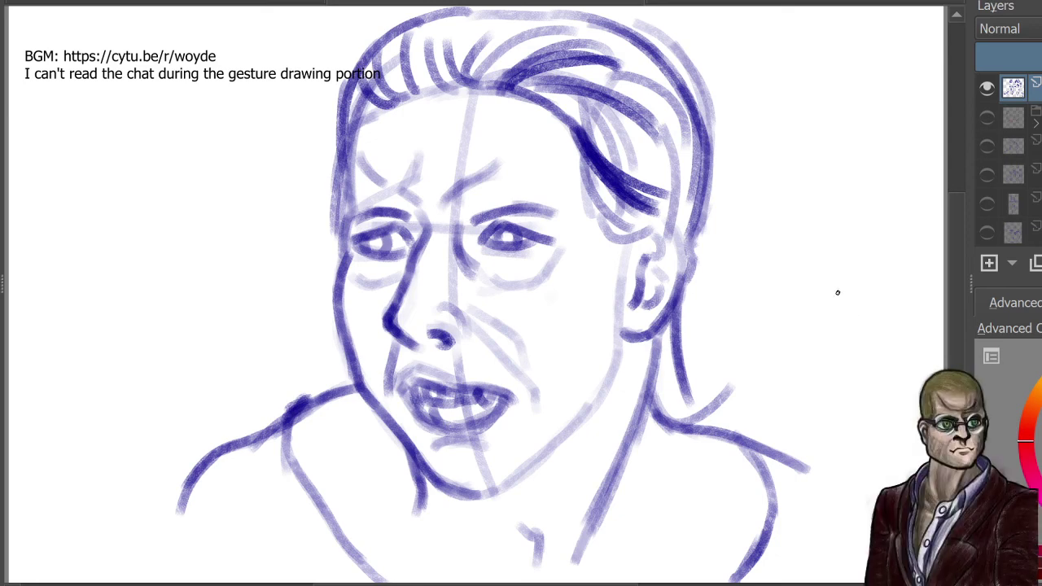
pyautogui.click(988, 88)
pyautogui.click(987, 117)
pyautogui.click(1014, 117)
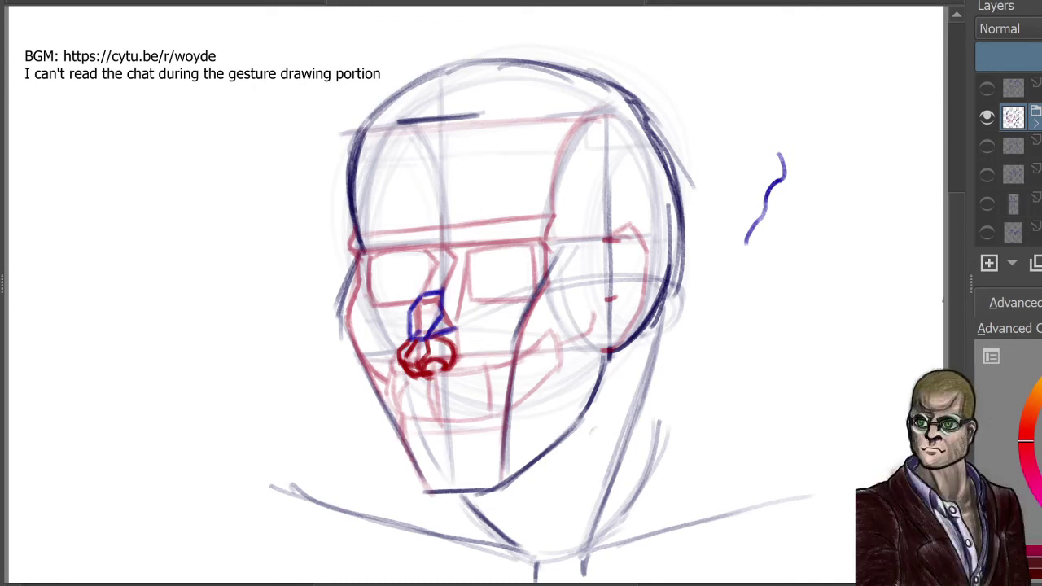
pyautogui.click(1036, 122)
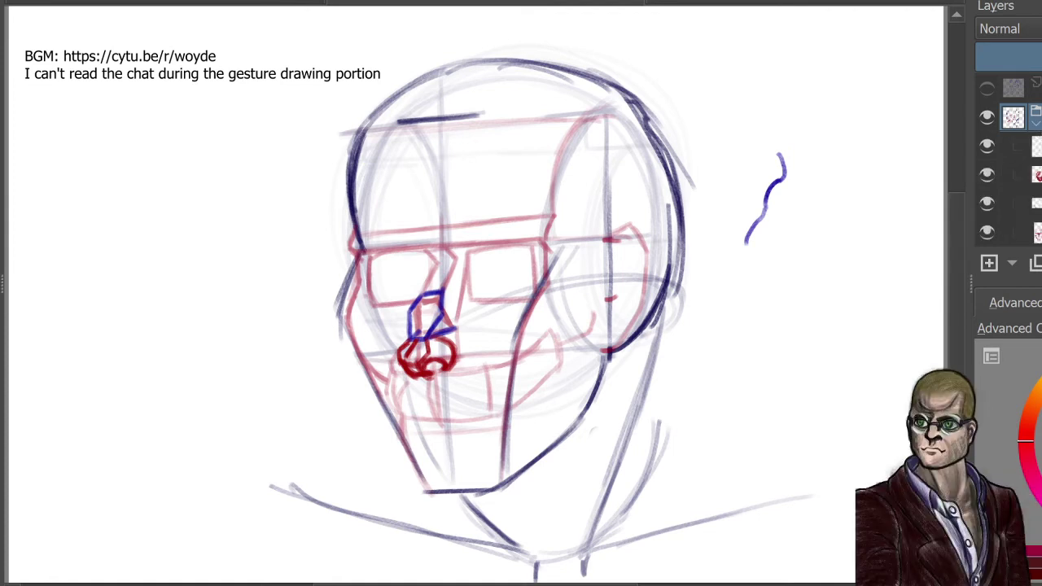
# Step: Draw round eyeballs in red inside both eye sockets on the top construction layer and compare them with the portrait sketch
pyautogui.click(1034, 147)
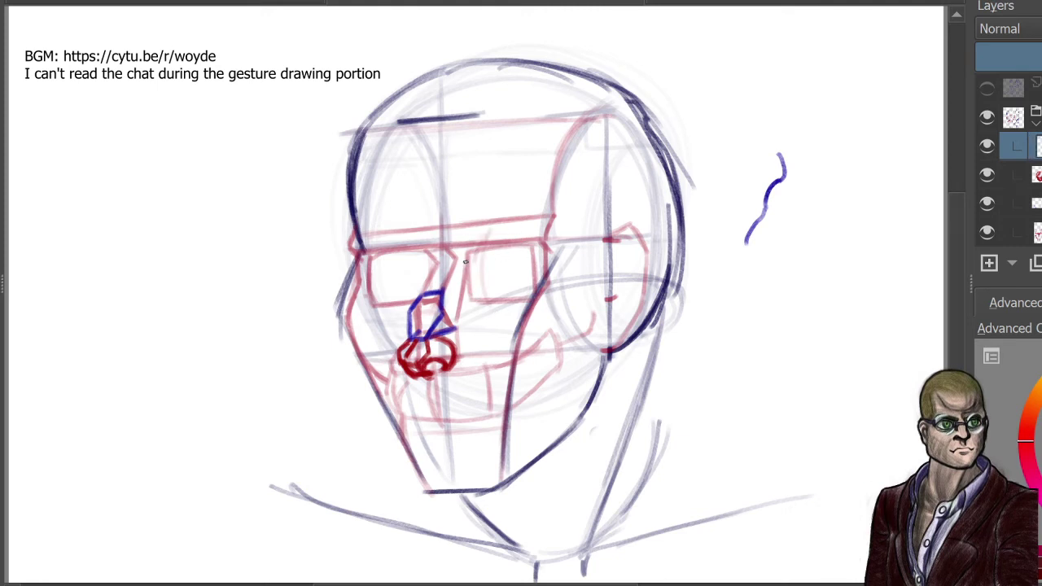
pyautogui.moveTo(480, 298)
pyautogui.mouseDown()
pyautogui.moveTo(539, 245)
pyautogui.moveTo(486, 248)
pyautogui.moveTo(512, 305)
pyautogui.moveTo(543, 255)
pyautogui.moveTo(481, 295)
pyautogui.moveTo(508, 306)
pyautogui.moveTo(535, 243)
pyautogui.moveTo(493, 235)
pyautogui.moveTo(507, 308)
pyautogui.moveTo(474, 254)
pyautogui.mouseUp()
pyautogui.moveTo(376, 283)
pyautogui.mouseDown()
pyautogui.moveTo(391, 238)
pyautogui.moveTo(395, 313)
pyautogui.moveTo(379, 289)
pyautogui.moveTo(426, 309)
pyautogui.moveTo(404, 254)
pyautogui.mouseUp()
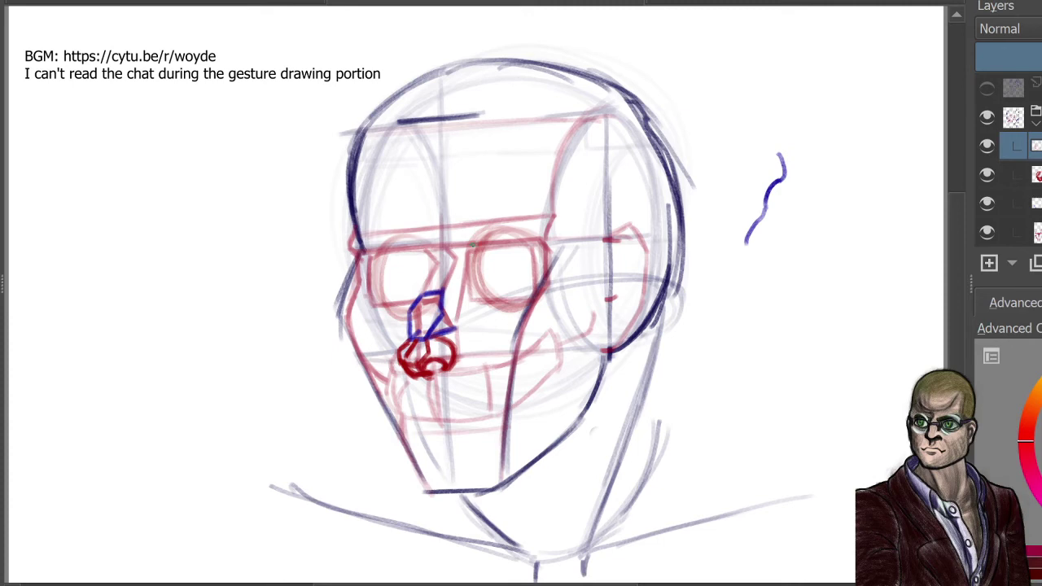
pyautogui.click(987, 88)
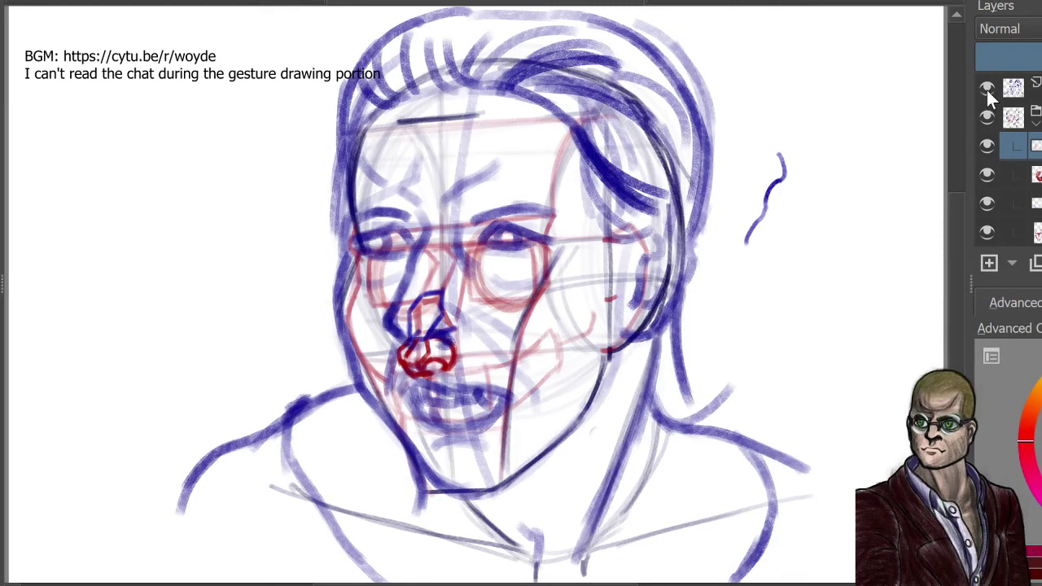
pyautogui.click(987, 88)
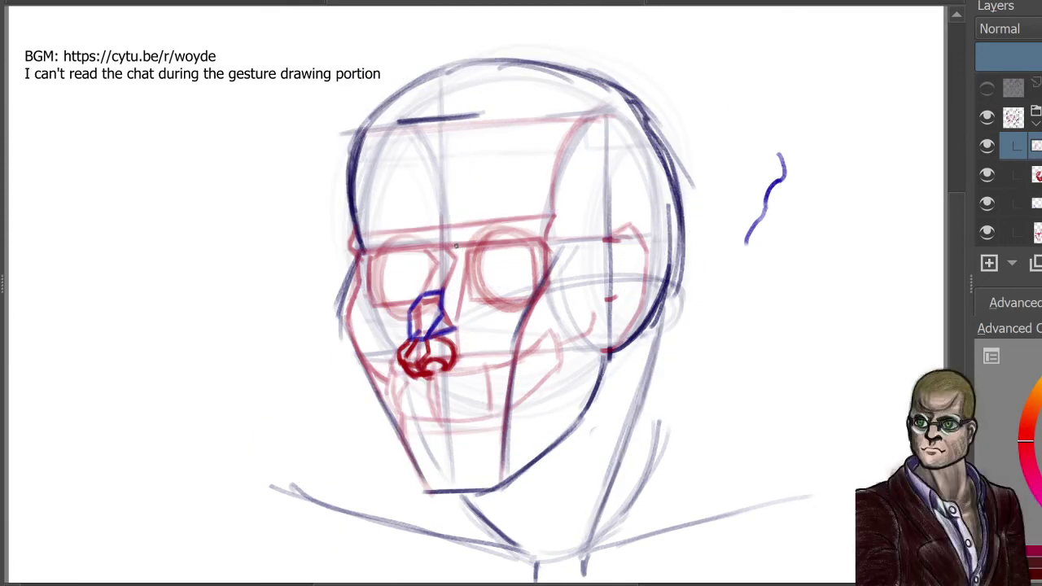
# Step: Add a new layer and draw the near eye's upper socket fold in blue, with corner marks, an arc and a diagonal lower edge
pyautogui.click(989, 261)
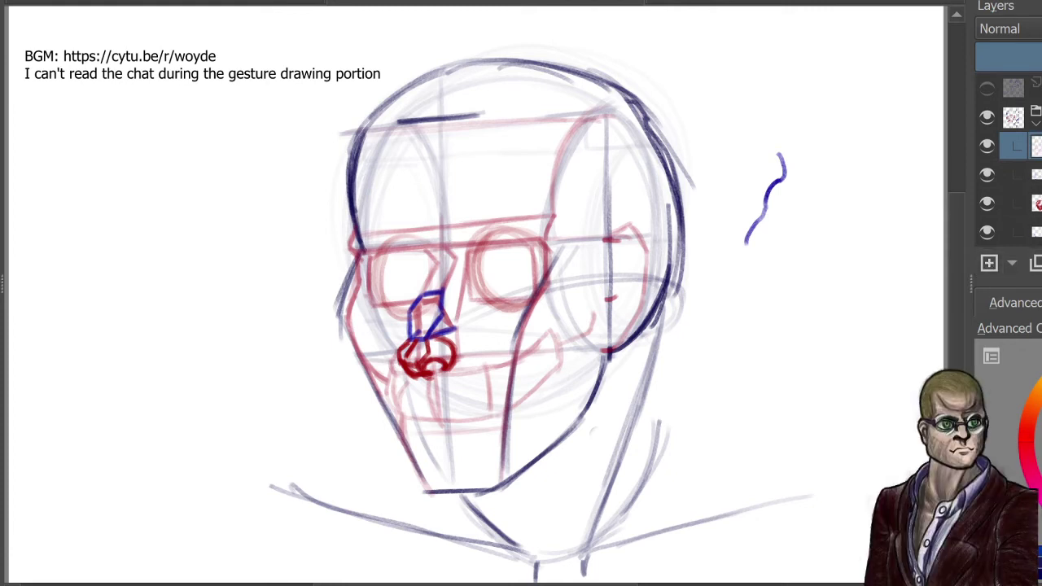
pyautogui.moveTo(461, 243); pyautogui.dragTo(471, 254)
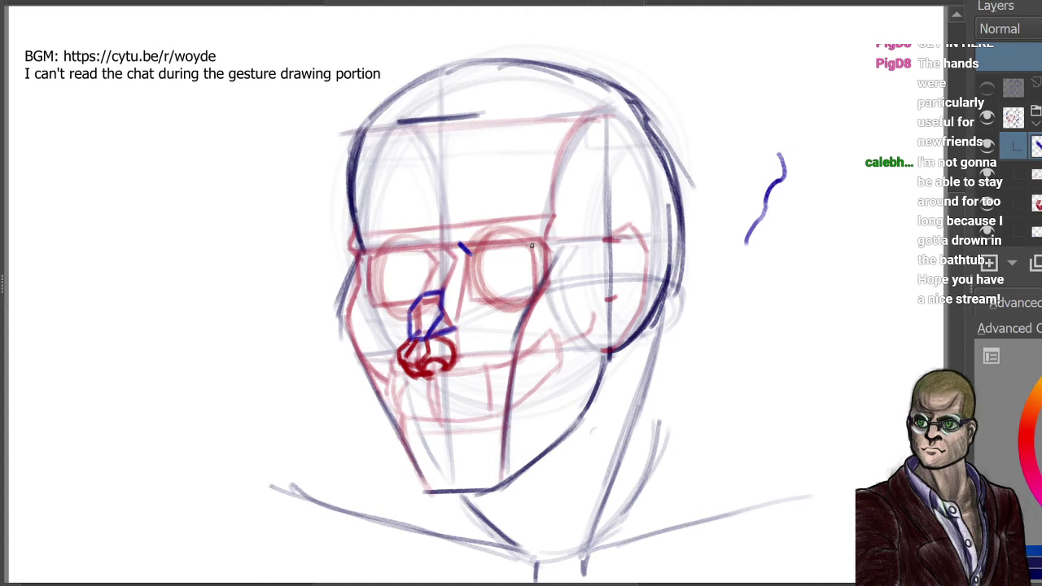
pyautogui.moveTo(521, 242); pyautogui.dragTo(544, 260)
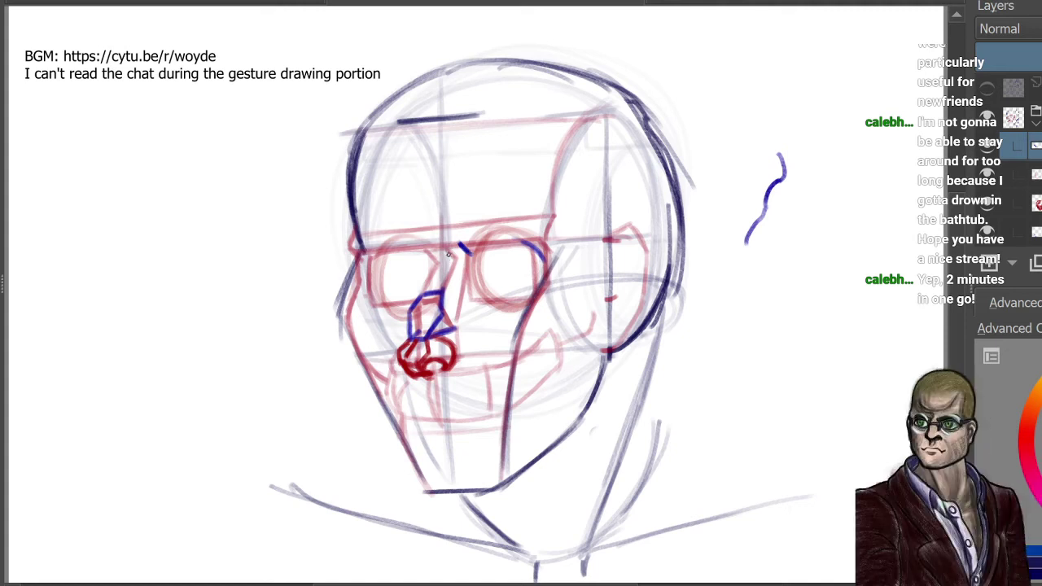
pyautogui.moveTo(471, 253); pyautogui.dragTo(548, 270)
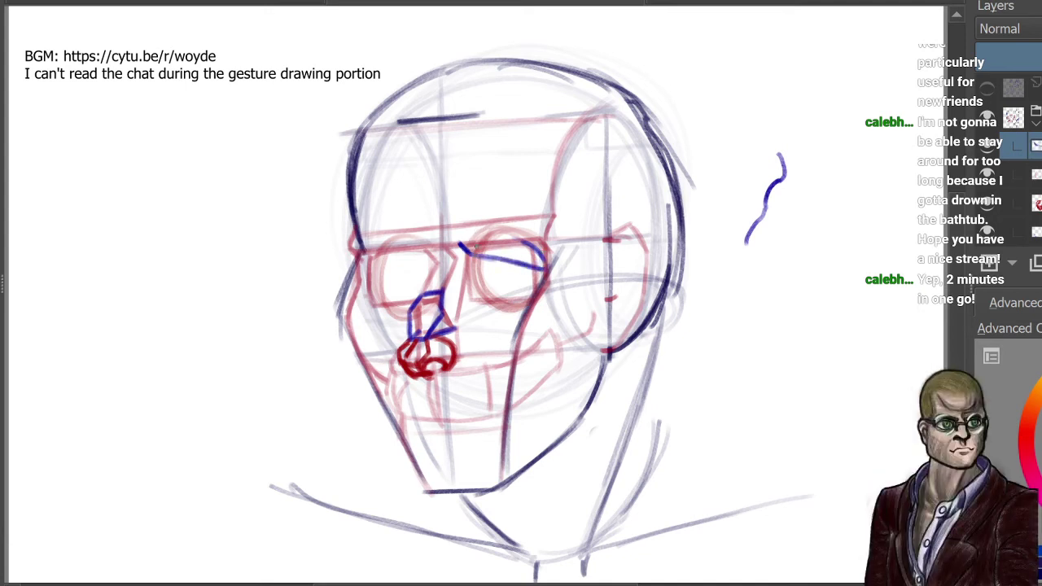
pyautogui.moveTo(480, 250)
pyautogui.mouseDown()
pyautogui.moveTo(518, 244)
pyautogui.moveTo(542, 254)
pyautogui.mouseUp()
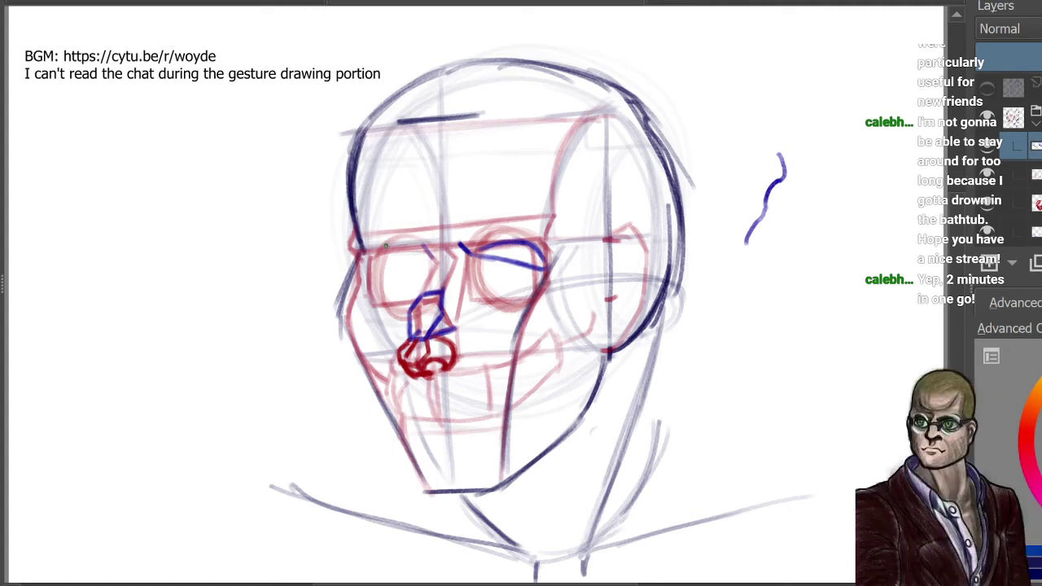
# Step: Outline the upper-lid fold in the far eye socket in blue and hatch the folds of both eyes with short curved strokes
pyautogui.moveTo(384, 253); pyautogui.dragTo(373, 281)
pyautogui.moveTo(427, 255); pyautogui.dragTo(375, 279)
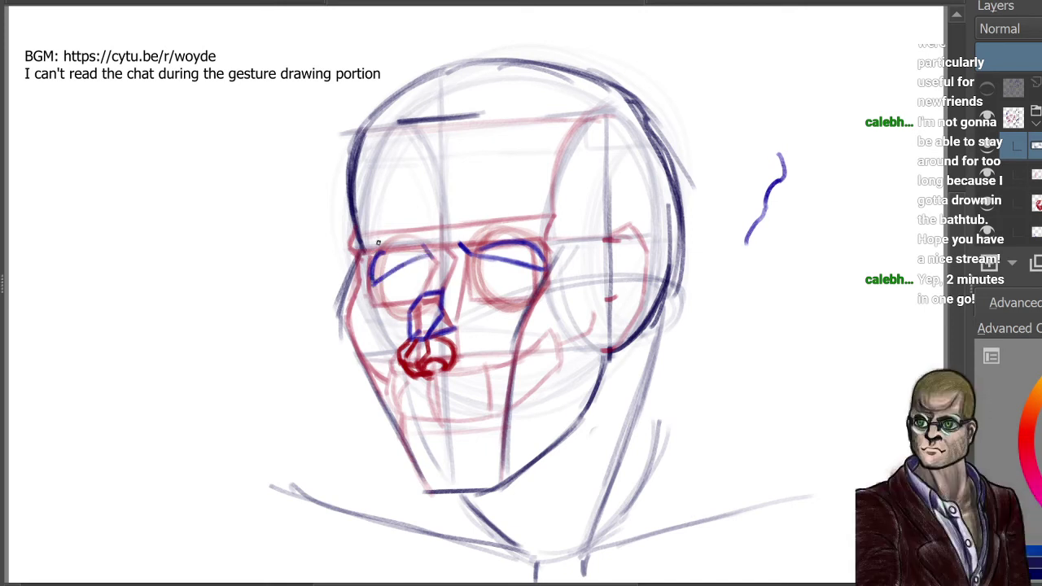
pyautogui.moveTo(378, 257)
pyautogui.mouseDown()
pyautogui.moveTo(417, 246)
pyautogui.moveTo(519, 254)
pyautogui.moveTo(538, 266)
pyautogui.mouseUp()
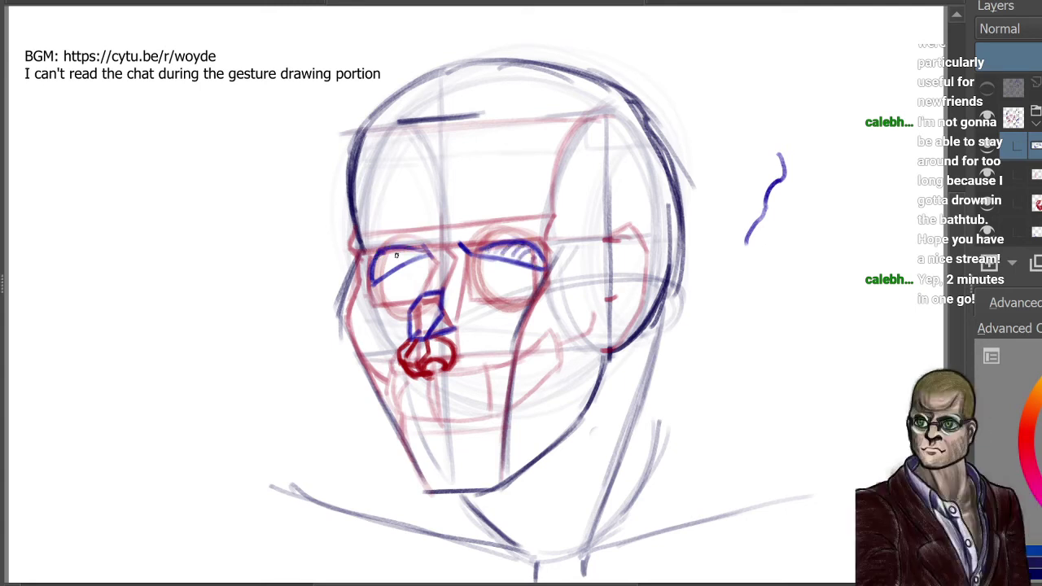
pyautogui.moveTo(378, 269); pyautogui.dragTo(398, 252)
pyautogui.moveTo(393, 263); pyautogui.dragTo(412, 251)
pyautogui.moveTo(407, 259); pyautogui.dragTo(416, 252)
# Step: Sketch a blue eye diagram beside the head, with a short profile line, an angular eye outline and a light iris
pyautogui.moveTo(750, 267); pyautogui.dragTo(744, 333)
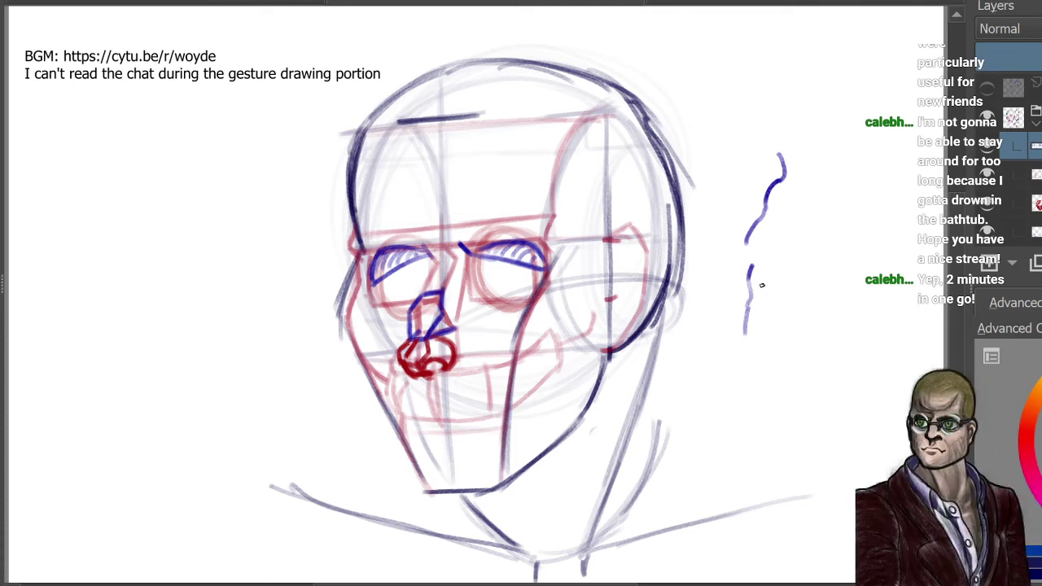
pyautogui.moveTo(761, 291)
pyautogui.mouseDown()
pyautogui.moveTo(765, 284)
pyautogui.moveTo(773, 299)
pyautogui.moveTo(765, 280)
pyautogui.moveTo(784, 264)
pyautogui.moveTo(840, 272)
pyautogui.mouseUp()
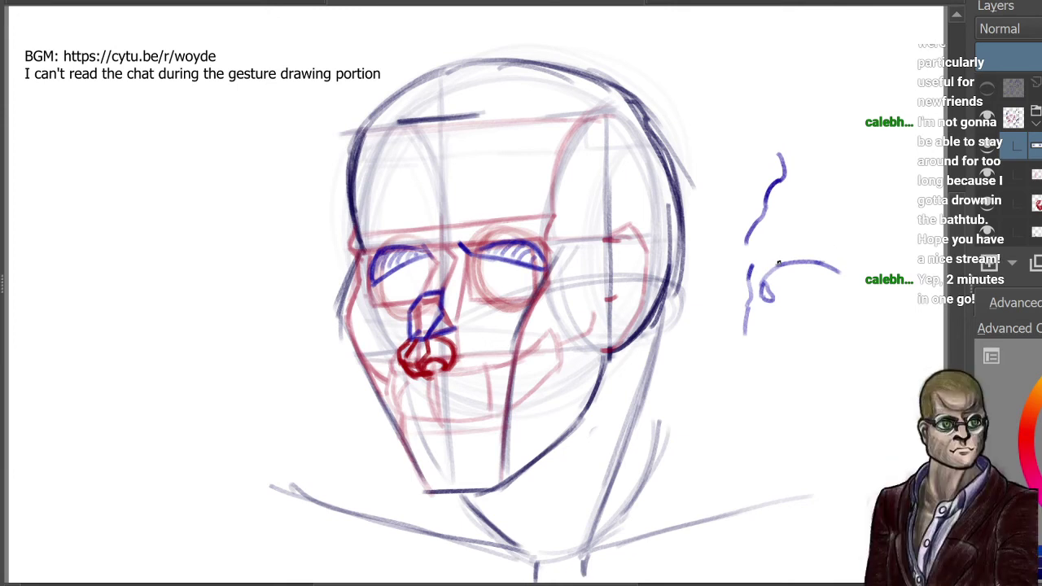
pyautogui.moveTo(777, 262)
pyautogui.mouseDown()
pyautogui.moveTo(761, 280)
pyautogui.moveTo(826, 259)
pyautogui.moveTo(840, 271)
pyautogui.moveTo(828, 295)
pyautogui.moveTo(754, 305)
pyautogui.mouseUp()
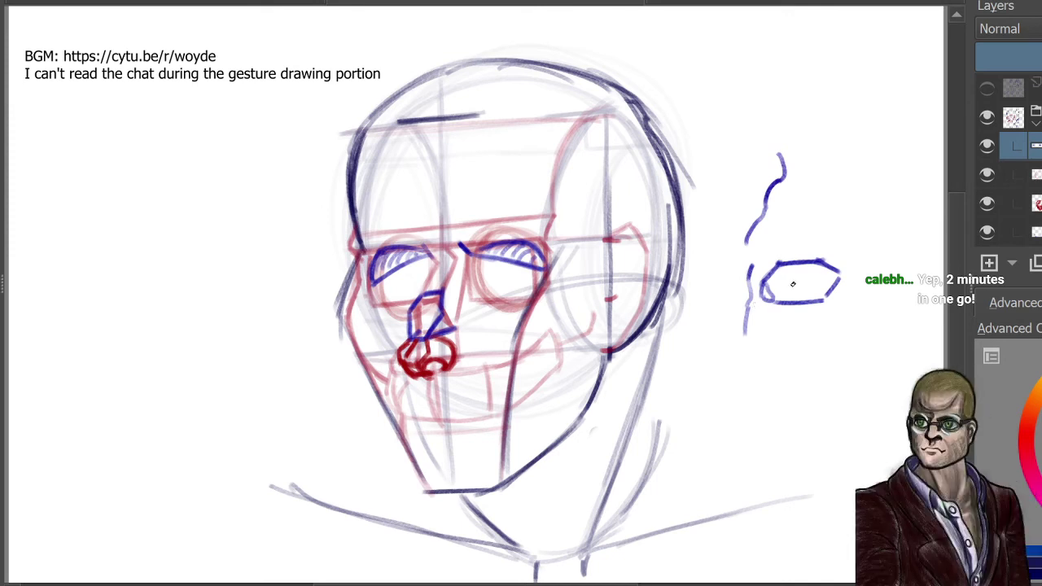
pyautogui.moveTo(791, 273); pyautogui.dragTo(807, 287)
# Step: Add the upper-lid fold above the side eye diagram, marking it with a cross and darkening the curve toward the inner corner
pyautogui.moveTo(761, 272)
pyautogui.mouseDown()
pyautogui.moveTo(801, 239)
pyautogui.moveTo(769, 256)
pyautogui.moveTo(812, 241)
pyautogui.moveTo(797, 240)
pyautogui.moveTo(849, 250)
pyautogui.moveTo(777, 239)
pyautogui.moveTo(842, 247)
pyautogui.mouseUp()
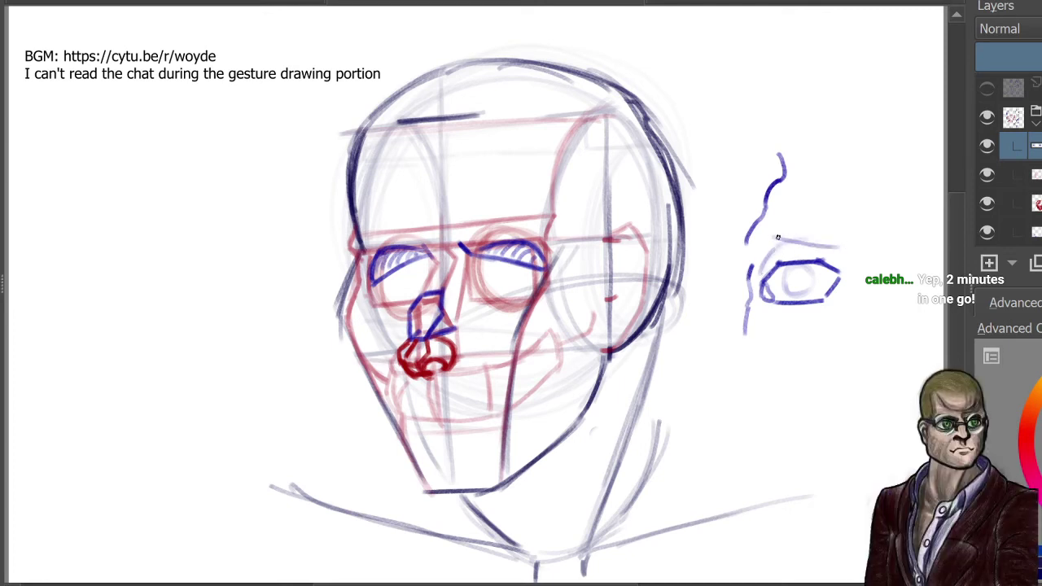
pyautogui.moveTo(777, 238); pyautogui.dragTo(853, 248)
pyautogui.moveTo(779, 235)
pyautogui.mouseDown()
pyautogui.moveTo(847, 225)
pyautogui.moveTo(862, 246)
pyautogui.moveTo(817, 240)
pyautogui.mouseUp()
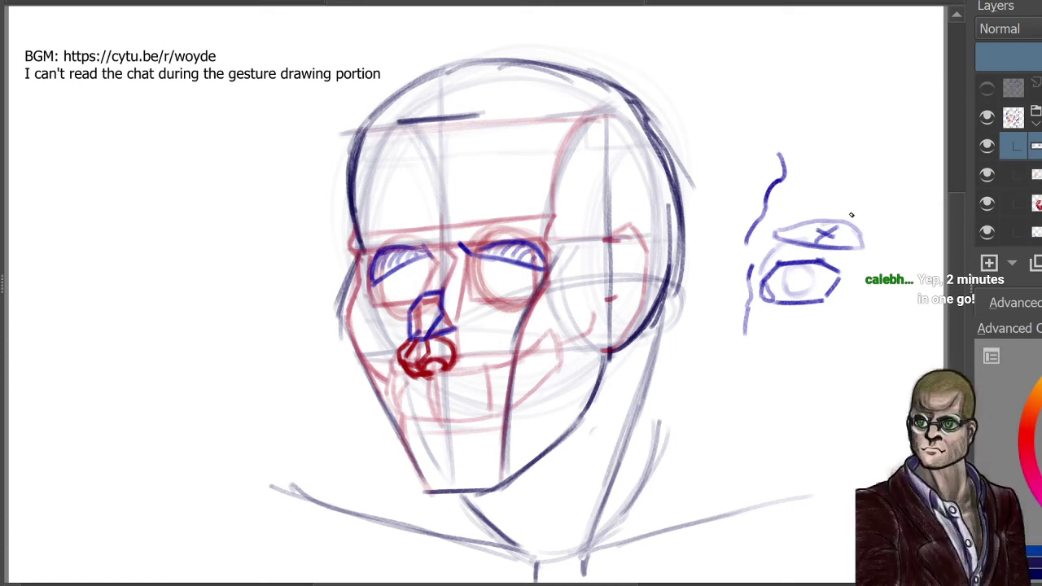
pyautogui.moveTo(781, 244); pyautogui.dragTo(759, 277)
# Step: Draw the inner corners, upper lid lines and lower lids of both eyes in blue inside the red sockets
pyautogui.moveTo(469, 254); pyautogui.dragTo(473, 278)
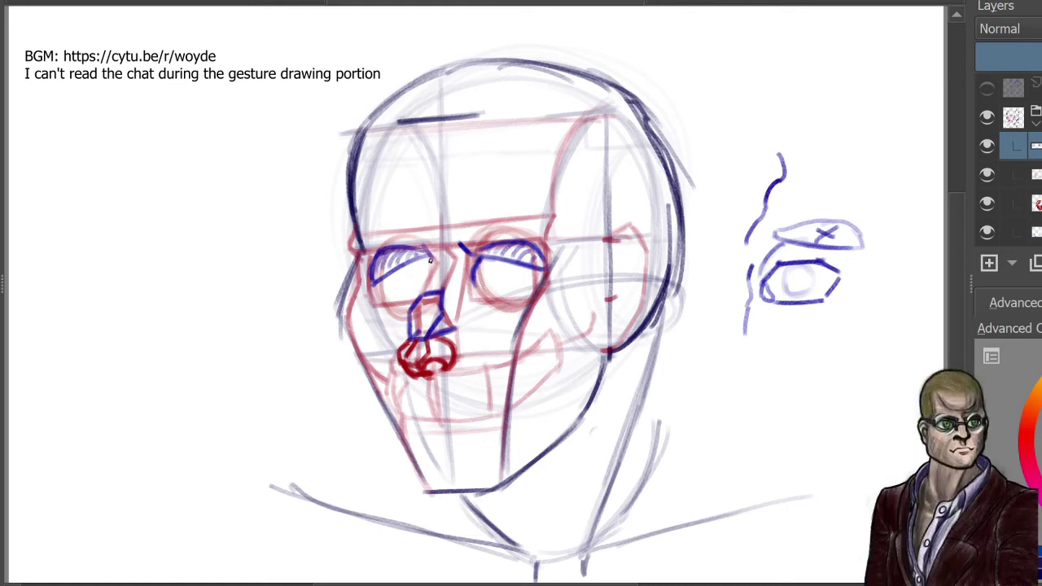
pyautogui.moveTo(430, 254); pyautogui.dragTo(429, 271)
pyautogui.hotkey('ctrl', 'z')
pyautogui.moveTo(486, 261); pyautogui.dragTo(543, 266)
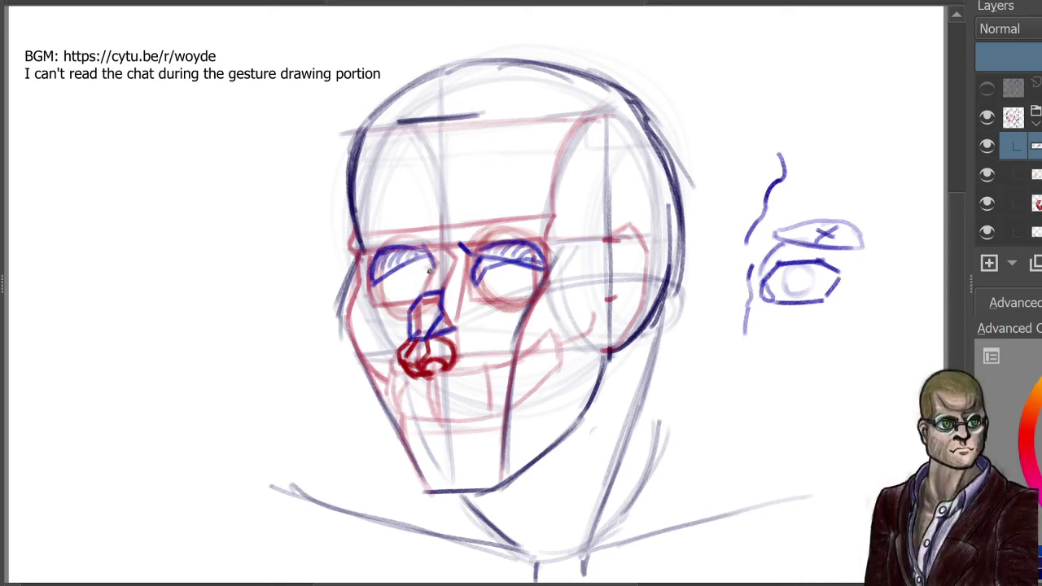
pyautogui.moveTo(430, 271)
pyautogui.mouseDown()
pyautogui.moveTo(405, 259)
pyautogui.moveTo(421, 271)
pyautogui.moveTo(378, 276)
pyautogui.mouseUp()
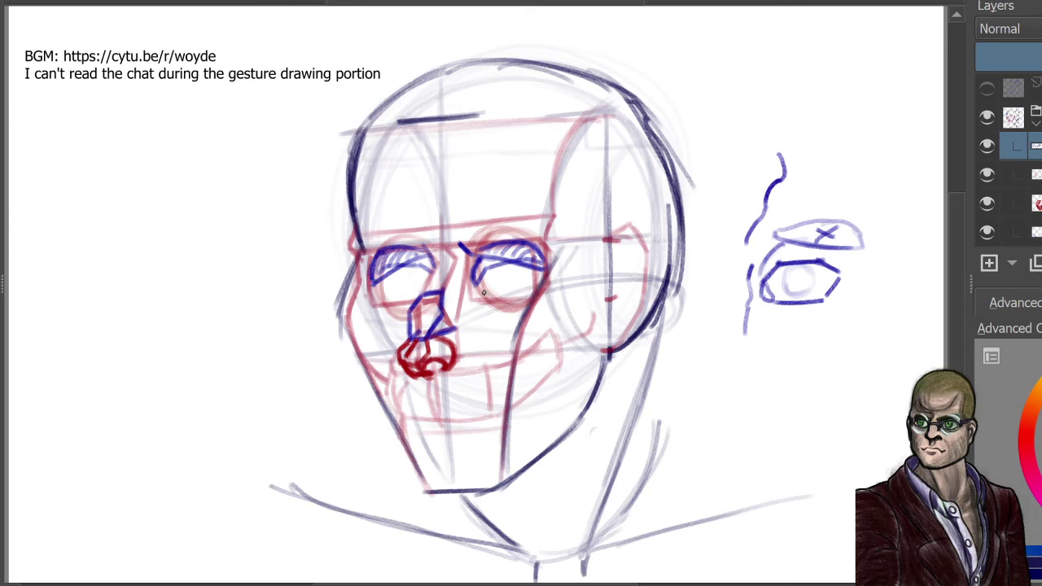
pyautogui.moveTo(482, 290)
pyautogui.mouseDown()
pyautogui.moveTo(515, 294)
pyautogui.moveTo(504, 292)
pyautogui.mouseUp()
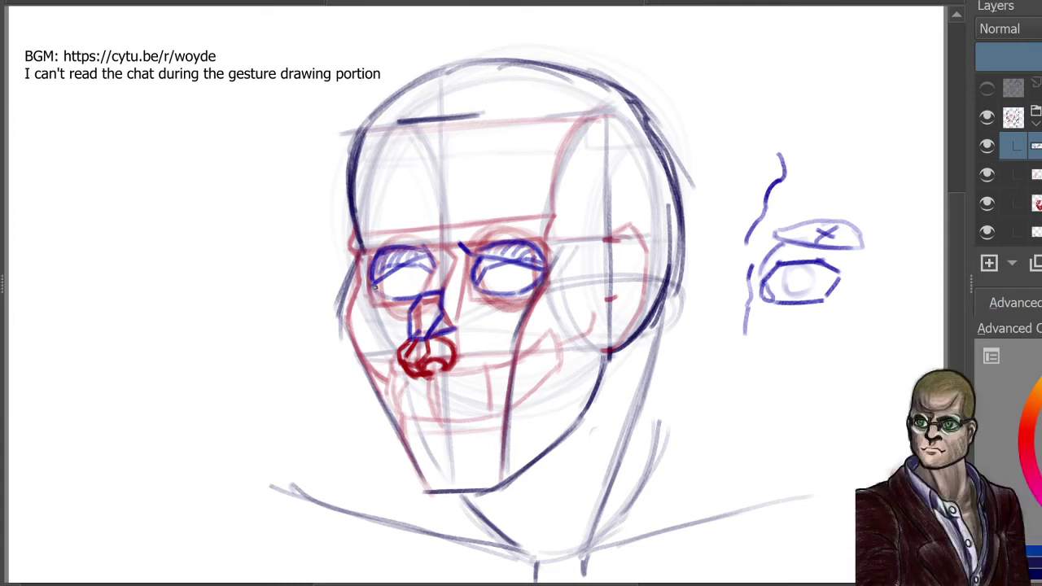
pyautogui.moveTo(374, 285); pyautogui.dragTo(405, 302)
# Step: Draw round irises with small pupils in both eyes, matching the gaze to the original face sketch layer
pyautogui.moveTo(494, 270); pyautogui.dragTo(496, 282)
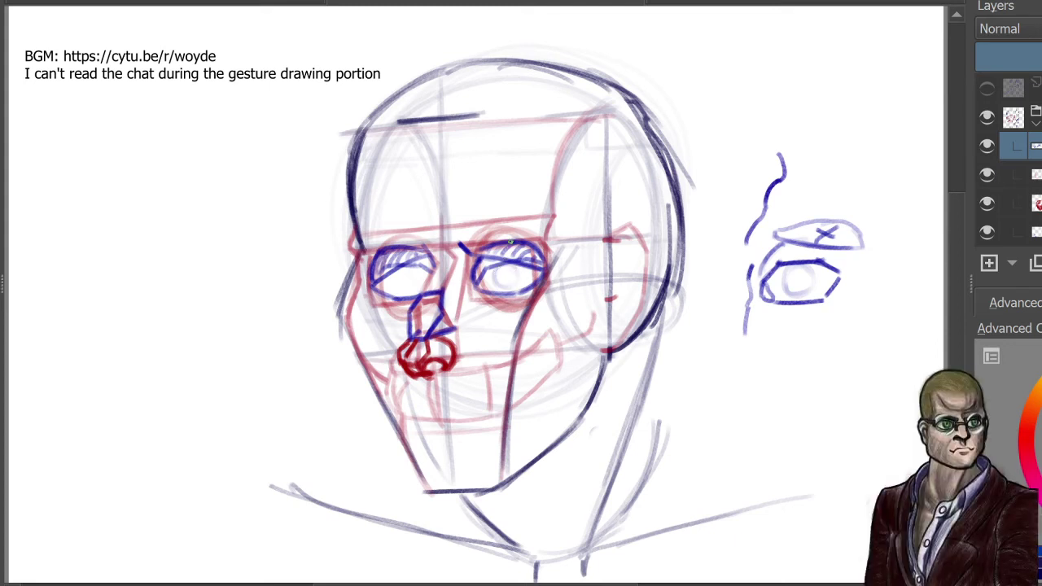
pyautogui.hotkey('ctrl', 'z')
pyautogui.click(989, 118)
pyautogui.click(989, 86)
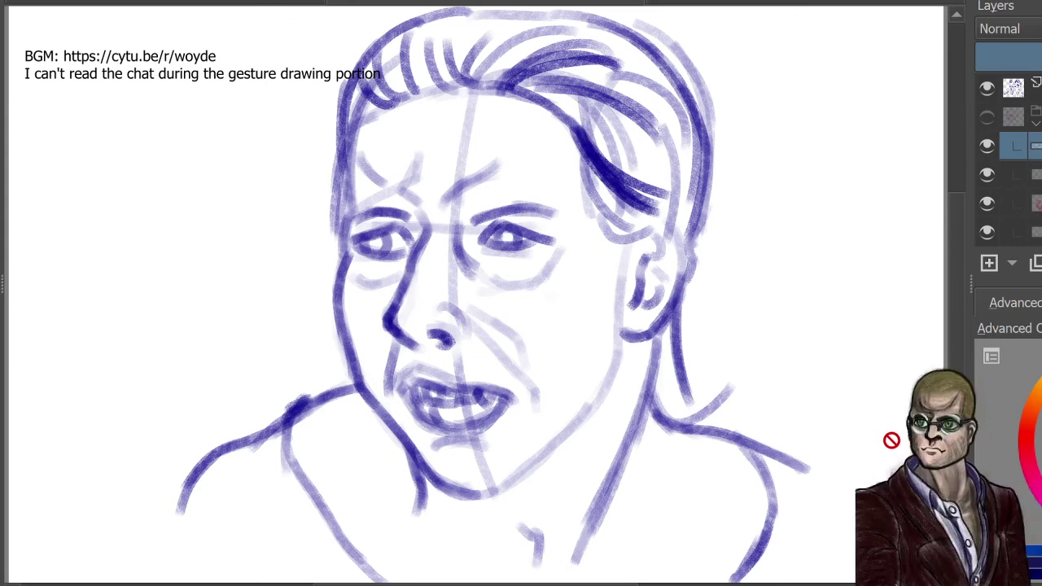
pyautogui.click(986, 90)
pyautogui.click(990, 114)
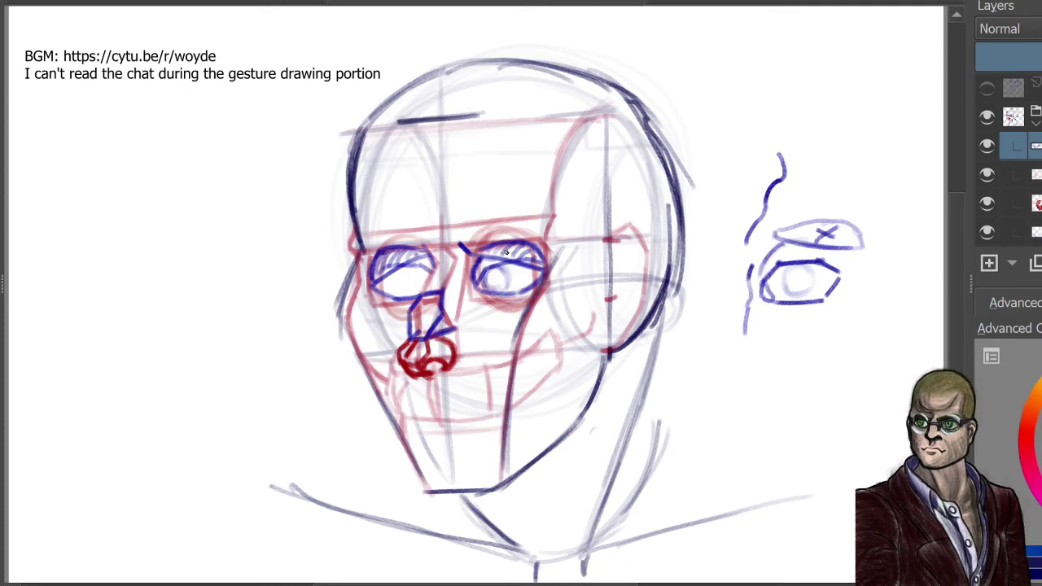
pyautogui.click(495, 277)
pyautogui.click(393, 283)
pyautogui.moveTo(391, 292)
pyautogui.mouseDown()
pyautogui.moveTo(386, 277)
pyautogui.moveTo(398, 272)
pyautogui.moveTo(405, 292)
pyautogui.moveTo(388, 282)
pyautogui.moveTo(392, 273)
pyautogui.moveTo(408, 283)
pyautogui.moveTo(386, 289)
pyautogui.moveTo(403, 298)
pyautogui.mouseUp()
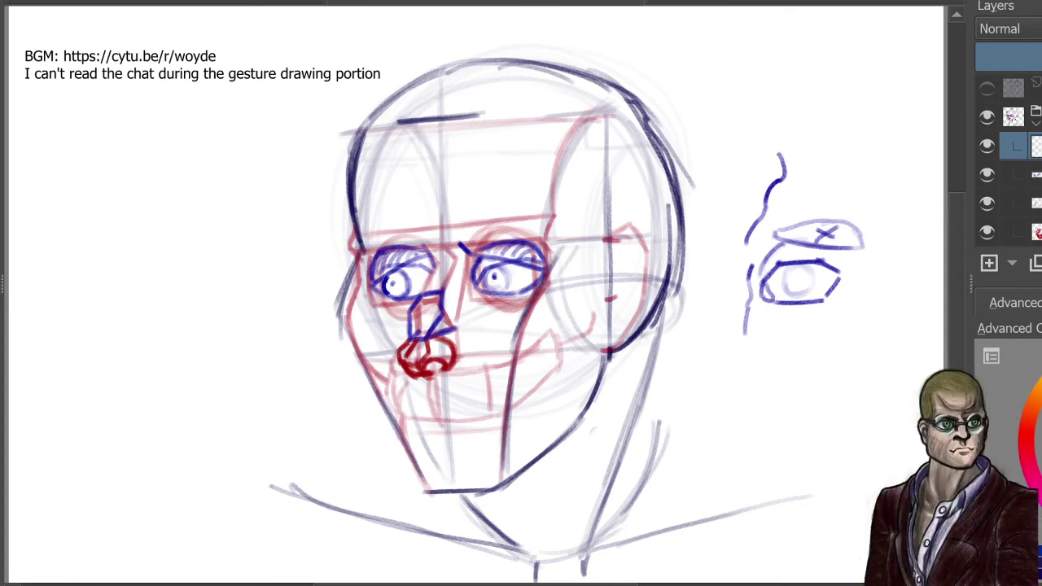
# Step: Check the original face sketch layer and sketch a faint round forehead form and a short blue crease above the near brow
pyautogui.click(987, 116)
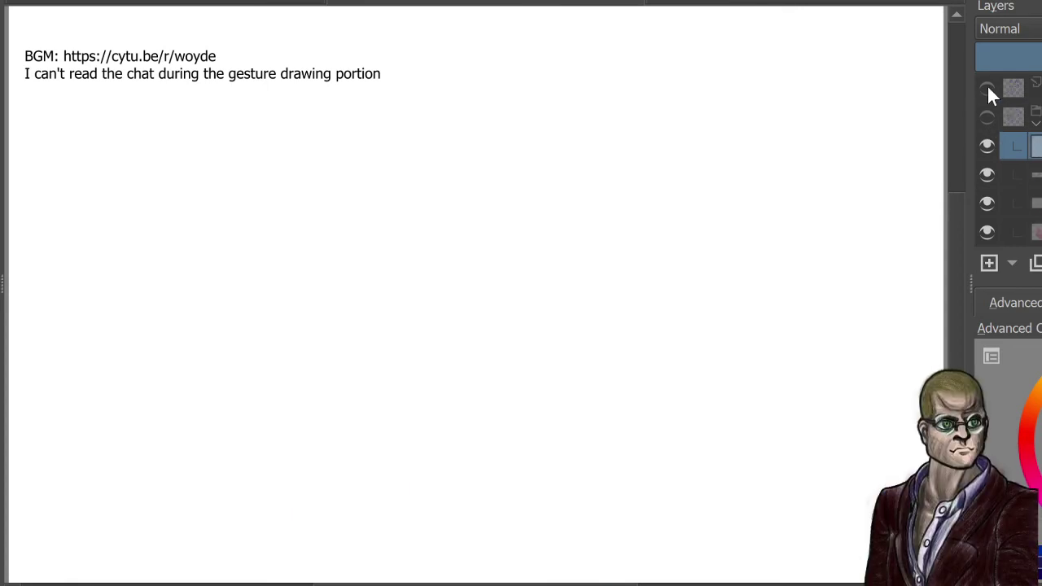
pyautogui.click(987, 88)
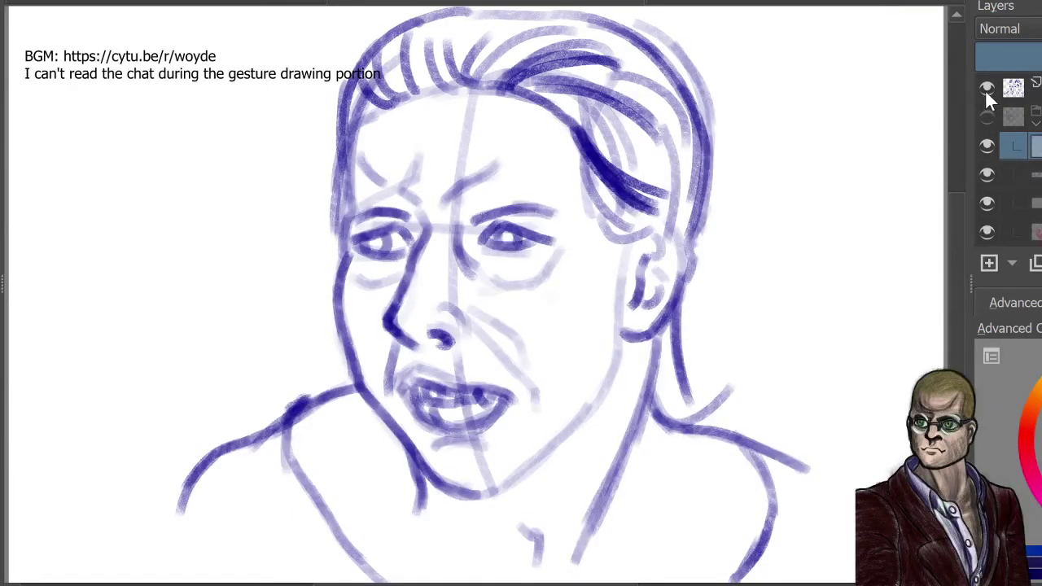
pyautogui.click(987, 90)
pyautogui.click(987, 116)
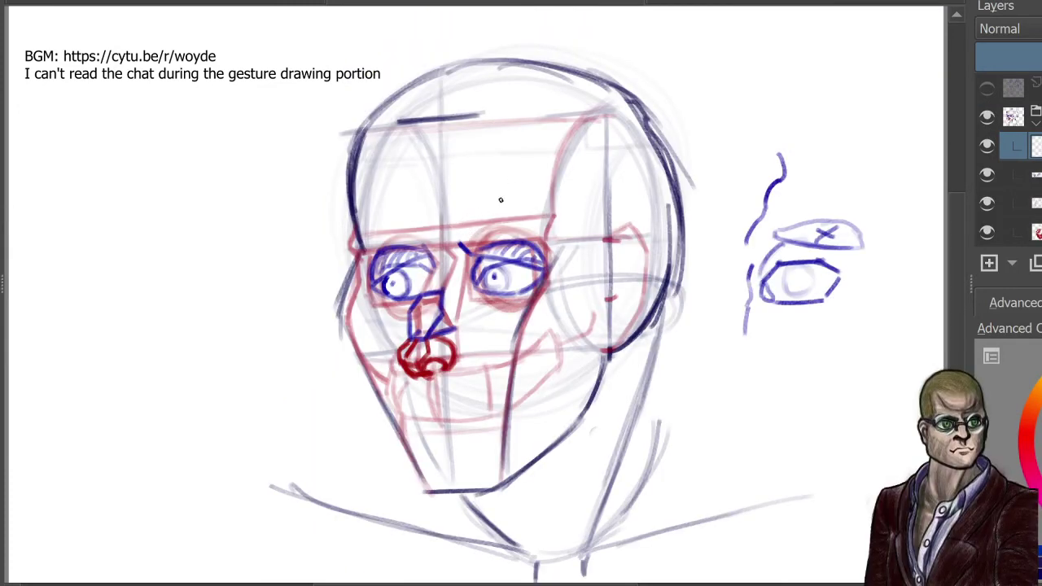
pyautogui.moveTo(506, 199); pyautogui.dragTo(551, 109)
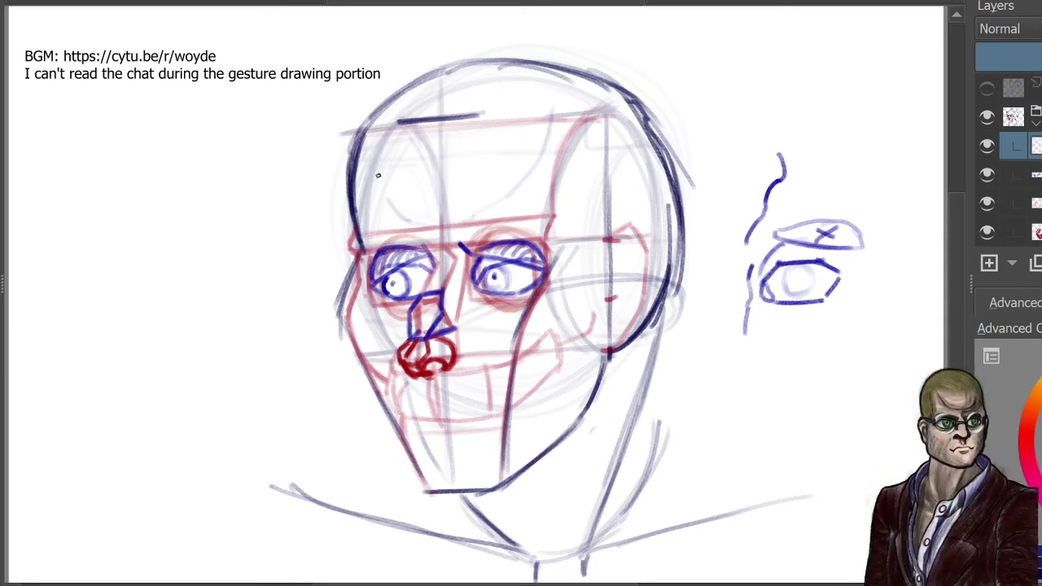
pyautogui.moveTo(398, 208)
pyautogui.mouseDown()
pyautogui.moveTo(371, 138)
pyautogui.moveTo(416, 220)
pyautogui.moveTo(473, 218)
pyautogui.moveTo(522, 189)
pyautogui.mouseUp()
pyautogui.moveTo(550, 123); pyautogui.dragTo(551, 101)
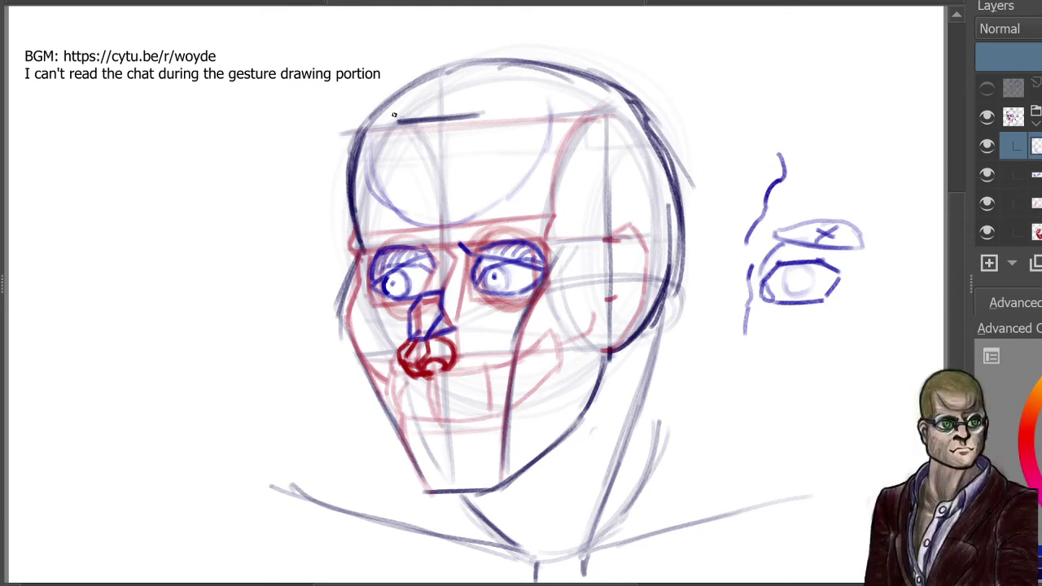
pyautogui.moveTo(380, 128)
pyautogui.mouseDown()
pyautogui.moveTo(397, 103)
pyautogui.moveTo(465, 78)
pyautogui.moveTo(527, 72)
pyautogui.moveTo(543, 167)
pyautogui.mouseUp()
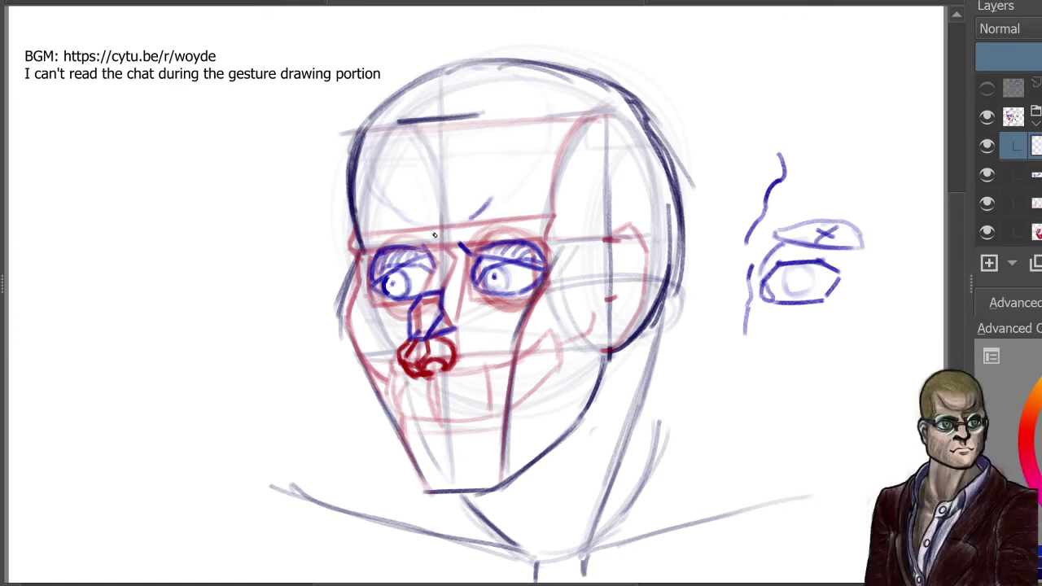
# Step: Add a short blue frown crease above the nose bridge and compare the brow area with the original face sketch layer
pyautogui.moveTo(438, 240); pyautogui.dragTo(432, 218)
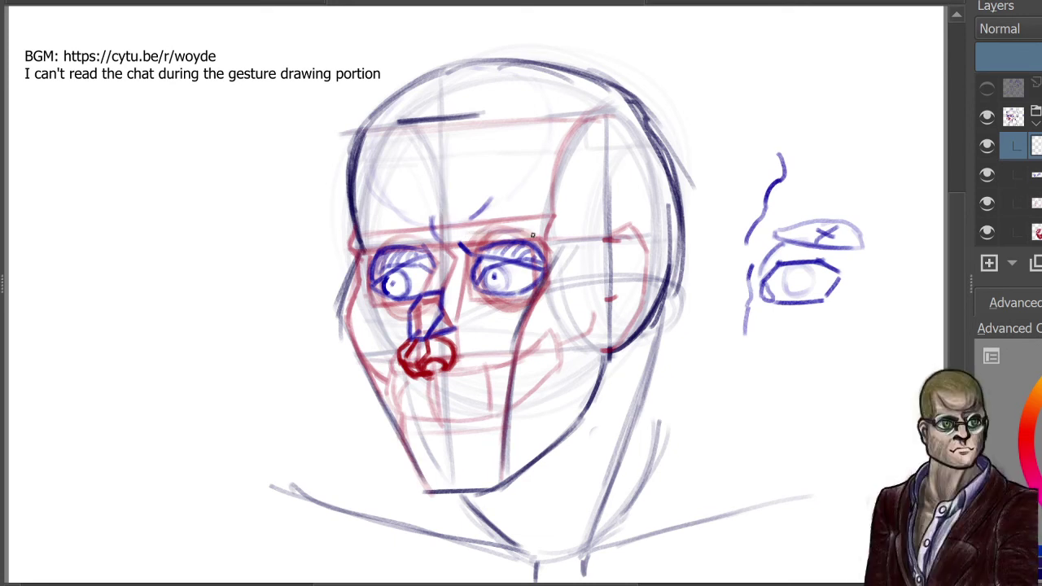
pyautogui.click(988, 117)
pyautogui.click(987, 88)
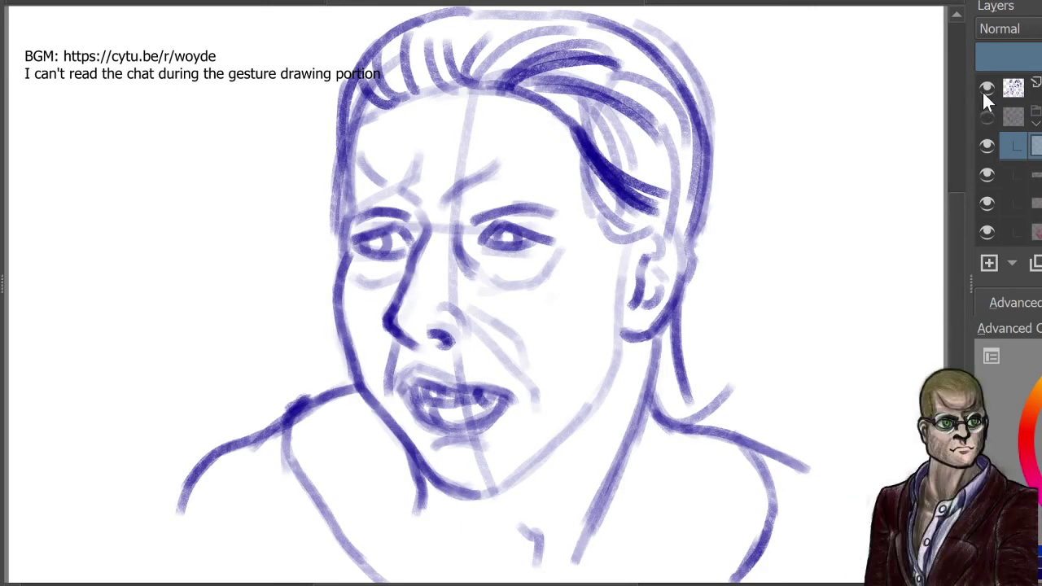
pyautogui.click(987, 88)
pyautogui.click(988, 118)
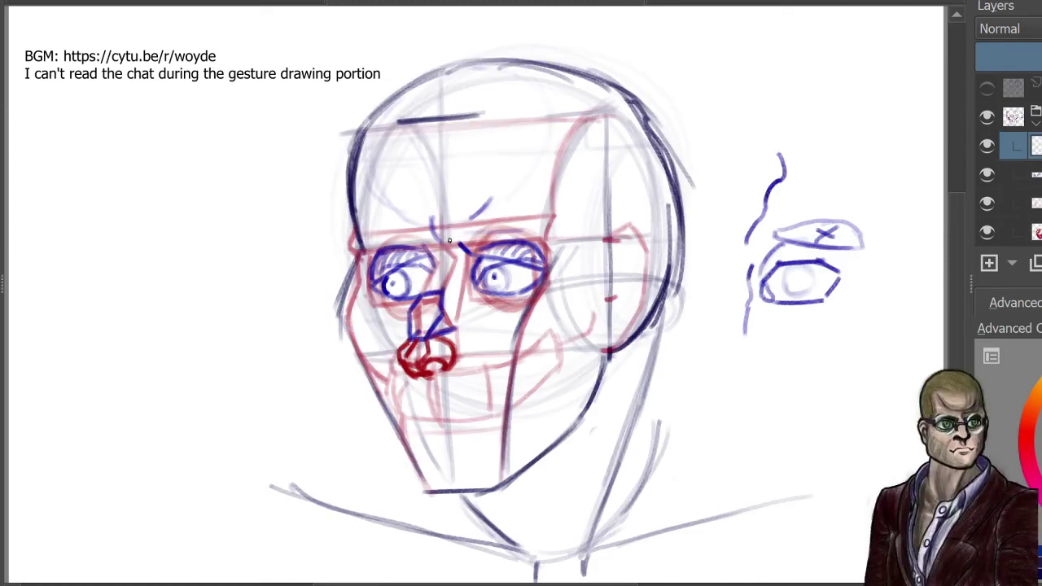
pyautogui.moveTo(453, 238); pyautogui.dragTo(489, 250)
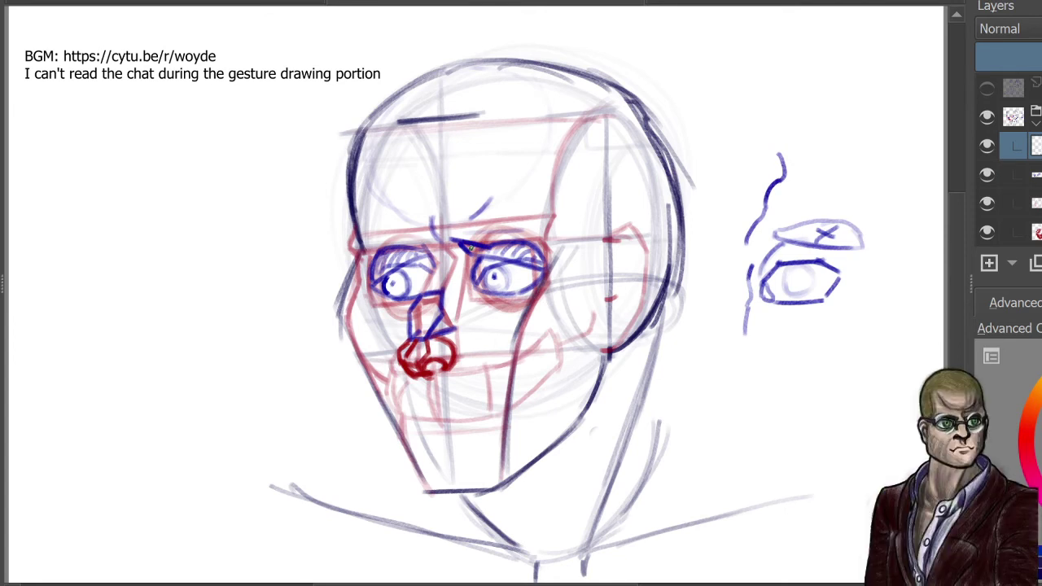
pyautogui.hotkey('ctrl', 'z')
pyautogui.hotkey('ctrl', 'z')
pyautogui.hotkey('ctrl', 'z')
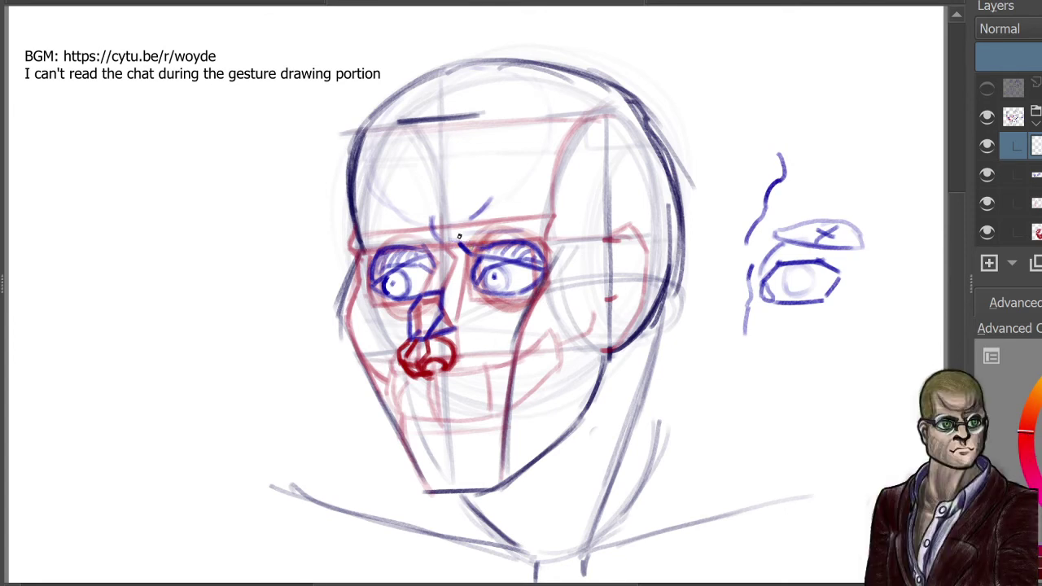
# Step: Outline the eyebrow above the near eye in dark red and fill it with dense hatching
pyautogui.moveTo(461, 242)
pyautogui.mouseDown()
pyautogui.moveTo(495, 249)
pyautogui.moveTo(539, 239)
pyautogui.mouseUp()
pyautogui.moveTo(459, 239)
pyautogui.mouseDown()
pyautogui.moveTo(462, 219)
pyautogui.moveTo(544, 239)
pyautogui.mouseUp()
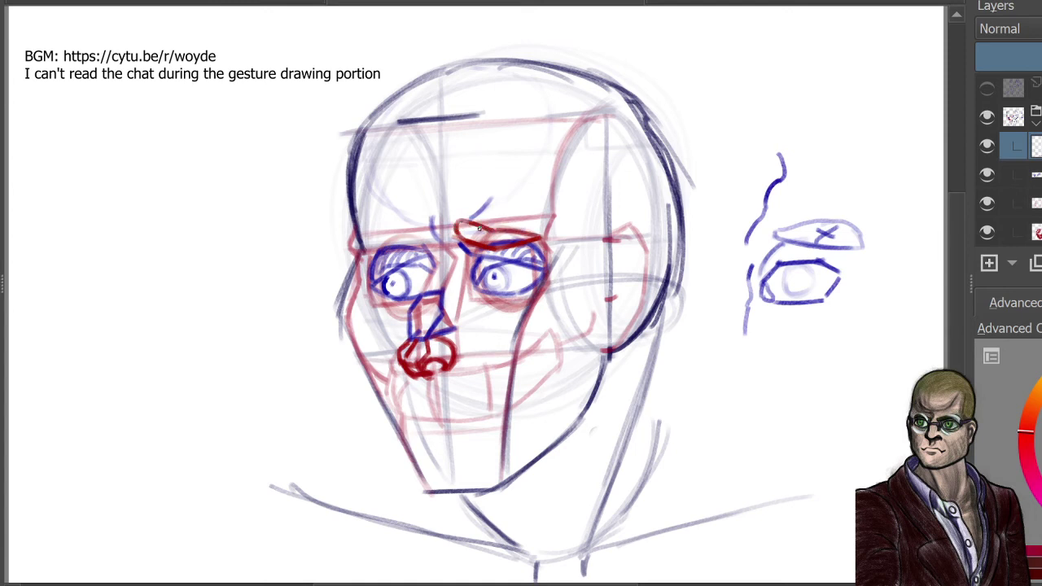
pyautogui.moveTo(479, 227); pyautogui.dragTo(522, 235)
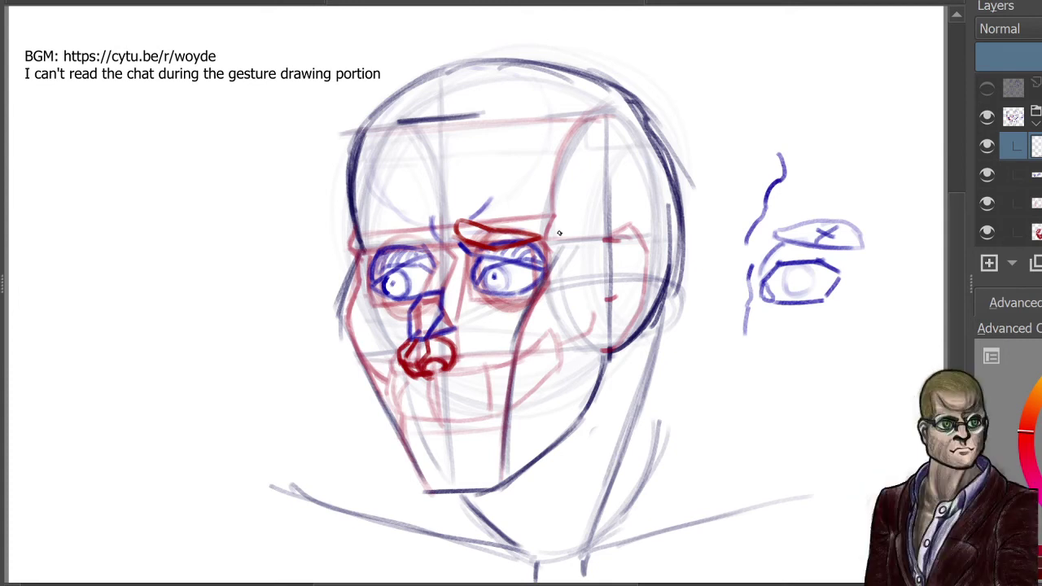
pyautogui.moveTo(457, 228); pyautogui.dragTo(536, 238)
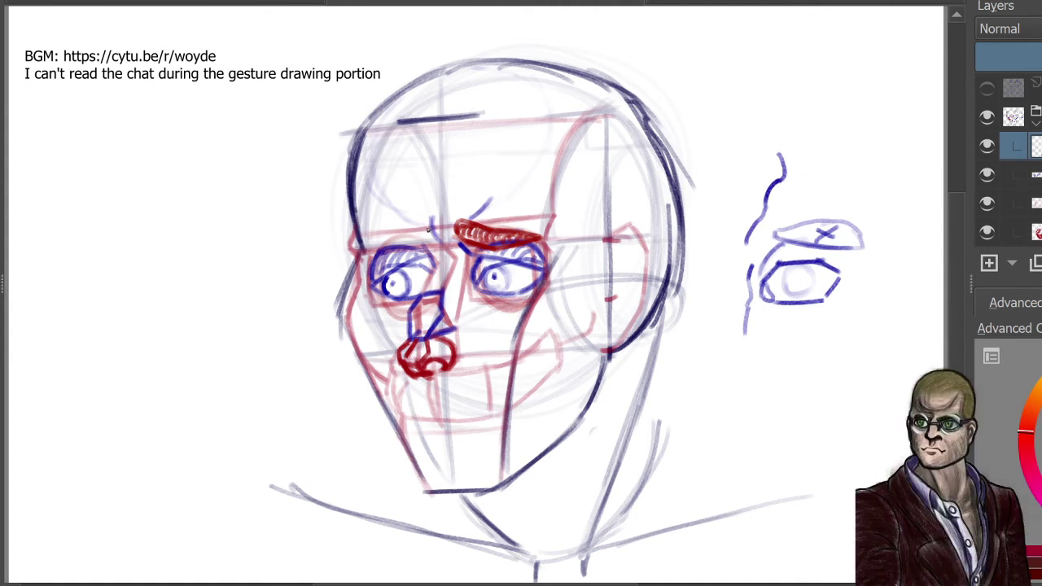
# Step: Draw and hatch the far eyebrow in dark red, adding light frown strokes between the two brows
pyautogui.moveTo(432, 231)
pyautogui.mouseDown()
pyautogui.moveTo(363, 242)
pyautogui.moveTo(430, 232)
pyautogui.moveTo(433, 242)
pyautogui.moveTo(365, 253)
pyautogui.moveTo(419, 233)
pyautogui.mouseUp()
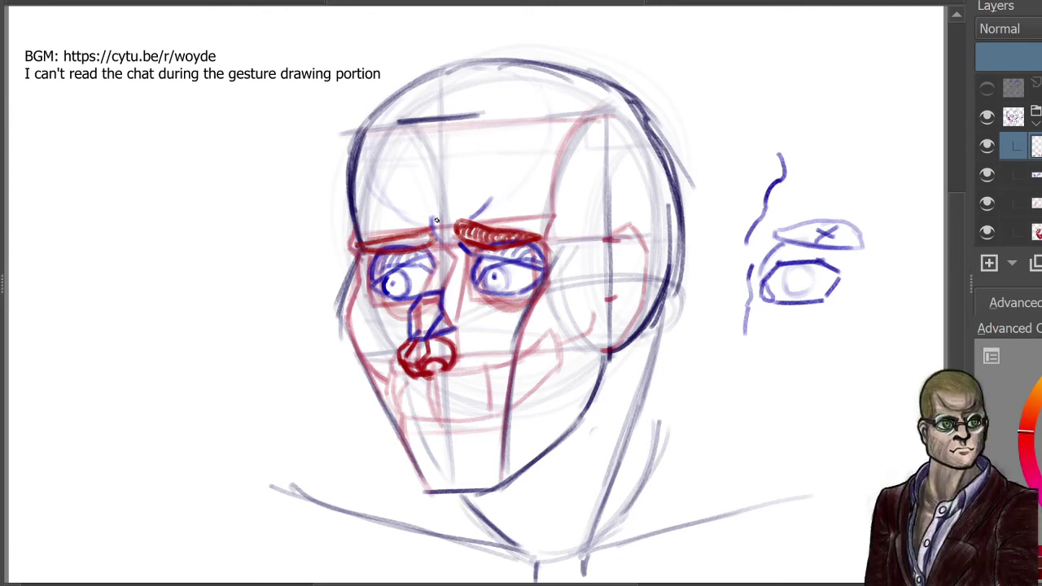
pyautogui.moveTo(371, 248); pyautogui.dragTo(435, 235)
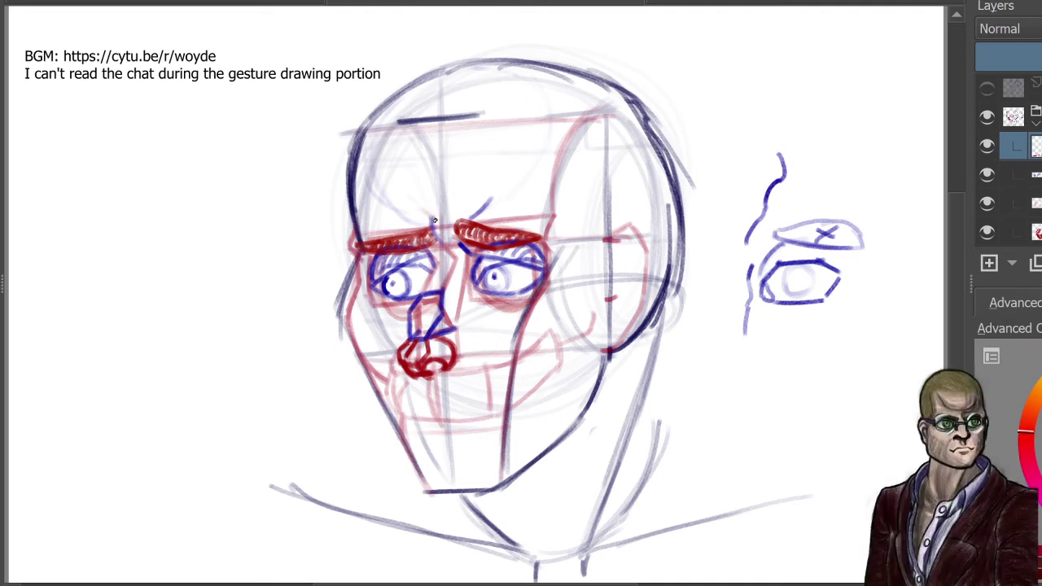
pyautogui.moveTo(435, 221)
pyautogui.mouseDown()
pyautogui.moveTo(440, 229)
pyautogui.moveTo(431, 218)
pyautogui.mouseUp()
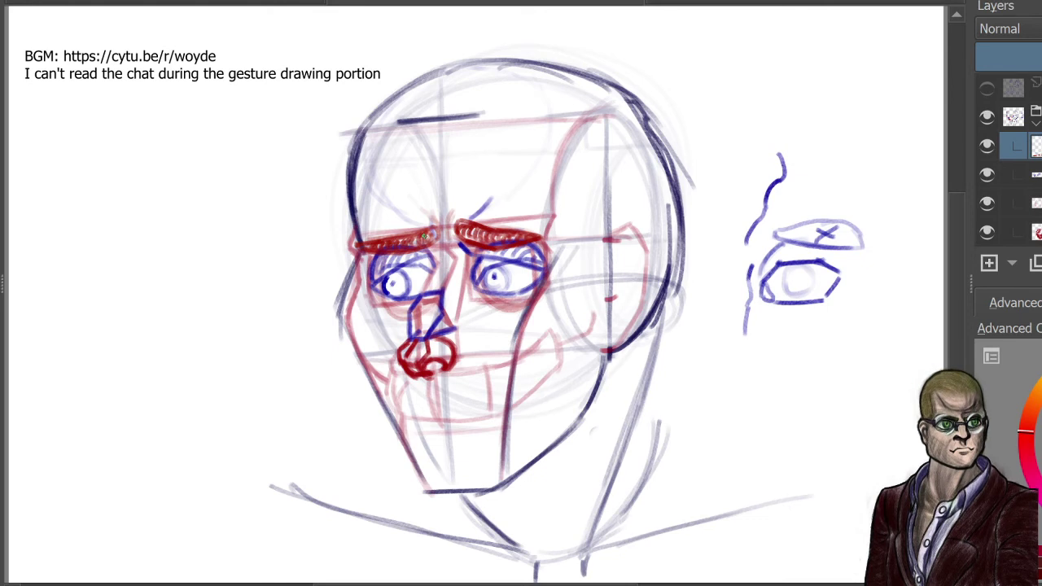
# Step: Draw two small red arrows pointing apart in the blank area beside the head, erasing the first trial arrow
pyautogui.moveTo(852, 81)
pyautogui.mouseDown()
pyautogui.moveTo(821, 77)
pyautogui.moveTo(831, 76)
pyautogui.mouseUp()
pyautogui.press('e')
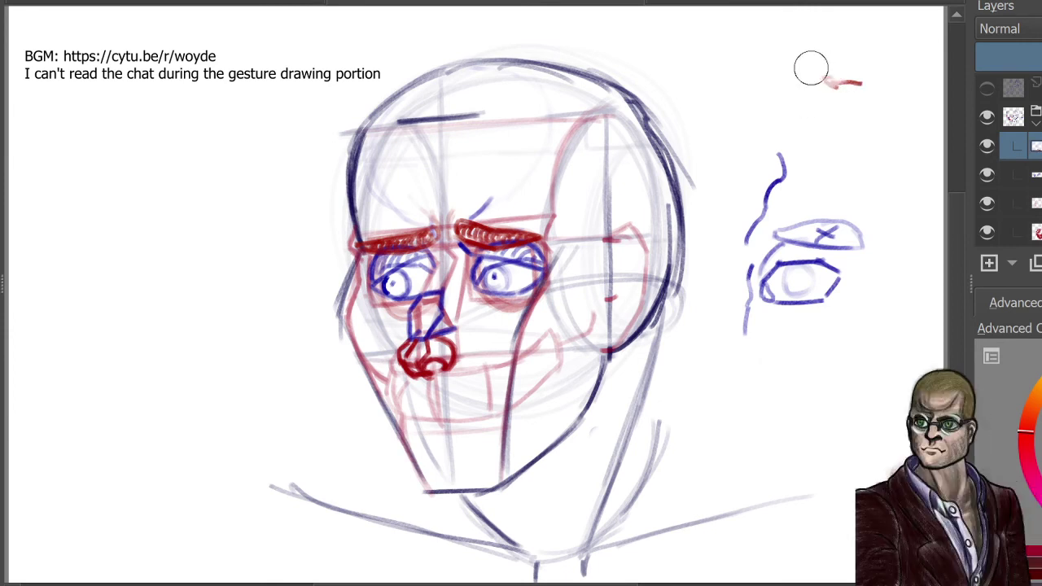
pyautogui.moveTo(862, 90); pyautogui.dragTo(832, 83)
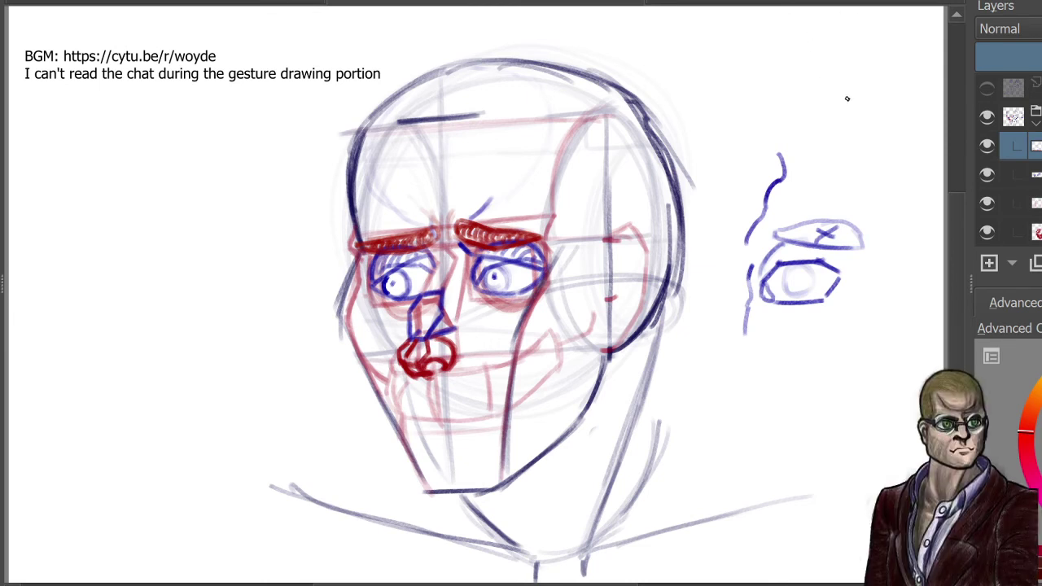
pyautogui.moveTo(843, 88)
pyautogui.mouseDown()
pyautogui.moveTo(849, 115)
pyautogui.moveTo(824, 80)
pyautogui.moveTo(831, 74)
pyautogui.mouseUp()
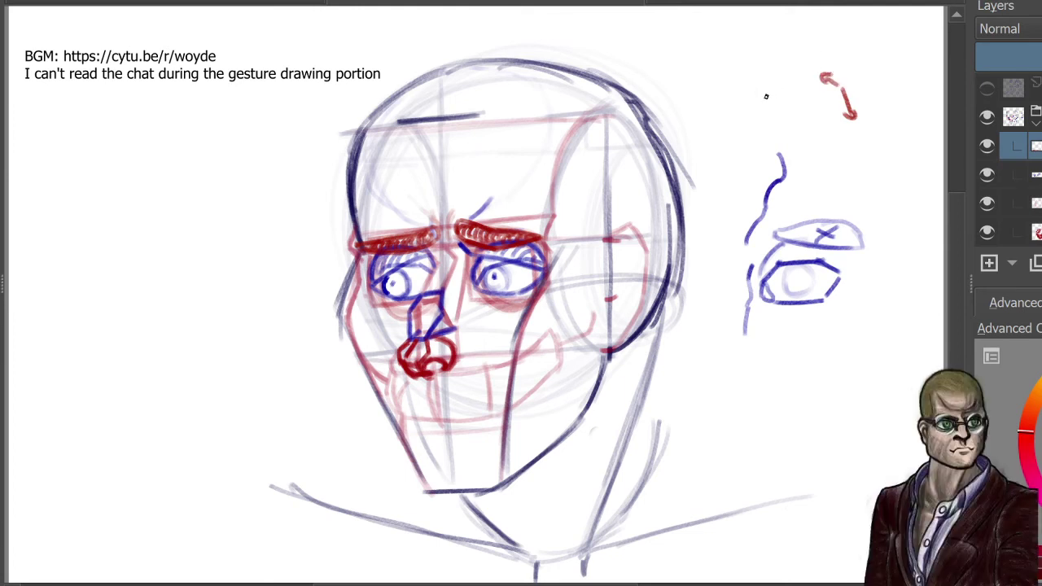
# Step: Draw a small red arrow pointing at an angled line beside the head, and add a matching frown crease between the eyebrows
pyautogui.moveTo(766, 96); pyautogui.dragTo(798, 94)
pyautogui.moveTo(807, 77); pyautogui.dragTo(818, 93)
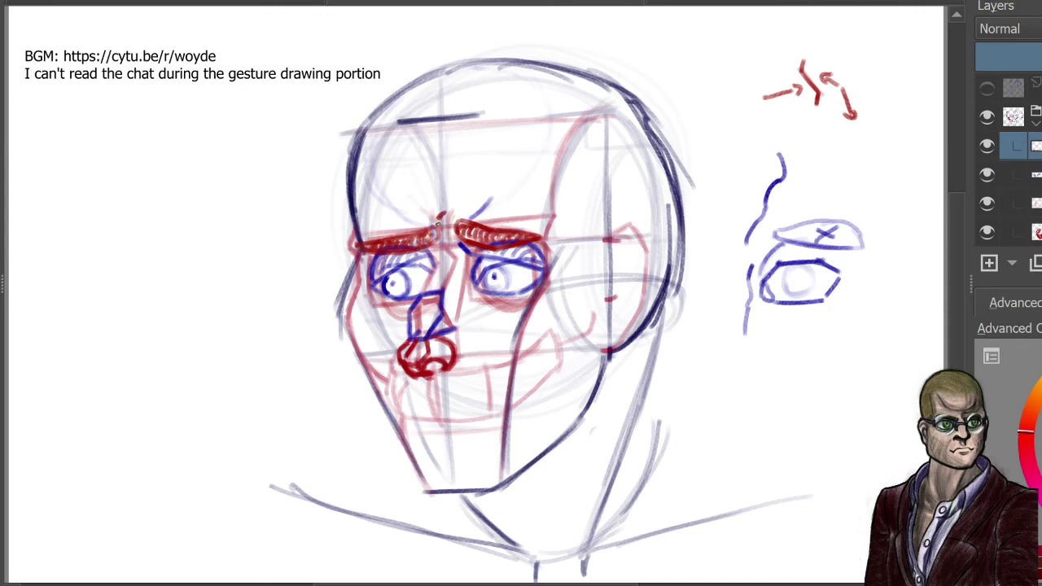
pyautogui.moveTo(439, 220); pyautogui.dragTo(442, 242)
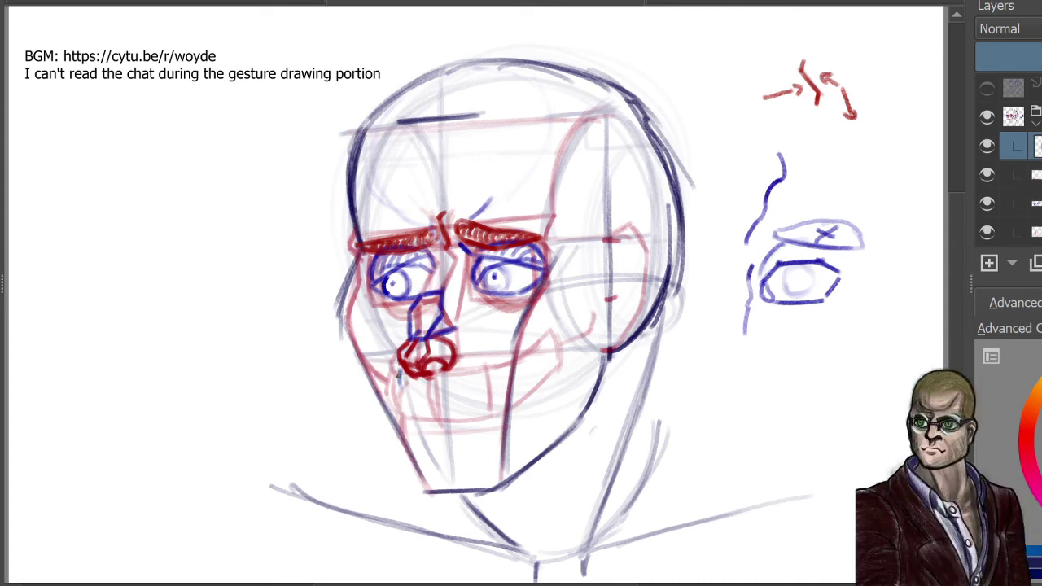
# Step: Sketch the upper teeth and the far lower teeth in blue beneath the nose and lower that layer's opacity
pyautogui.moveTo(398, 370)
pyautogui.mouseDown()
pyautogui.moveTo(402, 390)
pyautogui.moveTo(411, 379)
pyautogui.mouseUp()
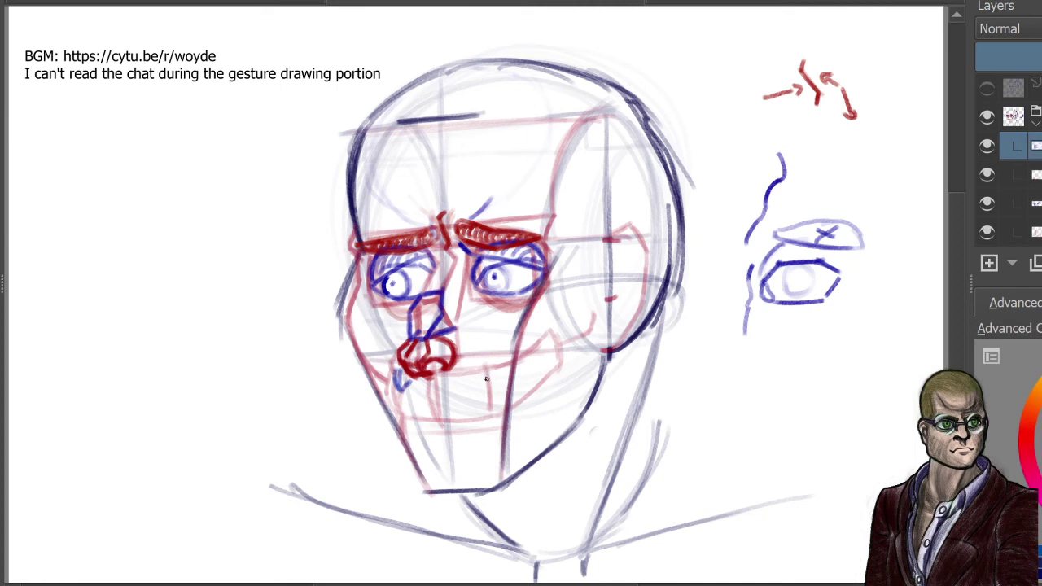
pyautogui.moveTo(473, 381)
pyautogui.mouseDown()
pyautogui.moveTo(470, 373)
pyautogui.moveTo(481, 385)
pyautogui.mouseUp()
pyautogui.moveTo(404, 388); pyautogui.dragTo(477, 389)
pyautogui.moveTo(404, 395); pyautogui.dragTo(404, 412)
pyautogui.moveTo(400, 397); pyautogui.dragTo(414, 410)
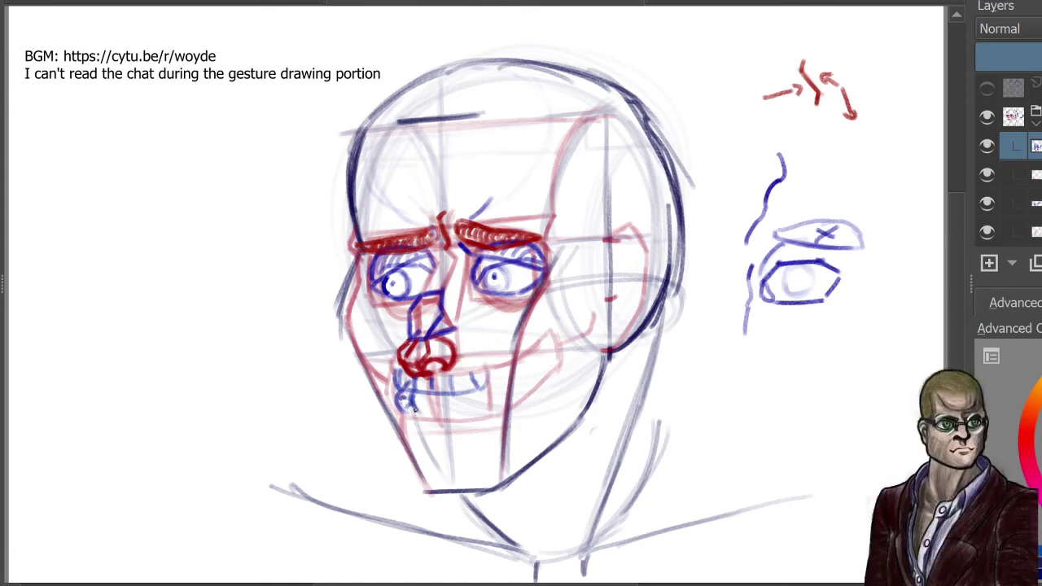
pyautogui.click(1027, 56)
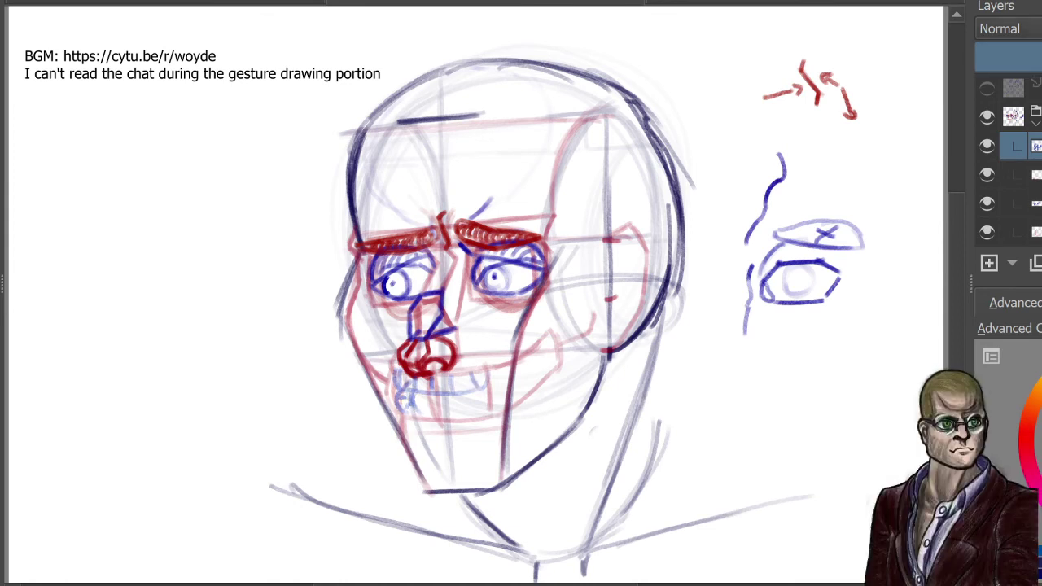
# Step: On a new layer, diagram the nose base and philtrum in red beside the head, with a small lip profile next to them
pyautogui.click(990, 263)
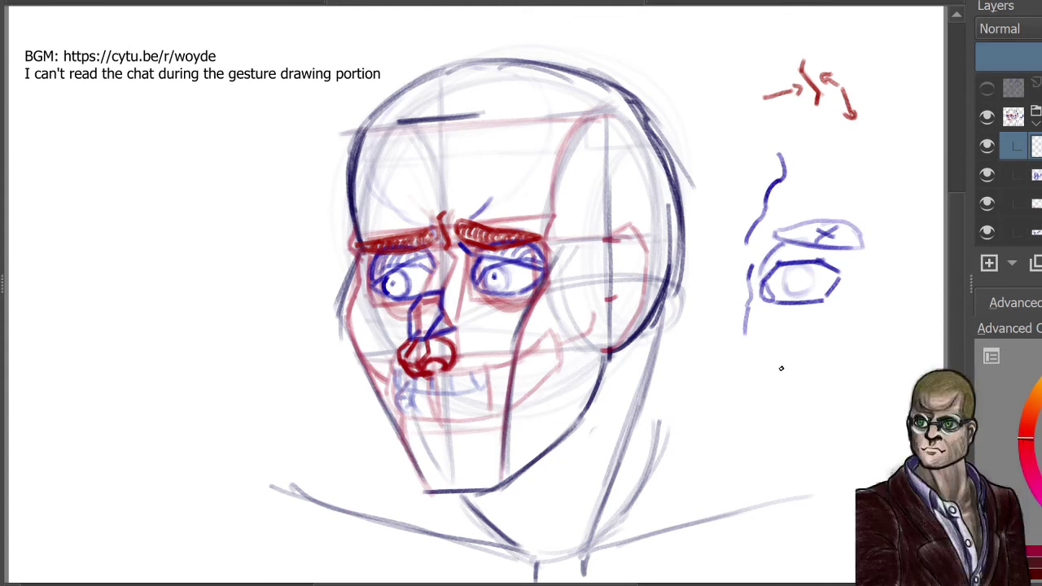
pyautogui.moveTo(785, 367)
pyautogui.mouseDown()
pyautogui.moveTo(794, 382)
pyautogui.moveTo(826, 368)
pyautogui.moveTo(839, 383)
pyautogui.mouseUp()
pyautogui.moveTo(774, 363); pyautogui.dragTo(772, 382)
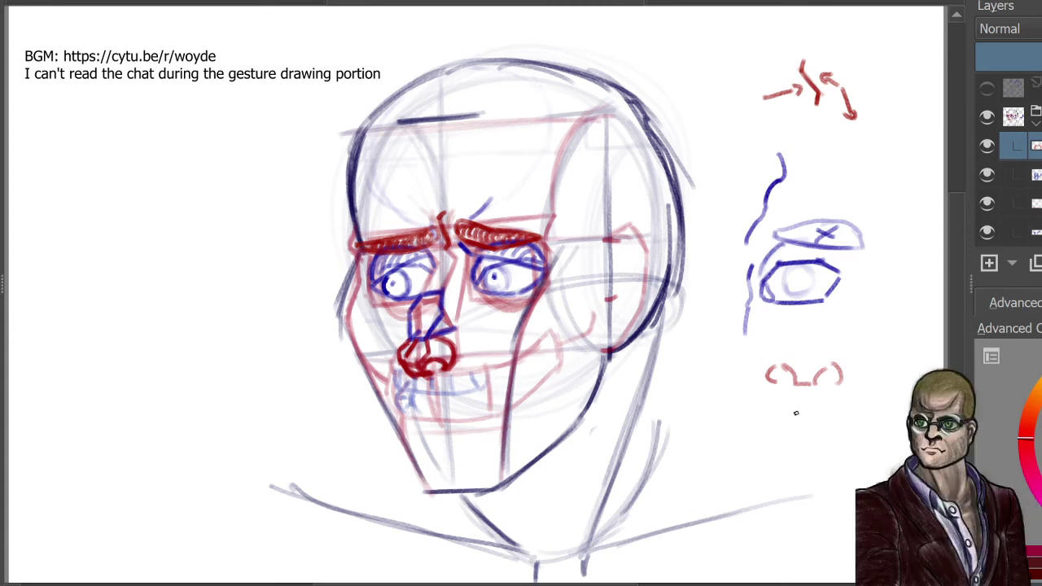
pyautogui.moveTo(797, 387)
pyautogui.mouseDown()
pyautogui.moveTo(797, 404)
pyautogui.moveTo(815, 376)
pyautogui.mouseUp()
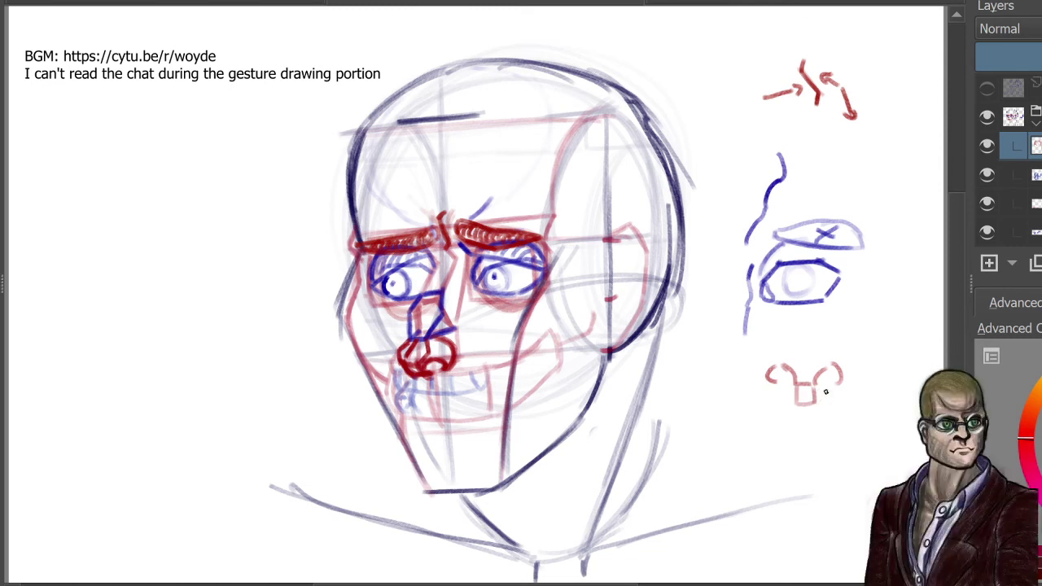
pyautogui.moveTo(826, 392); pyautogui.dragTo(833, 384)
pyautogui.moveTo(880, 361)
pyautogui.mouseDown()
pyautogui.moveTo(882, 331)
pyautogui.moveTo(876, 379)
pyautogui.mouseUp()
pyautogui.moveTo(875, 380); pyautogui.dragTo(885, 393)
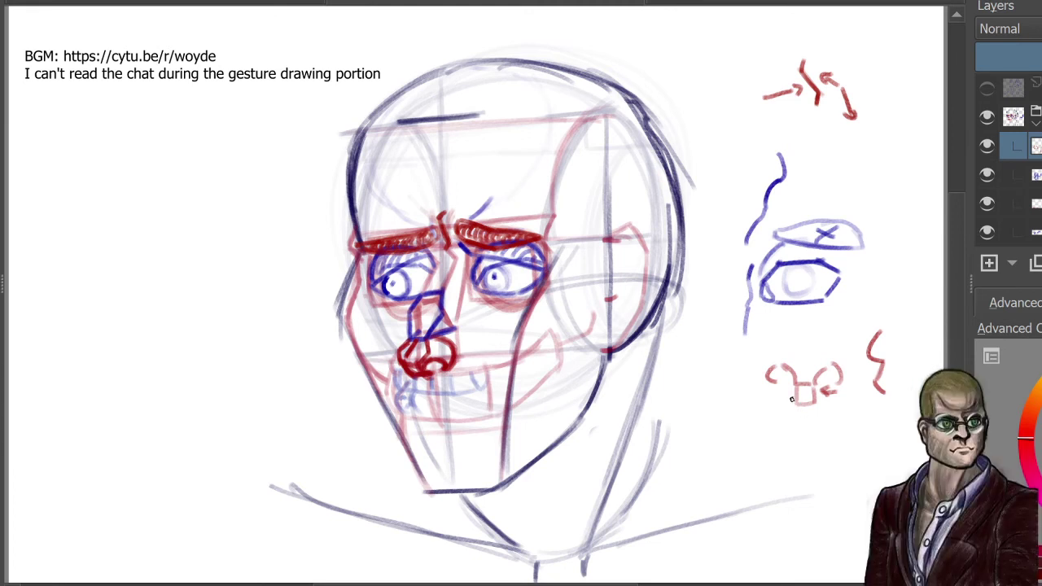
# Step: Complete the red side diagram with a heart-shaped upper-lip center, tapering lip wings and a closed mouth shape beneath the philtrum
pyautogui.moveTo(799, 411)
pyautogui.mouseDown()
pyautogui.moveTo(795, 398)
pyautogui.moveTo(813, 392)
pyautogui.moveTo(818, 405)
pyautogui.moveTo(795, 399)
pyautogui.moveTo(800, 407)
pyautogui.moveTo(874, 419)
pyautogui.mouseUp()
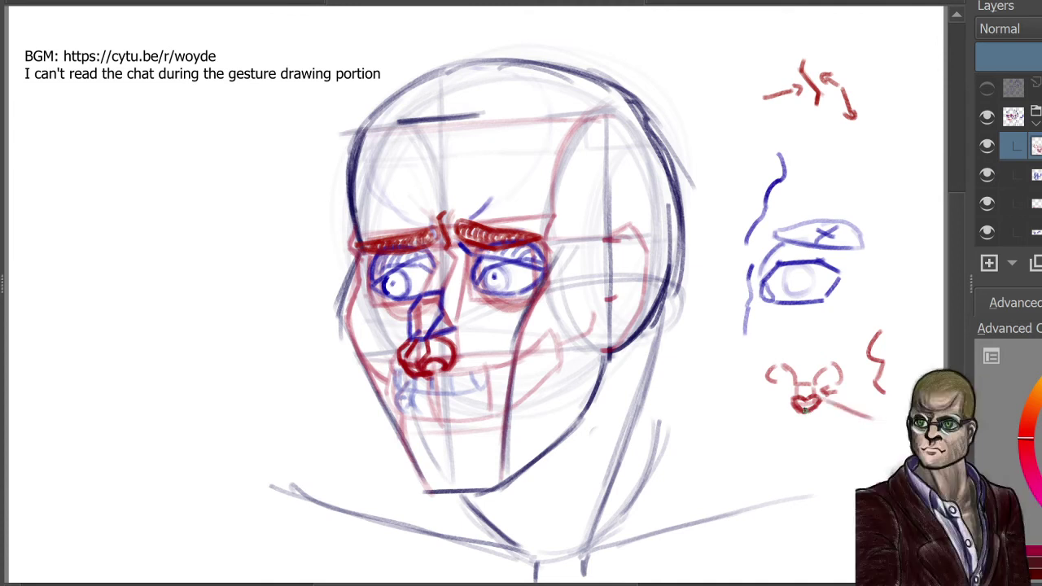
pyautogui.moveTo(806, 410); pyautogui.dragTo(871, 421)
pyautogui.moveTo(801, 411)
pyautogui.mouseDown()
pyautogui.moveTo(746, 431)
pyautogui.moveTo(787, 417)
pyautogui.moveTo(771, 411)
pyautogui.moveTo(781, 402)
pyautogui.moveTo(748, 429)
pyautogui.mouseUp()
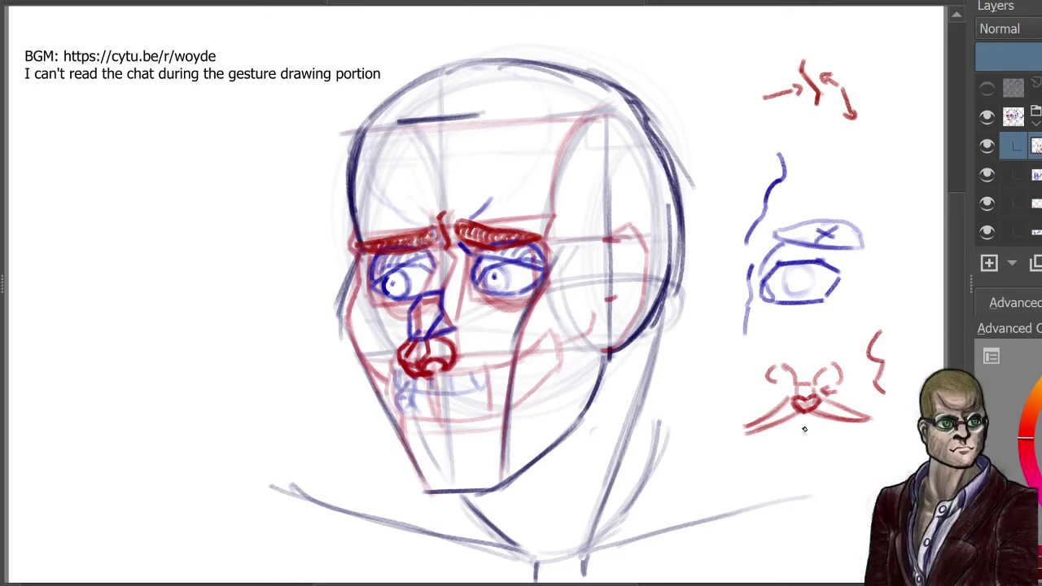
pyautogui.moveTo(810, 420)
pyautogui.mouseDown()
pyautogui.moveTo(862, 421)
pyautogui.moveTo(812, 433)
pyautogui.mouseUp()
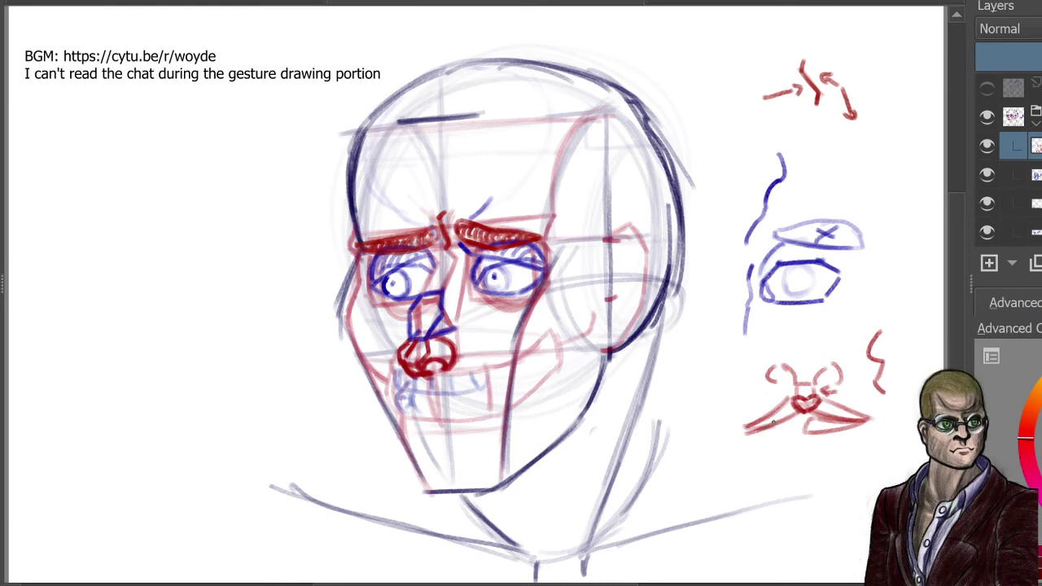
pyautogui.moveTo(743, 432)
pyautogui.mouseDown()
pyautogui.moveTo(801, 419)
pyautogui.moveTo(797, 434)
pyautogui.moveTo(746, 430)
pyautogui.mouseUp()
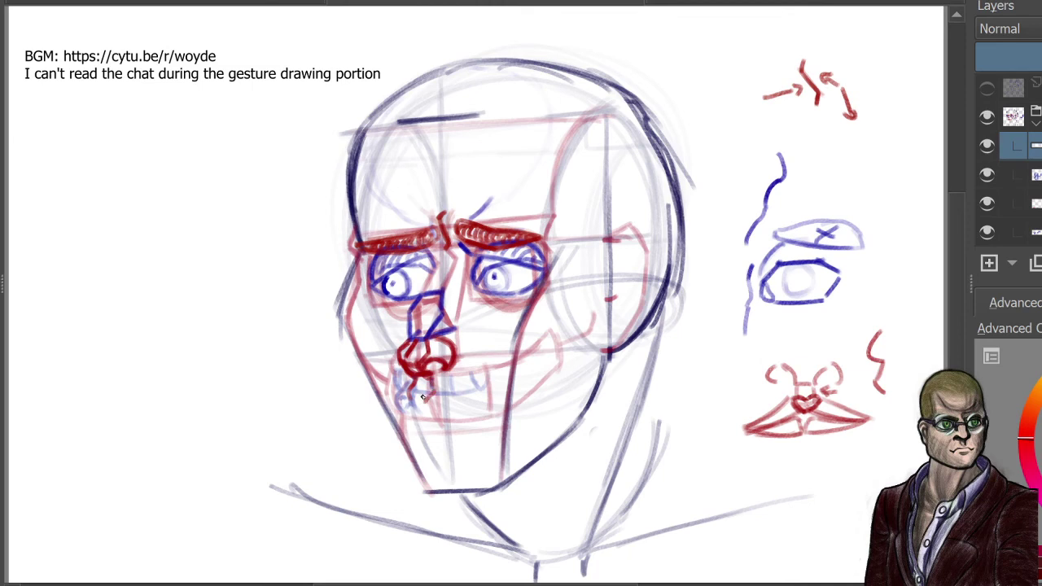
# Step: Hide the construction drawing to examine the mouth in the earlier face sketch, and restore the construction view
pyautogui.click(987, 88)
pyautogui.click(987, 117)
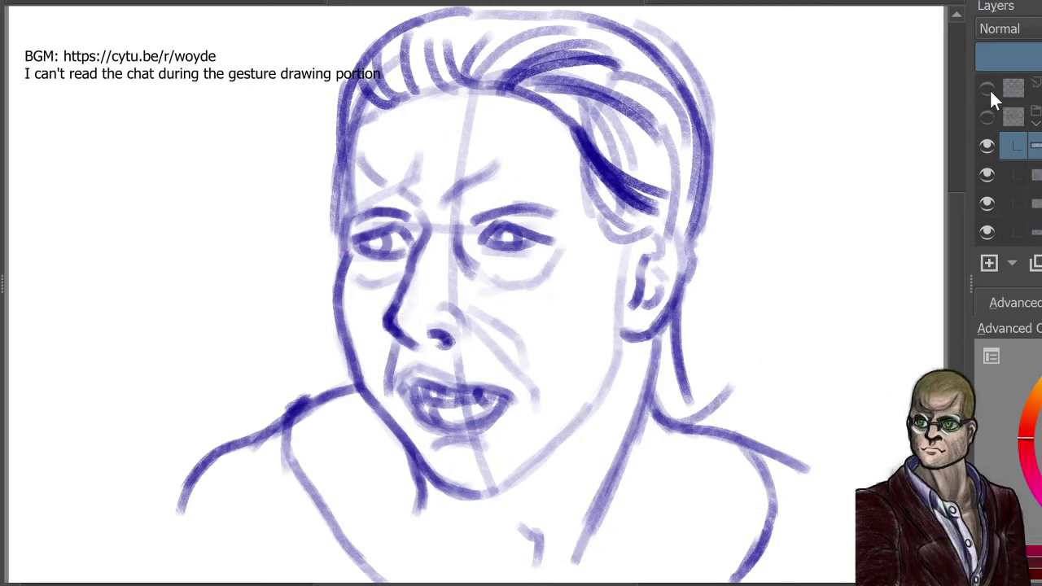
pyautogui.click(987, 88)
pyautogui.click(987, 116)
# Step: Draw two red arrows pointing away from the lower face, one up beyond the far cheek and one down beside the neck
pyautogui.moveTo(365, 392)
pyautogui.mouseDown()
pyautogui.moveTo(312, 342)
pyautogui.moveTo(320, 324)
pyautogui.mouseUp()
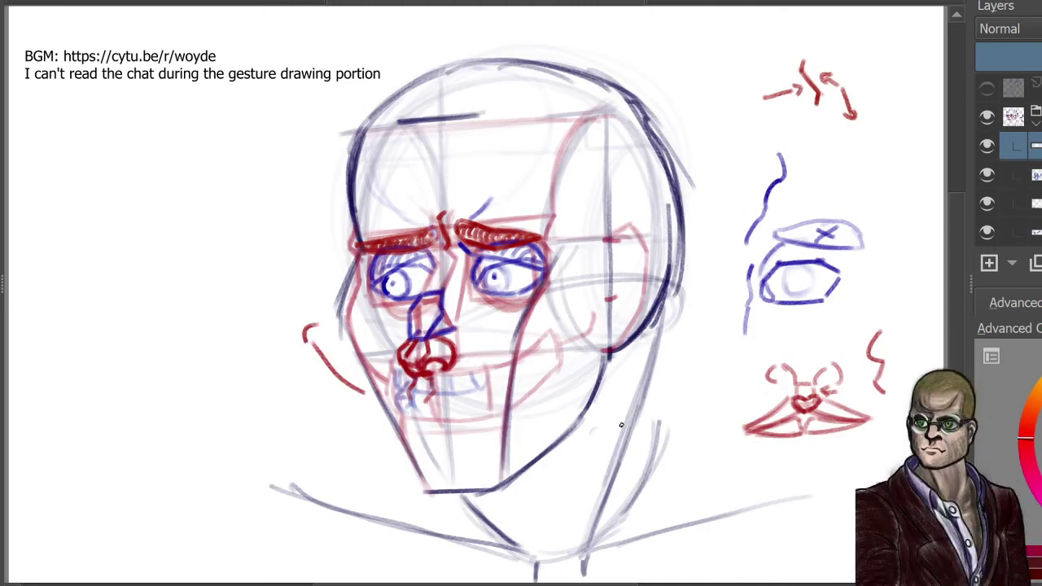
pyautogui.moveTo(648, 423); pyautogui.dragTo(708, 455)
pyautogui.moveTo(698, 463); pyautogui.dragTo(716, 454)
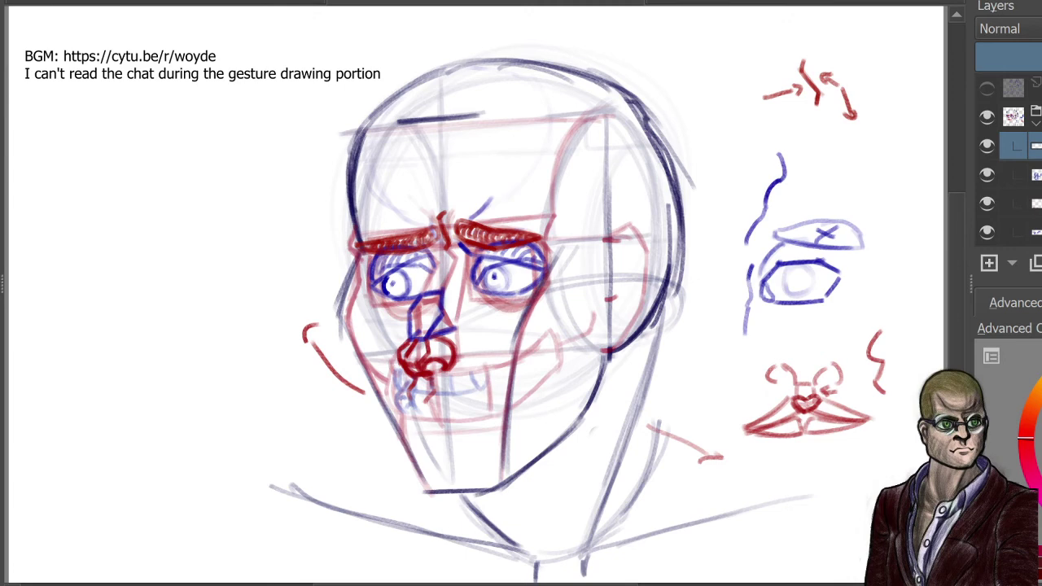
# Step: Rework the philtrum and upper-lip center in red, and mark mouth-width guides on the side diagram and beneath both eyes
pyautogui.moveTo(426, 407)
pyautogui.mouseDown()
pyautogui.moveTo(415, 394)
pyautogui.moveTo(442, 389)
pyautogui.mouseUp()
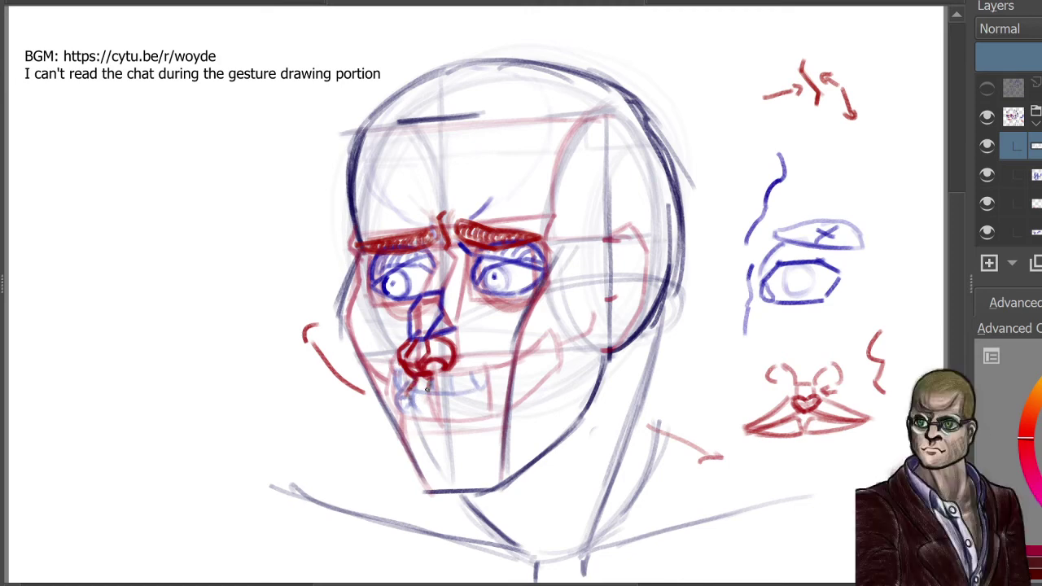
pyautogui.moveTo(429, 388)
pyautogui.mouseDown()
pyautogui.moveTo(409, 396)
pyautogui.moveTo(420, 397)
pyautogui.mouseUp()
pyautogui.moveTo(743, 432); pyautogui.dragTo(743, 390)
pyautogui.moveTo(873, 420); pyautogui.dragTo(873, 380)
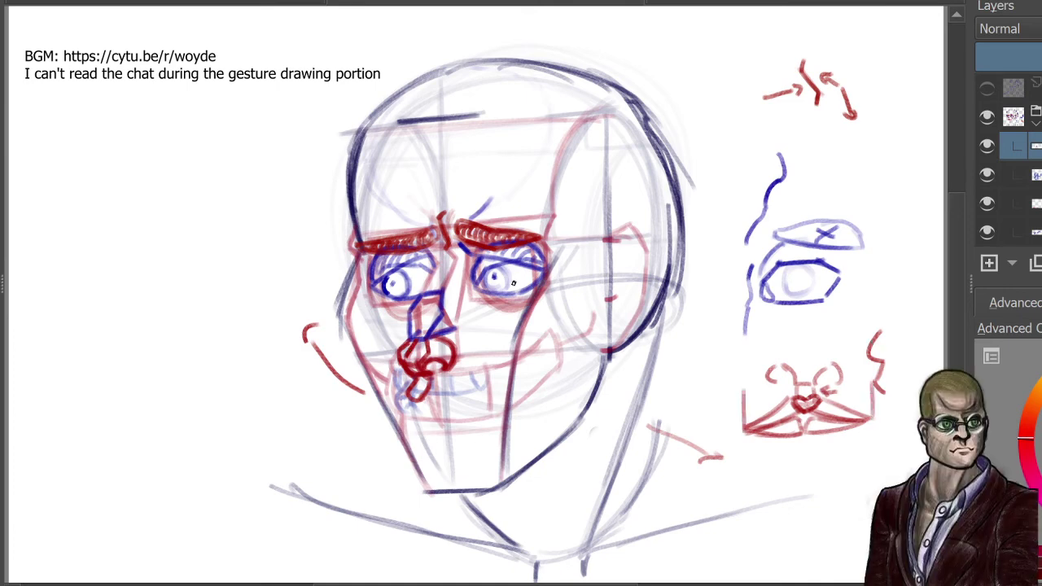
pyautogui.moveTo(514, 303); pyautogui.dragTo(511, 320)
pyautogui.moveTo(390, 308); pyautogui.dragTo(387, 328)
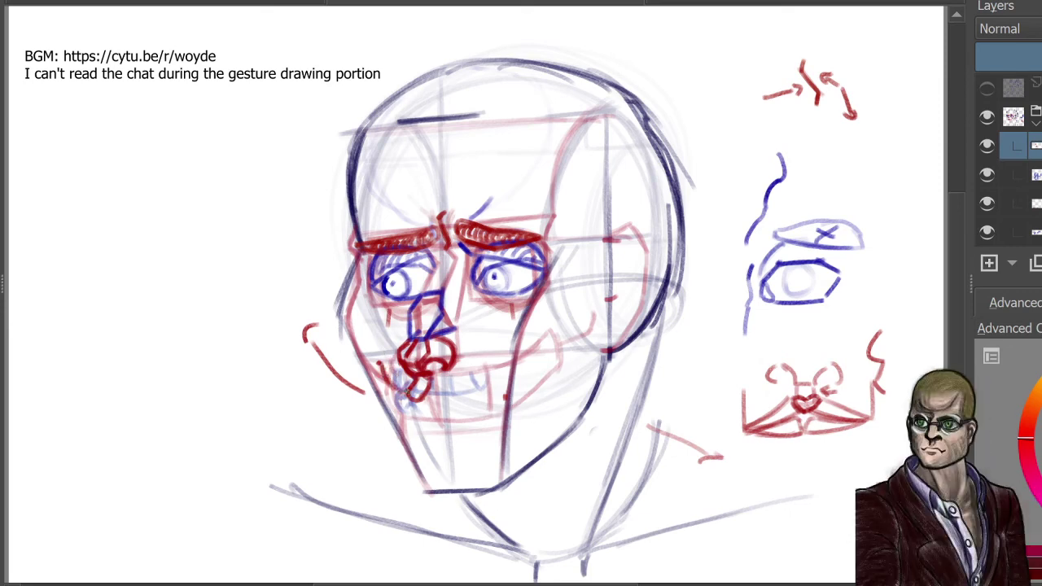
# Step: Rough in the lips in red with a short mark under the lower lip, and erase the upper-lip strokes
pyautogui.moveTo(394, 386); pyautogui.dragTo(411, 395)
pyautogui.moveTo(382, 363)
pyautogui.mouseDown()
pyautogui.moveTo(406, 379)
pyautogui.moveTo(413, 370)
pyautogui.moveTo(394, 377)
pyautogui.moveTo(417, 388)
pyautogui.mouseUp()
pyautogui.moveTo(436, 379)
pyautogui.mouseDown()
pyautogui.moveTo(500, 395)
pyautogui.moveTo(464, 408)
pyautogui.moveTo(427, 401)
pyautogui.moveTo(456, 399)
pyautogui.moveTo(397, 372)
pyautogui.moveTo(451, 403)
pyautogui.moveTo(416, 395)
pyautogui.moveTo(439, 402)
pyautogui.moveTo(502, 392)
pyautogui.mouseUp()
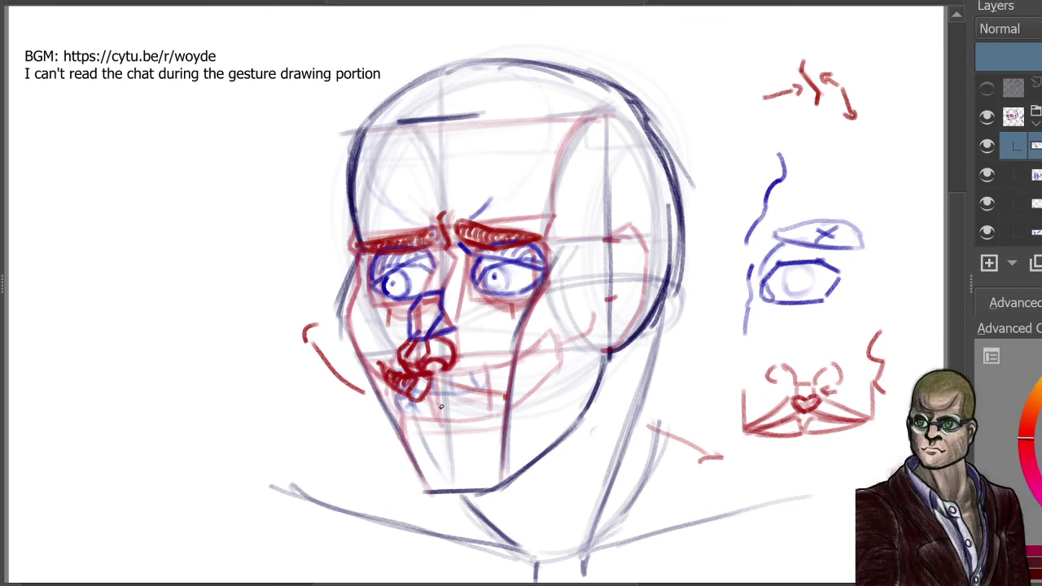
pyautogui.moveTo(441, 406); pyautogui.dragTo(497, 399)
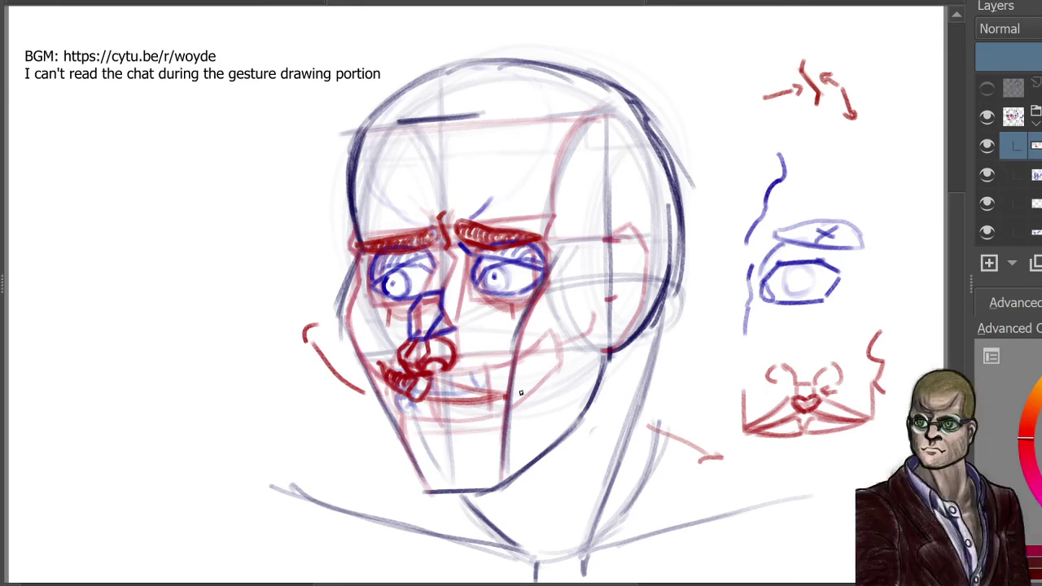
pyautogui.moveTo(429, 428); pyautogui.dragTo(460, 427)
pyautogui.press('e')
pyautogui.moveTo(430, 395)
pyautogui.mouseDown()
pyautogui.moveTo(365, 366)
pyautogui.moveTo(410, 390)
pyautogui.moveTo(449, 387)
pyautogui.moveTo(506, 385)
pyautogui.mouseUp()
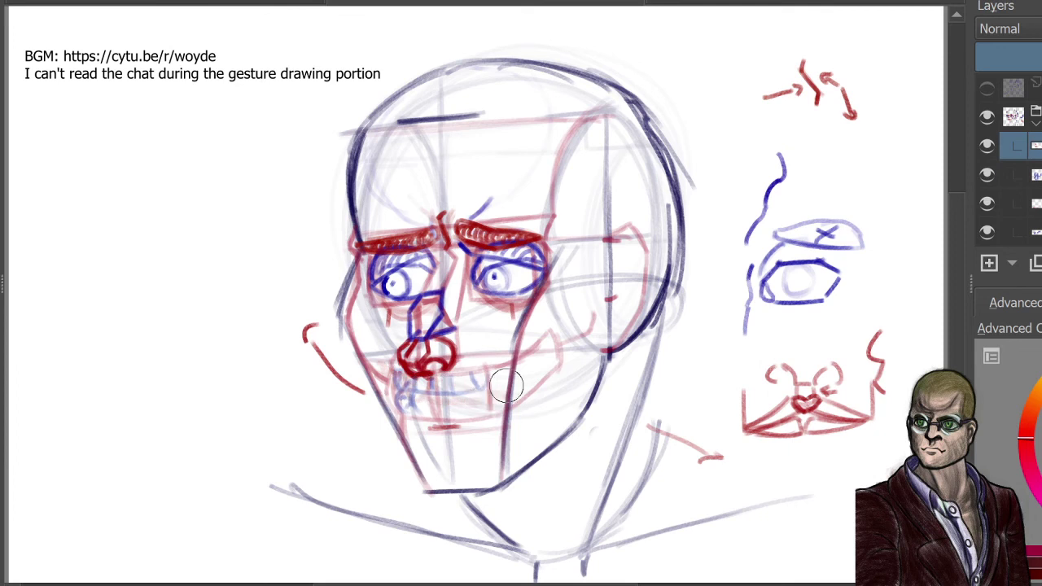
# Step: Redraw the upper lip in red over the teeth, with a raised corner curving up on the far side
pyautogui.press('p')
pyautogui.moveTo(439, 404); pyautogui.dragTo(432, 406)
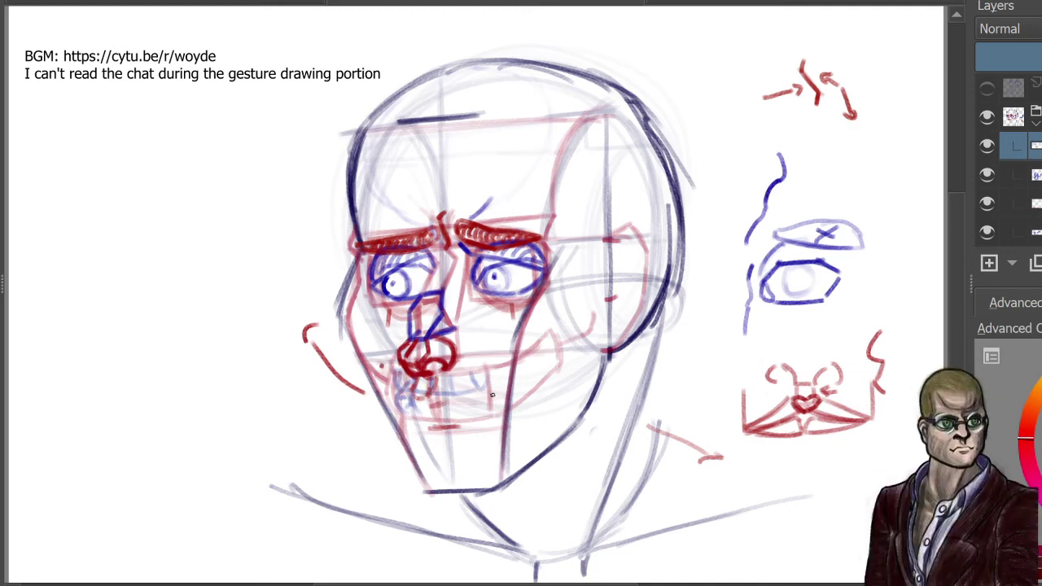
pyautogui.moveTo(436, 379); pyautogui.dragTo(495, 393)
pyautogui.moveTo(426, 399); pyautogui.dragTo(503, 395)
pyautogui.moveTo(383, 367); pyautogui.dragTo(411, 393)
pyautogui.moveTo(385, 368); pyautogui.dragTo(411, 393)
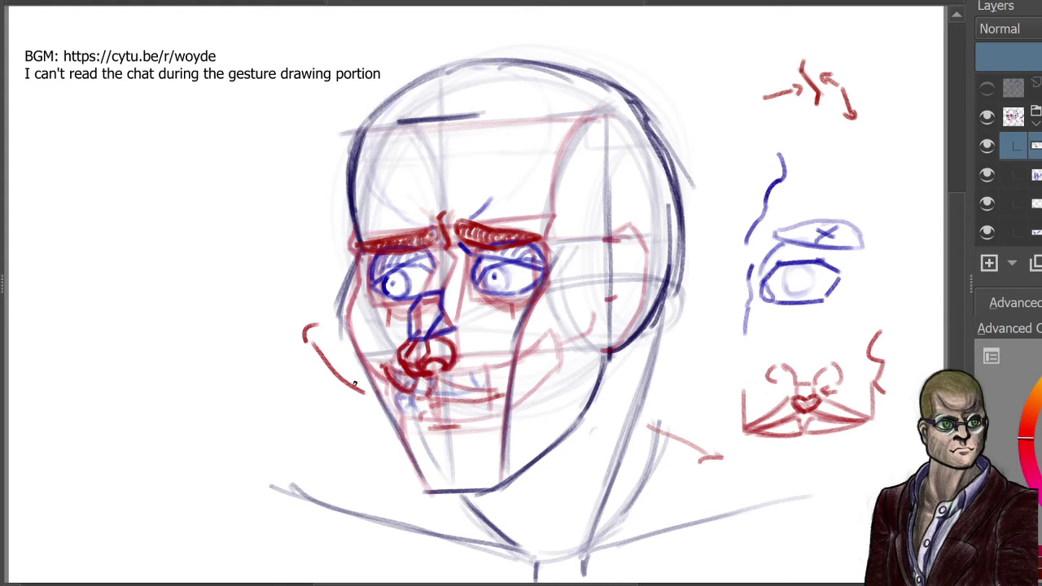
# Step: Draw the lower lip in red between both mouth corners, and add a layer above the teeth sketch for tooth details
pyautogui.moveTo(422, 408); pyautogui.dragTo(500, 397)
pyautogui.moveTo(430, 417)
pyautogui.mouseDown()
pyautogui.moveTo(422, 415)
pyautogui.moveTo(453, 425)
pyautogui.moveTo(504, 391)
pyautogui.mouseUp()
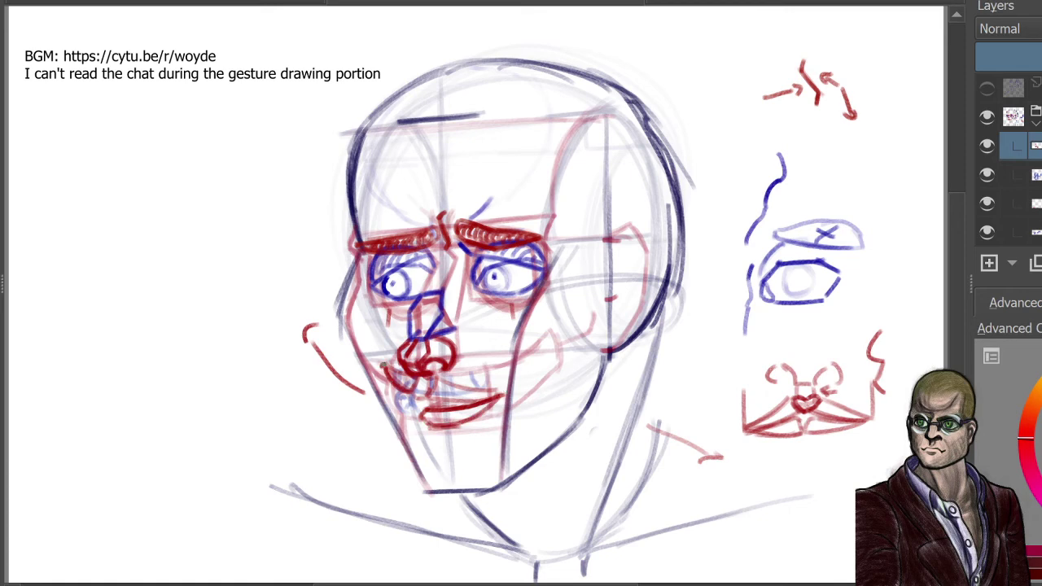
pyautogui.moveTo(384, 367)
pyautogui.mouseDown()
pyautogui.moveTo(395, 399)
pyautogui.moveTo(420, 422)
pyautogui.mouseUp()
pyautogui.moveTo(398, 388)
pyautogui.mouseDown()
pyautogui.moveTo(427, 407)
pyautogui.moveTo(397, 391)
pyautogui.mouseUp()
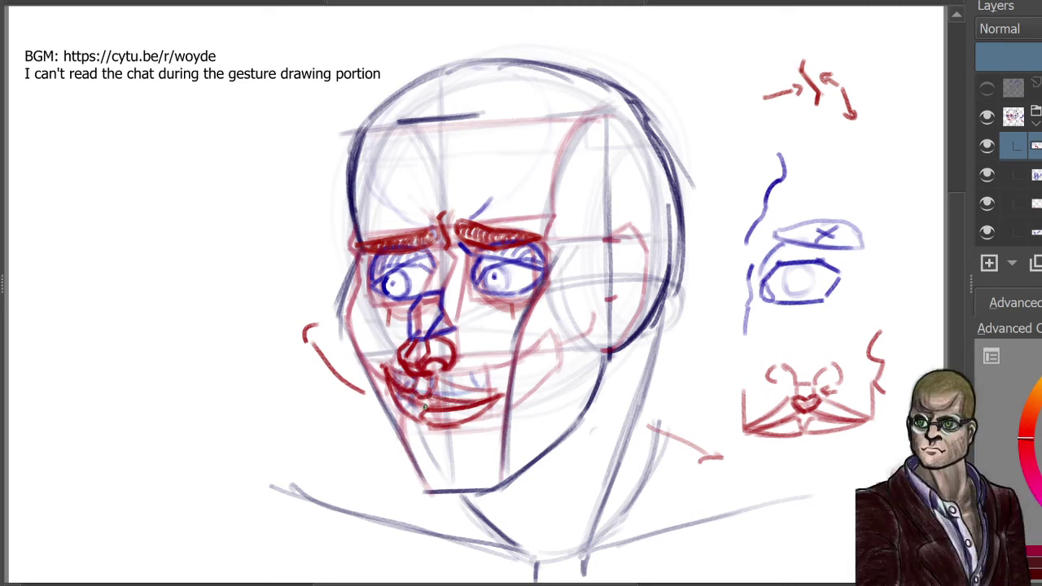
pyautogui.moveTo(425, 408)
pyautogui.mouseDown()
pyautogui.moveTo(397, 389)
pyautogui.moveTo(421, 407)
pyautogui.mouseUp()
pyautogui.click(1024, 175)
pyautogui.click(988, 262)
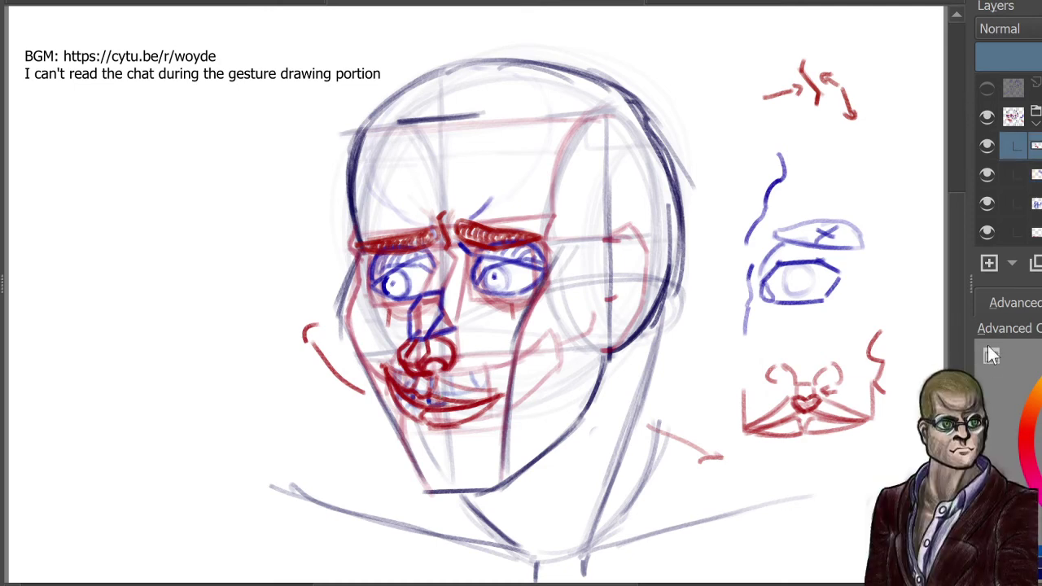
# Step: On a new layer, outline the far cheek, jaw and chin contour in blue
pyautogui.click(990, 262)
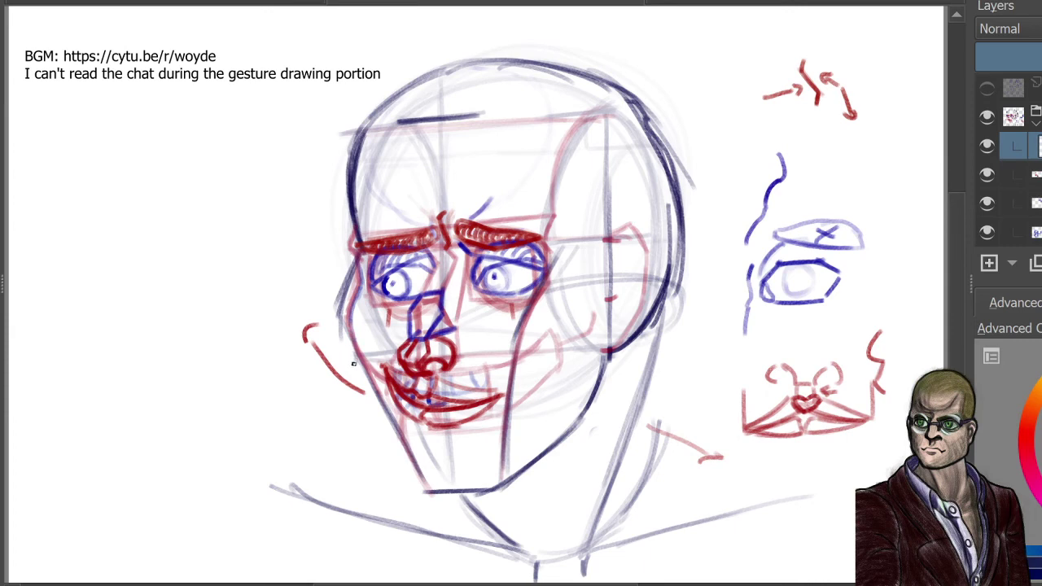
pyautogui.moveTo(357, 351); pyautogui.dragTo(402, 446)
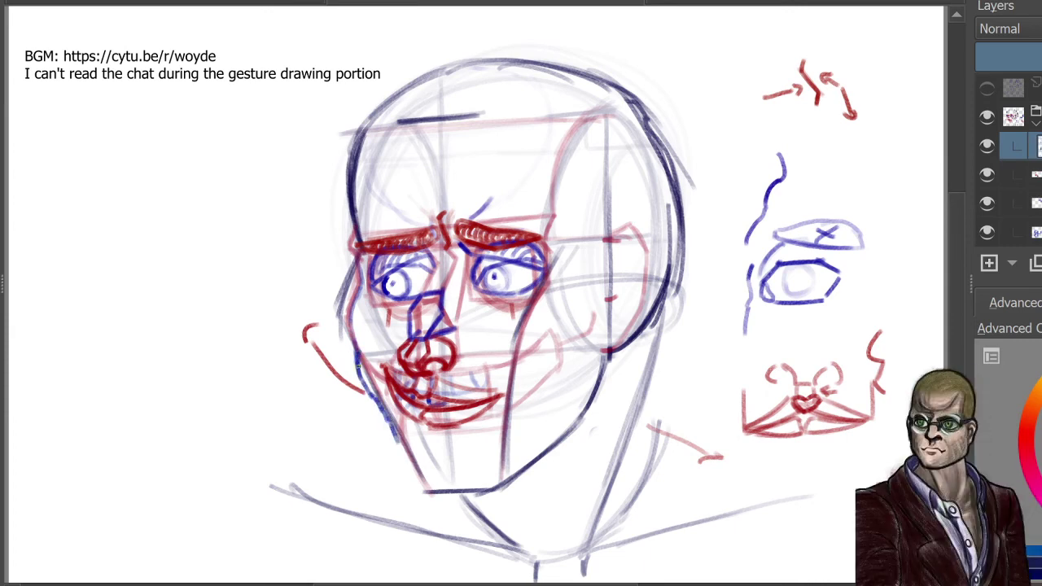
pyautogui.moveTo(358, 366)
pyautogui.mouseDown()
pyautogui.moveTo(423, 489)
pyautogui.moveTo(494, 489)
pyautogui.mouseUp()
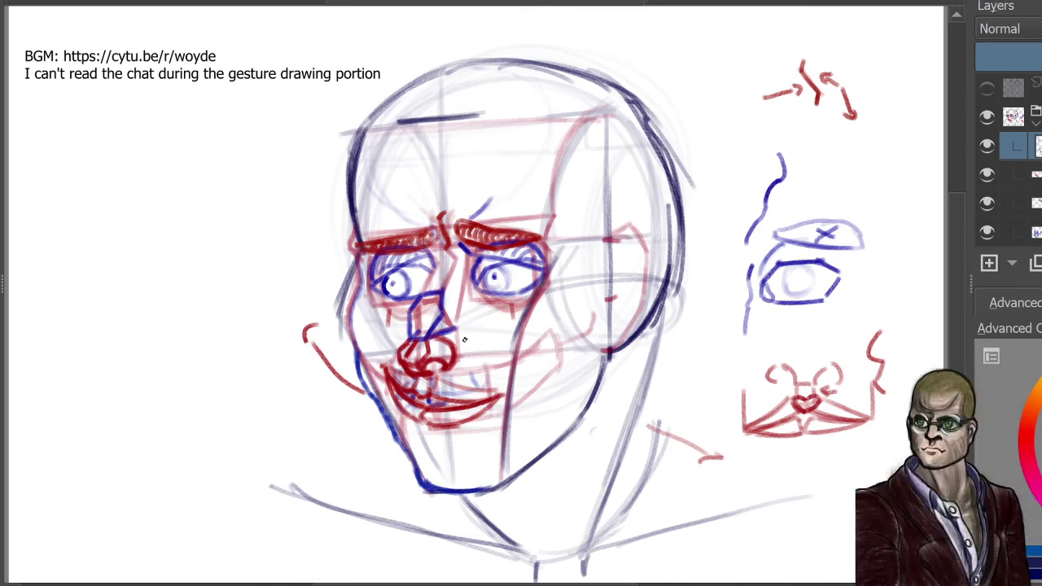
# Step: Add blue crease lines for the smile folds beside the nose, the bags under the eyes and the near cheek
pyautogui.moveTo(473, 344); pyautogui.dragTo(510, 381)
pyautogui.moveTo(462, 341); pyautogui.dragTo(508, 382)
pyautogui.moveTo(394, 340)
pyautogui.mouseDown()
pyautogui.moveTo(372, 355)
pyautogui.moveTo(400, 340)
pyautogui.mouseUp()
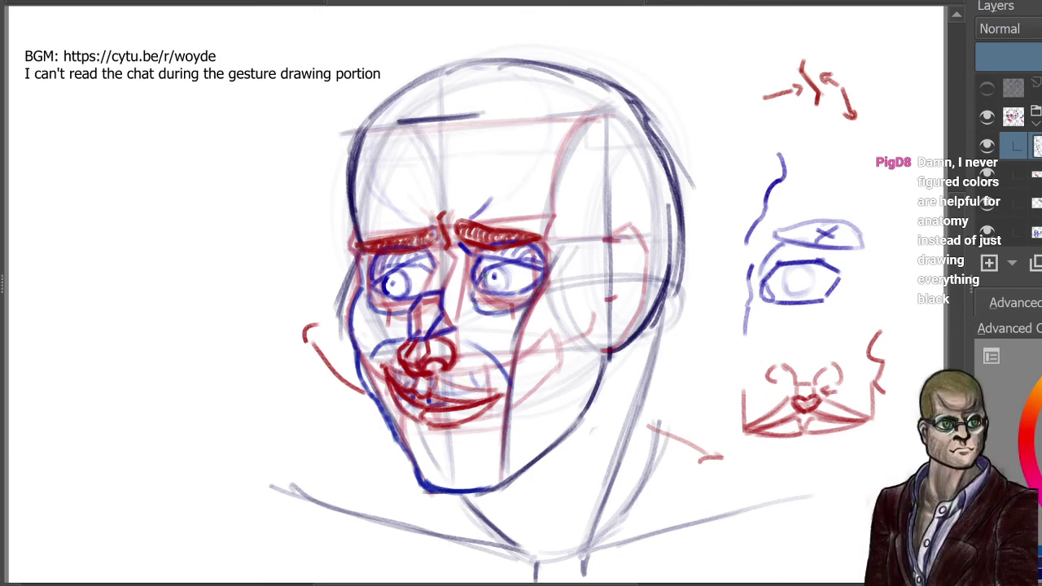
pyautogui.moveTo(477, 280); pyautogui.dragTo(480, 316)
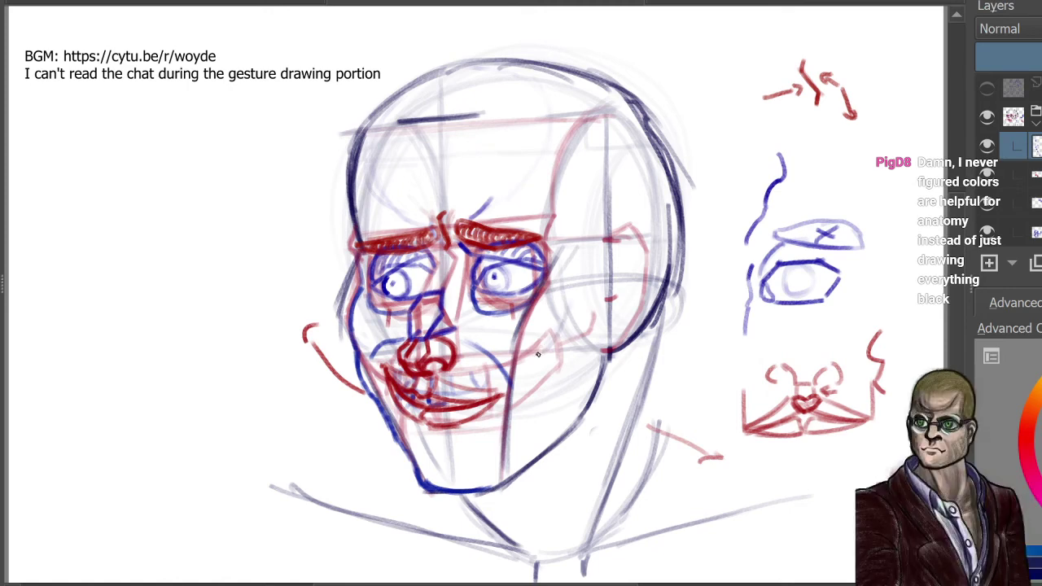
pyautogui.moveTo(570, 309)
pyautogui.mouseDown()
pyautogui.moveTo(536, 364)
pyautogui.moveTo(539, 378)
pyautogui.mouseUp()
pyautogui.moveTo(569, 305); pyautogui.dragTo(541, 384)
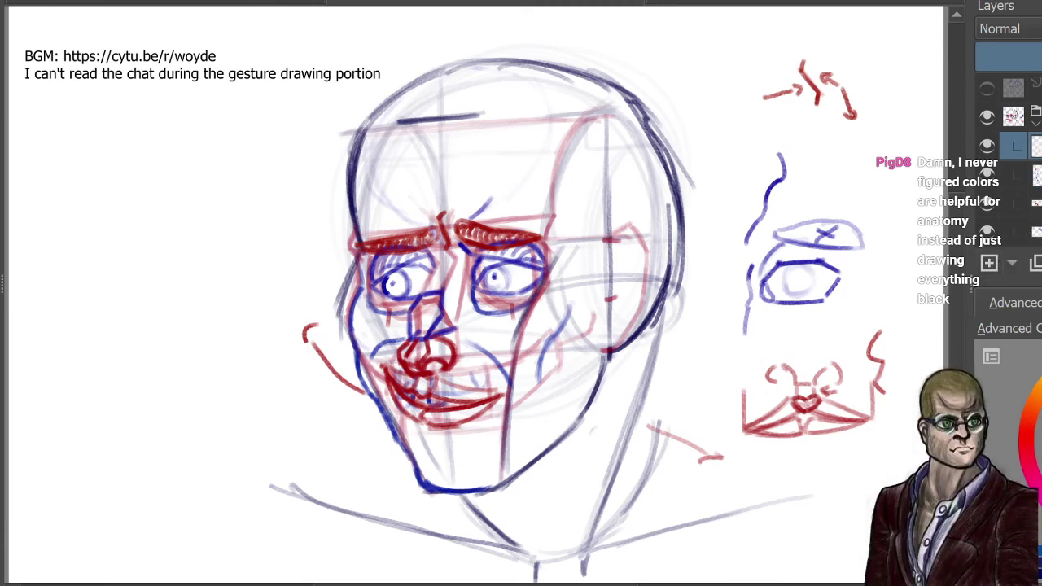
# Step: In red, draw the top and bottom planes of a box for the ear on the side of the head
pyautogui.click(1027, 439)
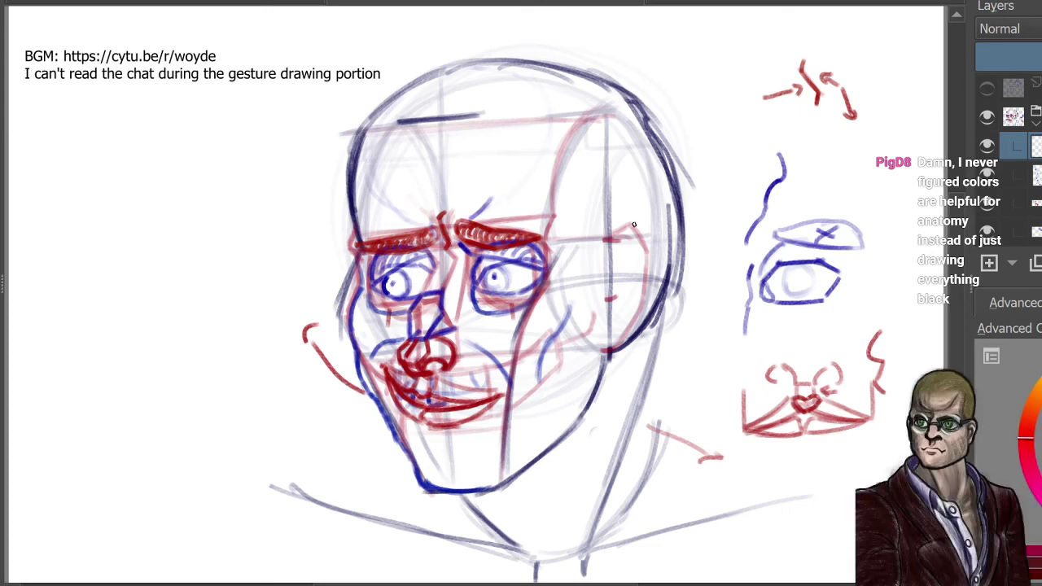
pyautogui.moveTo(607, 238); pyautogui.dragTo(641, 227)
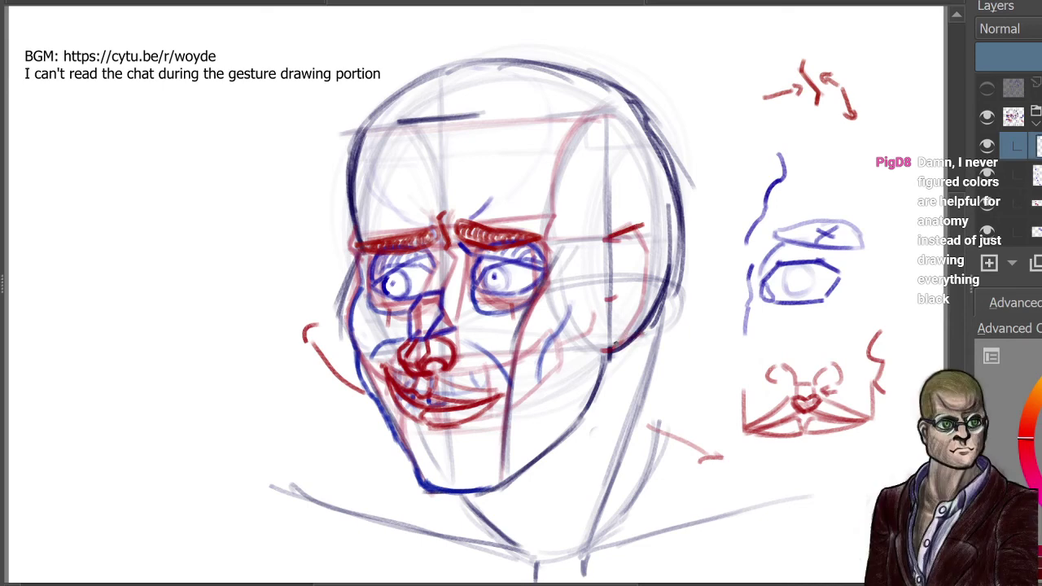
pyautogui.moveTo(609, 349); pyautogui.dragTo(642, 332)
pyautogui.moveTo(641, 225); pyautogui.dragTo(655, 232)
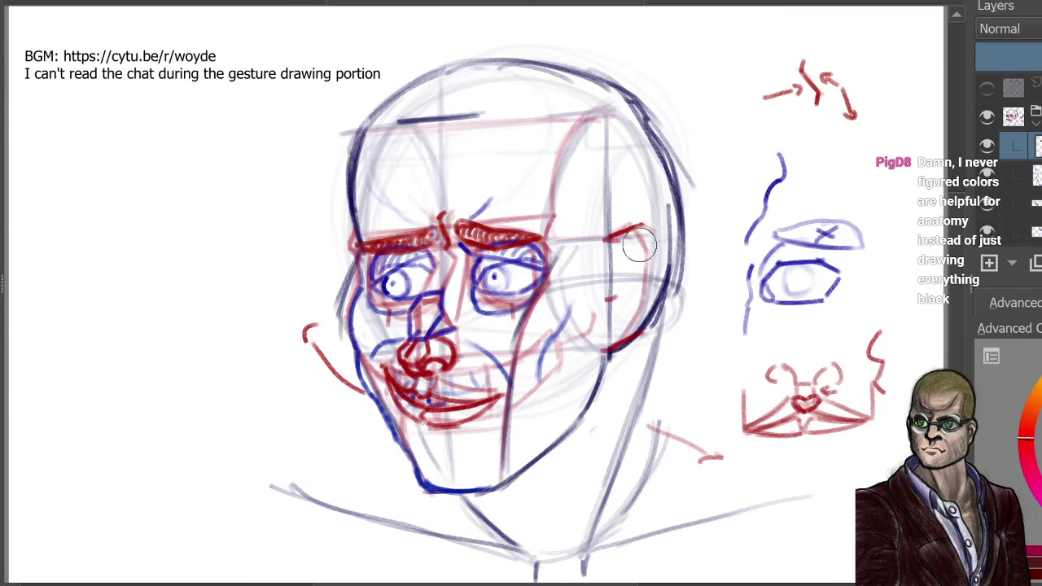
pyautogui.moveTo(641, 226); pyautogui.dragTo(658, 228)
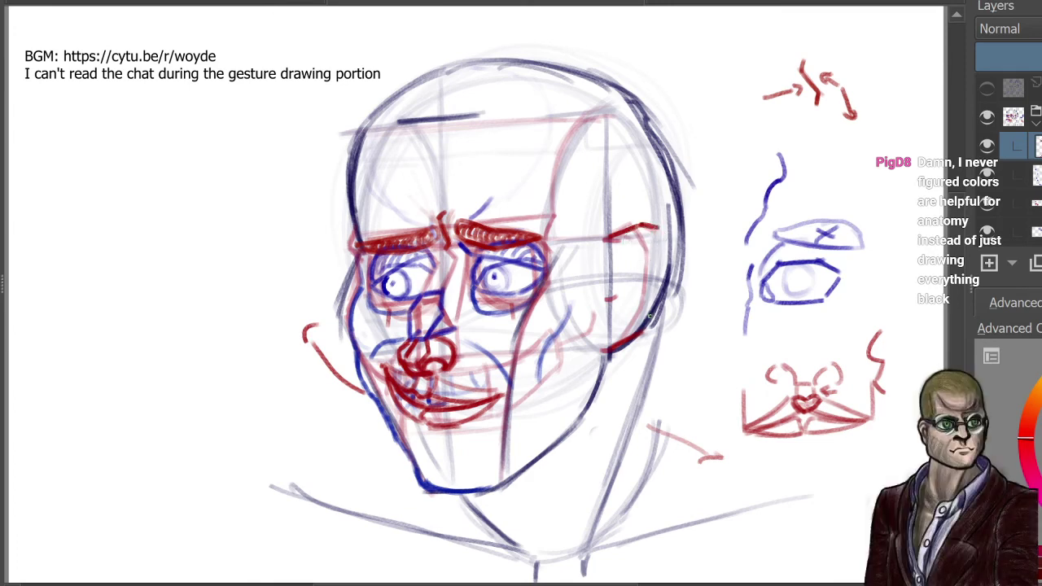
pyautogui.moveTo(640, 334); pyautogui.dragTo(663, 330)
pyautogui.moveTo(650, 231)
pyautogui.mouseDown()
pyautogui.moveTo(624, 240)
pyautogui.moveTo(657, 229)
pyautogui.mouseUp()
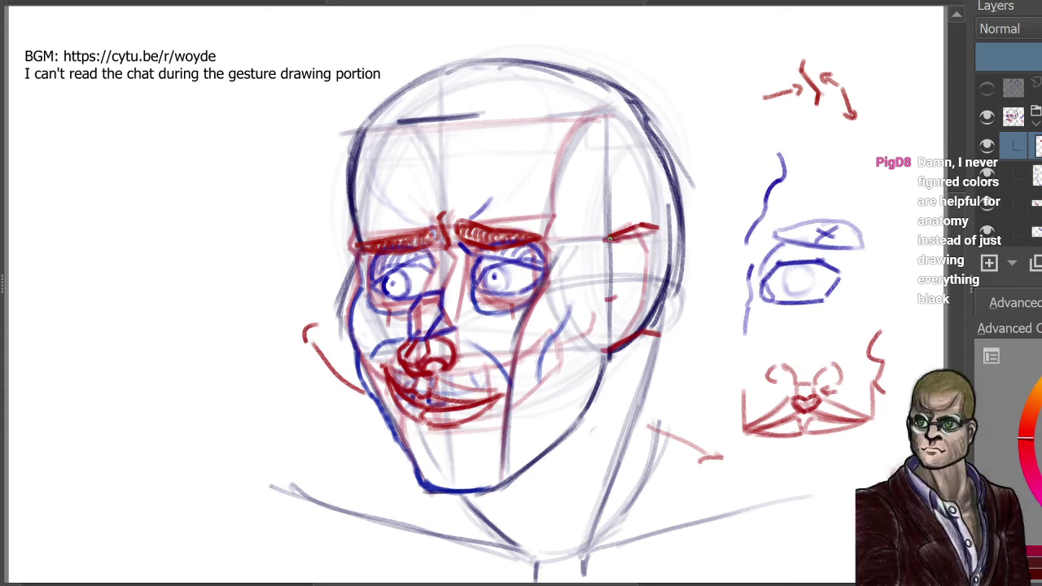
pyautogui.moveTo(656, 338); pyautogui.dragTo(612, 350)
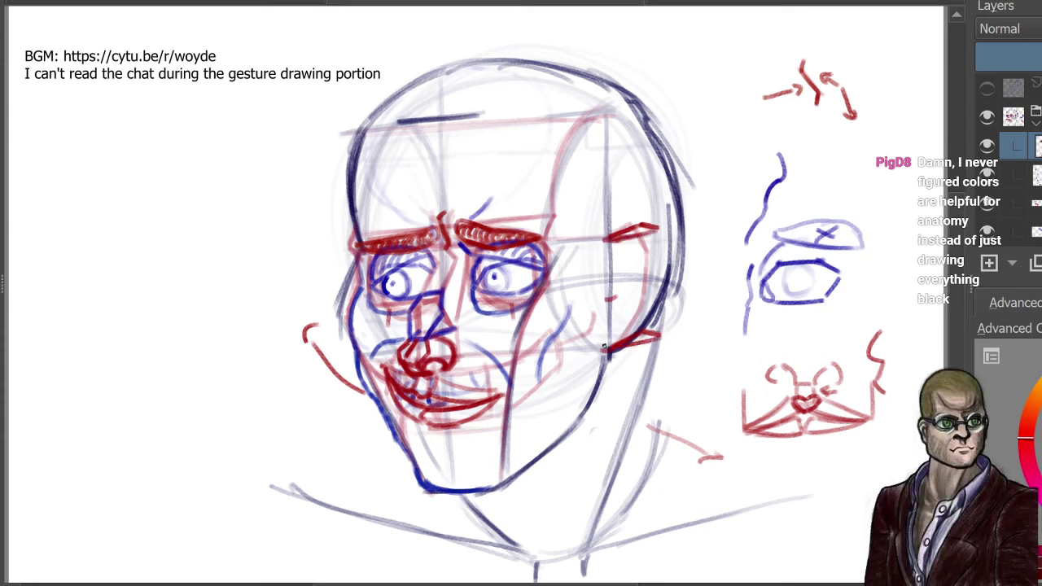
# Step: Close the red ear box with its front and back vertical edges and reinforce its lower edge
pyautogui.moveTo(658, 231)
pyautogui.mouseDown()
pyautogui.moveTo(658, 330)
pyautogui.moveTo(651, 325)
pyautogui.mouseUp()
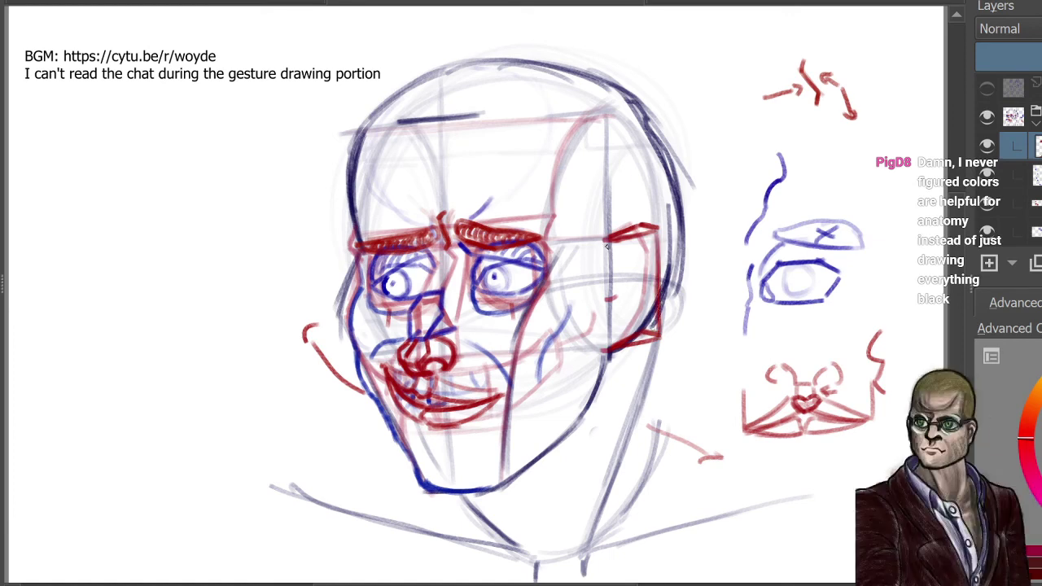
pyautogui.moveTo(609, 241); pyautogui.dragTo(606, 346)
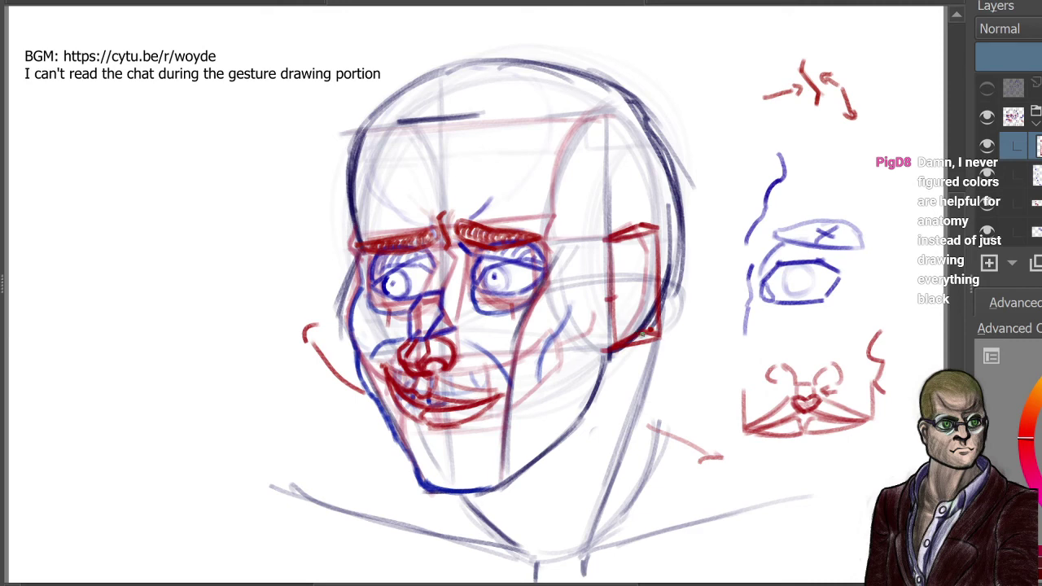
pyautogui.moveTo(651, 332); pyautogui.dragTo(619, 345)
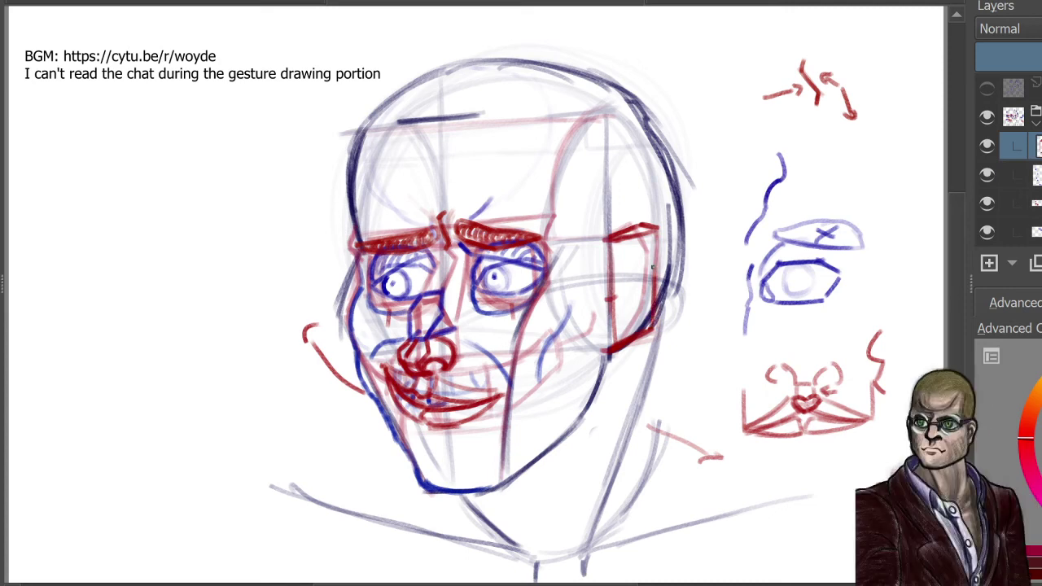
pyautogui.moveTo(657, 229); pyautogui.dragTo(651, 327)
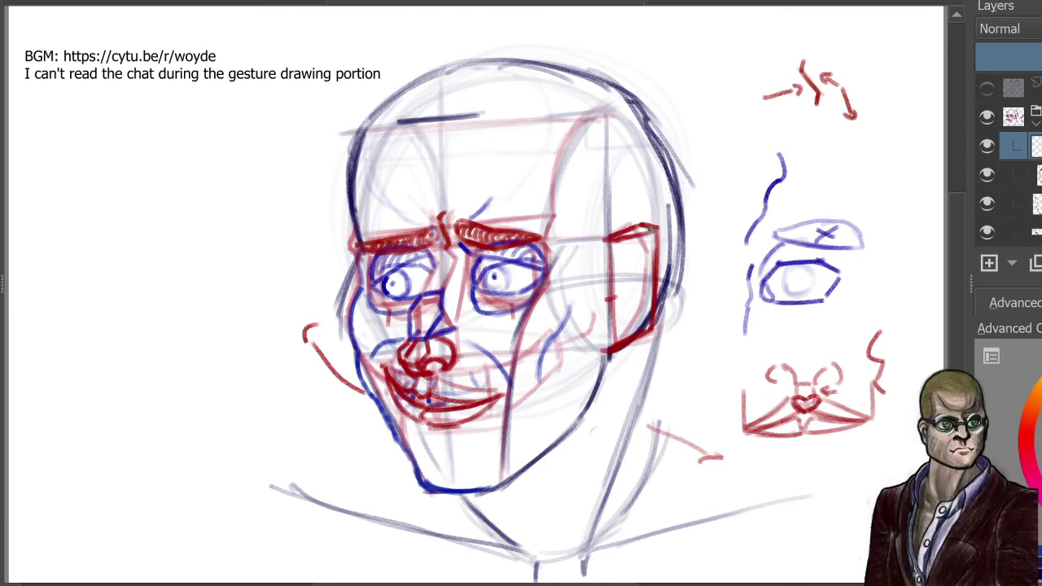
# Step: On a new layer, outline the ear's outer rim in blue following the red box
pyautogui.moveTo(658, 226); pyautogui.dragTo(650, 239)
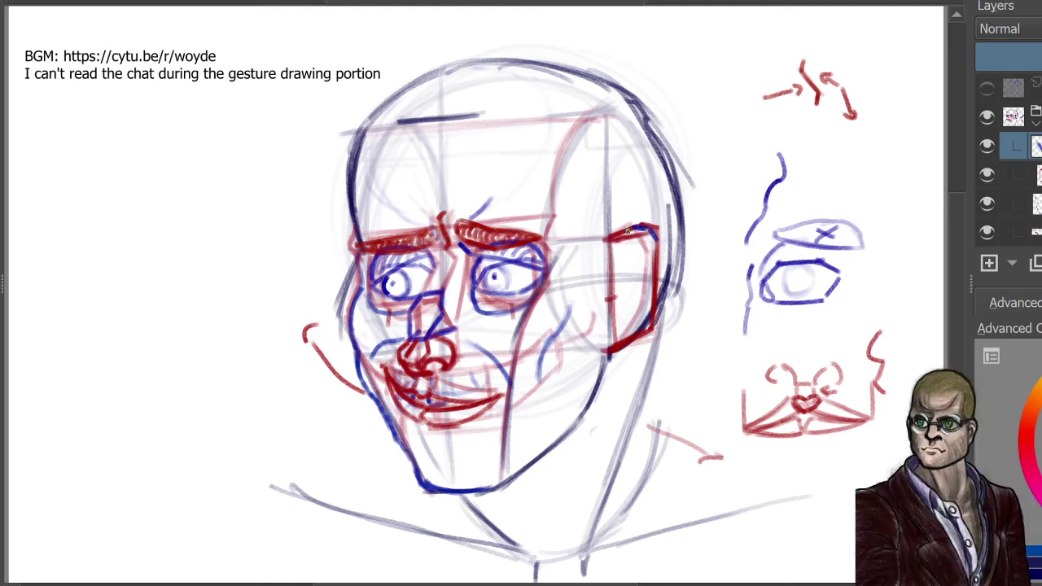
pyautogui.moveTo(631, 230); pyautogui.dragTo(619, 232)
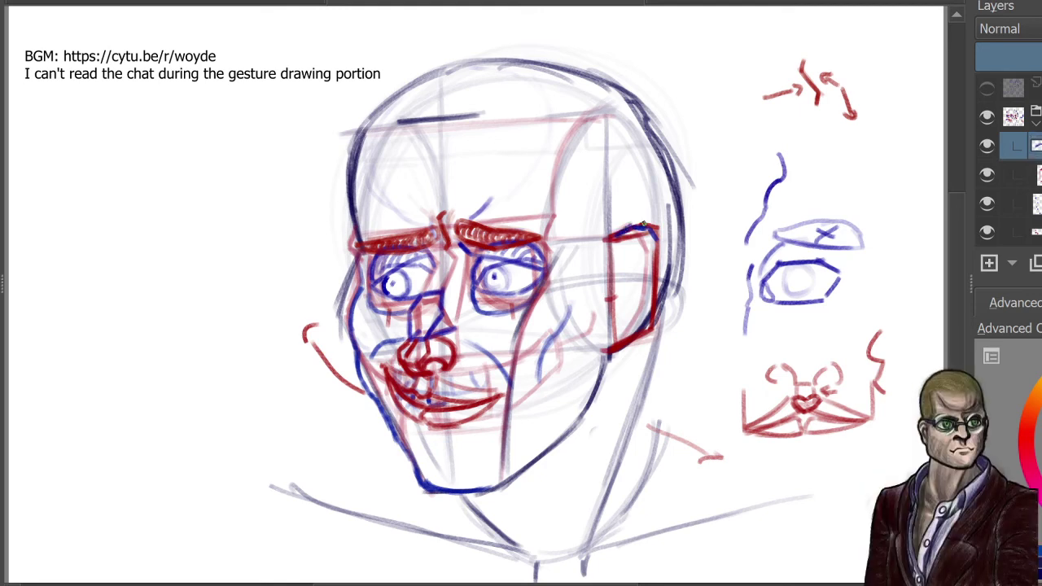
pyautogui.moveTo(656, 235)
pyautogui.mouseDown()
pyautogui.moveTo(657, 299)
pyautogui.moveTo(632, 337)
pyautogui.moveTo(612, 342)
pyautogui.moveTo(628, 329)
pyautogui.mouseUp()
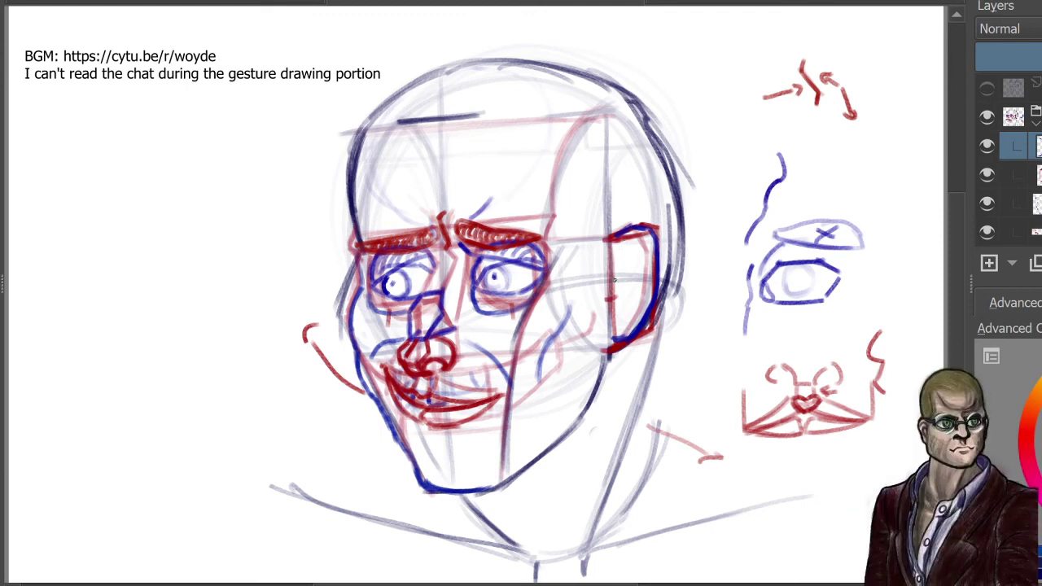
# Step: Add the ear's inner rim, ear-hole curve and Y-shaped inner folds in blue
pyautogui.moveTo(637, 239); pyautogui.dragTo(649, 251)
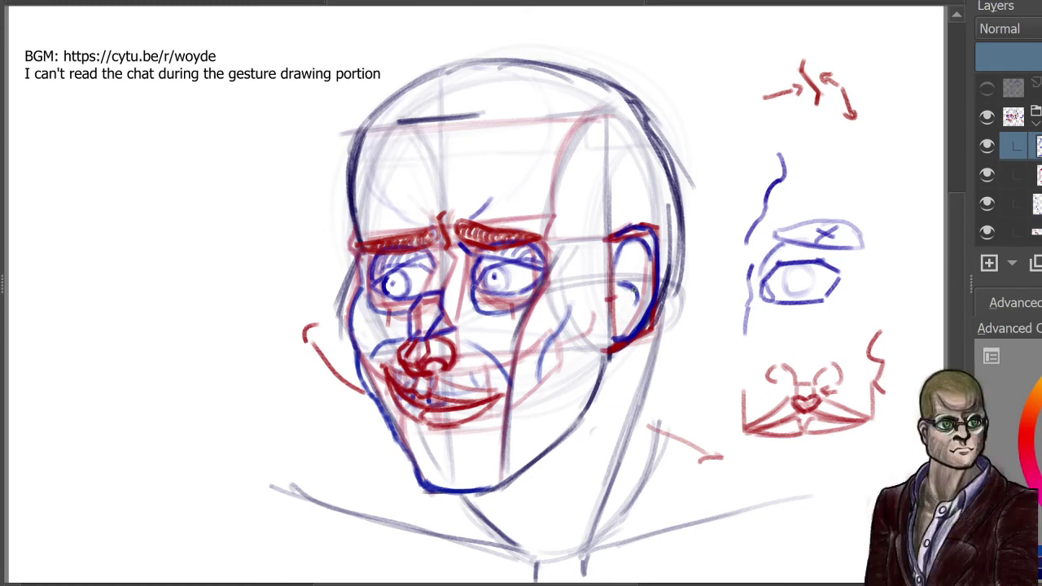
pyautogui.moveTo(632, 287); pyautogui.dragTo(633, 323)
pyautogui.moveTo(634, 263); pyautogui.dragTo(642, 298)
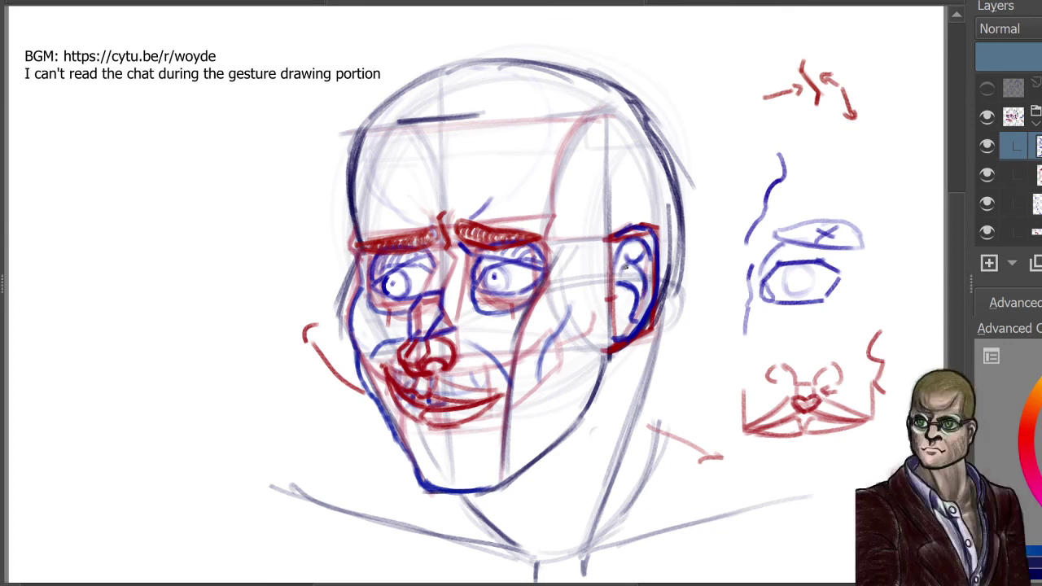
pyautogui.moveTo(625, 257); pyautogui.dragTo(640, 288)
# Step: Collapse the head sketch group and lower its opacity, then add a new layer above it inside its own group
pyautogui.click(1031, 116)
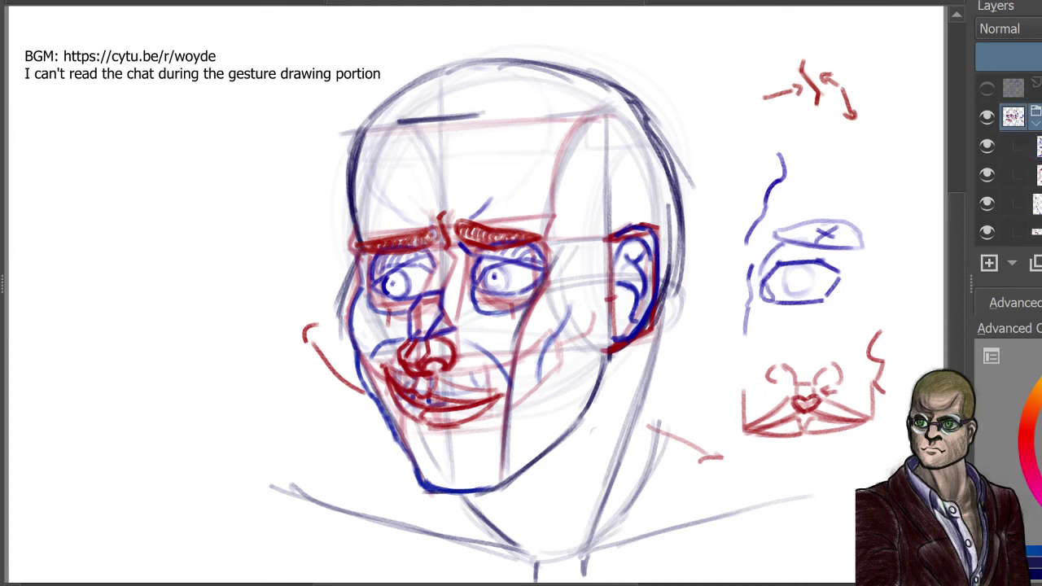
pyautogui.click(1035, 122)
pyautogui.click(988, 262)
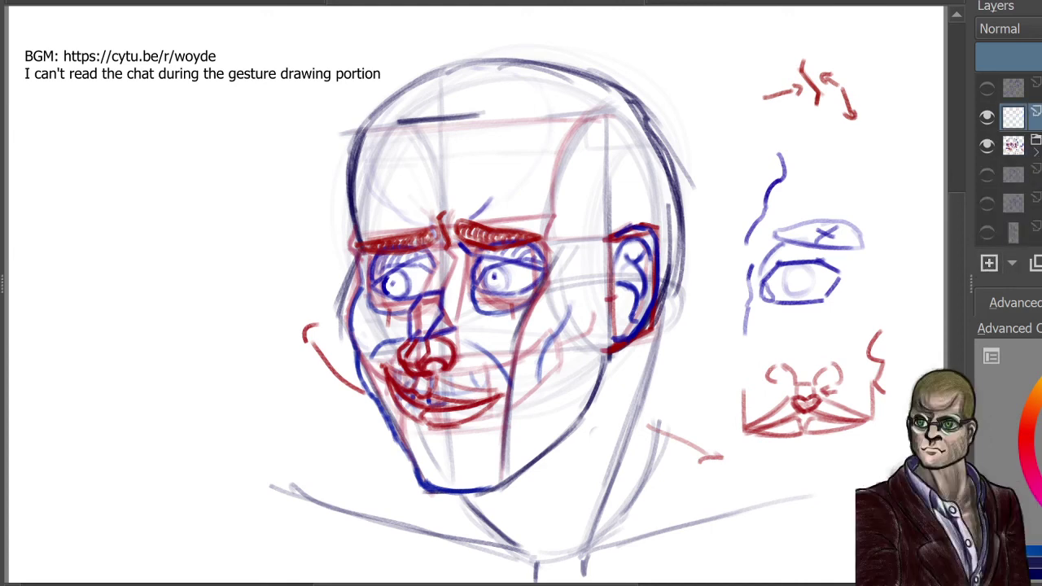
pyautogui.click(1028, 145)
pyautogui.click(1035, 57)
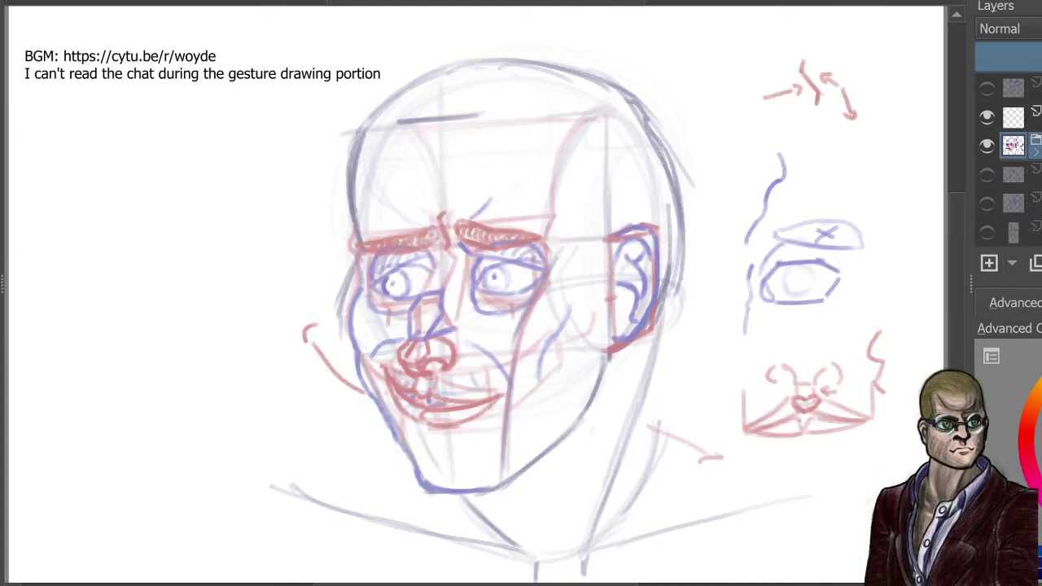
pyautogui.click(1027, 117)
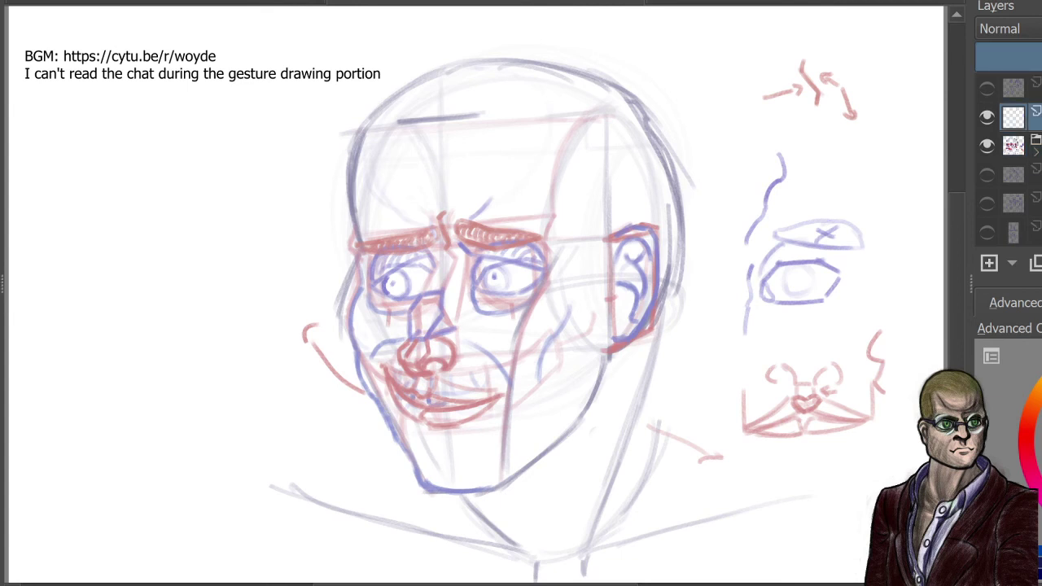
pyautogui.hotkey('ctrl', 'g')
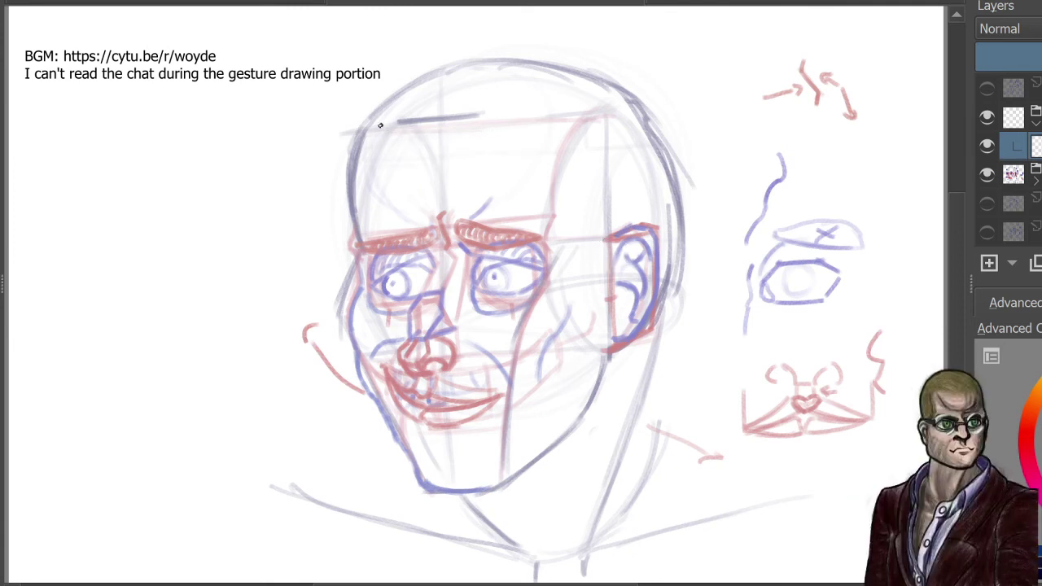
# Step: Draw the hairline in blue across the forehead, curving down at the far temple and down to the ear at the near temple
pyautogui.moveTo(409, 129); pyautogui.dragTo(533, 122)
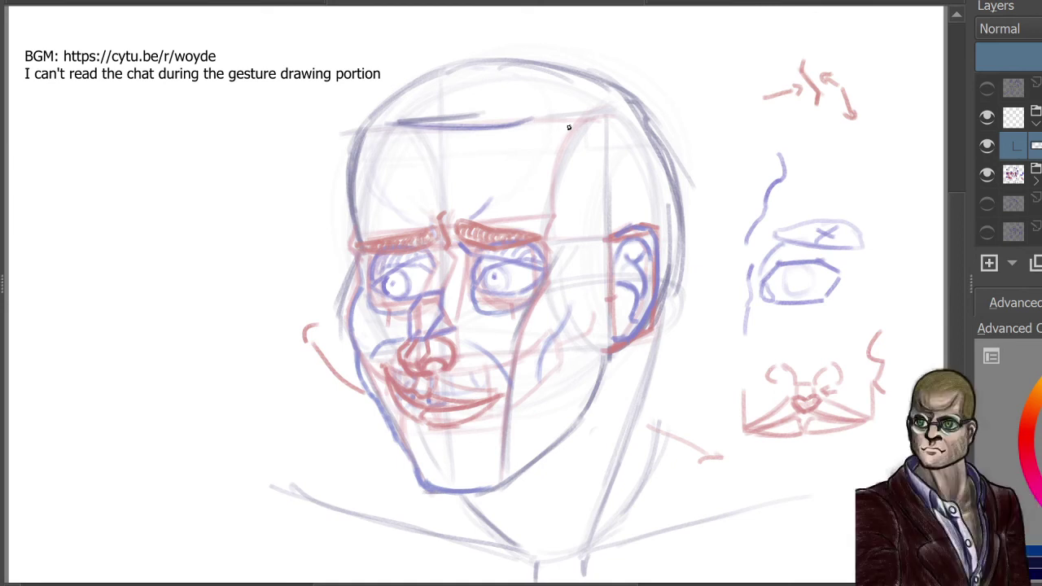
pyautogui.moveTo(368, 132); pyautogui.dragTo(508, 124)
pyautogui.moveTo(433, 129); pyautogui.dragTo(541, 121)
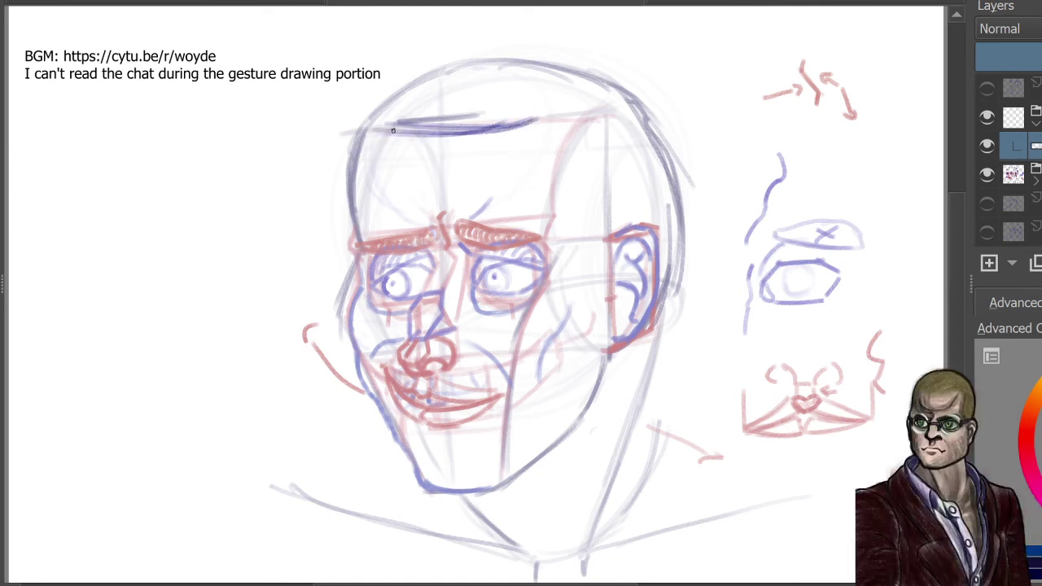
pyautogui.moveTo(399, 131); pyautogui.dragTo(541, 120)
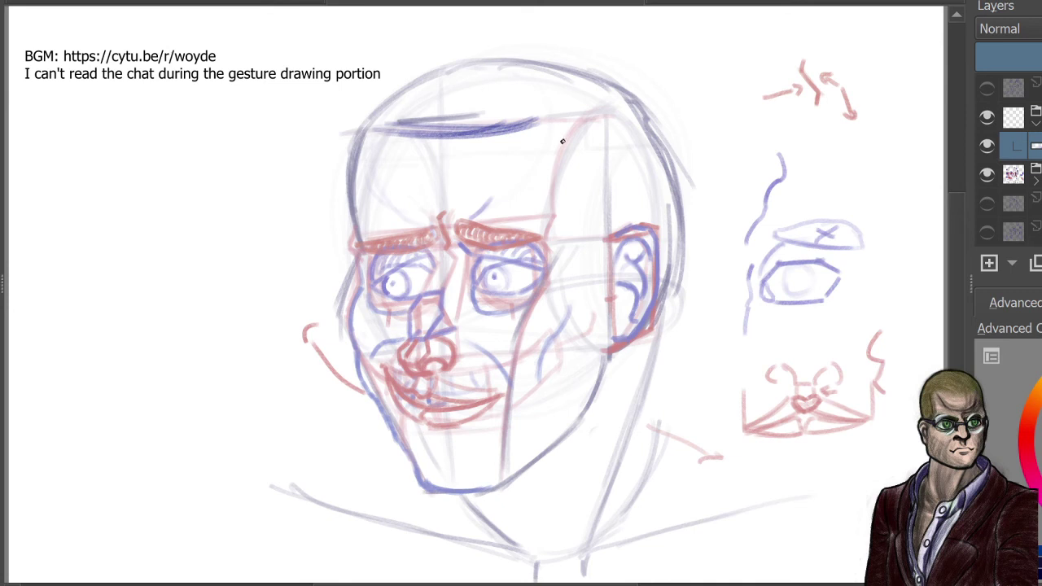
pyautogui.moveTo(547, 119)
pyautogui.mouseDown()
pyautogui.moveTo(588, 131)
pyautogui.moveTo(603, 166)
pyautogui.mouseUp()
pyautogui.moveTo(584, 131)
pyautogui.mouseDown()
pyautogui.moveTo(611, 218)
pyautogui.moveTo(590, 143)
pyautogui.moveTo(616, 218)
pyautogui.mouseUp()
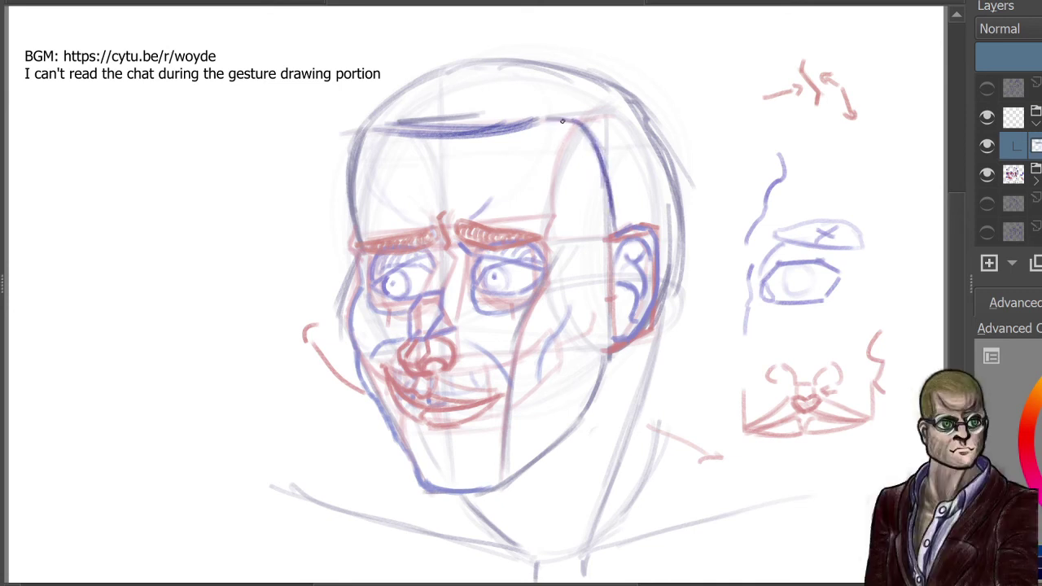
pyautogui.moveTo(397, 135)
pyautogui.mouseDown()
pyautogui.moveTo(363, 161)
pyautogui.moveTo(358, 233)
pyautogui.mouseUp()
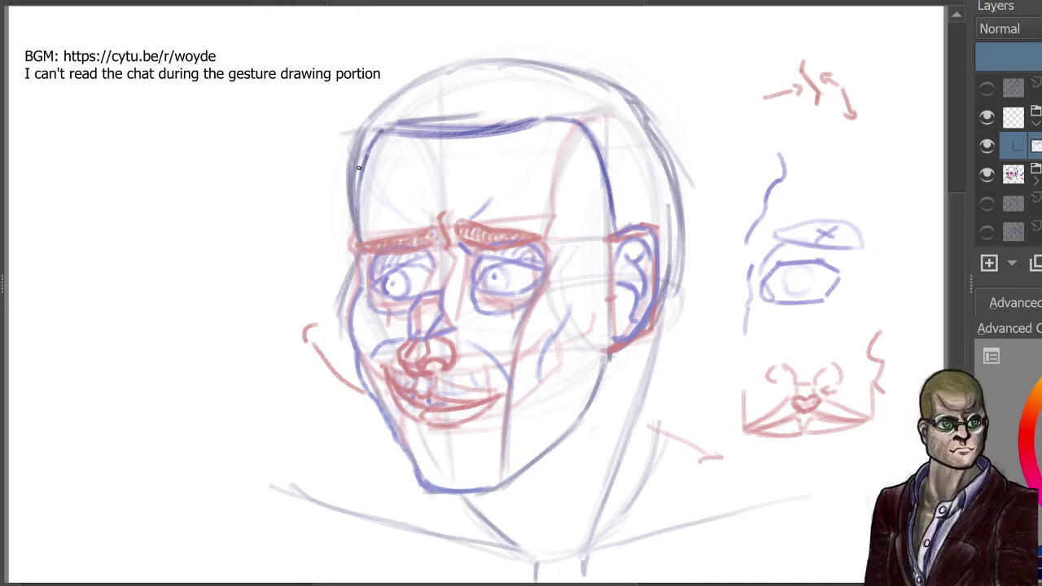
pyautogui.moveTo(363, 163); pyautogui.dragTo(360, 230)
# Step: Outline the hair's outer contour in blue over the skull and down the back to a point below the ear
pyautogui.moveTo(621, 347); pyautogui.dragTo(652, 372)
pyautogui.moveTo(354, 231); pyautogui.dragTo(373, 132)
pyautogui.moveTo(345, 188); pyautogui.dragTo(413, 90)
pyautogui.moveTo(365, 146)
pyautogui.mouseDown()
pyautogui.moveTo(437, 72)
pyautogui.moveTo(554, 54)
pyautogui.moveTo(643, 92)
pyautogui.moveTo(667, 121)
pyautogui.moveTo(675, 240)
pyautogui.mouseUp()
pyautogui.moveTo(673, 161)
pyautogui.mouseDown()
pyautogui.moveTo(670, 266)
pyautogui.moveTo(649, 375)
pyautogui.mouseUp()
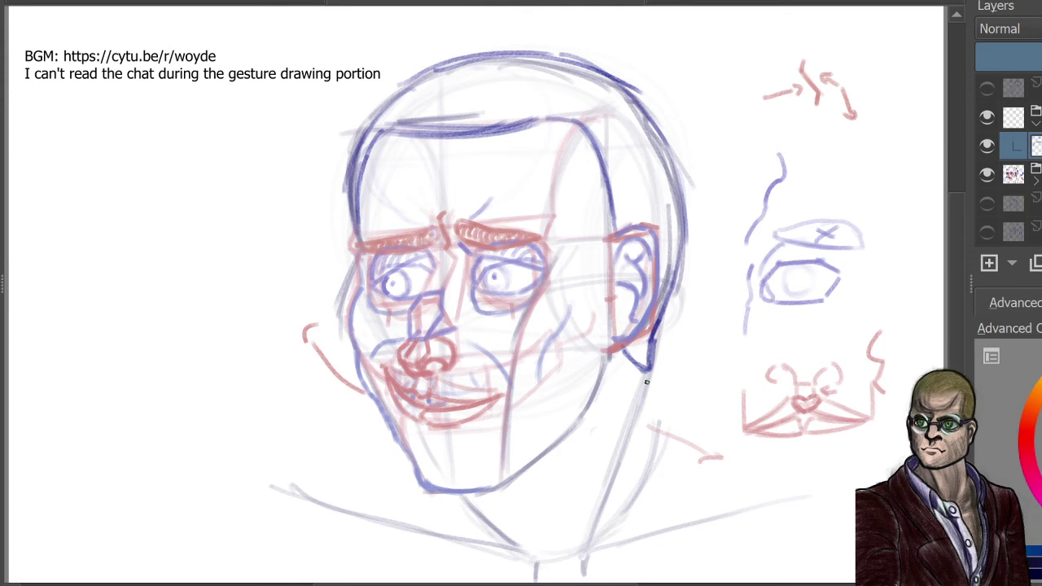
# Step: Add a new layer above the hair outline and choose a broader textured pencil brush preset
pyautogui.click(990, 262)
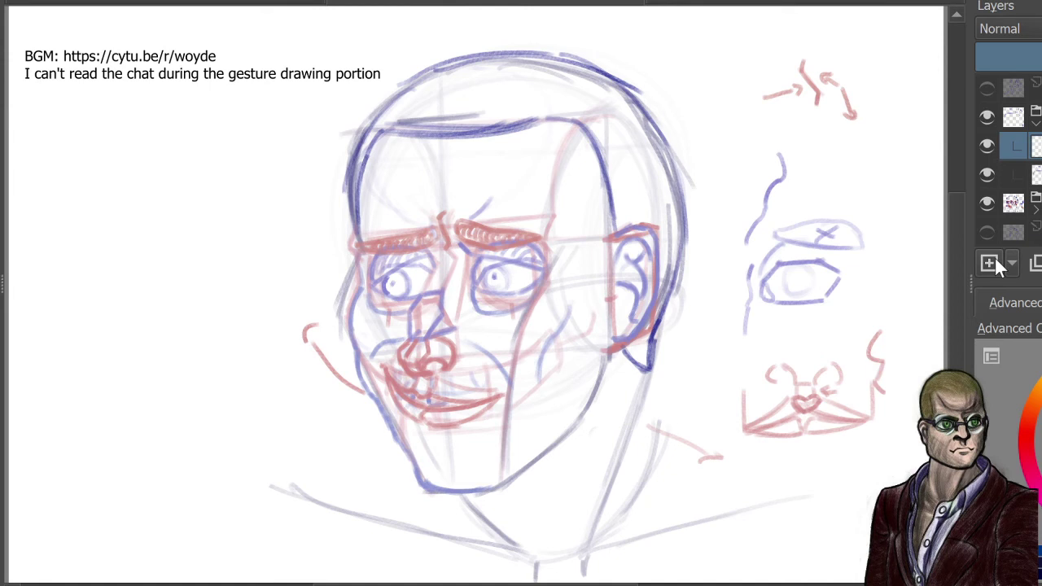
pyautogui.click(1041, 303)
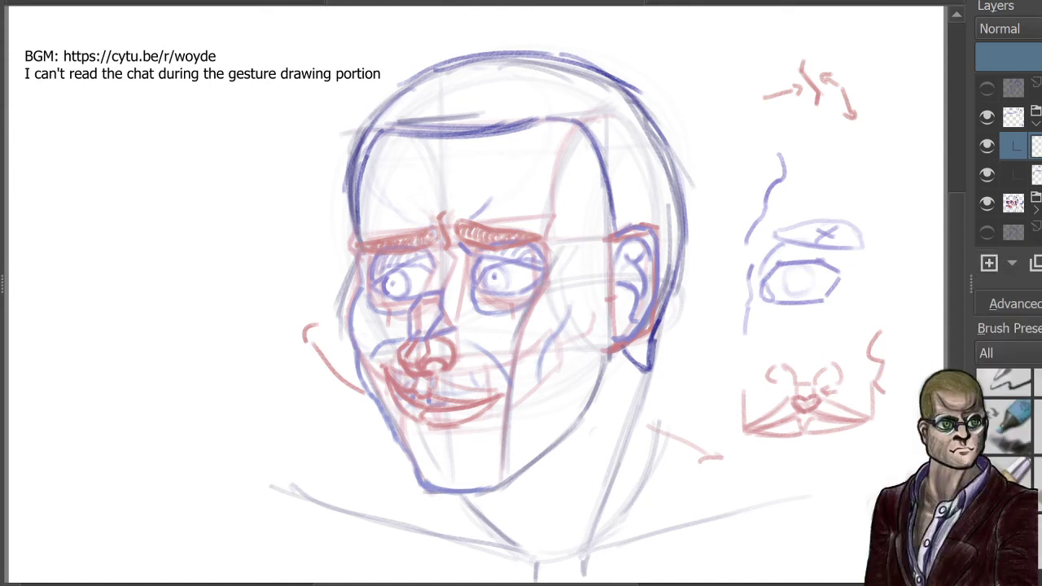
pyautogui.scroll(5, 1010, 428)
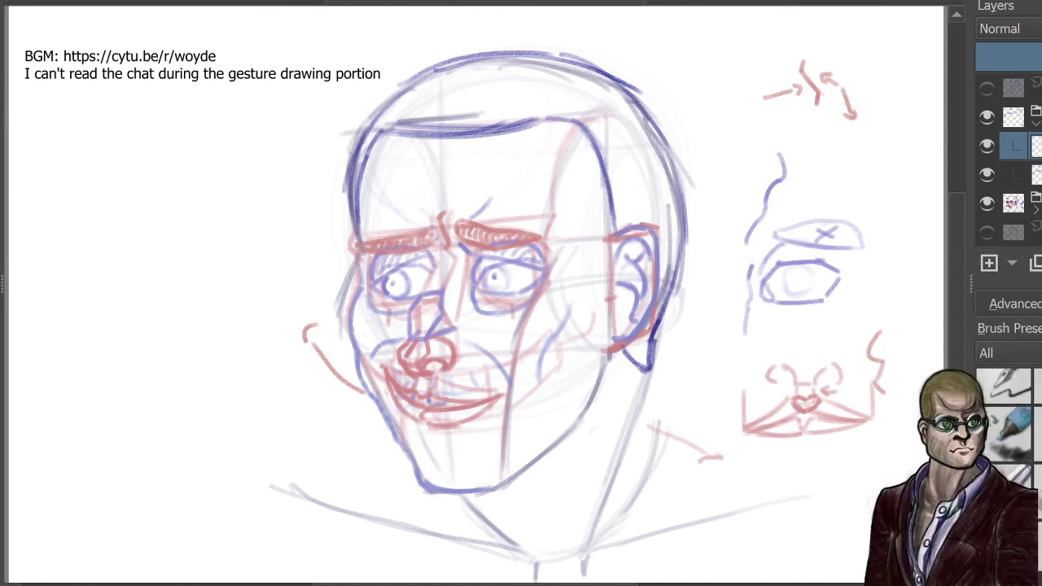
pyautogui.click(1038, 470)
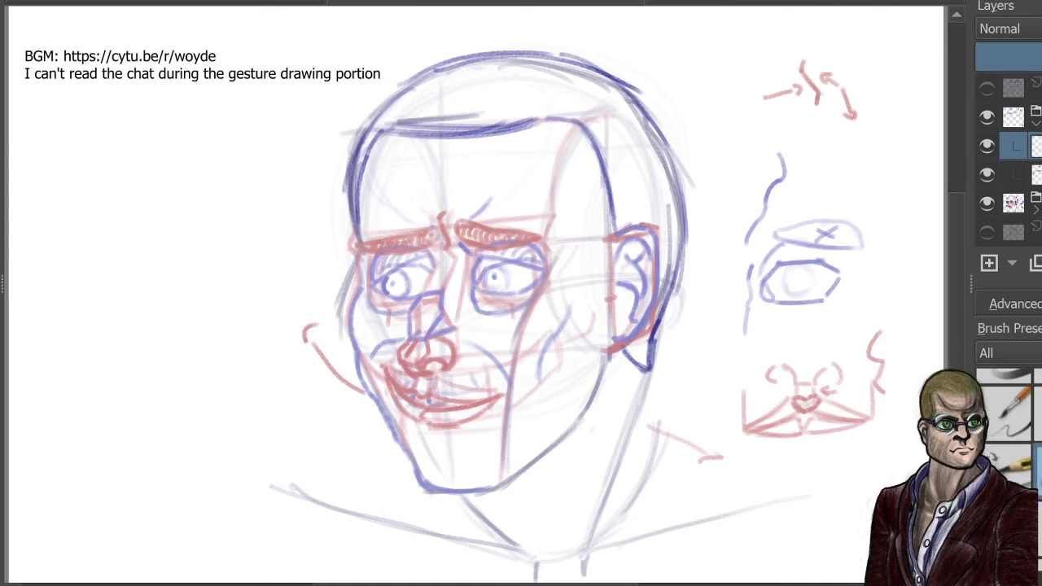
# Step: Test the brush with three long blue strokes on the blank canvas beside the face, and undo them
pyautogui.moveTo(157, 432)
pyautogui.mouseDown()
pyautogui.moveTo(170, 345)
pyautogui.moveTo(242, 174)
pyautogui.mouseUp()
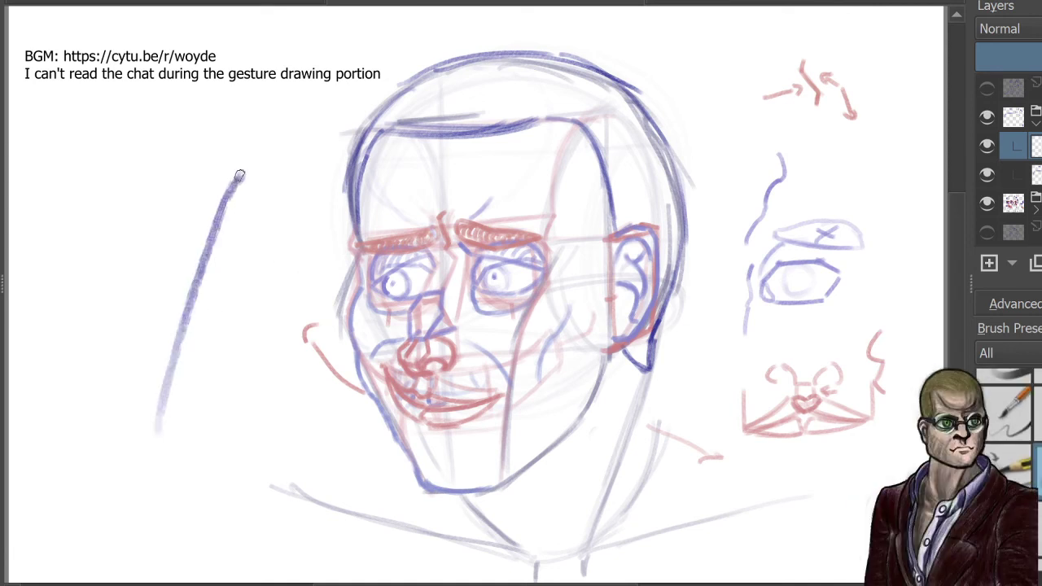
pyautogui.moveTo(214, 408); pyautogui.dragTo(273, 208)
pyautogui.moveTo(255, 403); pyautogui.dragTo(311, 184)
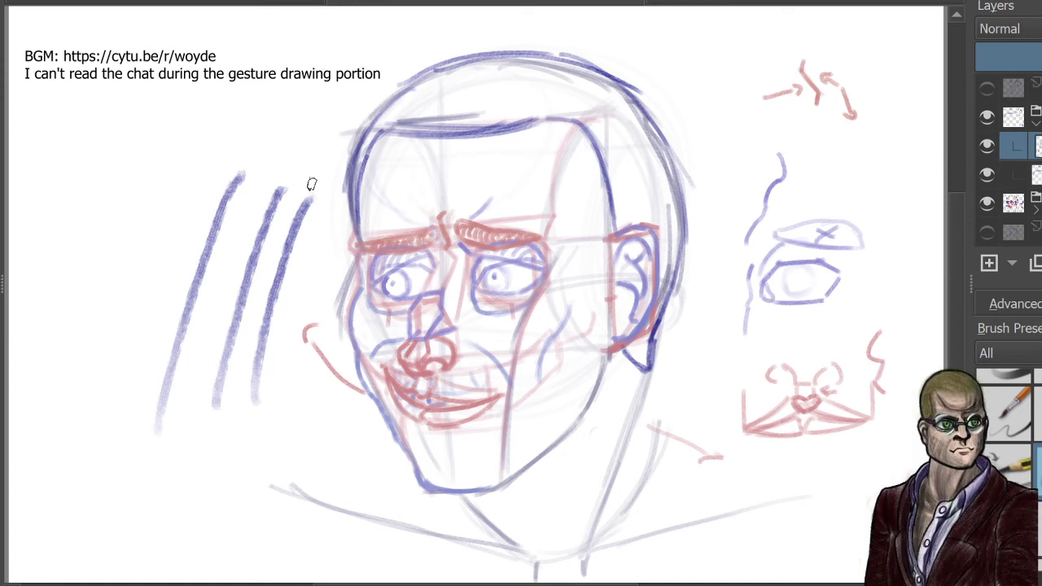
pyautogui.hotkey('ctrl', 'z')
pyautogui.hotkey('ctrl', 'z')
pyautogui.hotkey('ctrl', 'z')
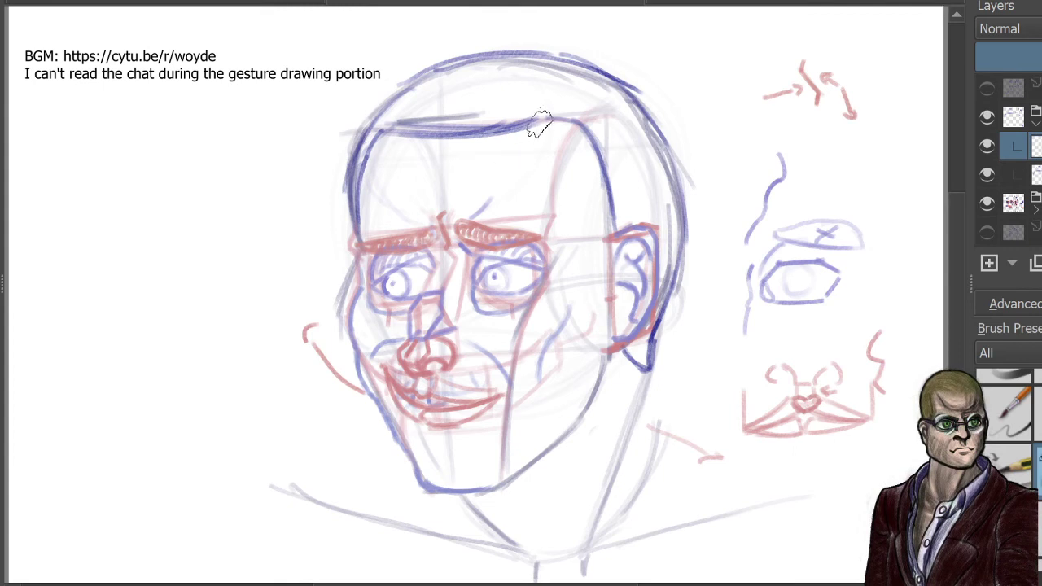
# Step: Switch the brush color to dark red, test it with three long strokes on the blank canvas beside the face, and undo them
pyautogui.click(1015, 304)
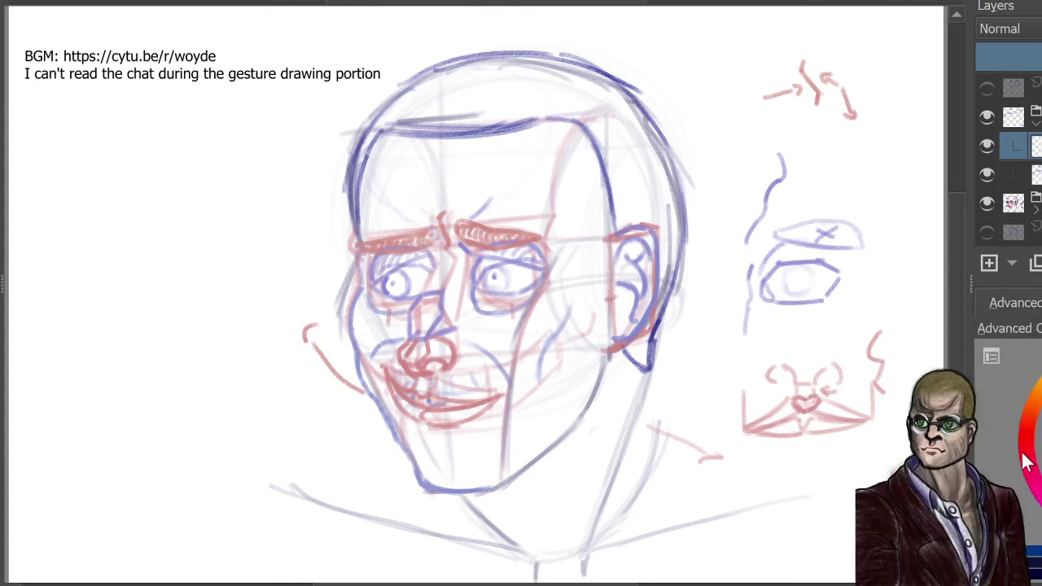
pyautogui.moveTo(221, 137); pyautogui.dragTo(134, 391)
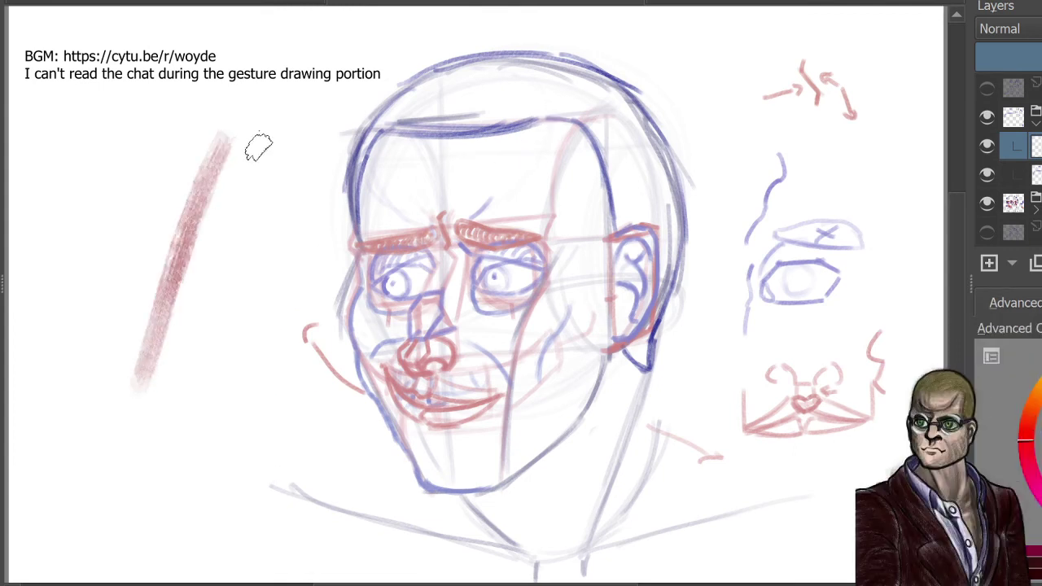
pyautogui.moveTo(266, 138); pyautogui.dragTo(181, 380)
pyautogui.moveTo(291, 177); pyautogui.dragTo(201, 444)
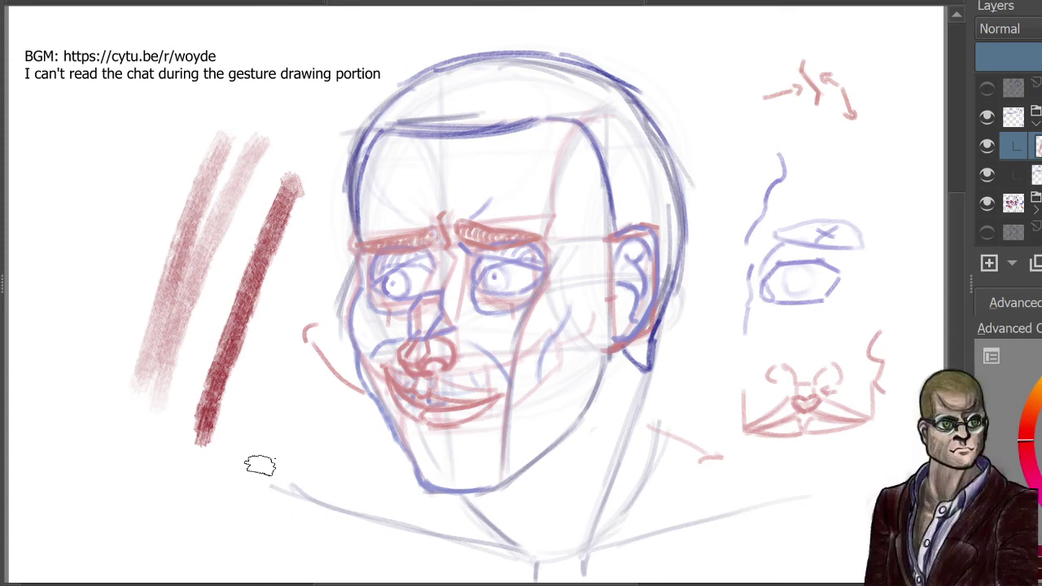
pyautogui.hotkey('ctrl', 'z')
pyautogui.hotkey('ctrl', 'z')
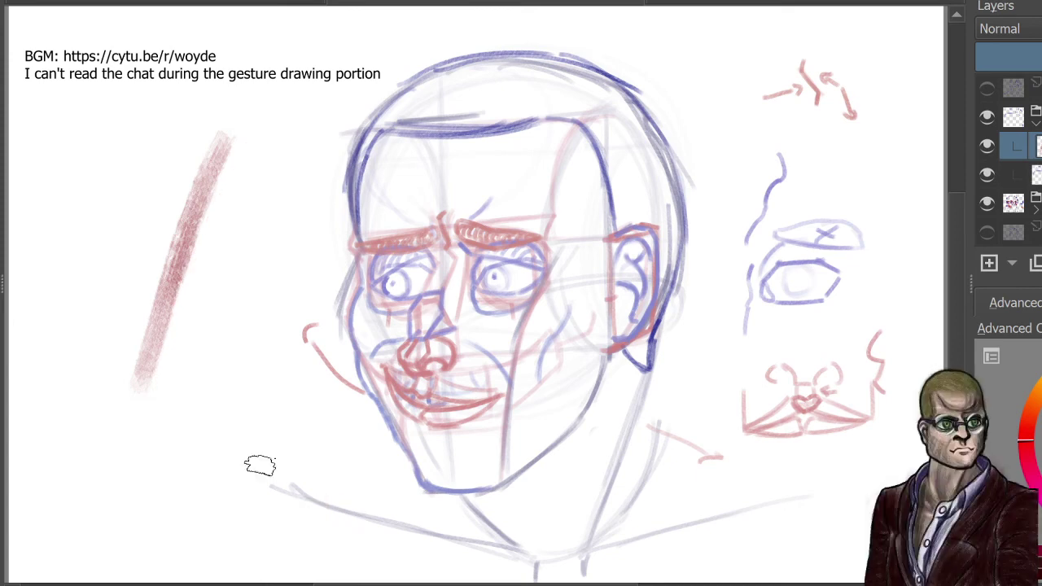
pyautogui.hotkey('ctrl', 'z')
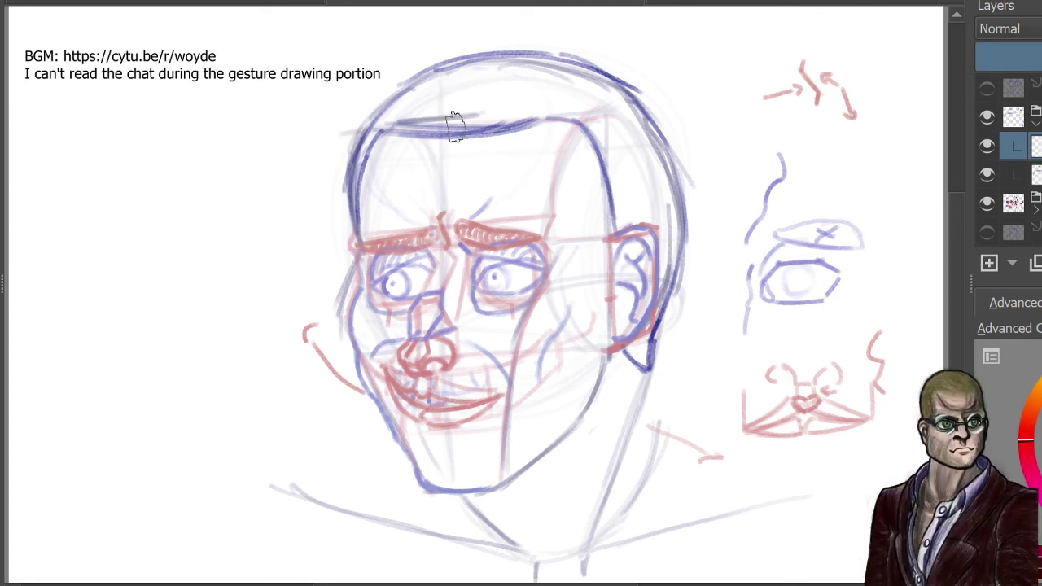
# Step: Try a broad red lock above the forehead, and compare with the original portrait sketch's hair by toggling layer visibility
pyautogui.moveTo(464, 130)
pyautogui.mouseDown()
pyautogui.moveTo(461, 67)
pyautogui.moveTo(472, 50)
pyautogui.mouseUp()
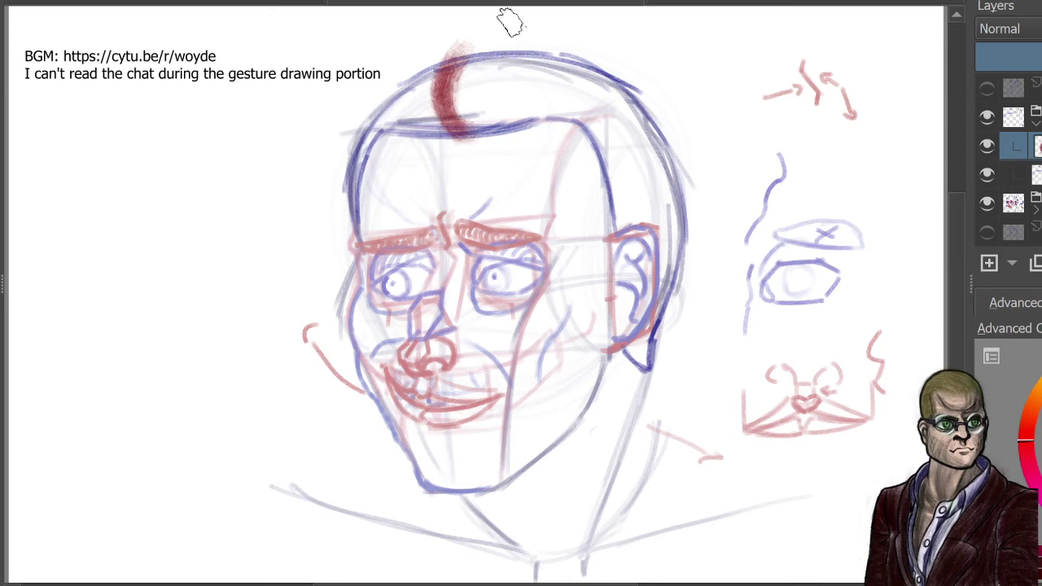
pyautogui.click(988, 115)
pyautogui.click(988, 86)
pyautogui.click(987, 177)
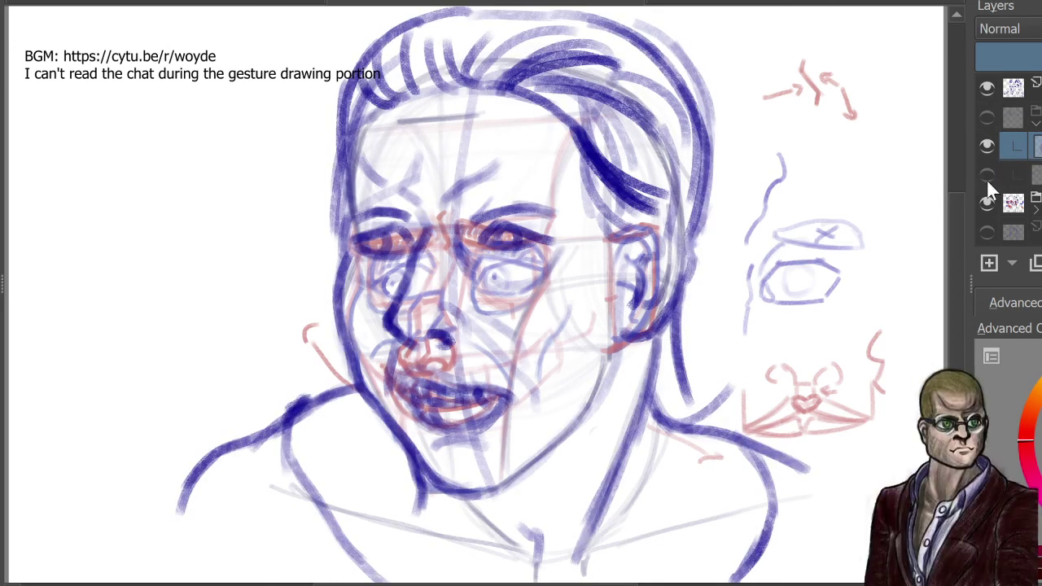
pyautogui.click(988, 203)
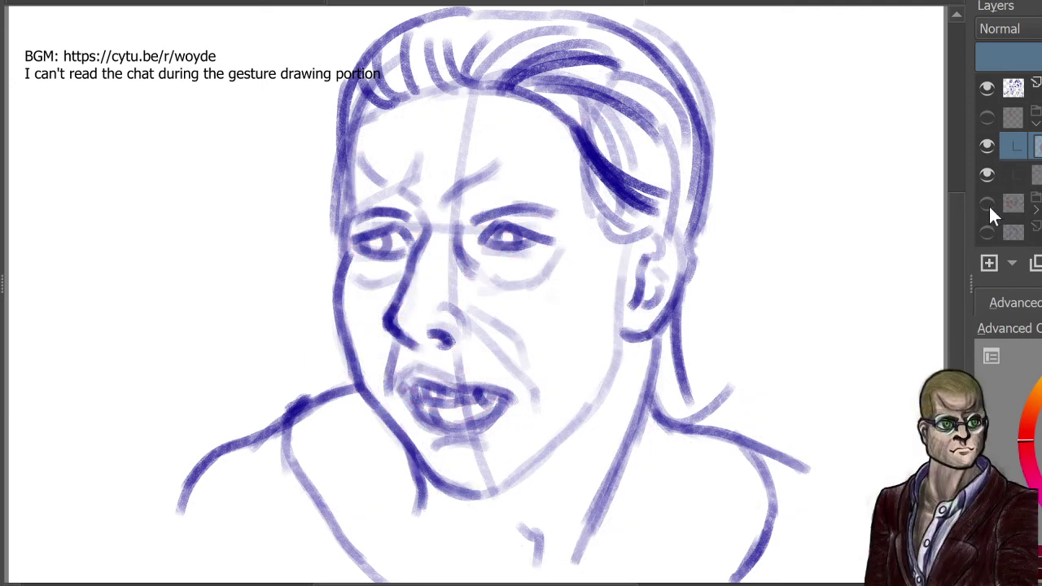
pyautogui.click(987, 87)
pyautogui.click(988, 203)
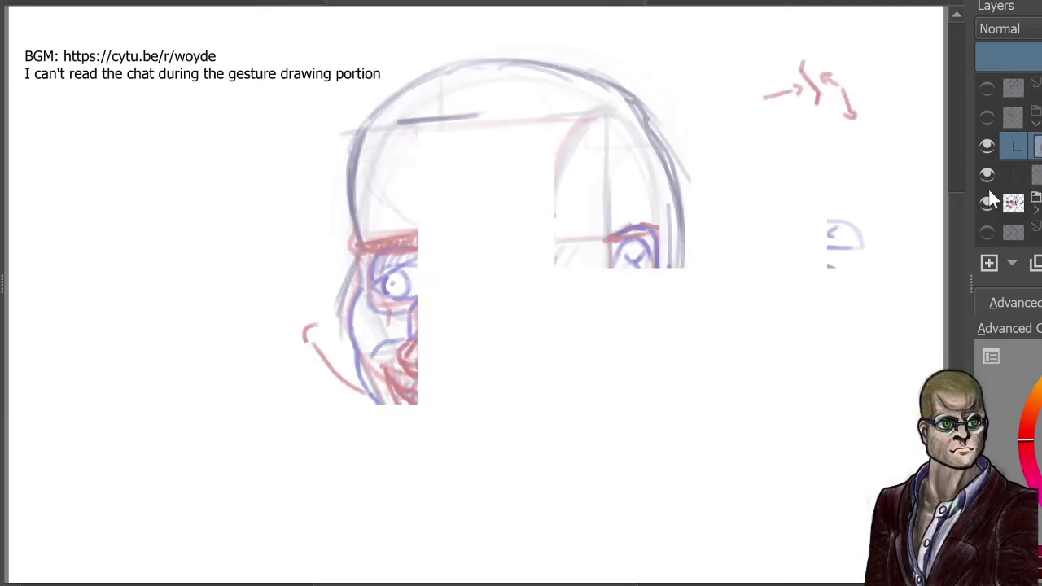
pyautogui.click(987, 116)
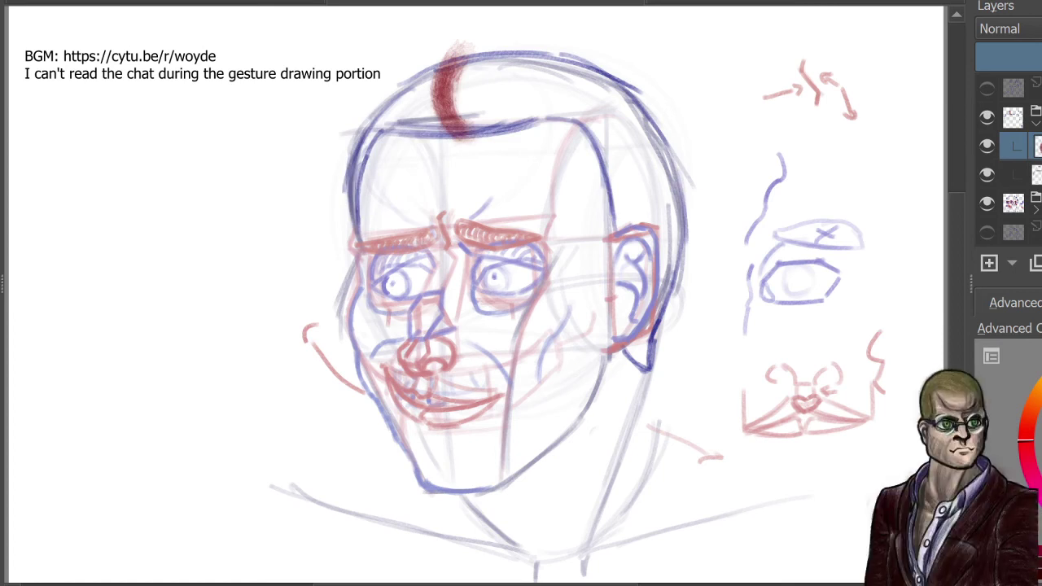
# Step: Try a broad red lock sweeping from the forehead hairline over the skull to the near side, and erase it
pyautogui.moveTo(444, 81)
pyautogui.mouseDown()
pyautogui.moveTo(463, 59)
pyautogui.moveTo(433, 152)
pyautogui.moveTo(474, 119)
pyautogui.moveTo(449, 84)
pyautogui.mouseUp()
pyautogui.moveTo(447, 126)
pyautogui.mouseDown()
pyautogui.moveTo(489, 62)
pyautogui.moveTo(445, 94)
pyautogui.moveTo(452, 67)
pyautogui.moveTo(486, 63)
pyautogui.moveTo(441, 73)
pyautogui.moveTo(518, 42)
pyautogui.mouseUp()
pyautogui.moveTo(447, 58); pyautogui.dragTo(560, 78)
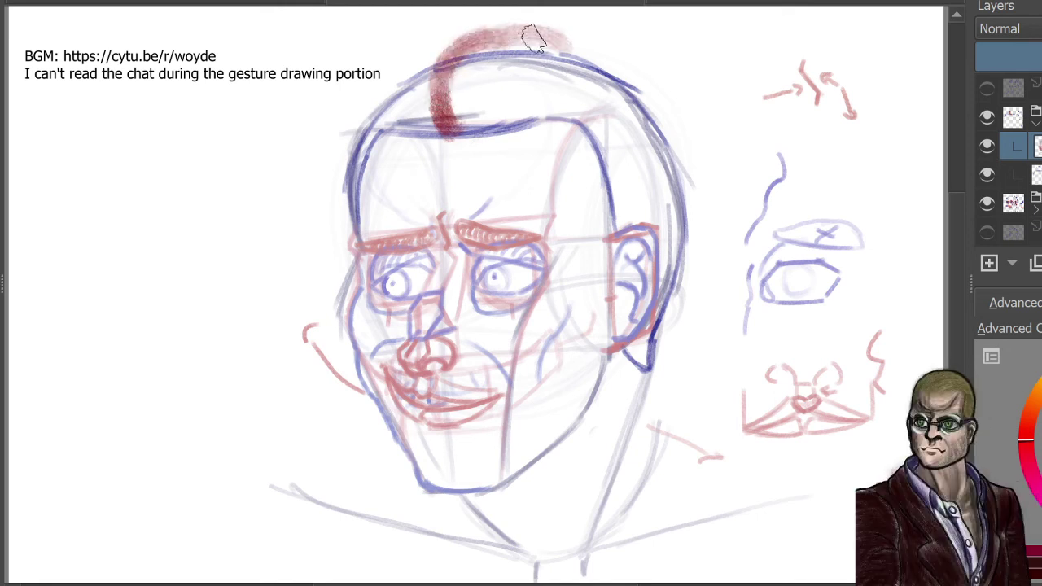
pyautogui.moveTo(533, 38); pyautogui.dragTo(607, 101)
pyautogui.moveTo(457, 49); pyautogui.dragTo(611, 114)
pyautogui.moveTo(525, 33); pyautogui.dragTo(631, 158)
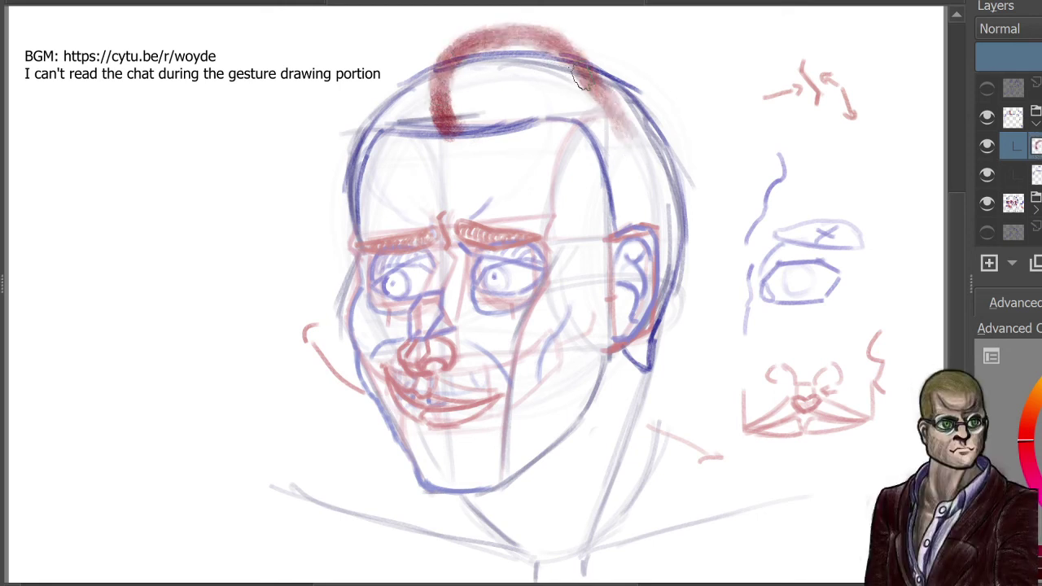
pyautogui.moveTo(602, 89); pyautogui.dragTo(620, 147)
pyautogui.moveTo(374, 130)
pyautogui.mouseDown()
pyautogui.moveTo(565, 126)
pyautogui.moveTo(552, 169)
pyautogui.moveTo(498, 132)
pyautogui.moveTo(483, 105)
pyautogui.moveTo(416, 74)
pyautogui.moveTo(371, 127)
pyautogui.moveTo(429, 72)
pyautogui.moveTo(366, 83)
pyautogui.moveTo(507, 102)
pyautogui.moveTo(404, 60)
pyautogui.moveTo(510, 144)
pyautogui.moveTo(390, 72)
pyautogui.moveTo(370, 128)
pyautogui.moveTo(389, 55)
pyautogui.moveTo(395, 62)
pyautogui.moveTo(335, 124)
pyautogui.moveTo(427, 46)
pyautogui.moveTo(482, 16)
pyautogui.moveTo(414, 153)
pyautogui.moveTo(506, 71)
pyautogui.moveTo(505, 129)
pyautogui.moveTo(527, 156)
pyautogui.moveTo(639, 78)
pyautogui.moveTo(633, 147)
pyautogui.moveTo(647, 197)
pyautogui.mouseUp()
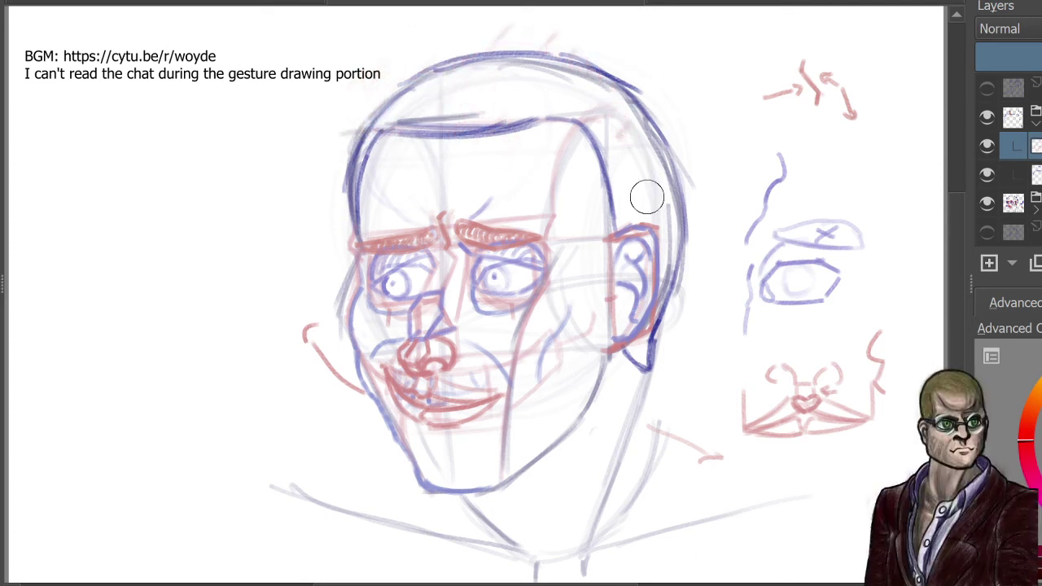
# Step: Choose a finer pencil brush preset, trying red test strokes on the blank canvas beside the head and undoing them
pyautogui.click(1041, 303)
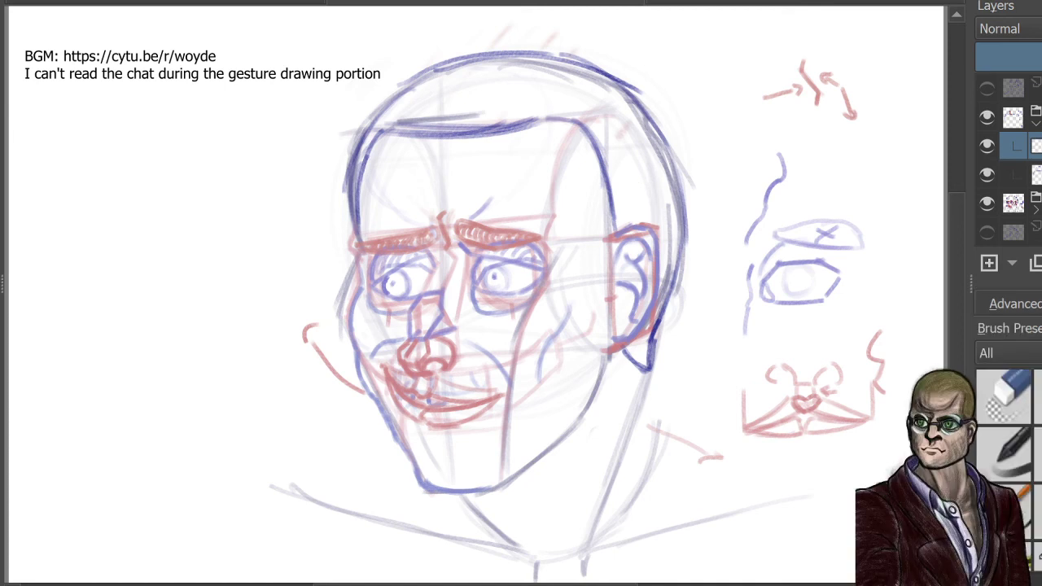
pyautogui.scroll(-3, 1007, 440)
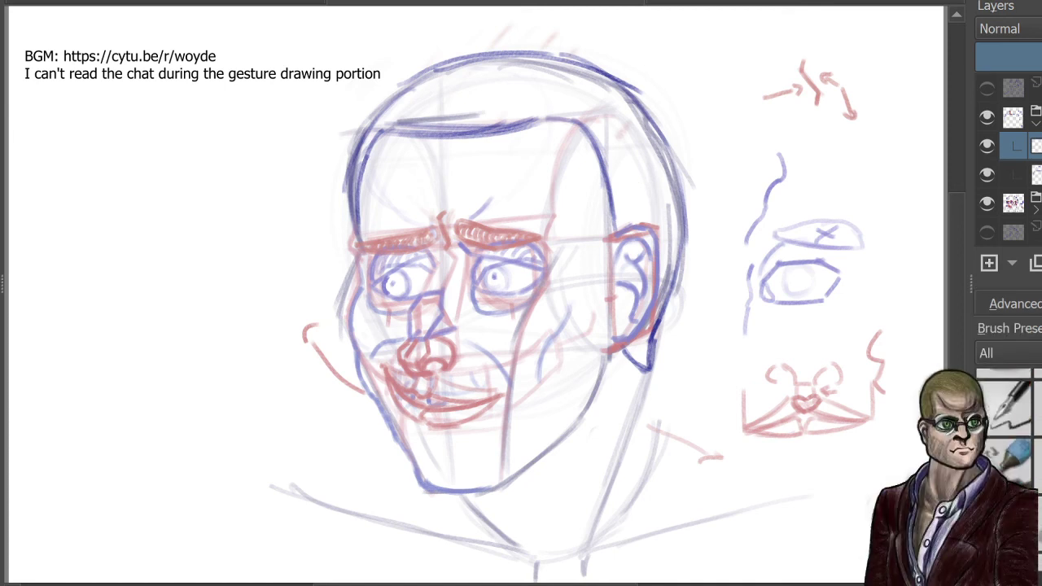
pyautogui.scroll(1, 1008, 407)
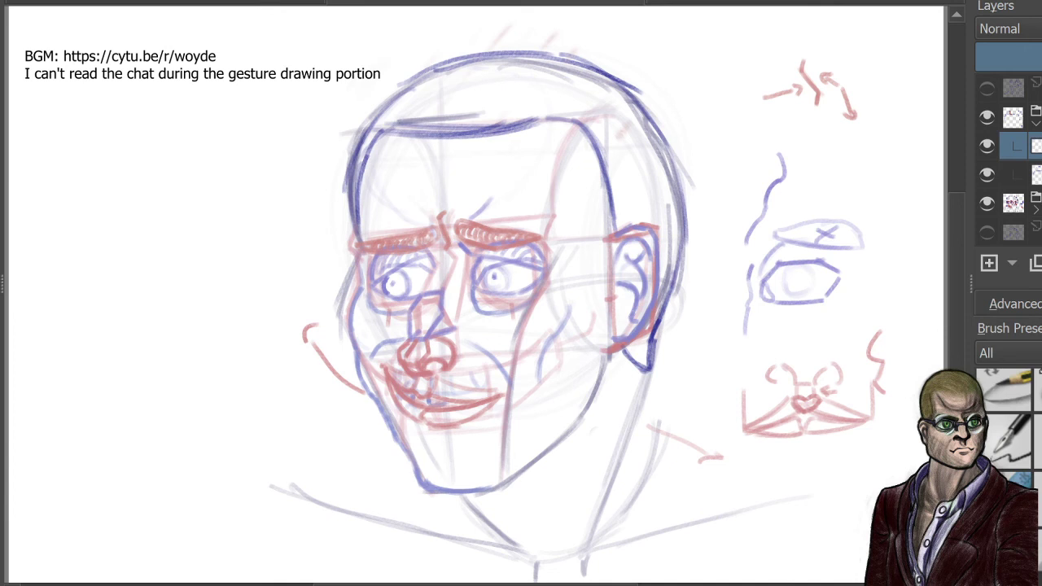
pyautogui.scroll(-2, 1008, 424)
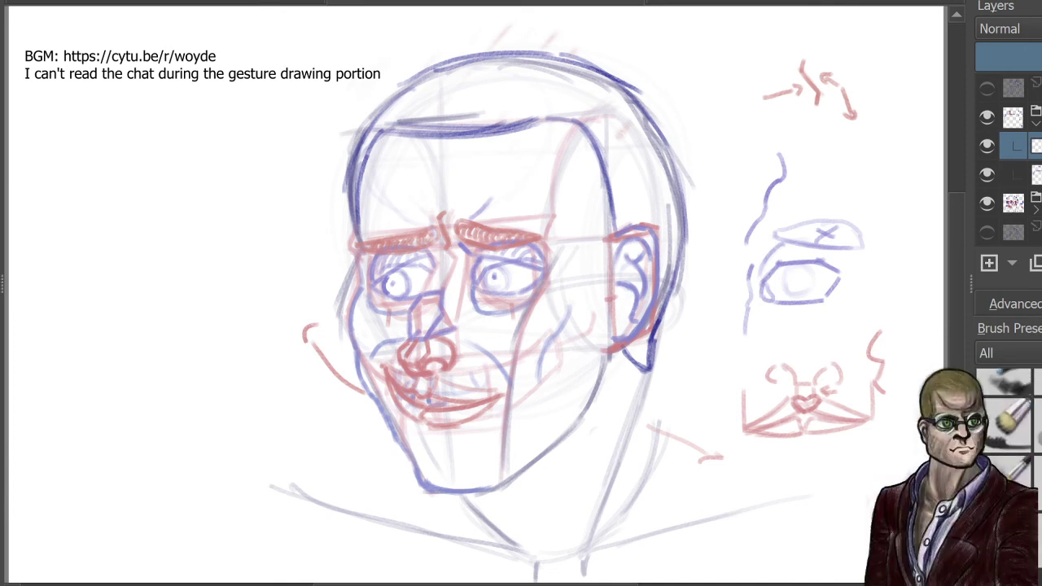
pyautogui.moveTo(688, 64)
pyautogui.mouseDown()
pyautogui.moveTo(752, 57)
pyautogui.moveTo(782, 43)
pyautogui.mouseUp()
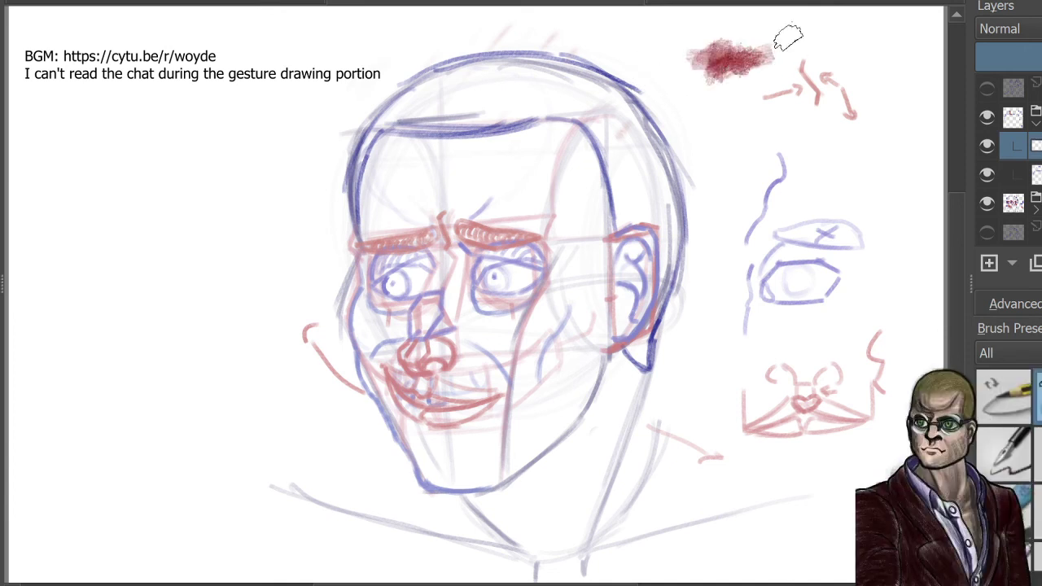
pyautogui.hotkey('ctrl', 'z')
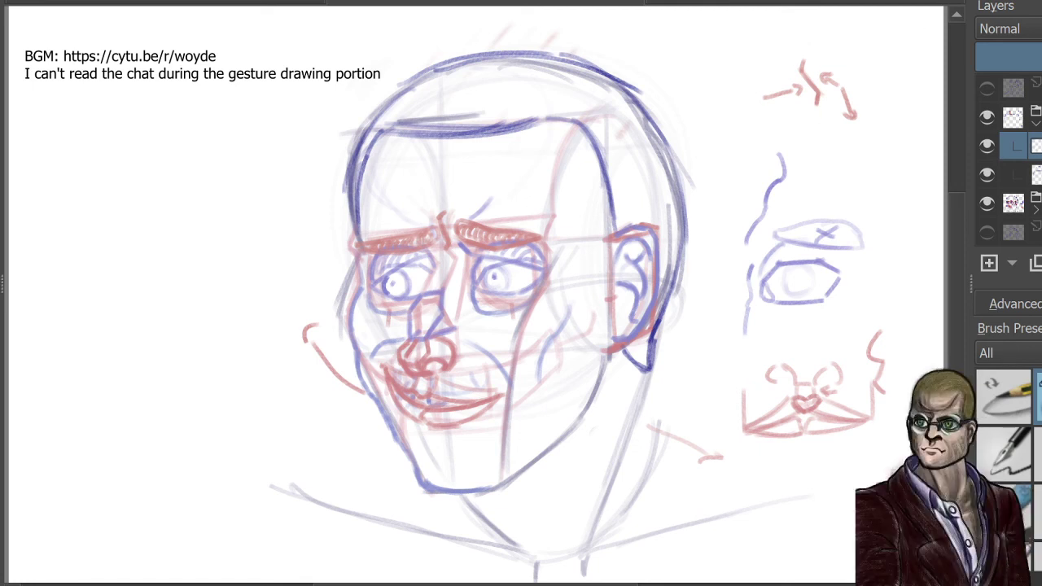
pyautogui.moveTo(721, 39); pyautogui.dragTo(703, 135)
pyautogui.moveTo(732, 75); pyautogui.dragTo(706, 152)
pyautogui.hotkey('ctrl', 'z')
pyautogui.hotkey('ctrl', 'z')
# Step: Draw thin red flow lines arching from the middle and near end of the forehead hairline over the skull toward the near side
pyautogui.moveTo(450, 134); pyautogui.dragTo(455, 61)
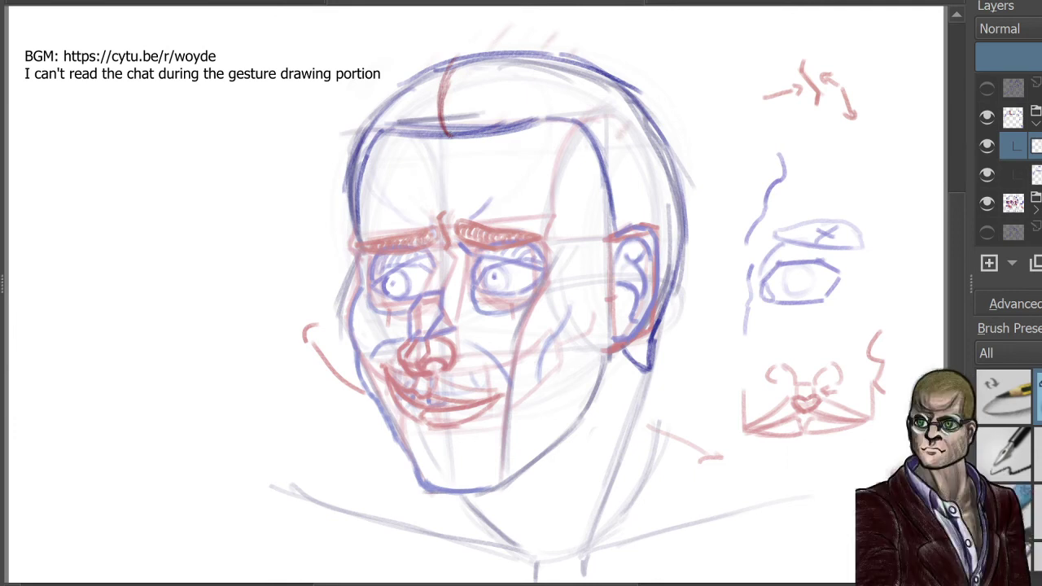
pyautogui.moveTo(484, 45)
pyautogui.mouseDown()
pyautogui.moveTo(554, 34)
pyautogui.moveTo(610, 145)
pyautogui.mouseUp()
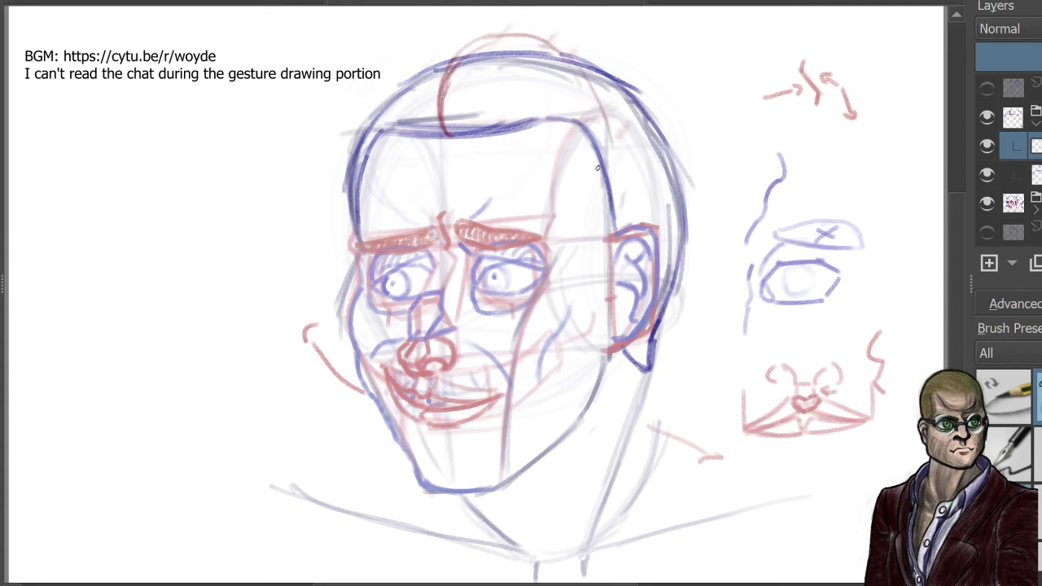
pyautogui.moveTo(580, 82); pyautogui.dragTo(619, 191)
pyautogui.moveTo(473, 44)
pyautogui.mouseDown()
pyautogui.moveTo(444, 131)
pyautogui.moveTo(489, 41)
pyautogui.moveTo(548, 39)
pyautogui.moveTo(576, 62)
pyautogui.mouseUp()
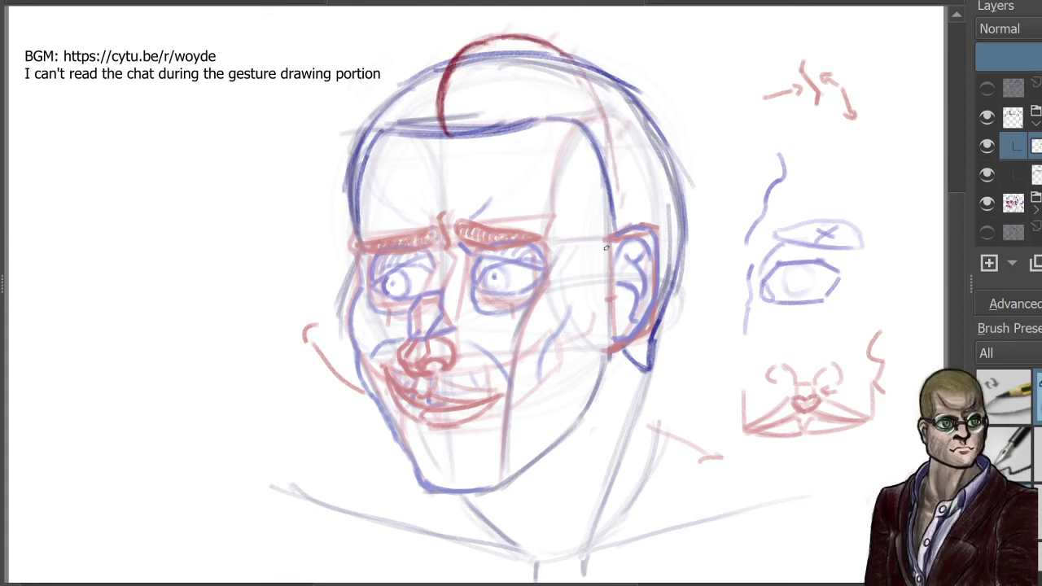
pyautogui.moveTo(565, 112)
pyautogui.mouseDown()
pyautogui.moveTo(573, 89)
pyautogui.moveTo(563, 87)
pyautogui.moveTo(578, 65)
pyautogui.mouseUp()
pyautogui.moveTo(562, 121)
pyautogui.mouseDown()
pyautogui.moveTo(581, 54)
pyautogui.moveTo(596, 52)
pyautogui.moveTo(613, 75)
pyautogui.moveTo(579, 62)
pyautogui.moveTo(611, 72)
pyautogui.moveTo(625, 171)
pyautogui.mouseUp()
pyautogui.moveTo(619, 99); pyautogui.dragTo(623, 219)
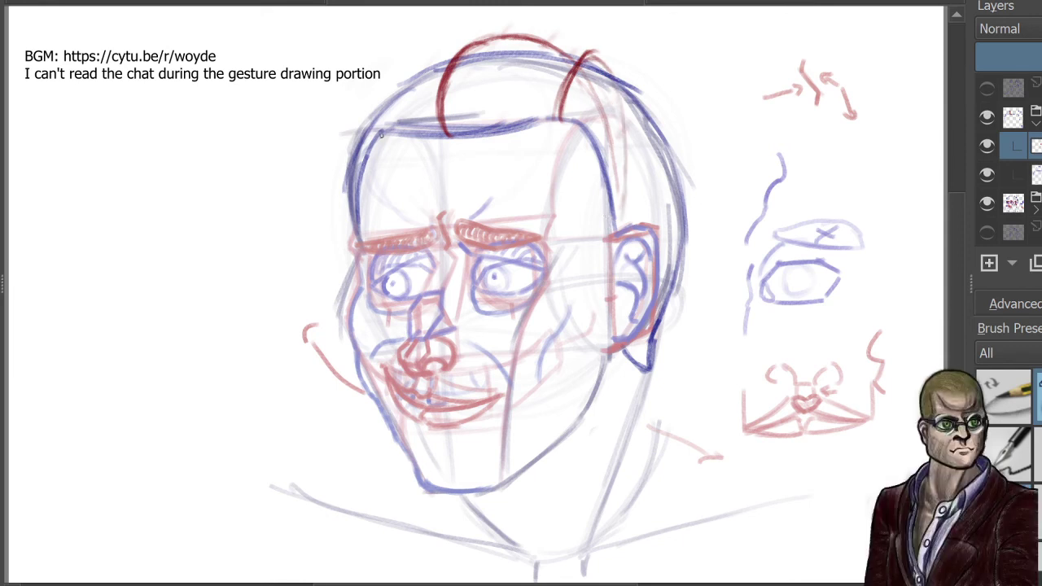
# Step: Draw red flow lines rising from the far corner of the hairline and curving across the top of the hair
pyautogui.moveTo(380, 135)
pyautogui.mouseDown()
pyautogui.moveTo(368, 98)
pyautogui.moveTo(402, 74)
pyautogui.mouseUp()
pyautogui.moveTo(369, 109)
pyautogui.mouseDown()
pyautogui.moveTo(443, 65)
pyautogui.moveTo(503, 119)
pyautogui.mouseUp()
pyautogui.moveTo(377, 130); pyautogui.dragTo(399, 73)
pyautogui.moveTo(368, 115)
pyautogui.mouseDown()
pyautogui.moveTo(391, 81)
pyautogui.moveTo(417, 73)
pyautogui.mouseUp()
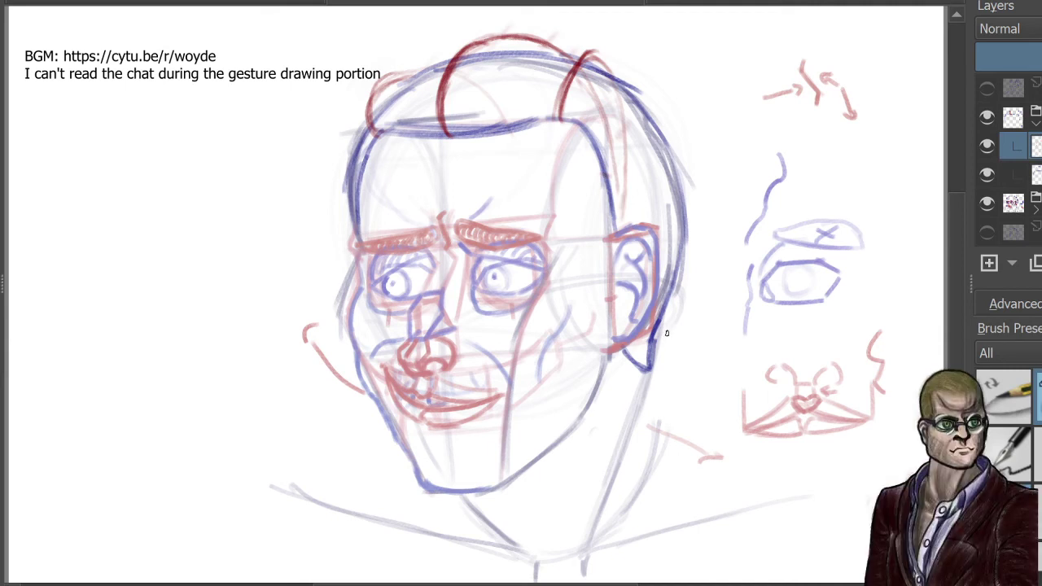
# Step: Draw red flow lines from the near temple around the back of the head, and around the ear to the nape
pyautogui.moveTo(668, 327); pyautogui.dragTo(660, 355)
pyautogui.moveTo(603, 154)
pyautogui.mouseDown()
pyautogui.moveTo(652, 156)
pyautogui.moveTo(683, 193)
pyautogui.mouseUp()
pyautogui.moveTo(684, 243); pyautogui.dragTo(672, 329)
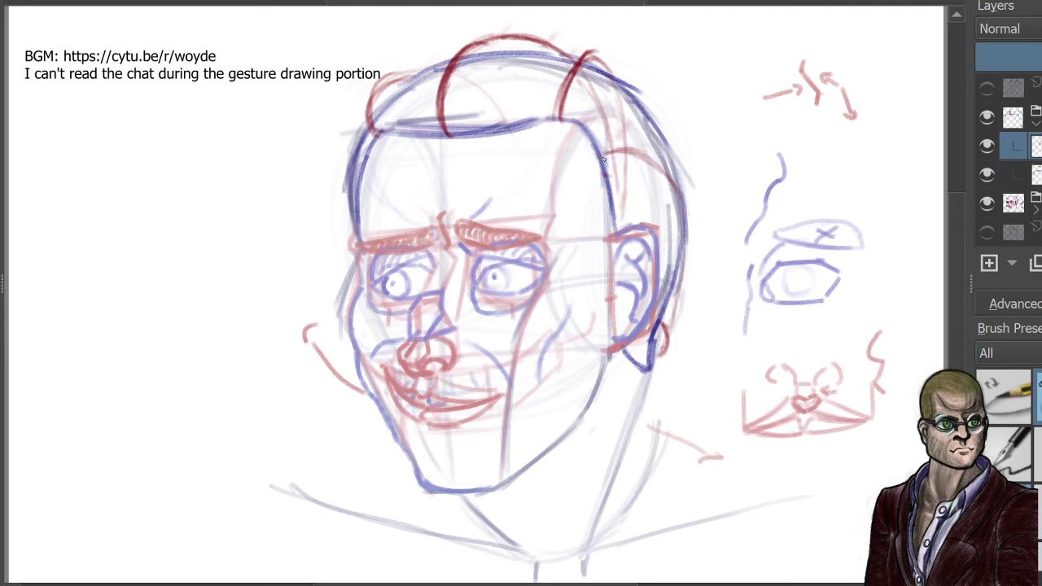
pyautogui.moveTo(604, 160)
pyautogui.mouseDown()
pyautogui.moveTo(627, 151)
pyautogui.moveTo(664, 161)
pyautogui.mouseUp()
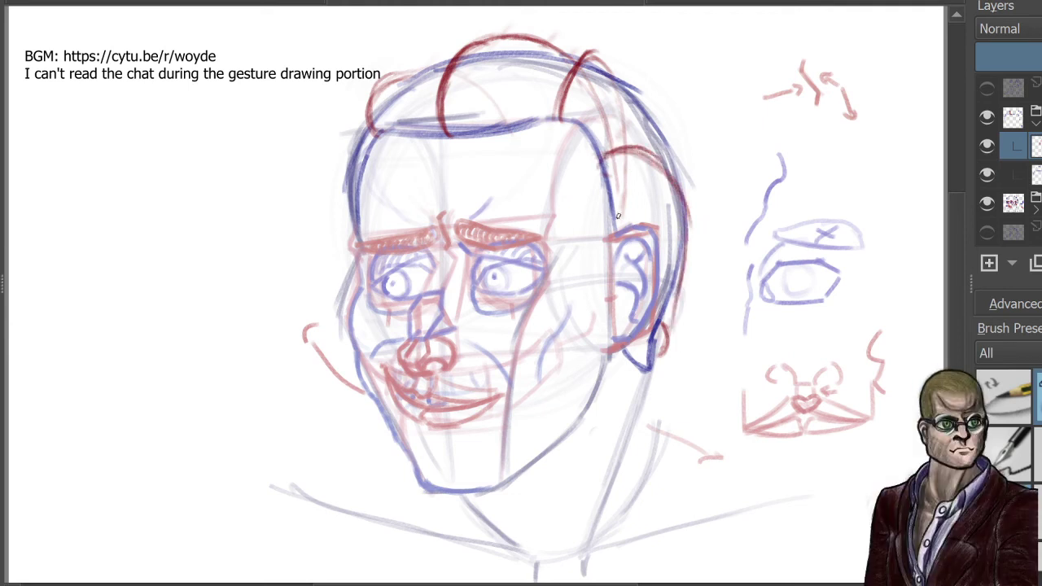
pyautogui.moveTo(612, 223)
pyautogui.mouseDown()
pyautogui.moveTo(645, 213)
pyautogui.moveTo(668, 244)
pyautogui.moveTo(669, 320)
pyautogui.mouseUp()
pyautogui.moveTo(658, 236); pyautogui.dragTo(660, 360)
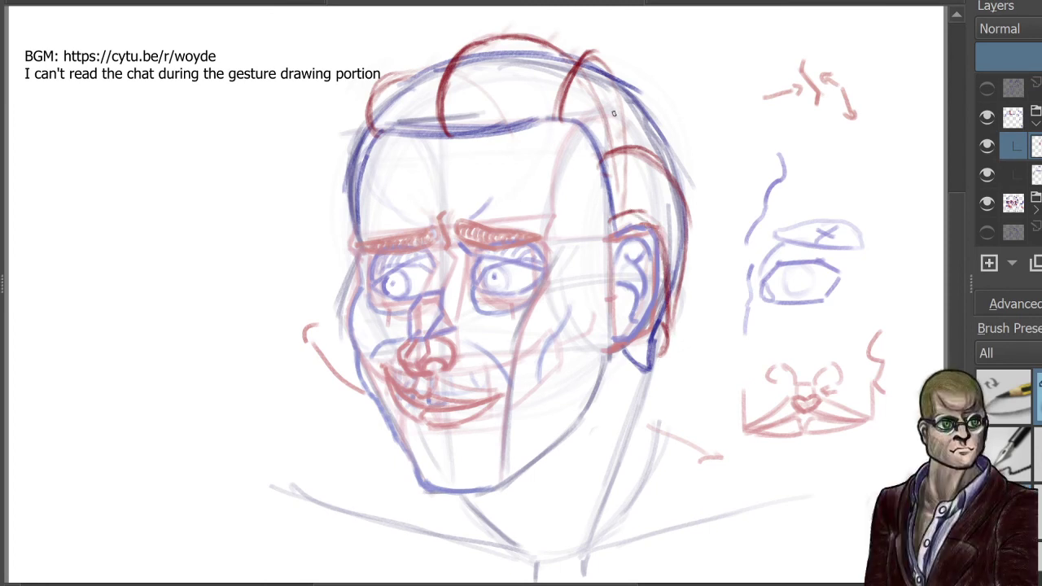
# Step: Draw a red flow line from the near hairline corner, bulging past the back of the skull and down behind the ear
pyautogui.moveTo(583, 133)
pyautogui.mouseDown()
pyautogui.moveTo(627, 101)
pyautogui.moveTo(675, 132)
pyautogui.mouseUp()
pyautogui.moveTo(636, 104); pyautogui.dragTo(694, 218)
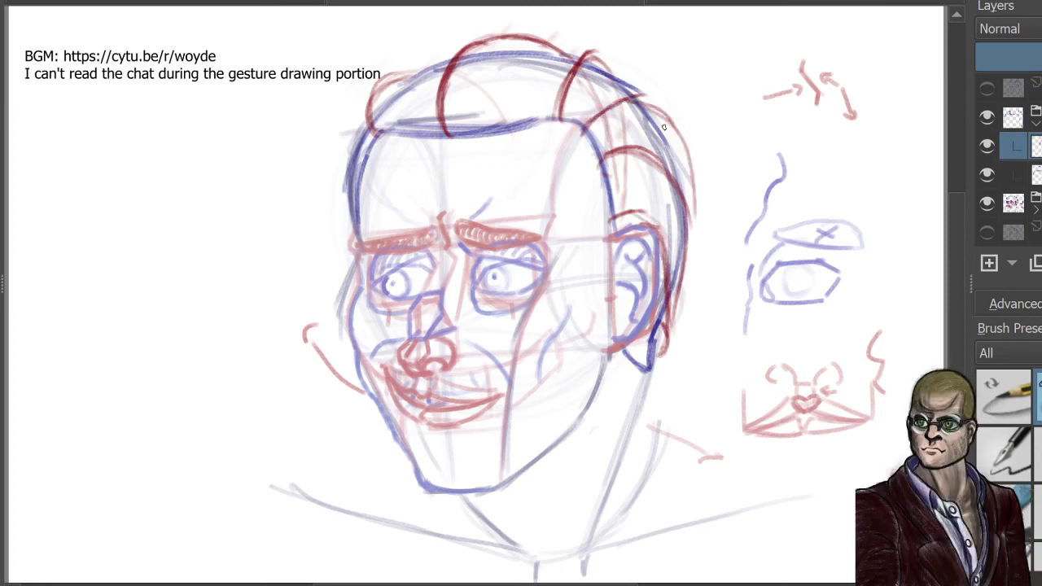
pyautogui.moveTo(663, 123)
pyautogui.mouseDown()
pyautogui.moveTo(690, 274)
pyautogui.moveTo(668, 350)
pyautogui.mouseUp()
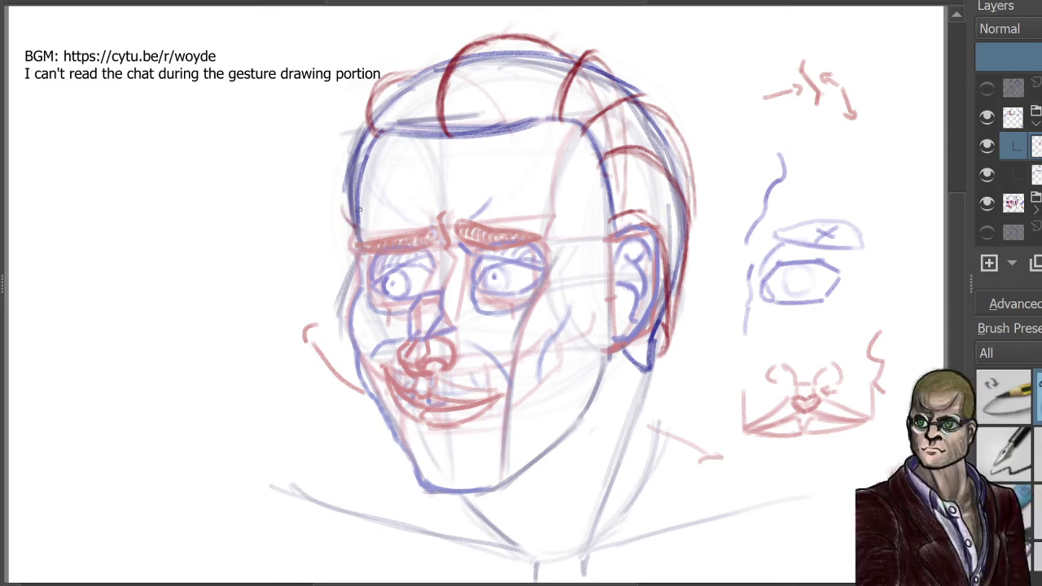
# Step: Draw faint red diagonal guides from the far temple across to the near ear, and mark small hair bumps on the far side
pyautogui.moveTo(363, 210)
pyautogui.mouseDown()
pyautogui.moveTo(467, 231)
pyautogui.moveTo(577, 275)
pyautogui.moveTo(656, 343)
pyautogui.mouseUp()
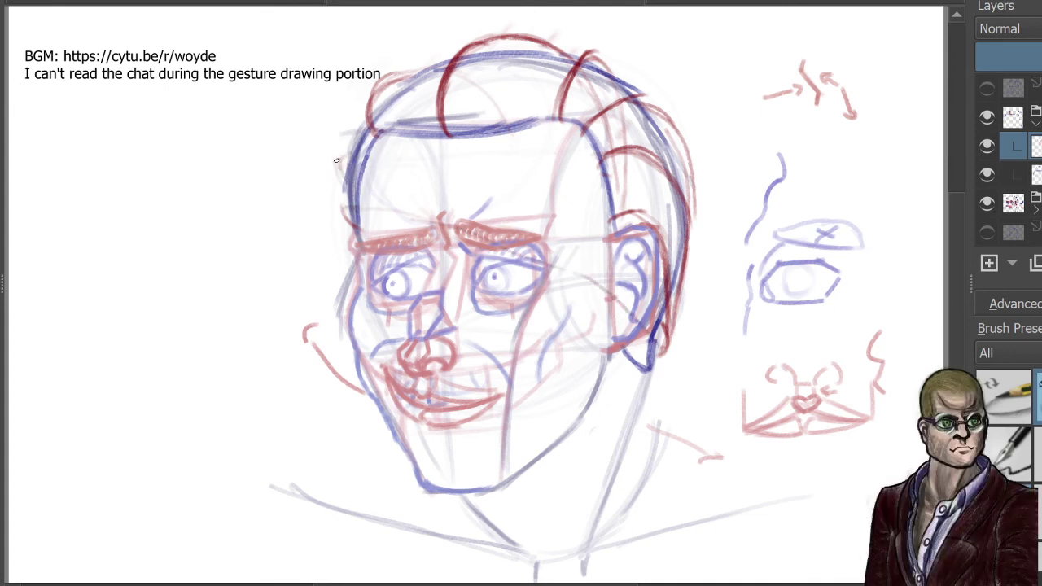
pyautogui.moveTo(386, 161)
pyautogui.mouseDown()
pyautogui.moveTo(542, 210)
pyautogui.moveTo(508, 176)
pyautogui.mouseUp()
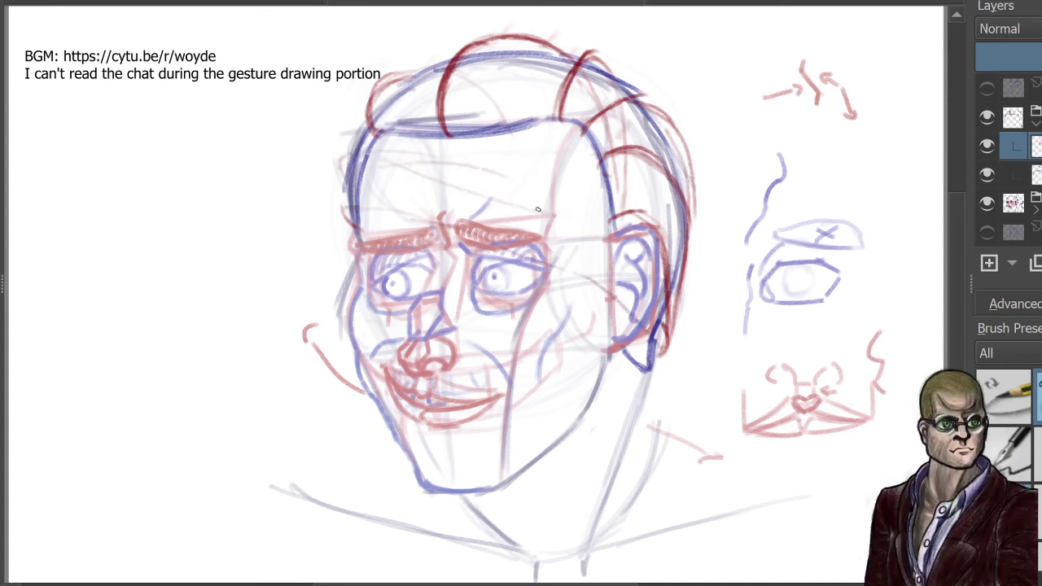
pyautogui.moveTo(604, 237); pyautogui.dragTo(653, 348)
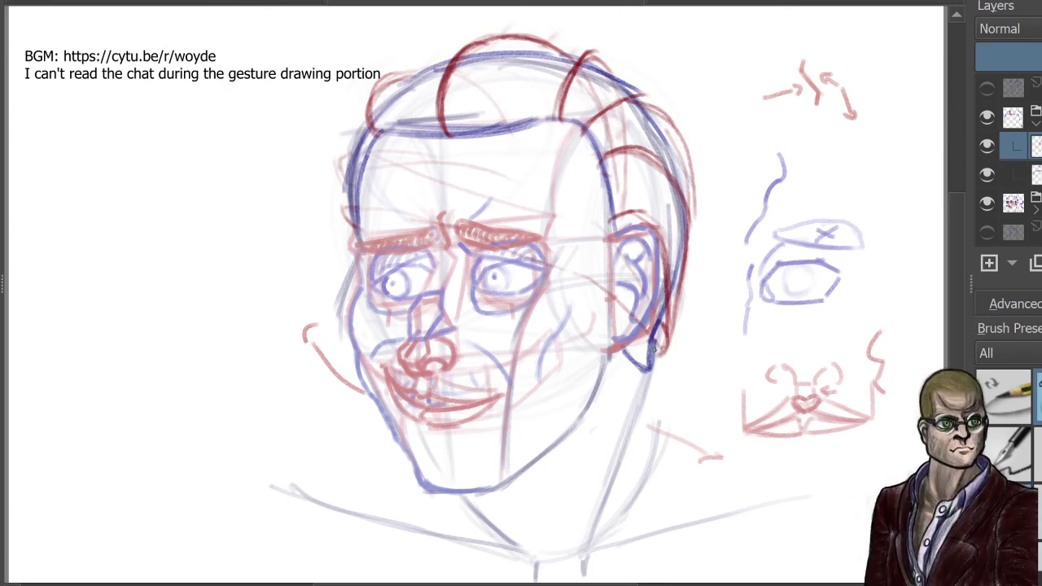
pyautogui.moveTo(356, 226)
pyautogui.mouseDown()
pyautogui.moveTo(342, 180)
pyautogui.moveTo(352, 156)
pyautogui.mouseUp()
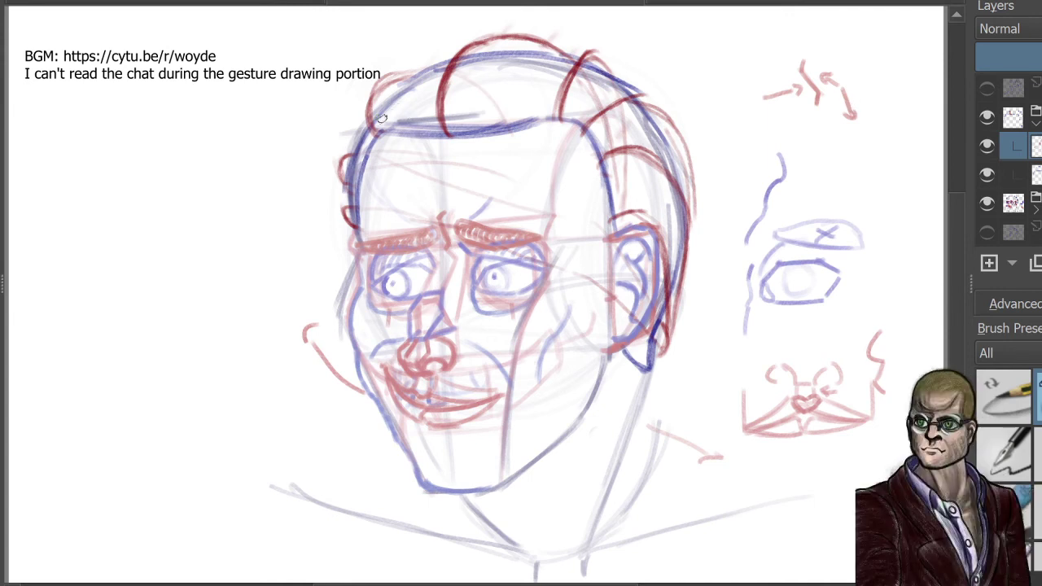
# Step: Fill the front hair with curved red strands sweeping up and back from the far hairline corner to the middle
pyautogui.moveTo(382, 133)
pyautogui.mouseDown()
pyautogui.moveTo(399, 82)
pyautogui.moveTo(386, 123)
pyautogui.moveTo(429, 61)
pyautogui.moveTo(383, 138)
pyautogui.moveTo(433, 57)
pyautogui.moveTo(393, 136)
pyautogui.moveTo(454, 71)
pyautogui.moveTo(386, 123)
pyautogui.moveTo(421, 105)
pyautogui.moveTo(417, 70)
pyautogui.moveTo(430, 116)
pyautogui.moveTo(467, 50)
pyautogui.mouseUp()
pyautogui.moveTo(420, 130); pyautogui.dragTo(451, 58)
pyautogui.moveTo(425, 130)
pyautogui.mouseDown()
pyautogui.moveTo(463, 64)
pyautogui.moveTo(403, 109)
pyautogui.moveTo(405, 83)
pyautogui.moveTo(406, 94)
pyautogui.moveTo(428, 82)
pyautogui.mouseUp()
pyautogui.moveTo(432, 130)
pyautogui.mouseDown()
pyautogui.moveTo(441, 70)
pyautogui.moveTo(531, 49)
pyautogui.mouseUp()
pyautogui.moveTo(451, 106)
pyautogui.mouseDown()
pyautogui.moveTo(545, 35)
pyautogui.moveTo(570, 48)
pyautogui.mouseUp()
pyautogui.moveTo(460, 100); pyautogui.dragTo(536, 50)
pyautogui.moveTo(461, 133); pyautogui.dragTo(521, 51)
pyautogui.moveTo(457, 115)
pyautogui.mouseDown()
pyautogui.moveTo(518, 56)
pyautogui.moveTo(556, 61)
pyautogui.mouseUp()
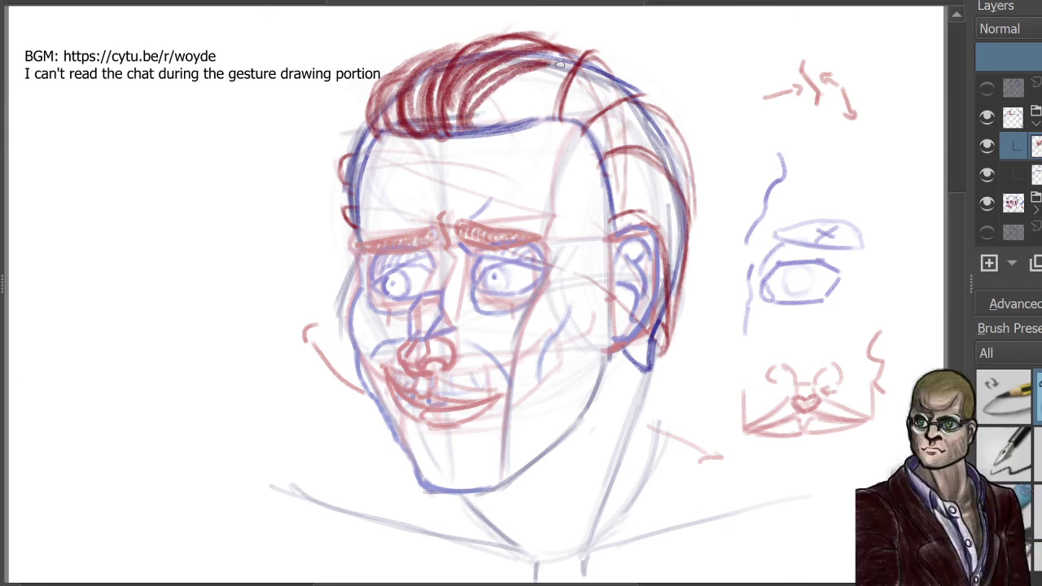
# Step: Continue the curved red strands from the middle of the forehead hairline to the flow line at its near end
pyautogui.moveTo(486, 135)
pyautogui.mouseDown()
pyautogui.moveTo(584, 82)
pyautogui.moveTo(561, 96)
pyautogui.moveTo(568, 72)
pyautogui.mouseUp()
pyautogui.moveTo(534, 120)
pyautogui.mouseDown()
pyautogui.moveTo(591, 65)
pyautogui.moveTo(570, 51)
pyautogui.mouseUp()
pyautogui.moveTo(493, 124)
pyautogui.mouseDown()
pyautogui.moveTo(547, 51)
pyautogui.moveTo(511, 52)
pyautogui.moveTo(538, 47)
pyautogui.mouseUp()
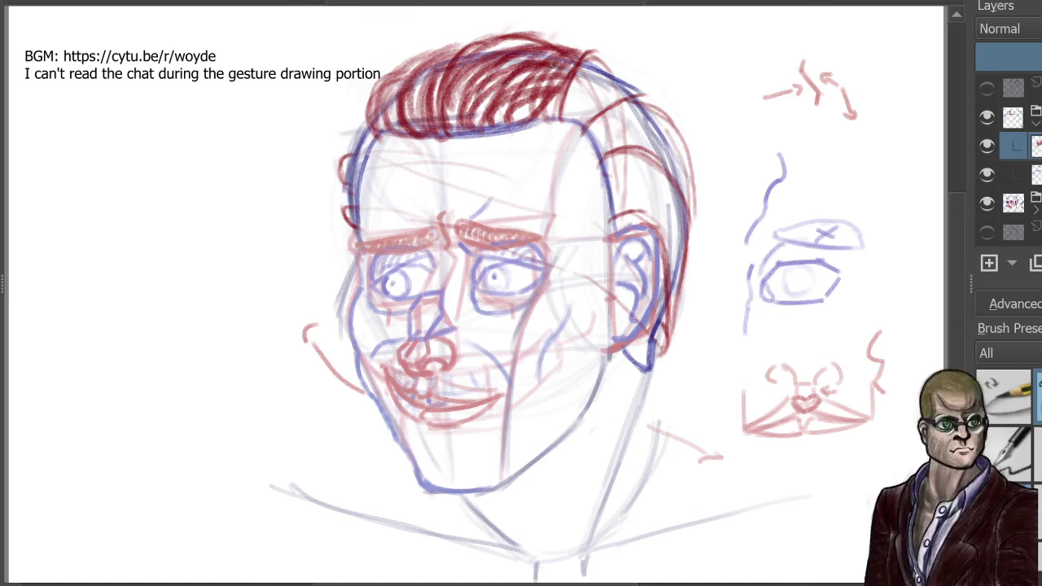
# Step: Draw red hair strands sweeping back from the near hairline corner across the upper side of the head
pyautogui.moveTo(525, 127); pyautogui.dragTo(582, 80)
pyautogui.moveTo(555, 120)
pyautogui.mouseDown()
pyautogui.moveTo(600, 80)
pyautogui.moveTo(584, 74)
pyautogui.moveTo(659, 72)
pyautogui.moveTo(653, 87)
pyautogui.mouseUp()
pyautogui.moveTo(578, 101); pyautogui.dragTo(662, 110)
pyautogui.moveTo(584, 83)
pyautogui.mouseDown()
pyautogui.moveTo(611, 78)
pyautogui.moveTo(666, 109)
pyautogui.mouseUp()
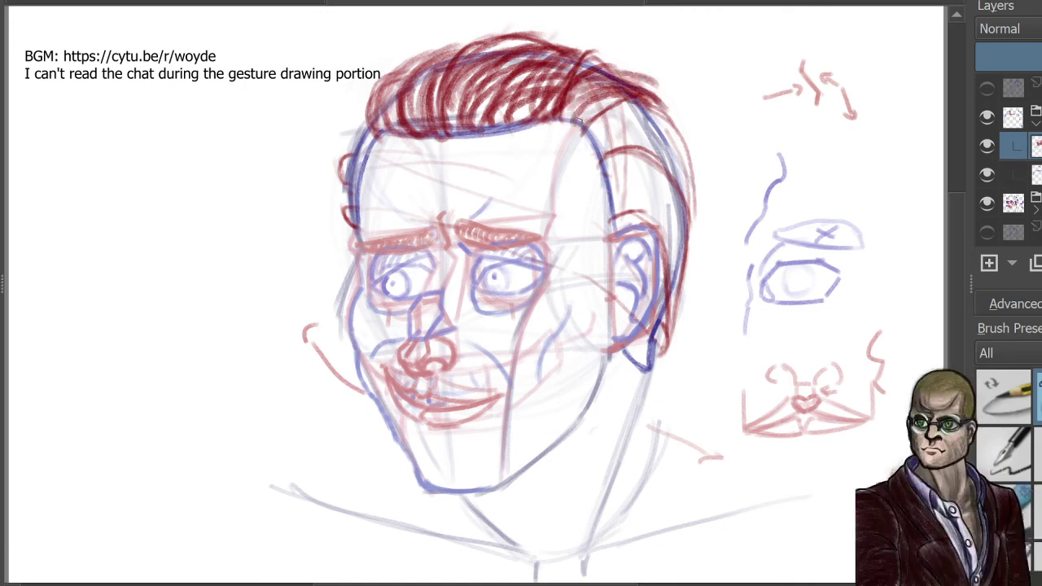
pyautogui.moveTo(578, 121); pyautogui.dragTo(635, 129)
pyautogui.moveTo(588, 118)
pyautogui.mouseDown()
pyautogui.moveTo(637, 105)
pyautogui.moveTo(679, 142)
pyautogui.mouseUp()
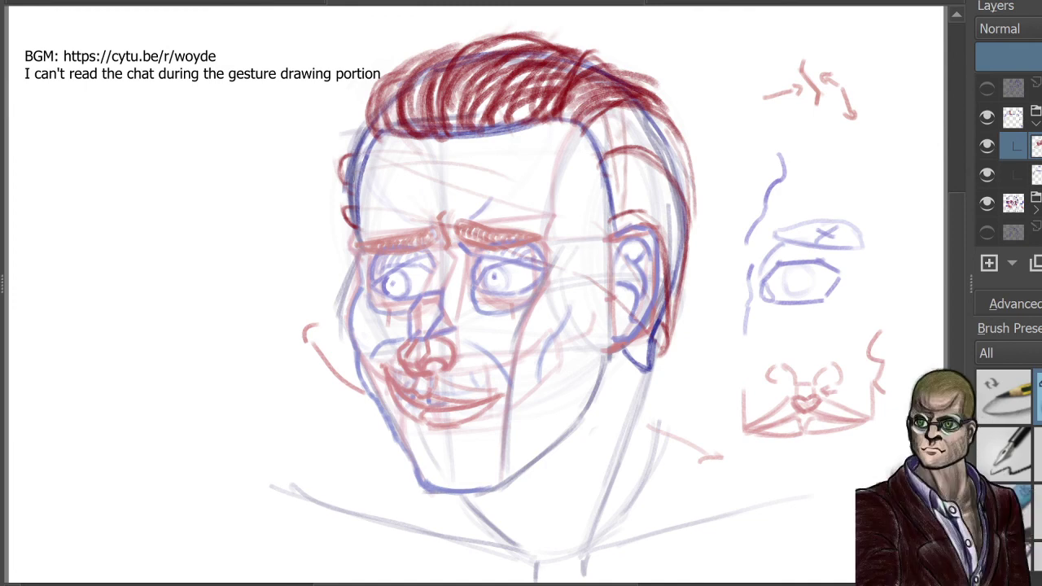
# Step: Fill the far temple hair with short red strands sweeping upward from brow level to the far hairline corner
pyautogui.moveTo(353, 200)
pyautogui.mouseDown()
pyautogui.moveTo(346, 130)
pyautogui.moveTo(373, 109)
pyautogui.mouseUp()
pyautogui.moveTo(349, 181); pyautogui.dragTo(371, 114)
pyautogui.moveTo(355, 174); pyautogui.dragTo(378, 119)
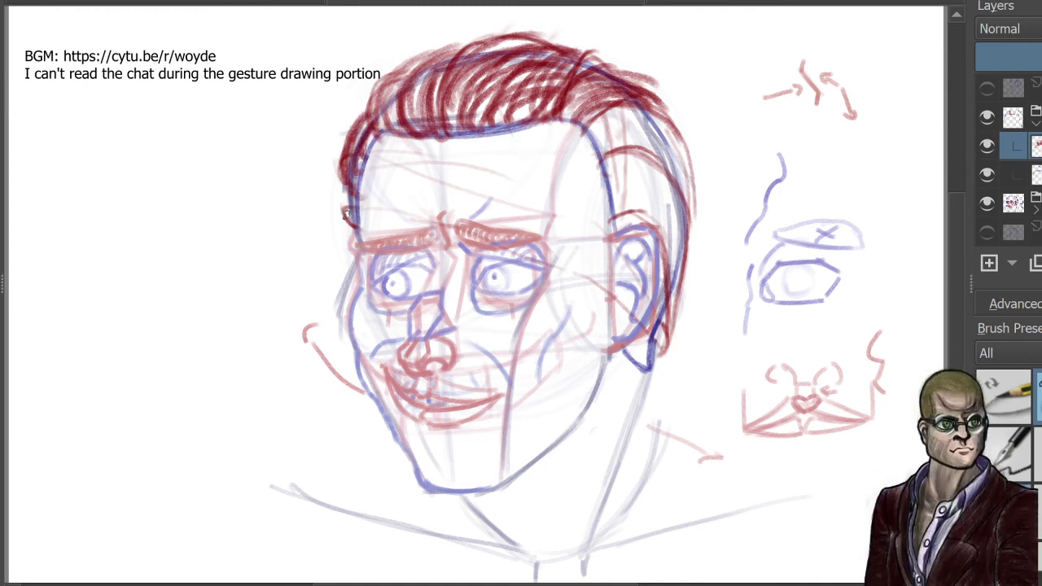
pyautogui.moveTo(342, 235)
pyautogui.mouseDown()
pyautogui.moveTo(361, 186)
pyautogui.moveTo(355, 208)
pyautogui.mouseUp()
pyautogui.moveTo(338, 220); pyautogui.dragTo(360, 90)
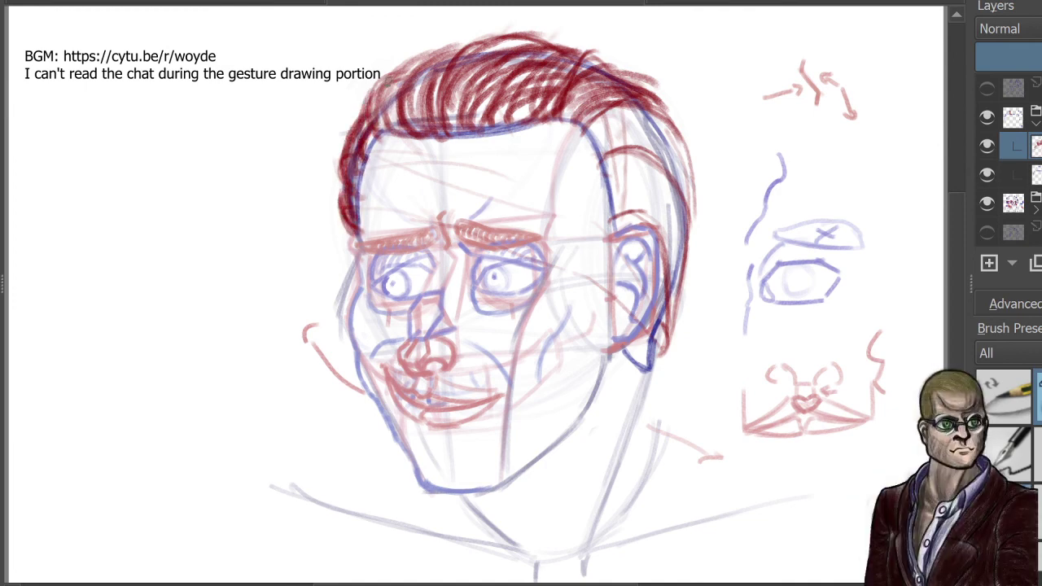
pyautogui.moveTo(365, 149); pyautogui.dragTo(373, 85)
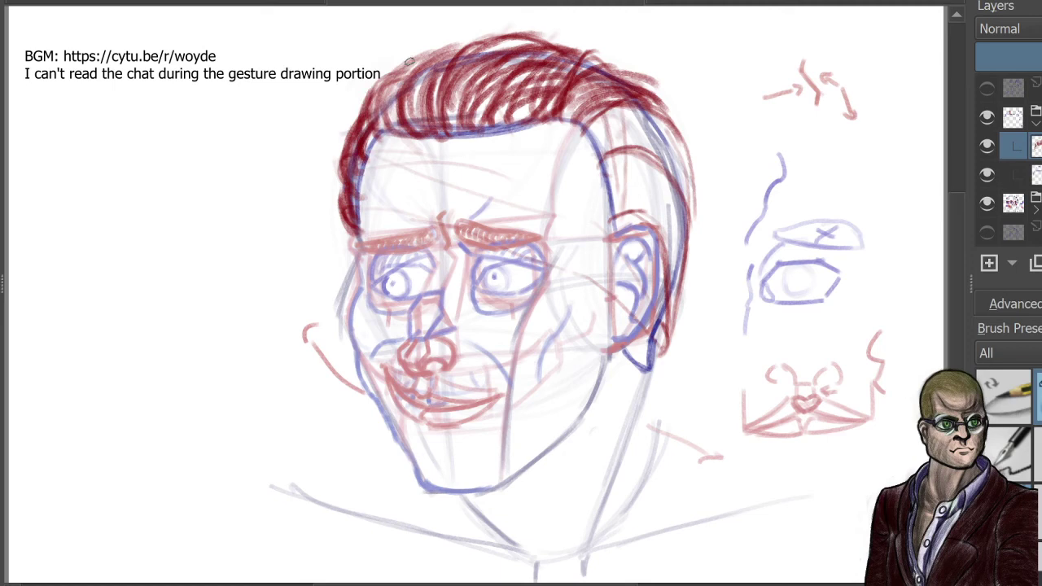
# Step: Draw long curved red strands from the crown and near temple around the back of the skull to behind the ear
pyautogui.moveTo(575, 67)
pyautogui.mouseDown()
pyautogui.moveTo(646, 92)
pyautogui.moveTo(679, 120)
pyautogui.mouseUp()
pyautogui.moveTo(628, 81); pyautogui.dragTo(691, 160)
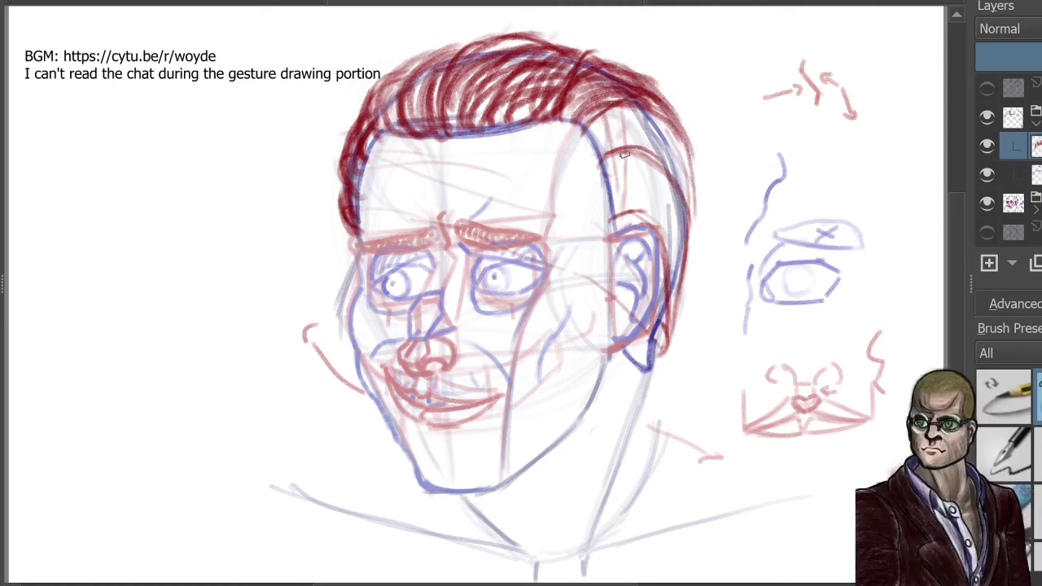
pyautogui.moveTo(592, 132)
pyautogui.mouseDown()
pyautogui.moveTo(663, 127)
pyautogui.moveTo(681, 149)
pyautogui.mouseUp()
pyautogui.moveTo(609, 134)
pyautogui.mouseDown()
pyautogui.moveTo(686, 183)
pyautogui.moveTo(603, 122)
pyautogui.moveTo(655, 208)
pyautogui.moveTo(591, 147)
pyautogui.moveTo(644, 173)
pyautogui.moveTo(619, 126)
pyautogui.moveTo(606, 148)
pyautogui.moveTo(696, 221)
pyautogui.mouseUp()
pyautogui.moveTo(606, 159); pyautogui.dragTo(683, 247)
pyautogui.moveTo(645, 163)
pyautogui.mouseDown()
pyautogui.moveTo(693, 218)
pyautogui.moveTo(695, 293)
pyautogui.mouseUp()
pyautogui.moveTo(671, 204); pyautogui.dragTo(674, 329)
pyautogui.moveTo(691, 224); pyautogui.dragTo(662, 343)
# Step: Fill the near temple down to the top of the ear with short arched red strands sweeping back
pyautogui.moveTo(606, 160); pyautogui.dragTo(658, 183)
pyautogui.moveTo(601, 177); pyautogui.dragTo(657, 194)
pyautogui.moveTo(607, 198)
pyautogui.mouseDown()
pyautogui.moveTo(628, 223)
pyautogui.moveTo(661, 218)
pyautogui.mouseUp()
pyautogui.moveTo(615, 221)
pyautogui.mouseDown()
pyautogui.moveTo(658, 211)
pyautogui.moveTo(667, 223)
pyautogui.moveTo(612, 231)
pyautogui.moveTo(676, 246)
pyautogui.mouseUp()
pyautogui.moveTo(611, 232); pyautogui.dragTo(669, 236)
# Step: Extend red strands down behind the near ear to the nape, ending with a faint line along the neck
pyautogui.moveTo(647, 192)
pyautogui.mouseDown()
pyautogui.moveTo(690, 290)
pyautogui.moveTo(680, 319)
pyautogui.mouseUp()
pyautogui.moveTo(667, 256); pyautogui.dragTo(656, 373)
pyautogui.moveTo(660, 326); pyautogui.dragTo(648, 383)
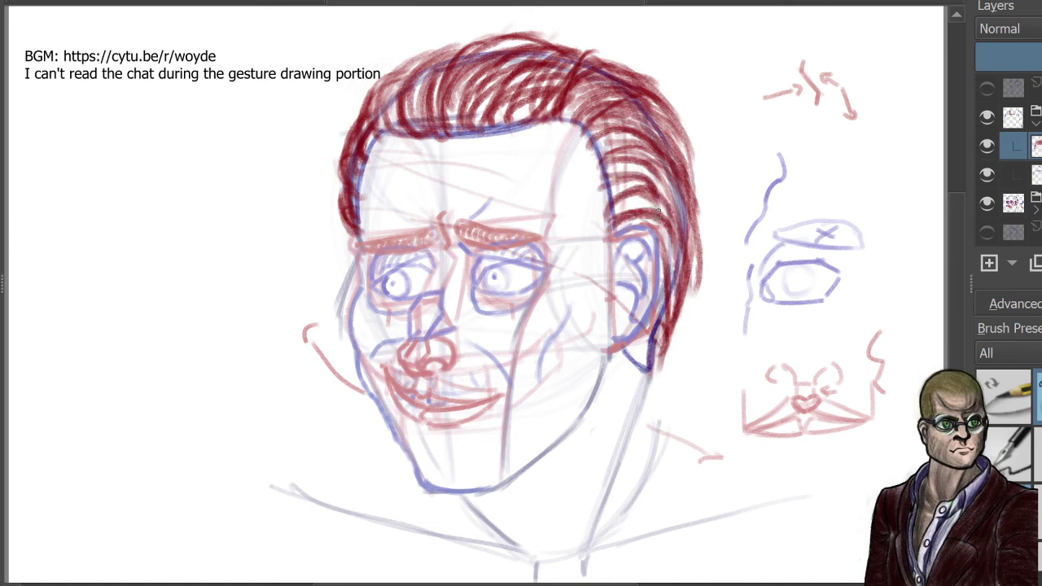
pyautogui.moveTo(680, 290); pyautogui.dragTo(668, 428)
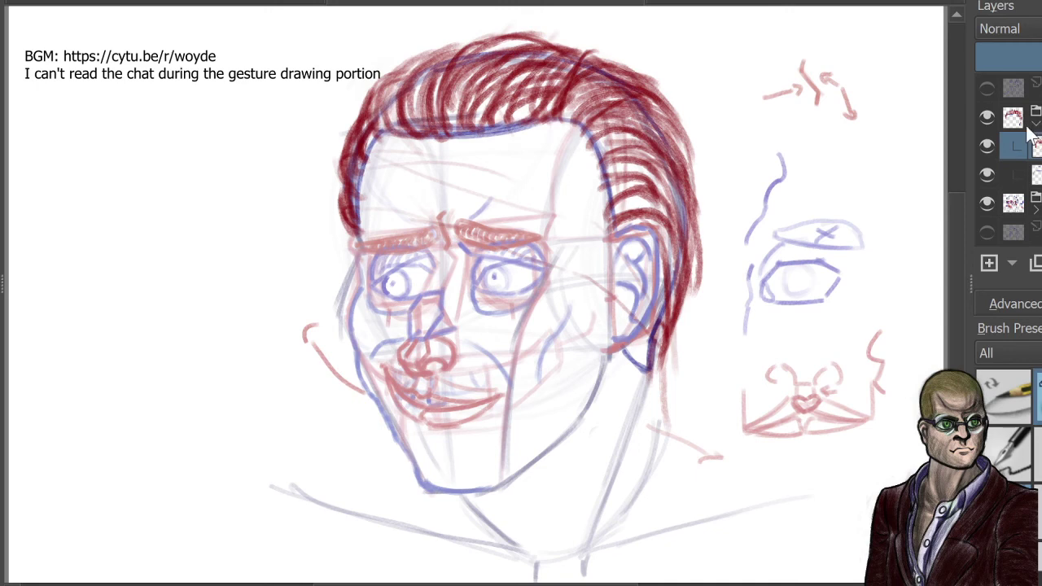
# Step: Compare the hair with the blue gesture sketch by temporarily swapping the construction group for it, and restore the original view
pyautogui.click(987, 203)
pyautogui.click(988, 88)
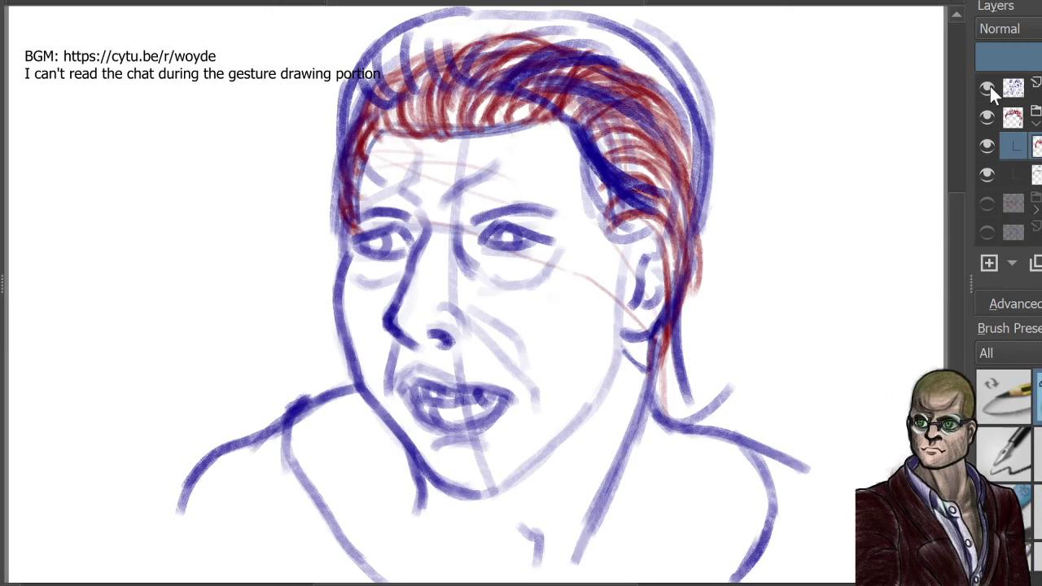
pyautogui.click(988, 91)
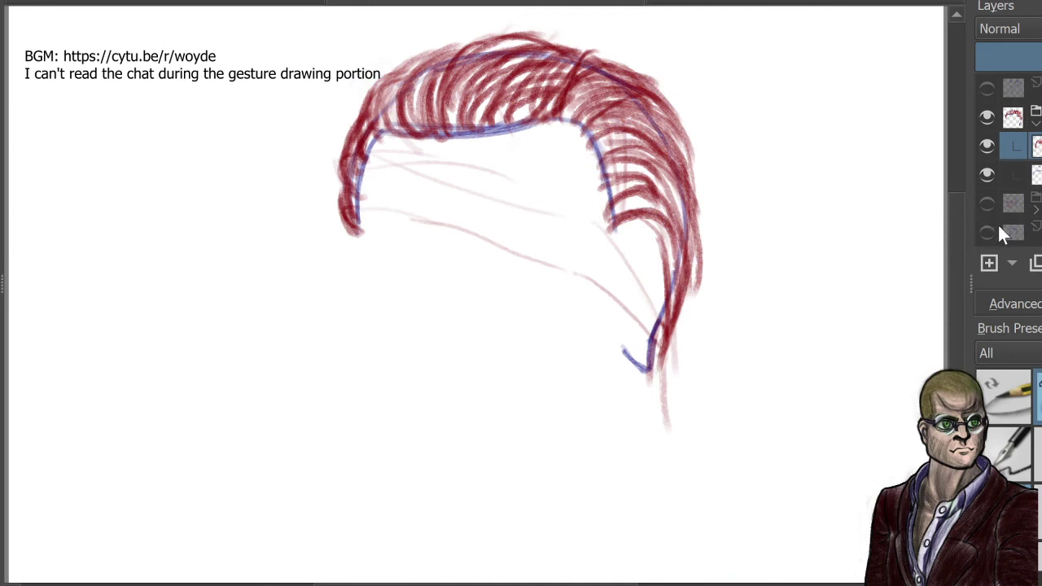
pyautogui.click(986, 203)
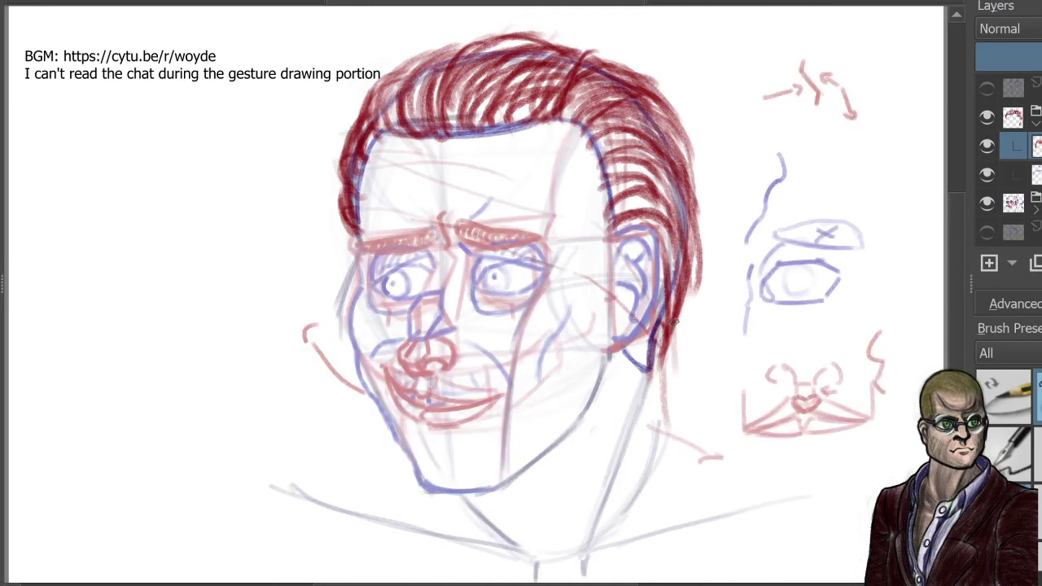
# Step: Draw a red ponytail flowing from the nape behind the ear, outward and down past the shoulder line
pyautogui.moveTo(679, 316); pyautogui.dragTo(670, 366)
pyautogui.moveTo(682, 290); pyautogui.dragTo(675, 438)
pyautogui.moveTo(678, 315)
pyautogui.mouseDown()
pyautogui.moveTo(698, 453)
pyautogui.moveTo(735, 456)
pyautogui.mouseUp()
pyautogui.moveTo(673, 384); pyautogui.dragTo(733, 462)
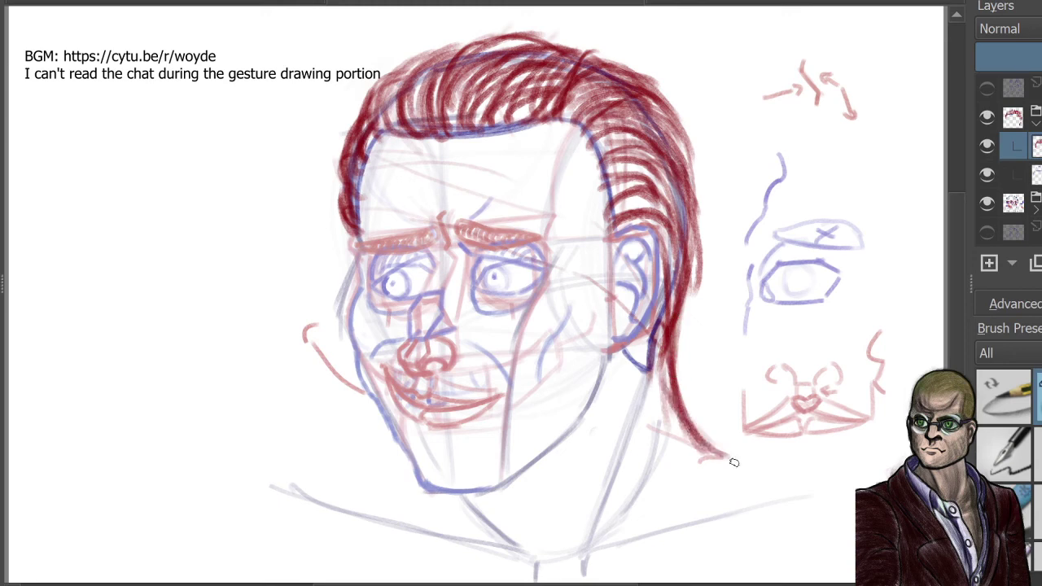
pyautogui.moveTo(684, 407); pyautogui.dragTo(754, 494)
pyautogui.moveTo(702, 435); pyautogui.dragTo(759, 531)
pyautogui.moveTo(673, 334); pyautogui.dragTo(764, 479)
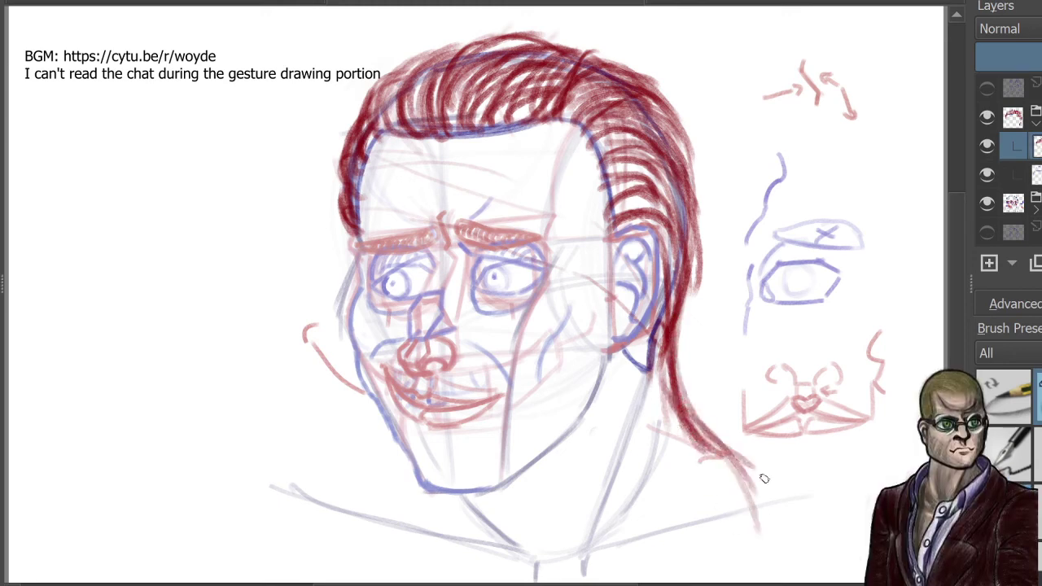
pyautogui.moveTo(681, 373); pyautogui.dragTo(758, 525)
pyautogui.moveTo(668, 391); pyautogui.dragTo(756, 498)
pyautogui.moveTo(696, 409); pyautogui.dragTo(765, 541)
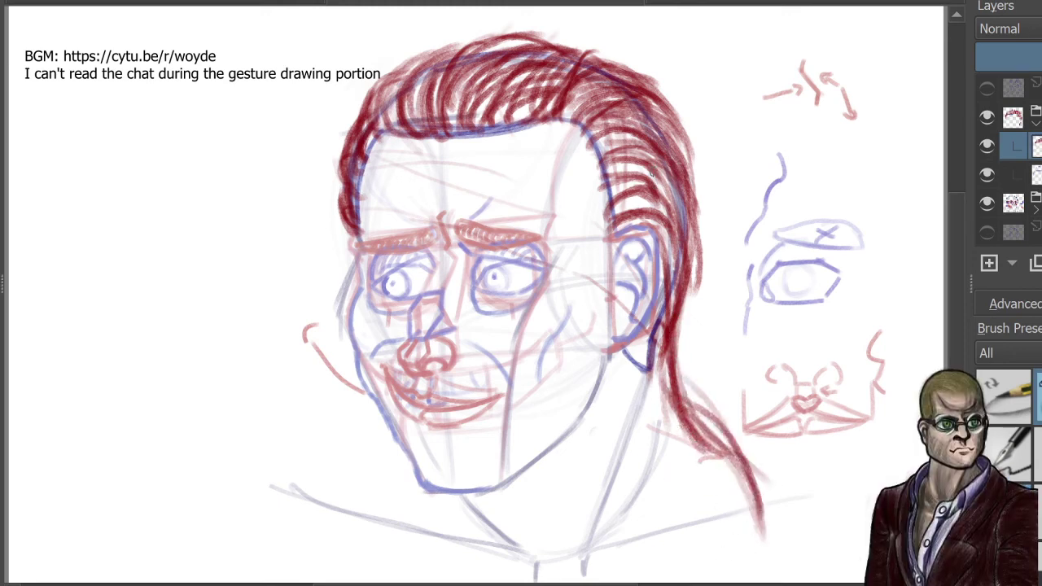
# Step: Add long loose red strands from the crown around the back of the head into the start of the ponytail
pyautogui.moveTo(681, 182); pyautogui.dragTo(692, 350)
pyautogui.moveTo(661, 140); pyautogui.dragTo(687, 347)
pyautogui.moveTo(538, 54)
pyautogui.mouseDown()
pyautogui.moveTo(607, 45)
pyautogui.moveTo(725, 203)
pyautogui.moveTo(711, 311)
pyautogui.mouseUp()
pyautogui.moveTo(697, 152); pyautogui.dragTo(683, 342)
pyautogui.moveTo(693, 218); pyautogui.dragTo(691, 399)
pyautogui.moveTo(680, 304); pyautogui.dragTo(702, 431)
# Step: Thicken the ponytail with overlapping red strands and split its lower end into several tapering locks
pyautogui.moveTo(680, 361); pyautogui.dragTo(755, 497)
pyautogui.moveTo(685, 367)
pyautogui.mouseDown()
pyautogui.moveTo(718, 400)
pyautogui.moveTo(769, 525)
pyautogui.mouseUp()
pyautogui.moveTo(705, 407)
pyautogui.mouseDown()
pyautogui.moveTo(762, 483)
pyautogui.moveTo(778, 561)
pyautogui.mouseUp()
pyautogui.moveTo(690, 398)
pyautogui.mouseDown()
pyautogui.moveTo(744, 472)
pyautogui.moveTo(757, 536)
pyautogui.mouseUp()
pyautogui.moveTo(708, 427); pyautogui.dragTo(718, 551)
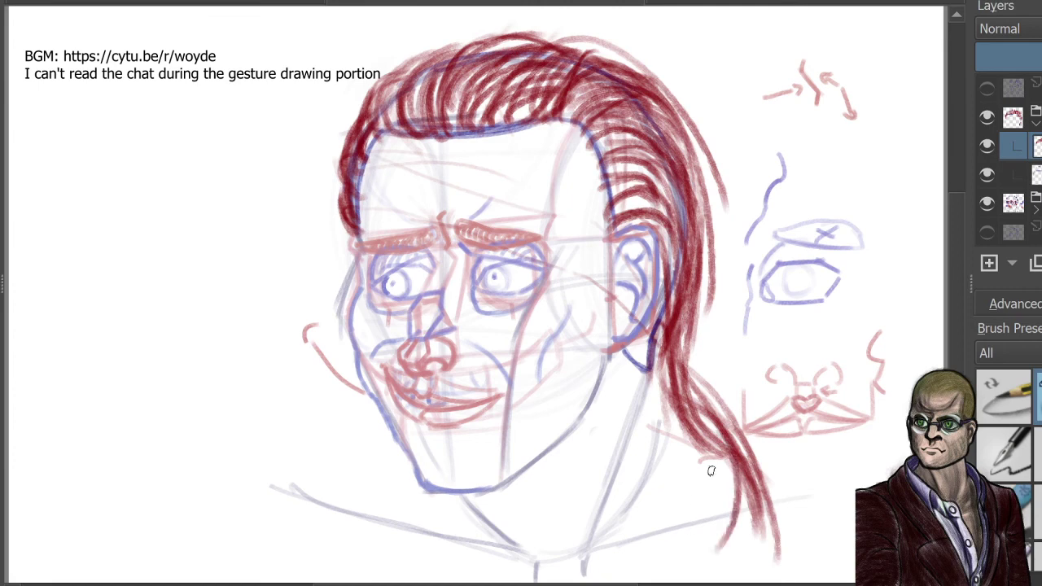
pyautogui.moveTo(738, 453)
pyautogui.mouseDown()
pyautogui.moveTo(755, 577)
pyautogui.moveTo(766, 580)
pyautogui.mouseUp()
pyautogui.moveTo(730, 473); pyautogui.dragTo(742, 570)
pyautogui.moveTo(722, 449); pyautogui.dragTo(712, 558)
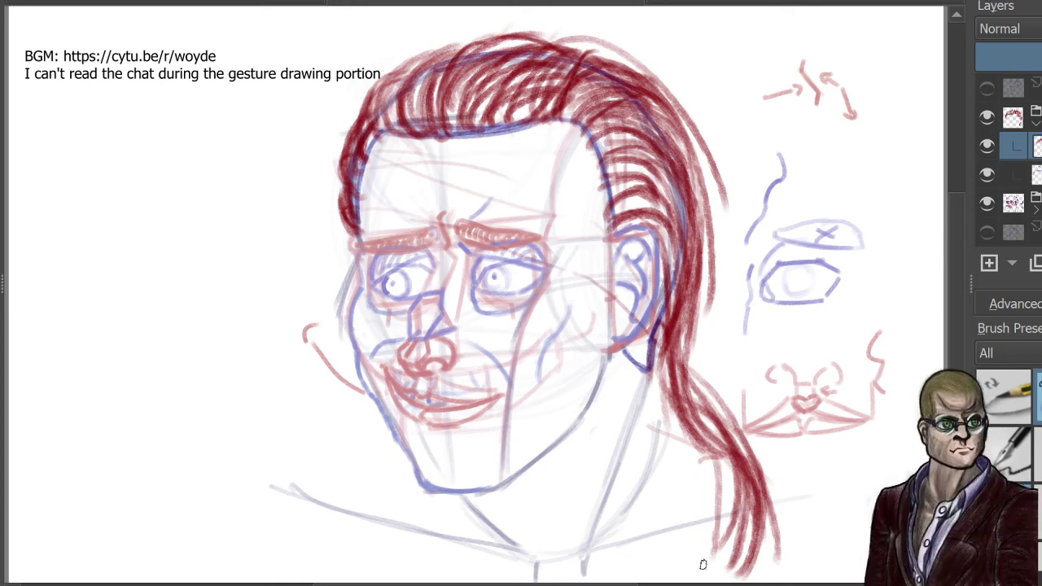
# Step: Collapse and fade the hair layer group, and add a new empty paint layer above it
pyautogui.click(1035, 123)
pyautogui.click(1034, 117)
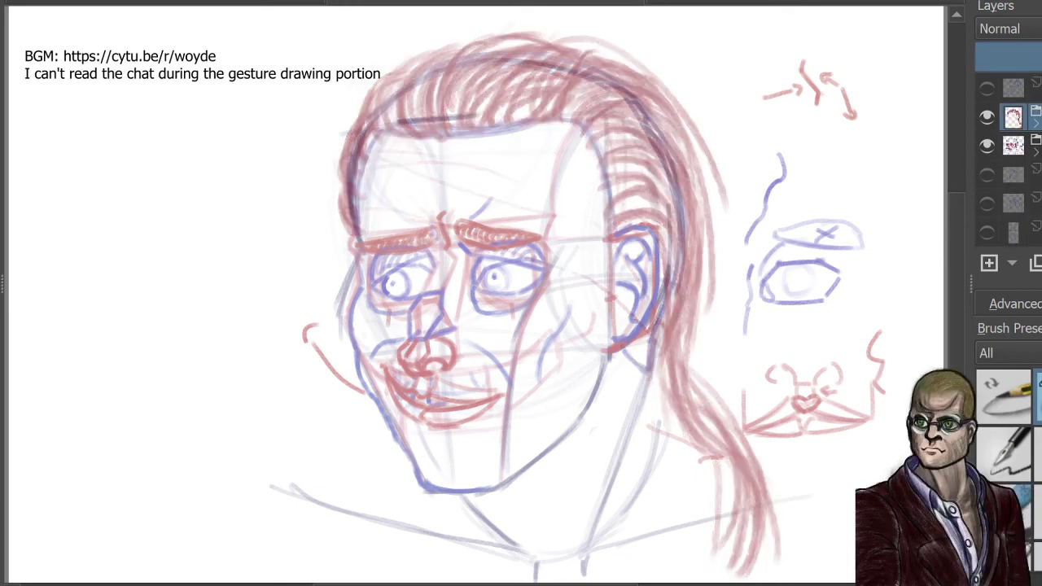
pyautogui.click(989, 262)
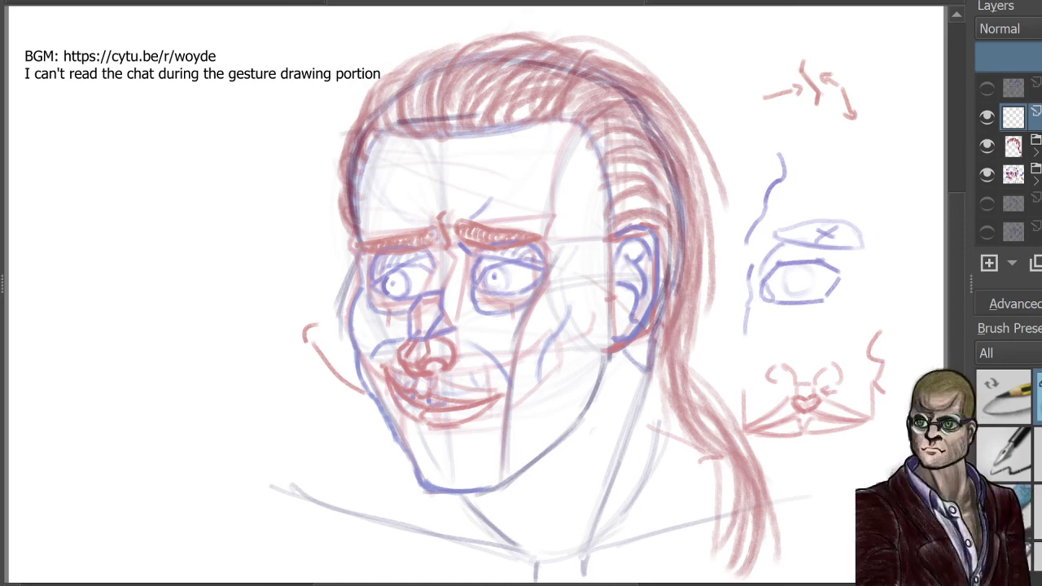
# Step: Gather the face and hair sketch groups into one new group, and make the empty layer above it active
pyautogui.click(1013, 174)
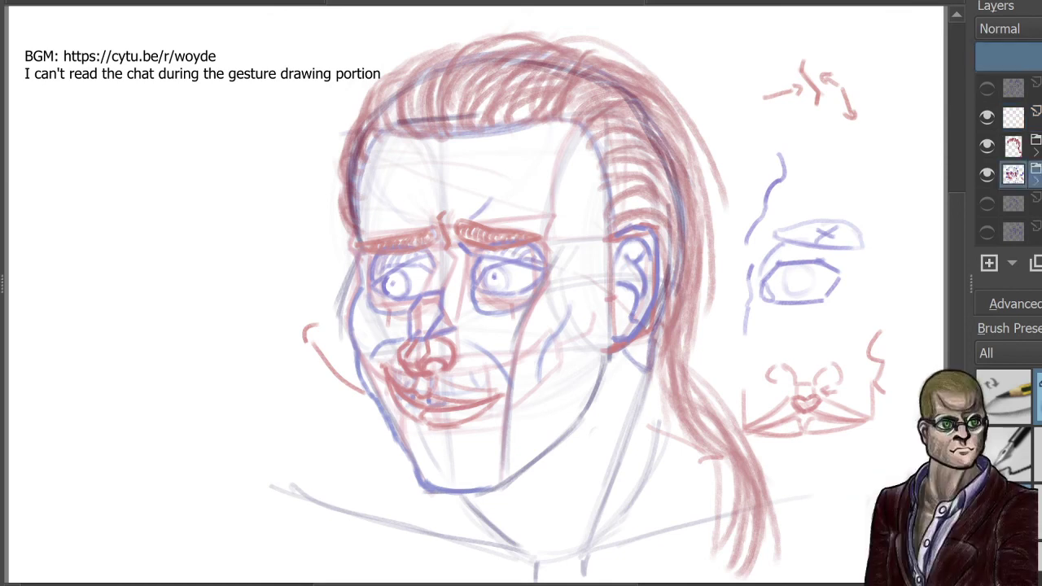
pyautogui.hotkey('ctrl', 'g')
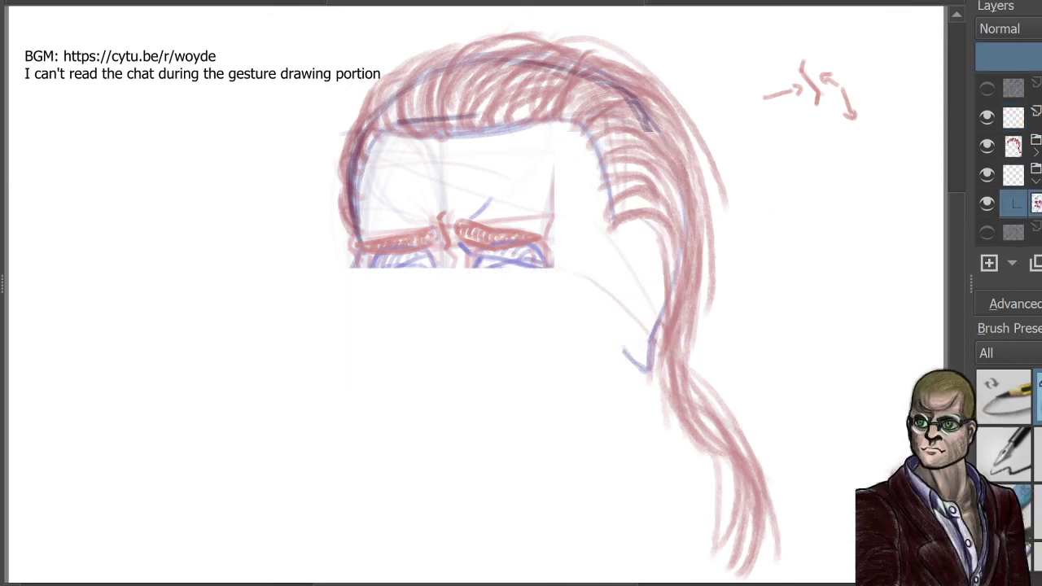
pyautogui.click(1013, 146)
pyautogui.hotkey('ctrl', 'pagedown')
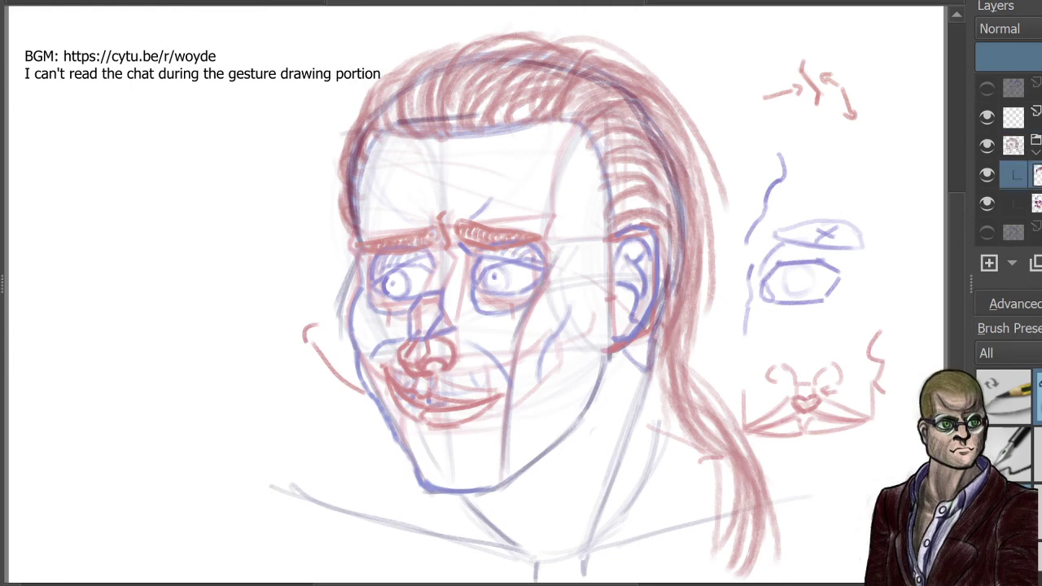
pyautogui.click(1013, 117)
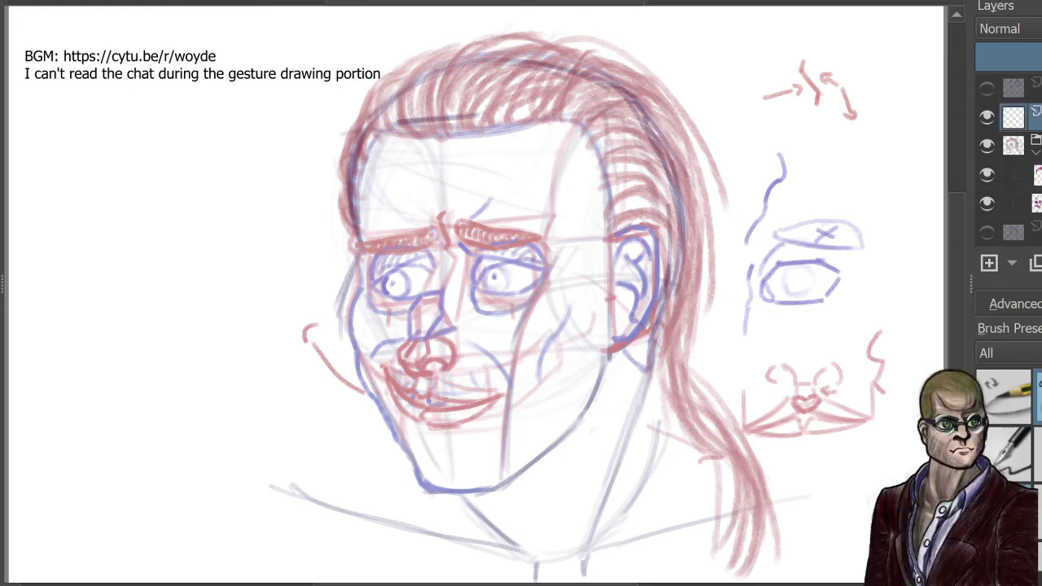
# Step: Choose a finer inking brush and test it with a zigzag stroke beside the head, undoing the stroke
pyautogui.scroll(3, 1008, 439)
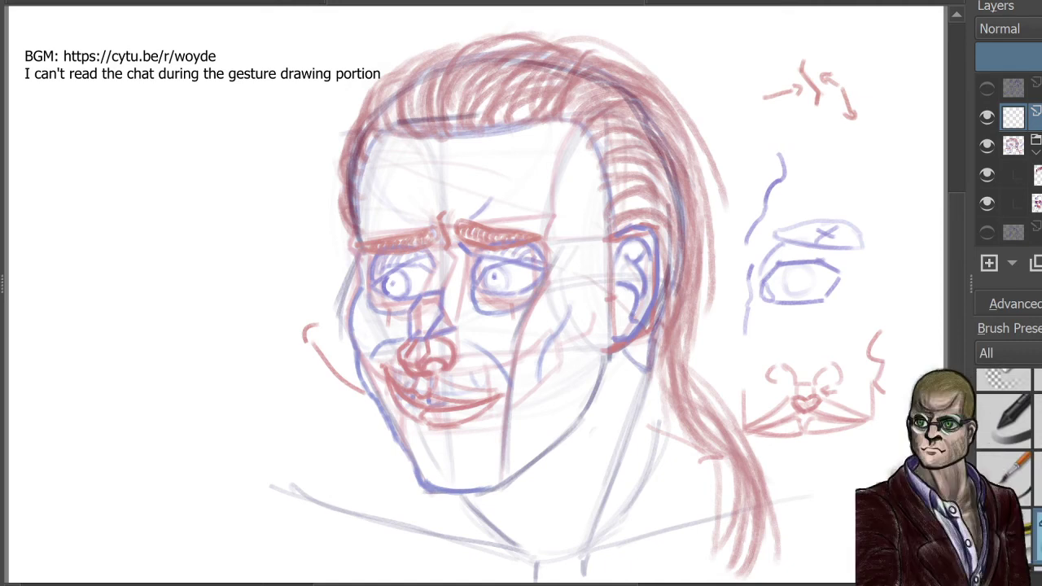
pyautogui.moveTo(885, 45)
pyautogui.mouseDown()
pyautogui.moveTo(894, 200)
pyautogui.moveTo(910, 246)
pyautogui.mouseUp()
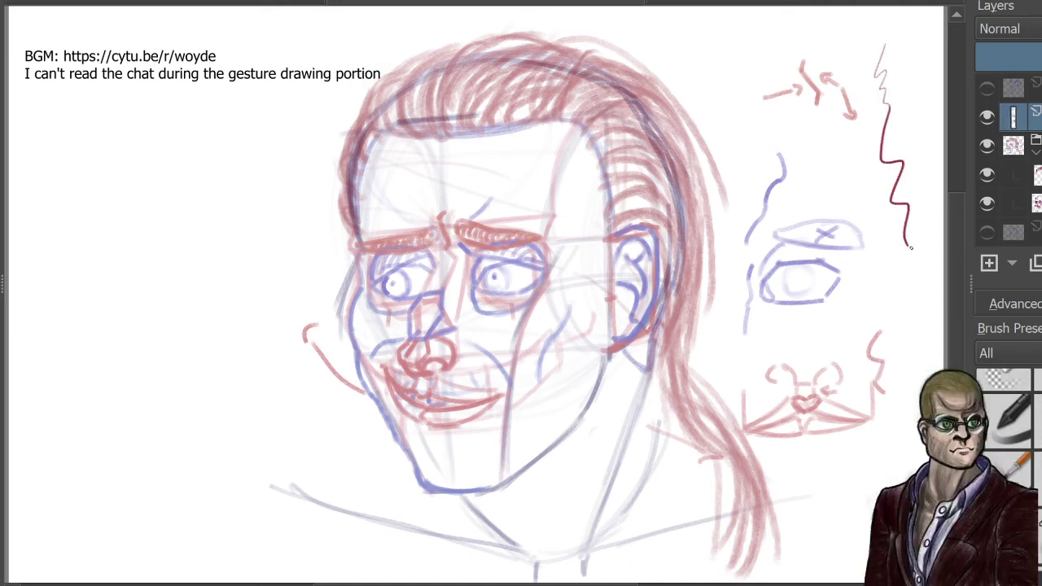
pyautogui.hotkey('ctrl', 'z')
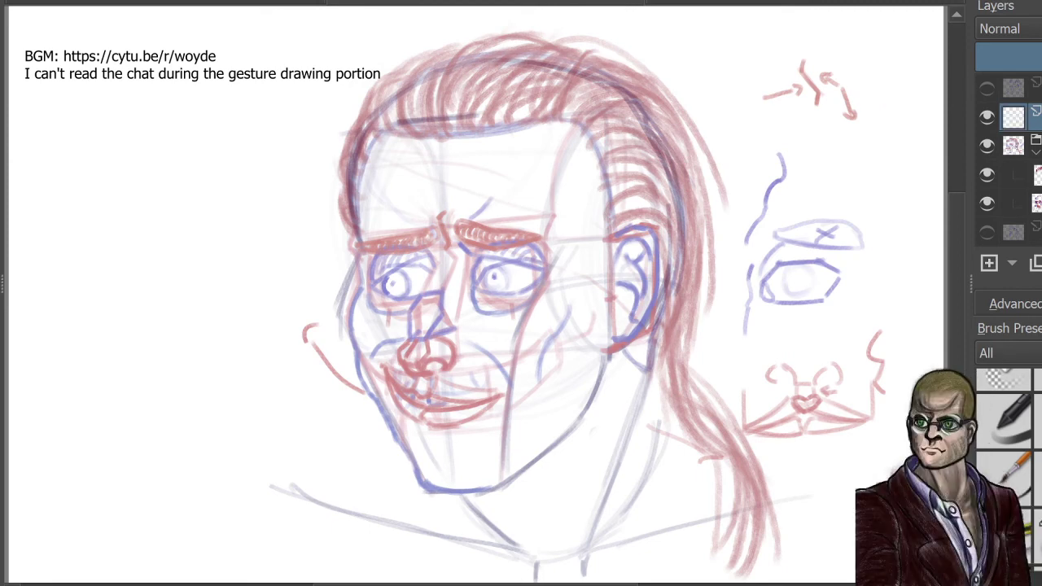
# Step: Ink the face contour in black from the far brow over the cheekbone to the chin, and along the jaw to the near ear
pyautogui.click(1014, 304)
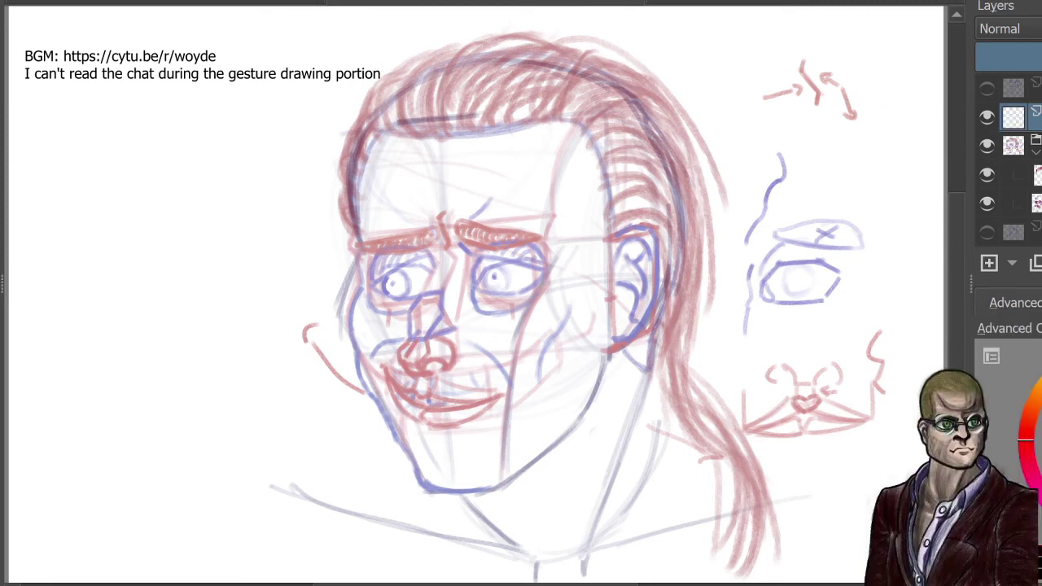
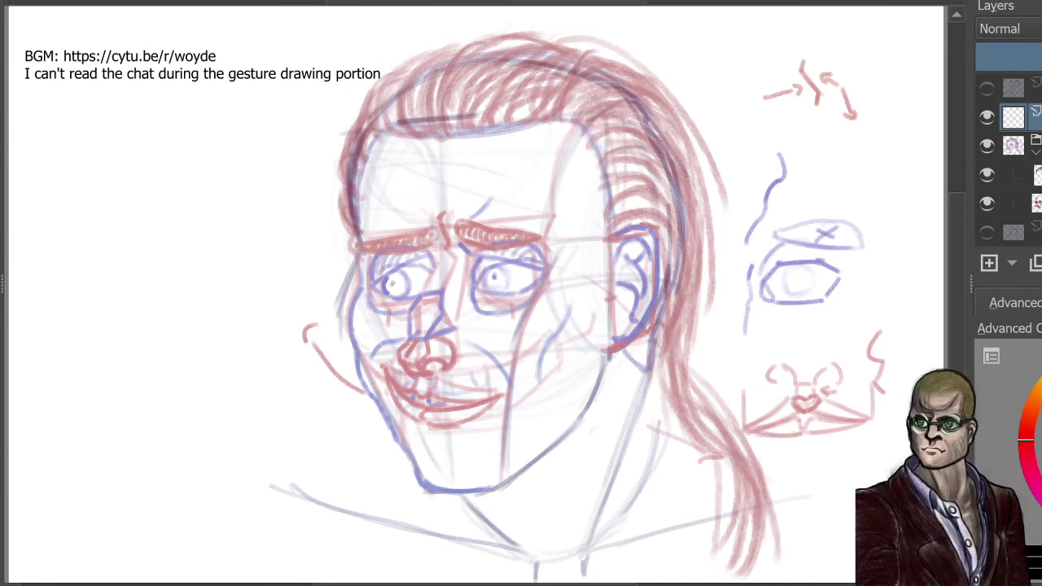
pyautogui.moveTo(355, 236); pyautogui.dragTo(359, 277)
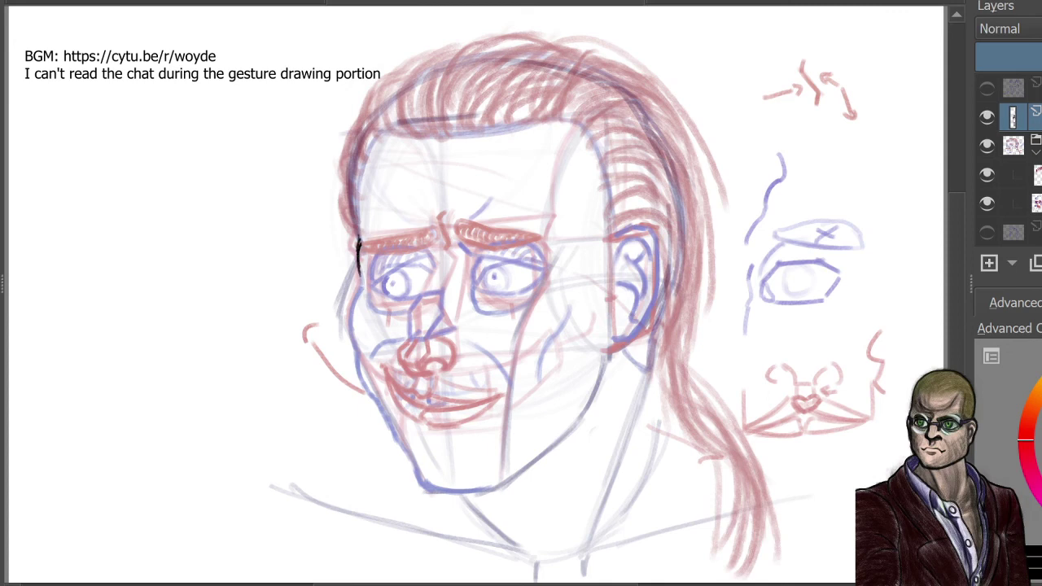
pyautogui.moveTo(358, 242); pyautogui.dragTo(359, 301)
pyautogui.moveTo(359, 295)
pyautogui.mouseDown()
pyautogui.moveTo(349, 327)
pyautogui.moveTo(356, 302)
pyautogui.moveTo(356, 373)
pyautogui.moveTo(364, 391)
pyautogui.moveTo(360, 353)
pyautogui.moveTo(417, 484)
pyautogui.moveTo(461, 494)
pyautogui.moveTo(453, 489)
pyautogui.moveTo(507, 471)
pyautogui.mouseUp()
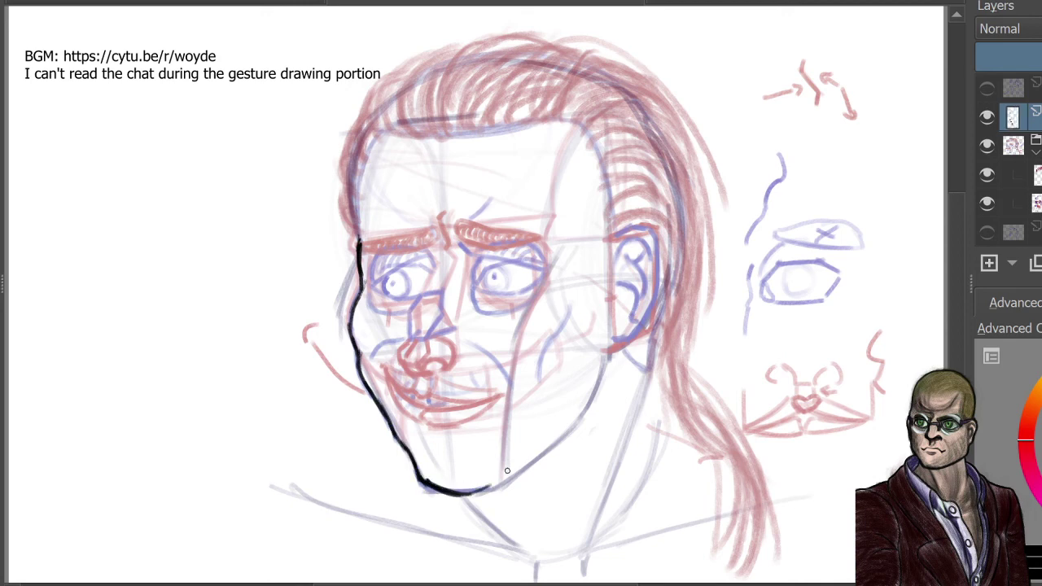
pyautogui.moveTo(606, 352)
pyautogui.mouseDown()
pyautogui.moveTo(574, 422)
pyautogui.moveTo(537, 461)
pyautogui.mouseUp()
pyautogui.moveTo(581, 410); pyautogui.dragTo(521, 470)
pyautogui.moveTo(558, 438)
pyautogui.mouseDown()
pyautogui.moveTo(473, 494)
pyautogui.moveTo(441, 486)
pyautogui.mouseUp()
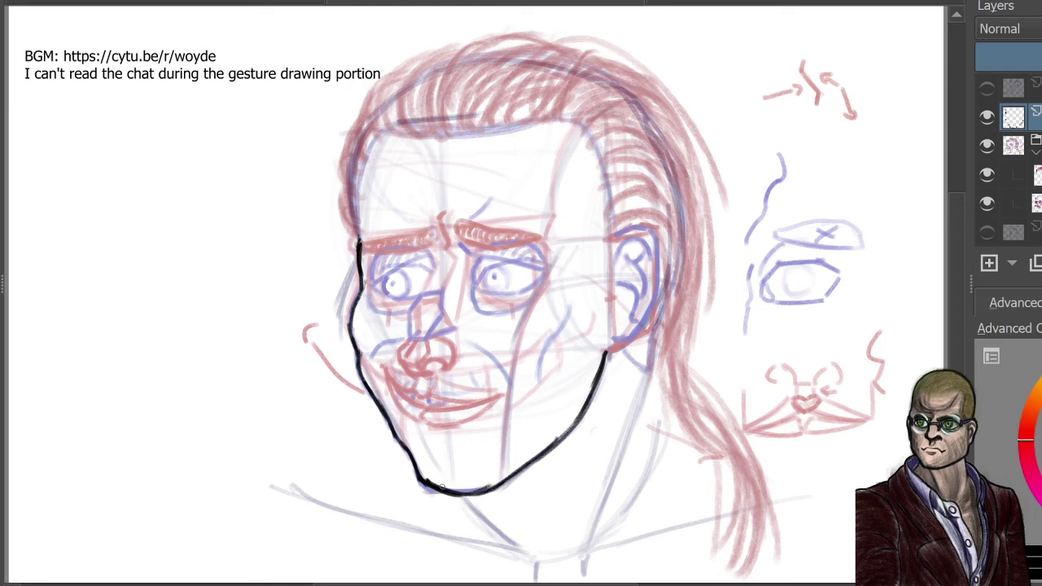
# Step: Ink the outer hair silhouette from the far temple over the crown, down the back of the head and along the ponytail
pyautogui.moveTo(361, 237)
pyautogui.mouseDown()
pyautogui.moveTo(341, 150)
pyautogui.moveTo(341, 172)
pyautogui.moveTo(356, 119)
pyautogui.moveTo(446, 51)
pyautogui.moveTo(483, 55)
pyautogui.moveTo(511, 39)
pyautogui.moveTo(570, 39)
pyautogui.moveTo(649, 71)
pyautogui.moveTo(677, 101)
pyautogui.moveTo(702, 173)
pyautogui.mouseUp()
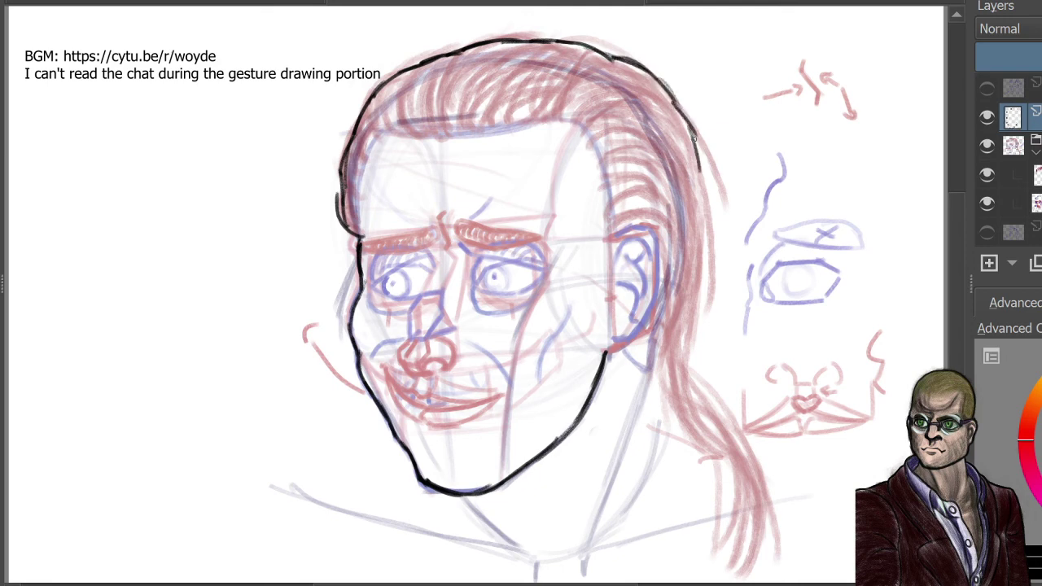
pyautogui.moveTo(689, 130); pyautogui.dragTo(700, 146)
pyautogui.moveTo(697, 145); pyautogui.dragTo(716, 215)
pyautogui.moveTo(705, 187); pyautogui.dragTo(711, 243)
pyautogui.moveTo(708, 192); pyautogui.dragTo(715, 274)
pyautogui.moveTo(715, 219)
pyautogui.mouseDown()
pyautogui.moveTo(685, 368)
pyautogui.moveTo(744, 432)
pyautogui.mouseUp()
pyautogui.moveTo(712, 386); pyautogui.dragTo(757, 474)
pyautogui.moveTo(738, 428); pyautogui.dragTo(762, 534)
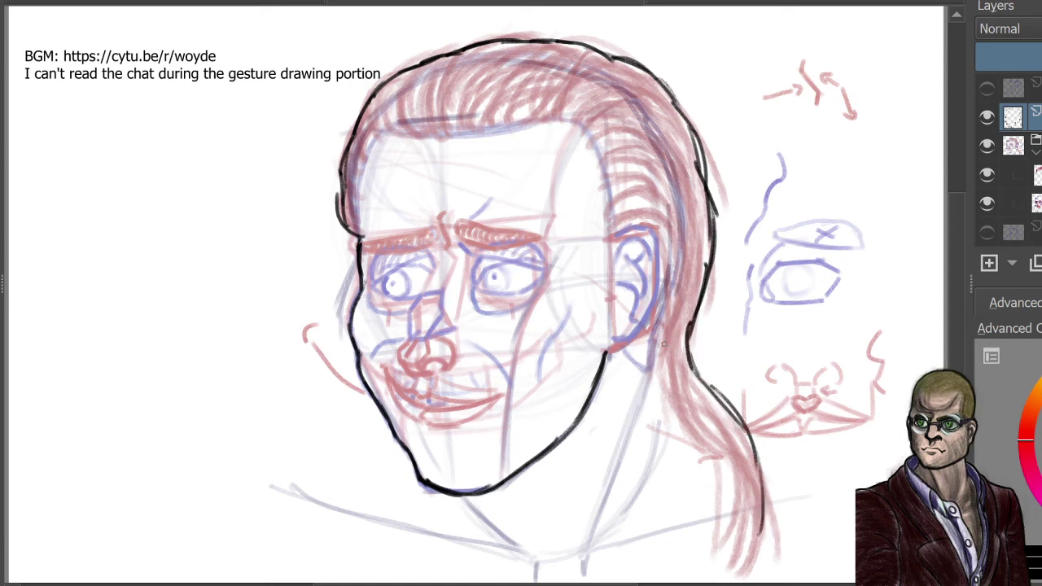
# Step: Ink the far temple and forehead hairline with short black hair strokes up to the near hairline corner
pyautogui.moveTo(363, 197); pyautogui.dragTo(357, 231)
pyautogui.moveTo(361, 164)
pyautogui.mouseDown()
pyautogui.moveTo(357, 221)
pyautogui.moveTo(358, 194)
pyautogui.mouseUp()
pyautogui.moveTo(379, 134)
pyautogui.mouseDown()
pyautogui.moveTo(365, 176)
pyautogui.moveTo(376, 144)
pyautogui.mouseUp()
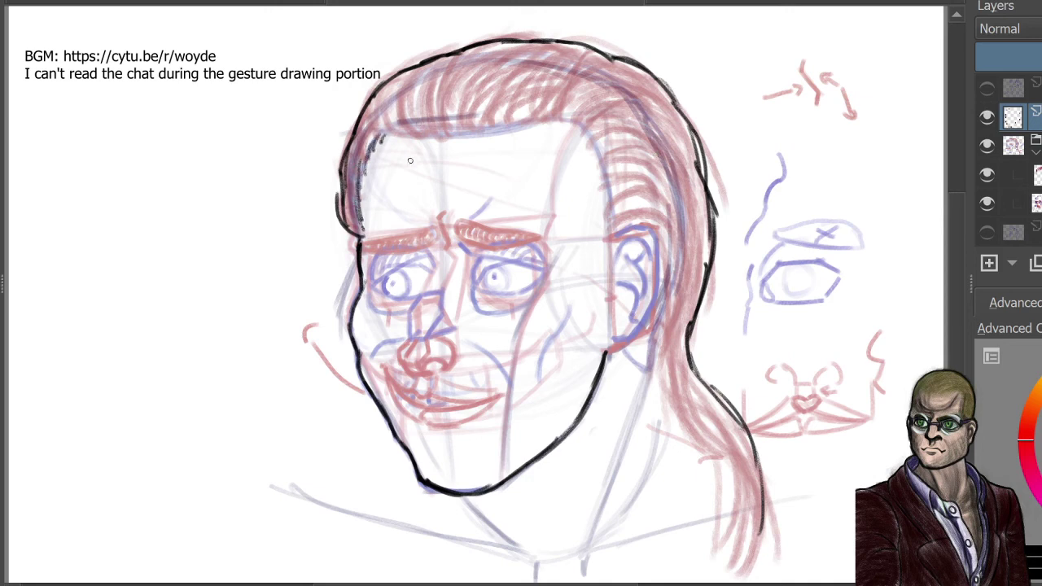
pyautogui.moveTo(399, 125)
pyautogui.mouseDown()
pyautogui.moveTo(386, 139)
pyautogui.moveTo(472, 136)
pyautogui.mouseUp()
pyautogui.moveTo(487, 125)
pyautogui.mouseDown()
pyautogui.moveTo(479, 135)
pyautogui.moveTo(490, 134)
pyautogui.mouseUp()
pyautogui.moveTo(504, 122)
pyautogui.mouseDown()
pyautogui.moveTo(497, 133)
pyautogui.moveTo(518, 129)
pyautogui.mouseUp()
pyautogui.moveTo(539, 115)
pyautogui.mouseDown()
pyautogui.moveTo(531, 125)
pyautogui.moveTo(541, 123)
pyautogui.mouseUp()
pyautogui.moveTo(562, 111)
pyautogui.mouseDown()
pyautogui.moveTo(614, 123)
pyautogui.moveTo(564, 121)
pyautogui.mouseUp()
# Step: Continue the short black hairline strokes from the near hairline corner down the temple to the top of the ear
pyautogui.moveTo(581, 114); pyautogui.dragTo(580, 124)
pyautogui.moveTo(593, 123); pyautogui.dragTo(598, 163)
pyautogui.moveTo(608, 167); pyautogui.dragTo(608, 192)
pyautogui.moveTo(615, 192); pyautogui.dragTo(612, 215)
pyautogui.moveTo(617, 213); pyautogui.dragTo(614, 231)
pyautogui.moveTo(618, 223); pyautogui.dragTo(613, 192)
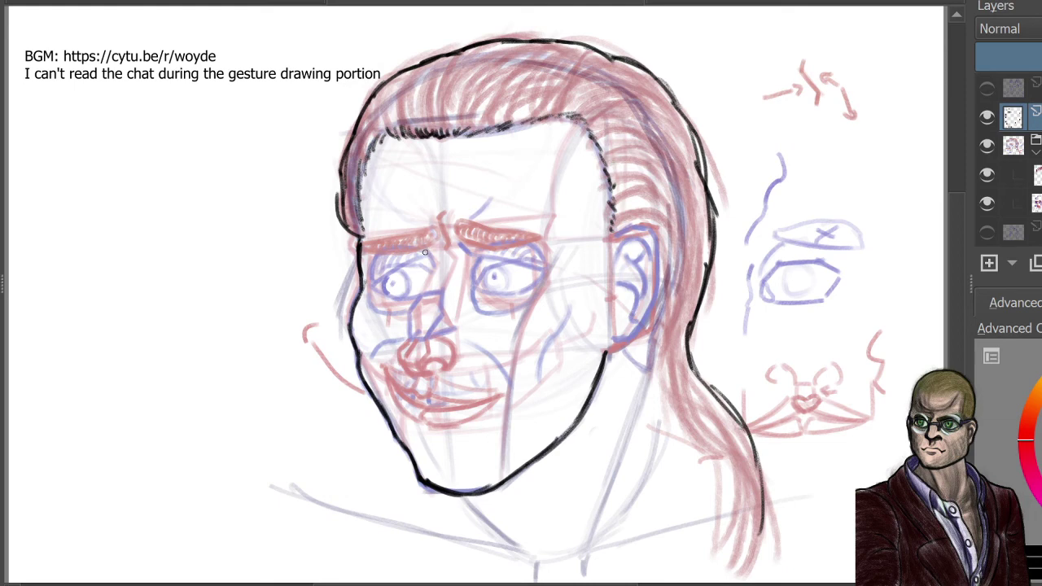
# Step: Ink the nose in black from the far inner eye corner down the bridge, around the tip and nostril
pyautogui.moveTo(424, 252)
pyautogui.mouseDown()
pyautogui.moveTo(434, 272)
pyautogui.moveTo(402, 354)
pyautogui.mouseUp()
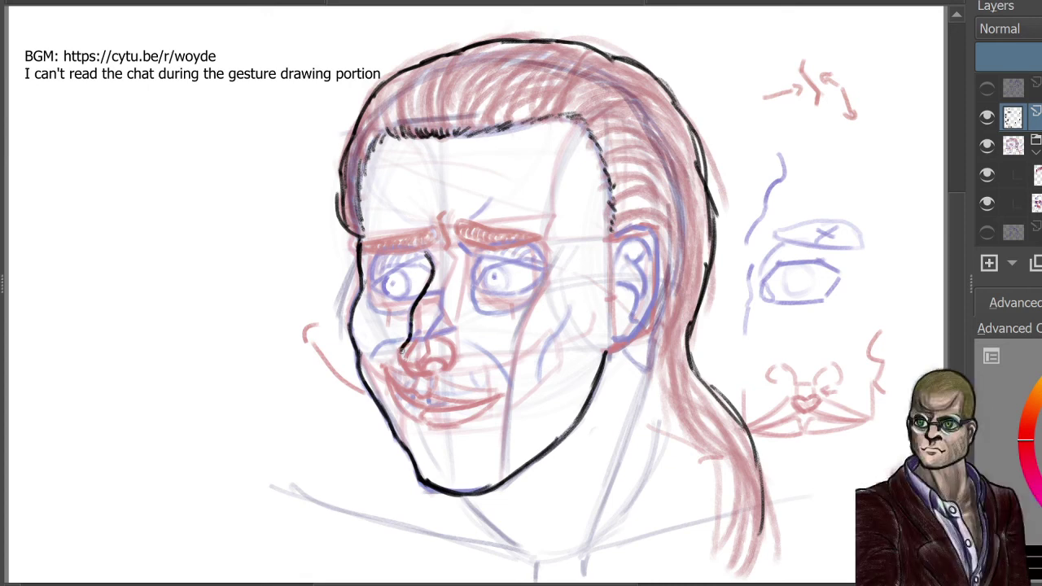
pyautogui.moveTo(400, 350); pyautogui.dragTo(422, 377)
pyautogui.moveTo(426, 368); pyautogui.dragTo(439, 368)
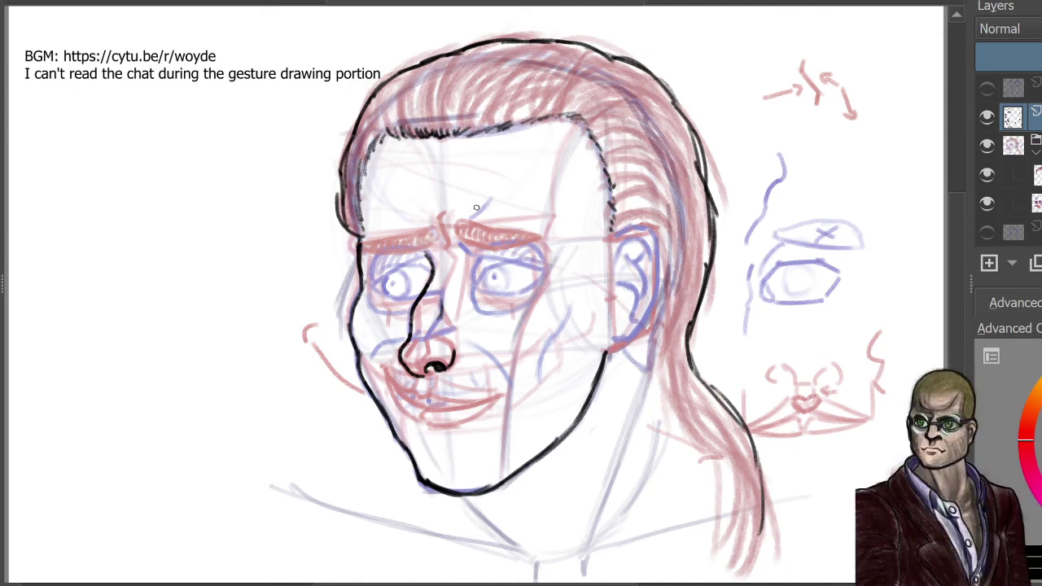
# Step: Ink the frown creases between the brows, then the near eye's lid crease and complete almond outline
pyautogui.moveTo(442, 249)
pyautogui.mouseDown()
pyautogui.moveTo(440, 205)
pyautogui.moveTo(497, 195)
pyautogui.mouseUp()
pyautogui.hotkey('ctrl', 'z')
pyautogui.hotkey('ctrl', 'z')
pyautogui.moveTo(461, 246); pyautogui.dragTo(547, 275)
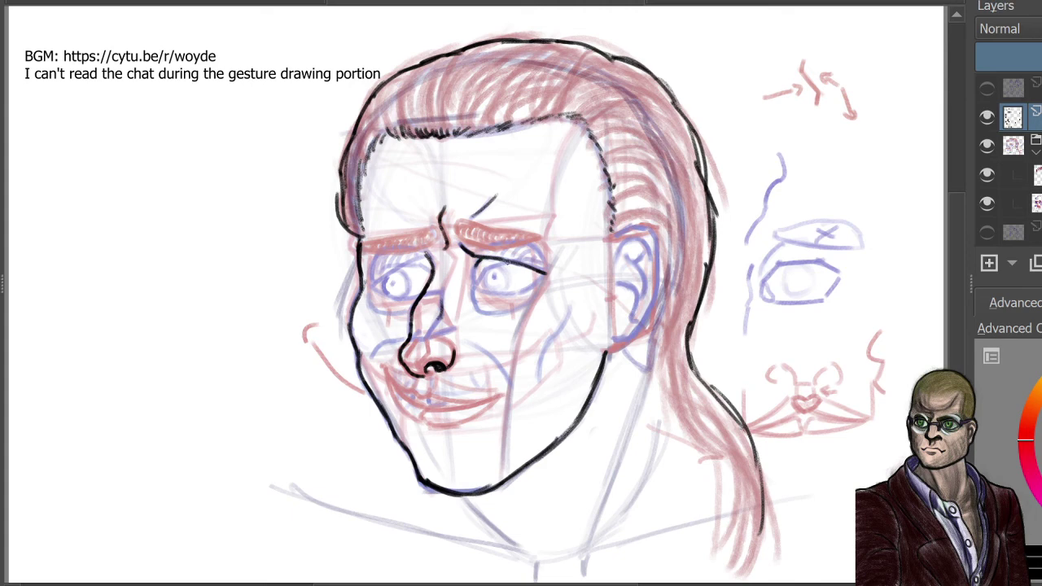
pyautogui.moveTo(508, 262)
pyautogui.mouseDown()
pyautogui.moveTo(487, 267)
pyautogui.moveTo(478, 292)
pyautogui.mouseUp()
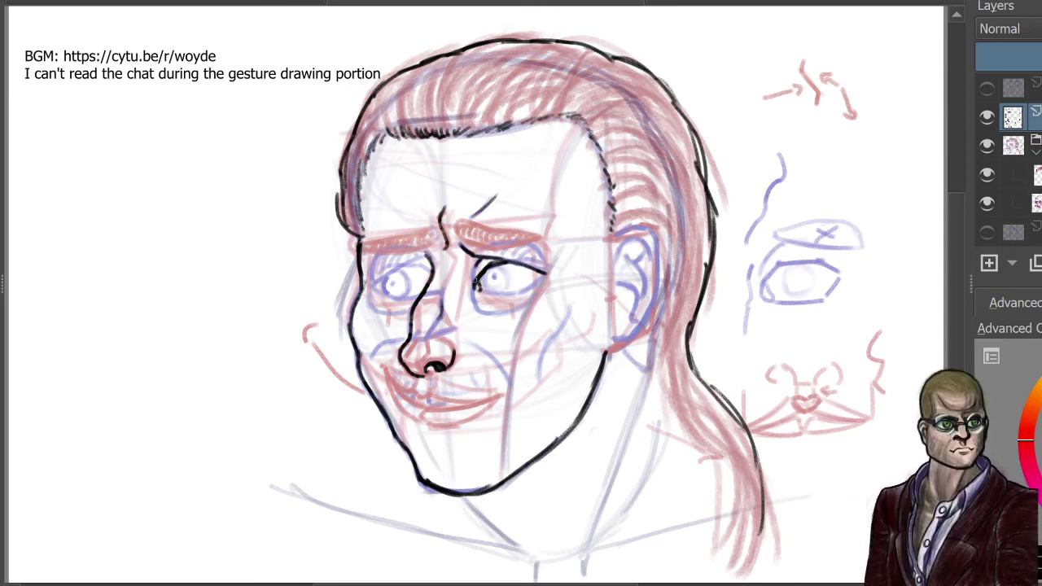
pyautogui.moveTo(481, 290)
pyautogui.mouseDown()
pyautogui.moveTo(531, 291)
pyautogui.moveTo(542, 276)
pyautogui.mouseUp()
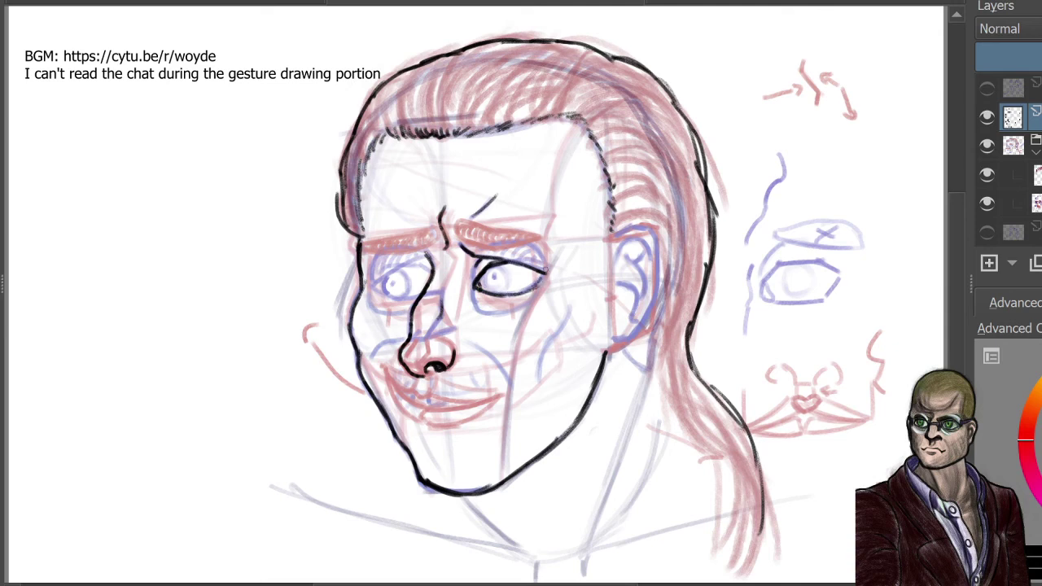
# Step: Ink the far eye's lids and crease, and outline both eyebrows in black
pyautogui.moveTo(426, 256); pyautogui.dragTo(376, 285)
pyautogui.moveTo(384, 239)
pyautogui.mouseDown()
pyautogui.moveTo(432, 231)
pyautogui.moveTo(411, 254)
pyautogui.moveTo(362, 257)
pyautogui.mouseUp()
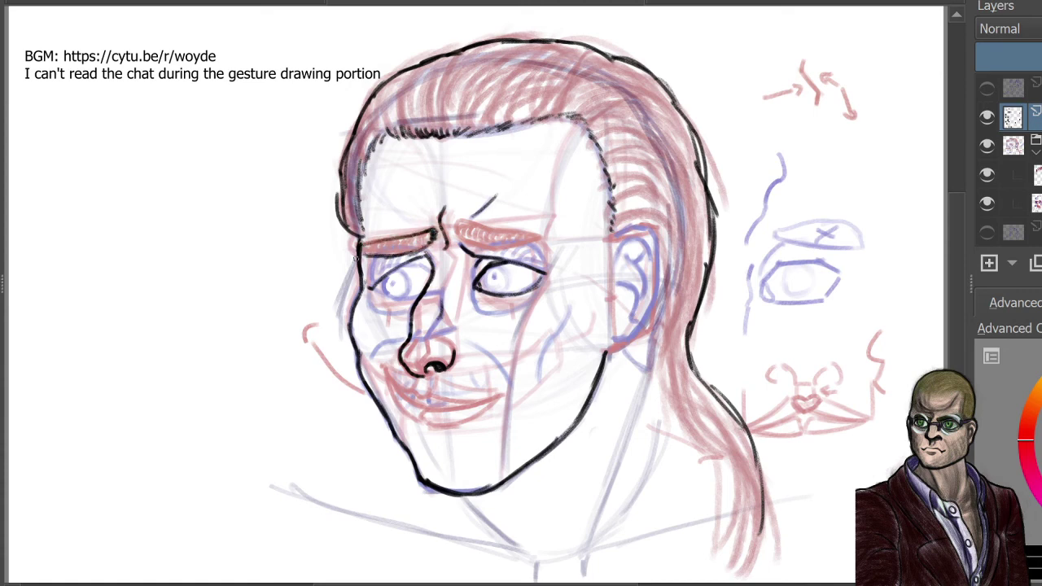
pyautogui.moveTo(456, 233)
pyautogui.mouseDown()
pyautogui.moveTo(461, 220)
pyautogui.moveTo(549, 243)
pyautogui.mouseUp()
pyautogui.moveTo(457, 233)
pyautogui.mouseDown()
pyautogui.moveTo(489, 249)
pyautogui.moveTo(550, 245)
pyautogui.moveTo(533, 247)
pyautogui.moveTo(548, 273)
pyautogui.mouseUp()
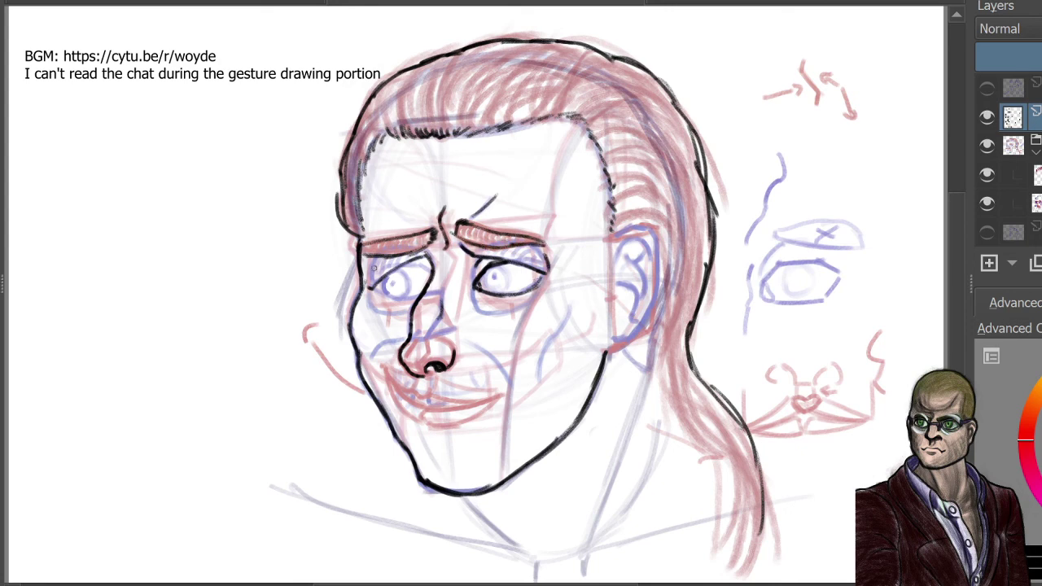
pyautogui.moveTo(374, 265); pyautogui.dragTo(374, 279)
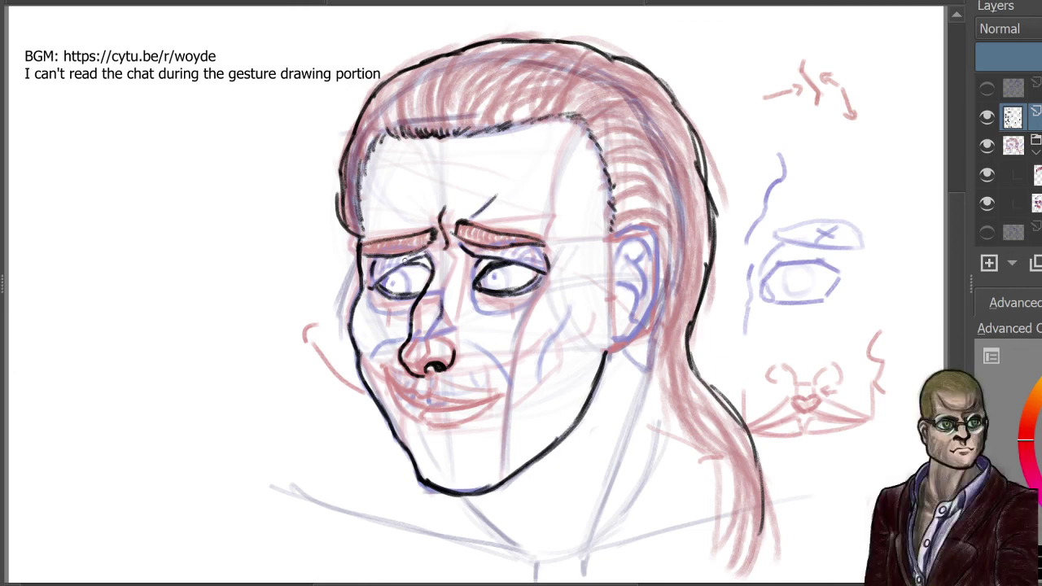
pyautogui.moveTo(405, 268)
pyautogui.mouseDown()
pyautogui.moveTo(427, 272)
pyautogui.moveTo(393, 267)
pyautogui.mouseUp()
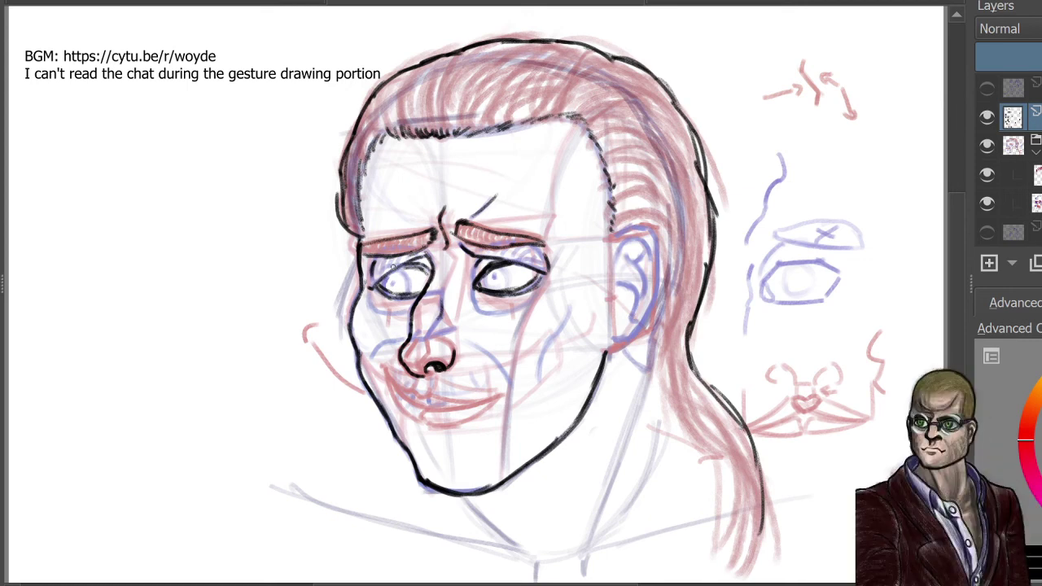
# Step: Sketch a small black side-view eyelid diagram in the margin above the eye studies, beside the red arrows
pyautogui.moveTo(859, 167)
pyautogui.mouseDown()
pyautogui.moveTo(868, 147)
pyautogui.moveTo(875, 163)
pyautogui.mouseUp()
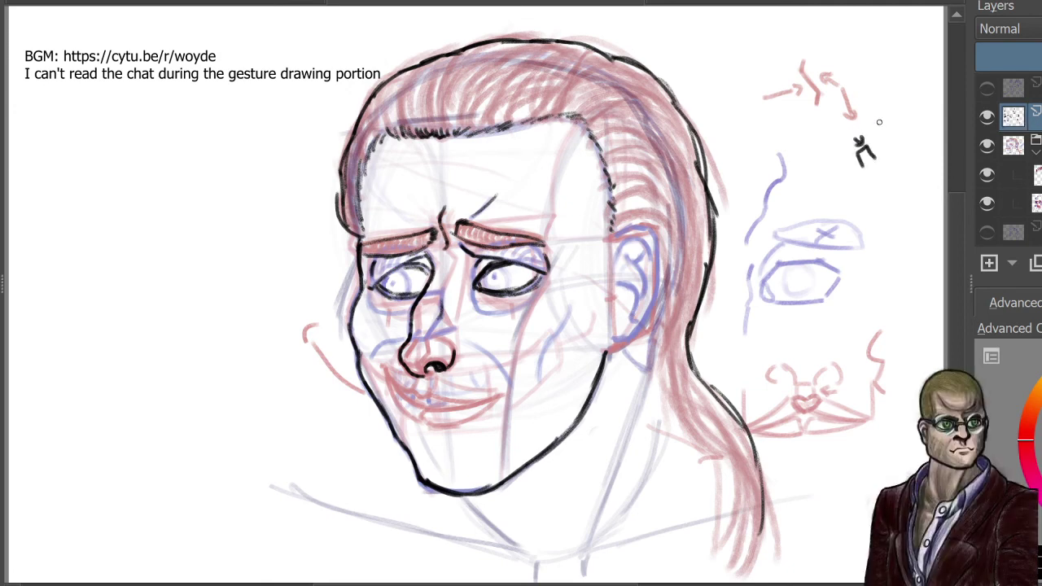
pyautogui.moveTo(867, 158)
pyautogui.mouseDown()
pyautogui.moveTo(881, 93)
pyautogui.moveTo(869, 141)
pyautogui.mouseUp()
pyautogui.moveTo(879, 97)
pyautogui.mouseDown()
pyautogui.moveTo(881, 73)
pyautogui.moveTo(889, 79)
pyautogui.mouseUp()
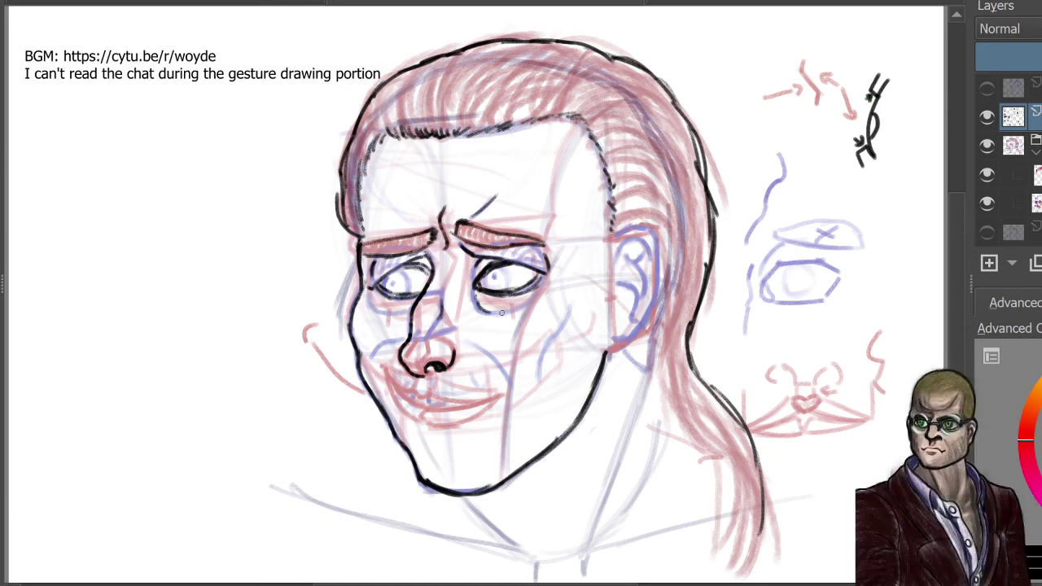
pyautogui.moveTo(491, 314)
pyautogui.mouseDown()
pyautogui.moveTo(516, 321)
pyautogui.moveTo(501, 324)
pyautogui.moveTo(546, 340)
pyautogui.mouseUp()
pyautogui.scroll(3, 1008, 440)
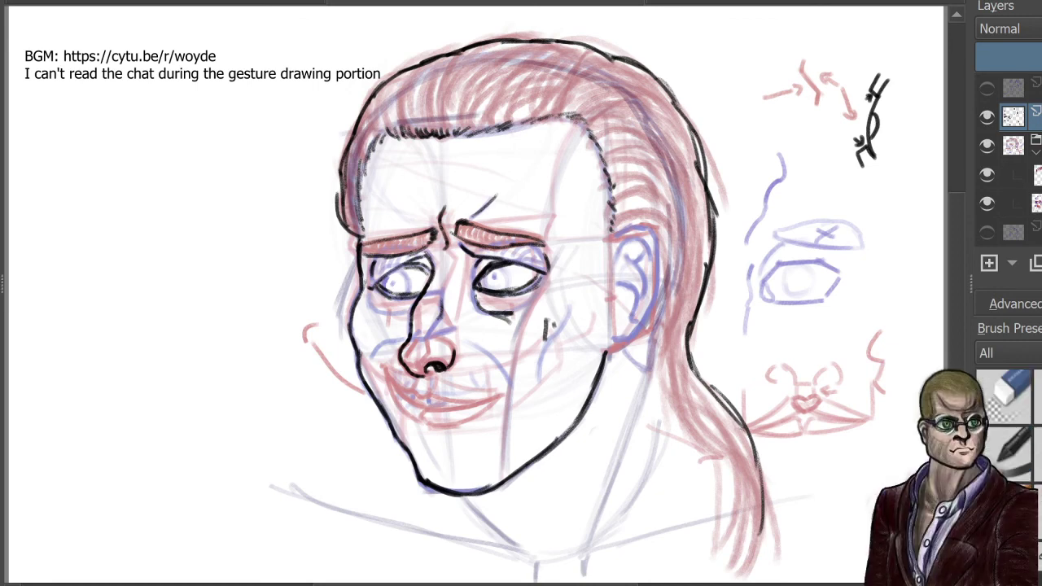
pyautogui.moveTo(536, 340)
pyautogui.mouseDown()
pyautogui.moveTo(549, 333)
pyautogui.moveTo(485, 317)
pyautogui.mouseUp()
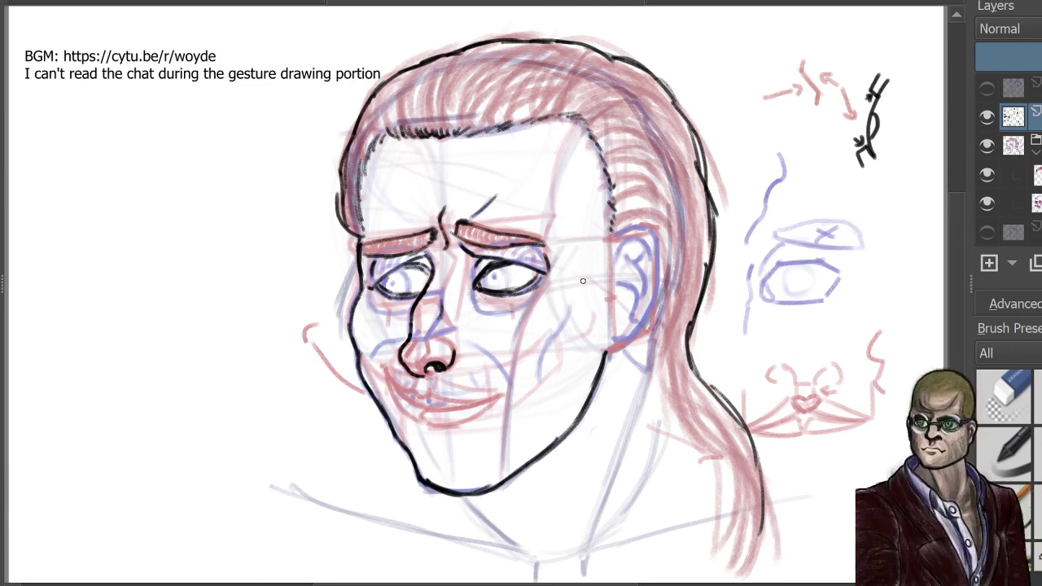
# Step: Draw a small wavy stroke in the upper margin, then ink the upper mouth line from the far corner to the near one
pyautogui.moveTo(887, 42); pyautogui.dragTo(915, 35)
pyautogui.moveTo(381, 367); pyautogui.dragTo(404, 382)
pyautogui.hotkey('ctrl', 'z')
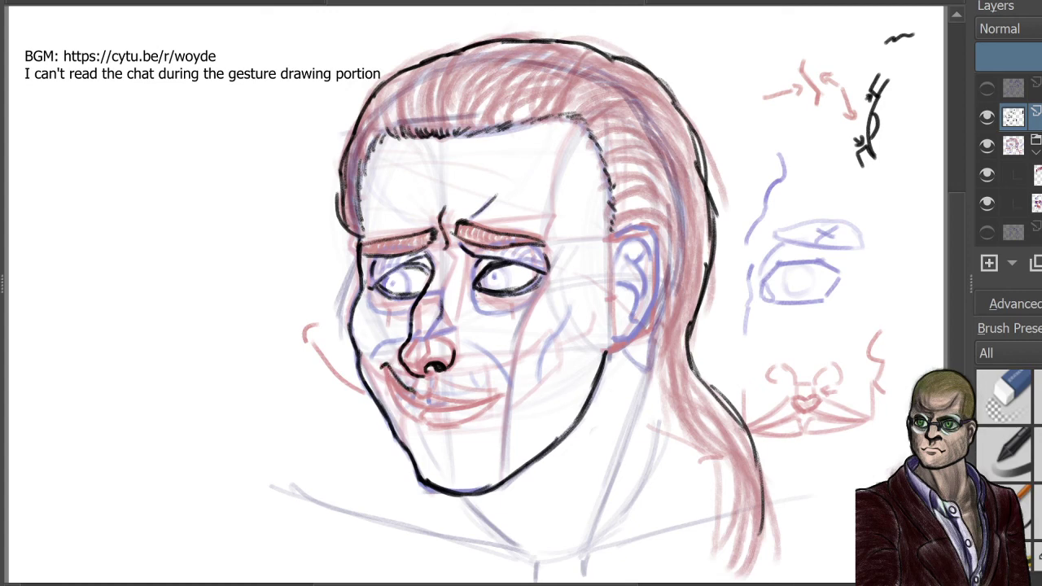
pyautogui.moveTo(439, 399); pyautogui.dragTo(483, 404)
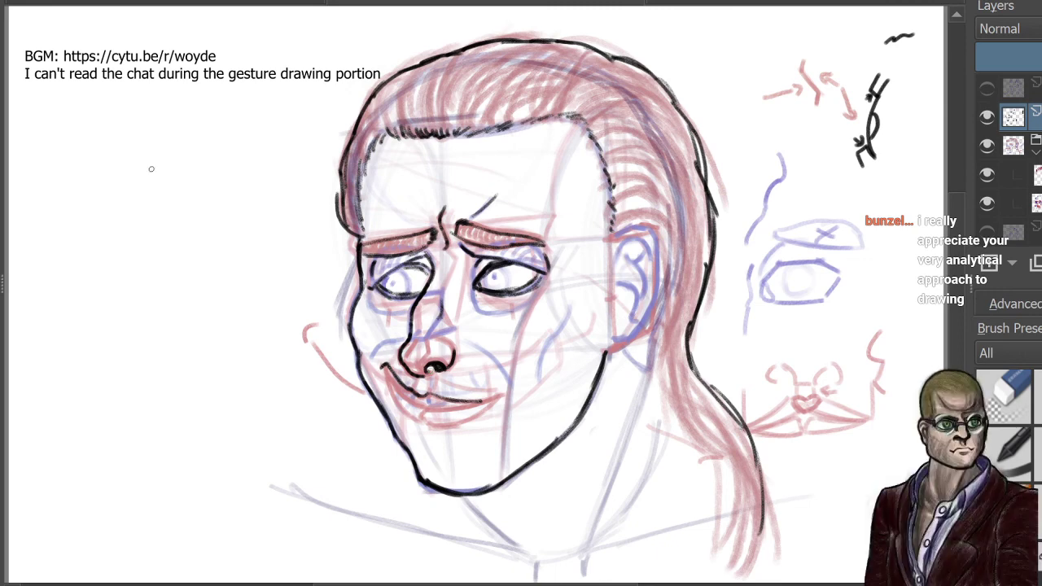
# Step: Draw a separate black lips study in the blank area beside the head, with both lip contours and the parting line
pyautogui.moveTo(140, 159); pyautogui.dragTo(220, 147)
pyautogui.moveTo(99, 159)
pyautogui.mouseDown()
pyautogui.moveTo(137, 158)
pyautogui.moveTo(163, 191)
pyautogui.moveTo(224, 140)
pyautogui.mouseUp()
pyautogui.moveTo(106, 167)
pyautogui.mouseDown()
pyautogui.moveTo(178, 178)
pyautogui.moveTo(224, 140)
pyautogui.mouseUp()
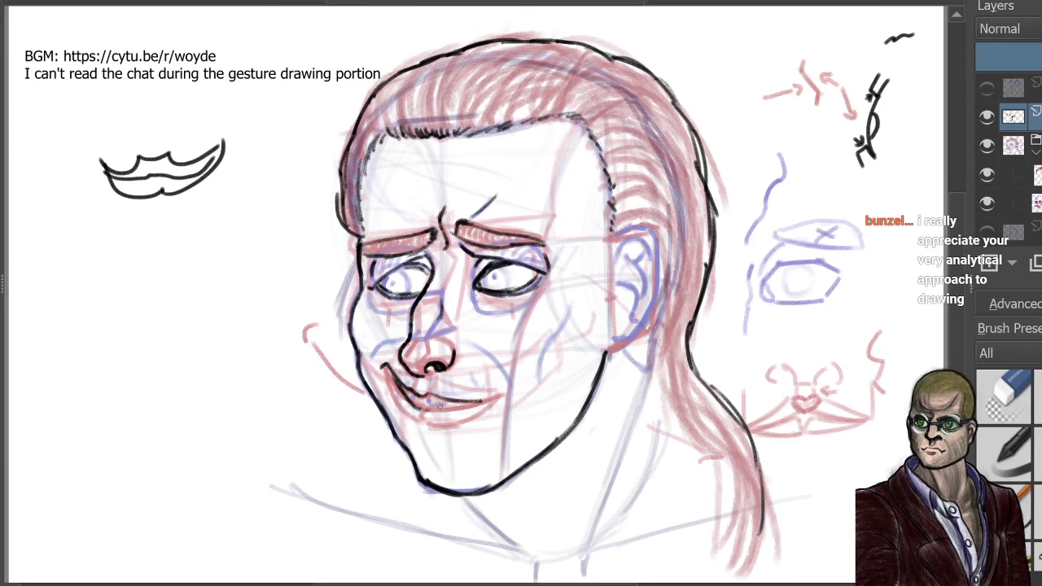
# Step: Ink the lower edge and near corner of the mouth opening, and the smile folds on both cheeks
pyautogui.moveTo(419, 407); pyautogui.dragTo(486, 398)
pyautogui.moveTo(370, 356); pyautogui.dragTo(384, 346)
pyautogui.moveTo(476, 347)
pyautogui.mouseDown()
pyautogui.moveTo(519, 394)
pyautogui.moveTo(494, 396)
pyautogui.moveTo(505, 407)
pyautogui.moveTo(492, 390)
pyautogui.mouseUp()
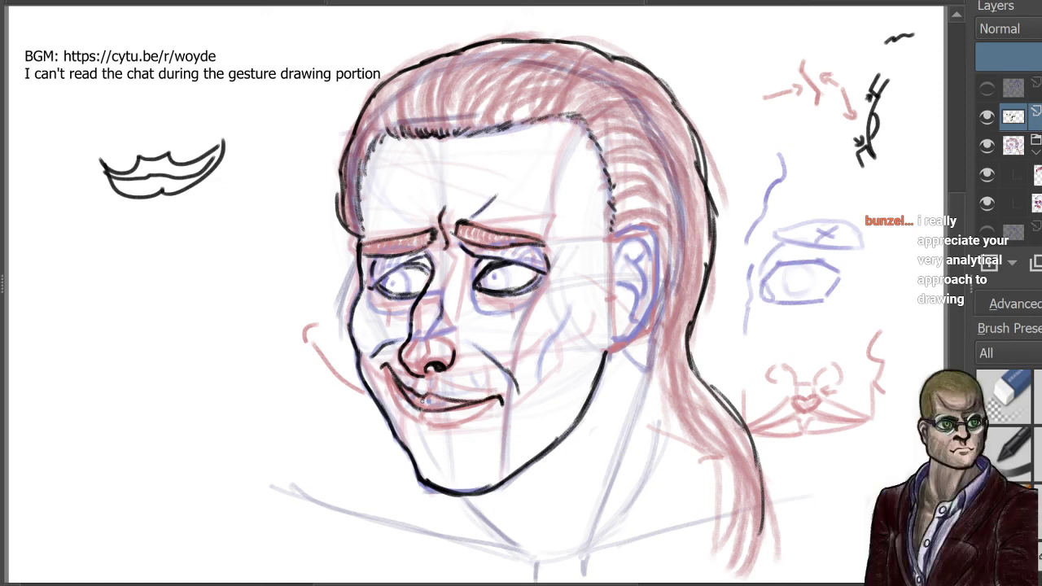
pyautogui.moveTo(425, 399); pyautogui.dragTo(440, 401)
pyautogui.hotkey('ctrl', 'z')
pyautogui.hotkey('ctrl', 'z')
pyautogui.hotkey('ctrl', 'z')
# Step: Group the line art layer, add a new layer above it inside the group, and ink the teeth in the mouth opening
pyautogui.hotkey('ctrl', 'g')
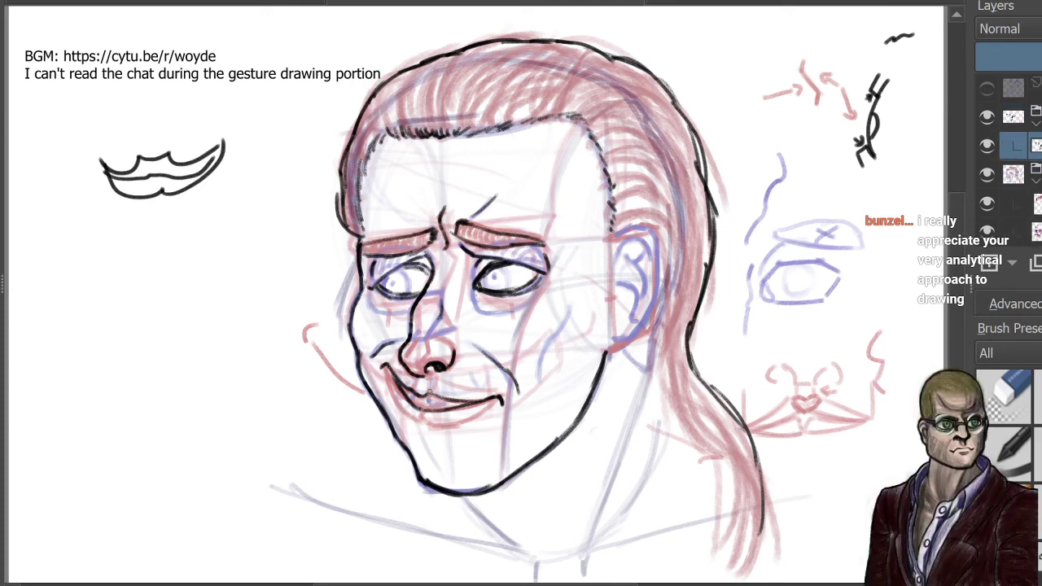
pyautogui.click(992, 261)
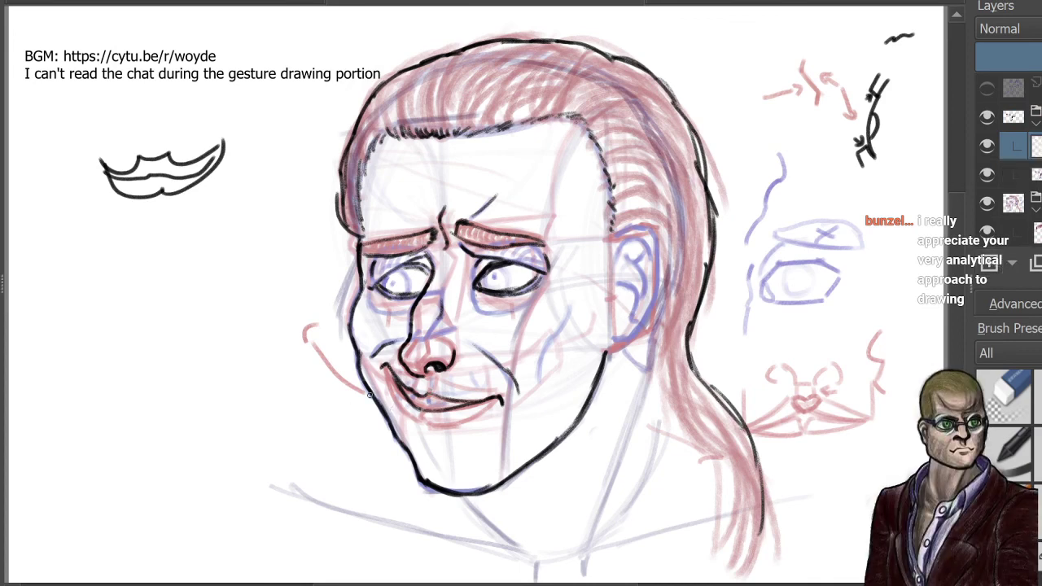
pyautogui.moveTo(415, 399); pyautogui.dragTo(439, 404)
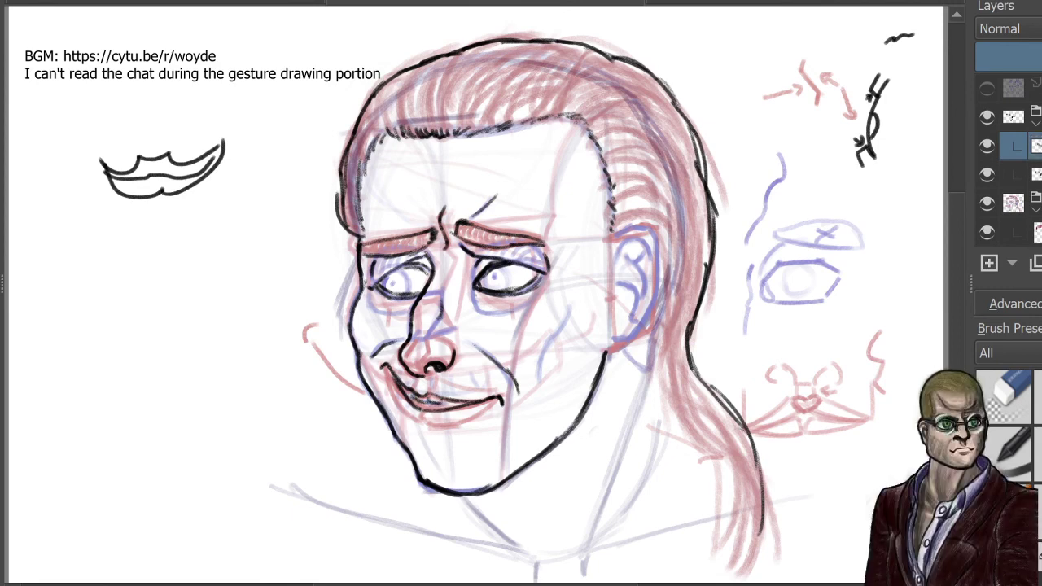
pyautogui.moveTo(440, 404); pyautogui.dragTo(452, 403)
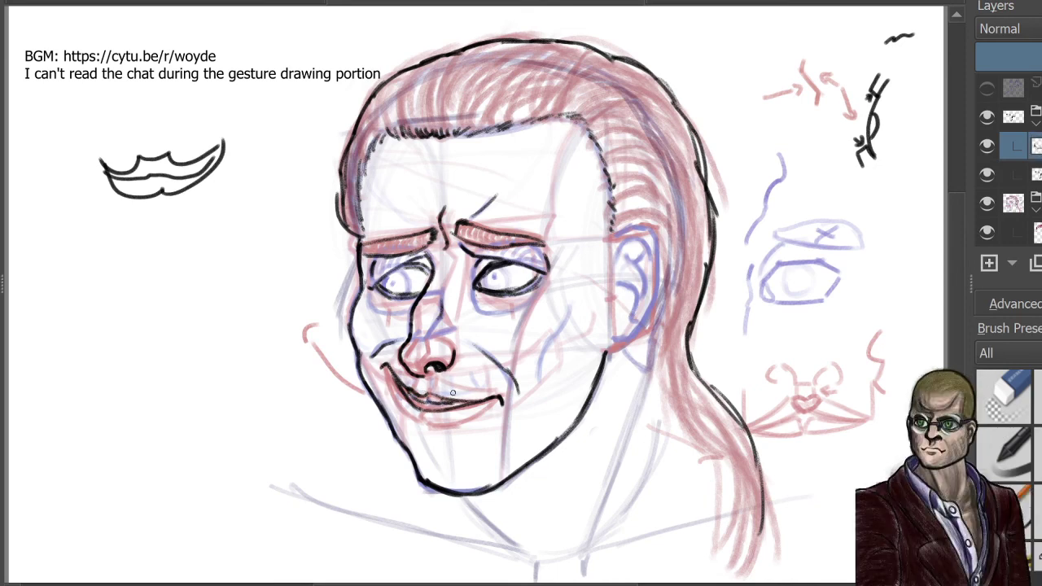
# Step: On the main line art layer, ink the near ear's outer contour and its inner folds
pyautogui.click(1018, 175)
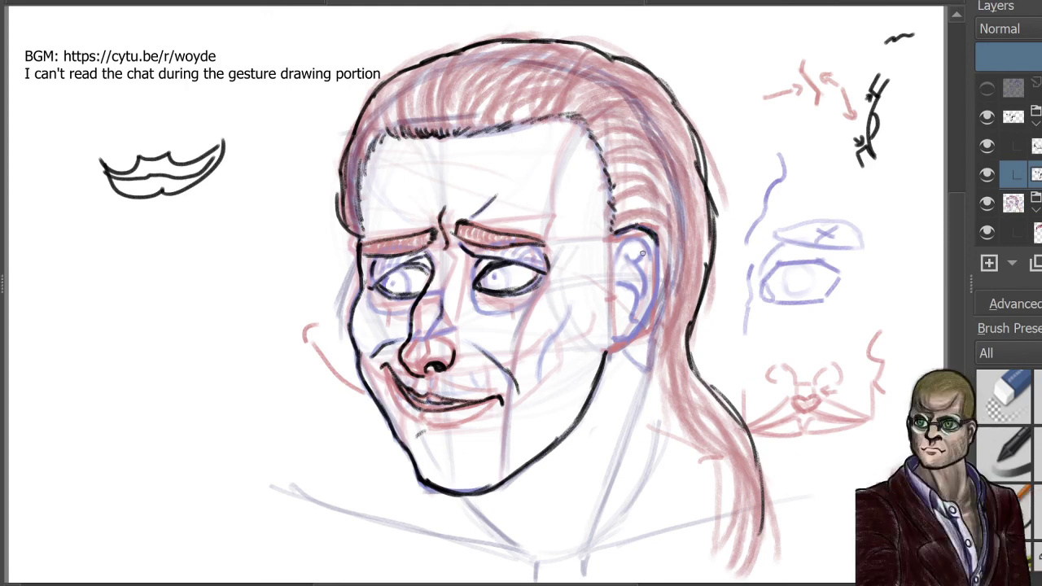
pyautogui.moveTo(611, 339)
pyautogui.mouseDown()
pyautogui.moveTo(628, 339)
pyautogui.moveTo(657, 287)
pyautogui.mouseUp()
pyautogui.moveTo(636, 324); pyautogui.dragTo(658, 283)
pyautogui.moveTo(655, 241)
pyautogui.mouseDown()
pyautogui.moveTo(658, 280)
pyautogui.moveTo(659, 269)
pyautogui.mouseUp()
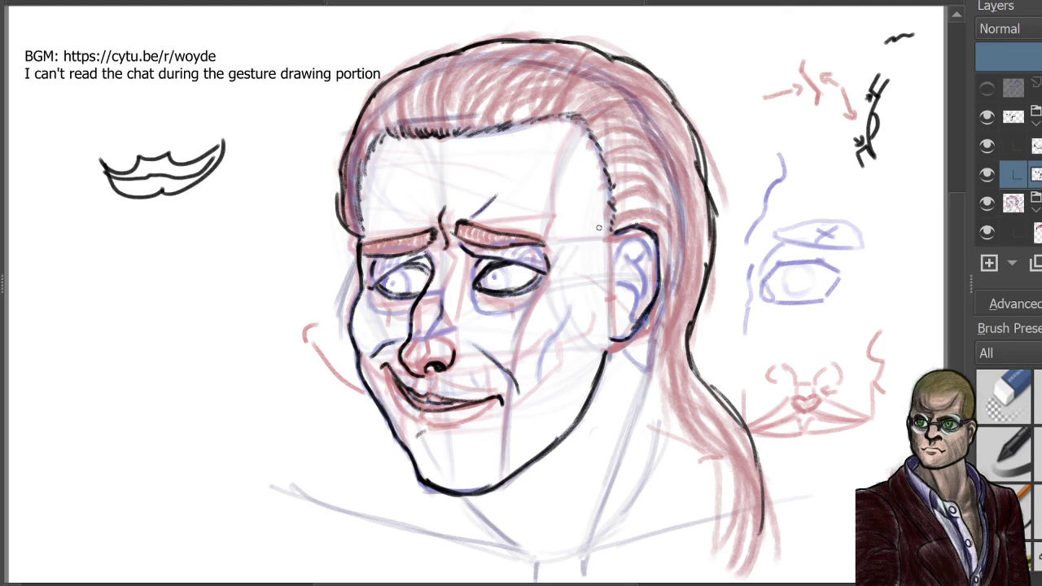
pyautogui.moveTo(626, 280)
pyautogui.mouseDown()
pyautogui.moveTo(632, 316)
pyautogui.moveTo(635, 301)
pyautogui.mouseUp()
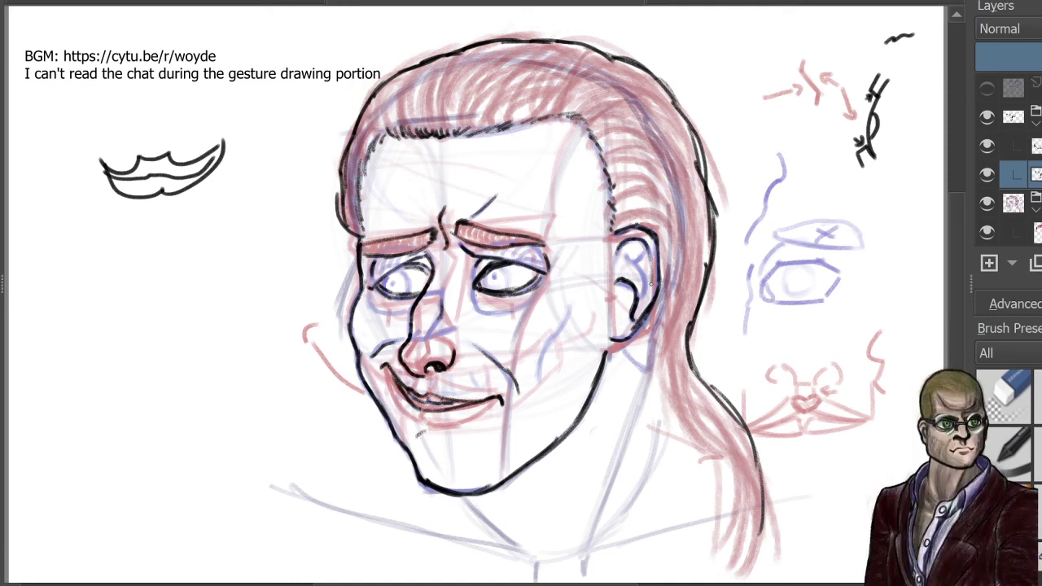
pyautogui.moveTo(652, 262); pyautogui.dragTo(642, 296)
pyautogui.moveTo(626, 253)
pyautogui.mouseDown()
pyautogui.moveTo(641, 256)
pyautogui.moveTo(643, 293)
pyautogui.moveTo(643, 251)
pyautogui.mouseUp()
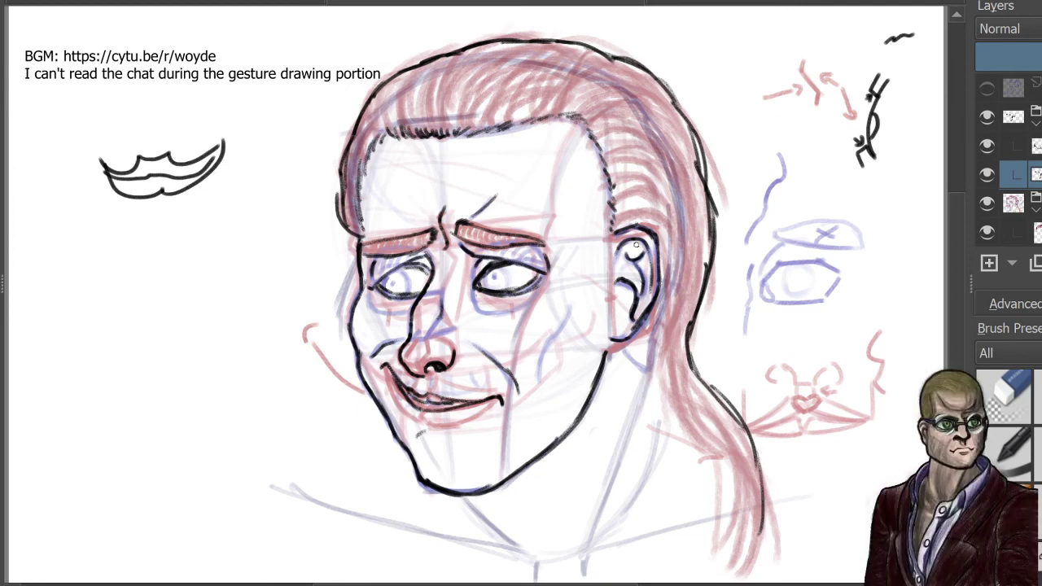
# Step: Ink the two neck lines, one from under the chin and one from behind the ear down to the collar
pyautogui.moveTo(462, 495); pyautogui.dragTo(518, 548)
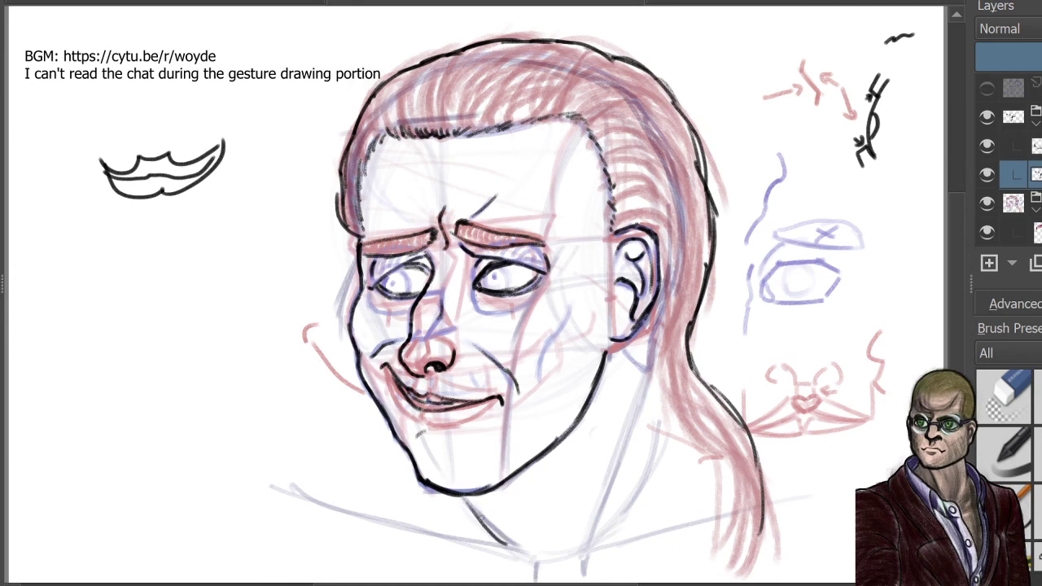
pyautogui.moveTo(655, 329)
pyautogui.mouseDown()
pyautogui.moveTo(639, 410)
pyautogui.moveTo(603, 496)
pyautogui.mouseUp()
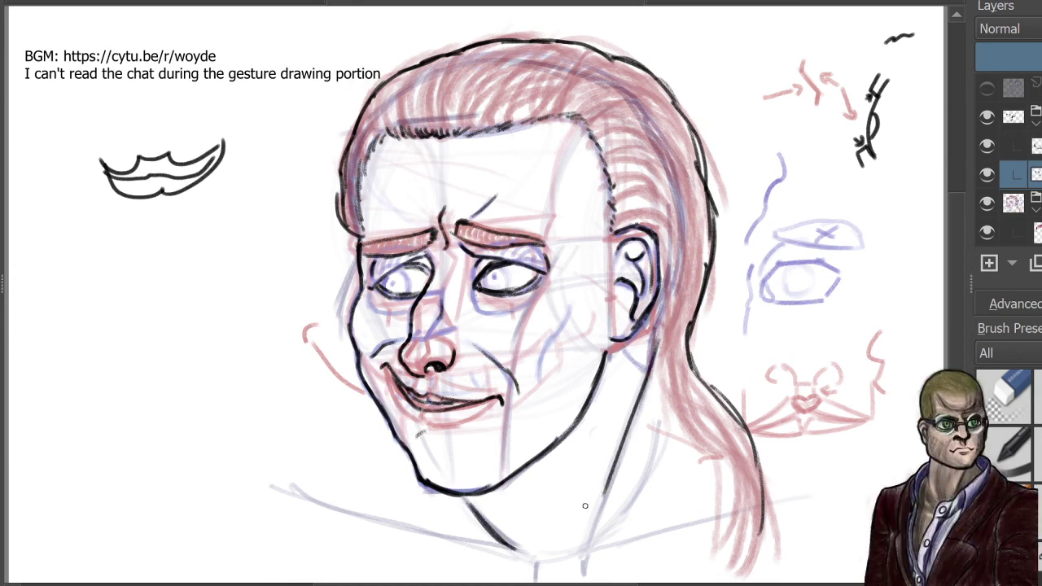
pyautogui.moveTo(627, 419); pyautogui.dragTo(579, 546)
# Step: Ink the ponytail's inner edge and loose tips with tapered strokes, and add both shoulder lines
pyautogui.moveTo(657, 355); pyautogui.dragTo(672, 412)
pyautogui.moveTo(658, 377)
pyautogui.mouseDown()
pyautogui.moveTo(678, 425)
pyautogui.moveTo(699, 442)
pyautogui.mouseUp()
pyautogui.moveTo(668, 394)
pyautogui.mouseDown()
pyautogui.moveTo(712, 467)
pyautogui.moveTo(705, 492)
pyautogui.mouseUp()
pyautogui.moveTo(715, 447)
pyautogui.mouseDown()
pyautogui.moveTo(709, 510)
pyautogui.moveTo(720, 502)
pyautogui.mouseUp()
pyautogui.moveTo(715, 499)
pyautogui.mouseDown()
pyautogui.moveTo(707, 522)
pyautogui.moveTo(716, 518)
pyautogui.moveTo(707, 547)
pyautogui.mouseUp()
pyautogui.moveTo(728, 529); pyautogui.dragTo(720, 567)
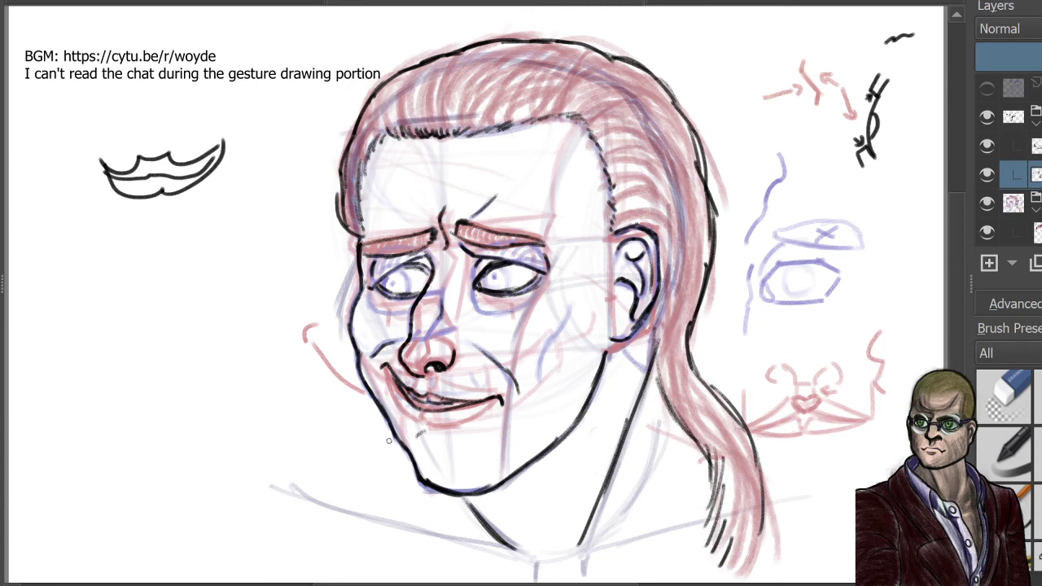
pyautogui.moveTo(394, 442); pyautogui.dragTo(271, 489)
pyautogui.moveTo(763, 441); pyautogui.dragTo(852, 498)
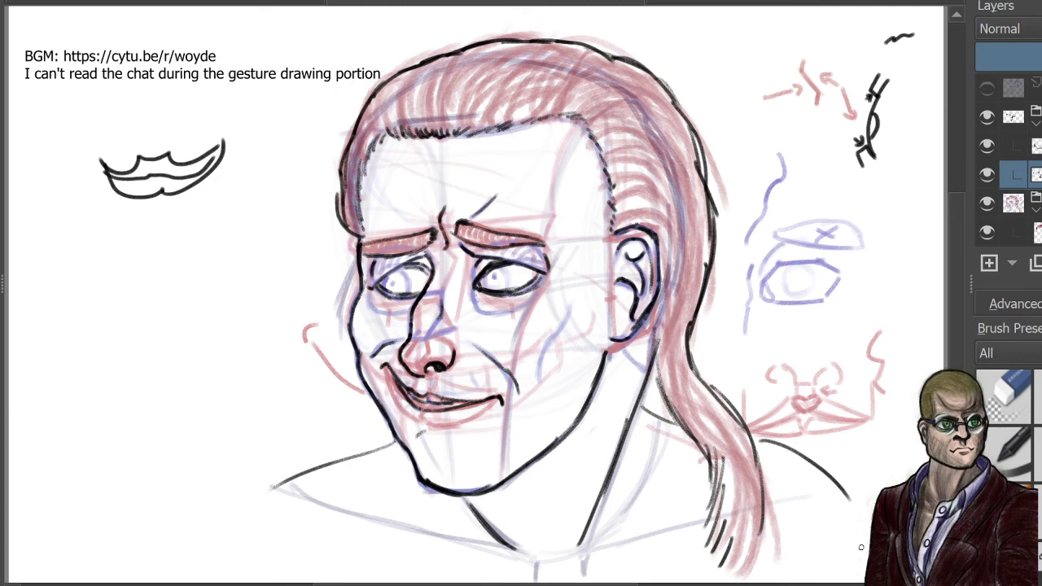
# Step: Collapse both layer groups and briefly hide the sketch group to examine the line art on its own
pyautogui.click(1036, 123)
pyautogui.click(1036, 150)
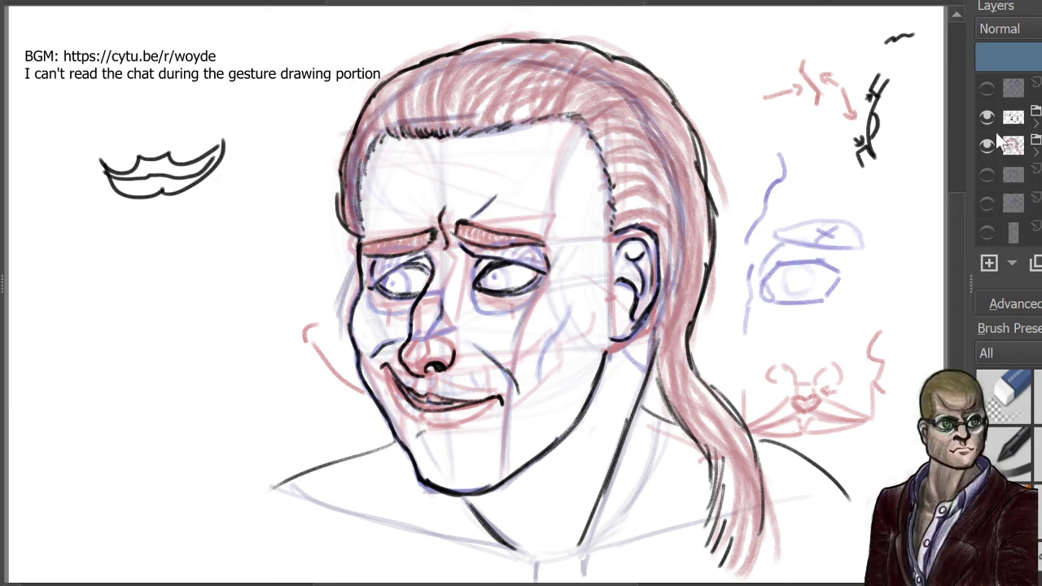
pyautogui.click(987, 143)
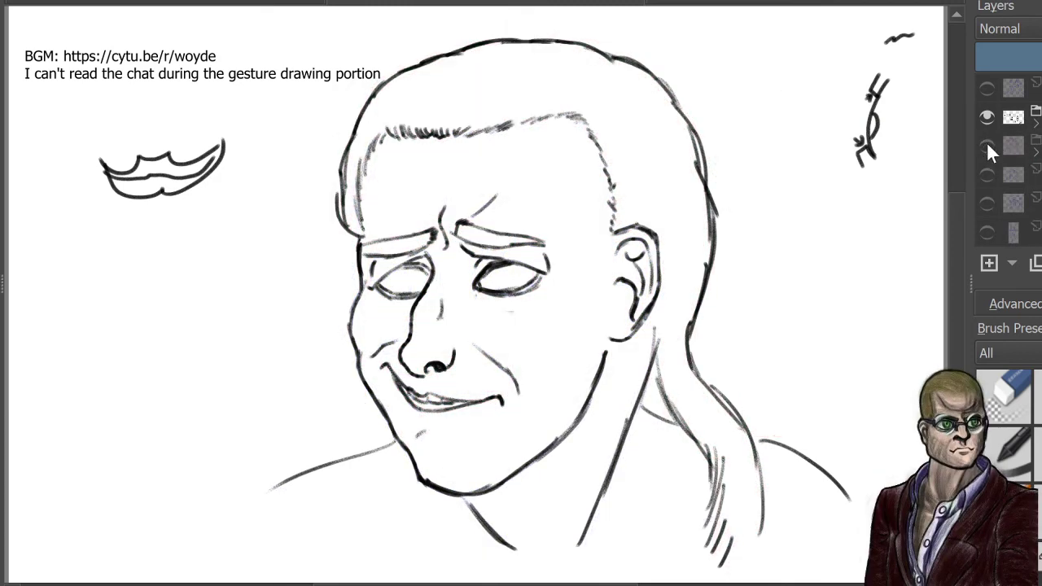
pyautogui.click(987, 144)
# Step: On the upper layer inside the line art group, ink the iris and pupil of both eyes
pyautogui.click(1018, 116)
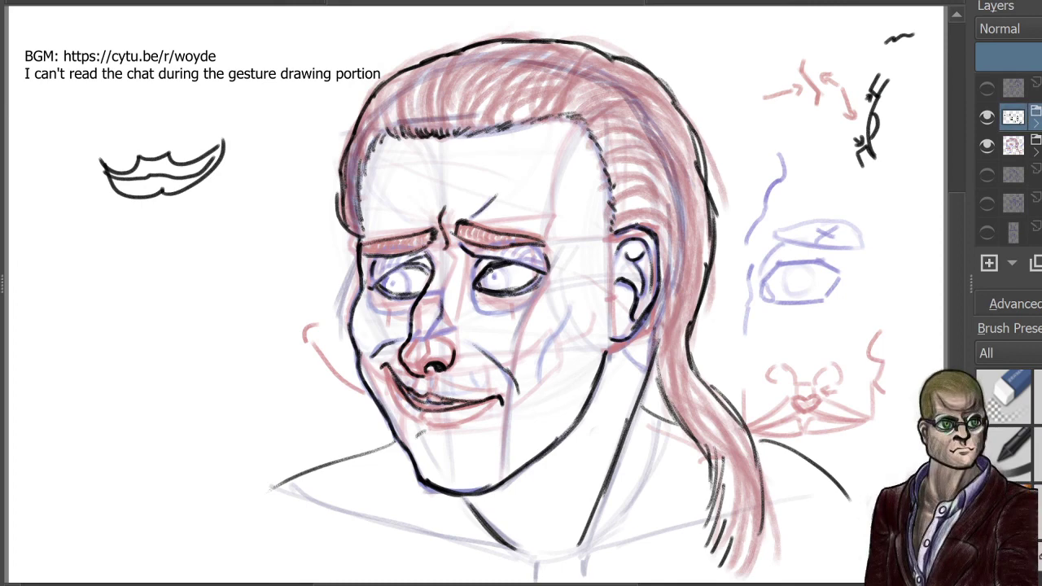
pyautogui.click(1037, 124)
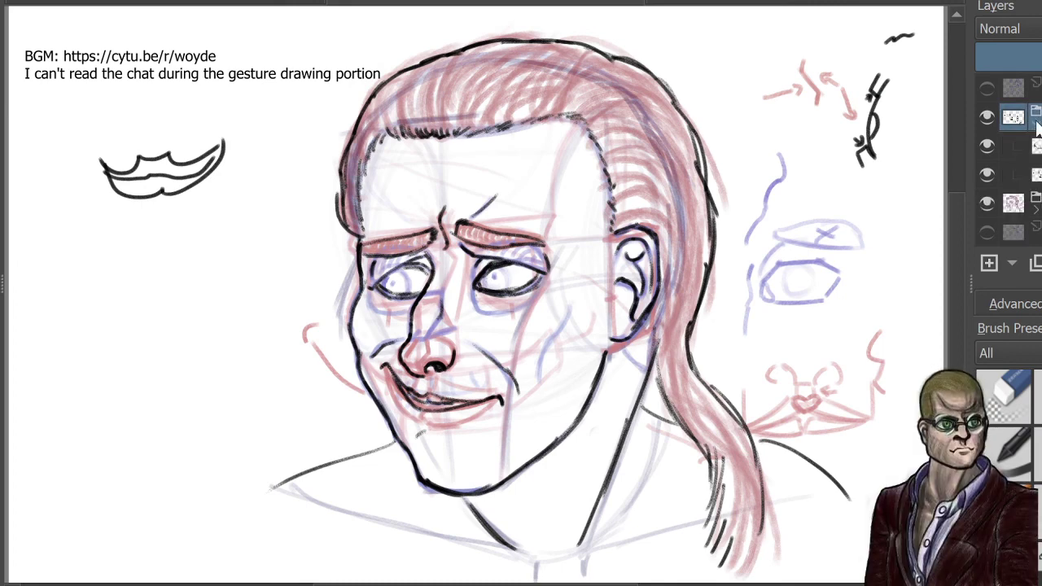
pyautogui.click(1034, 146)
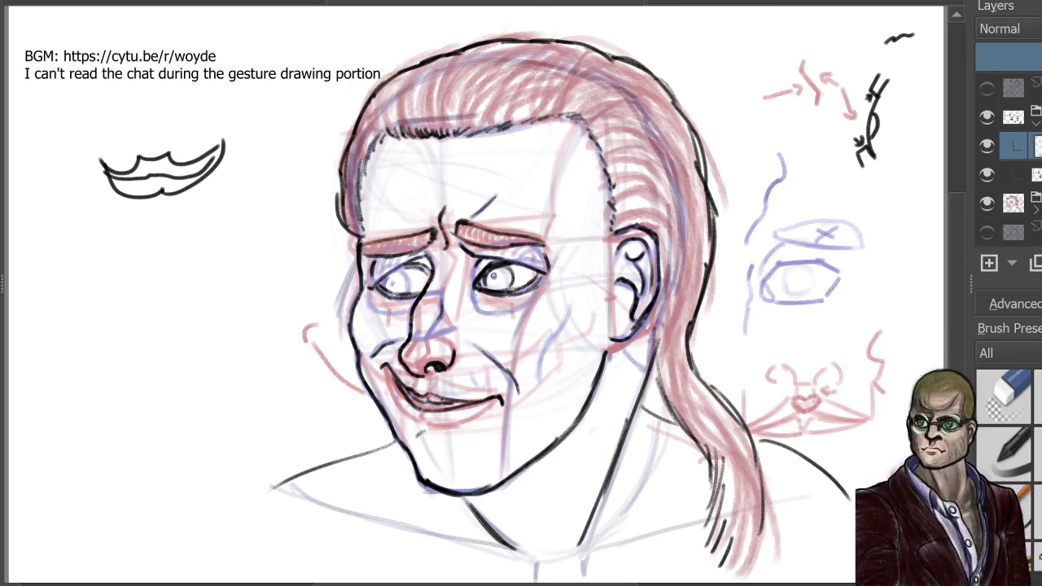
pyautogui.moveTo(494, 276); pyautogui.dragTo(498, 267)
pyautogui.moveTo(401, 281); pyautogui.dragTo(396, 282)
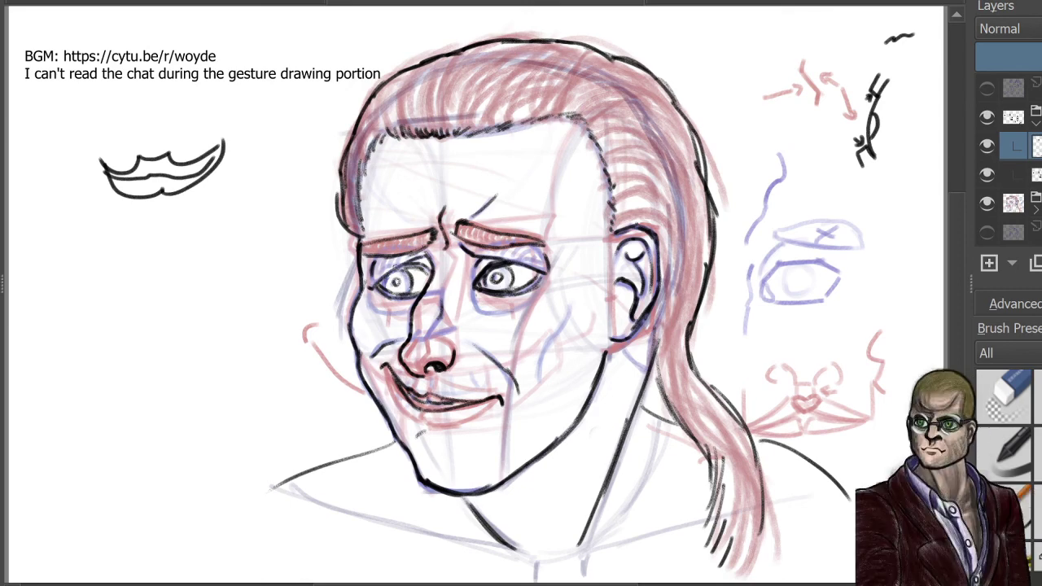
# Step: Hide and collapse the existing line art group, keep the sketch group visible, and add a new empty layer inside its own group above them
pyautogui.click(988, 203)
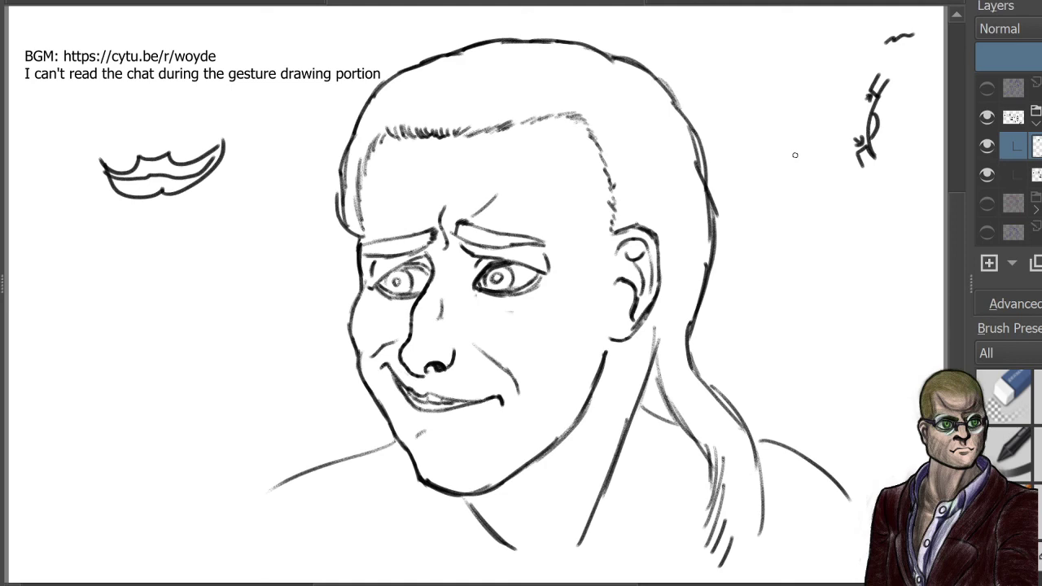
pyautogui.click(988, 116)
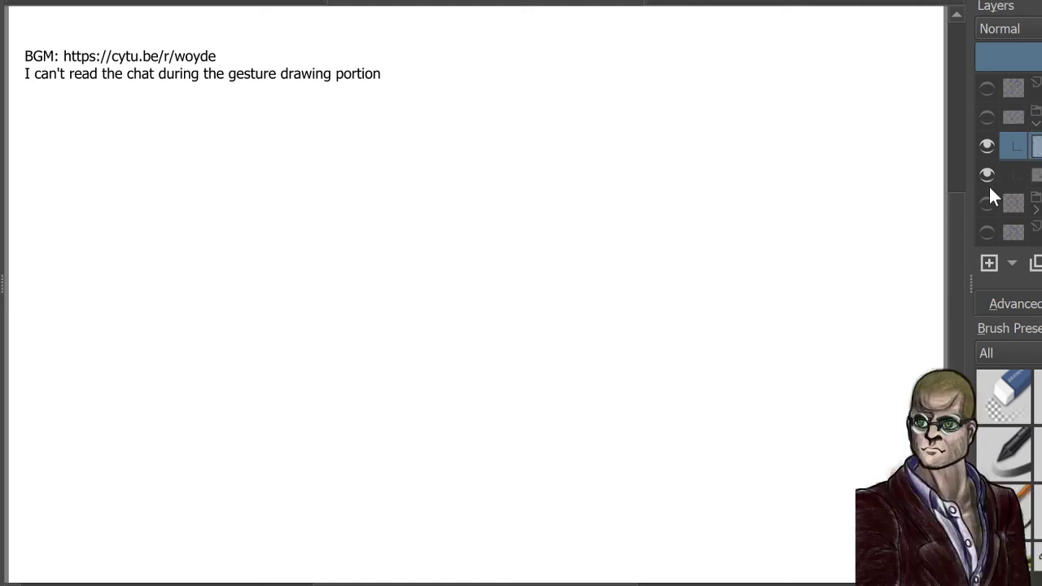
pyautogui.click(988, 202)
pyautogui.click(1035, 123)
pyautogui.click(1027, 119)
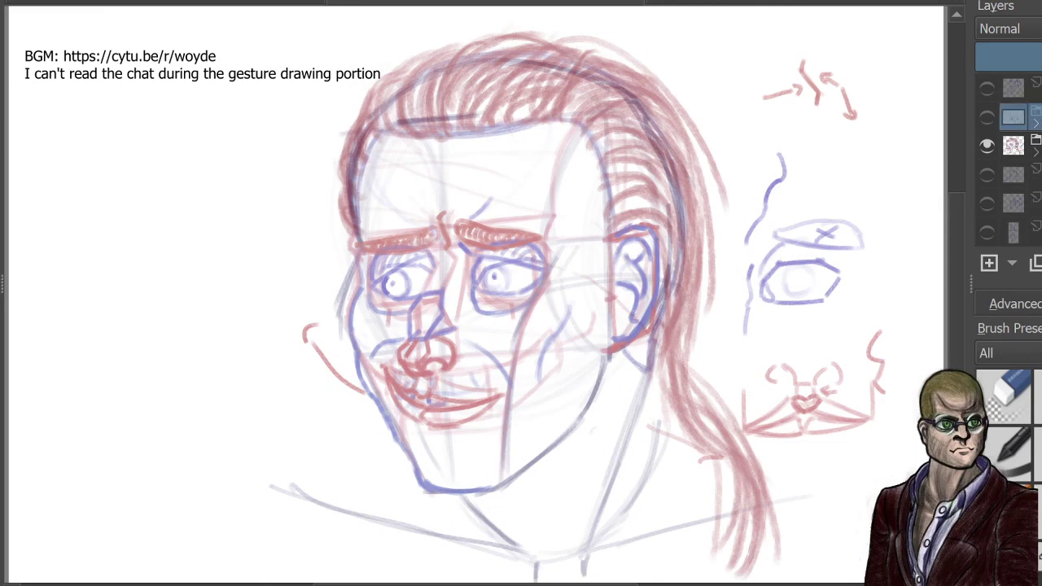
pyautogui.click(990, 263)
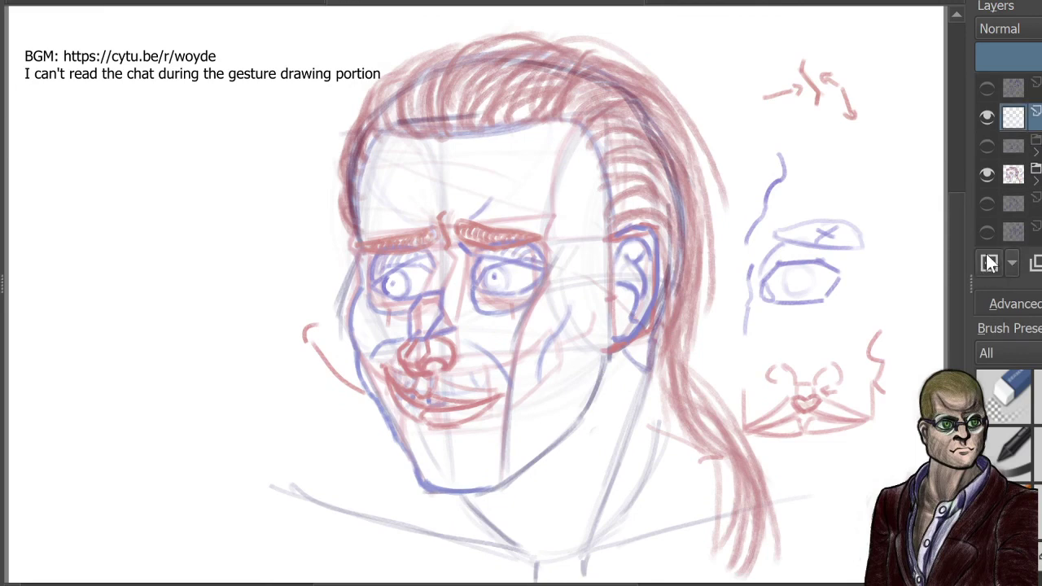
pyautogui.hotkey('ctrl', 'g')
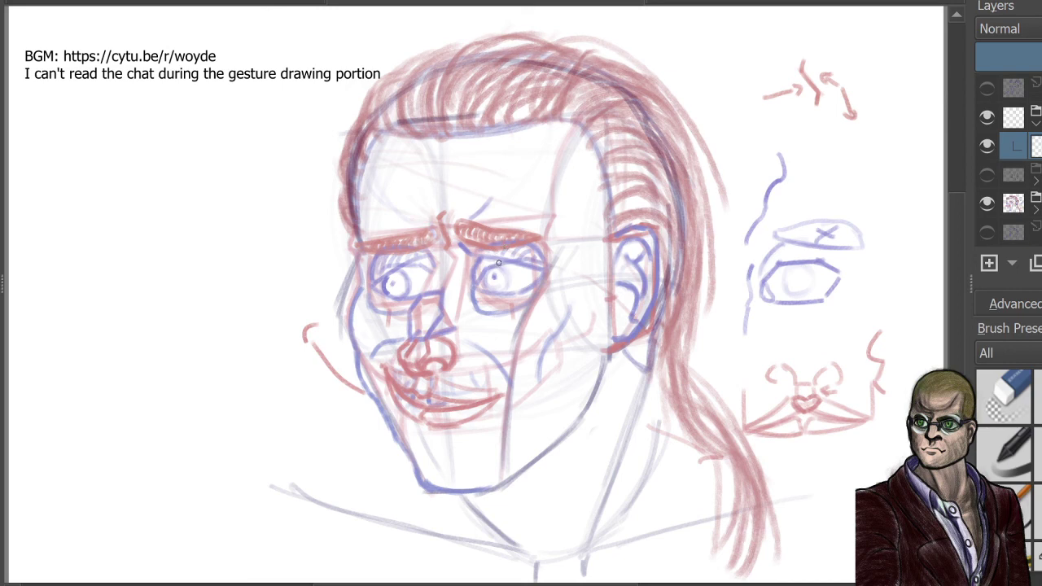
# Step: Ink the almond-shaped outlines of both eyes over the sketch on the new layer
pyautogui.moveTo(514, 261)
pyautogui.mouseDown()
pyautogui.moveTo(491, 268)
pyautogui.moveTo(528, 265)
pyautogui.moveTo(543, 277)
pyautogui.mouseUp()
pyautogui.moveTo(495, 267); pyautogui.dragTo(480, 292)
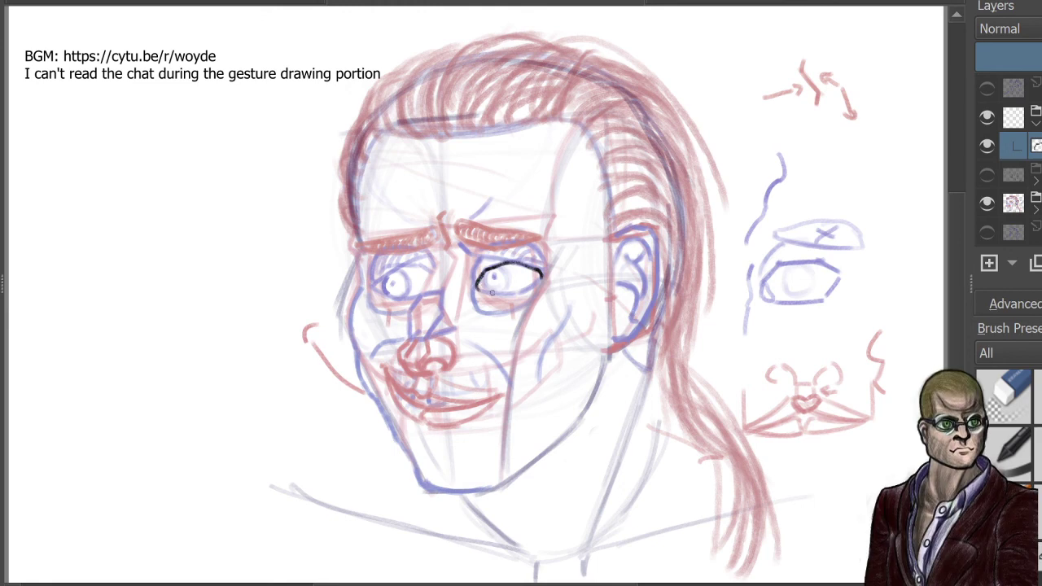
pyautogui.moveTo(479, 283)
pyautogui.mouseDown()
pyautogui.moveTo(512, 292)
pyautogui.moveTo(480, 268)
pyautogui.moveTo(528, 288)
pyautogui.moveTo(537, 259)
pyautogui.moveTo(523, 298)
pyautogui.moveTo(485, 270)
pyautogui.moveTo(511, 295)
pyautogui.mouseUp()
pyautogui.press('e')
pyautogui.press('e')
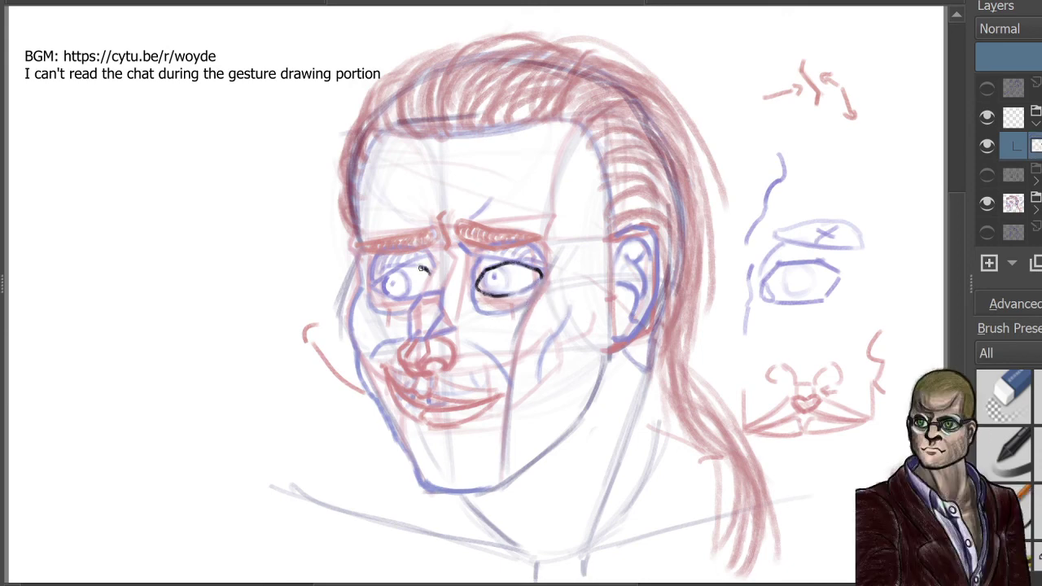
pyautogui.moveTo(430, 272)
pyautogui.mouseDown()
pyautogui.moveTo(407, 266)
pyautogui.moveTo(373, 291)
pyautogui.mouseUp()
# Step: Ink a single short curve for the far side of the nose tip
pyautogui.moveTo(411, 329)
pyautogui.mouseDown()
pyautogui.moveTo(401, 346)
pyautogui.moveTo(412, 336)
pyautogui.moveTo(416, 359)
pyautogui.mouseUp()
pyautogui.press('e')
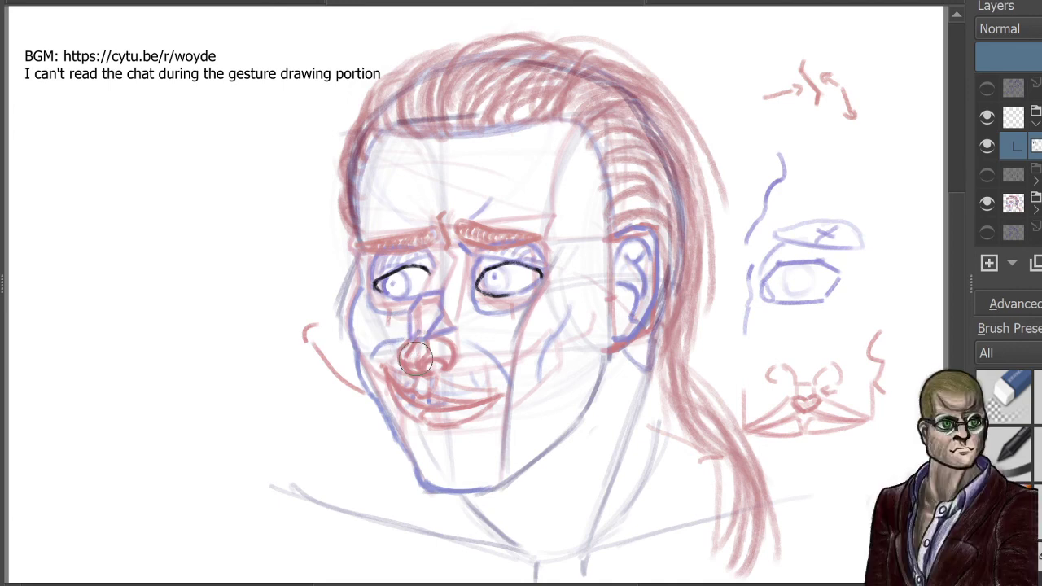
pyautogui.press('e')
pyautogui.moveTo(409, 341)
pyautogui.mouseDown()
pyautogui.moveTo(400, 357)
pyautogui.moveTo(413, 373)
pyautogui.mouseUp()
# Step: Ink the far contour of the face from the brow over the rounded cheekbone and along the jaw to the chin
pyautogui.moveTo(362, 254)
pyautogui.mouseDown()
pyautogui.moveTo(367, 295)
pyautogui.moveTo(353, 343)
pyautogui.mouseUp()
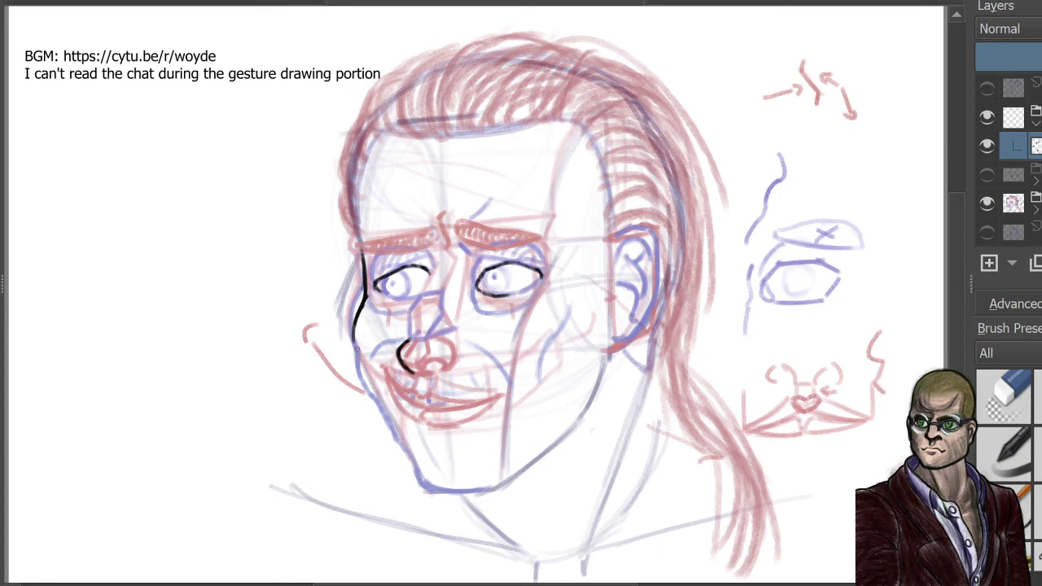
pyautogui.moveTo(355, 341)
pyautogui.mouseDown()
pyautogui.moveTo(365, 386)
pyautogui.moveTo(356, 363)
pyautogui.moveTo(362, 377)
pyautogui.mouseUp()
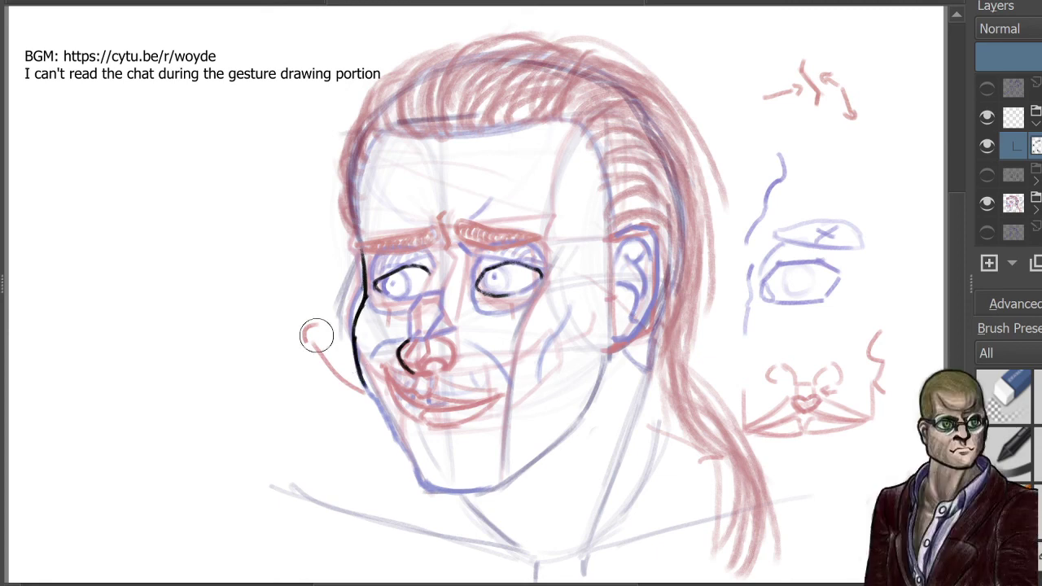
pyautogui.moveTo(369, 312)
pyautogui.mouseDown()
pyautogui.moveTo(353, 367)
pyautogui.moveTo(363, 383)
pyautogui.mouseUp()
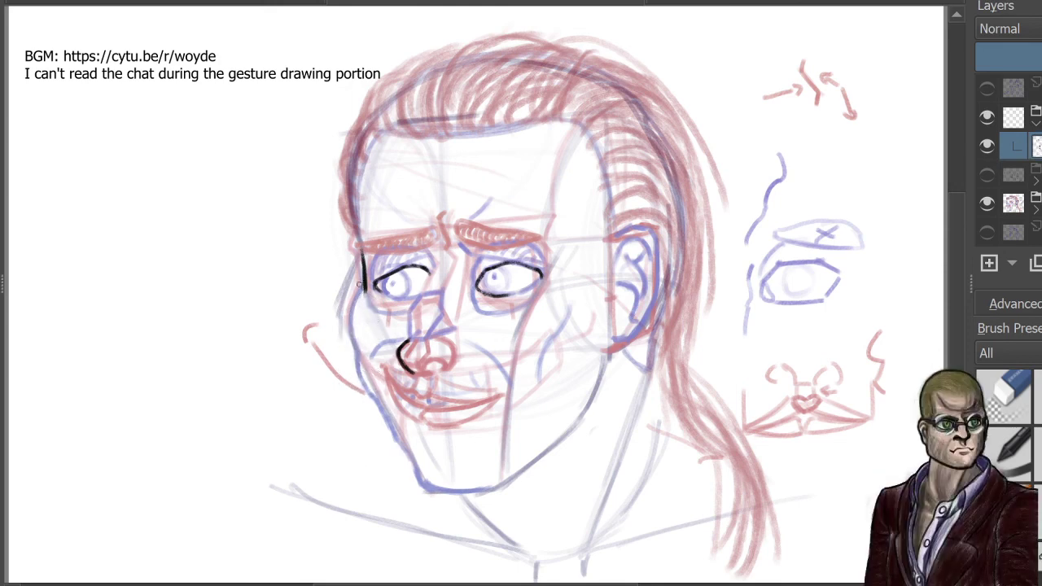
pyautogui.moveTo(363, 285)
pyautogui.mouseDown()
pyautogui.moveTo(352, 336)
pyautogui.moveTo(363, 373)
pyautogui.mouseUp()
pyautogui.moveTo(355, 324)
pyautogui.mouseDown()
pyautogui.moveTo(361, 378)
pyautogui.moveTo(394, 430)
pyautogui.mouseUp()
pyautogui.moveTo(393, 430); pyautogui.dragTo(429, 487)
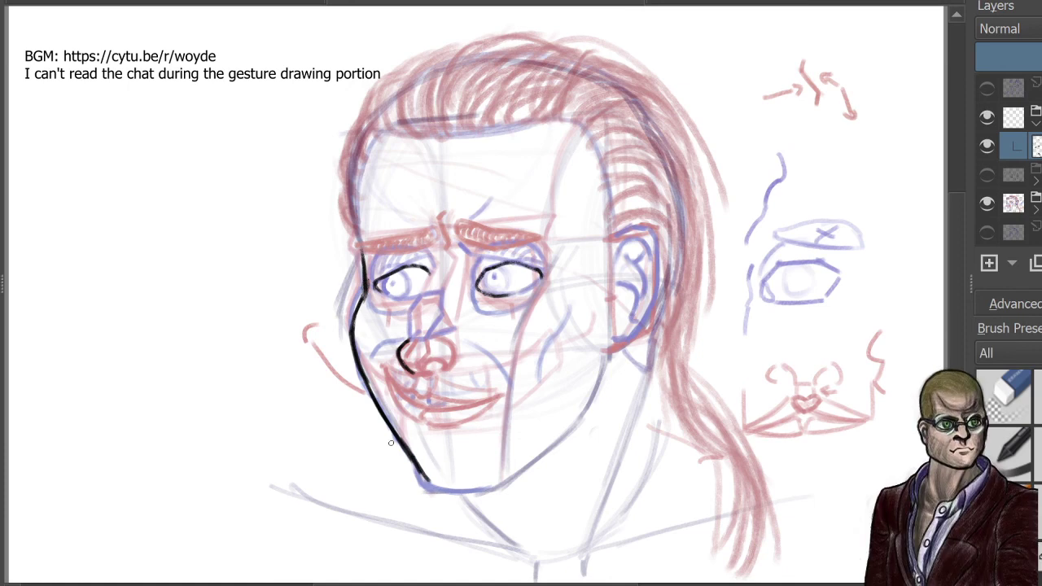
pyautogui.hotkey('ctrl', 'z')
pyautogui.hotkey('ctrl', 'z')
pyautogui.hotkey('ctrl', 'z')
pyautogui.moveTo(396, 432)
pyautogui.mouseDown()
pyautogui.moveTo(430, 479)
pyautogui.moveTo(473, 489)
pyautogui.mouseUp()
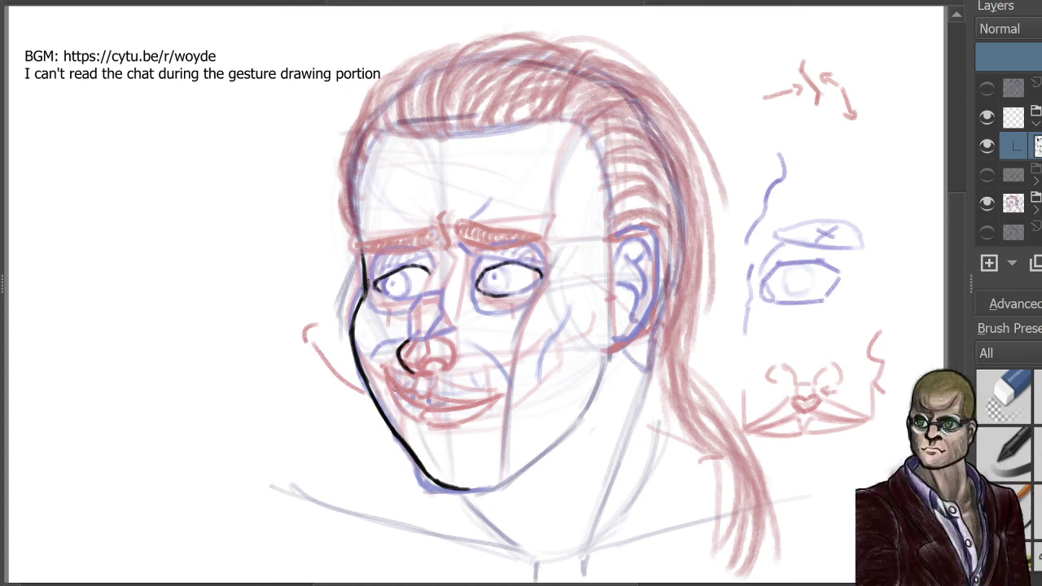
# Step: Ink the smiling mouth with a second line beneath it, and the near jawline from below the ear to the chin
pyautogui.moveTo(381, 373)
pyautogui.mouseDown()
pyautogui.moveTo(465, 404)
pyautogui.moveTo(516, 395)
pyautogui.mouseUp()
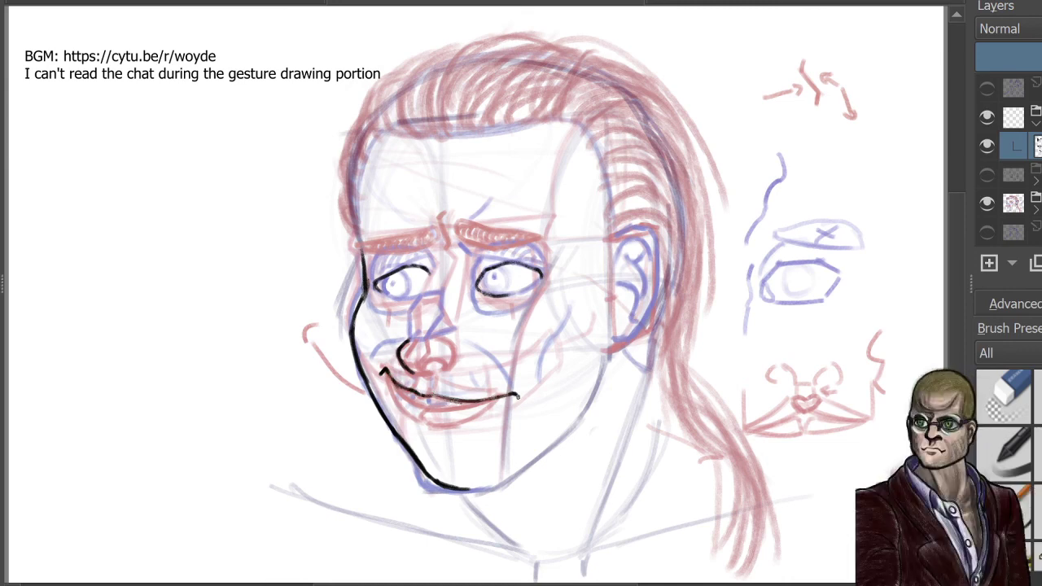
pyautogui.moveTo(397, 387)
pyautogui.mouseDown()
pyautogui.moveTo(424, 405)
pyautogui.moveTo(470, 404)
pyautogui.mouseUp()
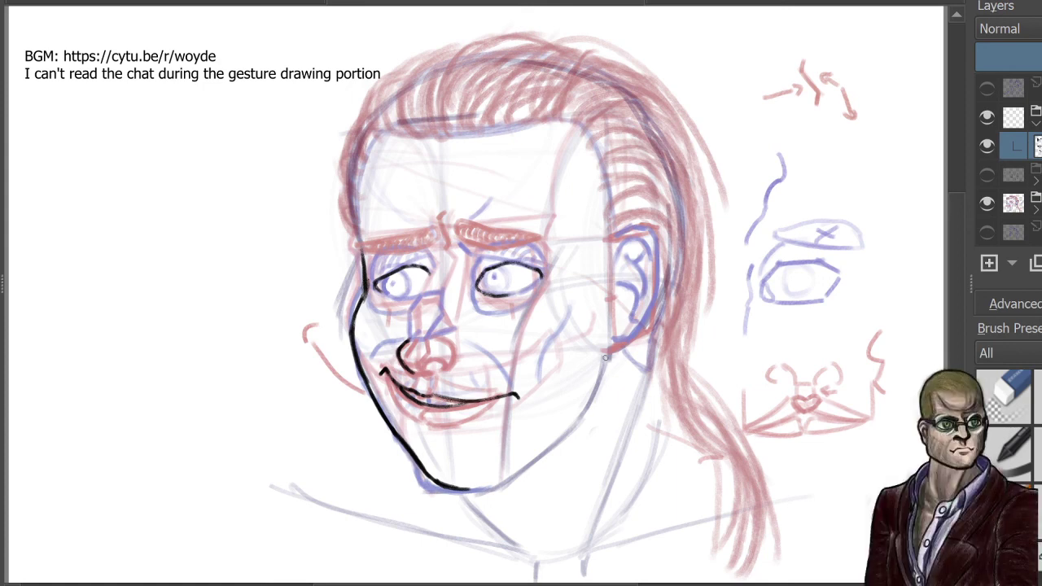
pyautogui.moveTo(606, 356); pyautogui.dragTo(581, 410)
pyautogui.moveTo(604, 359)
pyautogui.mouseDown()
pyautogui.moveTo(537, 451)
pyautogui.moveTo(482, 487)
pyautogui.mouseUp()
pyautogui.moveTo(531, 454); pyautogui.dragTo(469, 492)
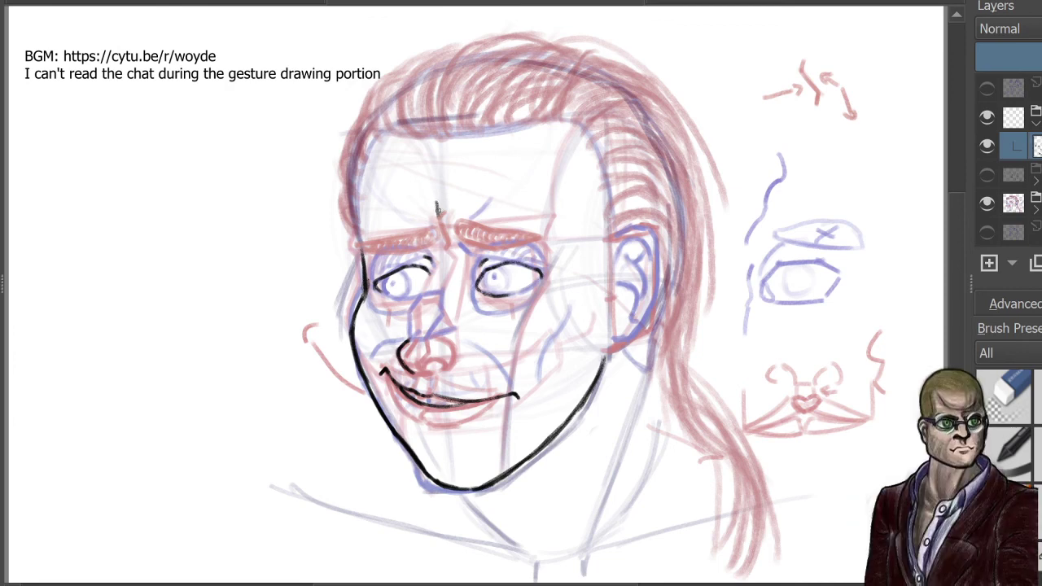
# Step: Ink the frown crease between the brows and fill in the near eyebrow as a thick tapered shape
pyautogui.moveTo(436, 203)
pyautogui.mouseDown()
pyautogui.moveTo(440, 218)
pyautogui.moveTo(467, 197)
pyautogui.mouseUp()
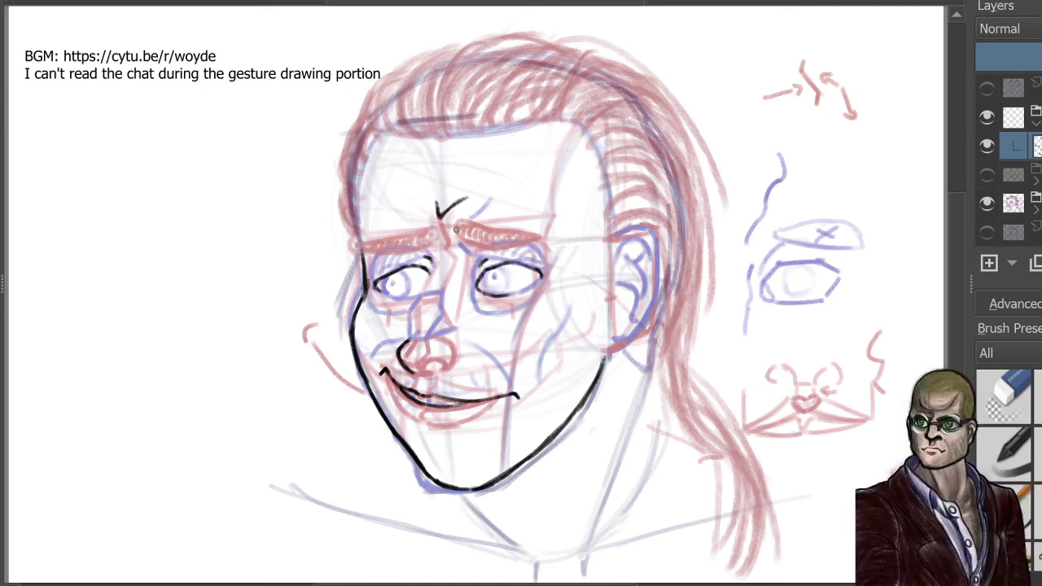
pyautogui.moveTo(457, 228)
pyautogui.mouseDown()
pyautogui.moveTo(458, 215)
pyautogui.moveTo(553, 242)
pyautogui.mouseUp()
pyautogui.moveTo(458, 224); pyautogui.dragTo(555, 246)
pyautogui.moveTo(458, 219)
pyautogui.mouseDown()
pyautogui.moveTo(456, 230)
pyautogui.moveTo(495, 232)
pyautogui.mouseUp()
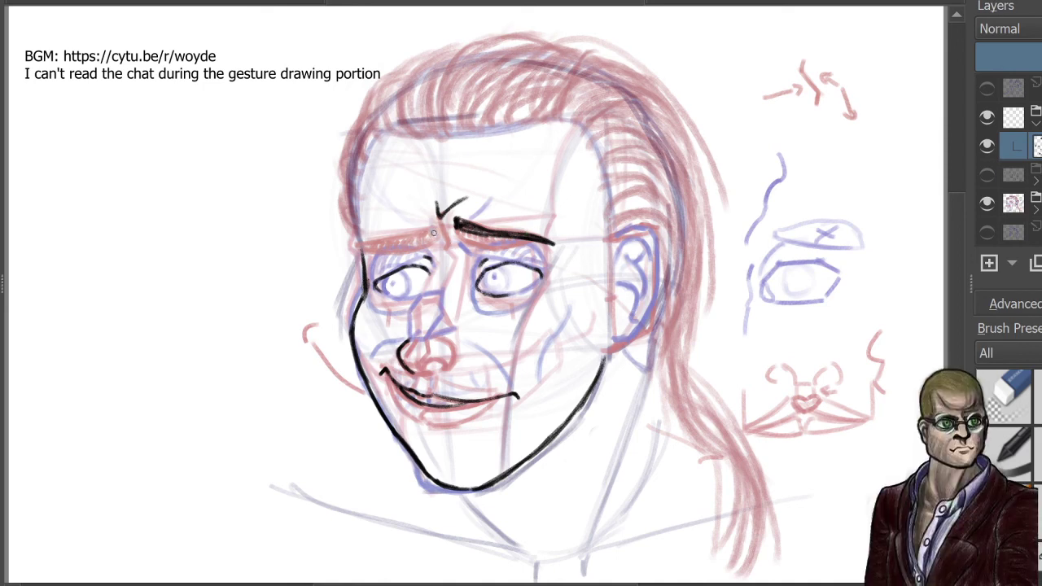
# Step: Ink the outline of the far eyebrow, tapering it toward the edge of the face
pyautogui.moveTo(433, 233); pyautogui.dragTo(368, 255)
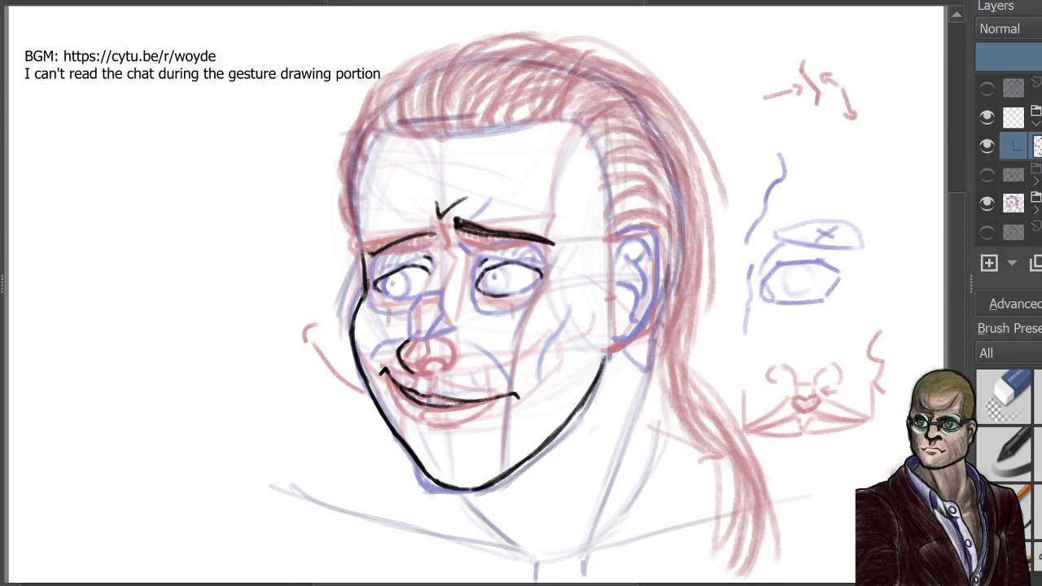
pyautogui.moveTo(429, 224); pyautogui.dragTo(368, 257)
pyautogui.moveTo(432, 226); pyautogui.dragTo(407, 237)
pyautogui.press('e')
pyautogui.moveTo(387, 238)
pyautogui.mouseDown()
pyautogui.moveTo(379, 247)
pyautogui.moveTo(404, 236)
pyautogui.mouseUp()
pyautogui.moveTo(432, 238); pyautogui.dragTo(387, 252)
pyautogui.moveTo(390, 248); pyautogui.dragTo(366, 254)
pyautogui.moveTo(430, 230); pyautogui.dragTo(361, 256)
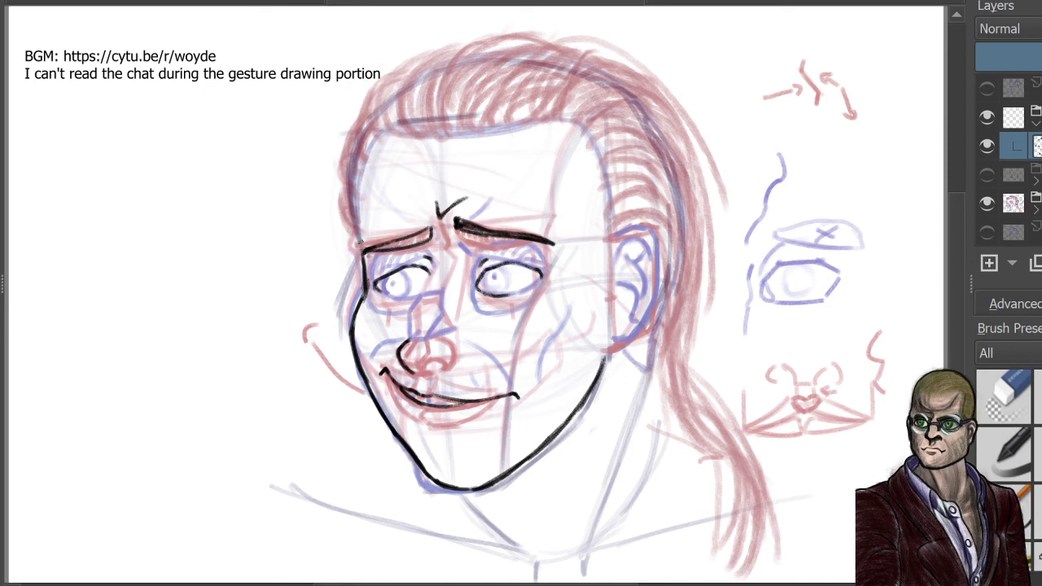
# Step: Ink a wavy hairline up the far temple, across the forehead and down to the near ear
pyautogui.moveTo(362, 249)
pyautogui.mouseDown()
pyautogui.moveTo(368, 144)
pyautogui.moveTo(363, 166)
pyautogui.moveTo(366, 155)
pyautogui.mouseUp()
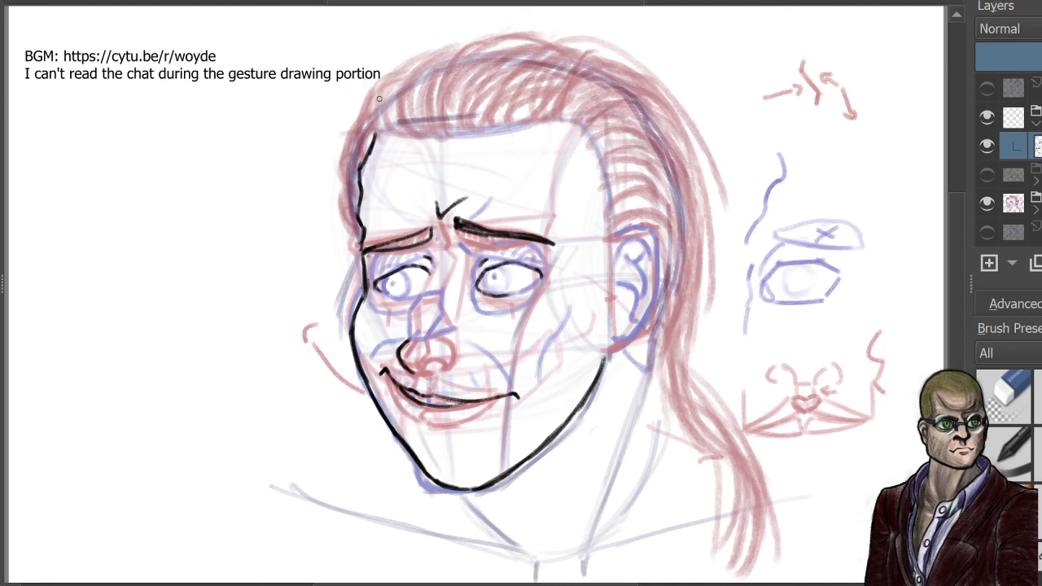
pyautogui.moveTo(433, 129)
pyautogui.mouseDown()
pyautogui.moveTo(458, 138)
pyautogui.moveTo(531, 121)
pyautogui.moveTo(587, 130)
pyautogui.mouseUp()
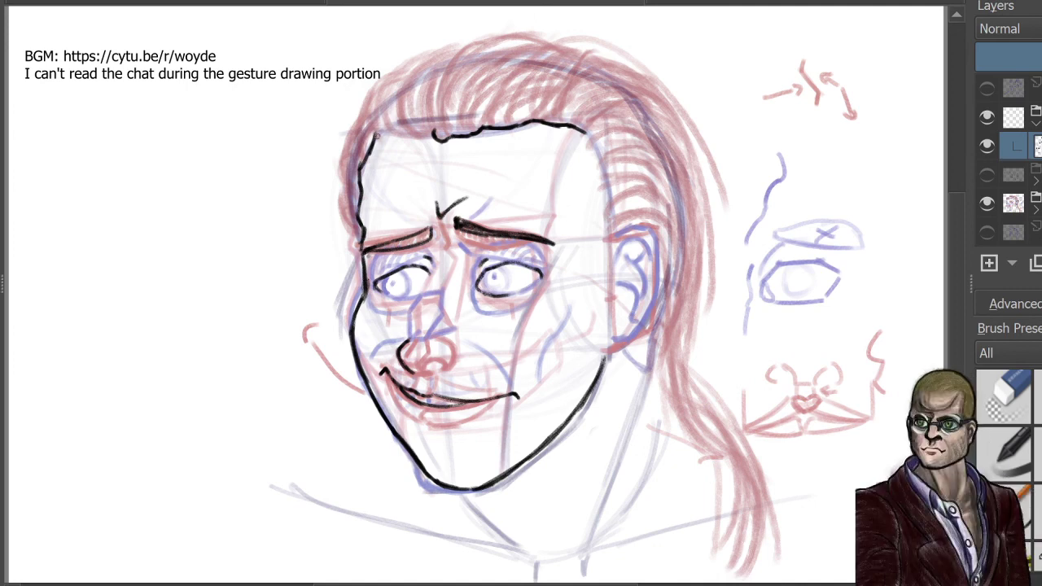
pyautogui.moveTo(376, 135)
pyautogui.mouseDown()
pyautogui.moveTo(391, 133)
pyautogui.moveTo(434, 139)
pyautogui.mouseUp()
pyautogui.moveTo(584, 133)
pyautogui.mouseDown()
pyautogui.moveTo(602, 167)
pyautogui.moveTo(615, 232)
pyautogui.mouseUp()
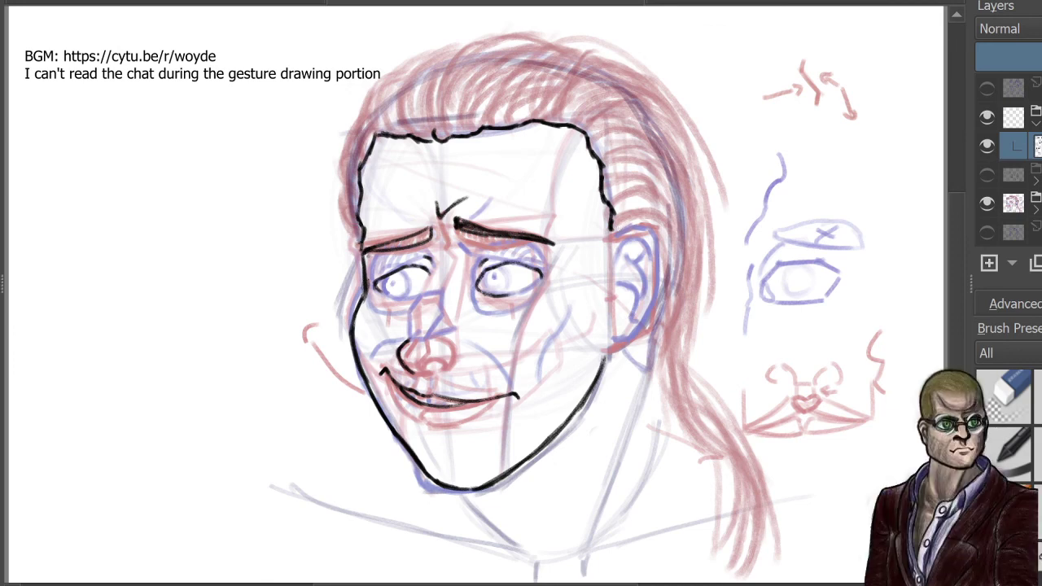
# Step: Ink the outer hair silhouette from the far temple over the crown to the back of the head
pyautogui.moveTo(361, 241)
pyautogui.mouseDown()
pyautogui.moveTo(334, 185)
pyautogui.moveTo(351, 127)
pyautogui.mouseUp()
pyautogui.moveTo(334, 205); pyautogui.dragTo(352, 112)
pyautogui.moveTo(344, 159)
pyautogui.mouseDown()
pyautogui.moveTo(366, 98)
pyautogui.moveTo(412, 61)
pyautogui.mouseUp()
pyautogui.moveTo(356, 122)
pyautogui.mouseDown()
pyautogui.moveTo(430, 54)
pyautogui.moveTo(549, 32)
pyautogui.mouseUp()
pyautogui.moveTo(485, 41)
pyautogui.mouseDown()
pyautogui.moveTo(565, 35)
pyautogui.moveTo(676, 98)
pyautogui.moveTo(715, 197)
pyautogui.mouseUp()
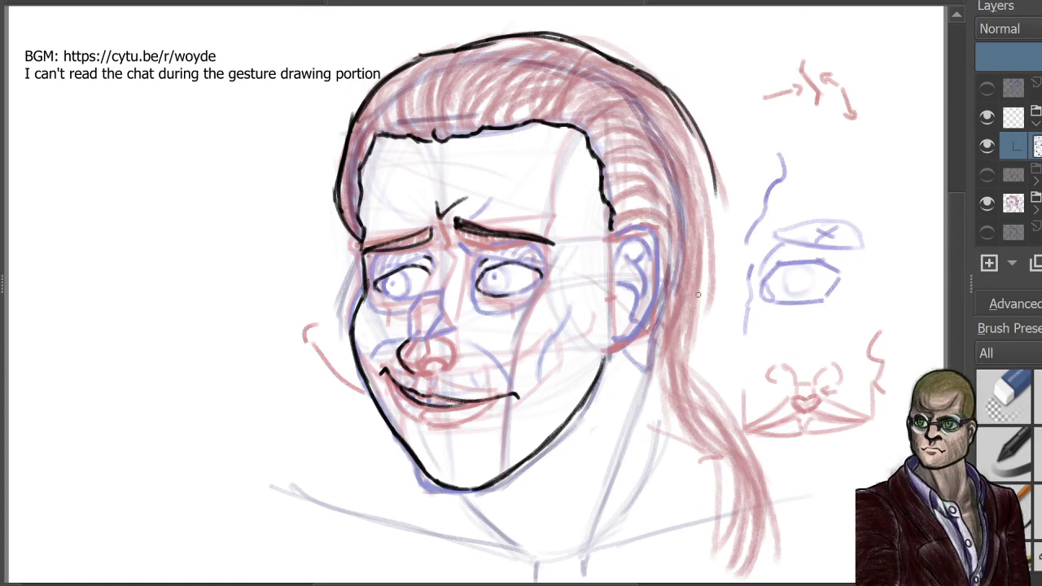
# Step: Continue the hair contour down the back of the head and ink the ponytail's outer edge to its tip
pyautogui.moveTo(662, 93); pyautogui.dragTo(710, 237)
pyautogui.moveTo(714, 171)
pyautogui.mouseDown()
pyautogui.moveTo(686, 383)
pyautogui.moveTo(710, 441)
pyautogui.mouseUp()
pyautogui.moveTo(687, 340)
pyautogui.mouseDown()
pyautogui.moveTo(713, 451)
pyautogui.moveTo(730, 403)
pyautogui.moveTo(762, 459)
pyautogui.moveTo(763, 539)
pyautogui.mouseUp()
pyautogui.moveTo(749, 464); pyautogui.dragTo(768, 559)
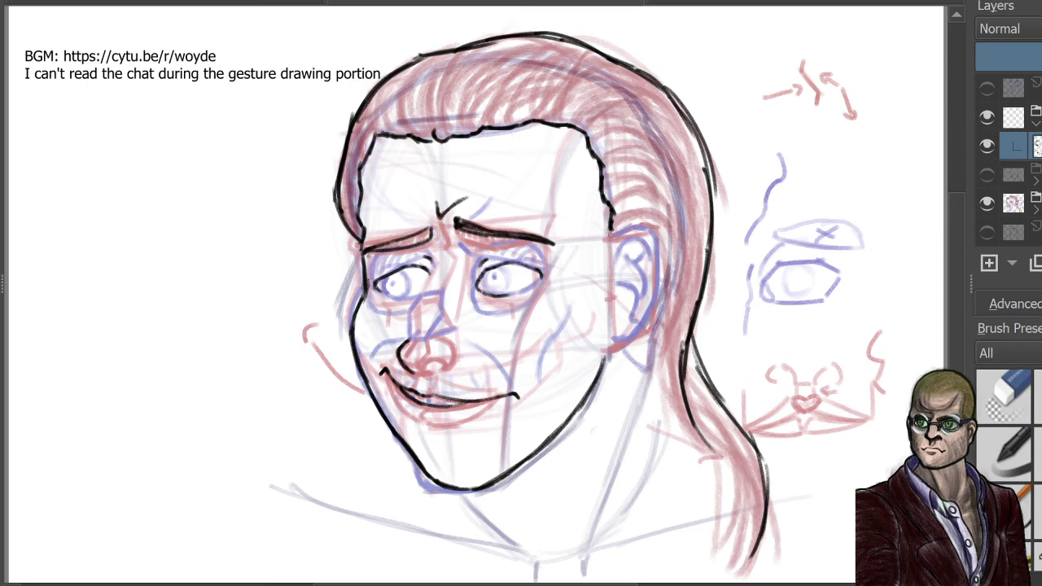
# Step: Ink the outer contour of the ear and the simple curved folds inside it
pyautogui.moveTo(610, 236)
pyautogui.mouseDown()
pyautogui.moveTo(652, 226)
pyautogui.moveTo(664, 285)
pyautogui.mouseUp()
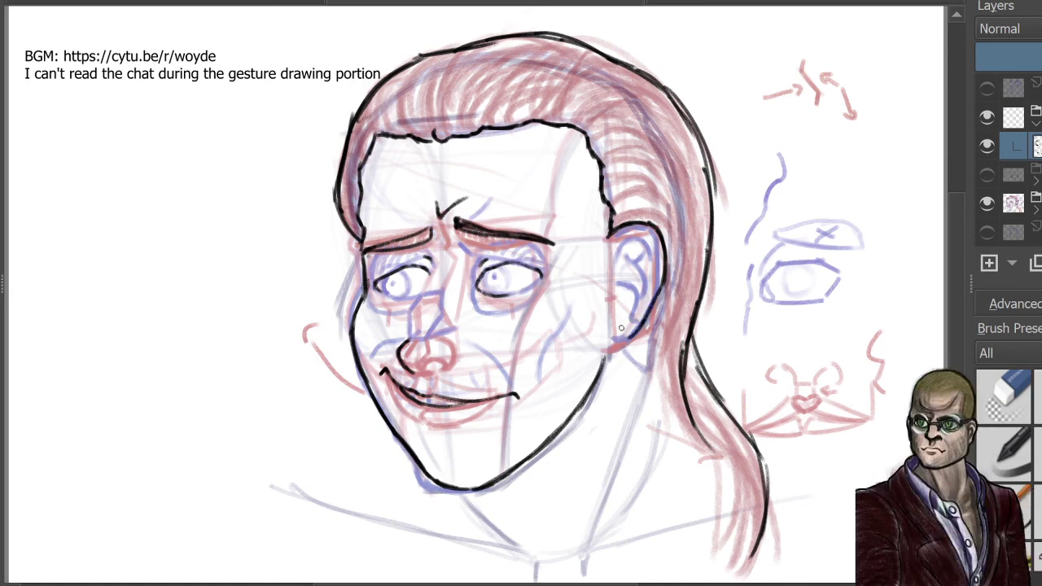
pyautogui.moveTo(624, 342); pyautogui.dragTo(611, 346)
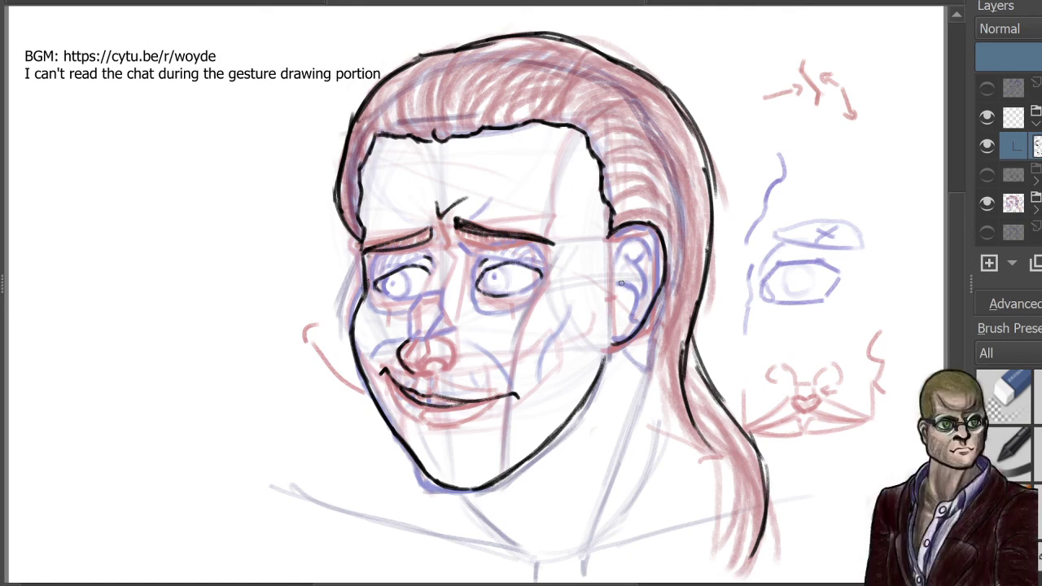
pyautogui.moveTo(623, 282)
pyautogui.mouseDown()
pyautogui.moveTo(634, 306)
pyautogui.moveTo(622, 317)
pyautogui.mouseUp()
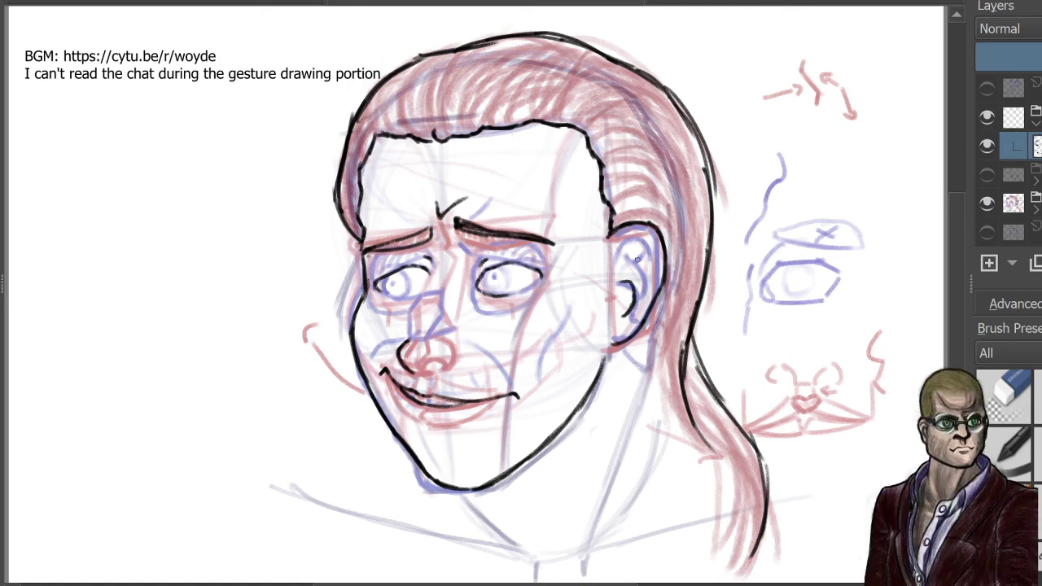
pyautogui.moveTo(627, 251)
pyautogui.mouseDown()
pyautogui.moveTo(643, 245)
pyautogui.moveTo(642, 272)
pyautogui.moveTo(622, 289)
pyautogui.mouseUp()
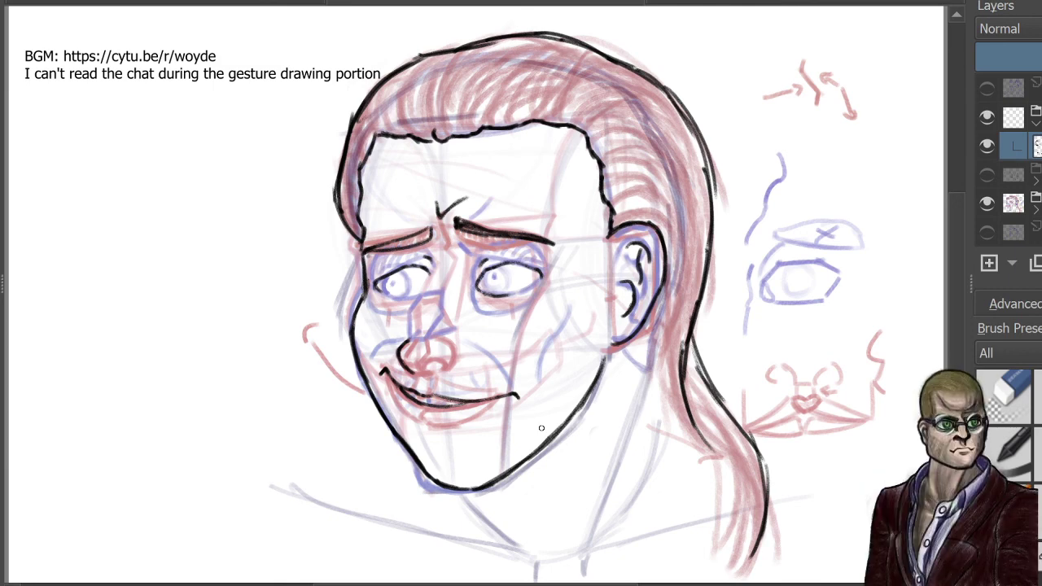
# Step: Ink the neck line below the chin and the rounded shoulder lines on both sides
pyautogui.moveTo(466, 492); pyautogui.dragTo(478, 531)
pyautogui.moveTo(469, 494); pyautogui.dragTo(500, 552)
pyautogui.moveTo(390, 436)
pyautogui.mouseDown()
pyautogui.moveTo(273, 485)
pyautogui.moveTo(248, 541)
pyautogui.mouseUp()
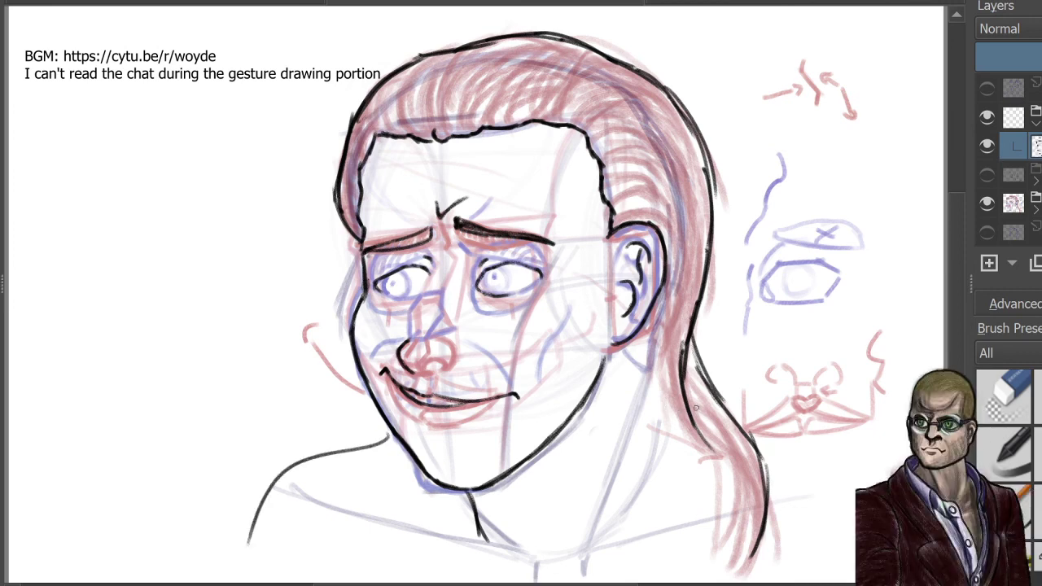
pyautogui.moveTo(753, 436)
pyautogui.mouseDown()
pyautogui.moveTo(823, 497)
pyautogui.moveTo(837, 570)
pyautogui.mouseUp()
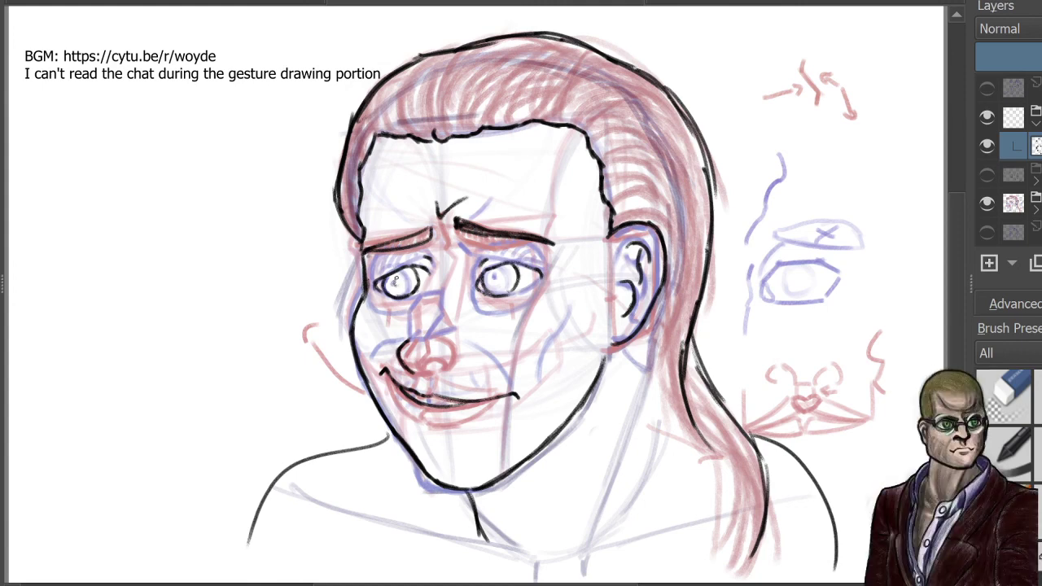
# Step: Ink a small dark pupil inside the iris of each eye
pyautogui.moveTo(401, 281); pyautogui.dragTo(397, 283)
pyautogui.hotkey('ctrl', 'z')
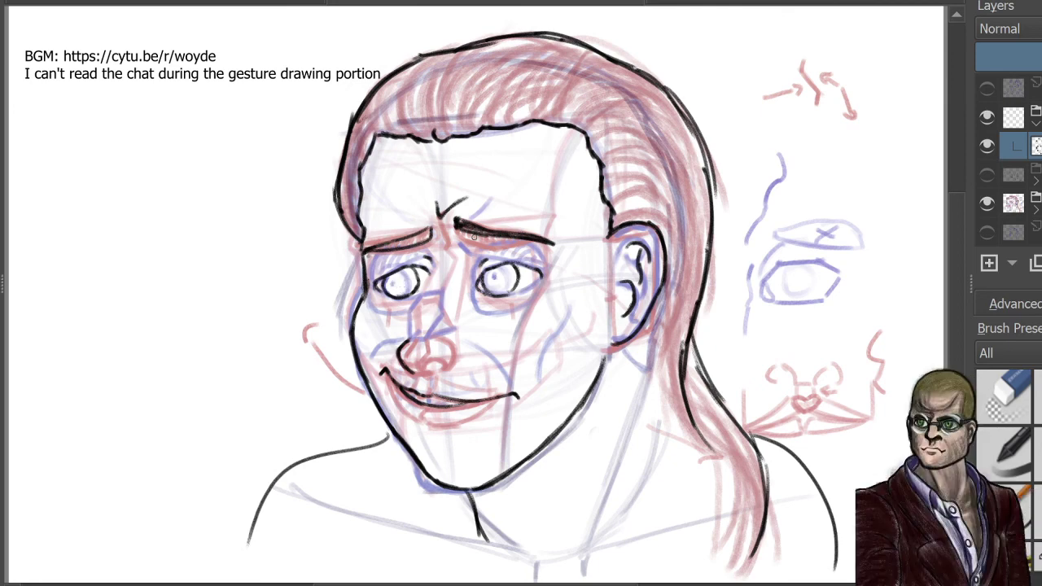
pyautogui.moveTo(397, 281); pyautogui.dragTo(399, 285)
pyautogui.moveTo(496, 283); pyautogui.dragTo(498, 280)
pyautogui.click(497, 281)
# Step: Collapse the new line art group and briefly hide the sketch group to examine the simplified lines on their own
pyautogui.click(1034, 121)
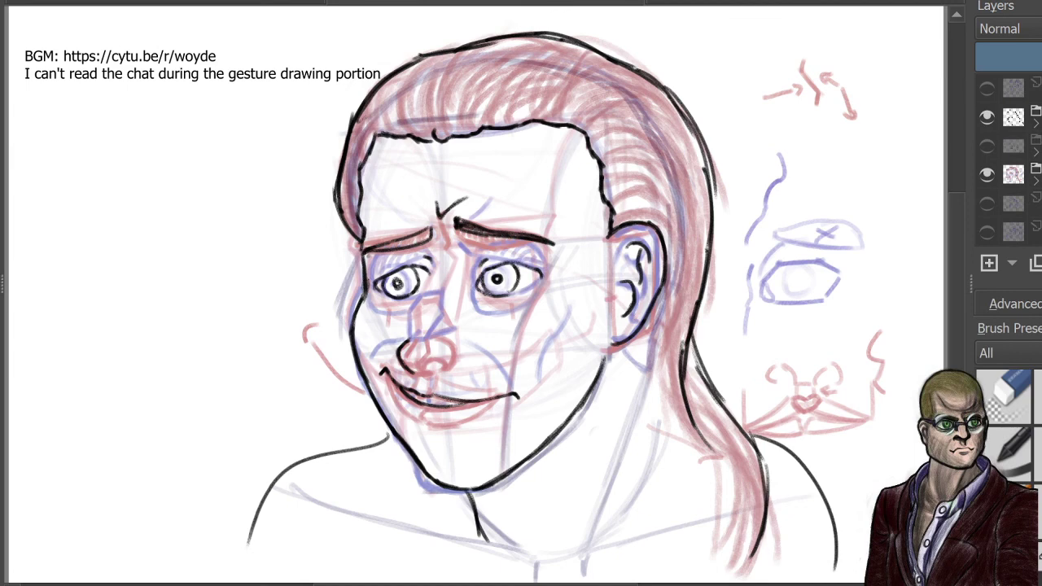
pyautogui.click(988, 174)
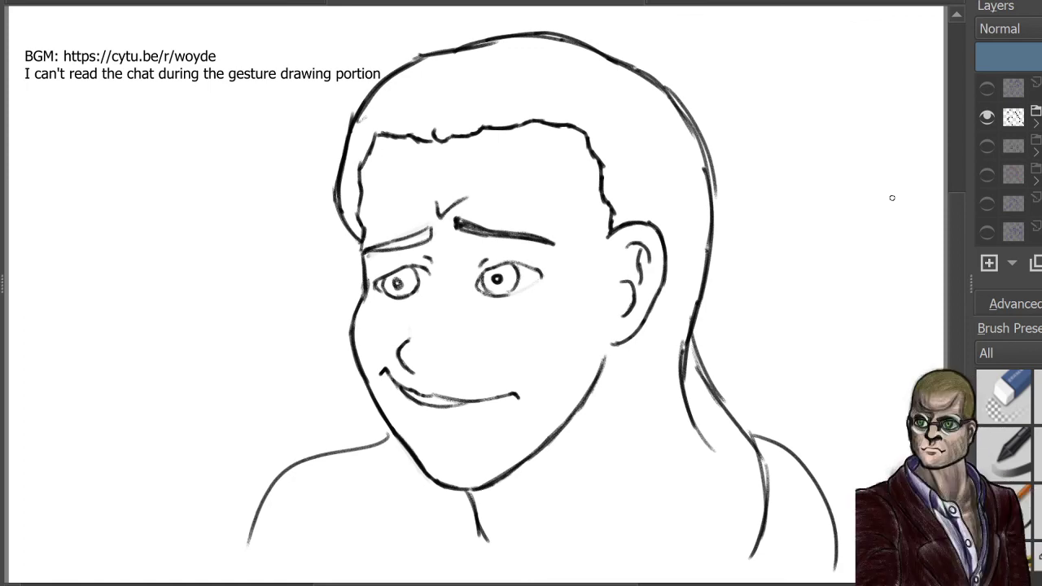
pyautogui.click(987, 174)
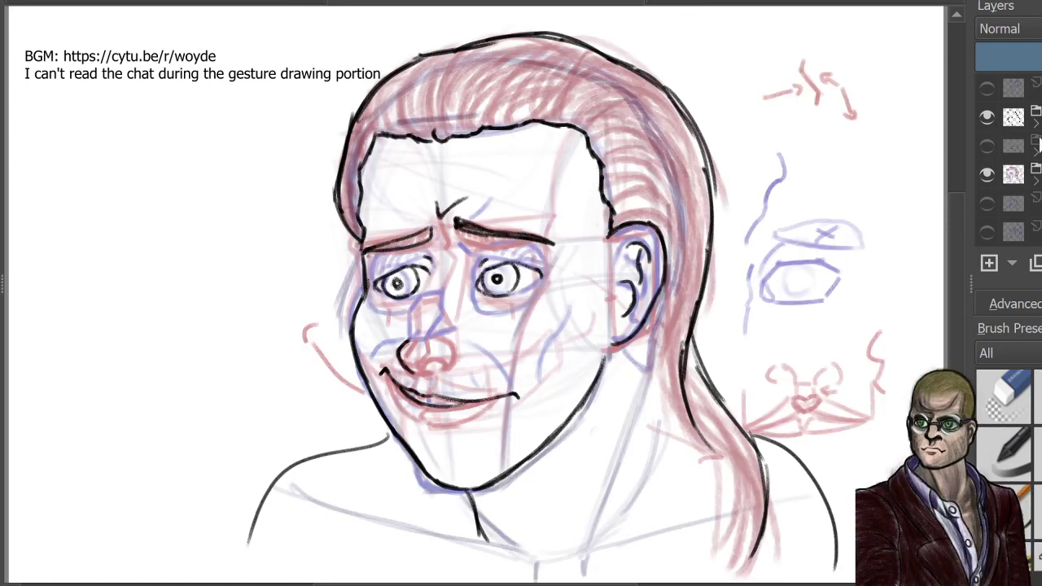
# Step: Expand the simplified line art group, select its line layer, and fill the far eyebrow with dark strokes
pyautogui.click(1036, 123)
pyautogui.click(1023, 145)
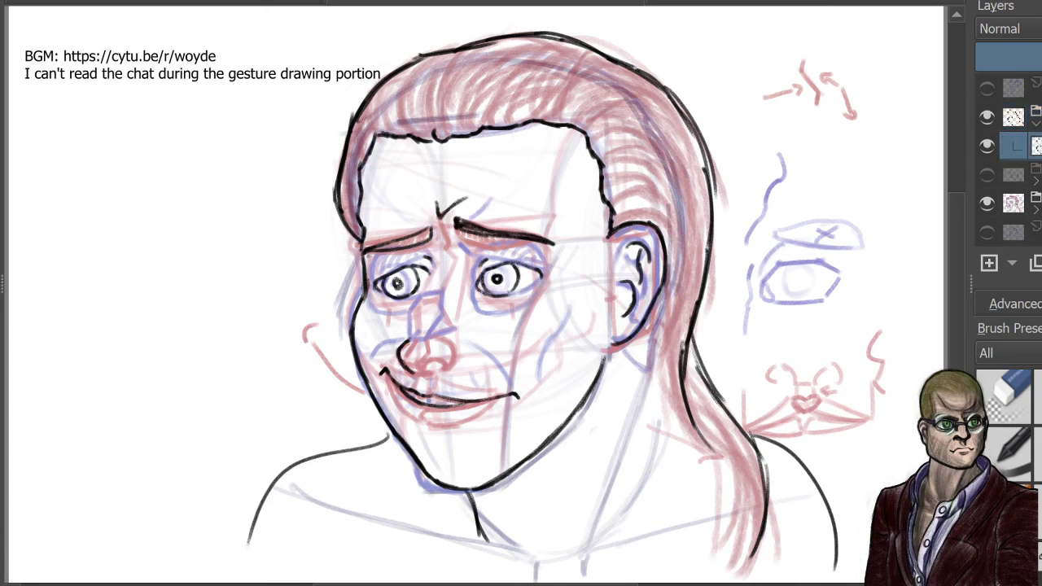
pyautogui.moveTo(428, 237); pyautogui.dragTo(354, 242)
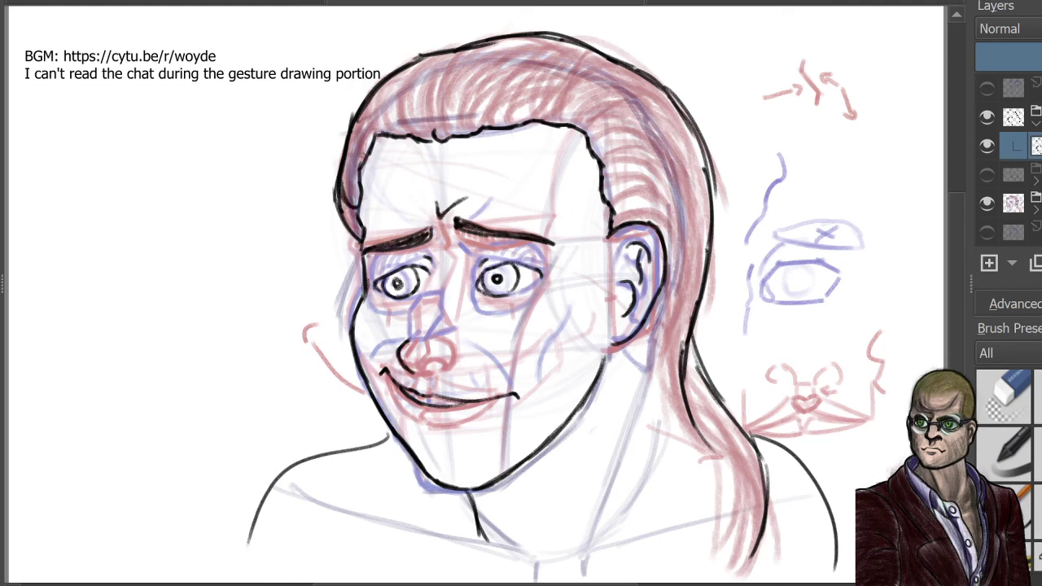
# Step: Ink curved strand lines sweeping back from the temple and front hairline over the top and side of the hair
pyautogui.moveTo(354, 163); pyautogui.dragTo(359, 116)
pyautogui.moveTo(411, 135); pyautogui.dragTo(446, 61)
pyautogui.moveTo(403, 114); pyautogui.dragTo(435, 56)
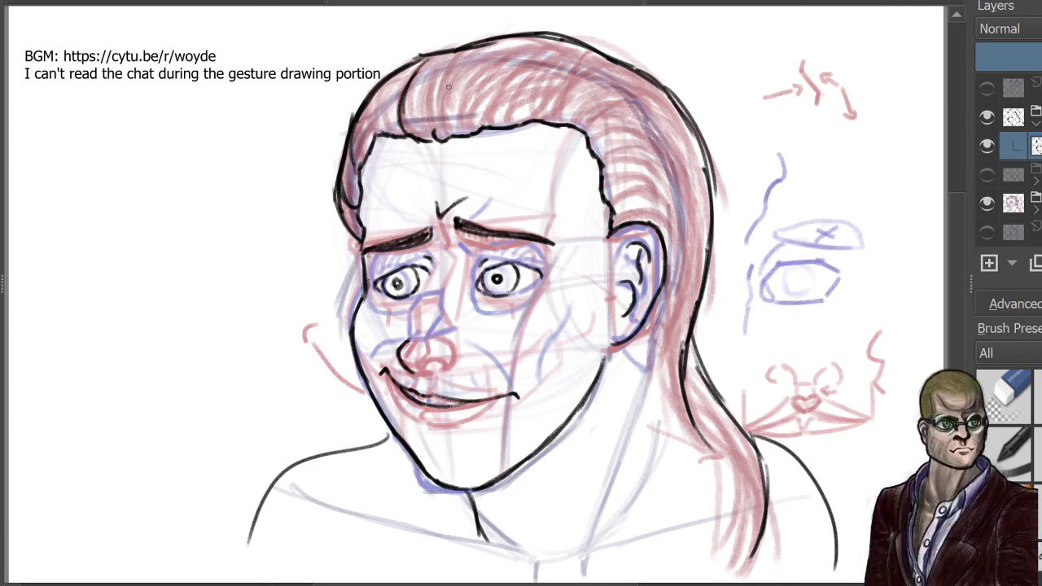
pyautogui.moveTo(452, 123); pyautogui.dragTo(479, 62)
pyautogui.moveTo(453, 103); pyautogui.dragTo(489, 47)
pyautogui.moveTo(447, 131)
pyautogui.mouseDown()
pyautogui.moveTo(482, 57)
pyautogui.moveTo(513, 39)
pyautogui.mouseUp()
pyautogui.moveTo(461, 73)
pyautogui.mouseDown()
pyautogui.moveTo(551, 38)
pyautogui.moveTo(479, 61)
pyautogui.moveTo(448, 122)
pyautogui.mouseUp()
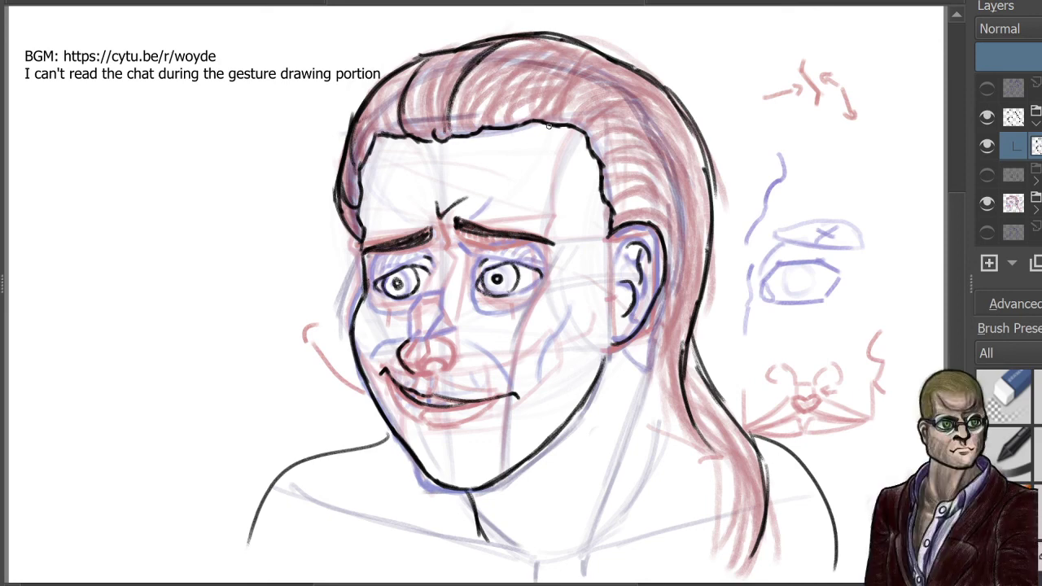
pyautogui.moveTo(534, 119); pyautogui.dragTo(589, 53)
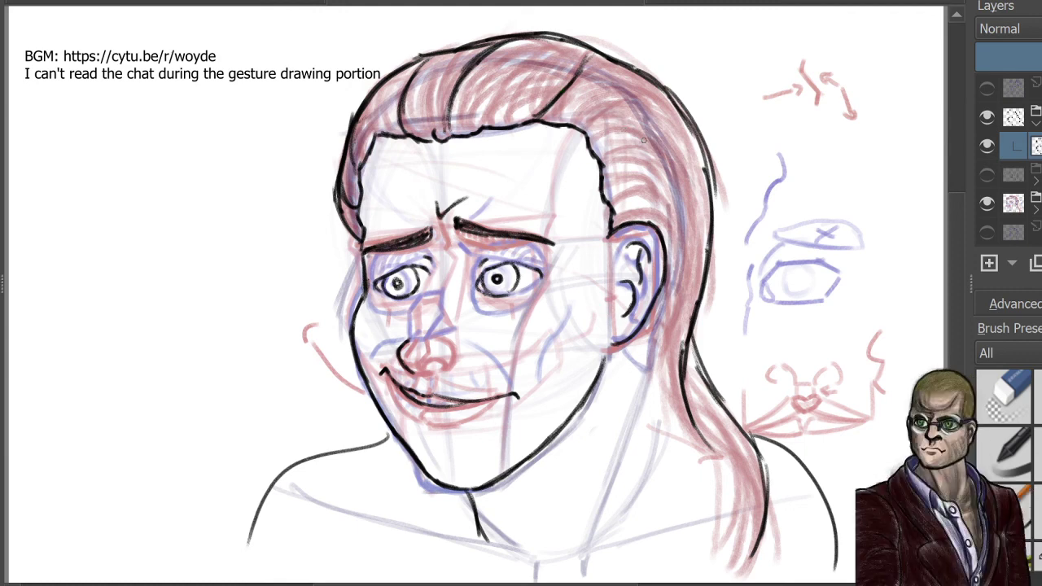
pyautogui.moveTo(581, 130)
pyautogui.mouseDown()
pyautogui.moveTo(624, 133)
pyautogui.moveTo(706, 173)
pyautogui.mouseUp()
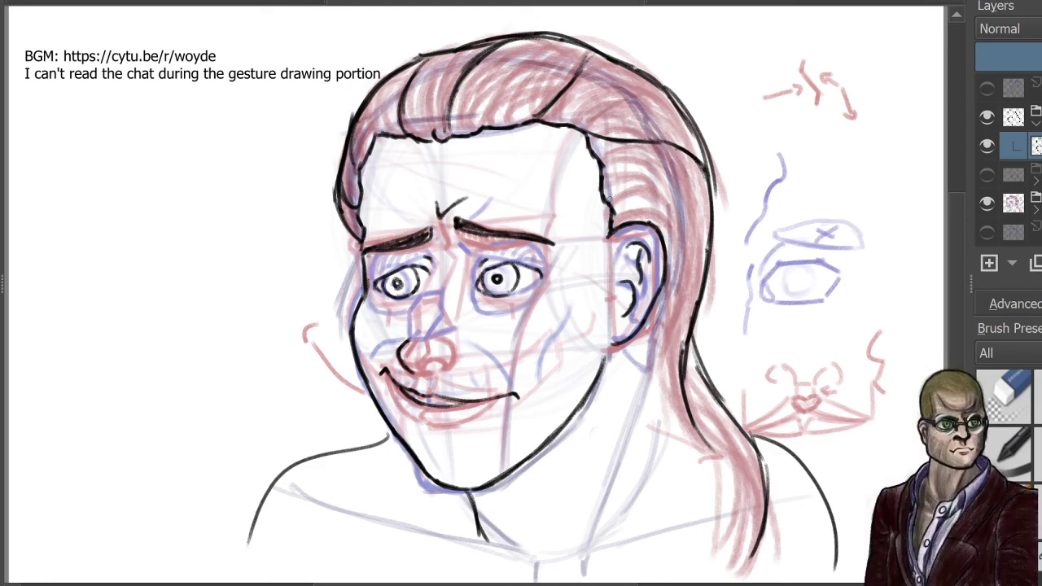
# Step: Ink a strand above the ear, the ponytail's inner edge running down behind it, and several tapering strands at its lower end
pyautogui.moveTo(611, 198)
pyautogui.mouseDown()
pyautogui.moveTo(677, 212)
pyautogui.moveTo(689, 229)
pyautogui.mouseUp()
pyautogui.moveTo(651, 317)
pyautogui.mouseDown()
pyautogui.moveTo(658, 395)
pyautogui.moveTo(677, 427)
pyautogui.mouseUp()
pyautogui.moveTo(655, 370)
pyautogui.mouseDown()
pyautogui.moveTo(725, 470)
pyautogui.moveTo(731, 534)
pyautogui.mouseUp()
pyautogui.moveTo(719, 469); pyautogui.dragTo(716, 550)
pyautogui.moveTo(668, 409); pyautogui.dragTo(720, 492)
pyautogui.moveTo(702, 446); pyautogui.dragTo(720, 531)
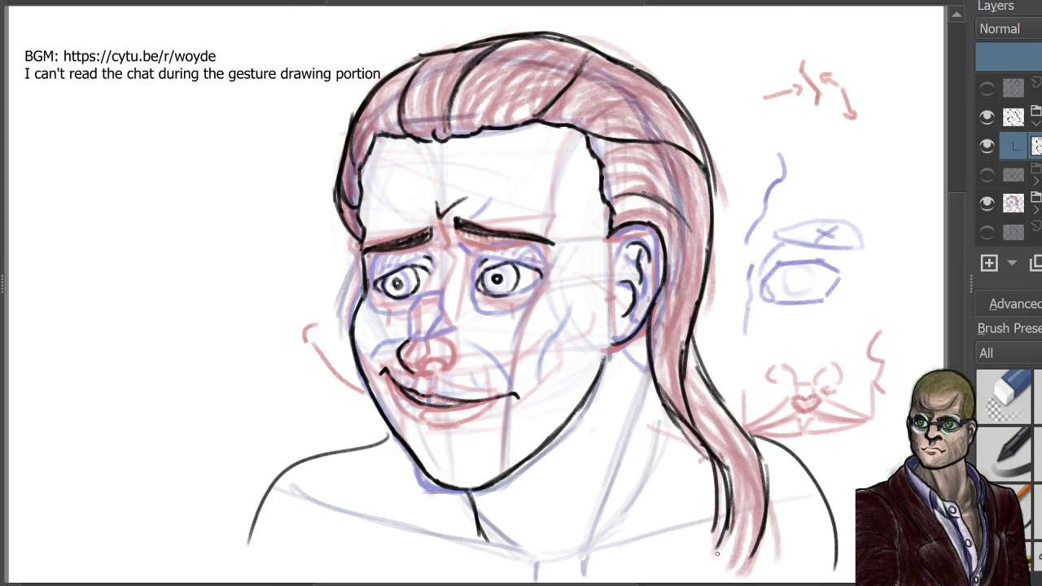
pyautogui.moveTo(720, 471); pyautogui.dragTo(724, 557)
pyautogui.moveTo(718, 472); pyautogui.dragTo(712, 574)
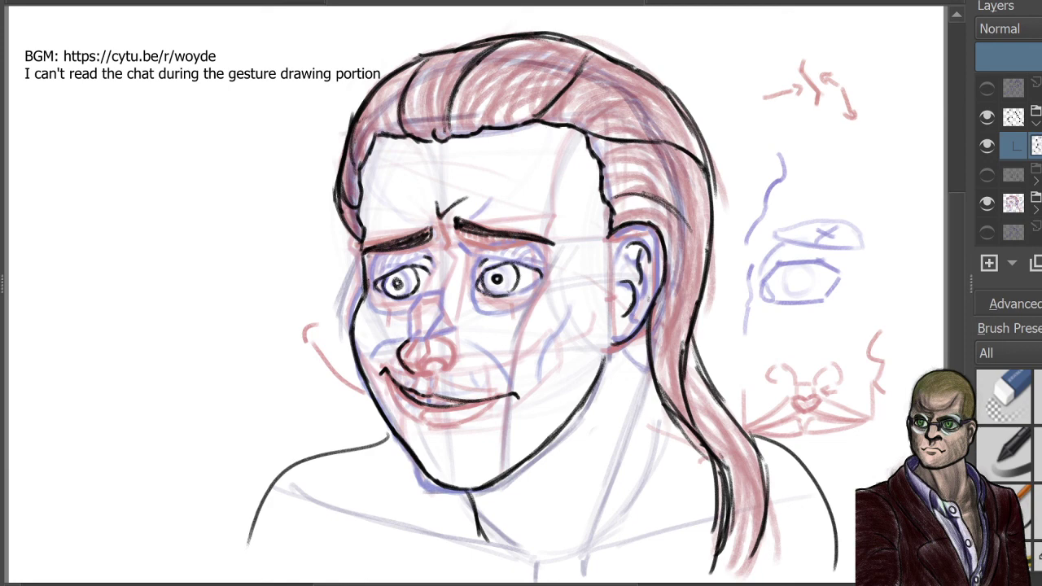
# Step: Continue the strand above the ear down behind it, and replace the long side strand with a rounder arc from the hairline
pyautogui.moveTo(669, 206); pyautogui.dragTo(697, 273)
pyautogui.moveTo(682, 224); pyautogui.dragTo(699, 299)
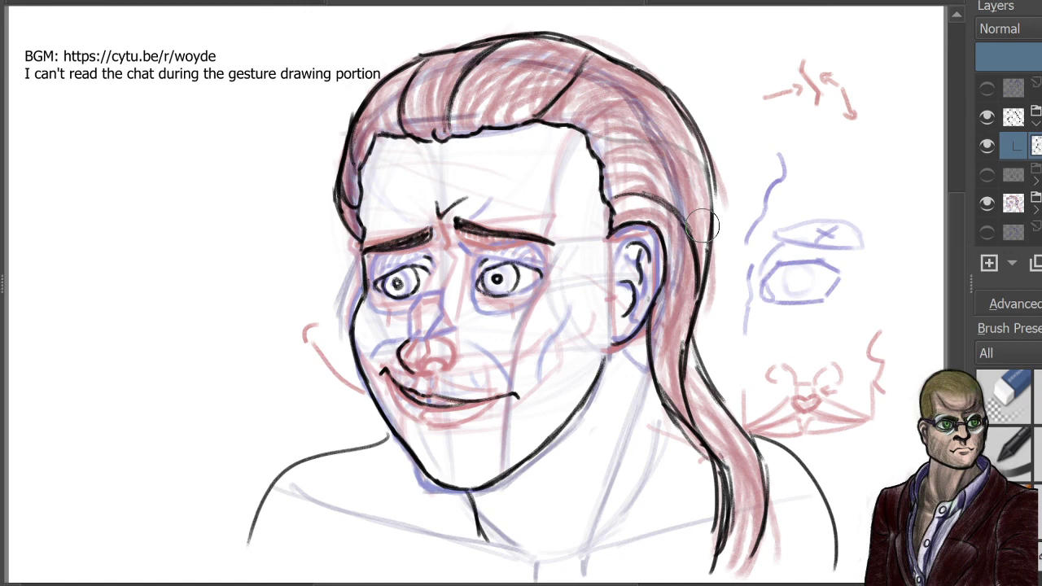
pyautogui.moveTo(604, 162)
pyautogui.mouseDown()
pyautogui.moveTo(634, 136)
pyautogui.moveTo(682, 147)
pyautogui.mouseUp()
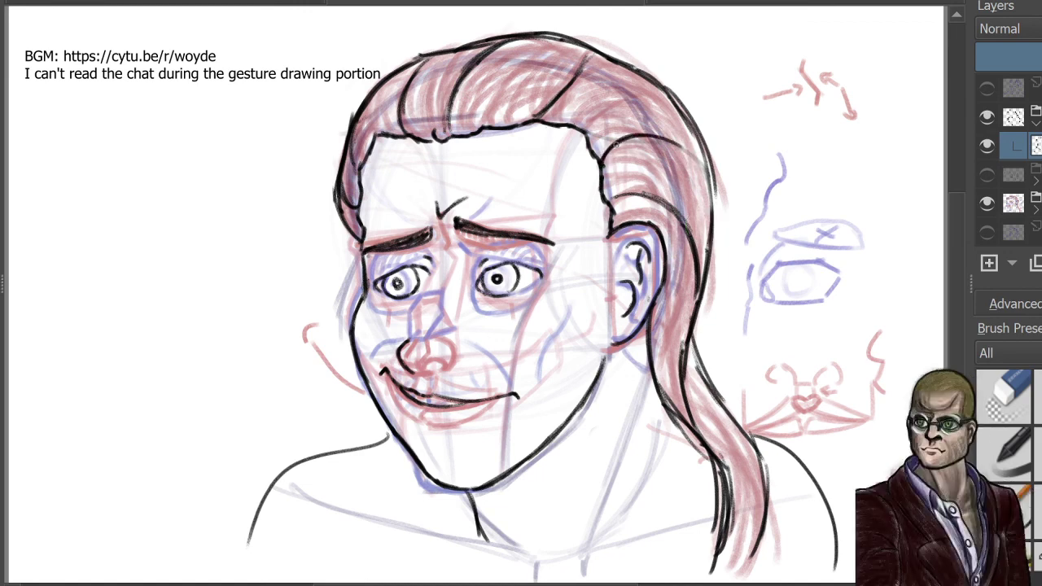
pyautogui.moveTo(620, 140); pyautogui.dragTo(700, 161)
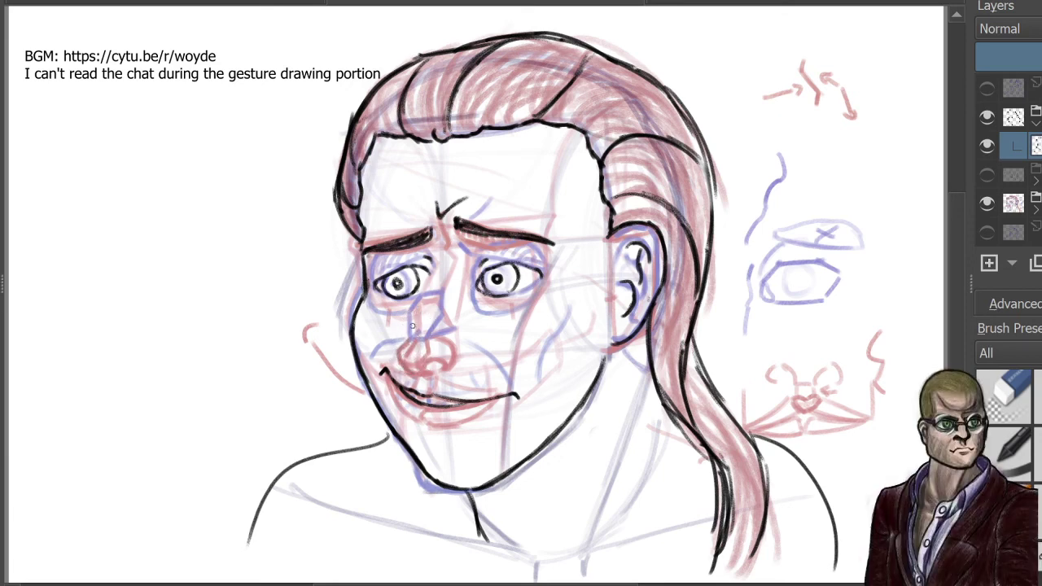
# Step: Redraw the nose with a longer curved side contour and a dark nostril, and check it with the sketch group briefly hidden
pyautogui.moveTo(419, 303)
pyautogui.mouseDown()
pyautogui.moveTo(400, 350)
pyautogui.moveTo(414, 373)
pyautogui.moveTo(401, 342)
pyautogui.moveTo(413, 367)
pyautogui.moveTo(421, 310)
pyautogui.moveTo(440, 330)
pyautogui.mouseUp()
pyautogui.press('e')
pyautogui.press('e')
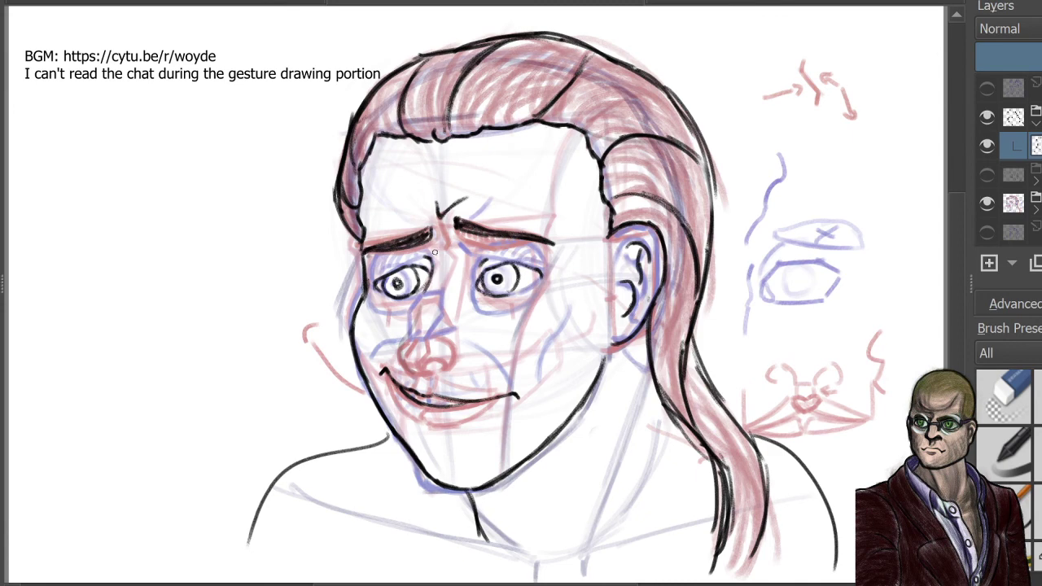
pyautogui.moveTo(412, 320)
pyautogui.mouseDown()
pyautogui.moveTo(394, 348)
pyautogui.moveTo(399, 364)
pyautogui.moveTo(436, 366)
pyautogui.mouseUp()
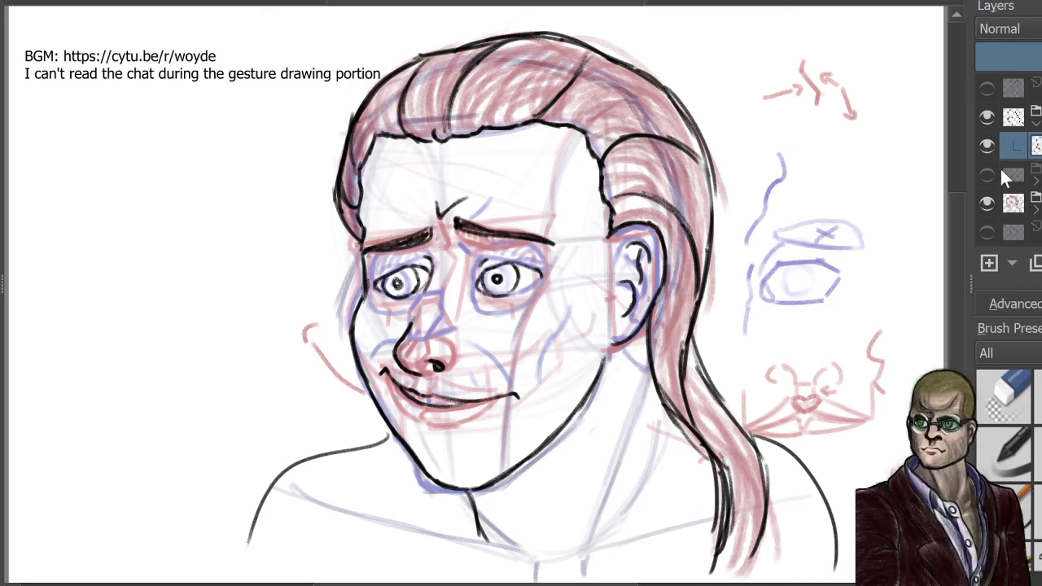
pyautogui.click(989, 202)
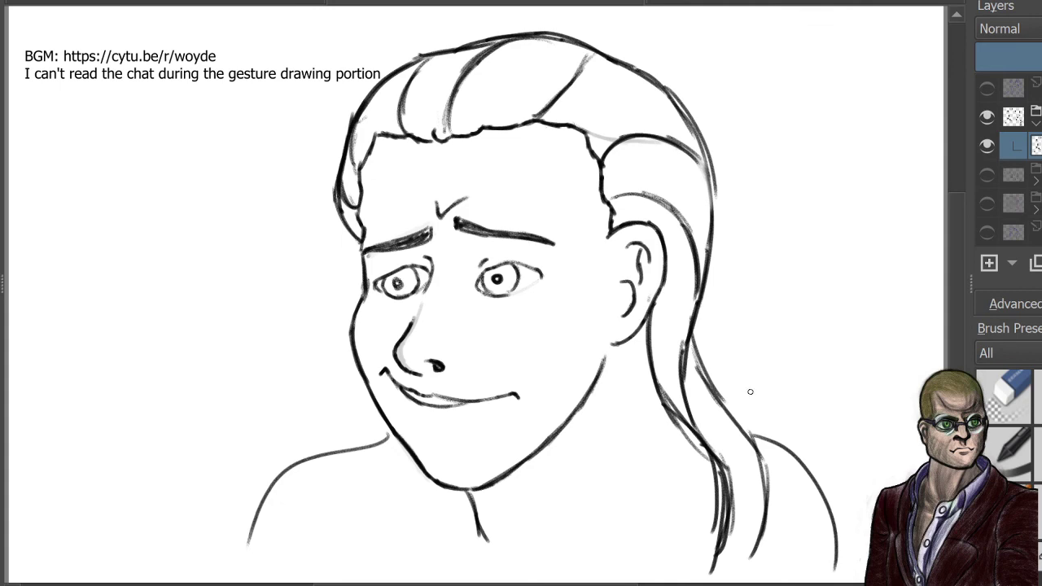
pyautogui.click(985, 203)
# Step: Add a new layer in the simplified group and ink small teeth in the mouth and a short lower lip line on it
pyautogui.click(990, 262)
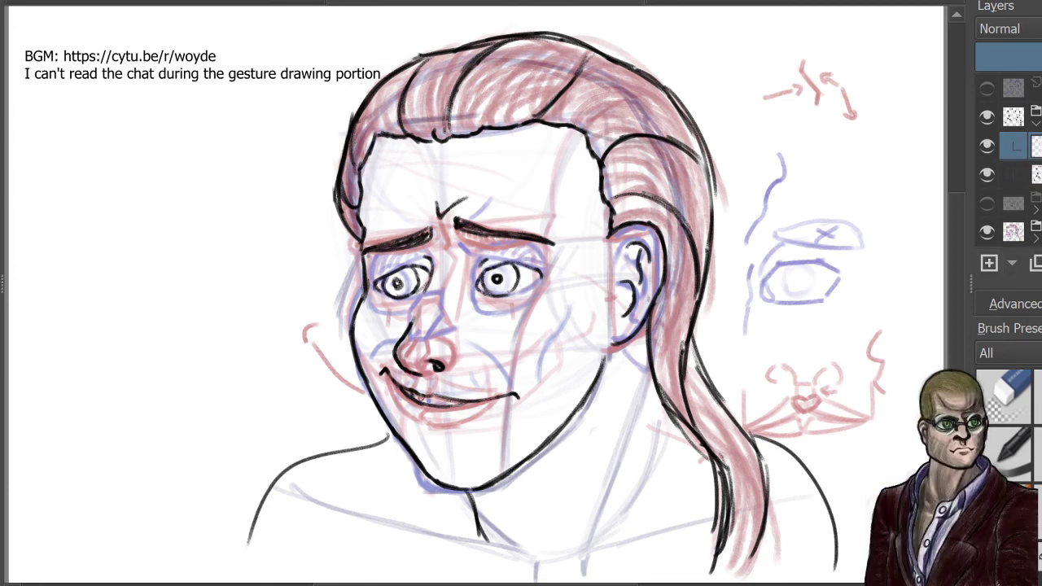
pyautogui.moveTo(427, 396); pyautogui.dragTo(442, 407)
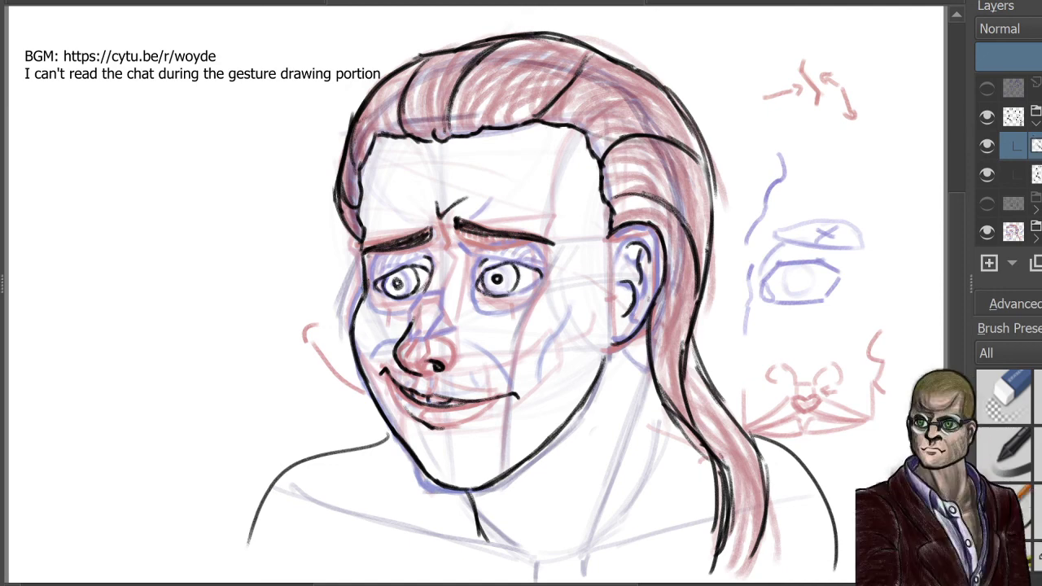
pyautogui.click(987, 231)
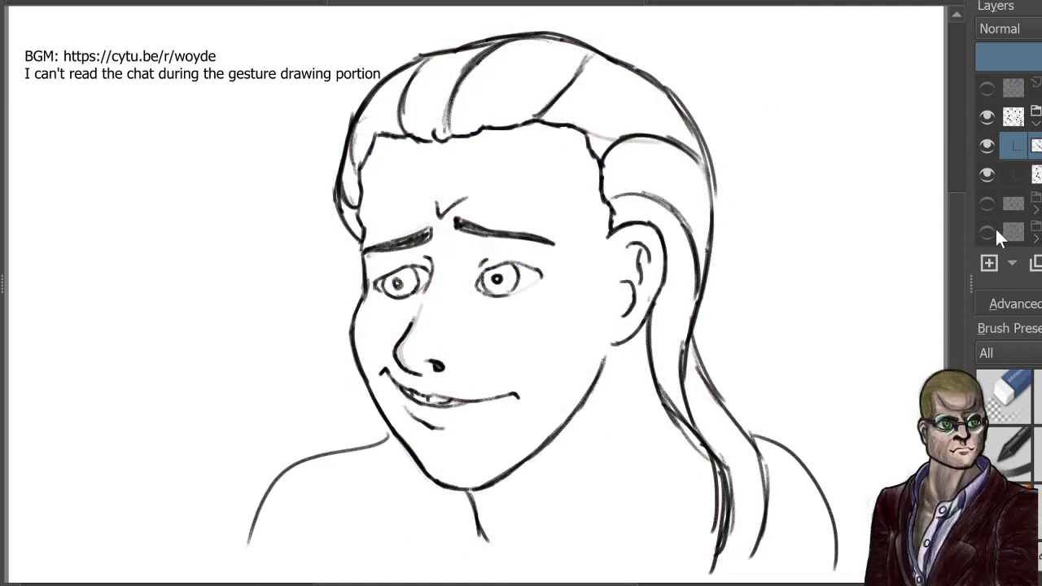
pyautogui.click(988, 232)
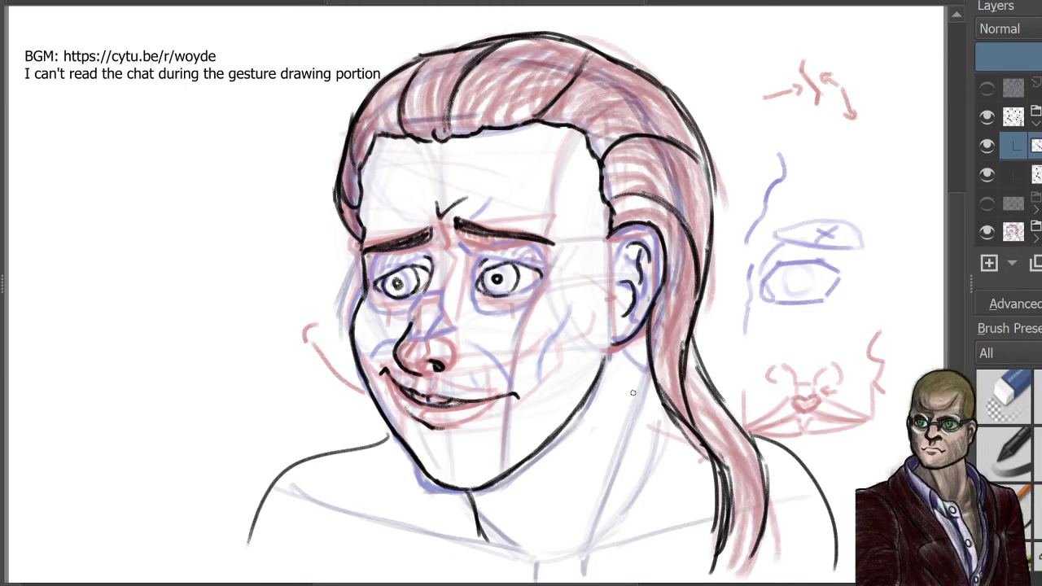
# Step: Ink the long neck line from behind the ear down to the collar area and hide the sketch group
pyautogui.moveTo(632, 416); pyautogui.dragTo(602, 491)
pyautogui.moveTo(642, 358); pyautogui.dragTo(610, 493)
pyautogui.moveTo(632, 406); pyautogui.dragTo(586, 546)
pyautogui.moveTo(610, 487); pyautogui.dragTo(572, 561)
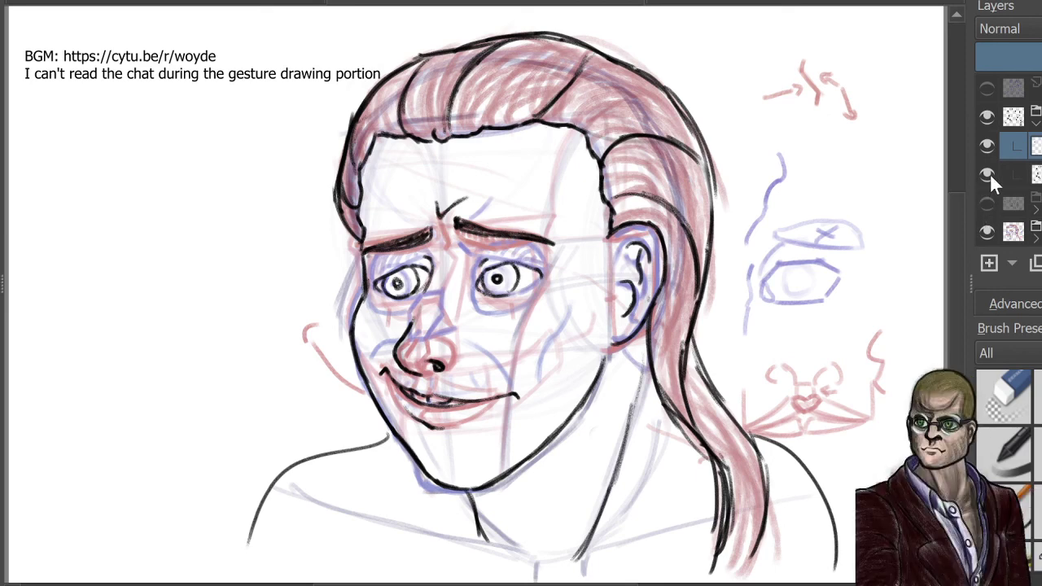
pyautogui.click(987, 232)
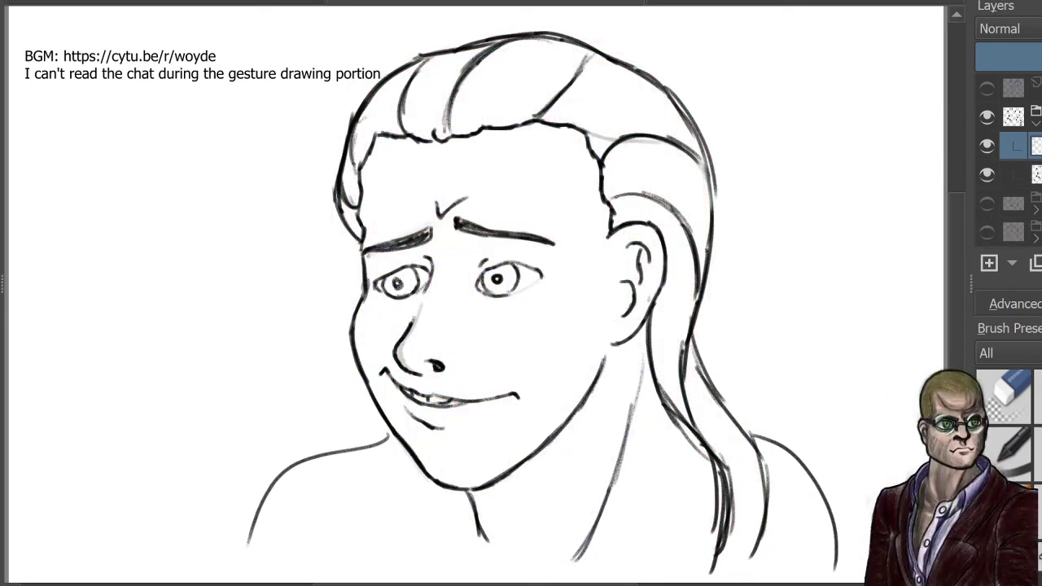
# Step: Ink the nostril wing and a small curve beside the nose tip over the sketch, and hide the sketch group again
pyautogui.click(987, 232)
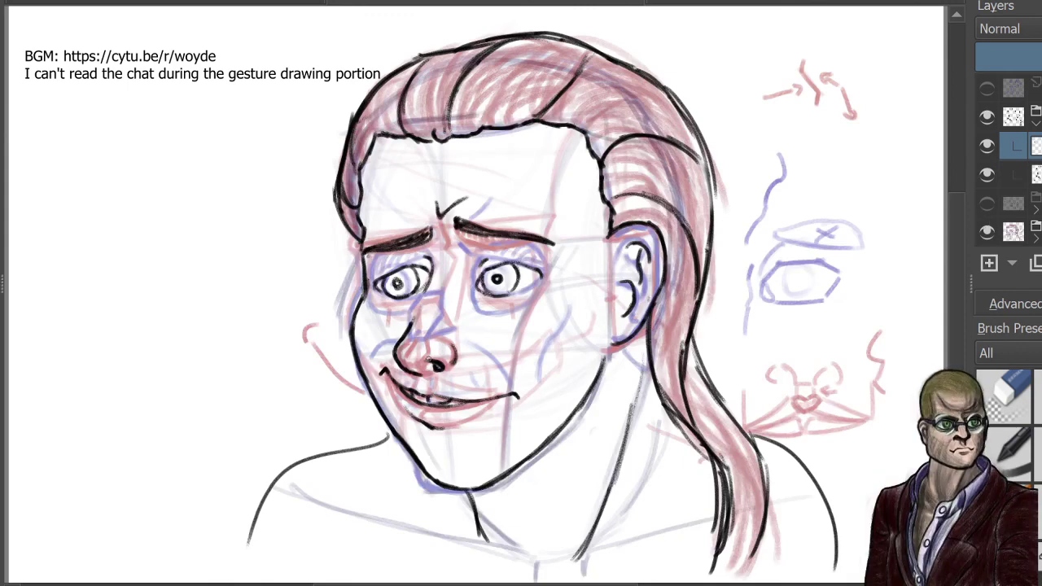
pyautogui.click(987, 232)
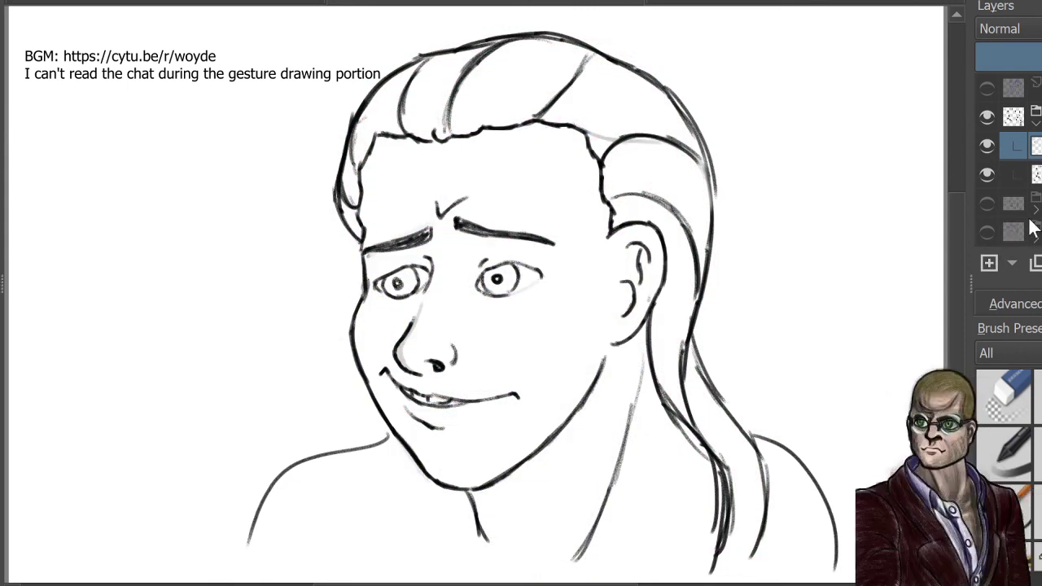
pyautogui.click(987, 234)
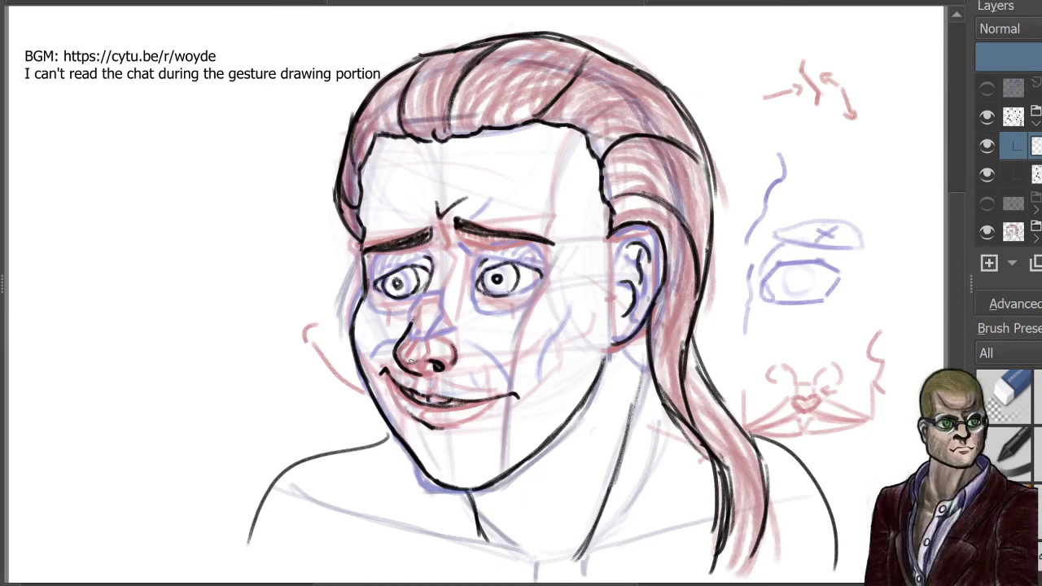
pyautogui.click(987, 232)
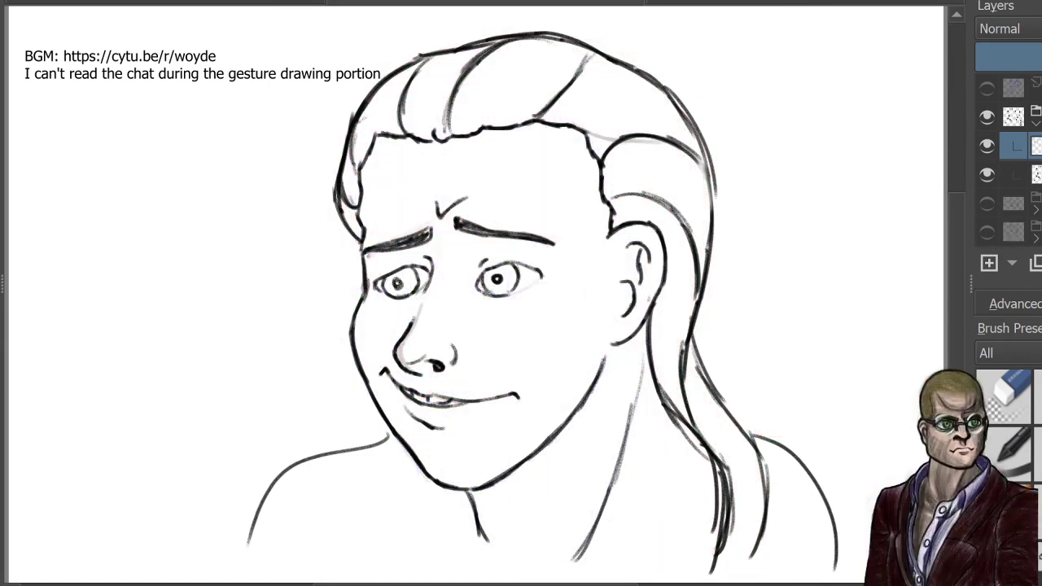
# Step: Duplicate the simplified line art group and collapse the original group beneath the copy
pyautogui.click(1028, 116)
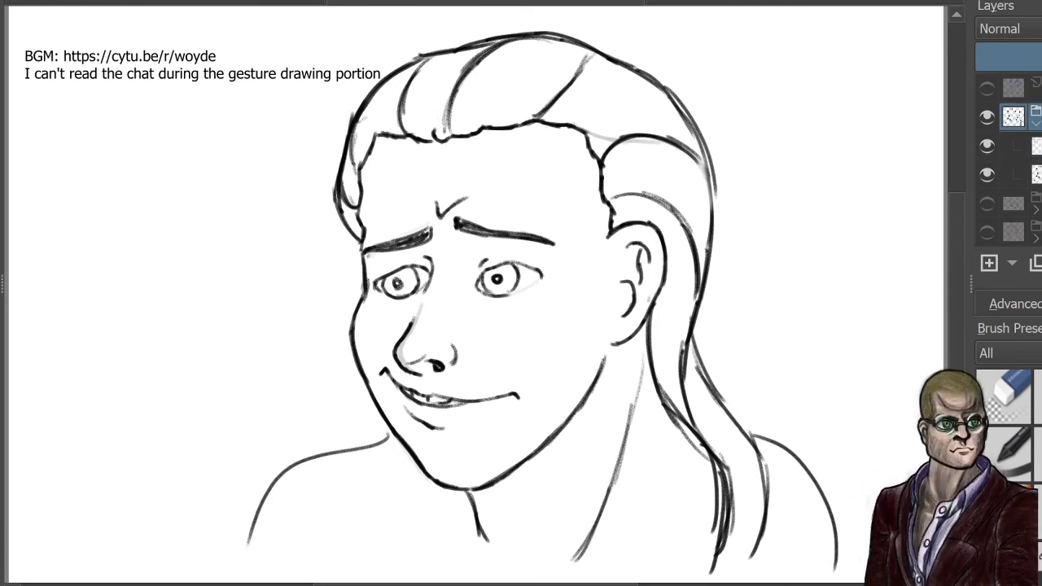
pyautogui.hotkey('ctrl', 'j')
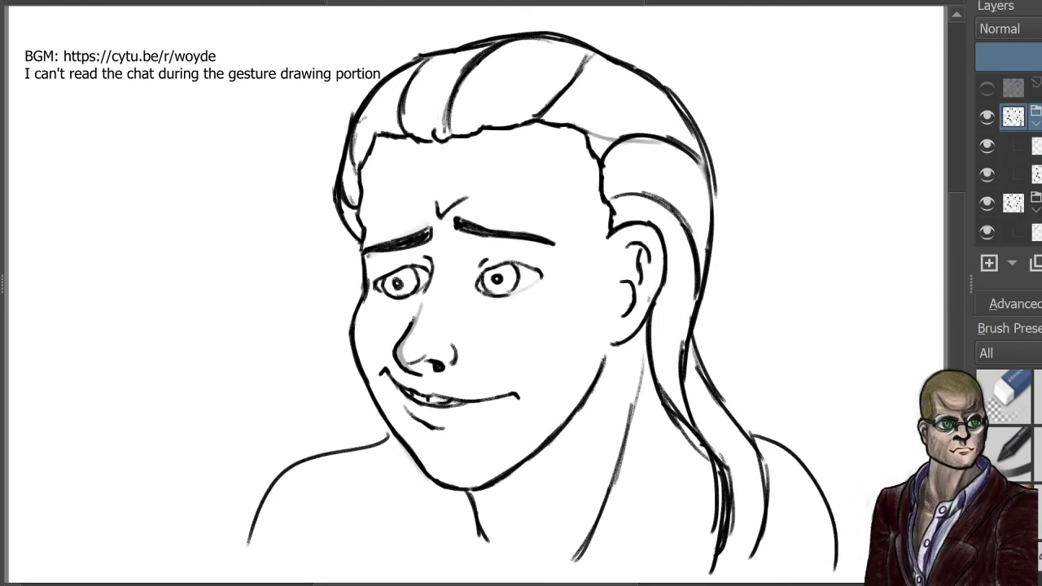
pyautogui.click(1033, 207)
# Step: Hide the original line art group and toggle the copy's two layers to check which lines each one holds
pyautogui.click(987, 146)
pyautogui.click(987, 147)
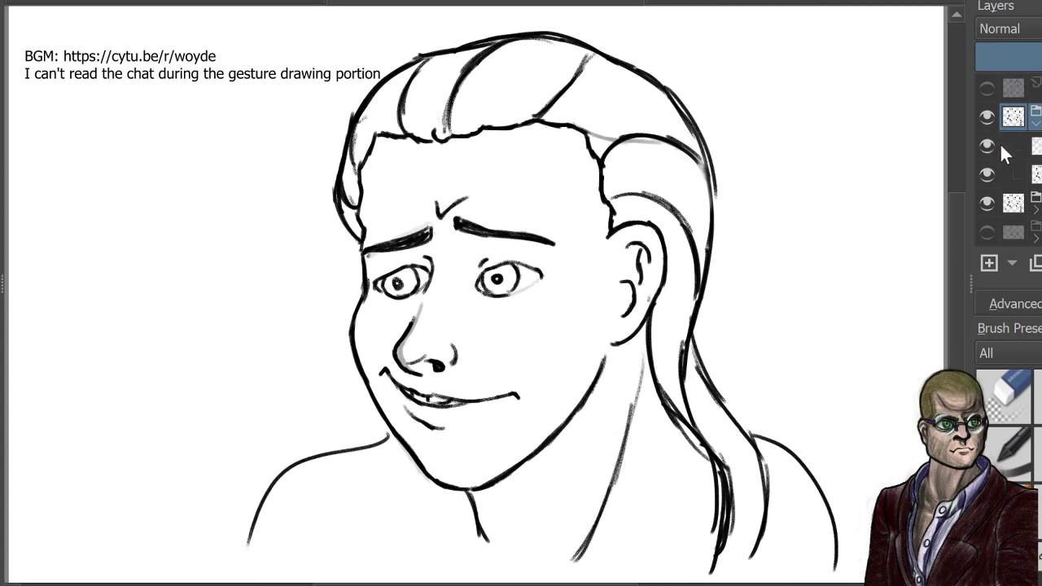
pyautogui.click(989, 145)
pyautogui.click(989, 145)
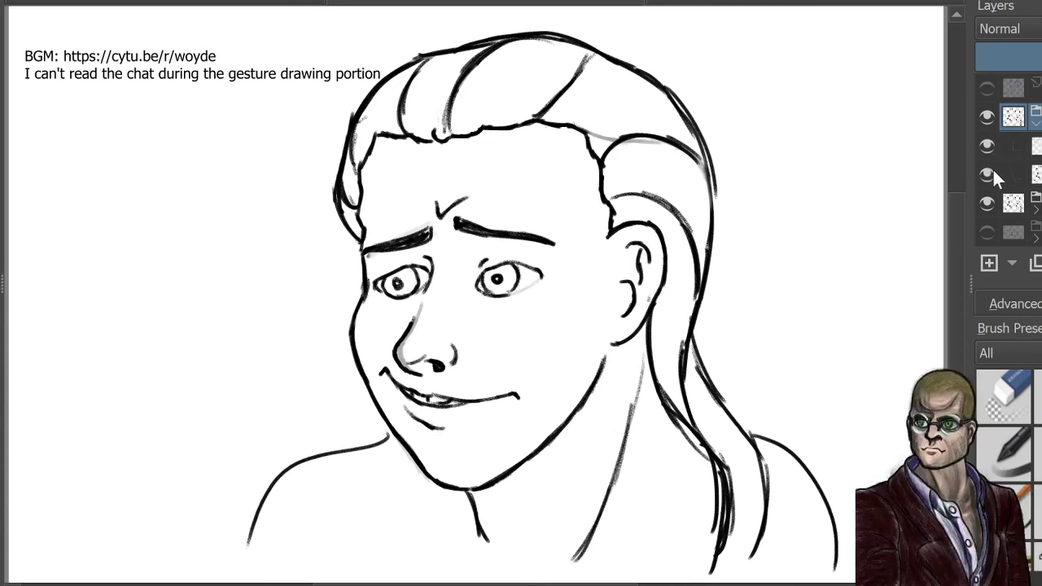
pyautogui.click(984, 173)
pyautogui.click(985, 175)
pyautogui.click(989, 202)
pyautogui.click(987, 175)
pyautogui.click(985, 175)
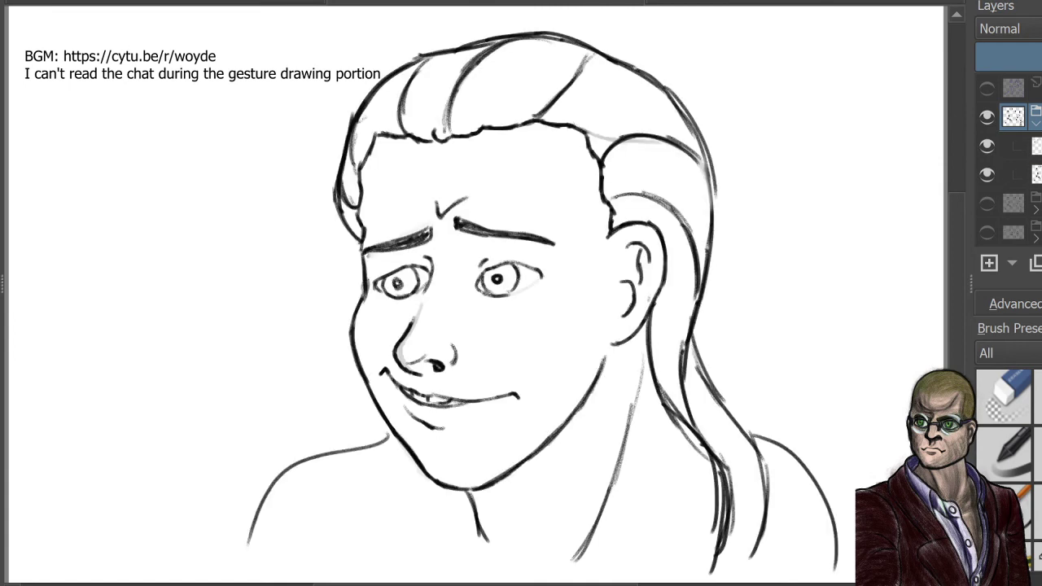
# Step: Select the copy's main line layer, outline the near eye with a freehand selection, put it on its own layer, and deselect
pyautogui.click(1018, 174)
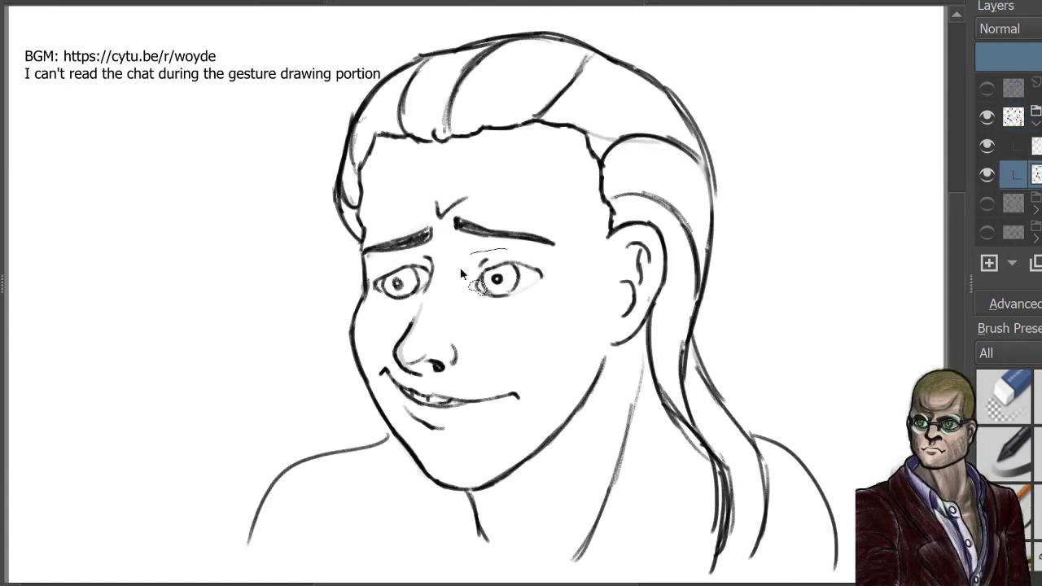
pyautogui.moveTo(519, 247); pyautogui.dragTo(517, 245)
pyautogui.click(987, 203)
pyautogui.hotkey('ctrl', 'pageup')
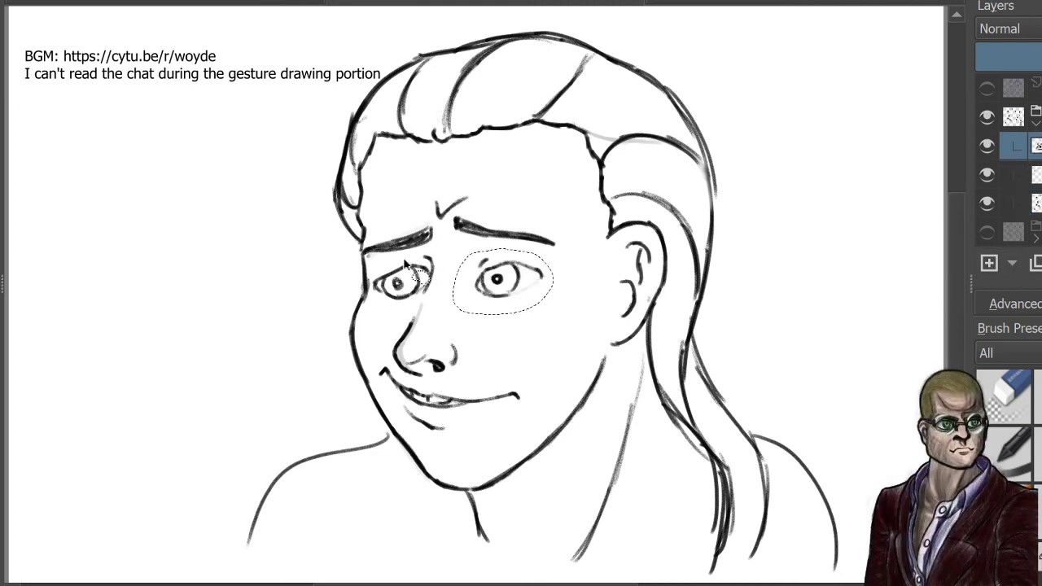
pyautogui.hotkey('ctrl', 'shift', 'a')
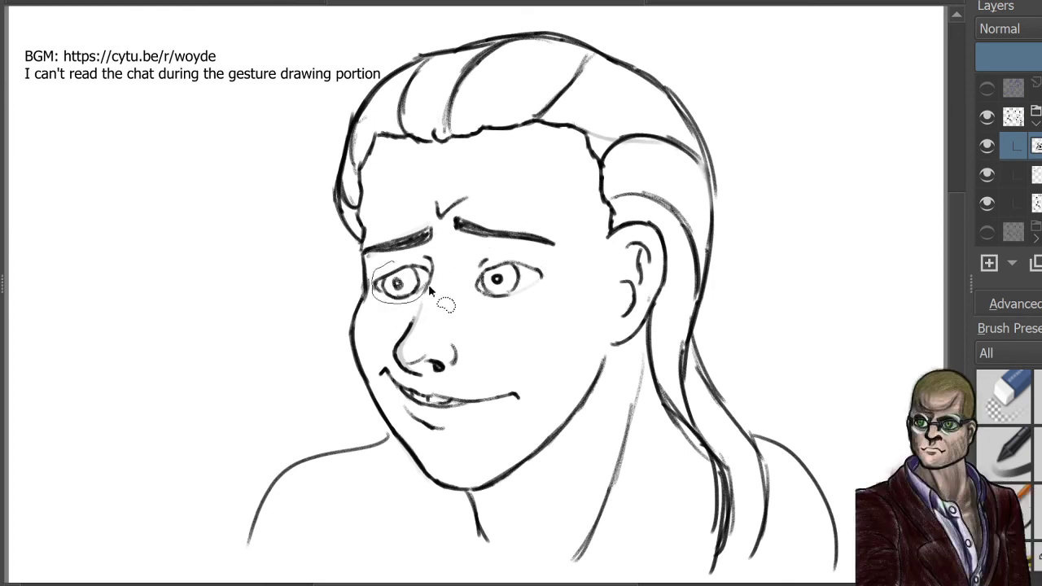
# Step: Outline the far eye with a freehand selection, try to cut it to a new layer, and undo the cut
pyautogui.moveTo(432, 276)
pyautogui.mouseDown()
pyautogui.moveTo(430, 264)
pyautogui.moveTo(396, 259)
pyautogui.mouseUp()
pyautogui.hotkey('ctrl', 'alt', 'j')
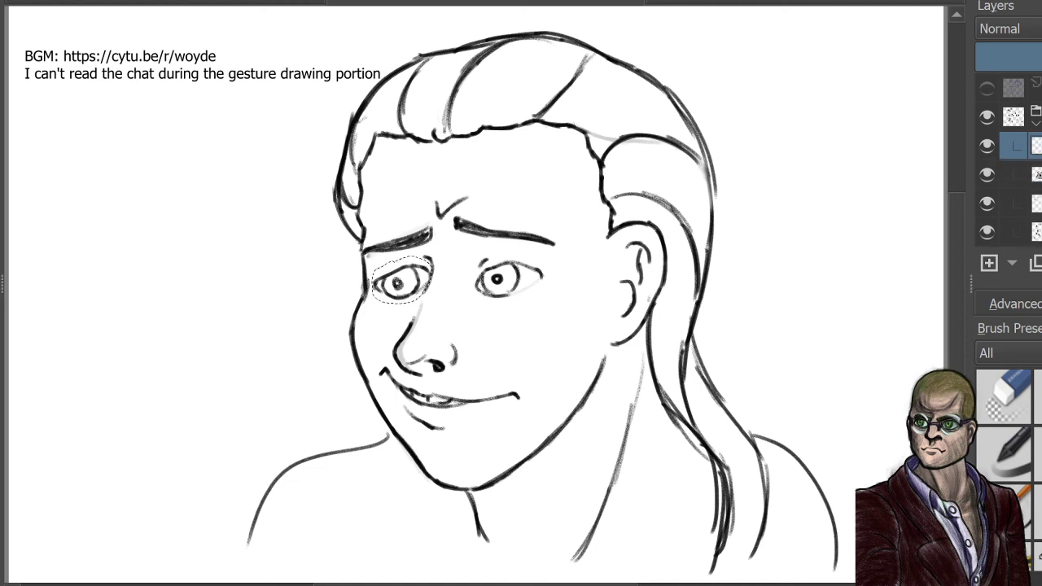
pyautogui.hotkey('ctrl', 'z')
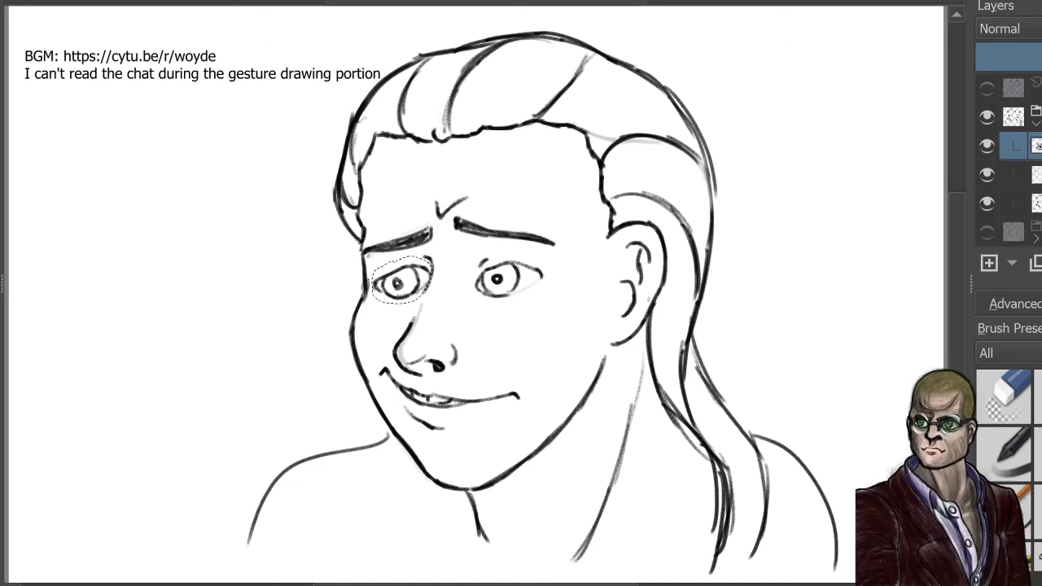
# Step: Toggle the group's layers to check which one holds the far eye, and select the main line layer
pyautogui.click(993, 143)
pyautogui.click(994, 143)
pyautogui.click(986, 184)
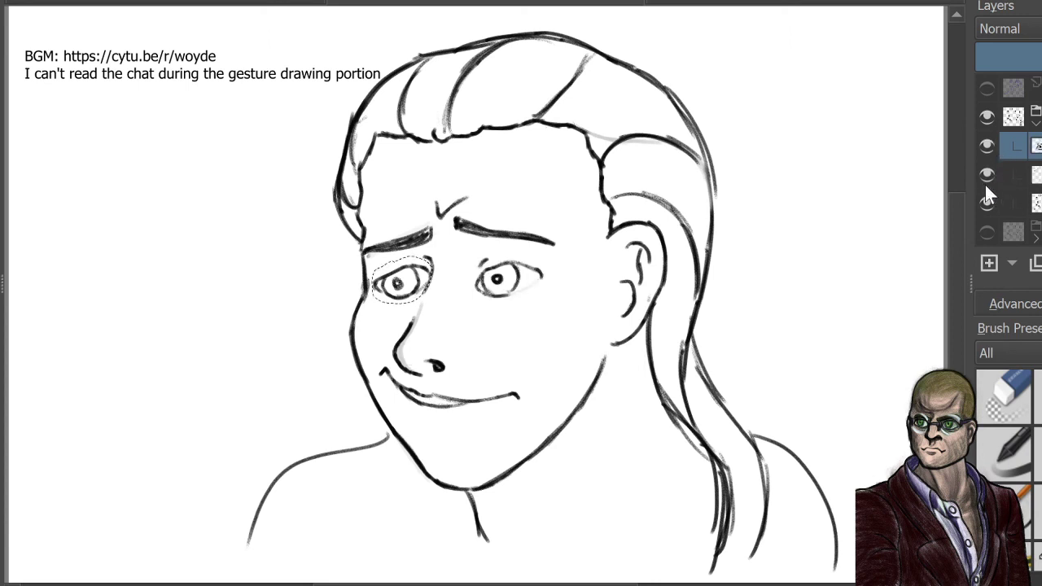
pyautogui.click(986, 185)
pyautogui.click(985, 206)
pyautogui.click(985, 206)
pyautogui.click(1017, 204)
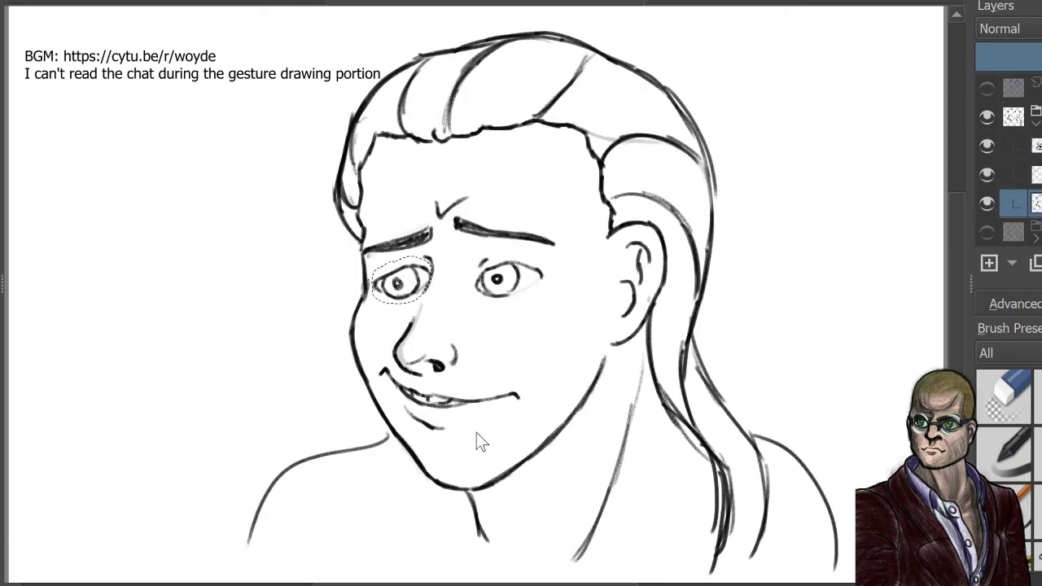
# Step: Cut the selected far eye onto its own layer, move it above the near eye's layer, and clear the selection
pyautogui.hotkey('ctrl', 'shift', 'j')
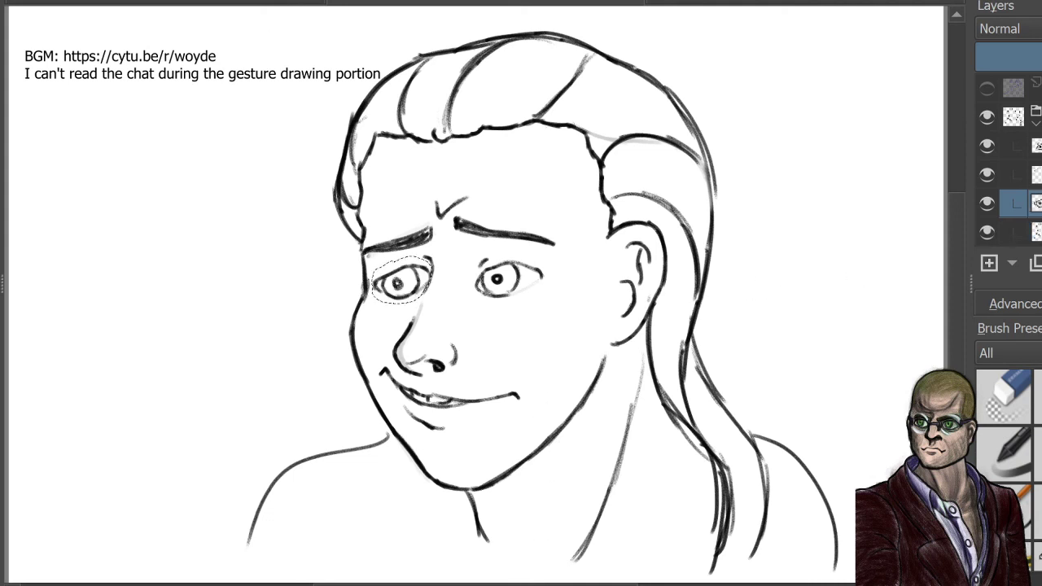
pyautogui.hotkey('ctrl', 'pageup')
pyautogui.hotkey('ctrl', 'pageup')
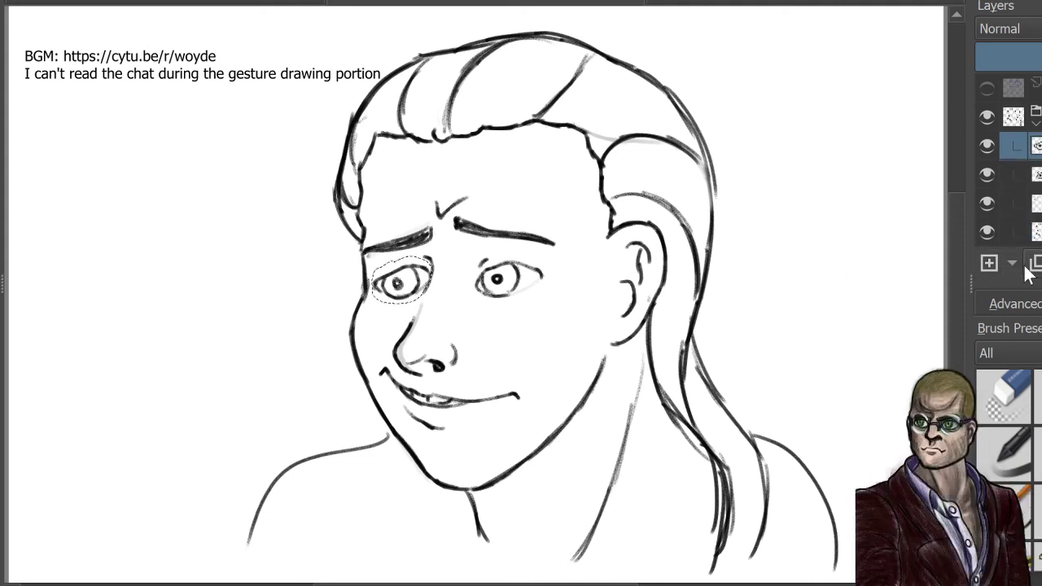
pyautogui.press('pagedown')
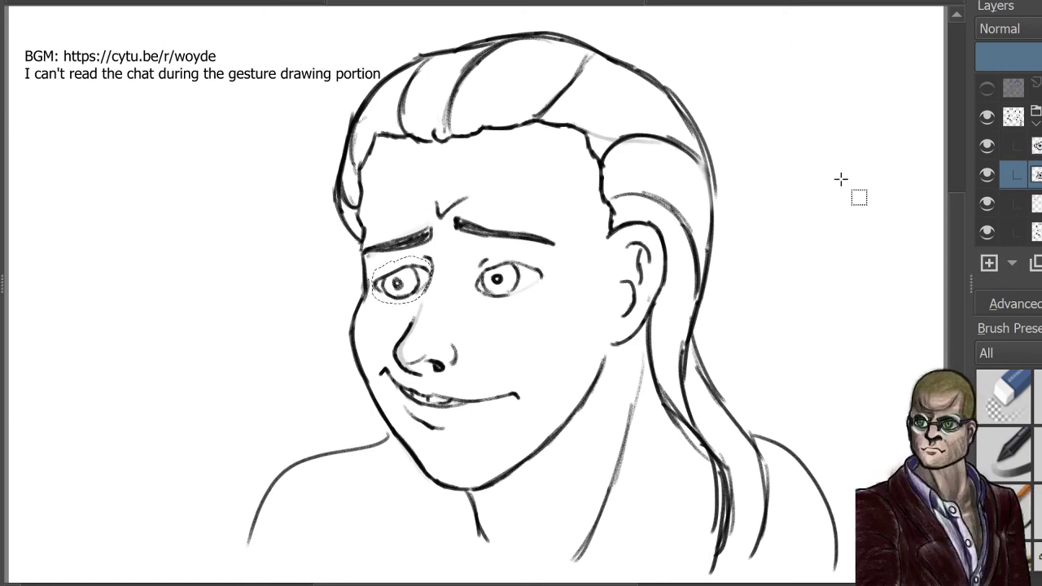
pyautogui.hotkey('ctrl', 'shift', 'a')
# Step: Try to enlarge the near eye and tilt it slightly clockwise with a free transform
pyautogui.hotkey('ctrl', 't')
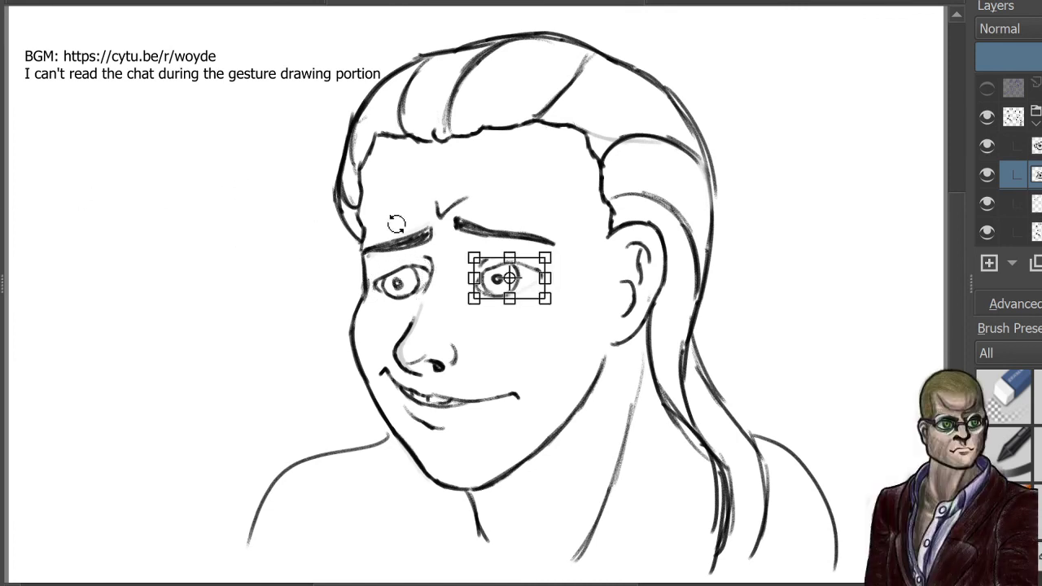
pyautogui.moveTo(545, 257)
pyautogui.mouseDown()
pyautogui.moveTo(554, 242)
pyautogui.moveTo(539, 236)
pyautogui.moveTo(567, 238)
pyautogui.moveTo(535, 279)
pyautogui.moveTo(582, 291)
pyautogui.mouseUp()
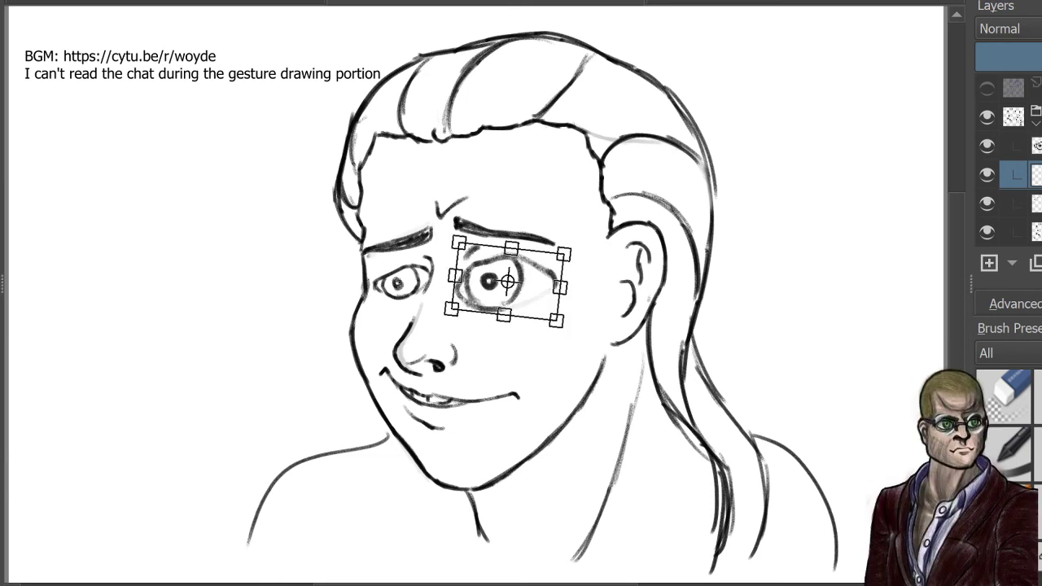
pyautogui.hotkey('ctrl', 'r')
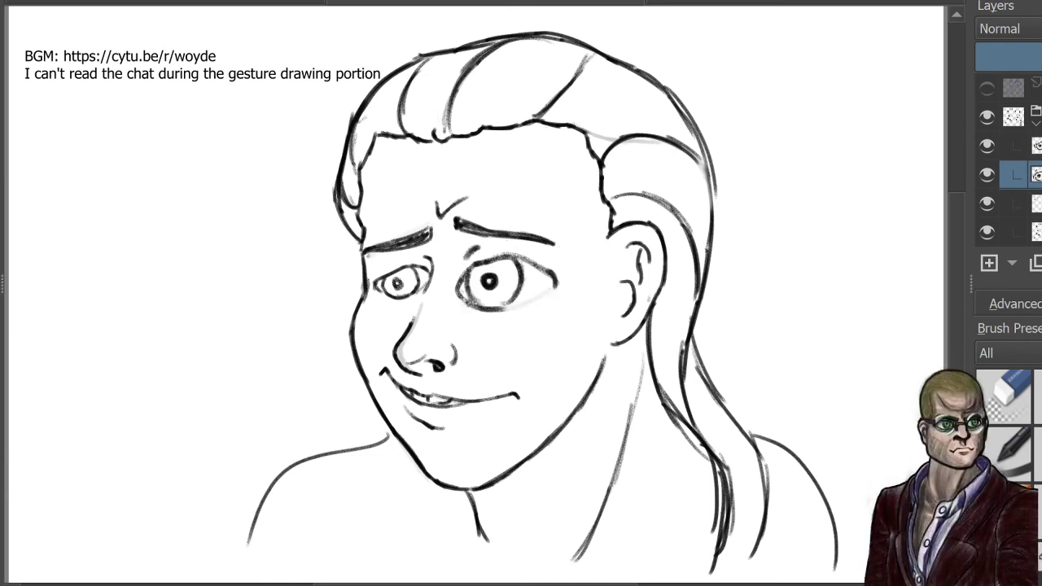
# Step: Try to enlarge the far eye on its layer, tilt it clockwise, and shift it slightly toward the face's edge
pyautogui.press('pageup')
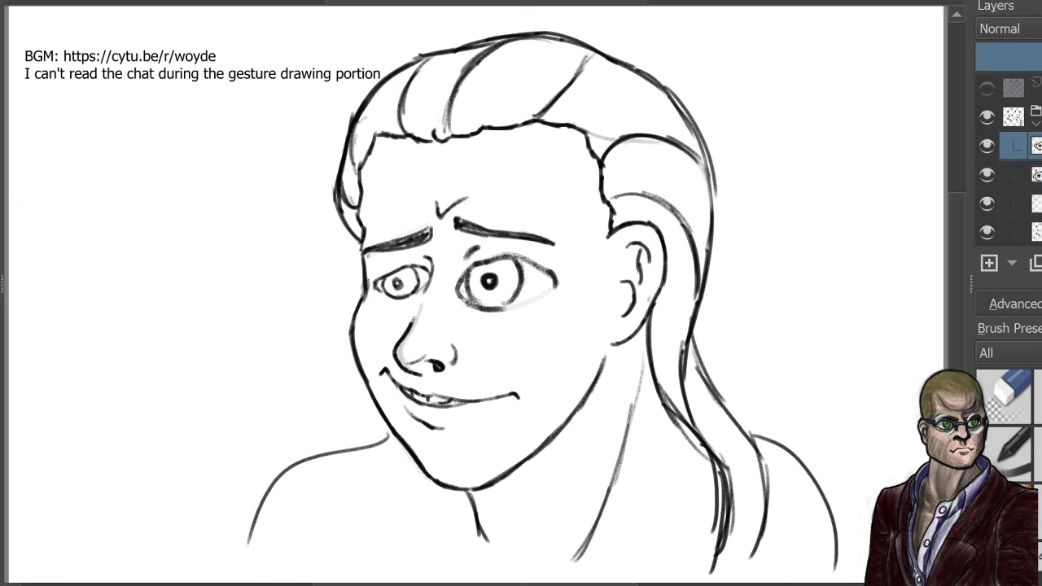
pyautogui.hotkey('ctrl', 't')
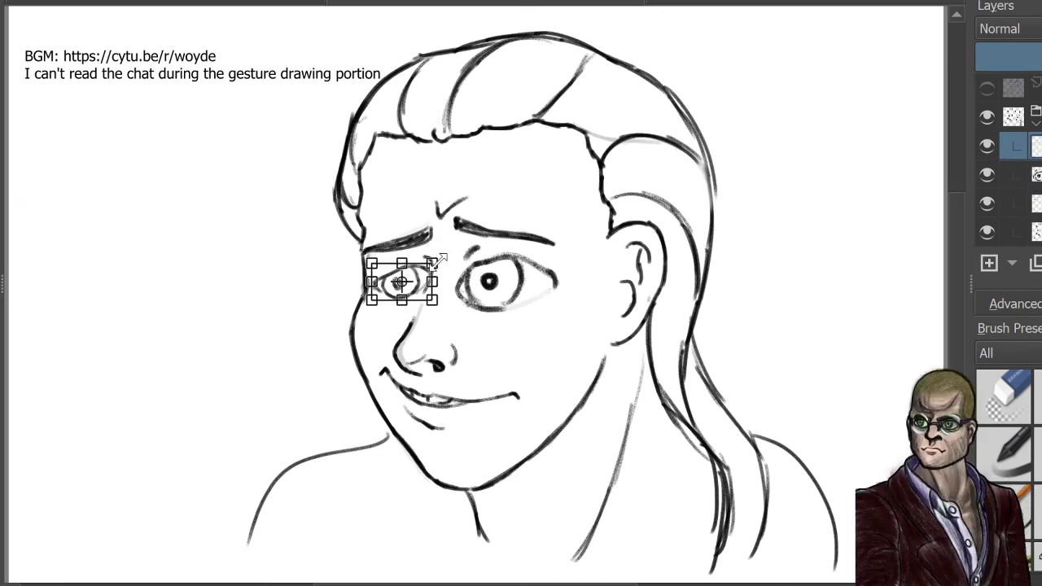
pyautogui.moveTo(430, 256); pyautogui.dragTo(452, 252)
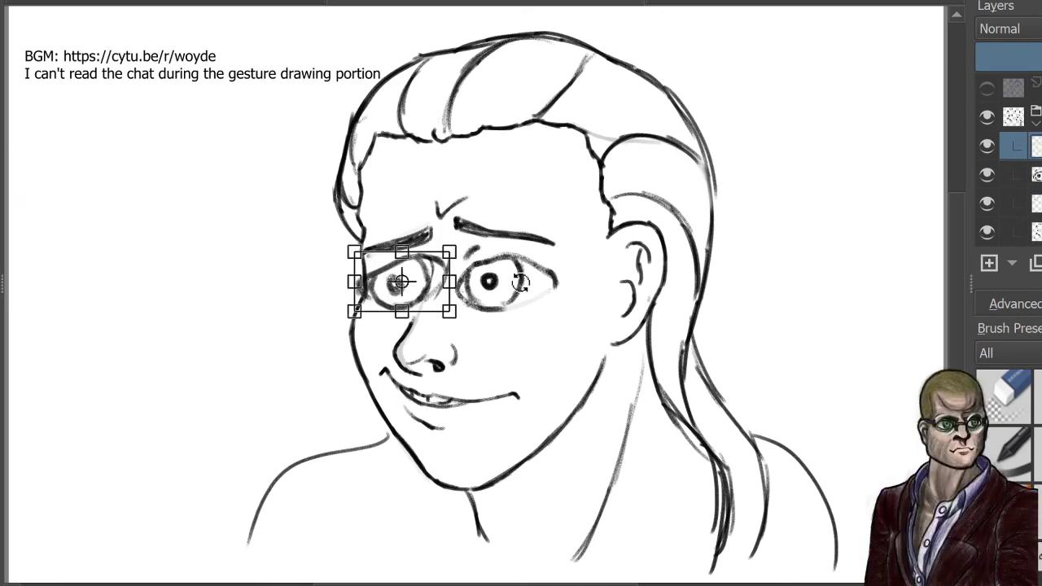
pyautogui.moveTo(521, 282); pyautogui.dragTo(519, 297)
pyautogui.moveTo(421, 288)
pyautogui.mouseDown()
pyautogui.moveTo(410, 295)
pyautogui.moveTo(414, 286)
pyautogui.mouseUp()
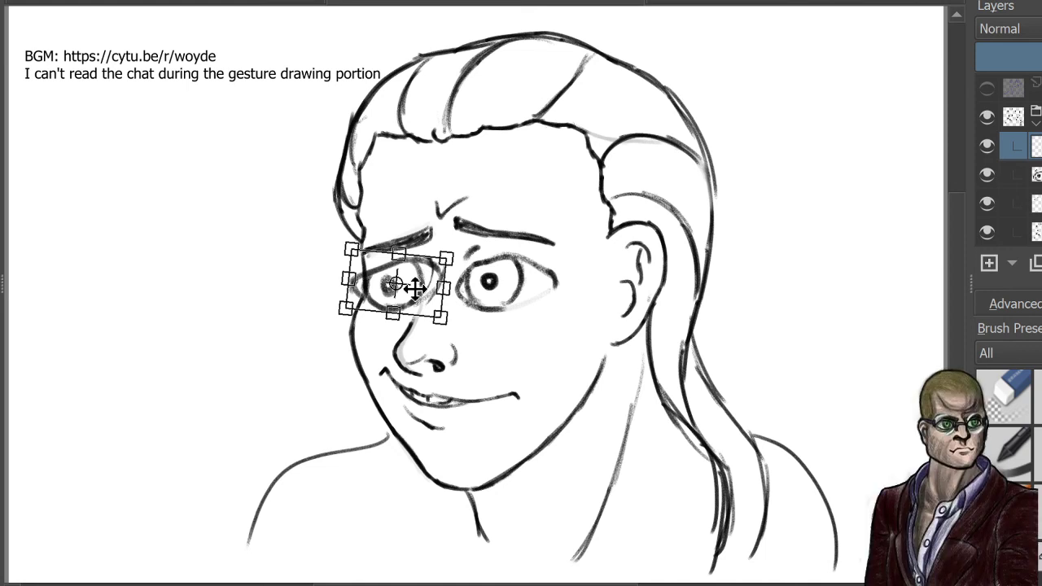
# Step: Undo the transforms on both eyes
pyautogui.hotkey('ctrl', 'z')
pyautogui.hotkey('ctrl', 'z')
pyautogui.hotkey('ctrl', 'z')
pyautogui.hotkey('ctrl', 'z')
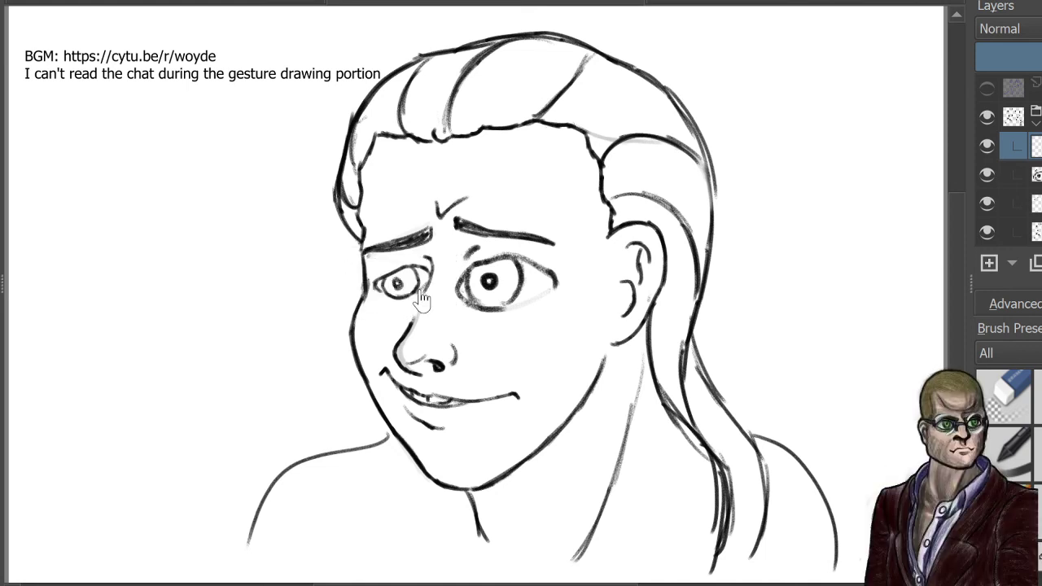
pyautogui.hotkey('ctrl', 'shift', 'z')
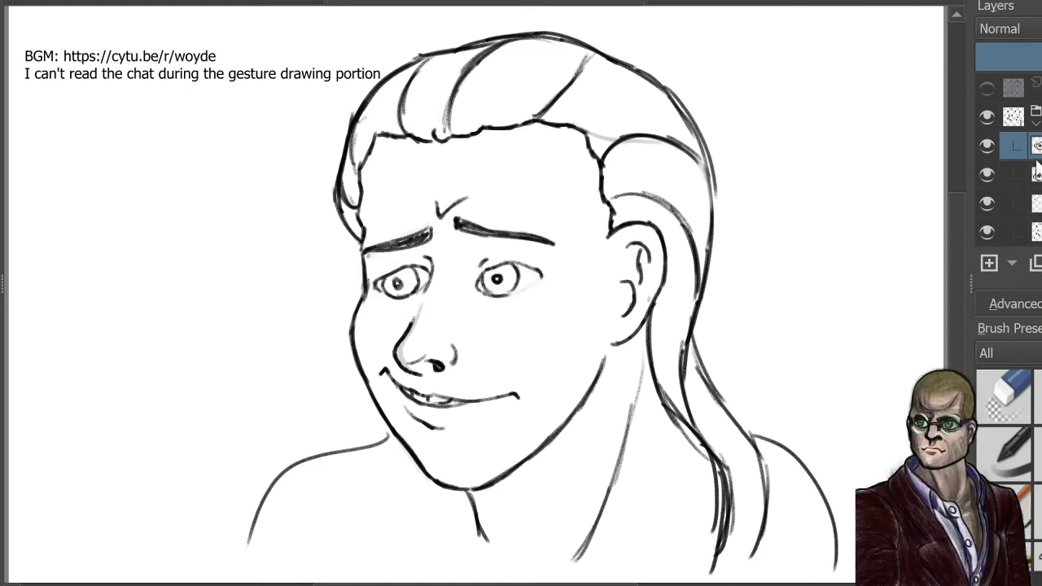
# Step: Lower the opacity of both eye layers so they serve as a faint guide, and add a new layer above them
pyautogui.click(1026, 174)
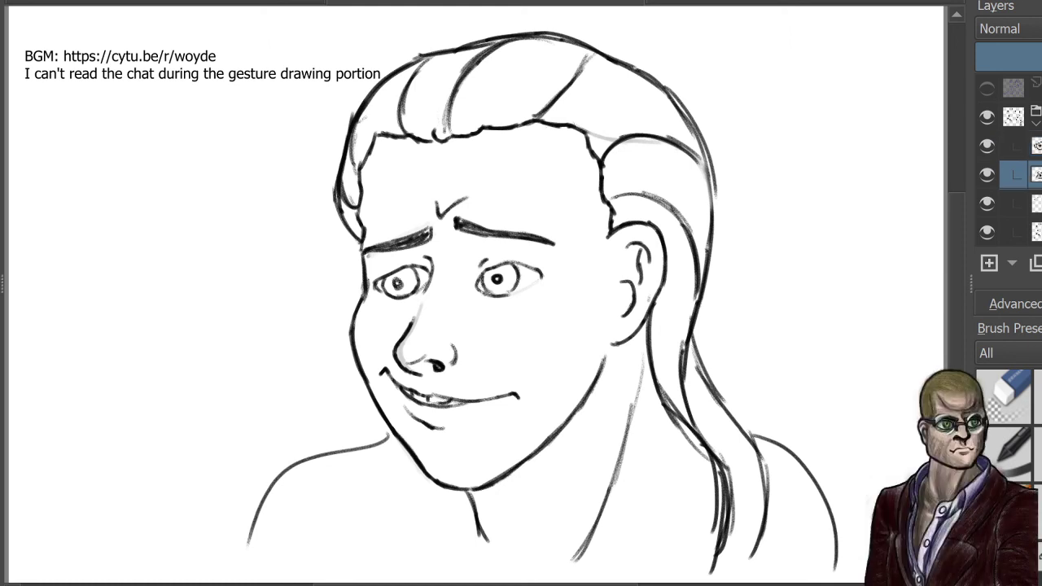
pyautogui.click(1036, 57)
pyautogui.click(1026, 145)
pyautogui.click(1036, 57)
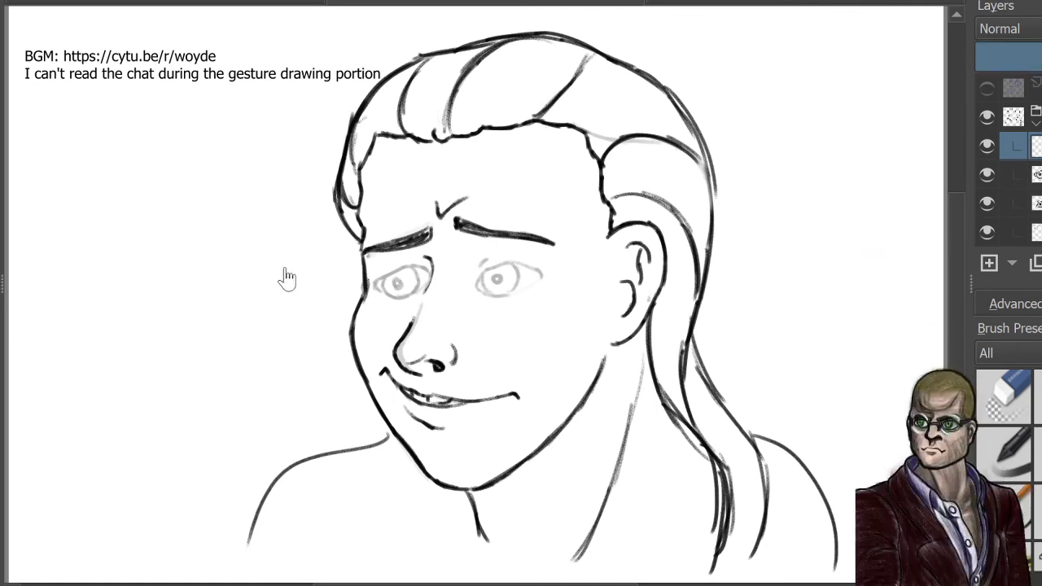
# Step: Ink a raised upper eyelid arc over the faded near eye, undoing the strokes that miss
pyautogui.moveTo(781, 203); pyautogui.dragTo(835, 224)
pyautogui.hotkey('ctrl', 'z')
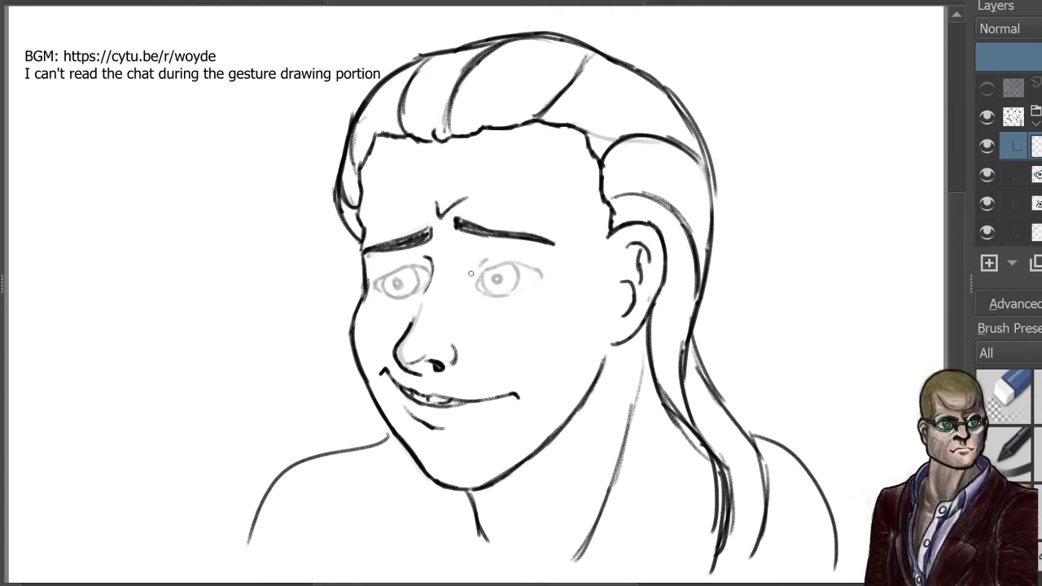
pyautogui.moveTo(467, 270)
pyautogui.mouseDown()
pyautogui.moveTo(463, 285)
pyautogui.moveTo(485, 257)
pyautogui.moveTo(516, 248)
pyautogui.moveTo(507, 251)
pyautogui.mouseUp()
pyautogui.hotkey('ctrl', 'z')
pyautogui.moveTo(521, 254)
pyautogui.mouseDown()
pyautogui.moveTo(544, 262)
pyautogui.moveTo(512, 258)
pyautogui.moveTo(525, 264)
pyautogui.mouseUp()
# Step: Extend the near eye's upper lid down to the outer corner and finish it with a thick, pointed lash
pyautogui.press('e')
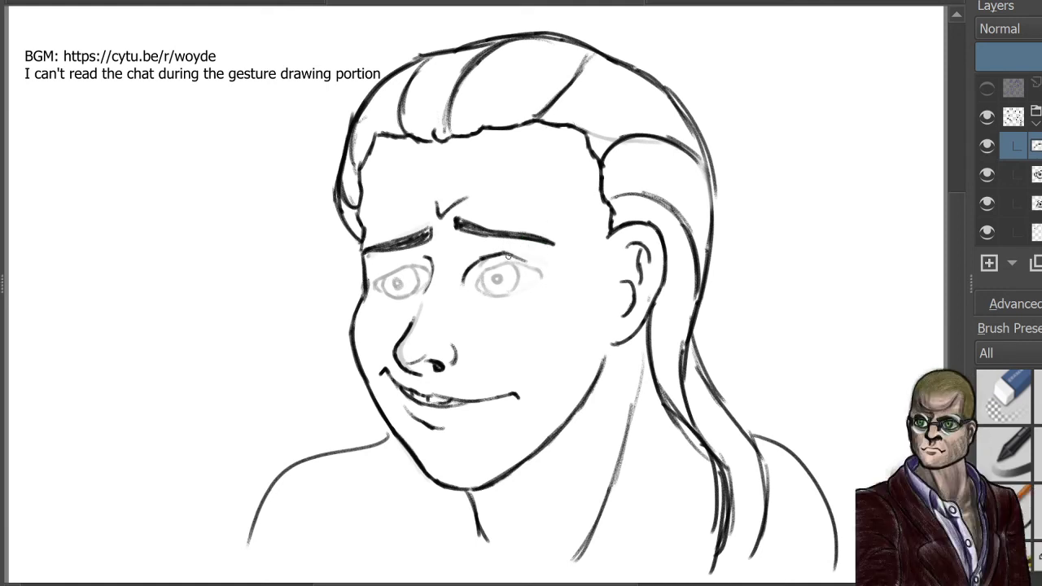
pyautogui.moveTo(505, 255); pyautogui.dragTo(553, 273)
pyautogui.press('e')
pyautogui.moveTo(546, 280)
pyautogui.mouseDown()
pyautogui.moveTo(530, 273)
pyautogui.moveTo(536, 265)
pyautogui.moveTo(540, 285)
pyautogui.moveTo(551, 268)
pyautogui.mouseUp()
pyautogui.press('e')
# Step: Ink the far eye's upper lid with a dark outer lash, and add a lower lid curve under each eye
pyautogui.moveTo(394, 261)
pyautogui.mouseDown()
pyautogui.moveTo(373, 275)
pyautogui.moveTo(376, 285)
pyautogui.mouseUp()
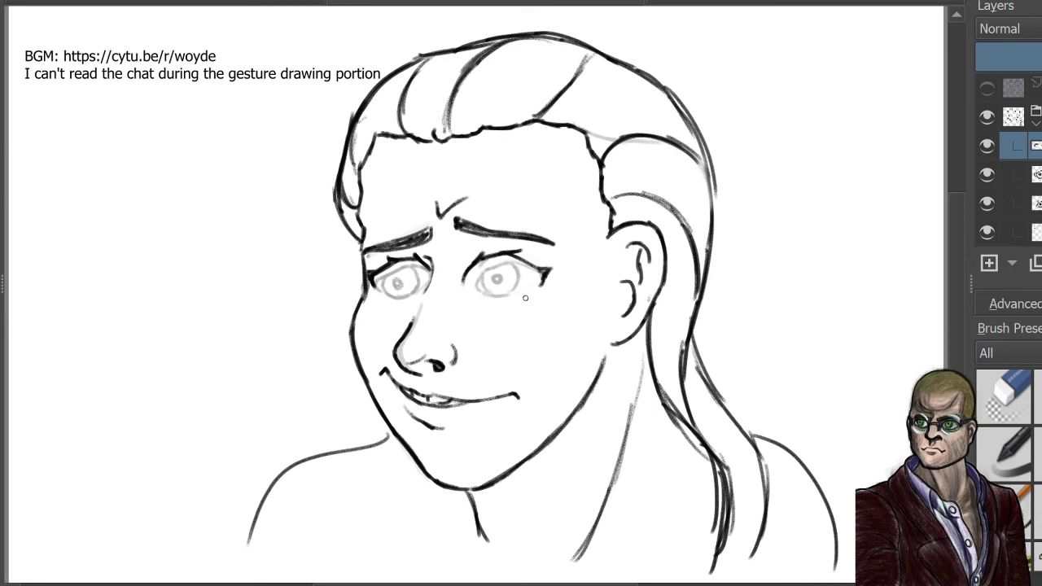
pyautogui.moveTo(529, 299); pyautogui.dragTo(478, 309)
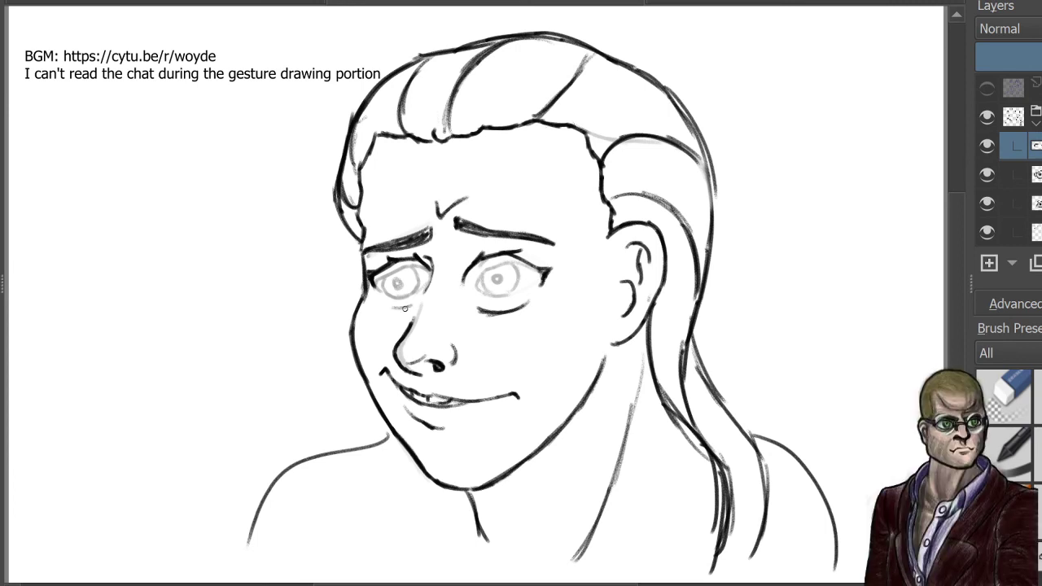
pyautogui.moveTo(407, 310); pyautogui.dragTo(379, 298)
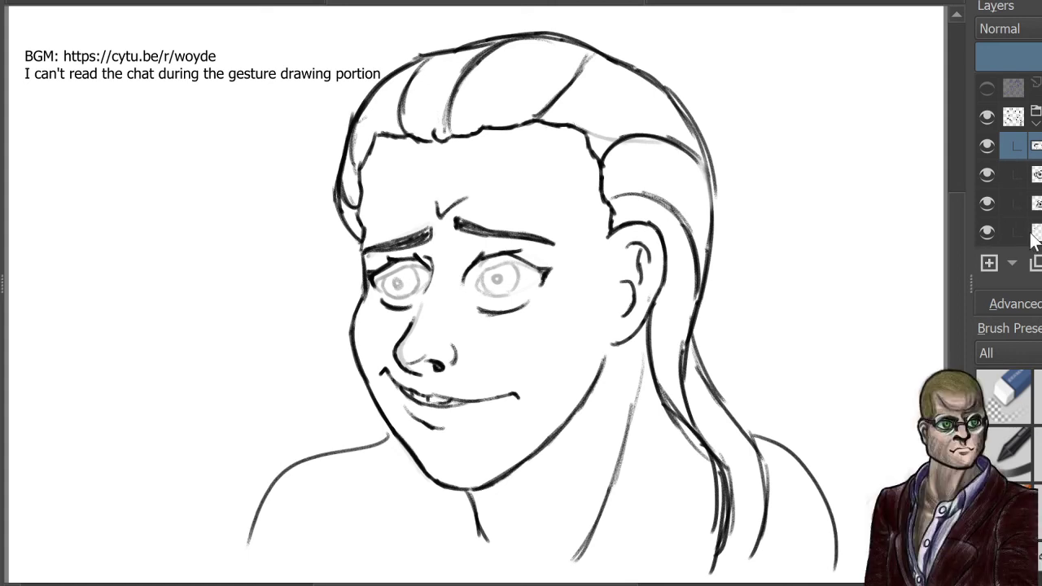
# Step: Add a new layer and ink a large round iris in the near eye, resting on the lower lid
pyautogui.click(989, 262)
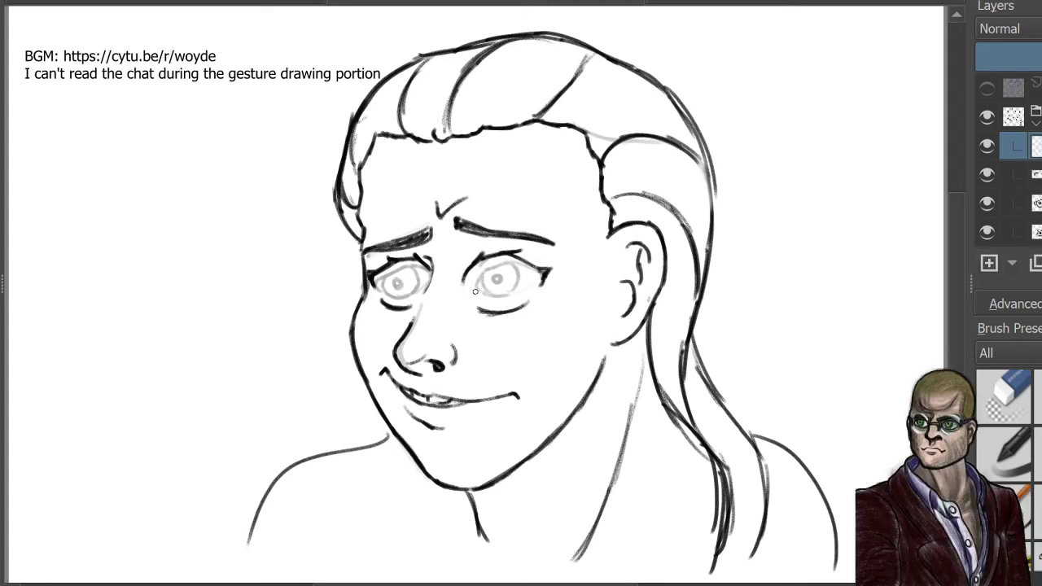
pyautogui.moveTo(479, 270)
pyautogui.mouseDown()
pyautogui.moveTo(478, 302)
pyautogui.moveTo(483, 278)
pyautogui.mouseUp()
pyautogui.moveTo(480, 285)
pyautogui.mouseDown()
pyautogui.moveTo(484, 274)
pyautogui.moveTo(512, 278)
pyautogui.moveTo(512, 309)
pyautogui.moveTo(500, 270)
pyautogui.moveTo(512, 283)
pyautogui.moveTo(507, 307)
pyautogui.moveTo(475, 294)
pyautogui.moveTo(501, 273)
pyautogui.mouseUp()
# Step: Ink a matching large iris in the far eye, undoing the first attempt and redrawing it
pyautogui.moveTo(395, 277)
pyautogui.mouseDown()
pyautogui.moveTo(383, 298)
pyautogui.moveTo(401, 276)
pyautogui.moveTo(415, 295)
pyautogui.mouseUp()
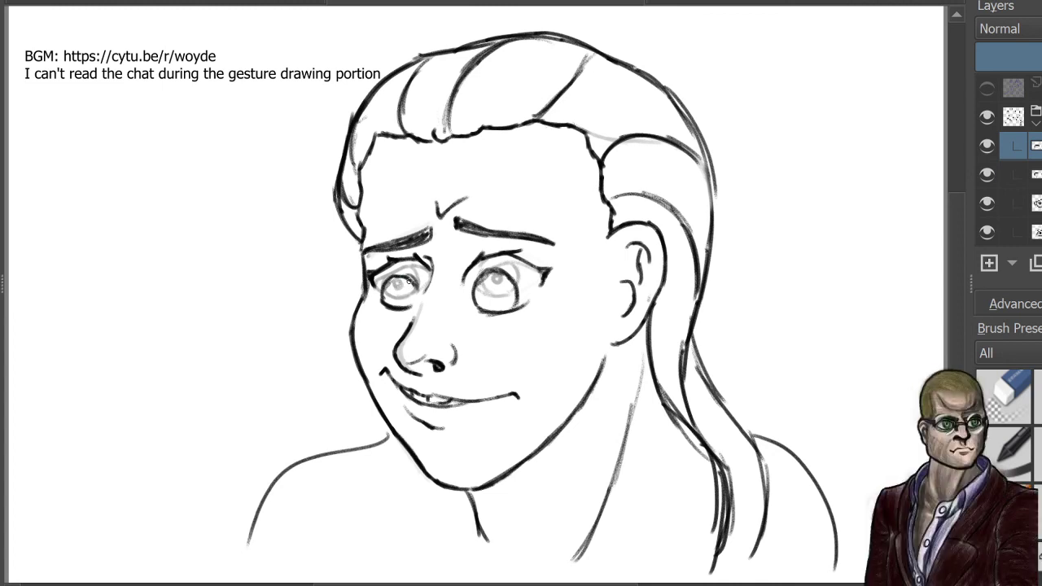
pyautogui.hotkey('ctrl', 'z')
pyautogui.hotkey('ctrl', 'z')
pyautogui.hotkey('ctrl', 'z')
pyautogui.hotkey('ctrl', 'z')
pyautogui.hotkey('ctrl', 'z')
pyautogui.hotkey('ctrl', 'z')
pyautogui.moveTo(405, 272); pyautogui.dragTo(383, 297)
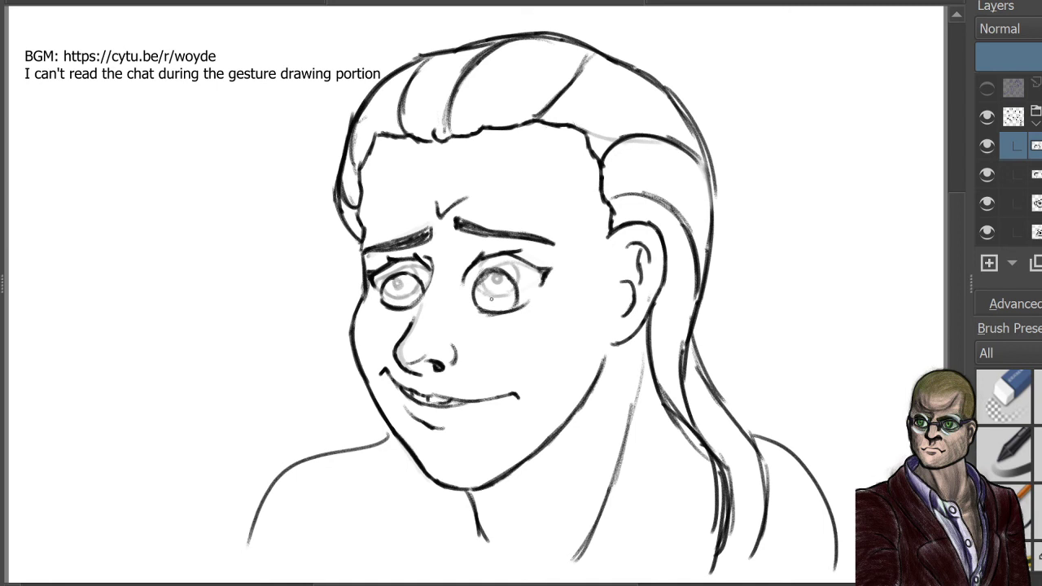
# Step: Ink a small pupil with a highlight in each iris and shade both irises with light hatching
pyautogui.moveTo(489, 297); pyautogui.dragTo(494, 292)
pyautogui.moveTo(396, 290); pyautogui.dragTo(405, 297)
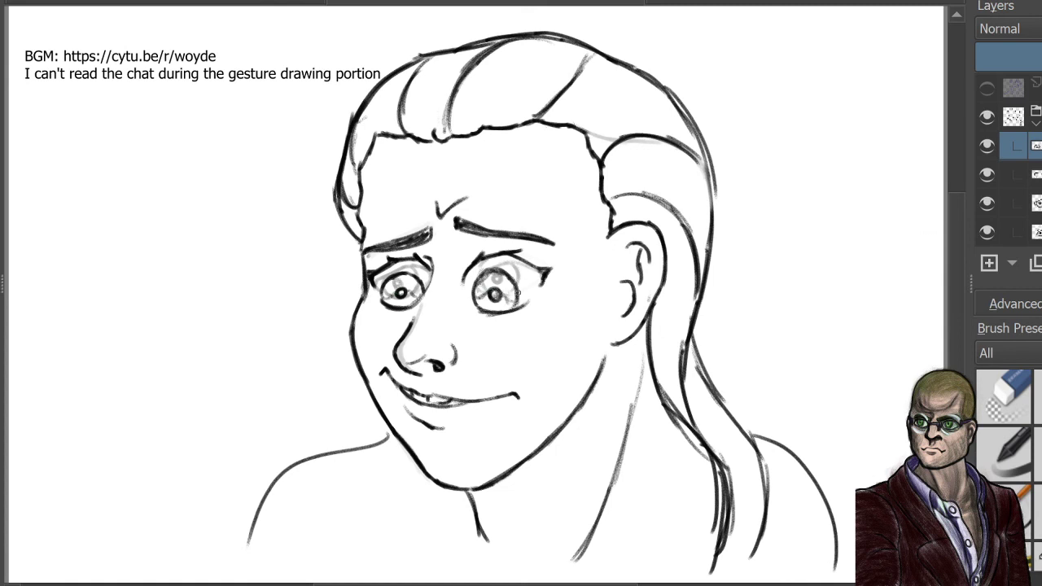
pyautogui.moveTo(483, 279)
pyautogui.mouseDown()
pyautogui.moveTo(481, 290)
pyautogui.moveTo(495, 274)
pyautogui.moveTo(488, 282)
pyautogui.moveTo(515, 306)
pyautogui.mouseUp()
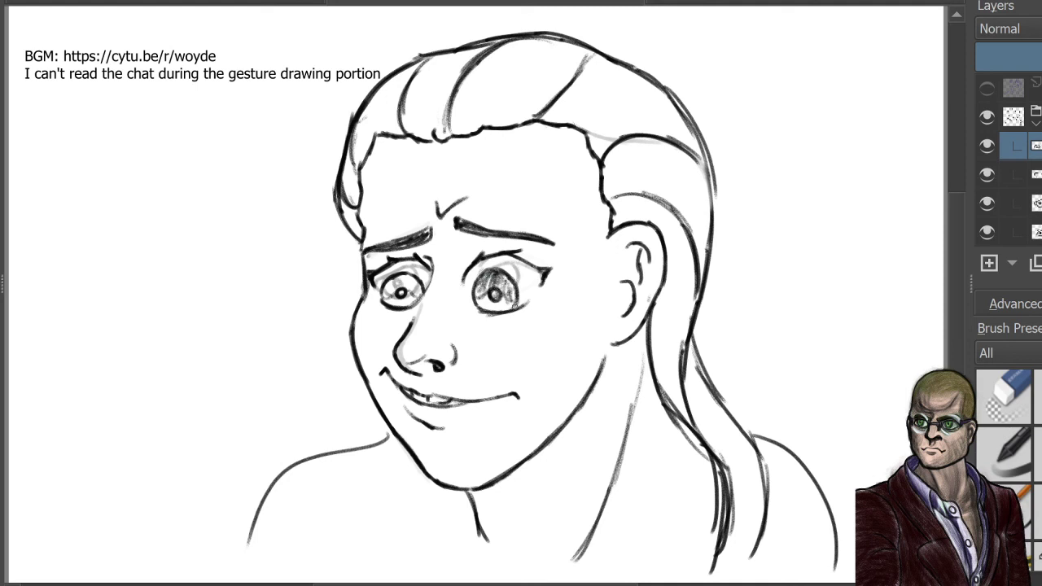
pyautogui.moveTo(383, 291)
pyautogui.mouseDown()
pyautogui.moveTo(408, 282)
pyautogui.moveTo(425, 302)
pyautogui.mouseUp()
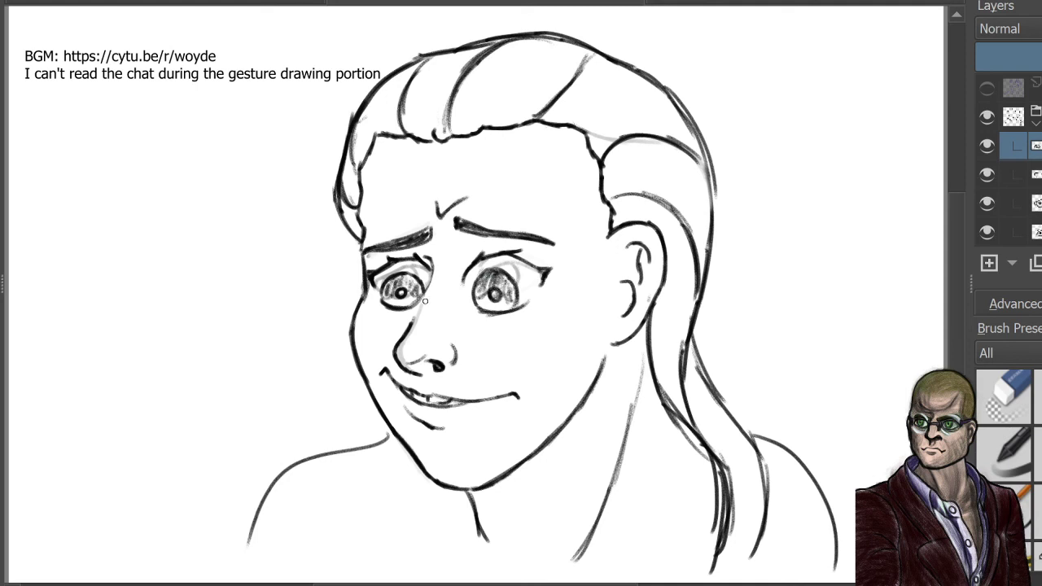
# Step: Hide the two faded original eye layers and keep the new eyelid and iris layers visible
pyautogui.click(987, 177)
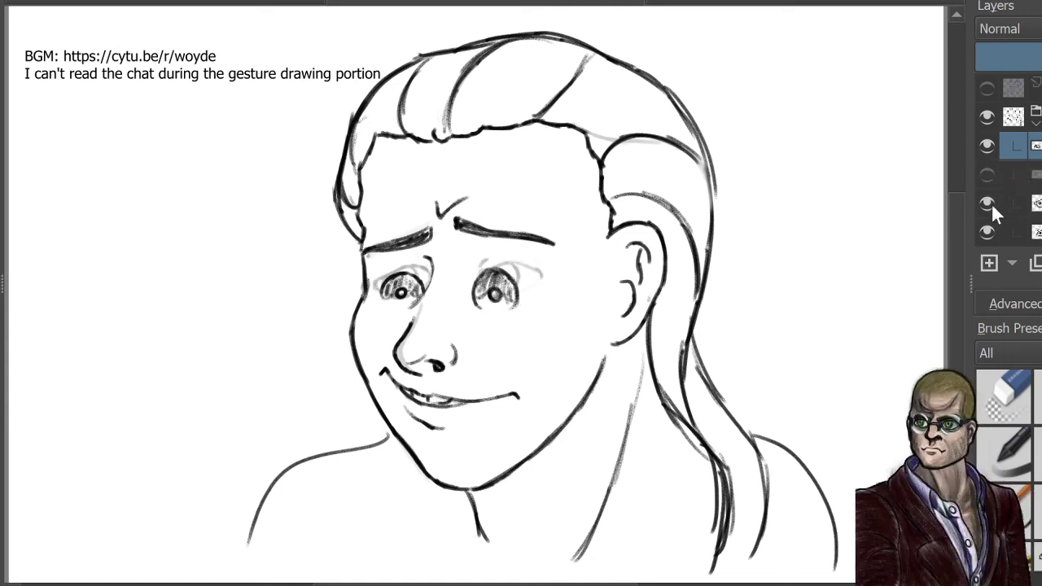
pyautogui.click(988, 203)
pyautogui.click(988, 174)
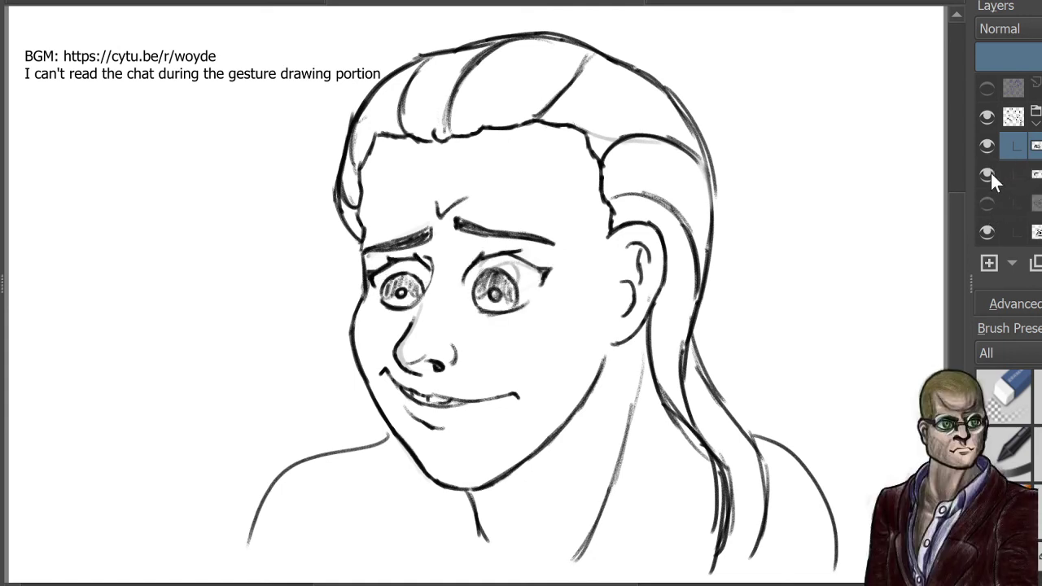
pyautogui.click(987, 232)
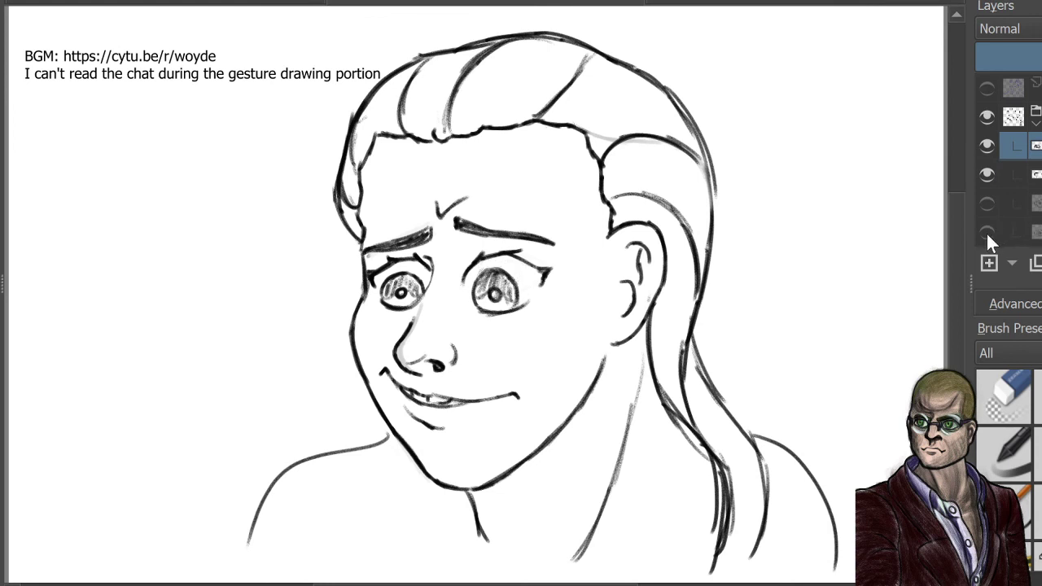